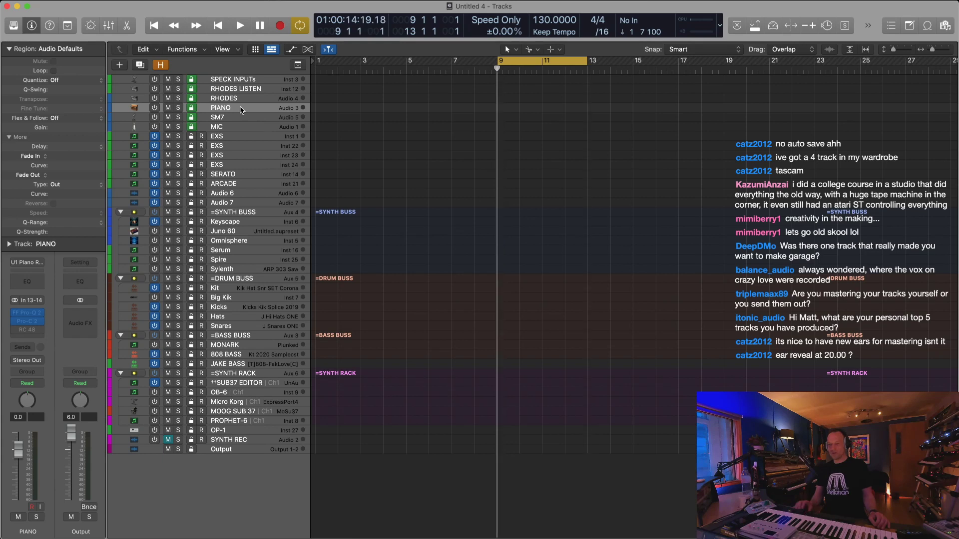
Duplicate the PIANO track, move the copy below the EXS track on Inst 1, and enable its input monitoring
key("super+d")
left_click_drag(256, 120, 257, 146)
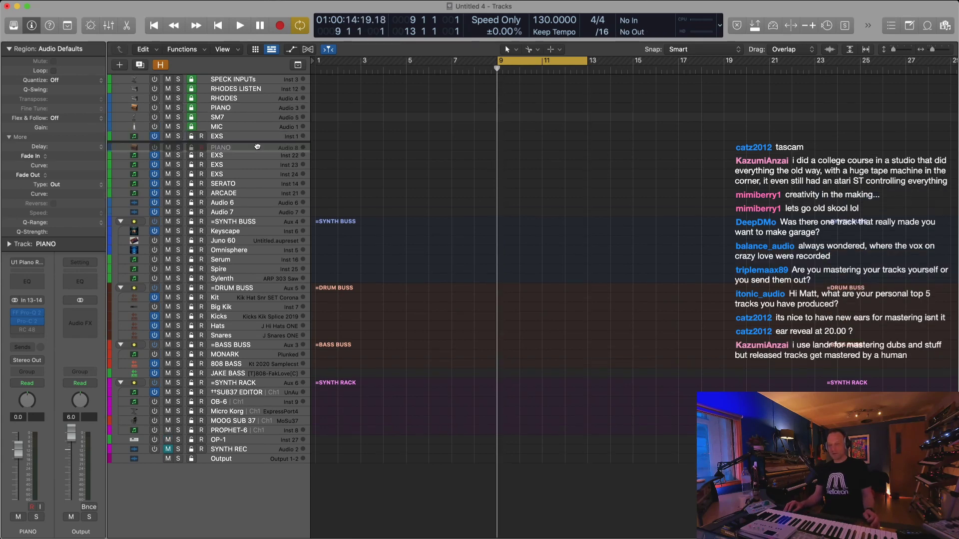
left_click(41, 507)
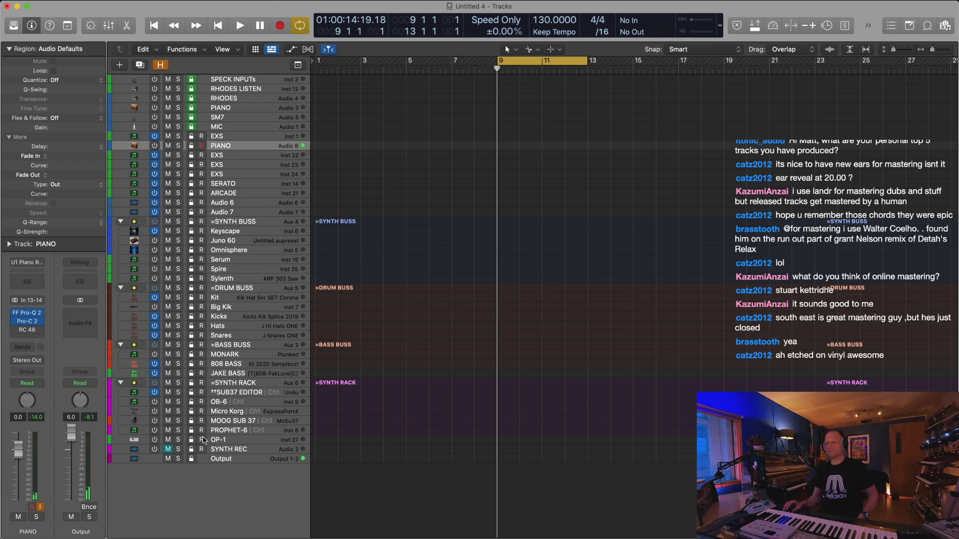
mouse_move(171, 533)
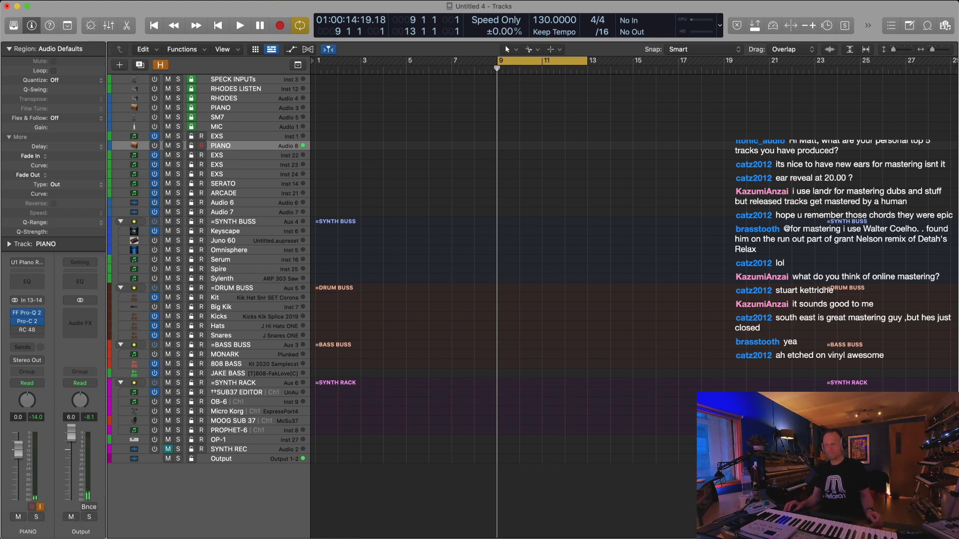
Record two piano takes on the duplicated PIANO track over the cycle range from bar 9 to bar 13
key("space")
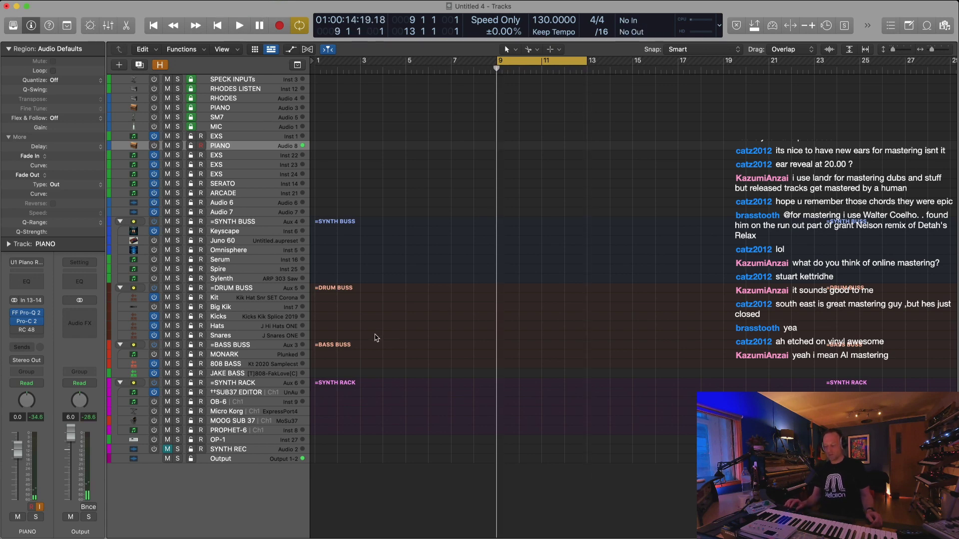
key("space")
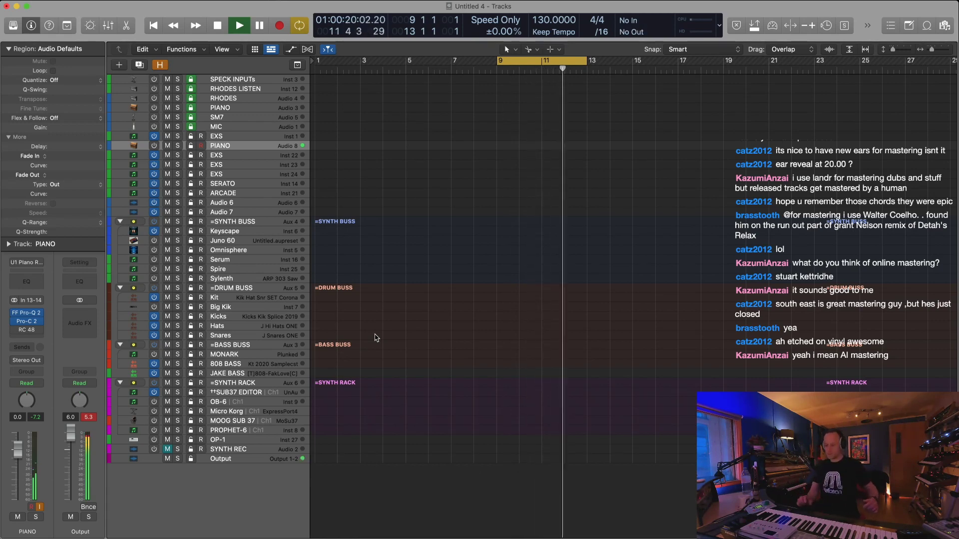
key("r")
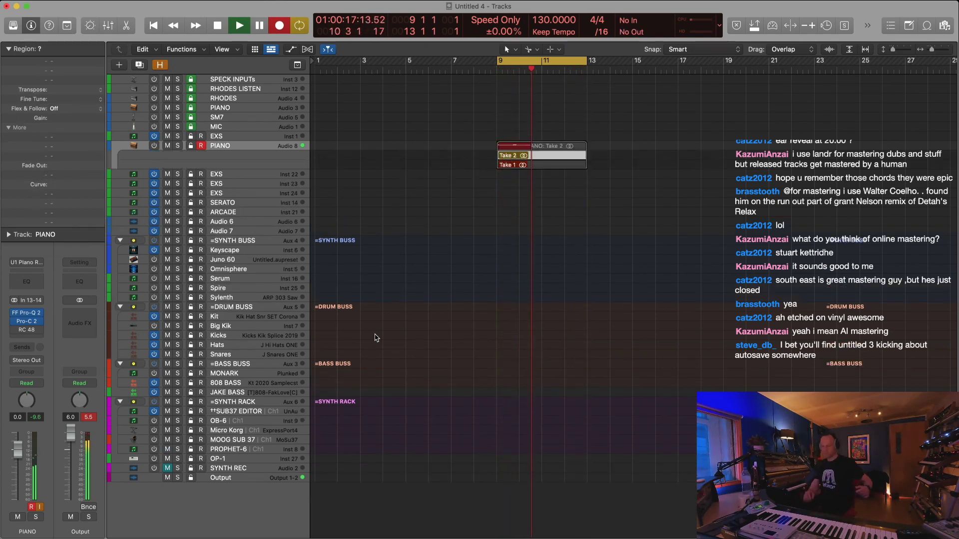
key("space")
key("space")
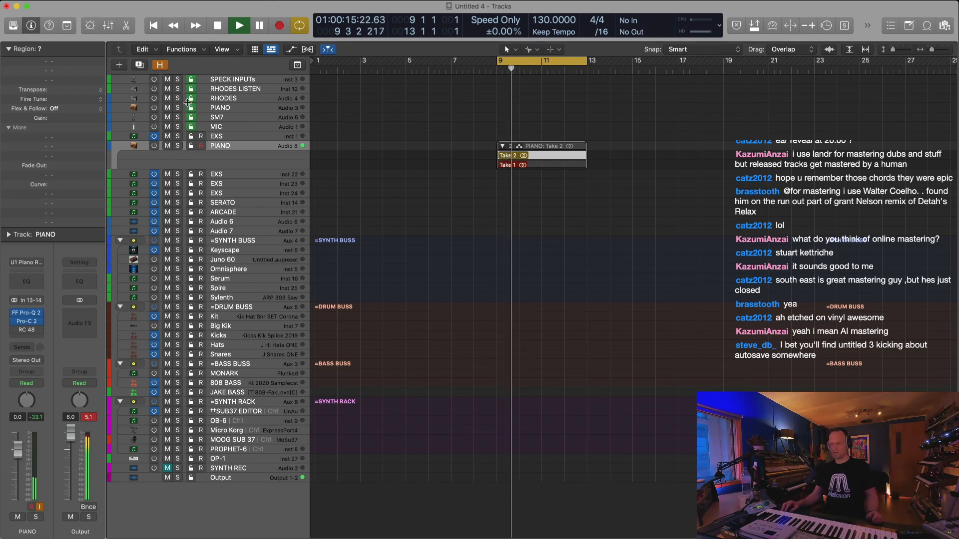
Stop playback and save the project as "Twitch - Six - 001"
left_click(154, 146)
left_click(487, 264)
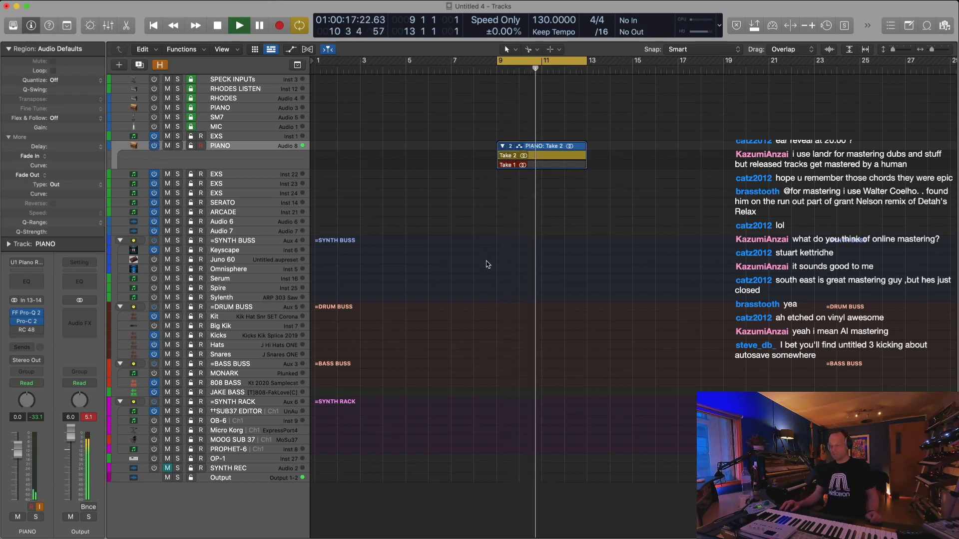
key("space")
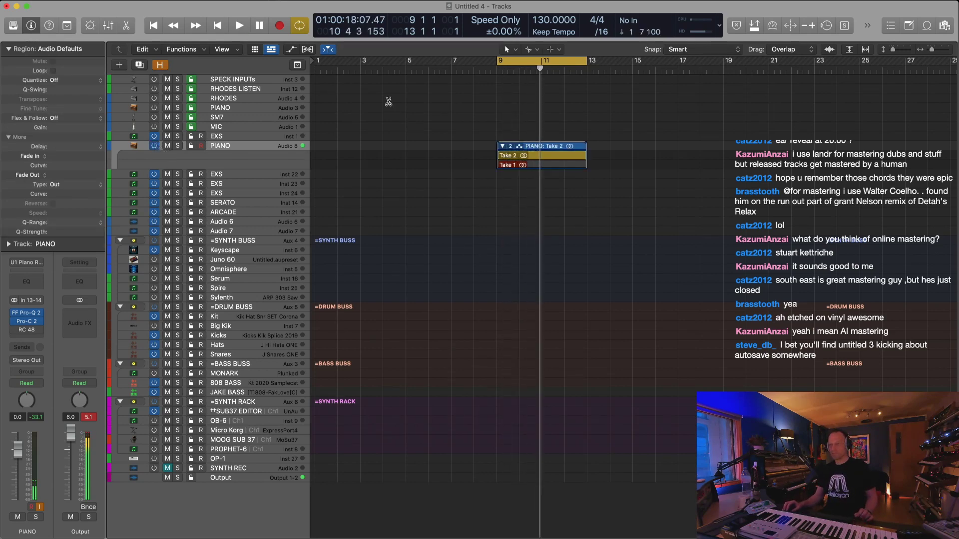
key("super+s")
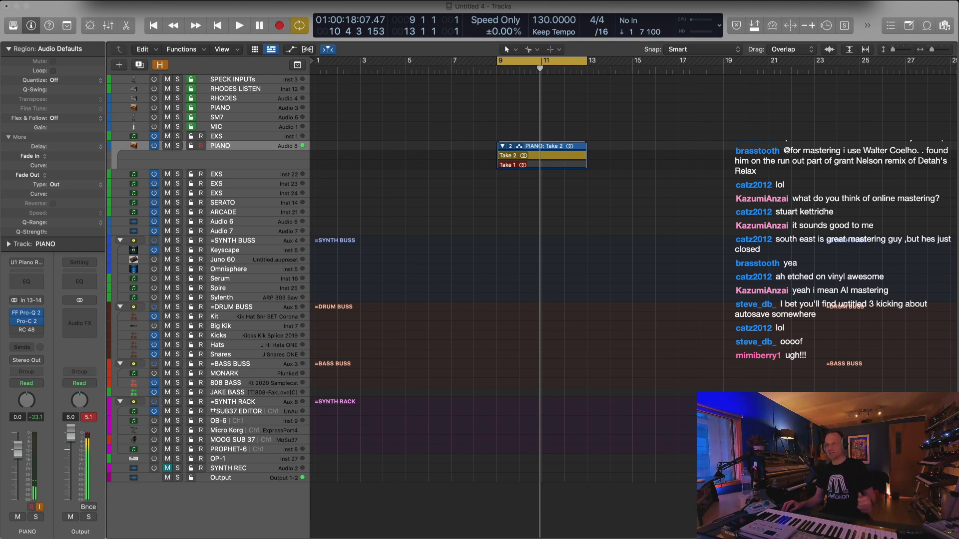
Play the recorded PIANO take folder and flatten it to Take 2
left_click(543, 147)
key("space")
key("super+Right")
key("super+Right")
key("super+Down")
key("super+Down")
key("super+Down")
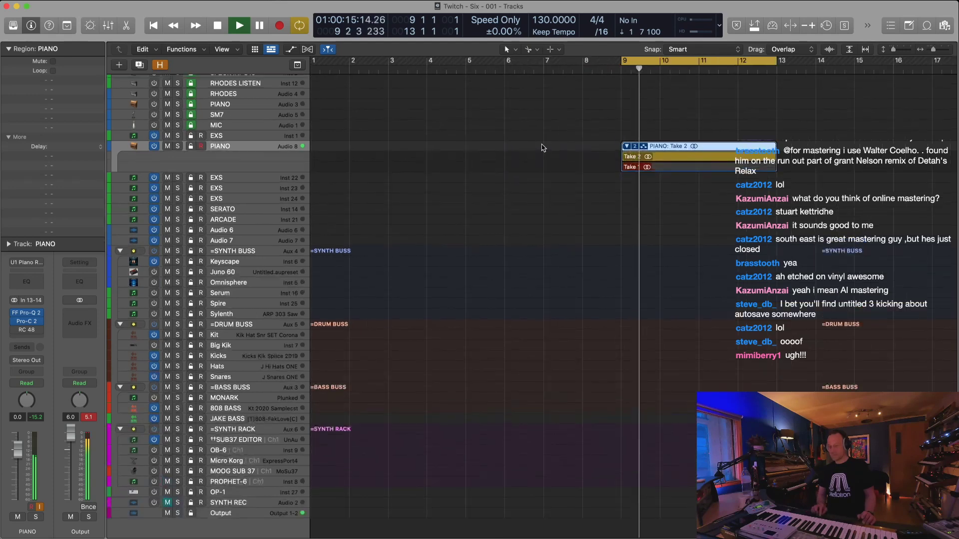
key("super+Down")
left_click(670, 165)
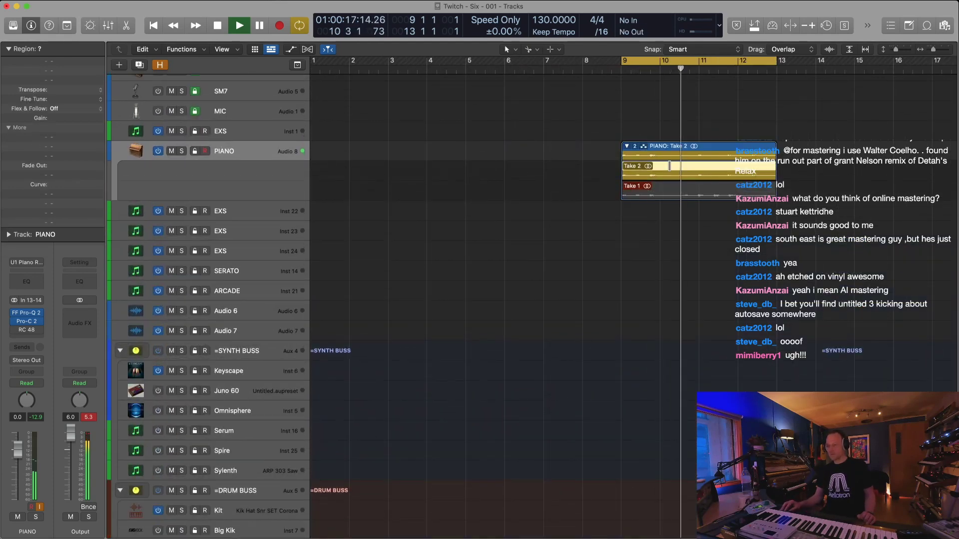
key("alt+u")
left_click(652, 180)
left_click(680, 145)
key("super+Left")
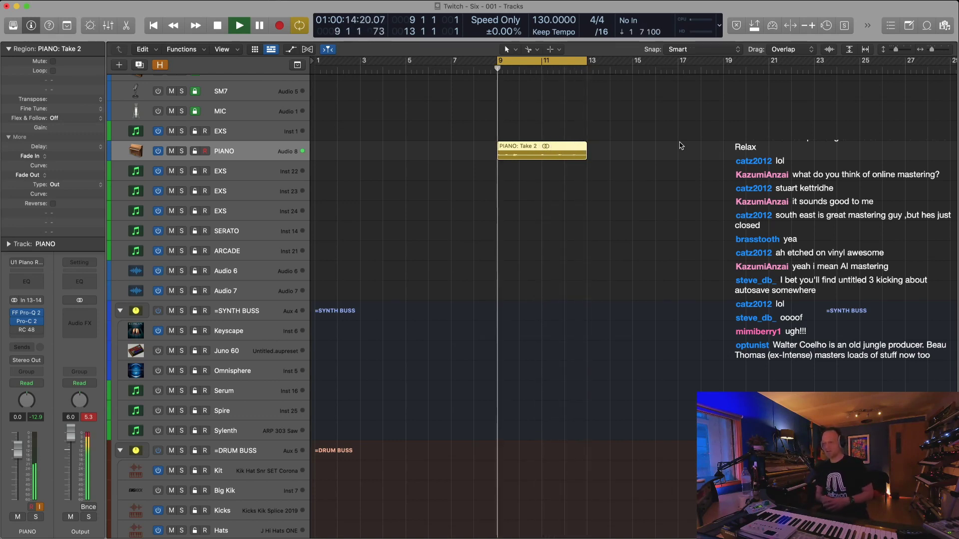
Undo the flattening to Take 2 to restore the PIANO take folder
key("super+Right")
key("super+Down")
key("super+Down")
key("super+Down")
key("super+Down")
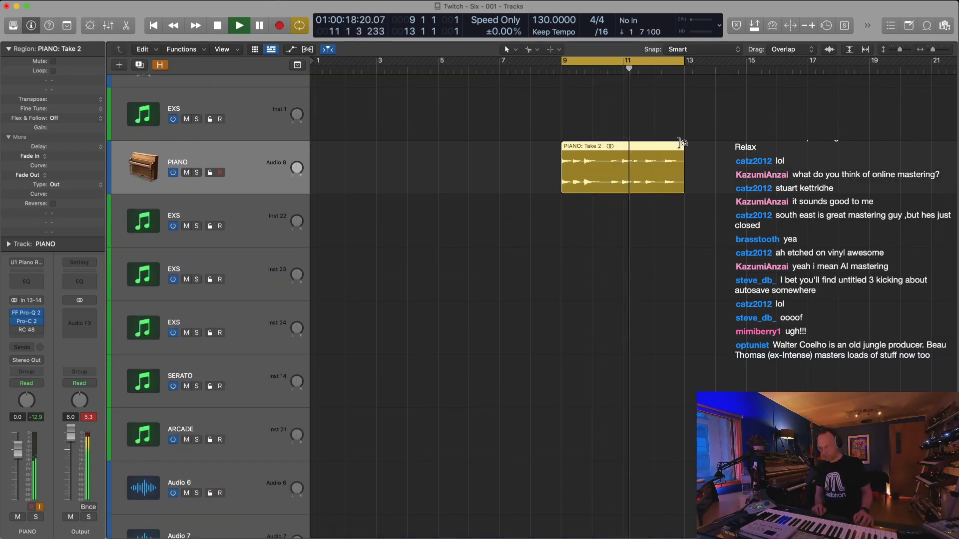
key("super+z")
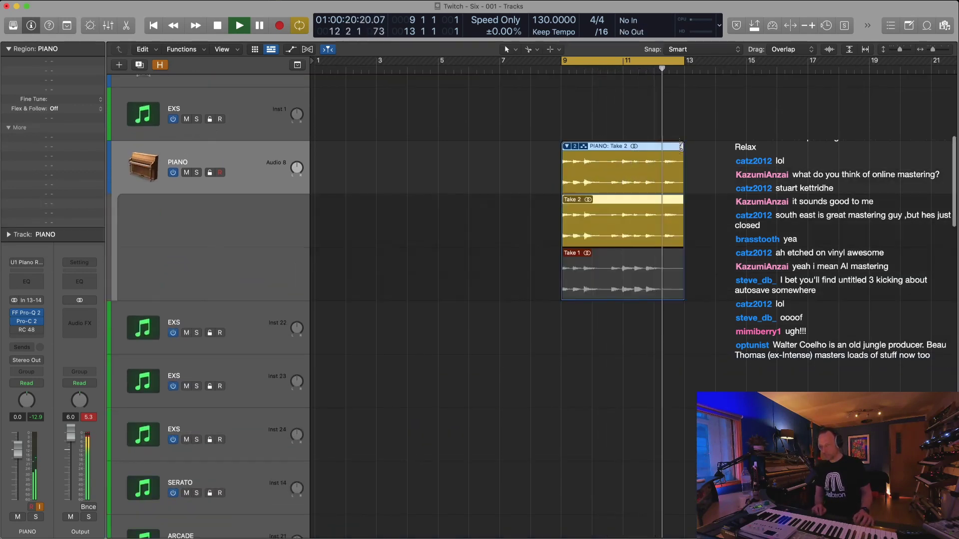
Choose Take 1 in the PIANO take folder and flatten the folder to it
left_click(631, 266)
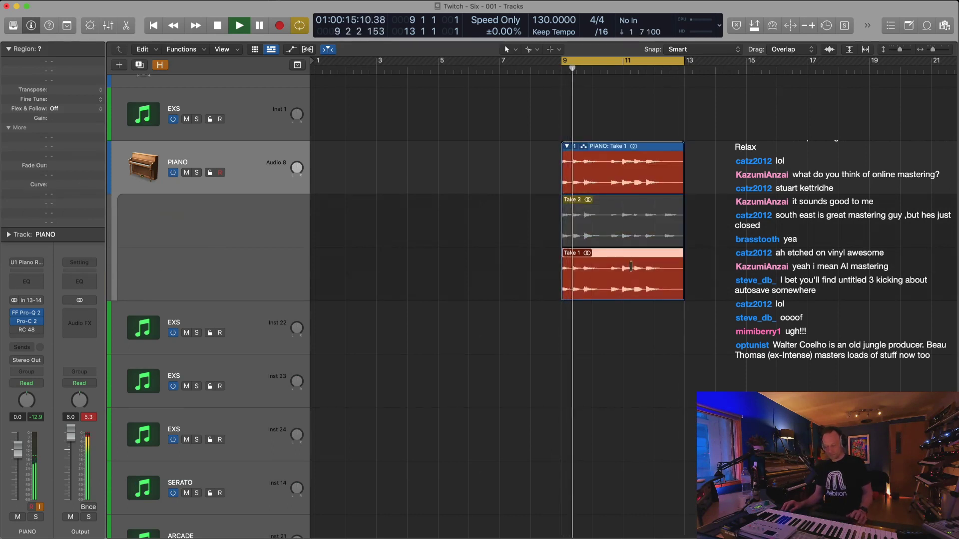
key("alt+u")
key("Return")
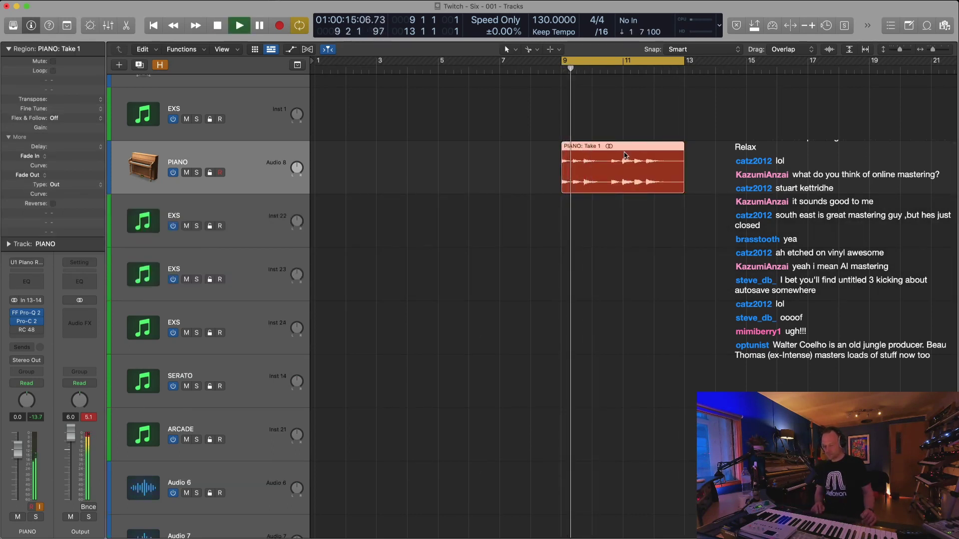
Duplicate the PIANO track on Audio 8 and enable input monitoring on the new copy
key("super+Right")
key("super+Right")
key("super+Up")
key("super+Up")
key("super+Up")
key("super+Left")
key("super+Left")
key("super+Left")
key("super+Up")
key("super+Up")
key("super+Left")
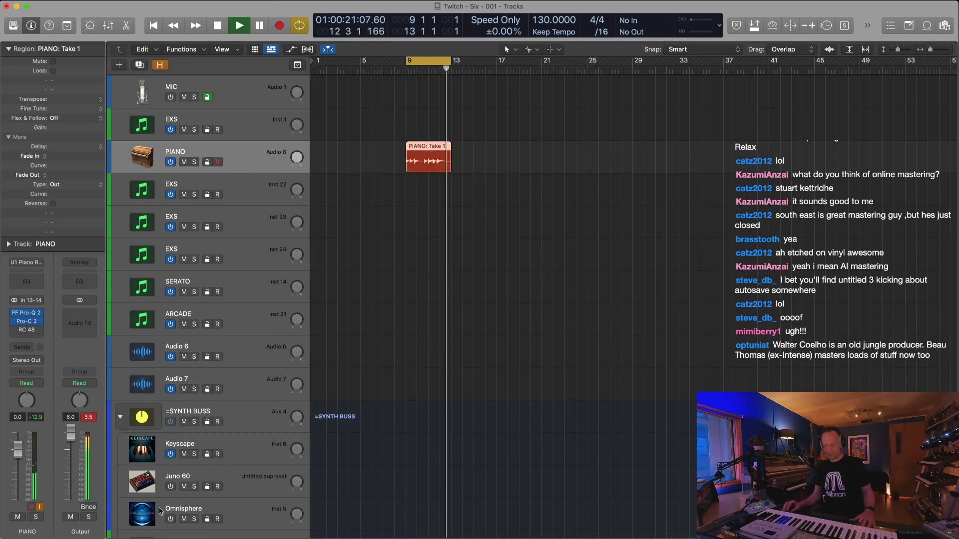
key("super+d")
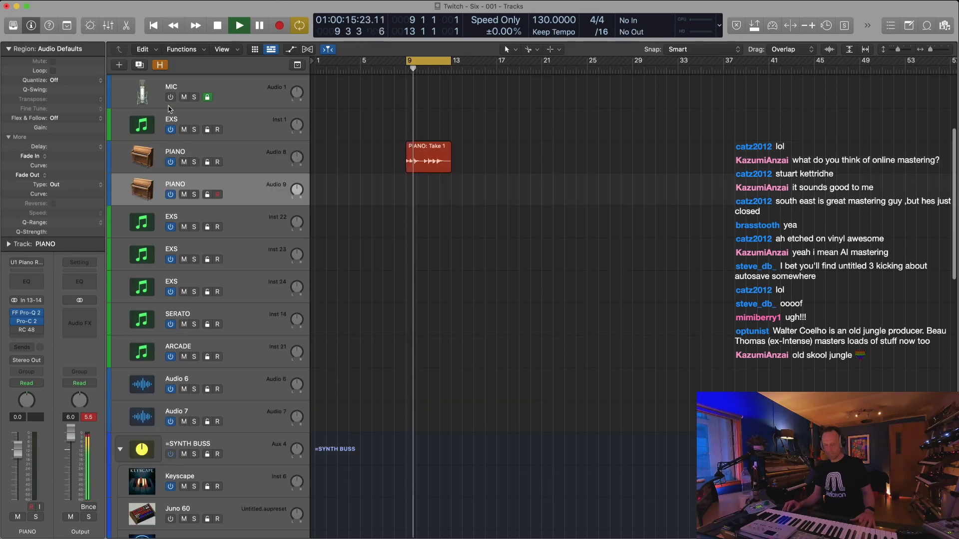
left_click(41, 508)
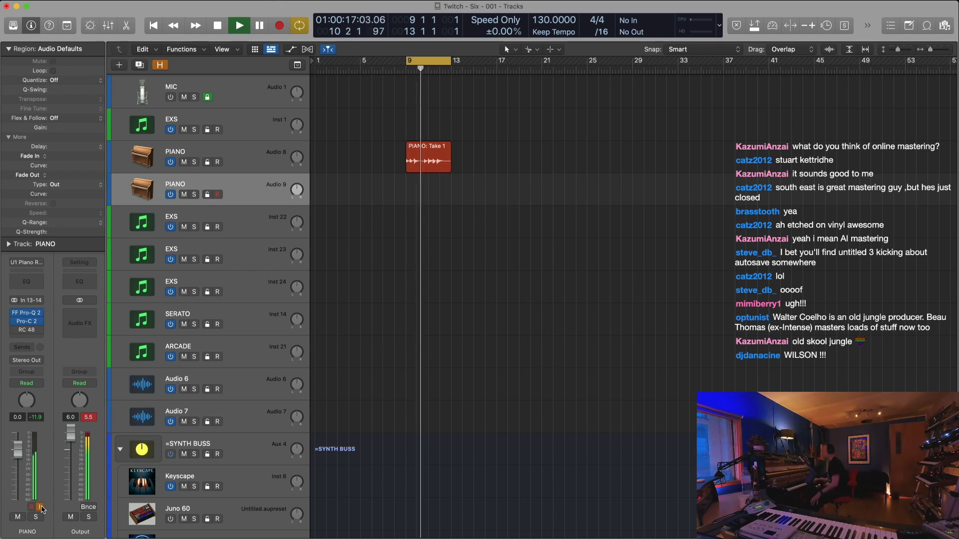
Record three further piano takes on the second PIANO track (Audio 9) over the cycle from bar 9 to bar 13
key("r")
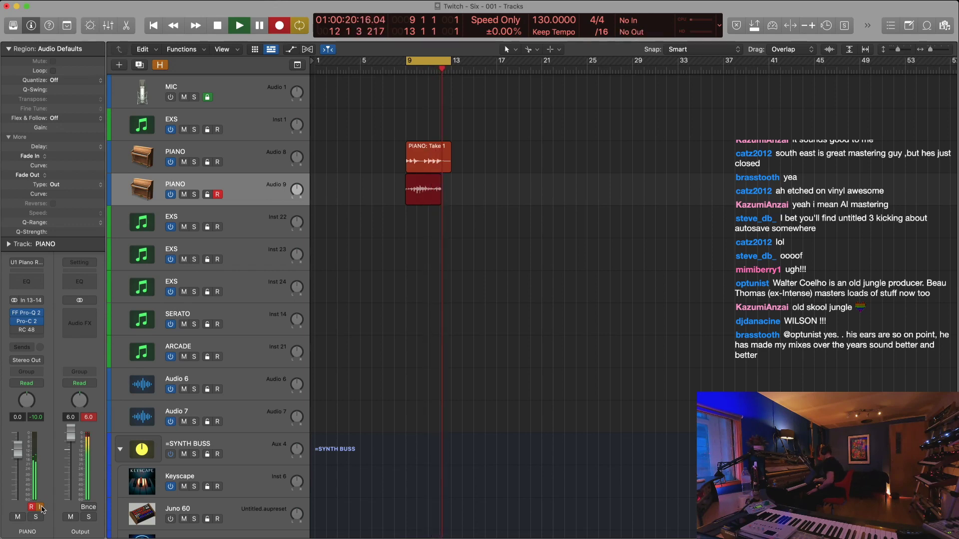
key("space")
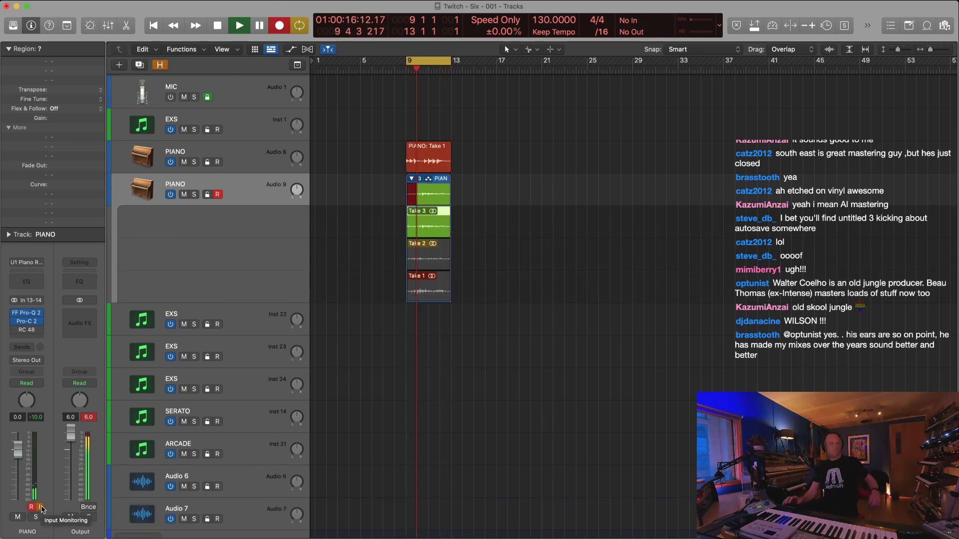
key("space")
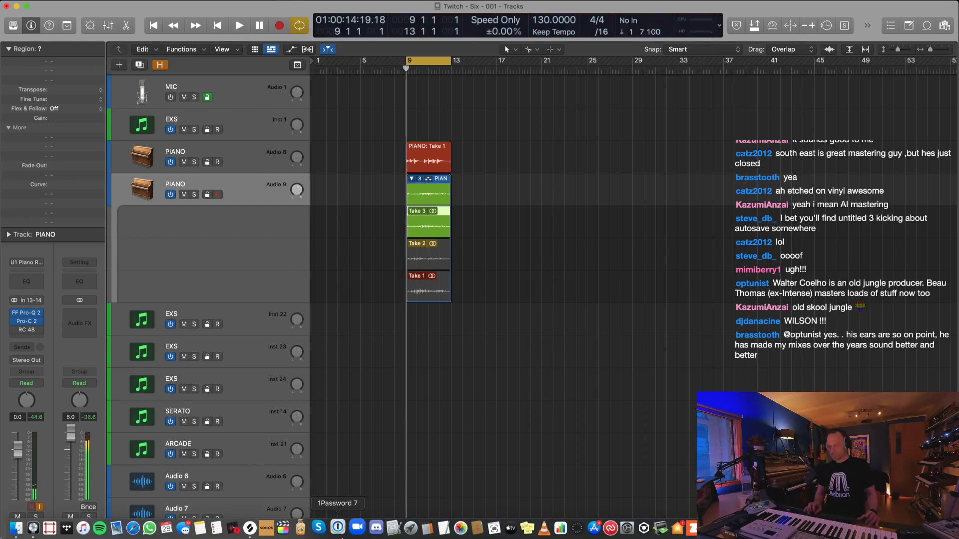
Audition Takes 3, 2 and 1 on the Audio 9 PIANO track and flatten its take folder to Take 1
key("space")
key("super+Right")
key("super+Right")
key("super+Right")
key("super+Right")
left_click(675, 259)
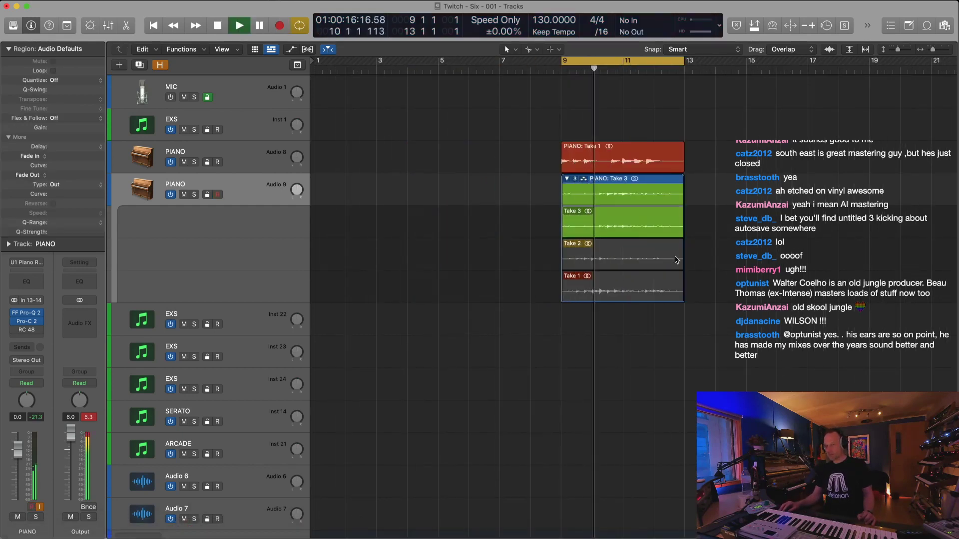
left_click(632, 215)
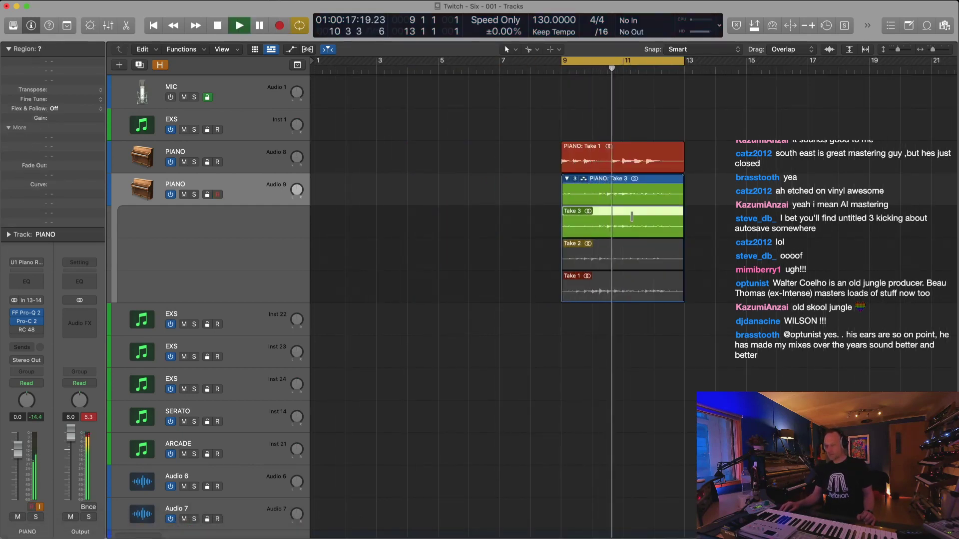
left_click(623, 251)
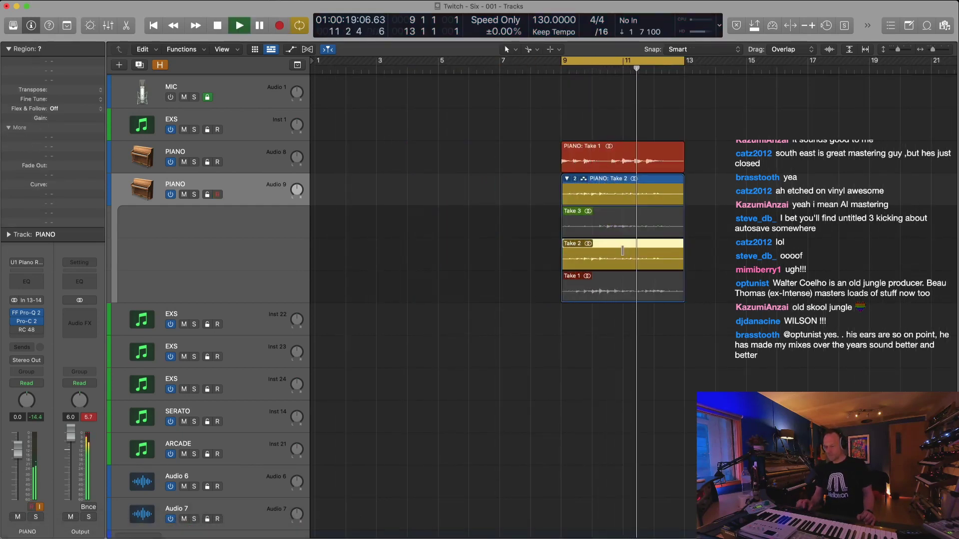
left_click(621, 281)
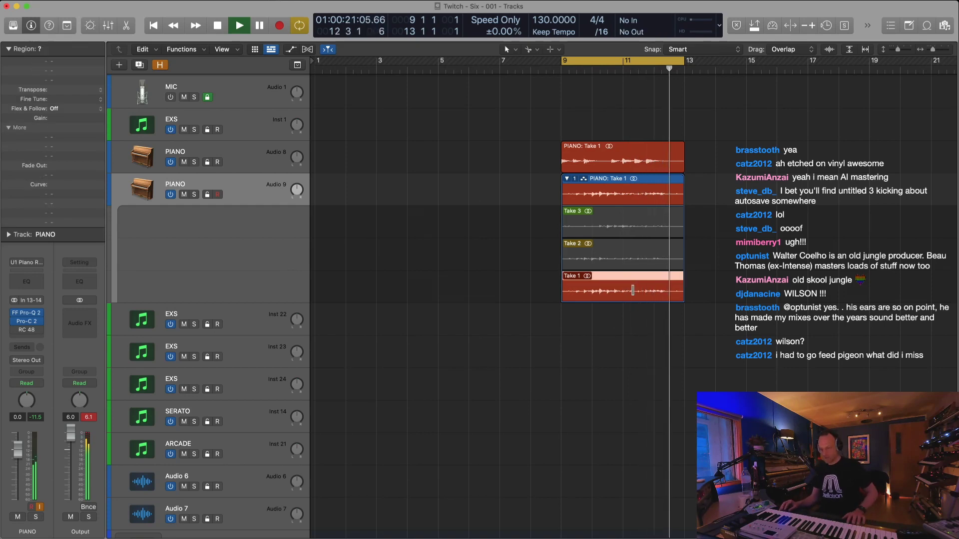
key("alt+u")
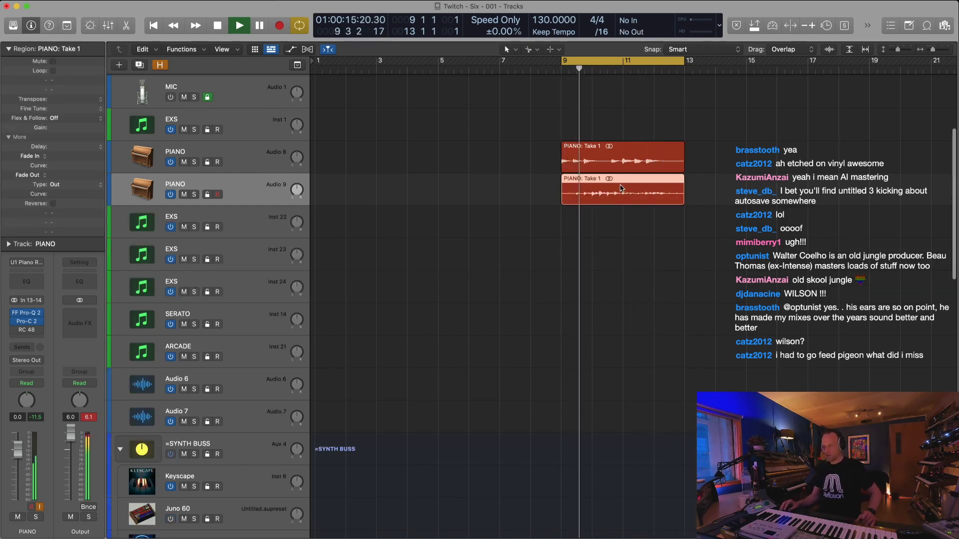
Turn off input monitoring on the Audio 9 PIANO track and deselect its region
scroll(620, 188, "down", 2)
key("super+Up")
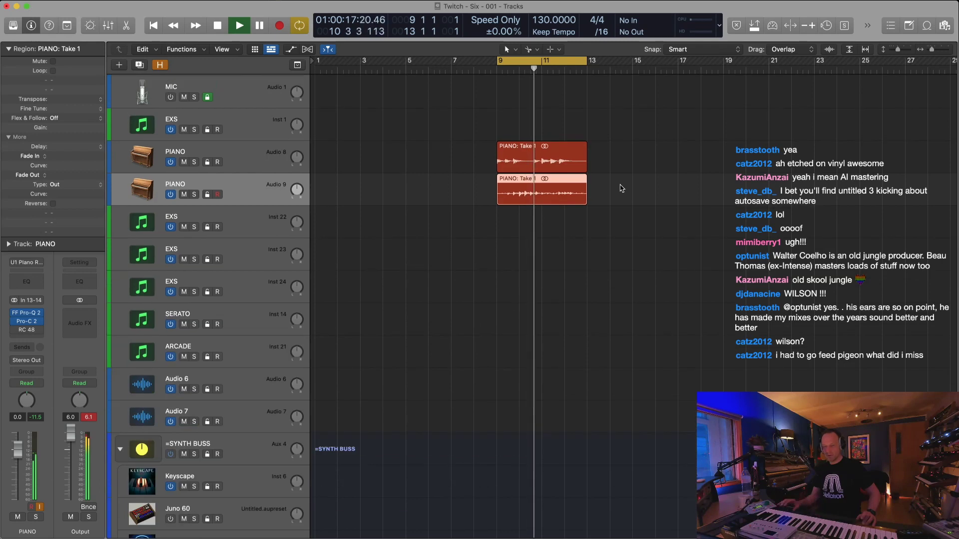
left_click(40, 507)
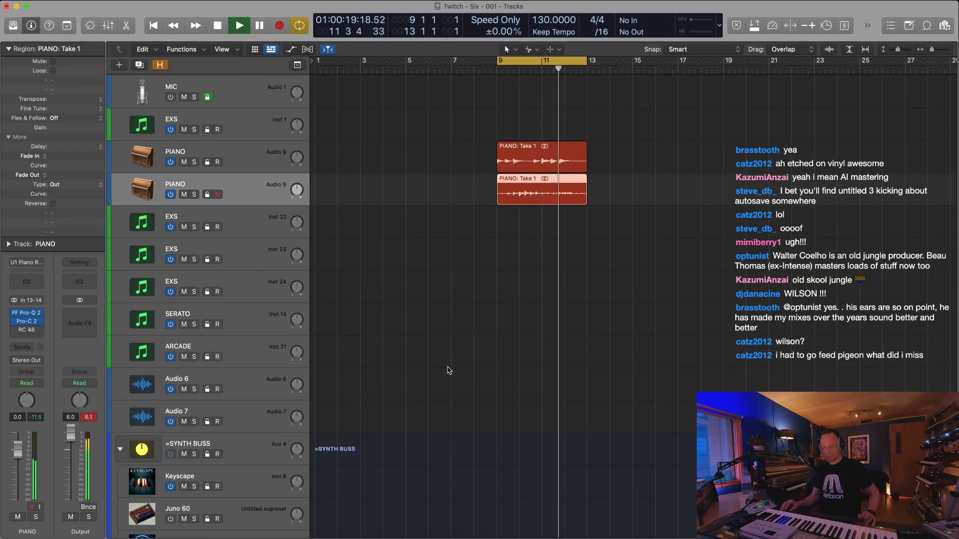
left_click(576, 210)
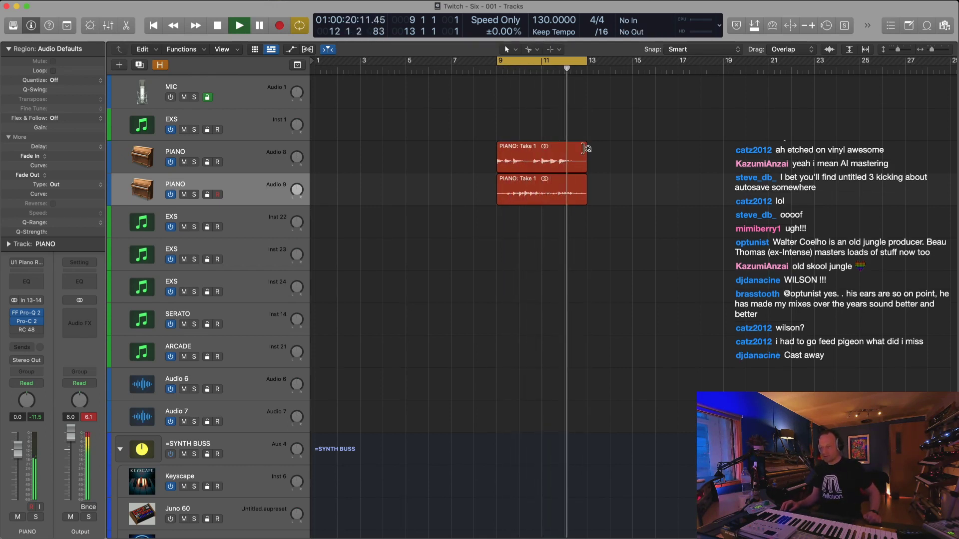
Shift the cycle range forward to bars 13 to 17, stop playback, and select the EXS track on Inst 22
key("super+Up")
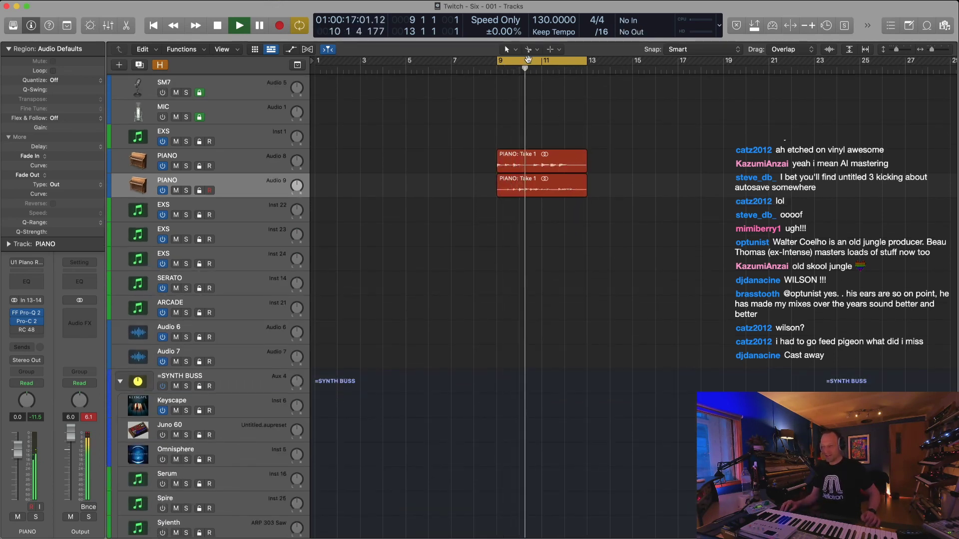
key("super+shift+period")
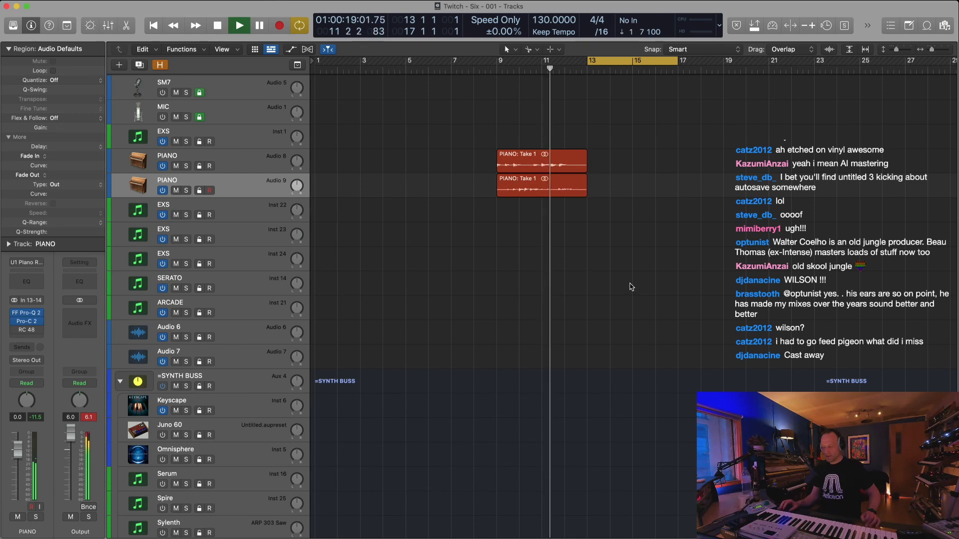
key("super+Up")
key("super+Up")
key("super+Up")
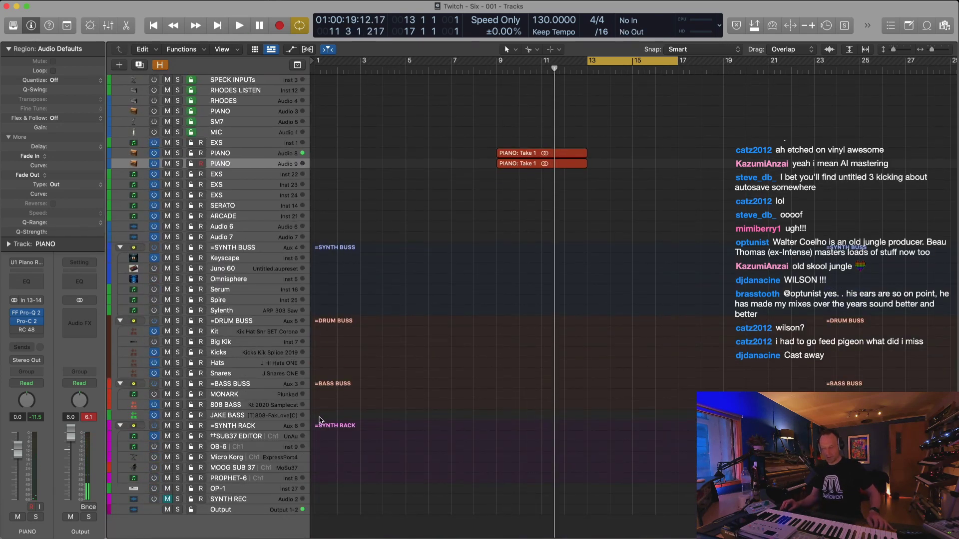
left_click(232, 175)
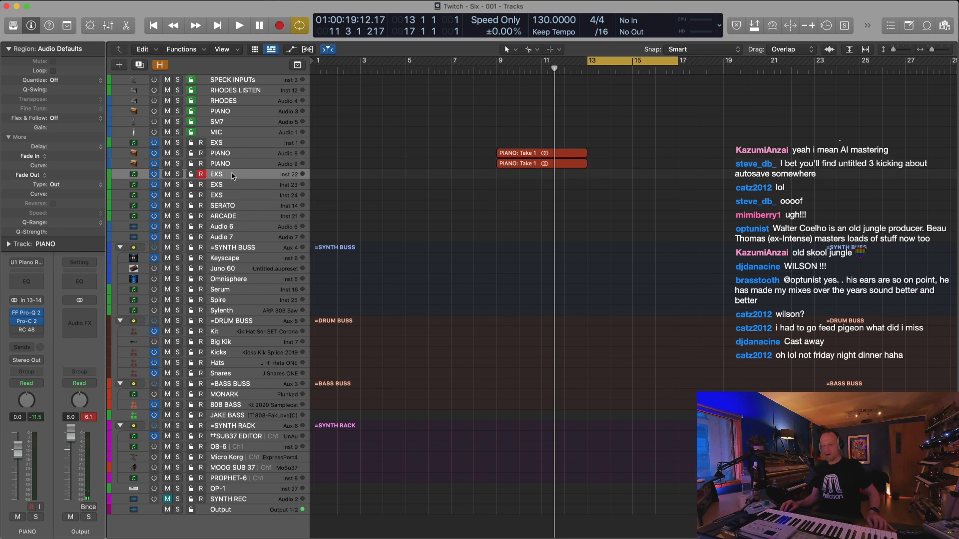
Select the EXS track on Inst 24 and load the Stormzy Sine Pad channel strip setting from the KEYS presets
left_click(236, 184)
left_click(245, 175)
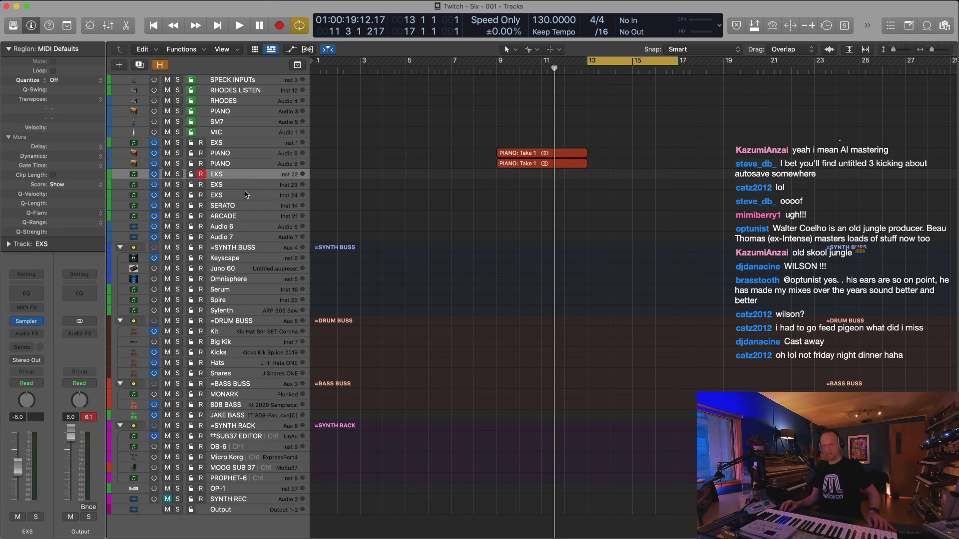
left_click(246, 195)
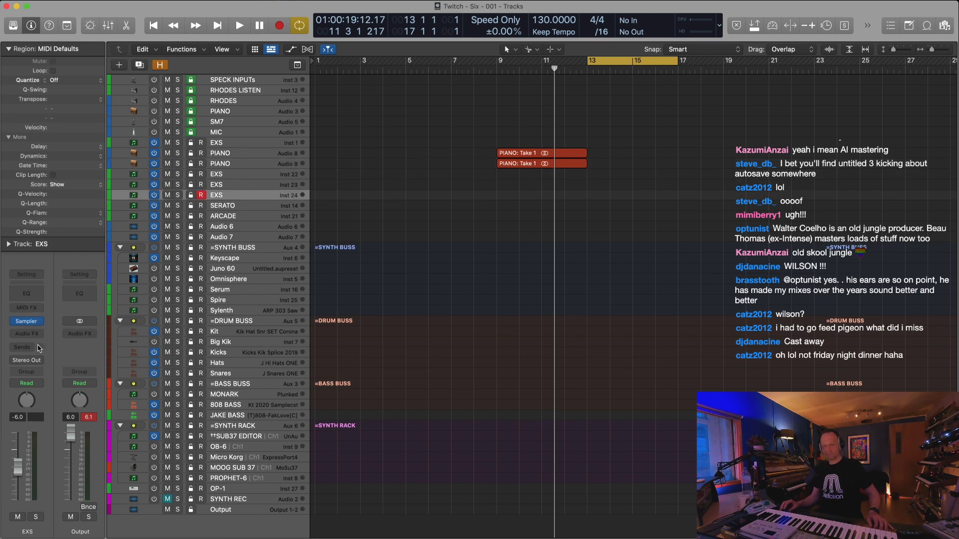
left_click(35, 280)
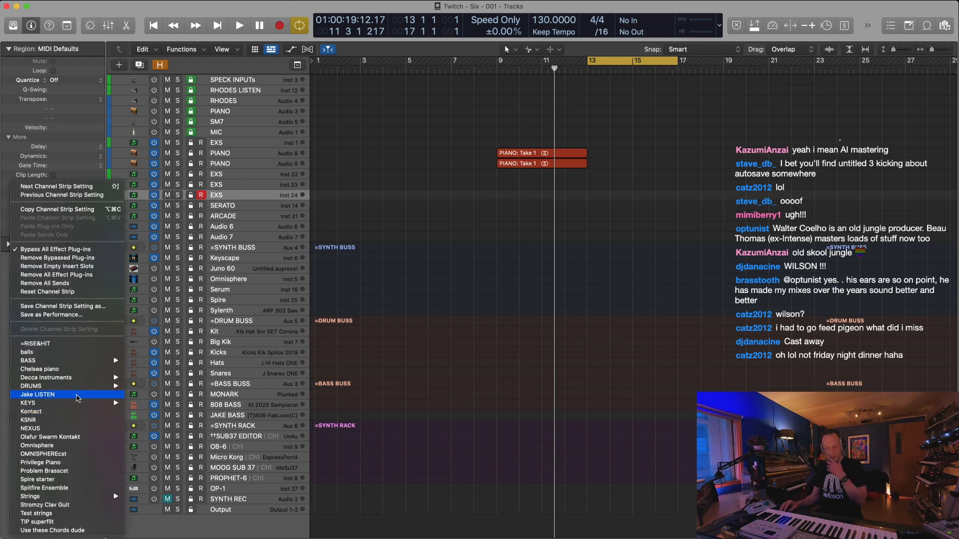
mouse_move(73, 409)
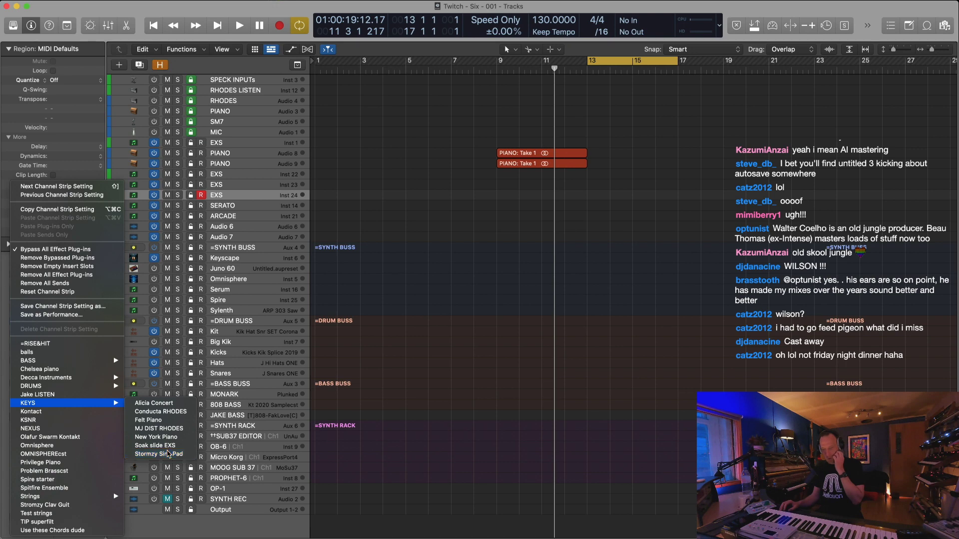
left_click(168, 453)
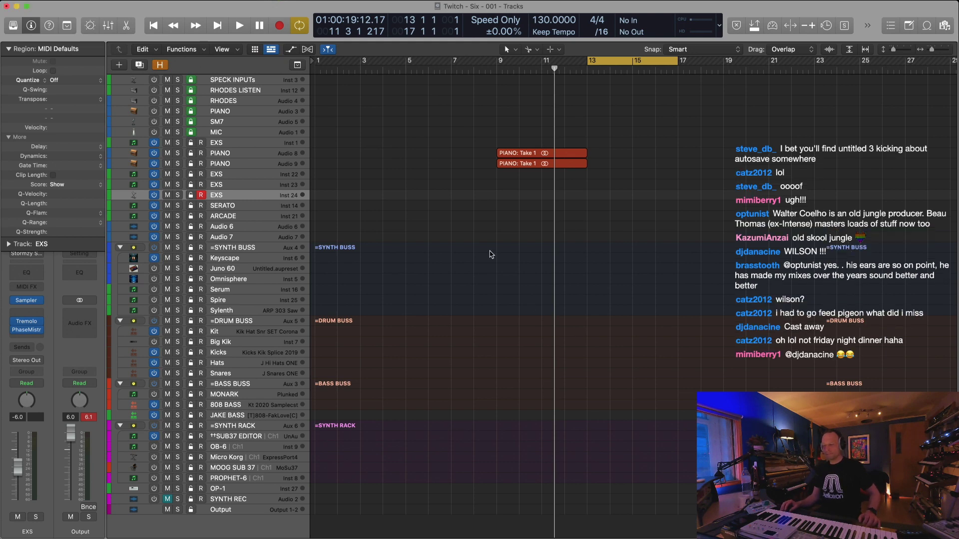
Start playback and move the cycle range back to bars 9 to 13 over the piano regions
key("space")
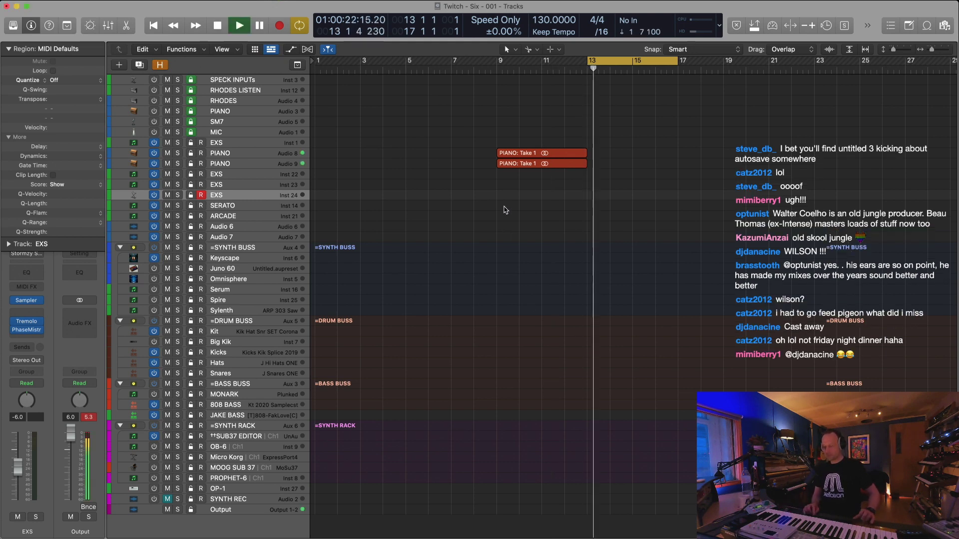
left_click_drag(501, 65, 588, 65)
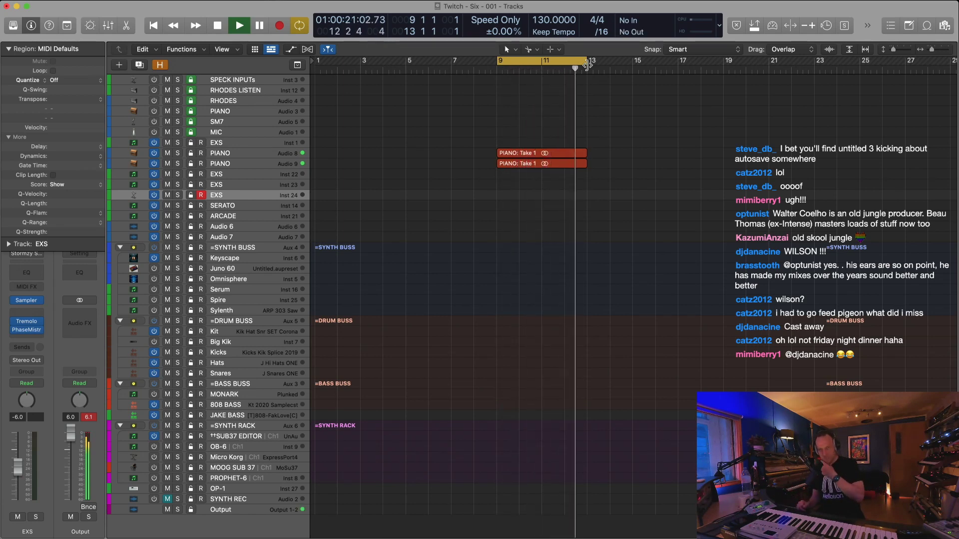
key("super+Down")
key("super+Down")
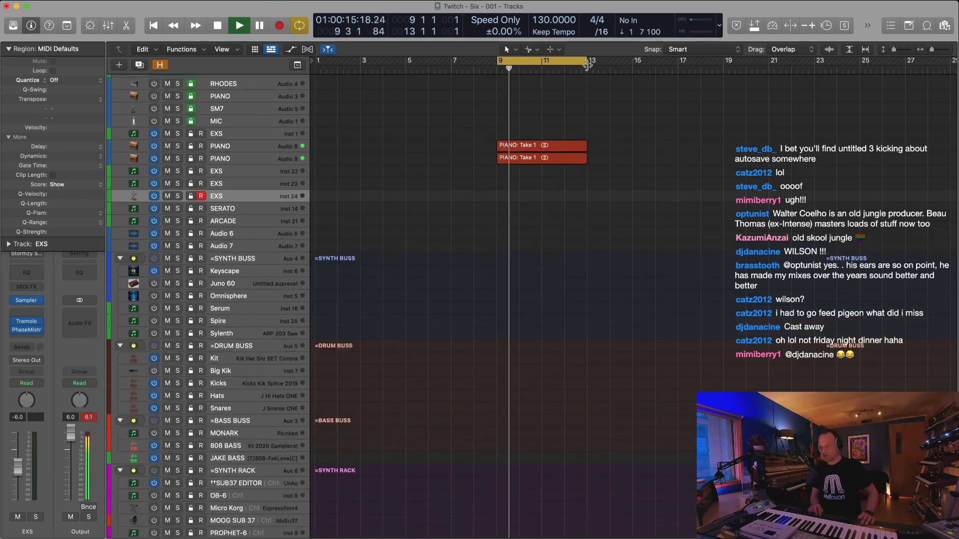
key("super+Up")
key("super+Up")
key("super+Up")
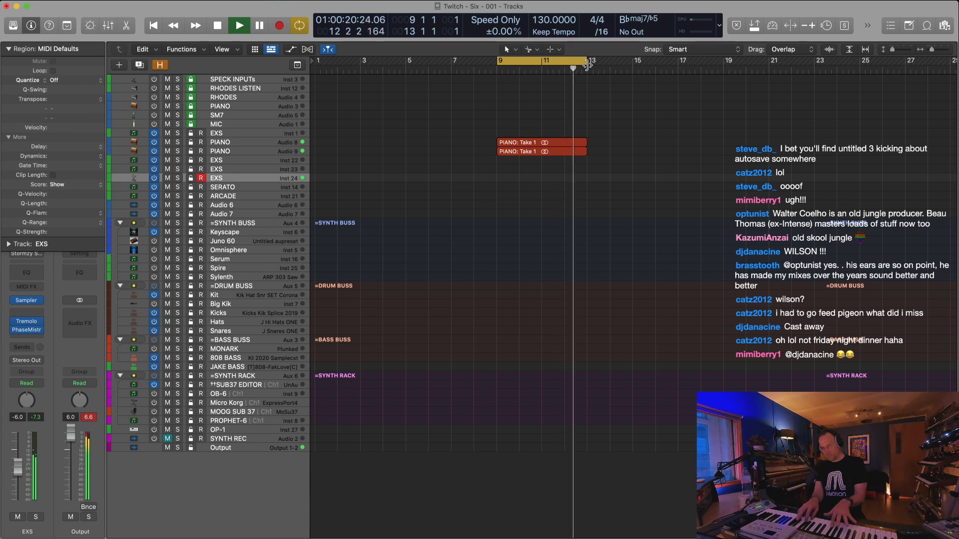
Capture the played pad part as a recording on the Inst 24 EXS track, then expand its take folder and delete it
key("shift+r")
key("space")
key("space")
left_click(574, 244)
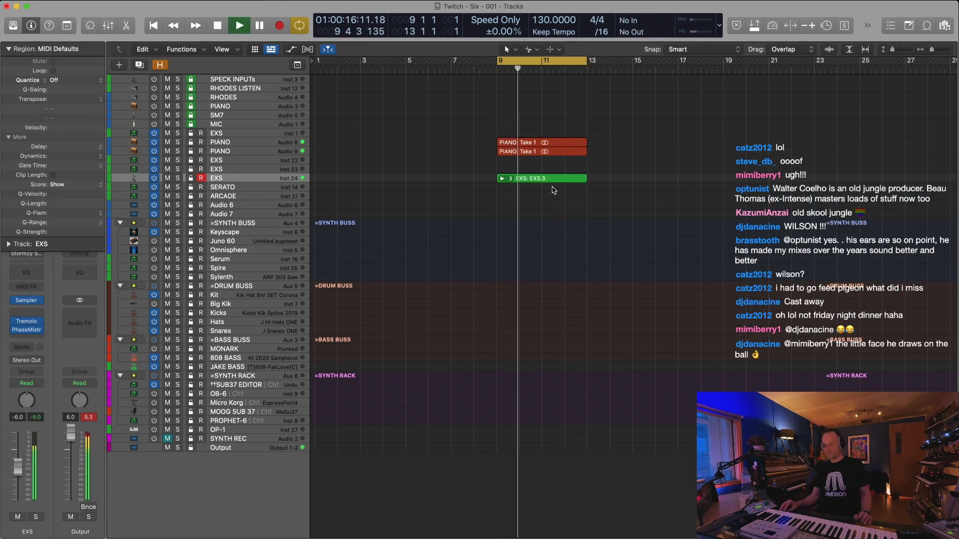
left_click(502, 178)
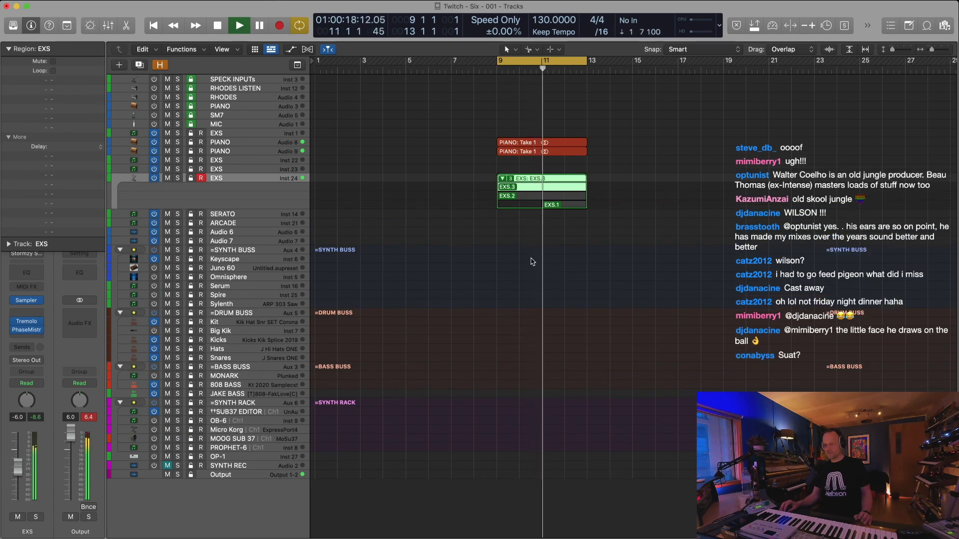
key("Delete")
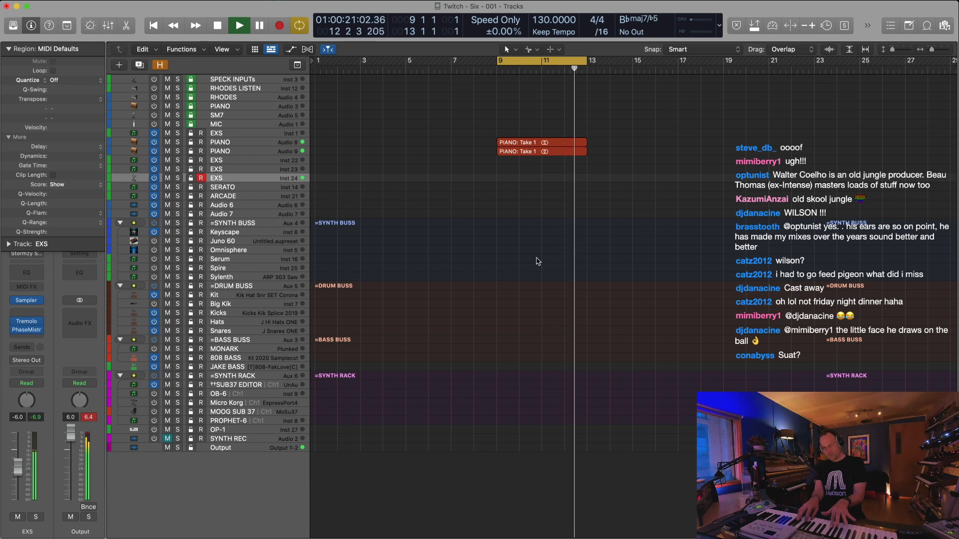
Capture the newly played pad part as a region on the Inst 24 track, and set out separate Transport and Event List windows
key("shift+r")
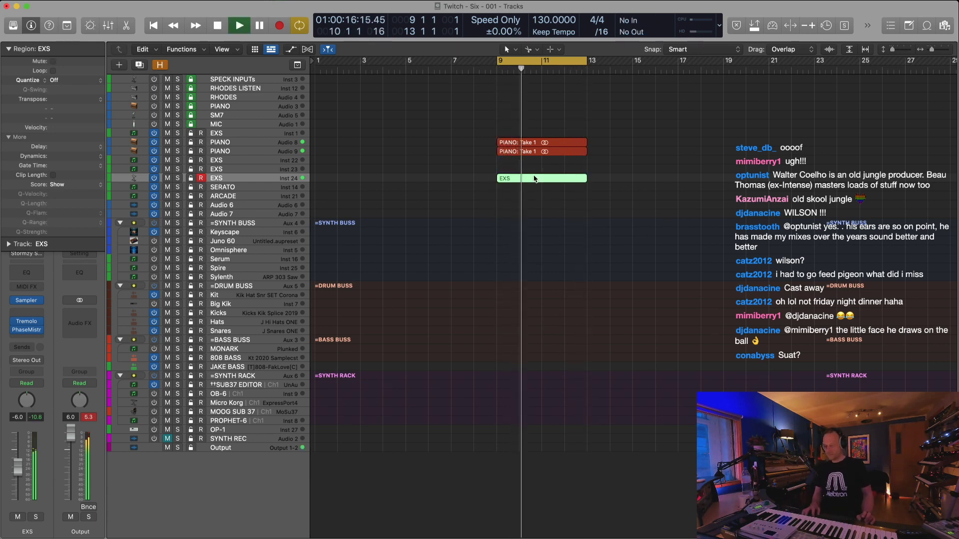
key("super+h")
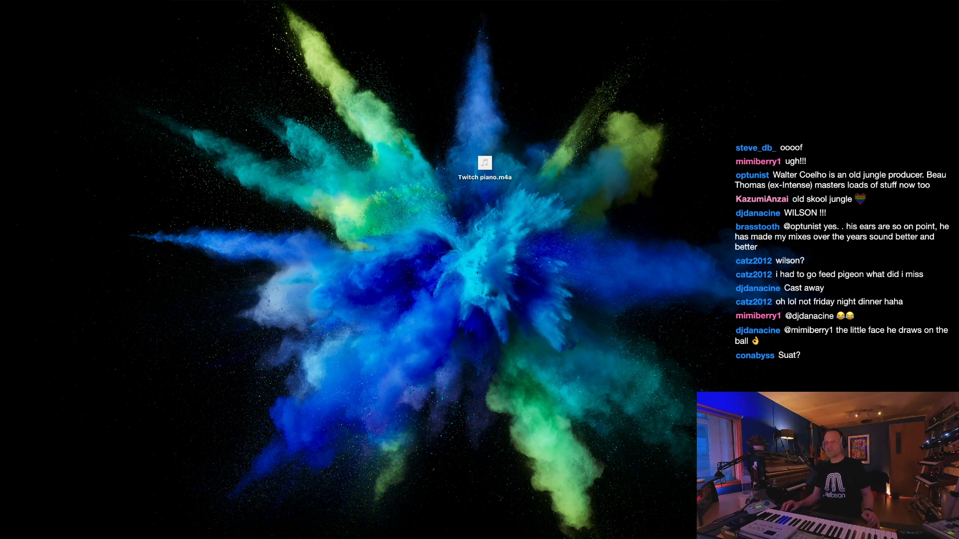
left_click_drag(457, 538, 469, 501)
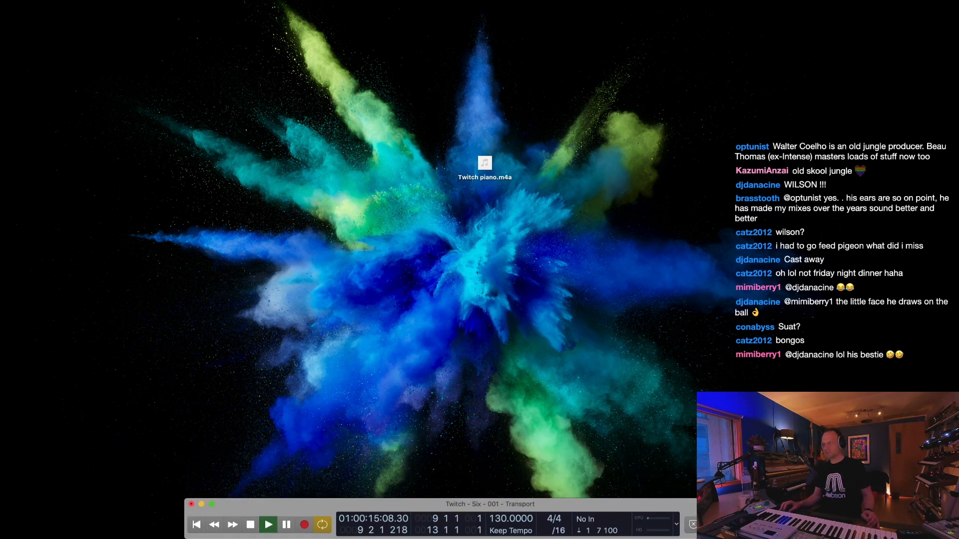
left_click_drag(572, 538, 847, 6)
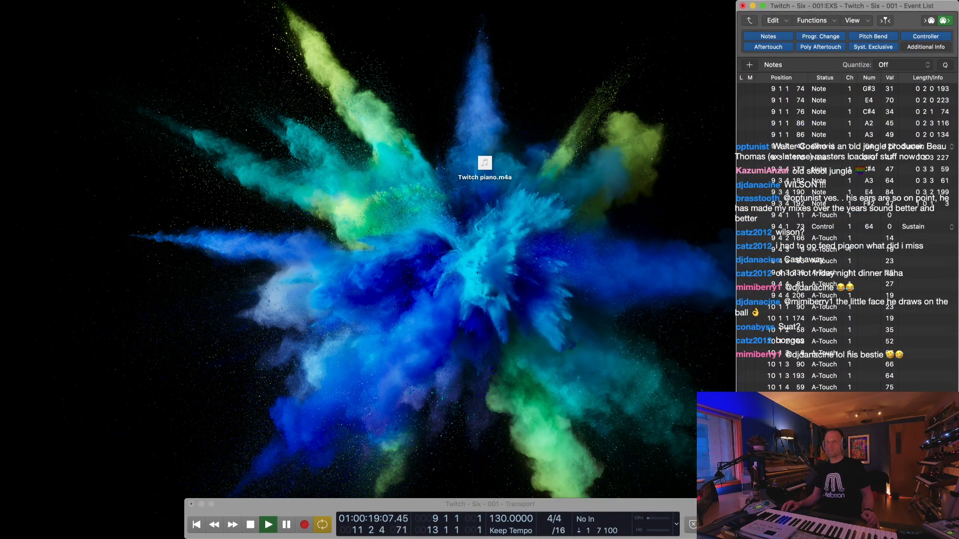
Open the EXS region in the Piano Roll and quantize all its notes to 1/16 Note
key("super+4")
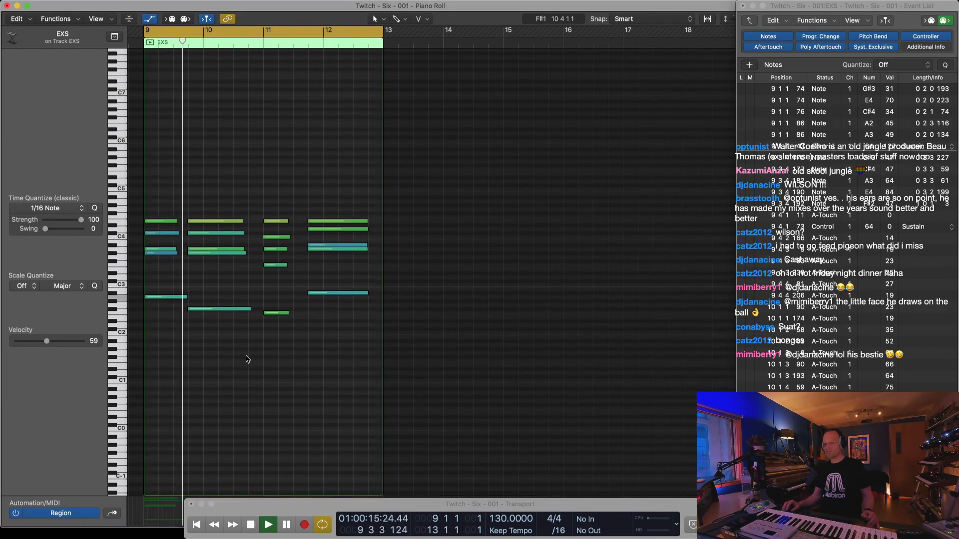
key("super+a")
key("q")
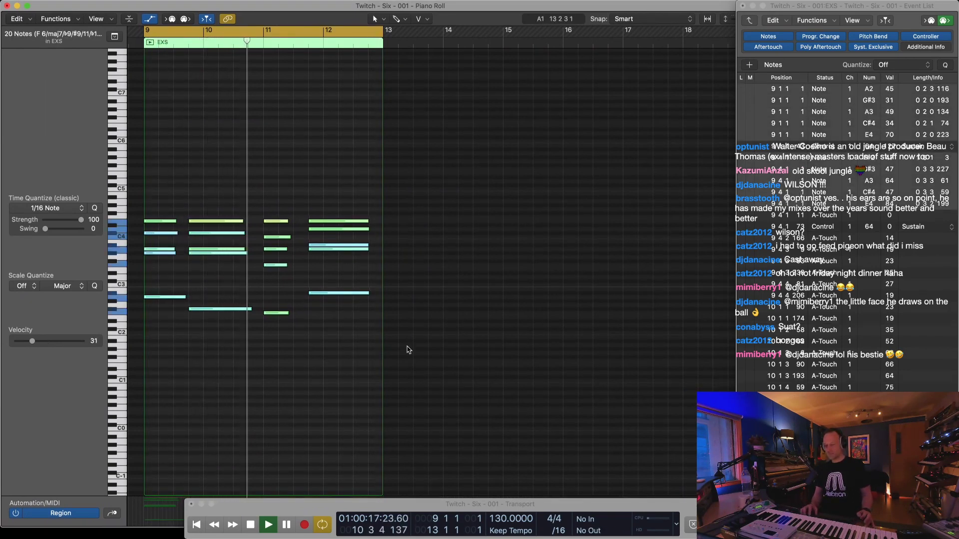
Resize the Piano Roll window and reposition the Transport window so that it sits directly below it
left_click_drag(657, 510, 694, 530)
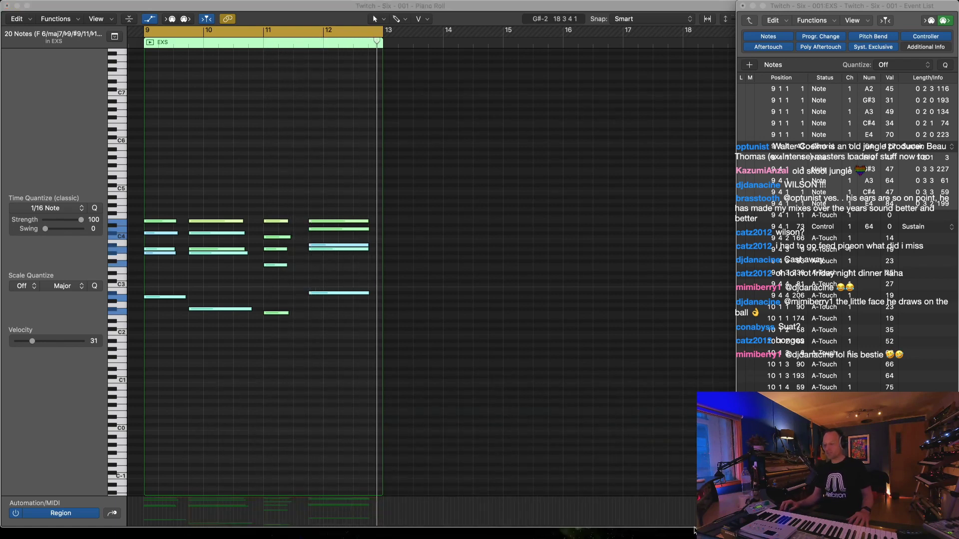
left_click_drag(694, 528, 695, 458)
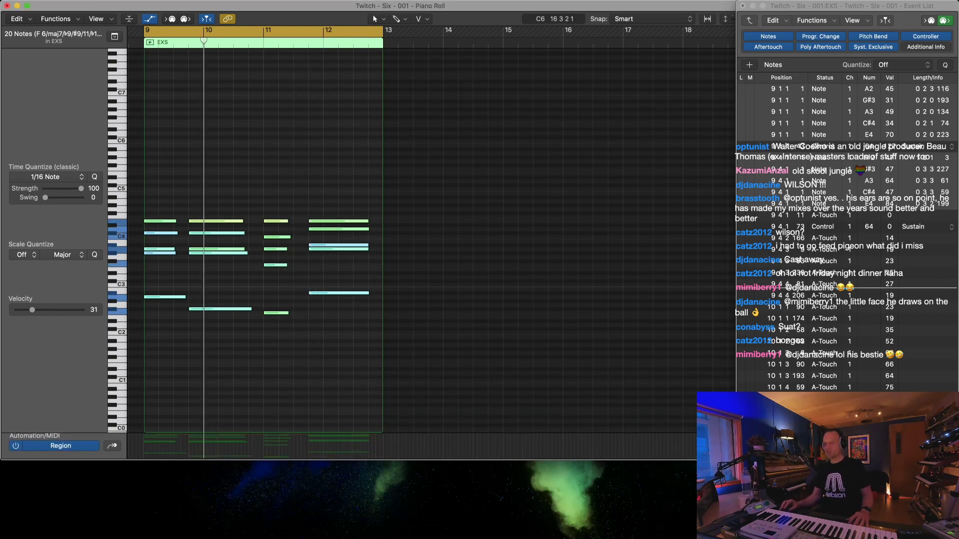
left_click_drag(439, 374, 374, 507)
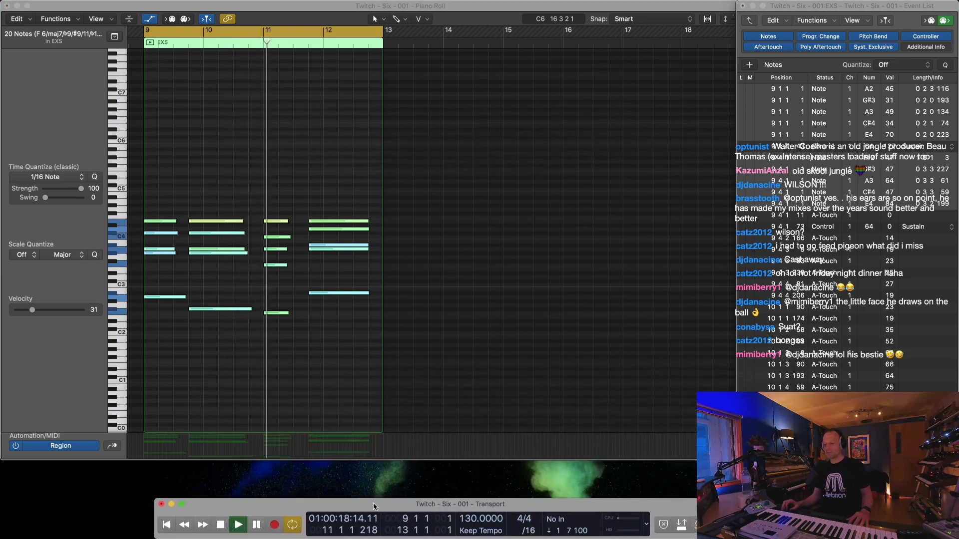
left_click(442, 460)
left_click_drag(443, 460, 442, 497)
left_click(338, 388)
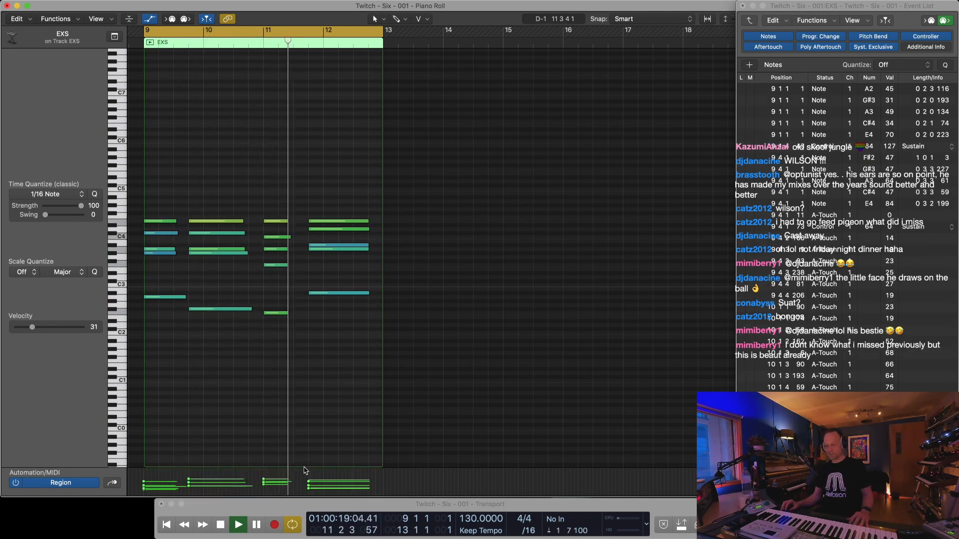
Enlarge the Piano Roll's automation area to show note velocity, select all notes, and return to the Tracks window
left_click_drag(304, 468, 317, 408)
key("super+a")
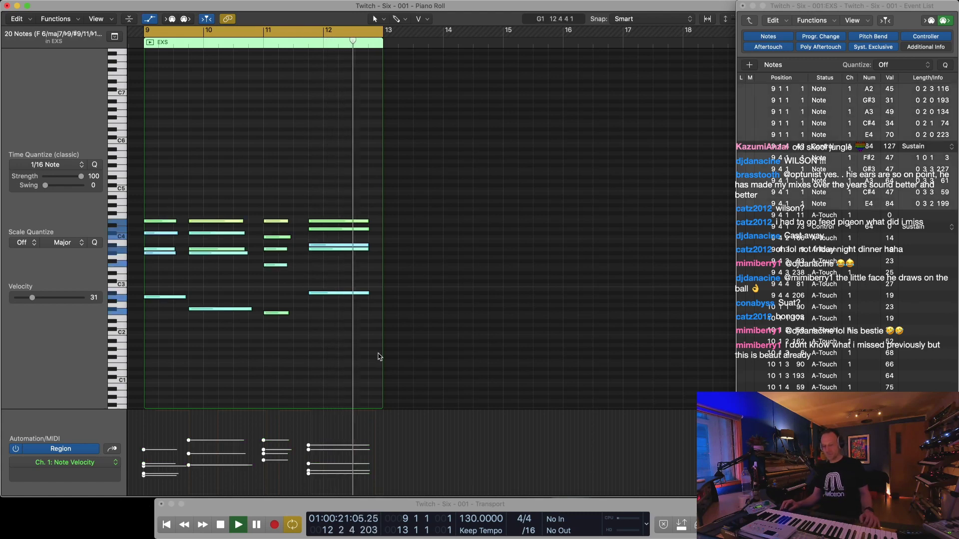
key("1")
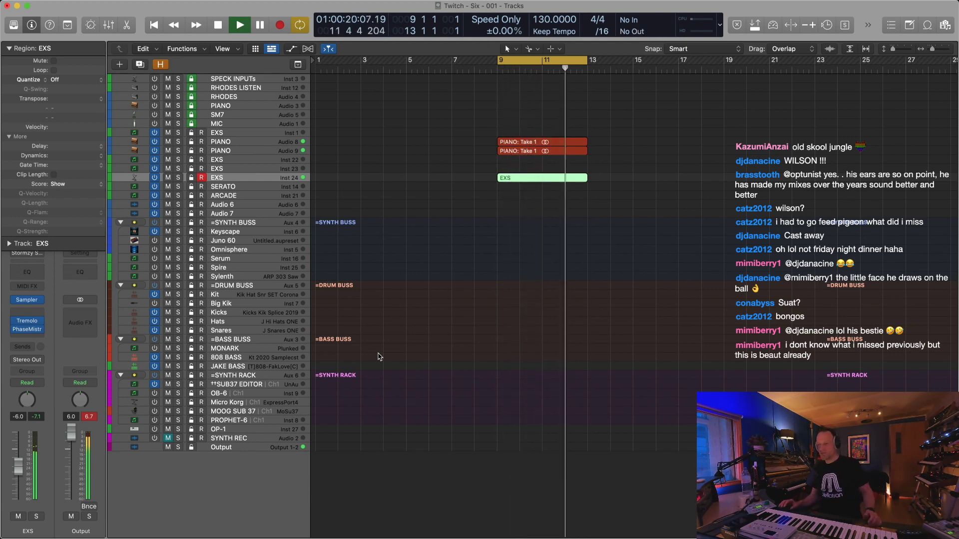
Rename the Inst 24 EXS track to Sine and name its region after the track
left_click(543, 241)
key("super+Down")
key("cmd+Up")
left_click(549, 178)
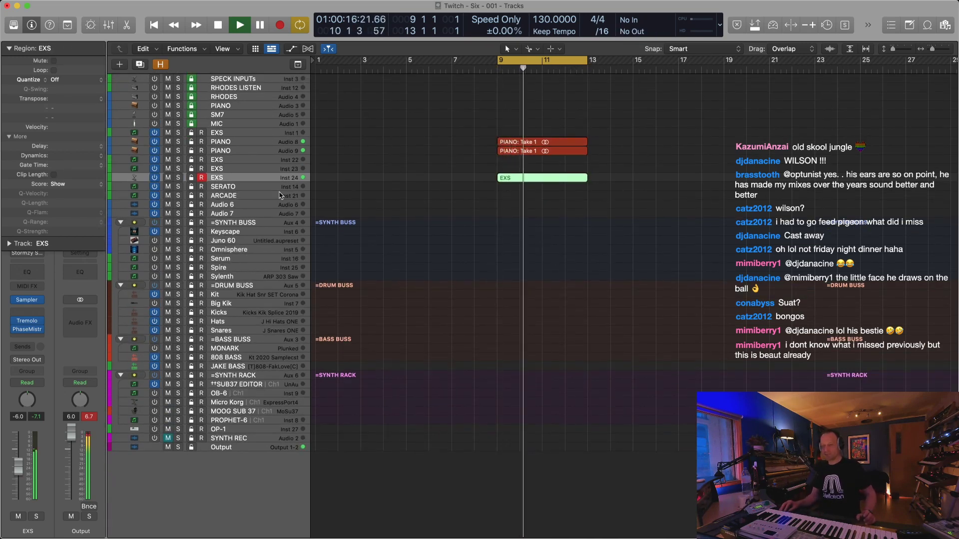
double_click(260, 178)
type("Sine")
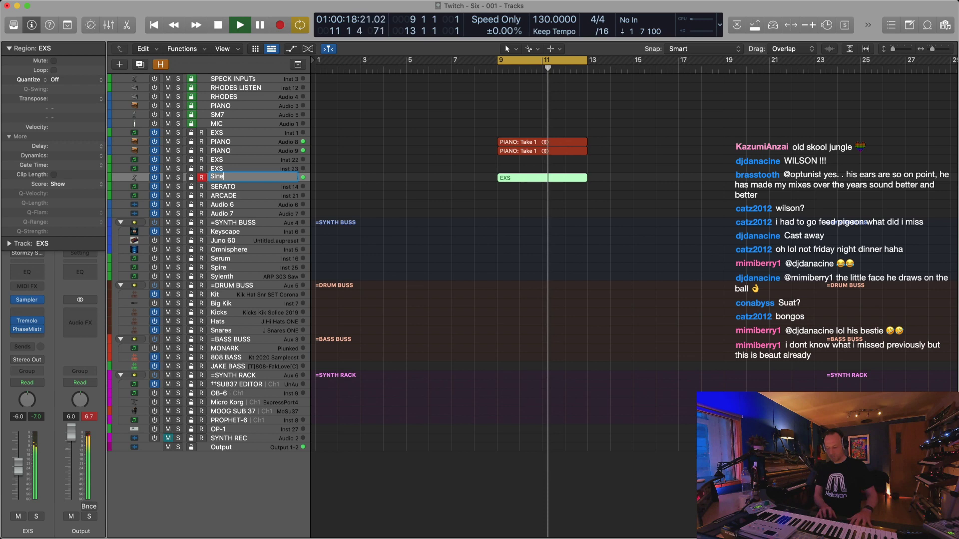
key("Return")
left_click(525, 178)
key("alt+shift+n")
left_click(529, 252)
left_click(517, 179)
Move the cycle range to bars 13 to 17, stop playback, and select the EXS track on Inst 23
left_click_drag(516, 61, 605, 71)
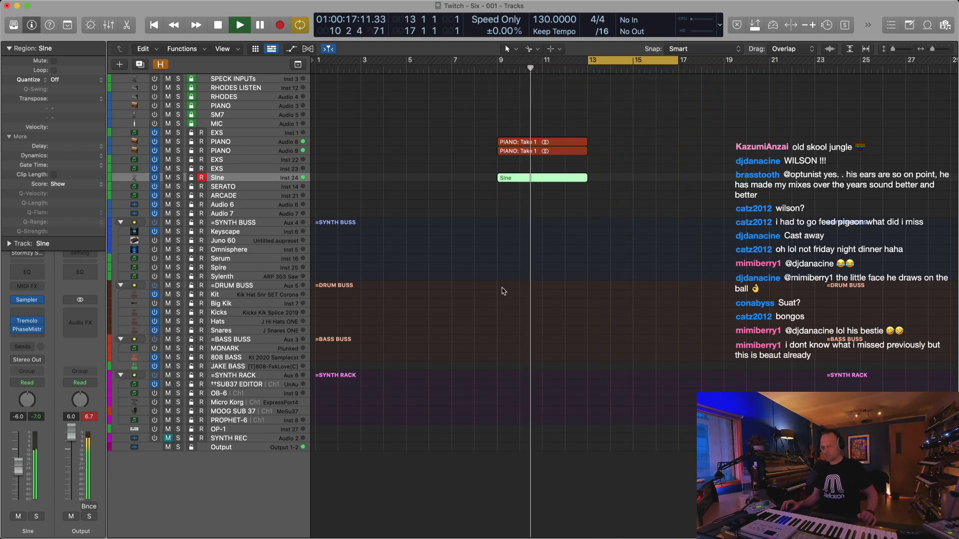
key("space")
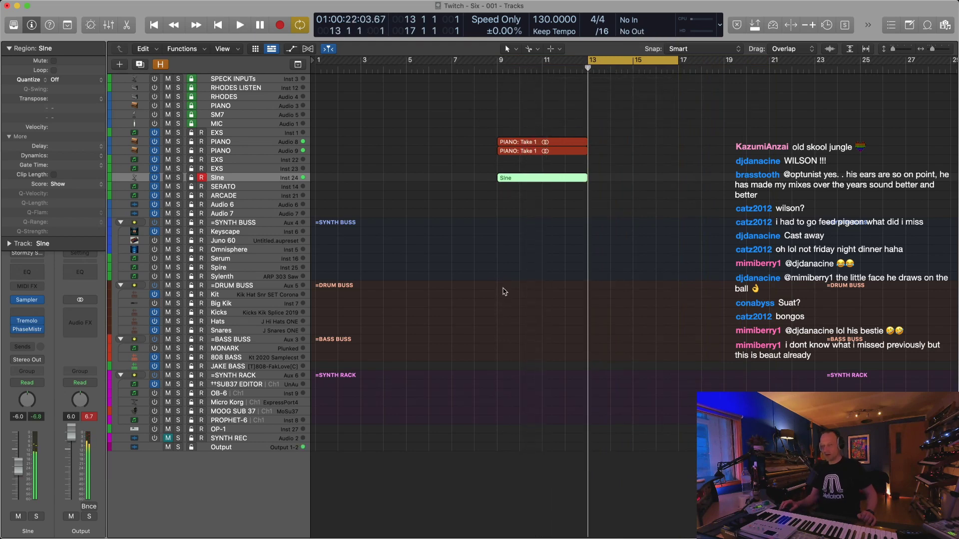
left_click(259, 170)
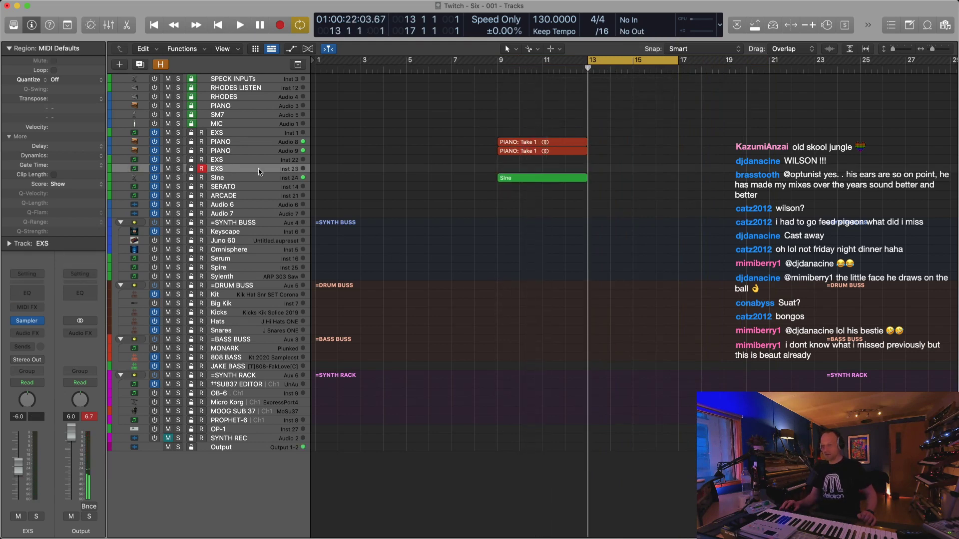
Capture a short played chord as a region at bar 13 on the Inst 23 EXS track, and fit the cycle range to it
key("space")
key("space")
key("space")
key("space")
key("shift+r")
key("space")
key("space")
key("u")
Delete all notes from the bar 13 EXS region in the Piano Roll and return the playhead to the region's start
key("2")
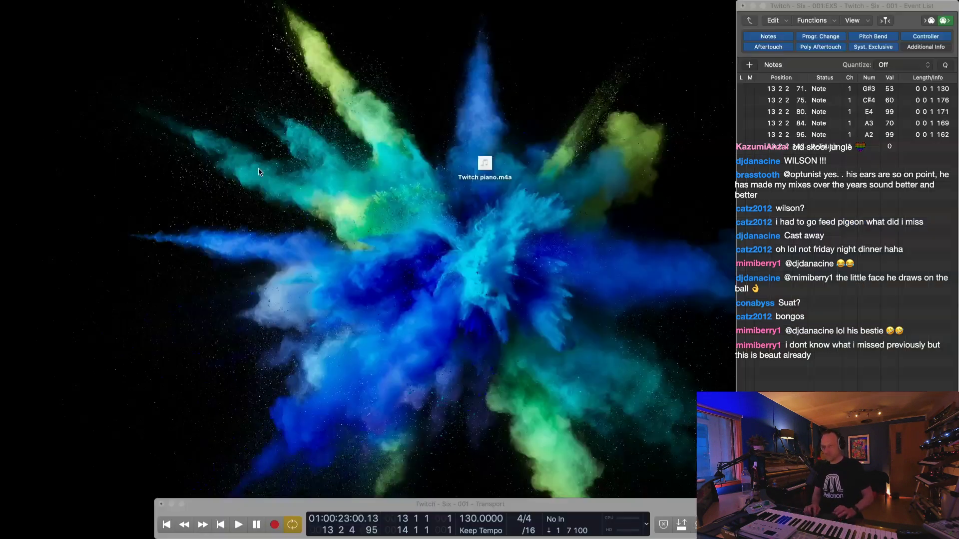
key("space")
key("space")
key("super+Right")
key("super+Right")
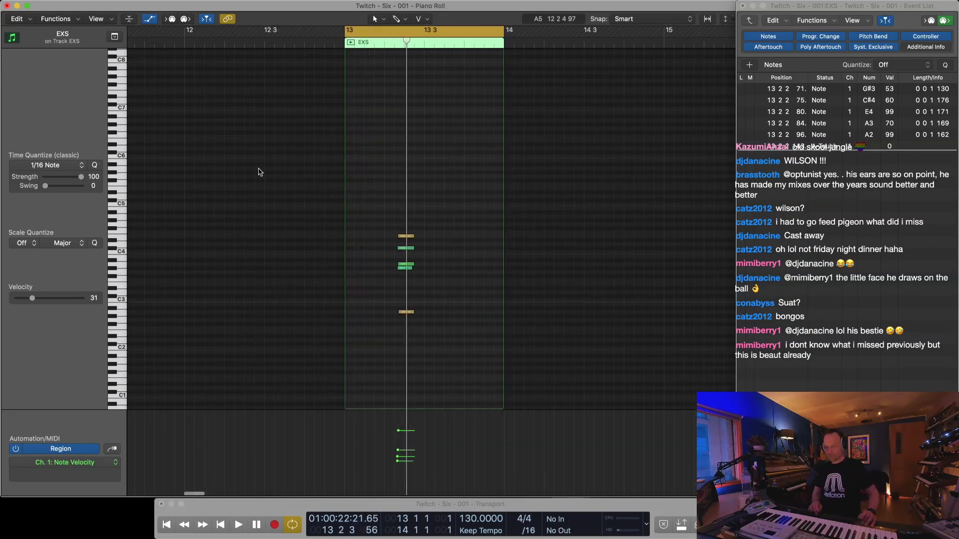
key("super+a")
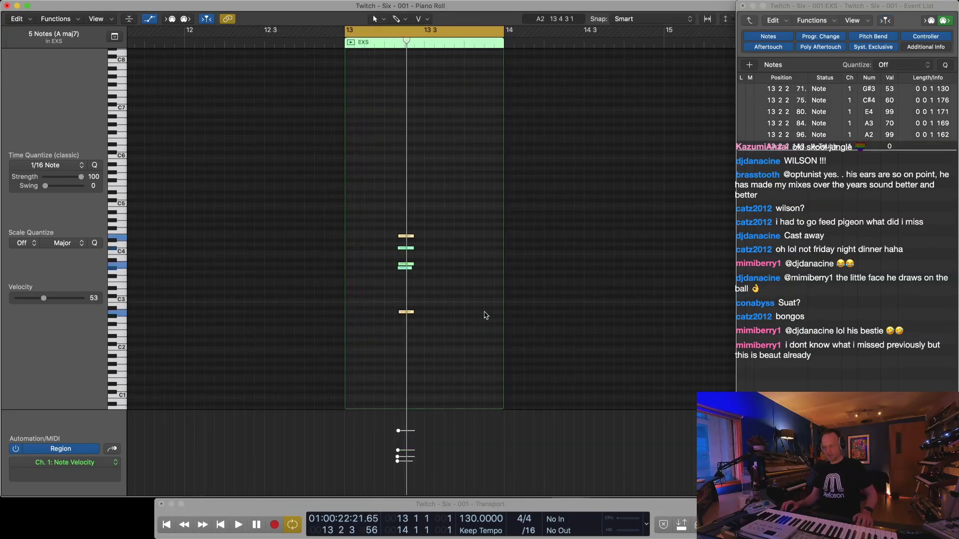
key("BackSpace")
key("Return")
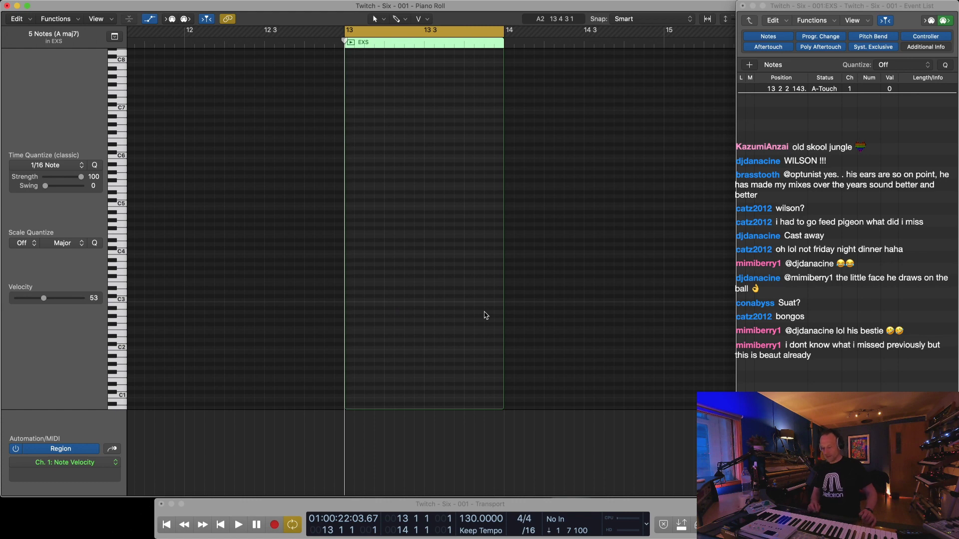
key("super+Right")
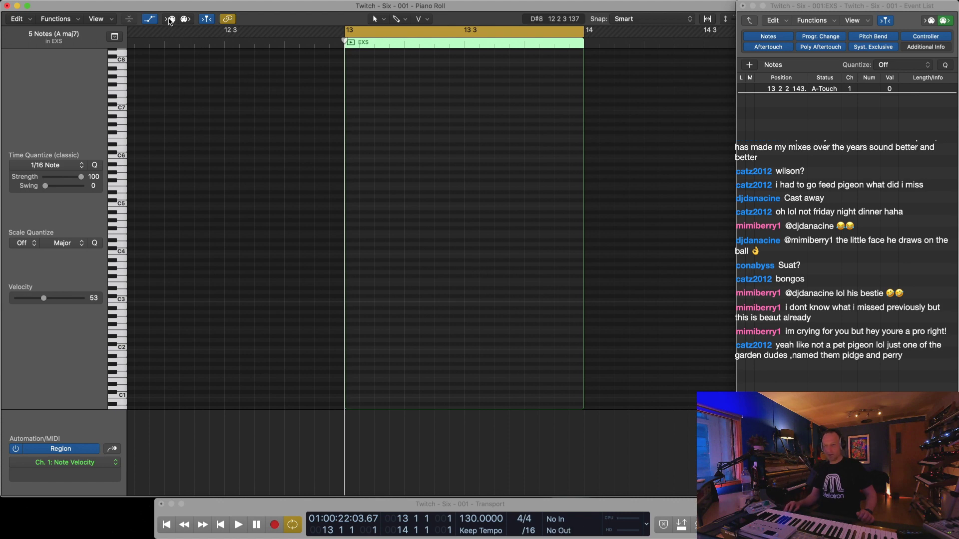
key("super+Left")
key("super+Left")
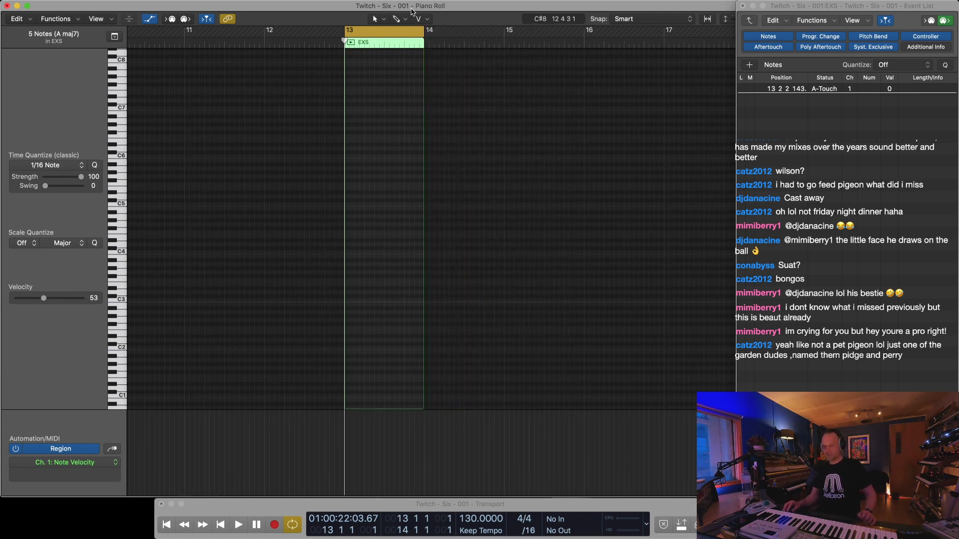
Extend the cycle range and the EXS region to bar 15, and open the region in the Piano Roll for step input
left_click_drag(421, 32, 504, 38)
key("1")
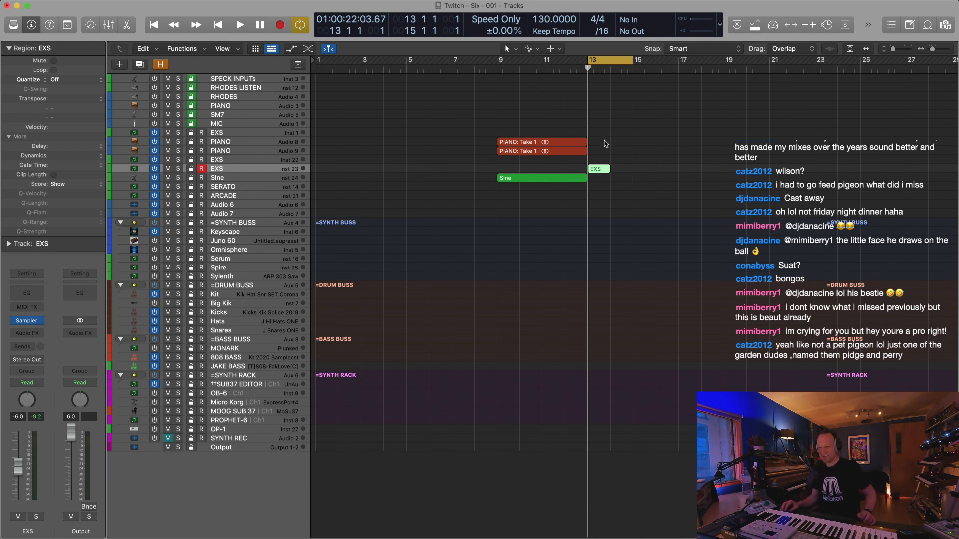
left_click_drag(606, 169, 633, 170)
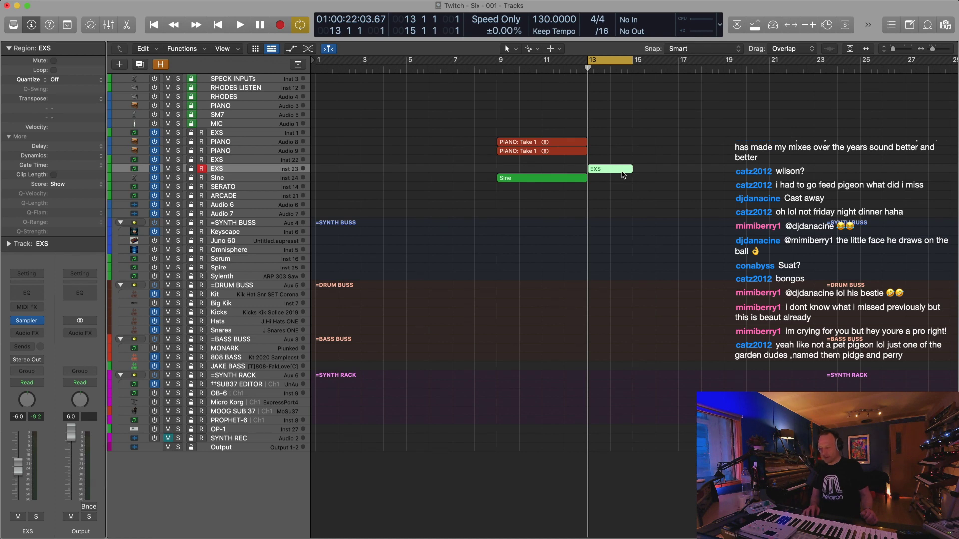
key("2")
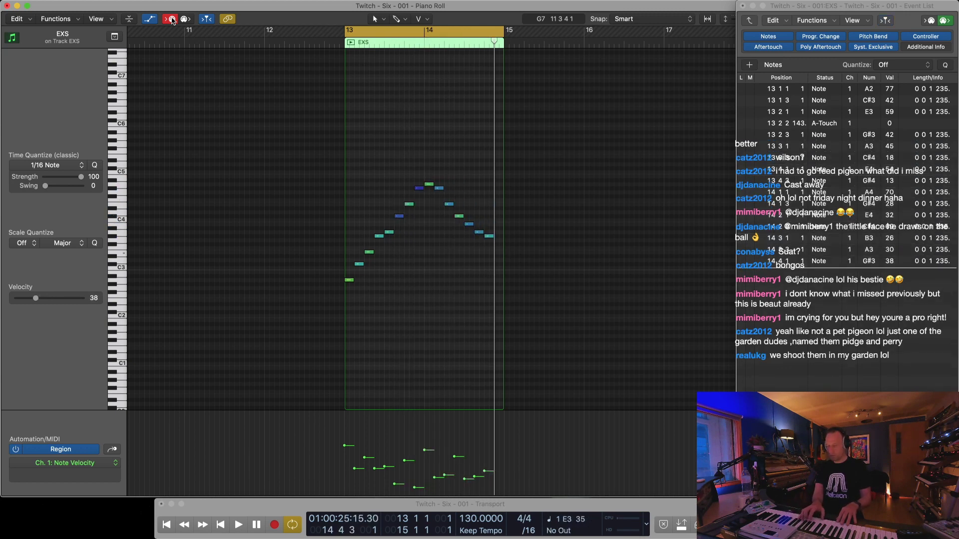
Clear the region's notes, step-enter a rising-and-falling run of eighth notes starting A2, B2, C#3, E3, and play it back
key("super+a")
key("BackSpace")
key("Return")
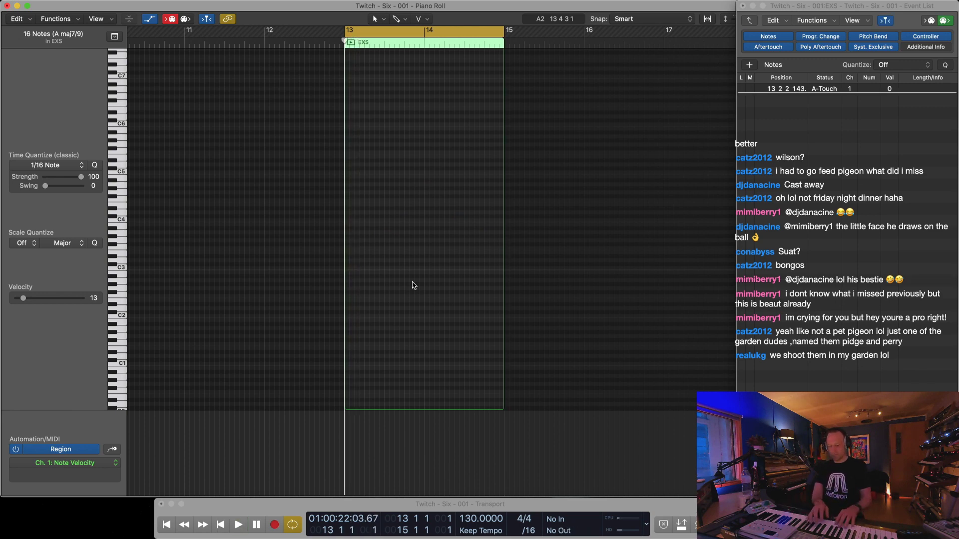
key("r")
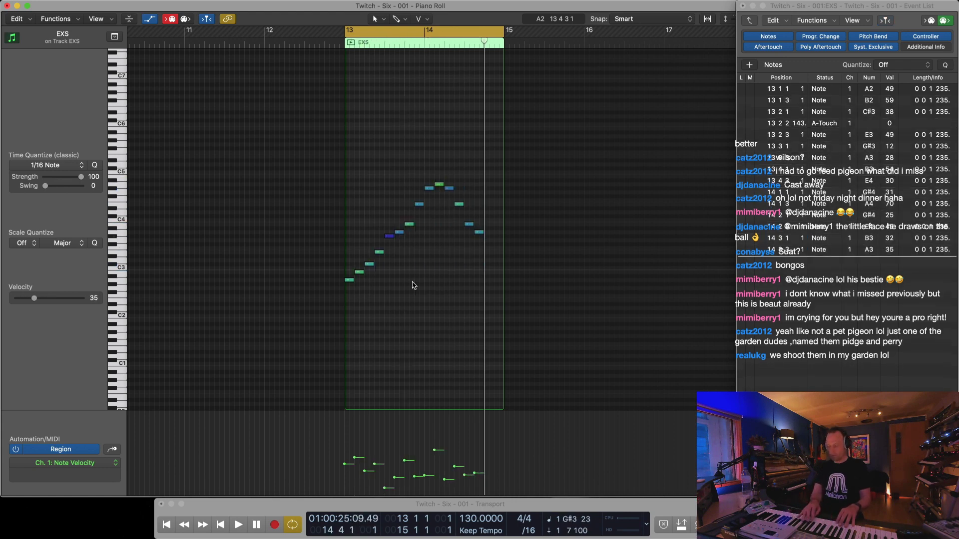
key("space")
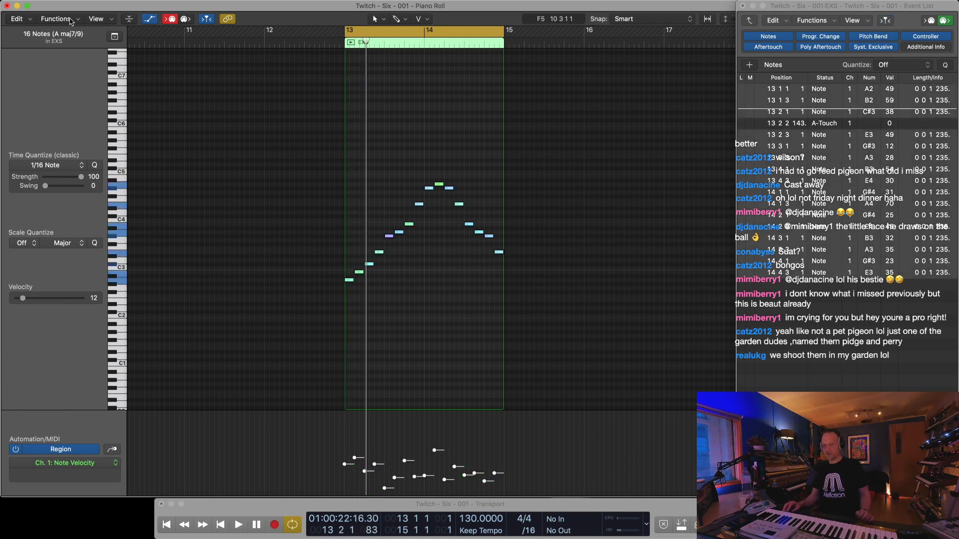
Apply the Double Speed MIDI transform to all notes of the EXS run and audition the result
left_click(79, 19)
mouse_move(83, 124)
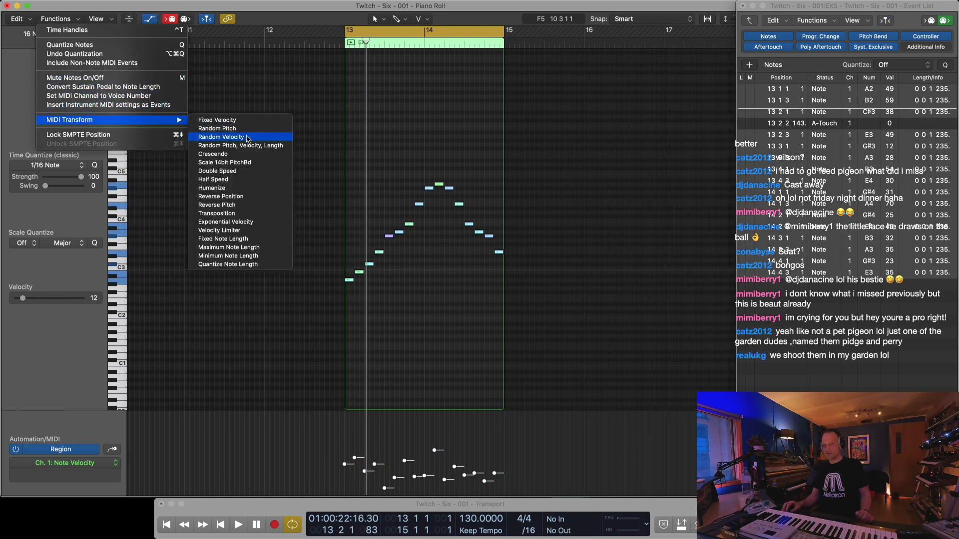
left_click(267, 172)
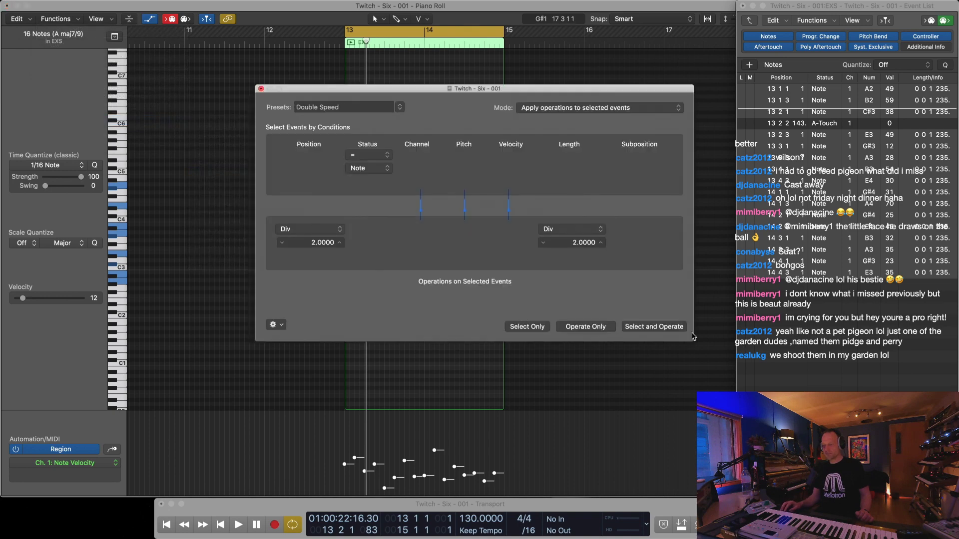
left_click(650, 330)
key("space")
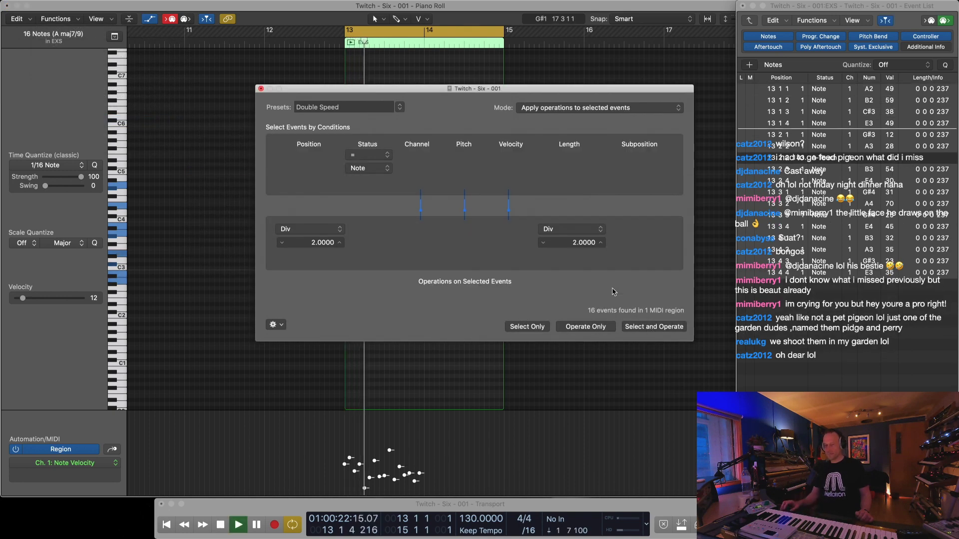
left_click(261, 88)
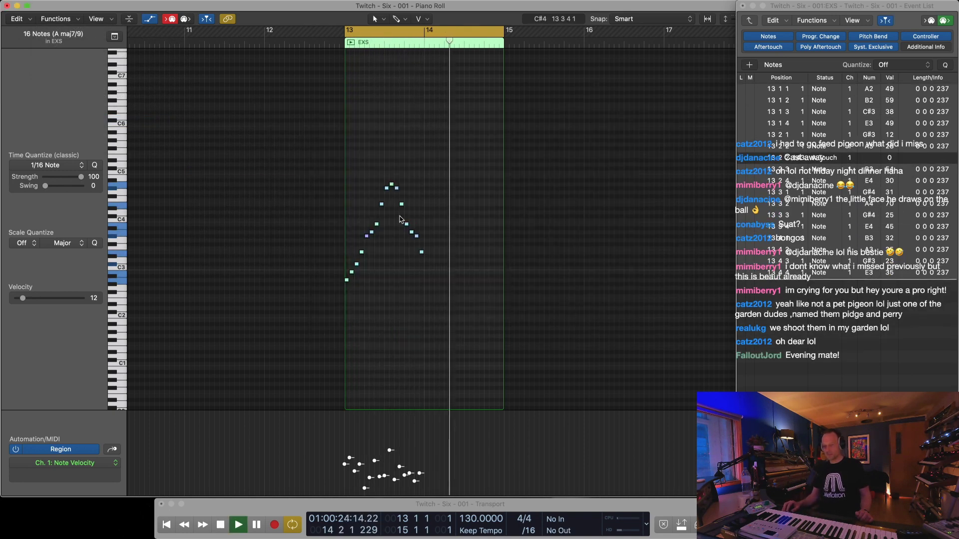
key("space")
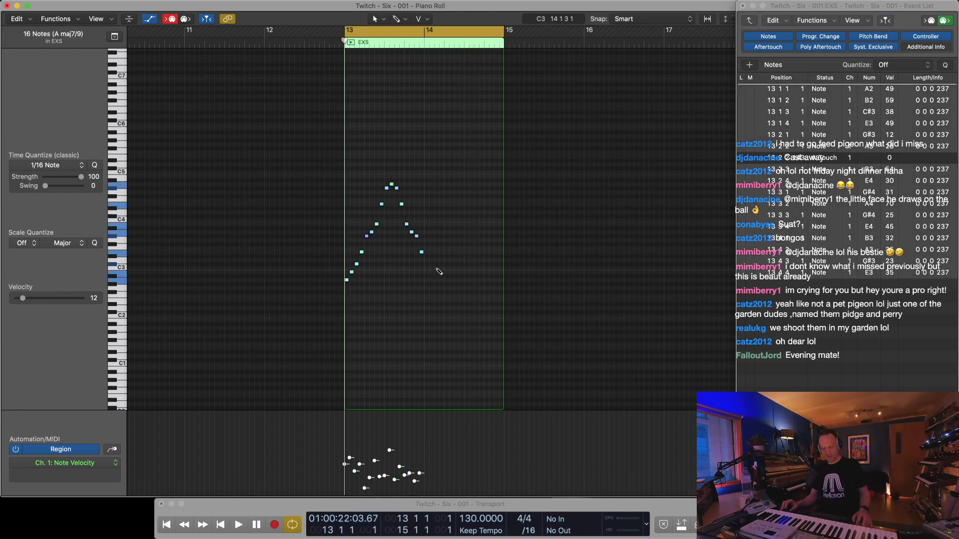
Clear the EXS region and step-enter a new eighth-note run from A2 across bars 13 and 14, ending on G#3, and play it
key("Delete")
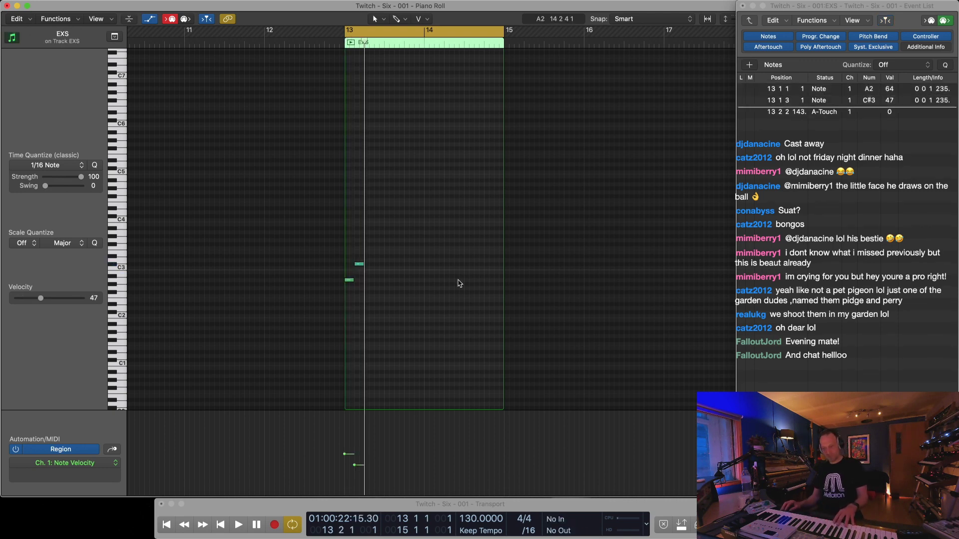
key("super+a")
key("Delete")
key("space")
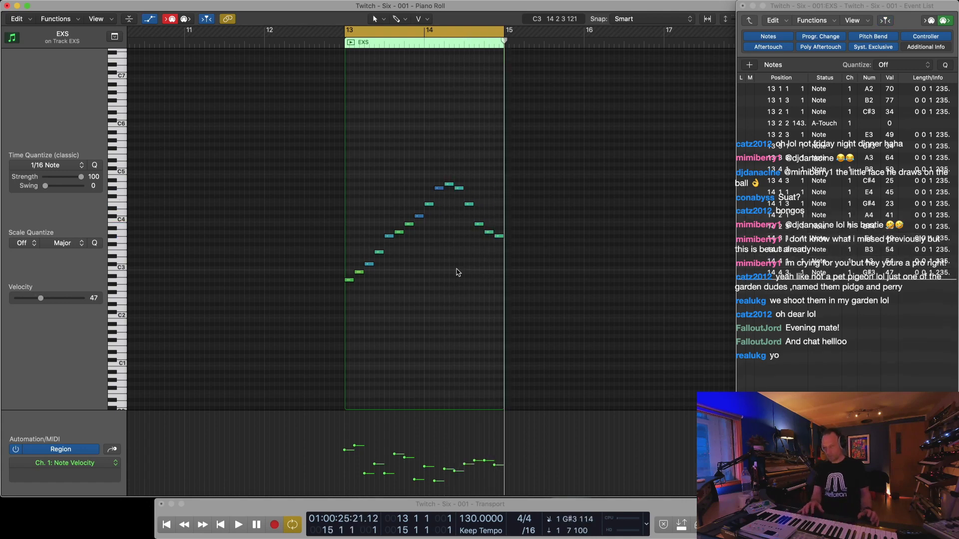
key("space")
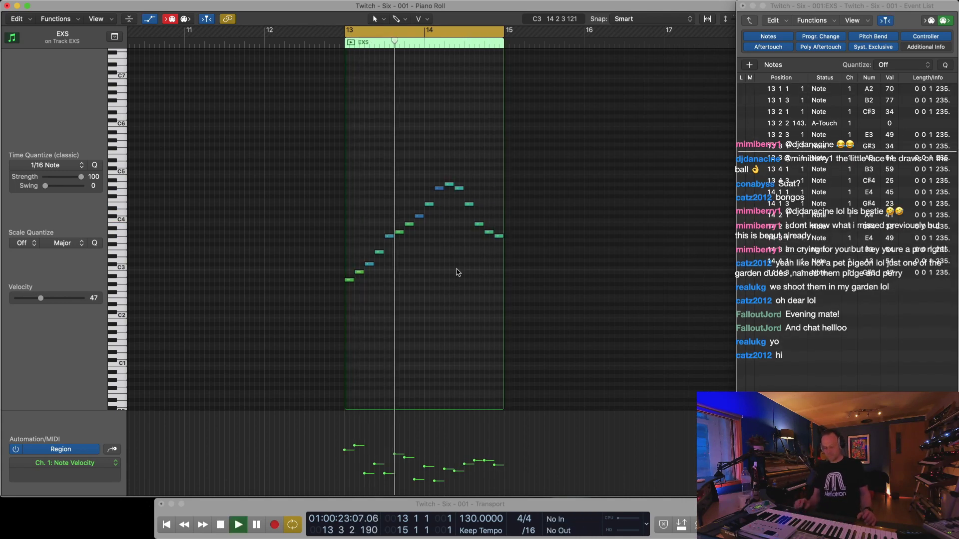
Compress the whole new run into bar 13 with the Double Speed MIDI transform and close the transform window
key("super+a")
left_click(56, 19)
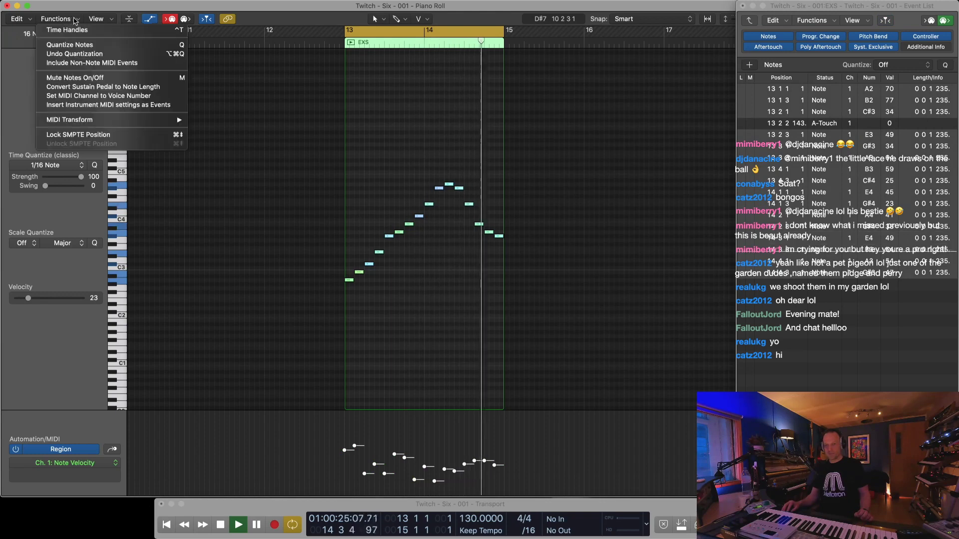
mouse_move(164, 120)
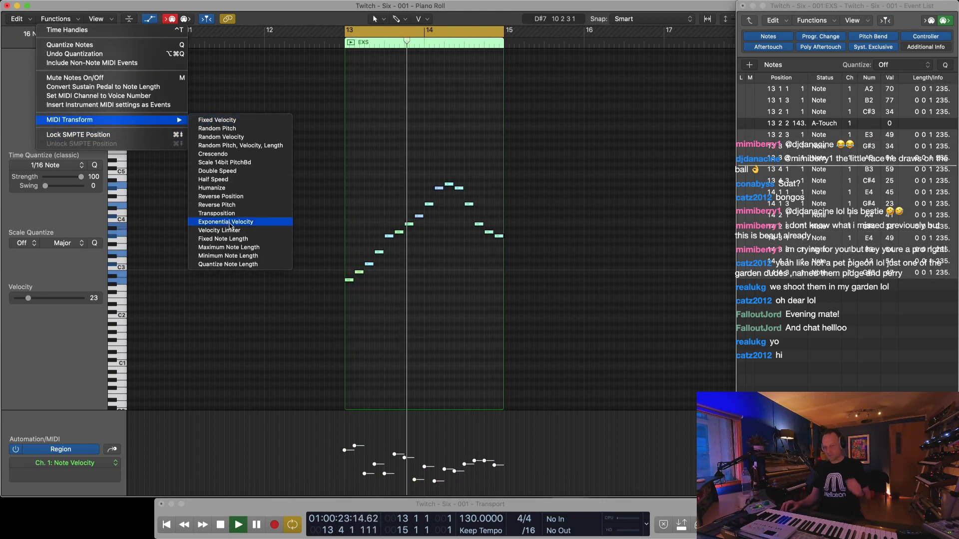
left_click(234, 171)
left_click(654, 327)
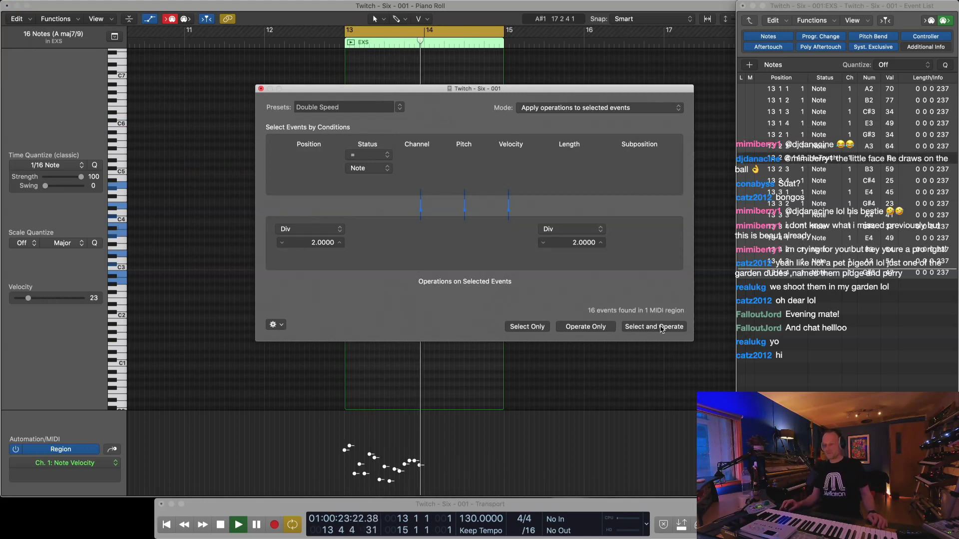
left_click(260, 89)
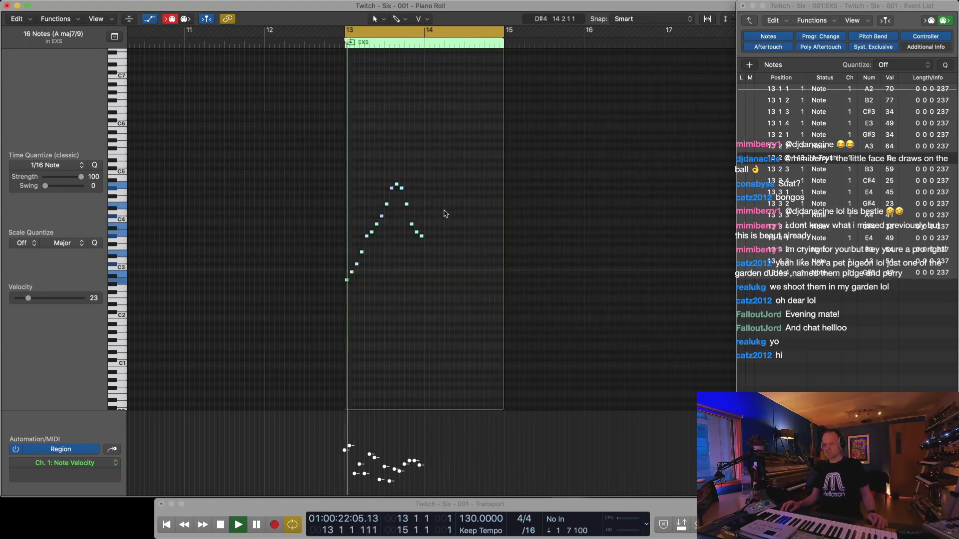
Split the EXS region at bar 14 in the Tracks window and delete its second half
key("space")
key("1")
key("space")
left_click(608, 202)
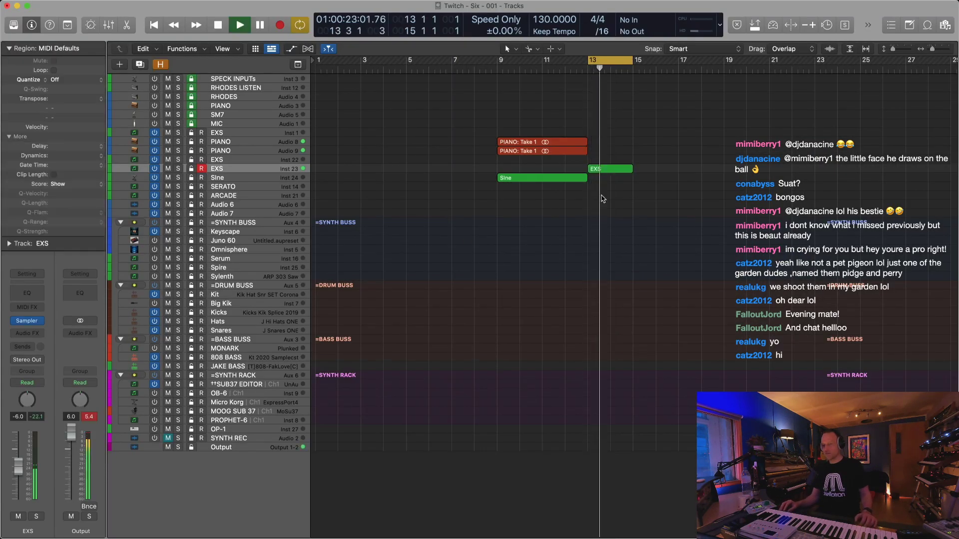
left_click(610, 170)
left_click(611, 169, "super")
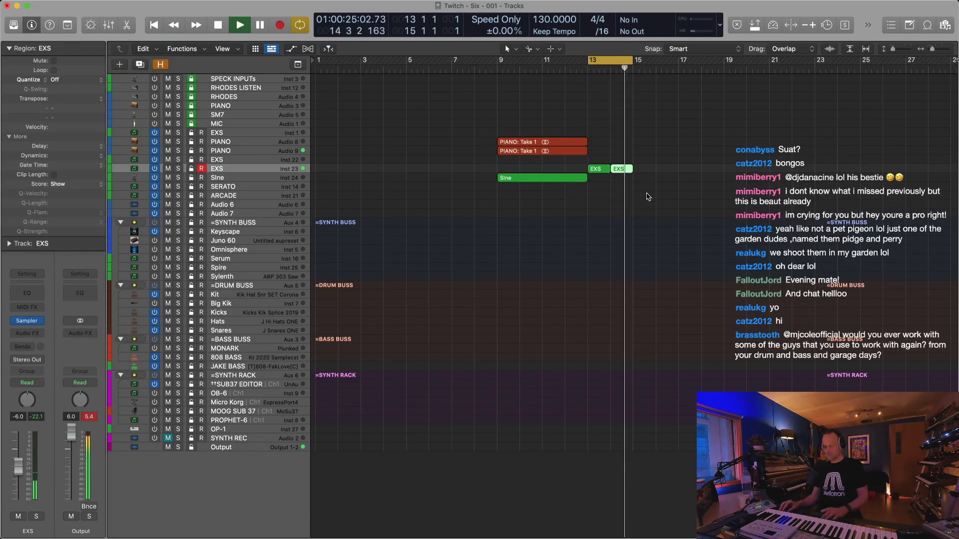
key("BackSpace")
Copy the one-bar EXS region from bar 13 to bar 14 on the same track
left_click(598, 169)
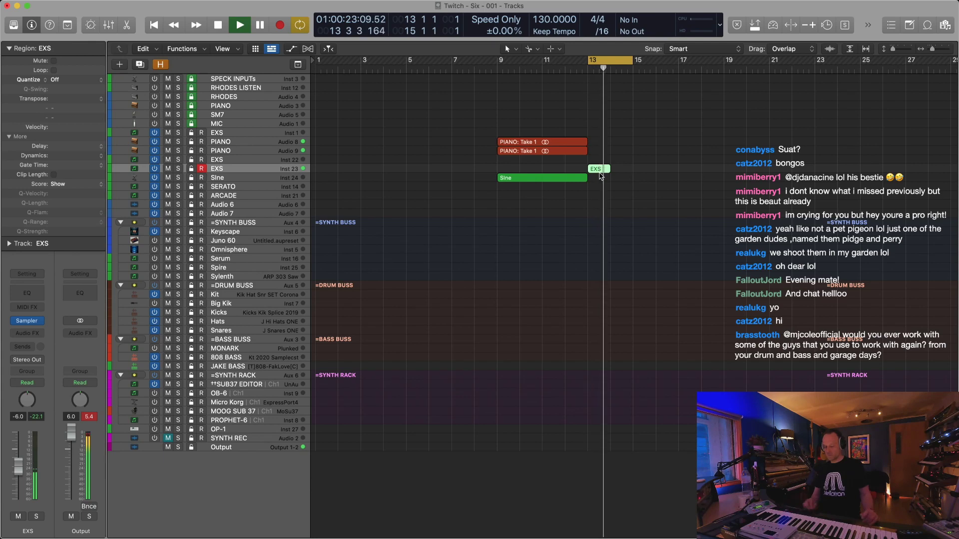
key("super+Left")
key("super+Left")
left_click_drag(507, 172, 534, 180)
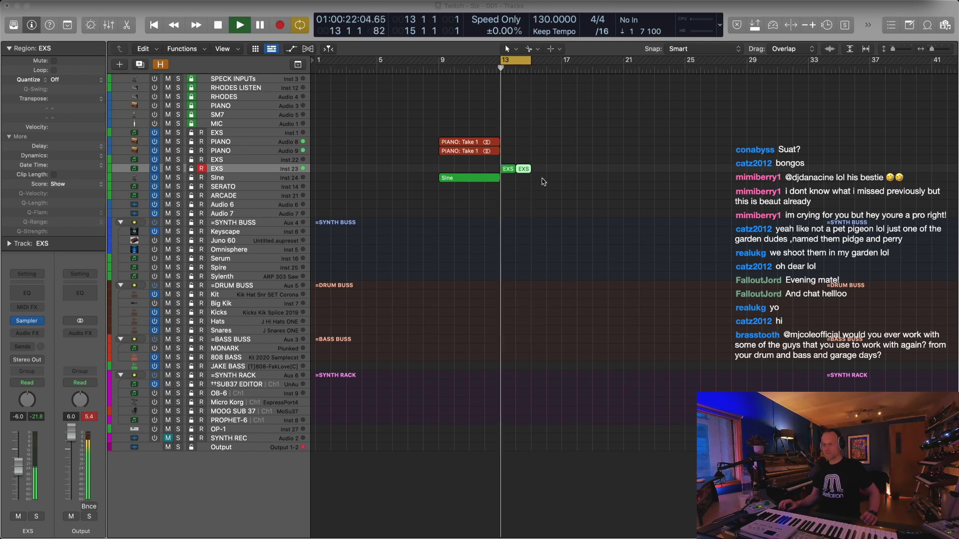
left_click(545, 242)
Set the cycle range to the copied EXS region at bar 14 and play it in the Piano Roll
key("super+Right")
key("super+Right")
key("super+Left")
key("super+Down")
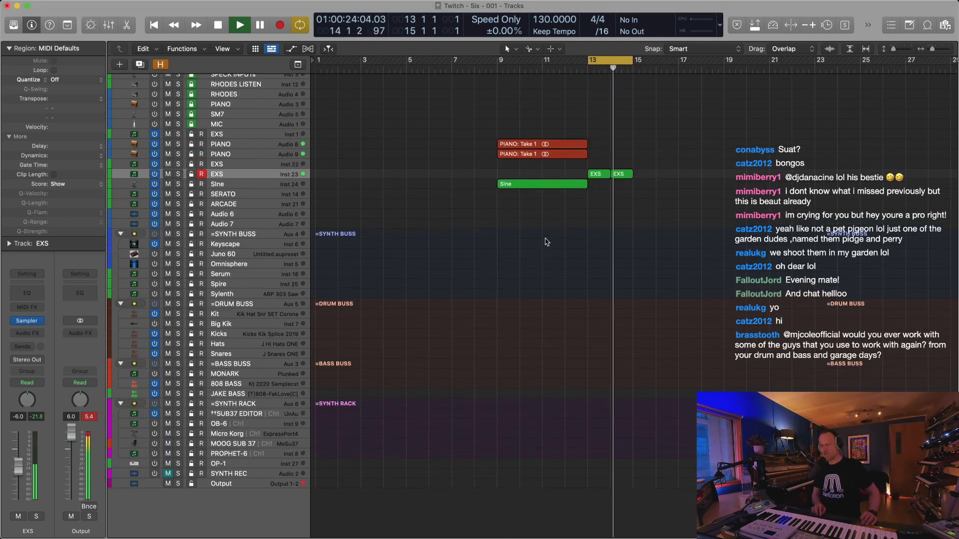
key("super+Up")
key("super+Up")
key("super+Left")
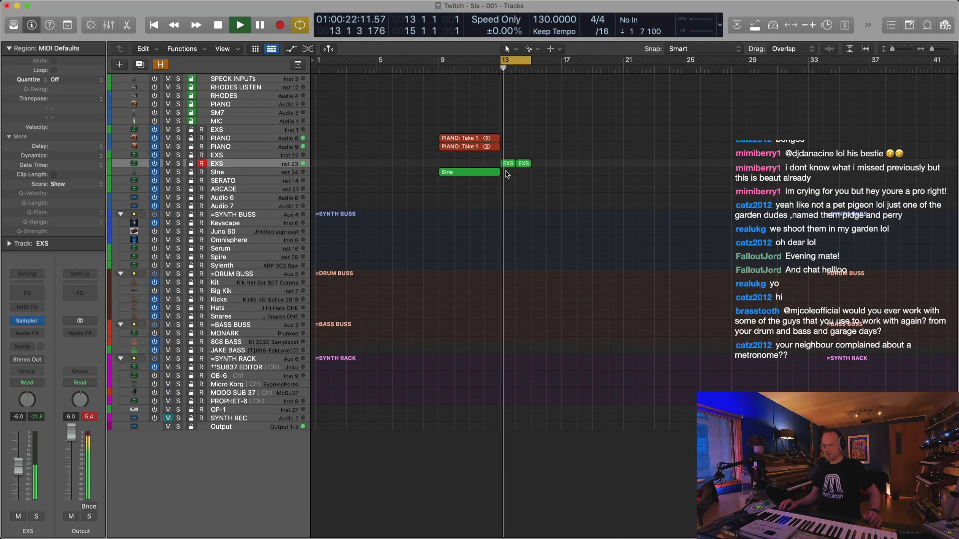
left_click(523, 164)
key("super+u")
key("super+Right")
key("super+Right")
key("super+Down")
key("super+Down")
key("super+Down")
key("super+Down")
key("space")
key("2")
key("space")
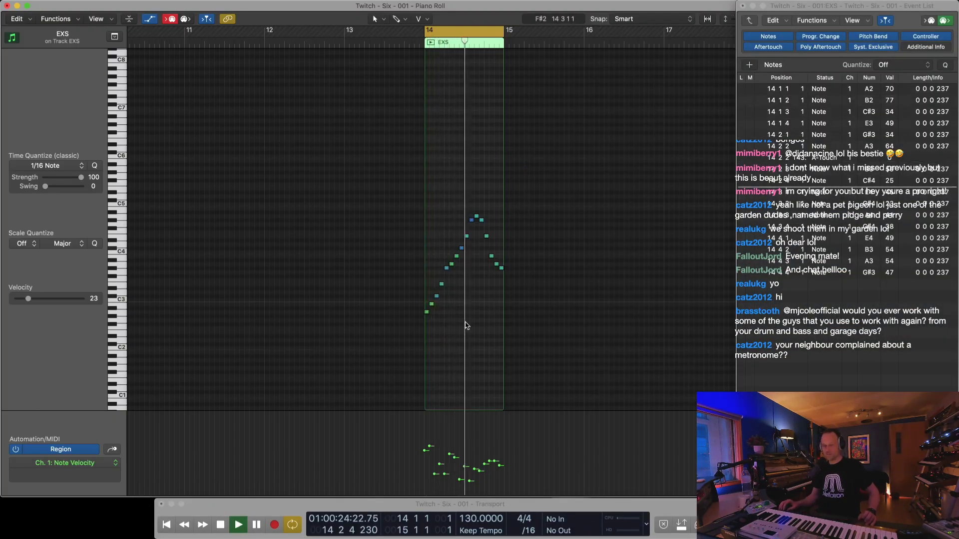
Delete all notes from the bar 14 EXS region, including the stray step entries, and return the playhead to its start
key("super+a")
key("Delete")
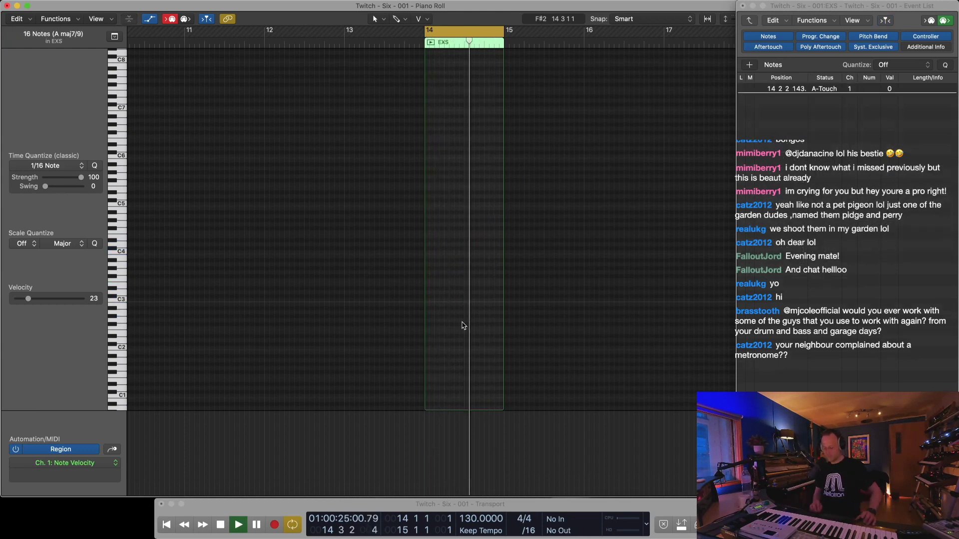
key("super+Right")
key("super+Right")
key("space")
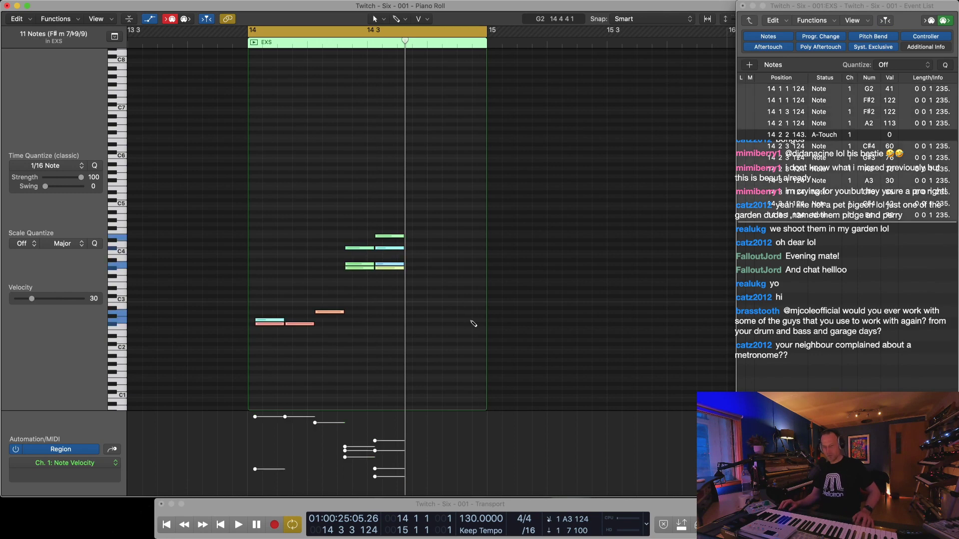
key("Delete")
key("Return")
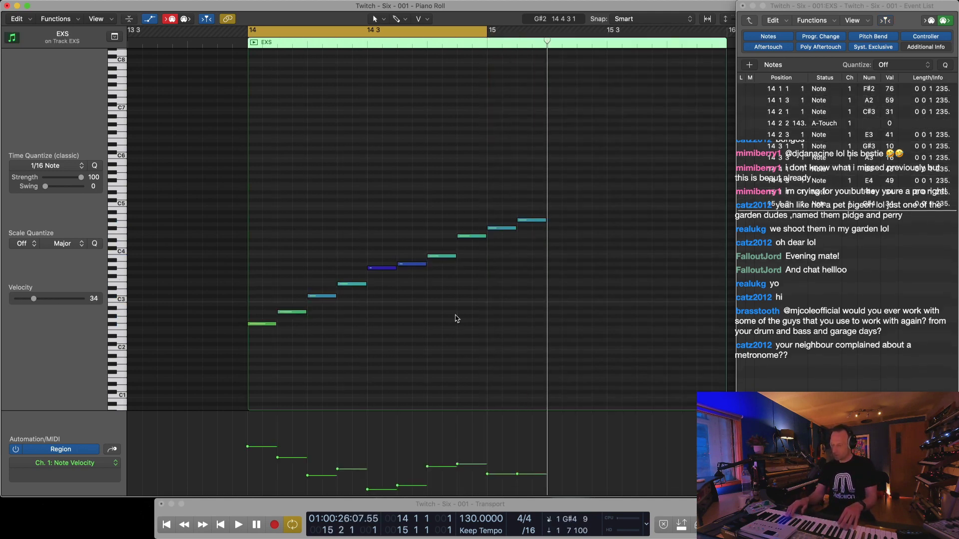
Clear the entered run and step-enter a rising eighth-note line starting F#2, A2, B2, E3 at bar 14
key("super+a")
key("BackSpace")
key("Return")
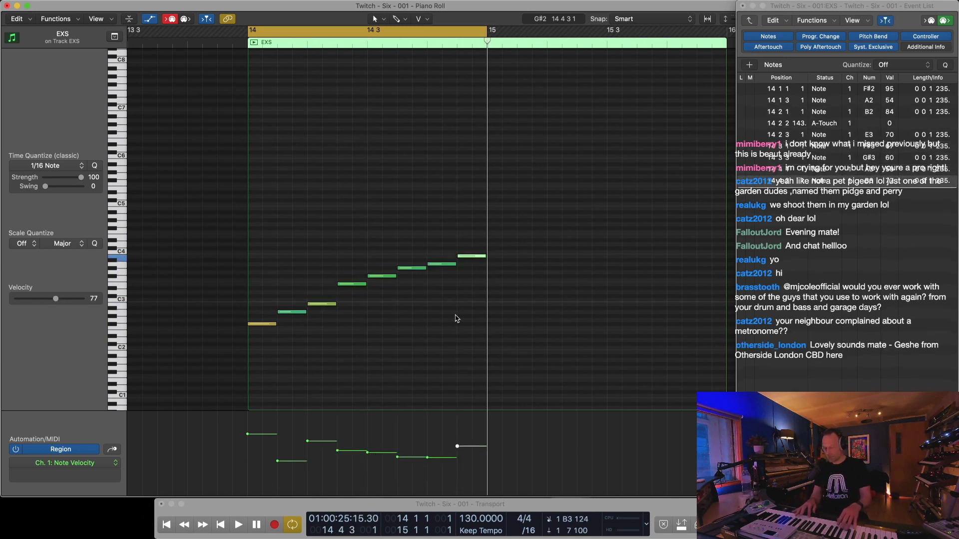
Clear the rising line, step-enter a rising-and-falling run from F#2 starting at bar 15, and play back the region
key("super+a")
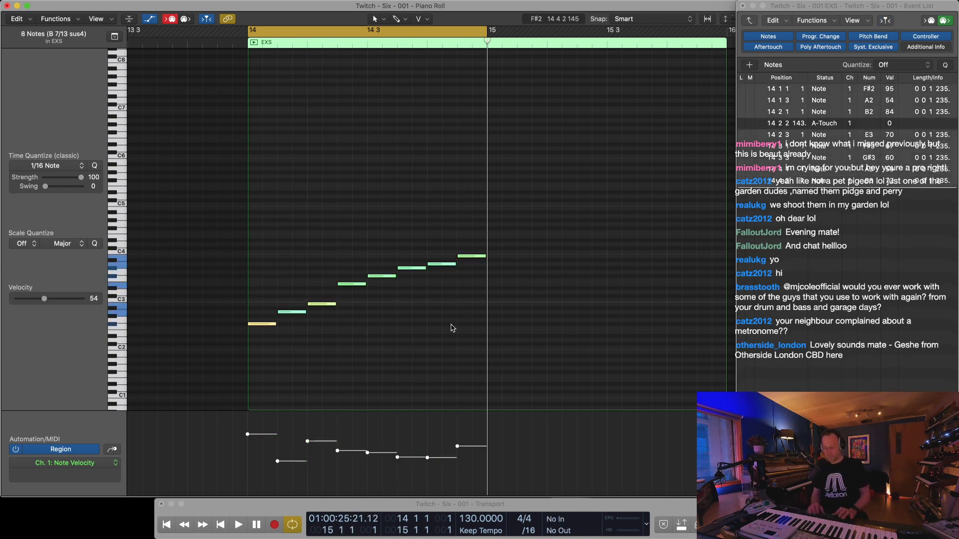
key("Delete")
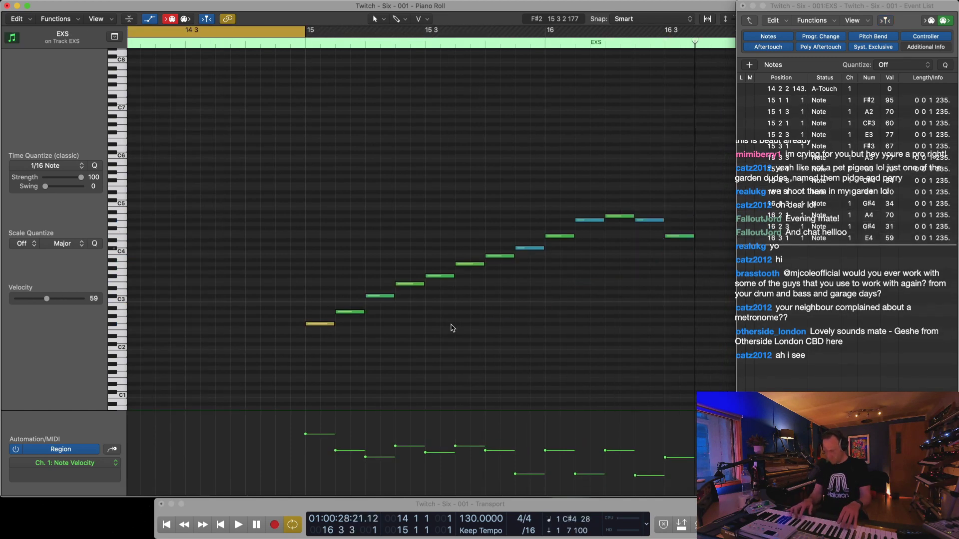
key("space")
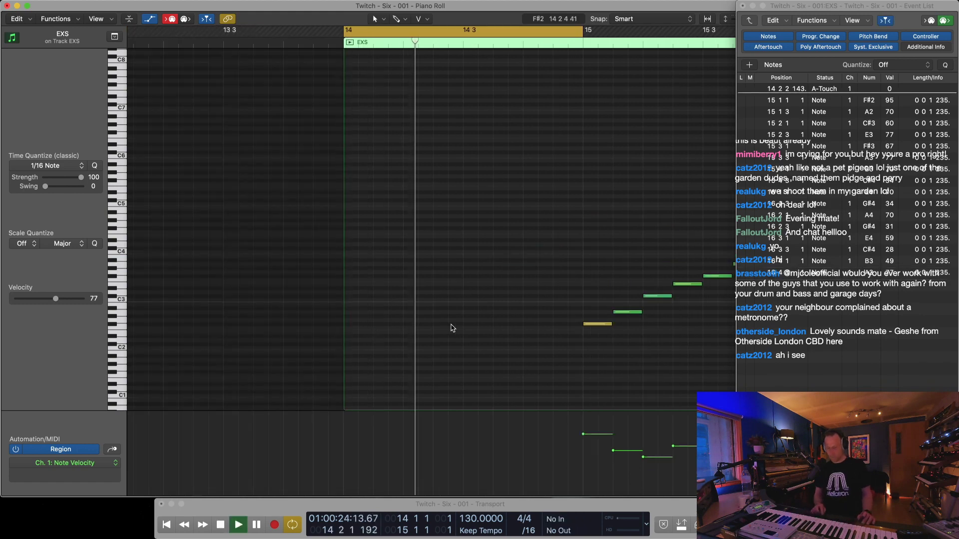
key("super+Left")
key("super+Left")
key("space")
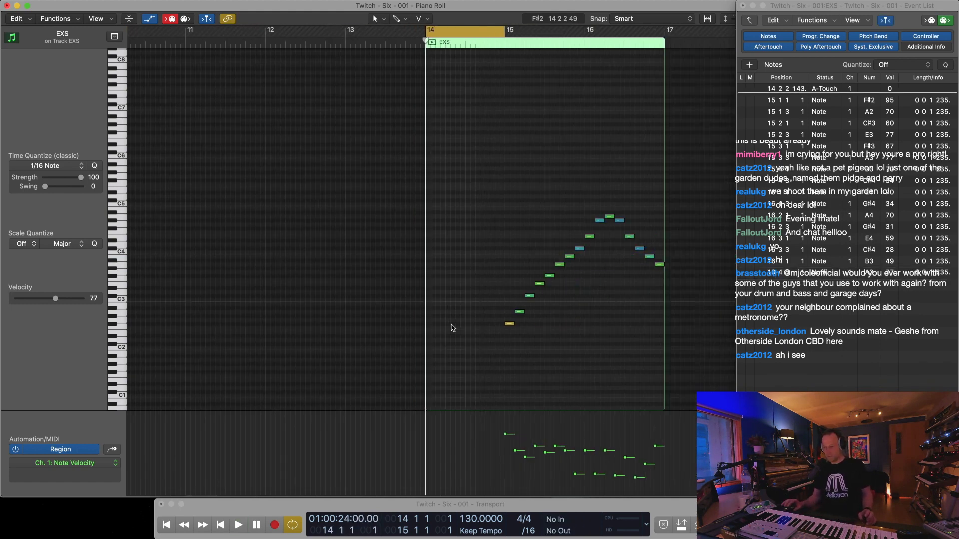
Clear the region and step-enter a rising-and-falling eighth-note run from F#2 starting at bar 14, and play it back
key("super+a")
key("Delete")
scroll(451, 327, "right", 1)
key("r")
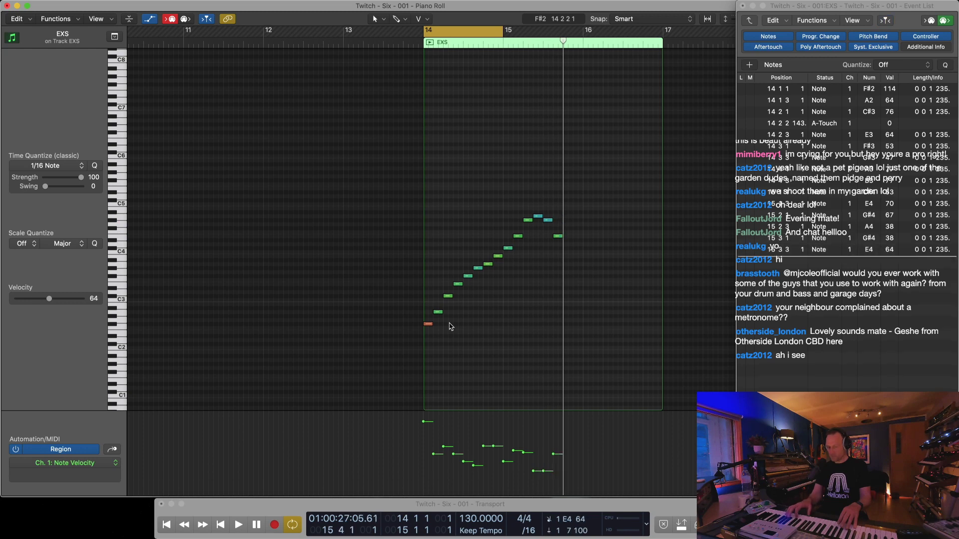
key("space")
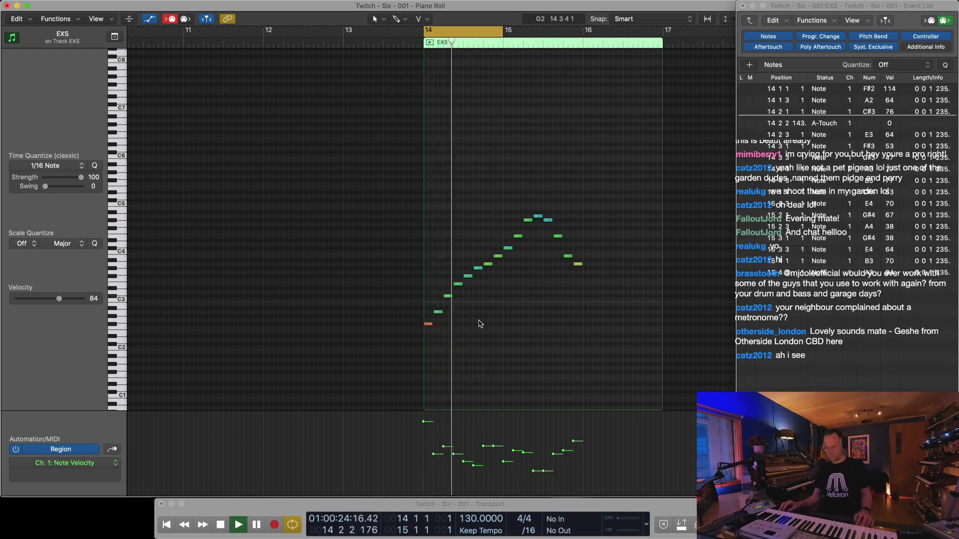
Apply the Double Speed MIDI transform to all notes of the rising-and-falling F#2 run in the bar 14 EXS region
key("super+a")
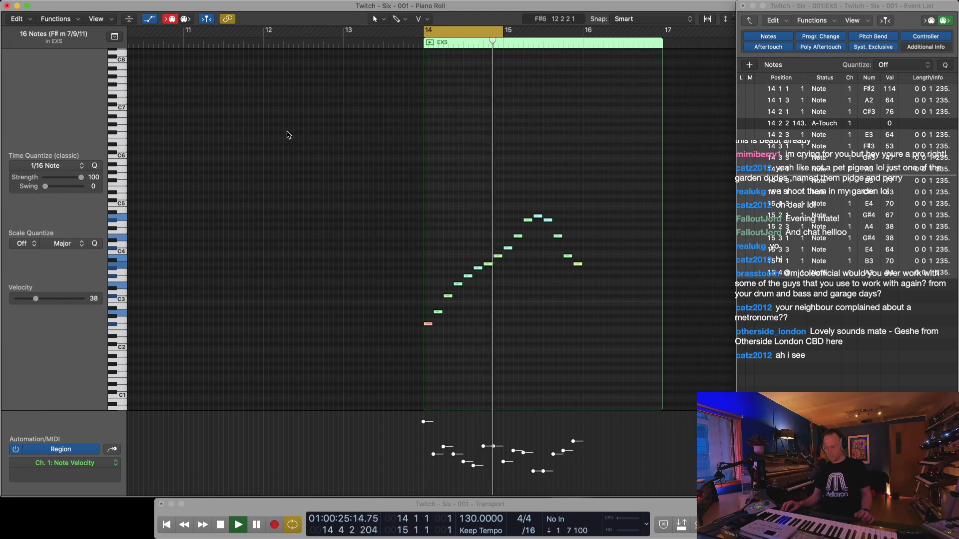
left_click(55, 19)
mouse_move(128, 129)
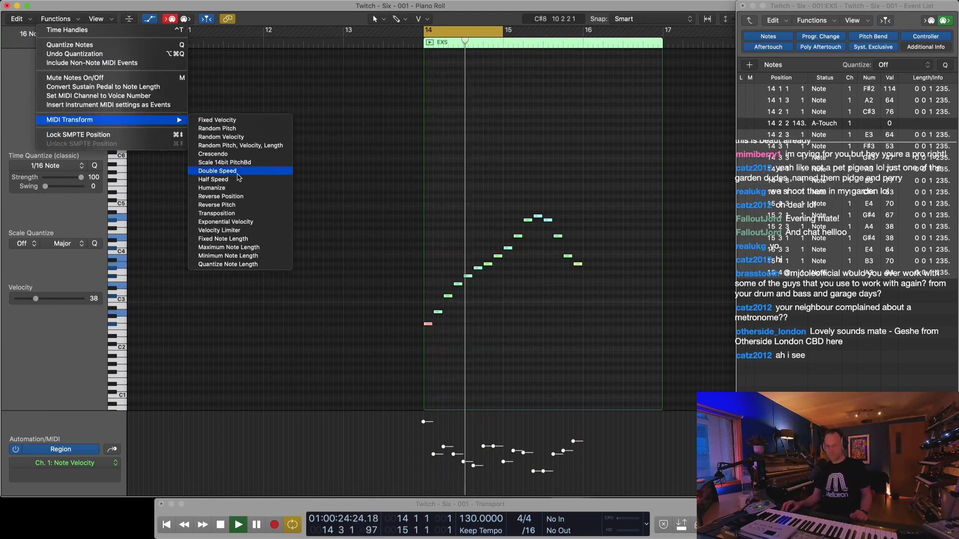
left_click(220, 172)
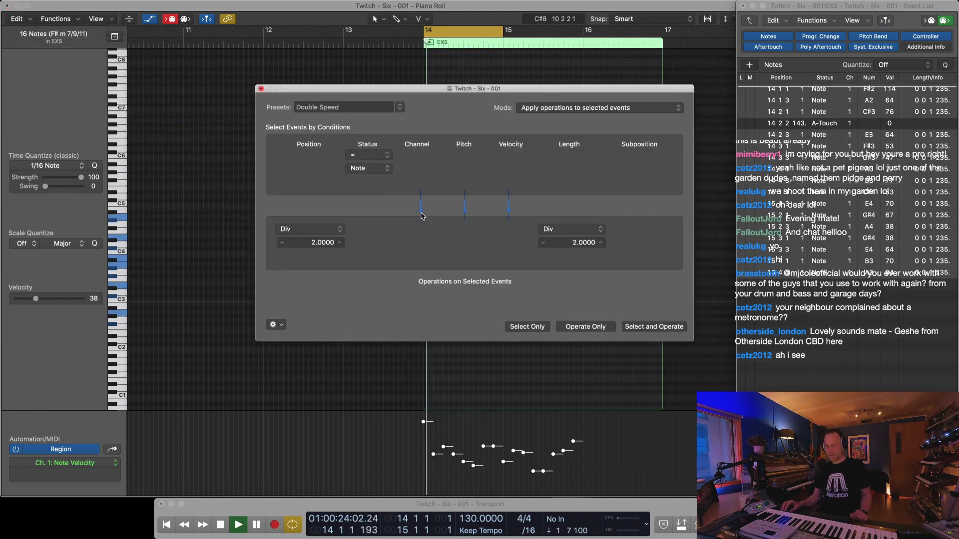
left_click(654, 327)
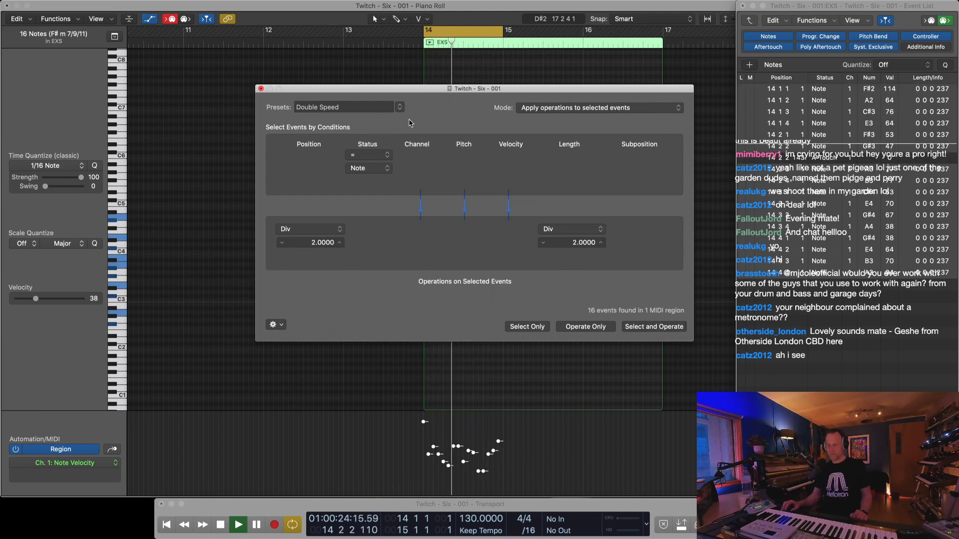
left_click(260, 89)
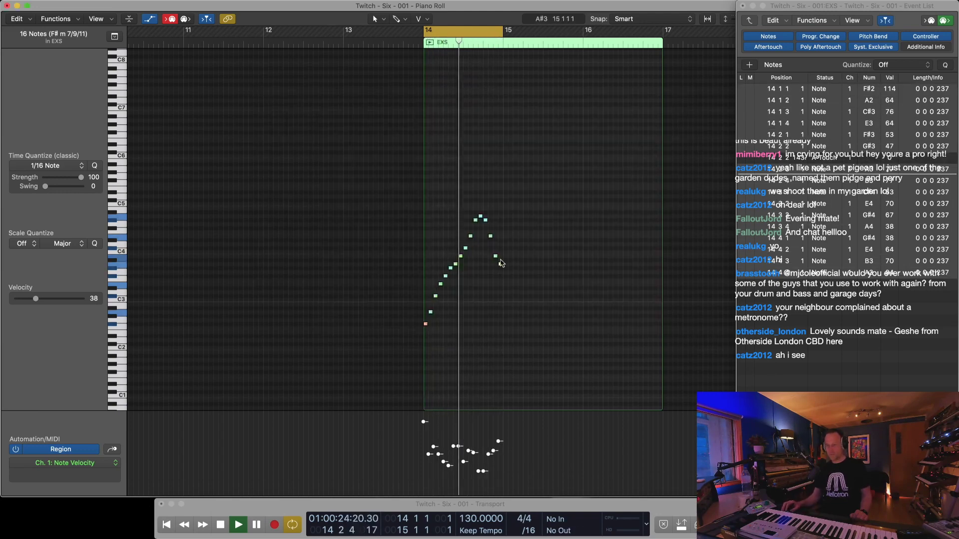
Trim the bar 14 EXS region to one bar, copy it to bar 15, and open the copy in the Piano Roll
key("1")
left_click(625, 274)
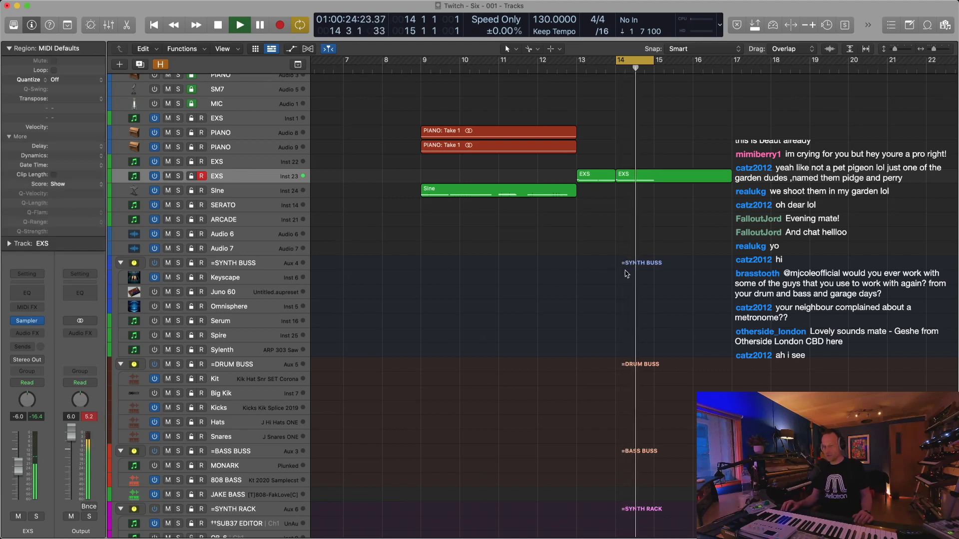
left_click(728, 178)
left_click_drag(727, 177, 675, 180)
key("2")
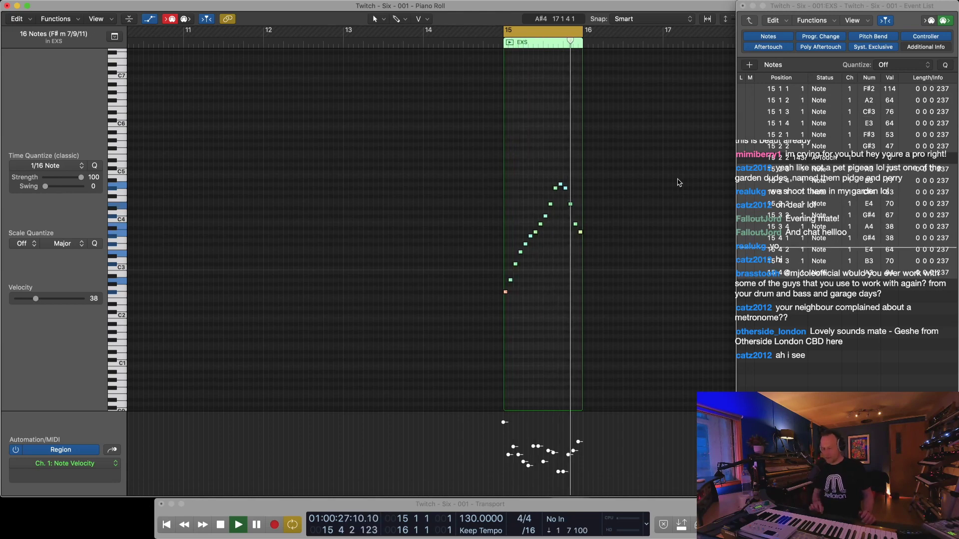
Delete all the copied notes from the bar 15 EXS region
key("super+Down")
key("super+Right")
key("super+Left")
key("super+Left")
key("super+Up")
key("super+Up")
key("super+Right")
key("super+Right")
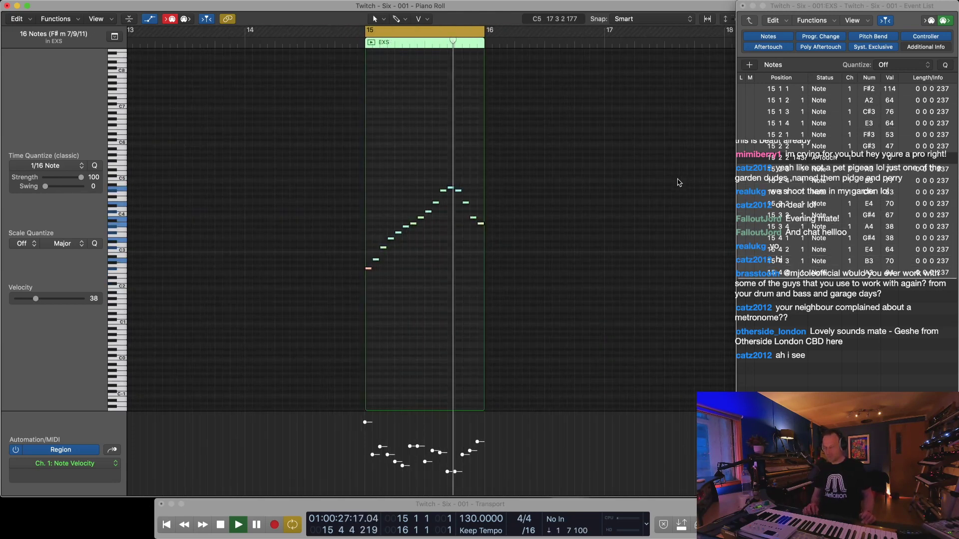
key("1")
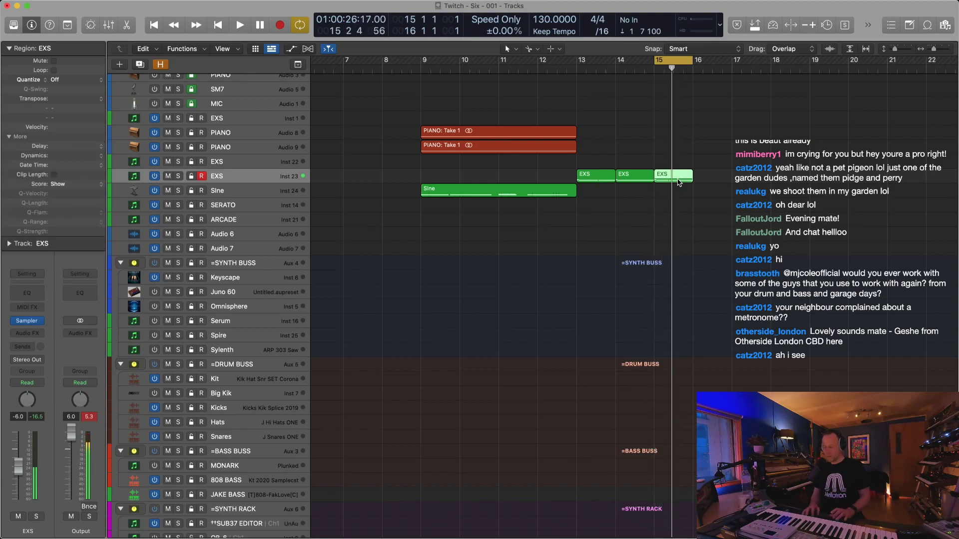
double_click(679, 183)
key("space")
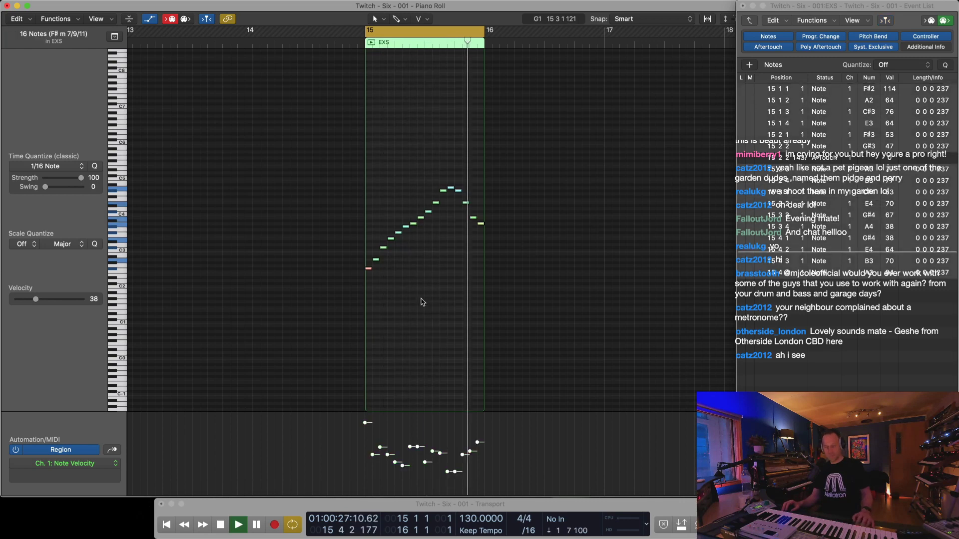
key("super+a")
key("Delete")
Clear the stray chord entries and step-enter a rising-and-falling eighth-note run starting A2, A#2, D3, E3, F3 at bar 15
key("space")
key("r")
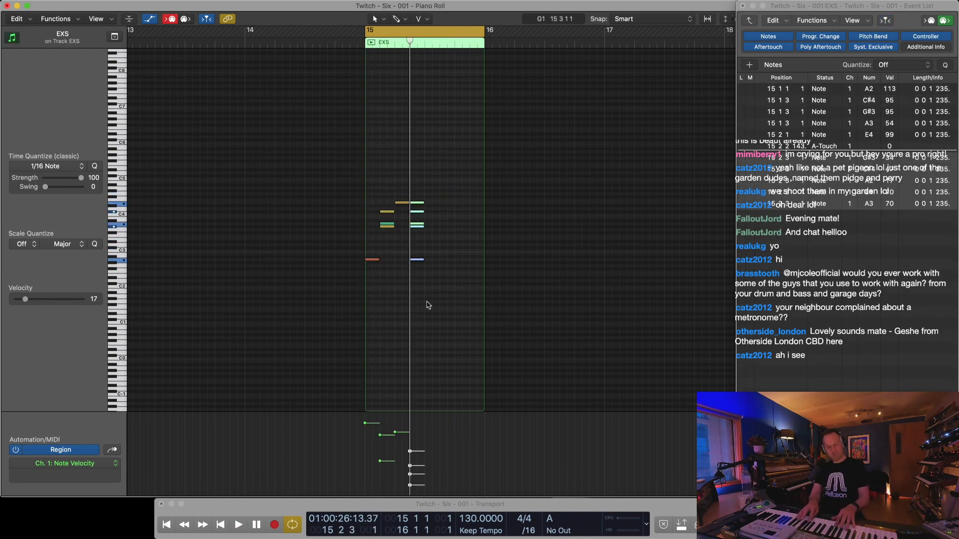
key("super+a")
key("BackSpace")
key("Return")
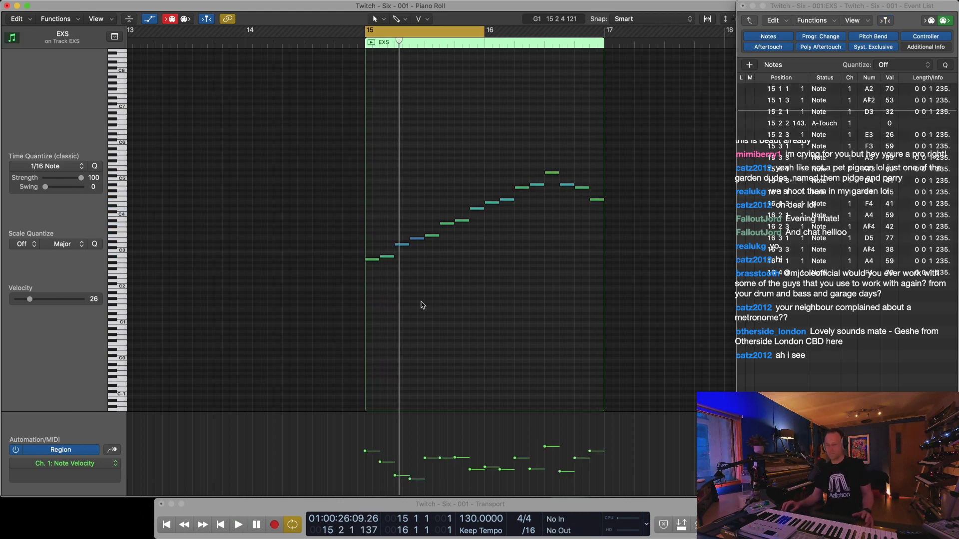
key("space")
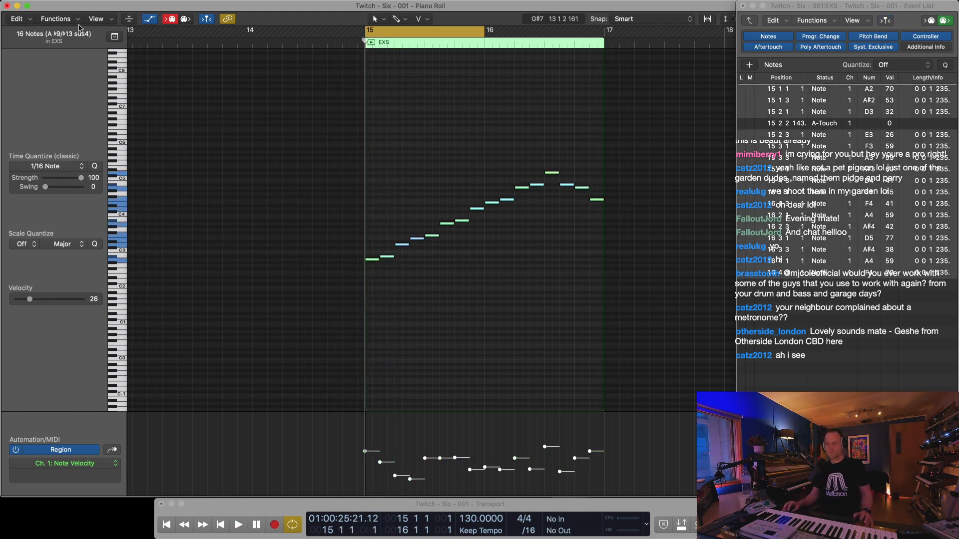
Apply the Double Speed MIDI transform to all notes of the A2 run in bar 15 and play it back
left_click(62, 18)
mouse_move(89, 120)
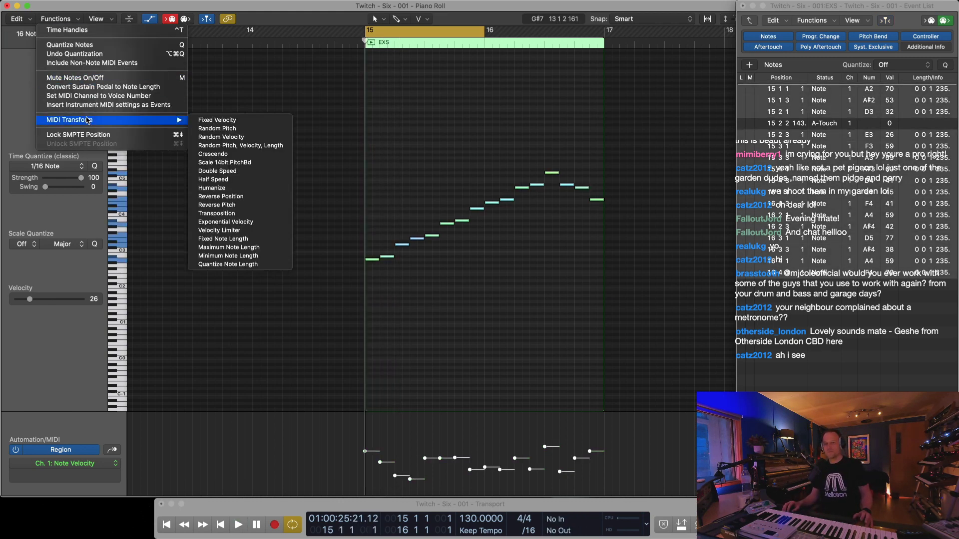
left_click(218, 171)
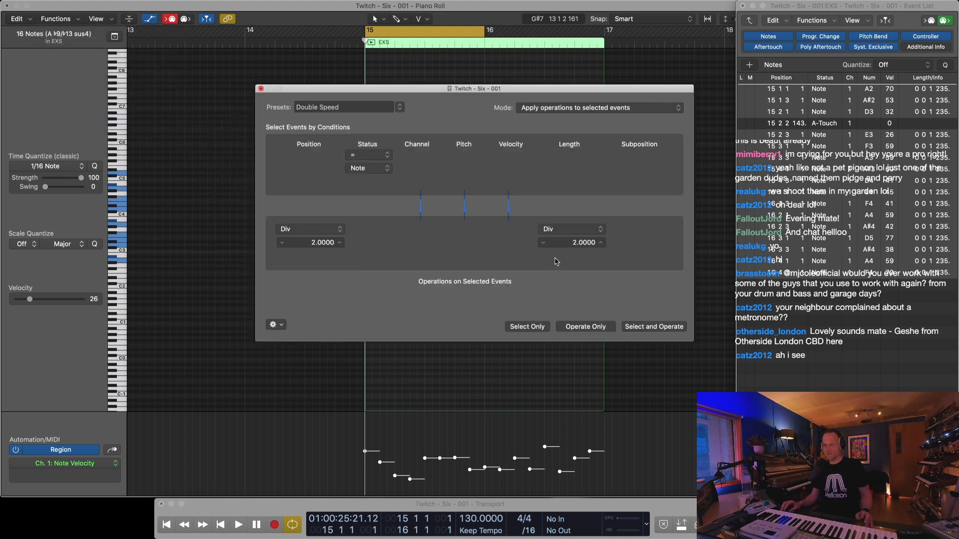
left_click(670, 327)
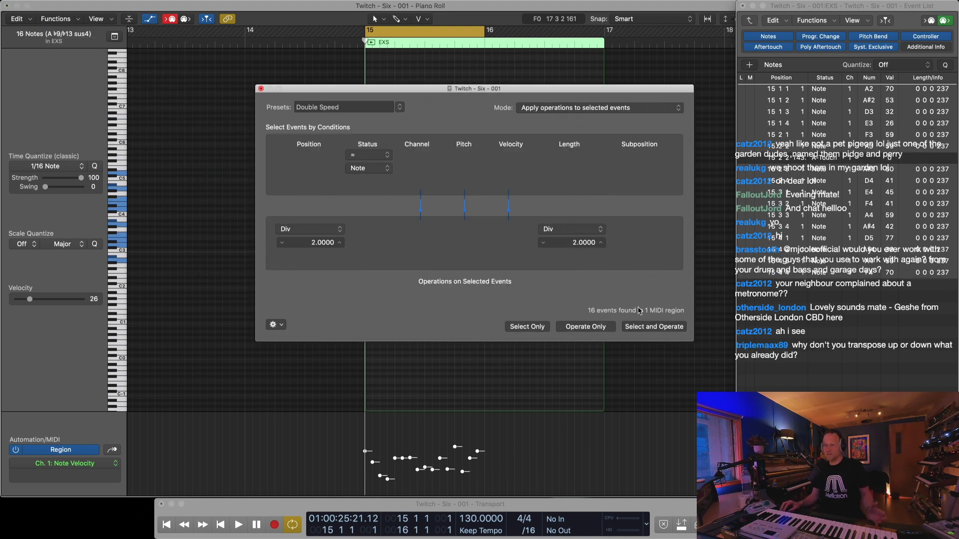
left_click(260, 89)
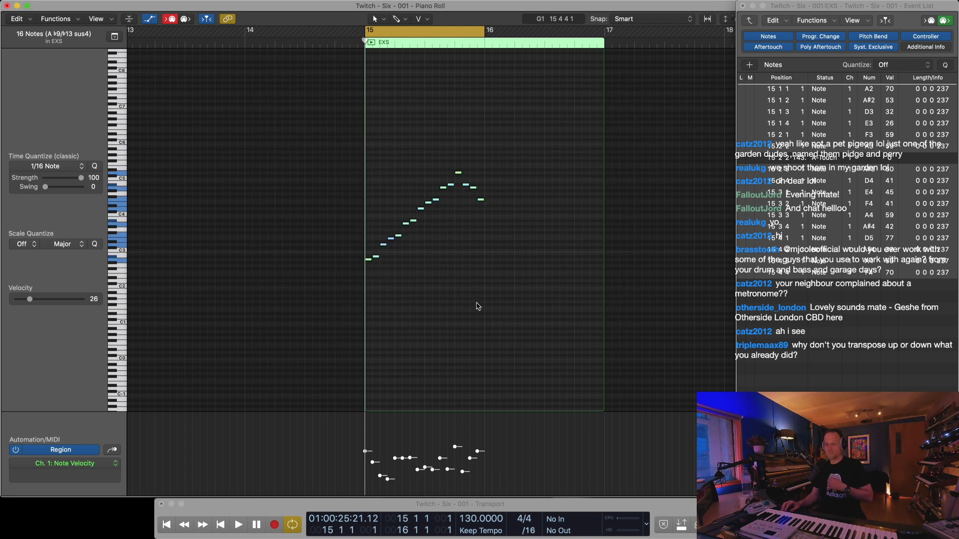
key("space")
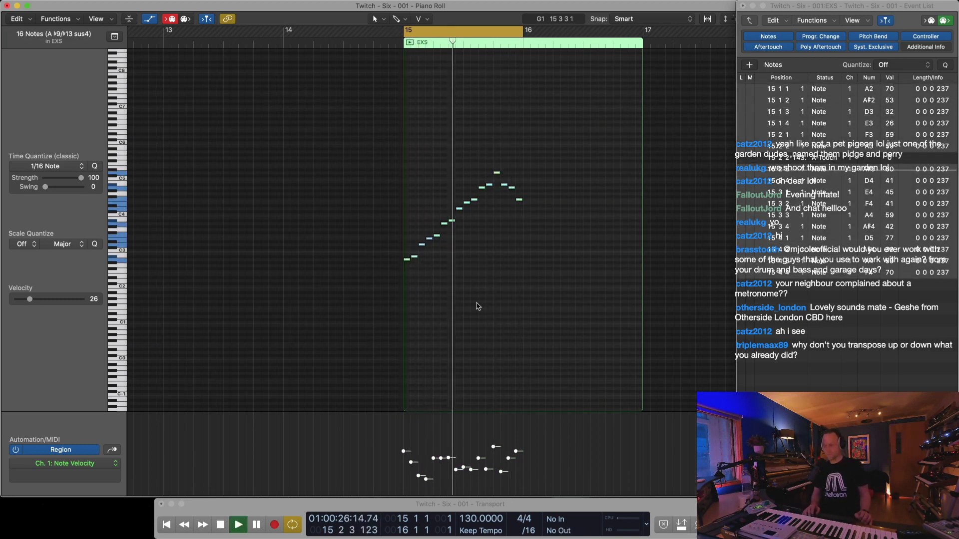
Trim the bar 15 EXS region to a length of one bar in the arrangement
key("1")
left_click(667, 222)
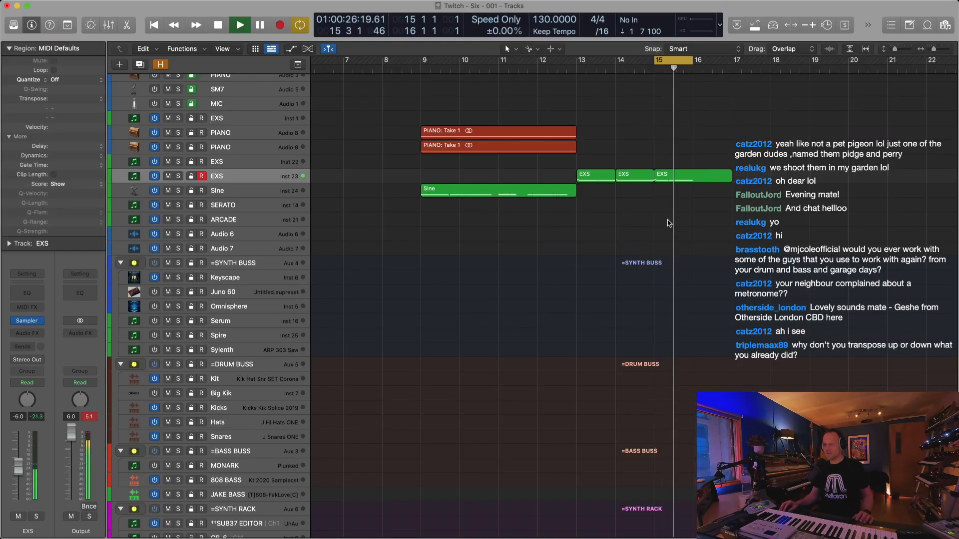
left_click_drag(732, 183, 690, 193)
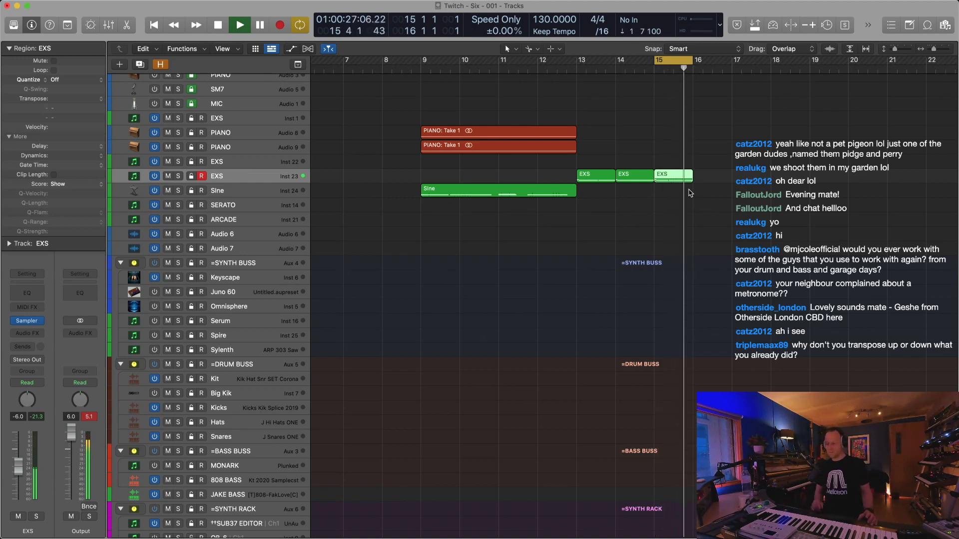
Set the cycle range across the three EXS regions from bar 13 to bar 16 and play them back
key("super+Left")
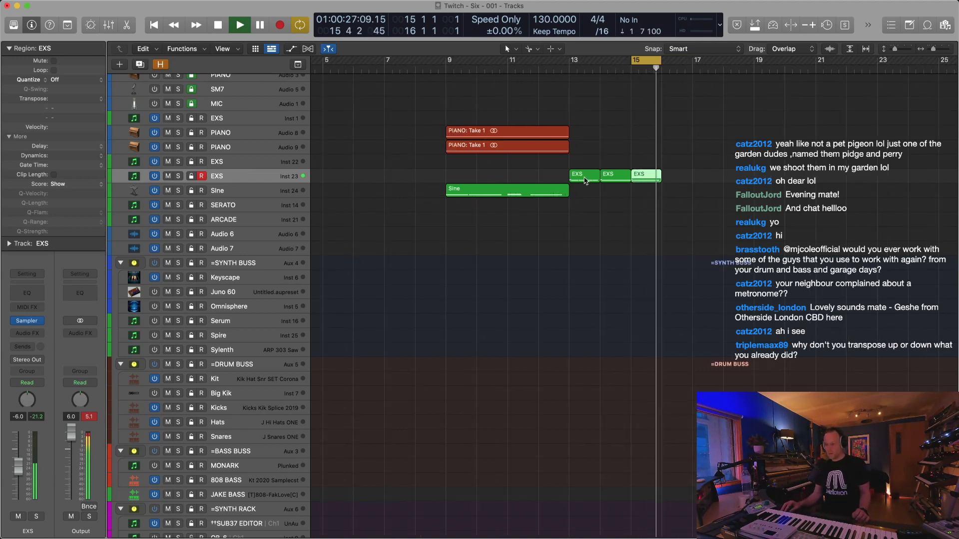
left_click(582, 178)
key("super+u")
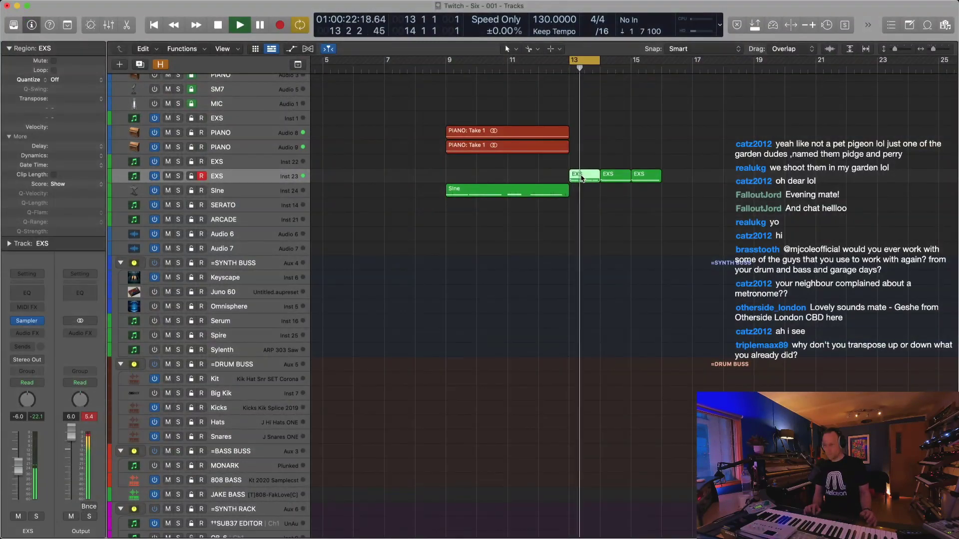
key("space")
left_click_drag(708, 149, 577, 203)
key("super+u")
key("space")
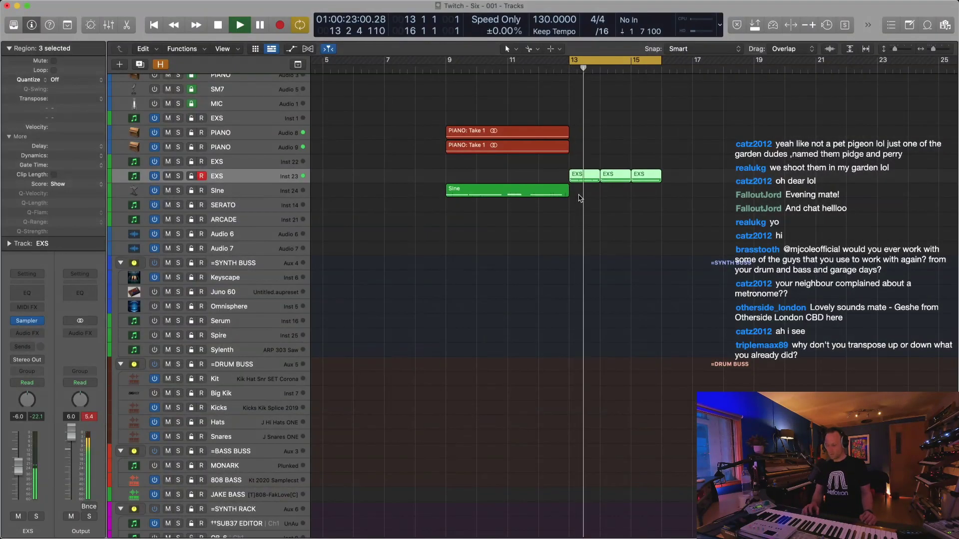
Stop playback and copy the bar 15 EXS region to bar 16 on the same track, keeping a region at bar 15
key("super+Left")
left_click(535, 212)
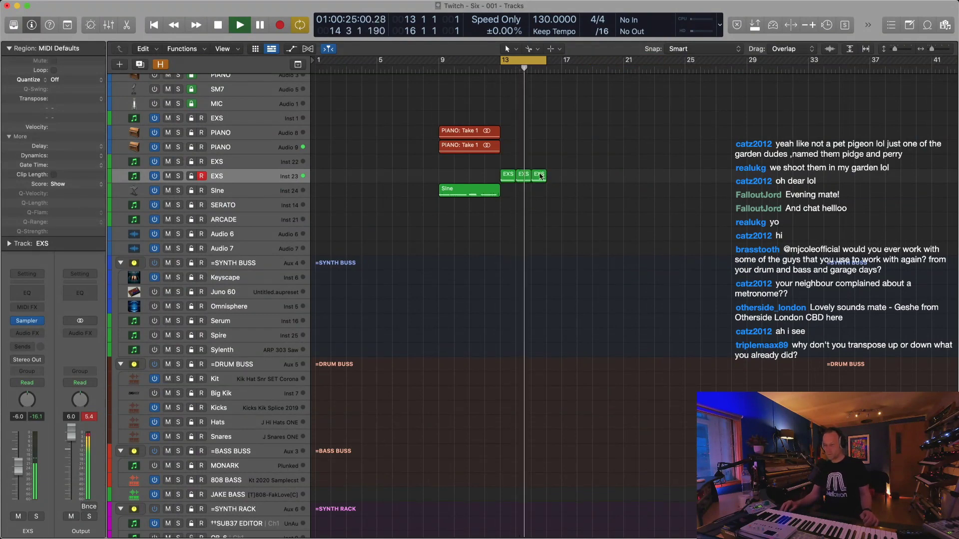
left_click_drag(539, 175, 554, 175)
key("space")
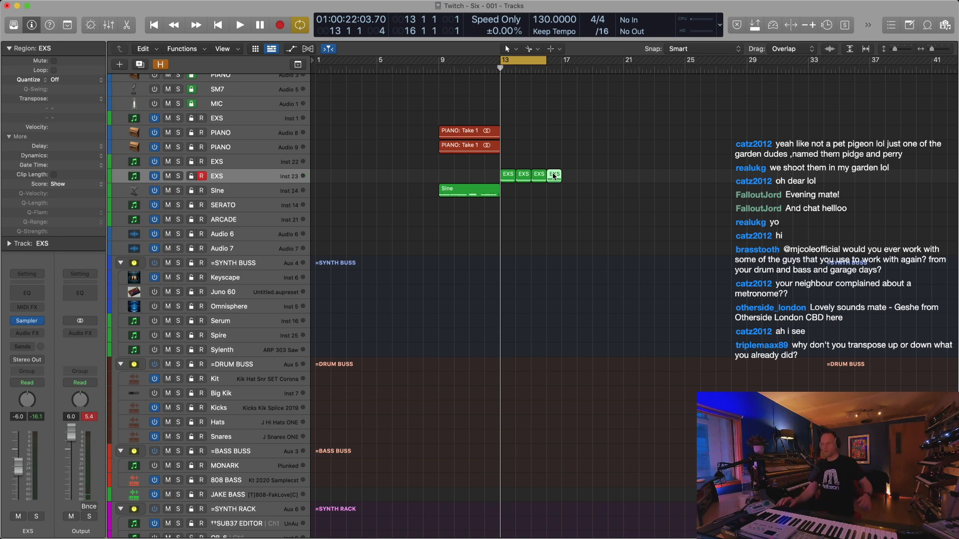
mouse_move(538, 178)
left_mouse_down()
mouse_move(556, 177)
mouse_move(537, 177)
left_mouse_up()
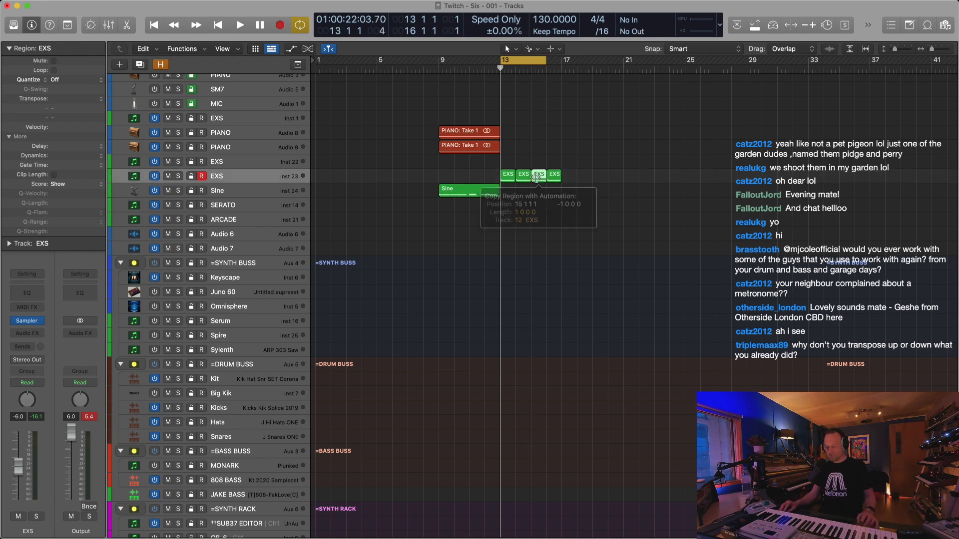
Clear the bar 15 EXS region and step-enter a rising-and-falling eighth-note run starting F2, A2, C3, E3 at bar 15
key("shift+space")
key("2")
key("space")
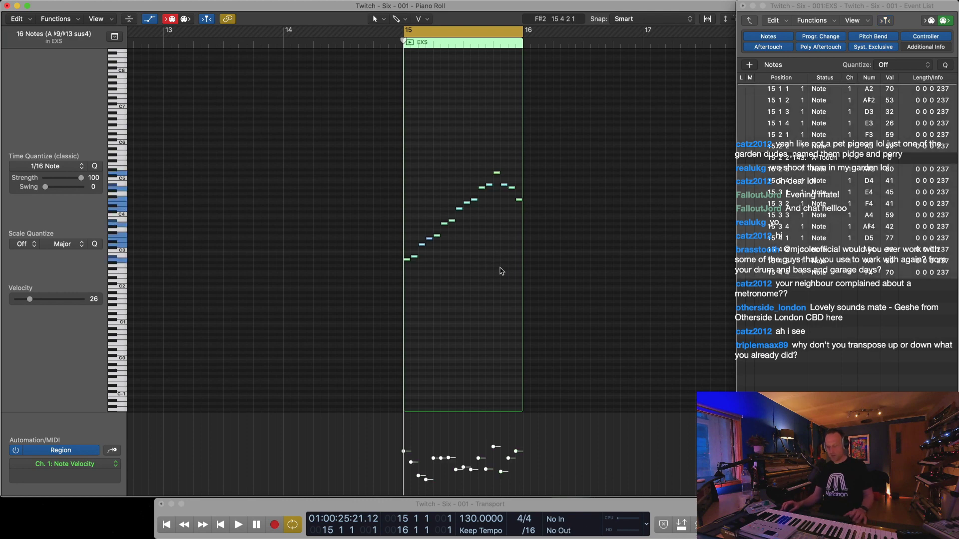
key("Delete")
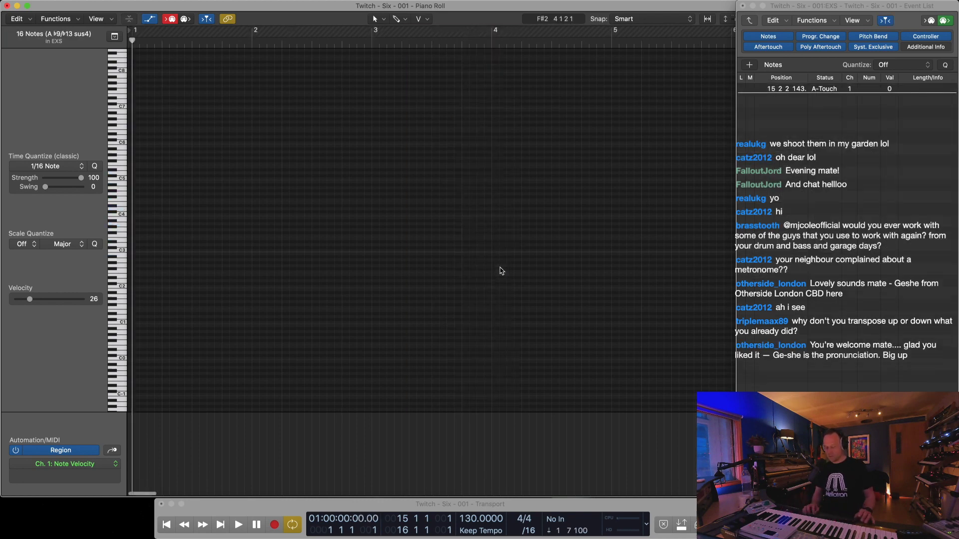
key("r")
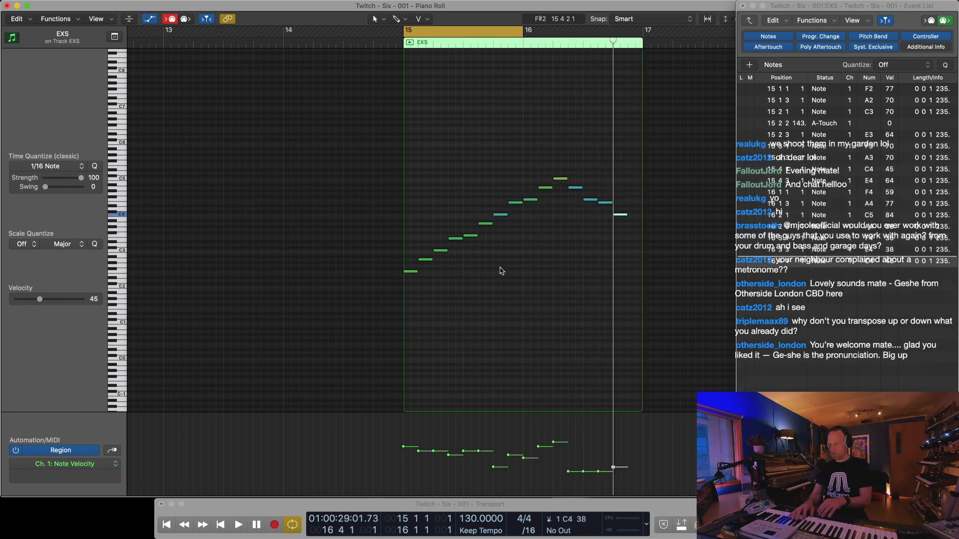
key("space")
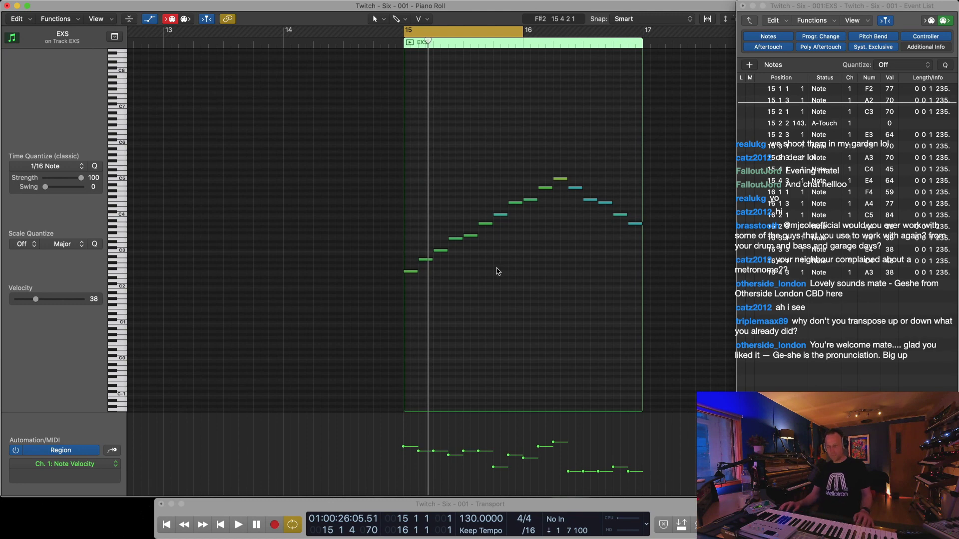
Apply the Double Speed MIDI transform to all notes of the F2 run in bar 15 and play it back
key("super+a")
left_click(66, 21)
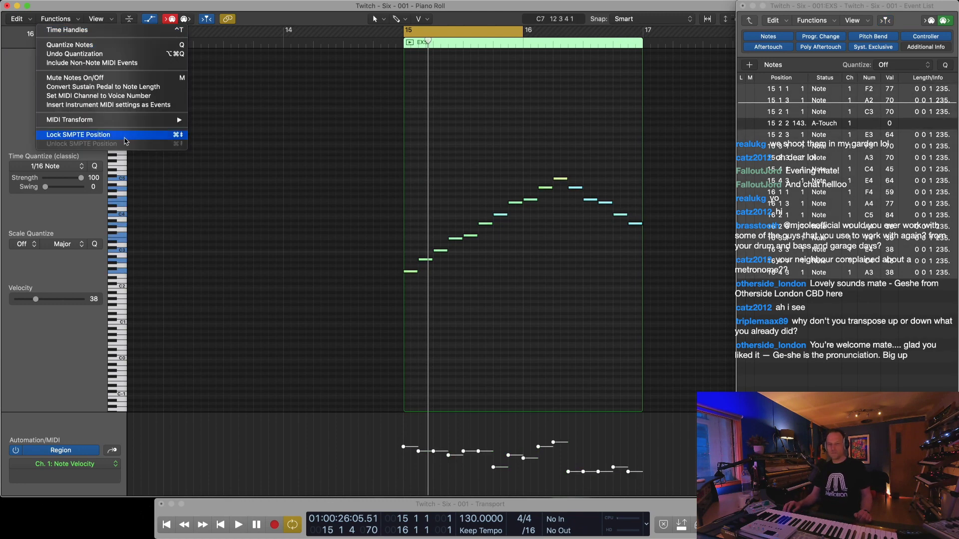
mouse_move(115, 120)
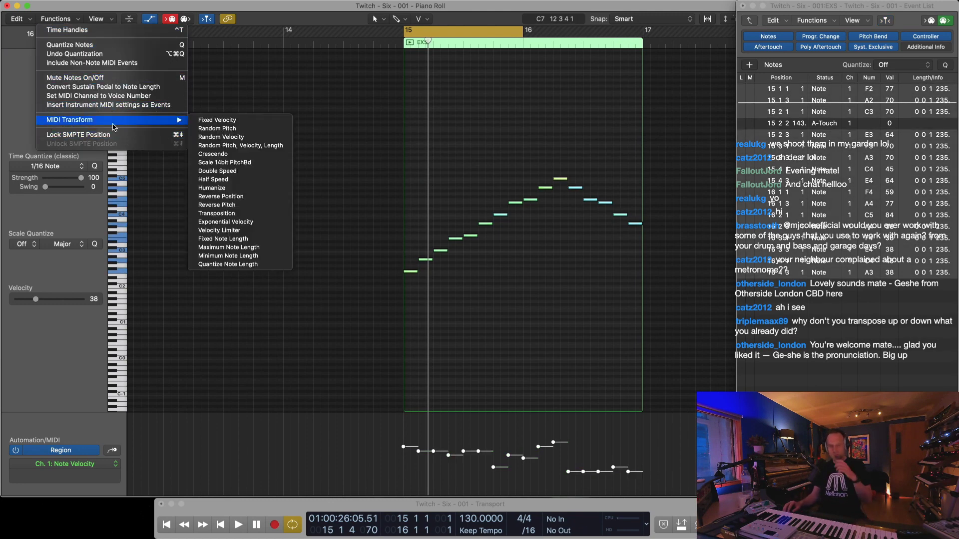
left_click(249, 172)
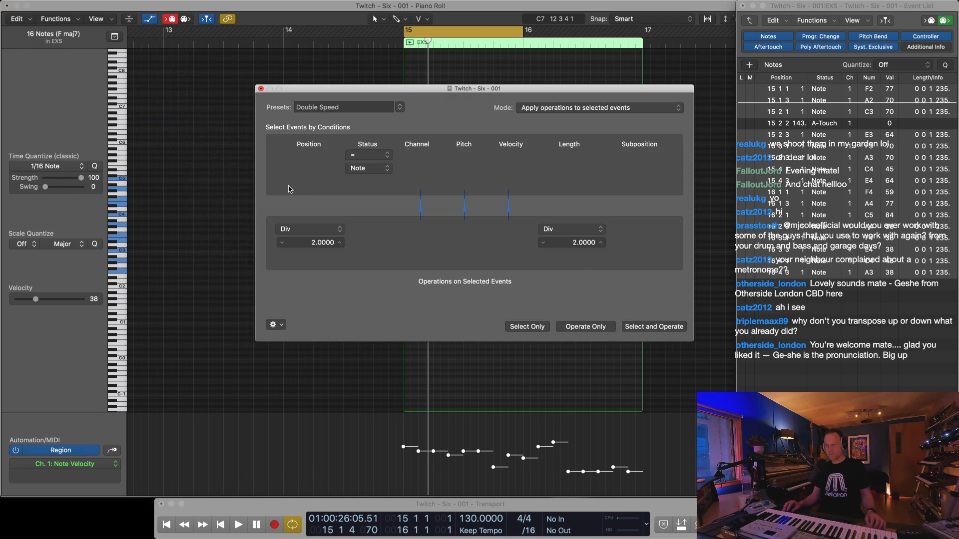
left_click(655, 332)
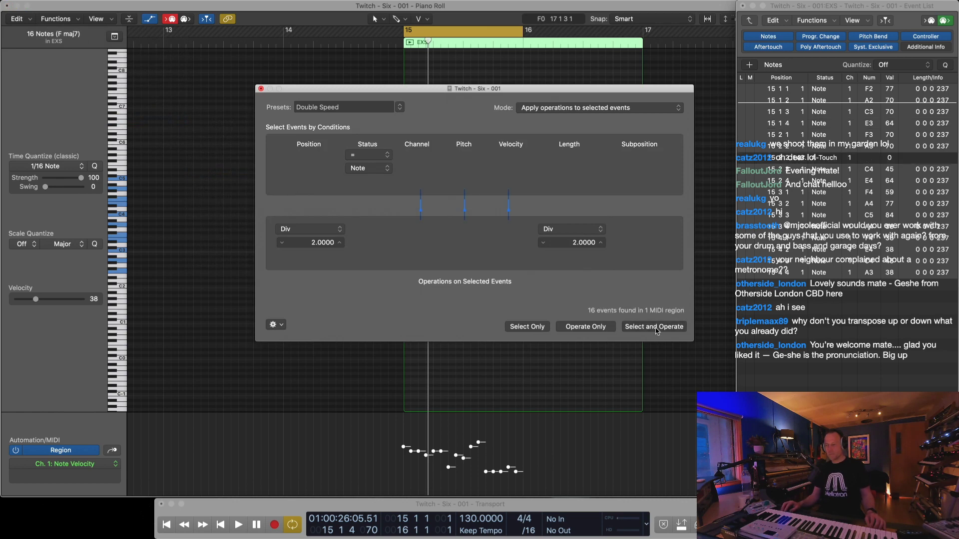
left_click(260, 89)
key("space")
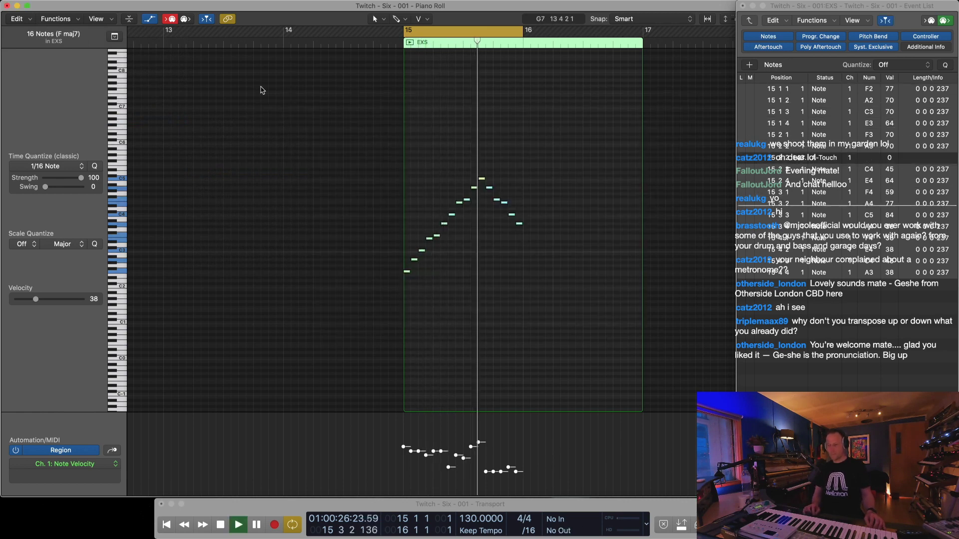
Return to the arrangement and loop playback over the four EXS regions from bar 13 to bar 17
key("1")
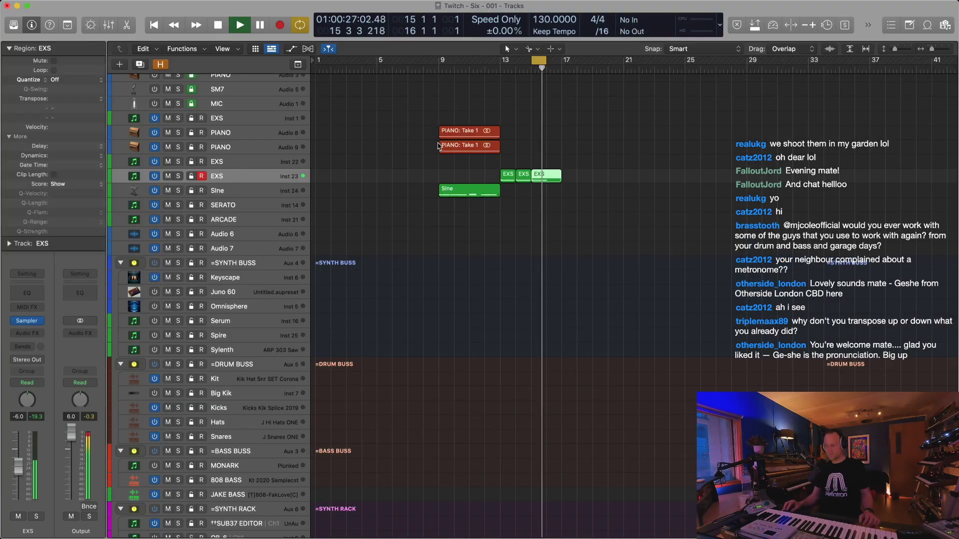
left_click(510, 193)
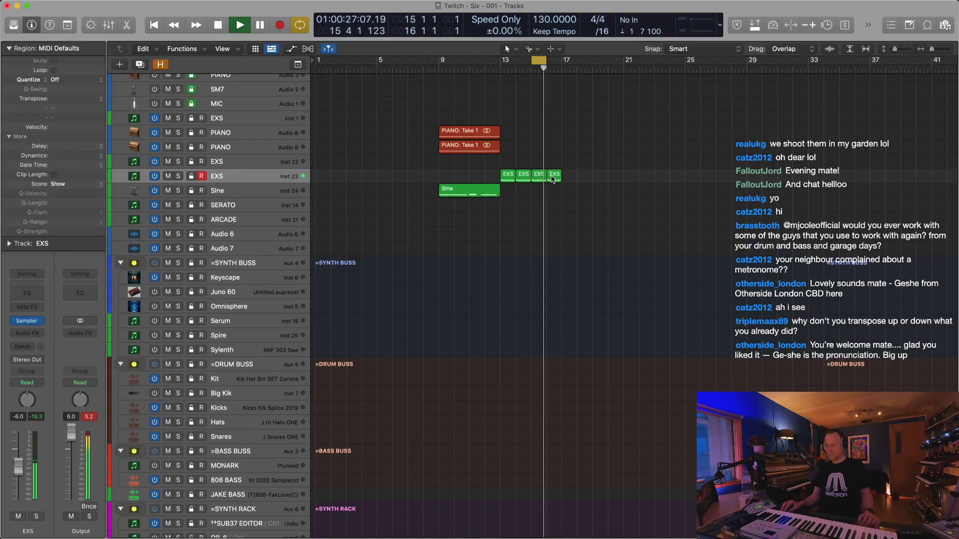
key("super+z")
left_click(553, 178)
left_click_drag(582, 161, 510, 190)
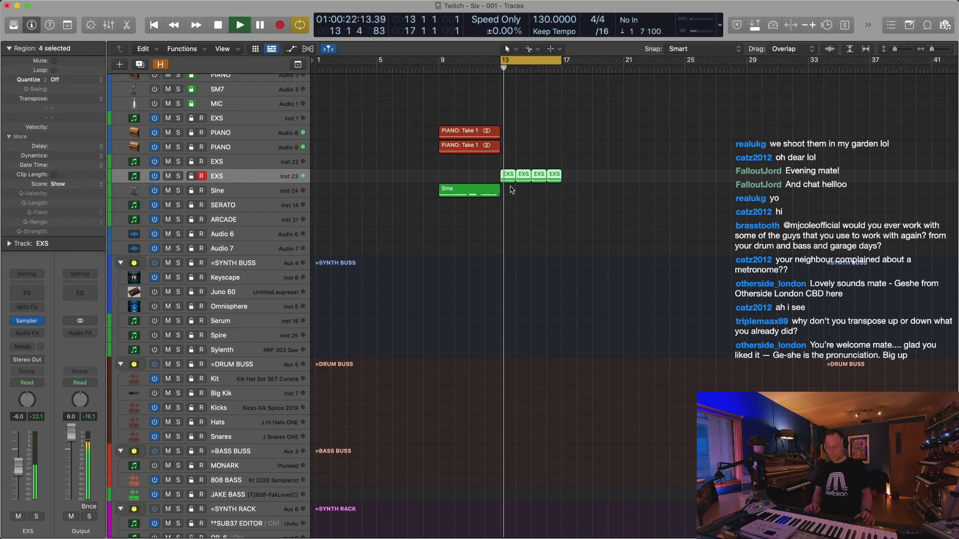
key("z")
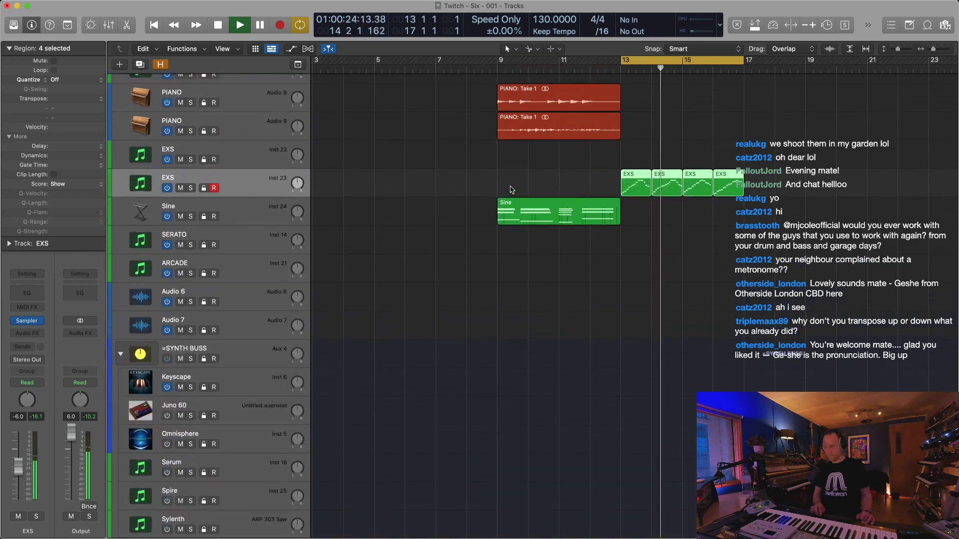
key("super+Up")
key("super+Up")
key("super+Left")
key("super+Left")
key("super+Down")
key("super+Down")
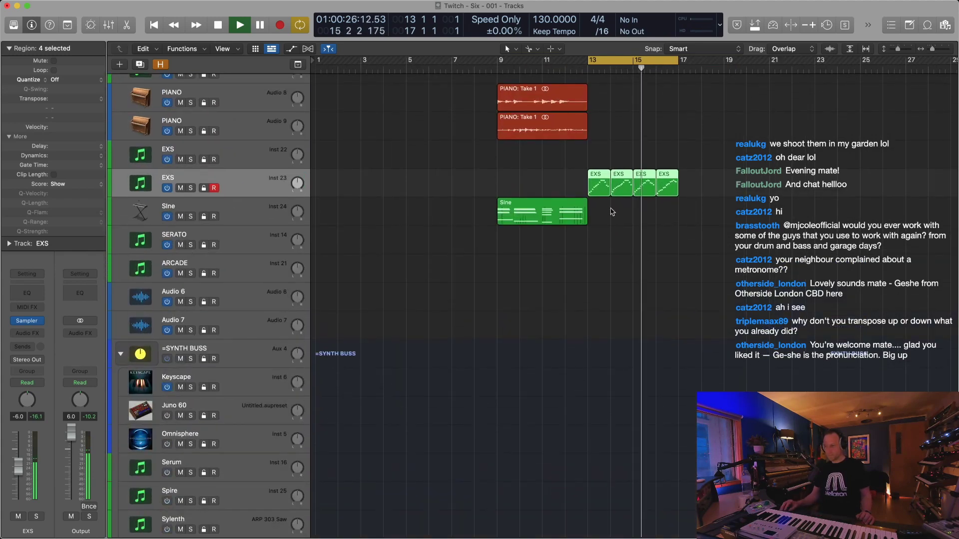
Colour the EXS region at bar 13 bright blue and the one at bar 14 indigo
left_click(603, 189)
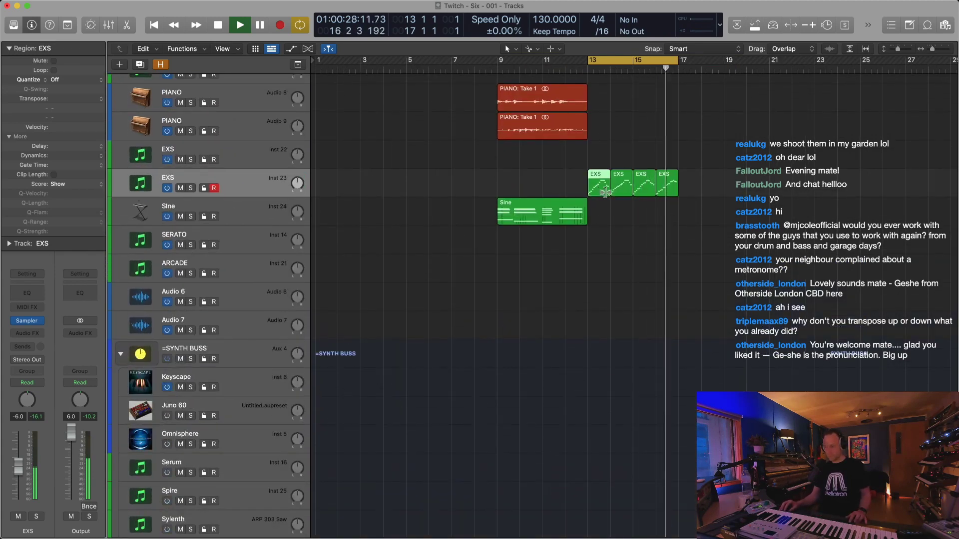
key("alt+c")
left_click(612, 396)
left_click(616, 184)
key("alt+c")
key("alt+c")
left_click(669, 407)
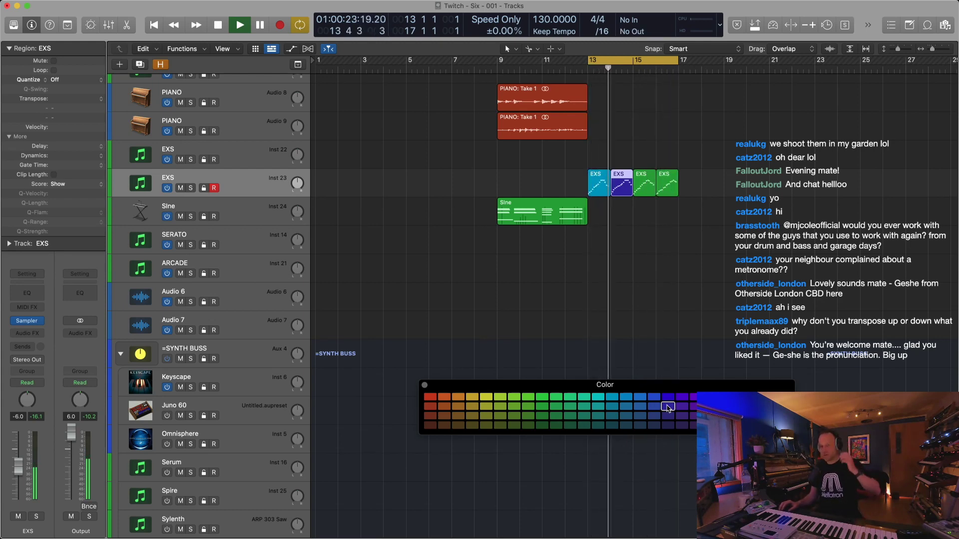
Colour the EXS region at bar 15 teal and the one at bar 16 yellow
left_click(652, 189)
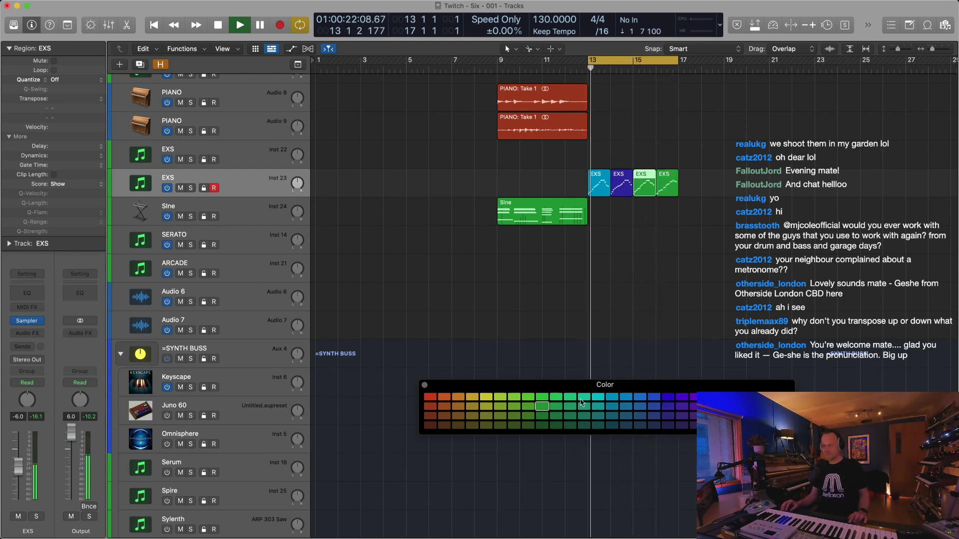
left_click(611, 406)
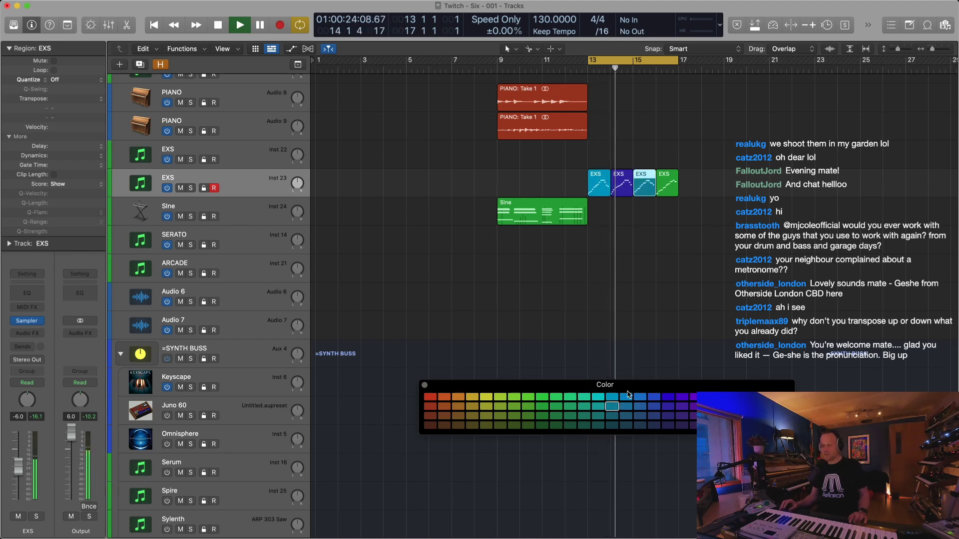
key("Right")
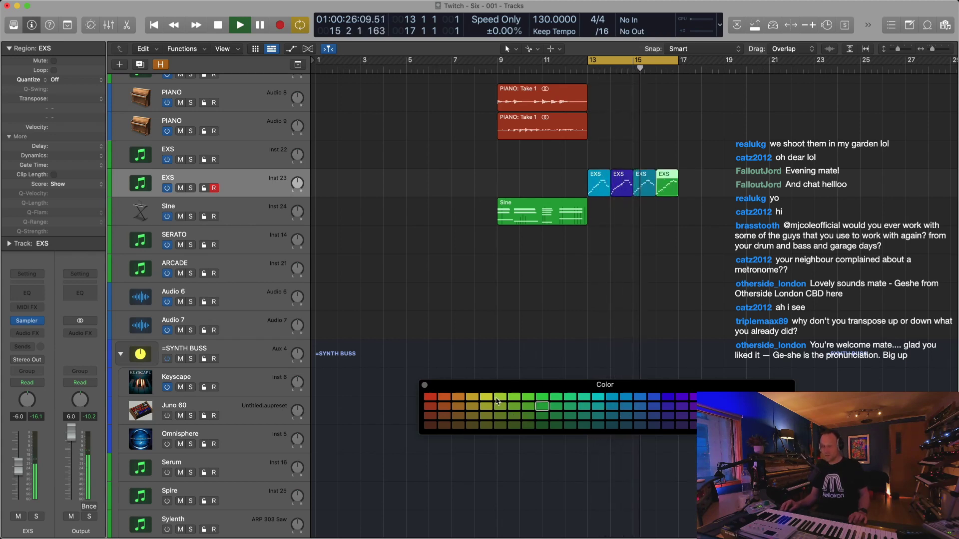
left_click(486, 397)
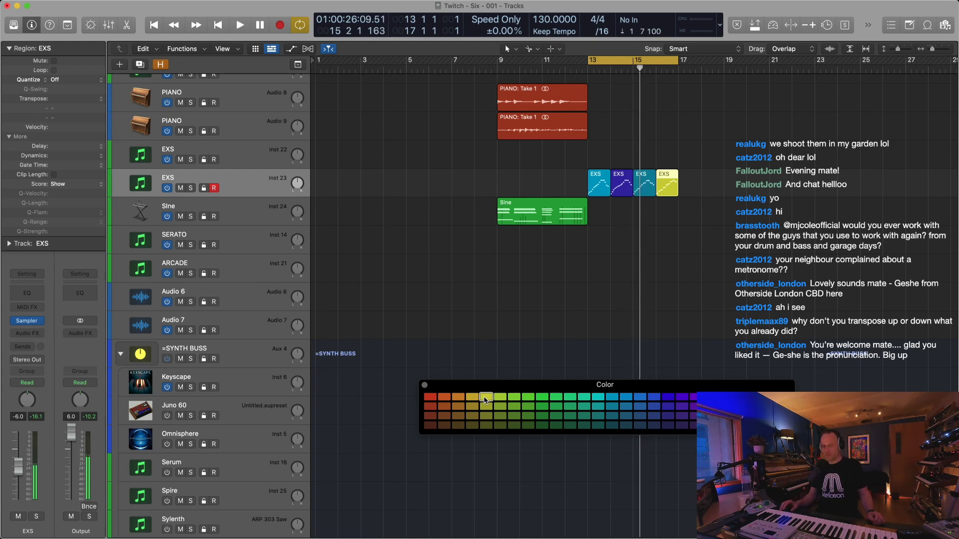
Insert the Chord Trigger MIDI effect on the EXS track Inst 22 and have it learn a played chord
left_click(249, 158)
left_click(43, 275)
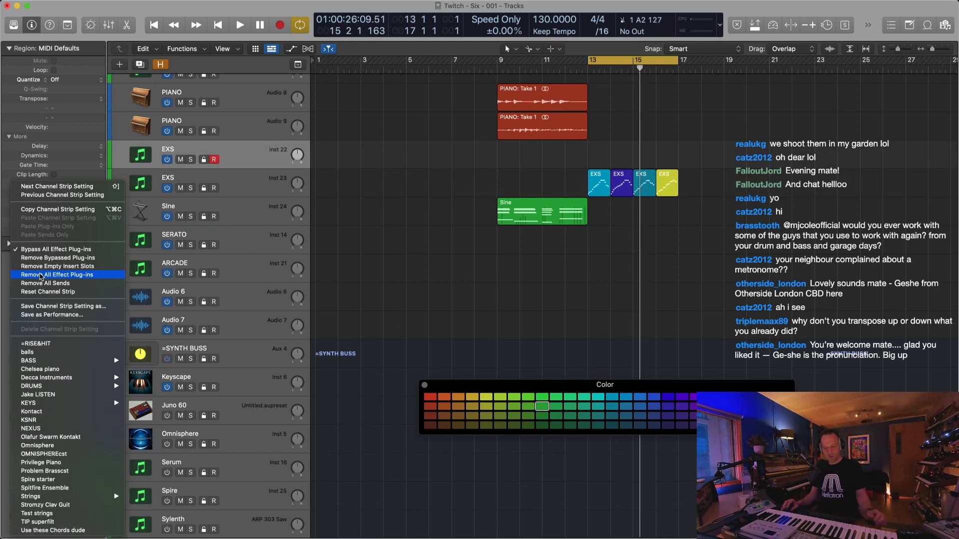
left_click(400, 206)
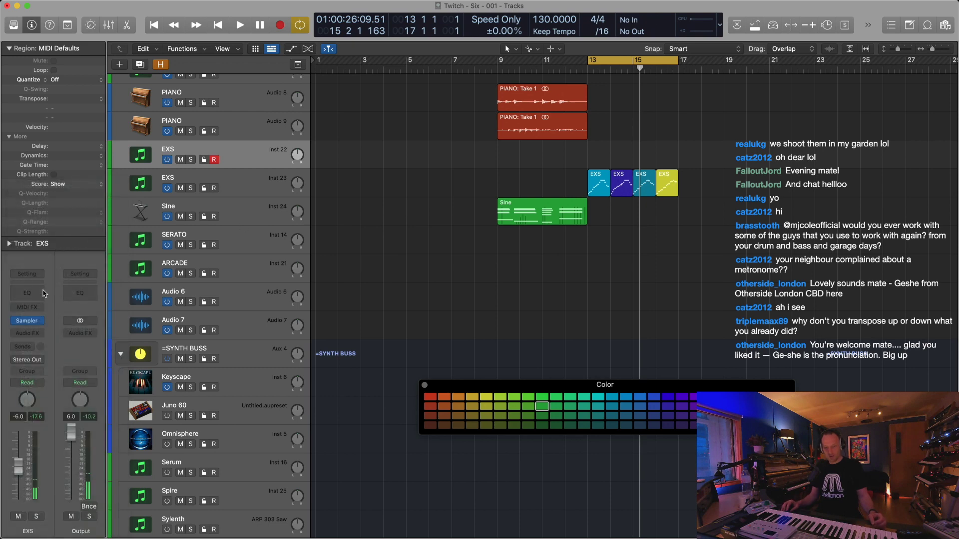
left_click(30, 308)
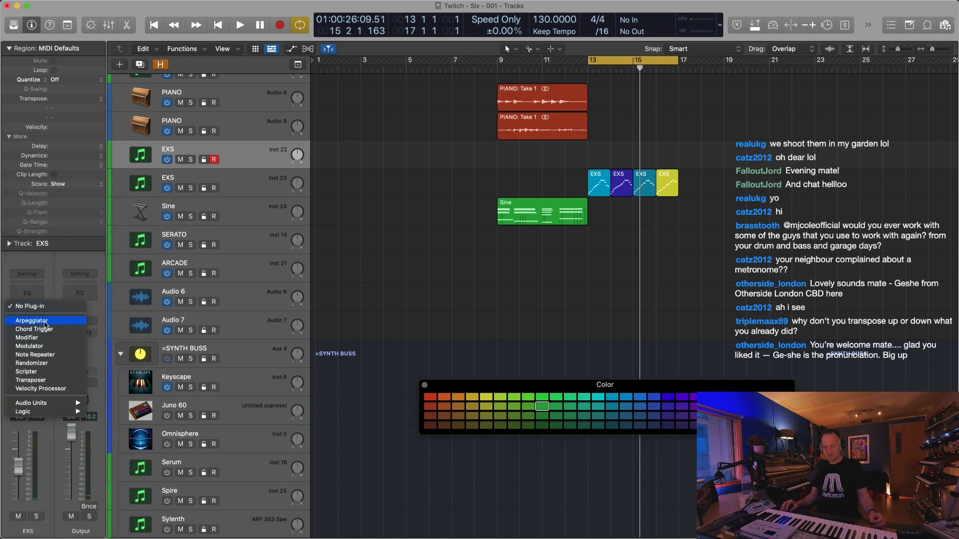
key("Return")
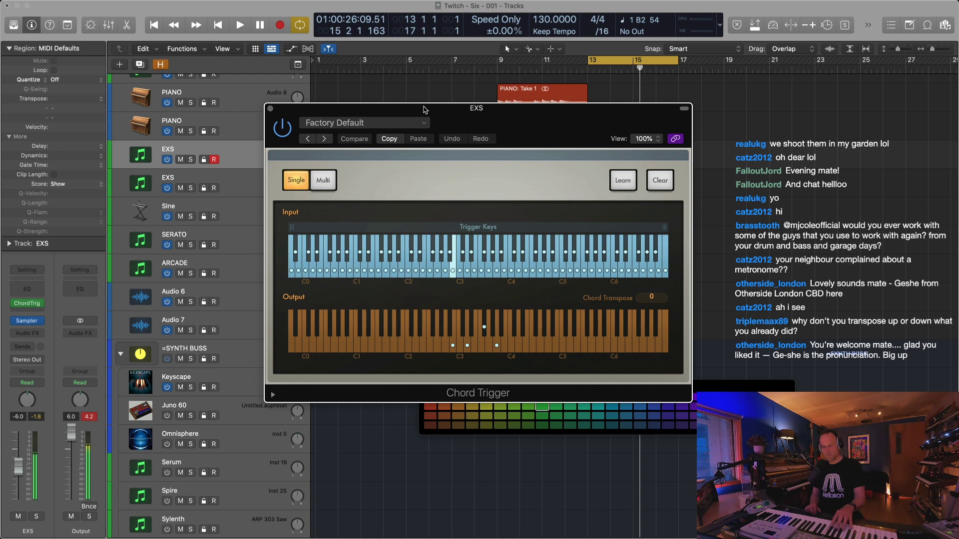
left_click(622, 182)
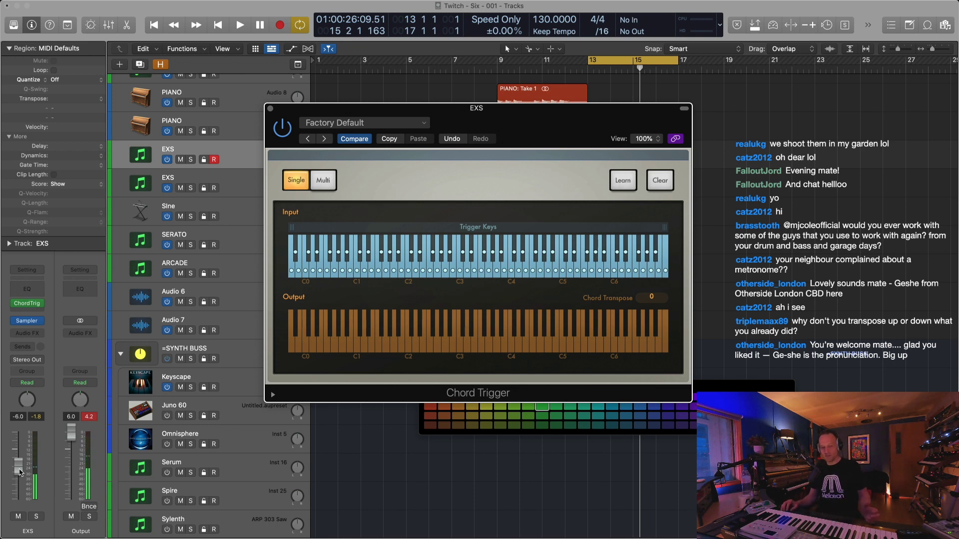
Lower the Inst 22 EXS track's volume to -14.0 dB and close its Chord Trigger window
left_click(21, 487)
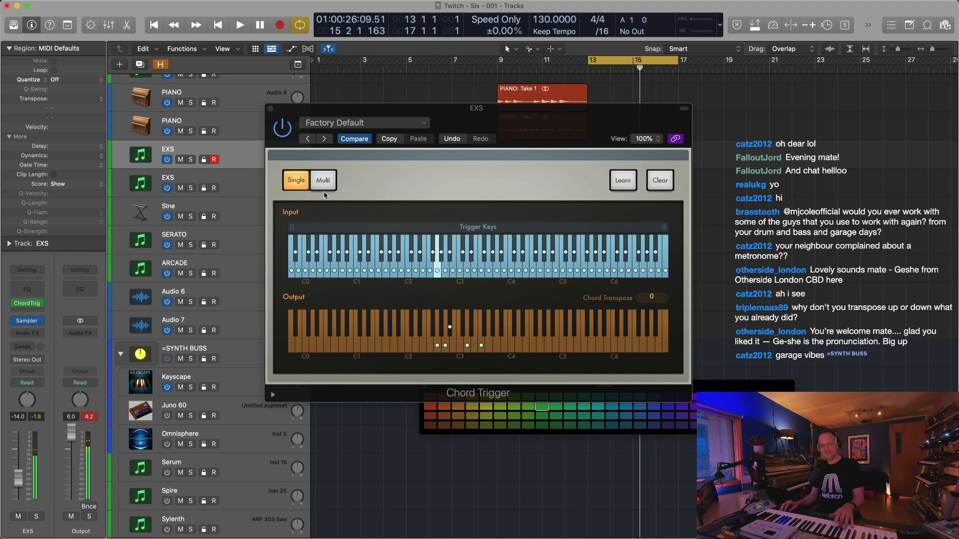
left_click_drag(327, 114, 531, 326)
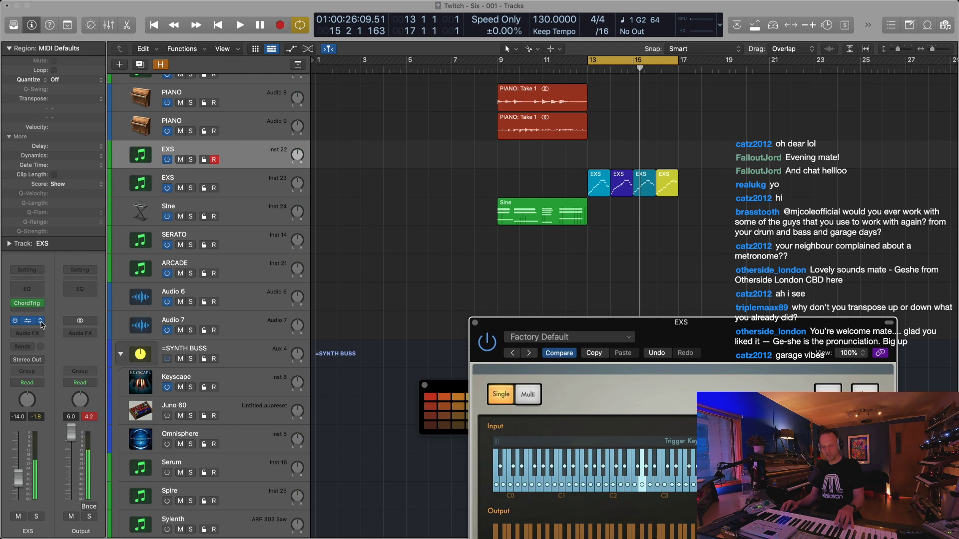
left_click(248, 220)
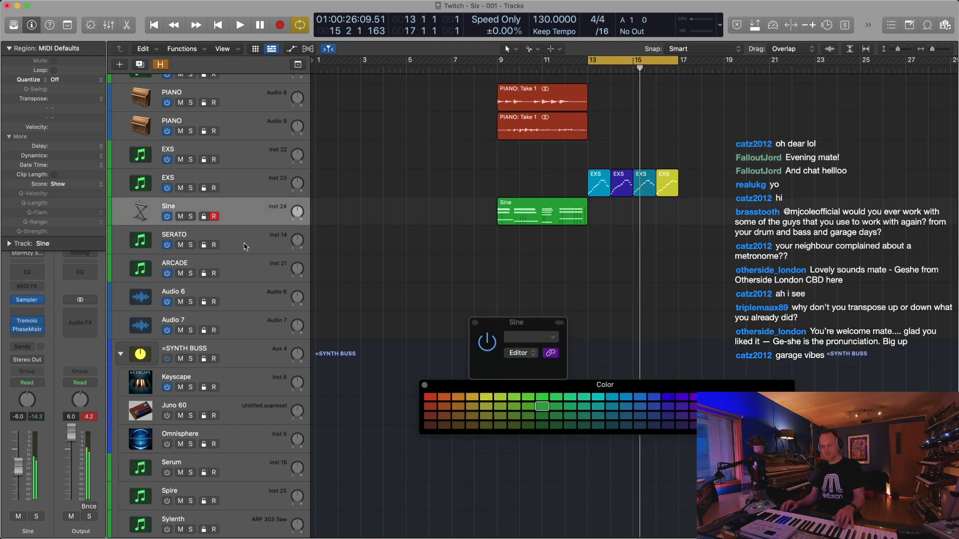
left_click(239, 161)
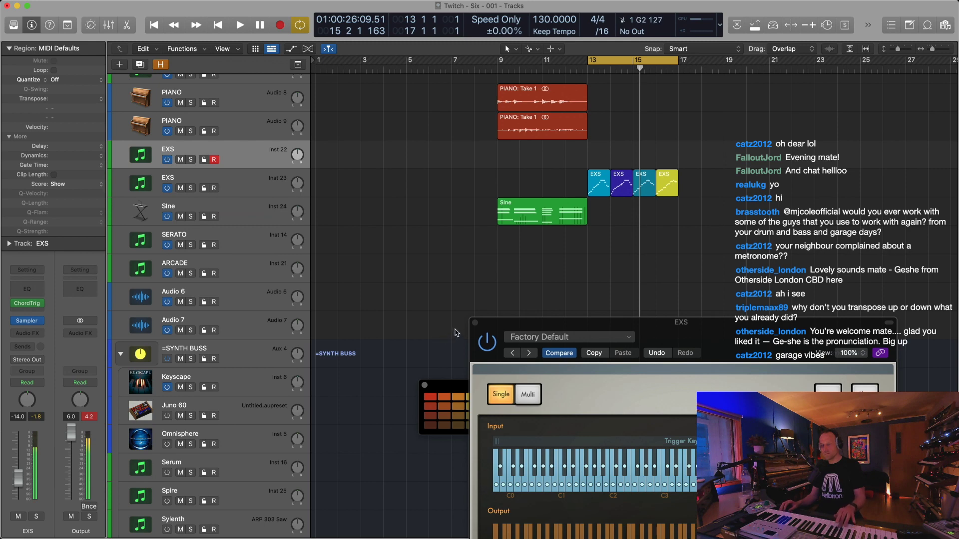
left_click(475, 323)
Copy the four coloured EXS regions to bars 17 through 20 and join the copies into one region
left_click_drag(719, 149, 598, 206)
key("space")
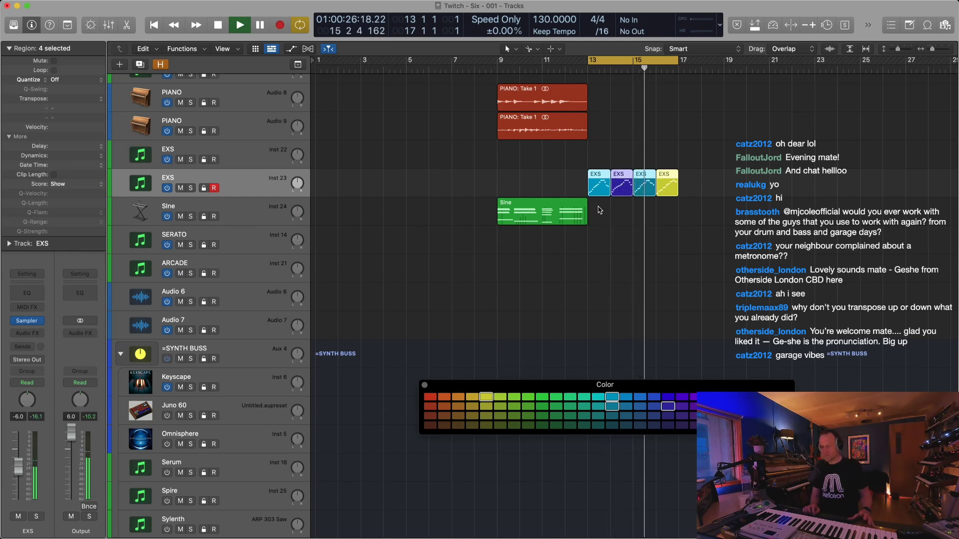
key("super+Up")
key("super+Left")
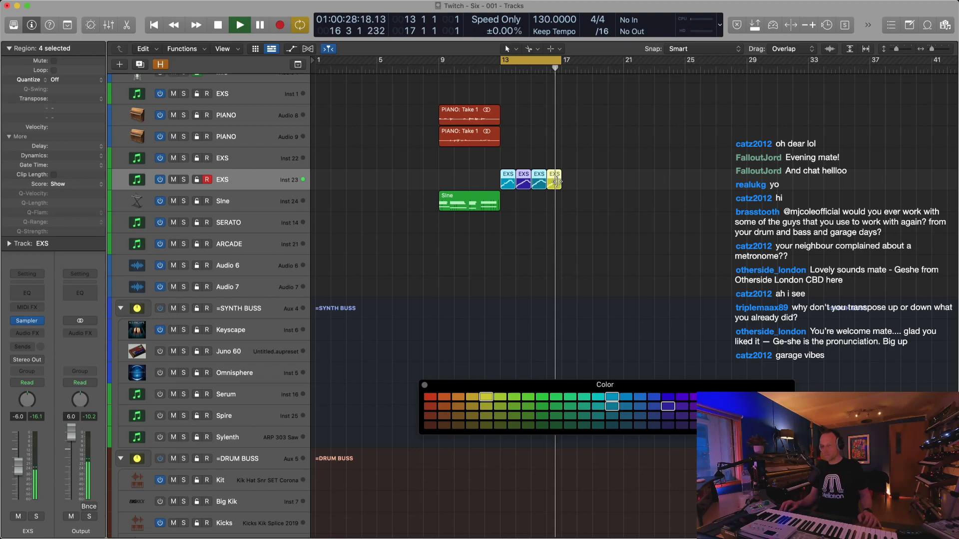
left_click_drag(574, 150, 567, 176)
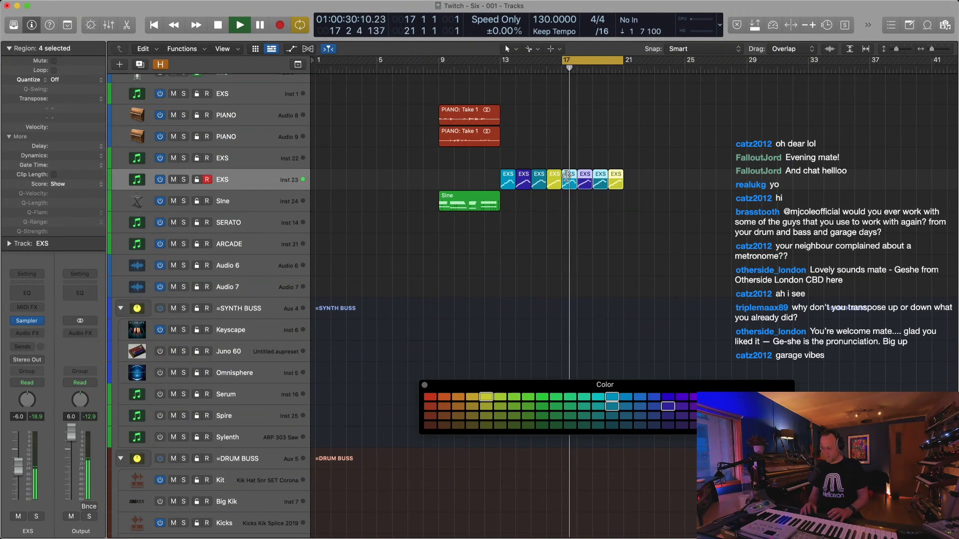
key("super+j")
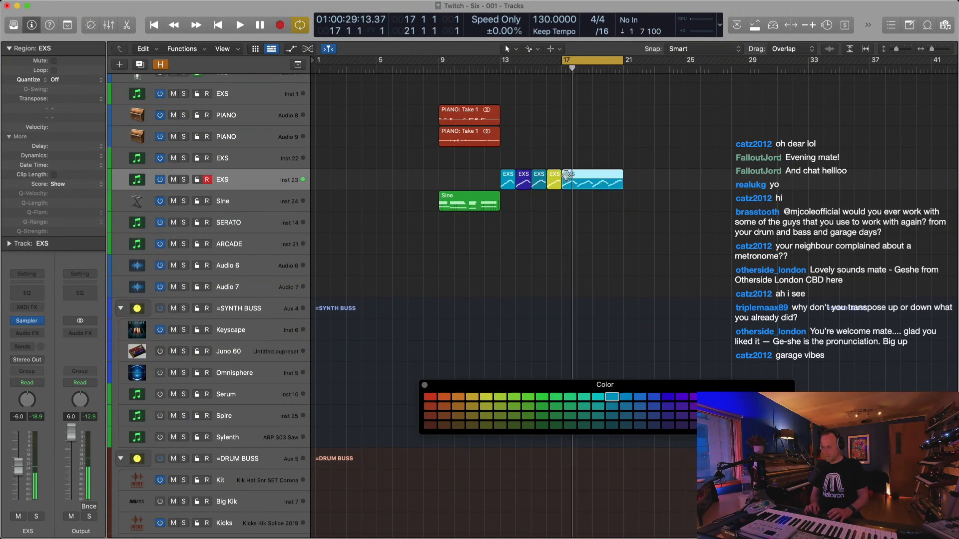
Apply the Double Speed MIDI transform to all notes of the joined EXS region at bar 17 and play it back
left_click(636, 175)
left_click(609, 186)
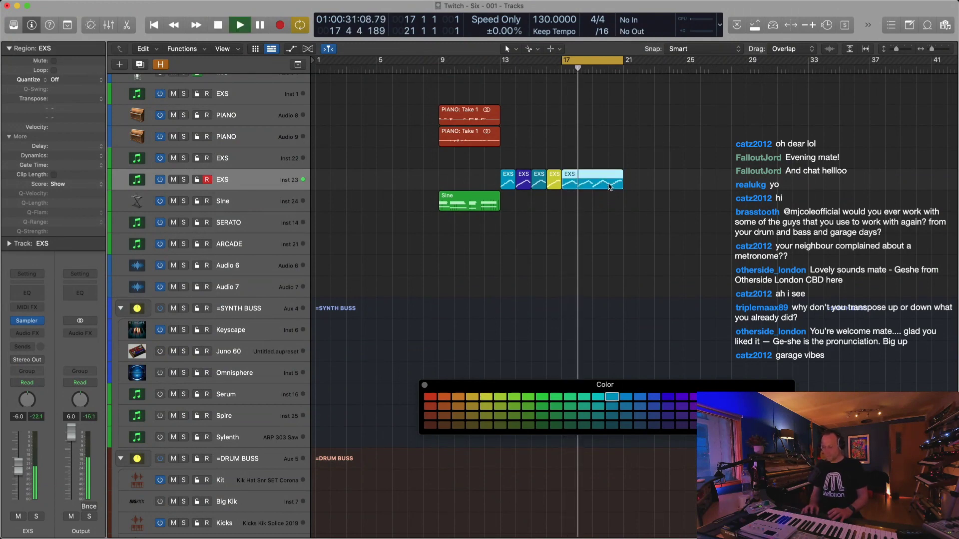
key("2")
key("super+a")
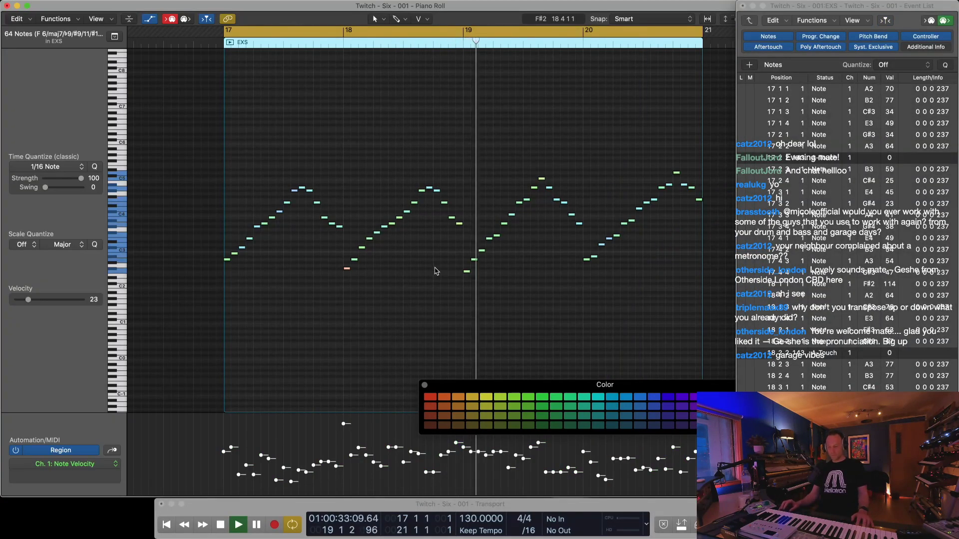
key("space")
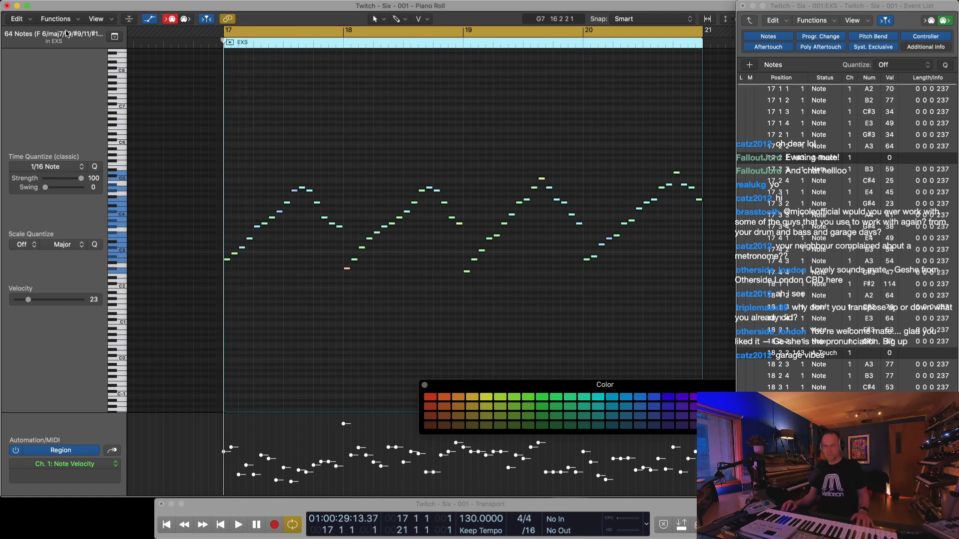
left_click(56, 19)
mouse_move(92, 123)
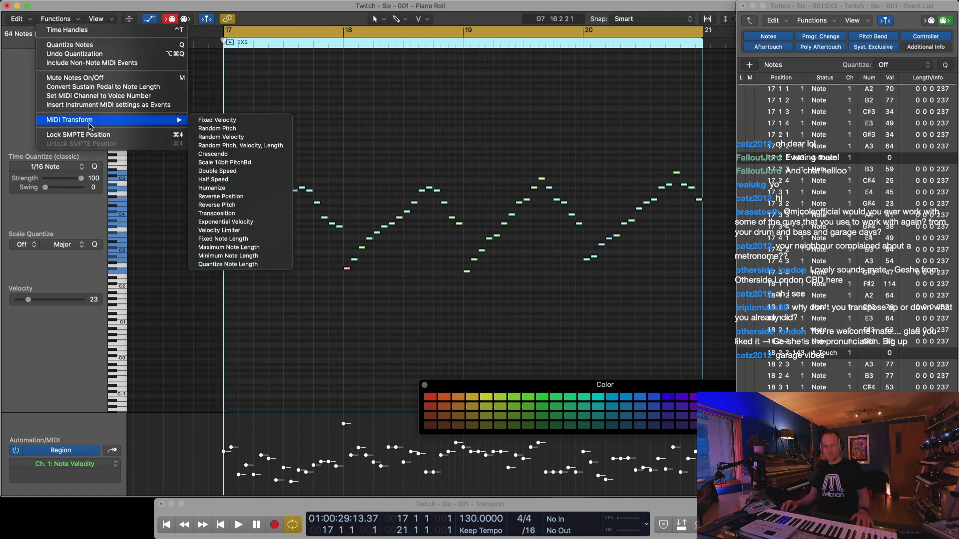
left_click(218, 171)
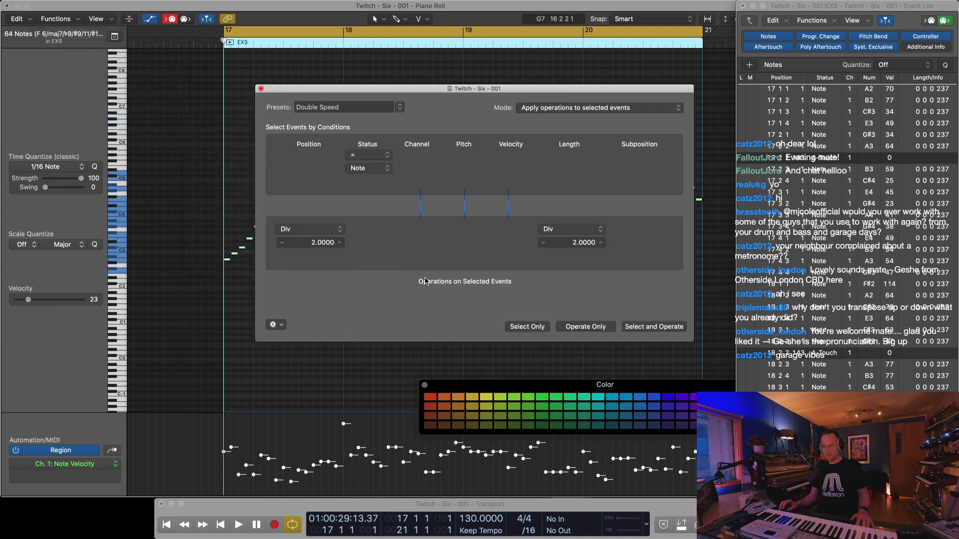
left_click(665, 328)
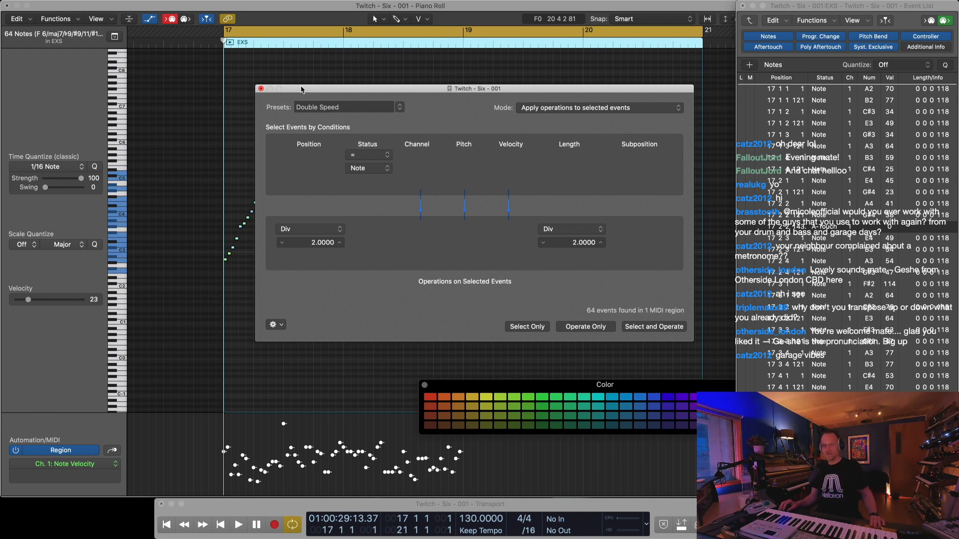
left_click(261, 89)
key("space")
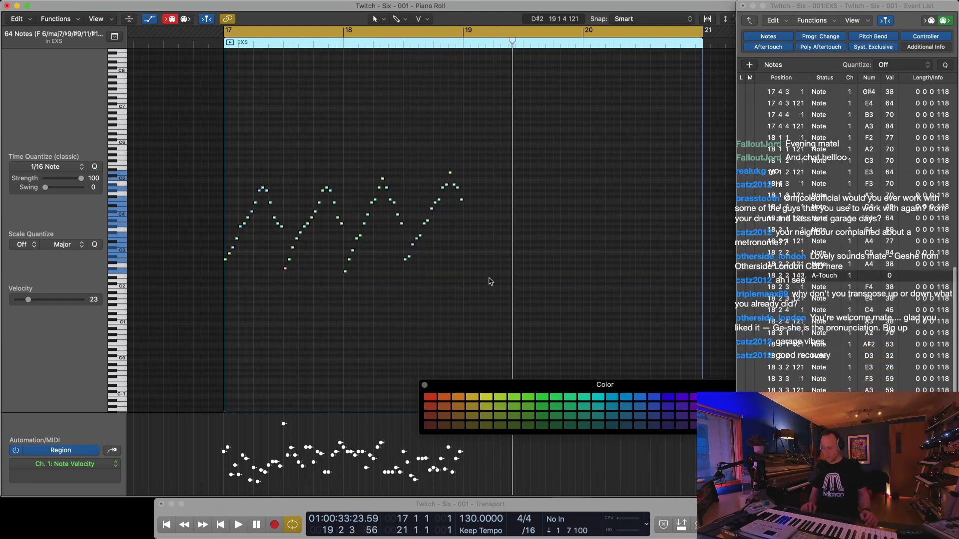
Set the velocity of all notes in the joined EXS region to 76 and return to the arrangement during playback
key("space")
key("super+a")
left_click_drag(893, 171, 890, 120)
key("space")
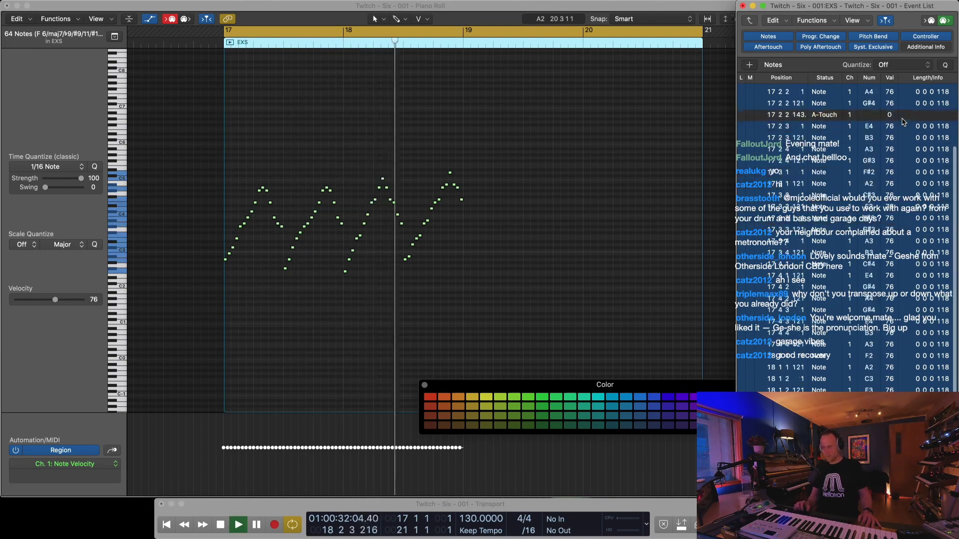
key("1")
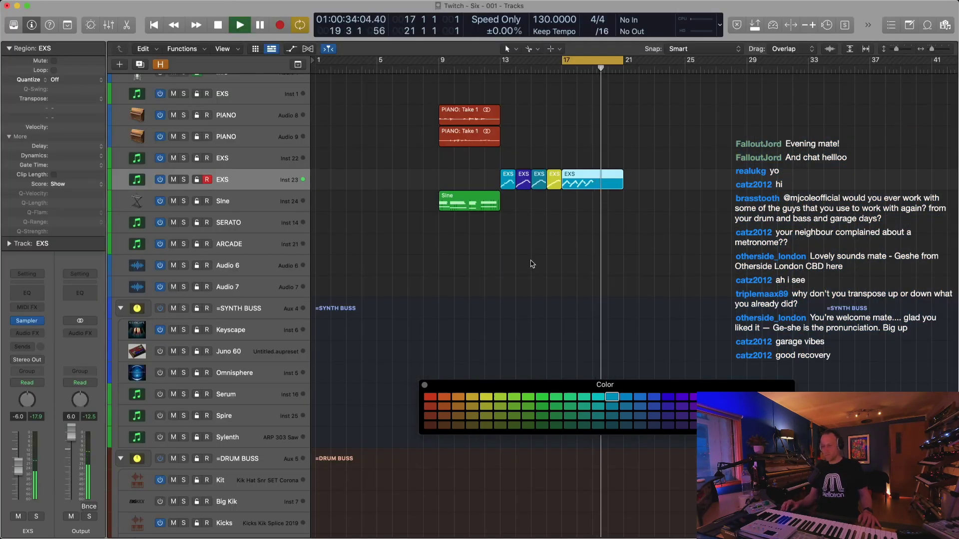
Space the four coloured EXS regions out to bars 13, 15, 17 and 19, with the joined region at bar 21
left_click(533, 264)
left_click_drag(518, 157, 697, 203)
left_click_drag(539, 178, 639, 175)
left_click(538, 196)
left_click(625, 175)
Trim the joined EXS region to end at bar 23 and split it into four half-bar regions from bar 21
key("super+Right")
key("super+Right")
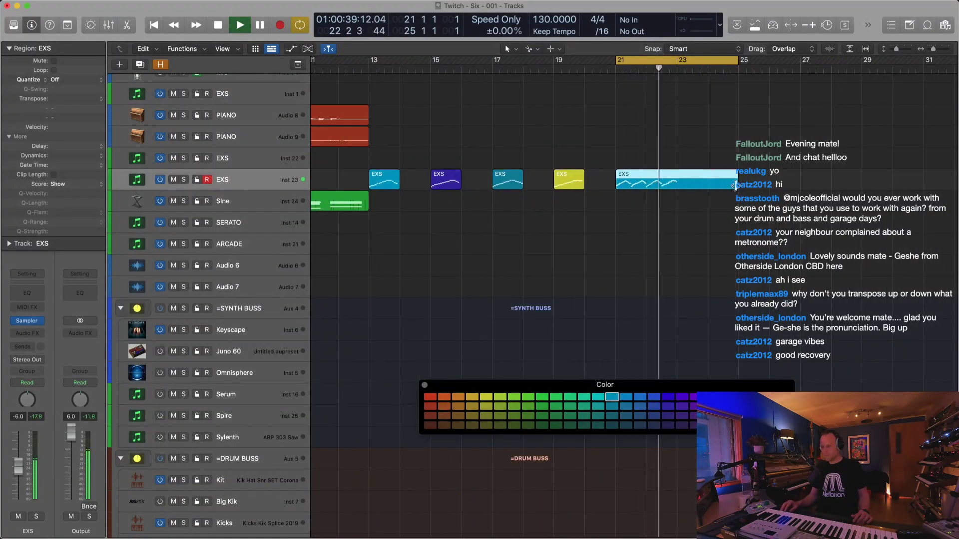
left_click_drag(736, 185, 631, 189)
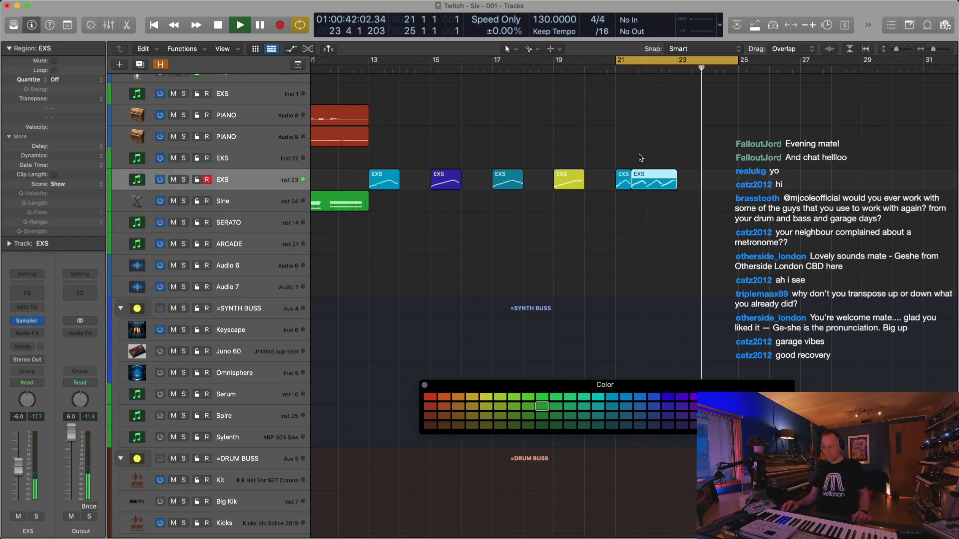
left_click_drag(646, 187, 669, 187)
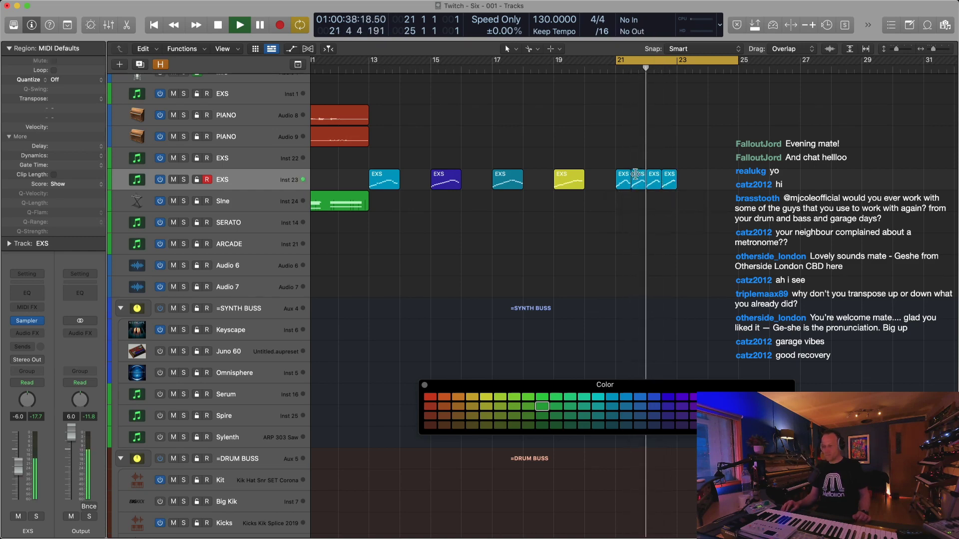
Colour the EXS region at bar 15 and the second half-bar EXS region the same indigo
left_click(622, 184)
left_click(638, 184)
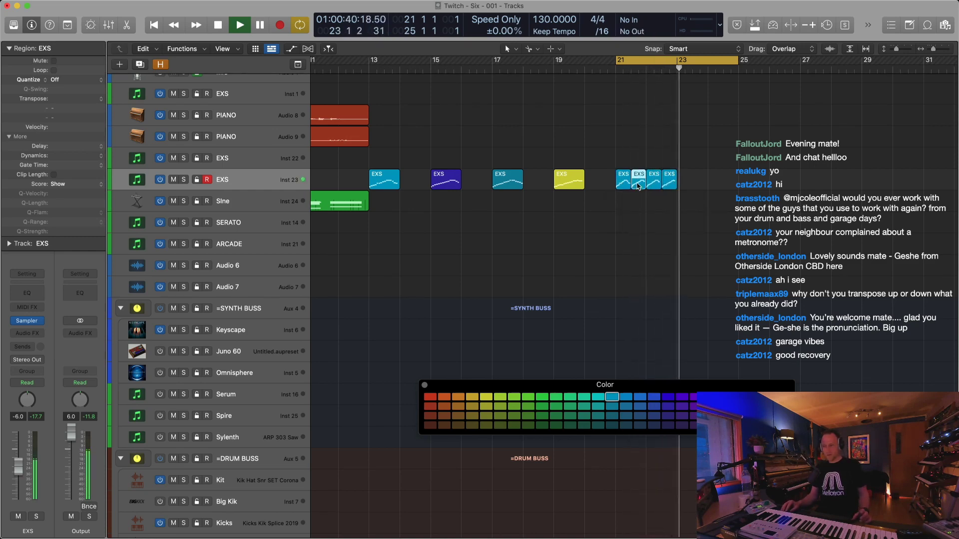
key("alt+c")
left_click(451, 178)
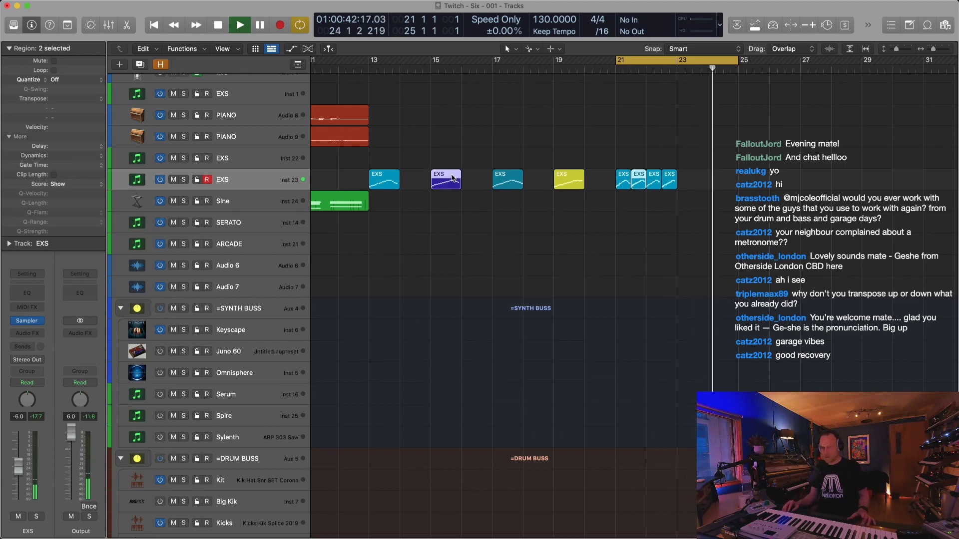
key("alt+c")
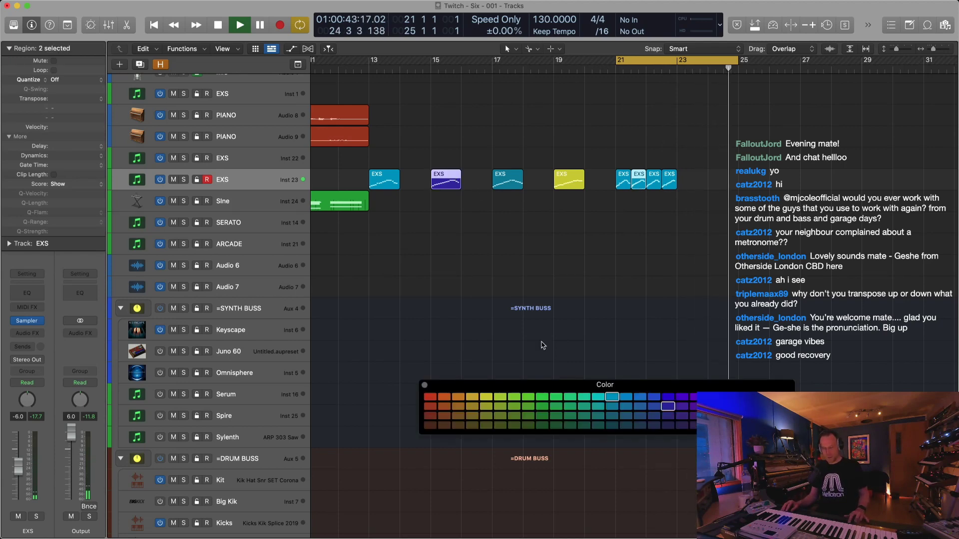
left_click(671, 400)
Colour the bar 17 and third half-bar EXS regions magenta, and the bar 19 and fourth half-bar regions lime green
left_click(507, 181)
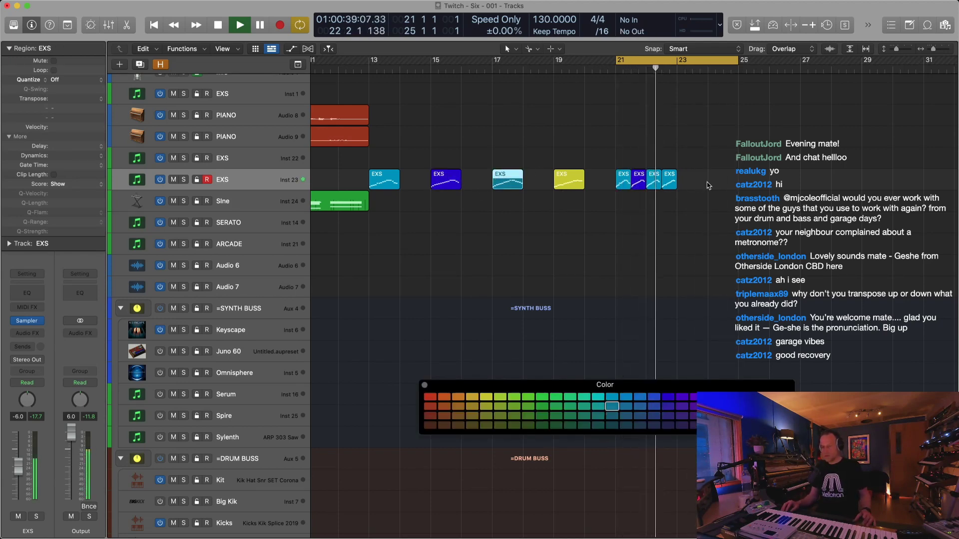
left_click(654, 187, "shift")
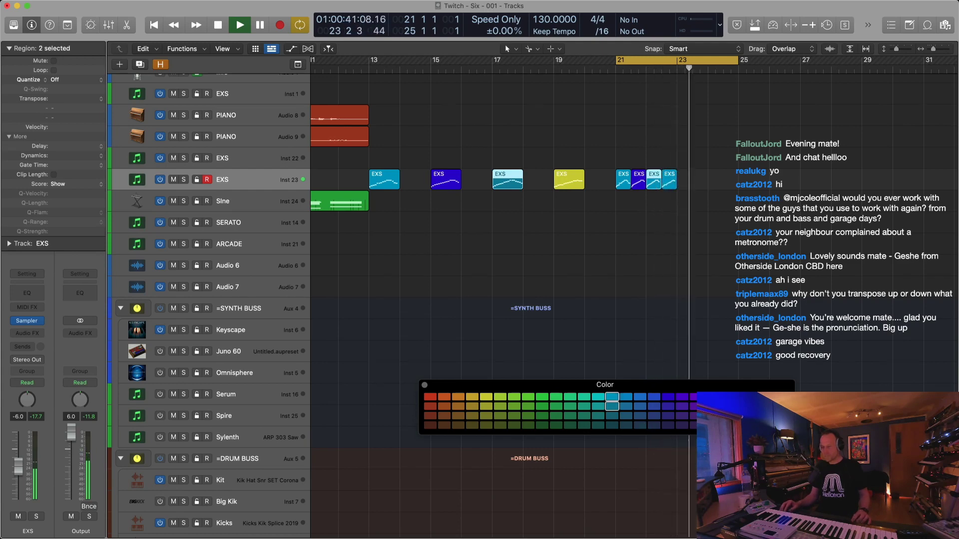
left_click(724, 397)
left_click(554, 177)
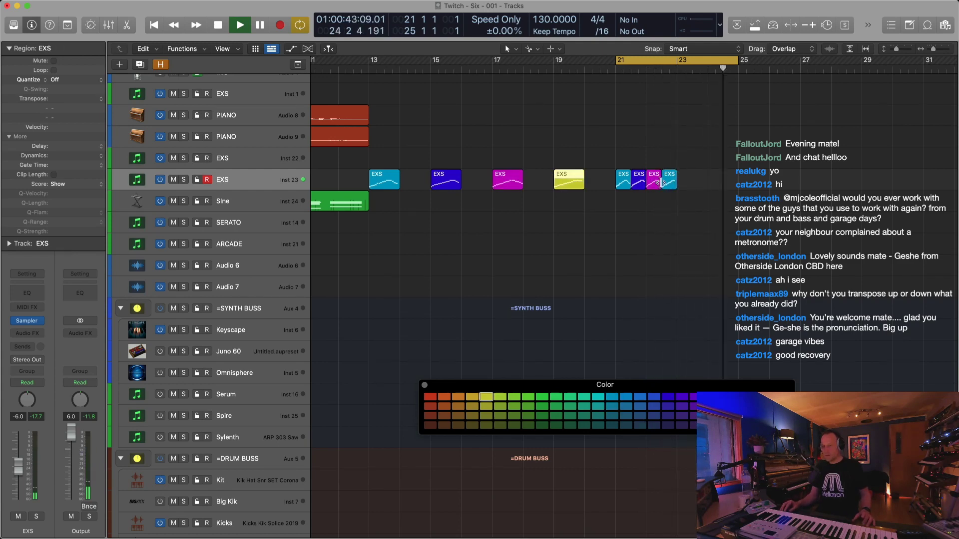
left_click(669, 182, "shift")
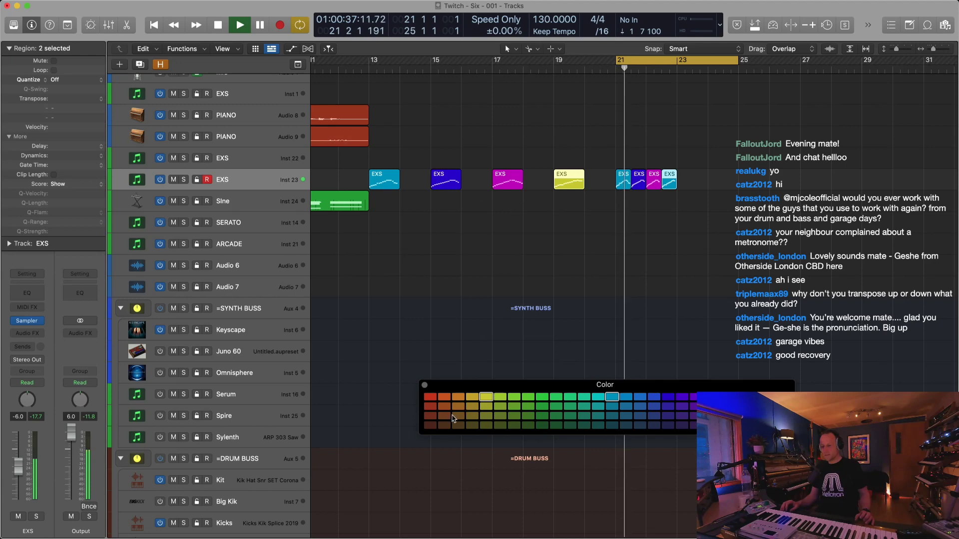
left_click(499, 397)
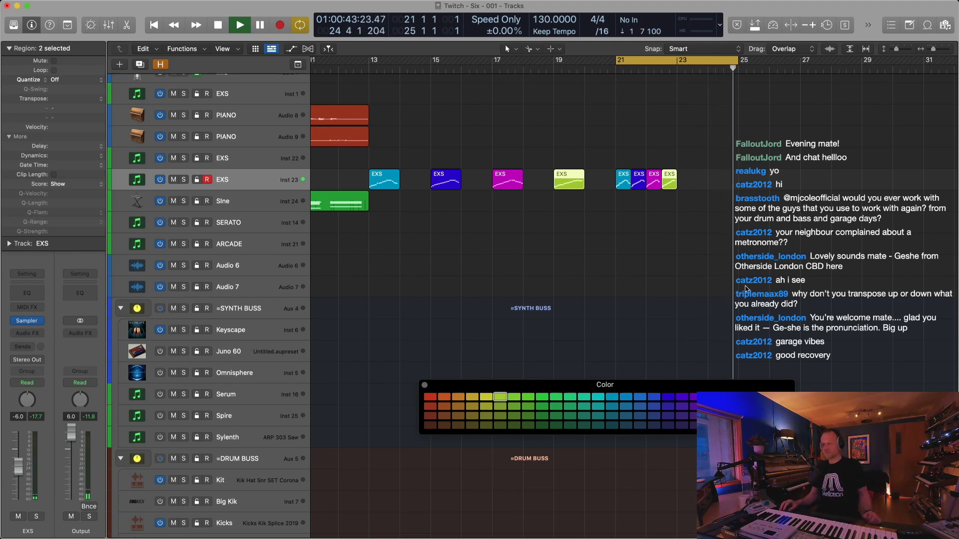
Space the four half-bar EXS regions out to bars 21, 22, 23 and 24, and set the cycle range to bars 13 to 25
left_click_drag(706, 139, 654, 178)
left_click_drag(732, 160, 715, 176)
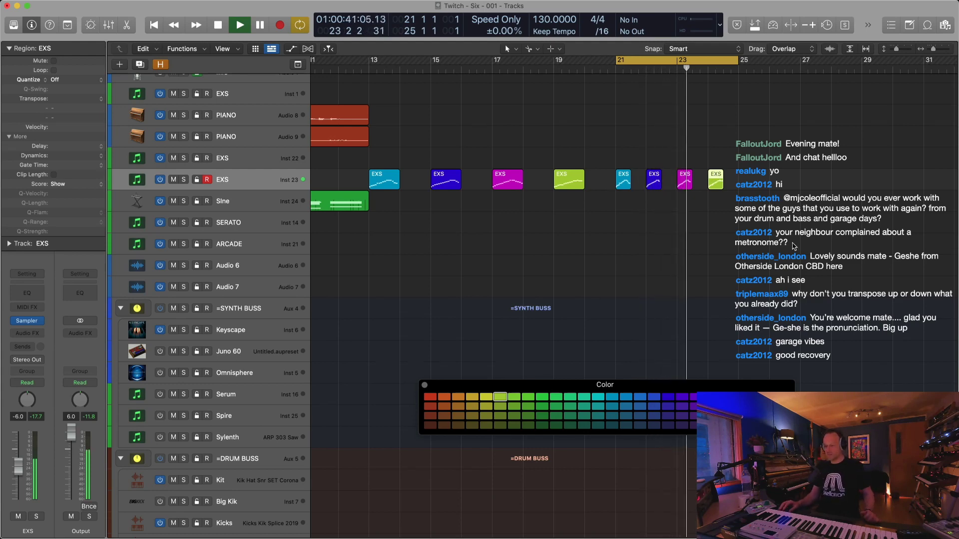
key("Return")
key("super+Up")
key("super+Up")
key("super+Down")
key("super+Down")
key("super+Down")
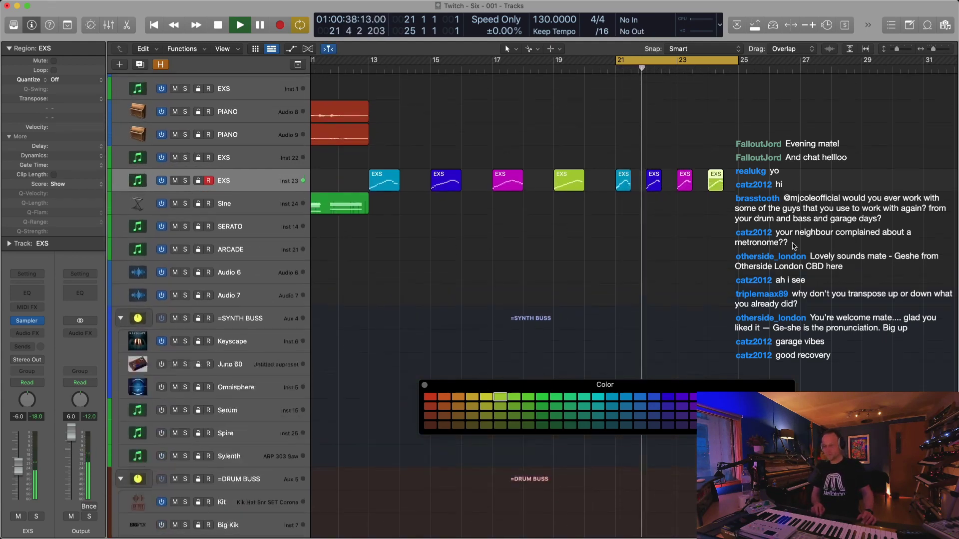
left_click_drag(370, 61, 738, 61)
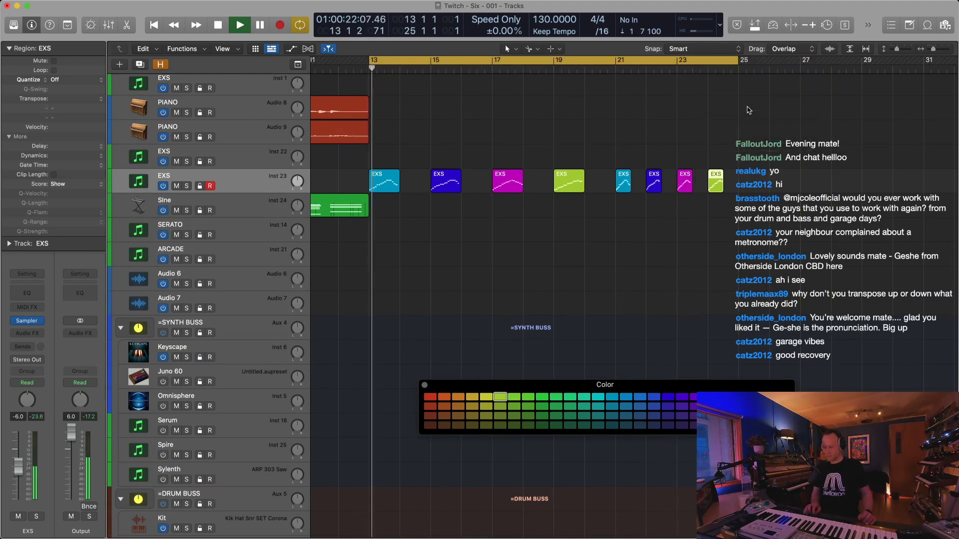
Play the arrangement from bar 9 and mute the Sine region there
key("super+Left")
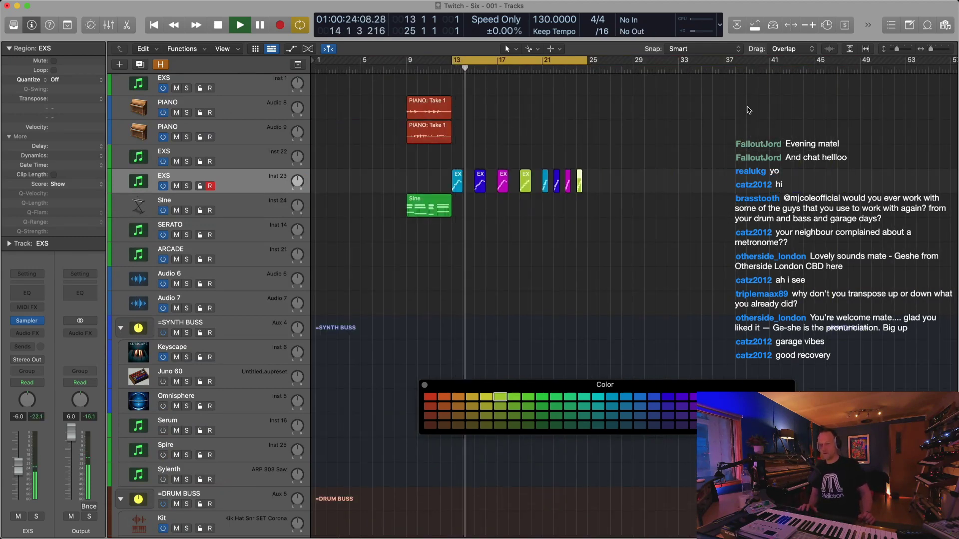
left_click(407, 70)
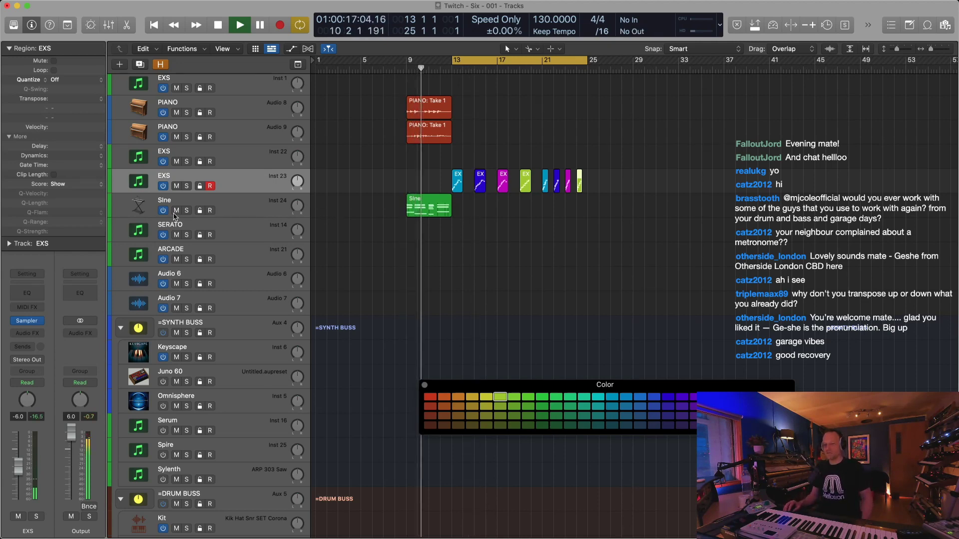
left_click(418, 208)
key("ctrl+m")
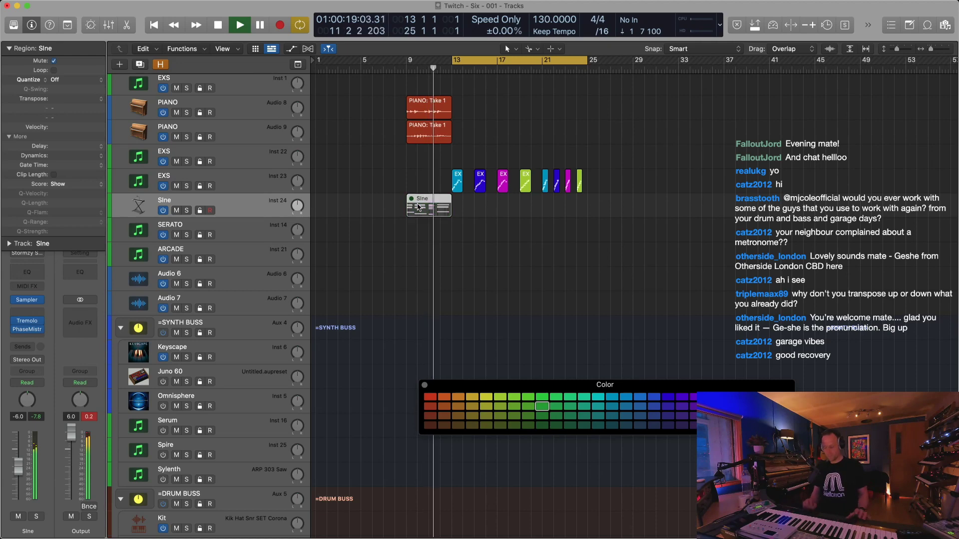
Play through the piano into the coloured EXS regions from bar 13, pausing and resuming playback
key("super+Up")
key("super+Up")
key("super+Right")
key("super+Right")
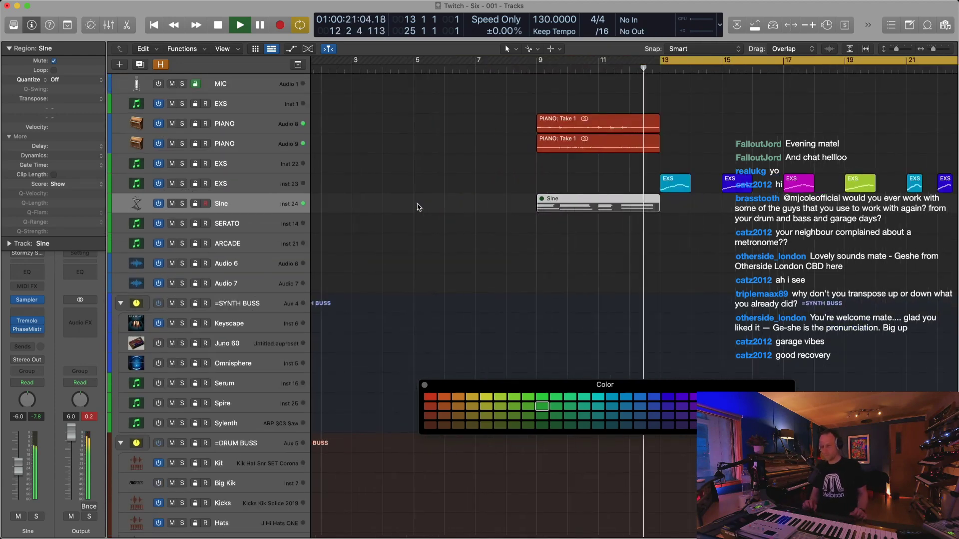
scroll(418, 206, "right", 4)
key("space")
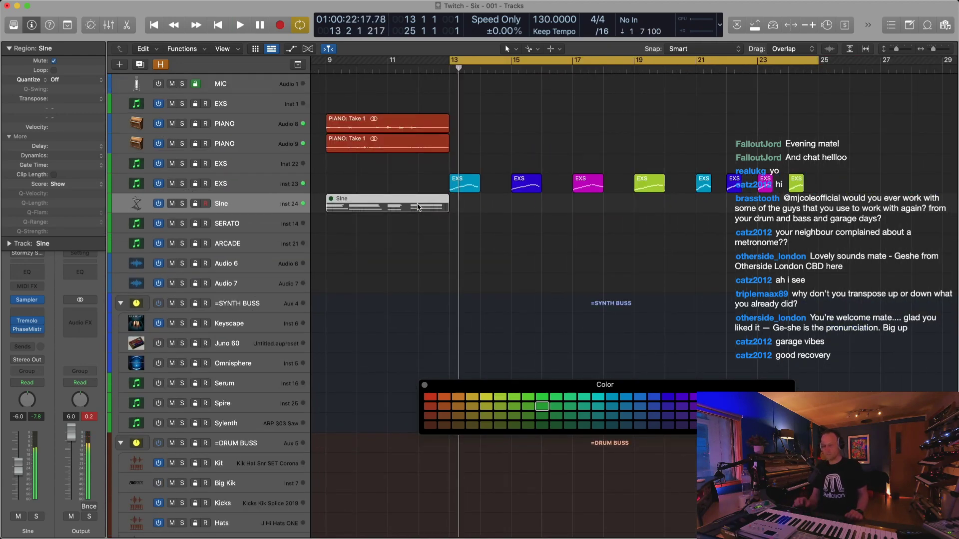
key("space")
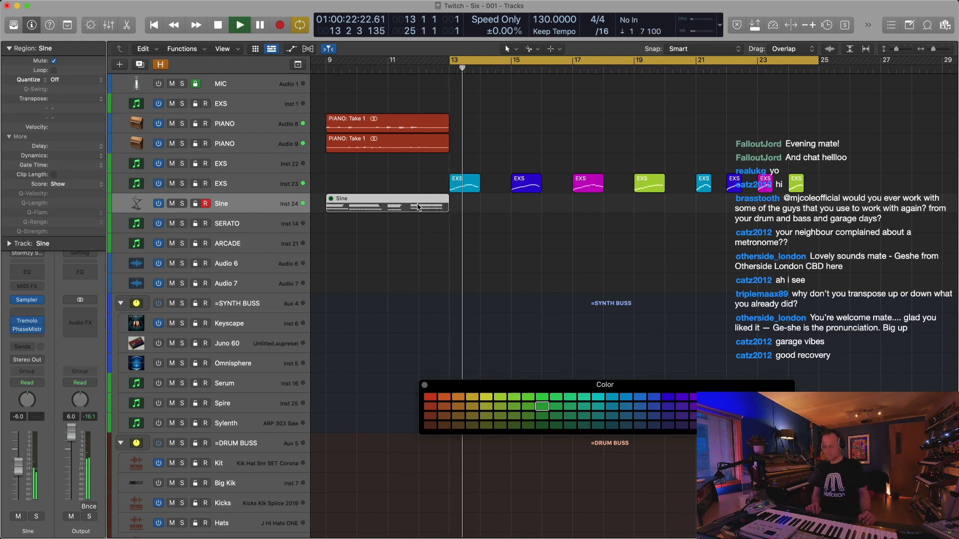
Close the colour palette, select all eight coloured EXS regions and stop playback
key("super+Left")
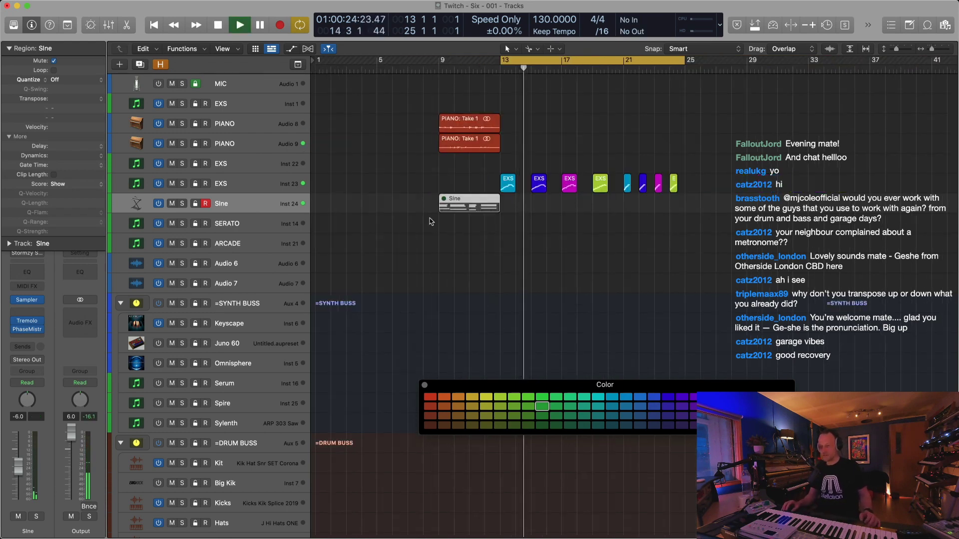
left_click(424, 385)
left_click_drag(722, 144, 508, 185)
key("super+Up")
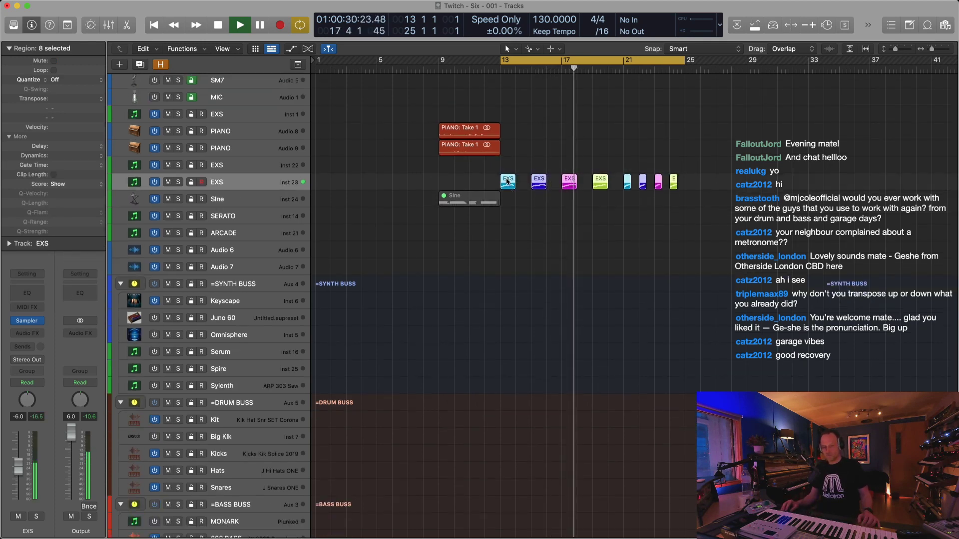
mouse_move(508, 182)
left_mouse_down()
mouse_move(509, 338)
mouse_move(522, 321)
mouse_move(505, 187)
left_mouse_up()
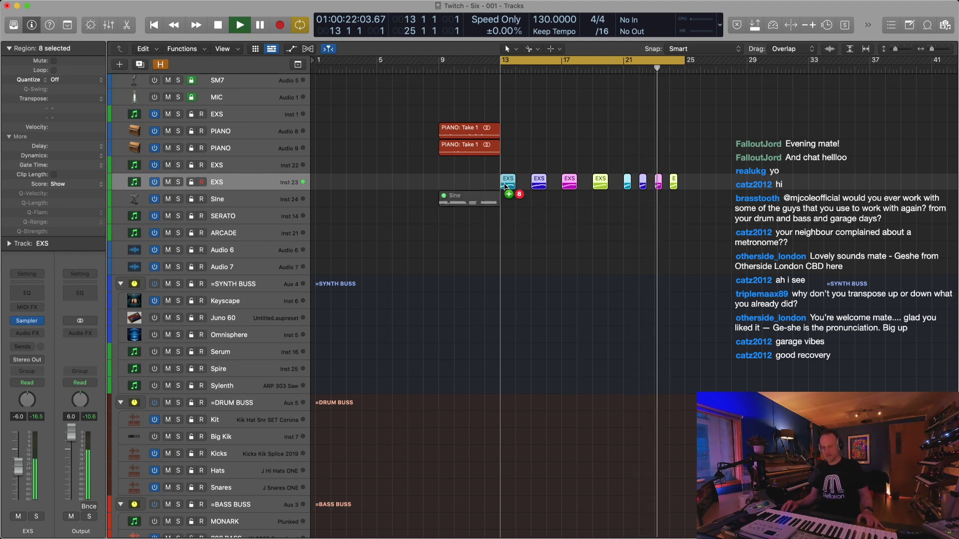
key("space")
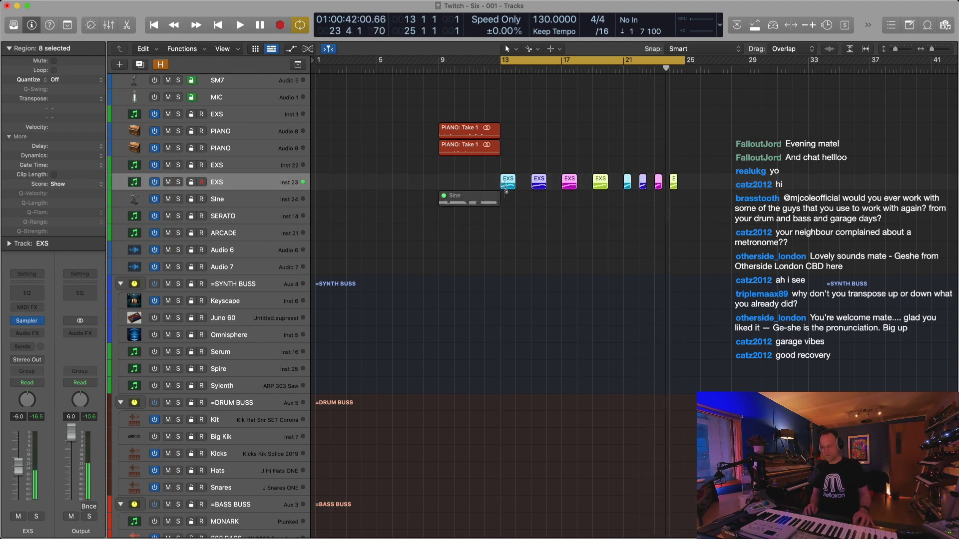
Mute the eight selected EXS regions and copy them to the SUB37 EDITOR track at the same bars
key("super+Up")
key("super+Up")
key("super+Up")
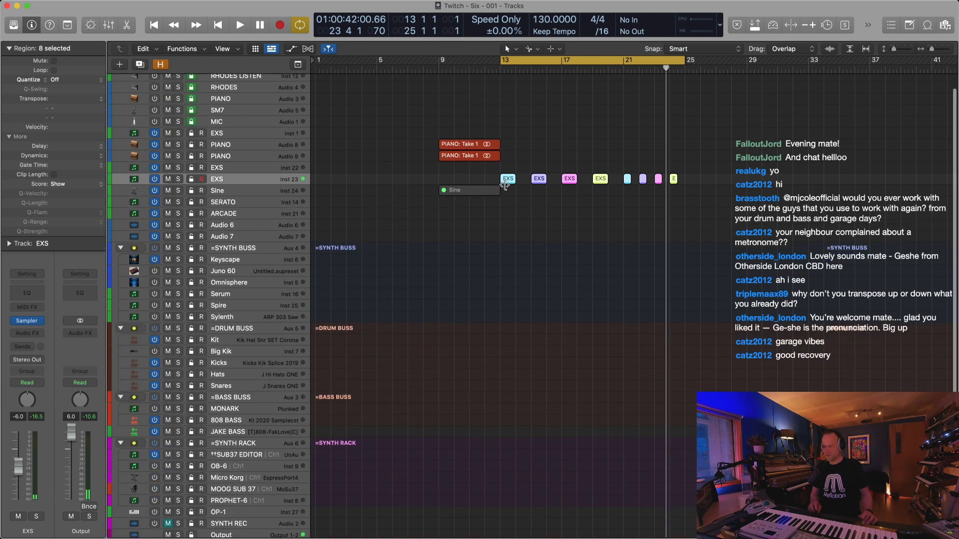
scroll(614, 403, "down", 1)
scroll(615, 406, "down", 3)
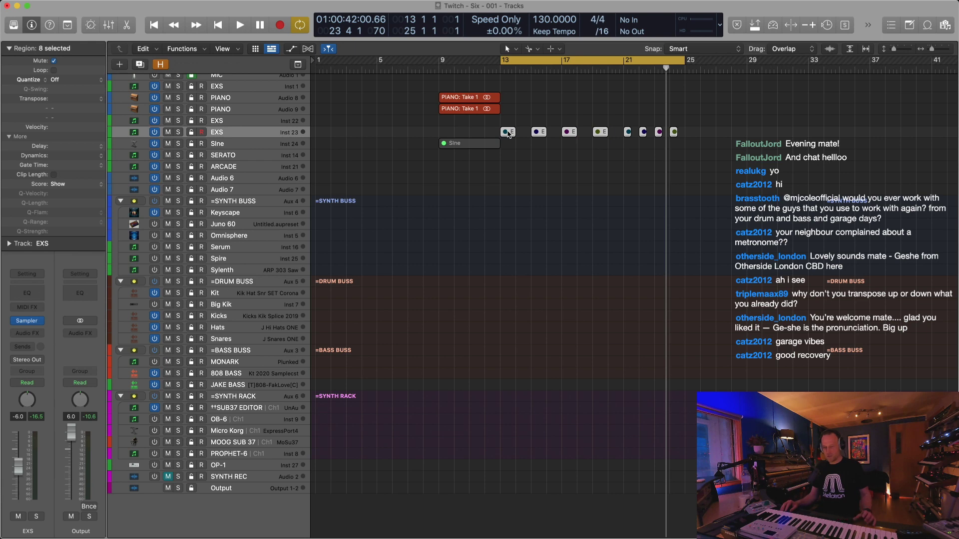
left_click_drag(498, 265, 516, 404)
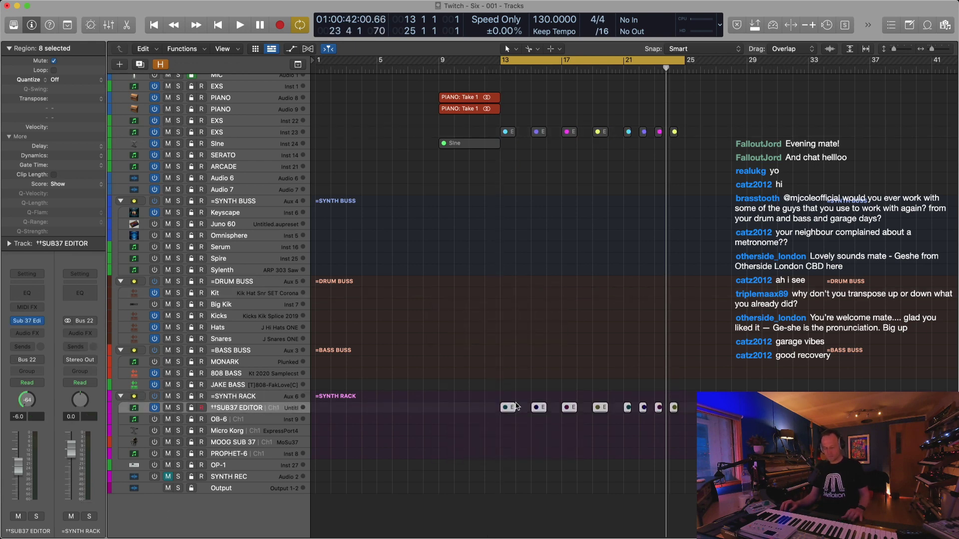
Unmute the eight copied regions, move them to the OB-6 track and play them back
key("r")
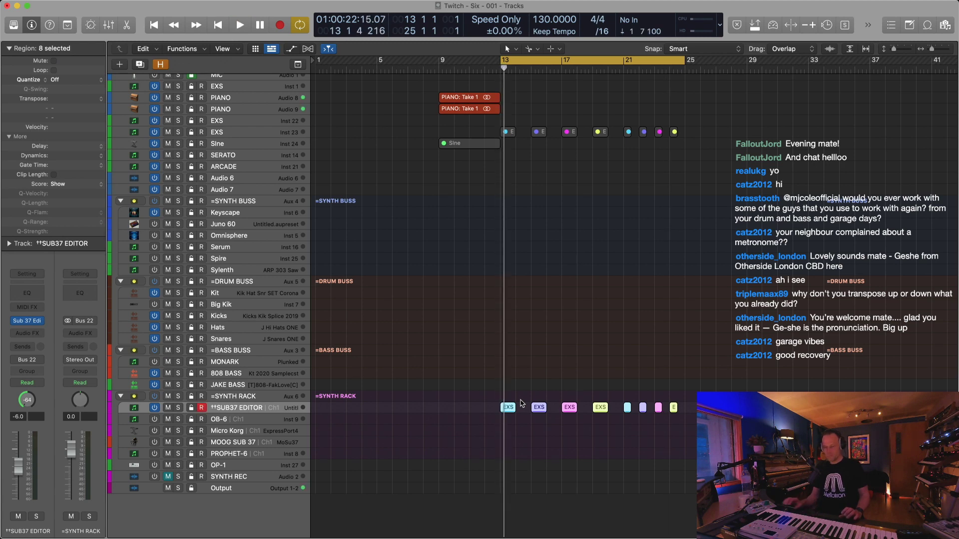
left_click_drag(506, 411, 506, 421)
key("space")
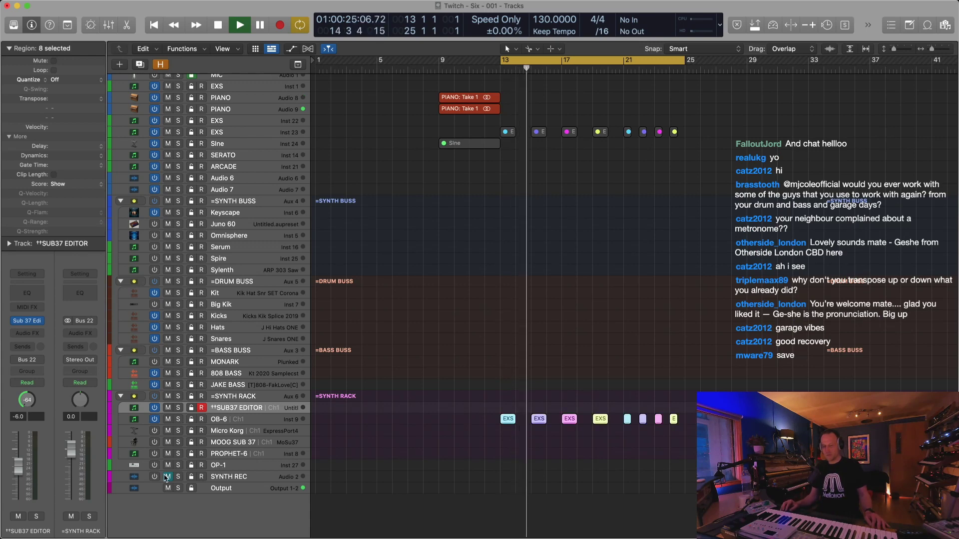
Unmute the SYNTH REC track and turn on its input monitoring during playback
left_click(229, 478)
left_click(41, 508)
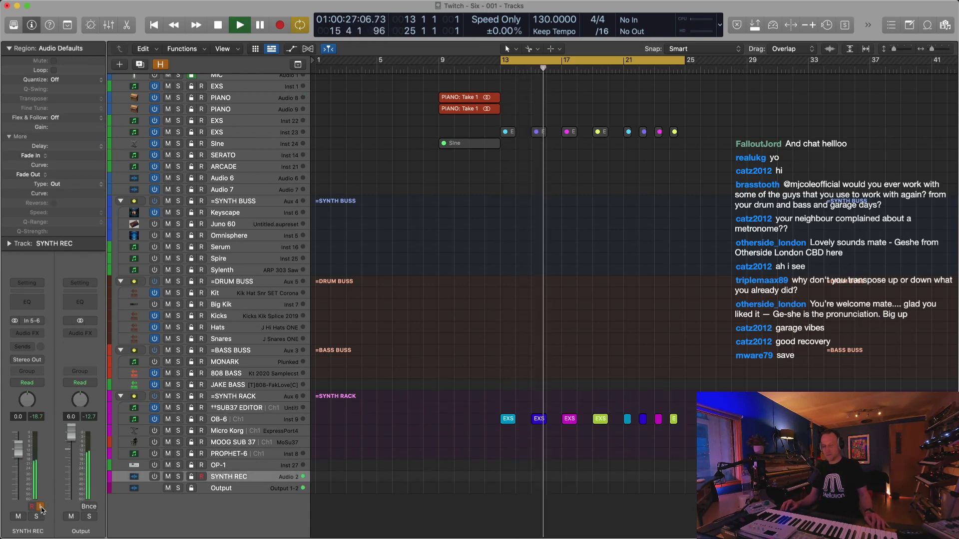
key("Return")
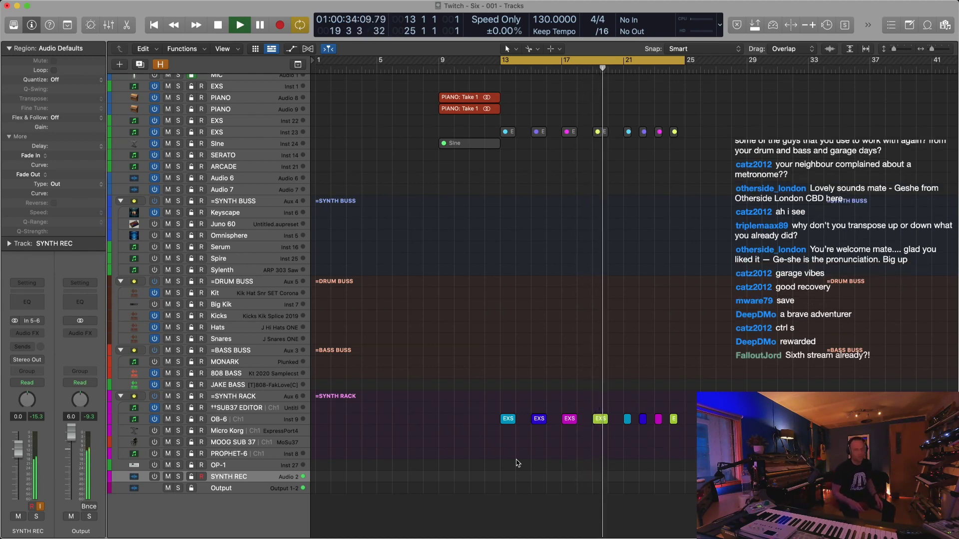
Stop playback, dismiss the MIDI interface notice and play the OB-6 regions again from bar 13
key("space")
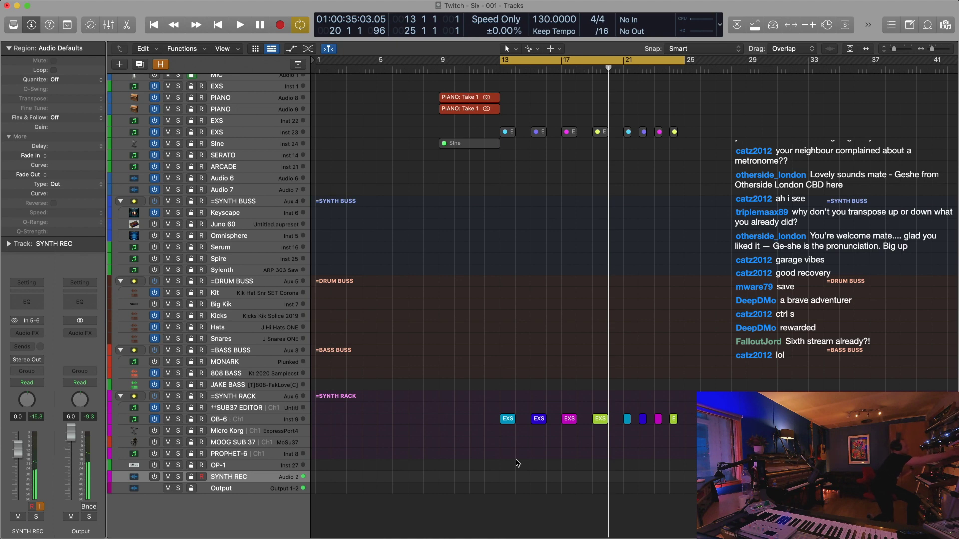
key("alt+super+n")
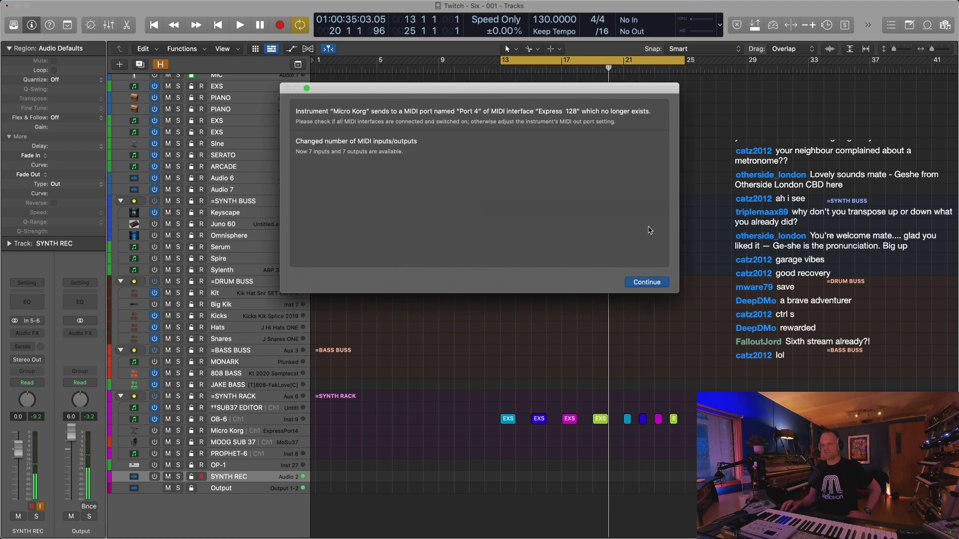
left_click(646, 283)
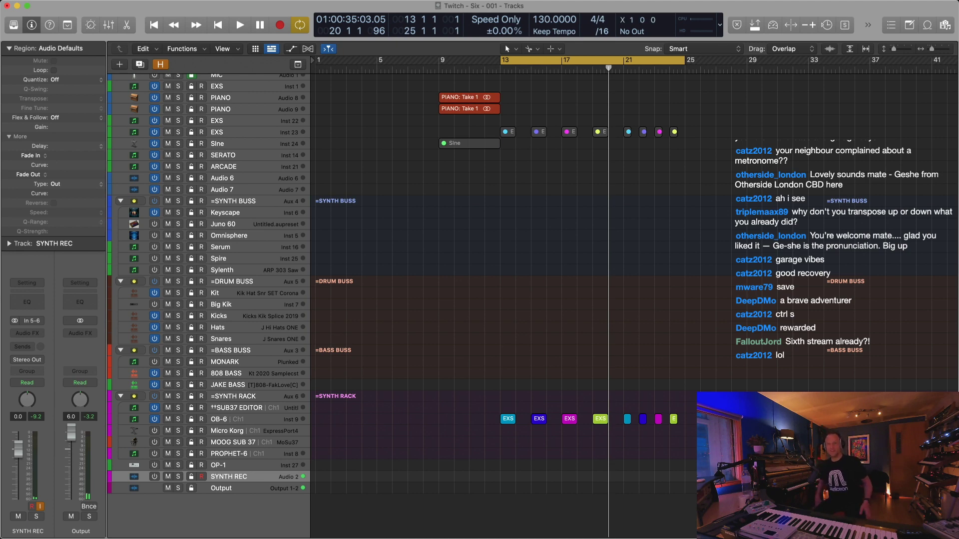
key("space")
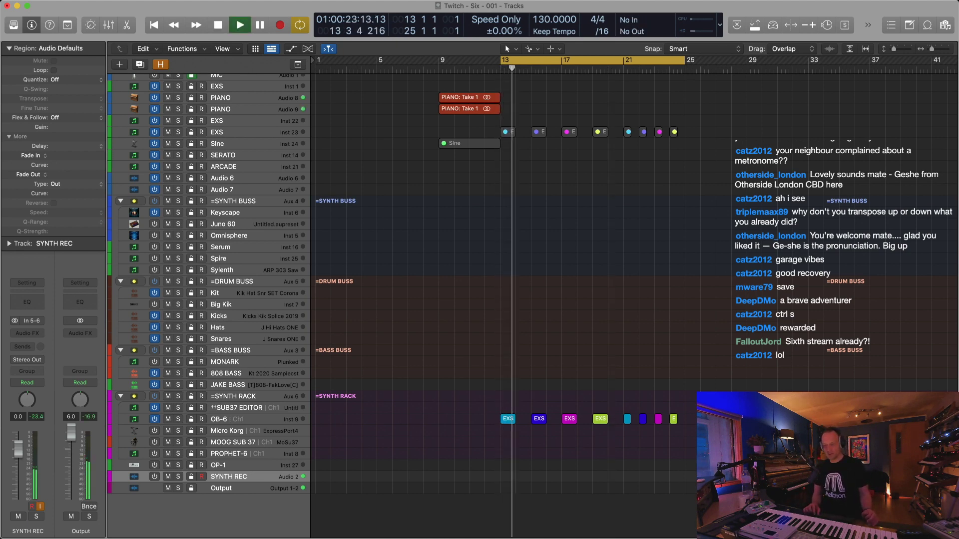
Load preset F 500 Welcome Back Tom from bank F 500-599 in the OB-6 editor during playback, then close the editor
key("Return")
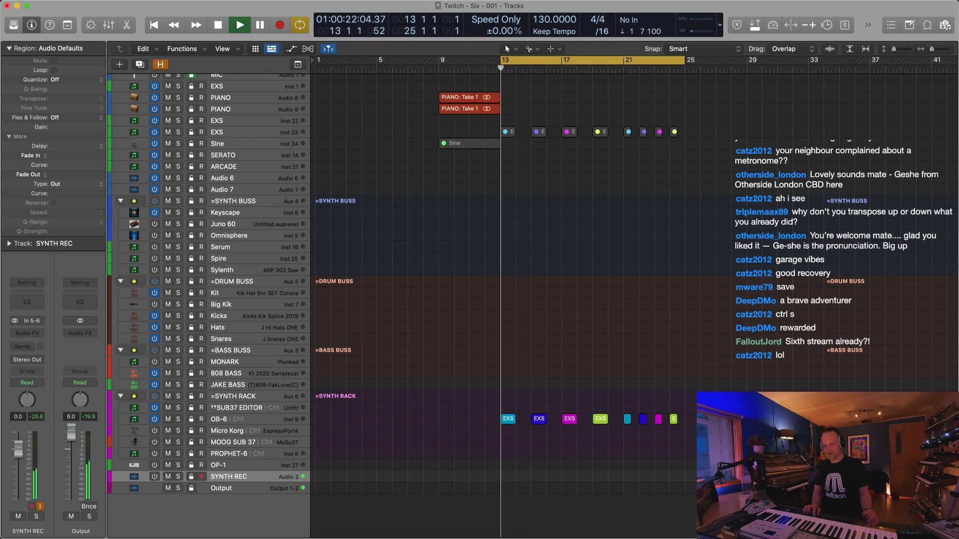
left_click(272, 421)
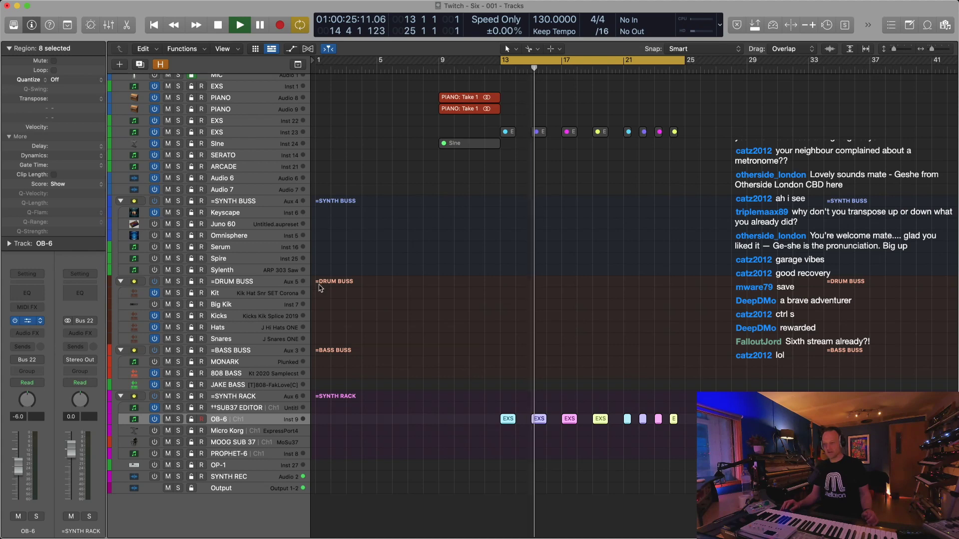
left_click(28, 321)
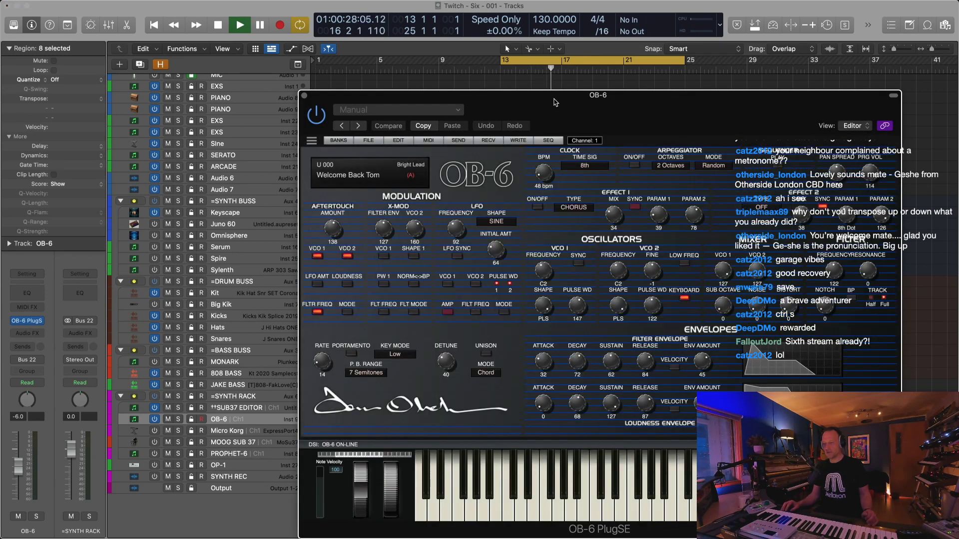
left_click_drag(555, 98, 498, 75)
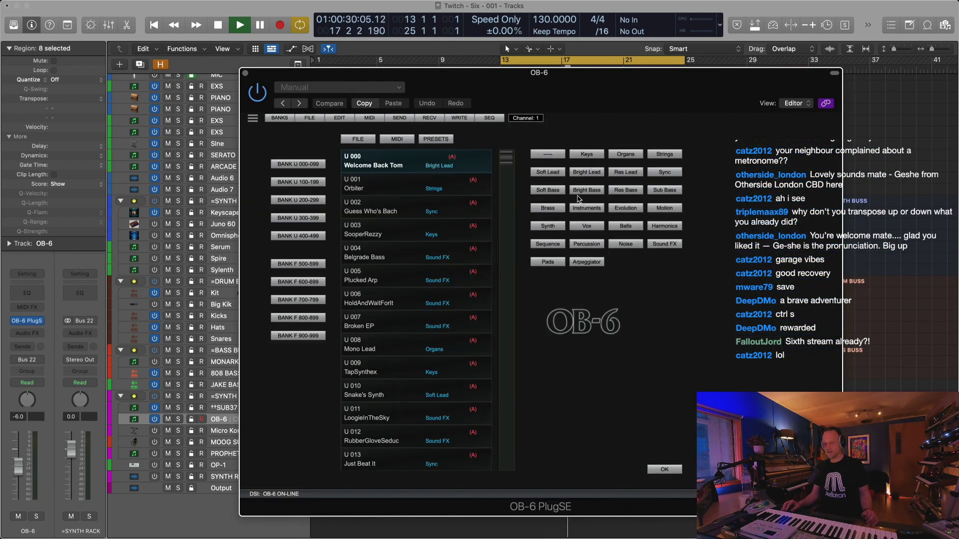
left_click(301, 265)
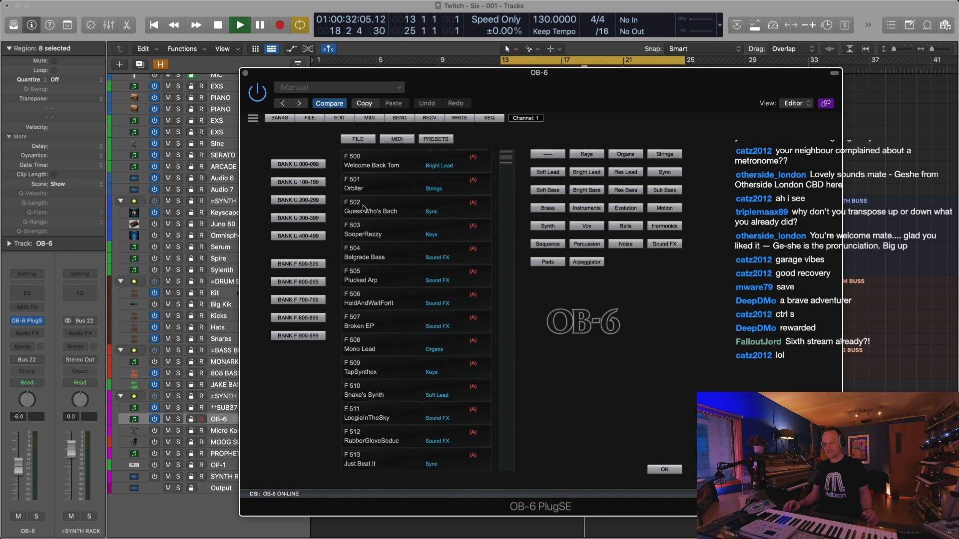
left_click(389, 161)
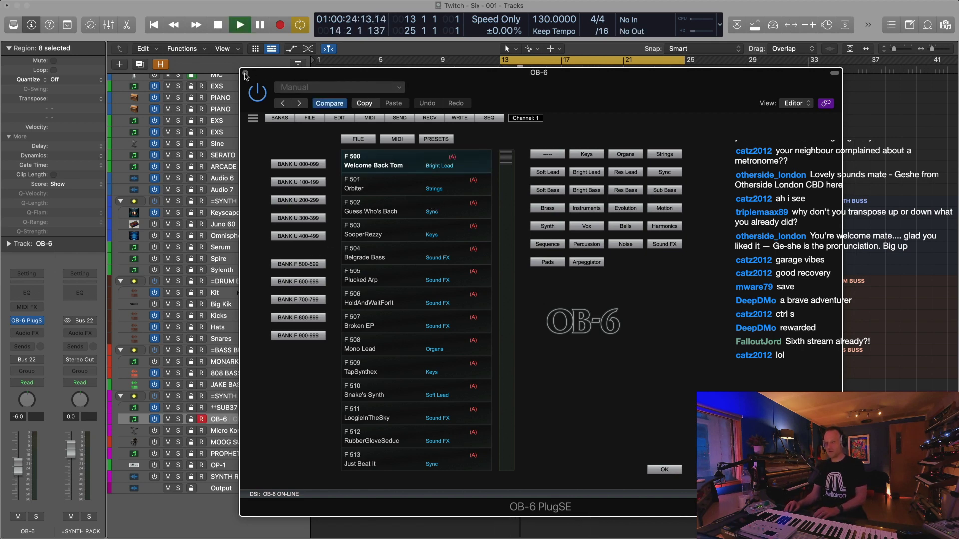
left_click_drag(268, 76, 320, 73)
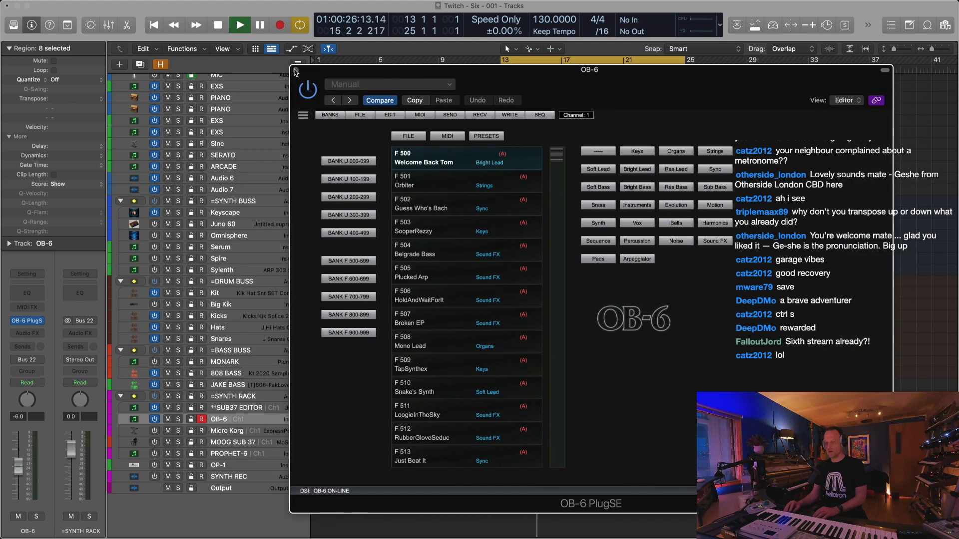
left_click(329, 117)
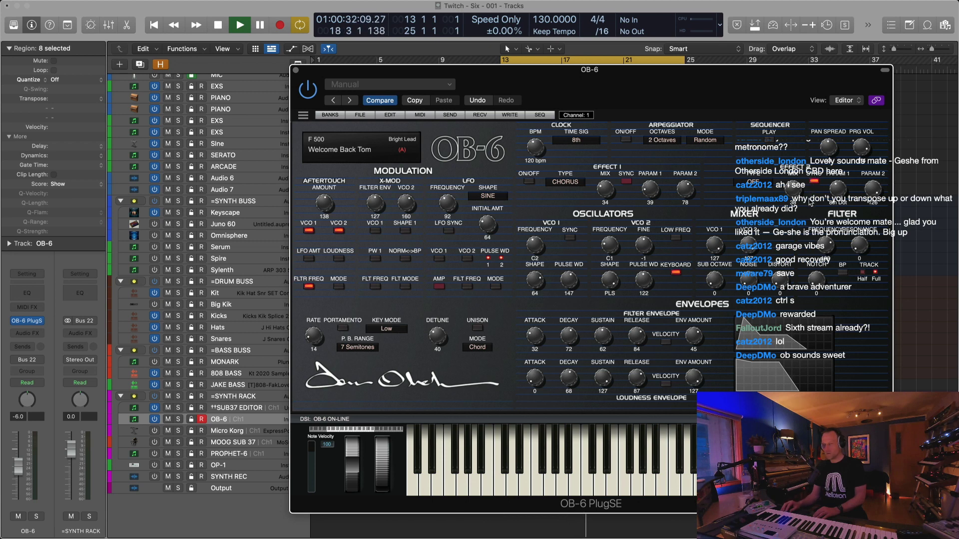
left_click(296, 71)
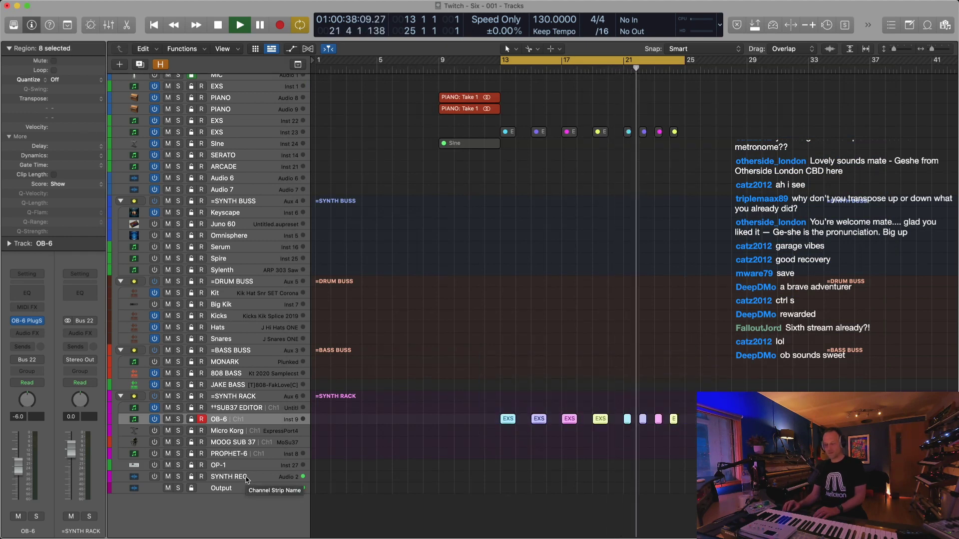
Space the last three OB-6 regions out to bars 23, 25 and 27 and extend the cycle range to bar 29
left_click_drag(701, 386, 689, 419)
left_click(702, 419)
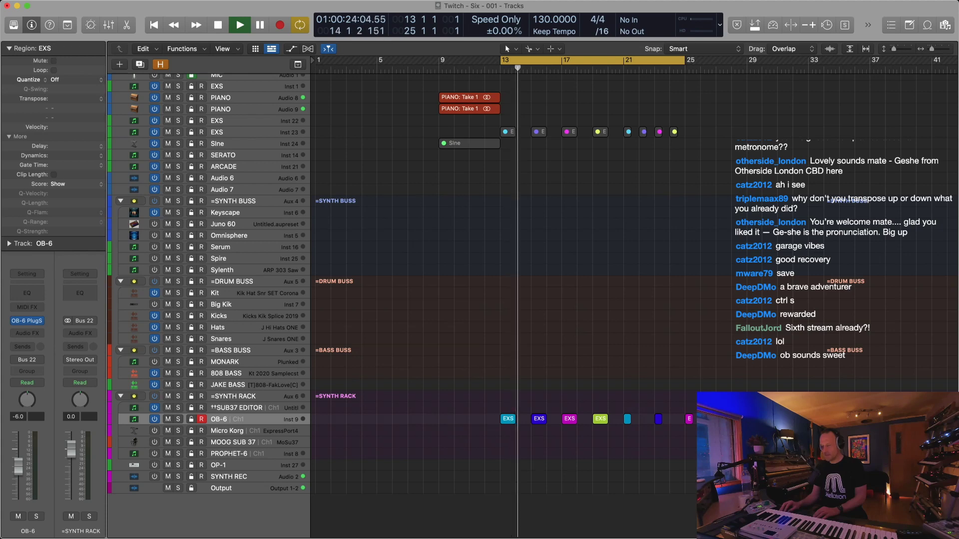
left_click_drag(684, 61, 747, 67)
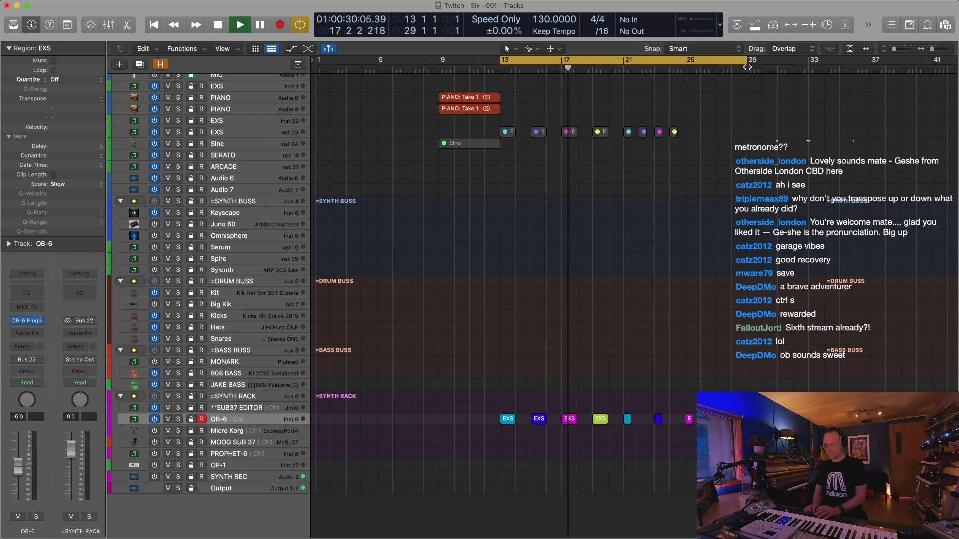
key("space")
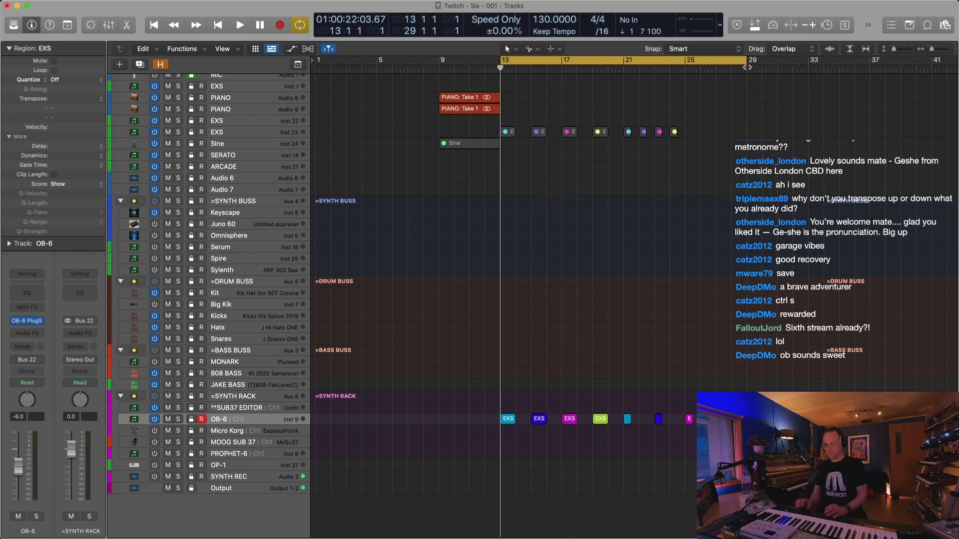
Record the OB-6 part as audio on the SYNTH REC track from bar 13 to about bar 29, with cycling turned off before stopping
left_click(251, 478)
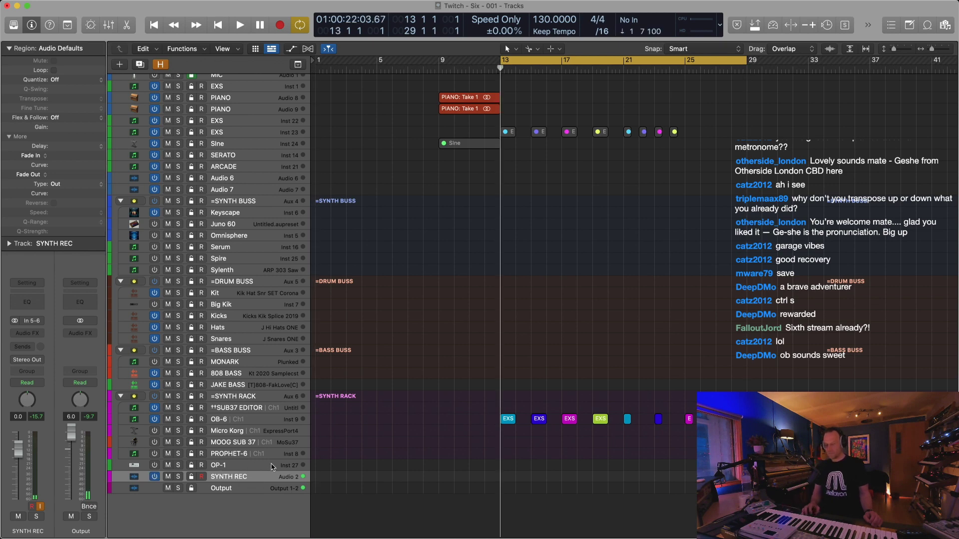
key("r")
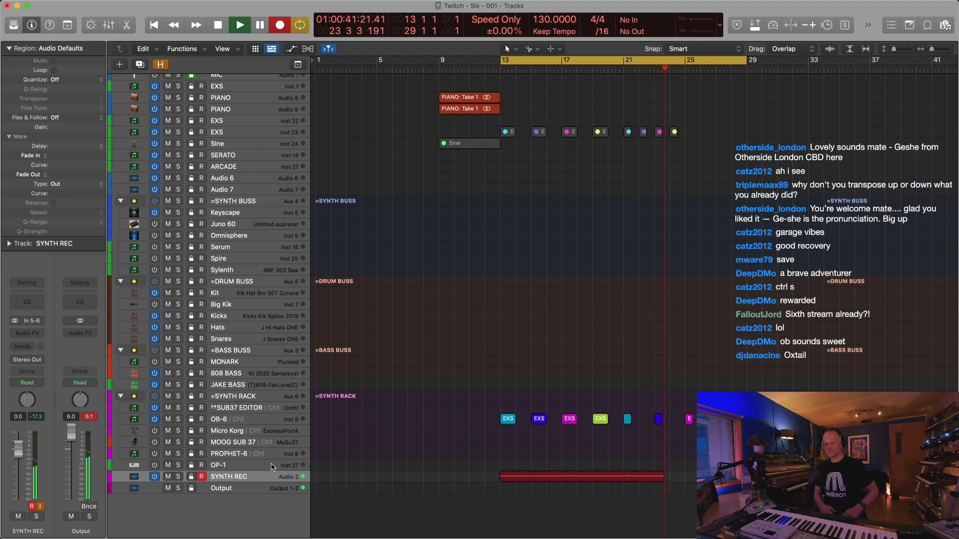
key("ctrl+z")
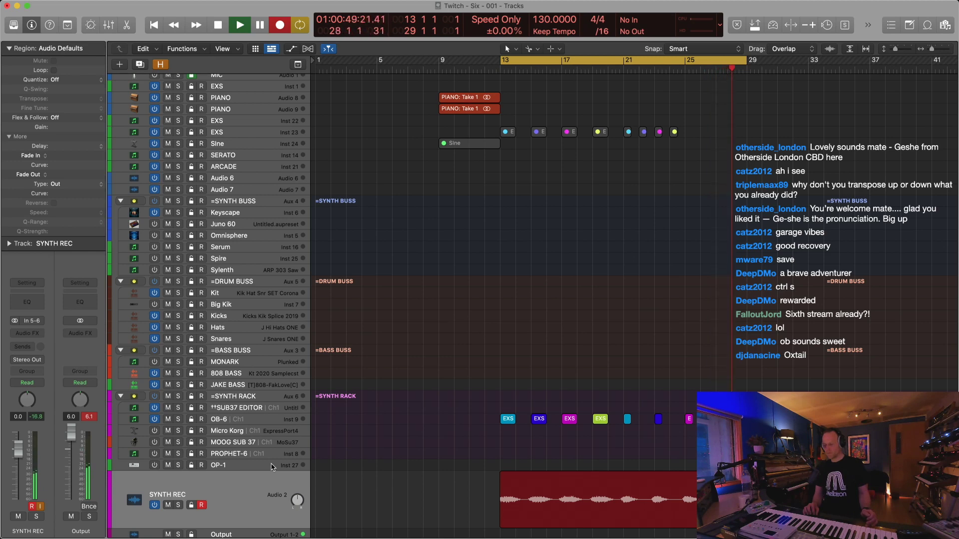
key("c")
key("space")
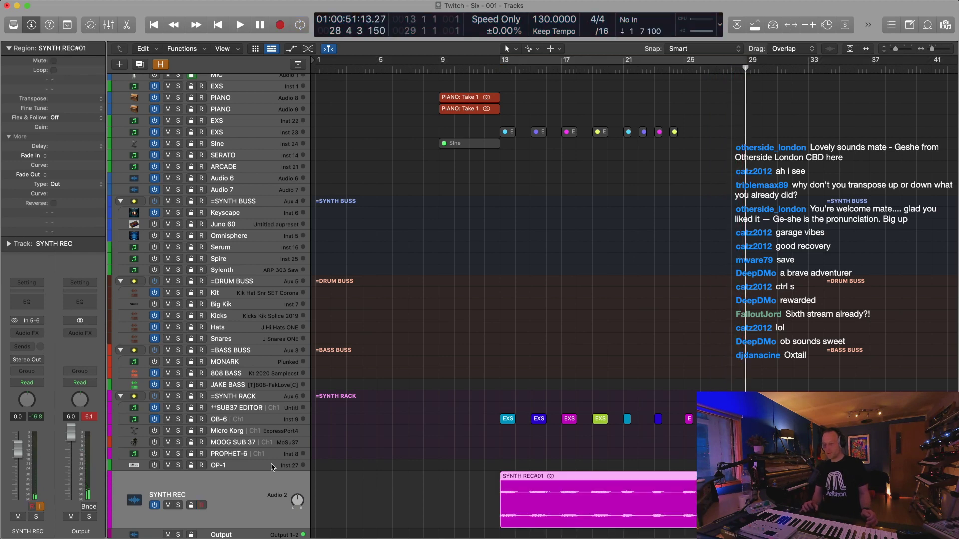
Add eight audio tracks below SYNTH REC and move the recorded take onto the first of them, muted
key("super+Up")
key("super+Up")
key("super+Up")
key("super+Up")
key("alt+super+a")
key("alt+super+a")
key("alt+super+a")
key("alt+super+a")
key("alt+super+a")
key("alt+super+a")
key("alt+super+a")
key("alt+super+a")
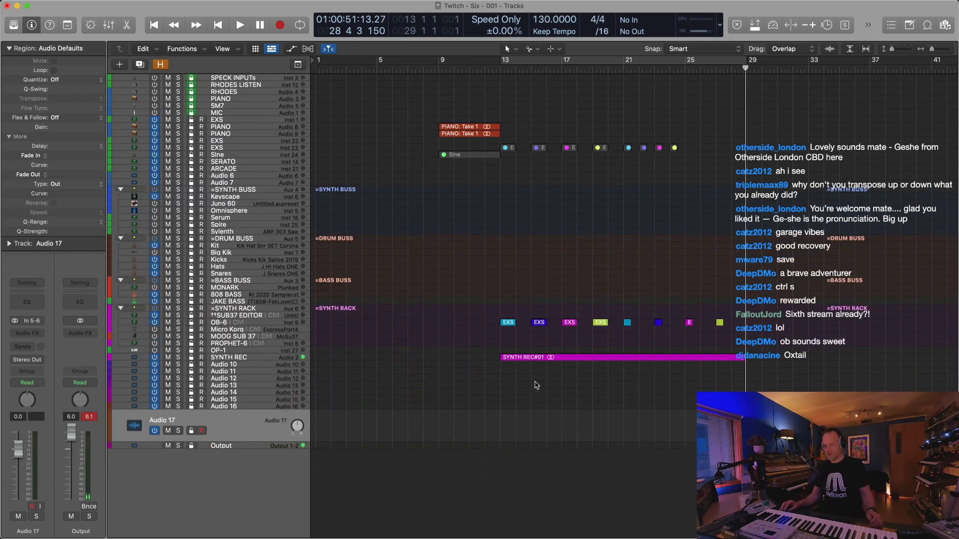
left_click_drag(555, 358, 538, 401)
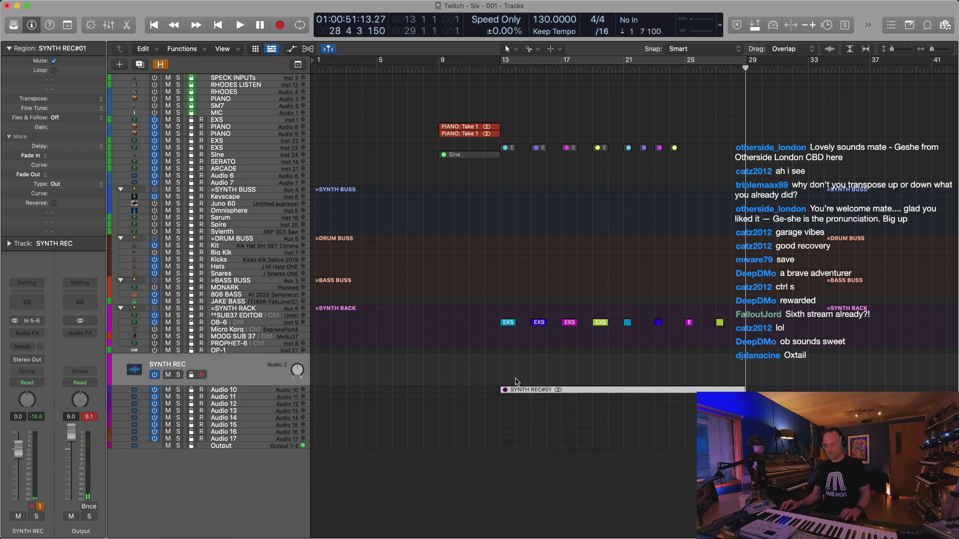
Fit the cycle range to the eight OB-6 regions and play them from bar 13
left_click_drag(498, 278, 815, 332)
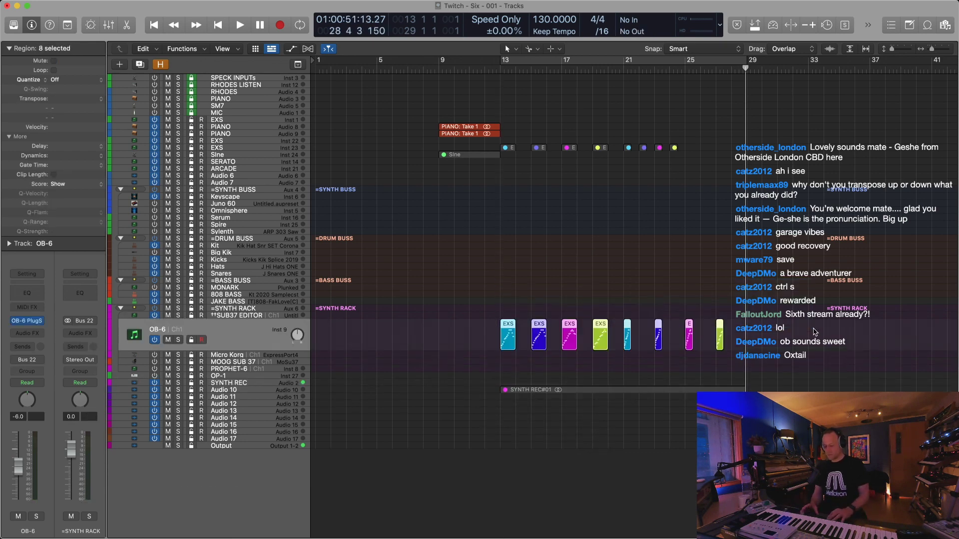
key("super+u")
key("space")
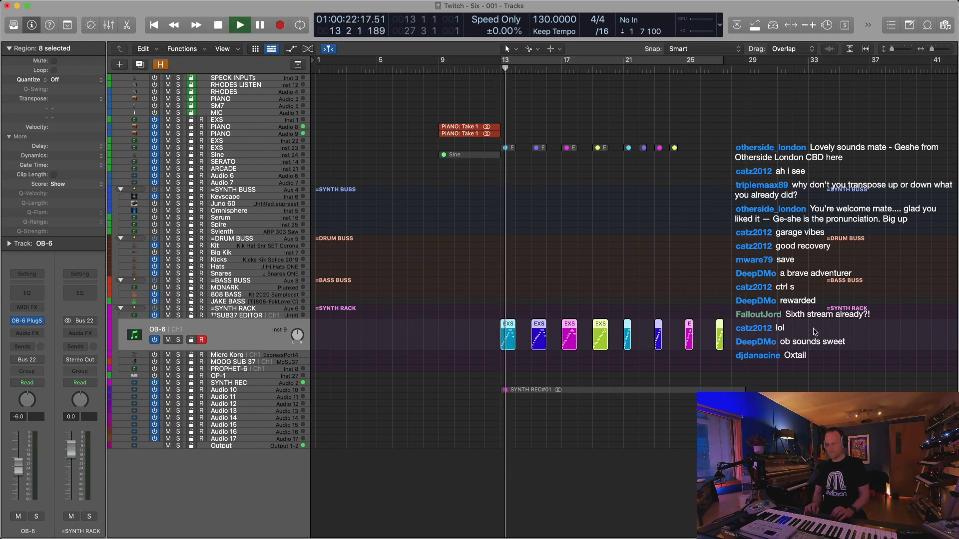
key("space")
Audition DirtyWowLead in the OB-6 editor's bank U 100-199, load U 101 Tri Seq and close the editor
mouse_move(40, 327)
left_click(40, 322)
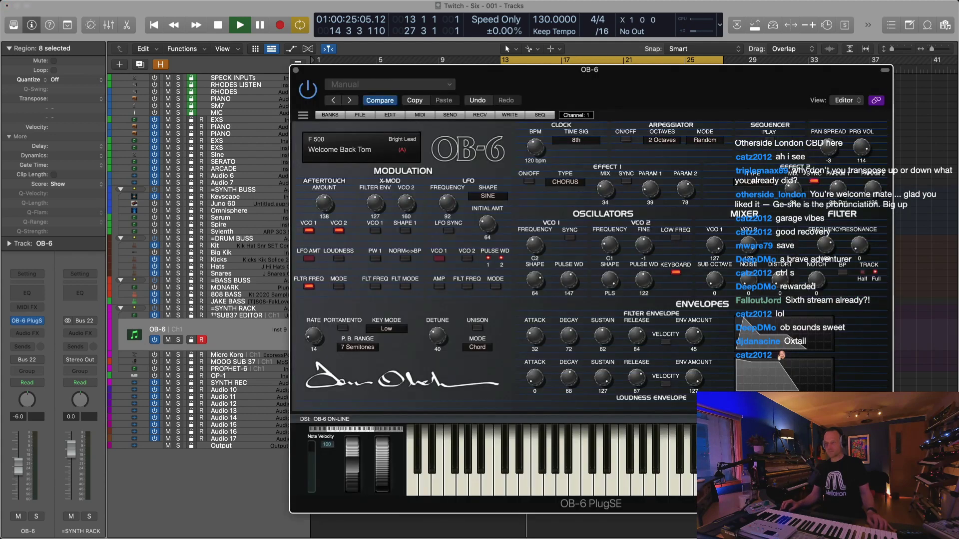
left_click_drag(534, 69, 431, 57)
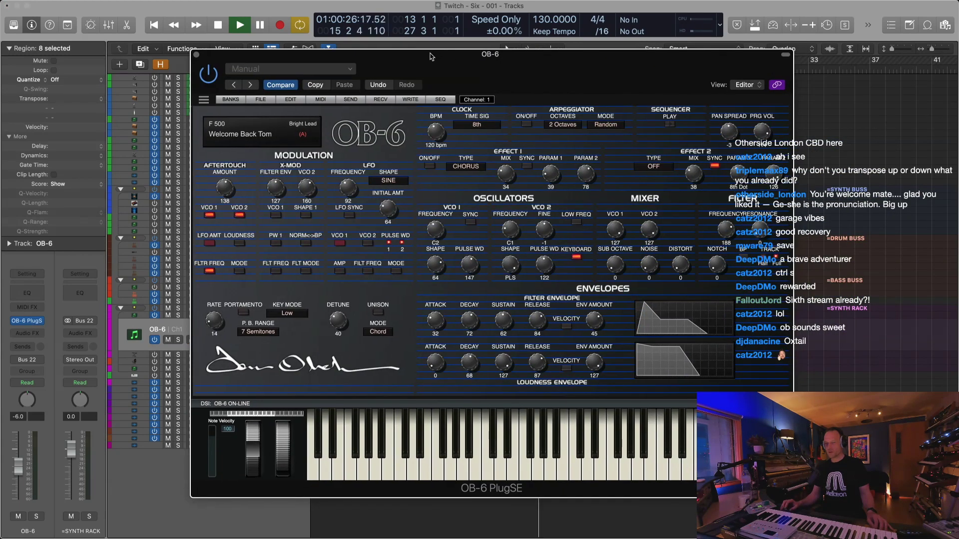
left_click(231, 100)
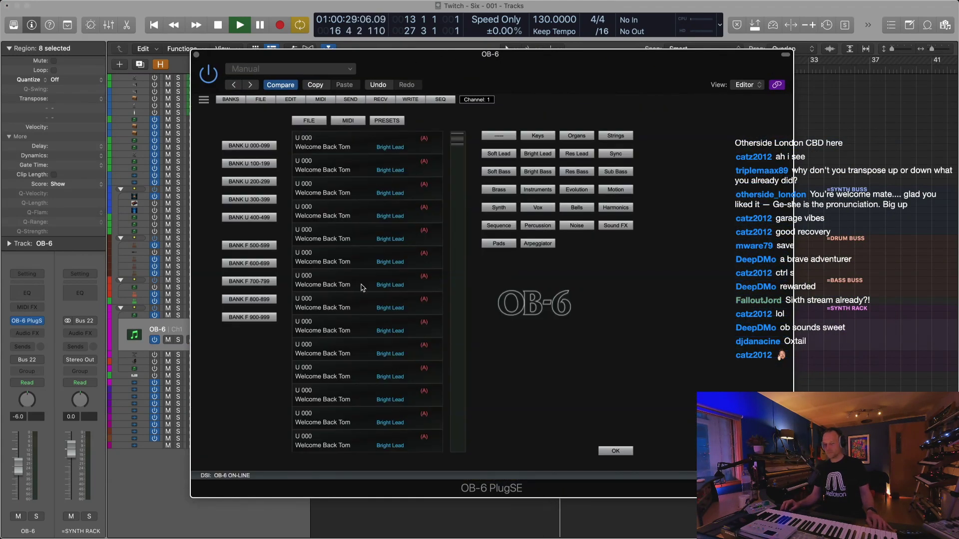
left_click(242, 165)
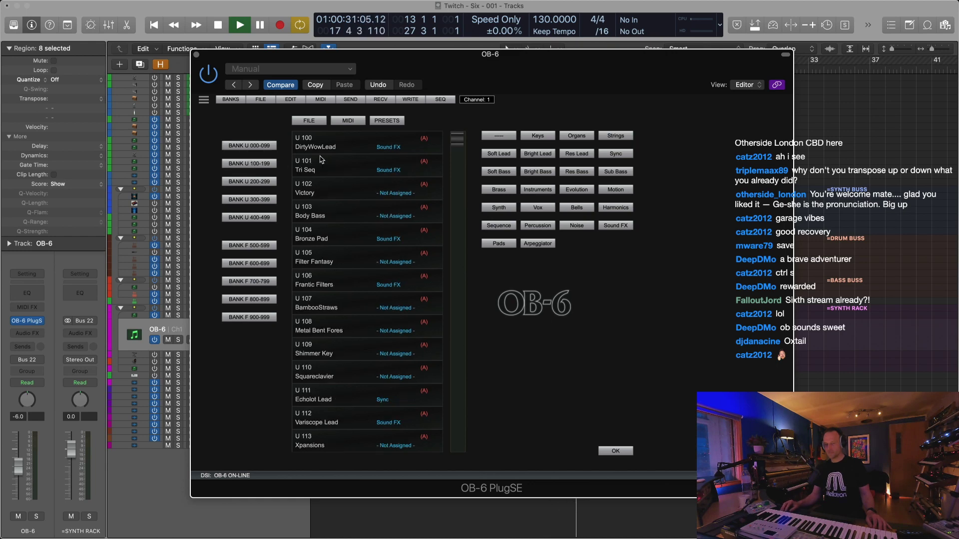
left_click(327, 146)
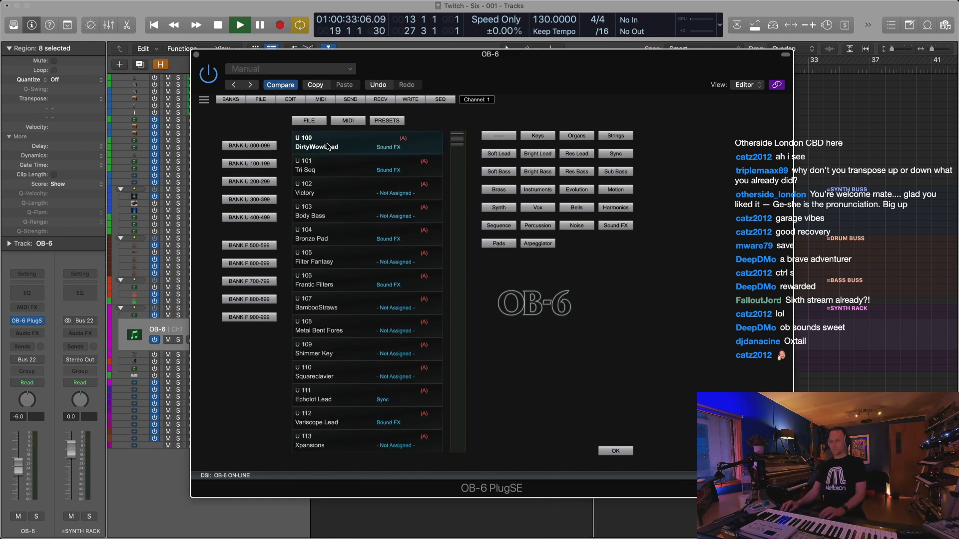
left_click(330, 170)
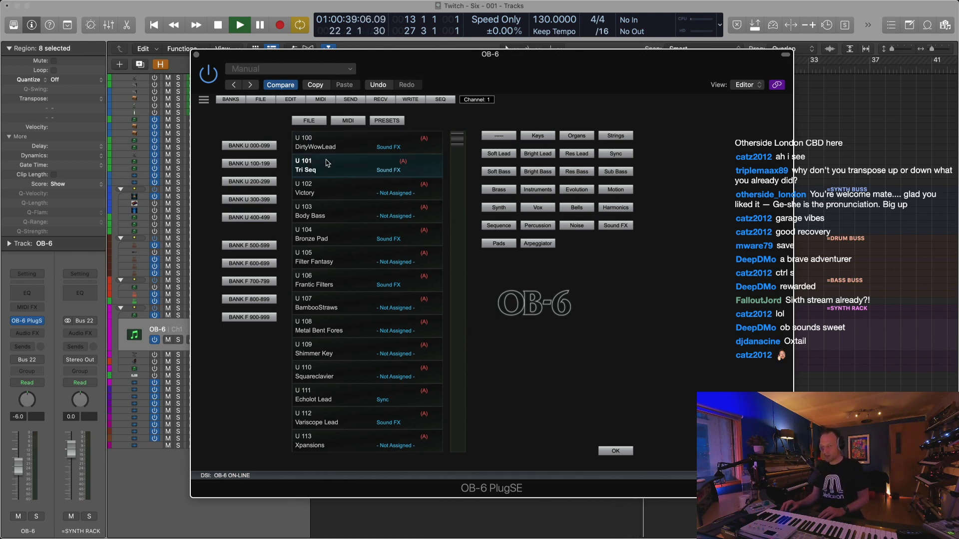
left_click(197, 54)
Limit the cycle range to the first OB-6 region at bar 13 and loop it in playback
left_click(506, 332)
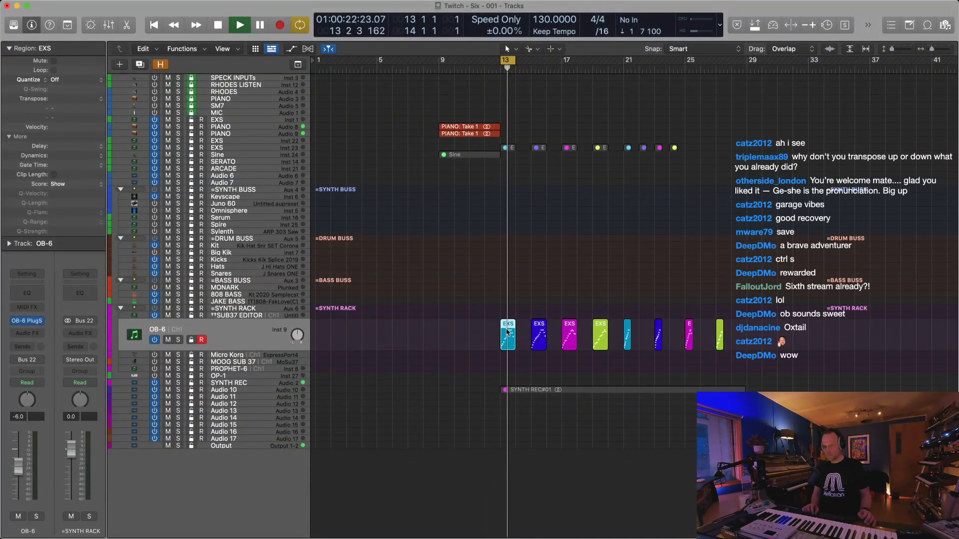
key("super+Right")
key("super+Right")
key("super+Right")
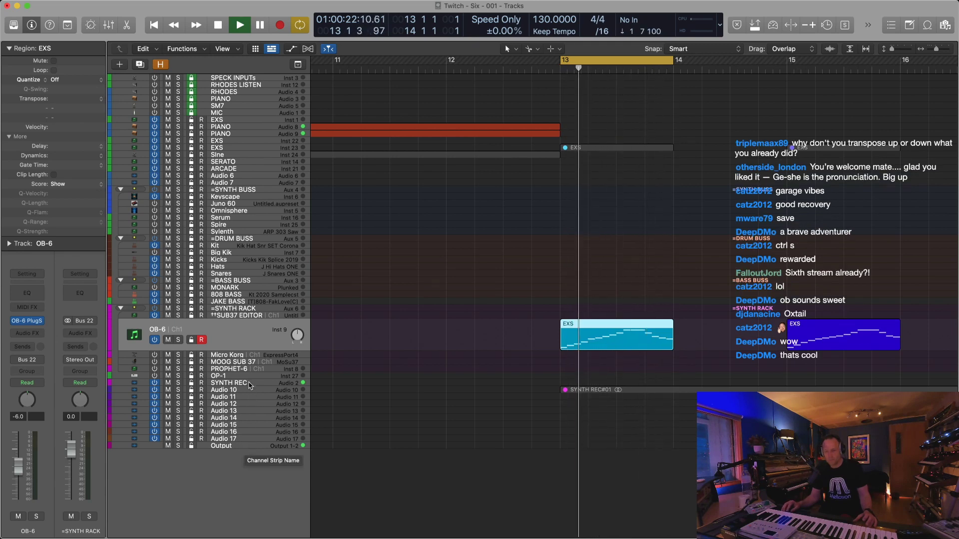
Raise the SYNTH REC track's volume to 1.0 dB and reselect the OB-6 track
left_click(230, 383)
left_click_drag(20, 452, 20, 447)
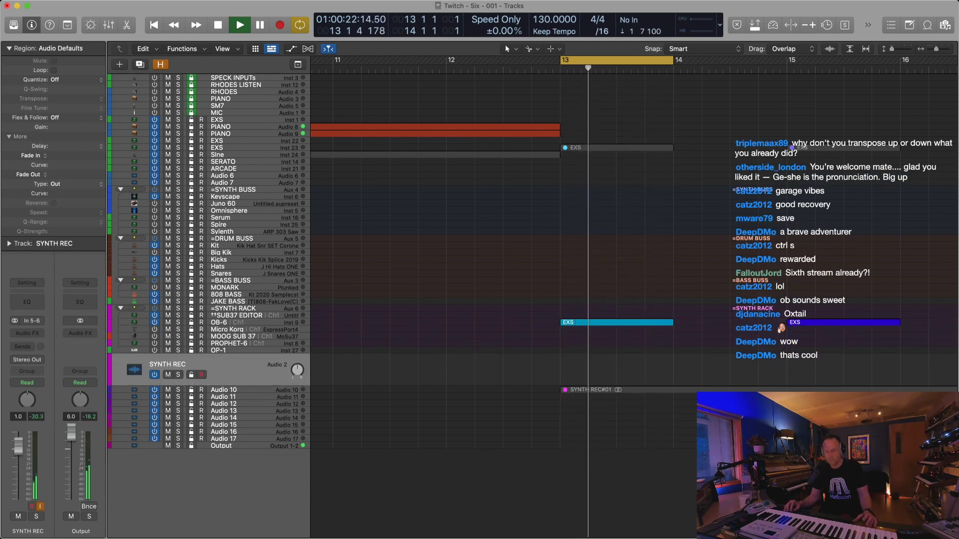
left_click(235, 323)
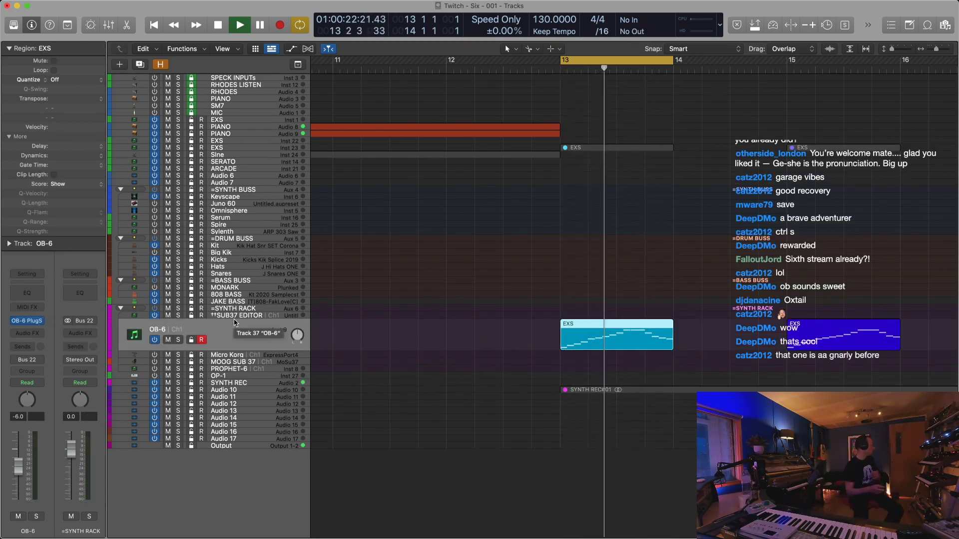
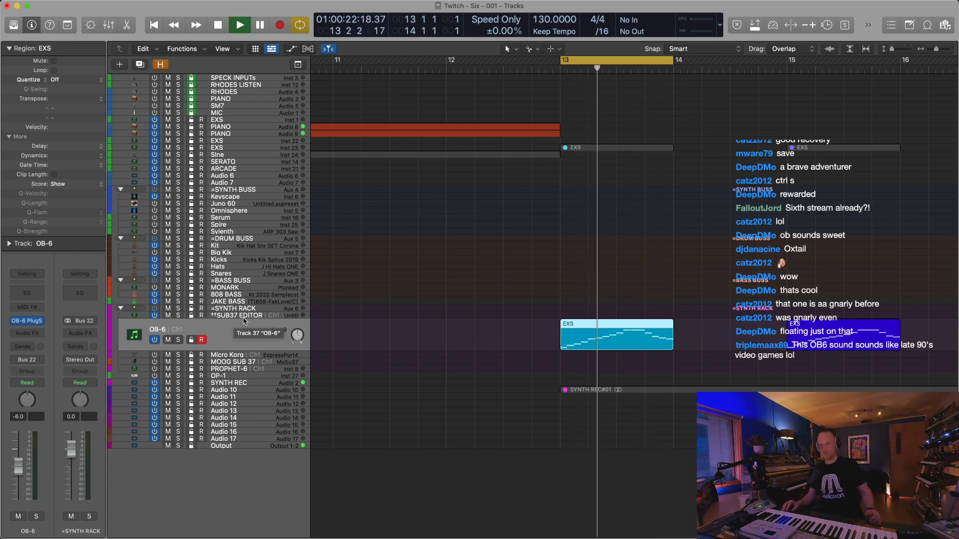
Check the Tri Seq patch settings in the OB-6 editor while the first run loops, and close the editor
key("super+Left")
key("super+Left")
key("super+Left")
key("super+Left")
key("super+Left")
key("super+Left")
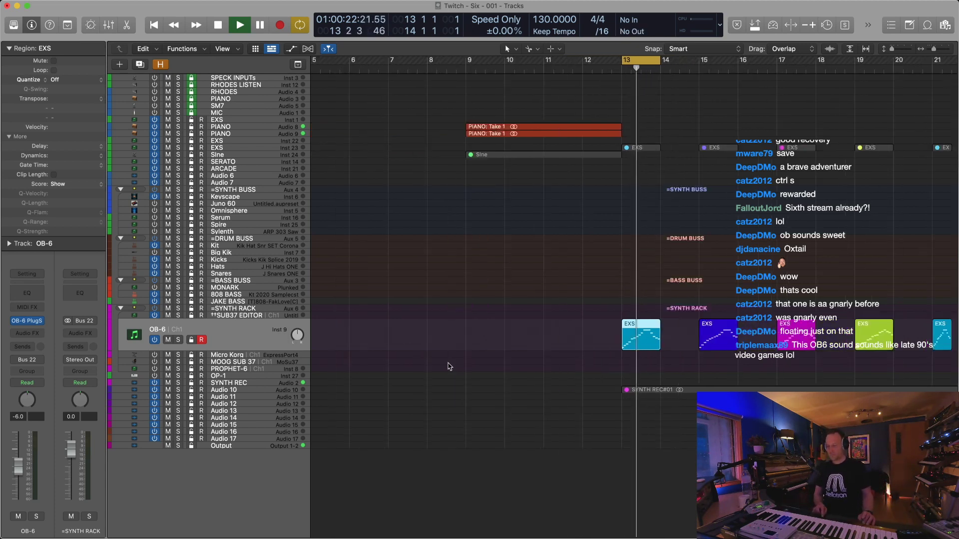
left_click(28, 321)
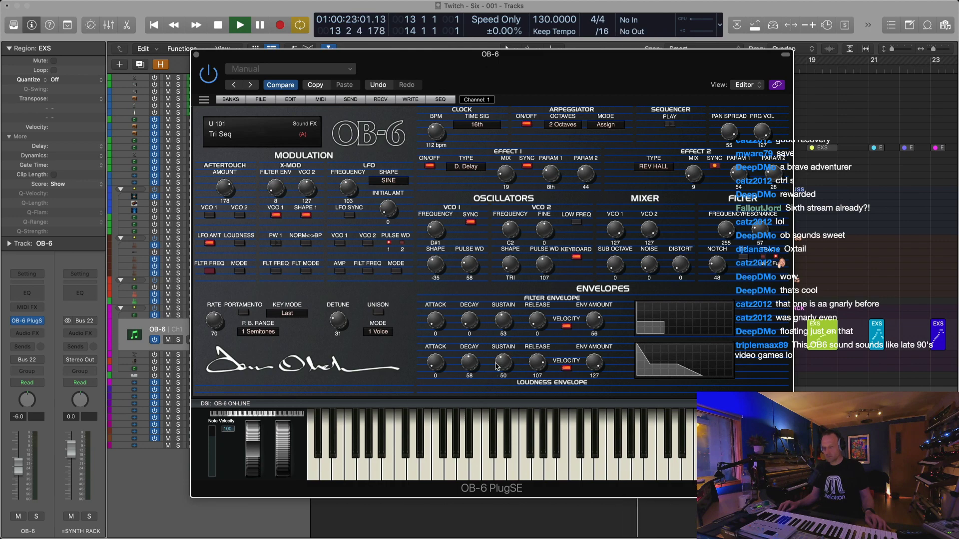
left_click(197, 55)
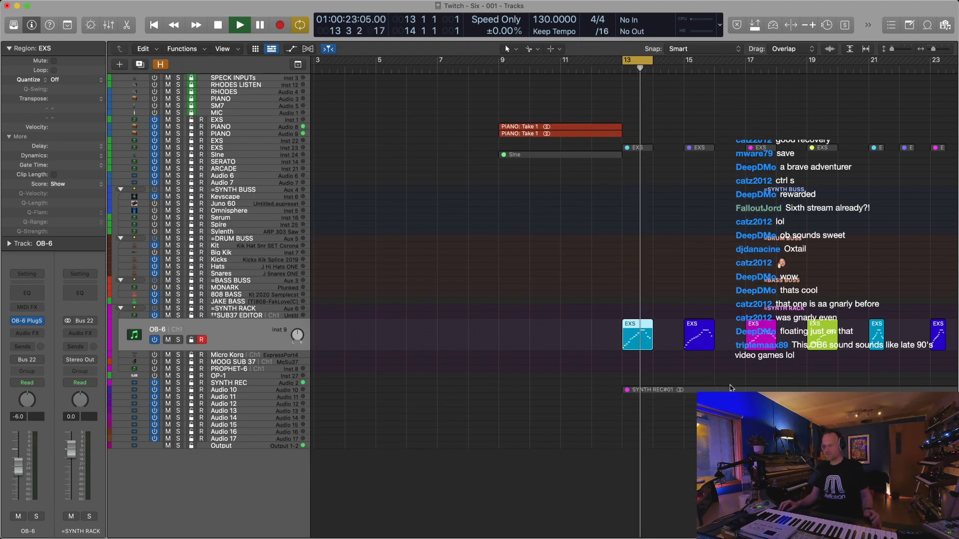
Set the cycle range over all eight OB-6 regions from bar 13 and extend its end to bar 29
key("super+Left")
key("super+Left")
left_click_drag(630, 303, 451, 356)
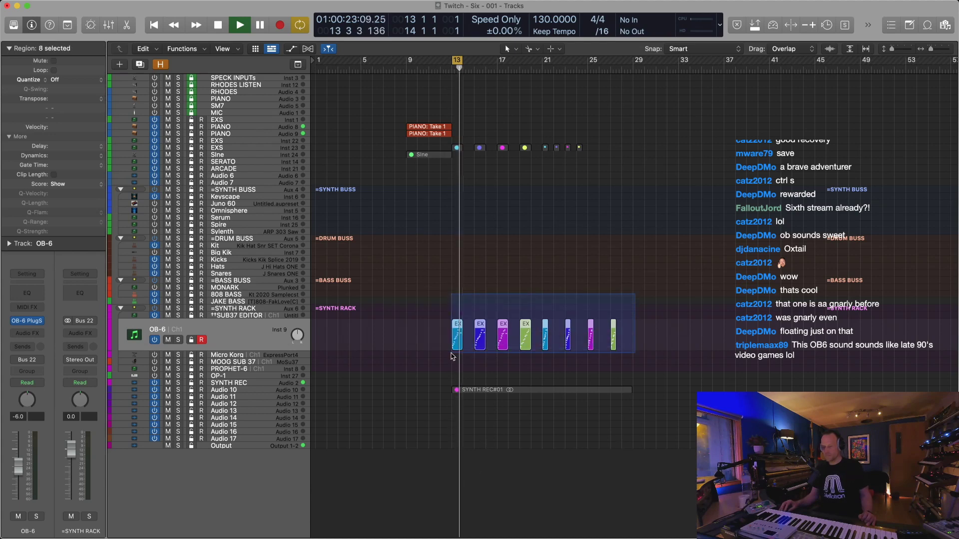
key("u")
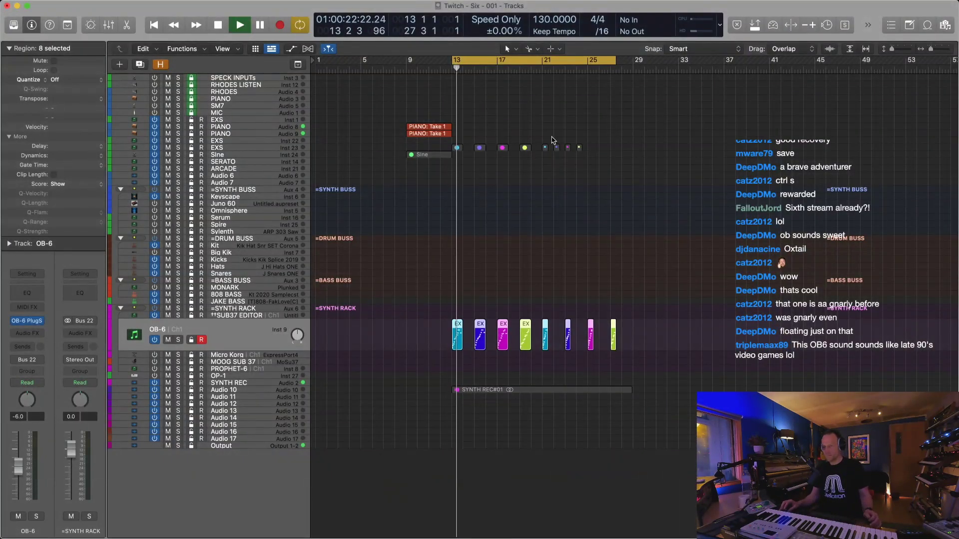
left_click_drag(615, 63, 631, 62)
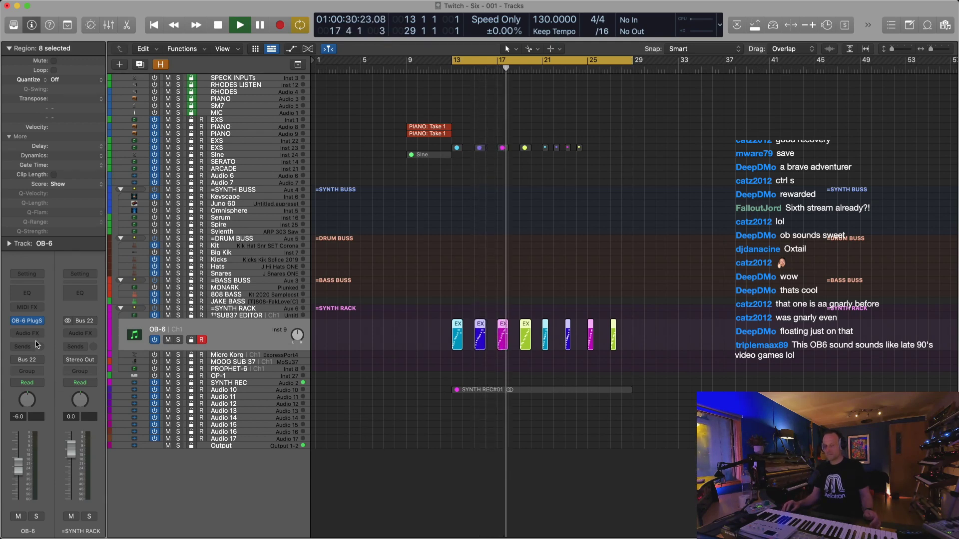
Check the Tri Seq patch in the OB-6 editor while the full cycle range plays, and close the editor
left_click(27, 321)
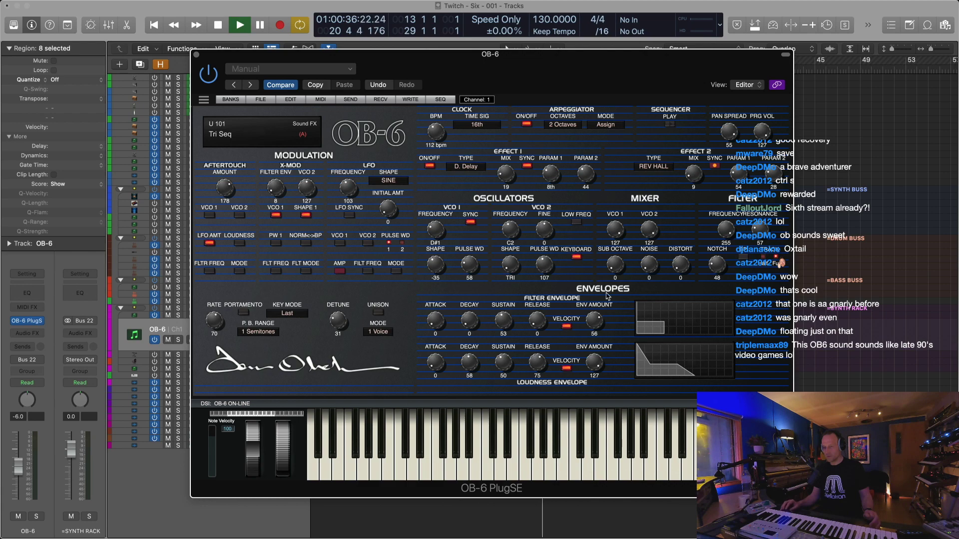
left_click(769, 11)
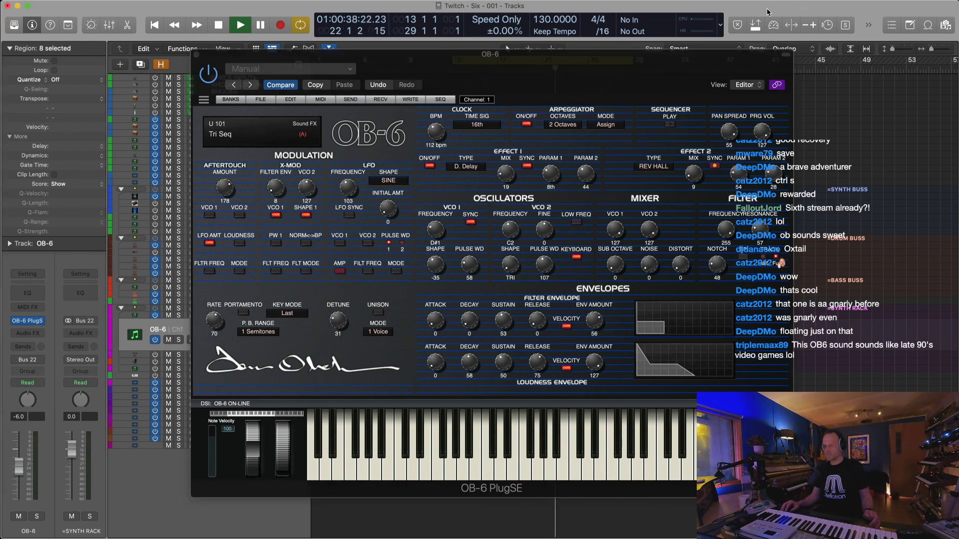
left_click(196, 55)
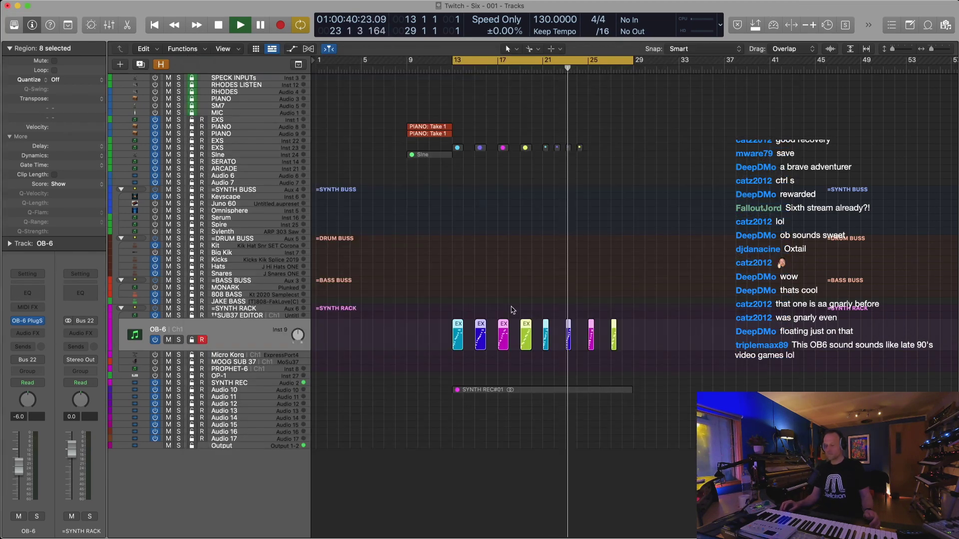
Stop playback and record the OB-6 runs with the Tri Seq preset as audio on the SYNTH REC track from bar 13
key("space")
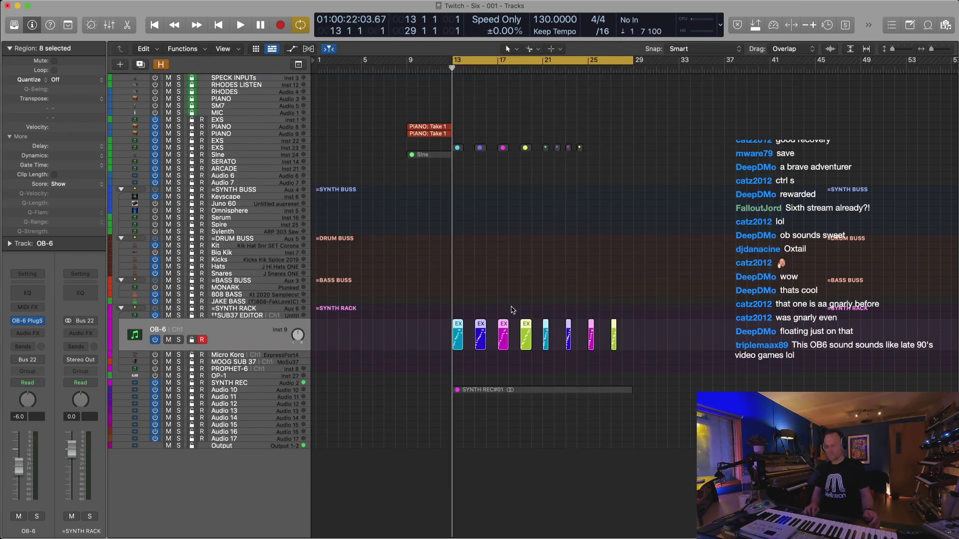
left_click(250, 383)
key("r")
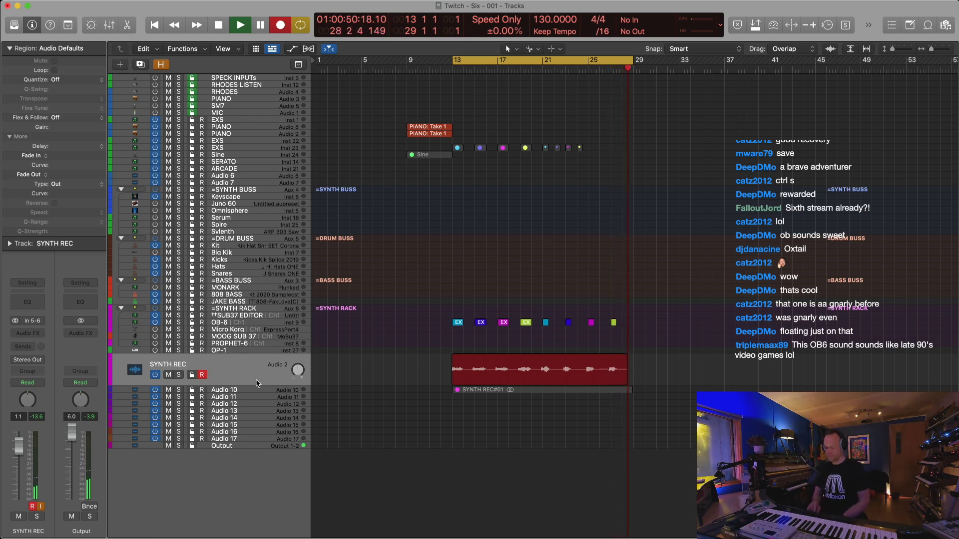
key("space")
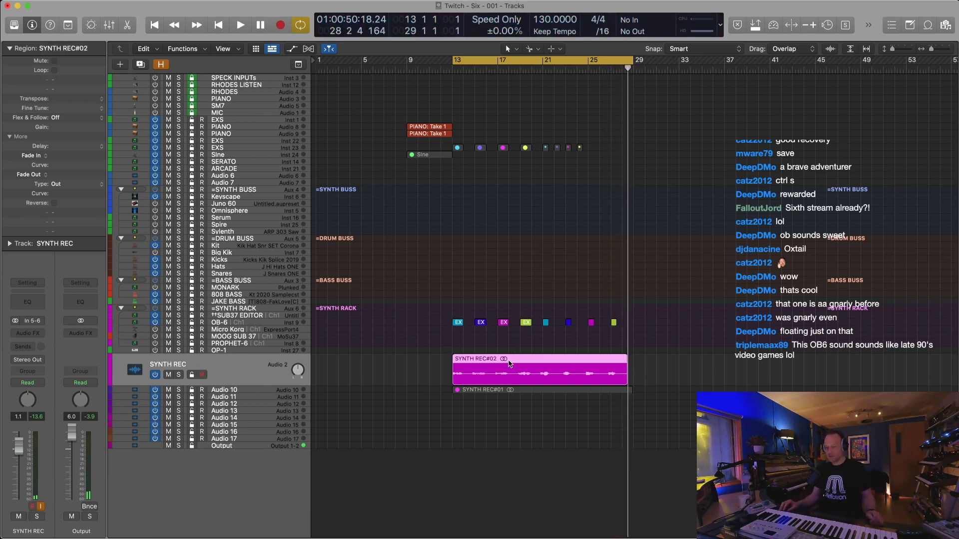
Move the SYNTH REC#02 region down to the Audio 11 track and mute it
left_click_drag(508, 363, 507, 404)
left_click(492, 414)
left_click(494, 396)
key("ctrl+m")
Play the eight OB-6 regions and audition presets U 105 to U 109 in the OB-6 editor's bank list
left_click_drag(430, 306, 706, 331)
key("space")
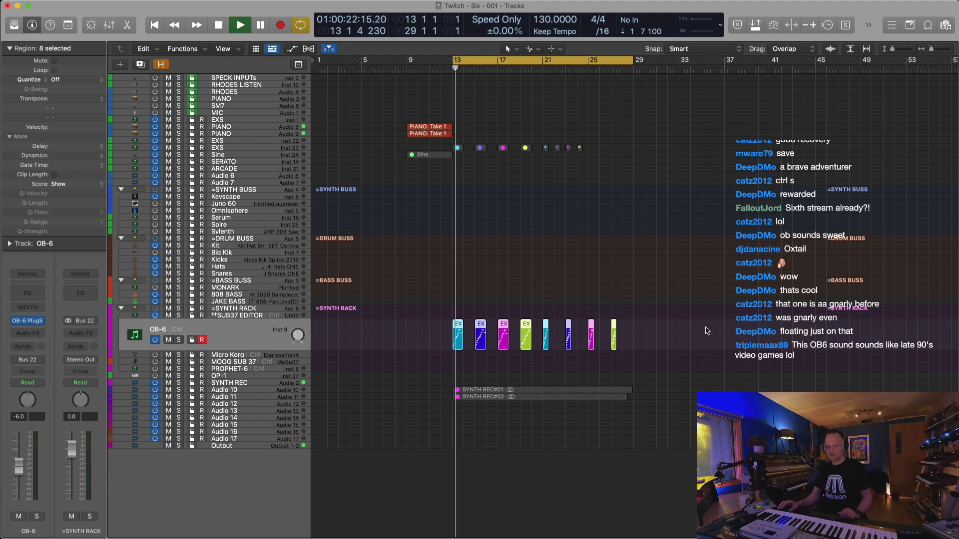
key("ctrl+Up")
left_click(423, 339)
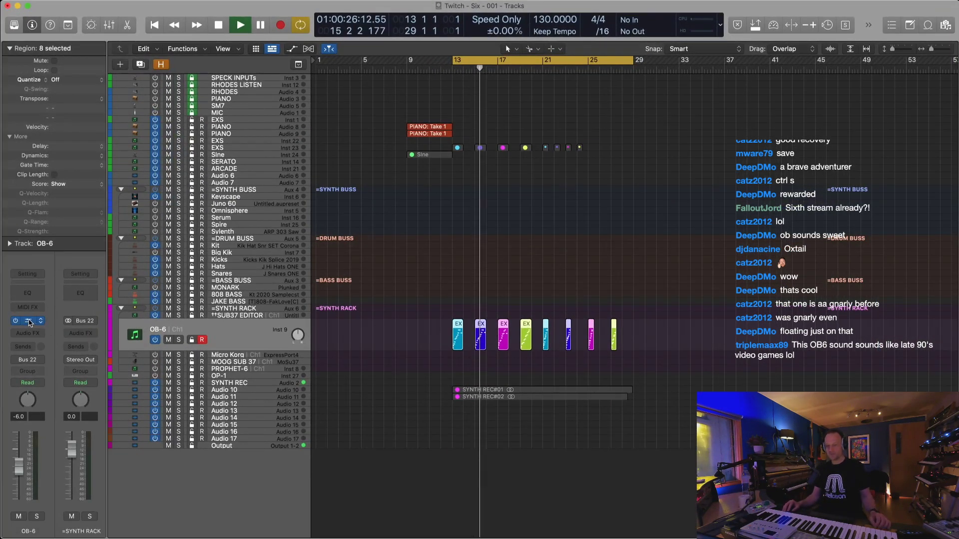
left_click(35, 322)
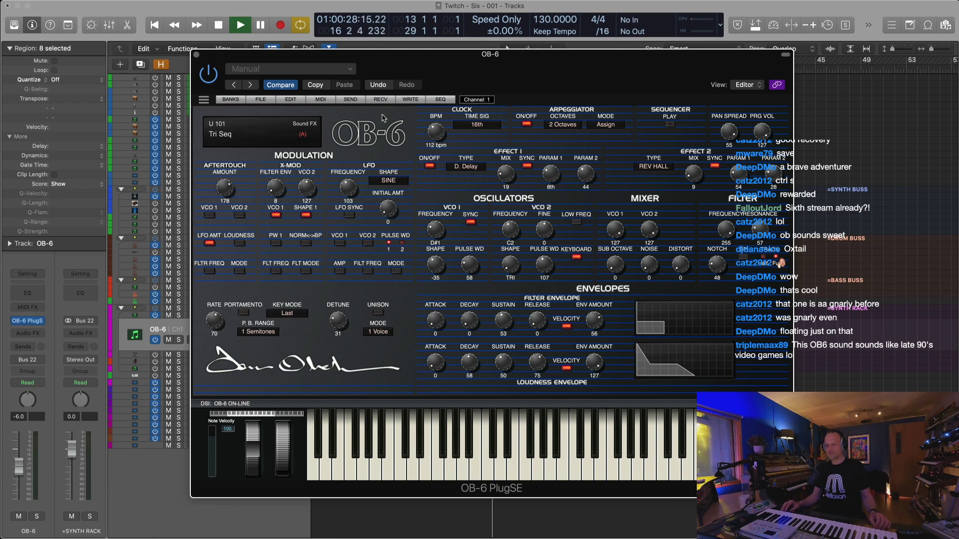
left_click(230, 100)
left_click(356, 242)
left_click(349, 258)
left_click(341, 280)
left_click(336, 298)
left_click(341, 331)
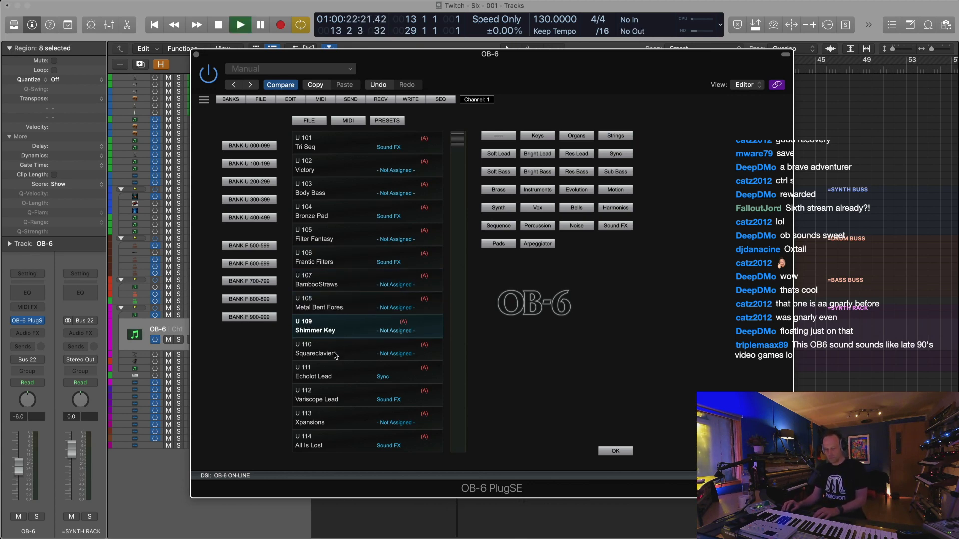
Compare U 110 Squareclavier, load U 109 Shimmer Key as the OB-6 preset and close the editor
left_click(336, 354)
left_click(338, 336)
left_click(230, 99)
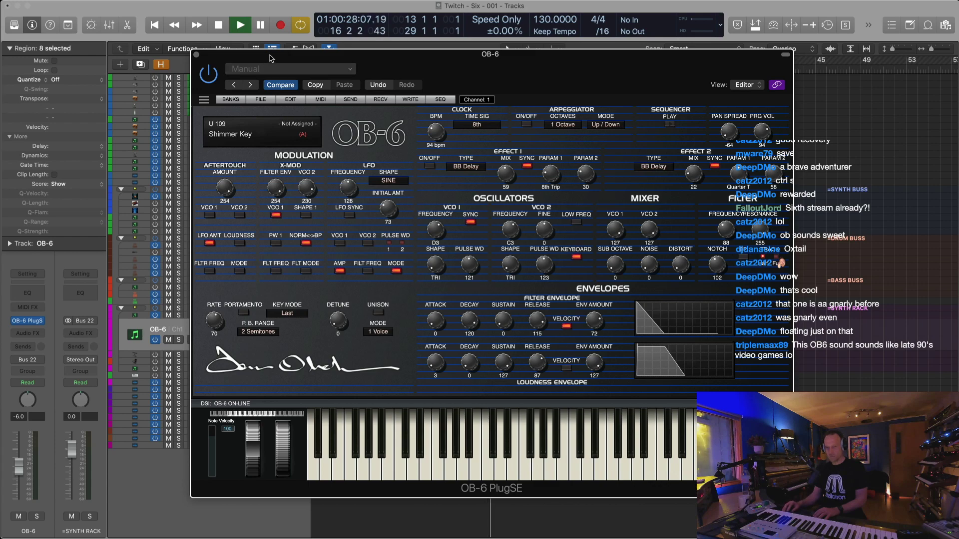
left_click(197, 55)
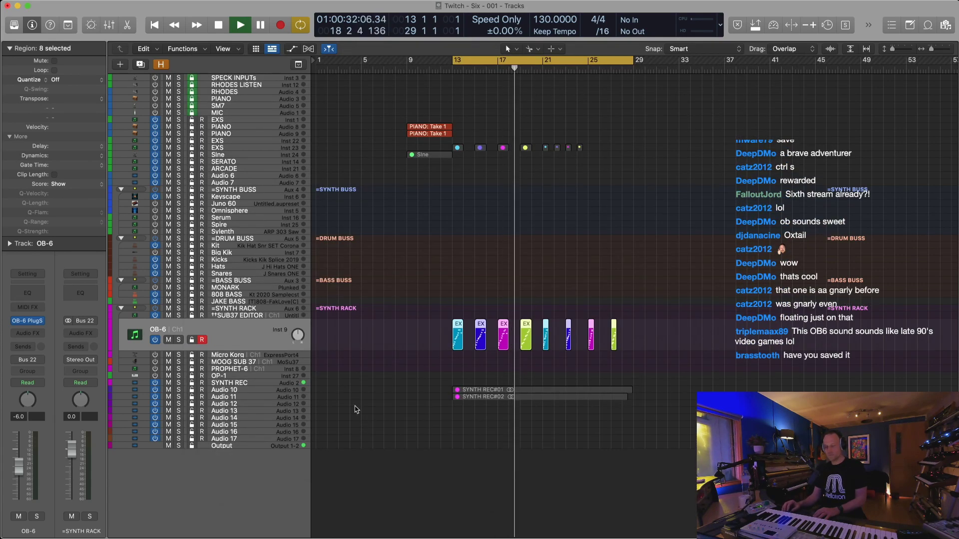
Record the OB-6 runs with the Shimmer Key preset as audio on the SYNTH REC track over bars 13 to 29
left_click(251, 383)
key("r")
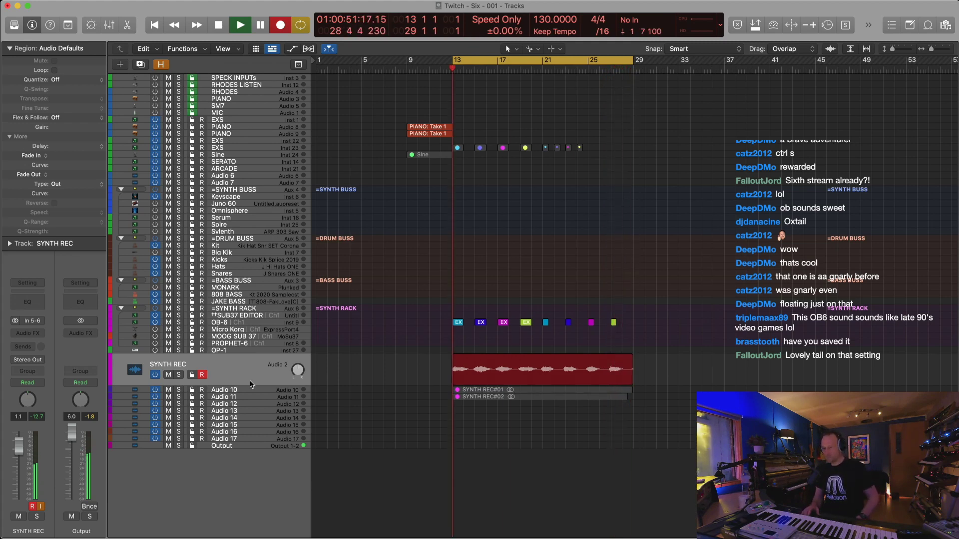
key("space")
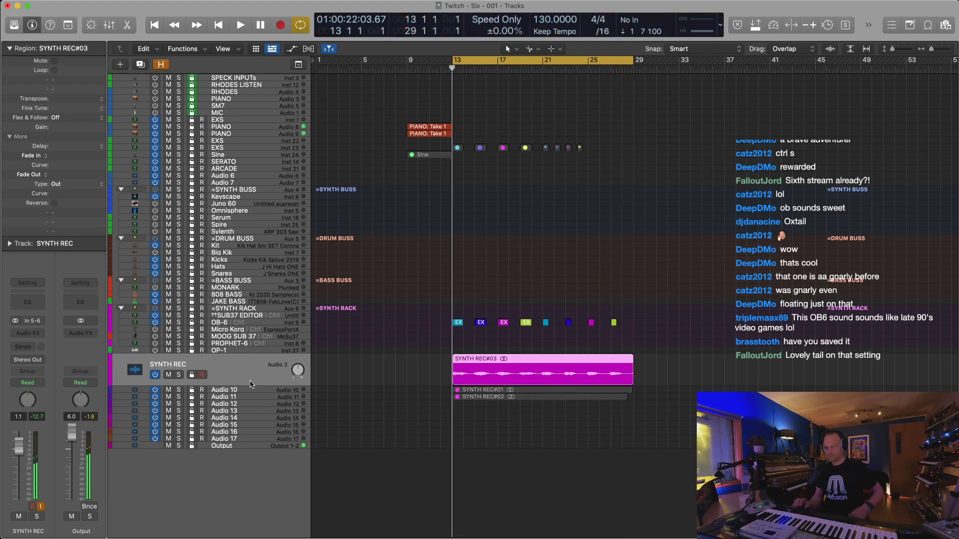
Move the SYNTH REC#03 region to the Audio 12 track, mute it and turn off the enlarged display of the selected track
left_click(680, 395)
left_click(593, 359)
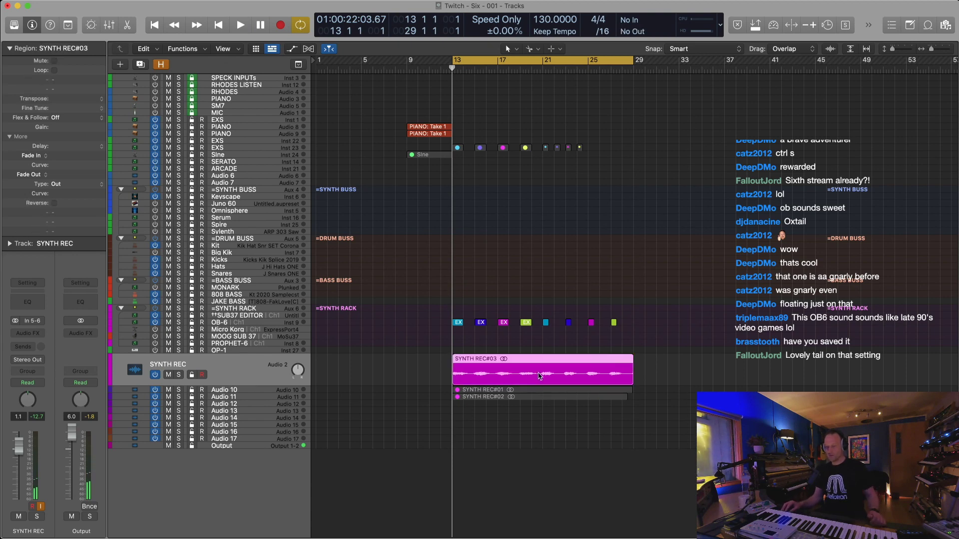
left_click_drag(504, 360, 497, 405)
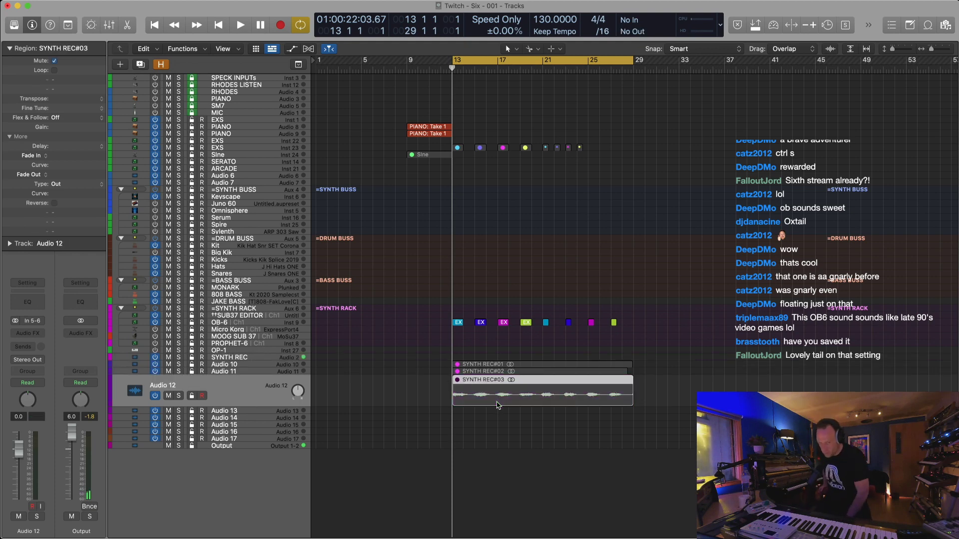
key("ctrl+z")
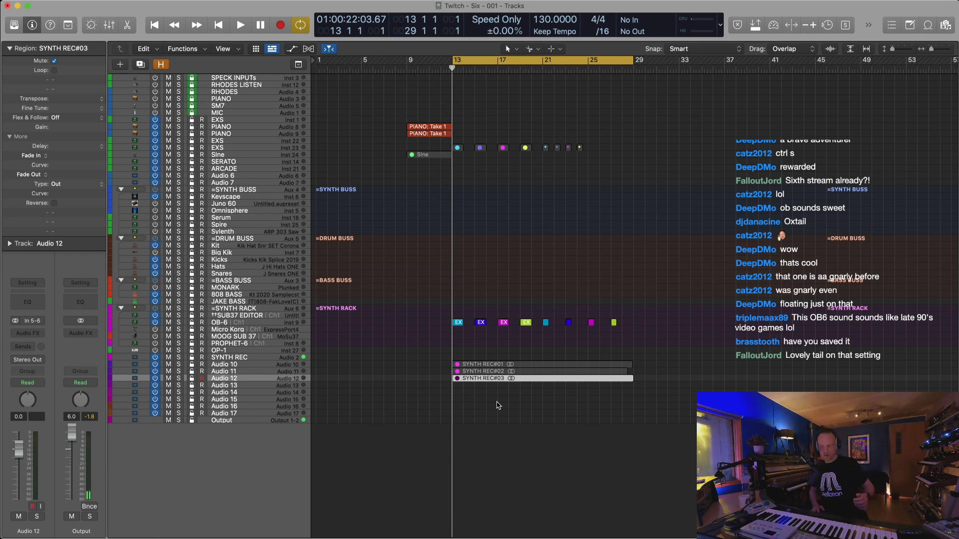
Reselect the OB-6 regions and audition U 118 Folding Facets and U 119 Subtapper Distor in the OB-6 editor during playback
key("space")
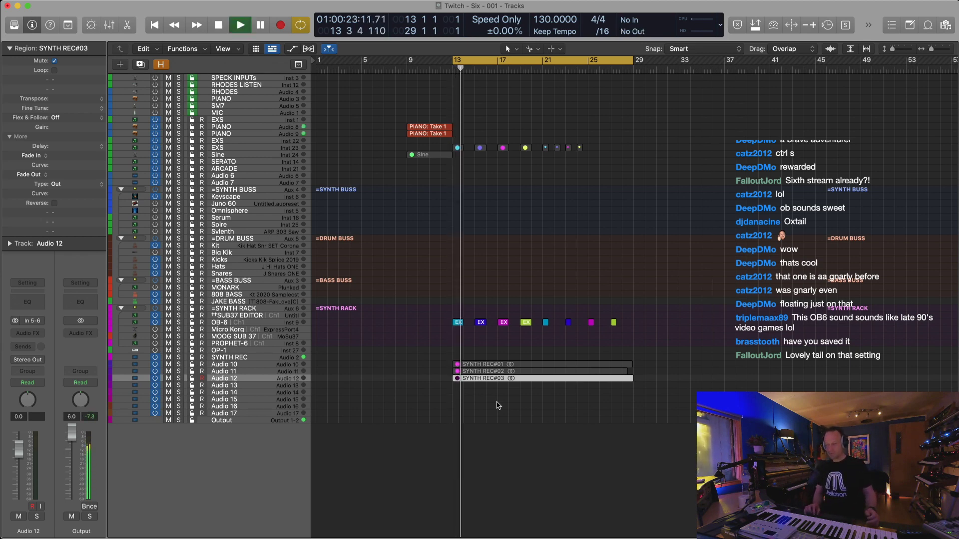
key("space")
left_click_drag(669, 297, 454, 345)
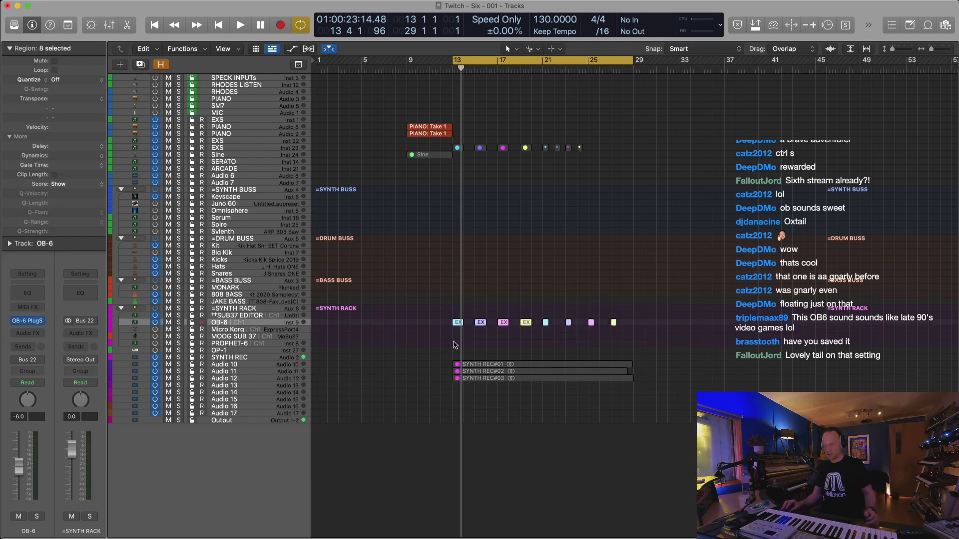
left_click(29, 321)
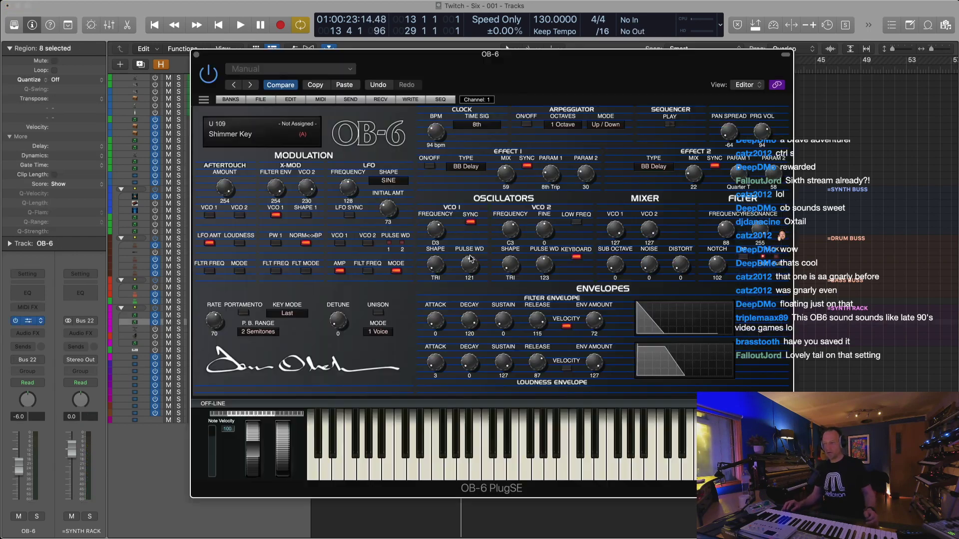
left_click_drag(548, 57, 535, 43)
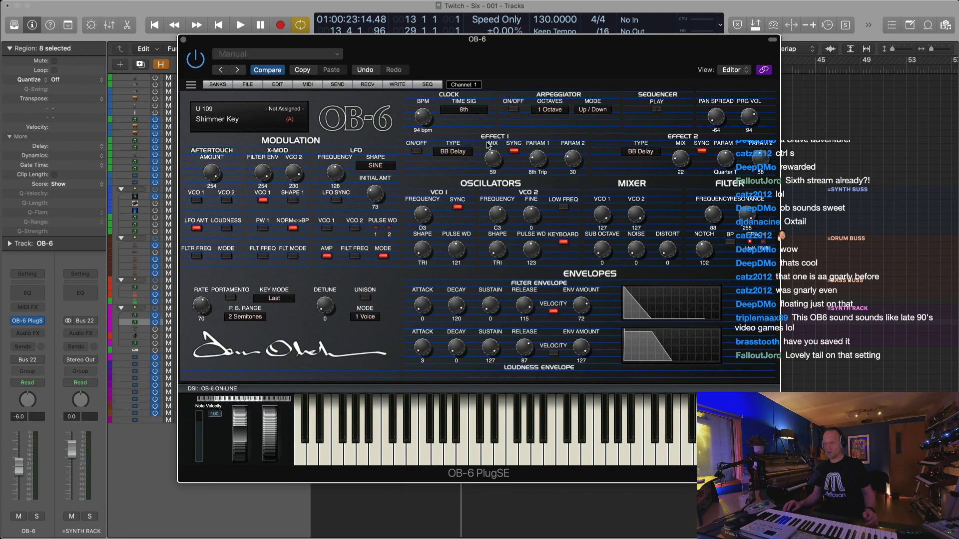
left_click(217, 84)
left_click(327, 335)
key("space")
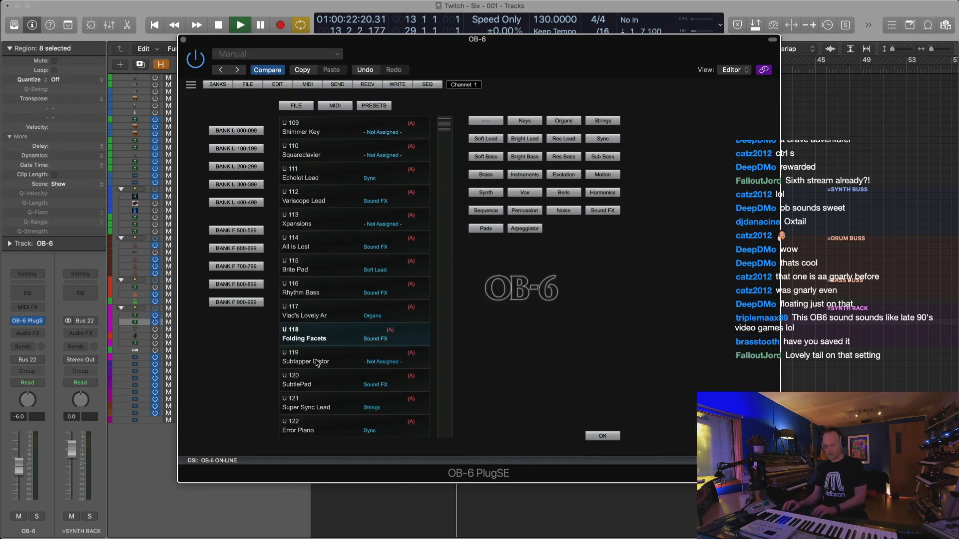
left_click(317, 363)
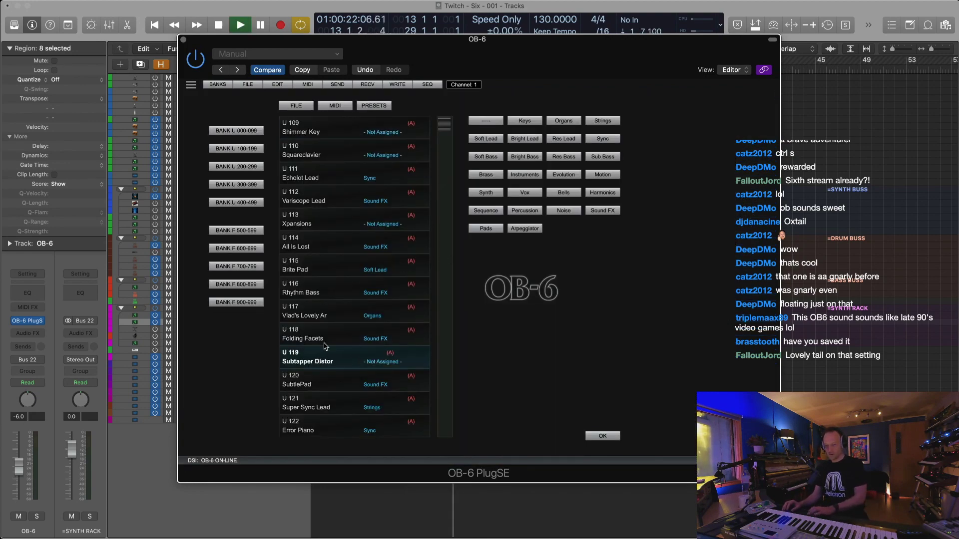
Check the Soft Lead and Brass preset categories and audition Traces, Useful Pad, Spit and FM Filter Sweep
left_click(489, 140)
left_click(320, 247)
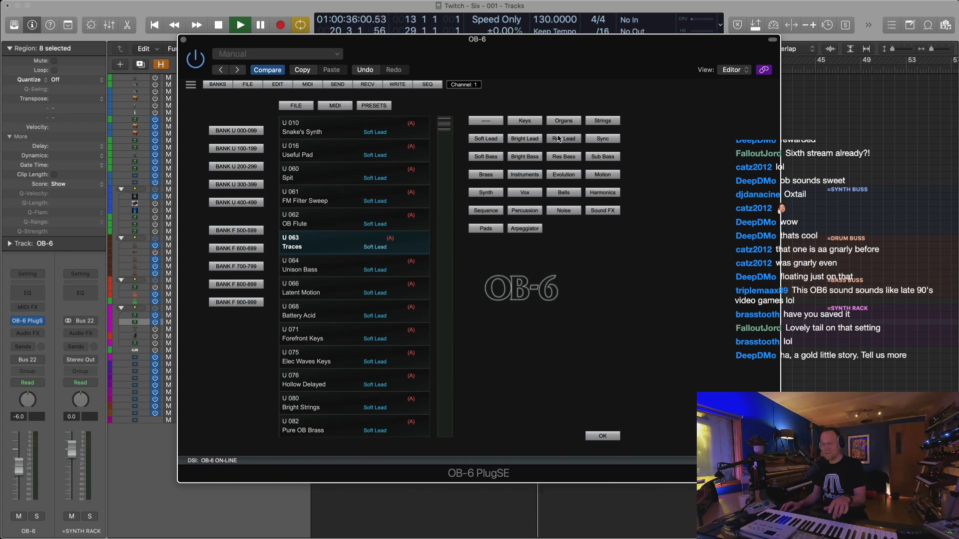
left_click(484, 176)
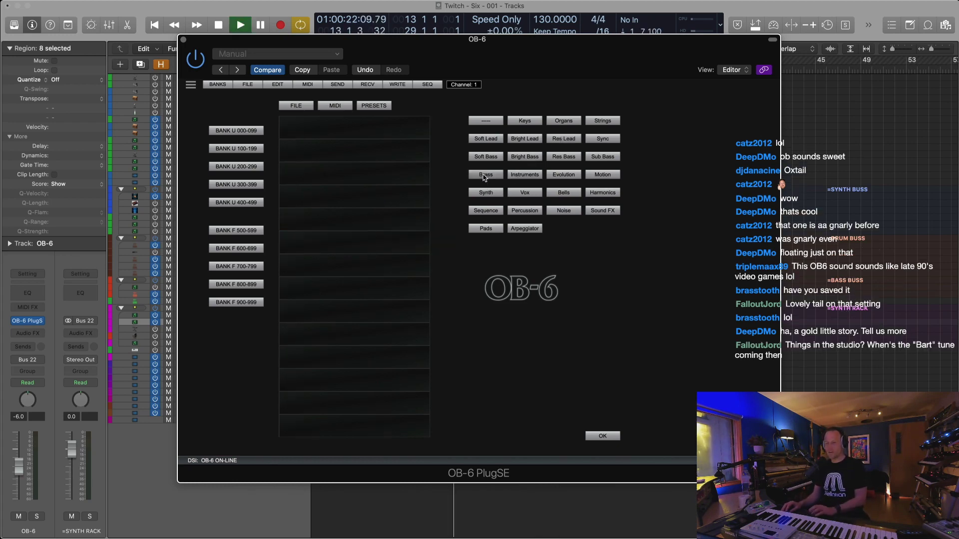
left_click(488, 140)
left_click(397, 151)
left_click(399, 168)
left_click(360, 201)
Filter the OB-6 presets by the Sync category and audition Guess Who's Bach, Just Beat It, Anchorman, Crush On You and Echolot Lead
left_click(565, 154)
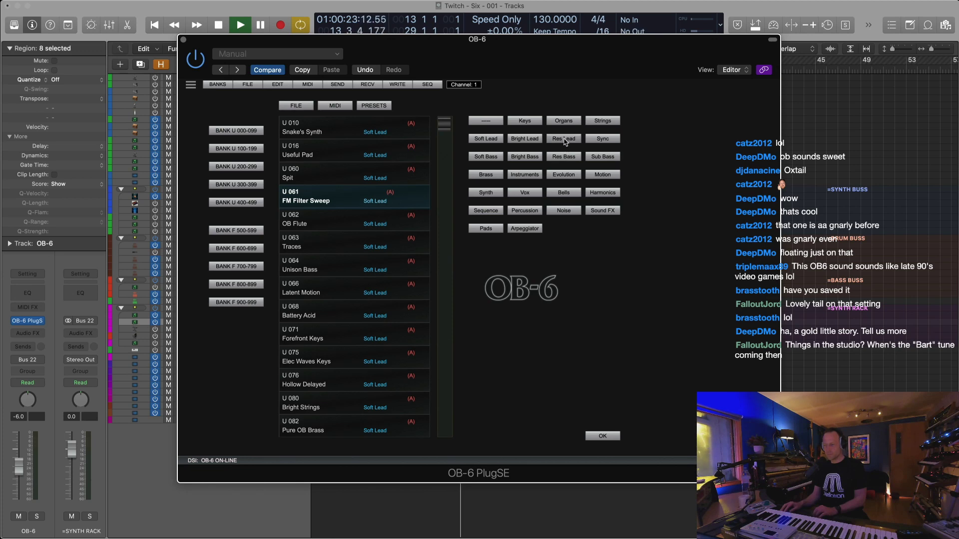
left_click(603, 138)
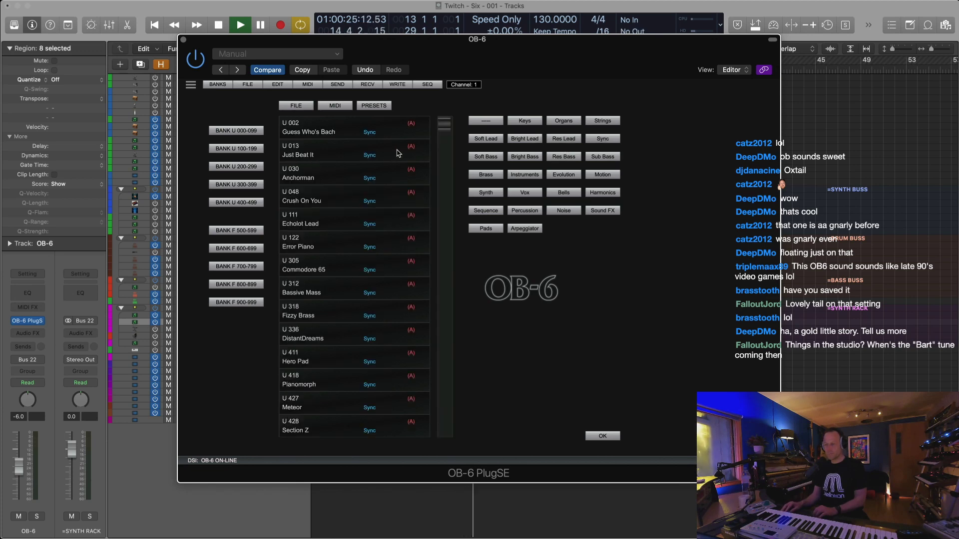
left_click(323, 136)
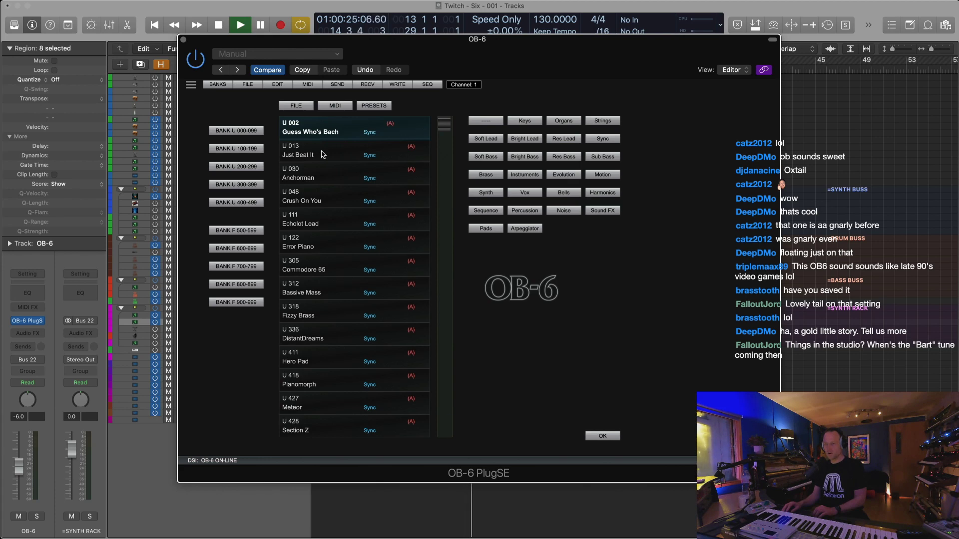
left_click(322, 154)
left_click(322, 174)
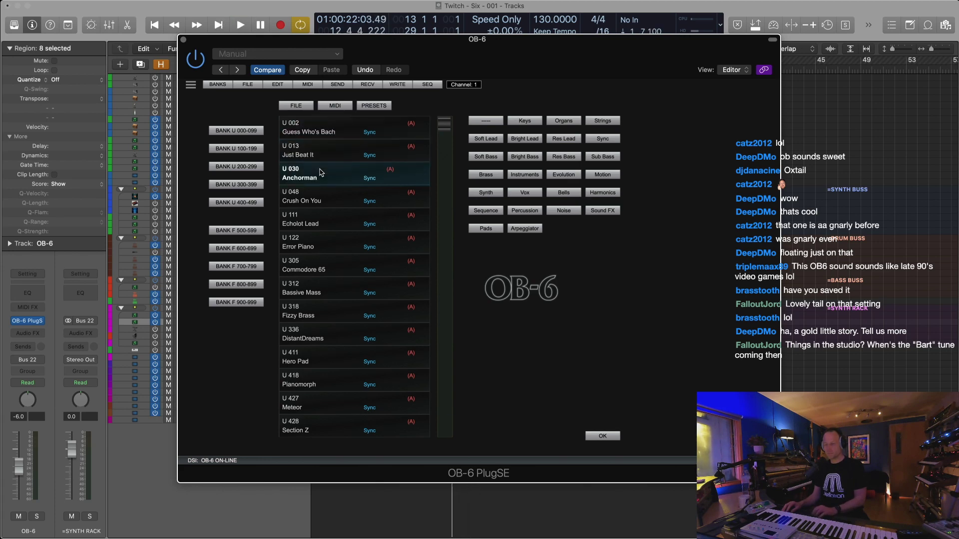
left_click(322, 196)
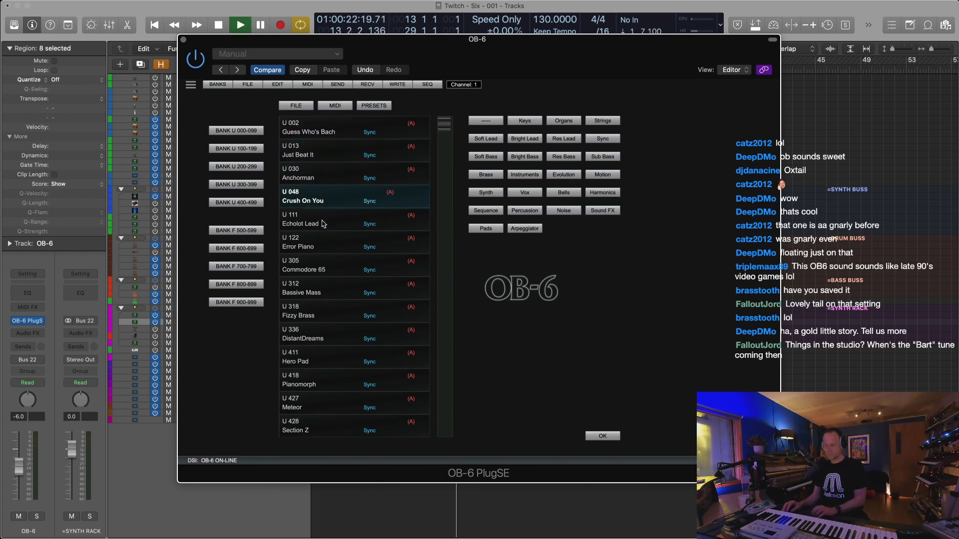
left_click(322, 224)
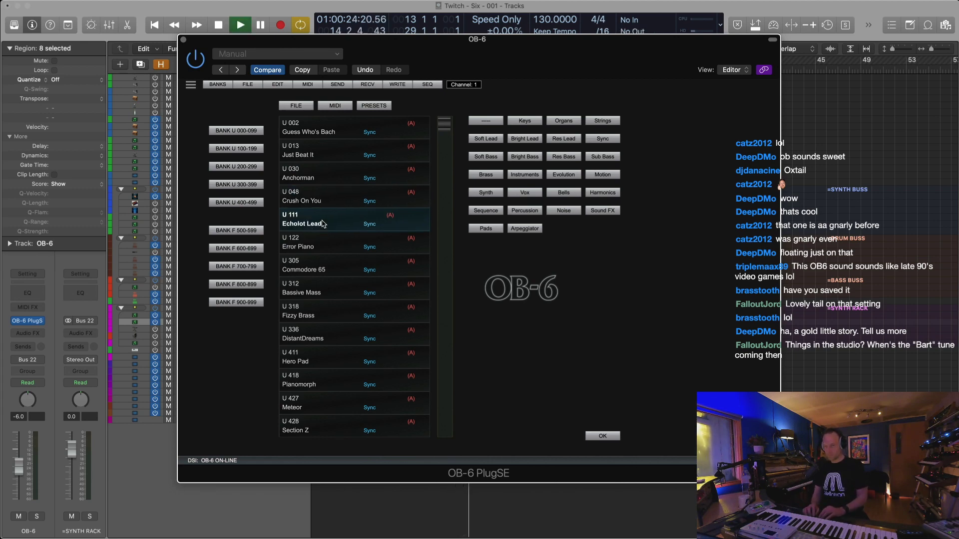
Audition the Sync presets from Error Piano to DistantDreams, choose U 411 Hero Pad and return to the synth's parameter view
left_click(315, 245)
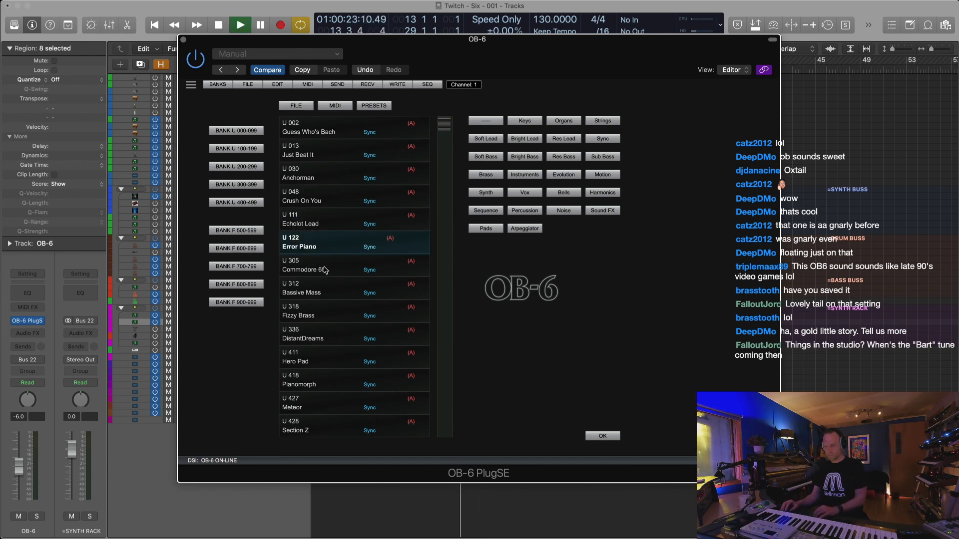
left_click(333, 270)
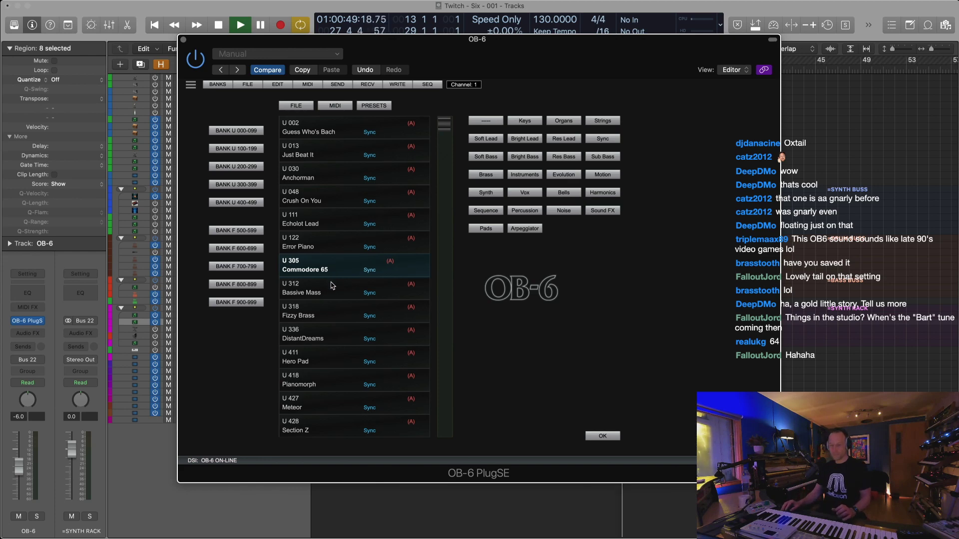
left_click(332, 286)
left_click(328, 317)
left_click(323, 337)
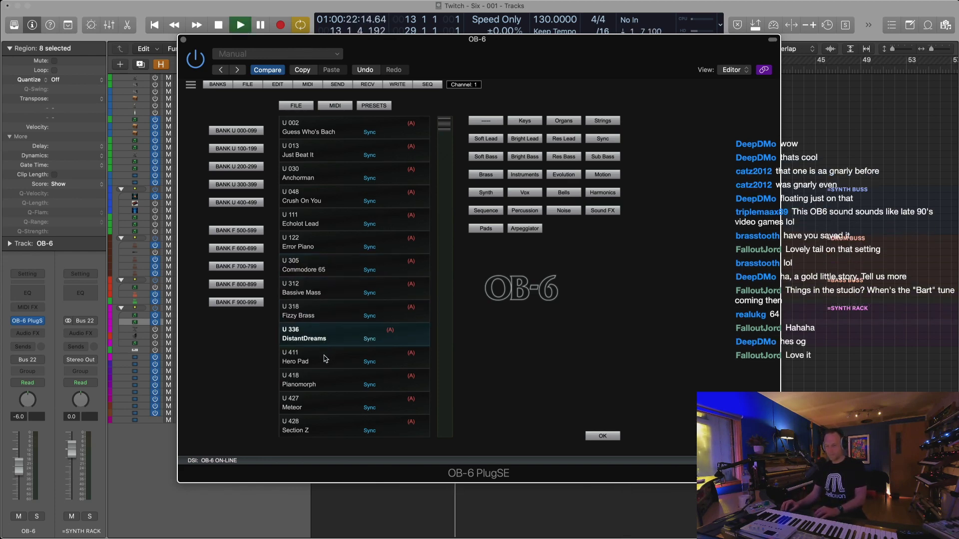
left_click(334, 359)
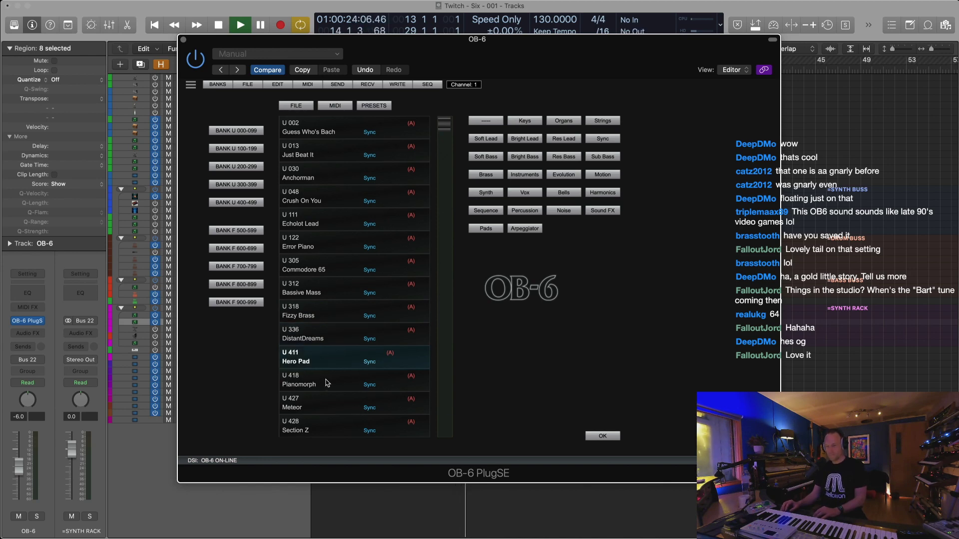
left_click(602, 436)
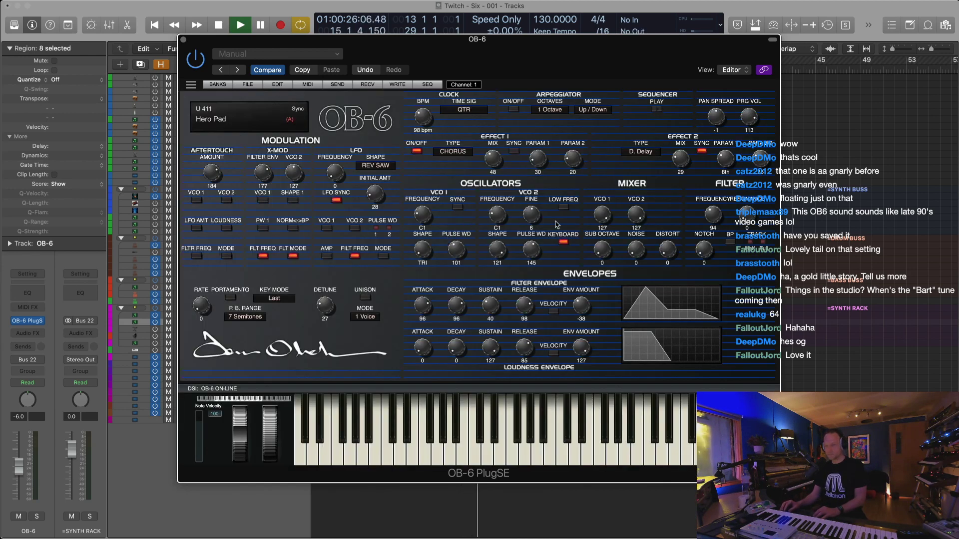
Set Hero Pad's VCO 1 frequency to C2 and the filter frequency to 255, and restart playback from the cycle start
left_click_drag(410, 212, 408, 200)
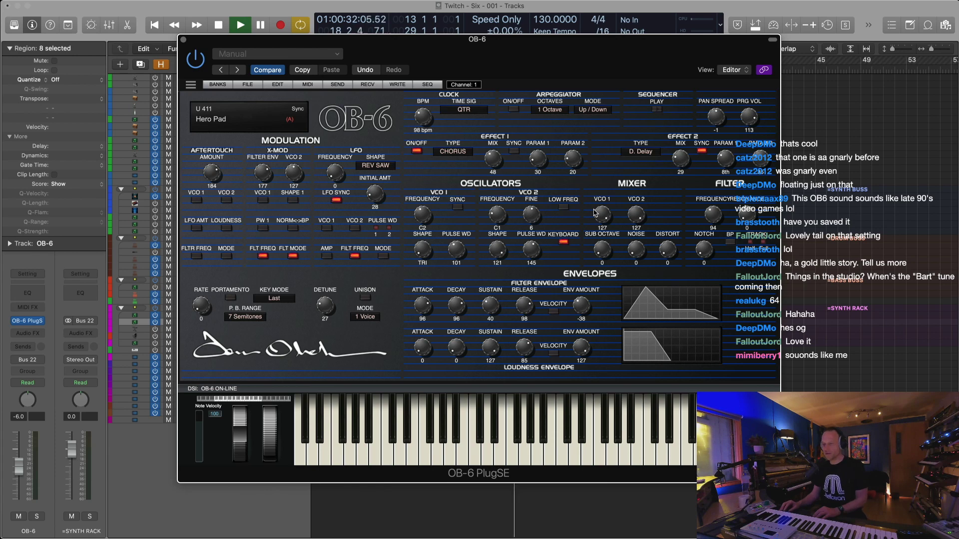
left_click_drag(712, 215, 710, 174)
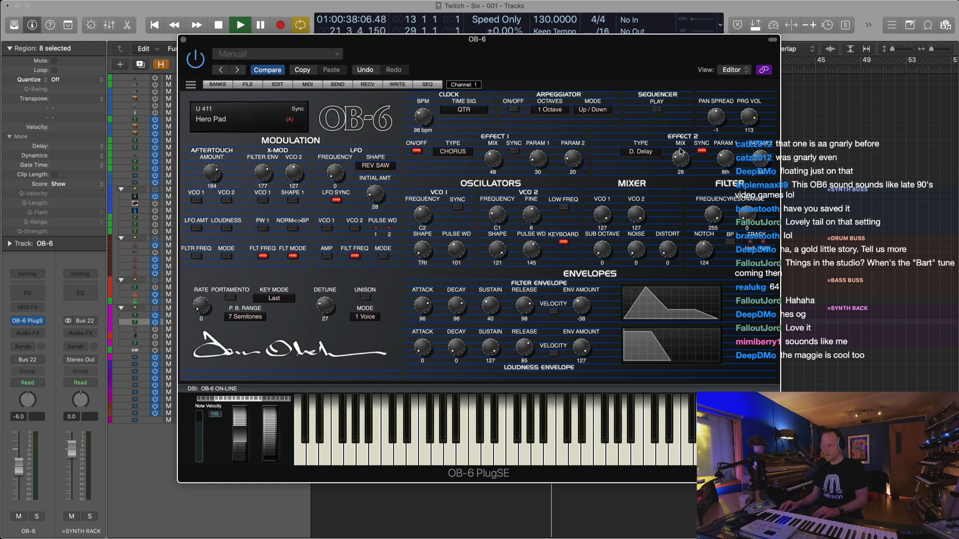
key("Return")
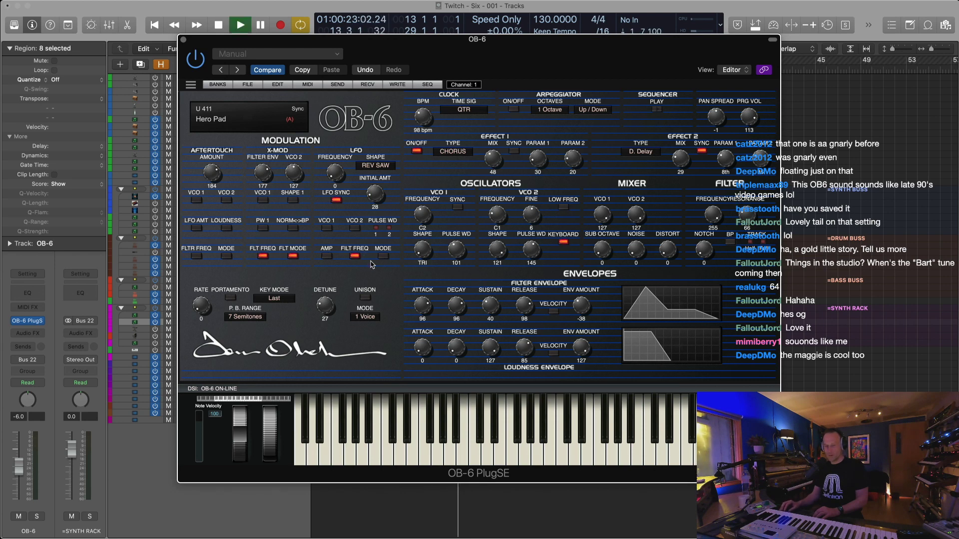
Set the filter envelope decay to 70 and the loudness envelope to decay 0, sustain 121 and release 83
left_click_drag(456, 314, 457, 332)
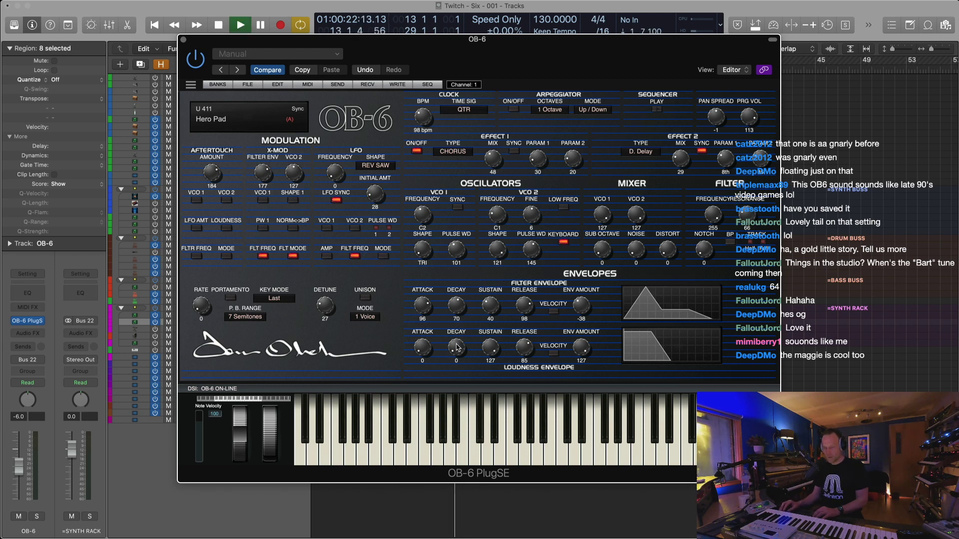
mouse_move(490, 351)
left_mouse_down()
mouse_move(430, 352)
mouse_move(478, 358)
left_mouse_up()
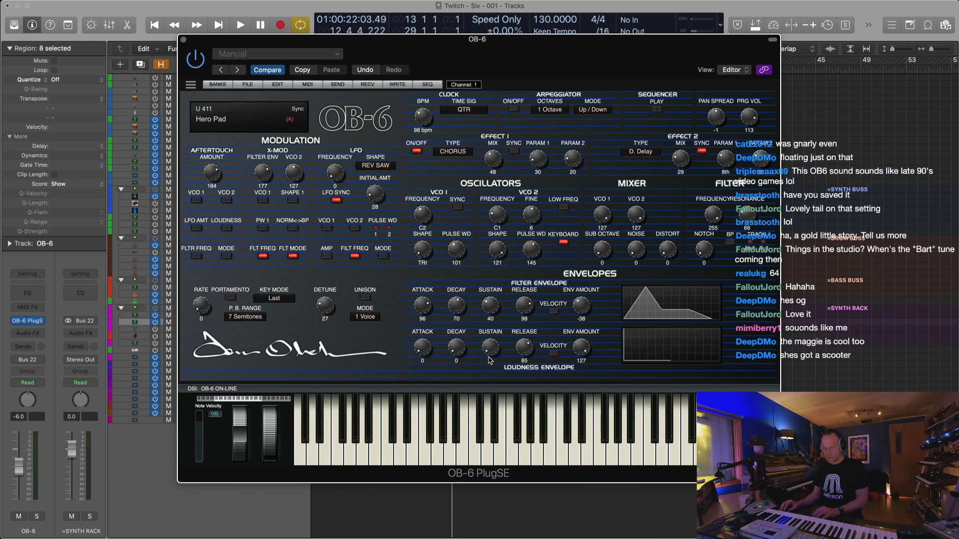
left_click_drag(489, 360, 454, 322)
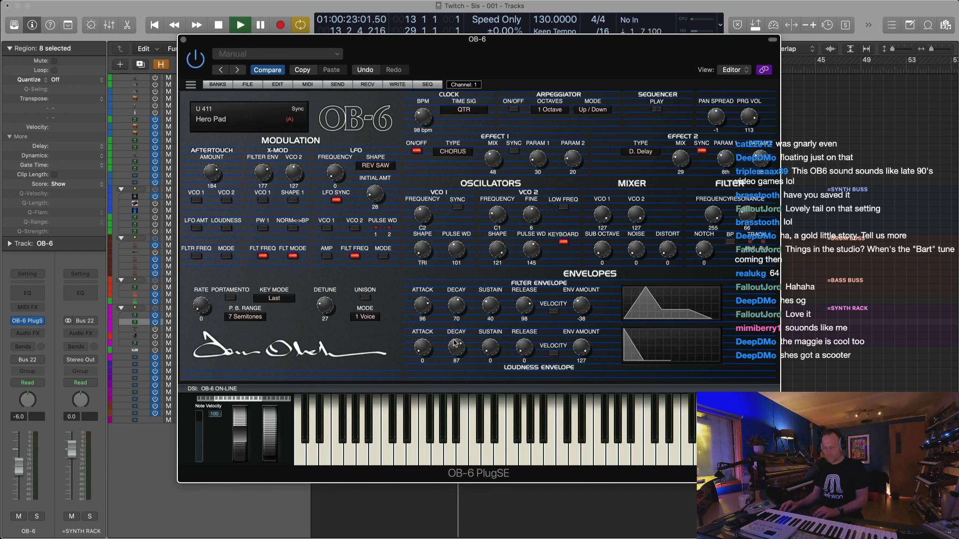
left_click_drag(454, 342, 485, 307)
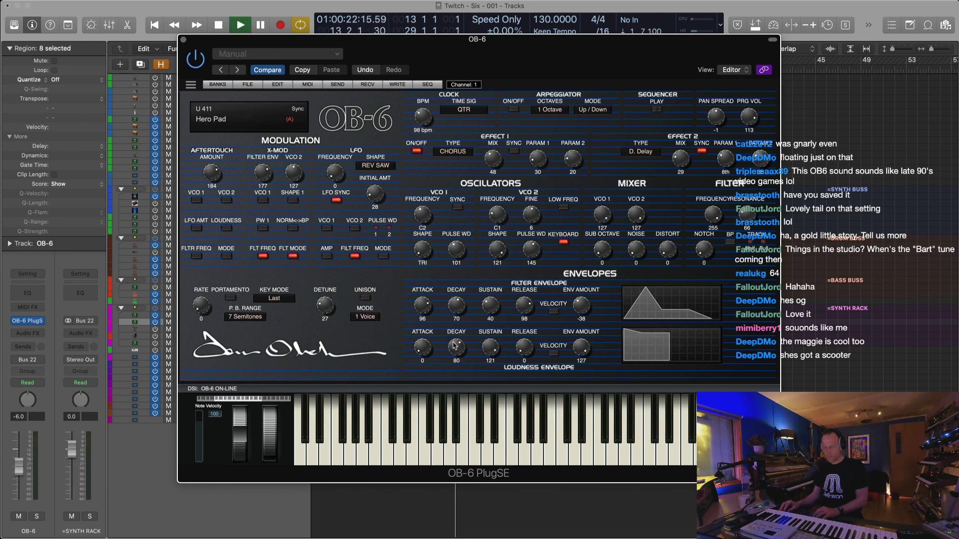
left_click_drag(454, 347, 519, 392)
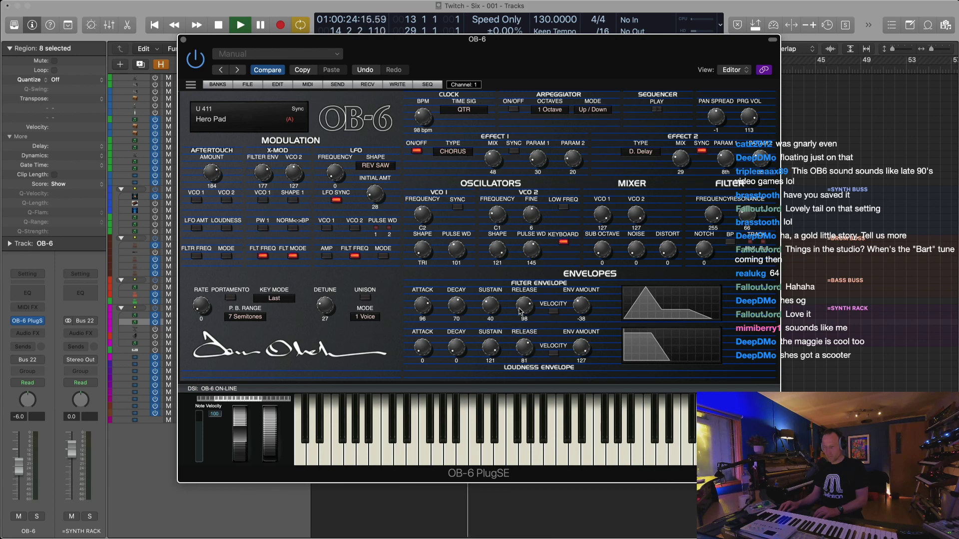
left_click_drag(524, 345, 525, 349)
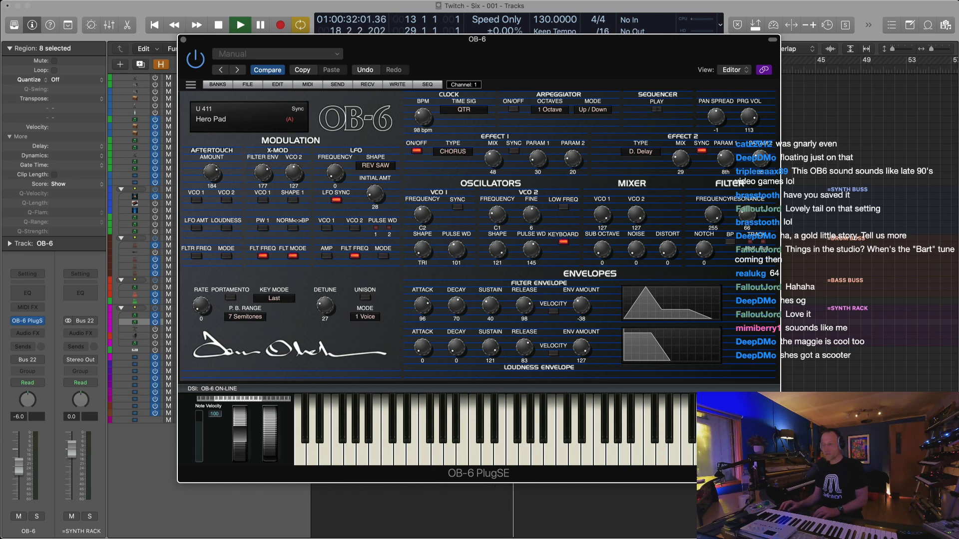
Close the OB-6 editor and record the runs with the edited Hero Pad sound onto the SYNTH REC track from bar 13
left_click(773, 14)
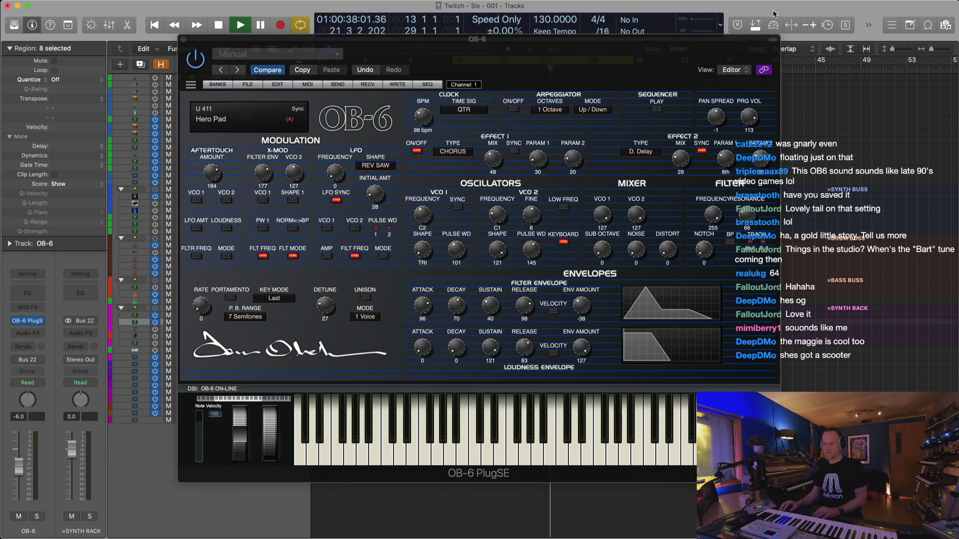
left_click(183, 39)
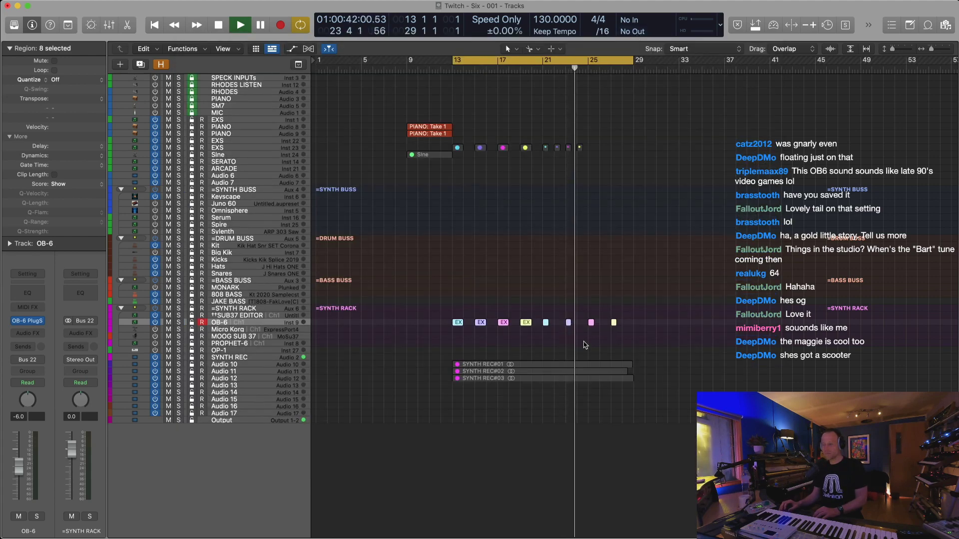
left_click_drag(644, 292, 451, 343)
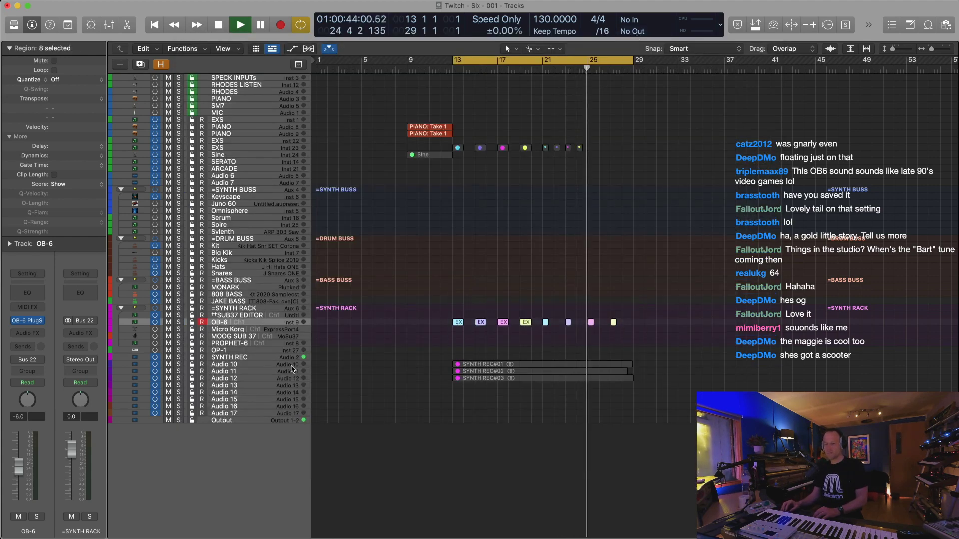
left_click(268, 360)
key("r")
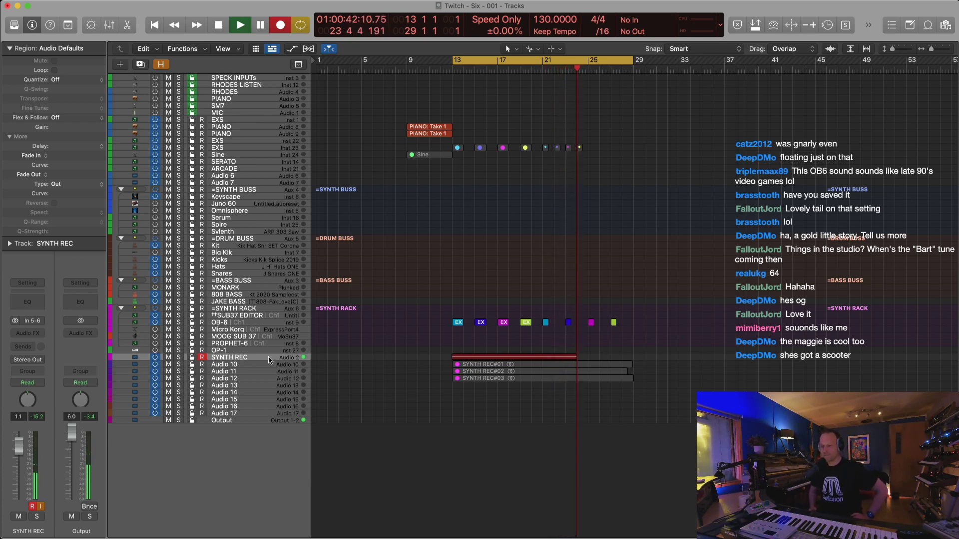
key("ctrl+z")
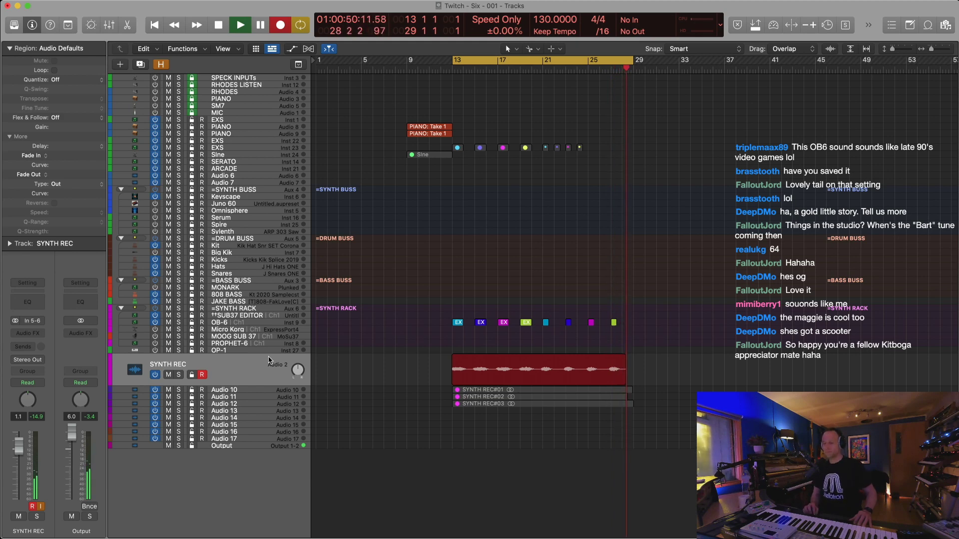
key("space")
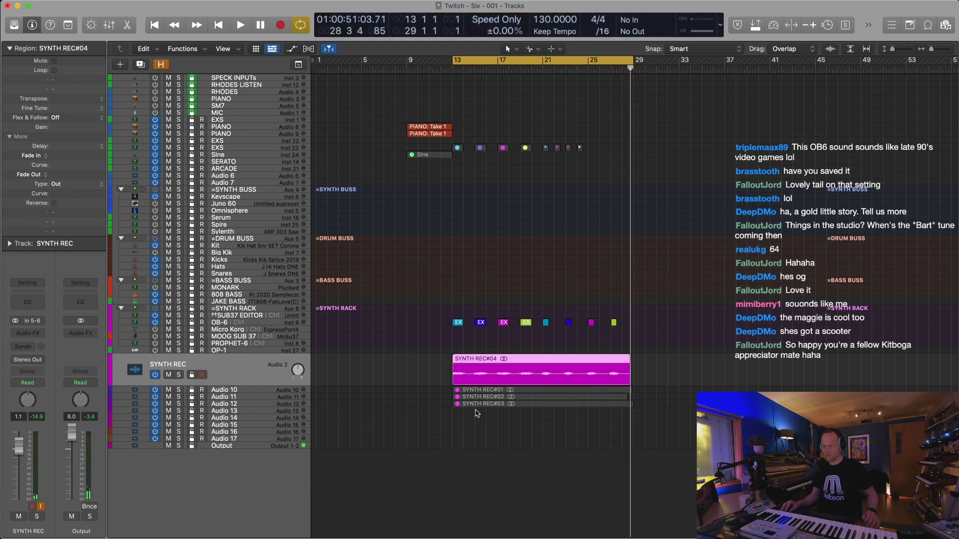
Move the SYNTH REC#04 region to the Audio 13 track and mute it
left_click(504, 337)
left_click_drag(507, 363, 511, 415)
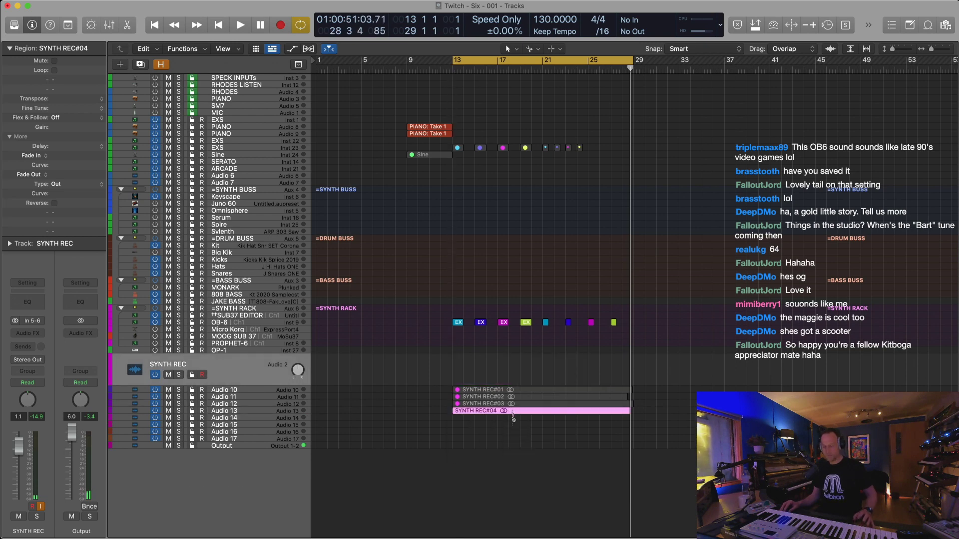
left_click(477, 434)
left_click(493, 412)
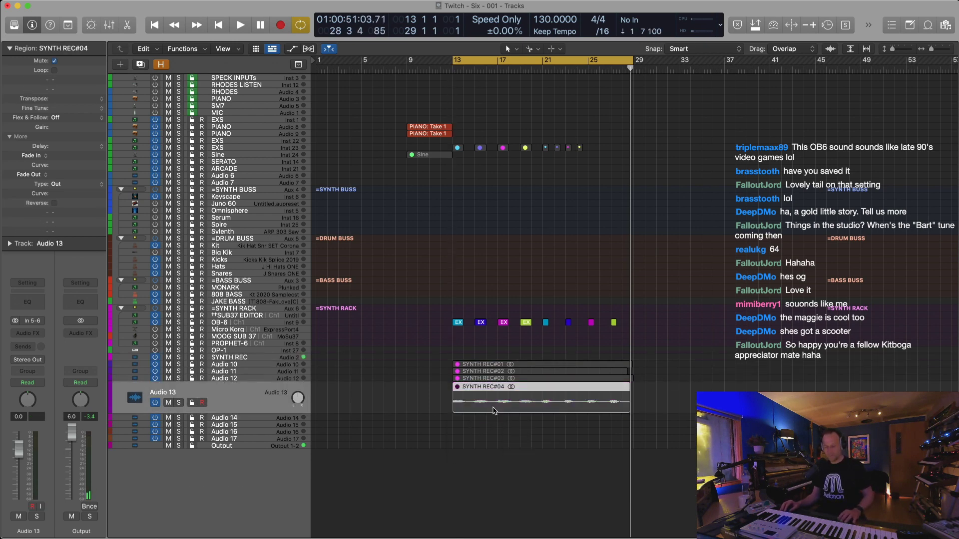
Select the four SYNTH REC regions on Audio 10 to 13 and lower their tracks' faders together to -13.4 dB during playback
left_click_drag(474, 354, 385, 414)
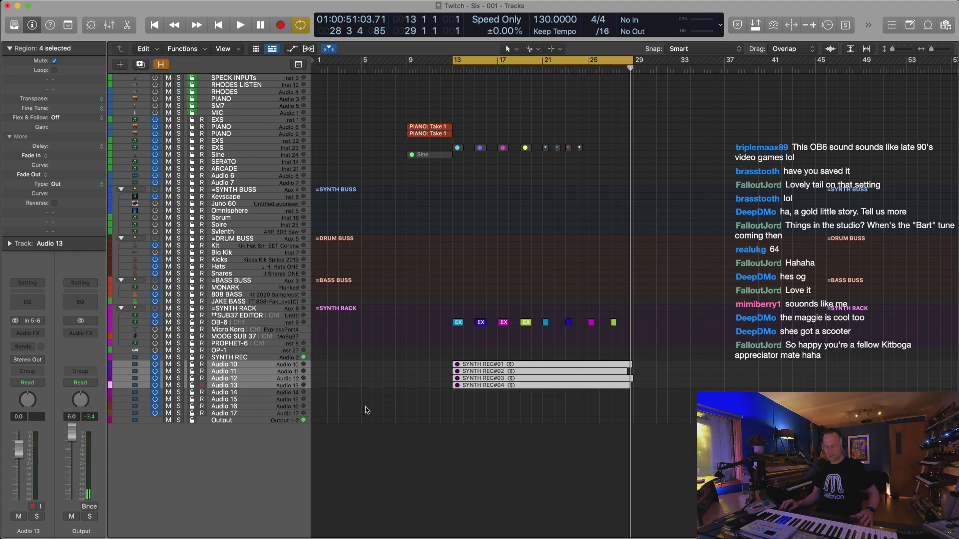
key("x")
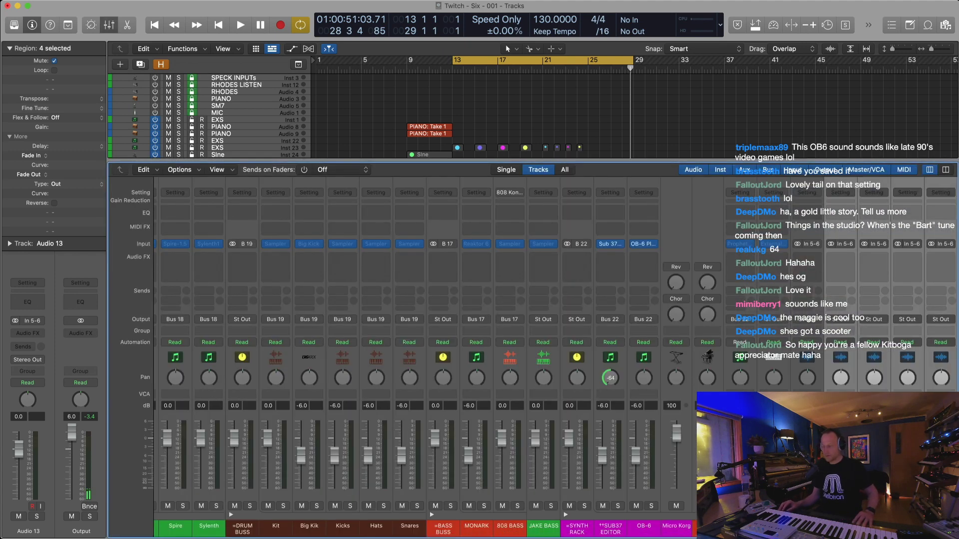
key("space")
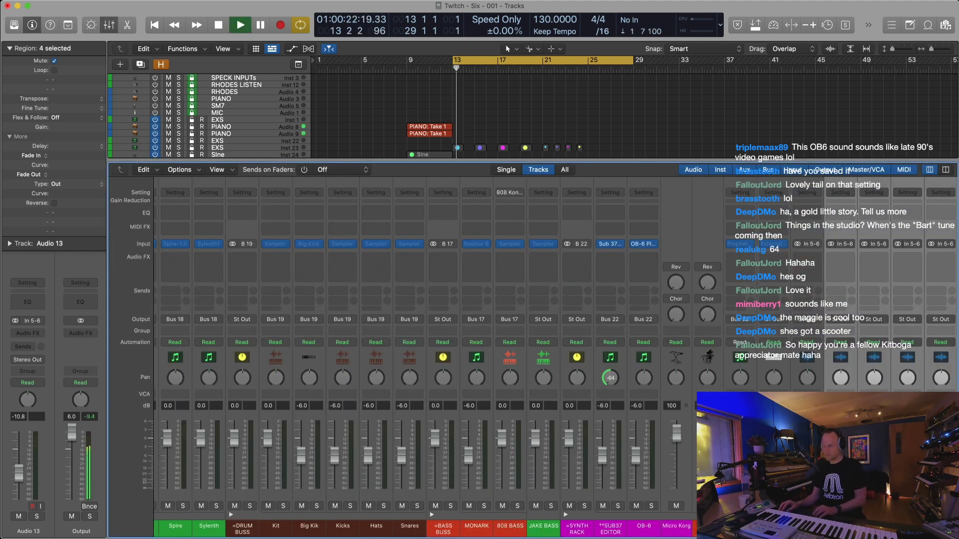
key("space")
key("space")
key("space")
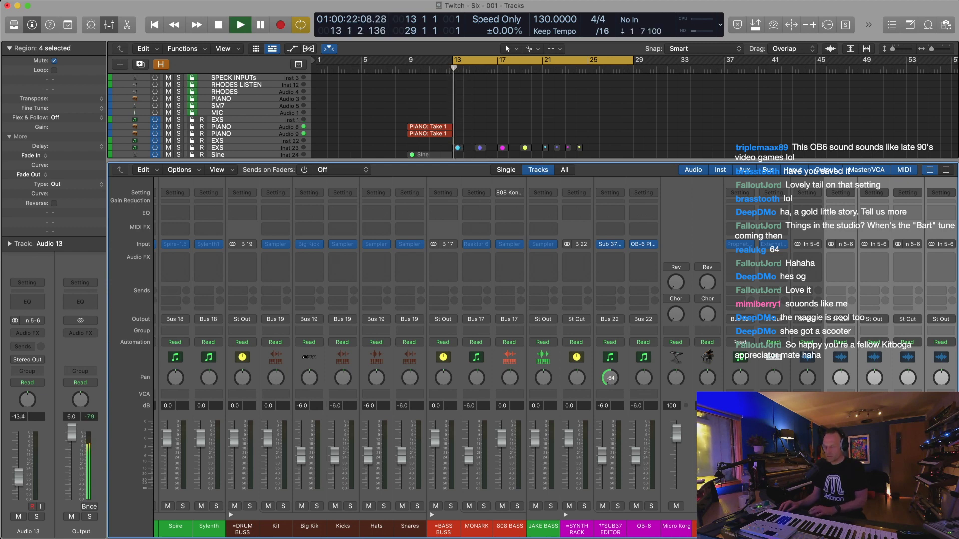
key("x")
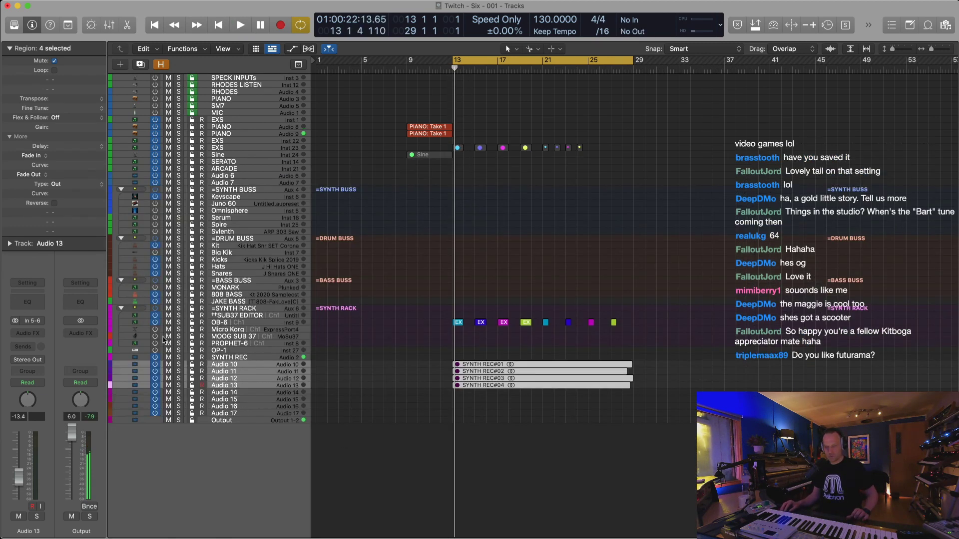
Mute the OB-6 track and restart playback of the arrangement from bar 13
left_click(168, 323)
key("space")
key("space")
key("space")
key("space")
key("space")
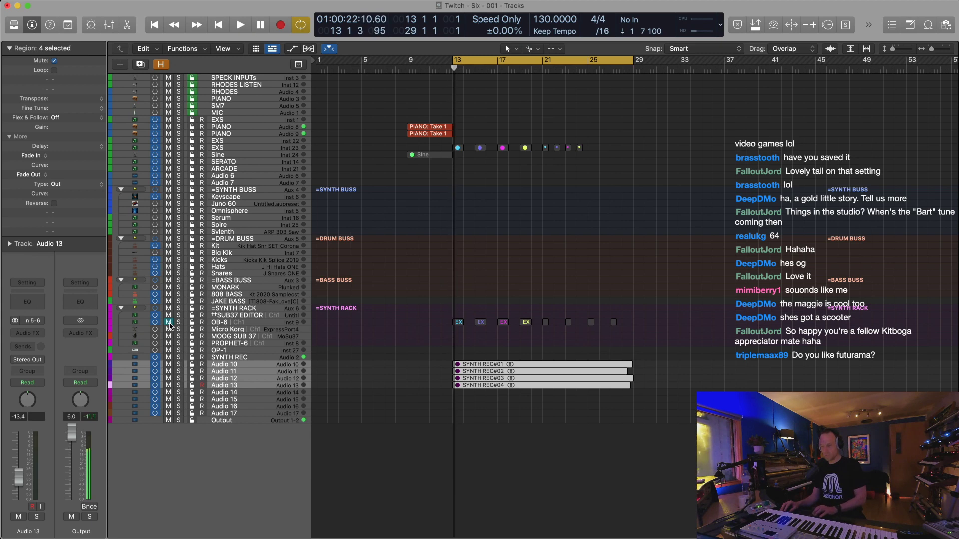
key("space")
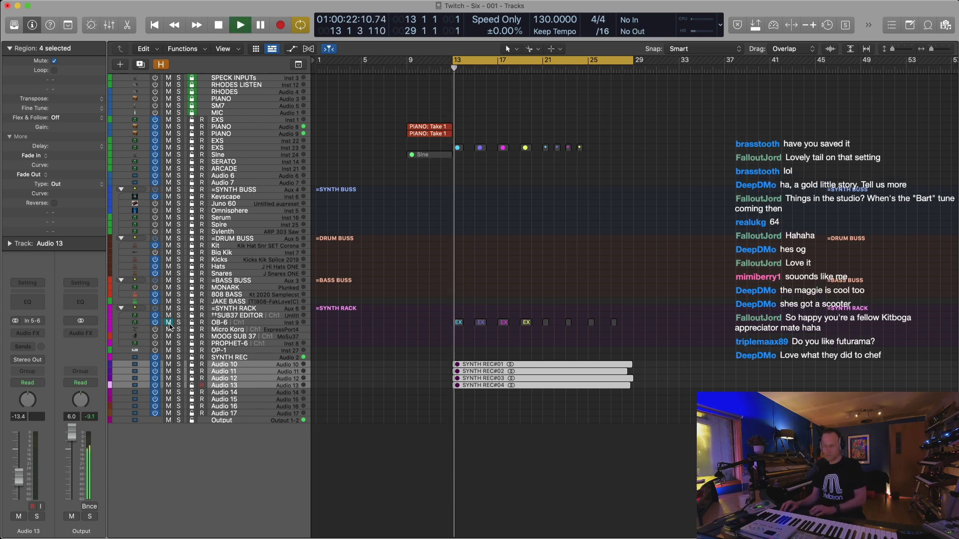
Mute the SYNTH REC track, unmute the four SYNTH REC regions on Audio 10 to 13 and restart playback from bar 13
key("space")
key("space")
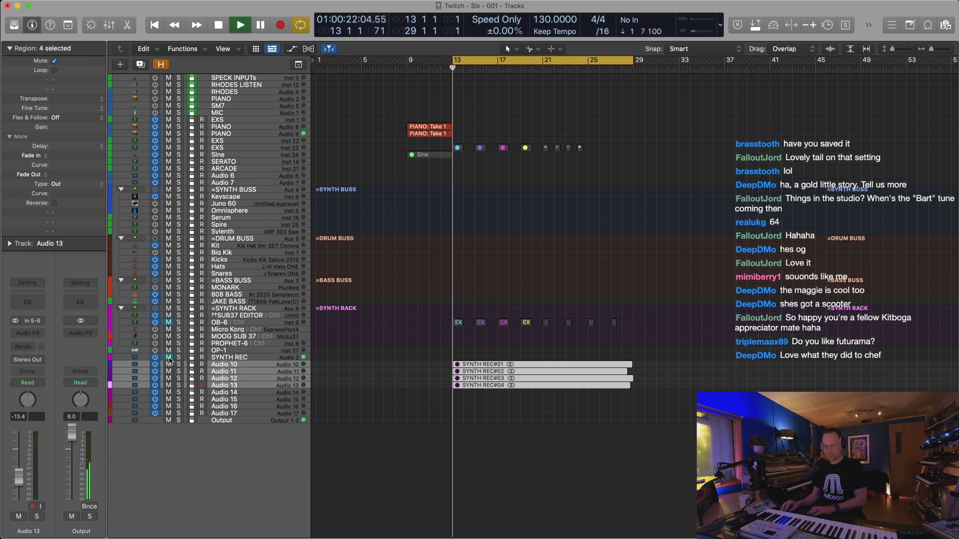
key("ctrl+m")
key("space")
key("space")
Reset the faders of the Audio 10 to 13 tracks together to 0.0 dB during playback
key("super+Right")
key("super+Down")
key("super+Down")
key("super+Down")
key("super+Down")
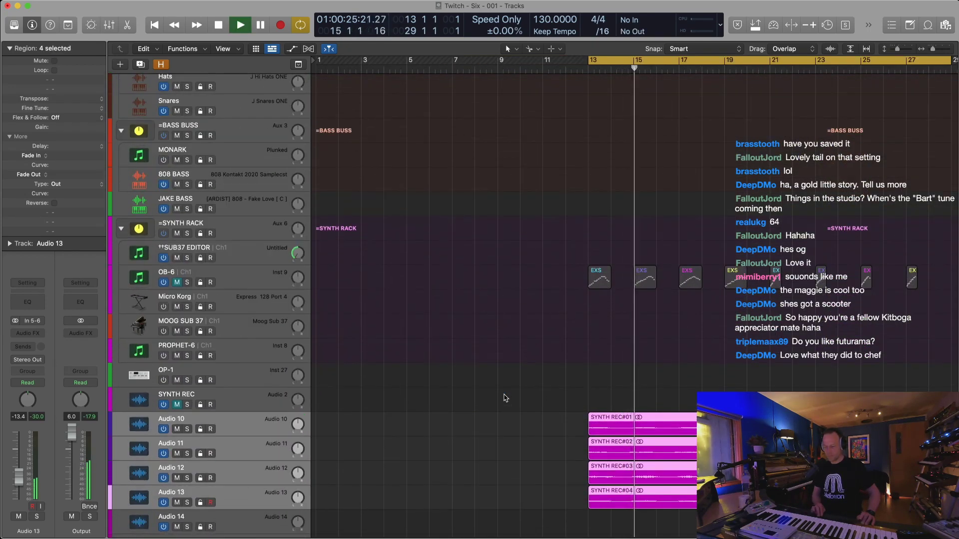
key("super+Up")
key("super+Up")
key("super+Left")
key("super+Left")
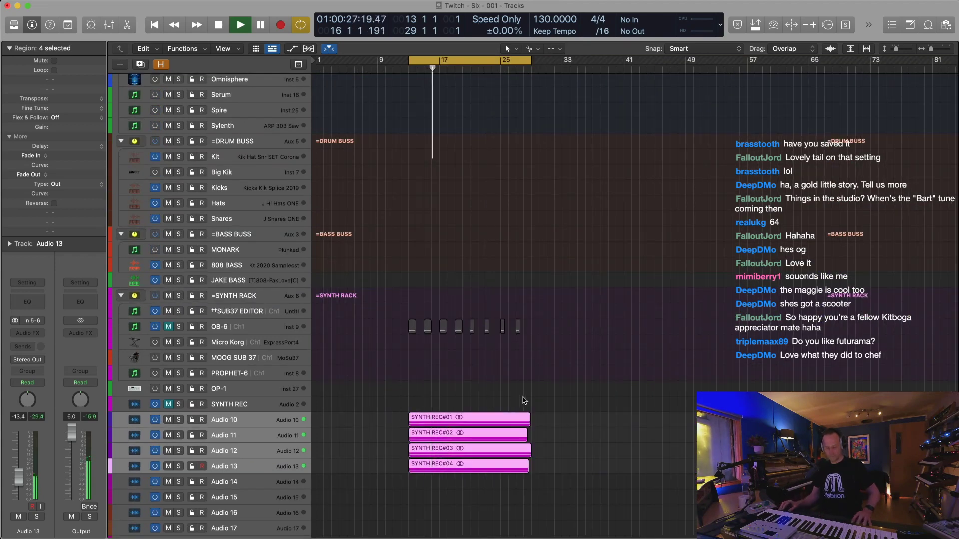
key("x")
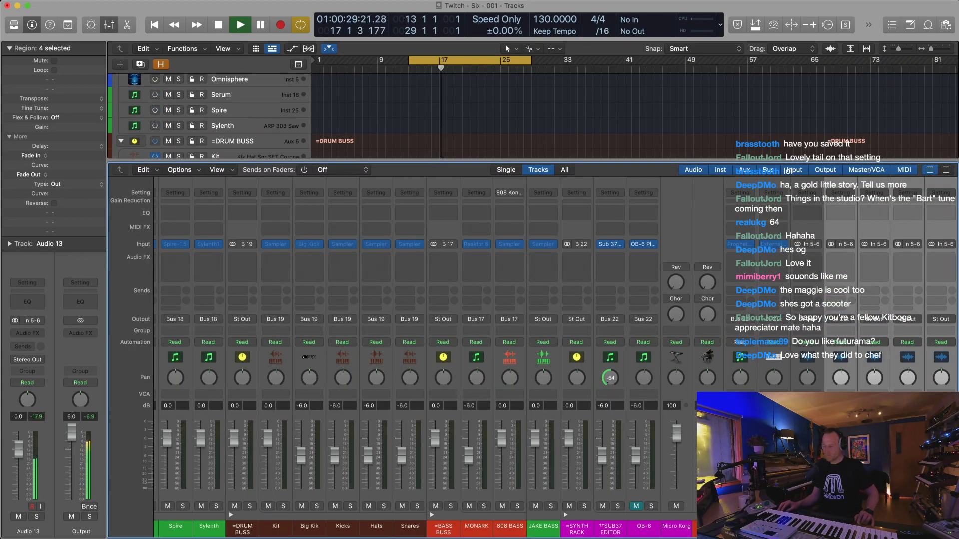
key("x")
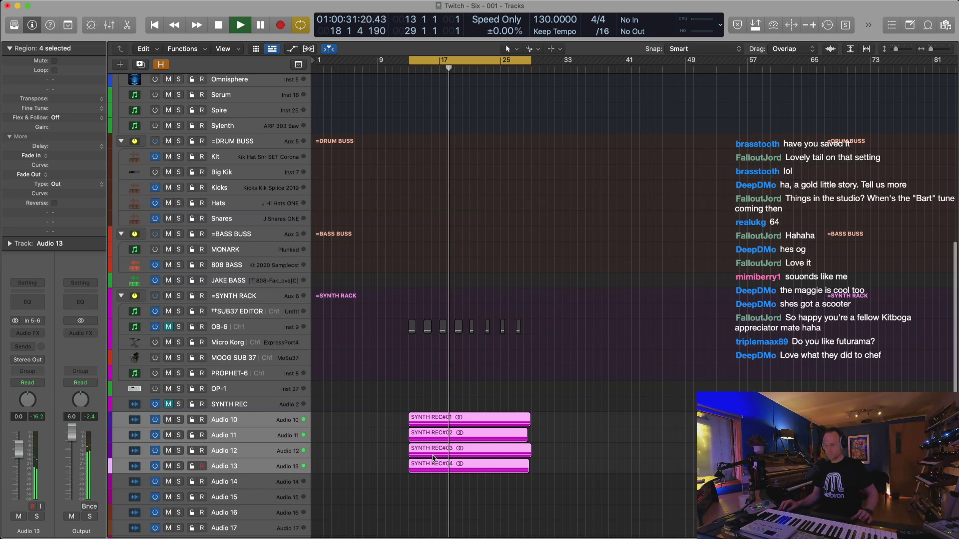
key("super+Right")
key("super+Right")
key("super+Left")
key("super+Left")
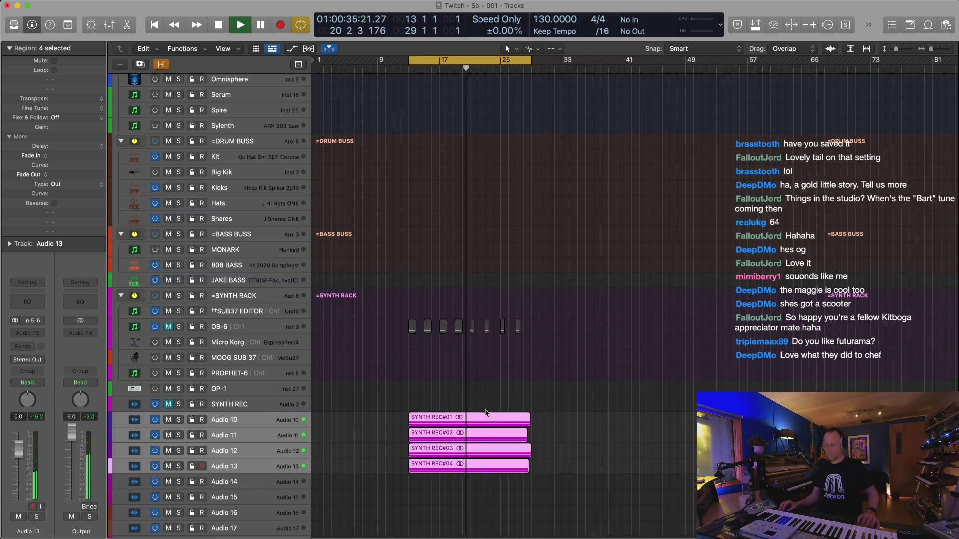
left_click_drag(430, 392, 448, 476)
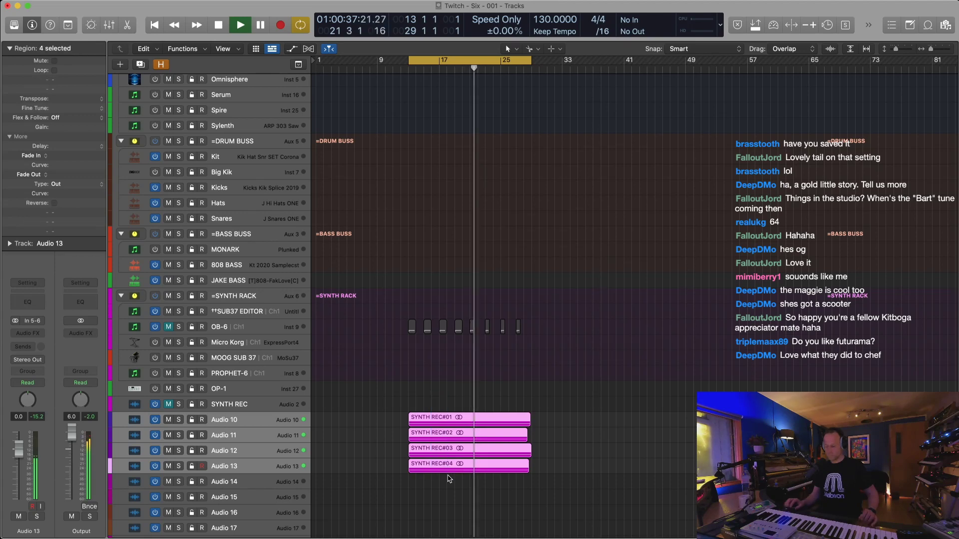
key("super+Right")
key("super+Right")
key("super+Down")
key("super+Down")
key("super+Down")
key("super+Down")
key("super+Up")
key("super+Up")
key("super+Up")
key("super+Up")
key("super+Up")
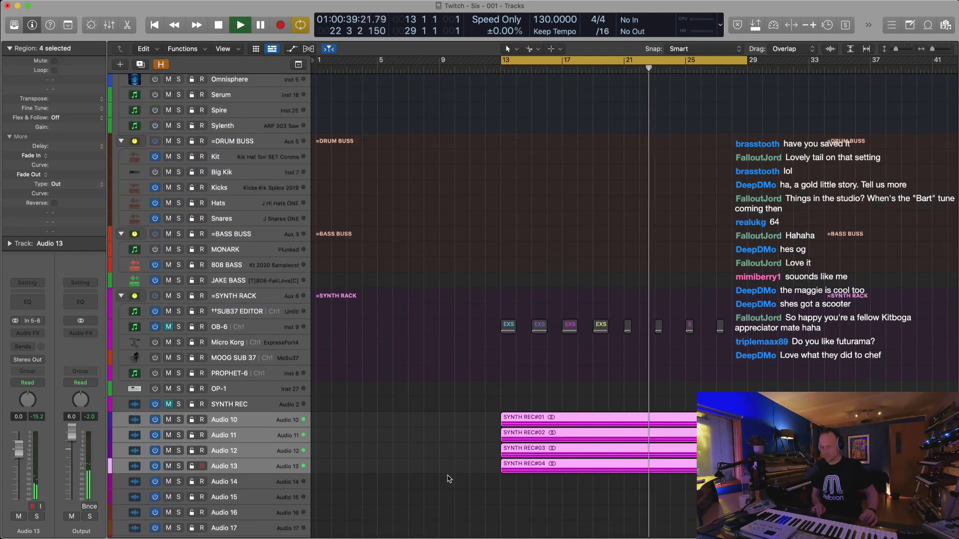
key("super+Left")
key("super+Left")
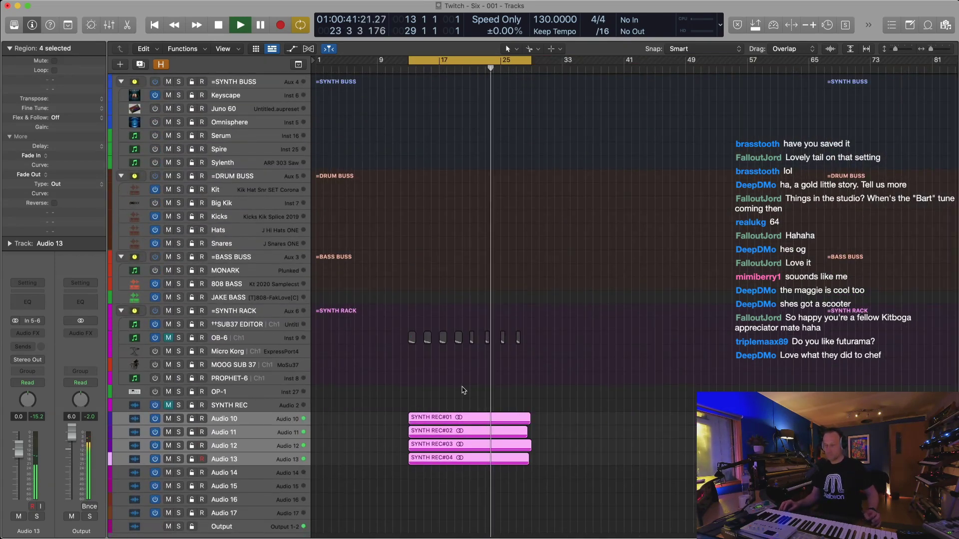
Unmute the OB-6 track and mute the four SYNTH REC regions on Audio 10 to 13
left_click(552, 318)
left_click_drag(555, 304, 396, 368)
left_click(170, 339)
left_click_drag(473, 403, 469, 484)
key("ctrl+m")
left_click(380, 338)
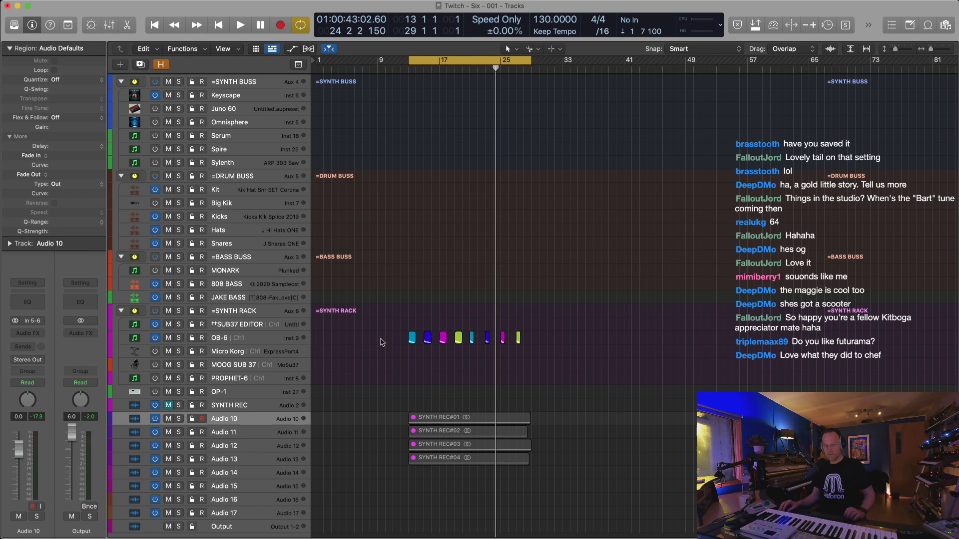
Move the eight run regions from the OB-6 track to the Omnisphere track at bar 13, switch that track on and start playback
left_click_drag(406, 332, 414, 123)
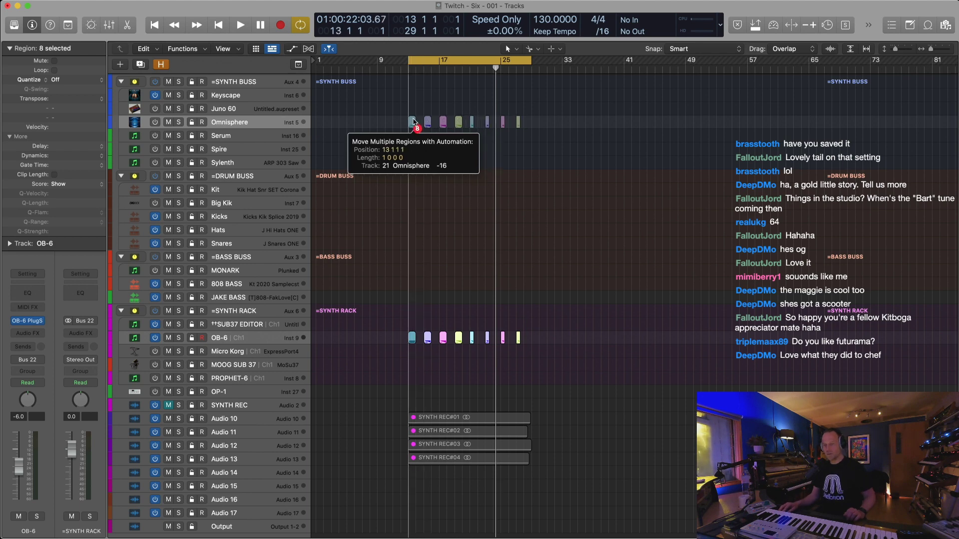
left_click_drag(413, 120, 413, 119)
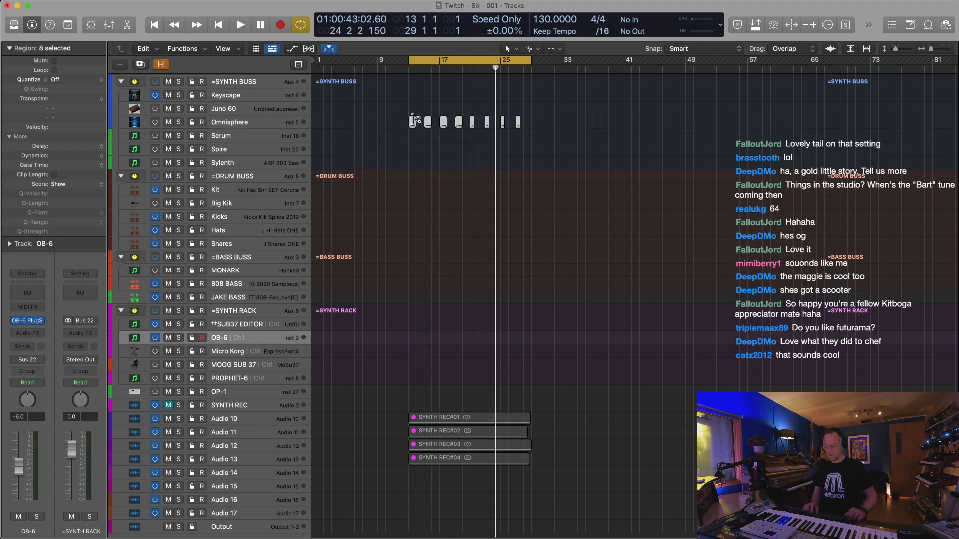
key("space")
left_click(156, 122)
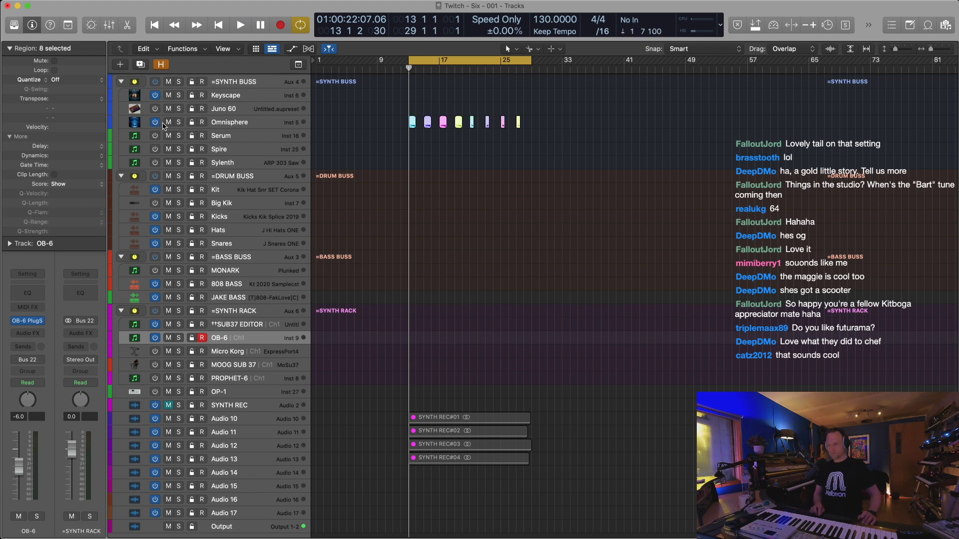
scroll(361, 172, "up", 5)
key("space")
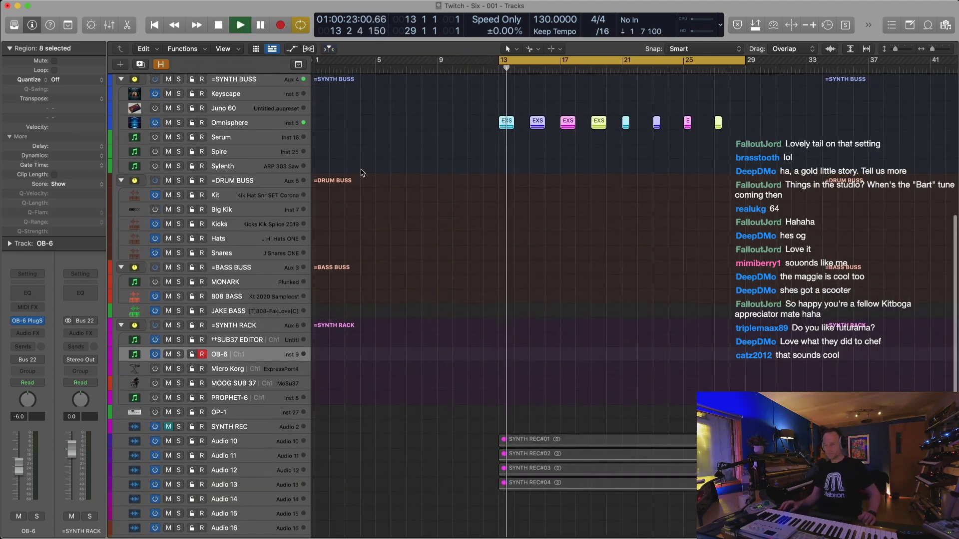
key("super+Up")
key("super+Up")
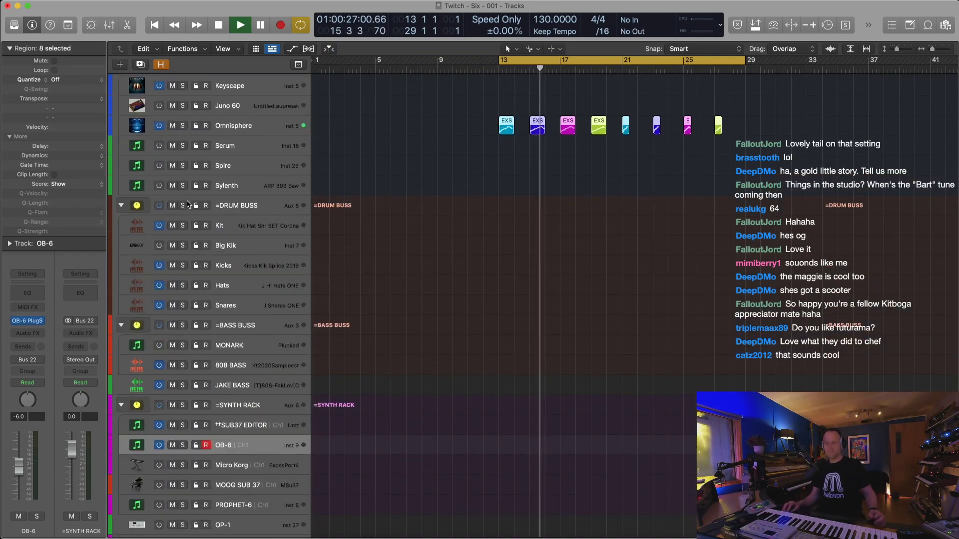
Open Omnisphere's full patch browser, filter it to Synth Poly, load Backwards Neosoul and shuffle the patch order
left_click(252, 127)
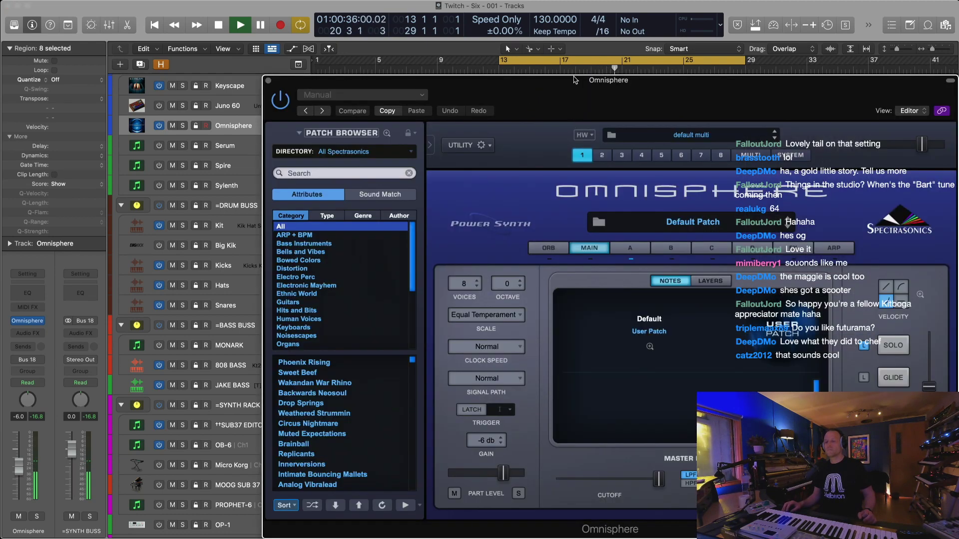
left_click_drag(574, 79, 424, 58)
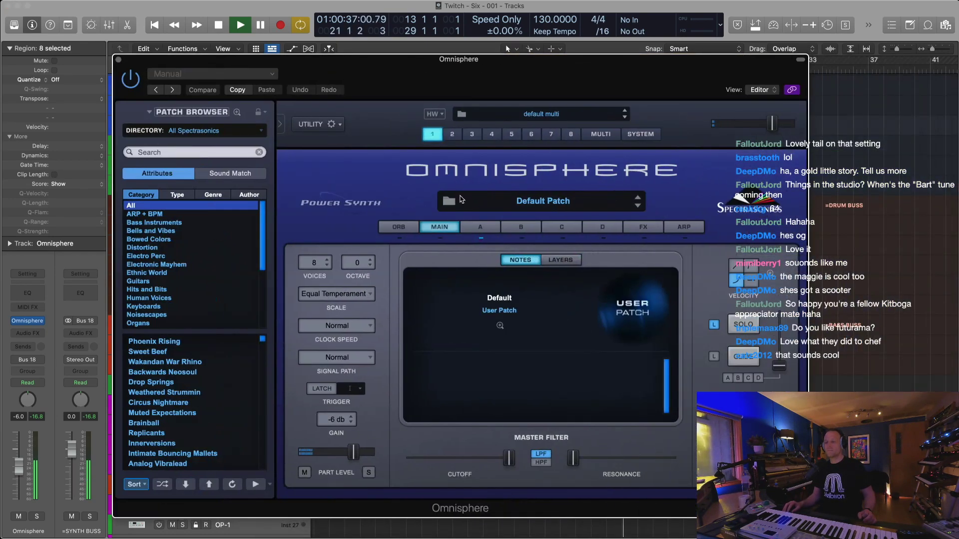
left_click(449, 202)
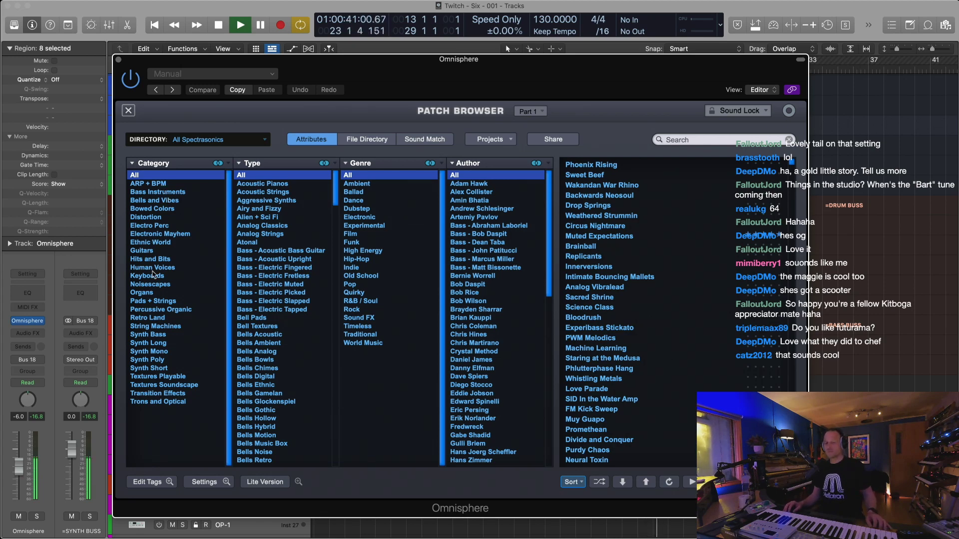
left_click(158, 360)
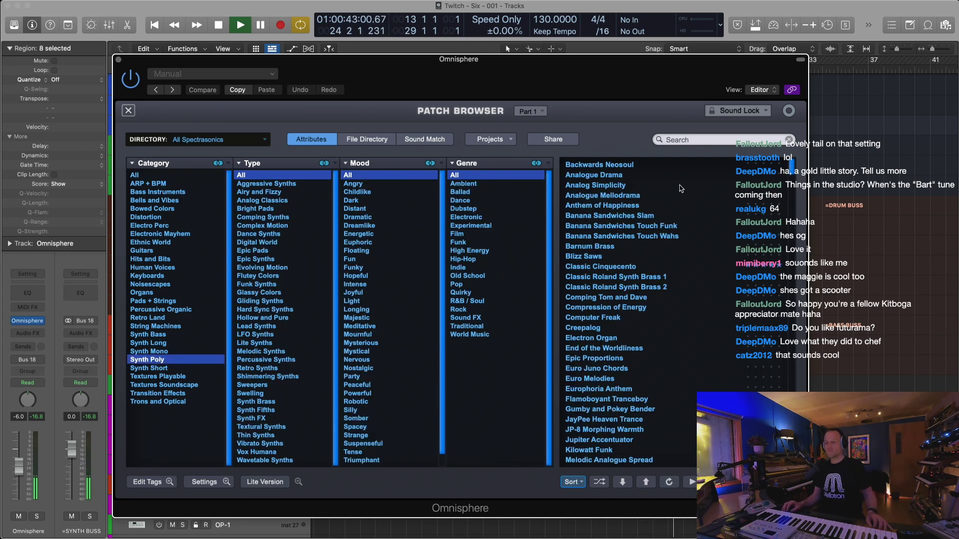
left_click(611, 166)
left_click(601, 484)
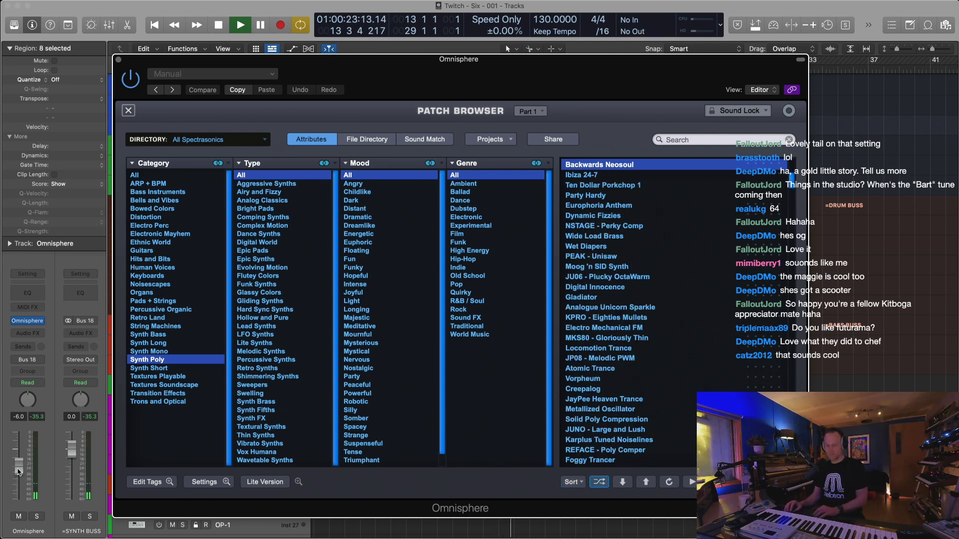
Raise the Omnisphere track's fader to -3.8 dB and load the Ibiza 24-7 patch
left_click_drag(19, 472, 19, 462)
left_click(594, 176)
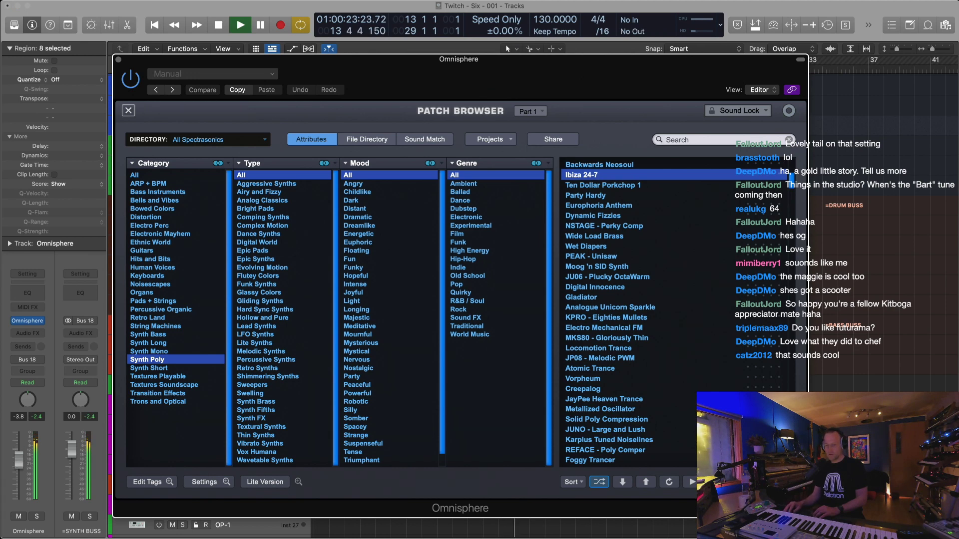
left_click(18, 459)
Audition the Synth Poly patches one by one from Ten Dollar Porkchop 1 through Moog 'n SID Synth against the looping runs
left_click(583, 185)
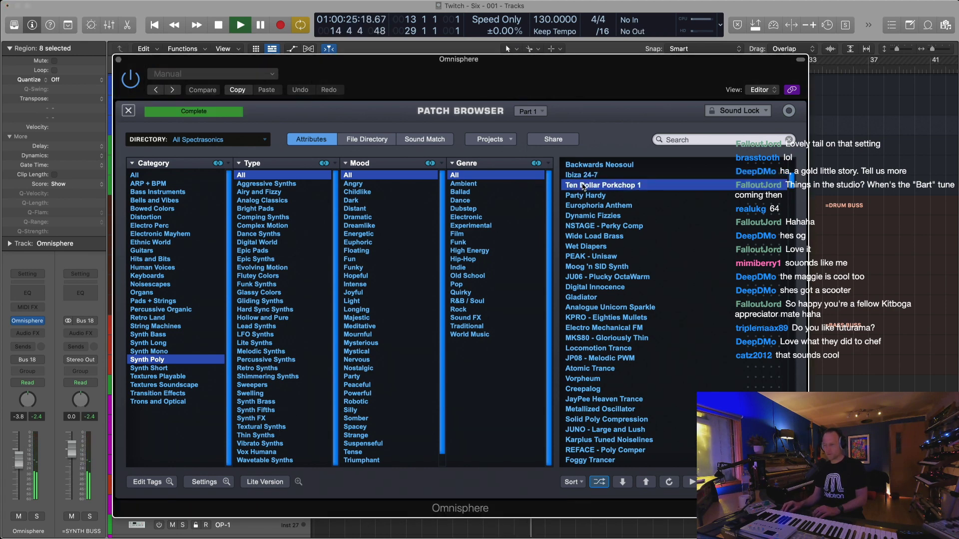
key("Down")
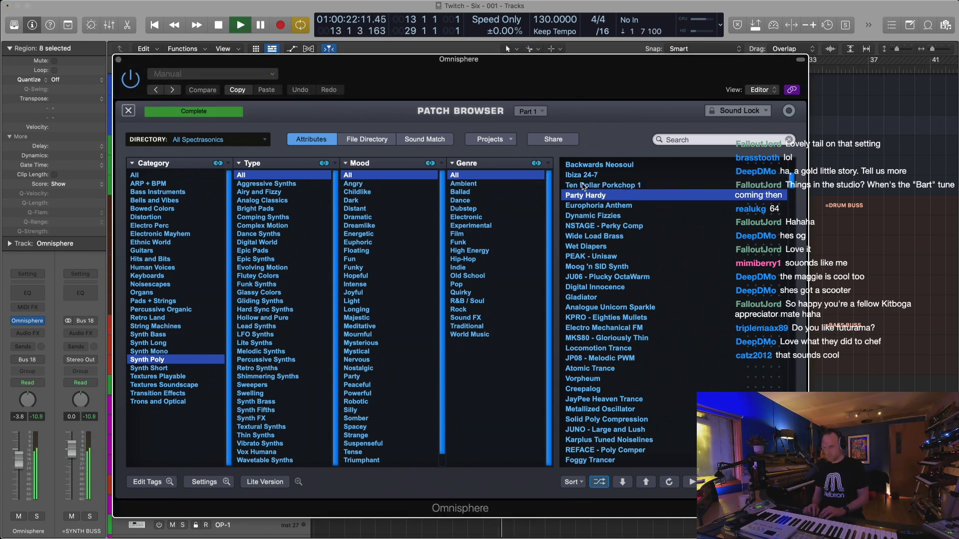
key("Down")
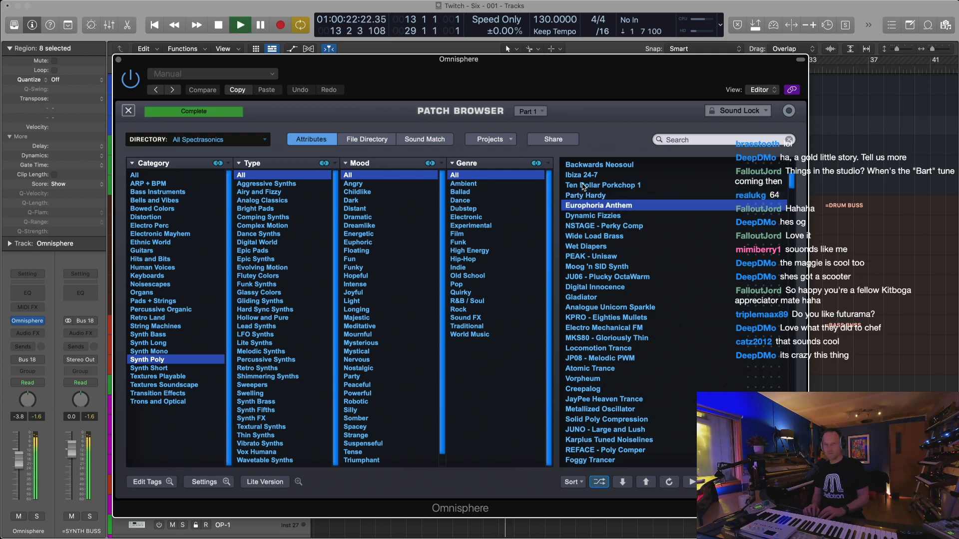
key("Down")
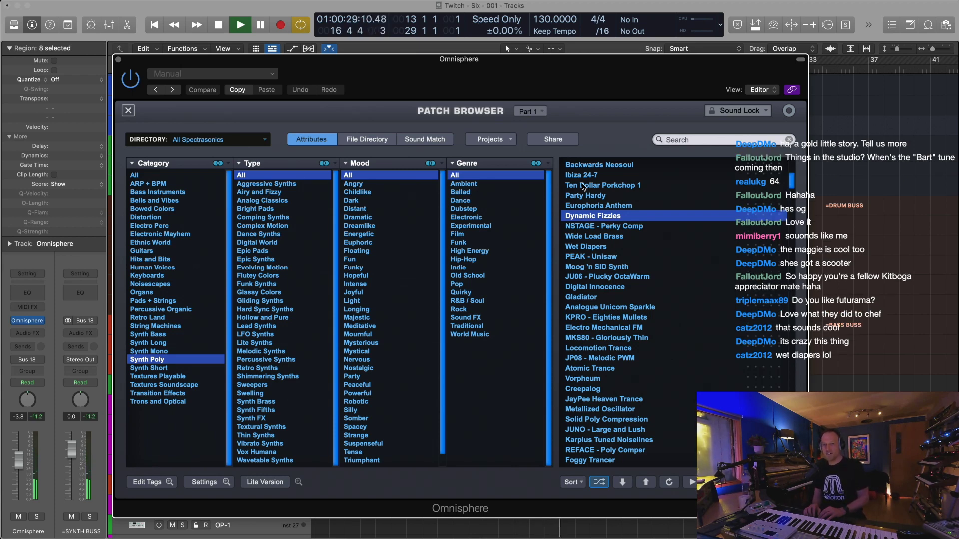
key("Down")
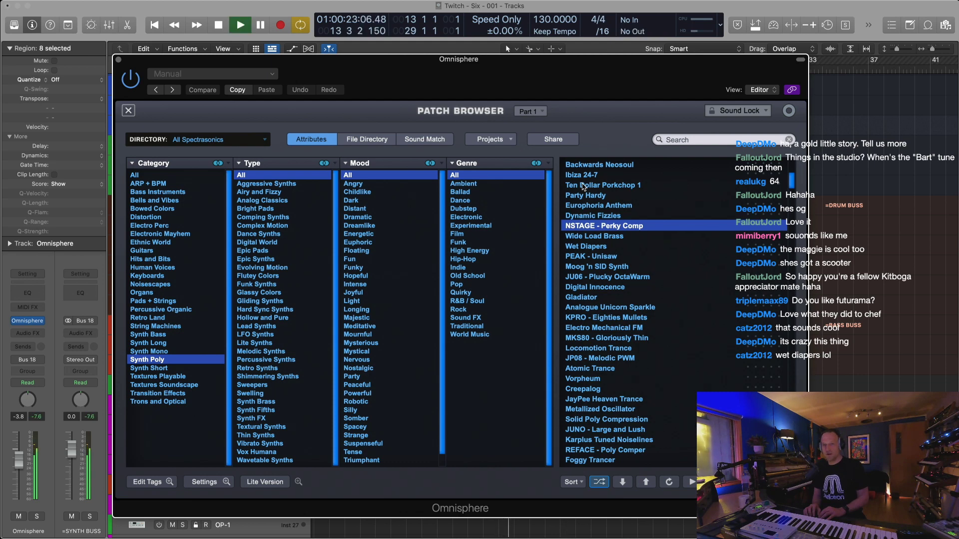
key("Down")
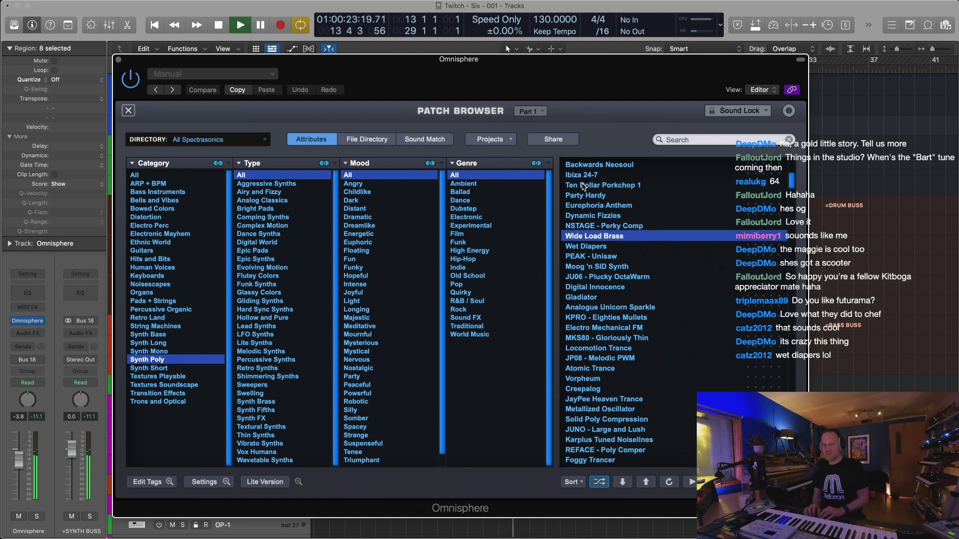
key("Down")
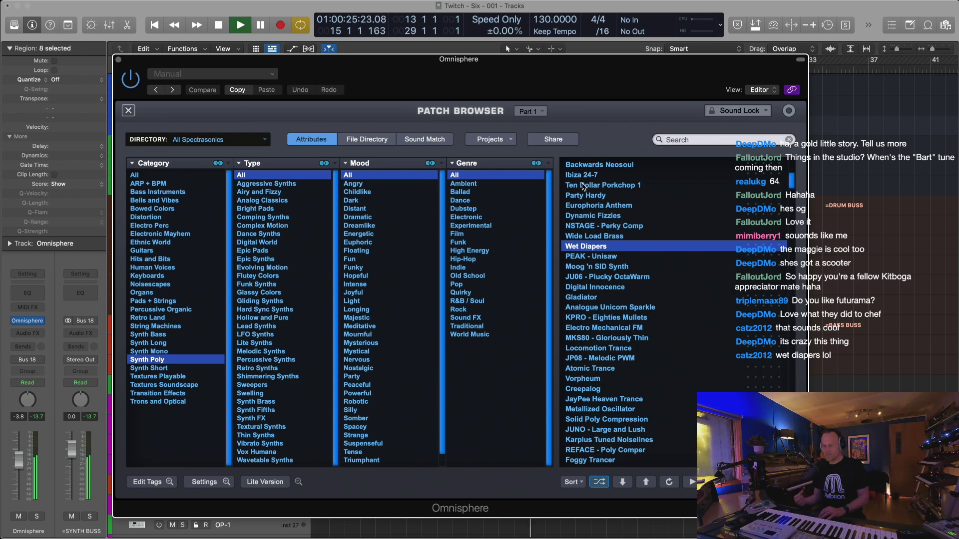
key("Down")
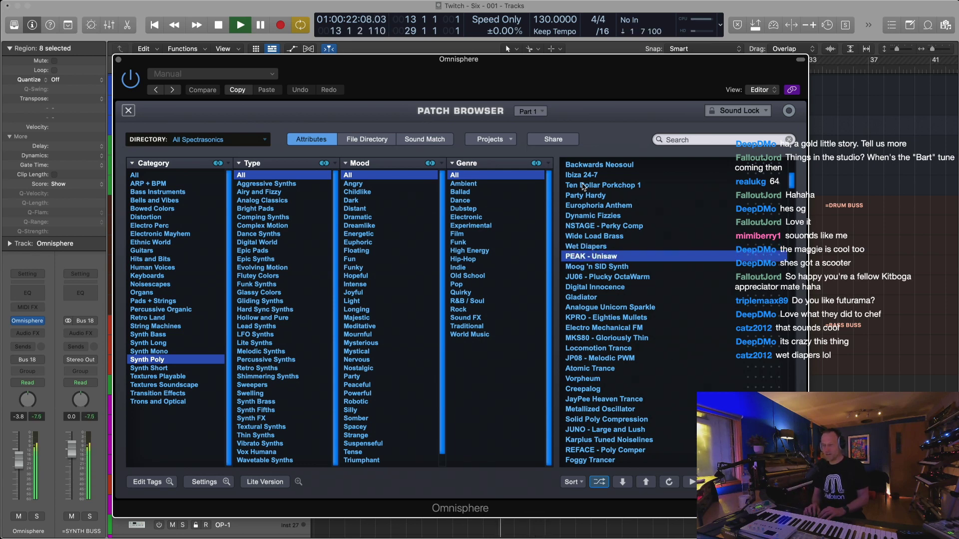
key("space")
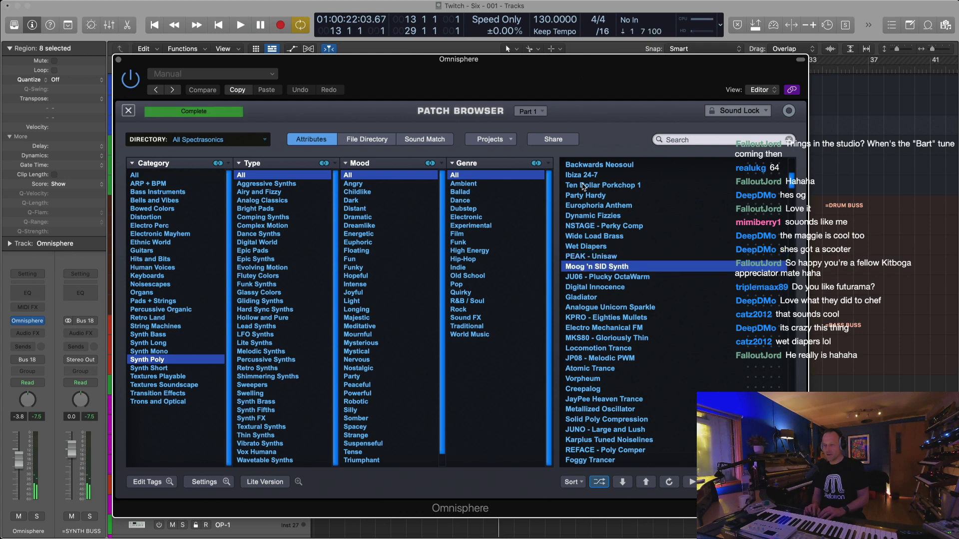
Audition the Synth Poly patches one by one from Moog 'n SID Synth down to JP08 - Melodic PWM against the looped regions
key("space")
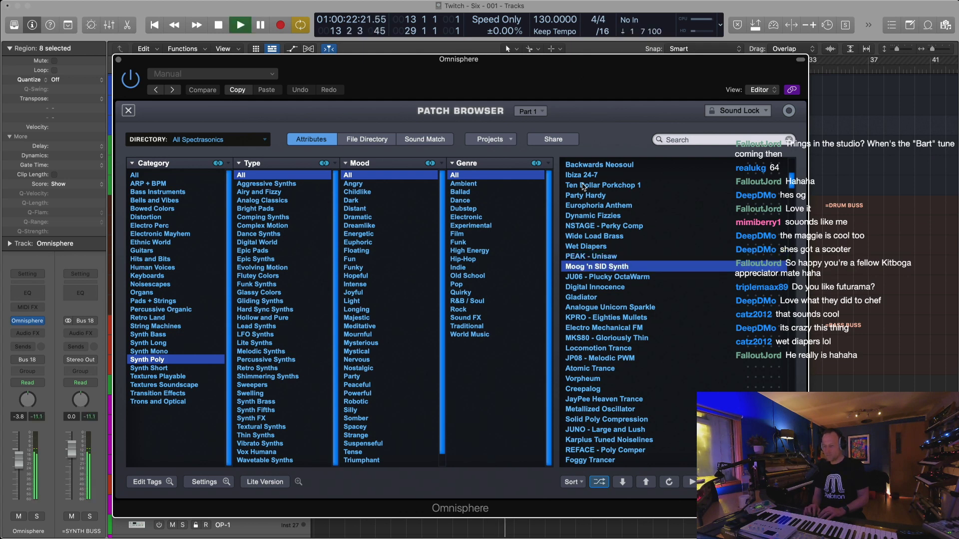
key("Down")
key("space")
key("Down")
key("space")
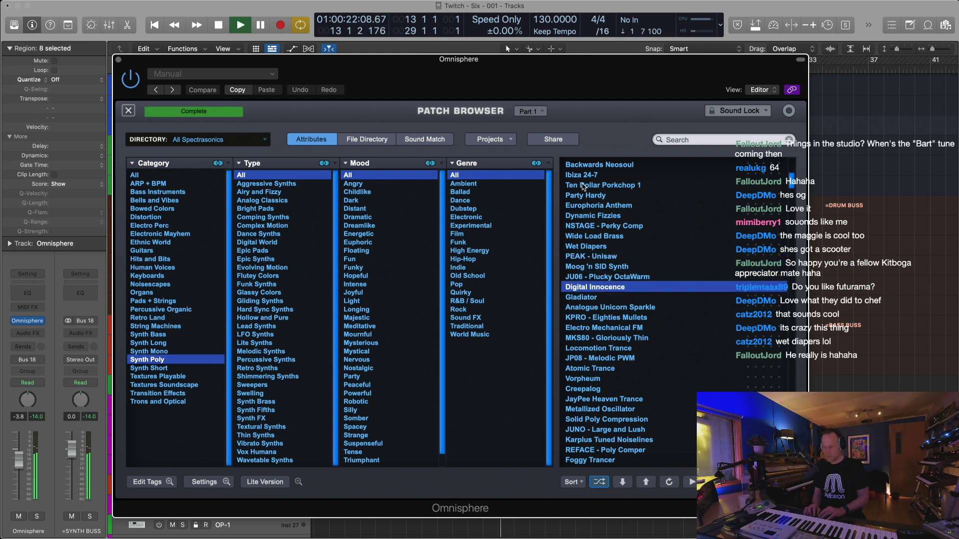
key("Down")
key("space")
key("space")
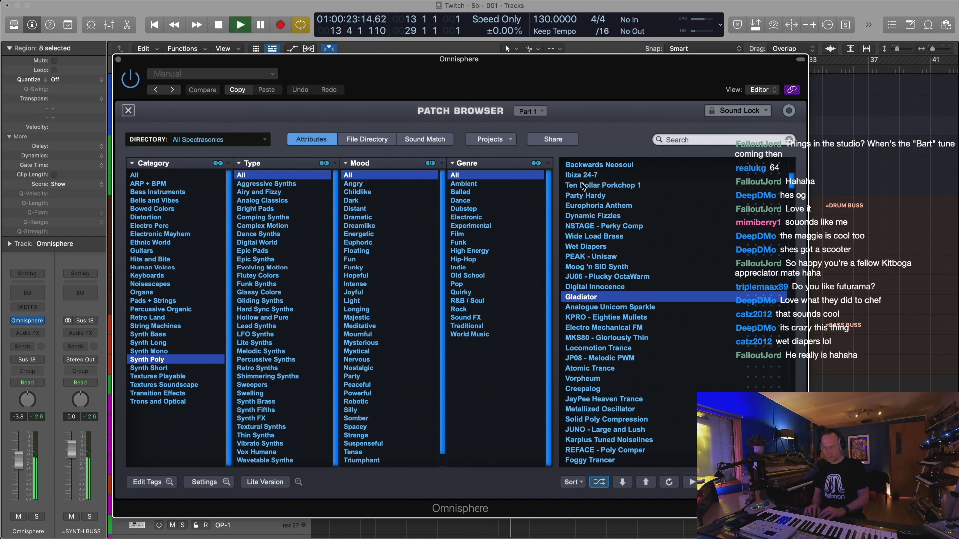
key("Down")
key("space")
key("space")
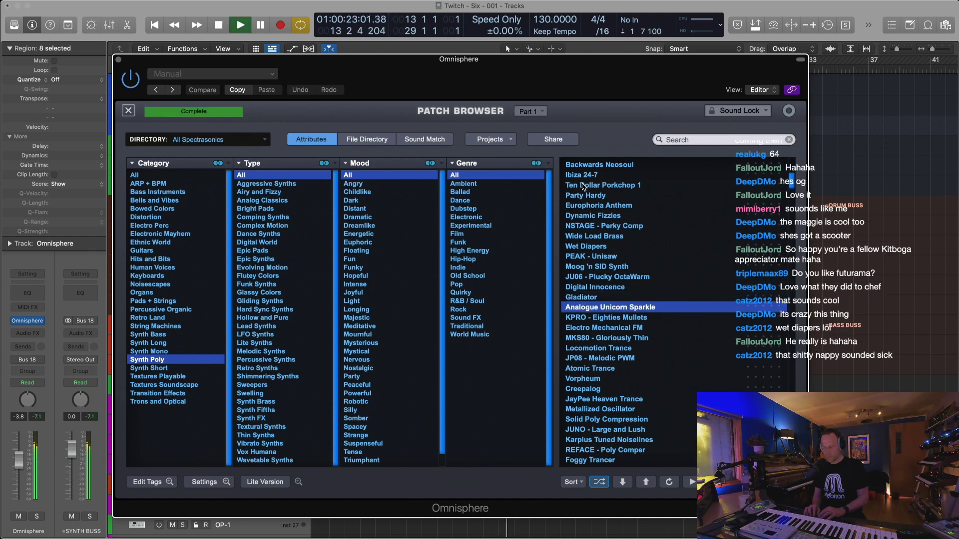
key("Down")
key("space")
key("space")
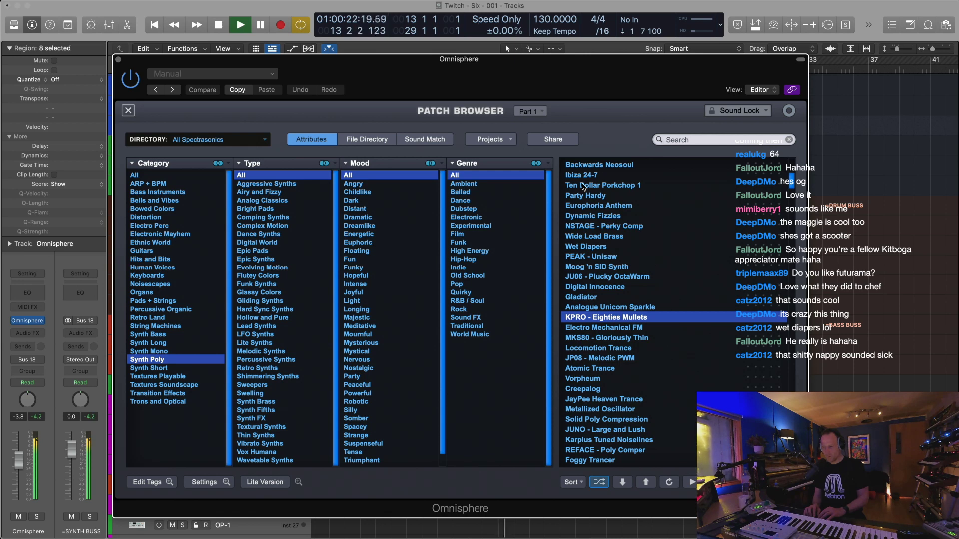
key("Down")
key("space")
key("space")
key("Down")
key("space")
key("space")
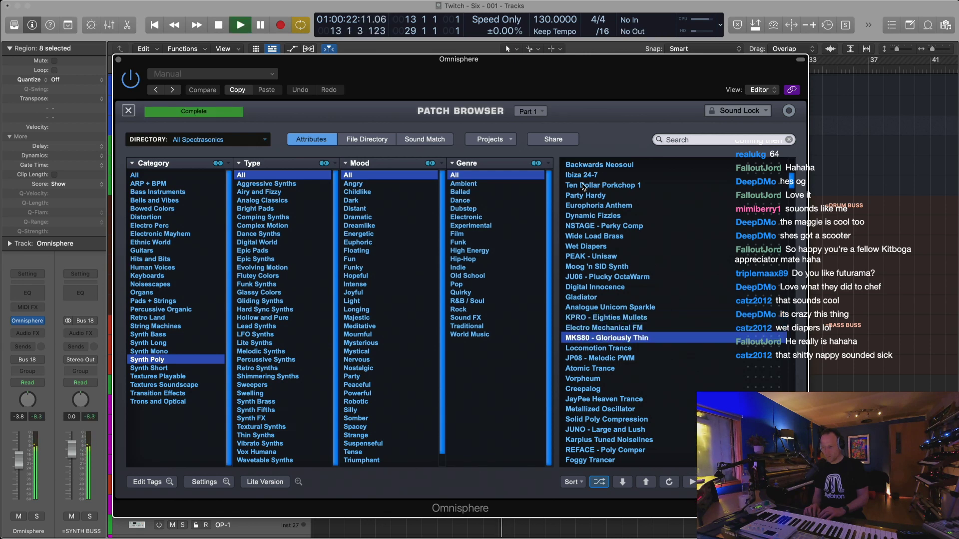
key("Down")
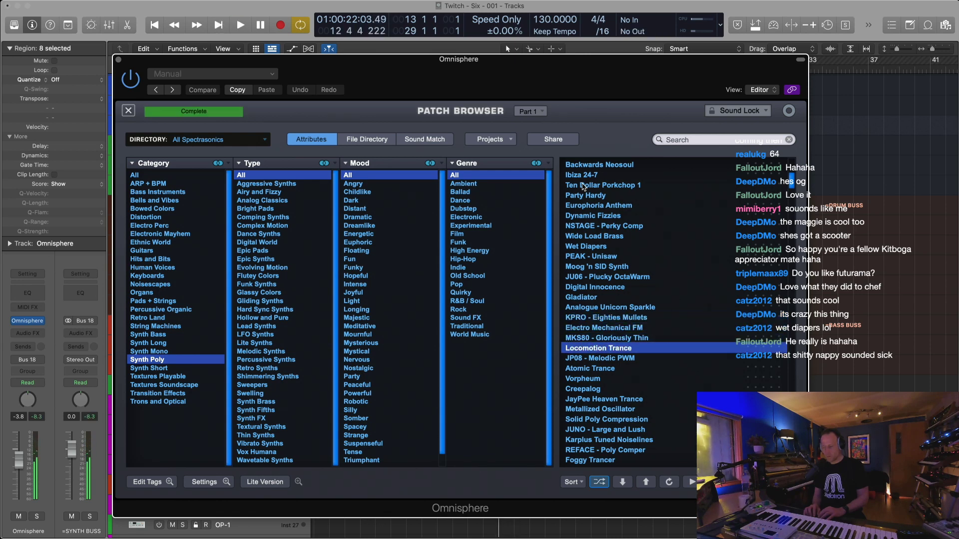
key("space")
key("space")
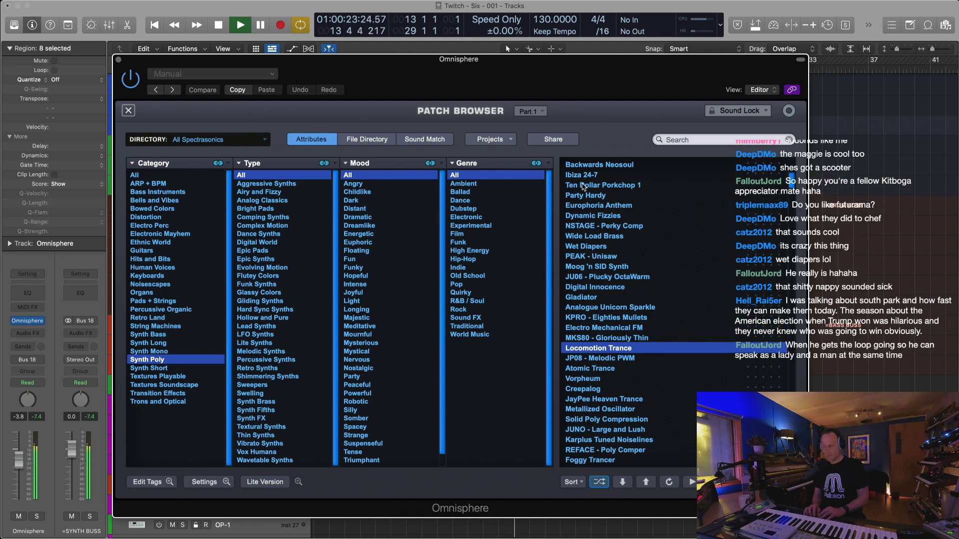
key("Down")
key("space")
key("space")
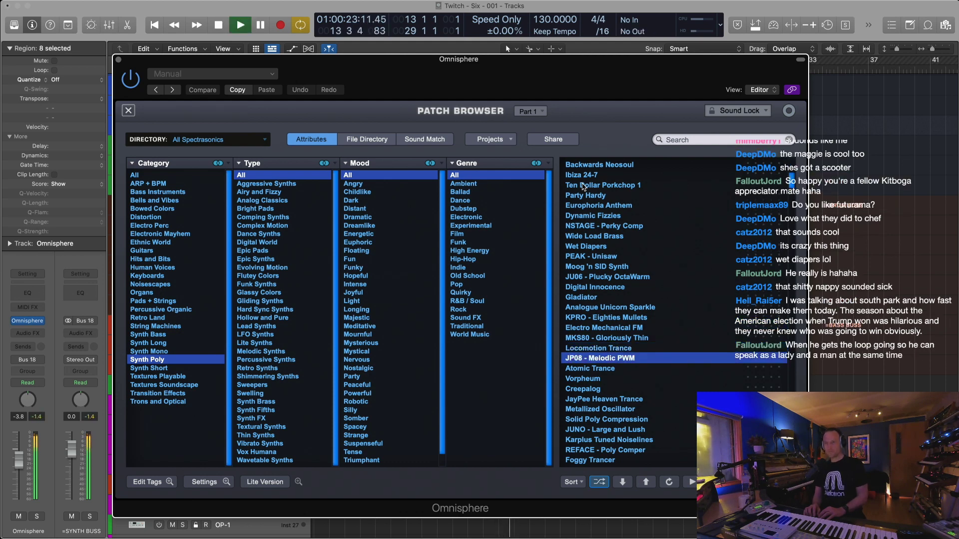
key("space")
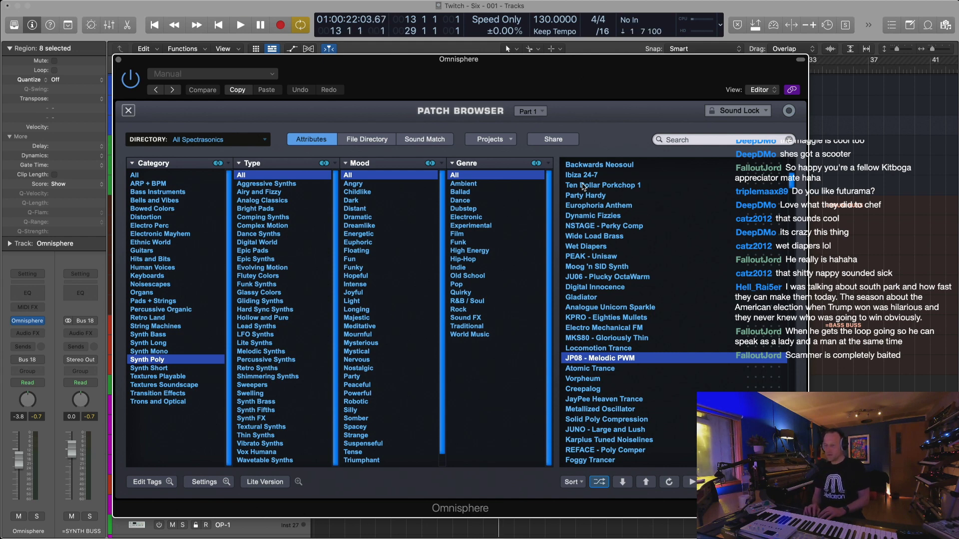
Load the Wet Diapers patch and bounce the eight selected Omnisphere regions in place to a new track, leaving the source regions
left_click(582, 246)
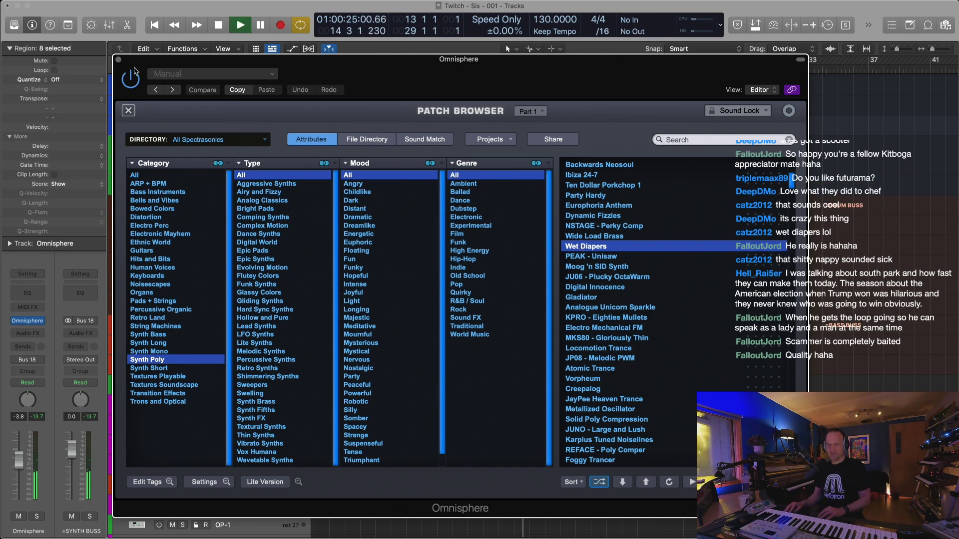
left_click(119, 60)
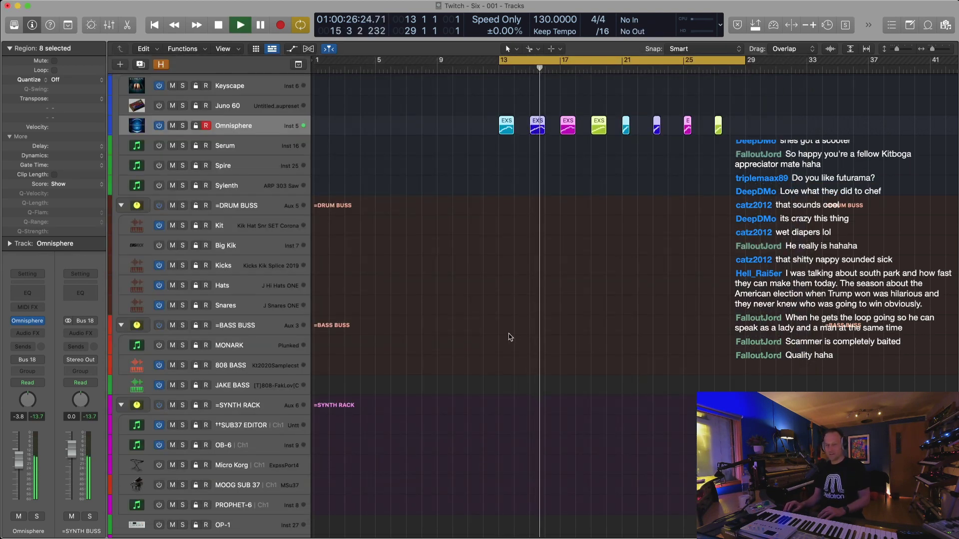
key("super+Up")
key("super+Up")
key("super+Left")
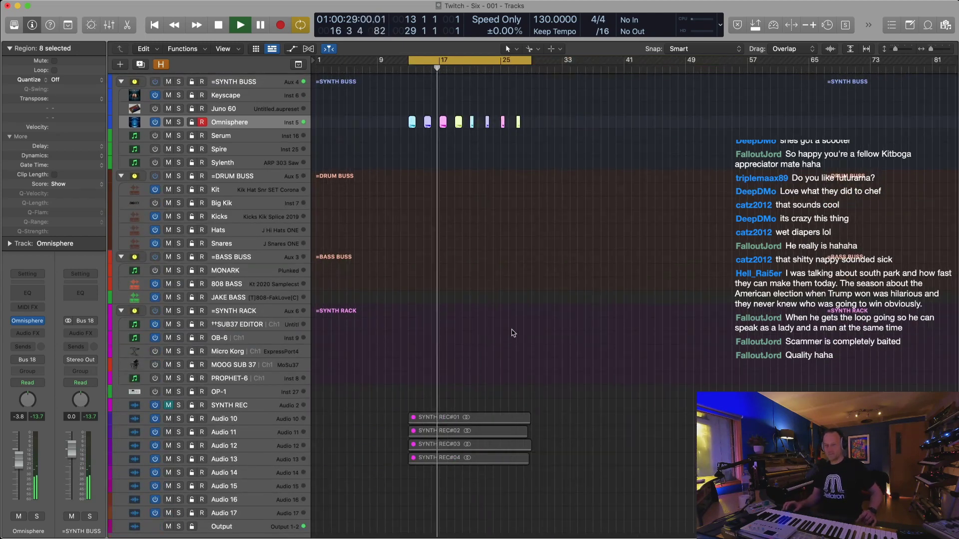
key("ctrl+b")
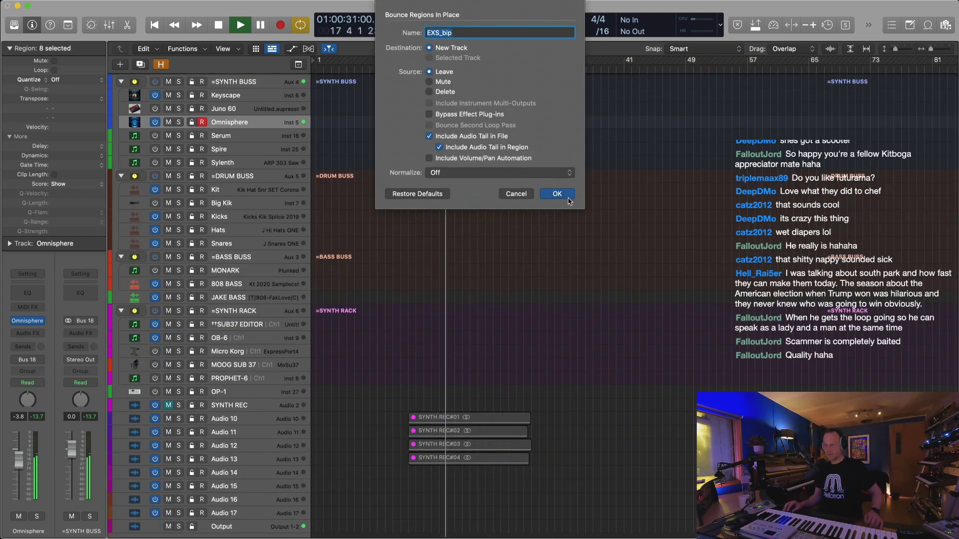
key("Return")
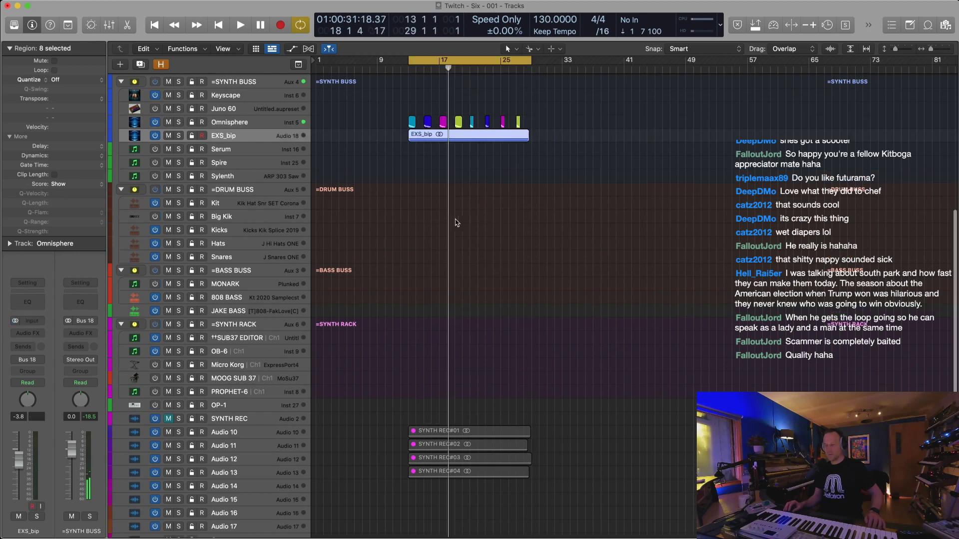
Mute the bounced EXS_bip region, reselect the eight Omnisphere MIDI regions and play the loop
left_click(421, 188)
left_click_drag(556, 137, 497, 150)
key("ctrl+m")
left_click_drag(544, 117, 406, 128)
key("space")
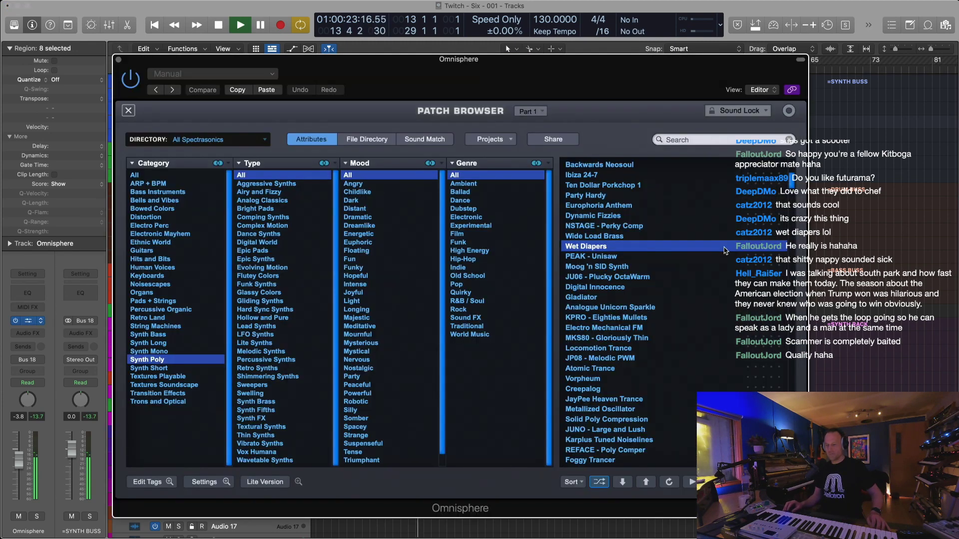
Reopen Omnisphere, audition patches from JP08 - Melodic PWM to JUNO - Large and Lush, and settle on Solid Poly Compression
left_click(27, 321)
left_click(608, 257)
left_click(610, 360)
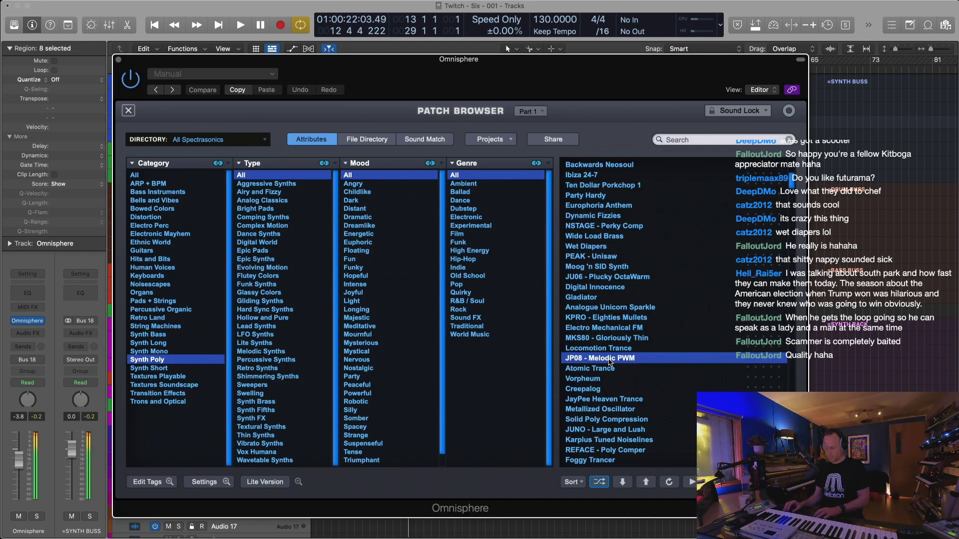
left_click(603, 368)
left_click(602, 379)
left_click(600, 389)
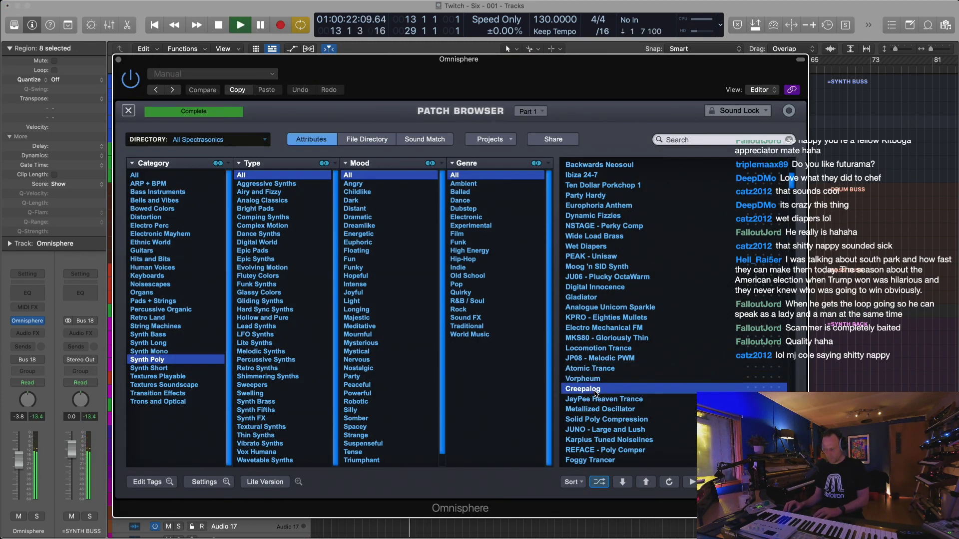
left_click(599, 399)
left_click(595, 409)
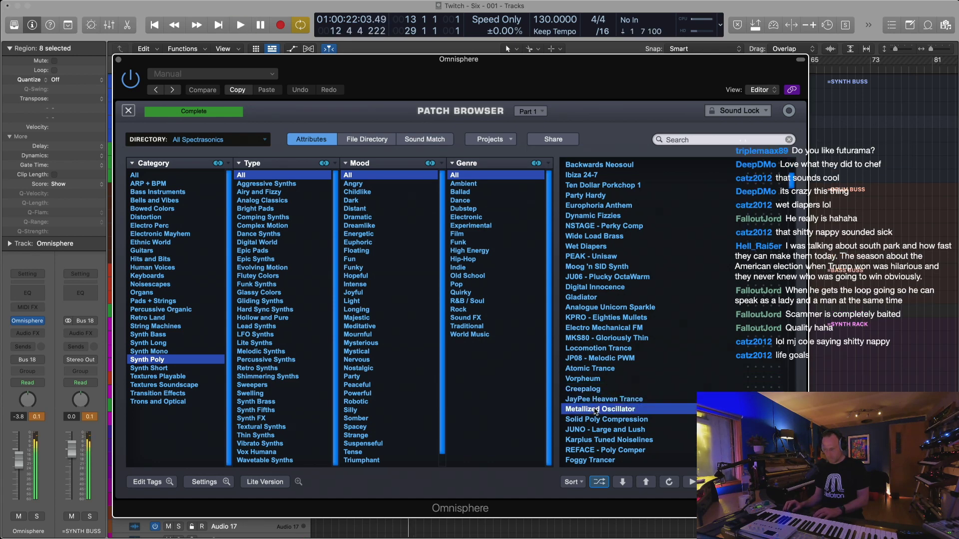
left_click(591, 420)
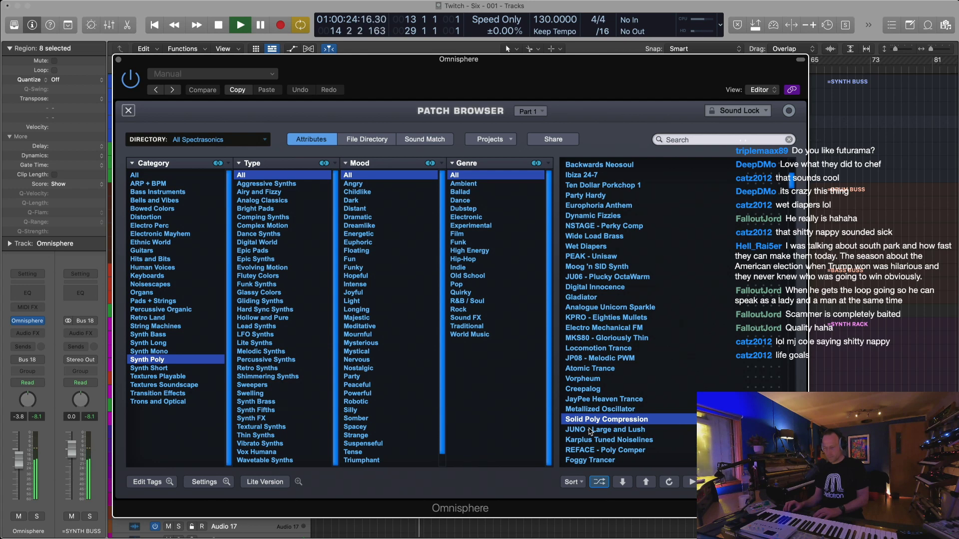
left_click(592, 430)
left_click(595, 420)
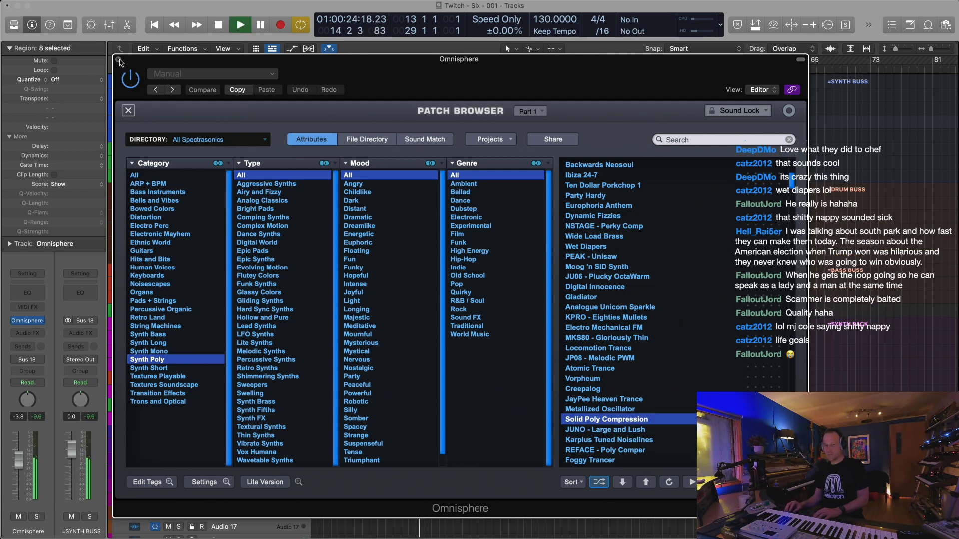
Leave the full patch browser, try the hard sync control in layer A and check the patch's common effects
left_click(129, 111)
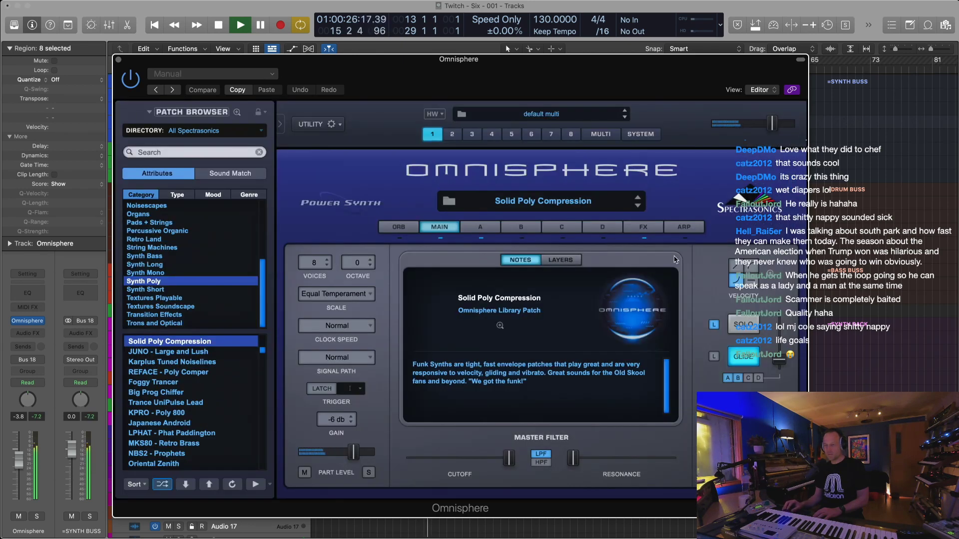
left_click(492, 226)
mouse_move(489, 413)
left_mouse_down()
mouse_move(568, 412)
mouse_move(489, 413)
left_mouse_up()
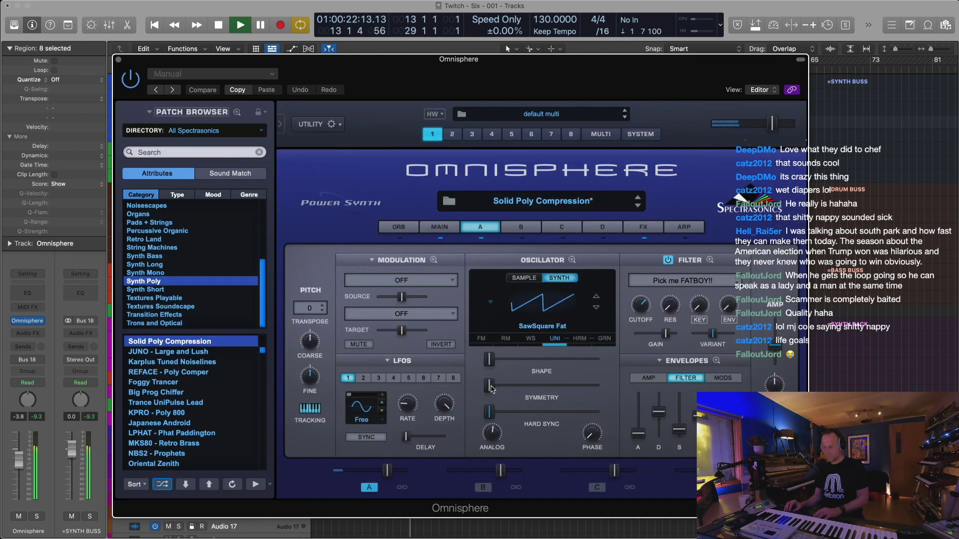
left_click(644, 228)
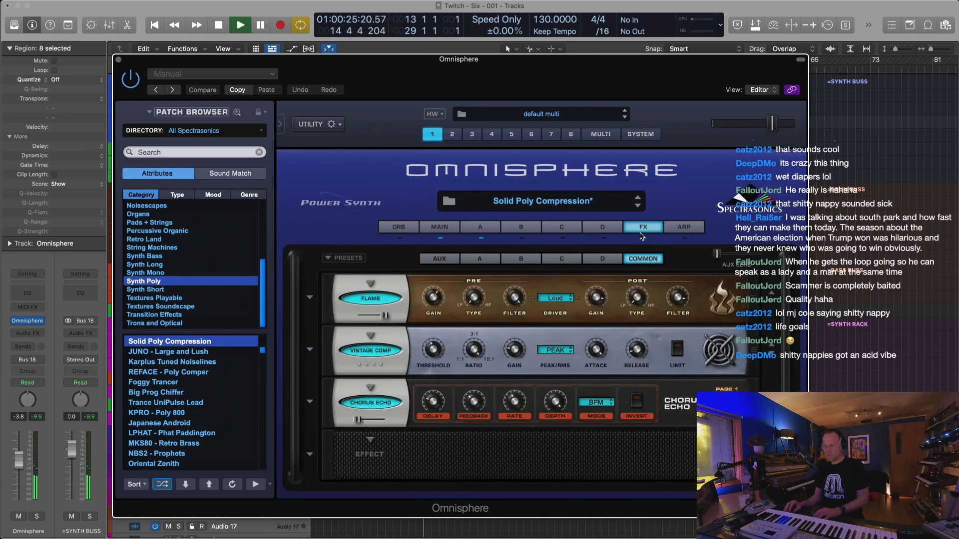
Raise the filter gain to the middle of its range in layer A and open up the filter cutoff
left_click(440, 227)
left_click(480, 226)
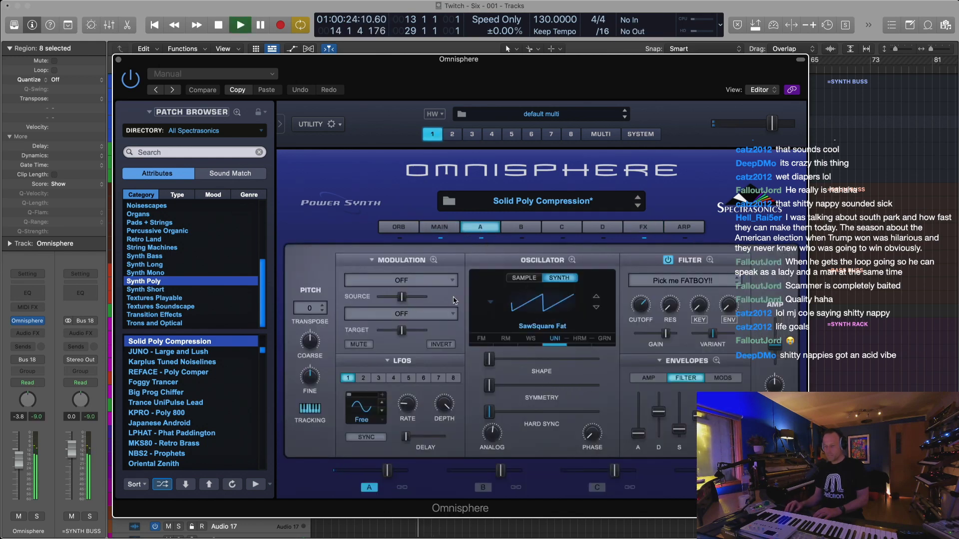
mouse_move(666, 333)
left_mouse_down()
mouse_move(675, 338)
mouse_move(664, 336)
left_mouse_up()
mouse_move(644, 296)
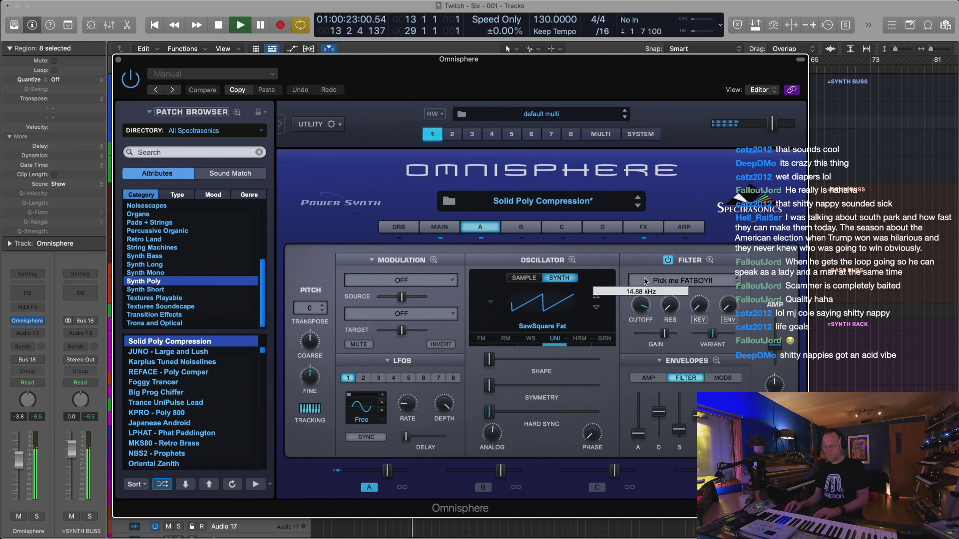
left_click_drag(635, 306, 637, 253)
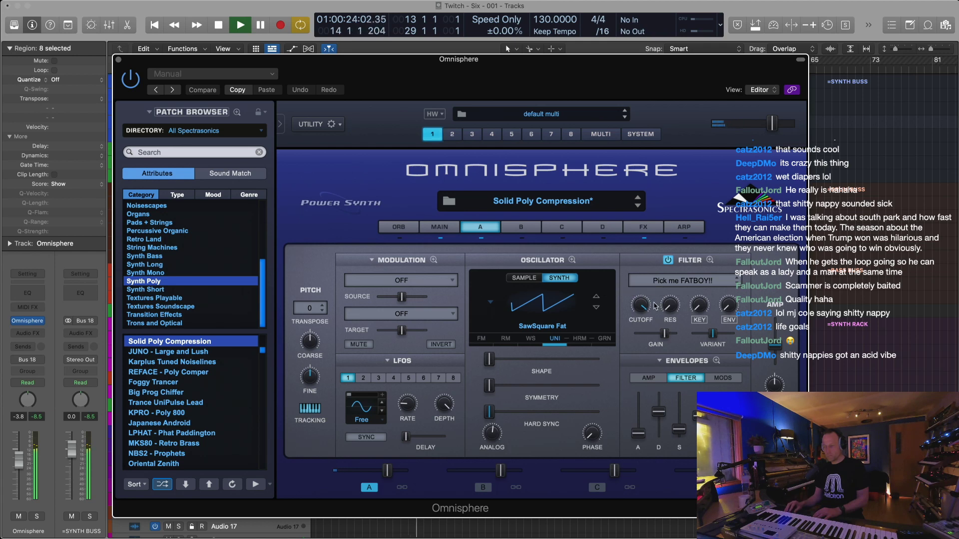
Close the Omnisphere window and bounce the eight MIDI regions in place to a second new track with the Solid Poly Compression sound
left_click(118, 60)
left_click(505, 153)
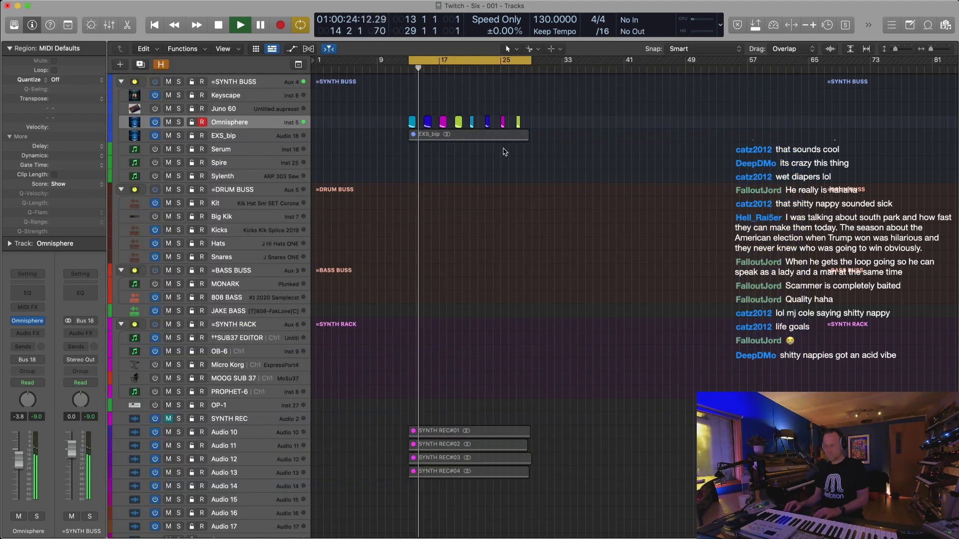
left_click_drag(509, 115, 363, 133)
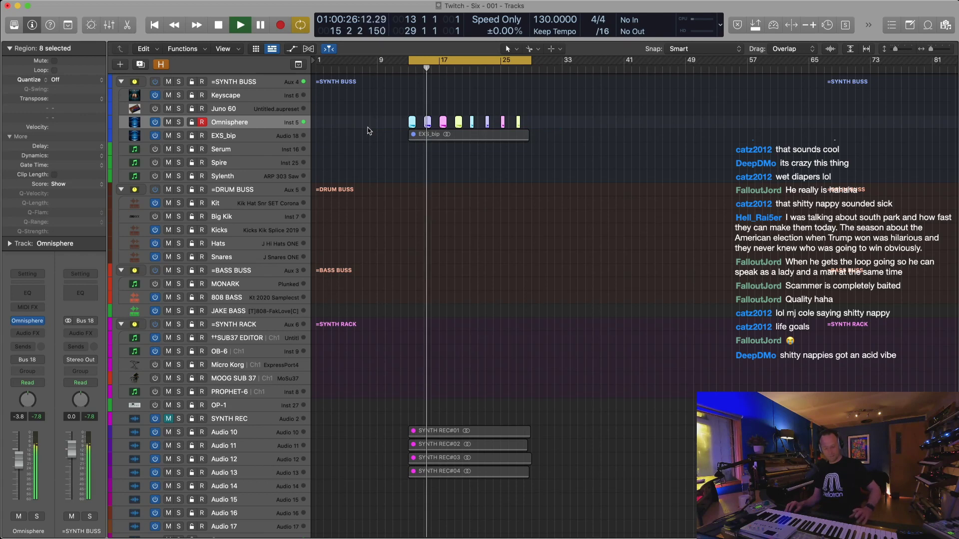
key("ctrl+b")
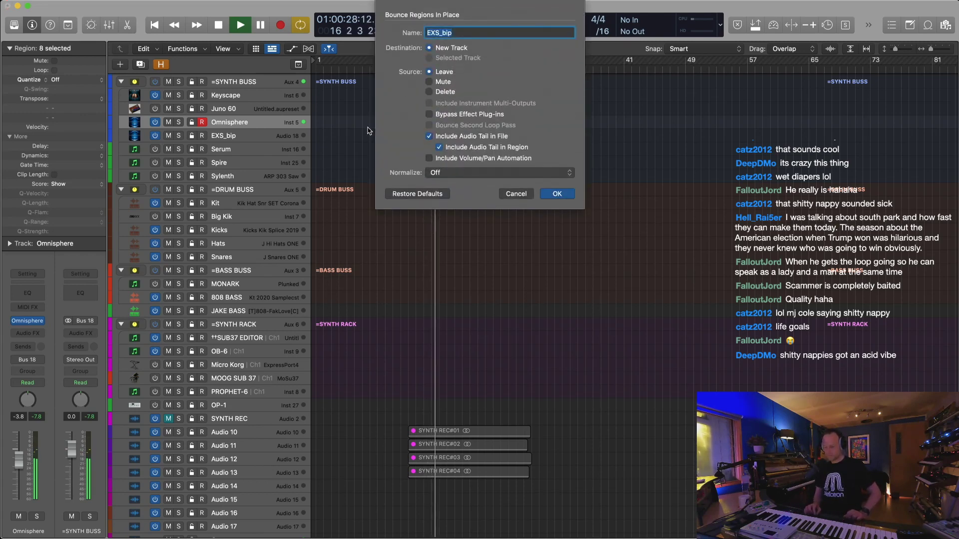
key("Return")
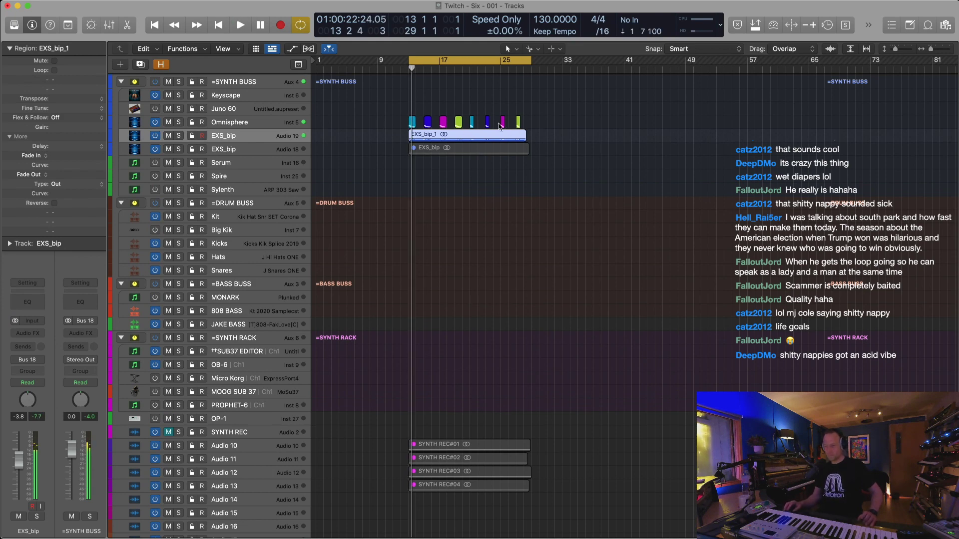
Mute the bounced EXS_bip_1 region and restart loop playback
left_click(490, 174)
key("ctrl+m")
key("space")
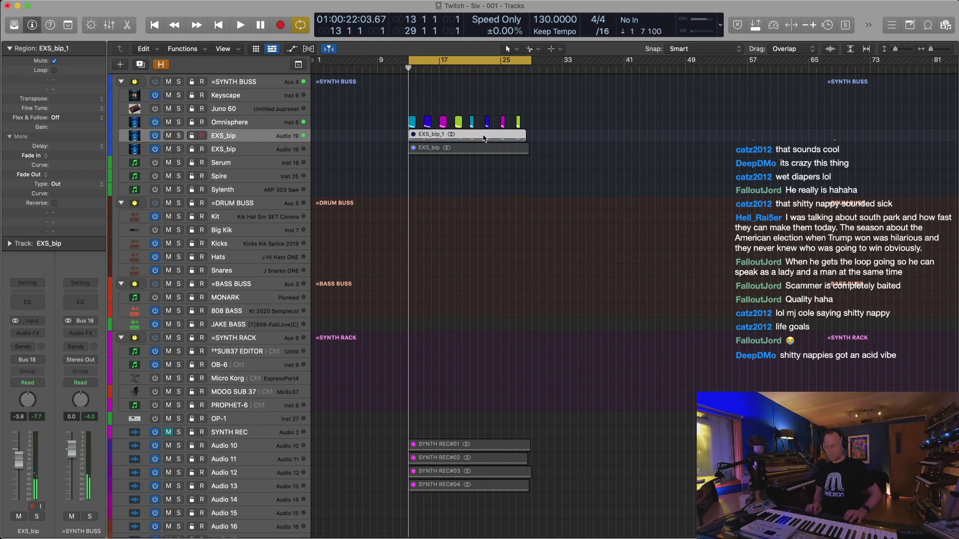
Reselect the eight Omnisphere MIDI regions and load Champagne Dreams from the ARP + BPM category in the full patch browser
left_click_drag(552, 108, 405, 127)
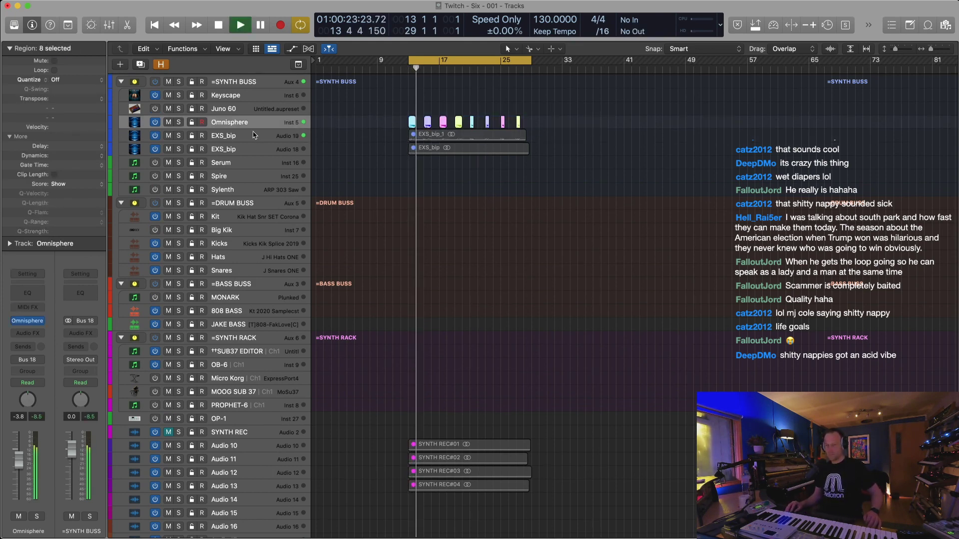
left_click(27, 320)
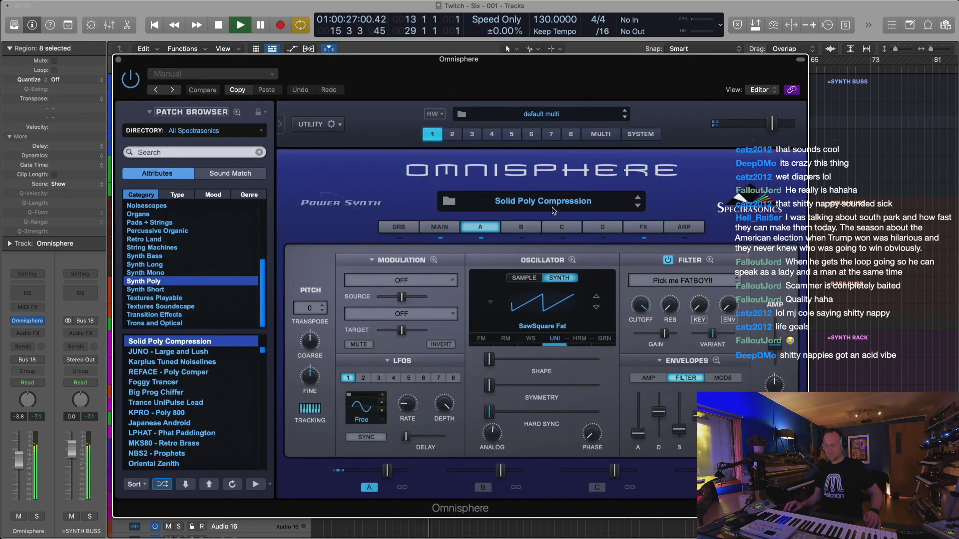
left_click(448, 201)
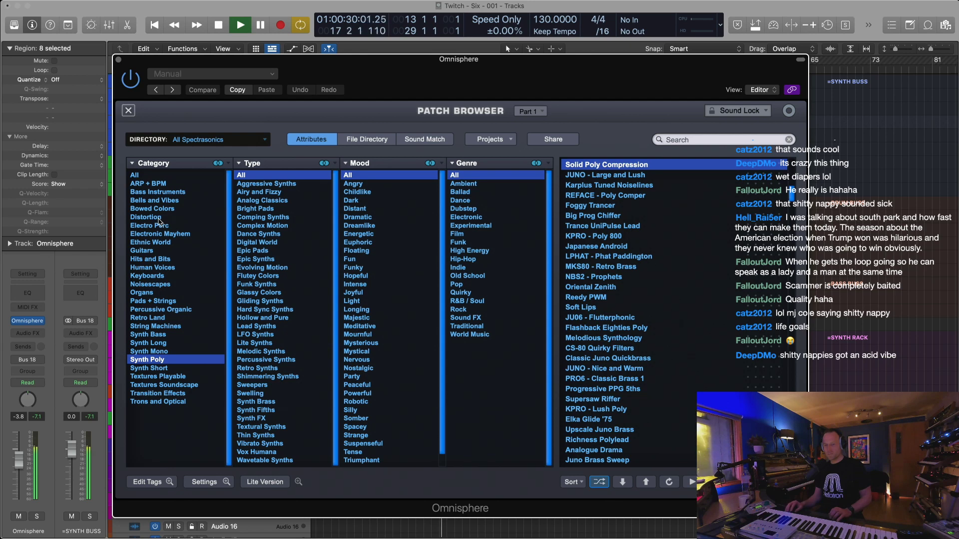
left_click(157, 184)
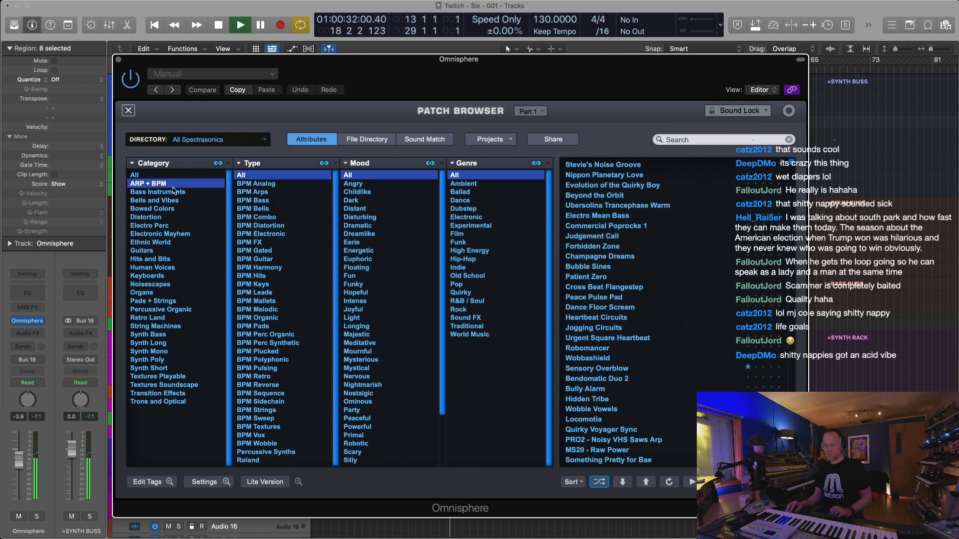
left_click(649, 255)
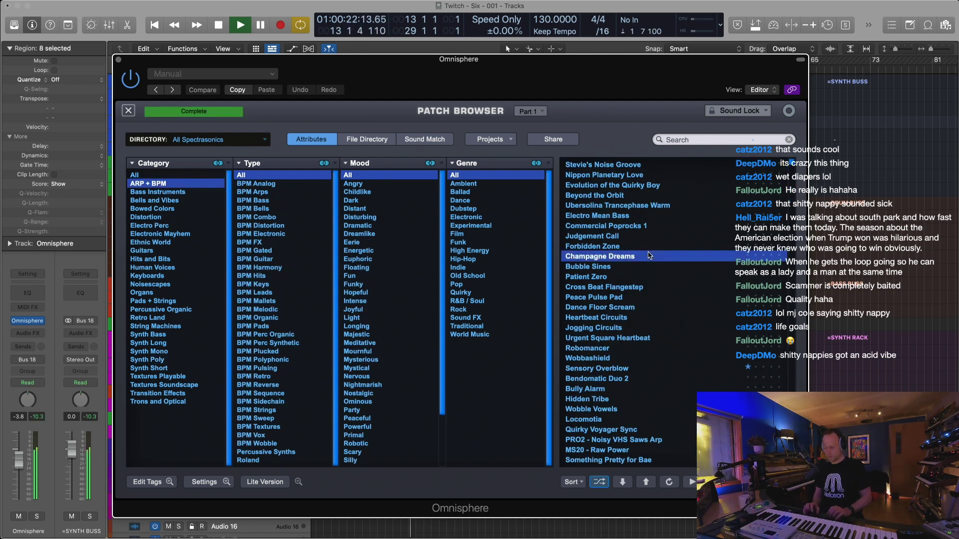
Audition the ARP + BPM patches one by one from Bubble Sines down to Urgent Square Heartbeat, leaving the last one loaded
left_click(605, 269)
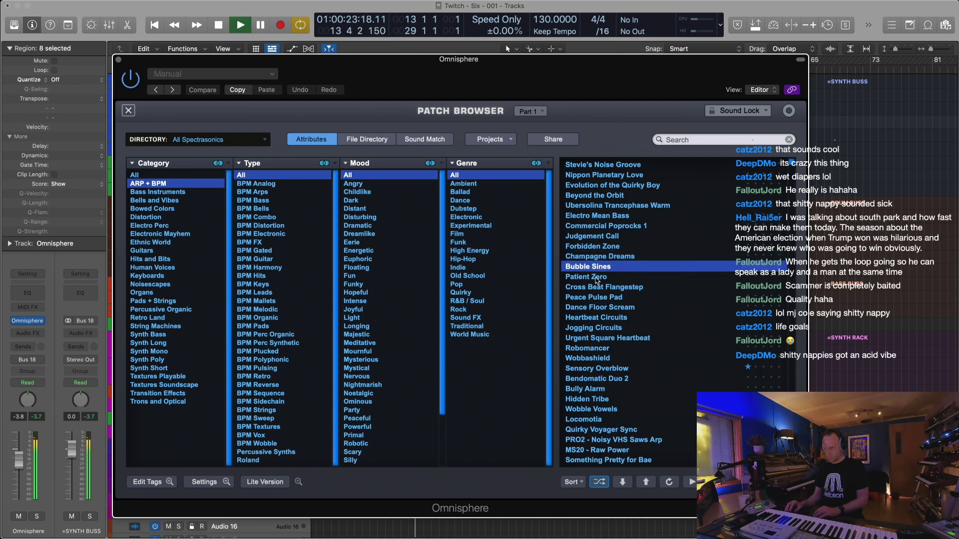
left_click(597, 278)
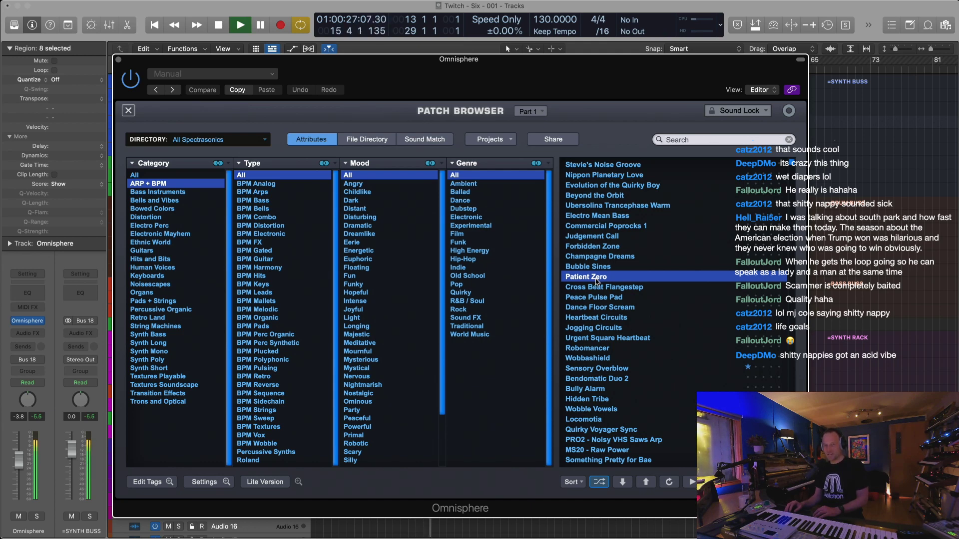
left_click(598, 288)
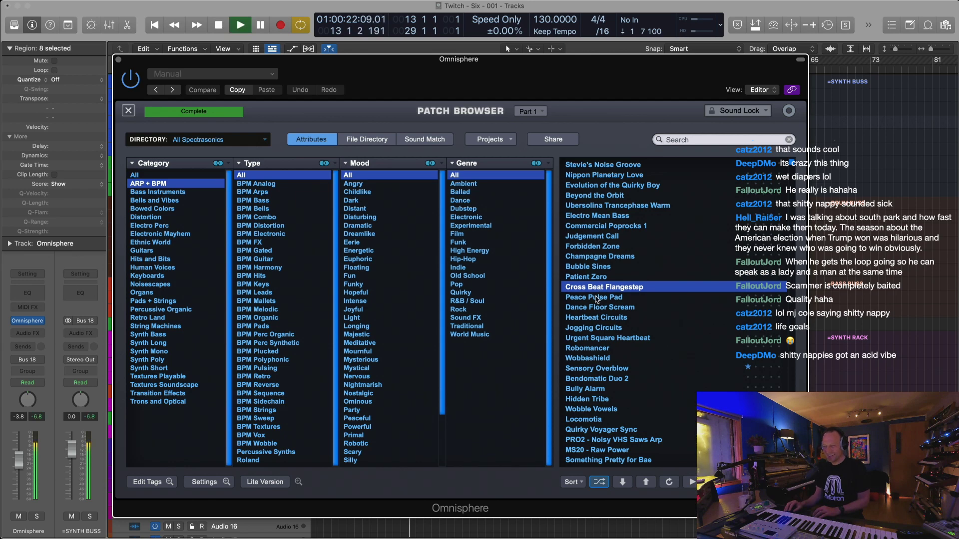
left_click(596, 298)
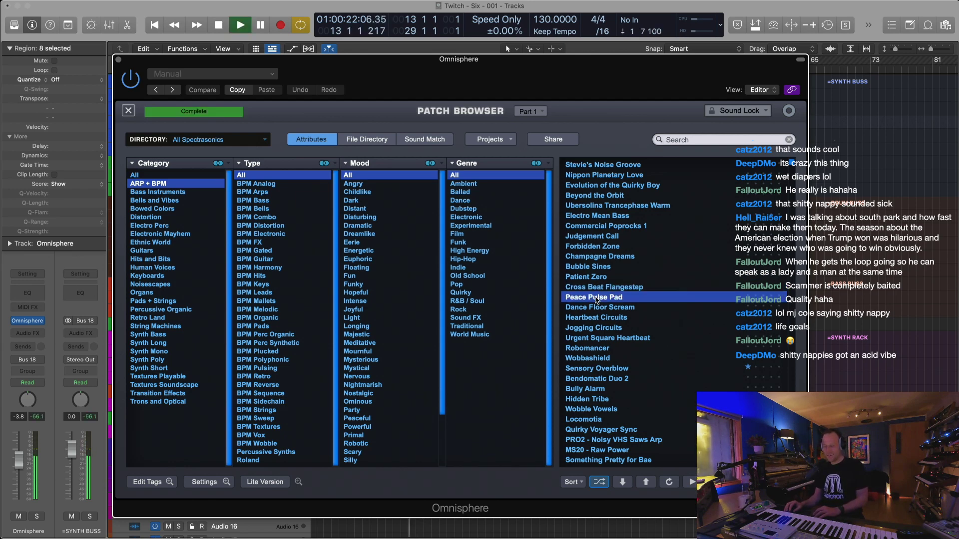
left_click(596, 308)
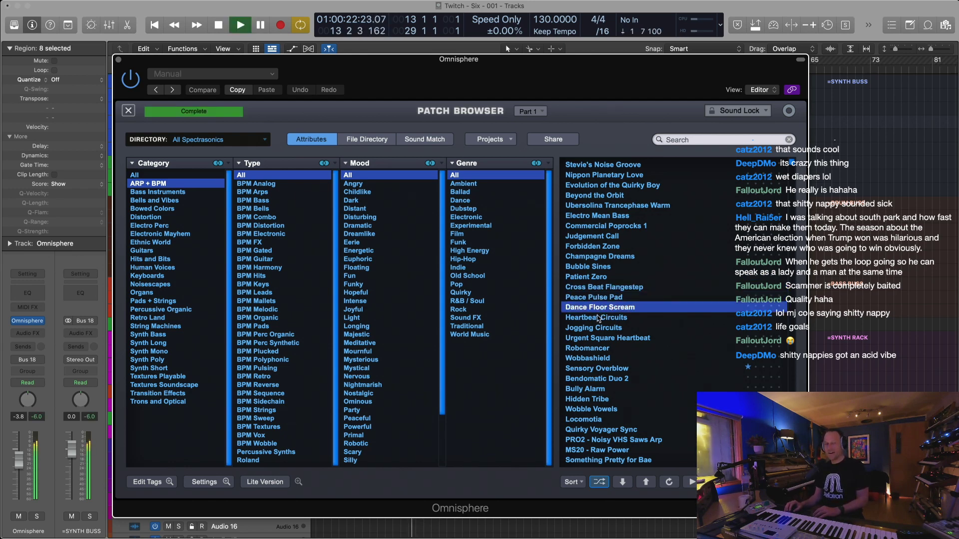
left_click(601, 318)
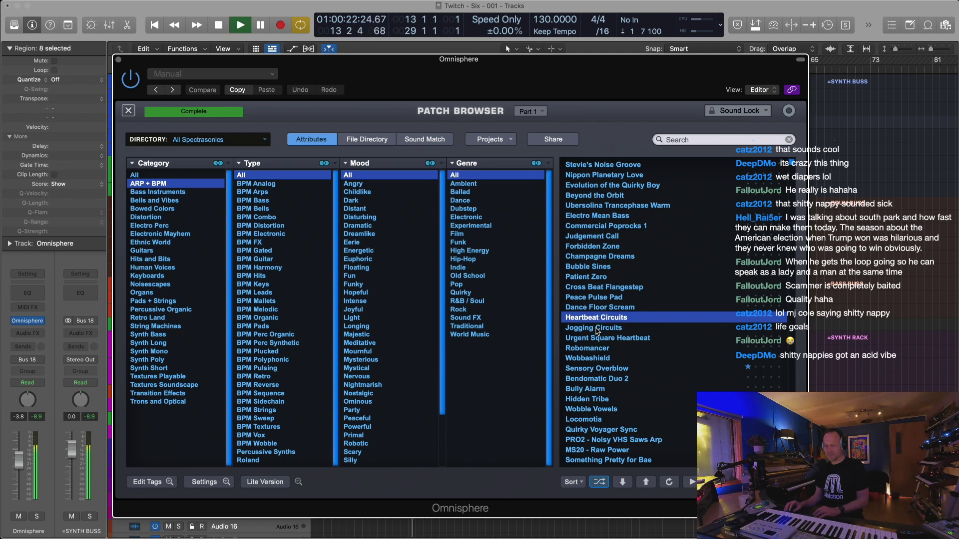
left_click(598, 328)
left_click(595, 338)
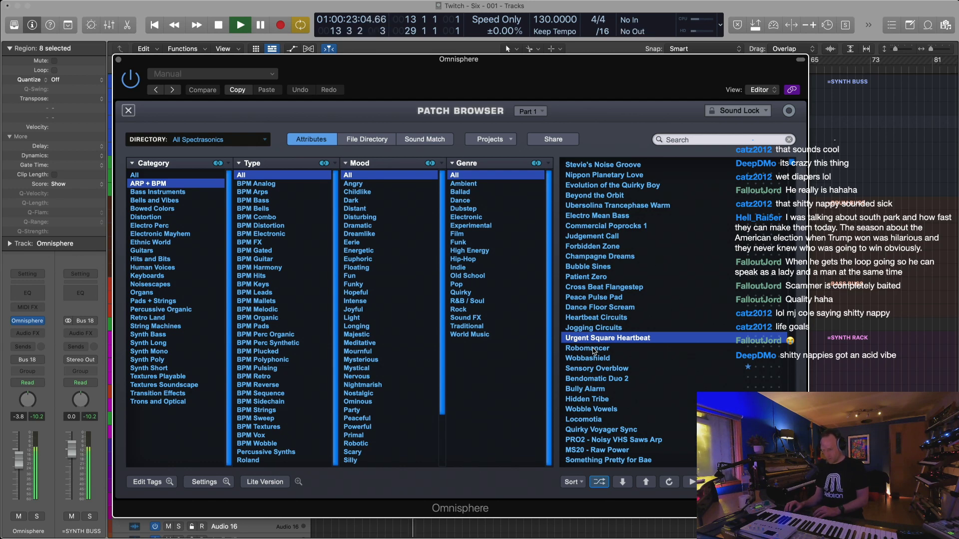
Close the Omnisphere window and bounce the eight MIDI regions in place to a new track with the Urgent Square Heartbeat sound
left_click(118, 60)
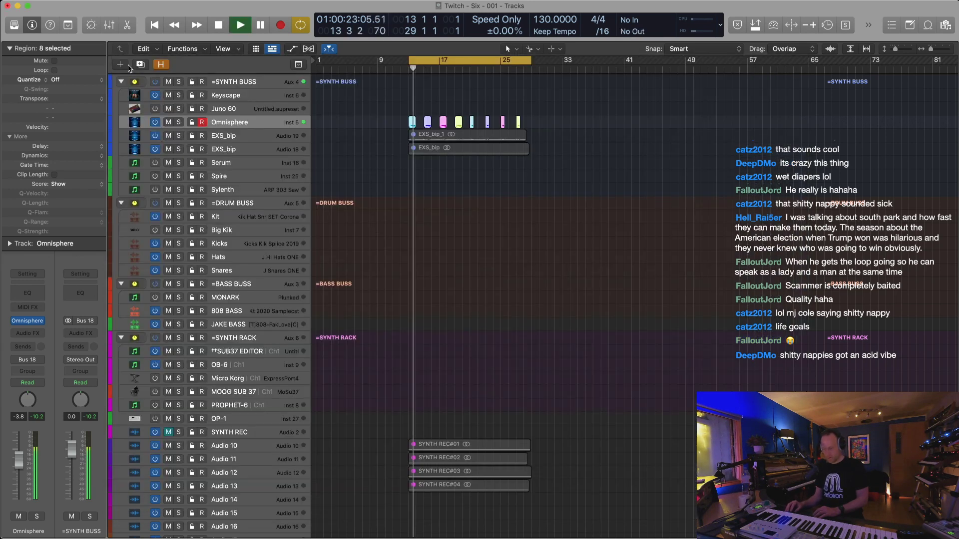
left_click_drag(435, 118, 408, 125)
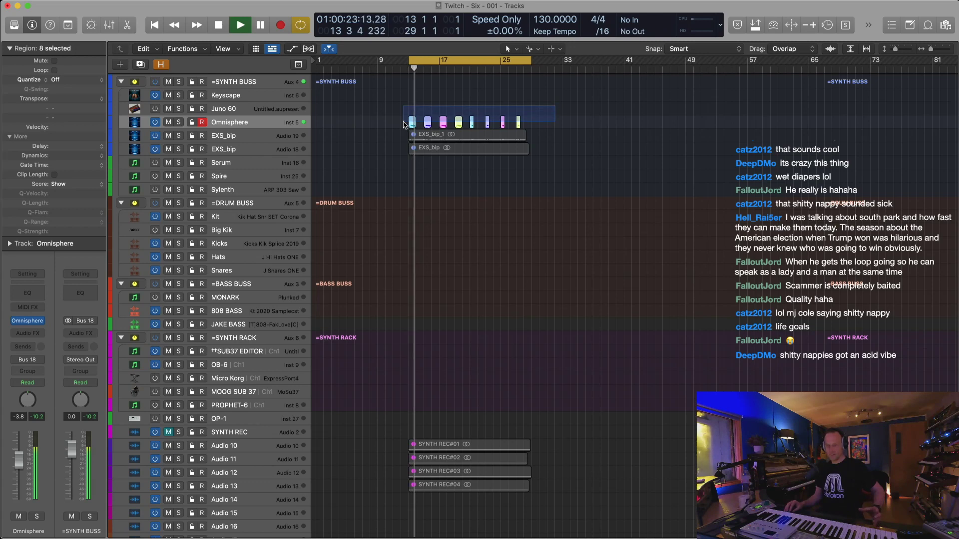
key("ctrl+b")
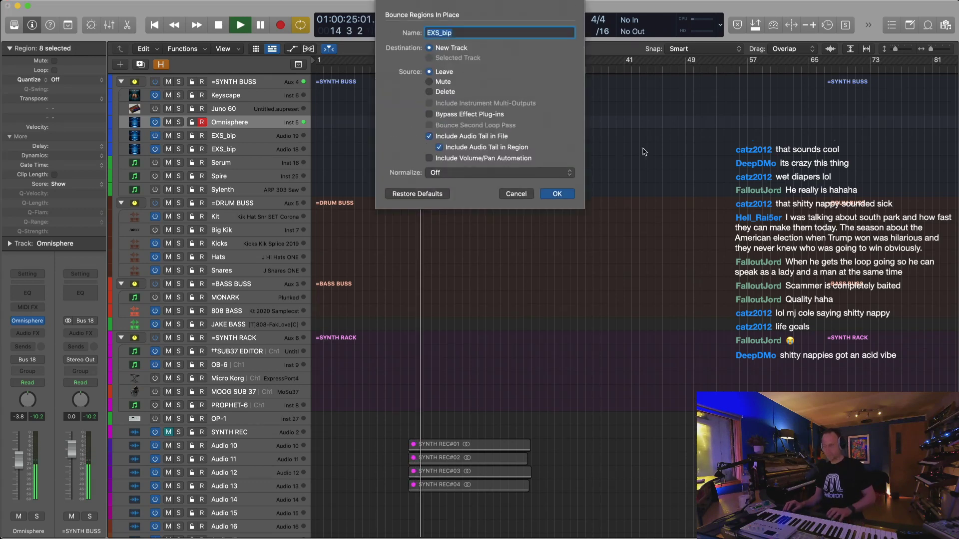
left_click(554, 193)
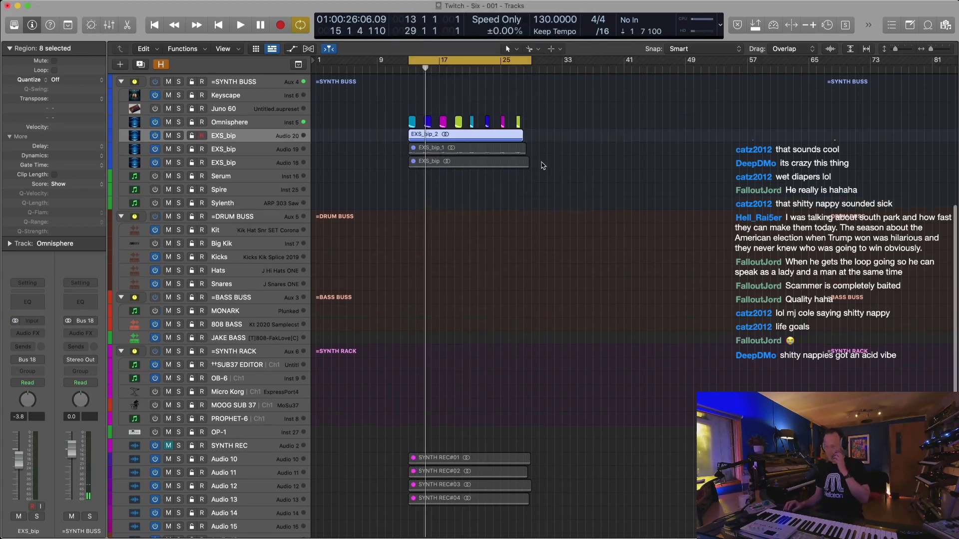
Mute the bounced EXS_bip_2 region, reselect the eight Omnisphere MIDI regions and restart loop playback
left_click(525, 131)
left_click(495, 134)
left_click_drag(550, 113, 398, 124)
key("space")
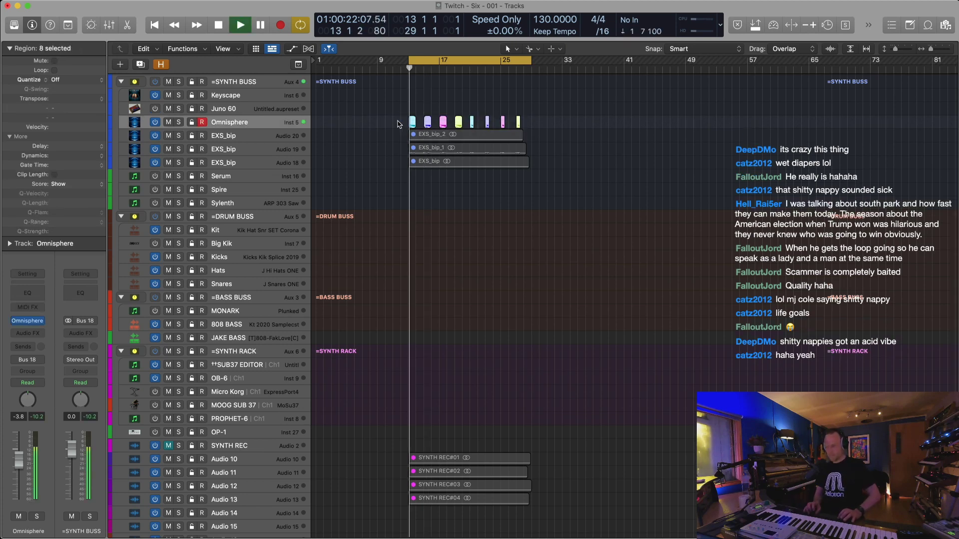
Enlarge the track rows and zoom the timeline to inspect the MIDI regions and the three bounced regions
key("ctrl+Right")
key("ctrl+Down")
key("ctrl+Up")
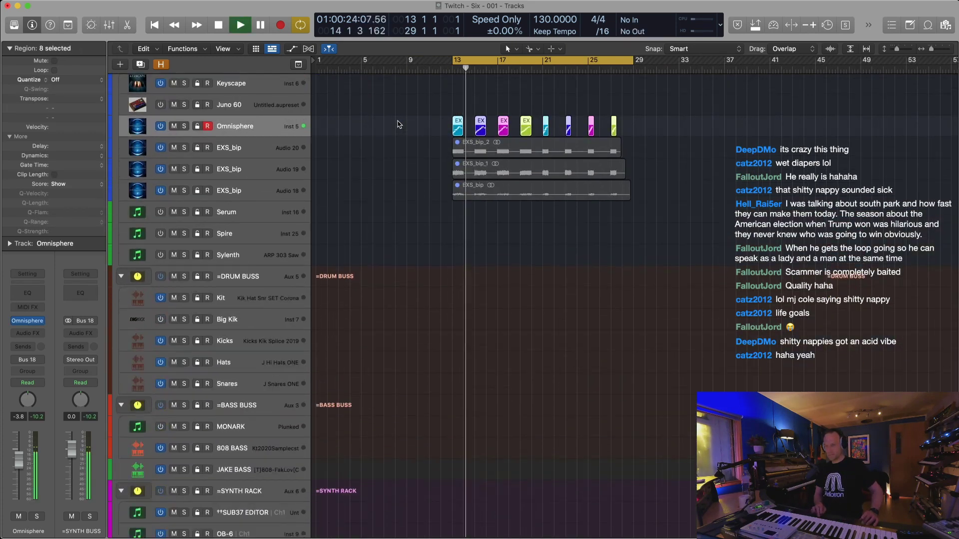
key("ctrl+Down")
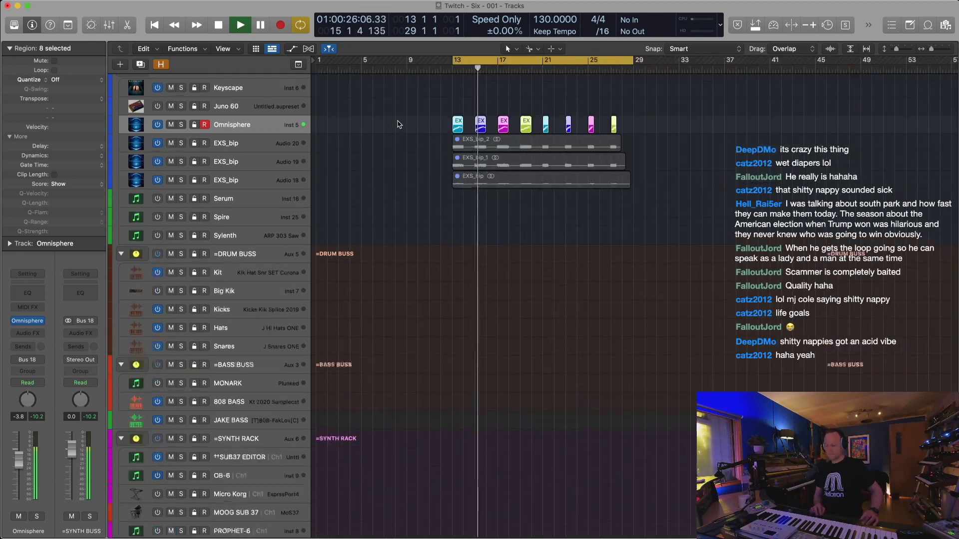
key("ctrl+Right")
key("super+Right")
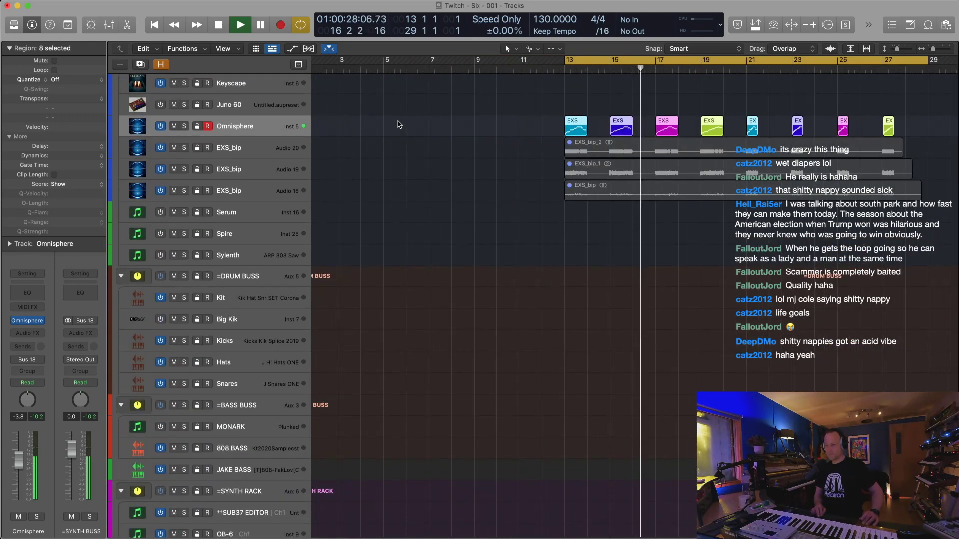
key("super+Up")
key("super+Left")
key("super+Left")
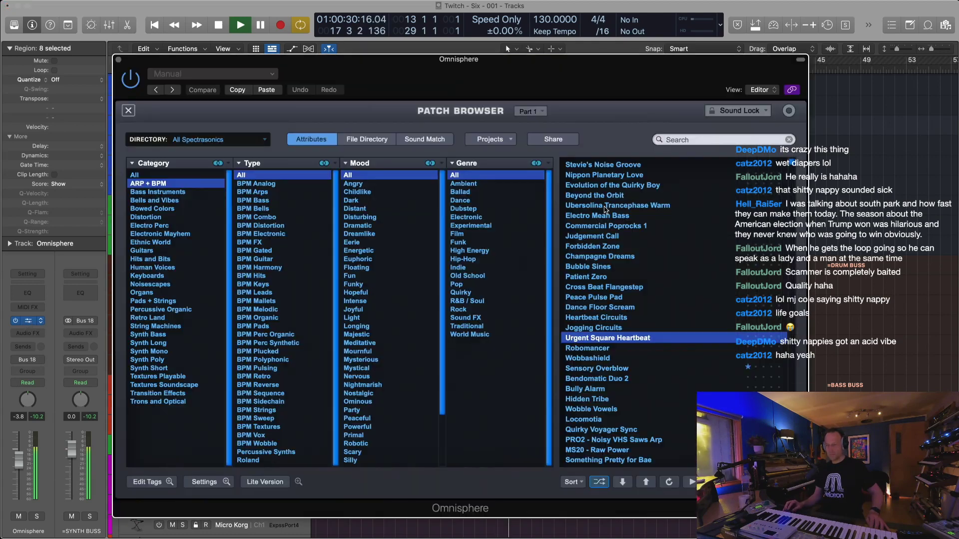
Reopen Omnisphere and audition the ARP + BPM patches from Robomancer and Wobbashield down to Bully Alarm
left_click(28, 321)
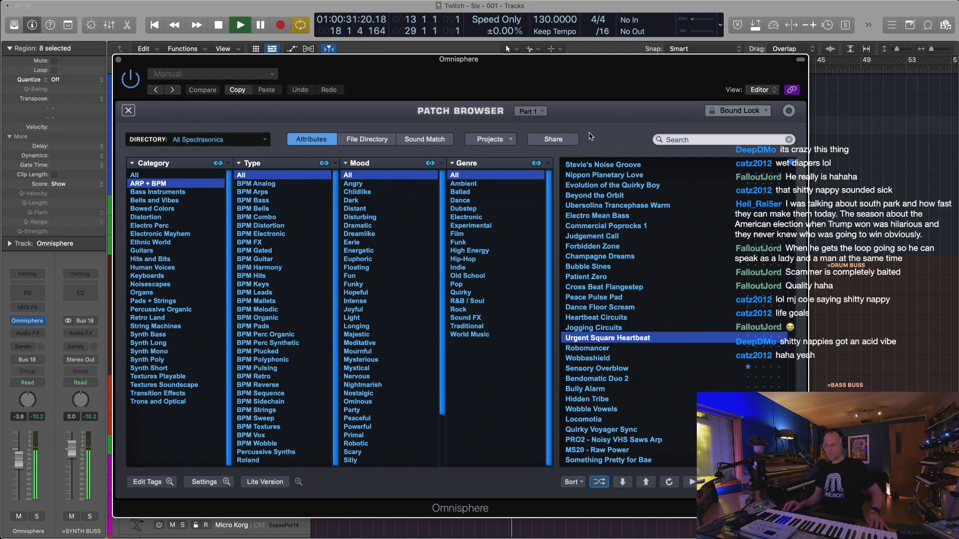
left_click(608, 349)
left_click(606, 358)
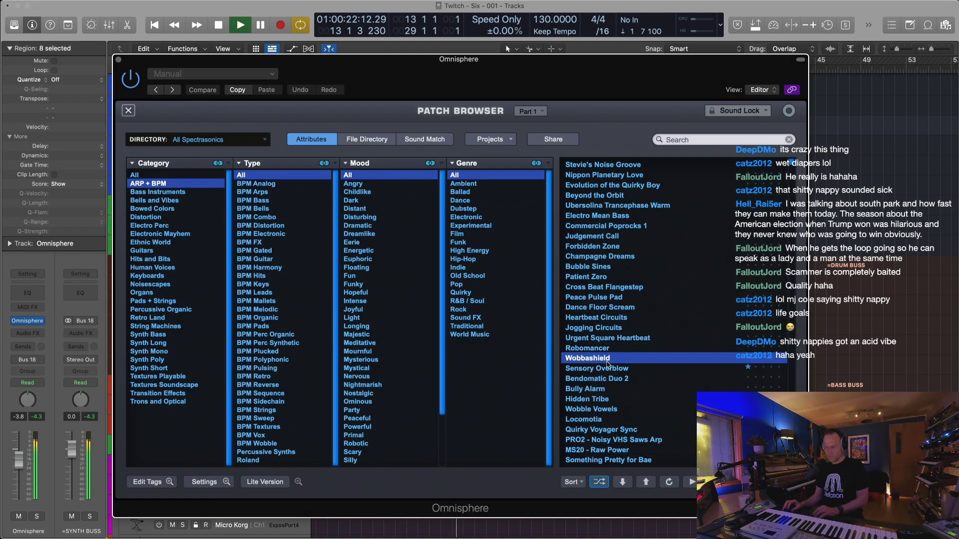
key("Down")
key("Down")
key("Down")
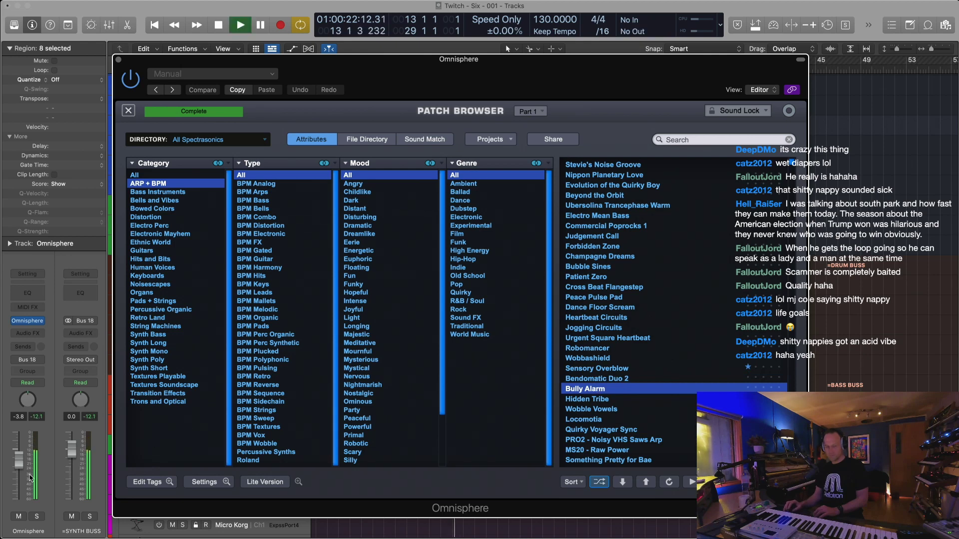
Audition Quirky Voyager Sync and the ARP + BPM patches following it, down to Little Clique Riser
left_click(575, 428)
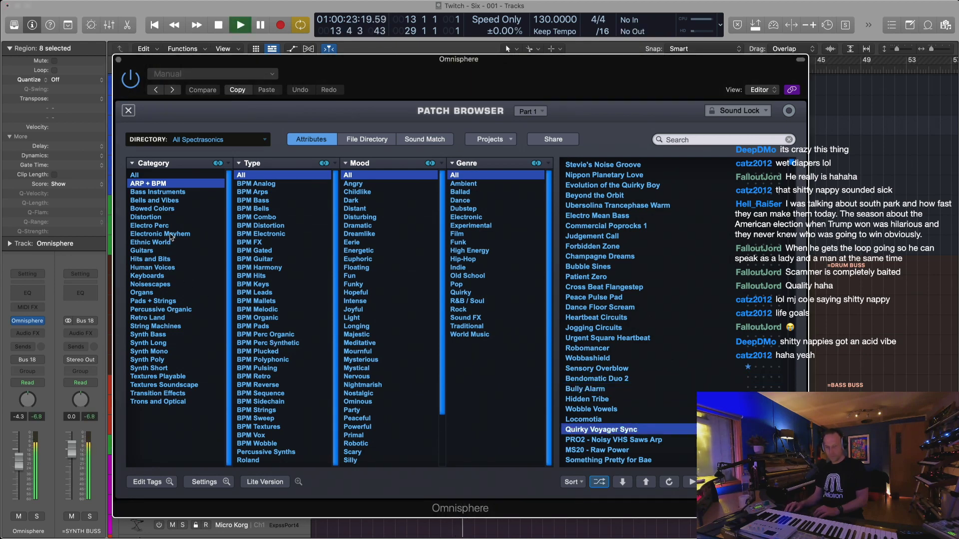
left_click(620, 440)
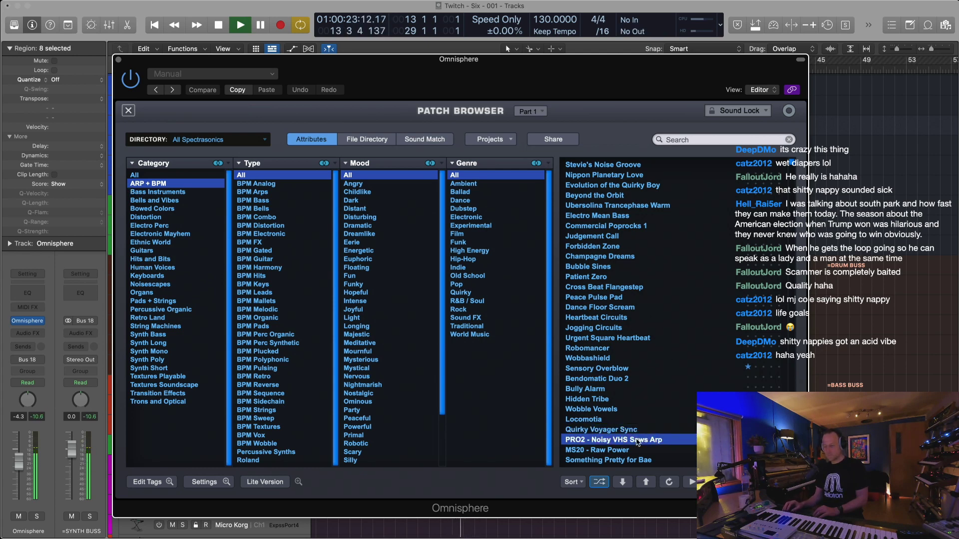
scroll(639, 430, "down", 6)
left_click(610, 255)
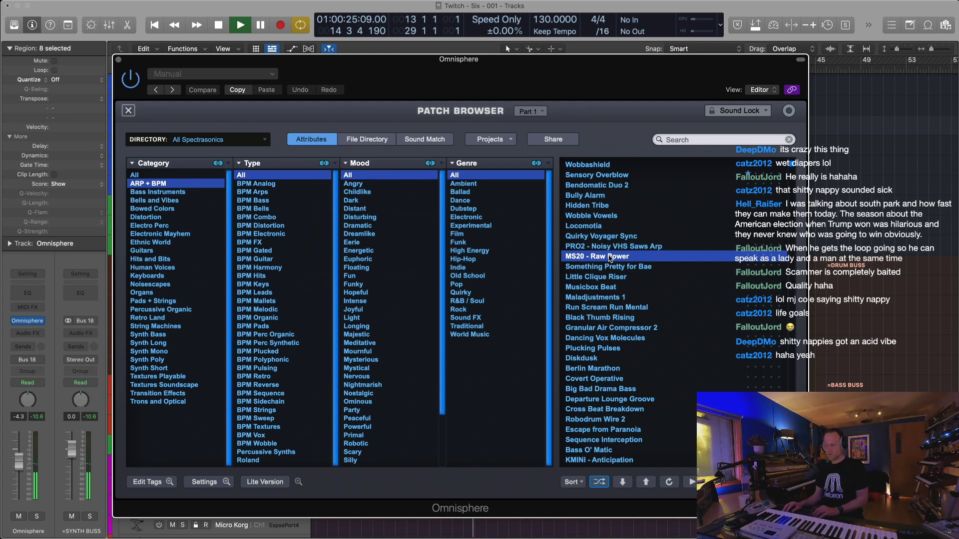
key("Down")
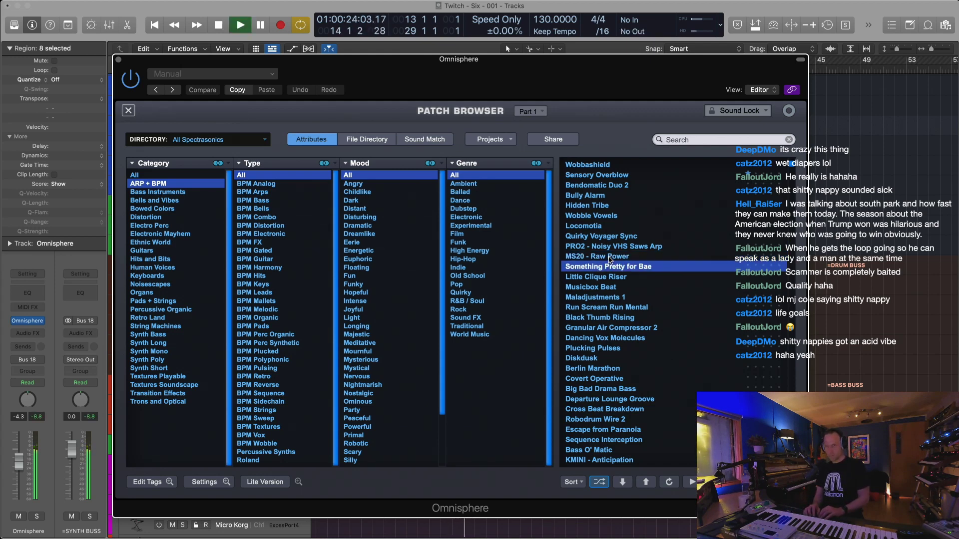
key("Down")
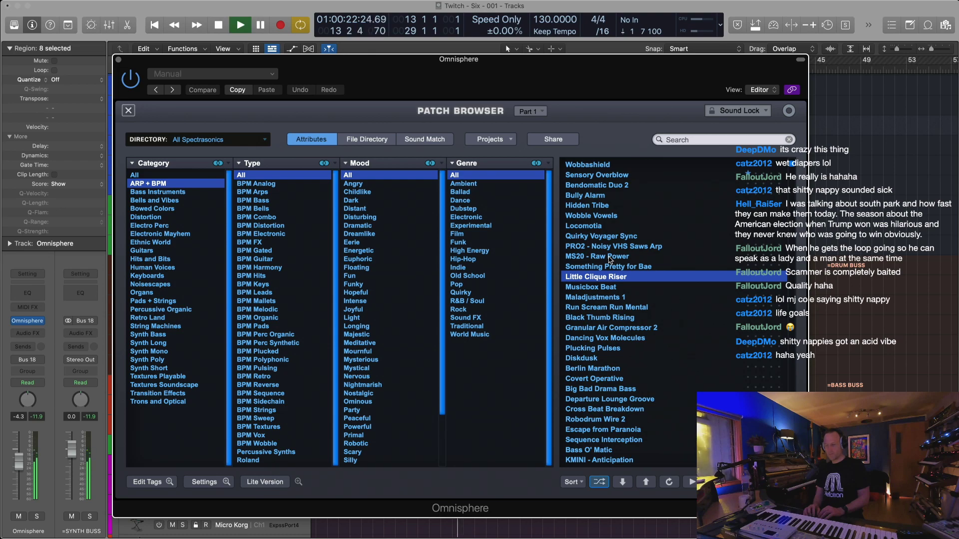
Continue auditioning the ARP + BPM patches one at a time from Musicbox Beat to Plucking Pulses
key("Down")
key("Down")
key("Down")
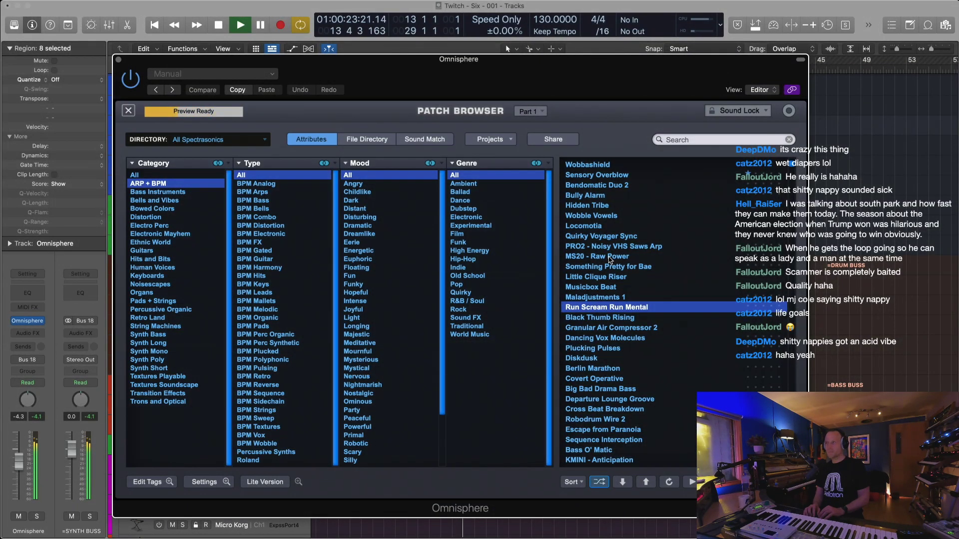
key("Down")
key("Down")
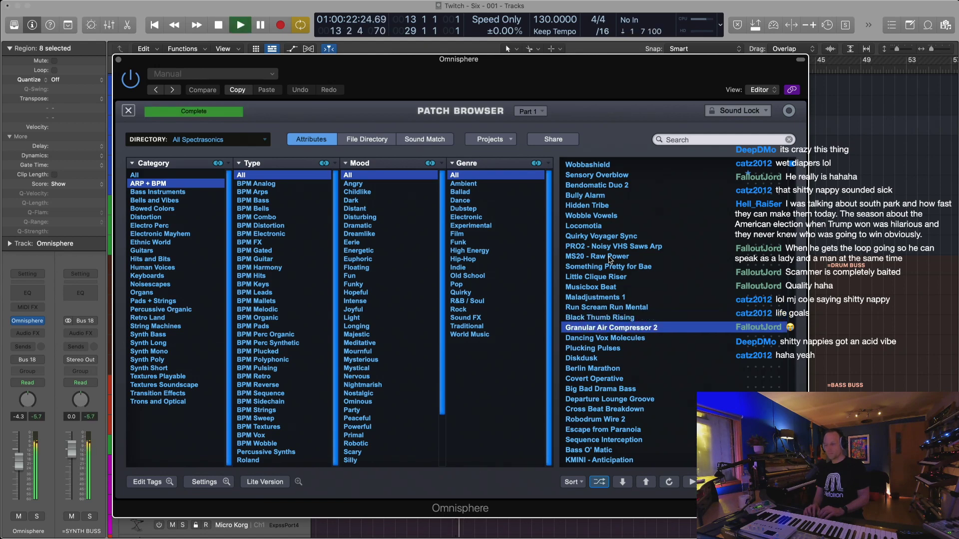
key("Down")
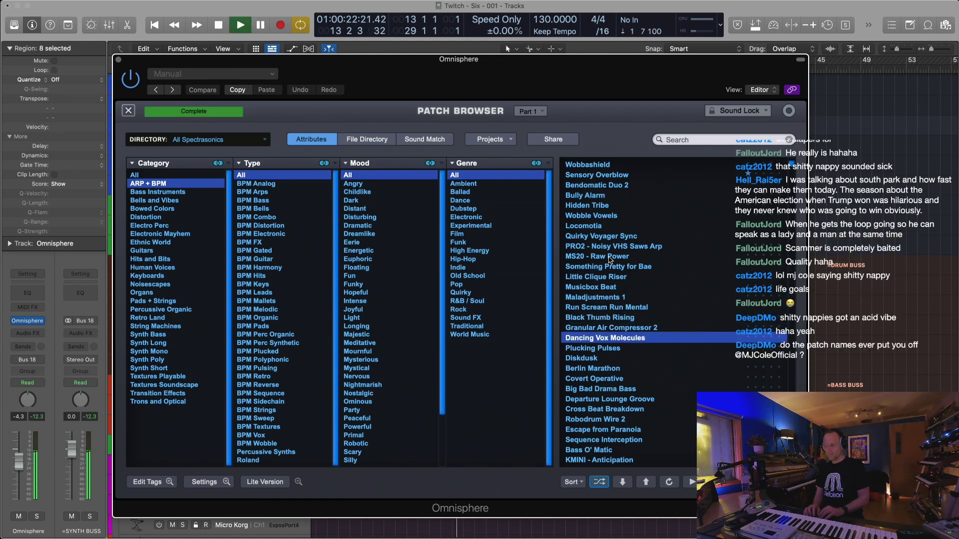
key("Down")
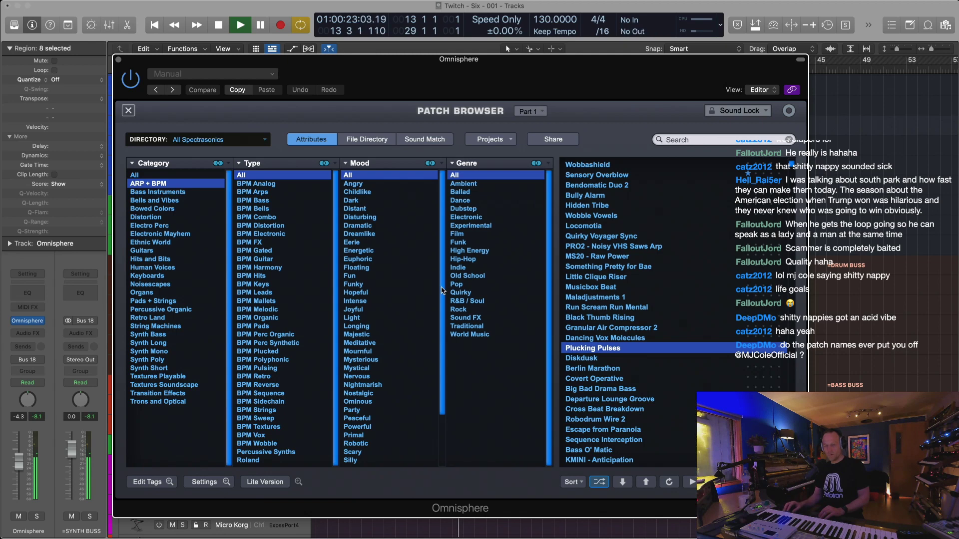
Switch to the Pads + Strings category, try Breathing Glass Flutes, load Dark Europa and restart playback
left_click(150, 300)
left_click(652, 308)
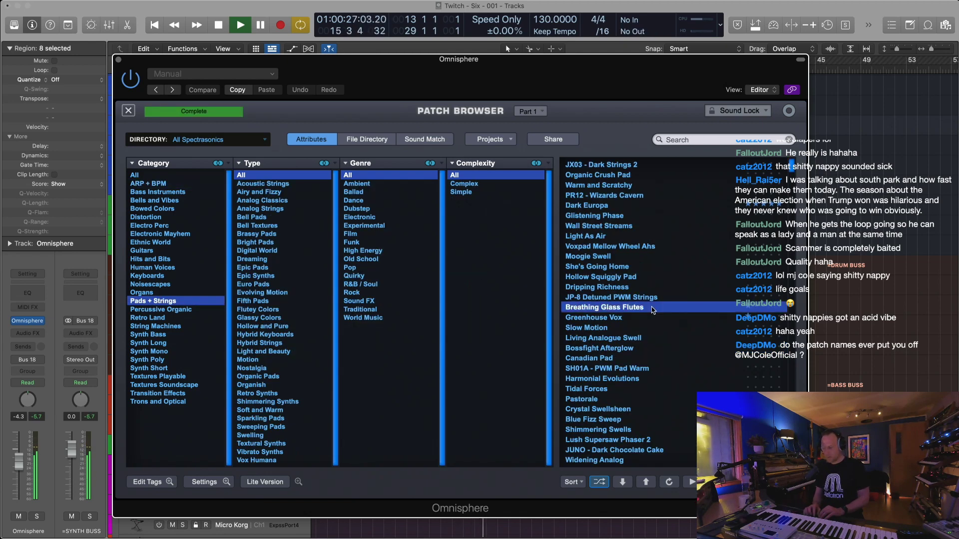
left_click(632, 205)
key("space")
key("space")
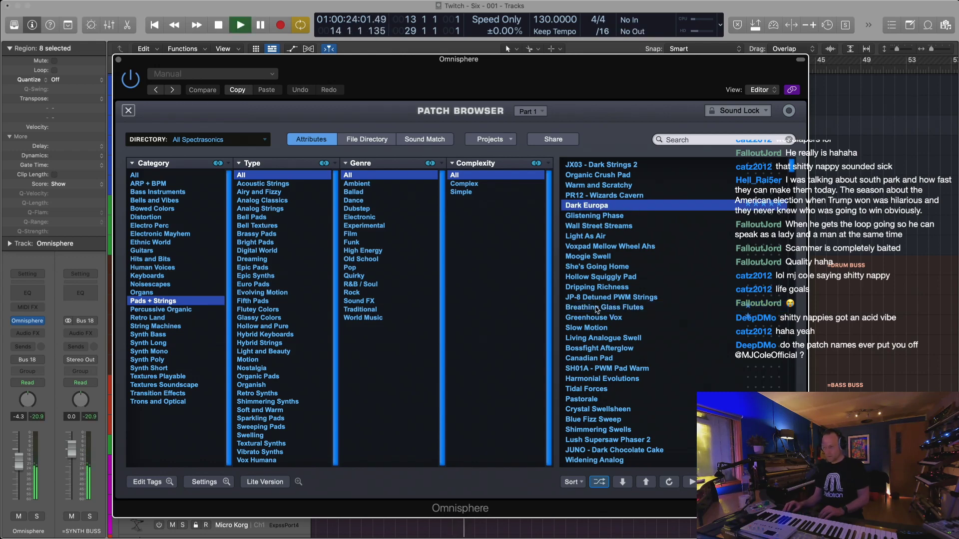
Reopen Omnisphere, find Sound Match results for Dark Europa and audition the matches from JX-10 Dark Pad down to Simple Jupiter 8 Pad
left_click(119, 60)
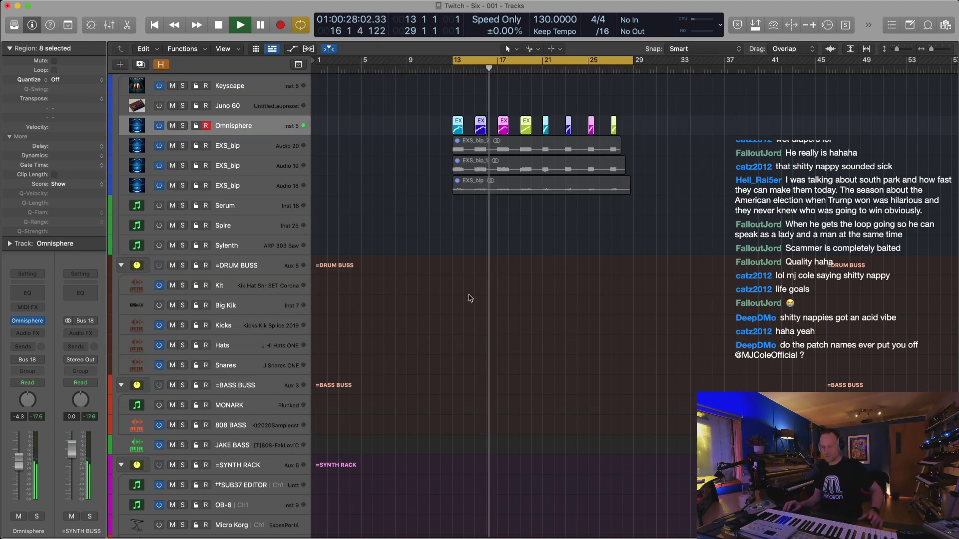
left_click(27, 321)
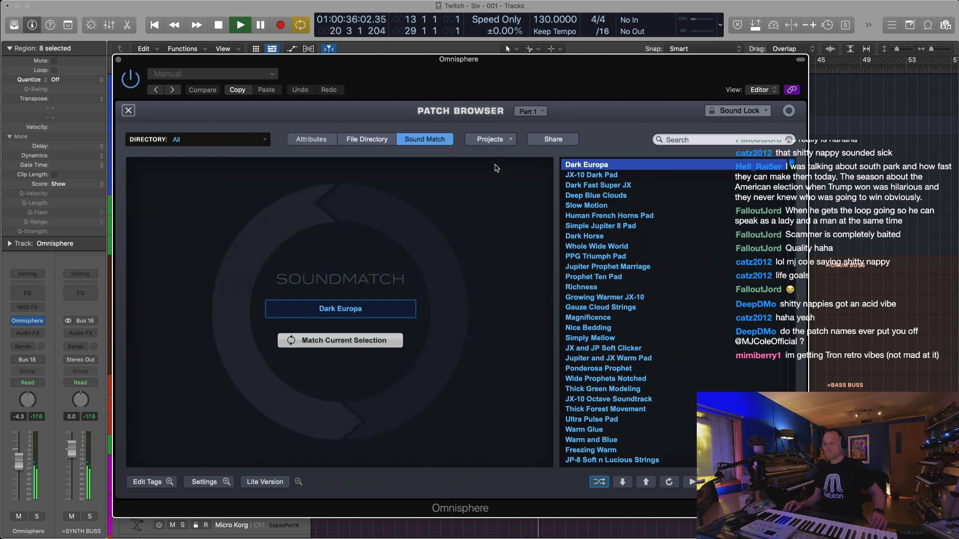
left_click(593, 175)
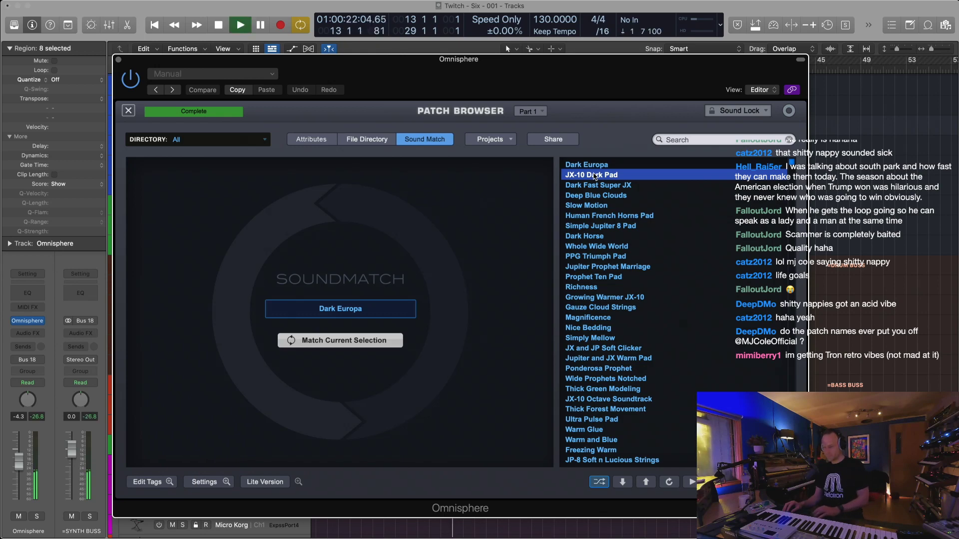
left_click(590, 186)
left_click(588, 196)
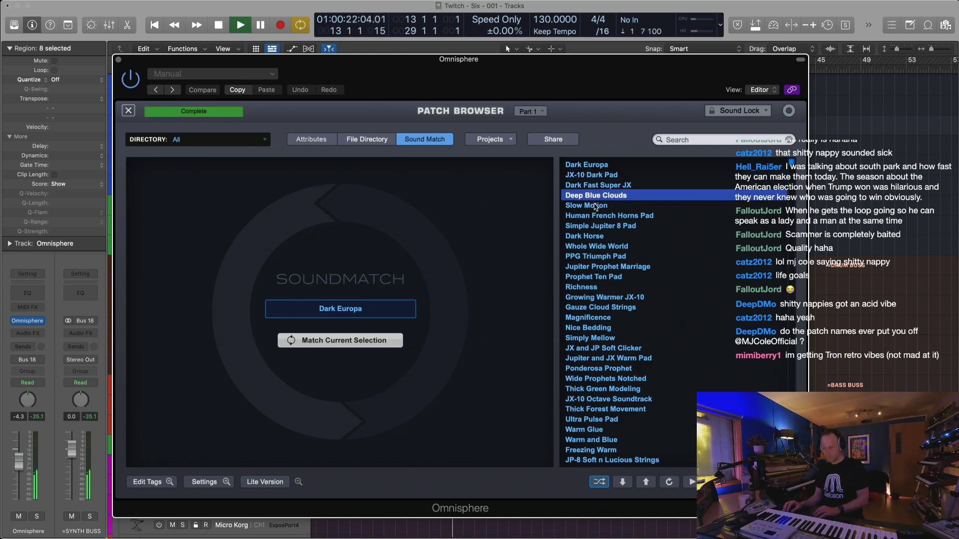
left_click(597, 205)
left_click(604, 216)
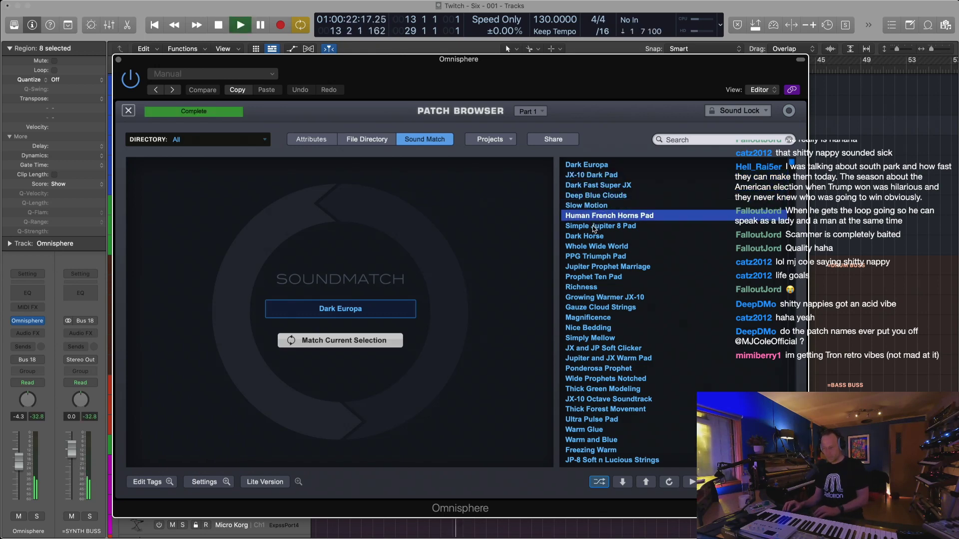
left_click(598, 227)
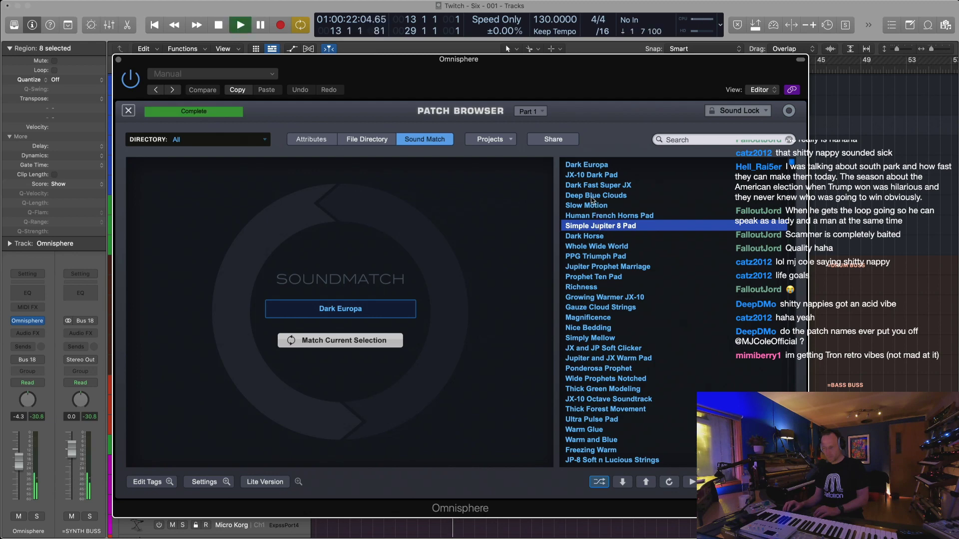
Compare Dark Europa with Human French Horns Pad and load Dark Europa again
left_click(589, 166)
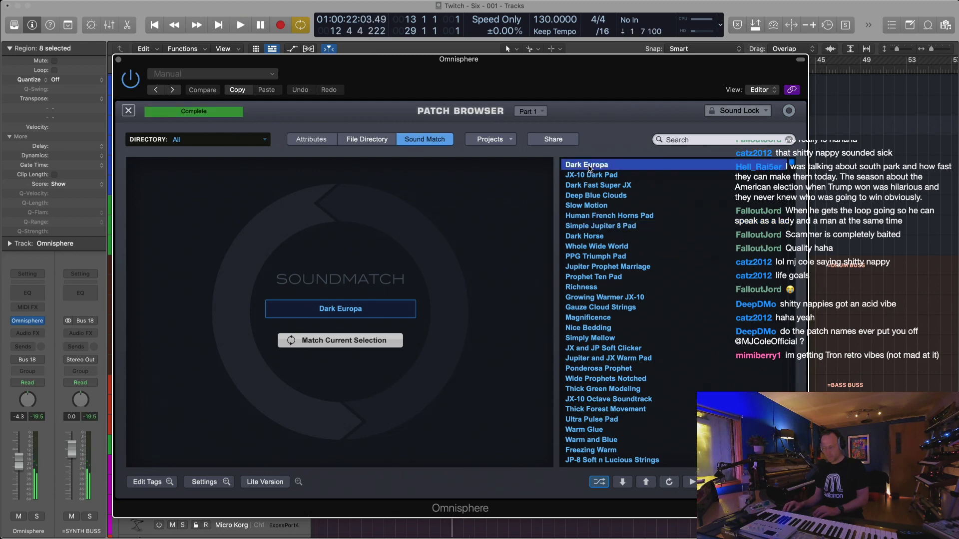
left_click(591, 216)
left_click(588, 166)
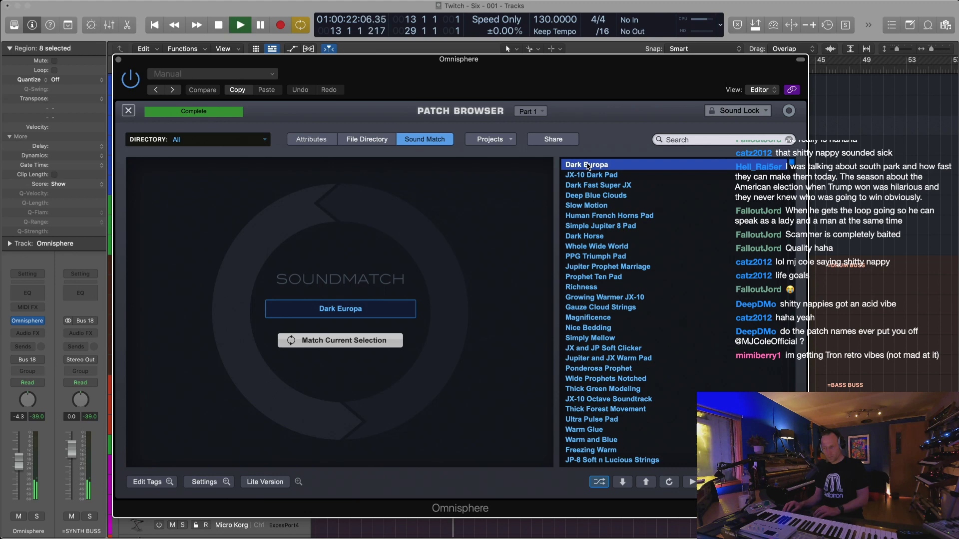
Bounce the eight Omnisphere regions in place to a new track, leaving the source and including the audio tail
left_click(119, 60)
left_click_drag(653, 104, 438, 124)
key("ctrl+b")
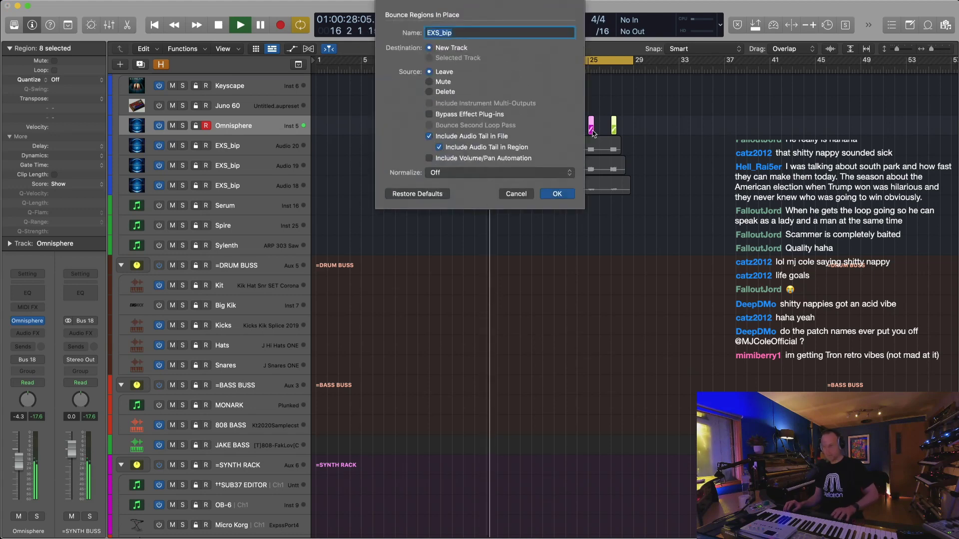
key("Return")
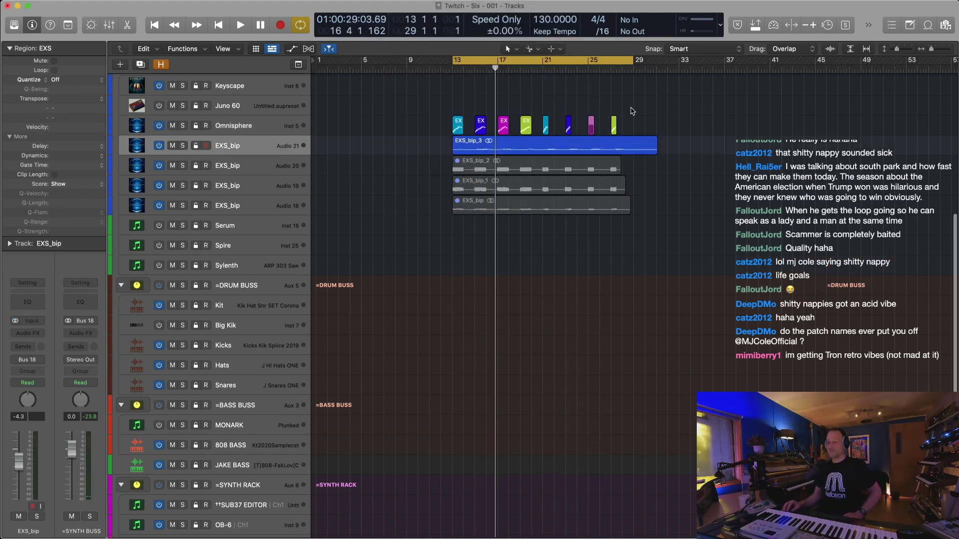
Mute the eight Omnisphere MIDI regions and the EXS_bip_3 audio region
left_click_drag(645, 104, 445, 134)
key("super+Up")
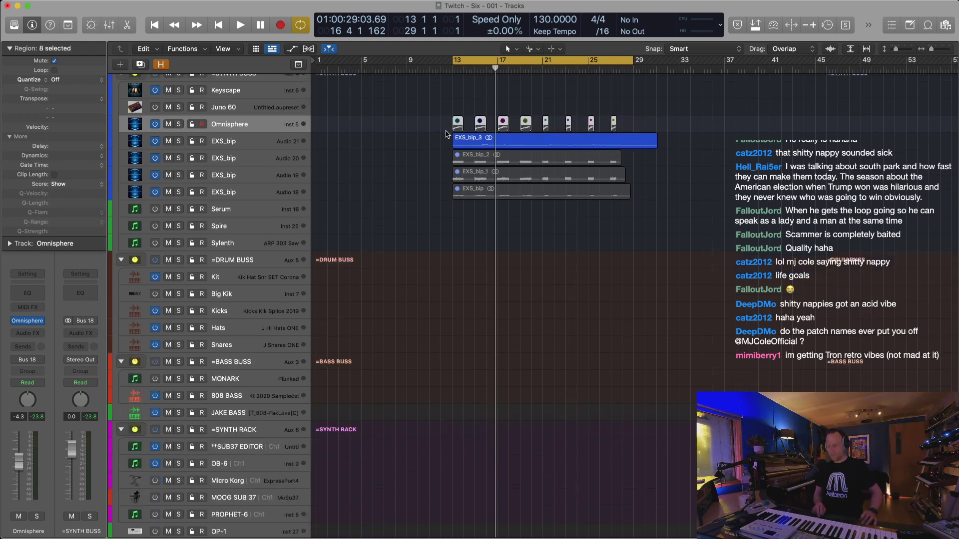
key("super+Down")
key("super+Down")
left_click(482, 150)
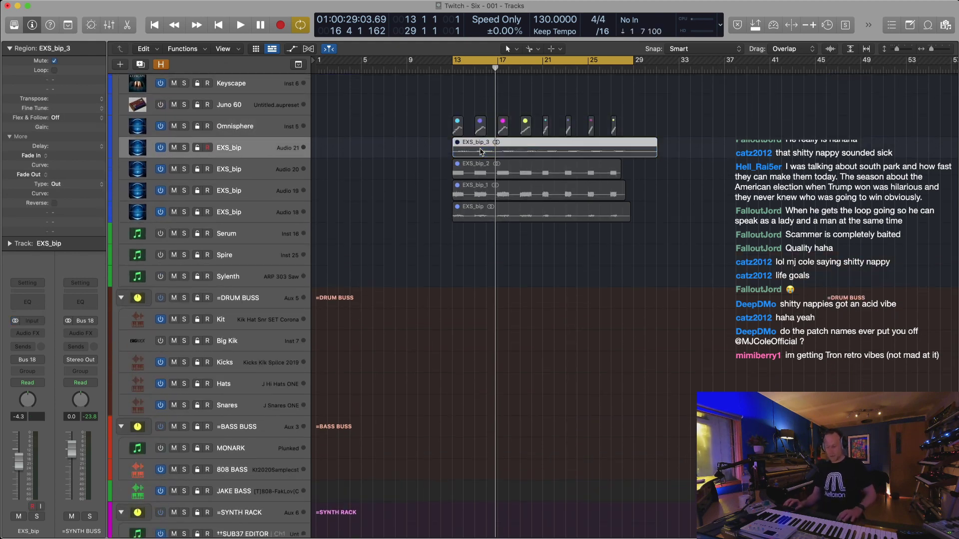
Unmute the SYNTH REC#01 region on the Audio 10 track and play it back
key("super+Up")
key("super+Up")
key("super+Down")
key("super+Up")
key("super+Up")
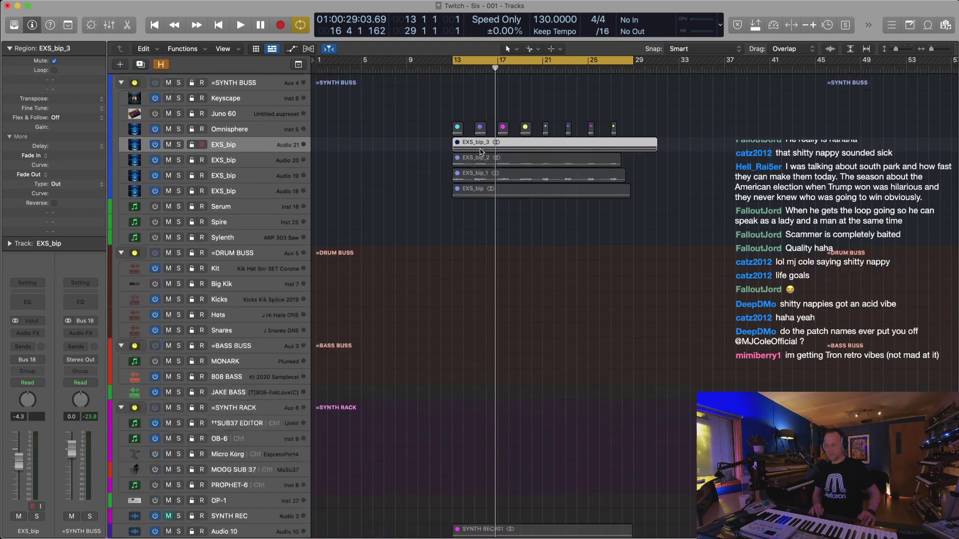
key("super+Up")
key("super+Left")
key("super+Up")
key("super+Right")
key("super+Right")
key("super+Right")
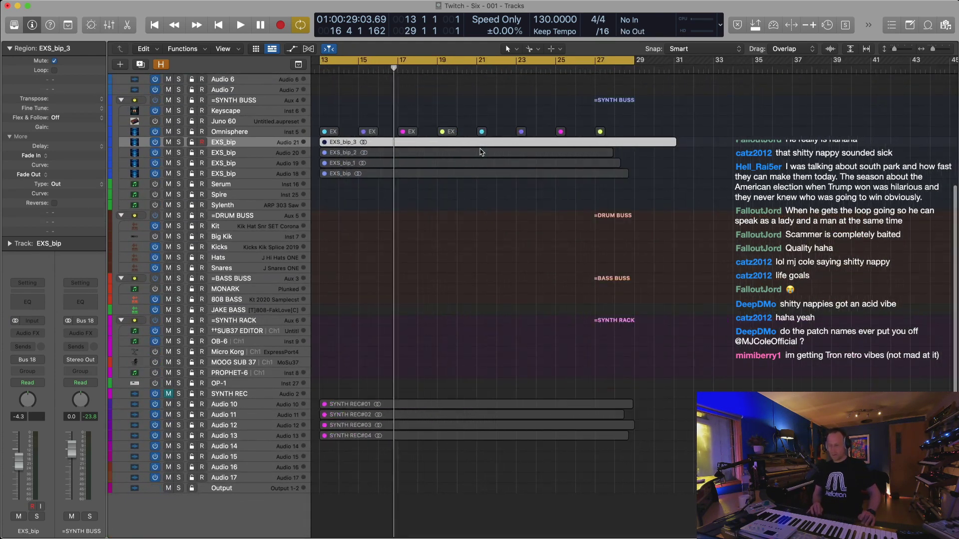
key("super+Down")
key("super+Down")
key("super+Left")
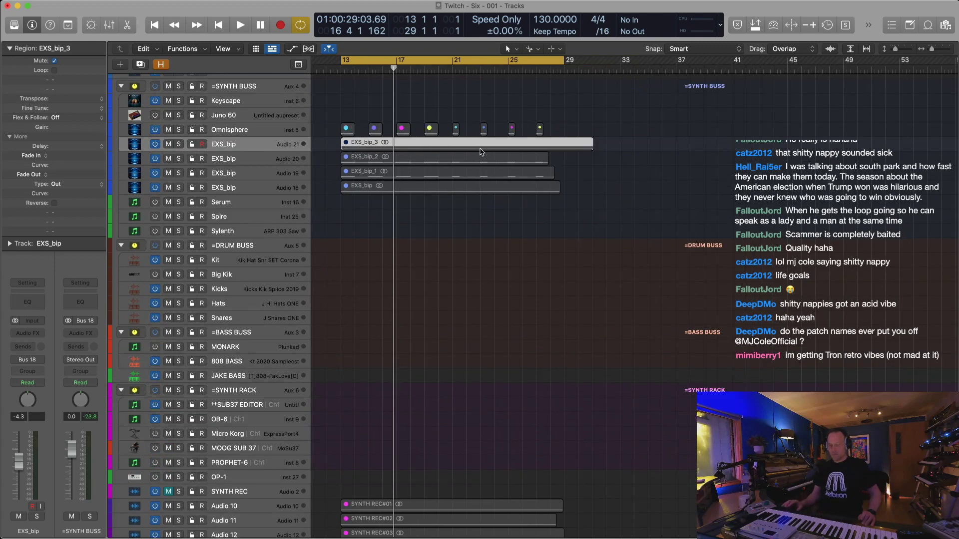
scroll(418, 231, "down", 1)
left_click(383, 505)
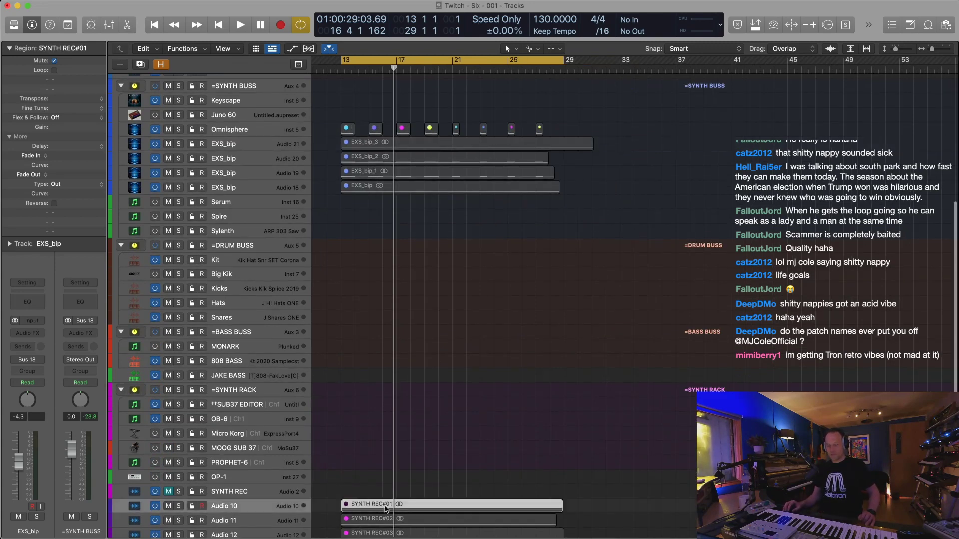
key("space")
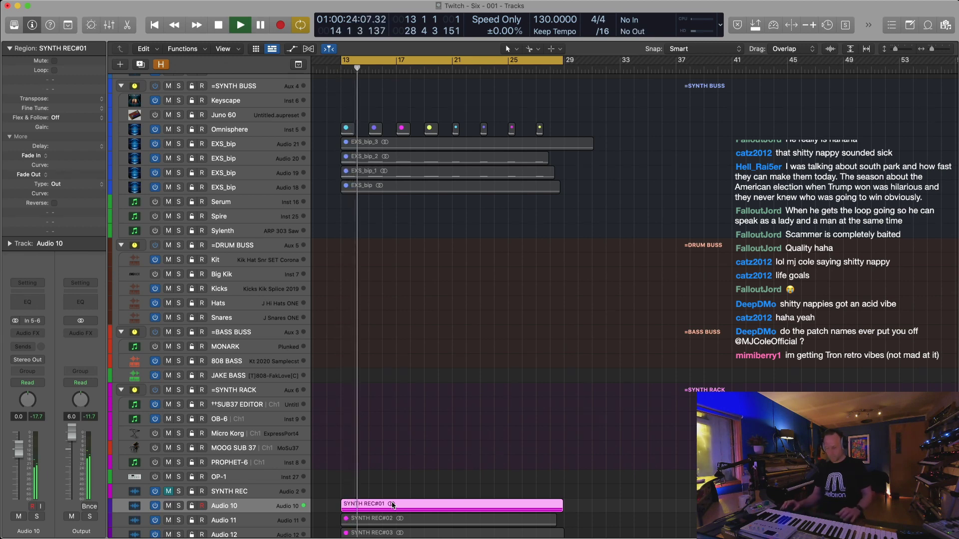
Move the four EXS_bip audio tracks out of the SYNTH BUSS group to directly below Audio 13
scroll(433, 483, "down", 8)
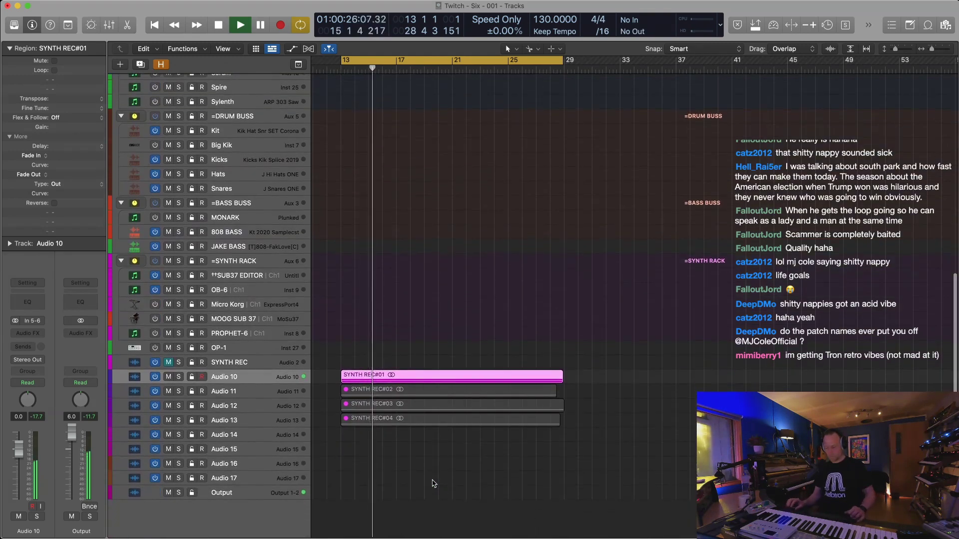
key("super+Left")
key("super+Left")
key("super+Left")
key("super+Up")
scroll(433, 484, "down", 2)
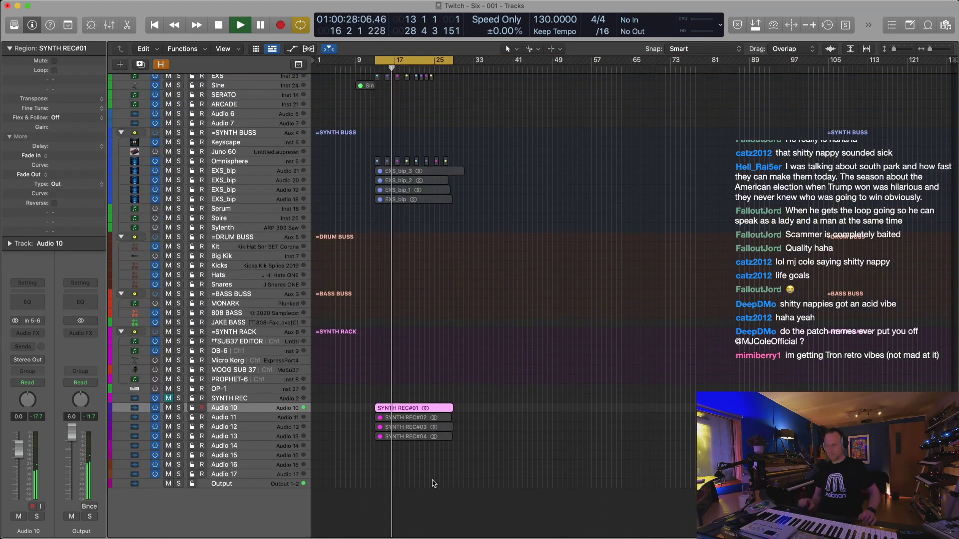
left_click(264, 170)
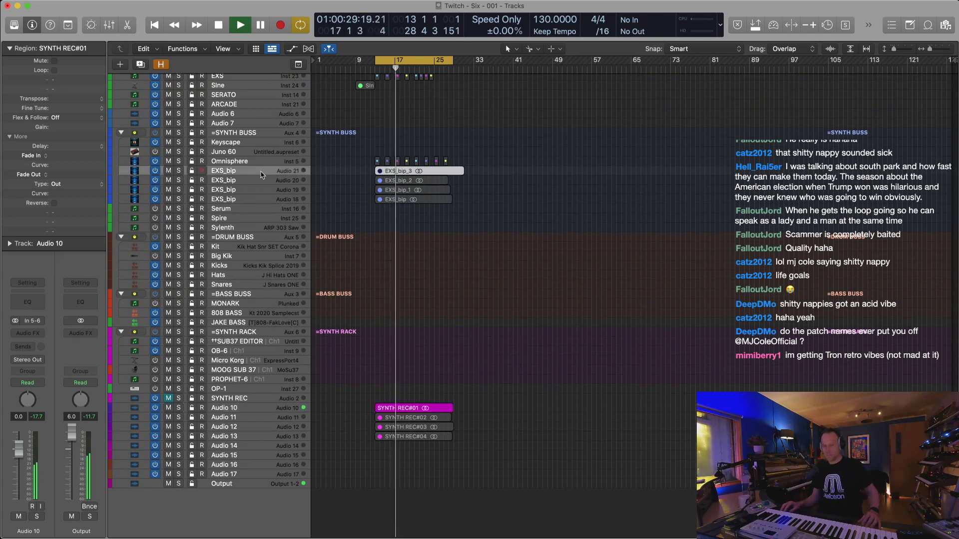
left_click(262, 198, "shift")
left_click_drag(262, 175, 283, 446)
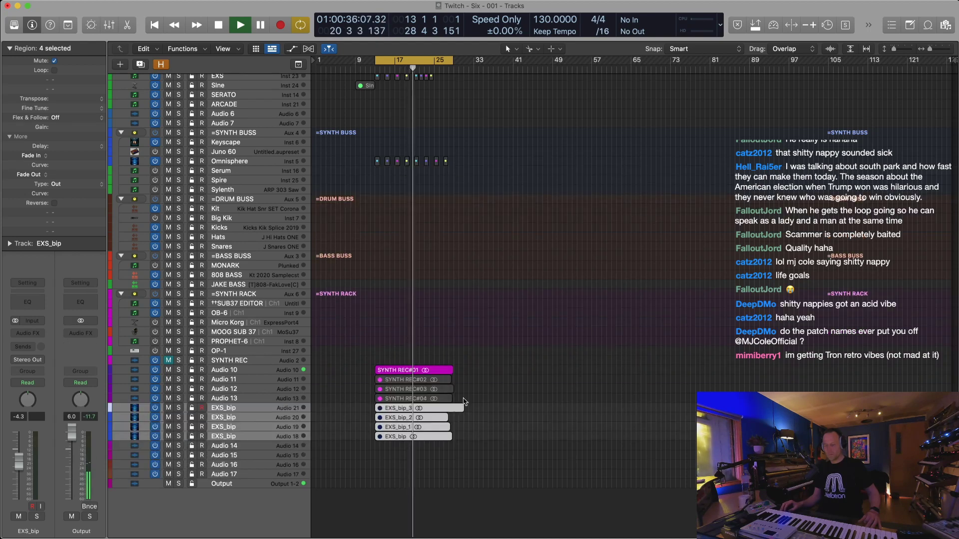
Audition the SYNTH REC#02, SYNTH REC#03 and SYNTH REC#04 regions in turn, unmuting only the one being played
left_click(499, 397)
key("super+Right")
key("super+Right")
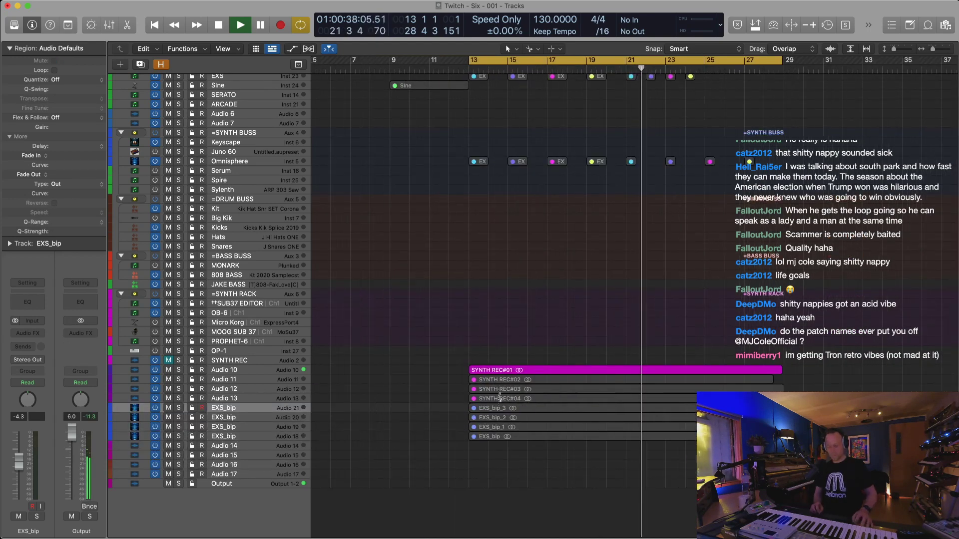
key("super+Right")
key("super+Left")
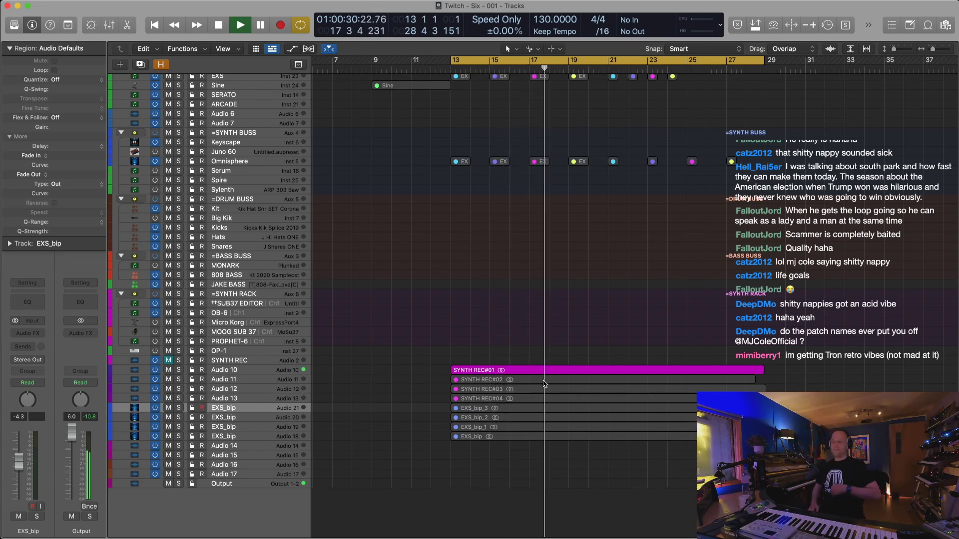
key("super+Right")
key("super+Down")
key("super+Down")
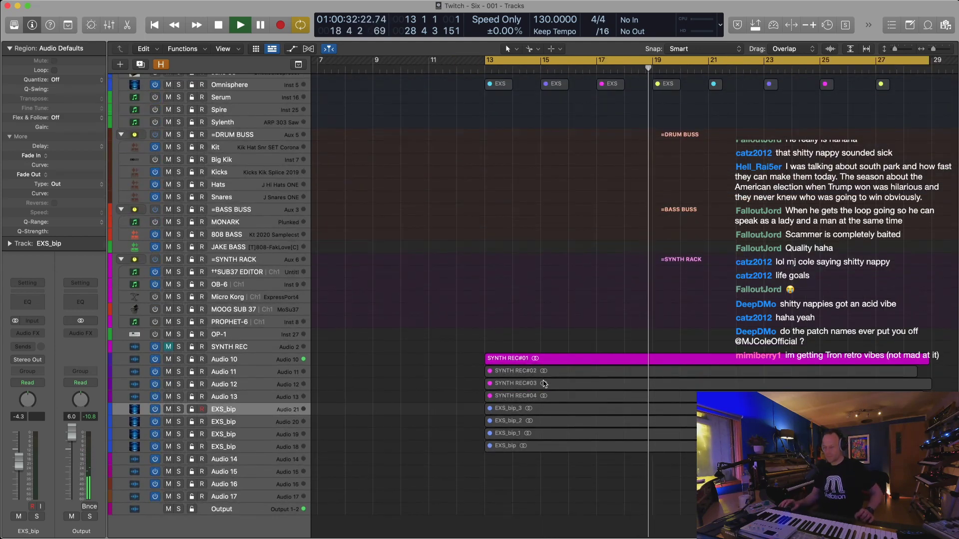
left_click(572, 371)
key("Return")
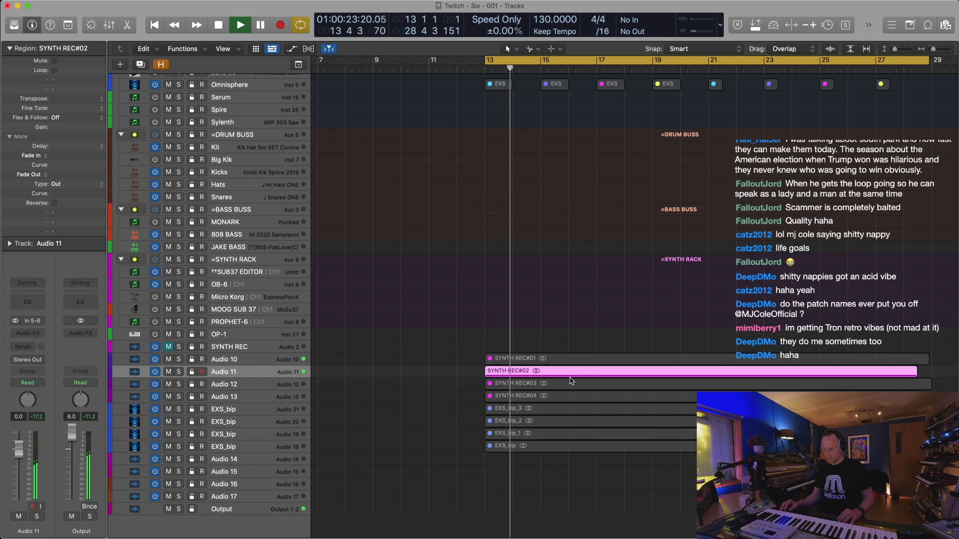
left_click(572, 382)
key("shift+space")
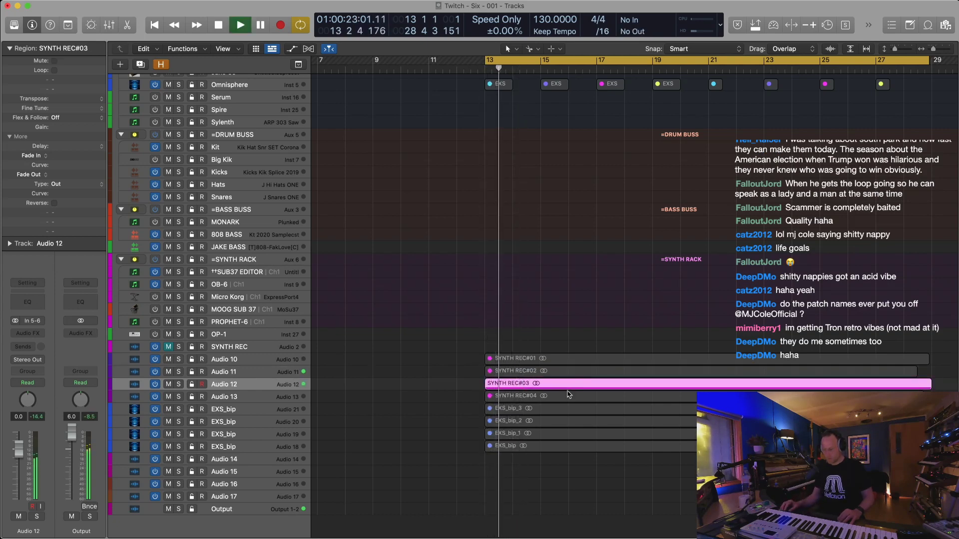
left_click(569, 396)
key("shift+space")
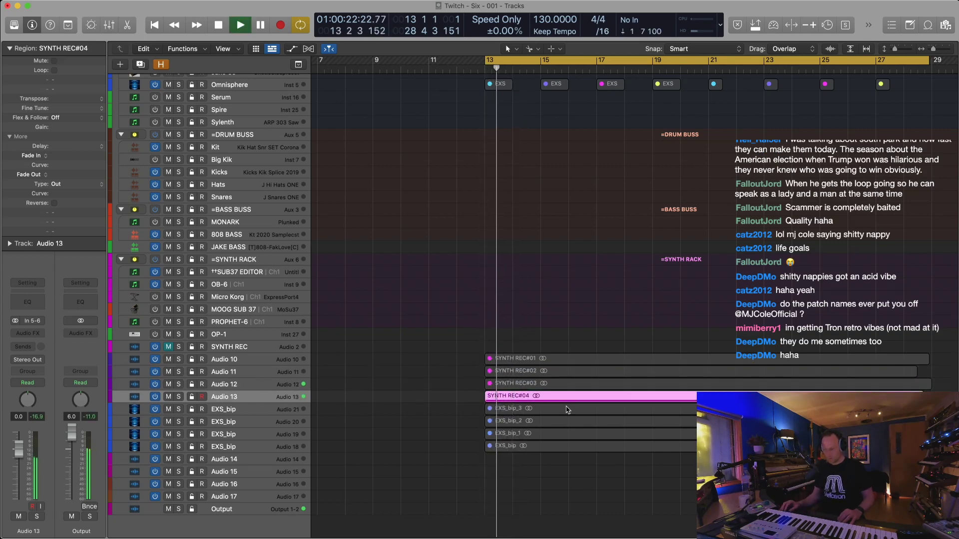
Audition the EXS_bip_3, EXS_bip_2, EXS_bip_1 and EXS_bip regions in turn, unmuting only the one being played
left_click(569, 408)
key("shift+space")
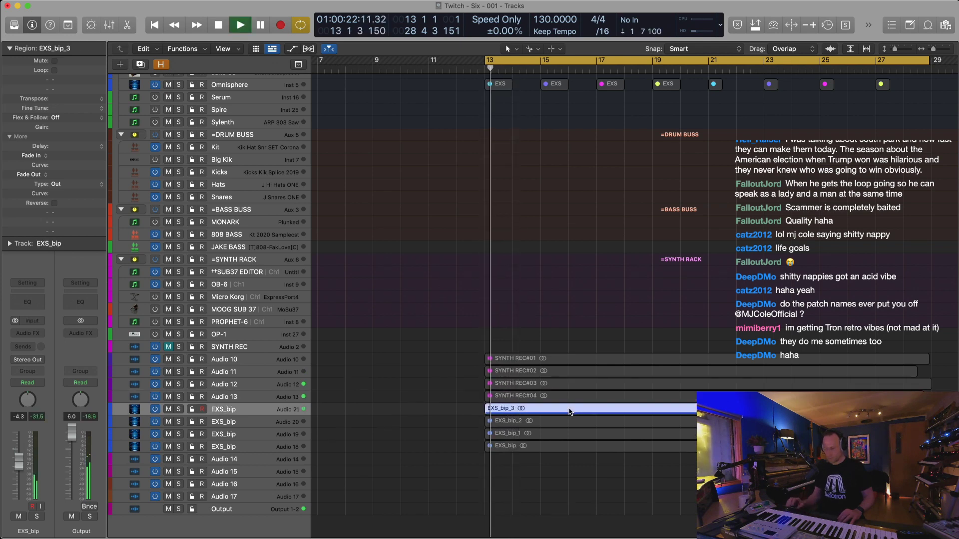
left_click(560, 422)
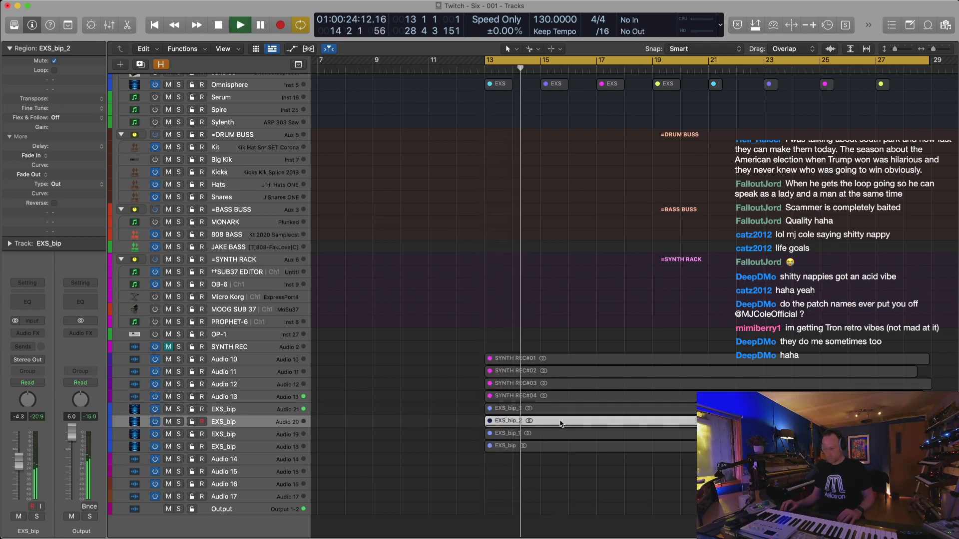
key("shift+space")
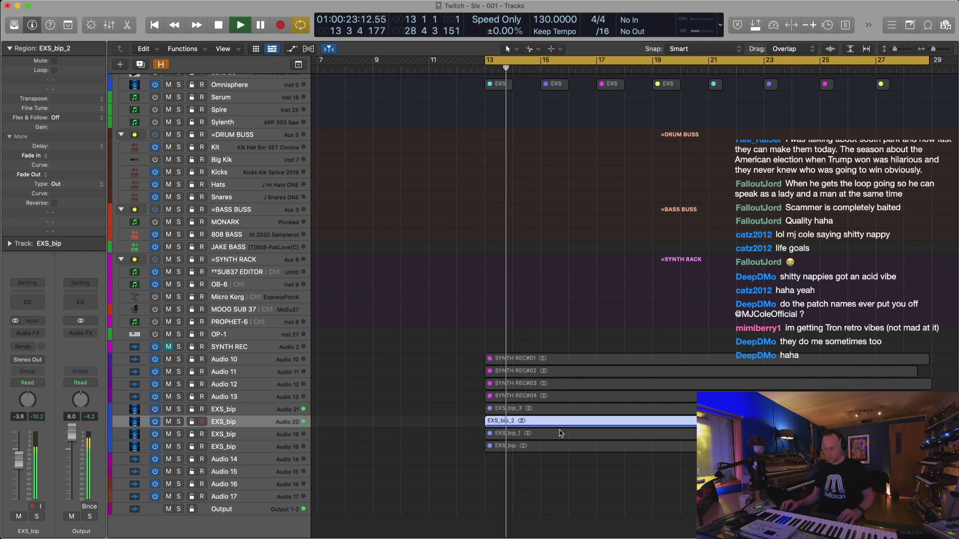
left_click(561, 433)
key("shift+space")
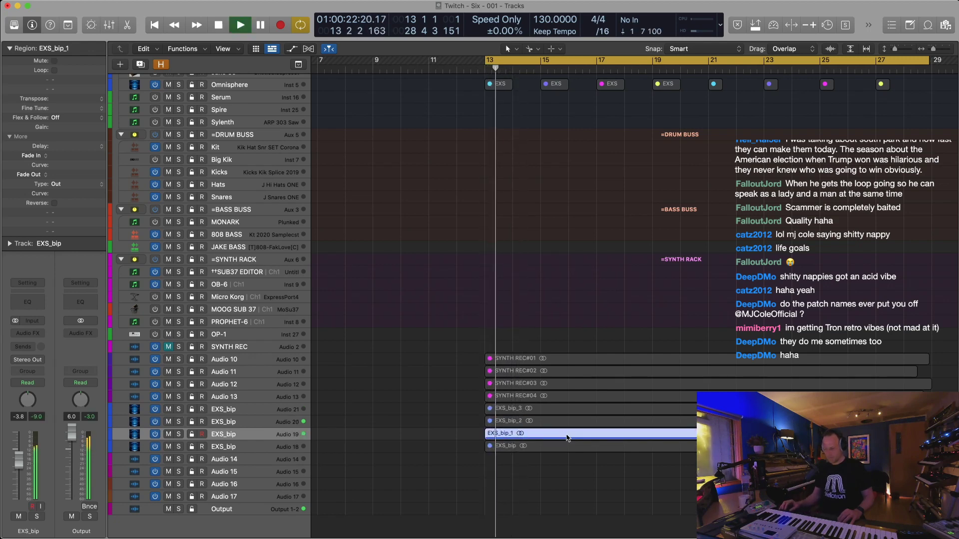
left_click(568, 447)
key("shift+space")
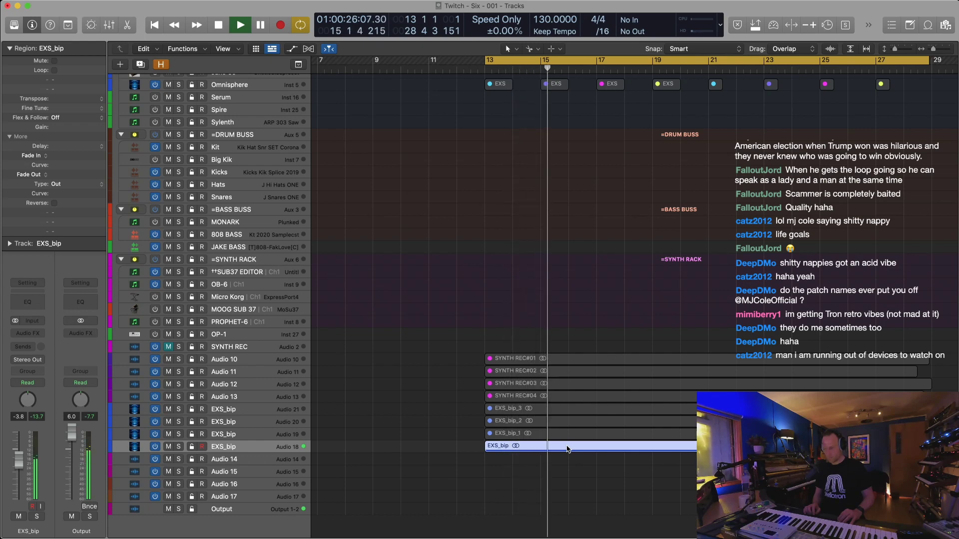
Mute the EXS_bip region on the Audio 18 track
key("super+Up")
key("super+Up")
key("super+Left")
key("super+Down")
key("super+Down")
key("super+Down")
key("ctrl+m")
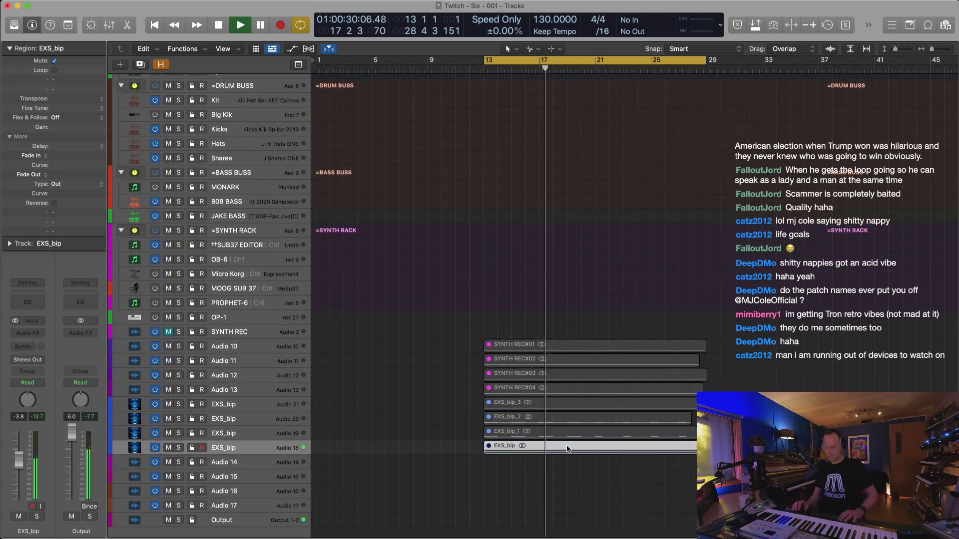
Unmute the SYNTH REC#01 region on the Audio 10 track and play it from bar 13
key("super+Left")
key("super+Left")
key("super+Down")
key("super+Down")
key("super+Down")
key("super+Right")
key("super+Right")
key("super+Right")
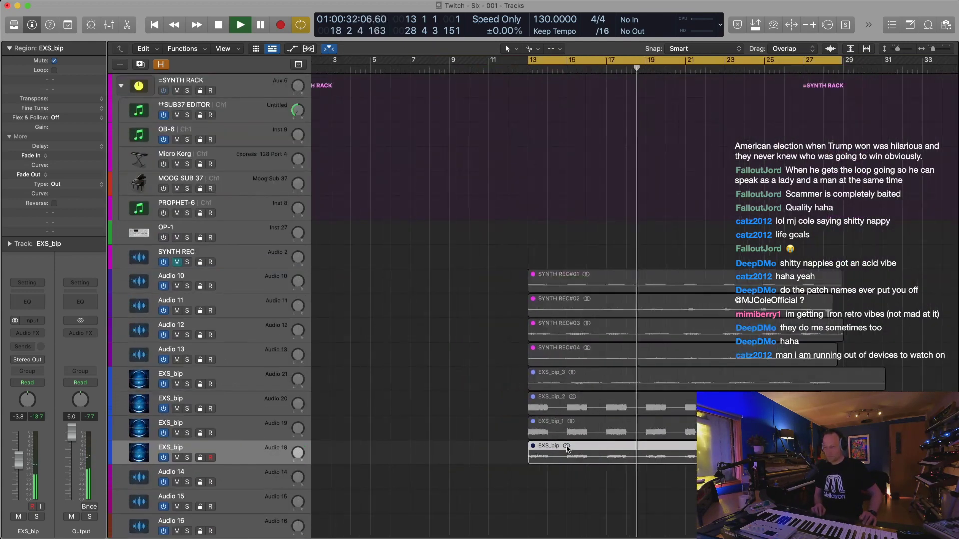
key("super+Right")
key("super+Right")
key("super+Right")
key("super+Down")
left_click(468, 262)
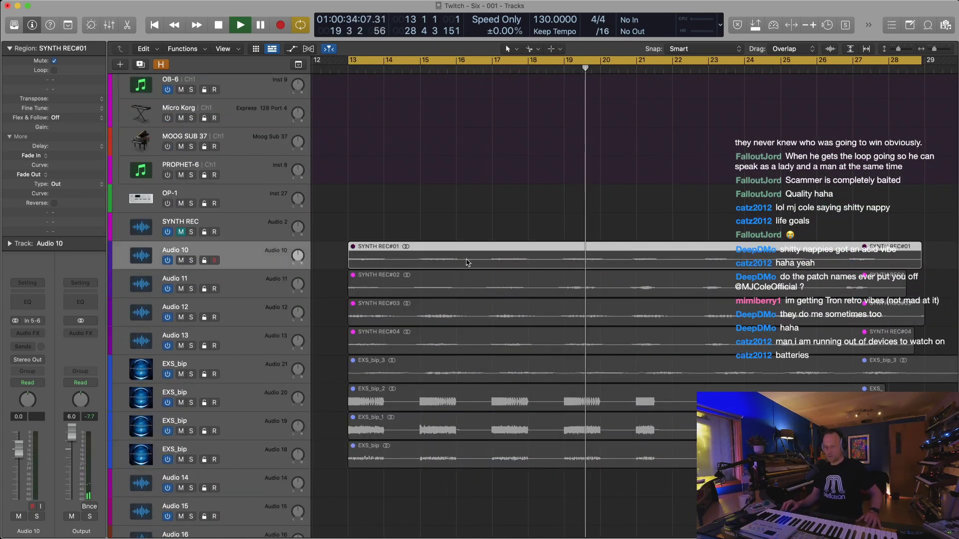
key("ctrl+m")
key("space")
key("space")
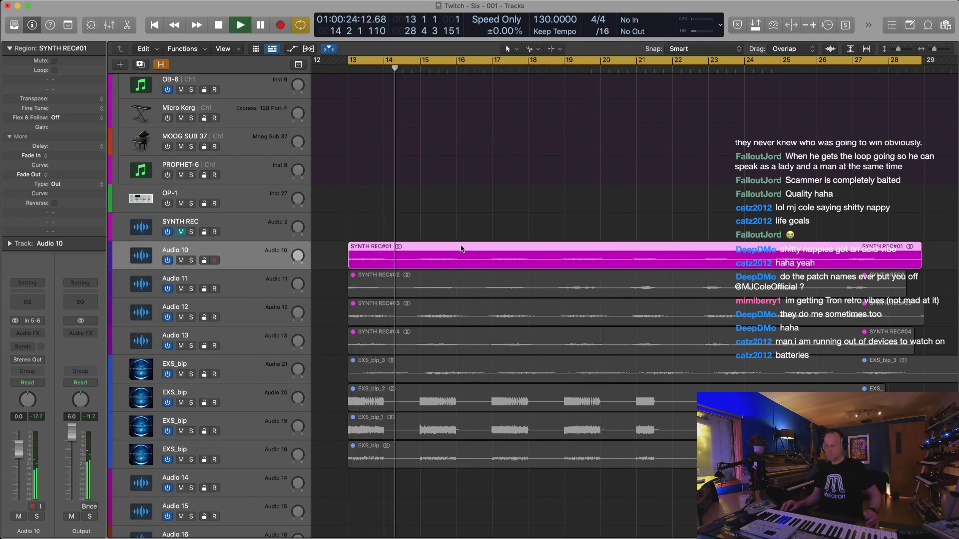
double_click(461, 249)
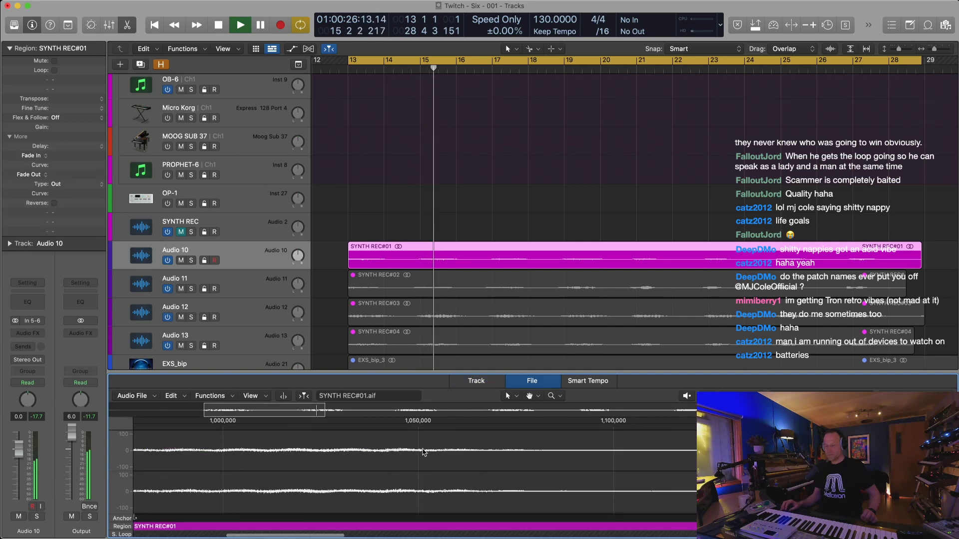
key("n")
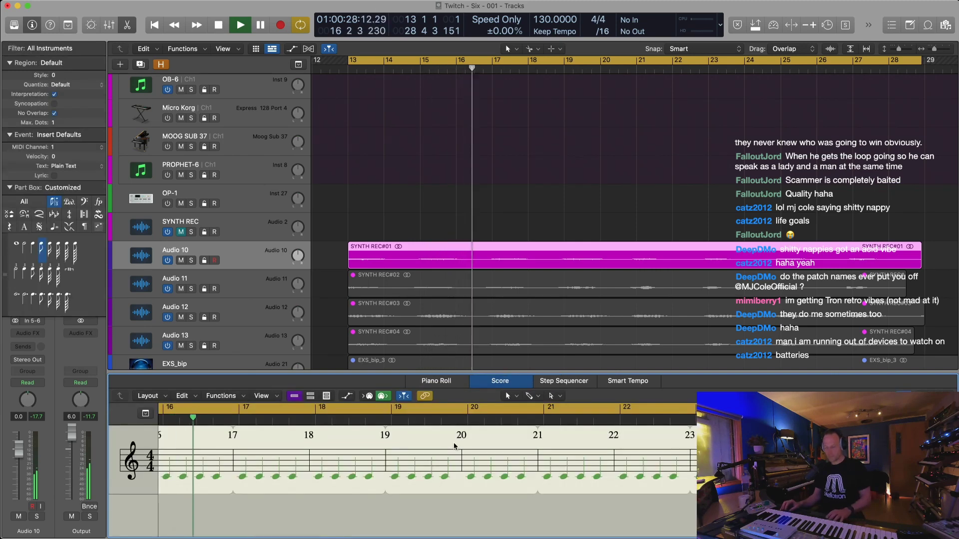
key("n")
left_click(449, 231)
Normalize the SYNTH REC#01 audio file and close the file editor
double_click(451, 253)
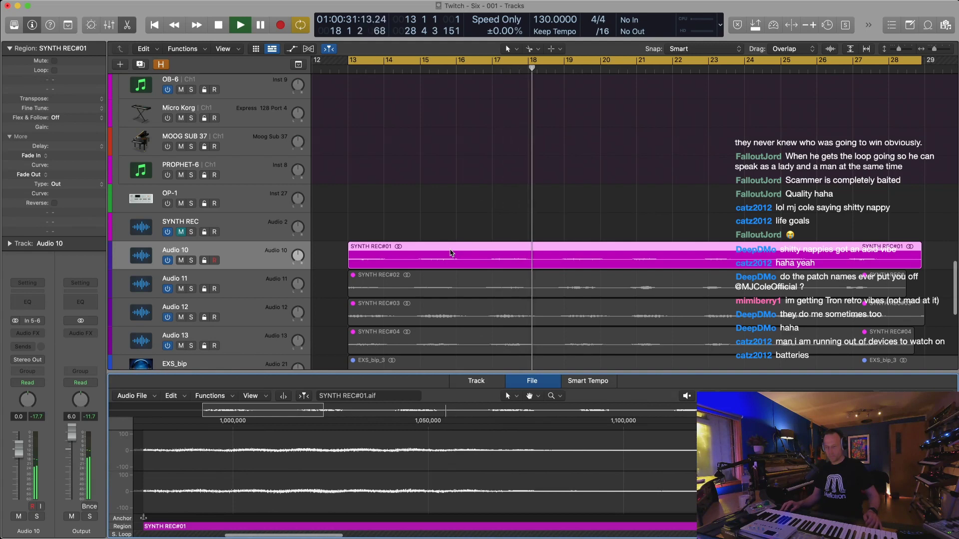
left_click(225, 398)
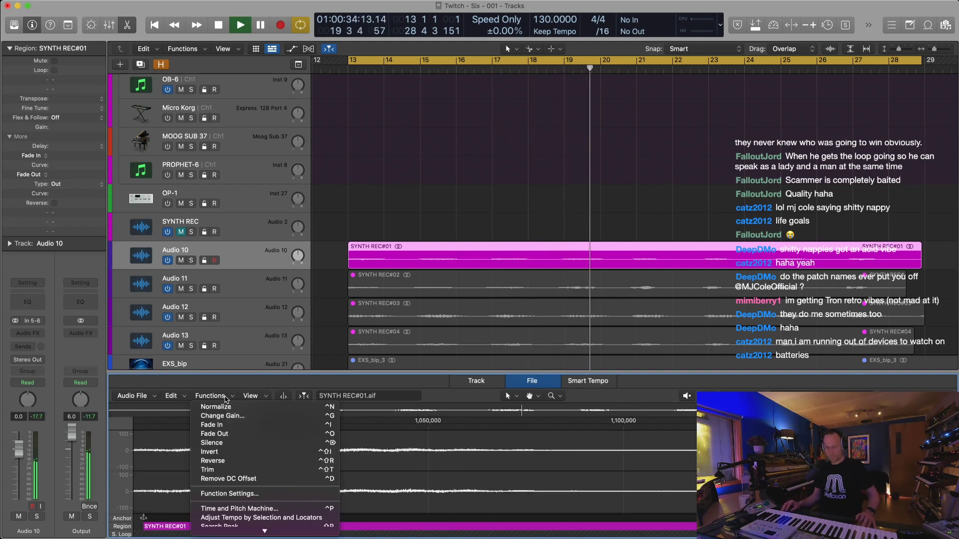
left_click(226, 407)
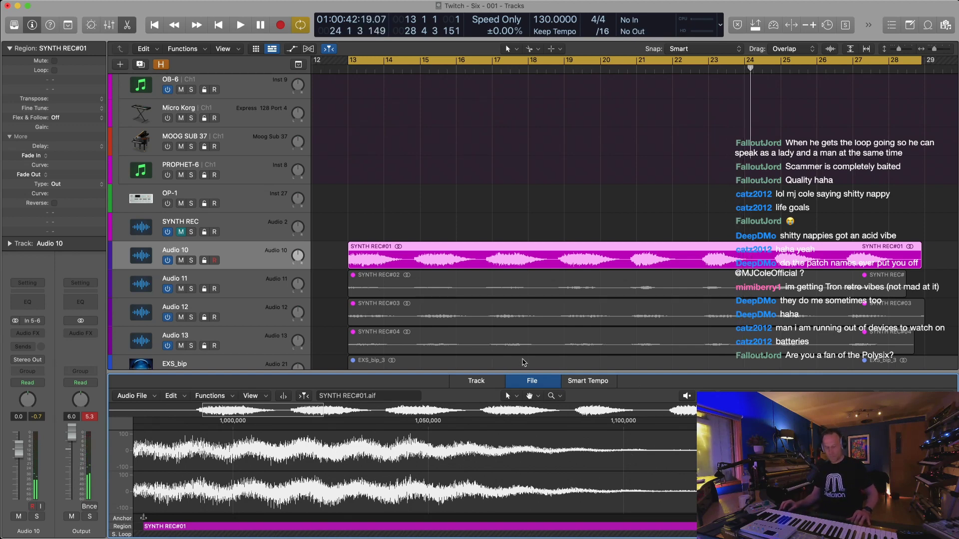
key("x")
key("x")
Mute the SYNTH REC#01 region and unmute SYNTH REC#02 on the Audio 11 track
left_click(426, 280)
key("ctrl+m")
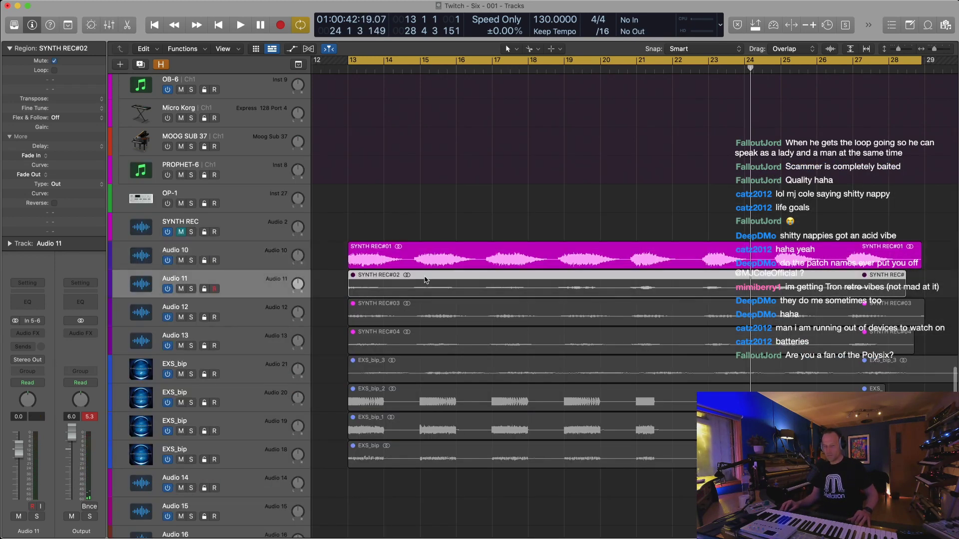
key("ctrl+m")
left_click(433, 255)
key("ctrl+m")
left_click_drag(416, 286, 431, 290)
key("super+z")
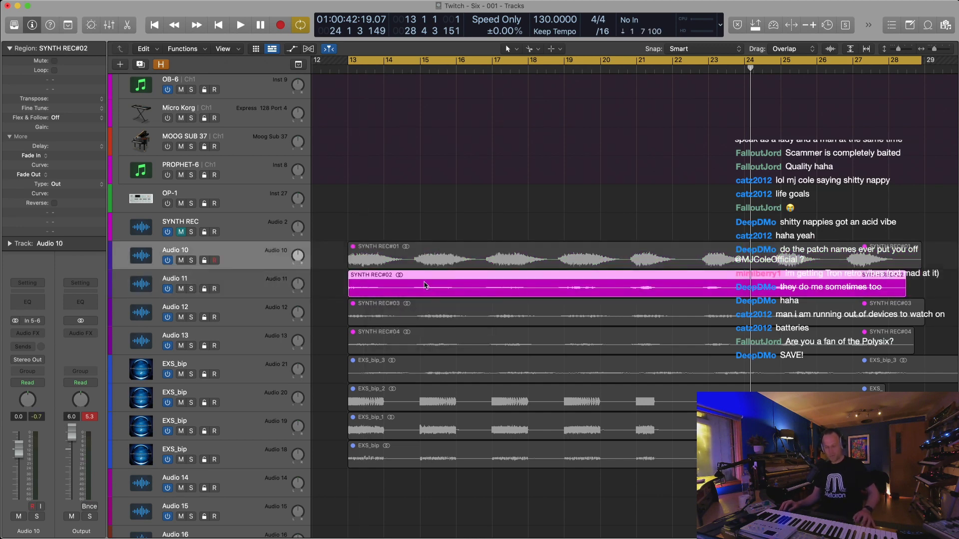
Normalize the SYNTH REC#02 audio file and close the file editor
double_click(429, 289)
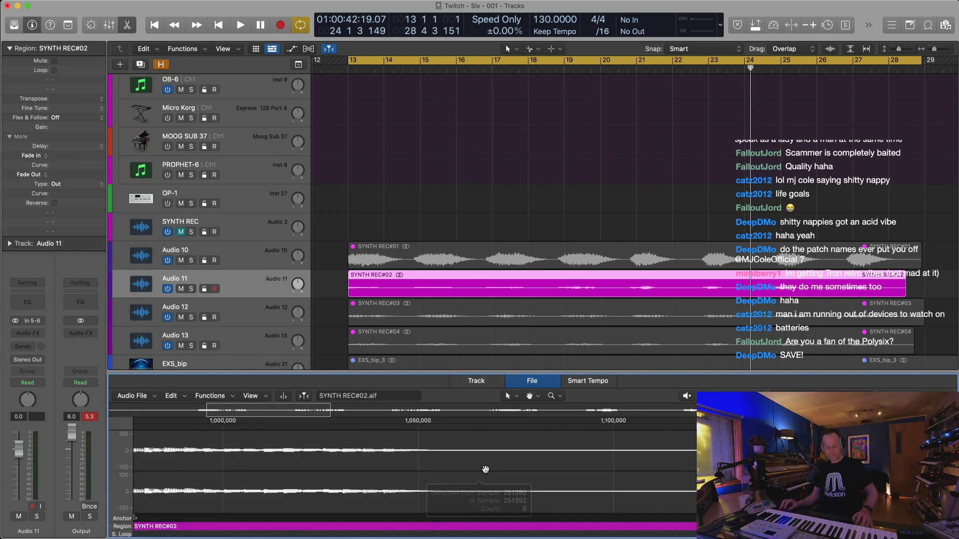
left_click(208, 397)
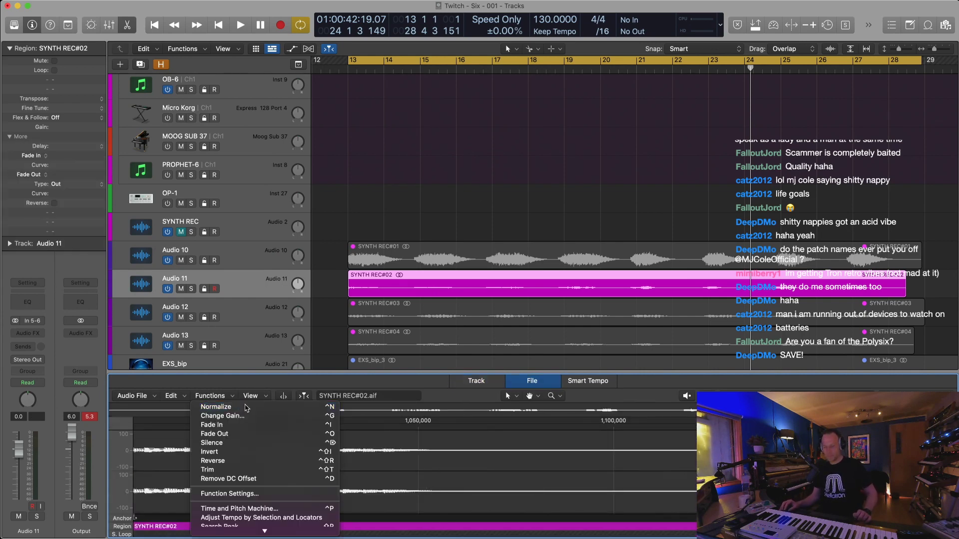
left_click(216, 407)
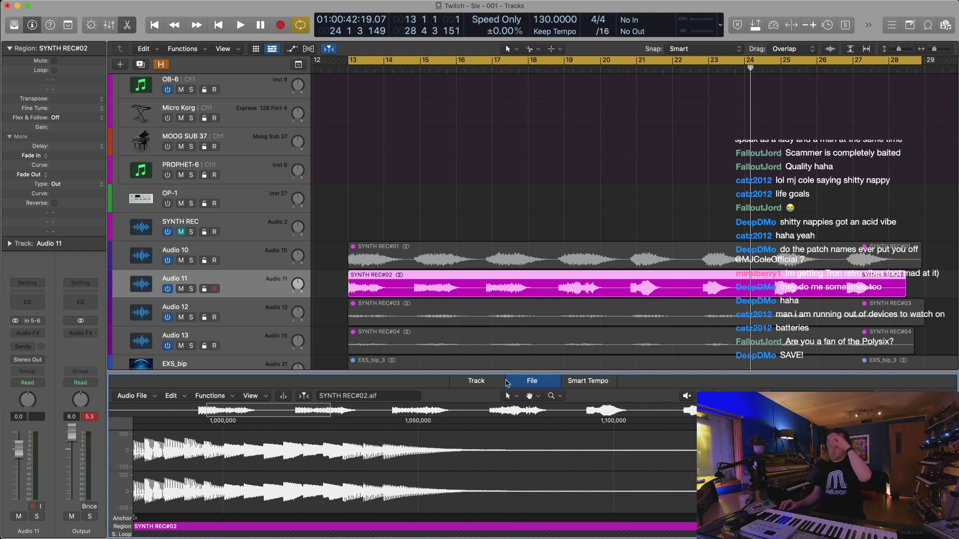
key("x")
key("x")
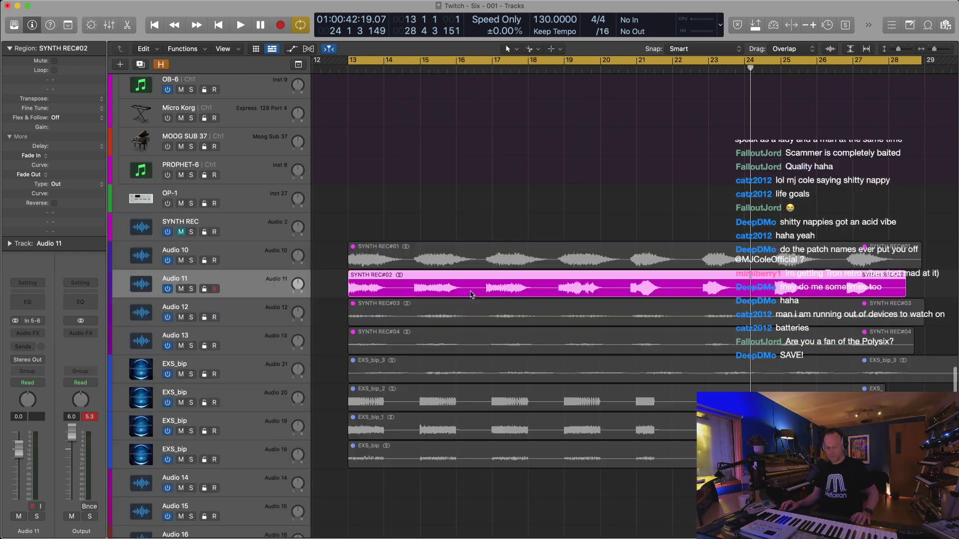
Audition SYNTH REC#03 unmuted in place of SYNTH REC#02 and normalize its audio file
left_click(452, 317)
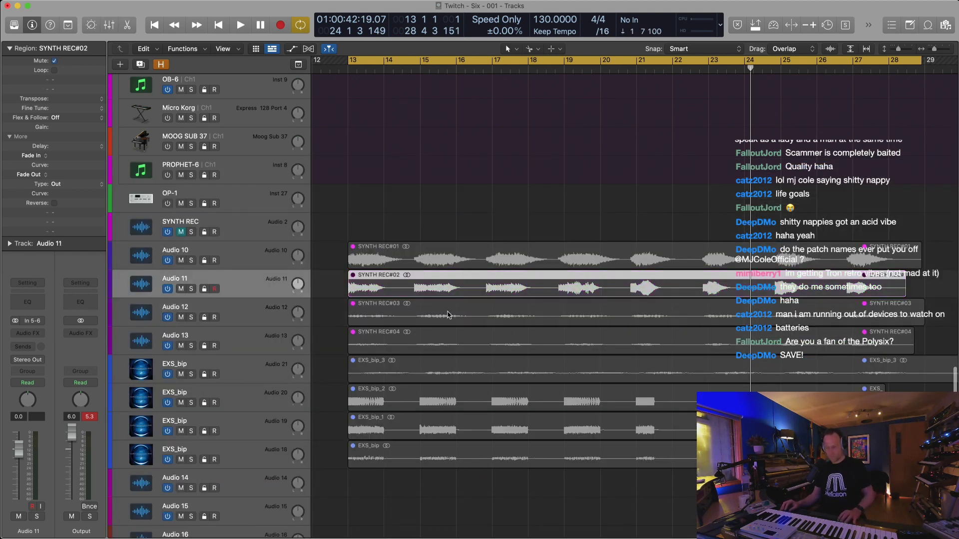
key("shift+space")
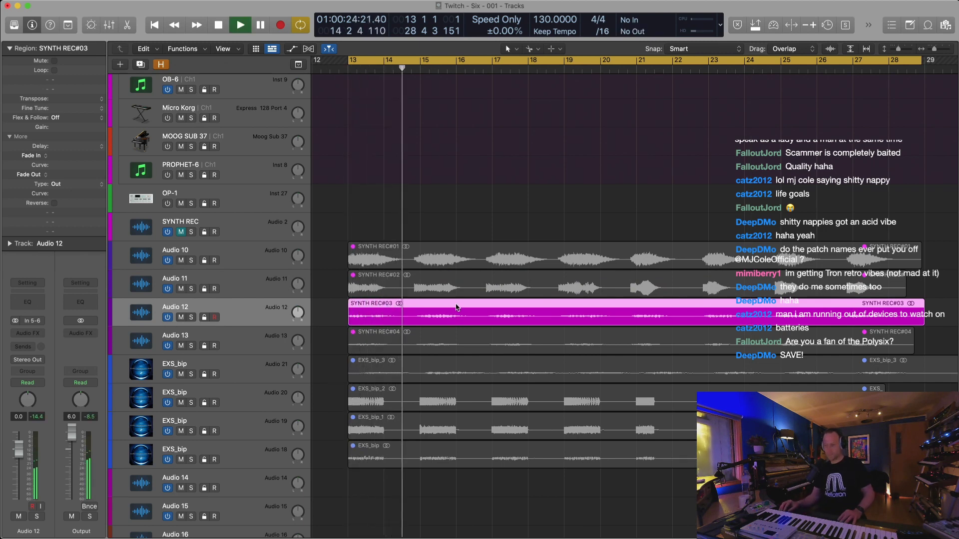
double_click(456, 308)
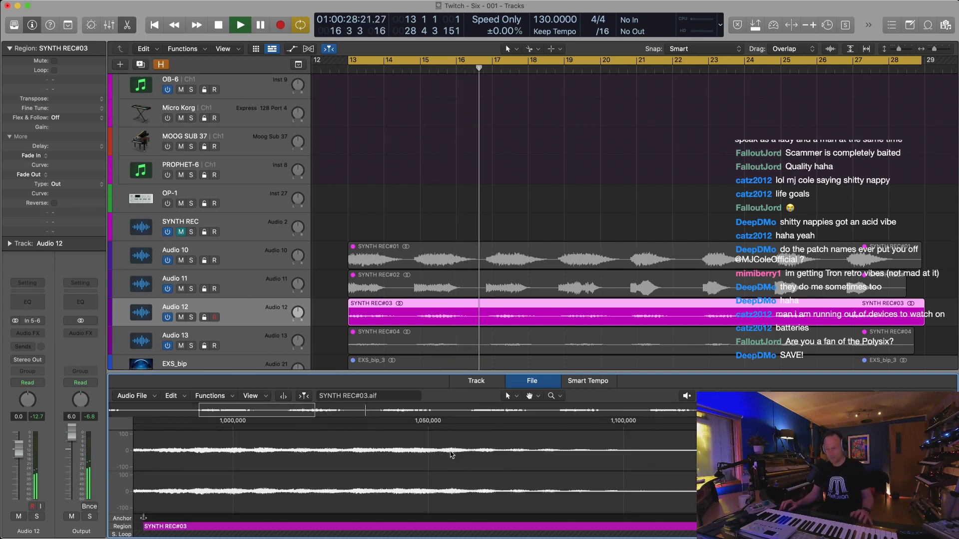
left_click(227, 398)
left_click(240, 407)
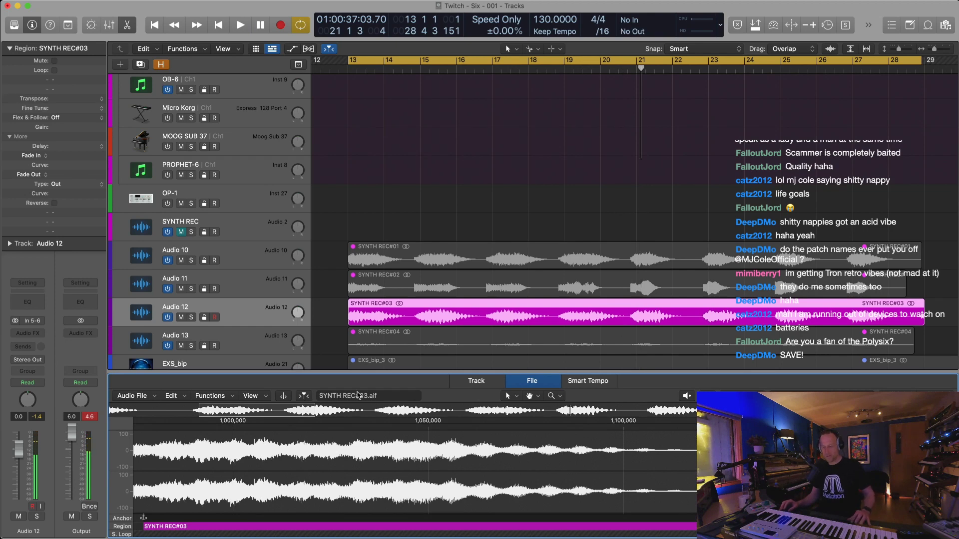
key("x")
key("x")
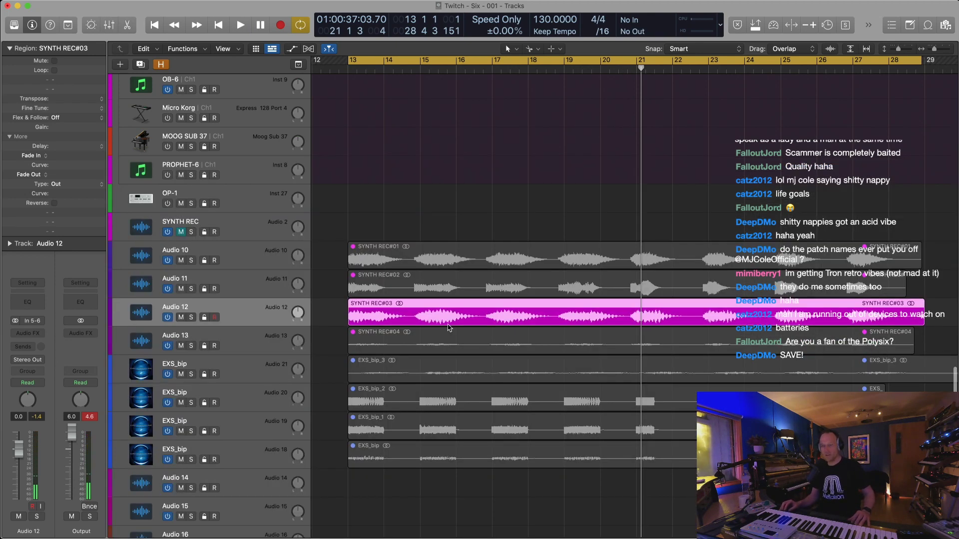
Mute SYNTH REC#03, unmute SYNTH REC#04 on the Audio 13 track and play it briefly
left_click(394, 345)
key("space")
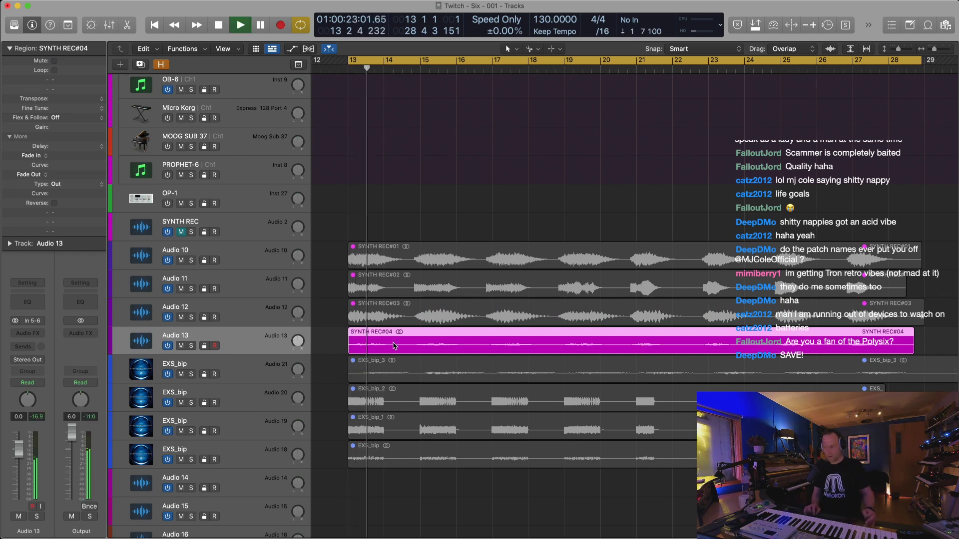
key("space")
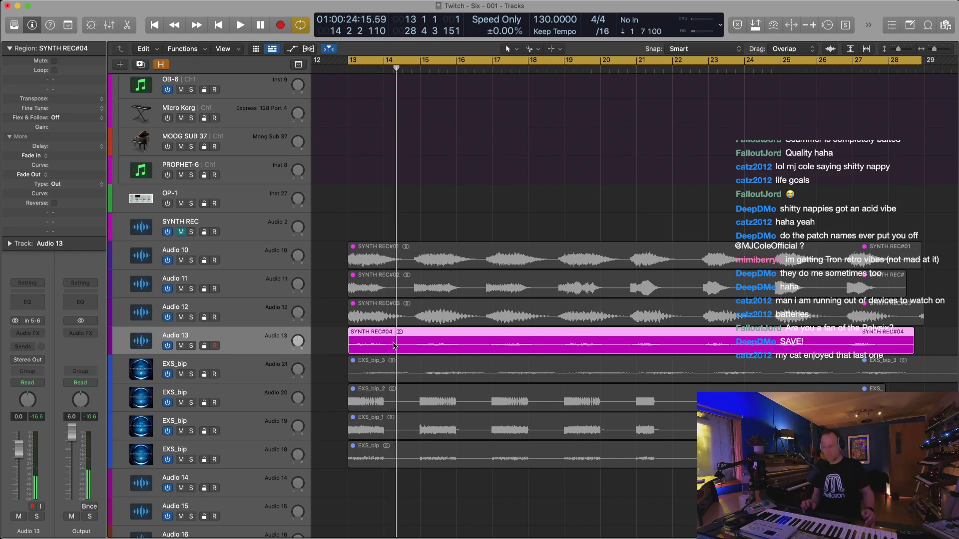
Normalize the SYNTH REC#04 audio file, reselect its whole waveform and close the file editor
left_click(336, 340)
double_click(392, 337)
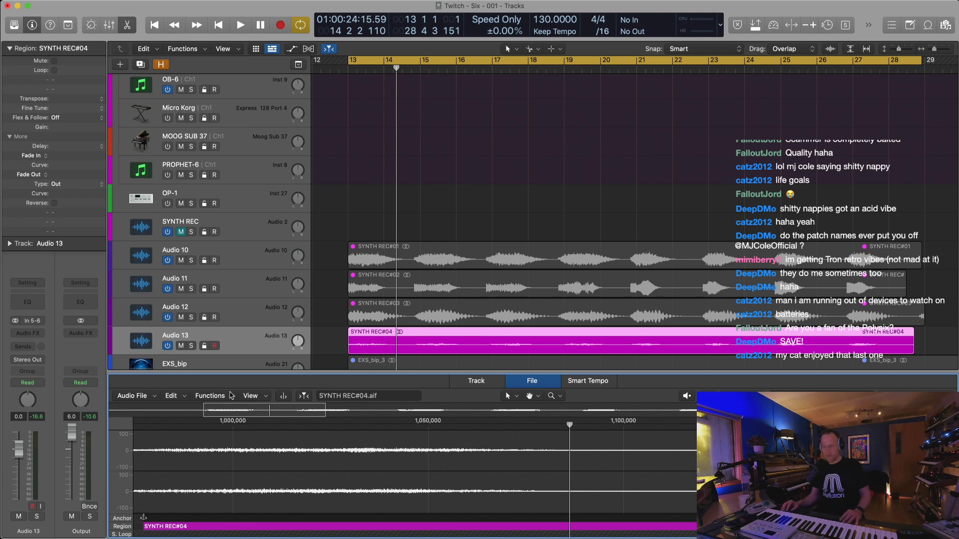
left_click(210, 395)
left_click(229, 407)
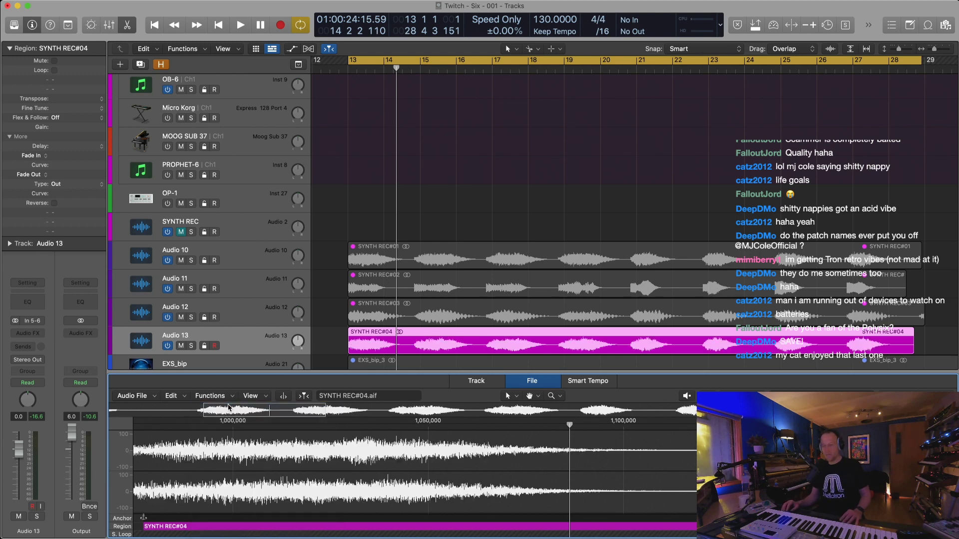
left_click(414, 453)
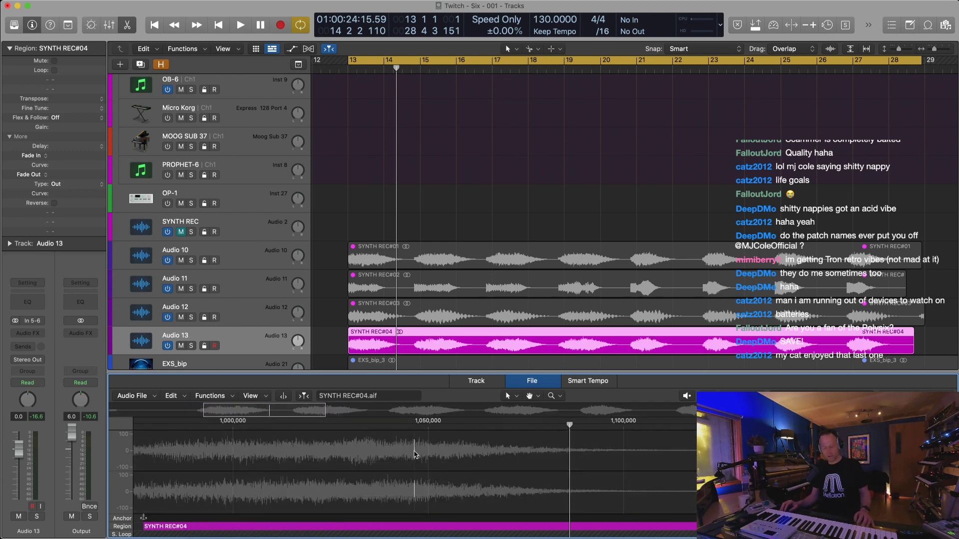
key("super+a")
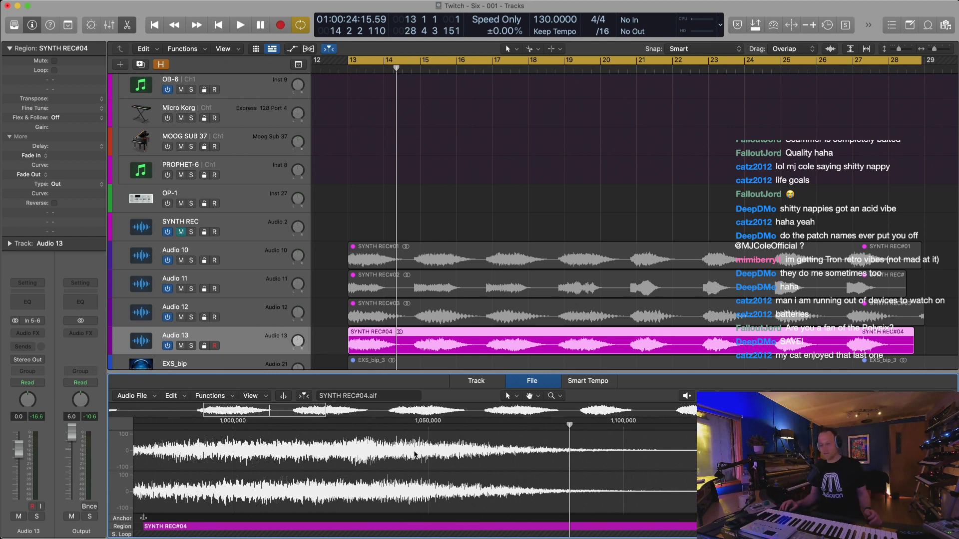
key("x")
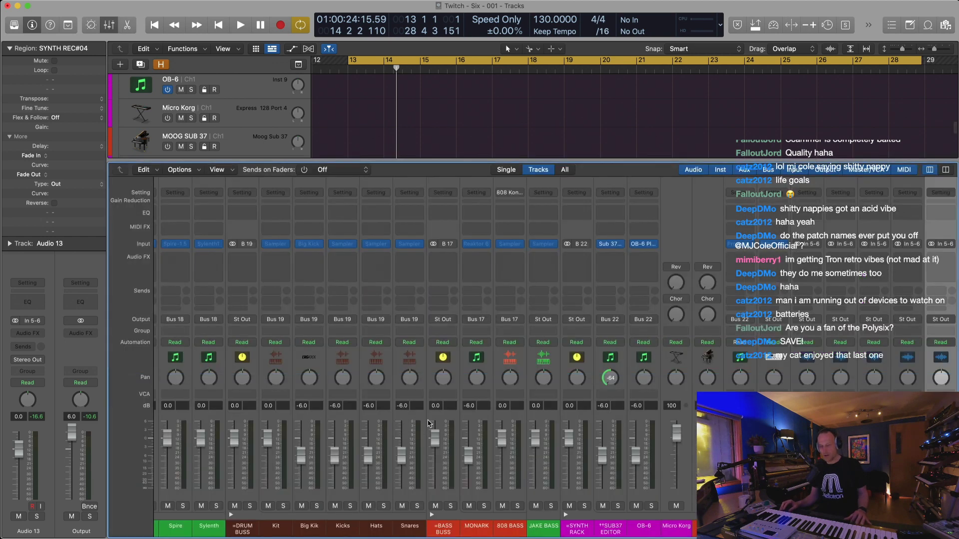
key("x")
Mute the SYNTH REC#04 region and unmute EXS_bip_3 on the Audio 21 track
left_click(338, 343)
left_click(380, 345)
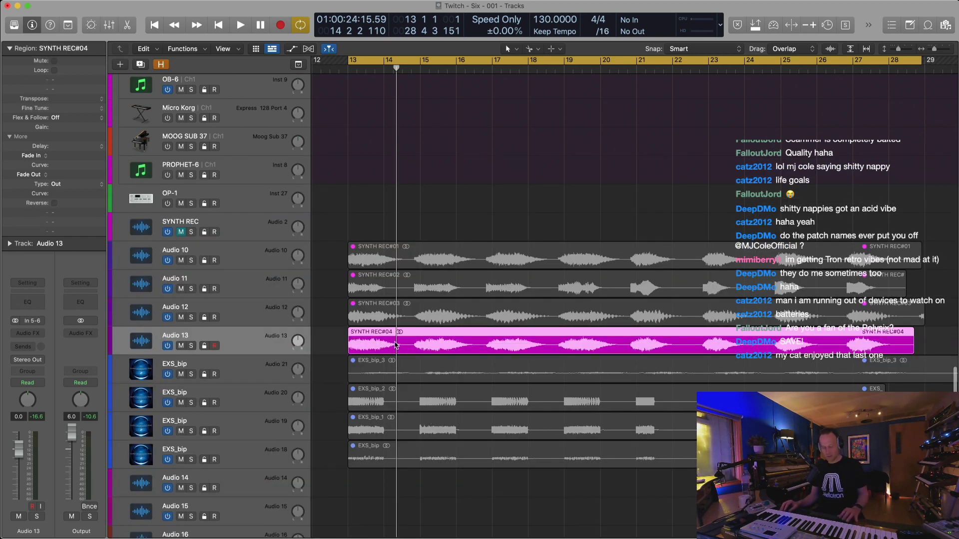
left_click(409, 374)
left_click(325, 375)
left_click(372, 368)
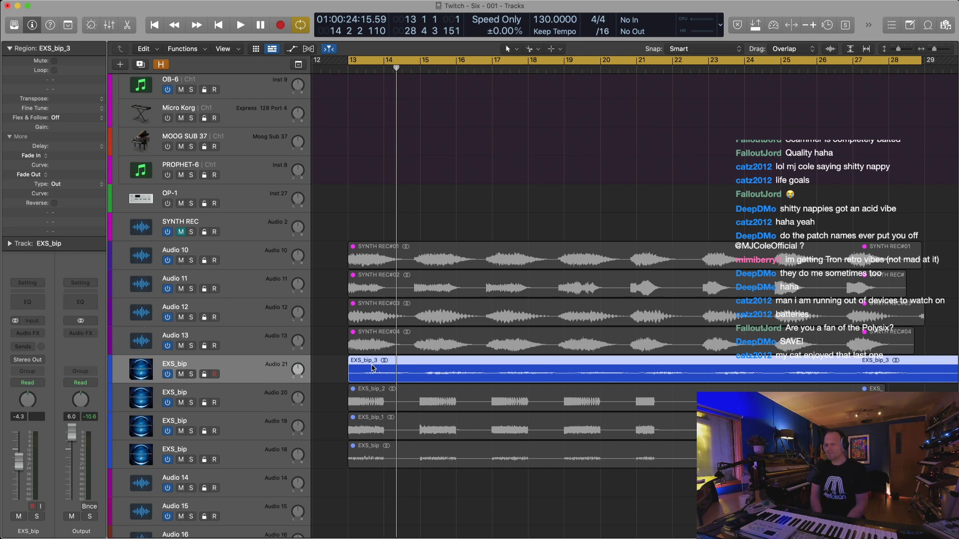
double_click(421, 366)
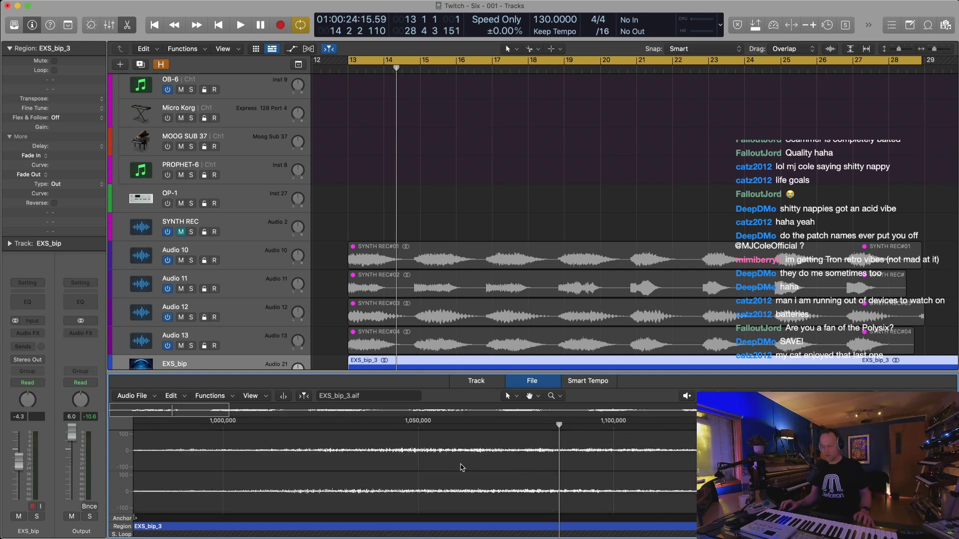
key("n")
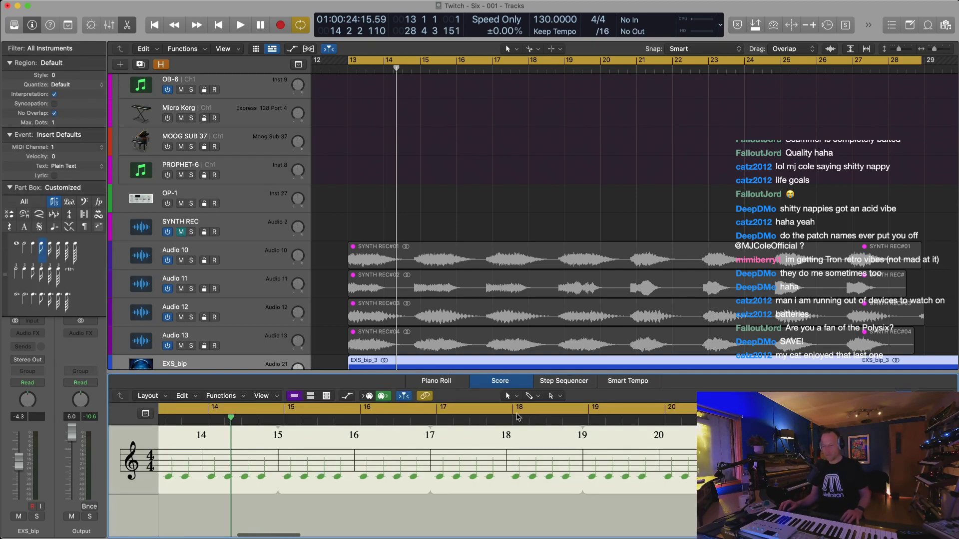
key("n")
left_click(333, 370)
Normalize the EXS_bip_3 audio file, close the file editor and mute the region
left_click(422, 375)
double_click(447, 372)
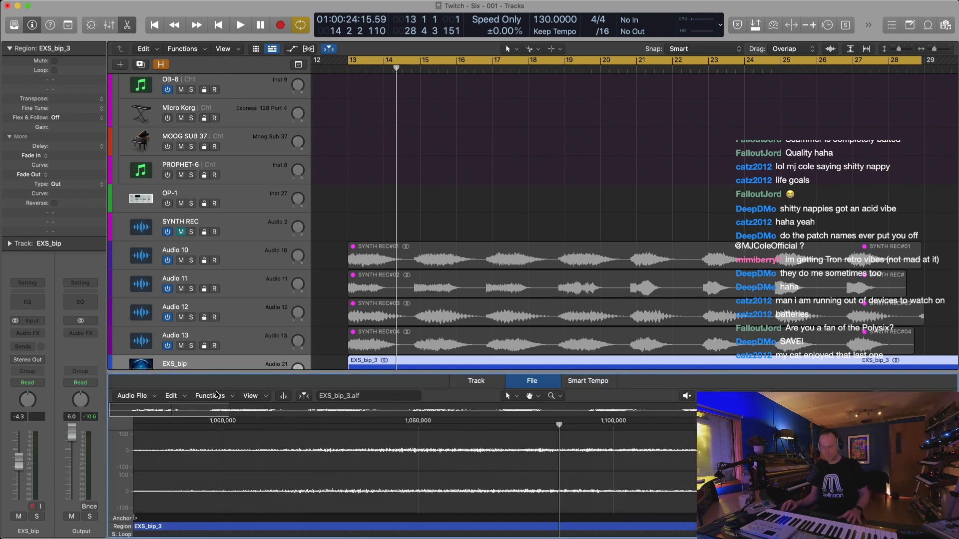
left_click(216, 396)
left_click(251, 408)
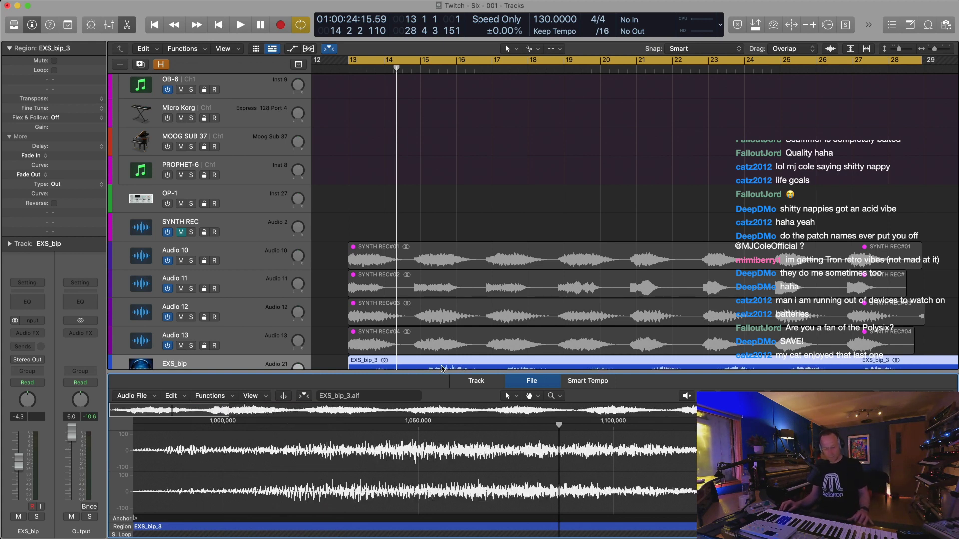
key("x")
key("x")
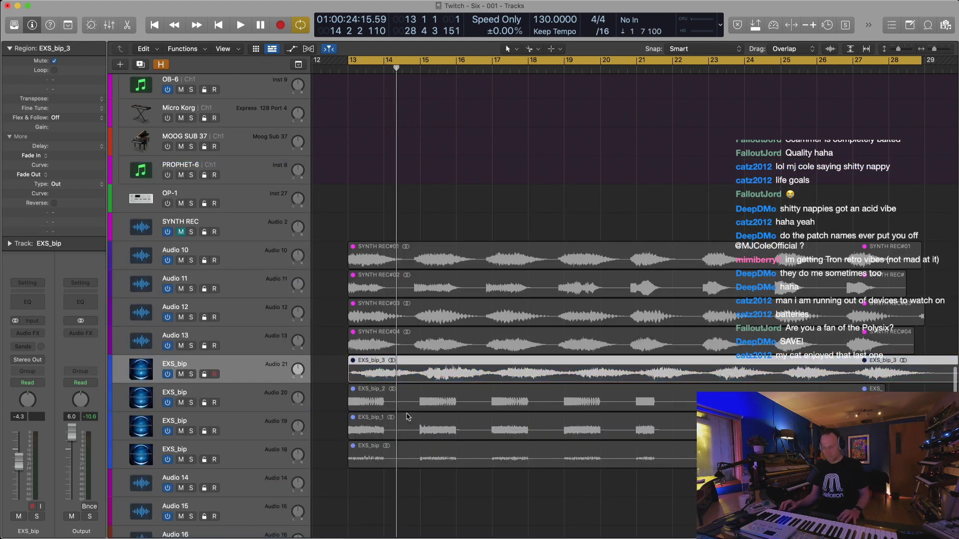
Normalize the EXS_bip audio file on the Audio 18 track and close the file editor
left_click(406, 456)
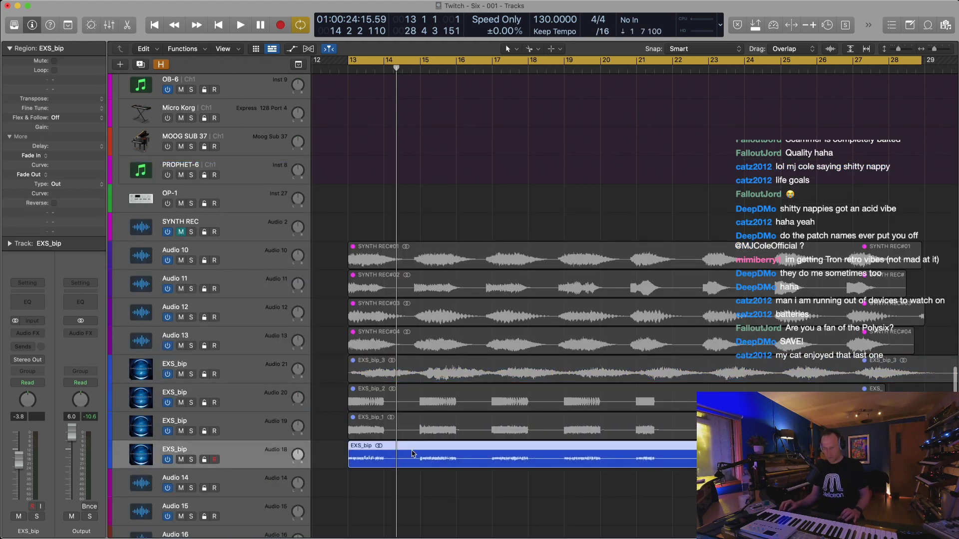
double_click(412, 454)
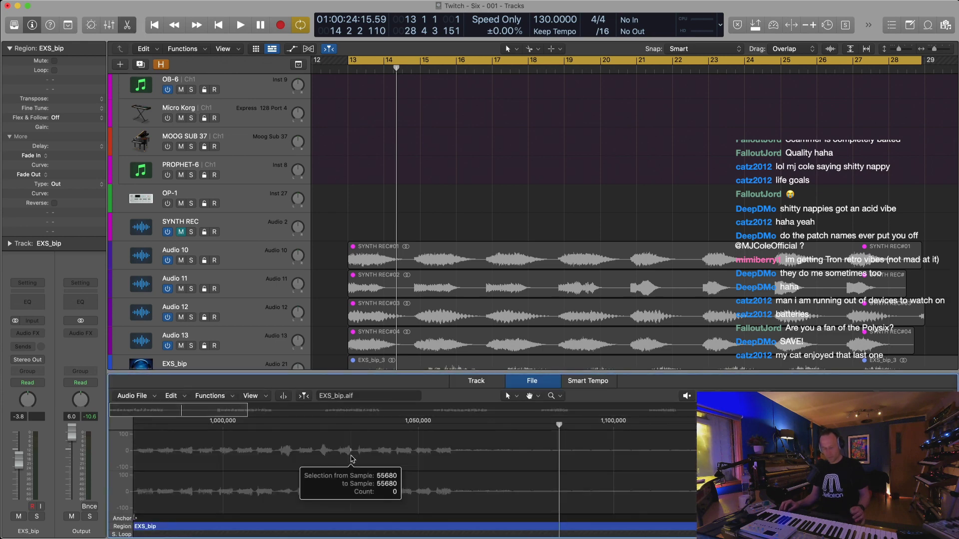
left_click(215, 398)
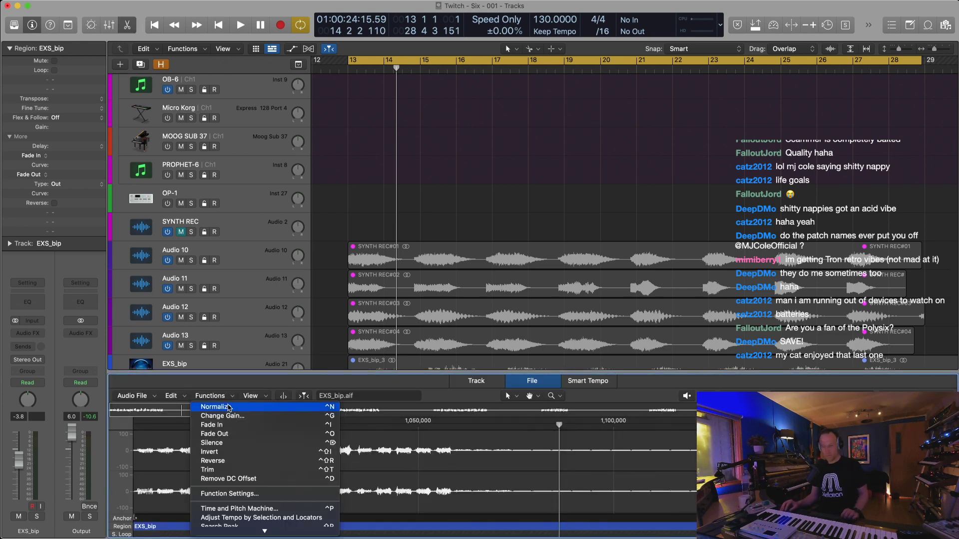
left_click(267, 412)
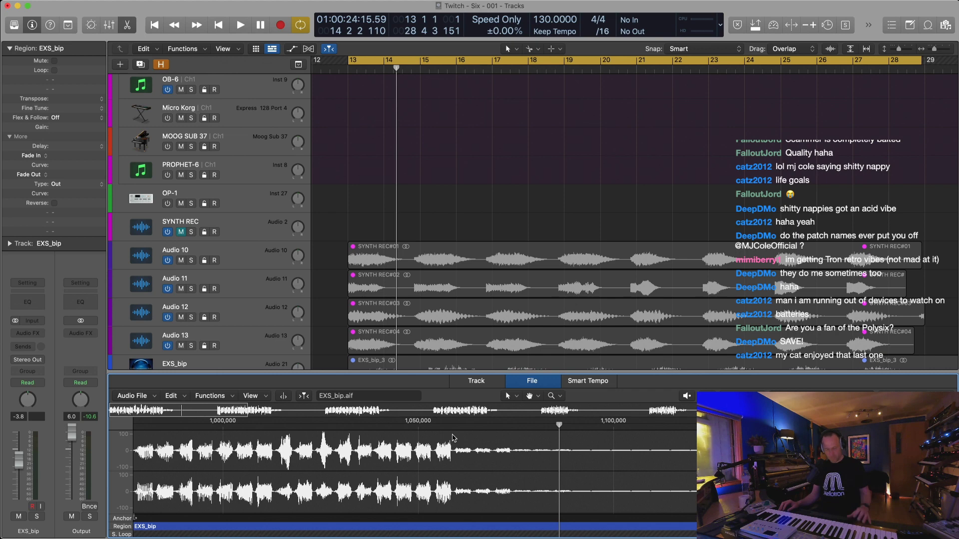
key("x")
key("x")
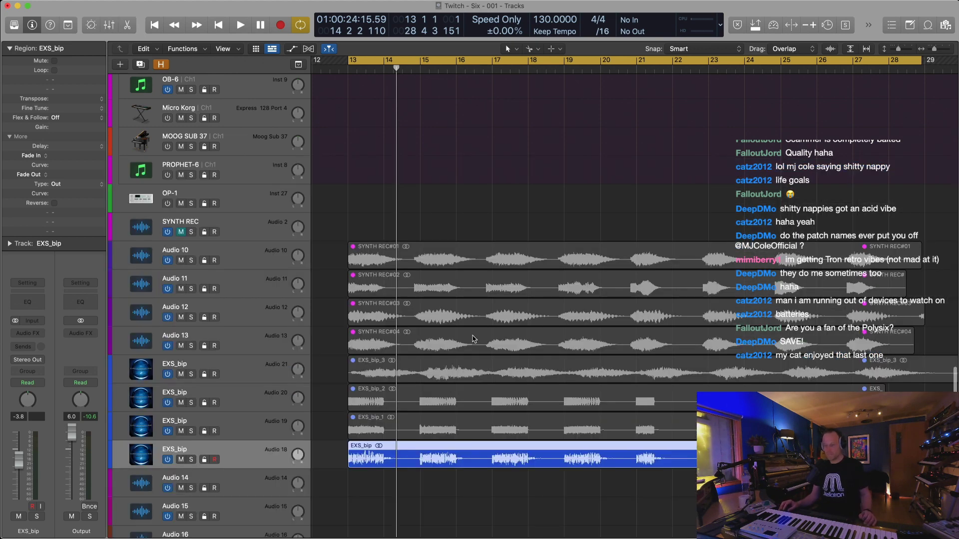
Play the normalized EXS_bip region starting near bar 26 and mute it
key("super+Left")
key("super+Left")
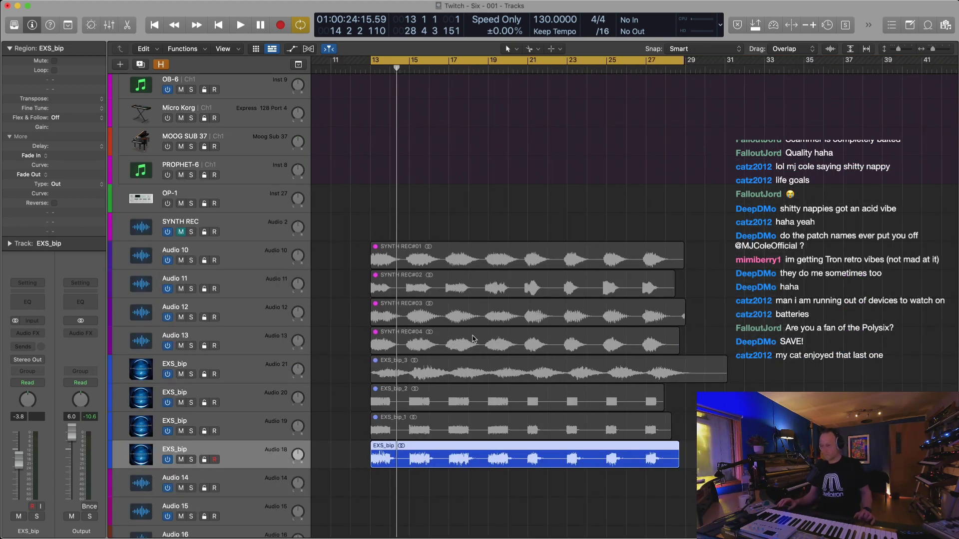
left_click(624, 70)
key("space")
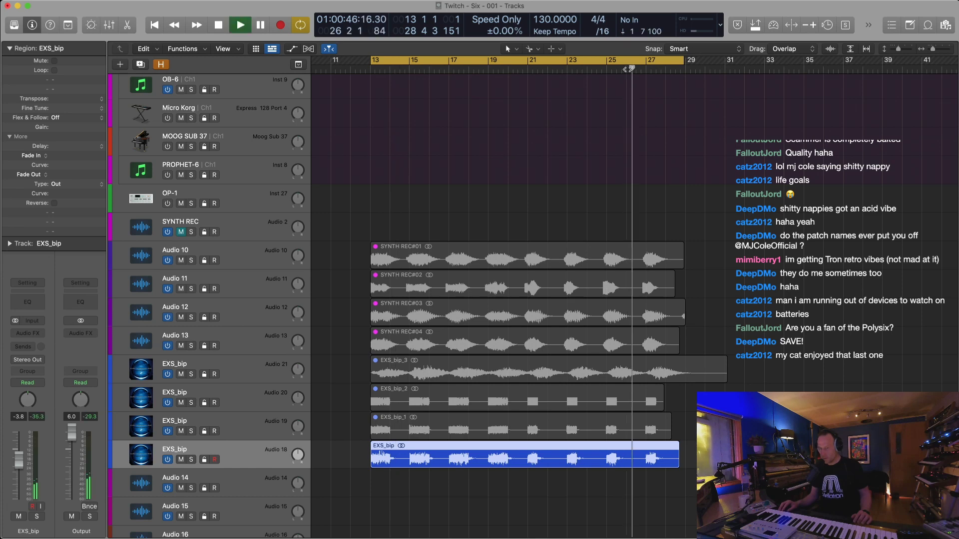
key("super+Right")
key("super+Right")
key("super+Right")
key("super+Right")
key("super+Left")
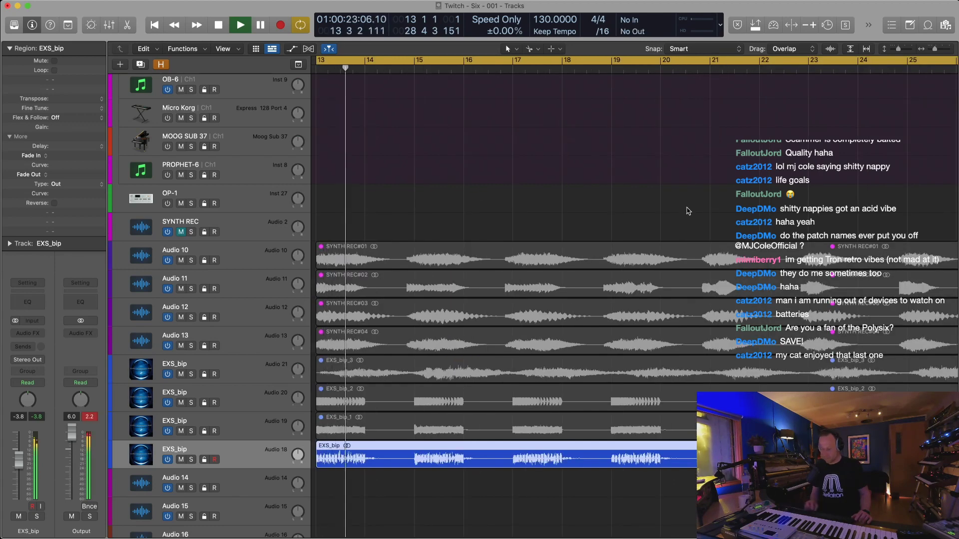
key("super+Left")
key("super+Left")
key("super+Left")
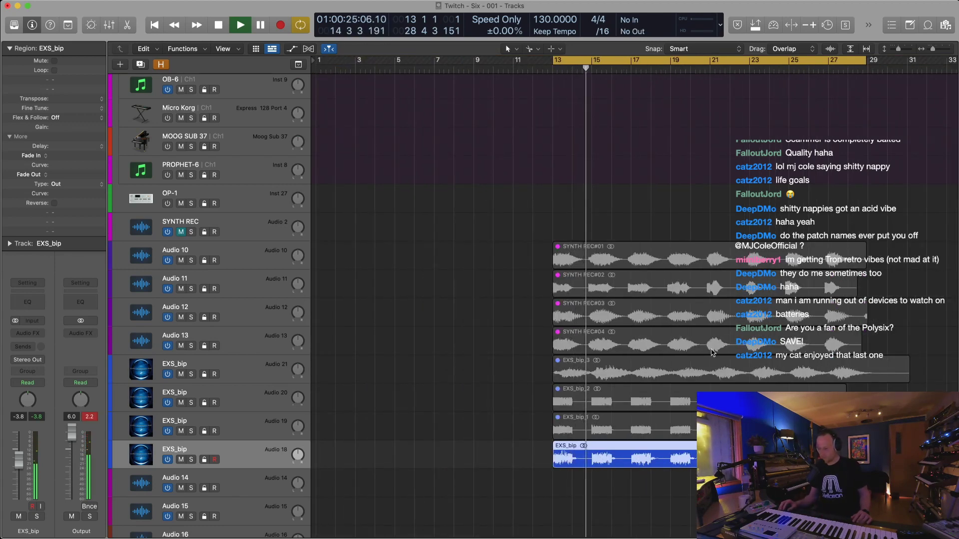
key("super+Left")
key("super+Left")
key("super+Left")
key("ctrl+m")
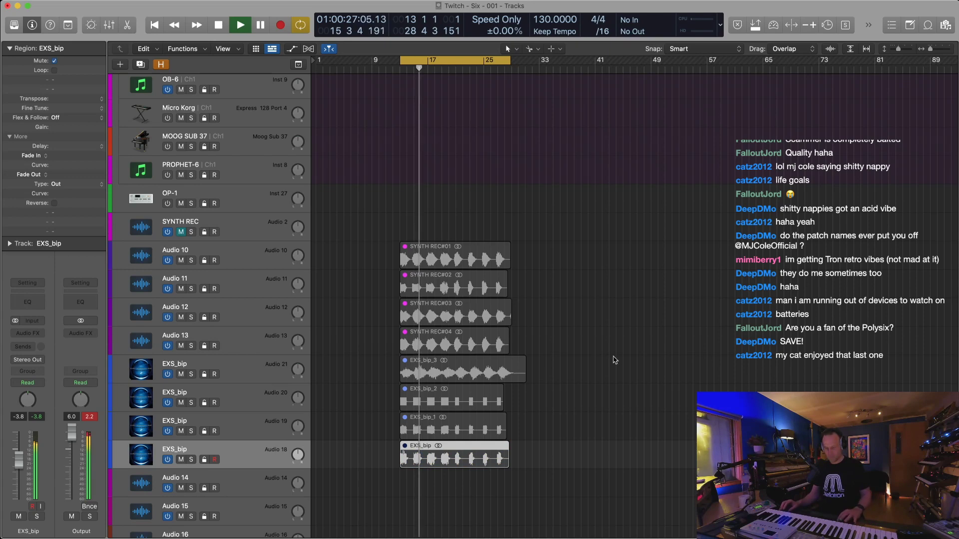
Copy all eight SYNTH REC and EXS_bip regions to bar 41 and reverse the copies
left_click_drag(471, 205, 475, 491)
left_click_drag(449, 248, 645, 248)
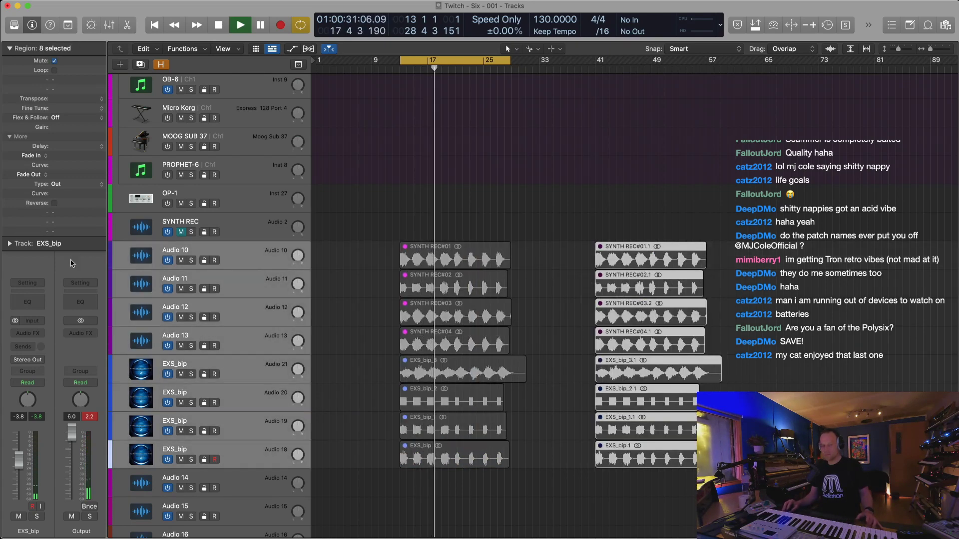
left_click(55, 202)
Unmute the reversed SYNTH REC#01.1 copy, set the cycle range to it and play it
left_click_drag(637, 186, 673, 269)
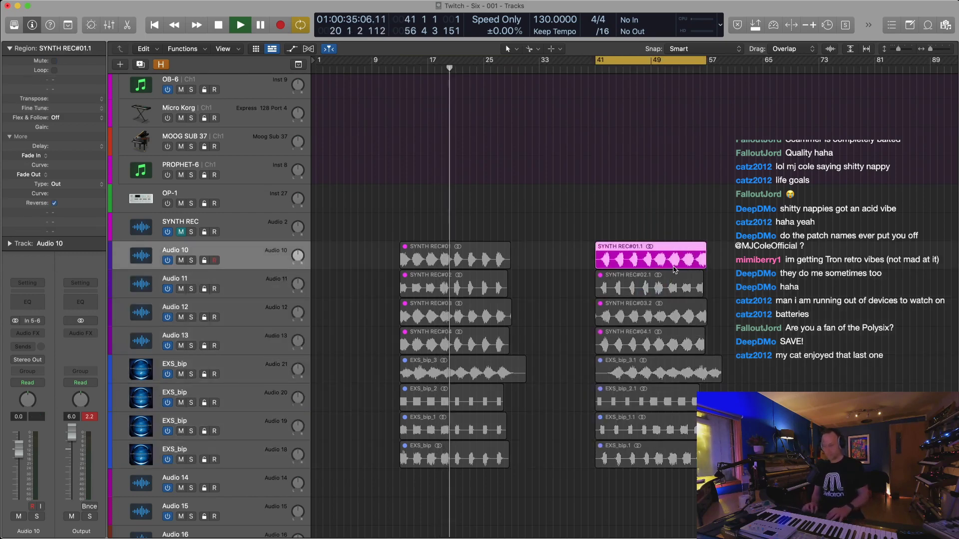
key("u")
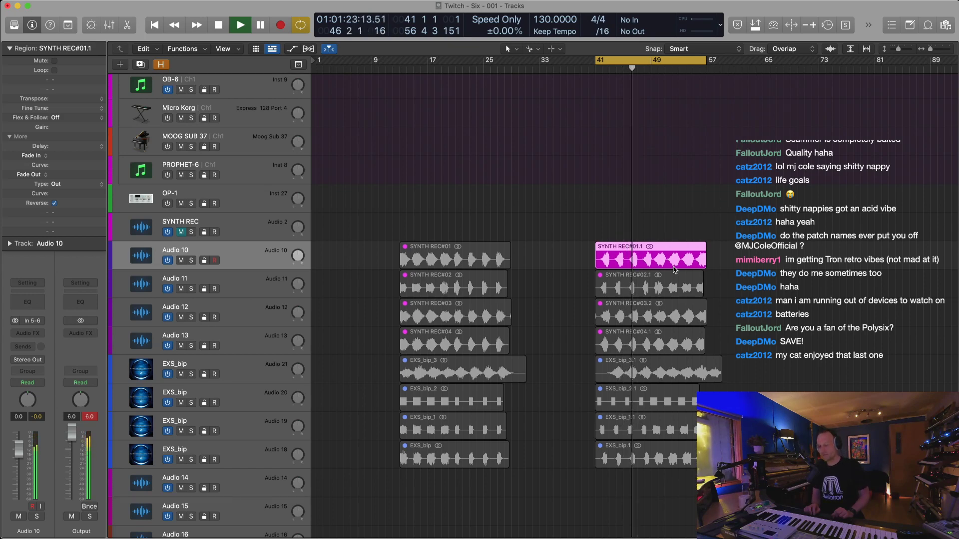
key("space")
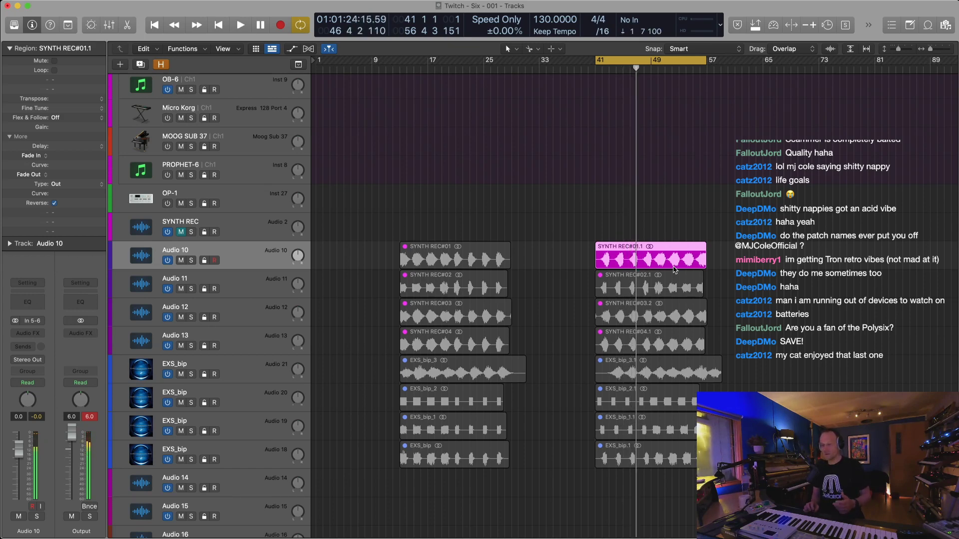
Mute SYNTH REC#01.1, unmute SYNTH REC#02.1 on the Audio 11 track and play it from bar 41
left_click(670, 288)
key("space")
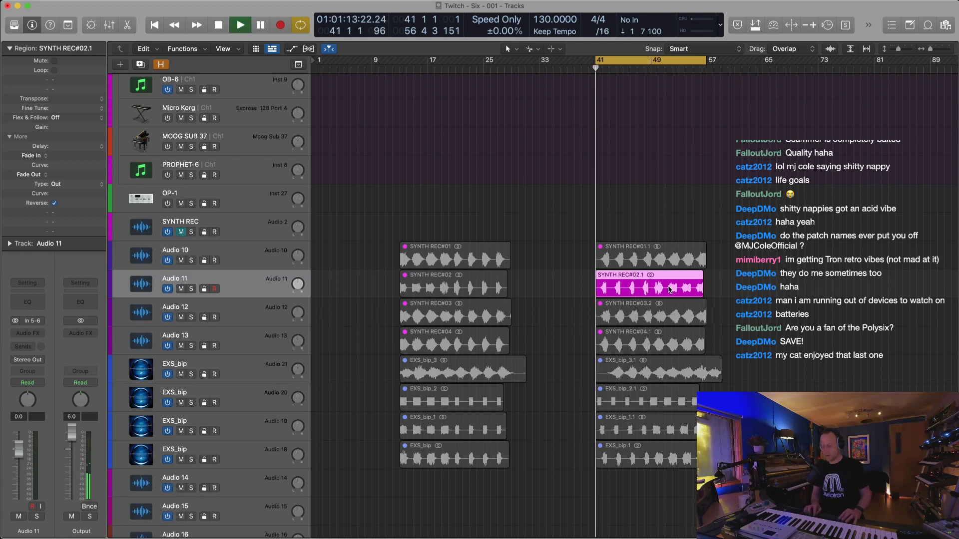
key("space")
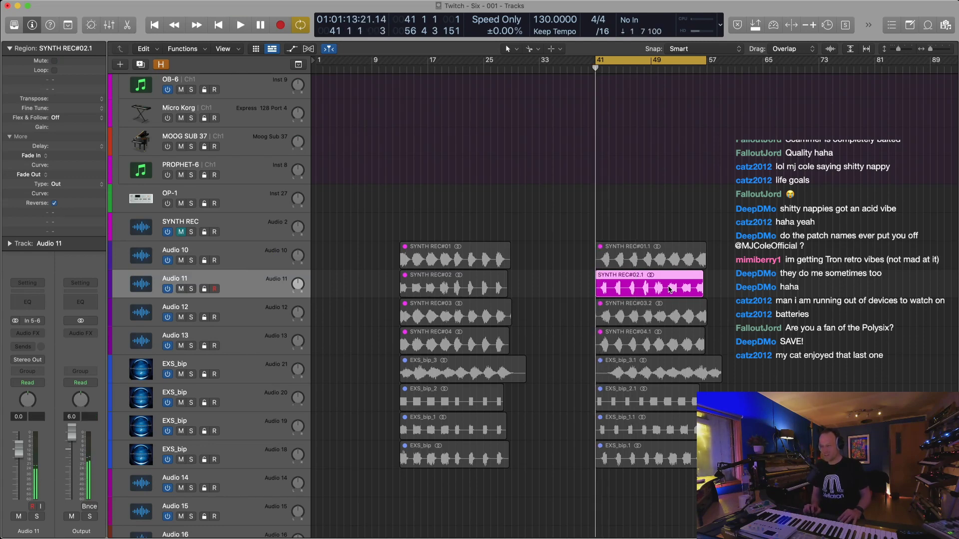
key("space")
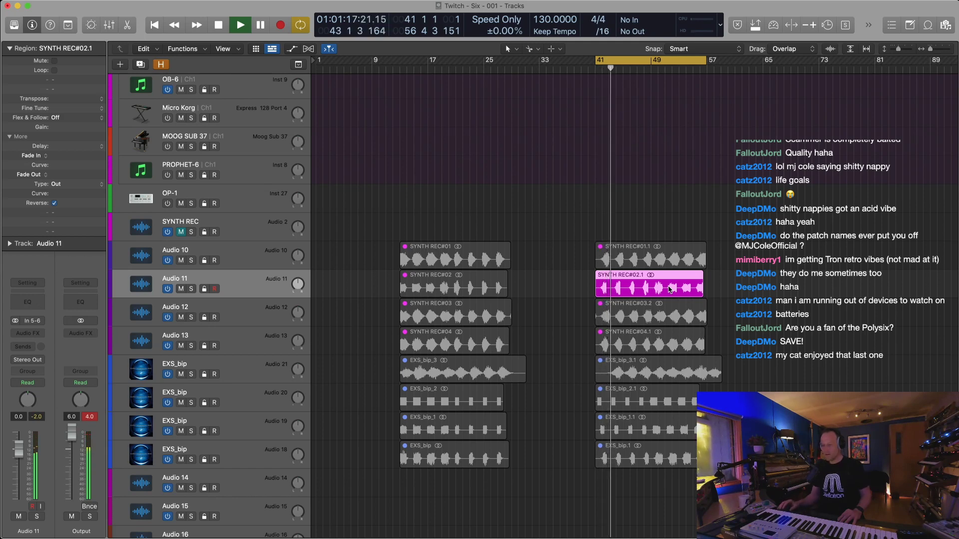
Audition the reversed SYNTH REC#03.2 and SYNTH REC#04.1 one at a time, muting each previous region
left_click(647, 316)
key("shift+space")
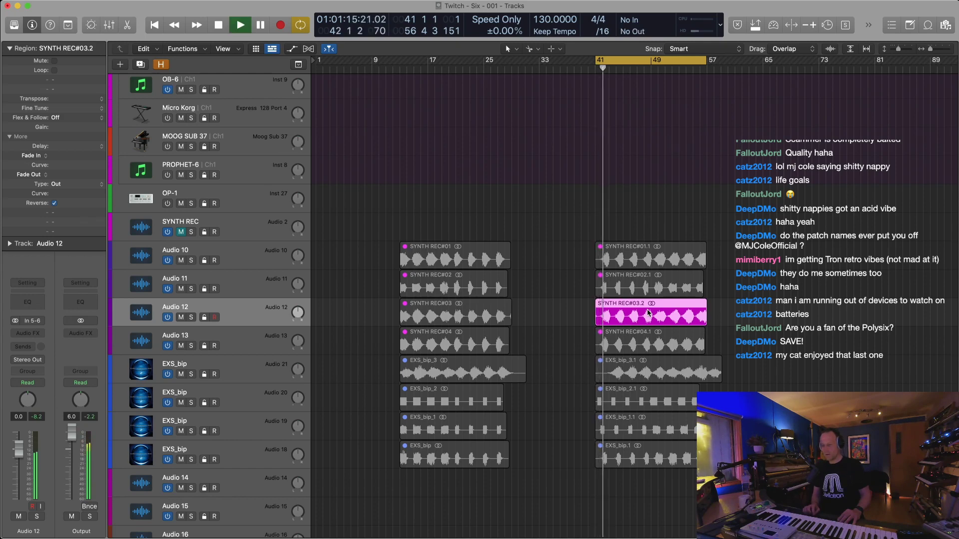
left_click(648, 339)
key("shift+space")
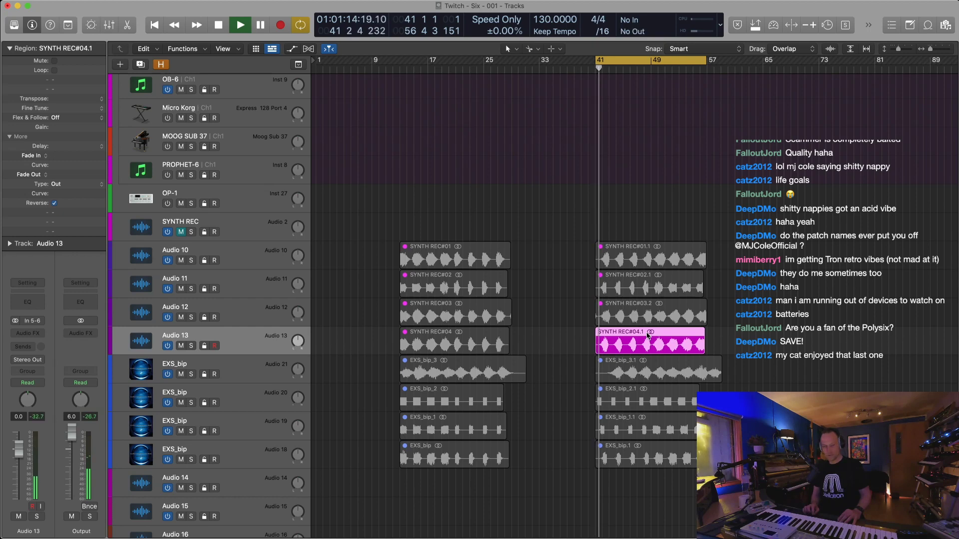
key("shift+space")
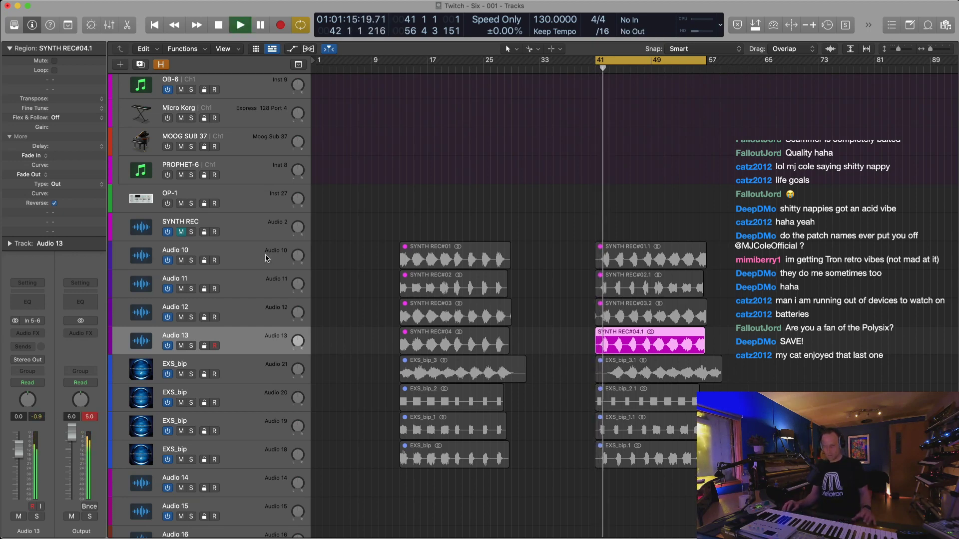
Lower the Output channel's fader to 2.4 dB and check the selected tracks in the mixer
left_click(235, 254)
left_click(281, 455, "shift")
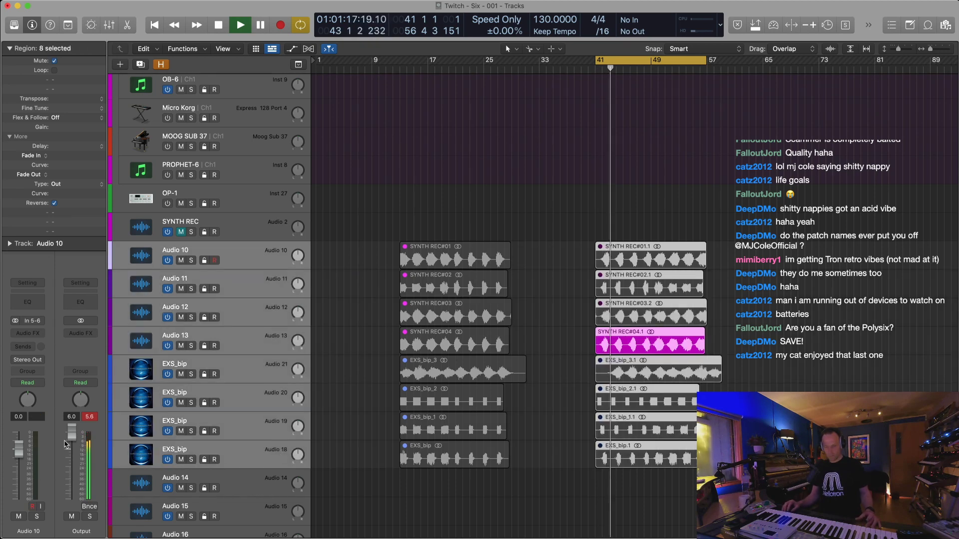
key("x")
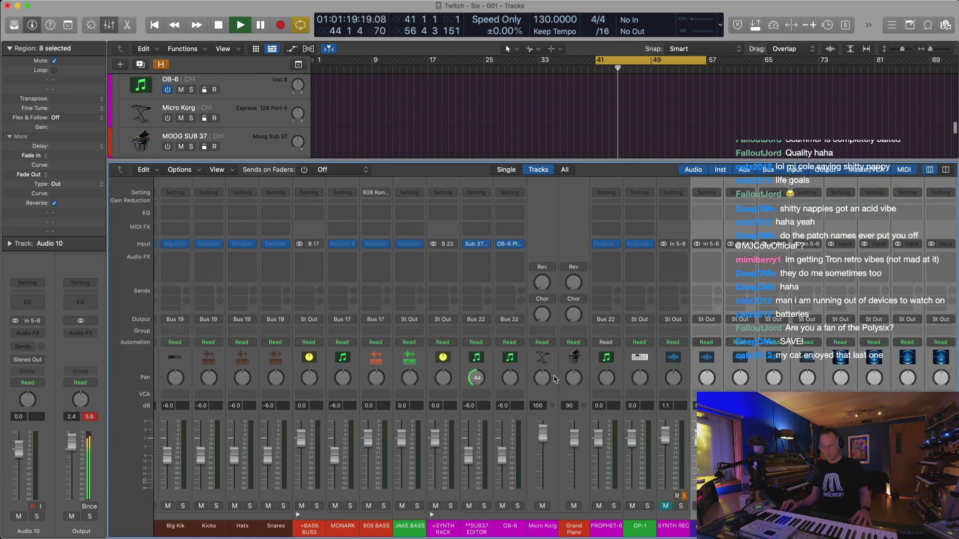
left_click(706, 526)
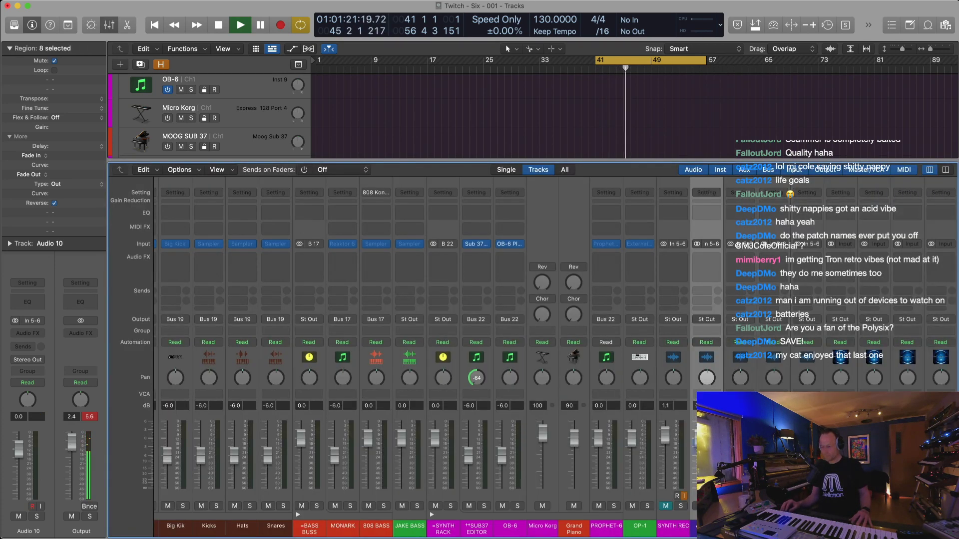
key("x")
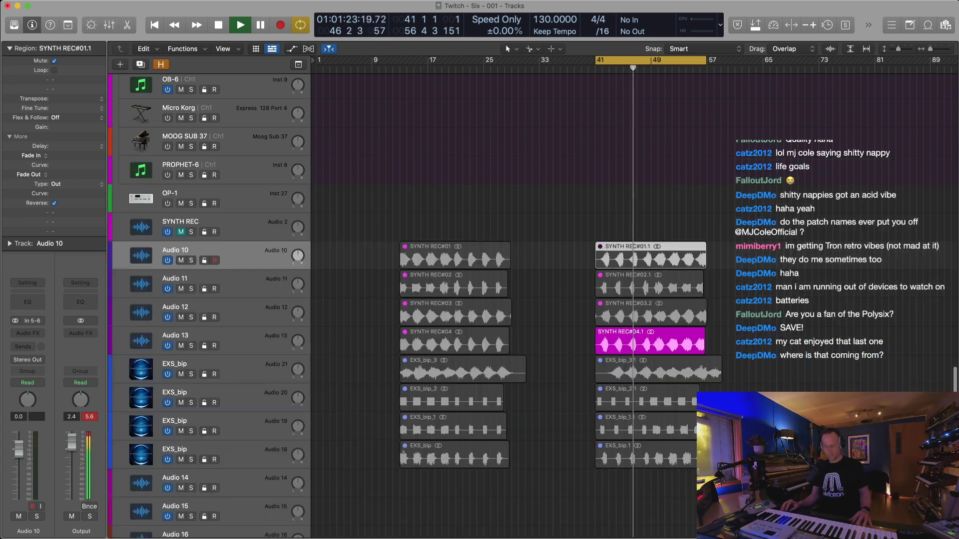
Select the eight tracks from Audio 10 to Audio 18 and lower their volume to -6.0 dB
left_click(254, 458, "shift")
key("x")
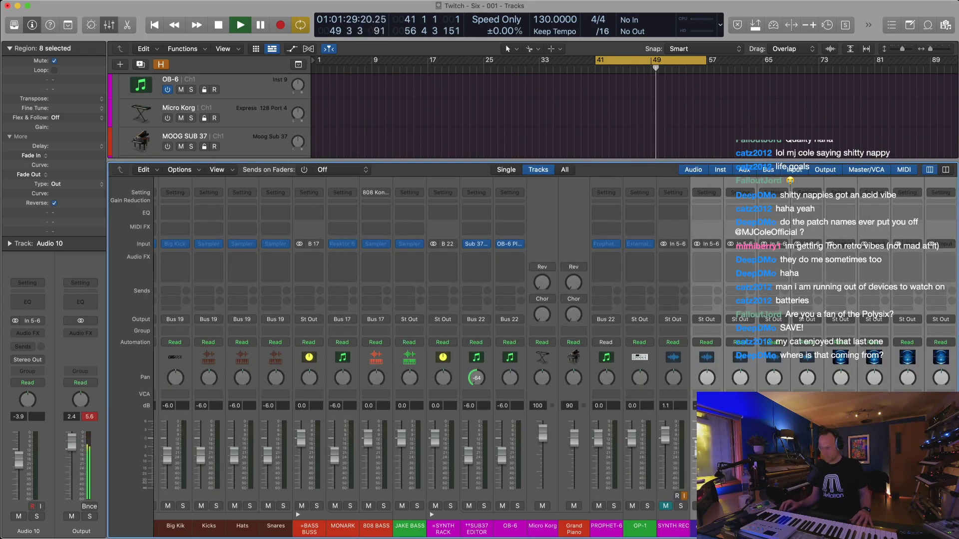
key("x")
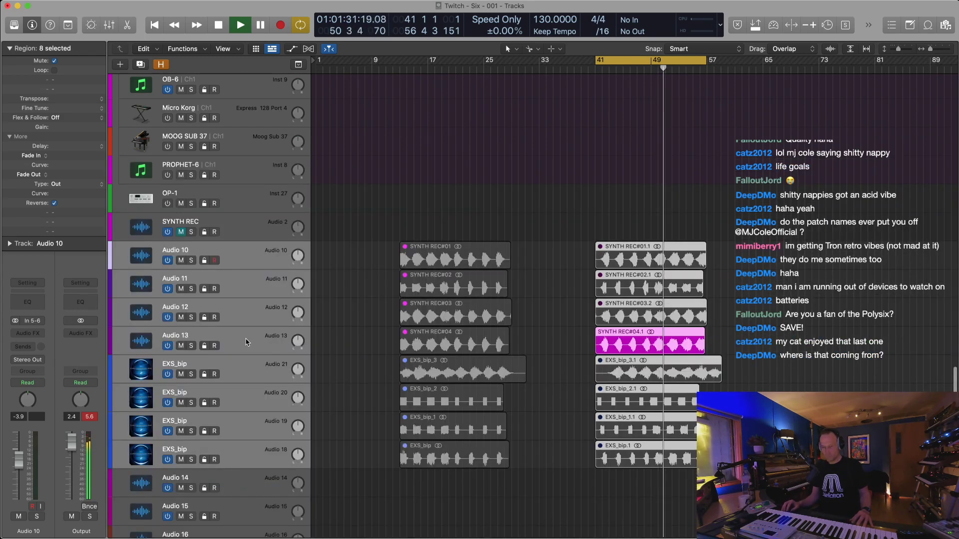
left_click(248, 238)
left_click(248, 255)
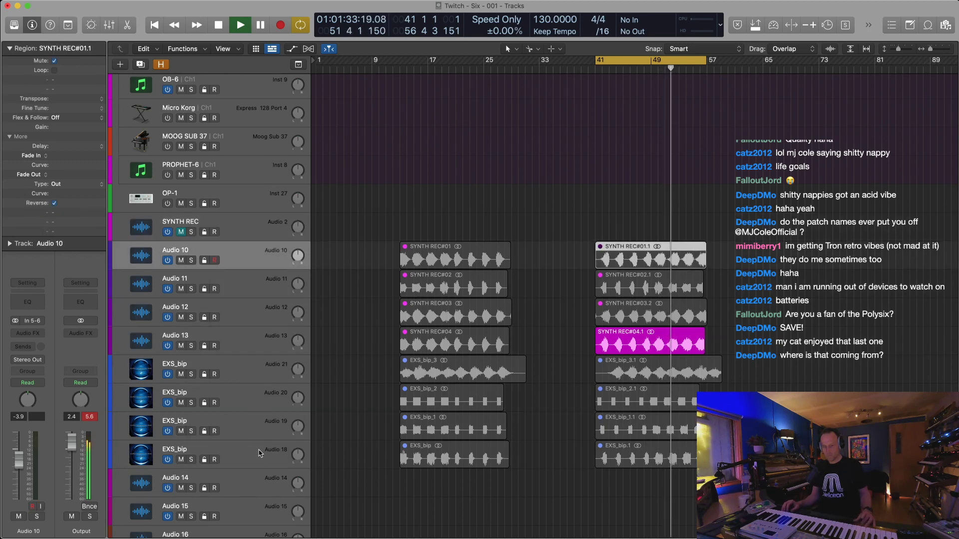
left_click(260, 453, "shift")
key("x")
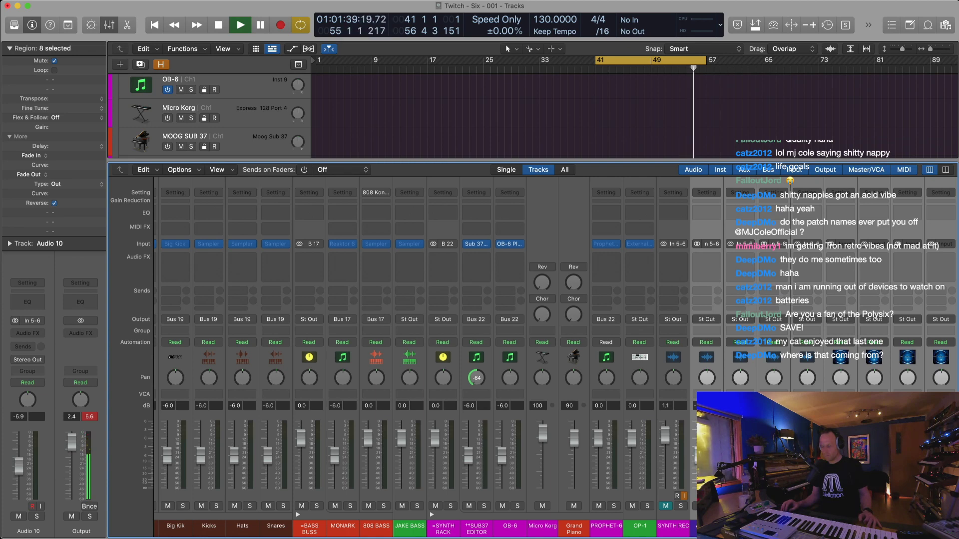
key("x")
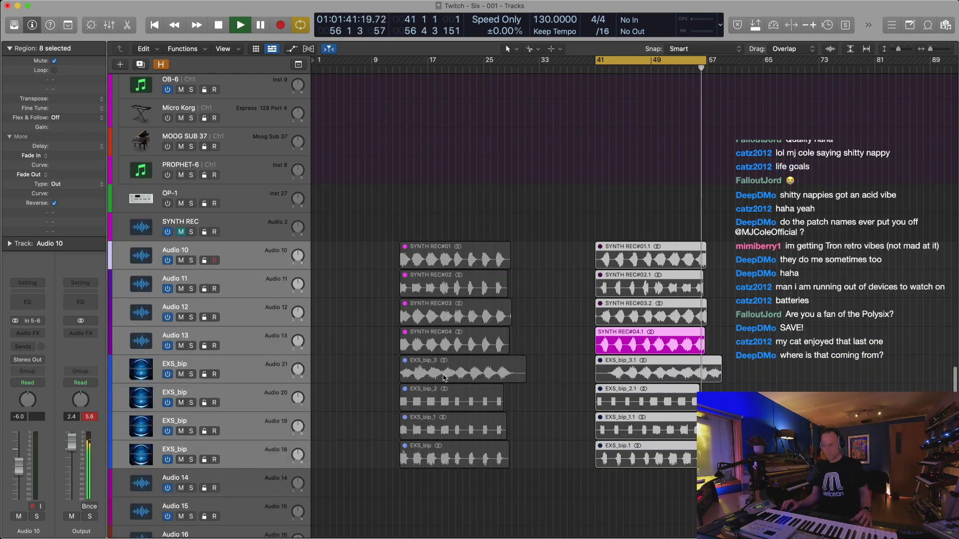
Mute SYNTH REC#04.1 and audition the reversed EXS_bip_3.1 and EXS_bip_2.1 one at a time
left_click(699, 342)
left_click(676, 363)
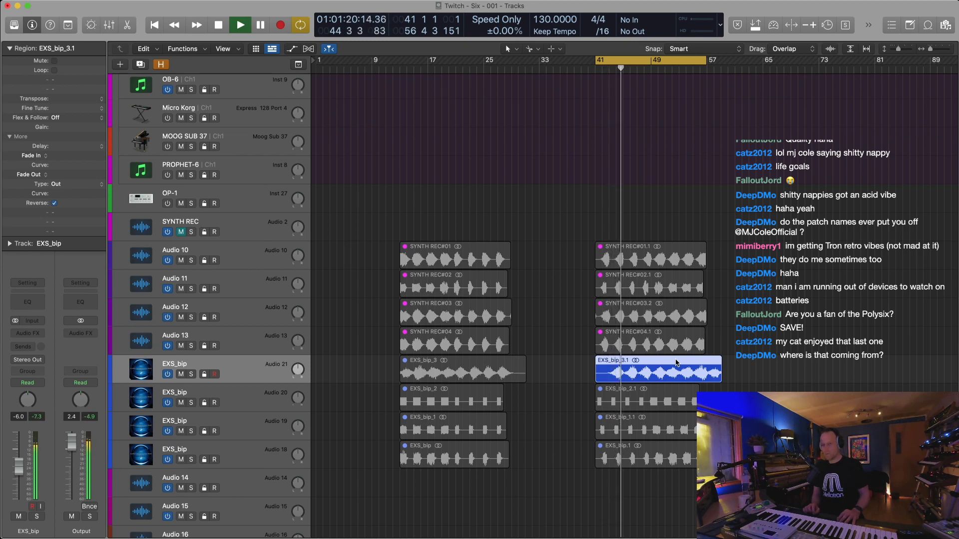
left_click(678, 392)
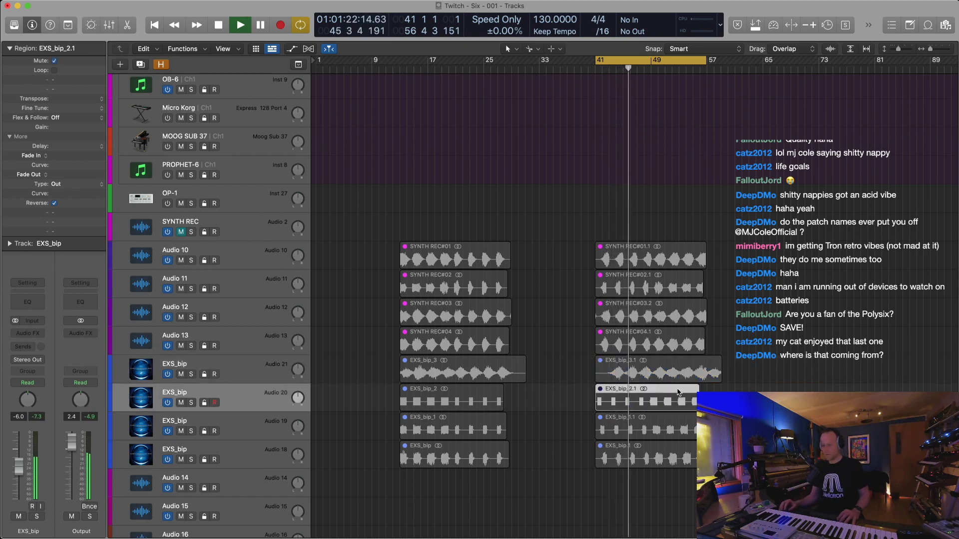
key("space")
key("space")
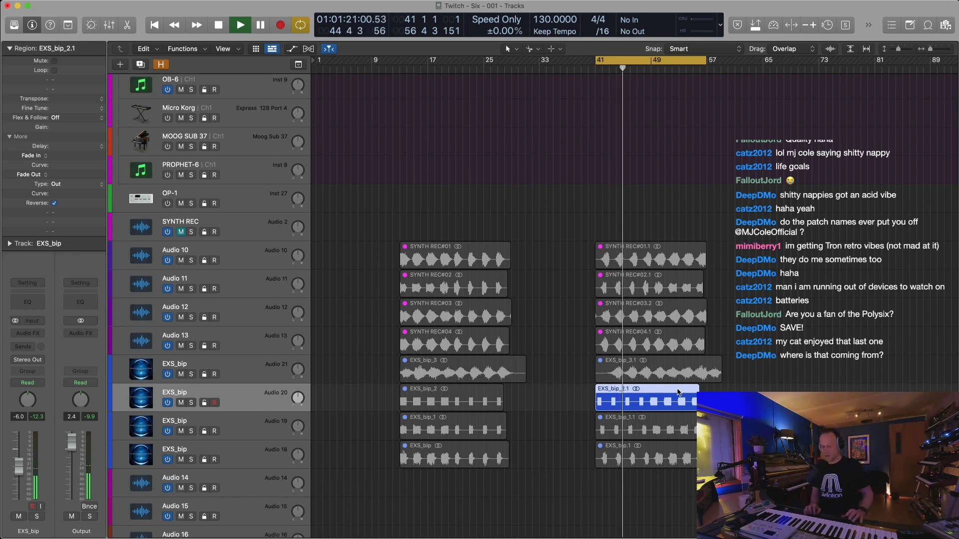
Audition the reversed EXS_bip_1.1 and EXS_bip.1 one at a time, leaving both muted
key("space")
left_click(664, 424)
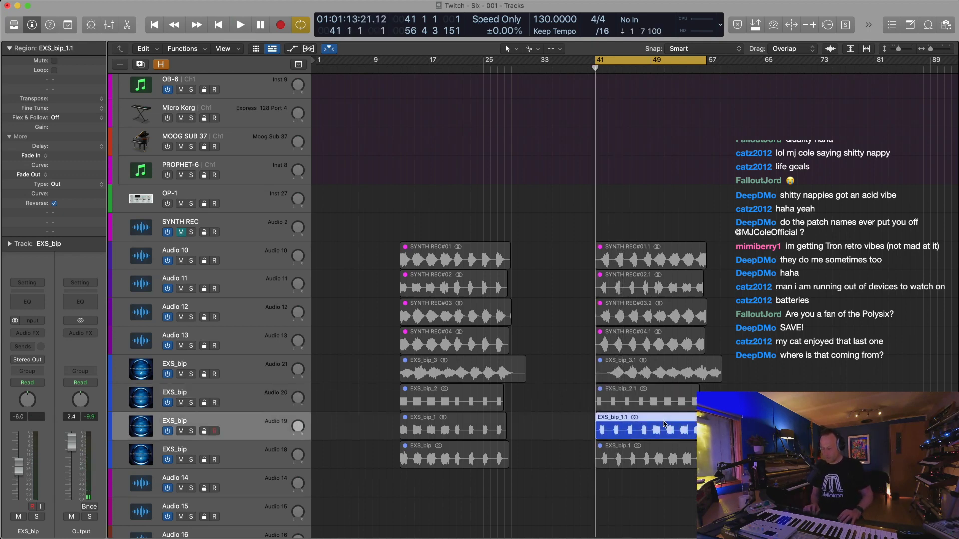
key("space")
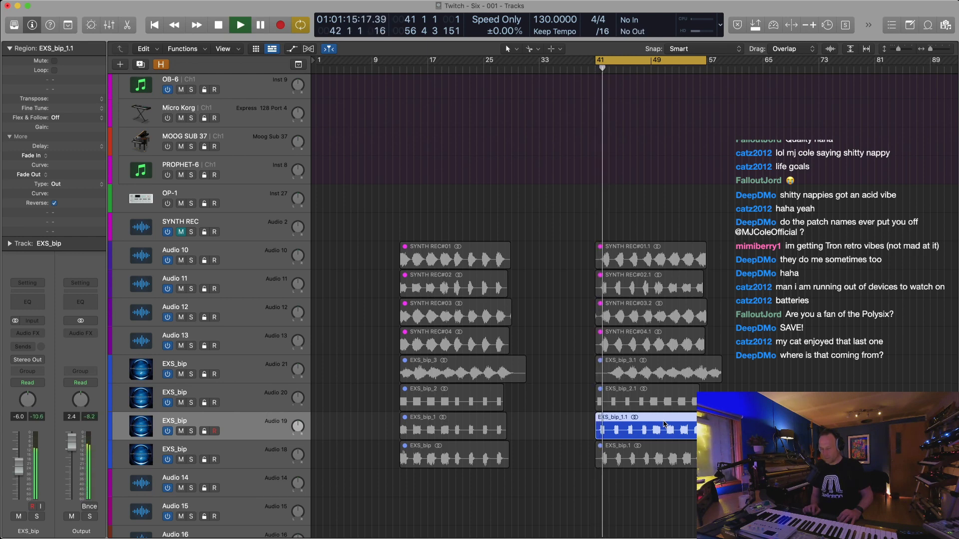
left_click(665, 451)
key("ctrl+m")
key("ctrl+m")
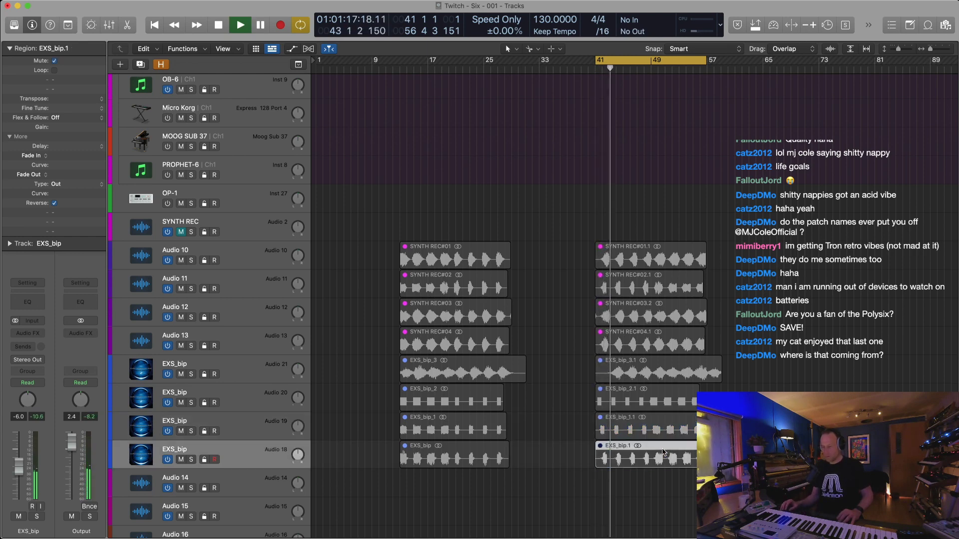
key("Return")
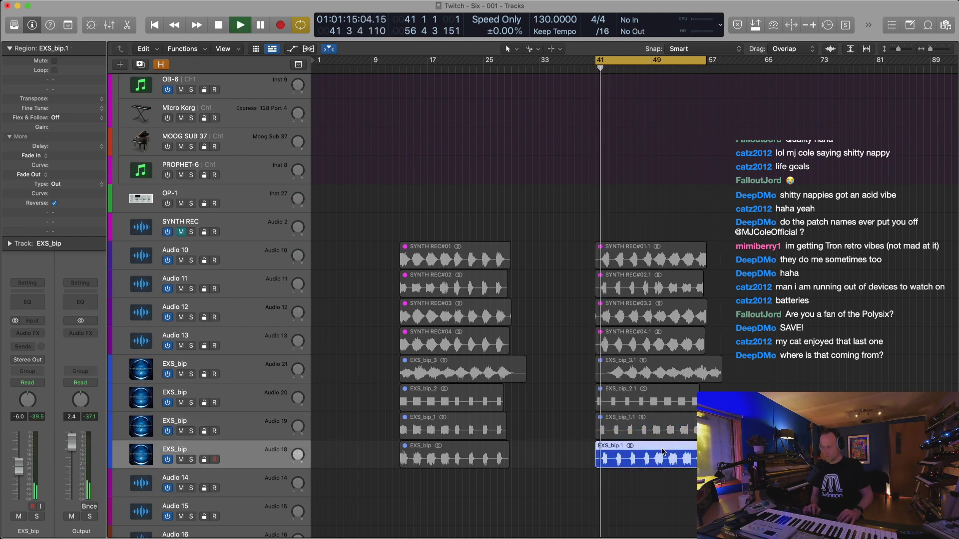
key("ctrl+m")
key("space")
key("space")
key("space")
key("super+Up")
key("super+Up")
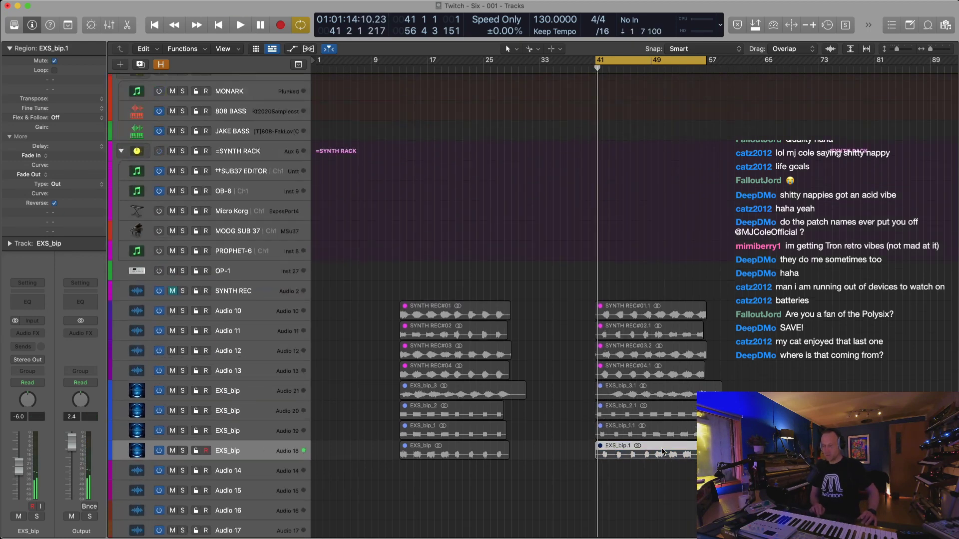
key("super+Up")
left_click_drag(401, 273, 462, 525)
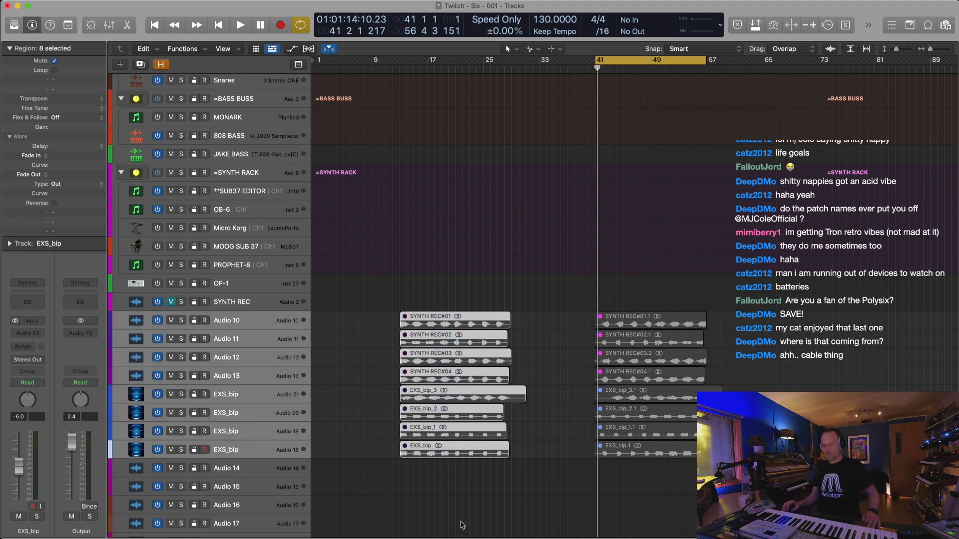
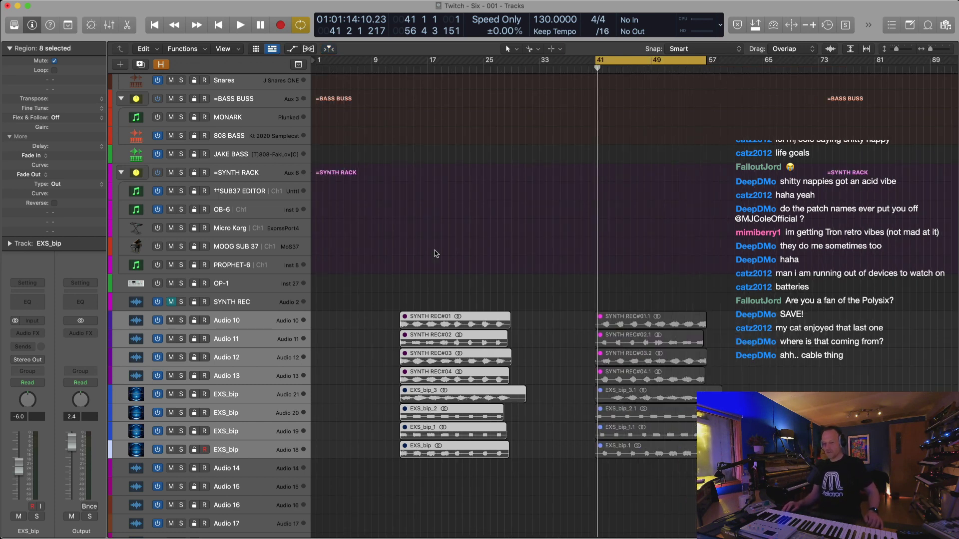
scroll(435, 253, "down", 3)
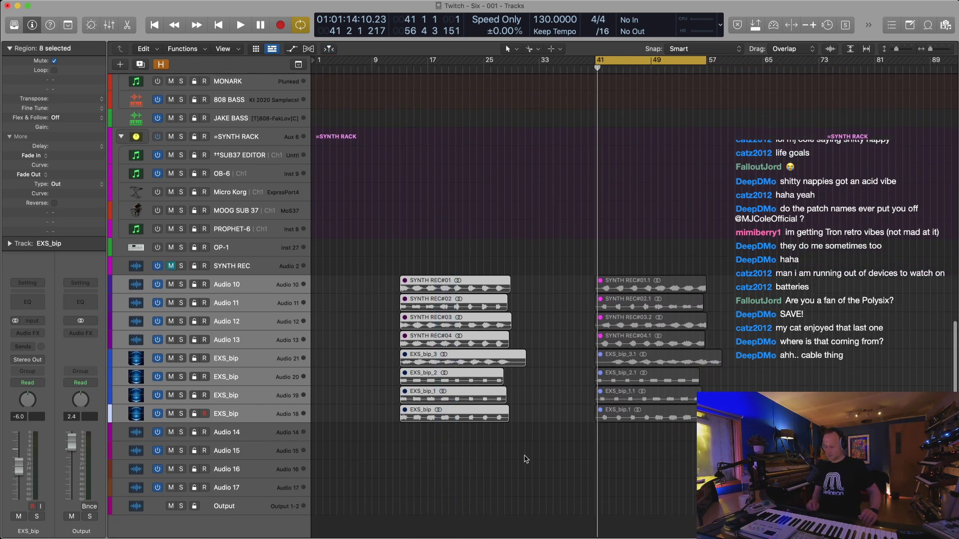
key("super+Right")
key("super+Down")
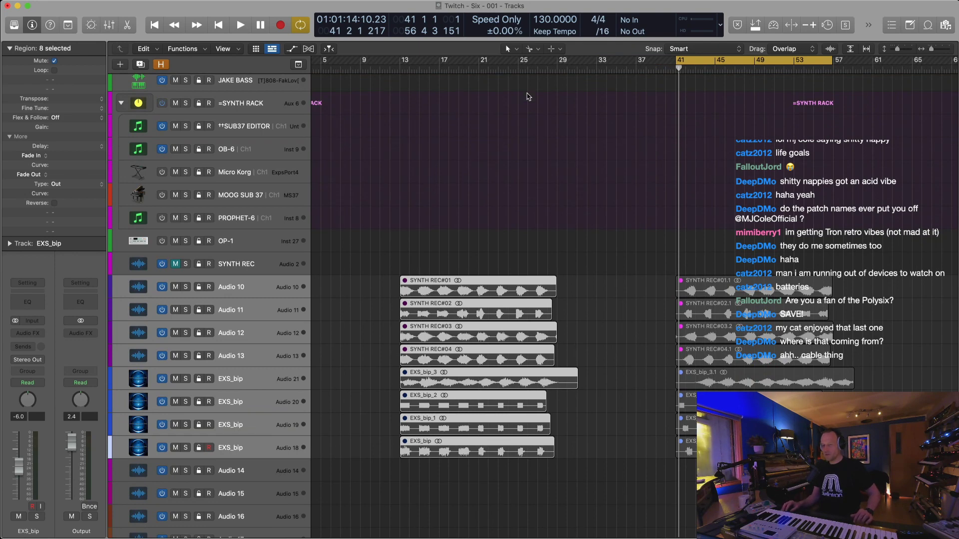
Unmute SYNTH REC#01, set the cycle range around it and audition it from several positions
key("space")
left_click_drag(458, 211, 494, 483)
left_click(494, 483)
left_click(519, 295)
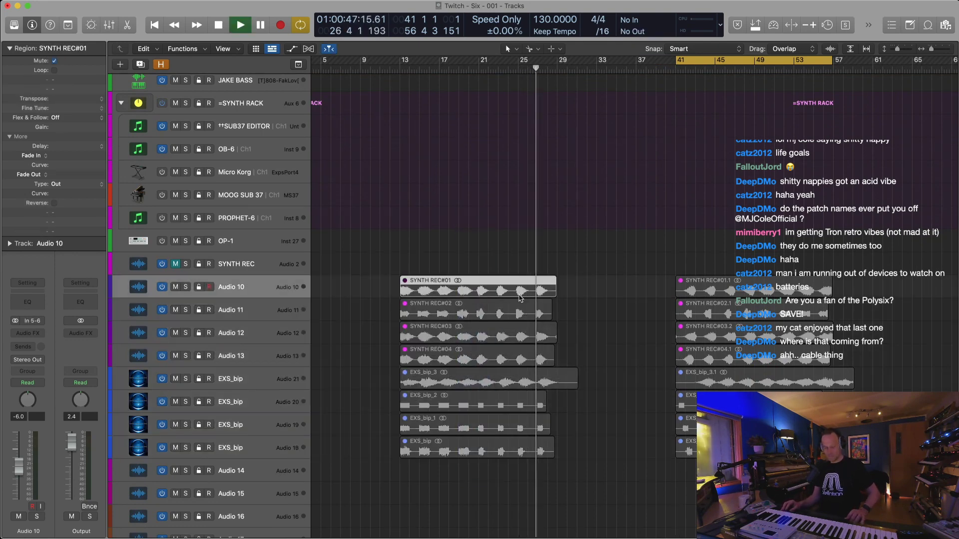
key("super+u")
key("Return")
key("super+Right")
key("super+Down")
key("super+Down")
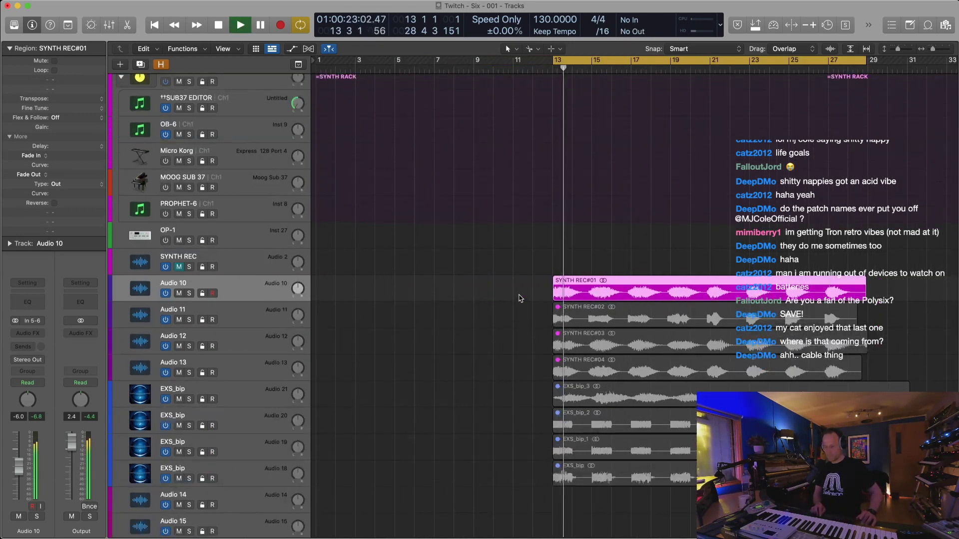
key("super+Left")
left_click(559, 70)
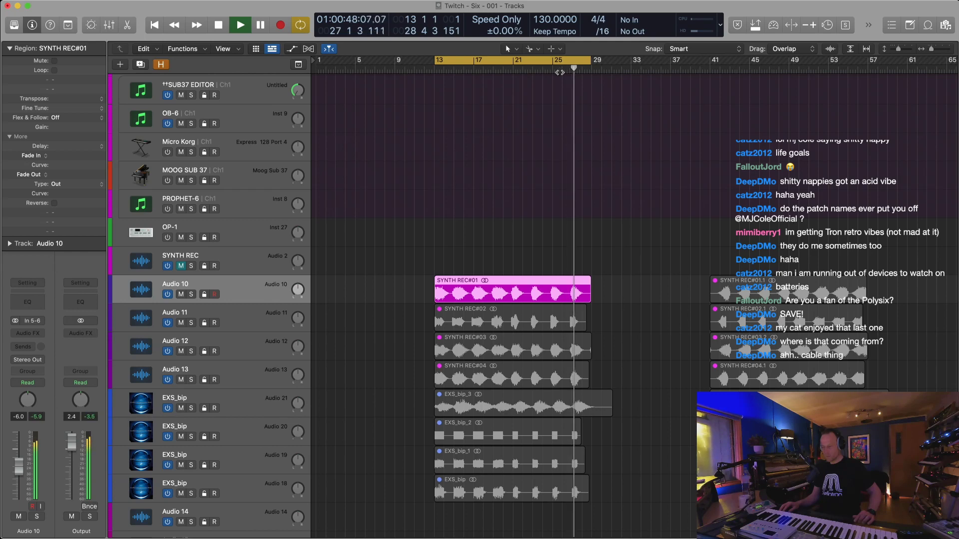
left_click(503, 70)
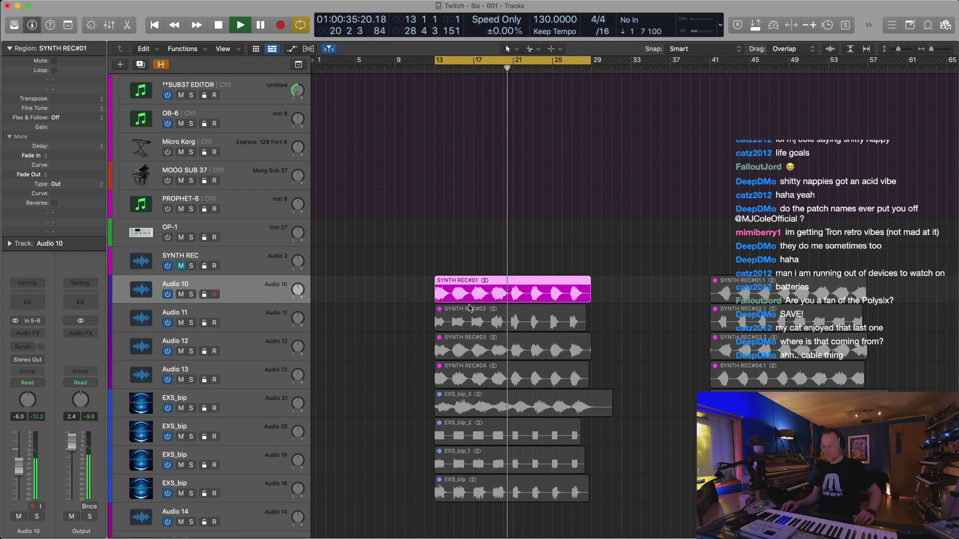
Try to divide the eight forward regions on Audio 10 to Audio 18 at bar 15
left_click_drag(477, 323, 471, 510)
key("super+Right")
key("super+Right")
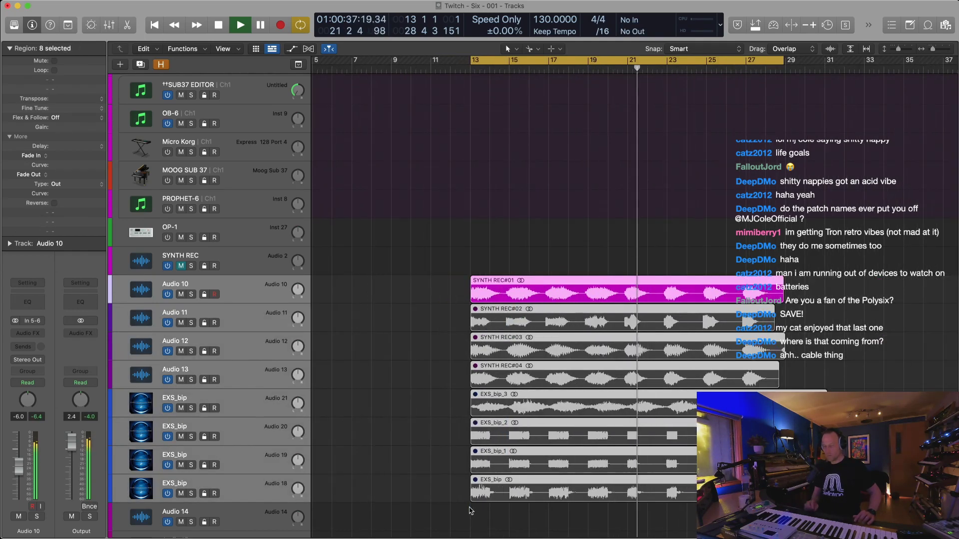
left_click(508, 309, "super")
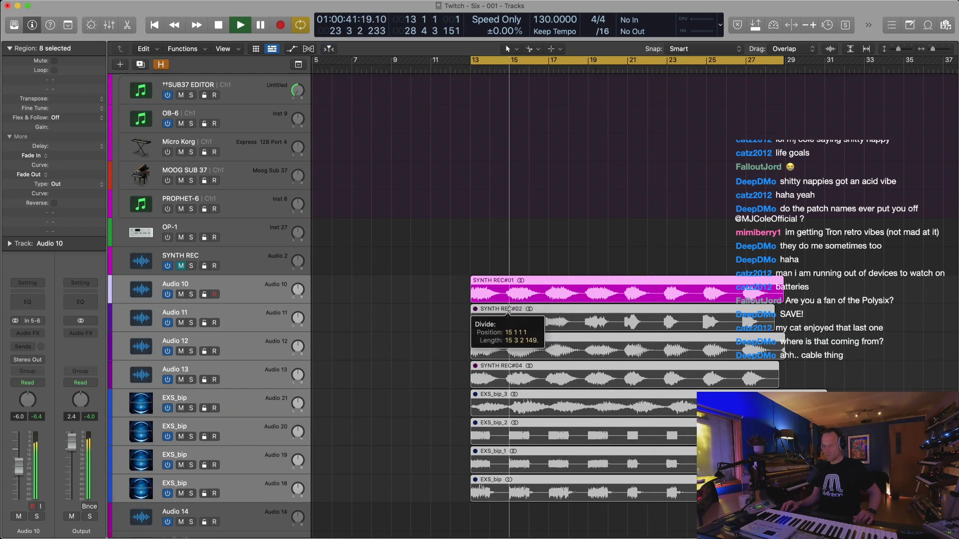
key("super+z")
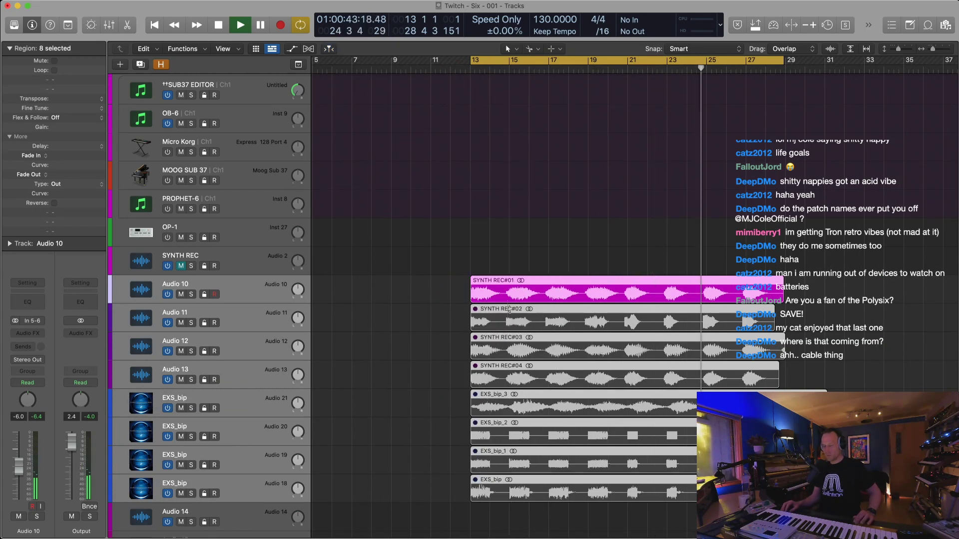
Extend the starts of the four forward SYNTH REC regions ahead of bar 13 and shift the regions slightly later
left_click_drag(477, 226, 494, 411)
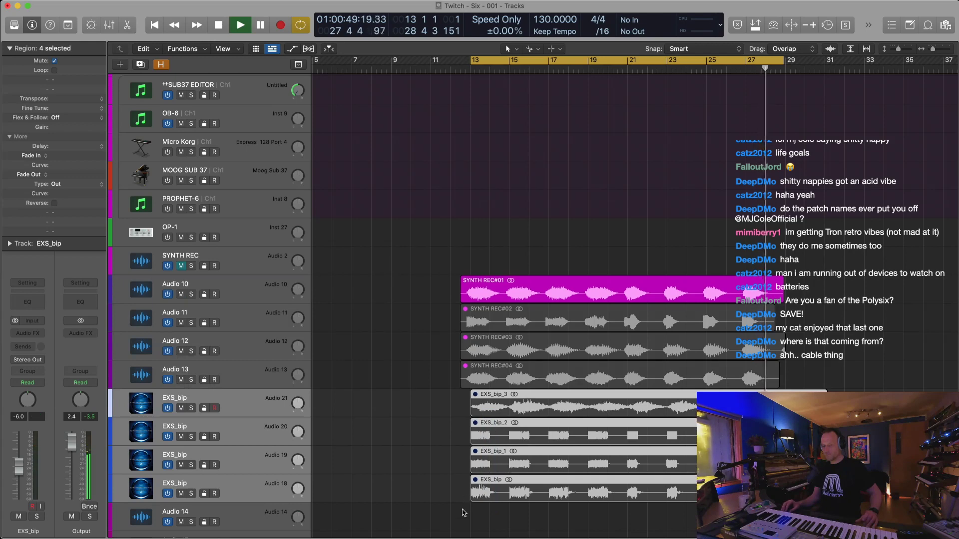
left_click_drag(471, 502, 461, 501)
left_click_drag(463, 217, 513, 375)
key("space")
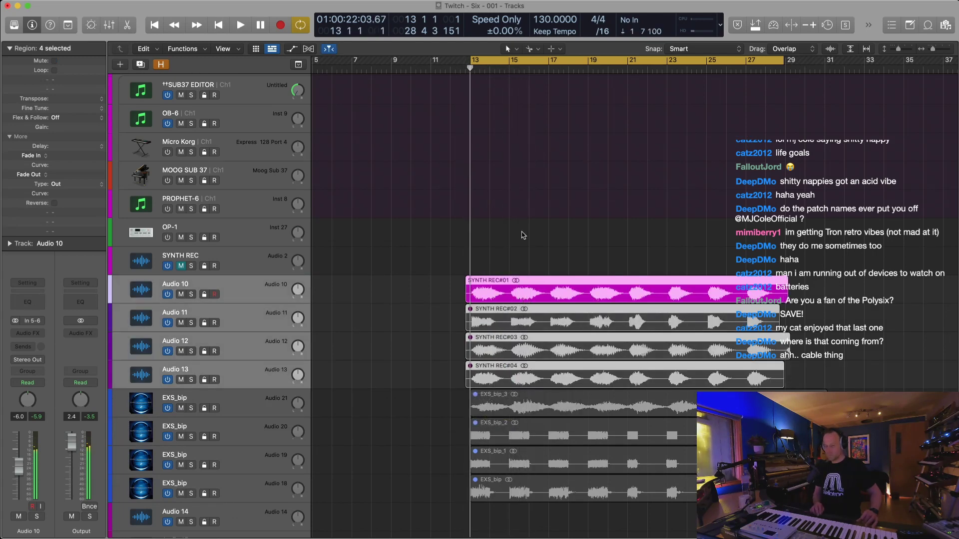
Nudge the four forward SYNTH REC regions earlier until their sound starts exactly at bar 13, and check the timing by playback
key("super+Right")
key("super+Right")
key("super+Right")
key("super+Right")
key("super+Down")
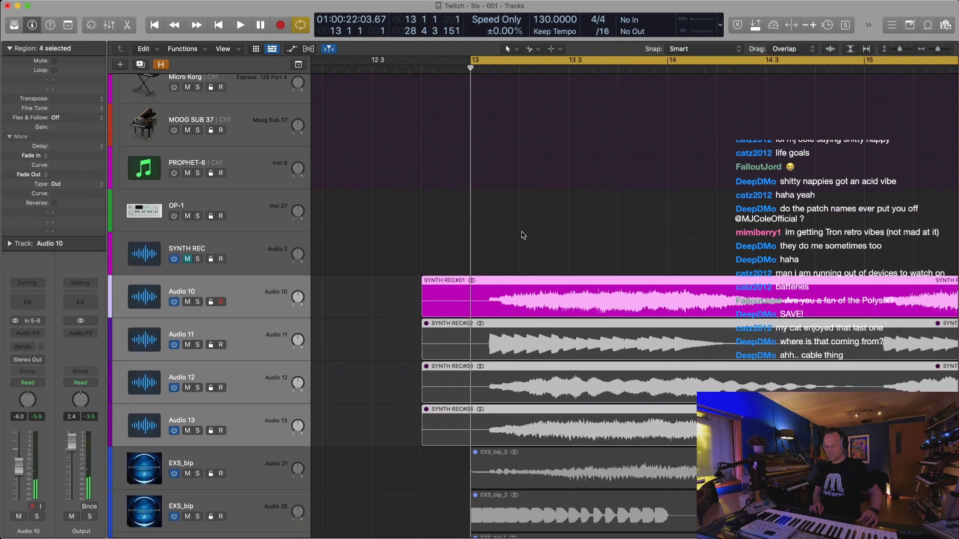
key("alt+Left")
key("alt+Left")
key("alt+Left")
key("alt+Left")
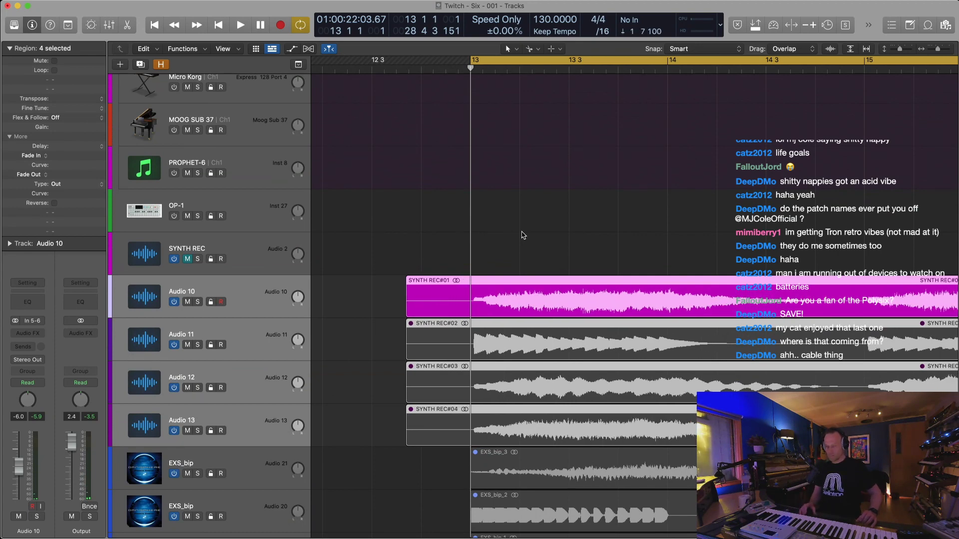
key("space")
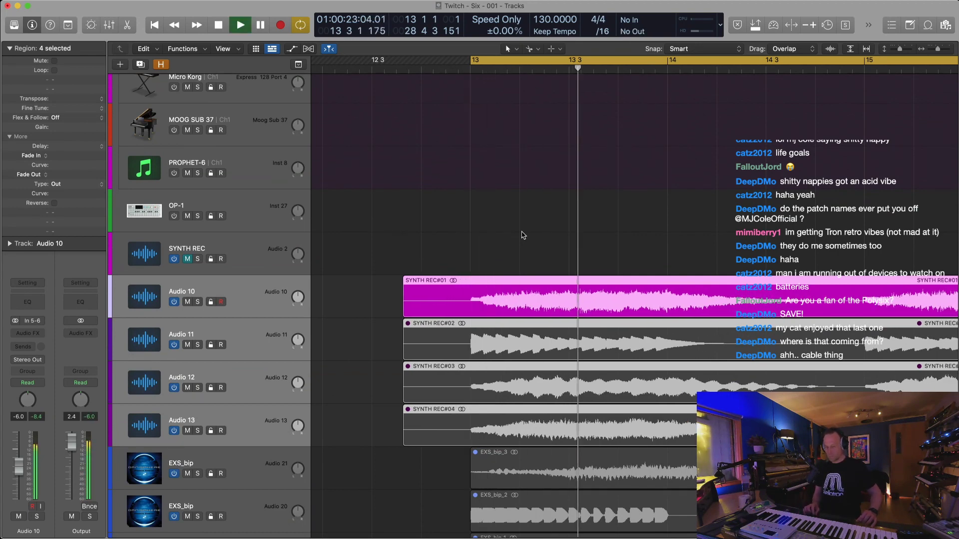
key("space")
key("space")
key("space")
Divide the four forward SYNTH REC regions at bar 13 and delete the portions before it
key("super+Left")
key("super+Left")
key("super+Left")
key("super+Left")
key("super+Left")
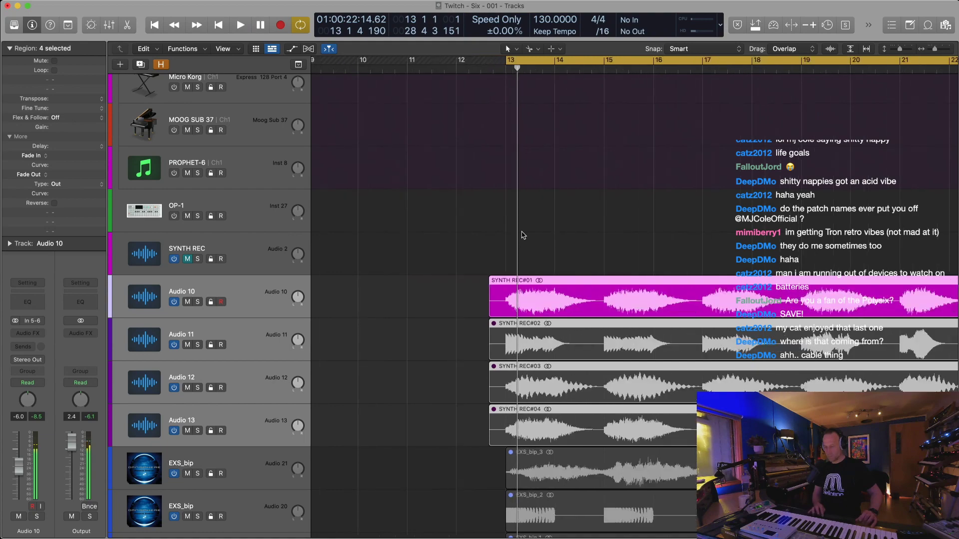
key("super+Right")
key("super+Right")
key("super+Right")
key("super+Right")
key("super+Right")
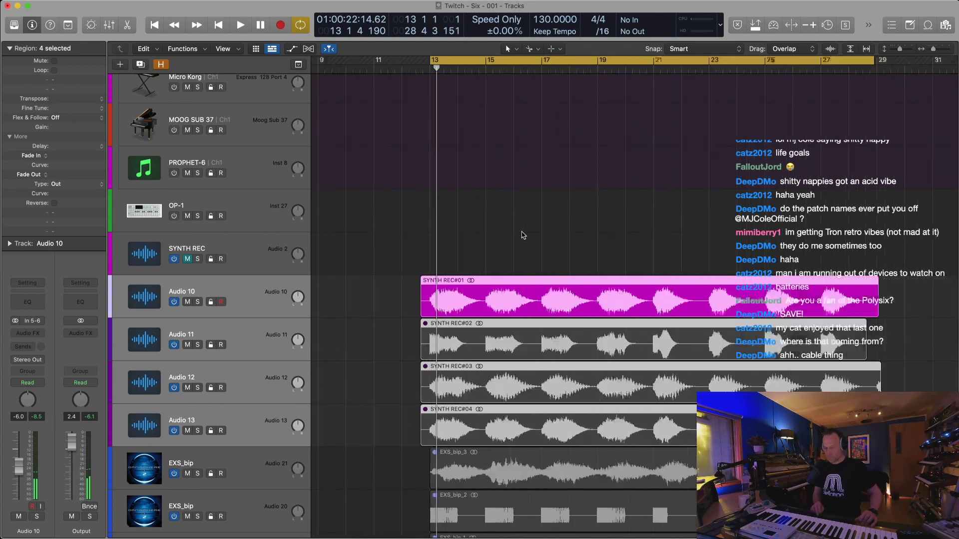
left_click_drag(521, 233, 421, 469)
key("BackSpace")
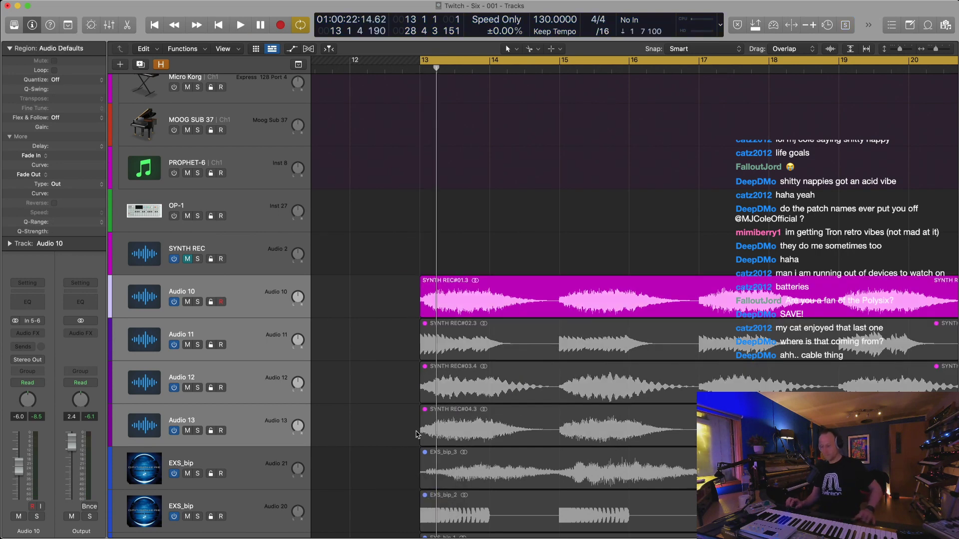
Select all eight forward regions and divide them into equal two-bar pieces from bar 13 onward
key("super+Left")
key("super+Left")
key("super+Left")
key("super+Left")
key("super+Left")
key("super+Left")
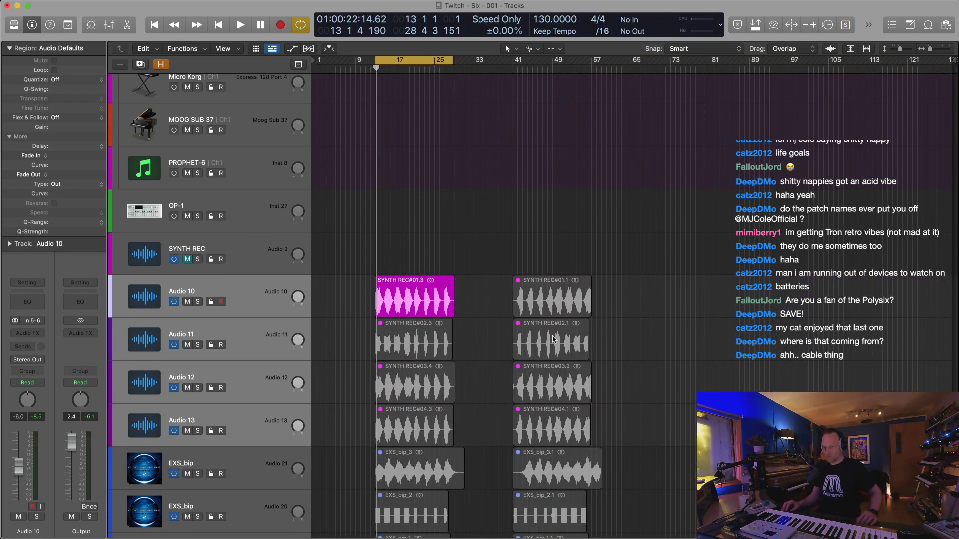
left_click_drag(448, 225, 418, 521)
key("super+Up")
key("super+Up")
key("super+Right")
key("super+Right")
key("super+Right")
key("super+Right")
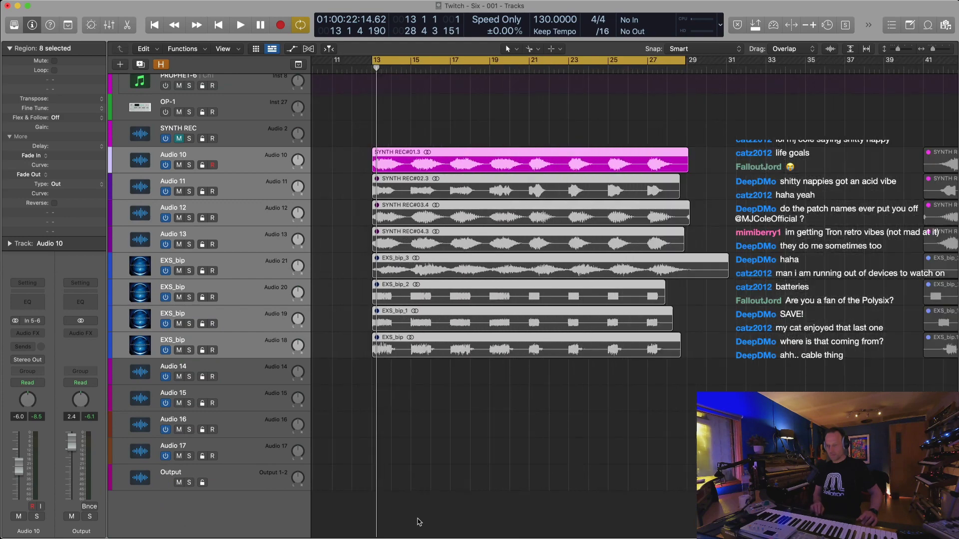
left_click(424, 162, "alt")
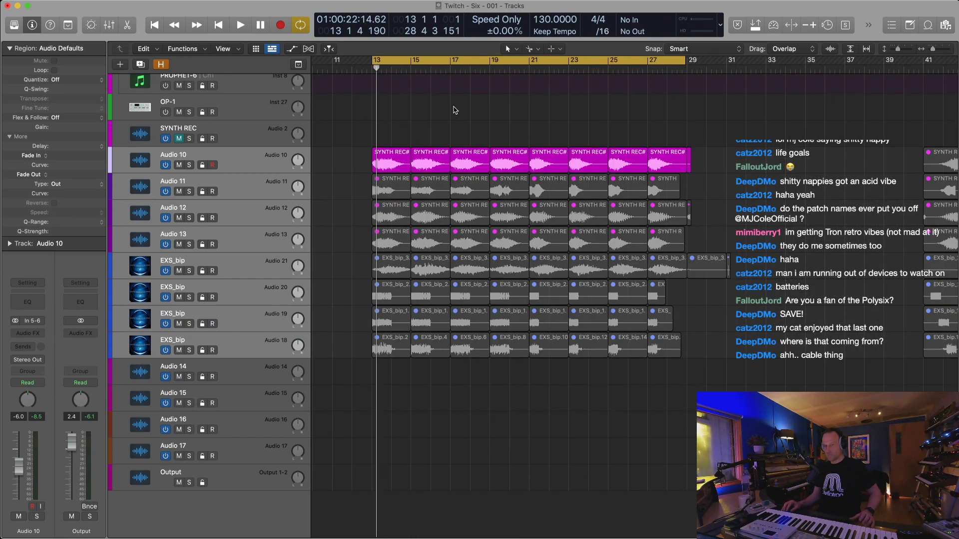
Delete the leftover pieces after bar 29 on the Audio 10, Audio 12 and Audio 21 tracks
key("super+Left")
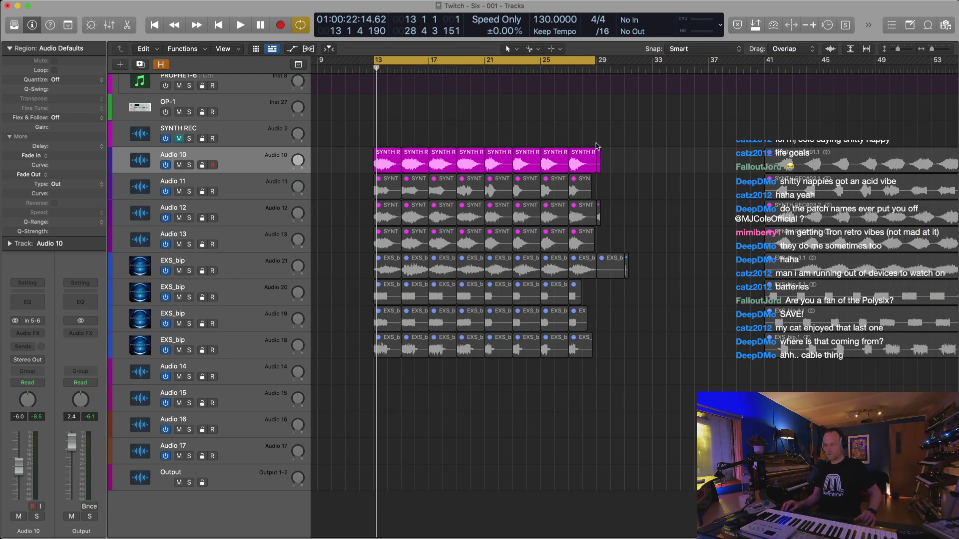
left_click_drag(605, 169, 600, 184)
key("Delete")
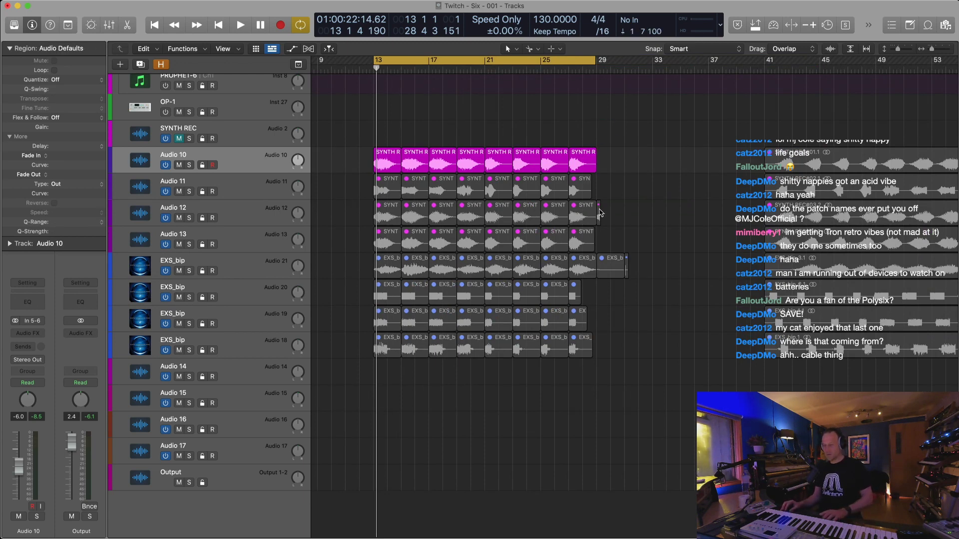
left_click(599, 213)
key("Delete")
left_click(618, 273)
key("Delete")
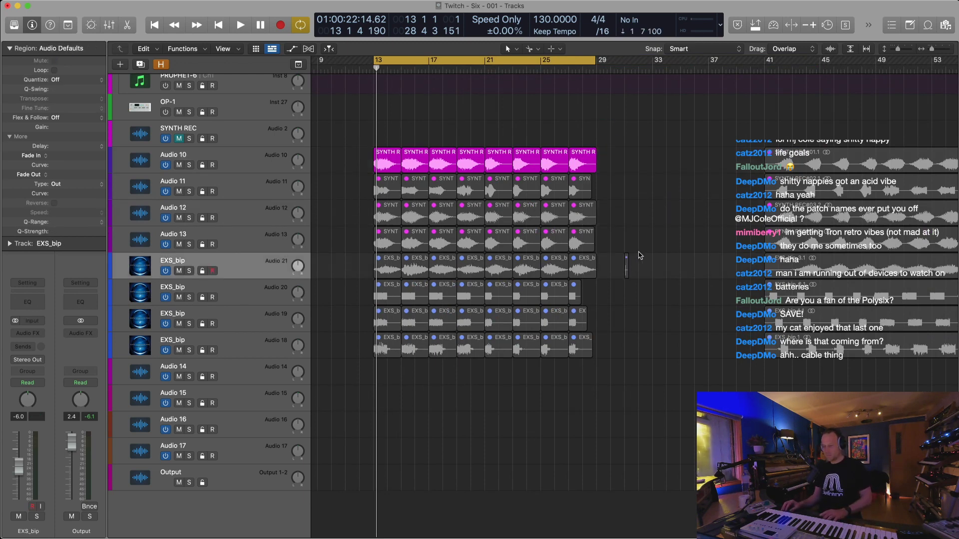
key("Delete")
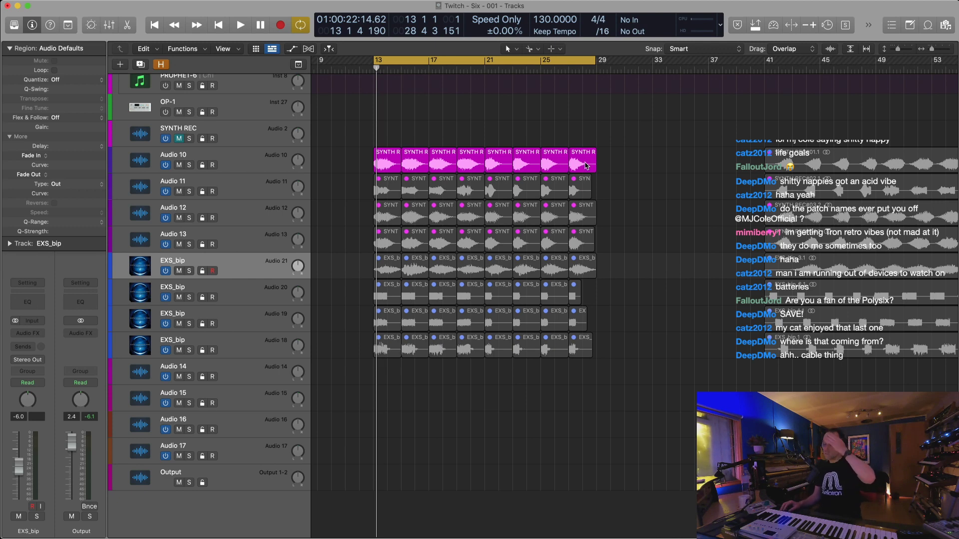
Select the eight reversed regions at bar 41 and unmute them
key("super+Left")
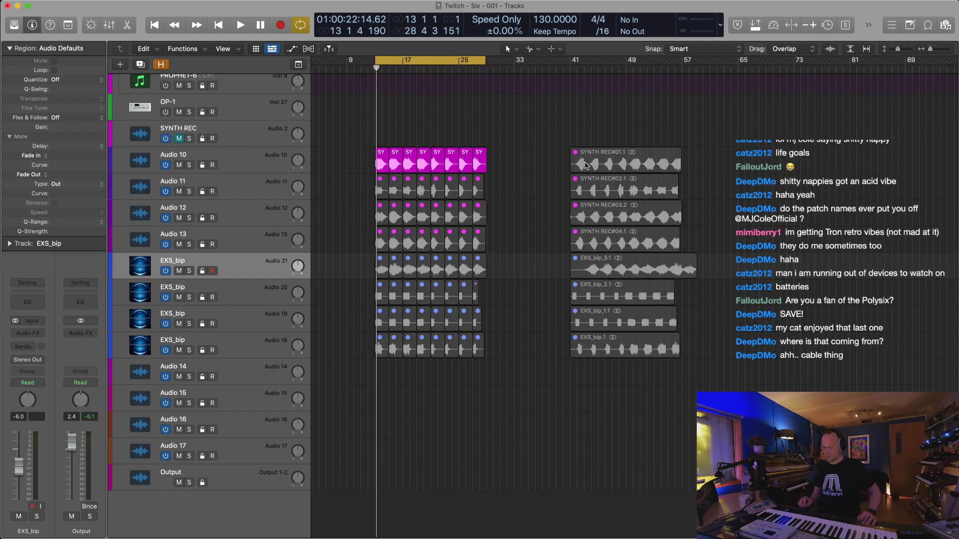
key("super+Right")
key("super+Left")
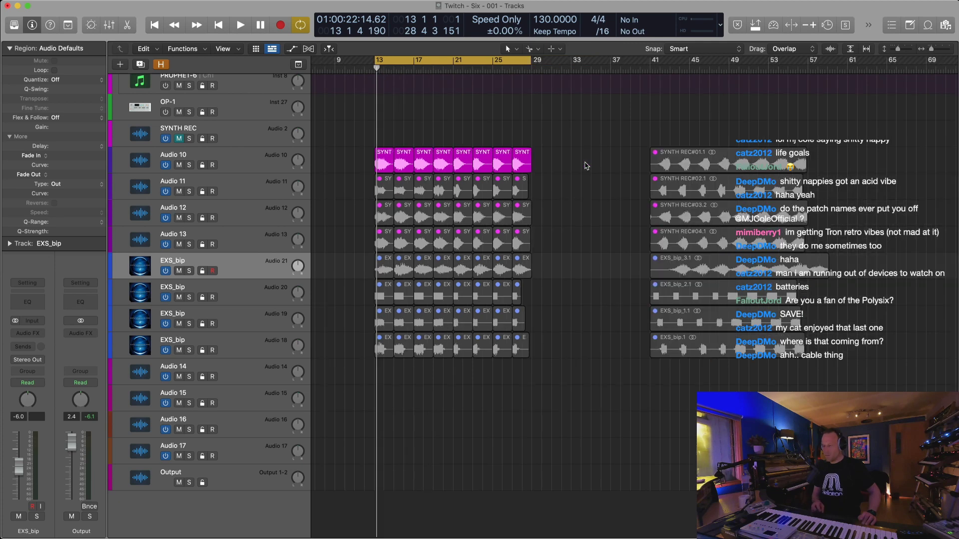
left_click_drag(678, 124, 709, 394)
key("super+Right")
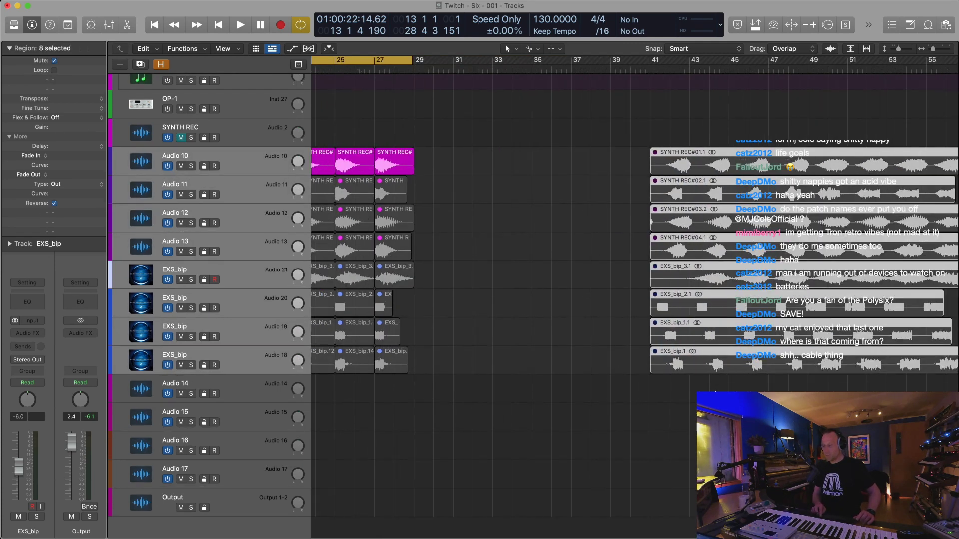
key("m")
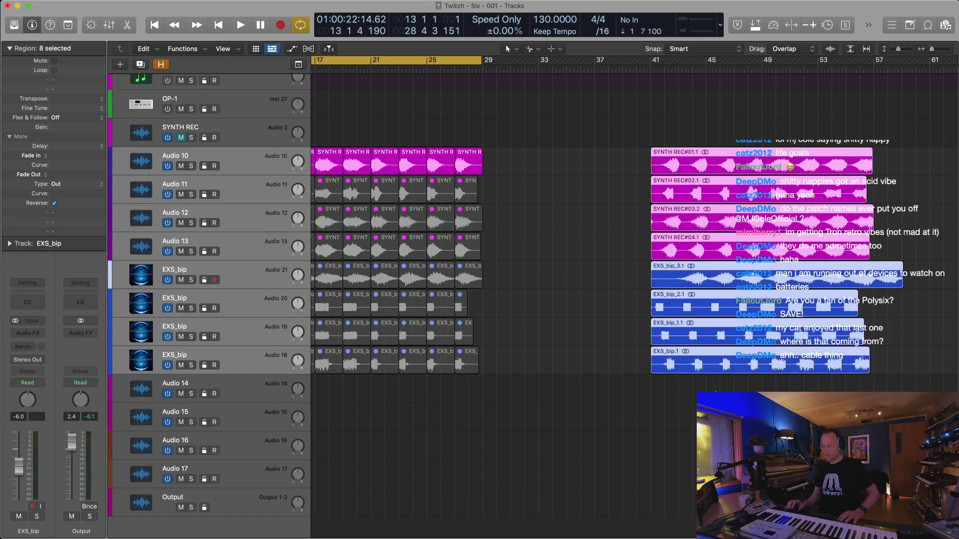
key("super+Up")
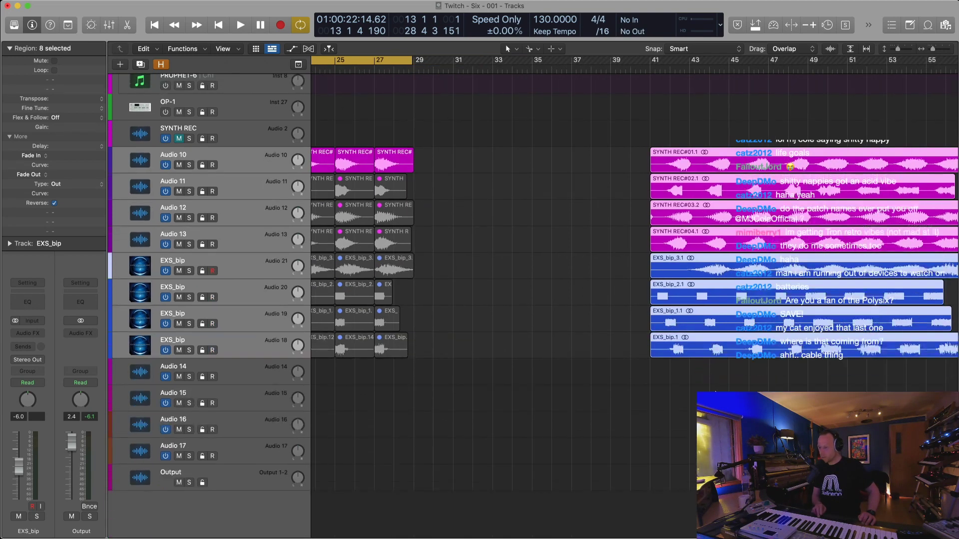
left_click(704, 139)
left_click_drag(703, 260, 705, 260)
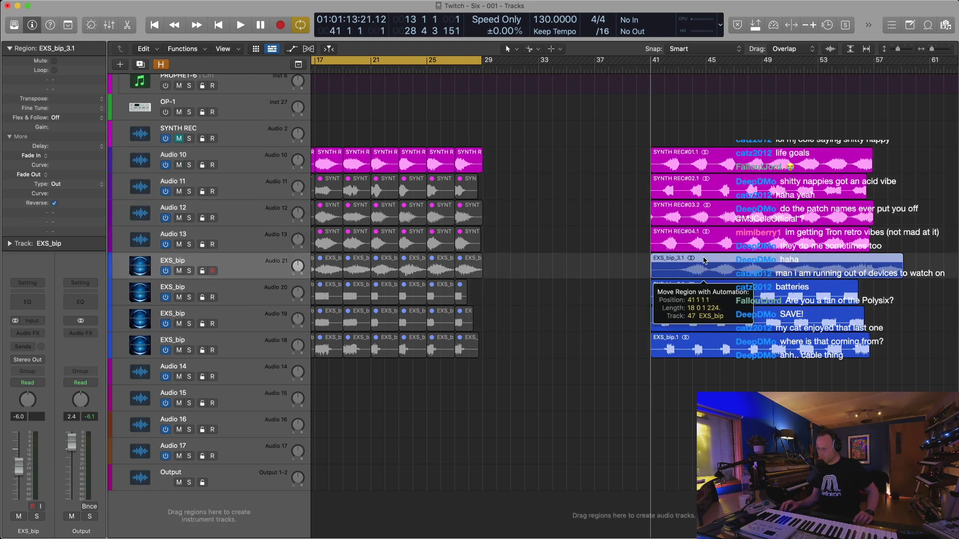
left_click_drag(681, 118, 719, 440)
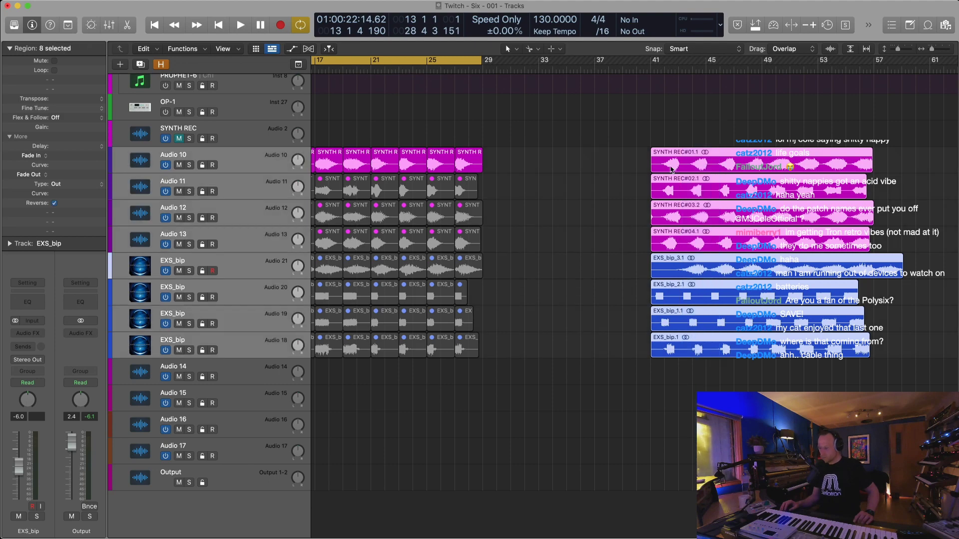
left_click(678, 151)
key("super+Up")
key("super+Up")
key("super+Up")
key("super+Down")
key("super+Down")
key("super+Up")
key("super+Up")
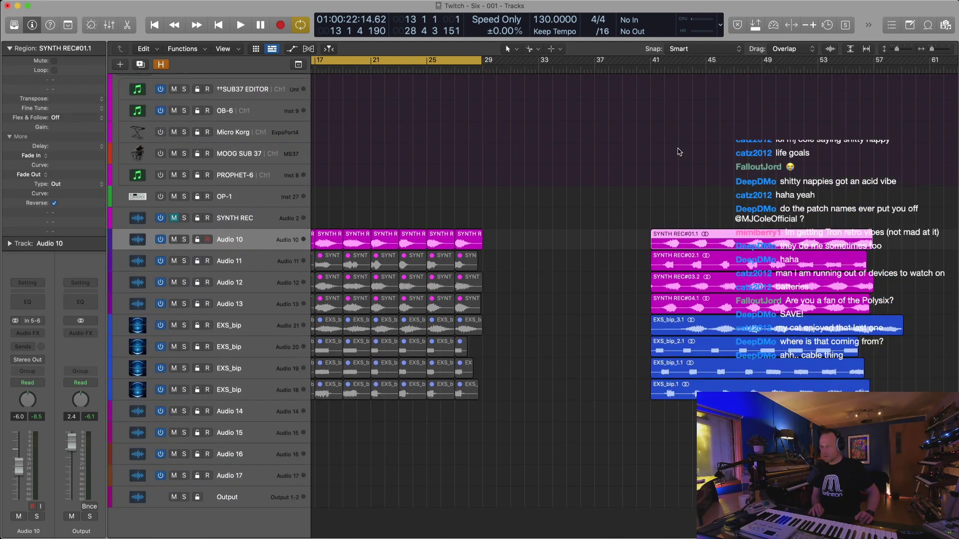
key("super+Left")
key("super+Down")
Duplicate the eight reversed regions from bar 41 to bar 61 and set the cycle range around the copies
left_click_drag(650, 169, 692, 513)
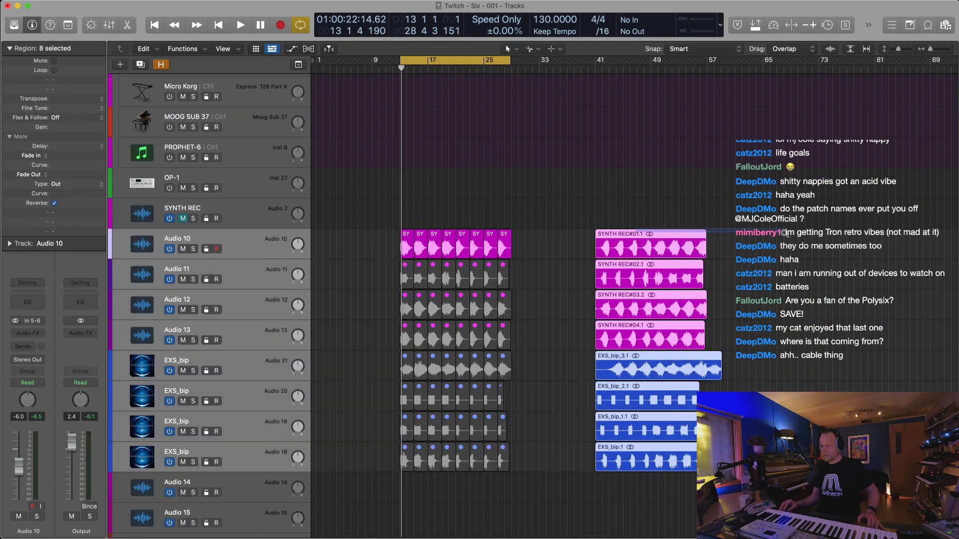
left_click_drag(777, 233, 780, 233)
key("super+Up")
key("super+Up")
key("super+Up")
key("super+Up")
key("super+Up")
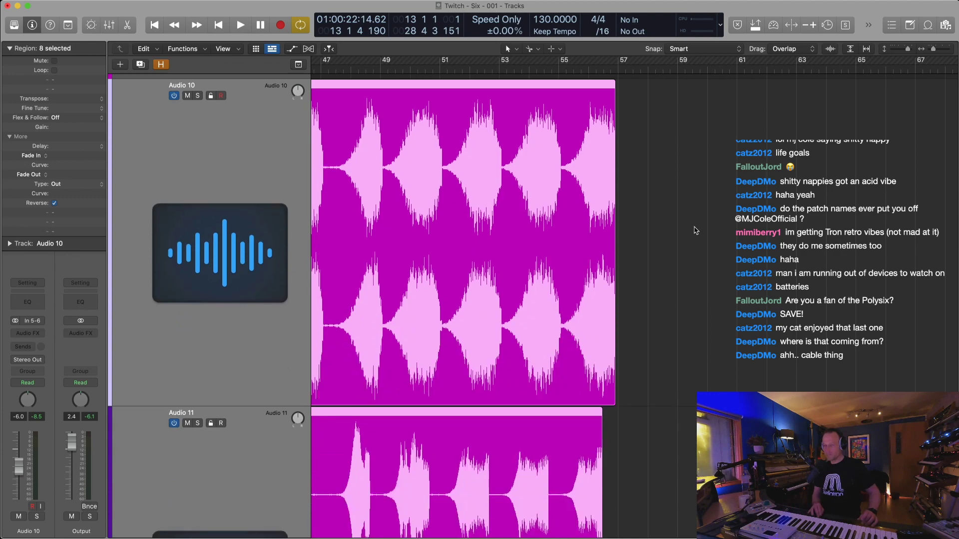
key("super+Up")
key("super+Up")
key("super+Up")
key("super+Up")
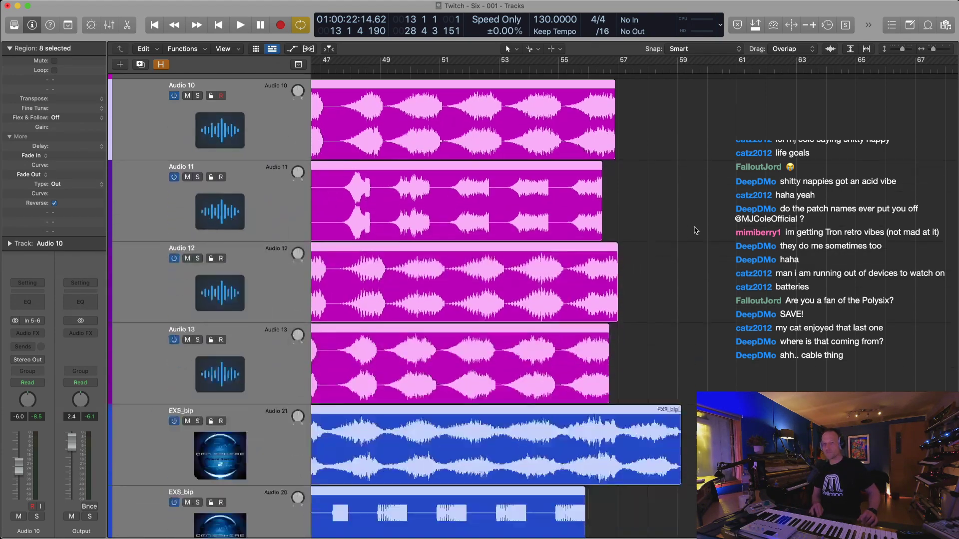
key("super+Up")
key("super+Up")
key("super+Up")
key("super+Up")
key("super+Up")
key("super+Up")
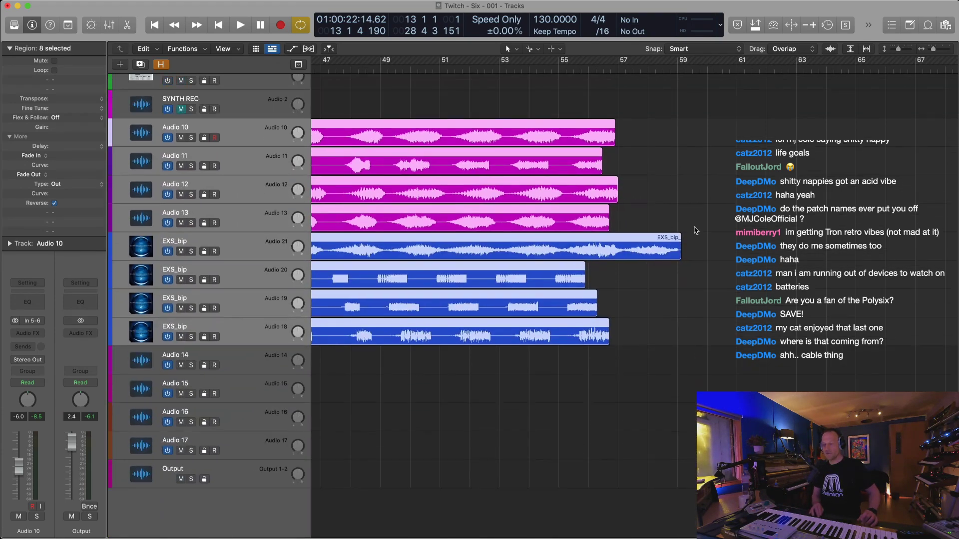
key("super+Left")
key("super+Left")
key("super+Left")
key("super+Left")
scroll(696, 231, "left", 5)
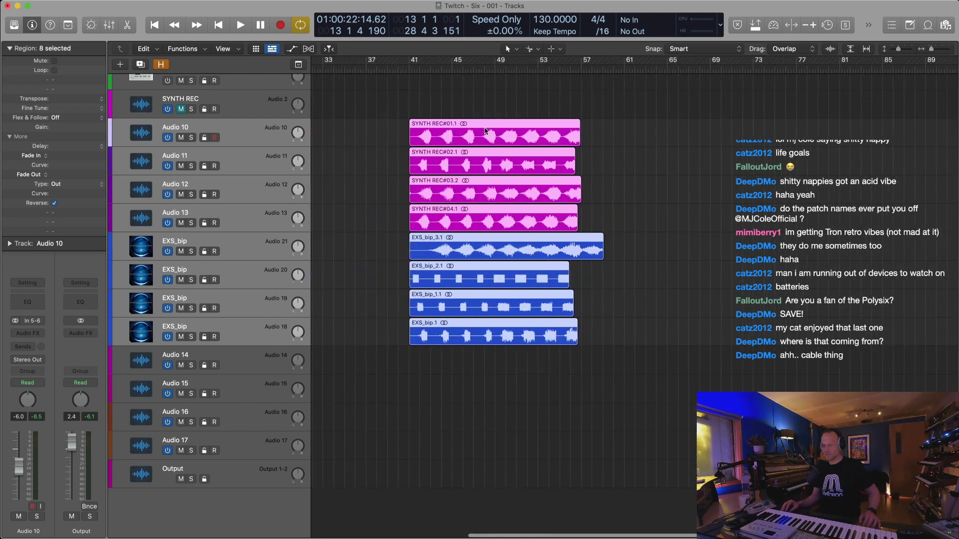
left_click_drag(472, 125, 687, 130)
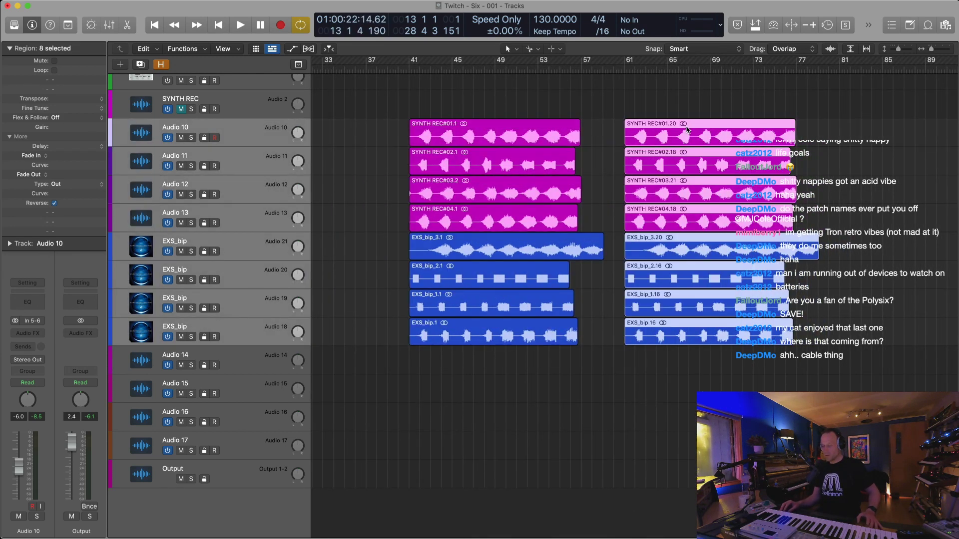
key("u")
key("super+Left")
key("super+Left")
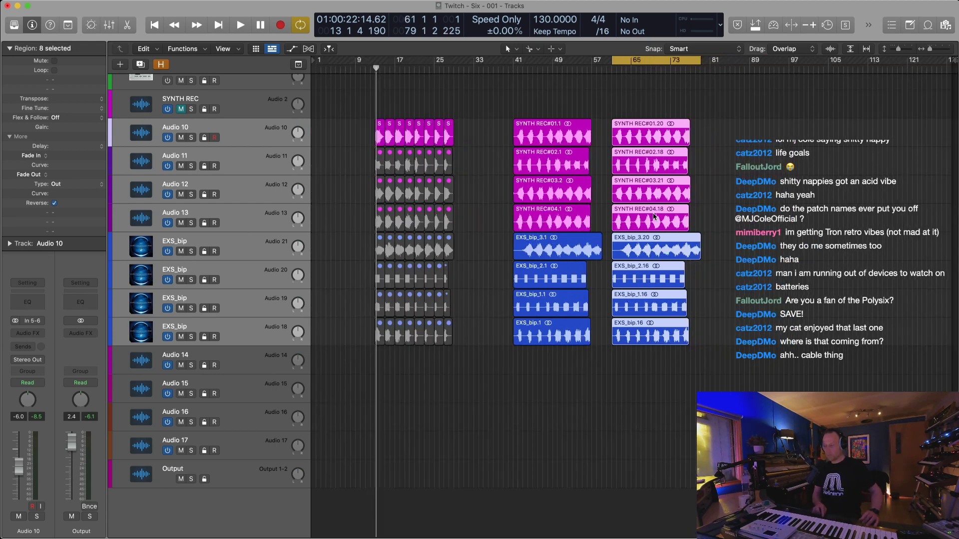
Line up the copies of SYNTH REC#02 and SYNTH REC#03 behind the SYNTH REC#01 copy on Audio 10, shifting the remaining copies along
left_click_drag(705, 160, 648, 396)
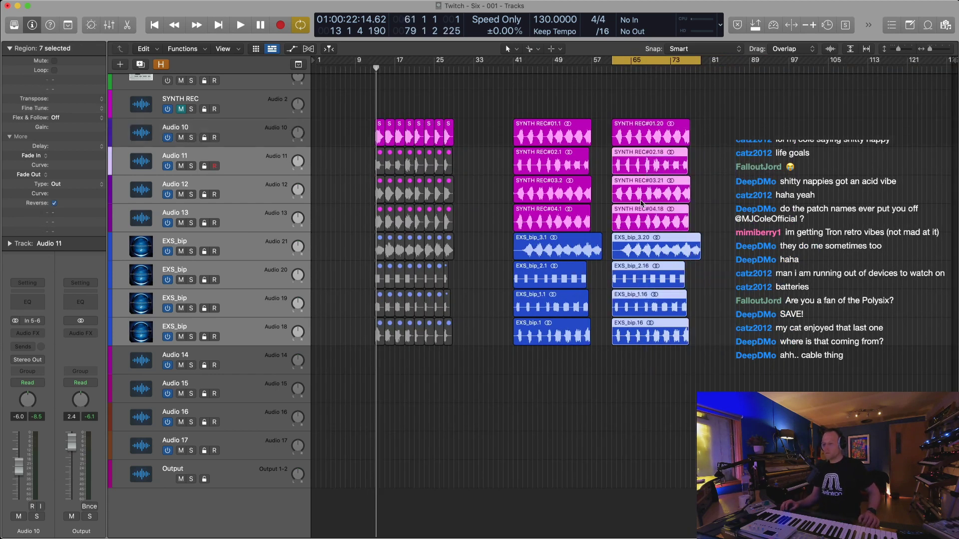
left_click_drag(639, 162, 724, 136)
left_click_drag(788, 151, 716, 350)
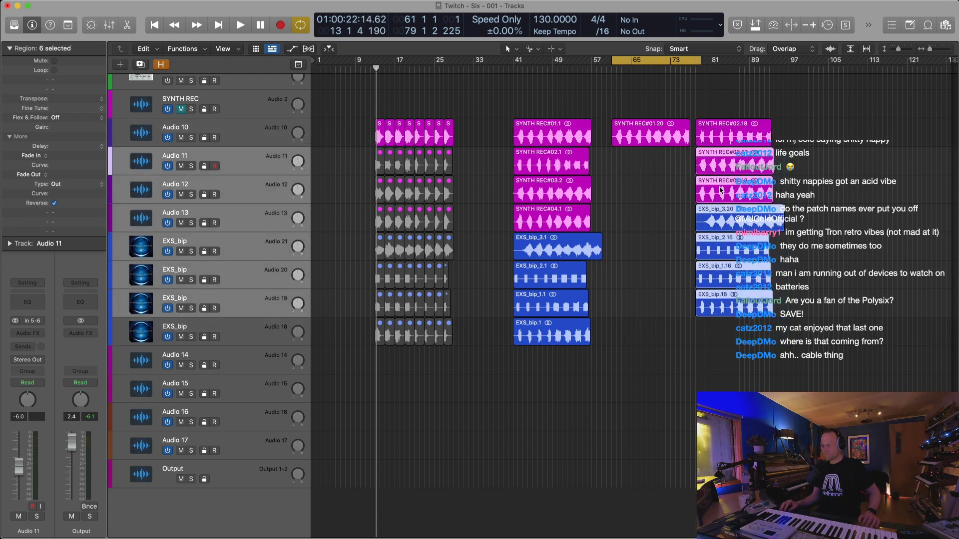
left_click_drag(727, 159, 811, 129)
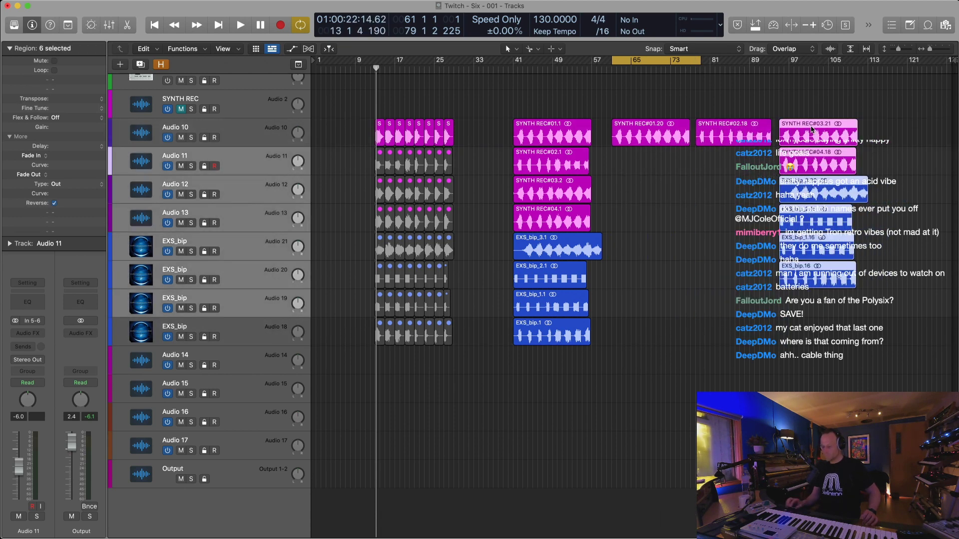
left_click(728, 301)
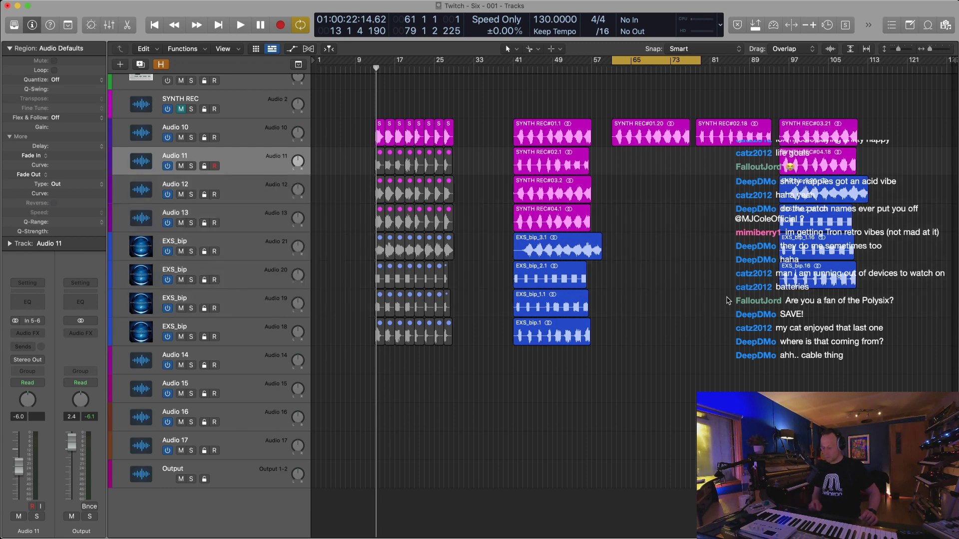
Continue the Audio 10 sequence with the copies of SYNTH REC#04, EXS_bip_3 and EXS_bip_2, one behind the other
left_click_drag(953, 60, 955, 75)
left_click_drag(736, 170, 664, 345)
left_click_drag(670, 156, 759, 135)
left_click_drag(719, 257, 764, 184)
left_click_drag(698, 168, 742, 277)
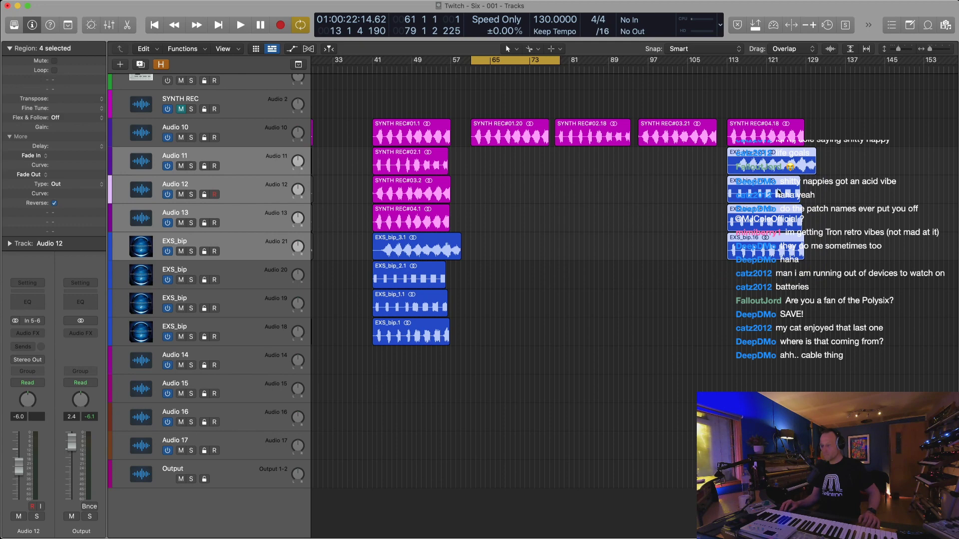
left_click_drag(768, 159, 941, 139)
Finish the reversed sequence on Audio 10 with the EXS_bip_1 and EXS_bip copies and start playback from bar 61
key("super+Left")
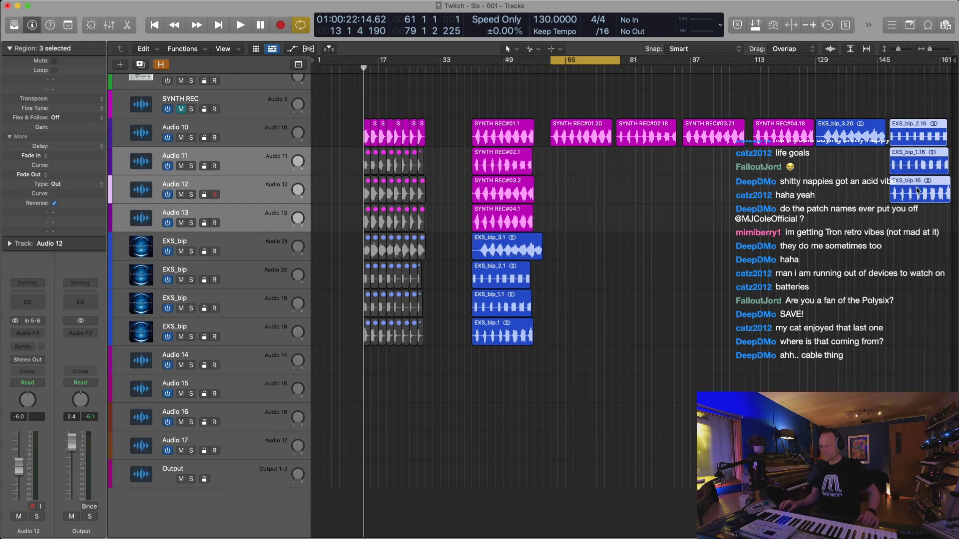
left_click_drag(951, 61, 955, 60)
left_click_drag(877, 158, 795, 198)
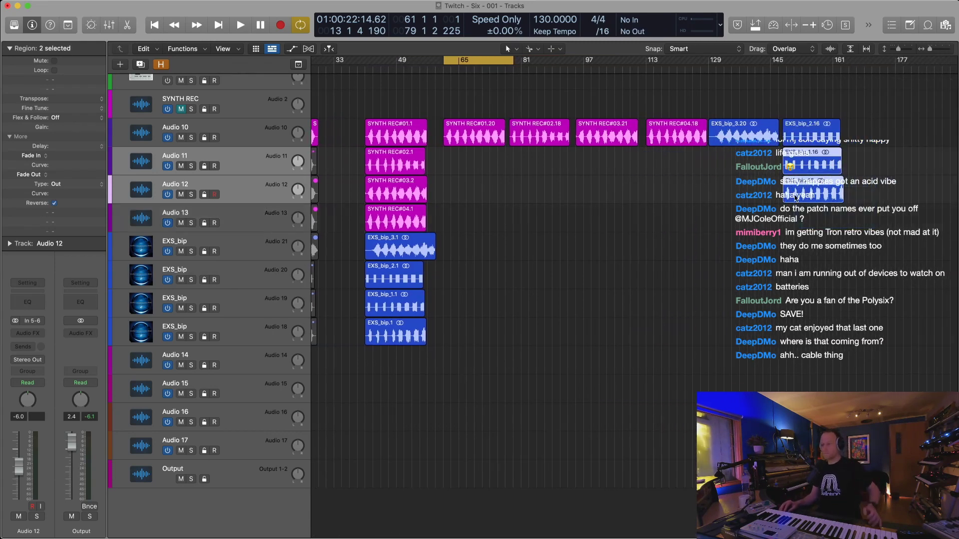
left_click_drag(800, 157, 857, 127)
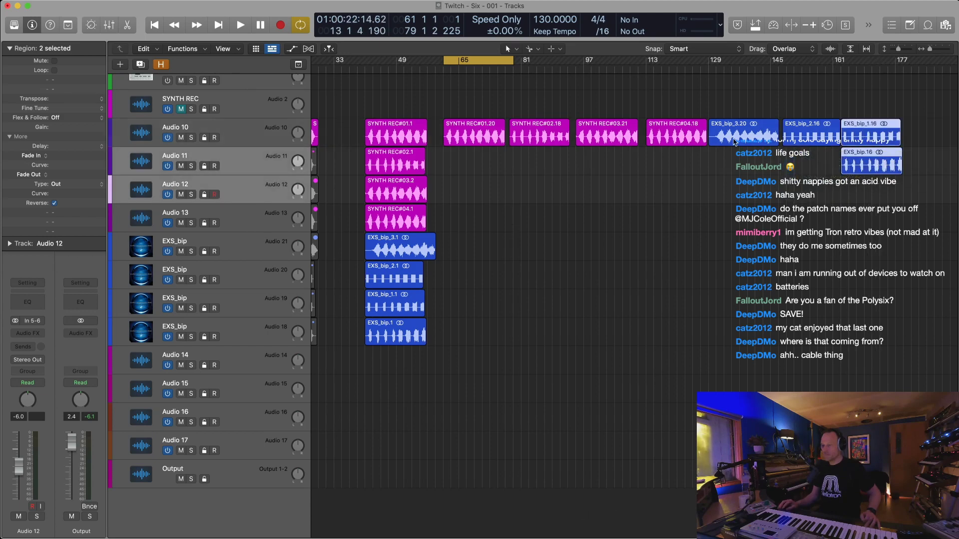
left_click(446, 69)
key("space")
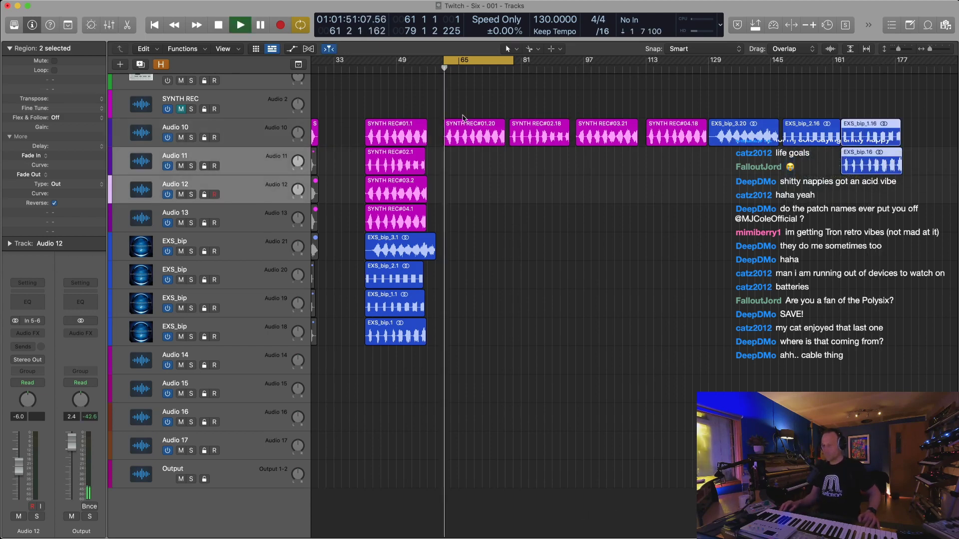
left_click(849, 192)
left_click_drag(863, 153, 934, 125)
Close the gaps between the eight chained regions, start them at bar 61 and fit the cycle range around them
left_click_drag(471, 105, 941, 215)
key("alt+bracketleft")
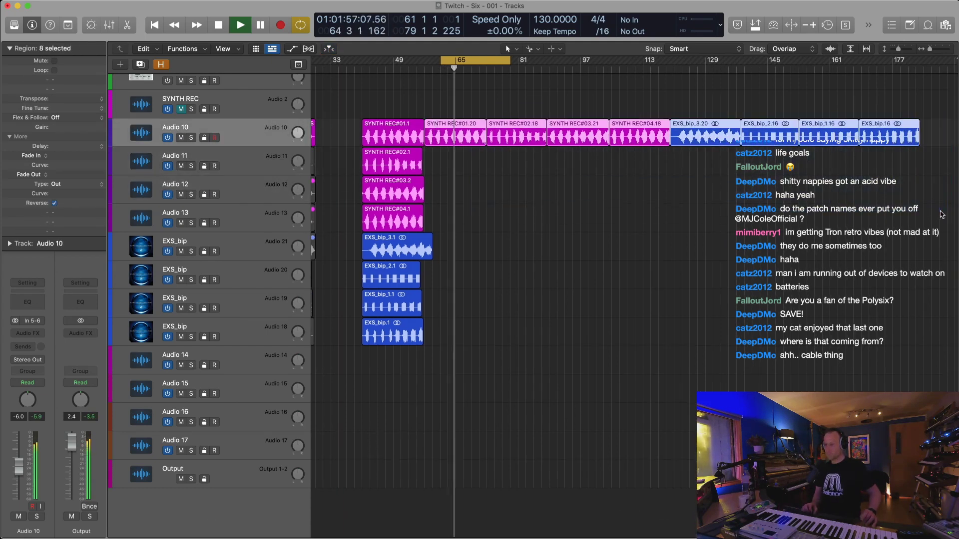
left_click_drag(460, 128, 477, 126)
key("super+u")
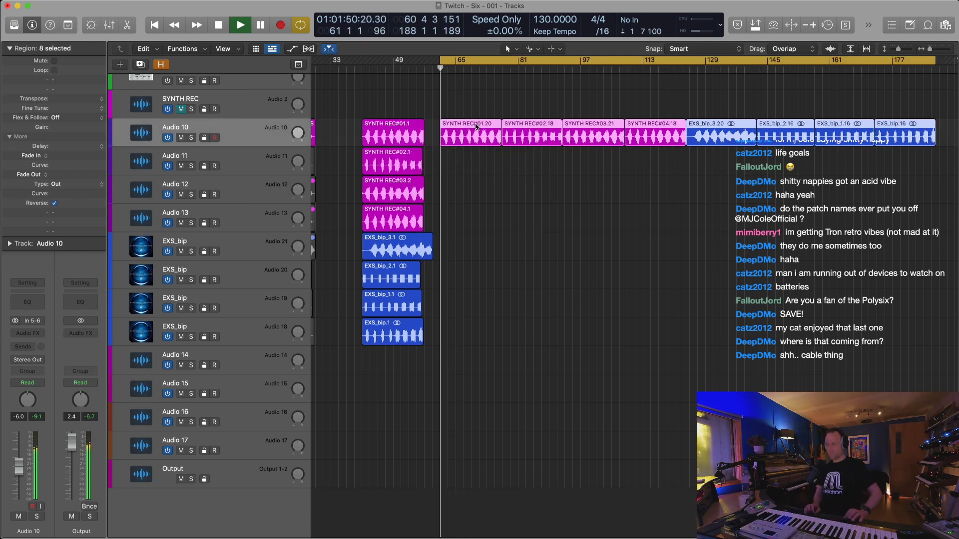
Bounce the eight chained reversed regions on Audio 10 into a single audio region and audition it
key("super+Left")
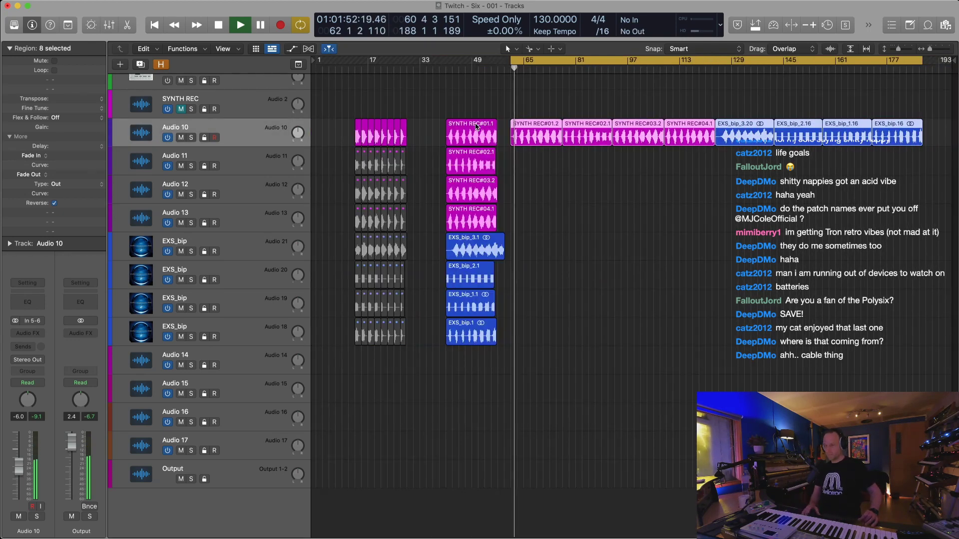
key("ctrl+b")
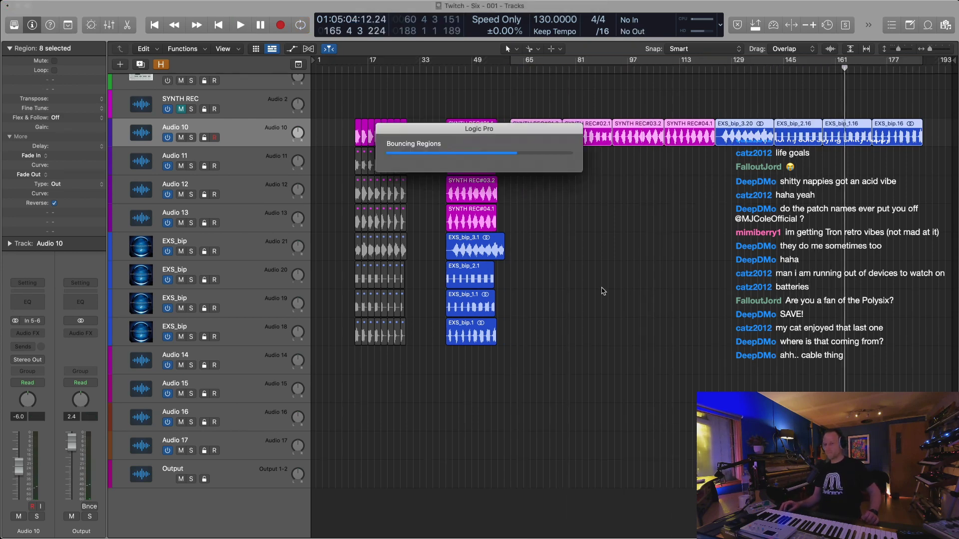
key("space")
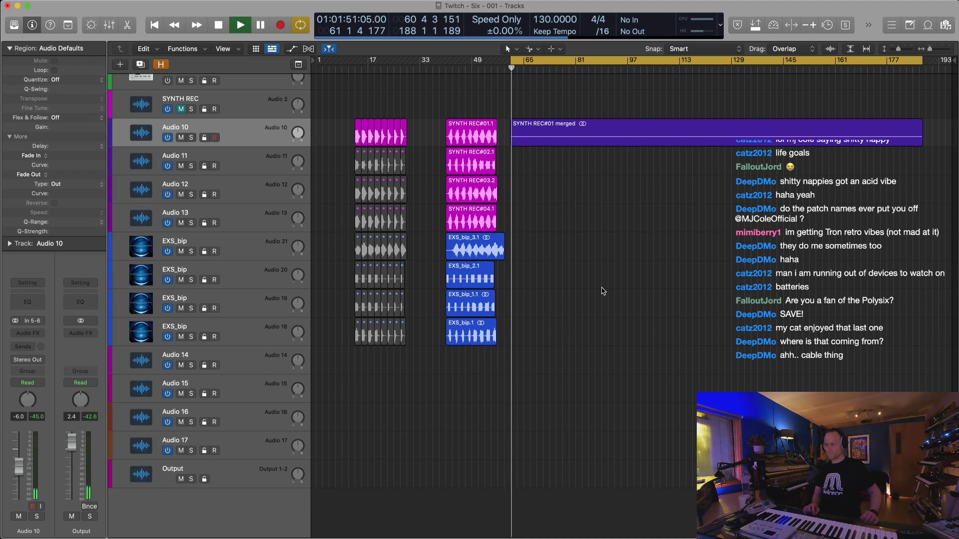
key("z")
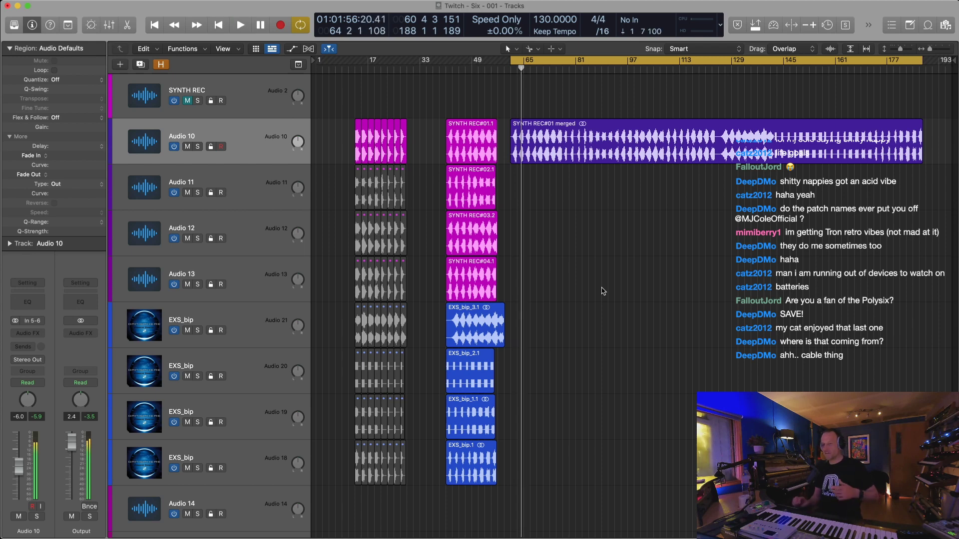
left_click(628, 131)
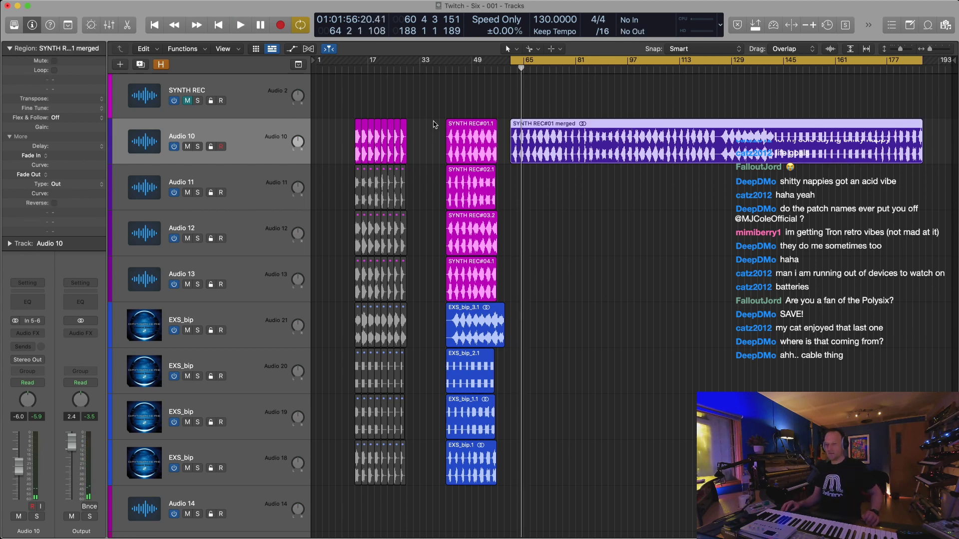
Select the eight original reversed regions at bar 41 and mute them
left_click(444, 103)
left_click_drag(444, 101, 489, 493)
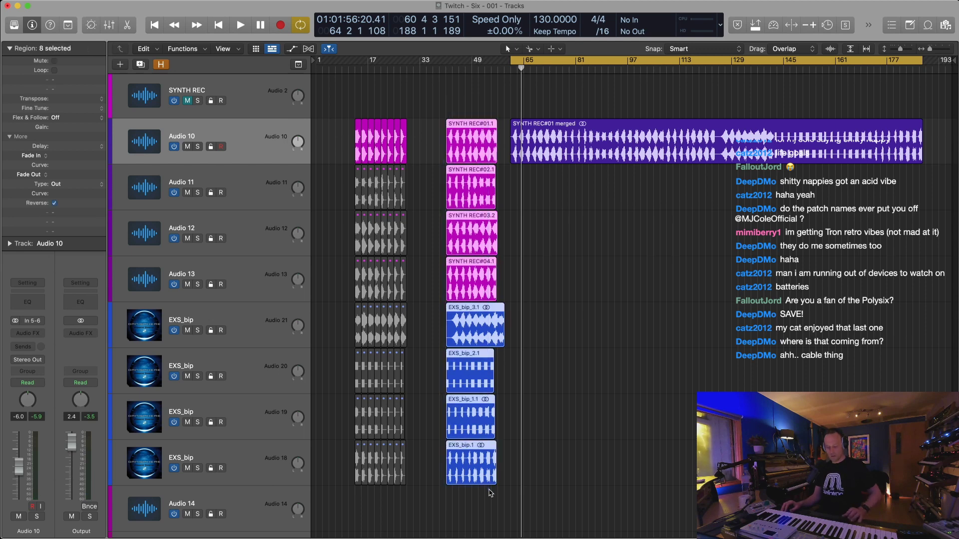
key("ctrl+m")
key("super+Right")
key("super+Right")
key("super+Right")
key("super+Up")
key("super+Up")
key("super+Left")
key("super+Left")
key("super+Left")
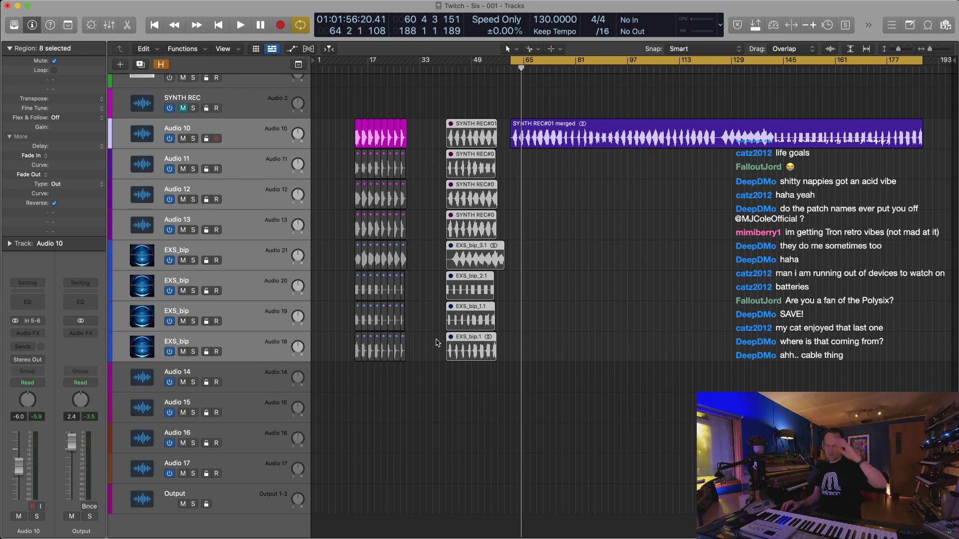
key("super+Up")
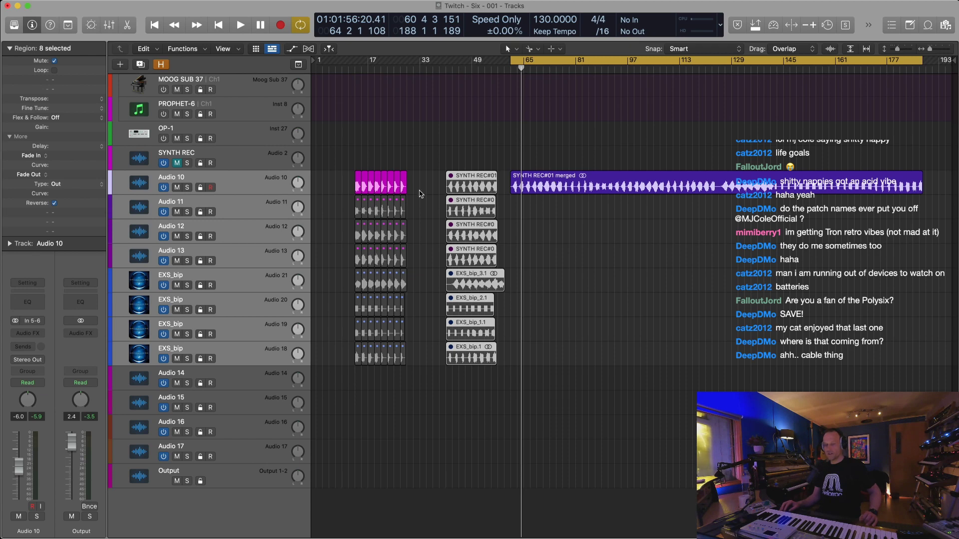
Add an audio track below the Audio 18 channel's track and move the merged reversed region onto it at bar 13
left_click(265, 191)
left_click(243, 358)
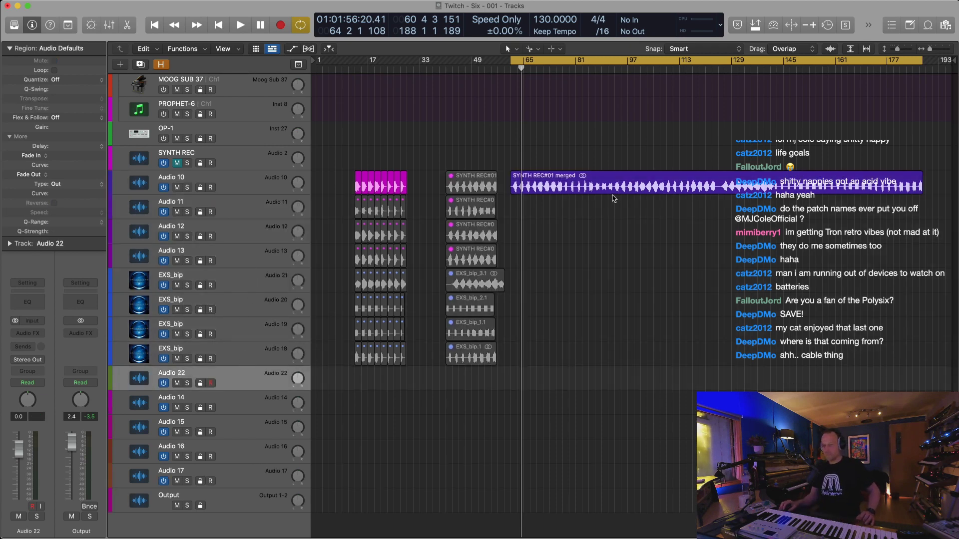
left_click_drag(617, 174, 461, 370)
Copy the forward two-bar pieces of Audio 10, Audio 11 and Audio 12 in sequence onto Audio 10, starting at bar 61
left_click(419, 148)
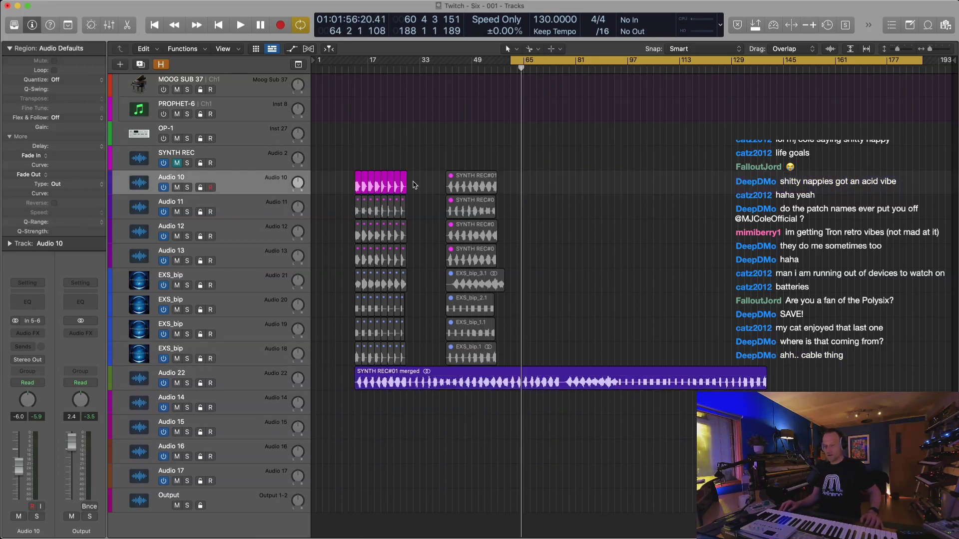
left_click_drag(419, 173, 514, 178)
left_click(422, 211)
left_click_drag(422, 211, 573, 181)
left_click_drag(438, 238, 361, 234)
left_click_drag(350, 230, 629, 179)
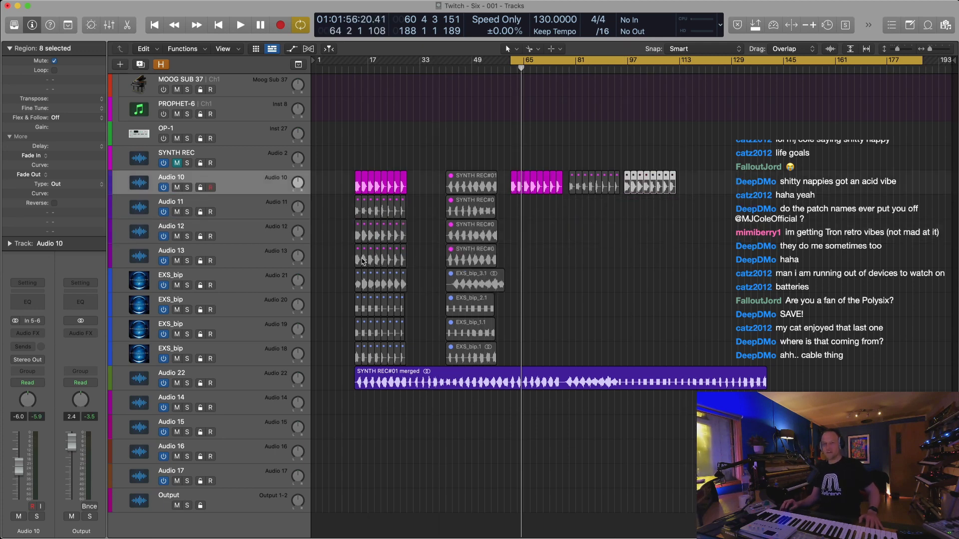
Copy the forward two-bar pieces of Audio 13 and the Audio 21 channel onto Audio 10, following the Audio 12 copies
left_click_drag(342, 257, 438, 265)
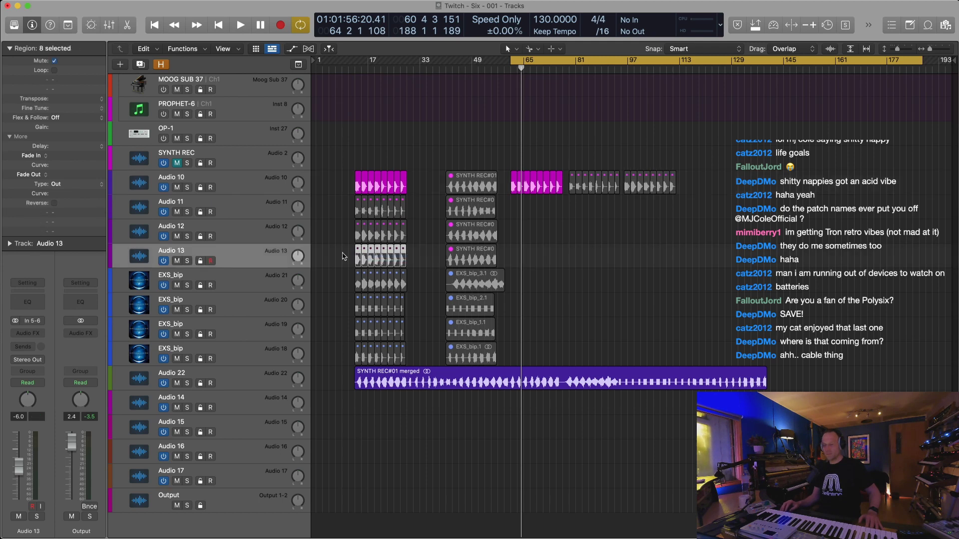
left_click_drag(357, 250, 680, 183)
left_click(357, 280)
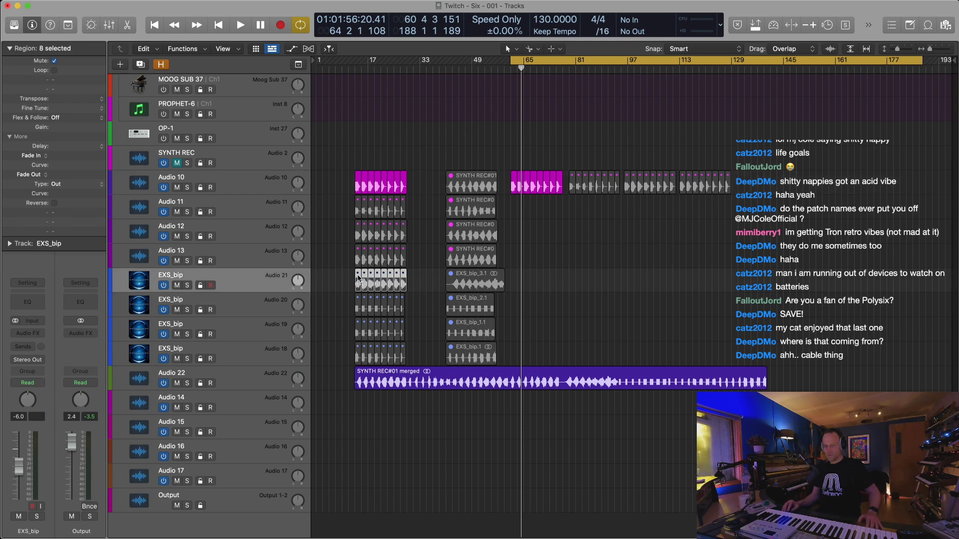
left_click_drag(392, 276, 771, 181)
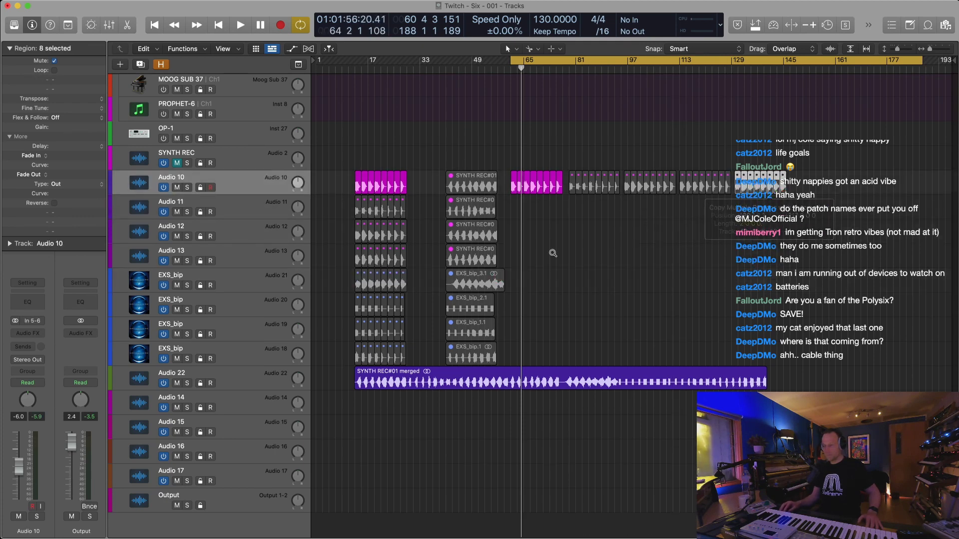
Copy the forward pieces of the Audio 20, Audio 19 and Audio 18 channels in sequence onto the end of the Audio 10 chain
left_click(363, 303)
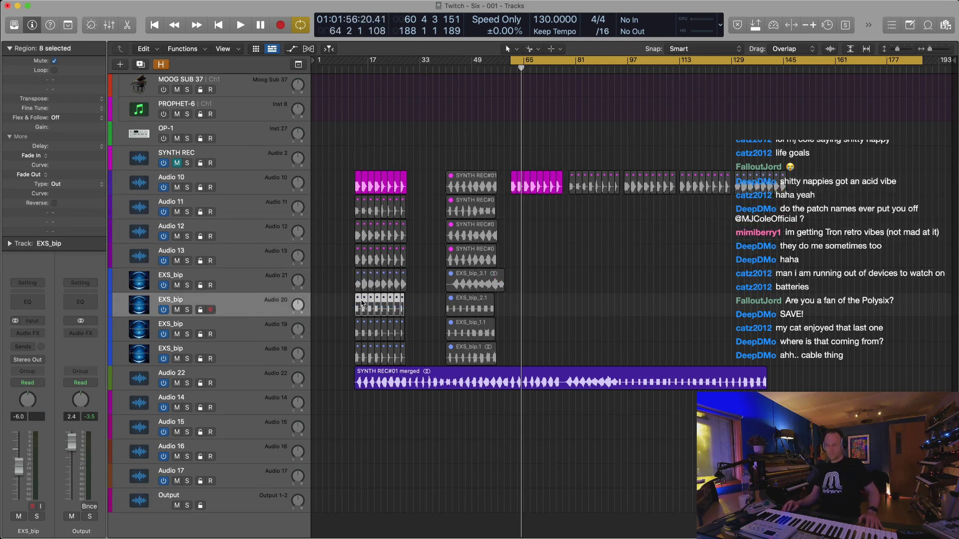
left_click_drag(358, 298, 793, 187)
left_click_drag(350, 328, 864, 220)
left_click(370, 326)
left_click(358, 348)
left_click_drag(358, 348, 896, 176)
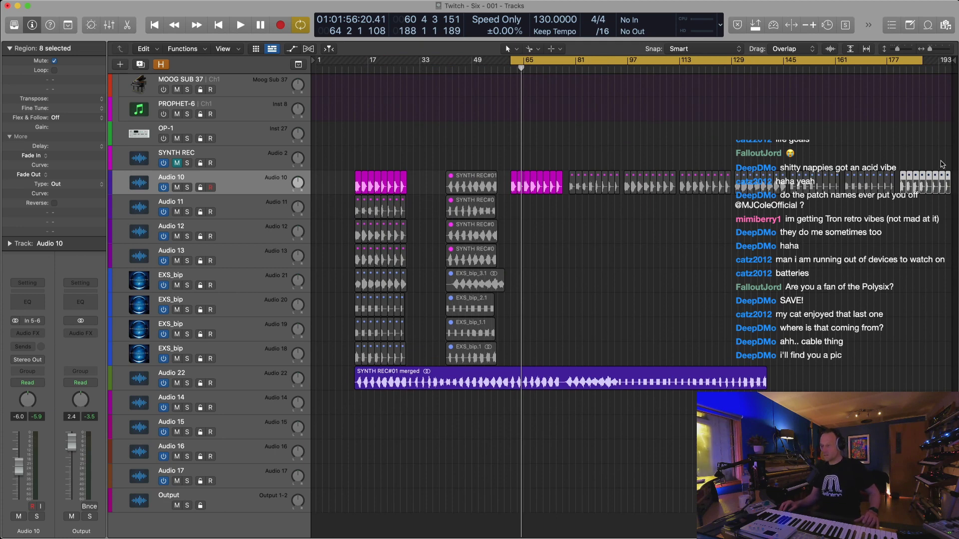
Unmute the seven copied sets on Audio 10 and shuffle them together from bar 77 so no gaps separate the regions
left_click_drag(950, 160, 564, 208)
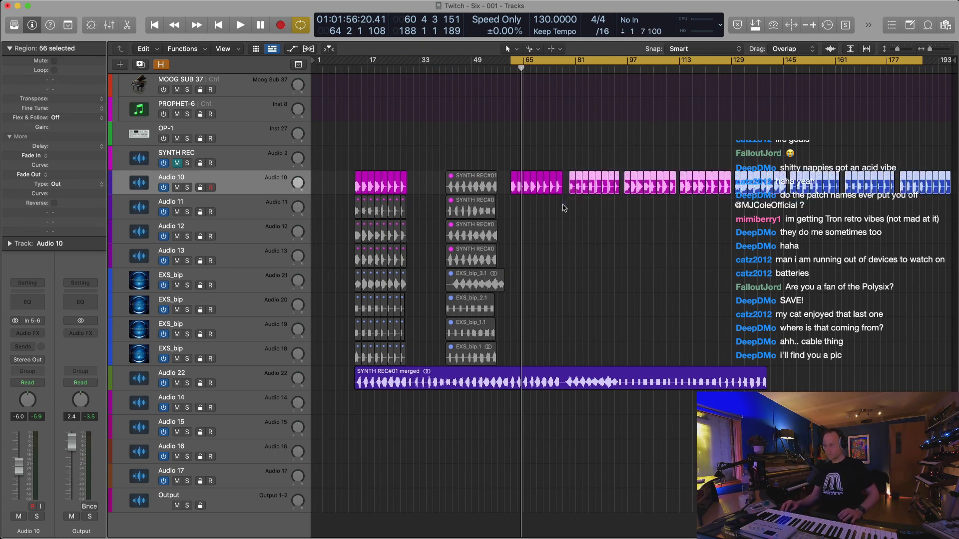
key("alt+bracketleft")
key("super+u")
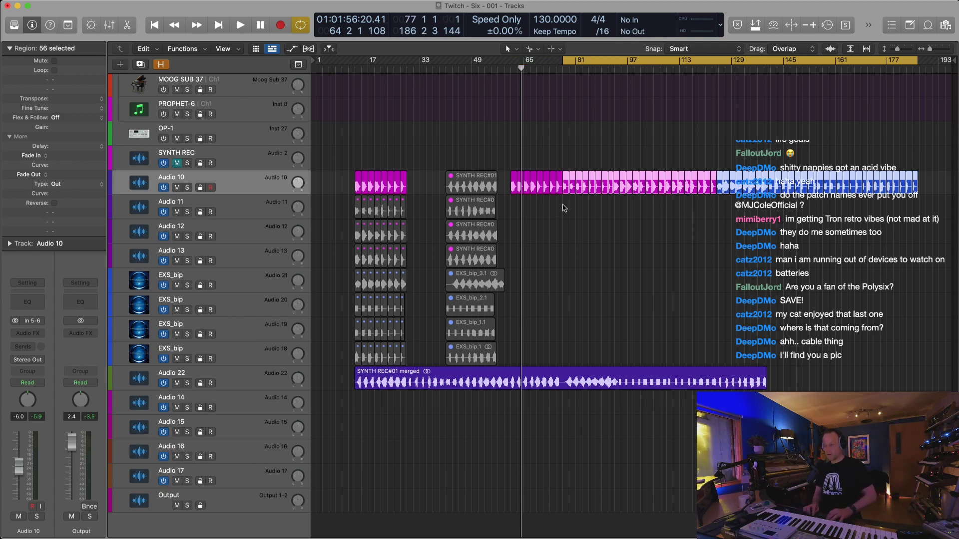
Set the cycle range from bar 61 to bar 188 around the Audio 10 chain and audition its start
key("space")
key("space")
left_click_drag(510, 65, 911, 135)
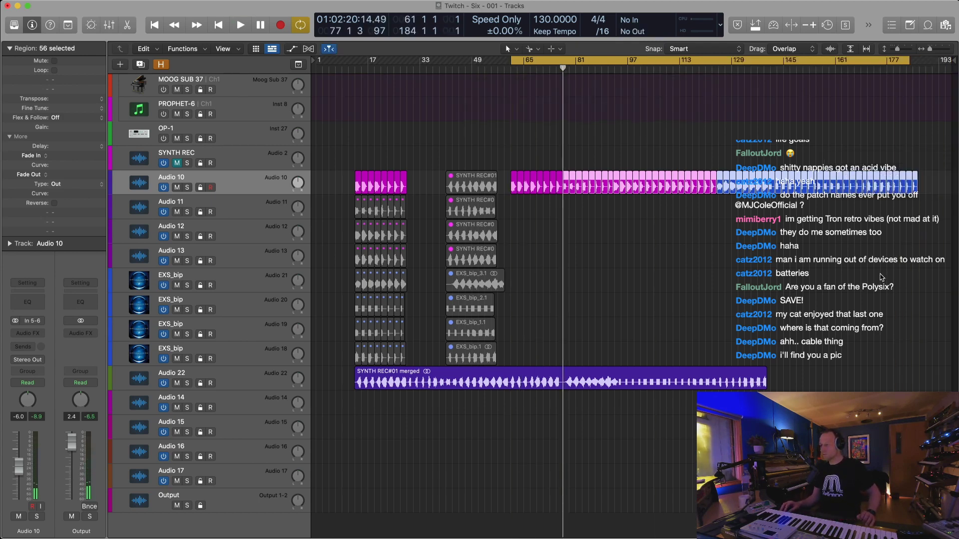
left_click_drag(914, 62, 920, 60)
key("space")
key("super+Down")
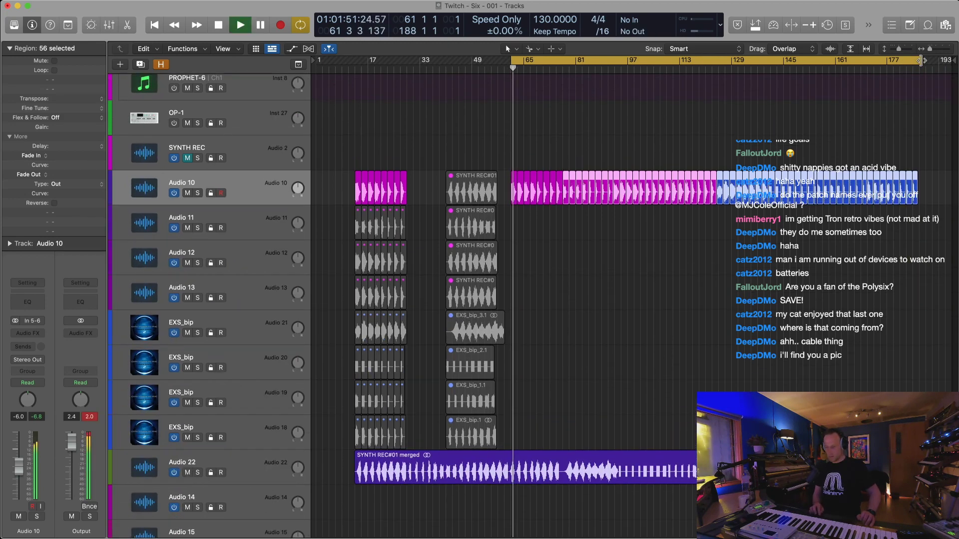
key("space")
Mute the merged reversed region on Audio 22 and audition the forward chain on its own from bar 61
left_click(636, 461)
key("ctrl+m")
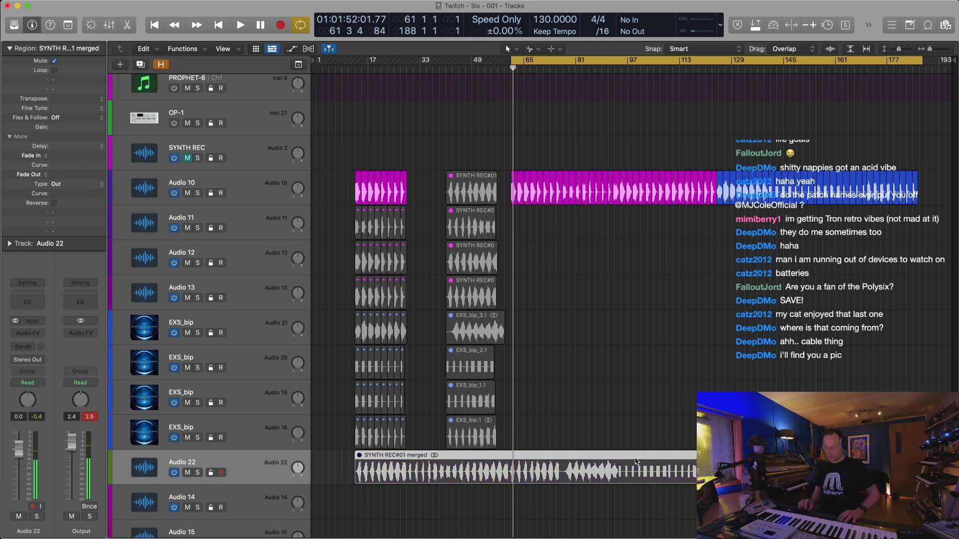
key("space")
key("super+Up")
key("super+Up")
key("super+Down")
key("super+Down")
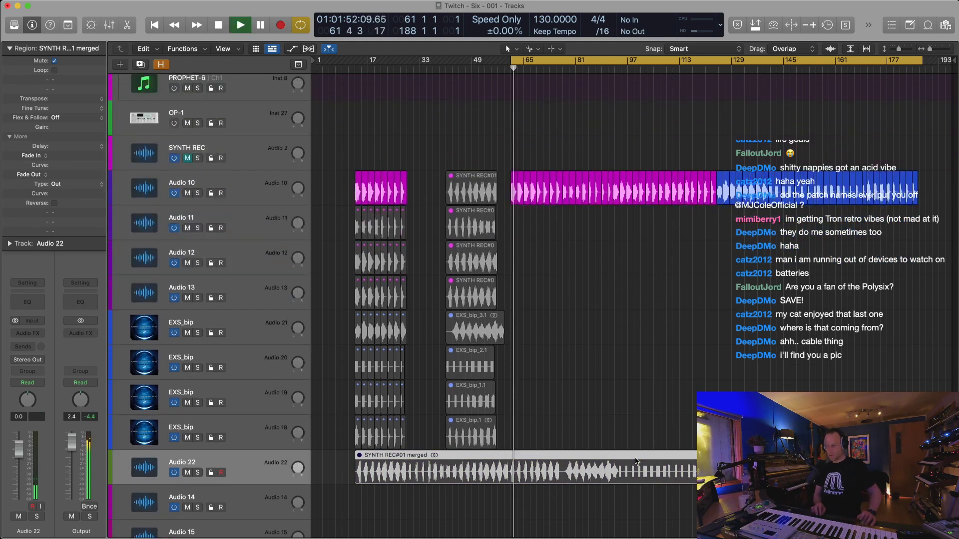
key("super+Down")
key("super+Right")
key("super+Right")
key("super+Right")
key("super+Right")
key("super+Right")
key("super+Up")
key("super+Up")
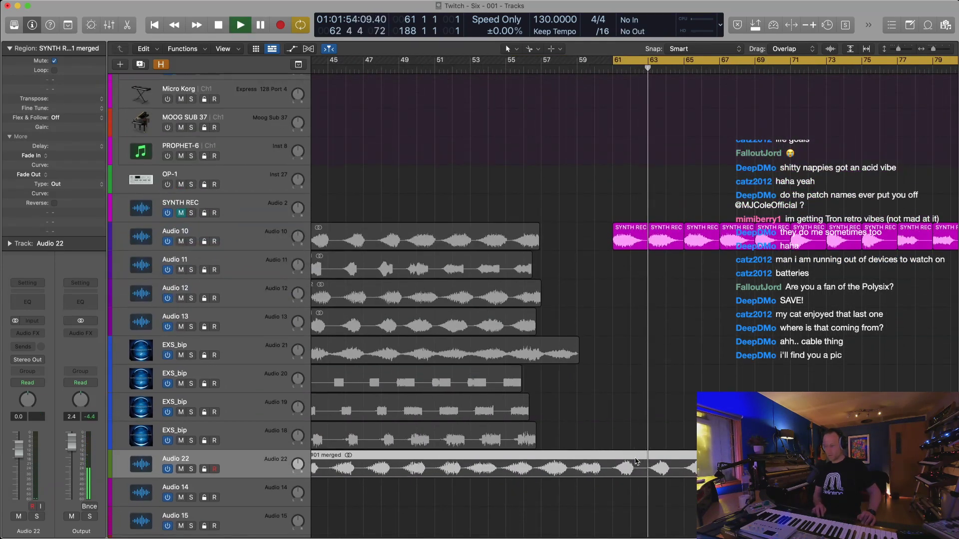
key("super+Left")
key("super+Left")
key("super+Left")
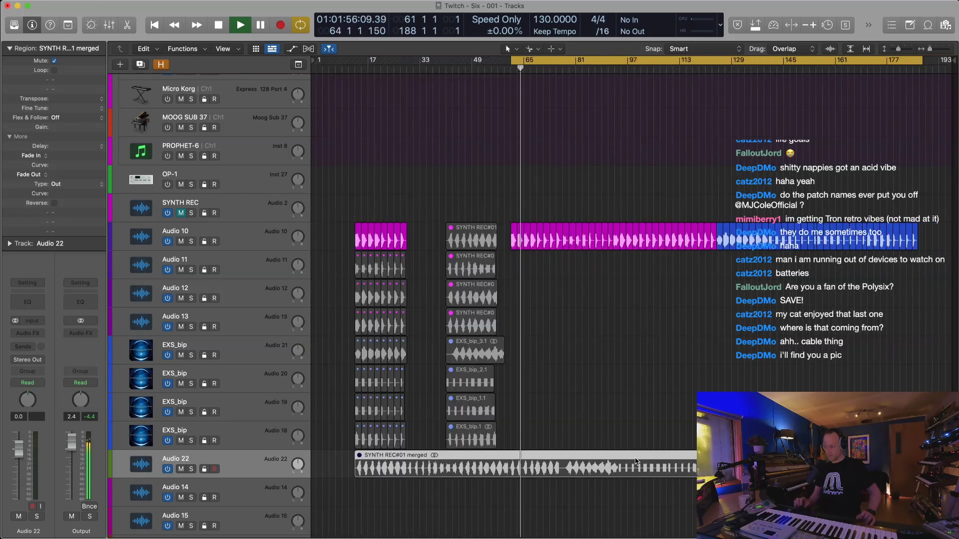
key("space")
Convert the 64 chained regions on Audio 10 to a new Sampler track with zones from regions, naming the instrument Synth bounces ONE
left_click_drag(934, 209, 513, 237)
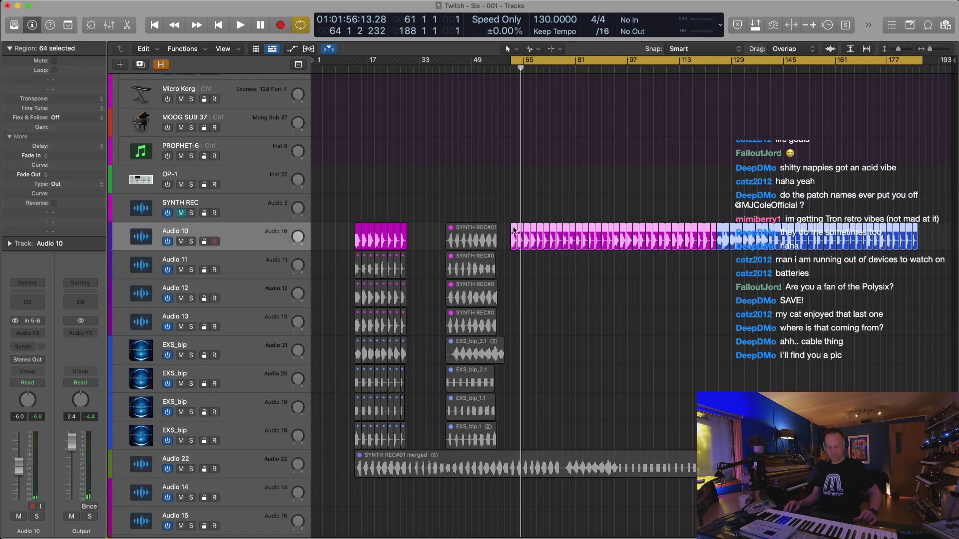
right_click(514, 229)
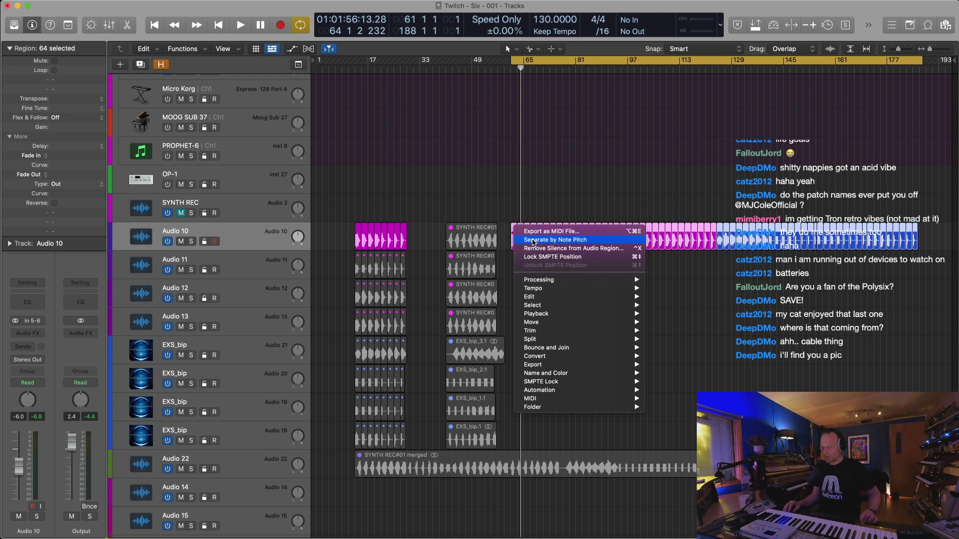
left_click(564, 207)
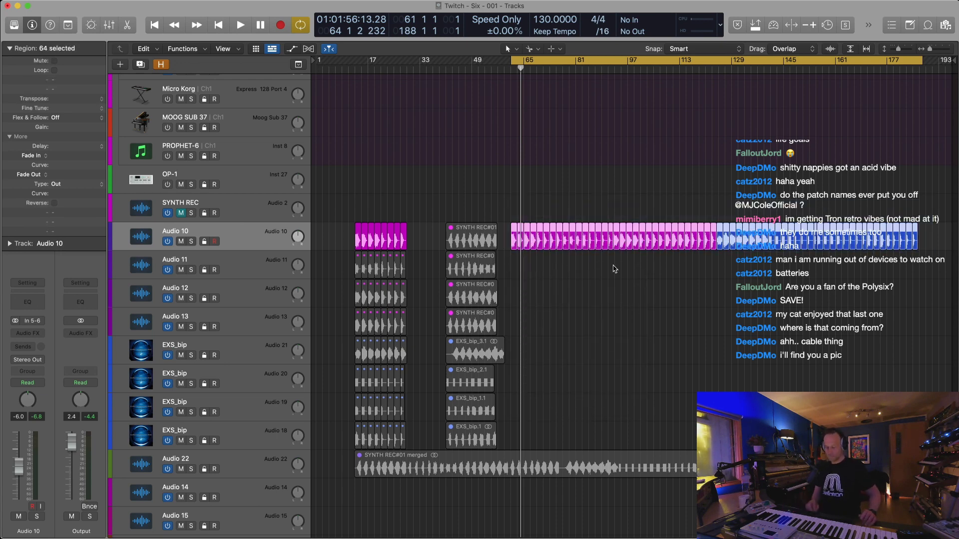
key("super+Up")
key("super+Up")
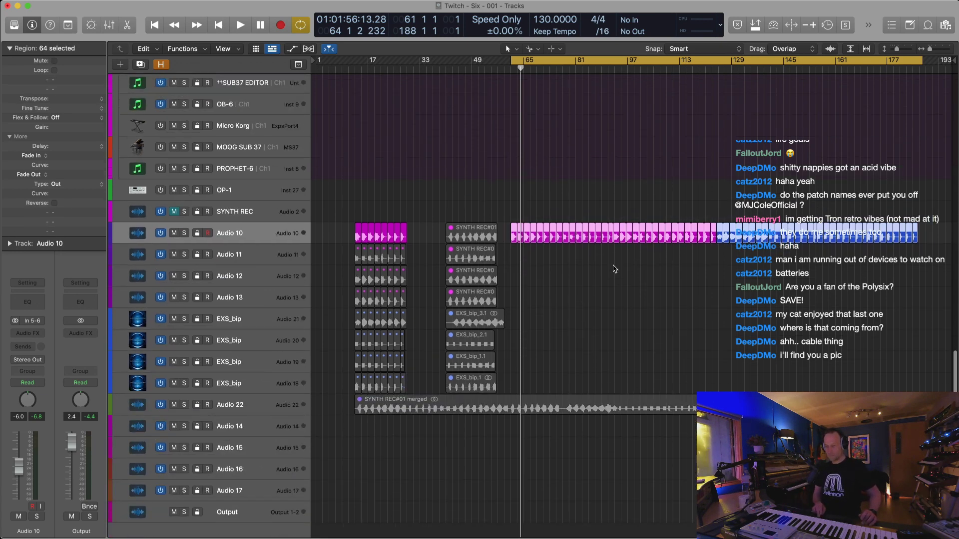
right_click(514, 229)
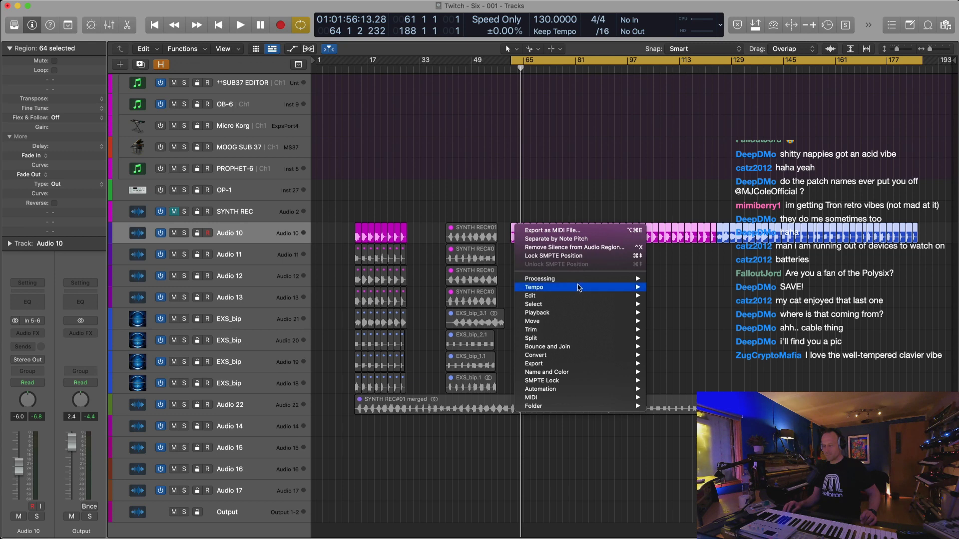
mouse_move(569, 355)
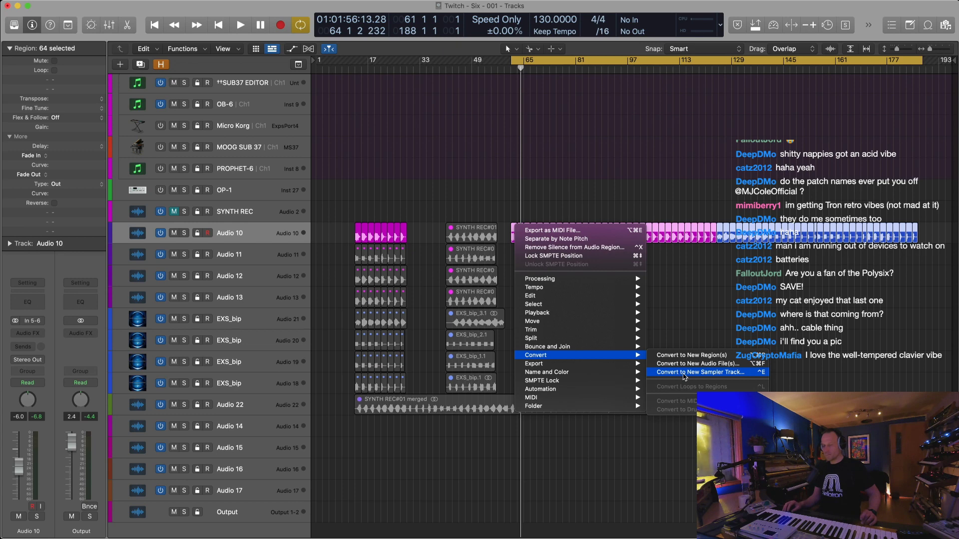
left_click(683, 372)
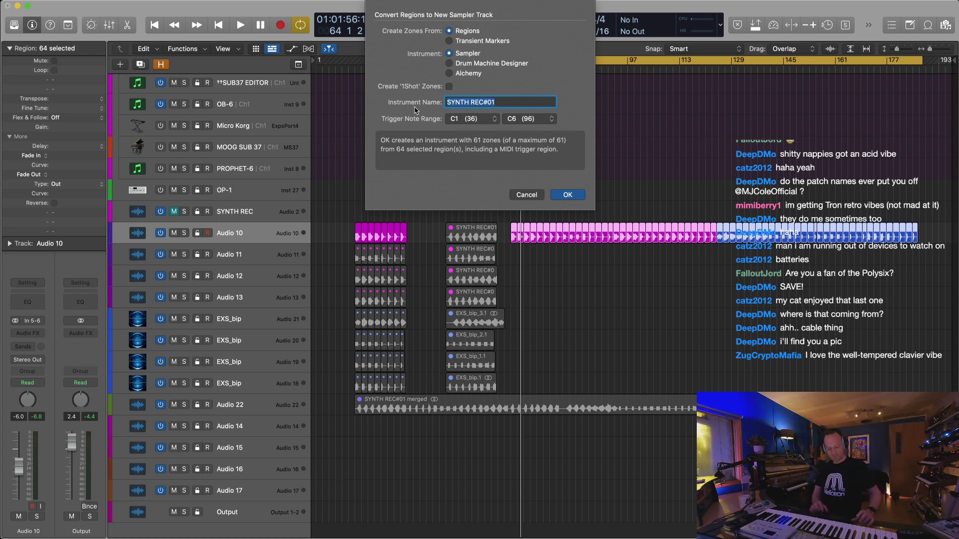
type("Synth bounces ONE")
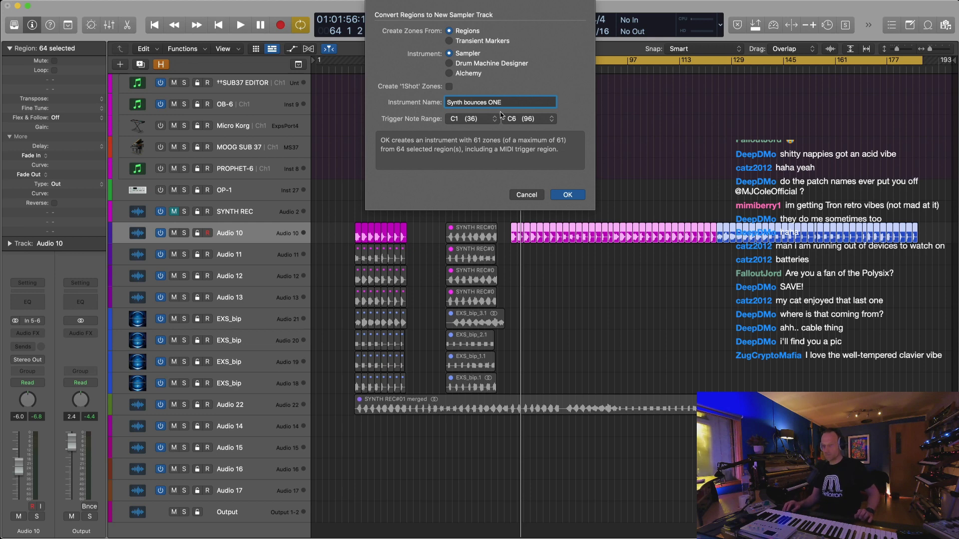
left_click(568, 195)
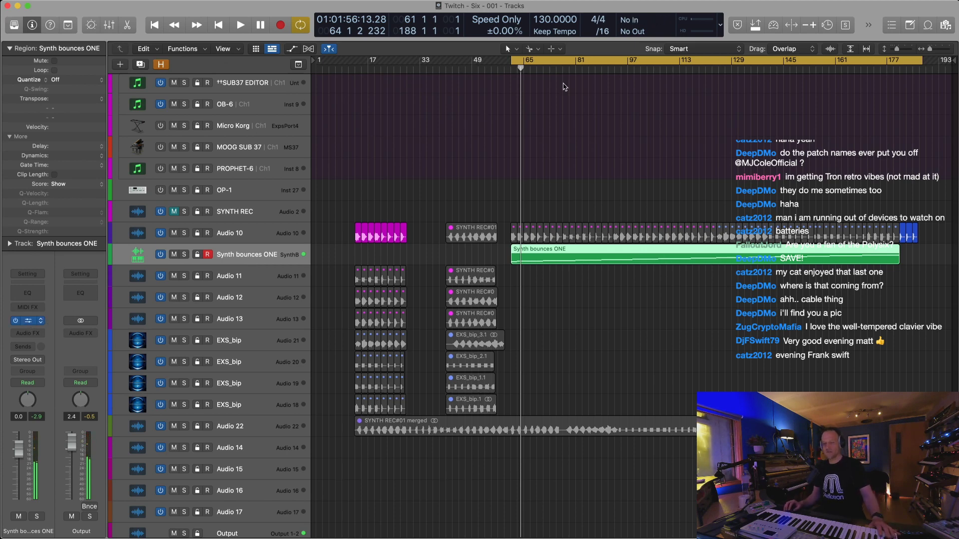
Examine the Sampler's zone mapping for Synth bounces ONE while playing its keys
left_click_drag(608, 2, 561, 58)
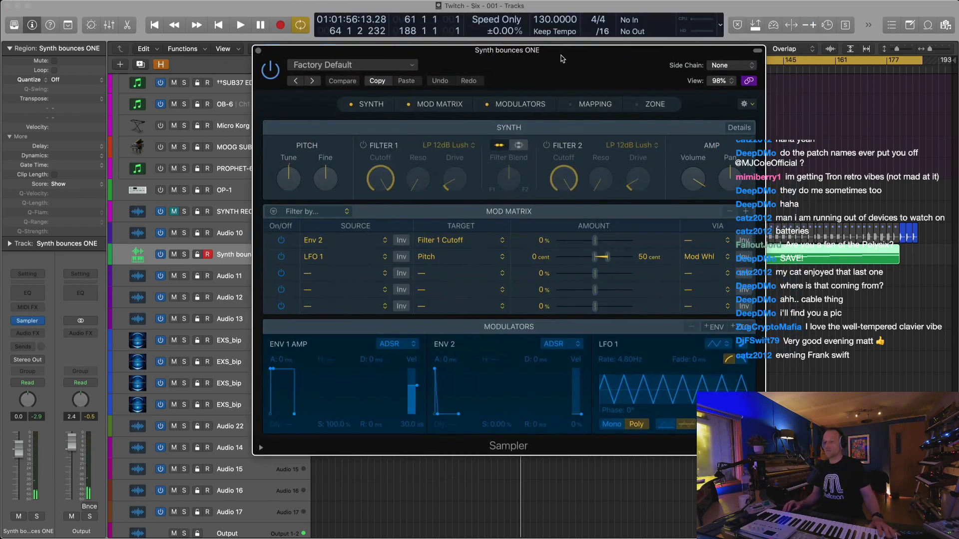
left_click(595, 104)
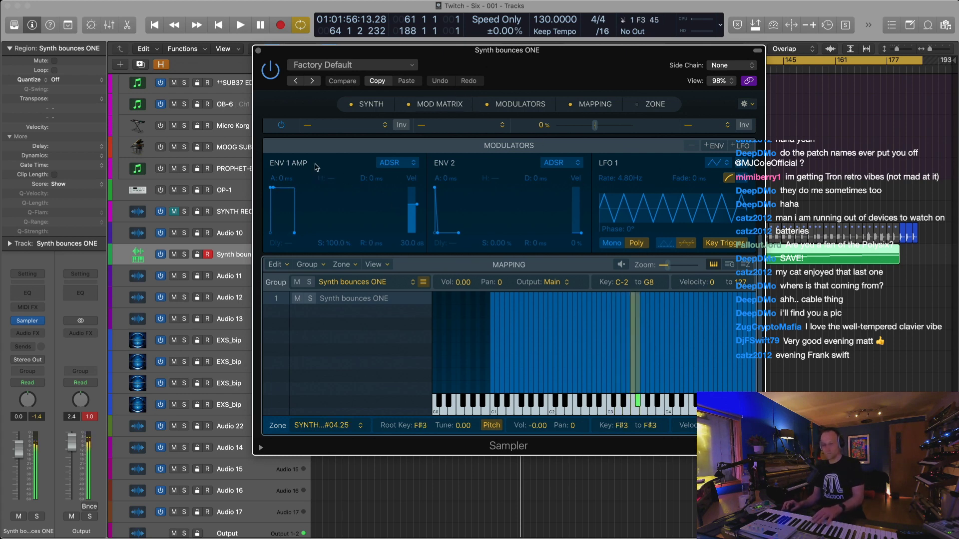
scroll(316, 171, "up", 5)
Raise the Sampler's pitch tuning, enable Filter 1 and lower its cutoff to about halfway
left_click_drag(288, 178, 288, 140)
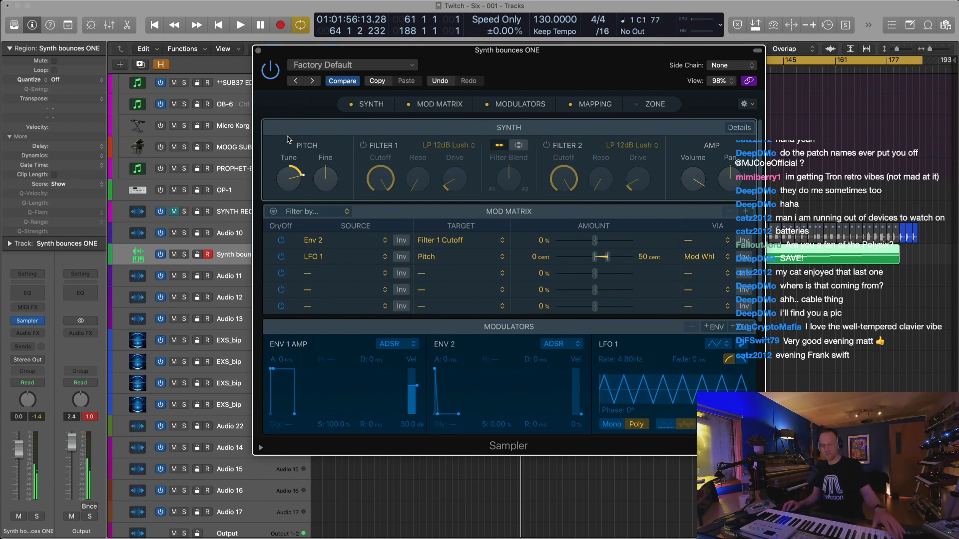
left_click(363, 145)
left_click_drag(380, 178, 378, 258)
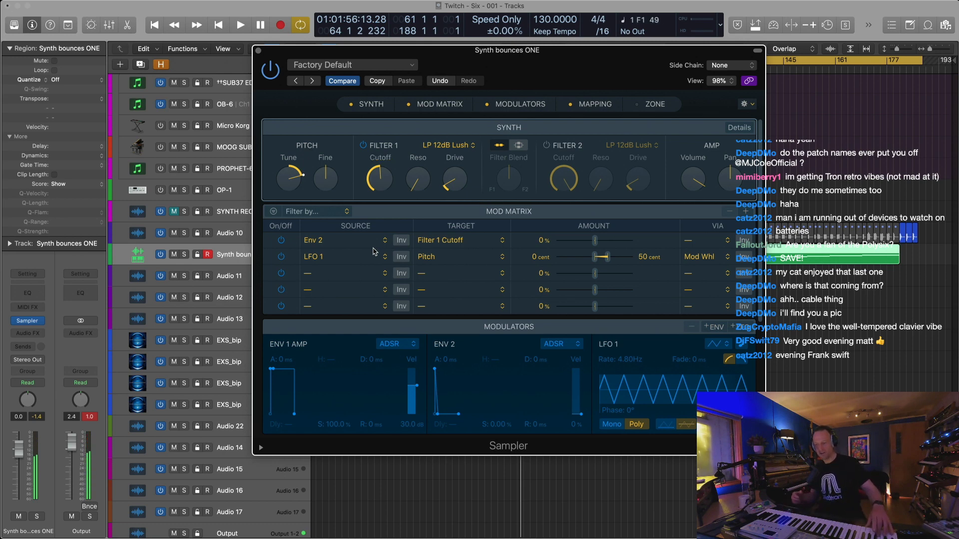
Compare the Sampler's centred and raised pitch tuning, keep it raised, and switch Filter 1 off before closing the instrument
mouse_move(301, 186)
left_click_drag(301, 187, 294, 200)
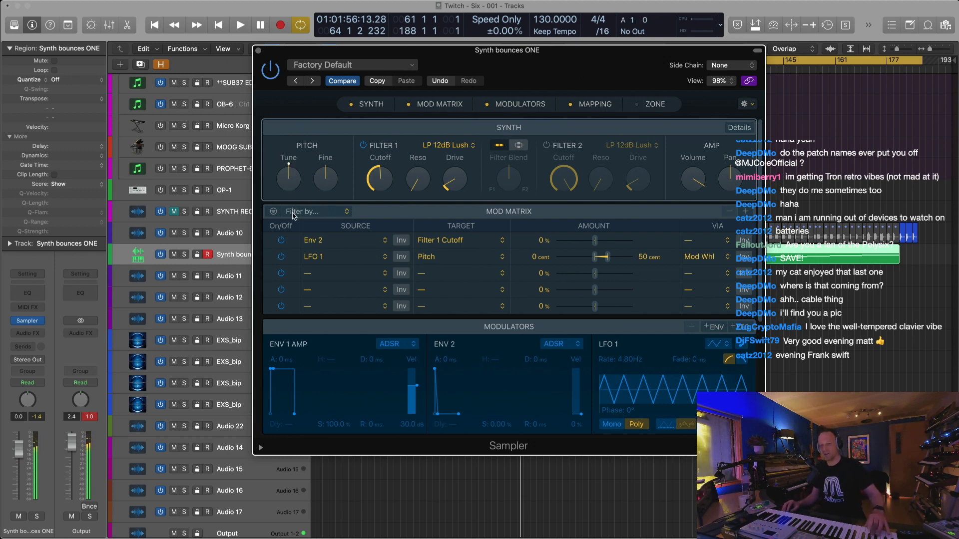
mouse_move(293, 181)
left_click_drag(293, 181, 282, 145)
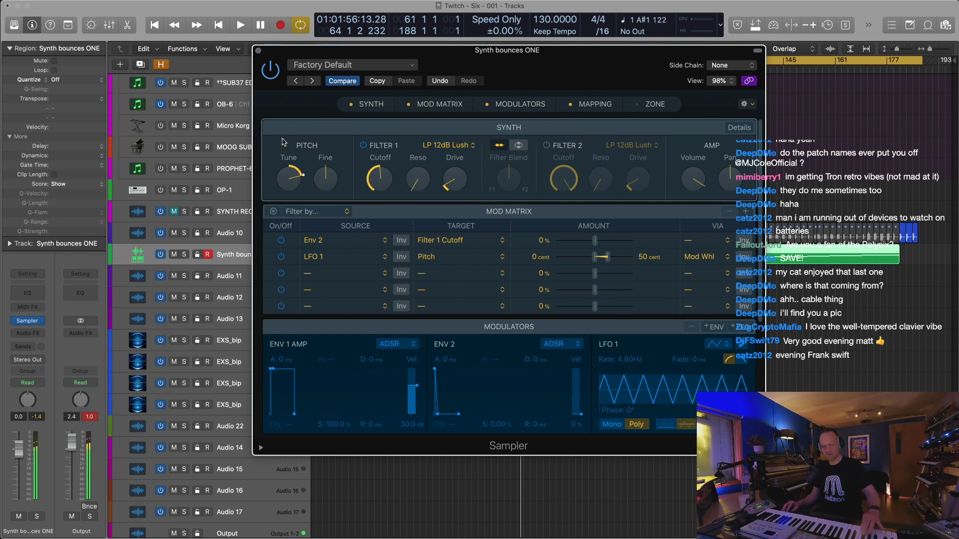
left_click(362, 145)
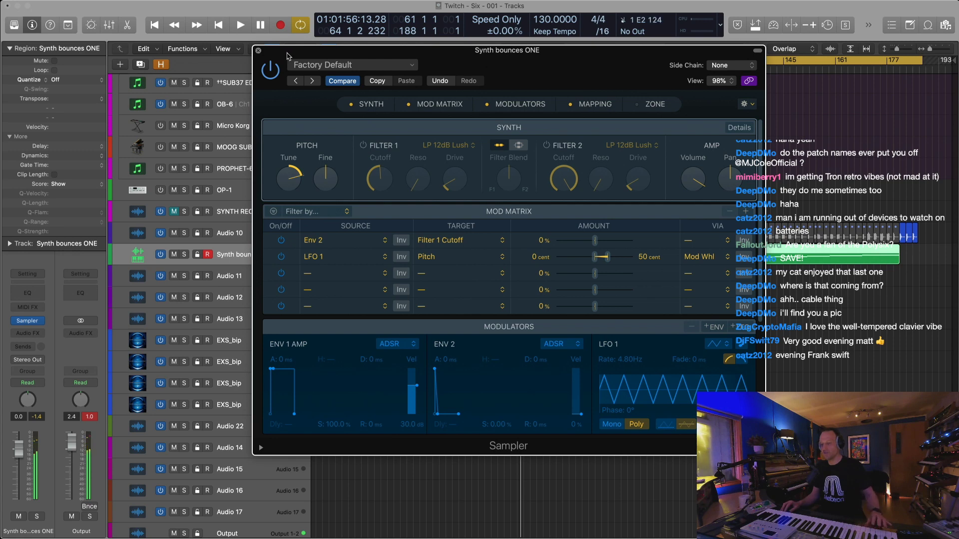
left_click(258, 50)
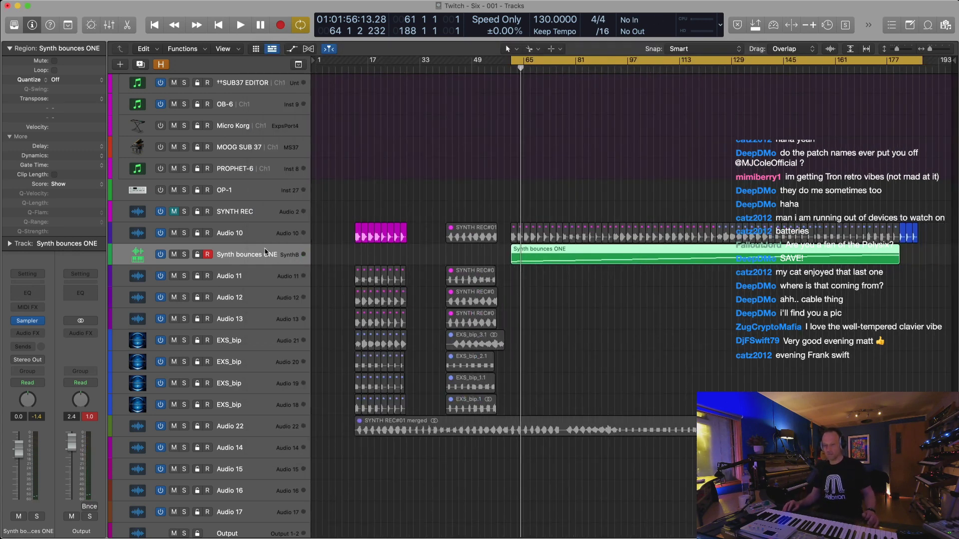
Start playback near bar 6 and move the Synth bounces ONE track directly below the two PIANO tracks, above EXS
key("super+Up")
scroll(265, 252, "down", 2)
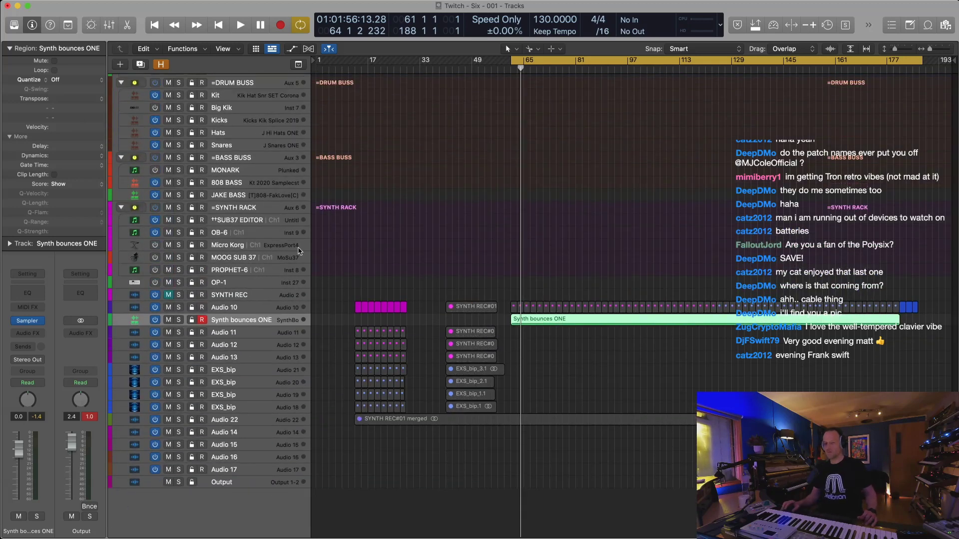
scroll(367, 221, "up", 10)
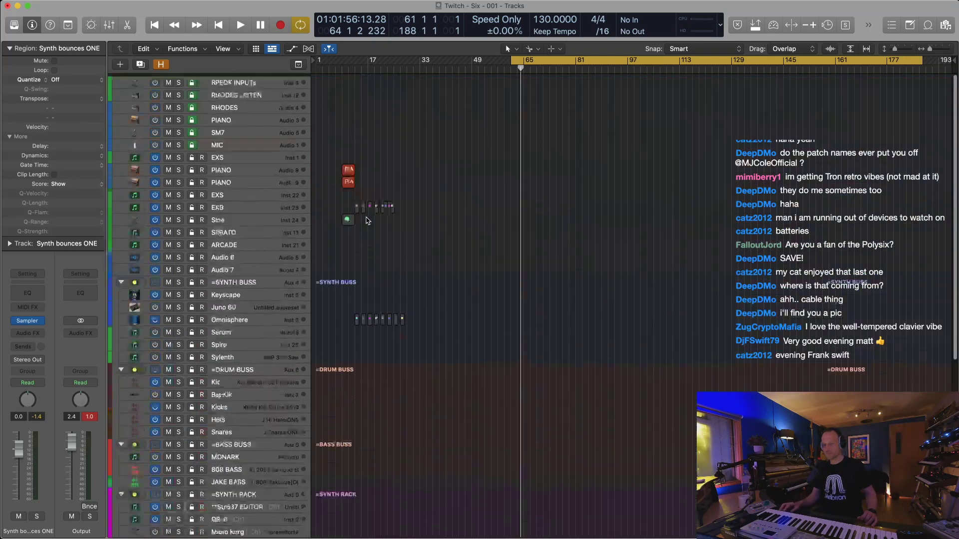
double_click(336, 70)
key("super+Right")
key("super+Right")
key("super+Right")
key("super+Up")
key("super+Up")
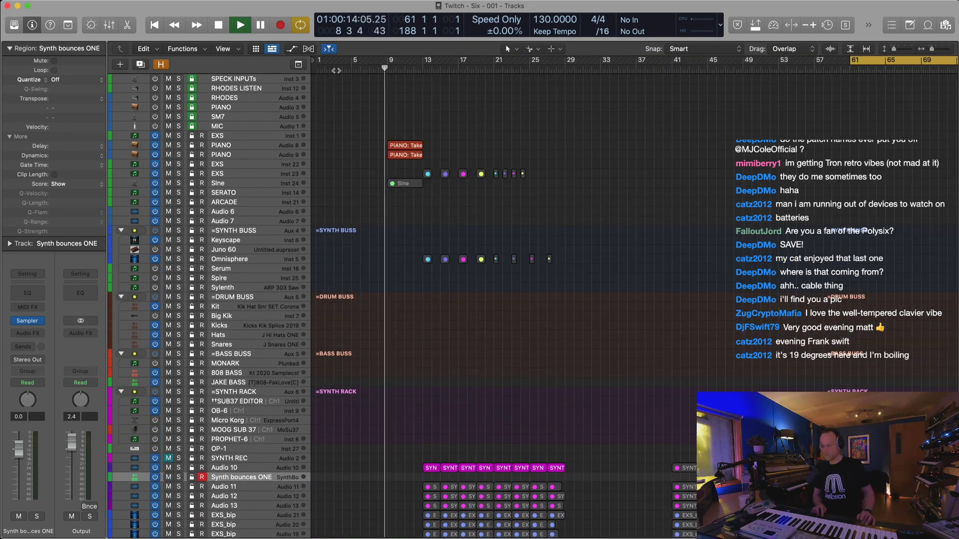
left_click_drag(280, 477, 266, 176)
key("super+Left")
key("super+Left")
key("super+Left")
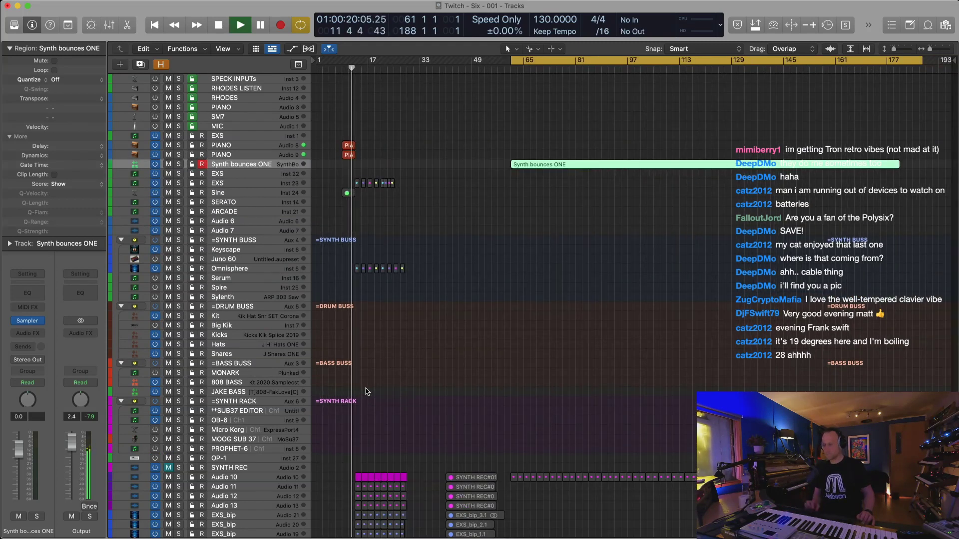
left_click(565, 442)
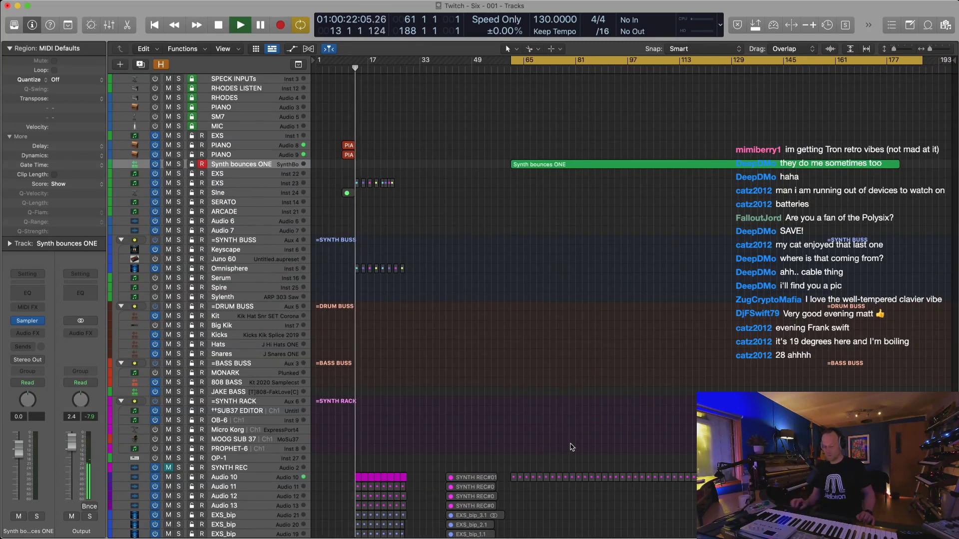
Delete the Synth bounces ONE region, stop playback, and mute the eight slices on Audio 10 near bar 13
key("super+Up")
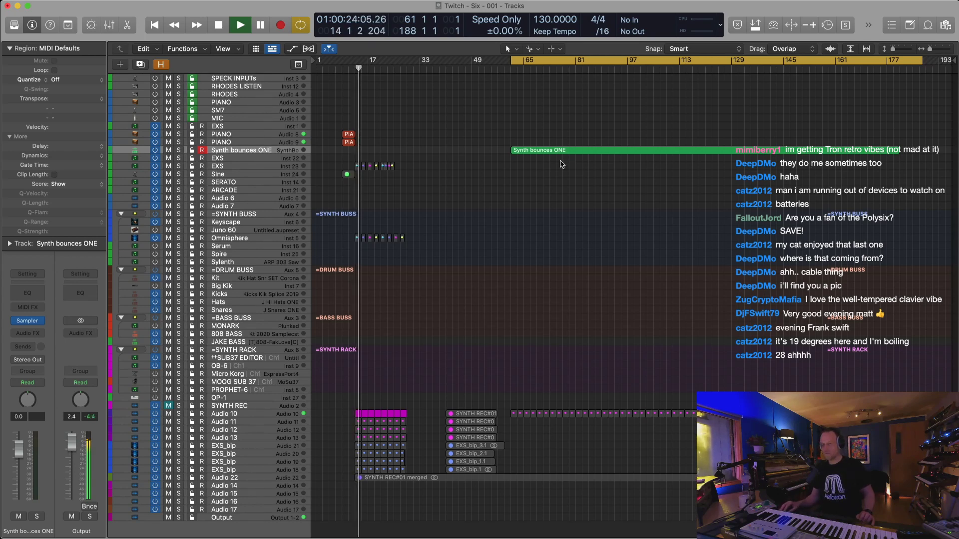
left_click(559, 150)
key("Delete")
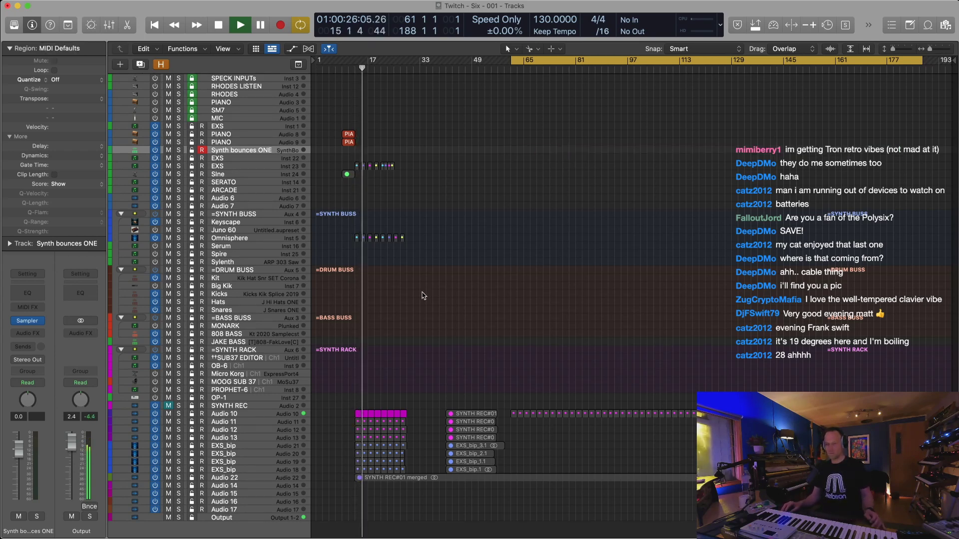
key("space")
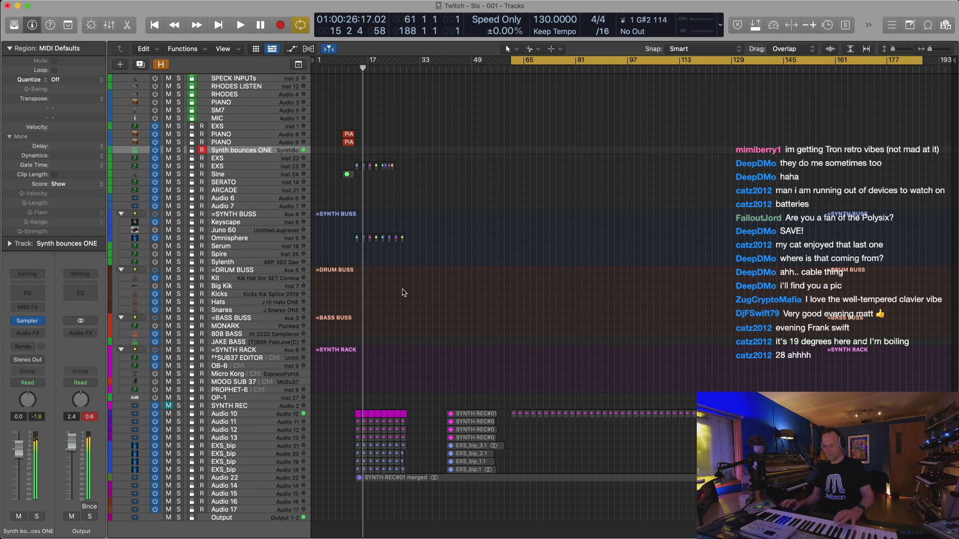
left_click_drag(416, 392, 354, 415)
key("ctrl+m")
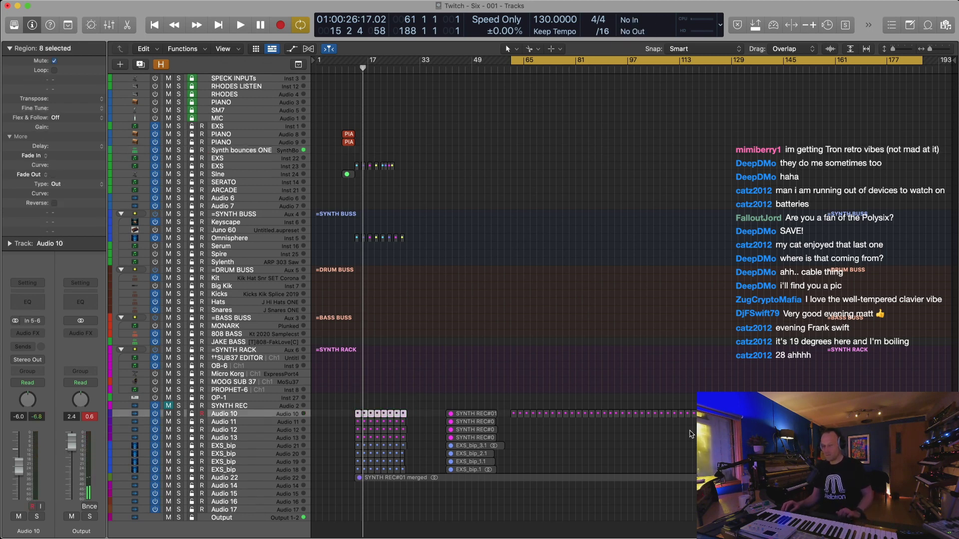
Move the SYNTH REC#01 merged region on Audio 22 to the cycle start at bar 61 and unmute it
left_click_drag(507, 478, 655, 478)
left_click(597, 480)
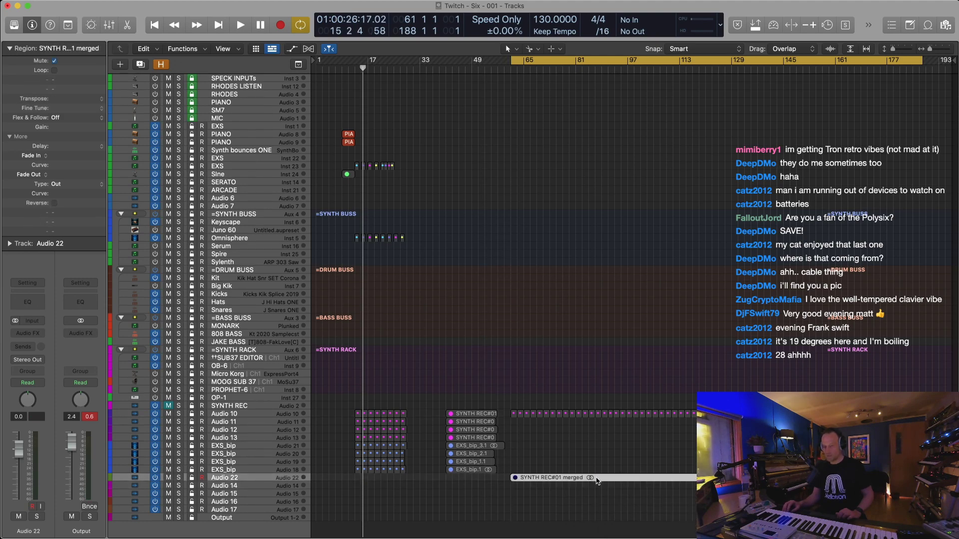
key("ctrl+m")
Create a new Sampler (Zone Per Note) track from the SYNTH REC#01 merged region
key("super+Down")
key("super+Down")
key("super+Down")
key("super+Down")
key("super+Down")
key("super+Down")
key("super+Up")
key("super+Up")
key("super+Up")
key("super+Up")
key("super+Up")
key("super+Up")
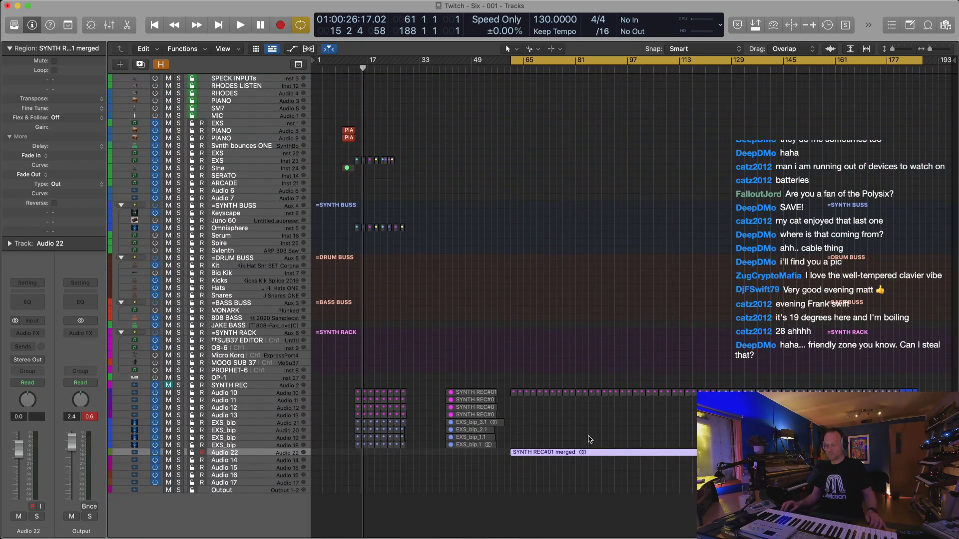
left_click_drag(587, 451, 155, 515)
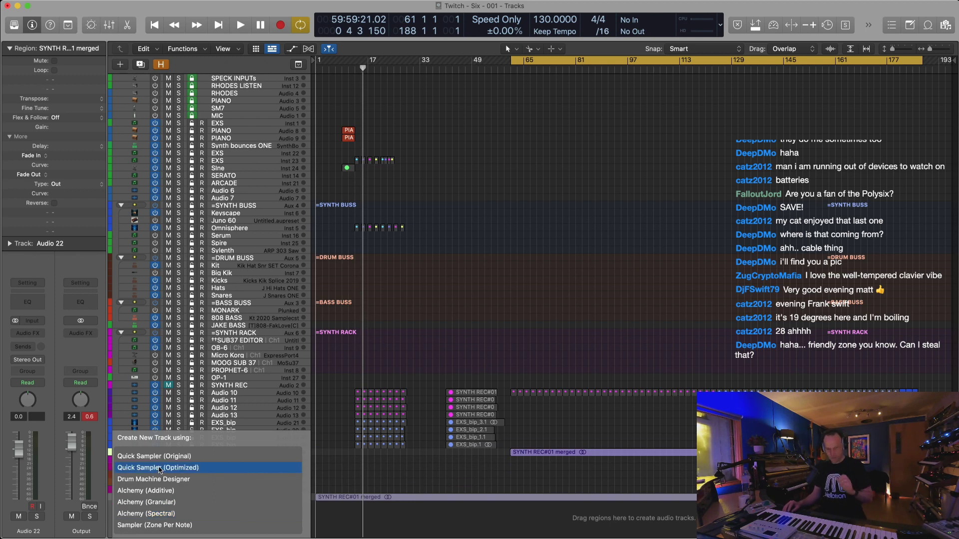
mouse_move(166, 526)
mouse_move(166, 522)
left_mouse_down()
mouse_move(193, 496)
mouse_move(185, 523)
left_mouse_up()
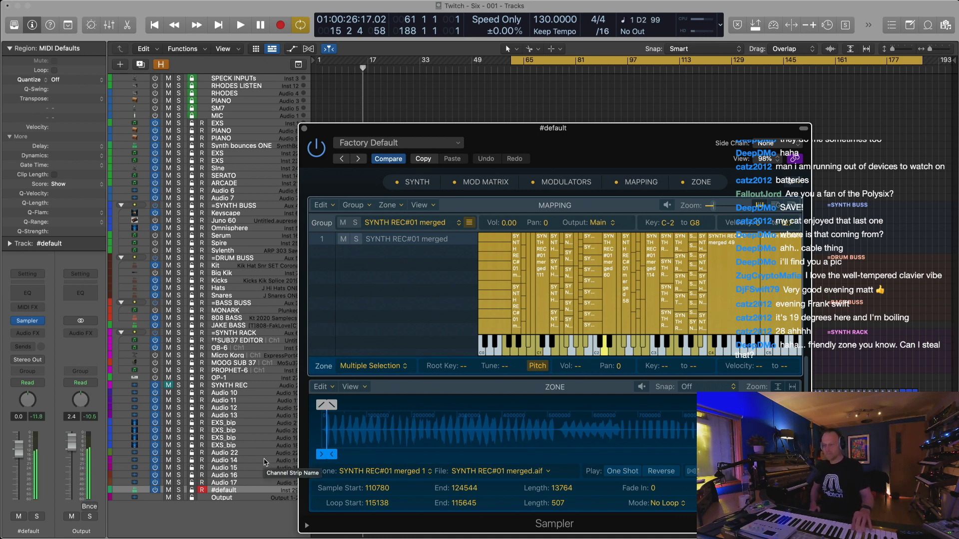
Delete all zones from the SYNTH REC#01 merged group in the Sampler mapping and close the instrument
left_click(609, 329)
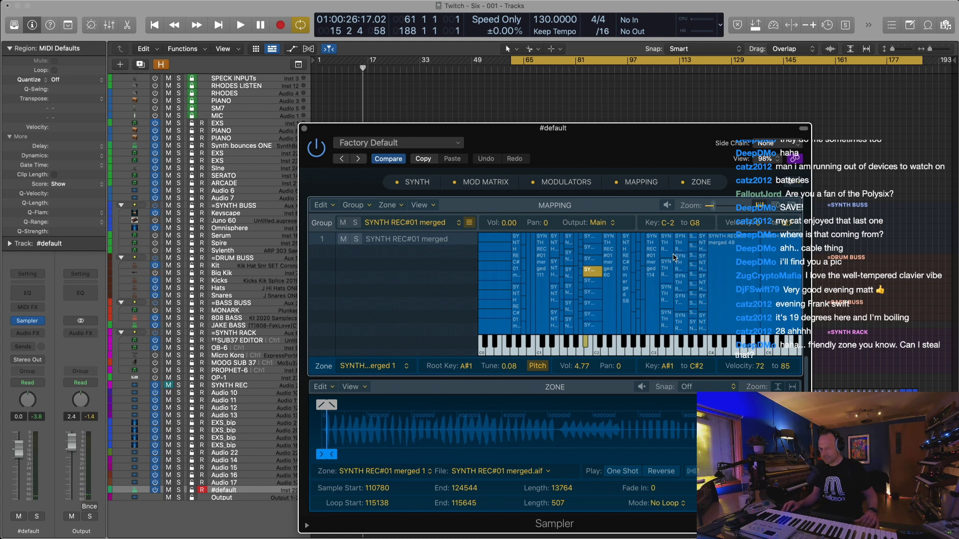
left_click(454, 274)
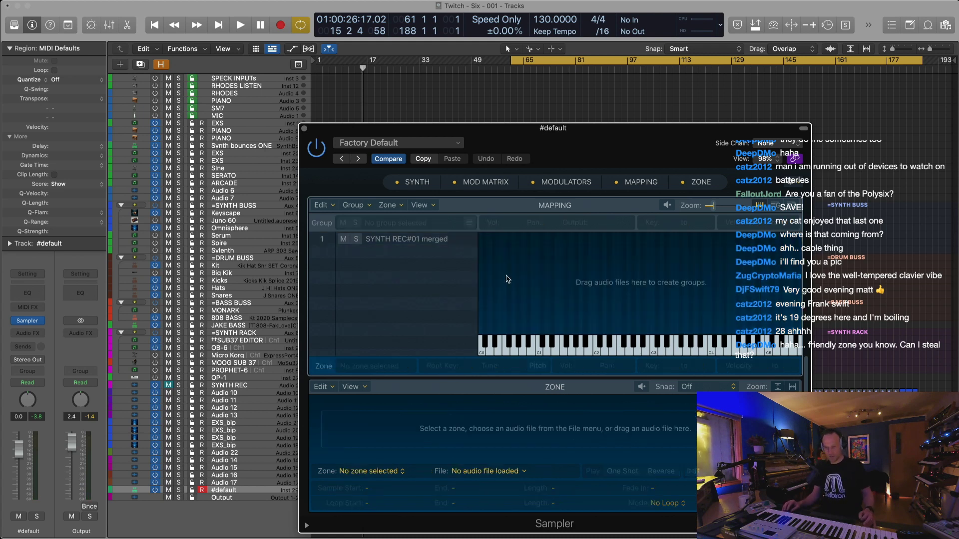
key("super+z")
left_click(538, 279)
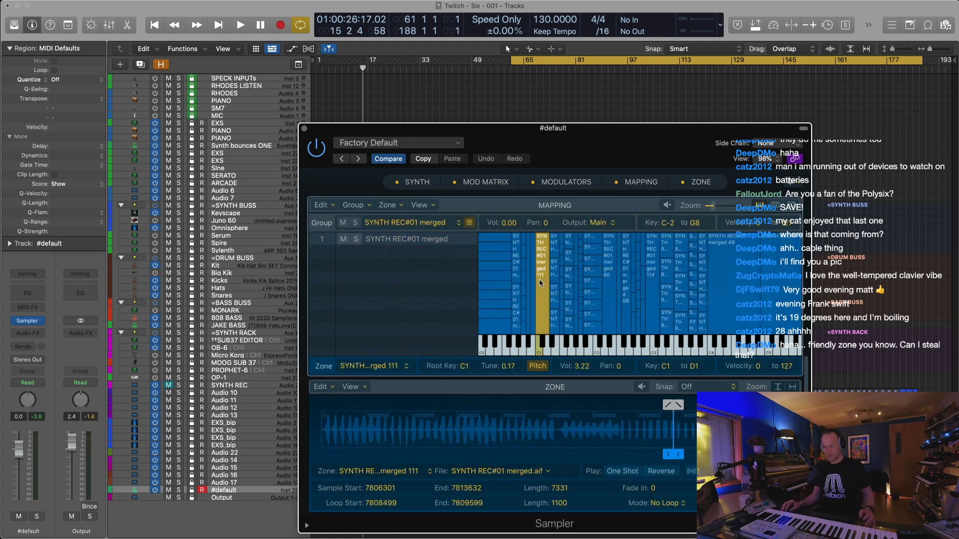
key("super+a")
key("Delete")
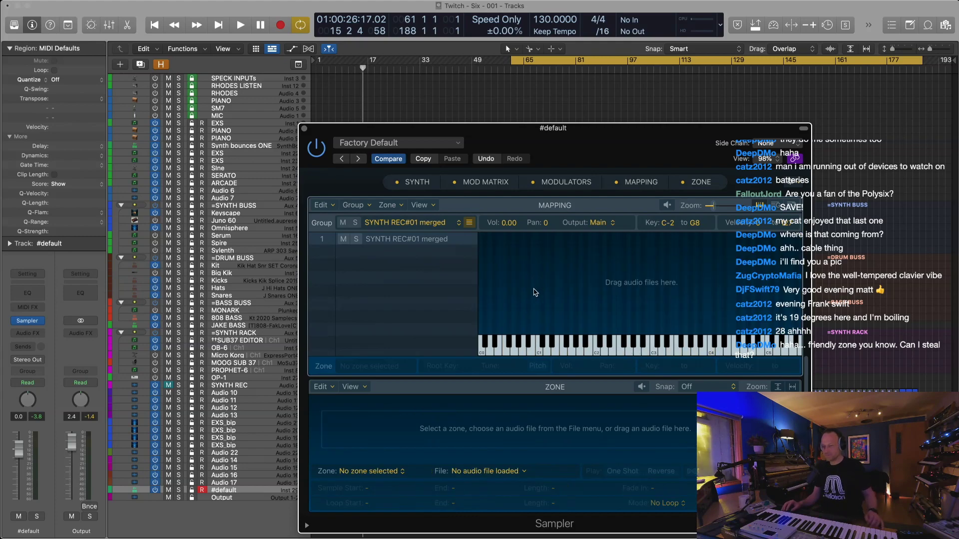
key("super+w")
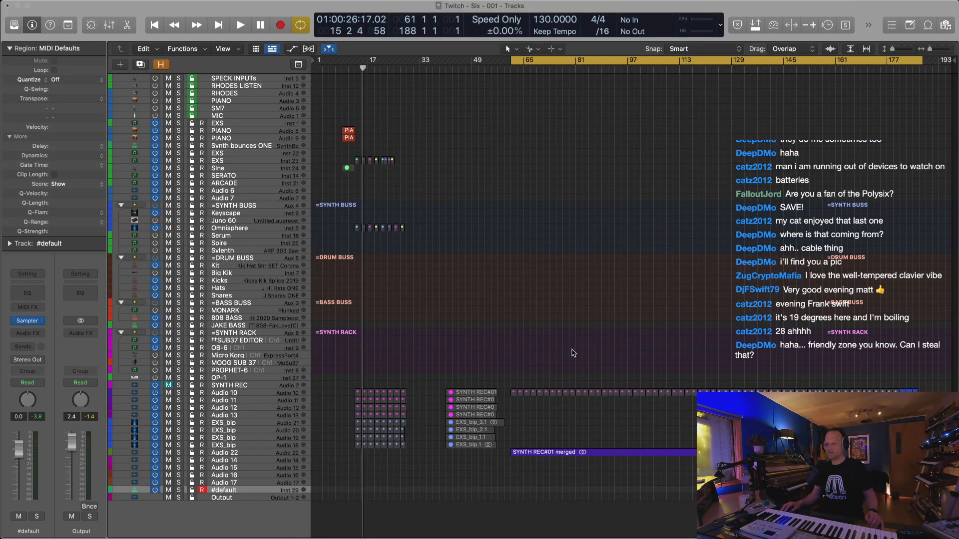
mouse_move(598, 456)
left_mouse_down()
mouse_move(599, 210)
mouse_move(554, 100)
mouse_move(543, 5)
mouse_move(574, 479)
mouse_move(574, 453)
mouse_move(602, 458)
left_mouse_up()
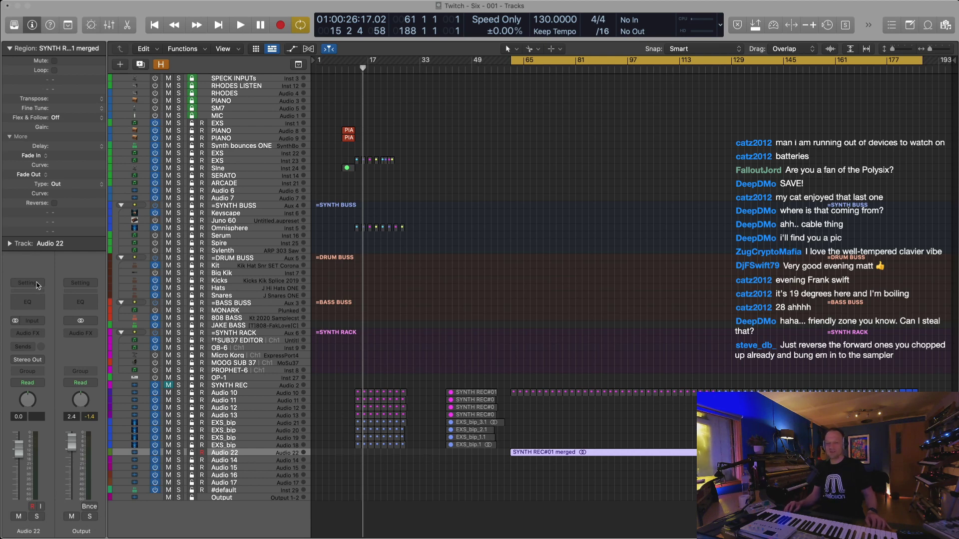
left_click(27, 334)
mouse_move(61, 367)
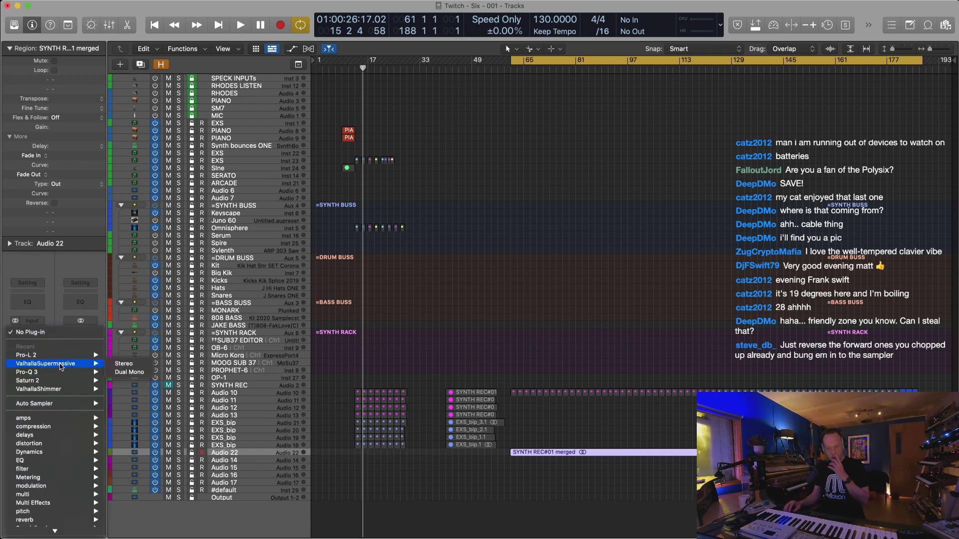
left_click(80, 272)
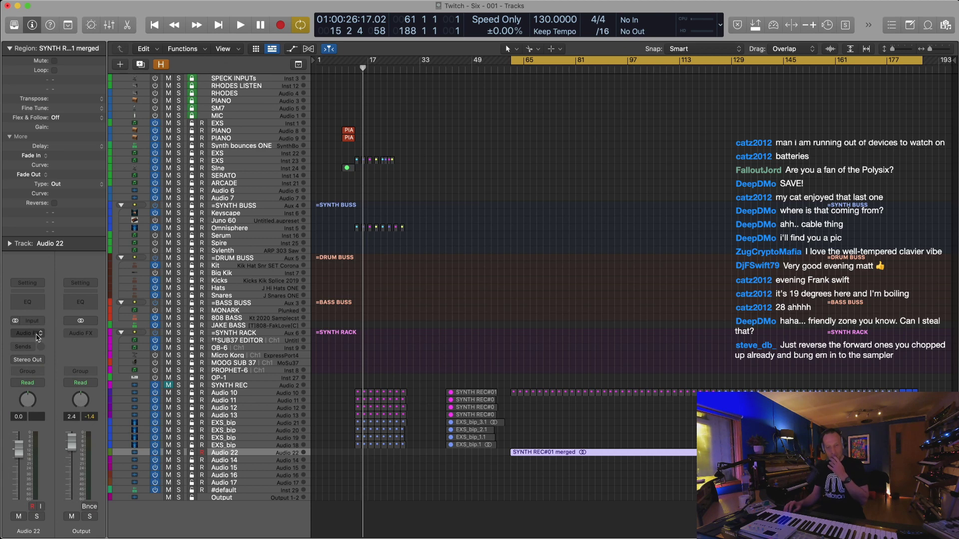
left_click(515, 361)
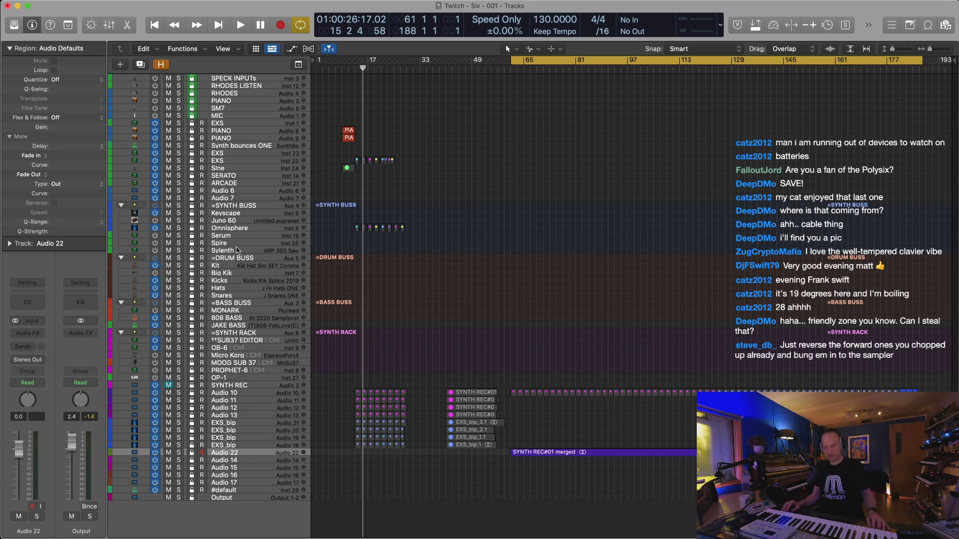
Add a software instrument track below the second EXS track and load a stereo Sampler (Multi-Sample) on it
left_click(245, 161)
key("alt+super+s")
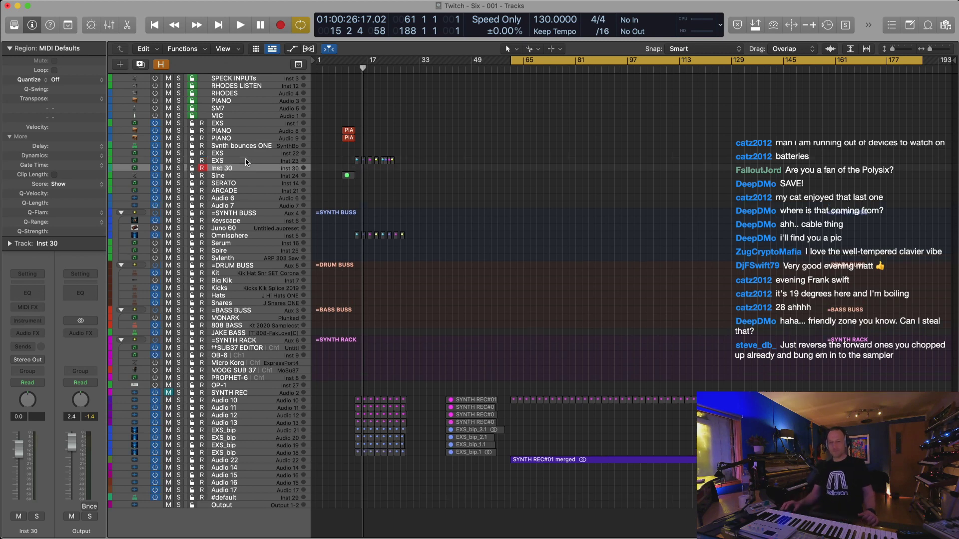
left_click(28, 320)
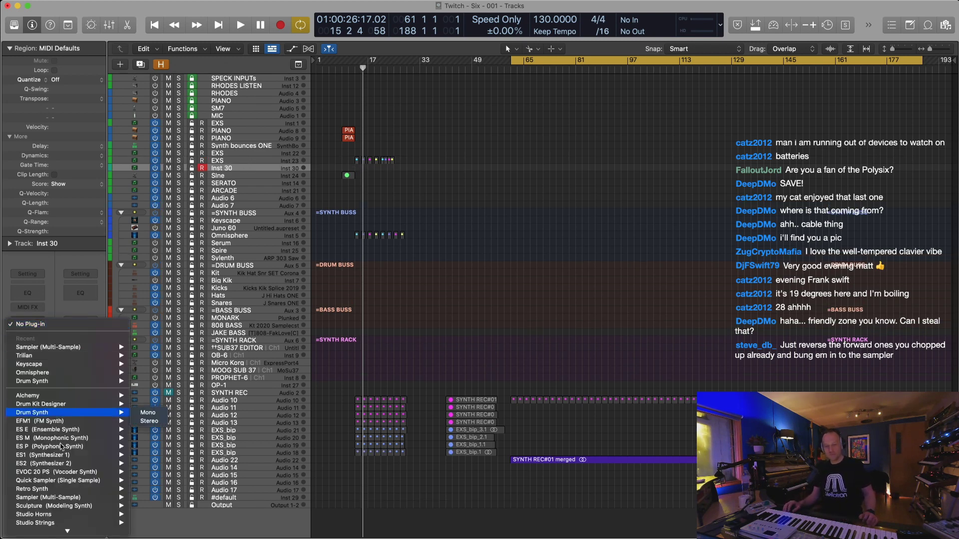
mouse_move(60, 481)
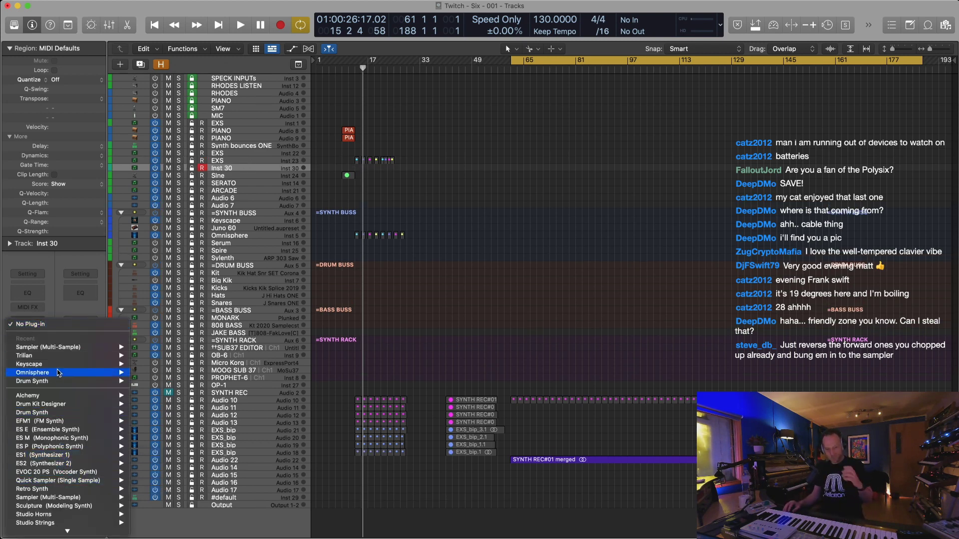
mouse_move(68, 347)
left_click(156, 356)
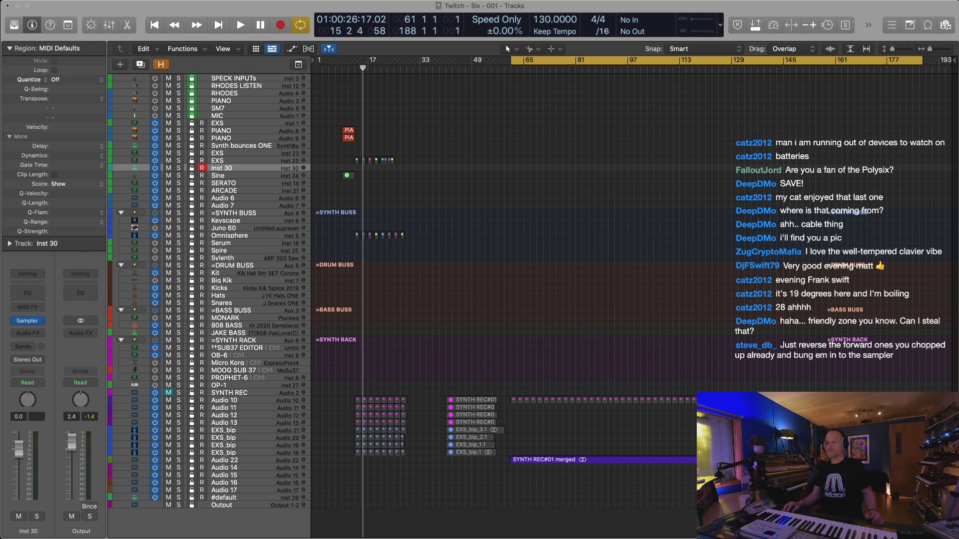
Try to bring the SYNTH REC#01 merged region into the mapping of the lower EXS track's Sampler, and undo the attempt
left_click_drag(320, 0, 262, 30)
mouse_move(598, 460)
left_mouse_down()
mouse_move(342, 161)
mouse_move(322, 184)
mouse_move(385, 244)
mouse_move(829, 394)
mouse_move(584, 450)
mouse_move(599, 460)
left_mouse_up()
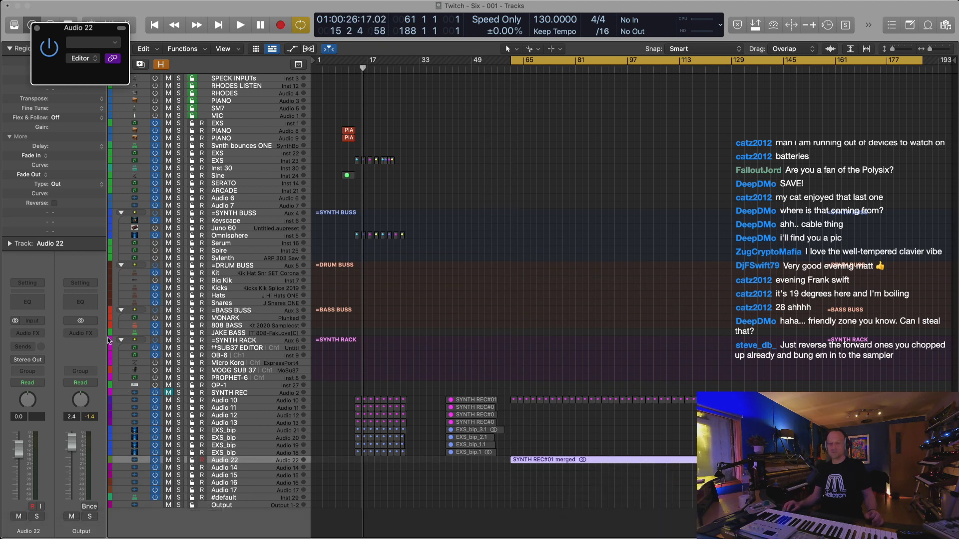
left_click(237, 153)
left_click_drag(218, 31, 531, 82)
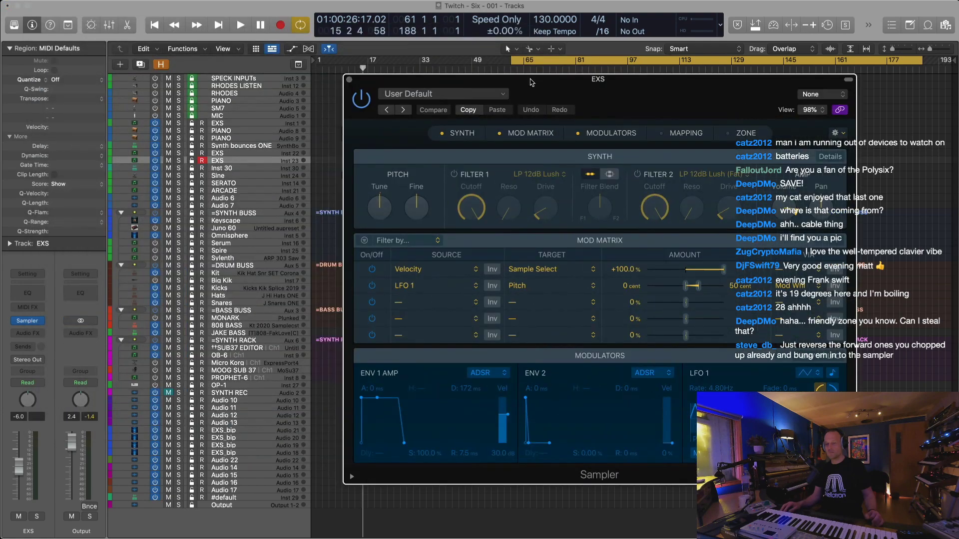
left_click(685, 133)
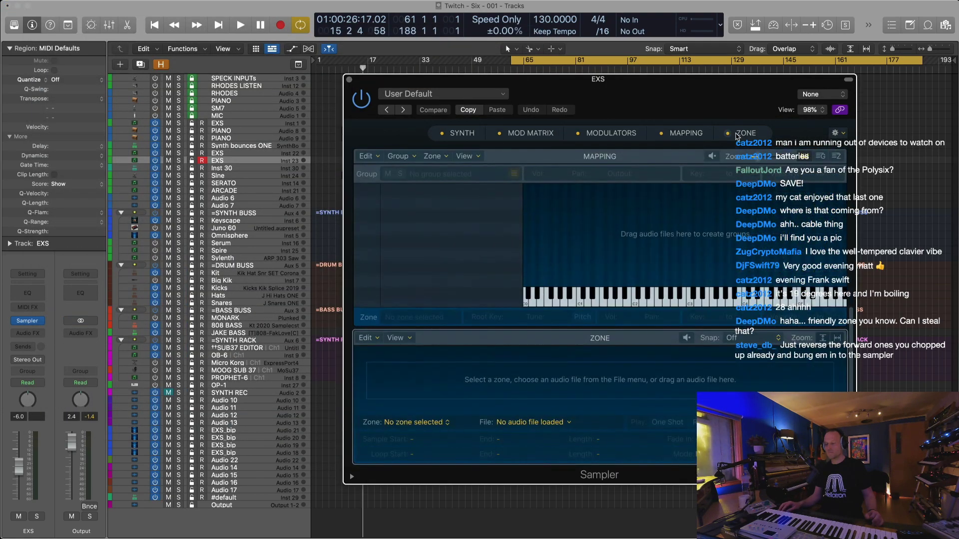
left_click_drag(585, 78, 239, 84)
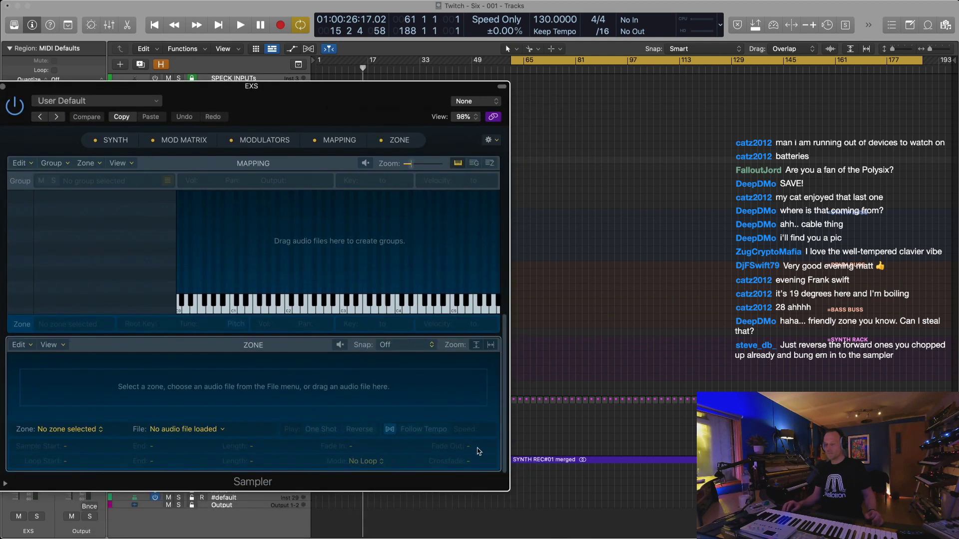
left_click_drag(602, 463, 414, 274)
key("super+z")
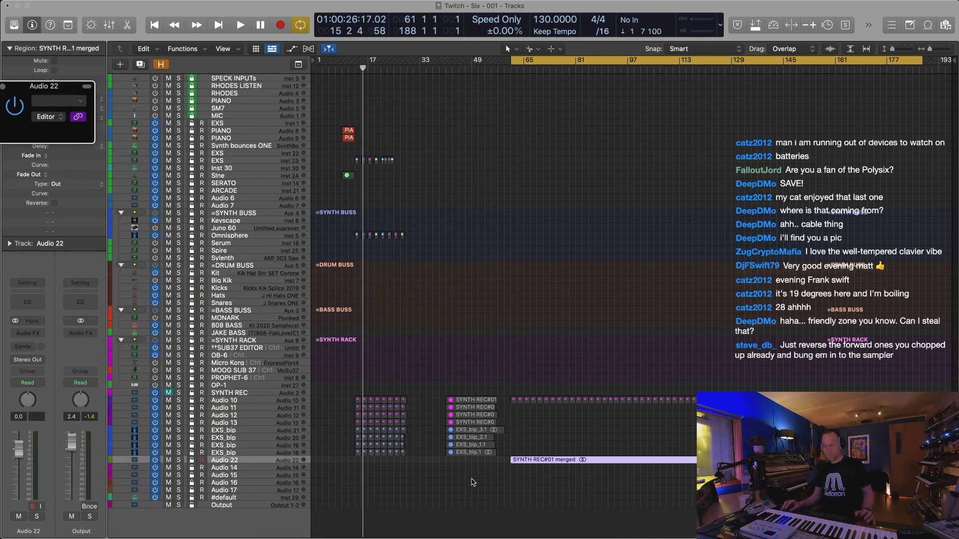
left_click(42, 332)
mouse_move(56, 370)
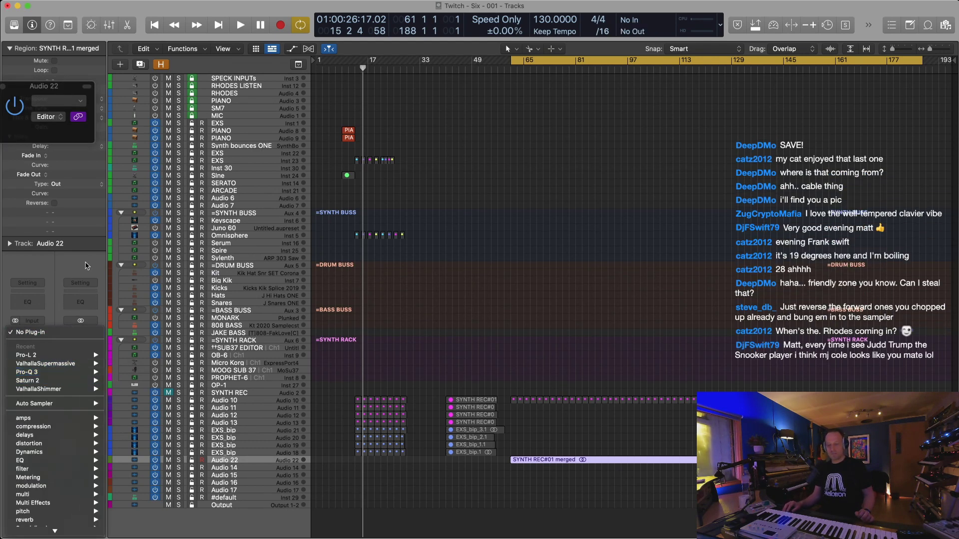
left_click(86, 265)
Try loading audio files into the mapping of the EXS track's Sampler just below Synth bounces ONE, and close the instrument
left_click(237, 157)
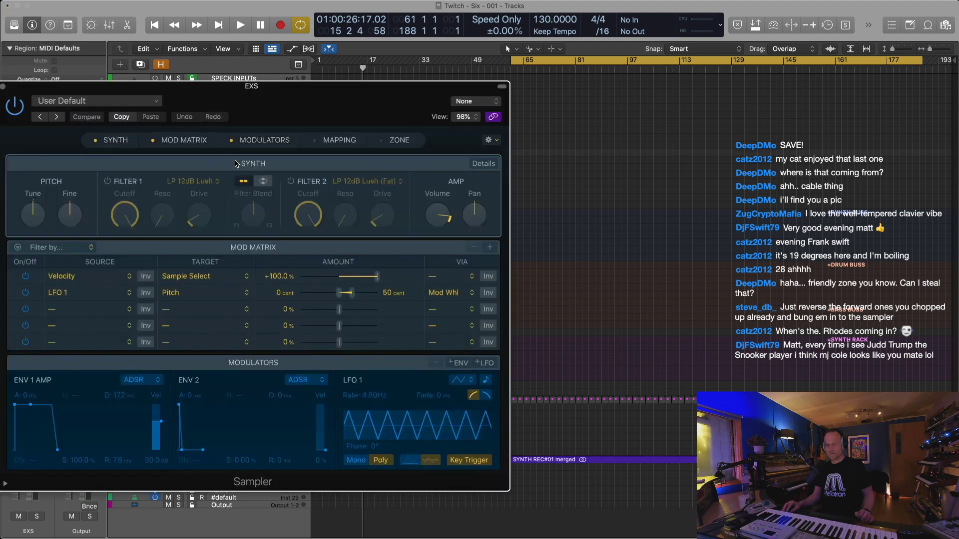
left_click_drag(253, 90, 502, 87)
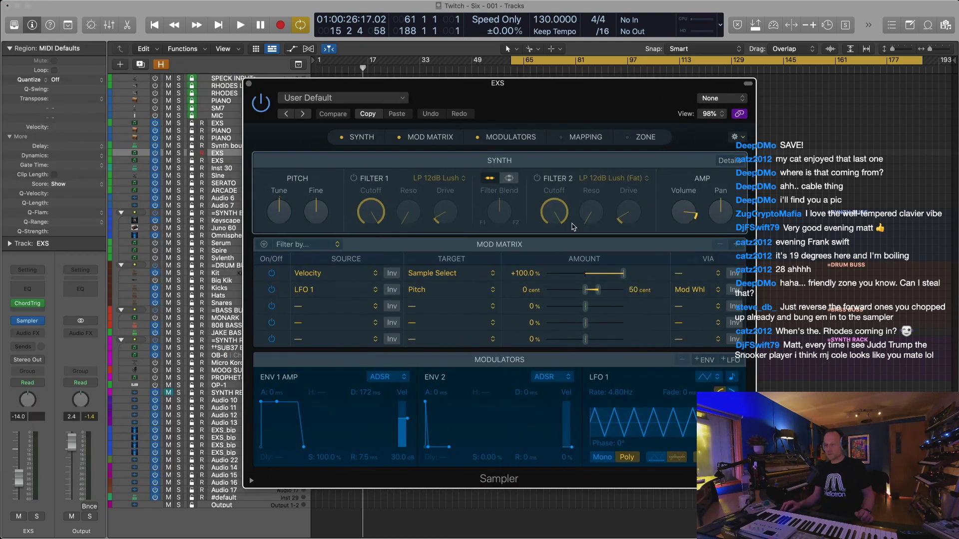
left_click(587, 138)
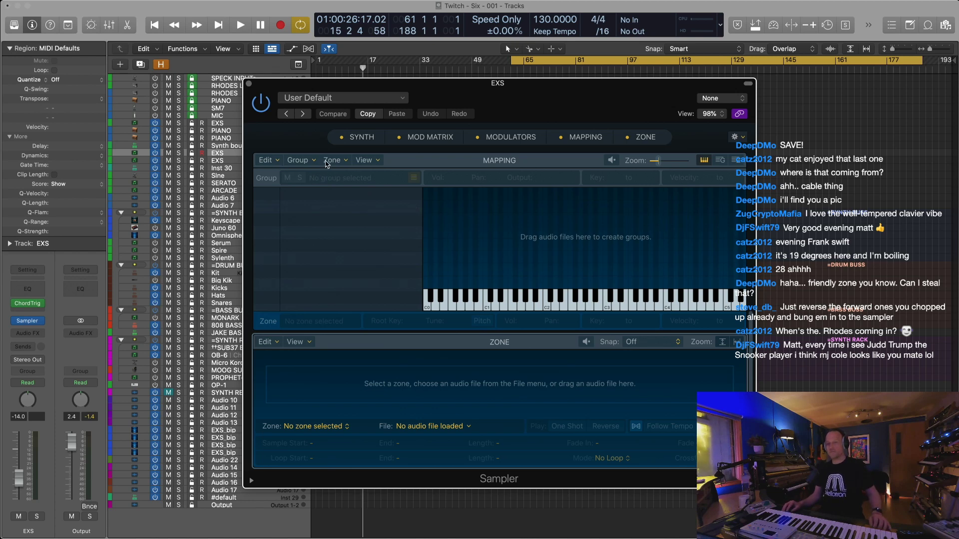
left_click(330, 161)
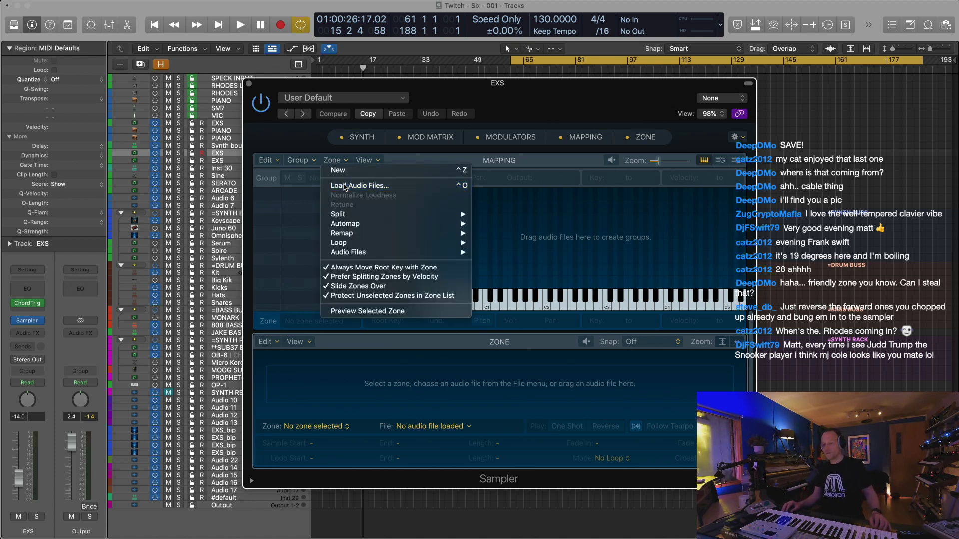
left_click(346, 185)
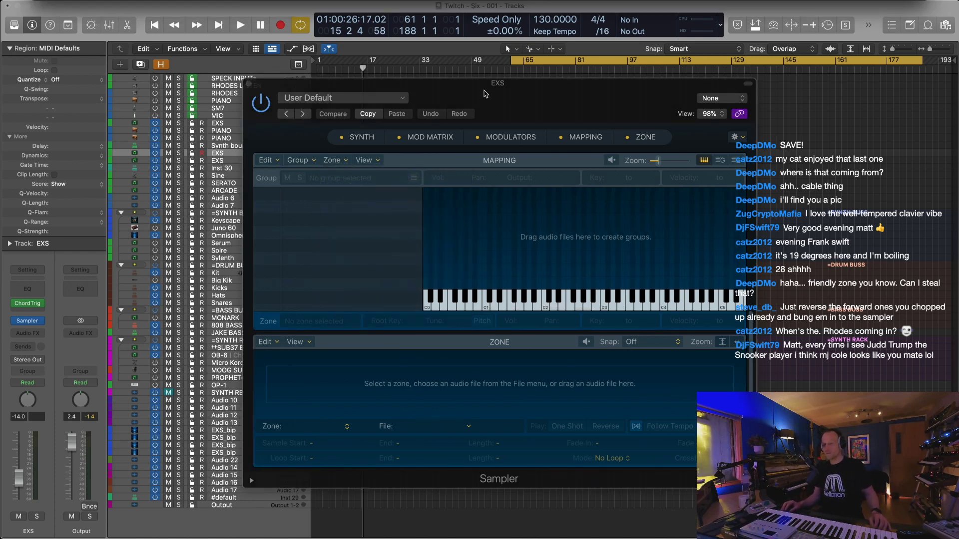
left_click_drag(474, 84, 384, 81)
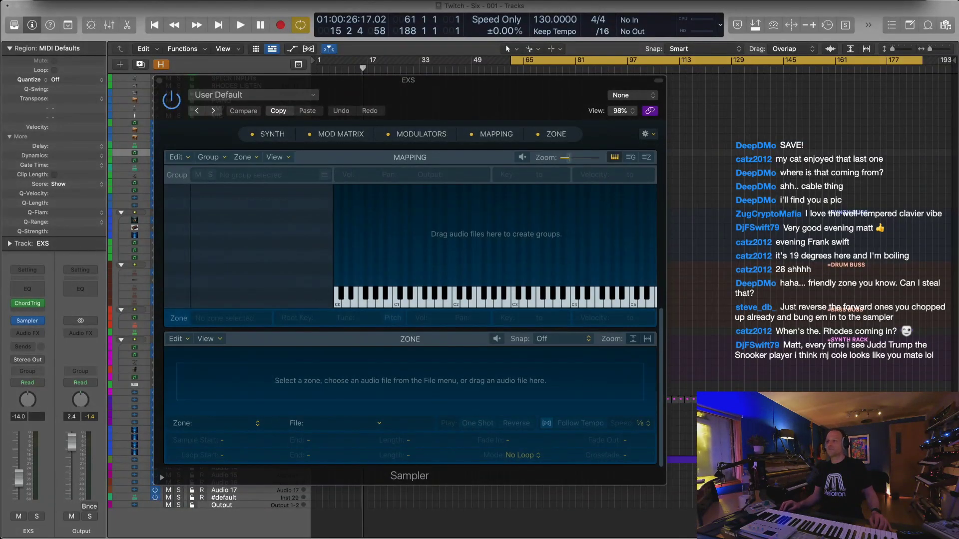
key("Escape")
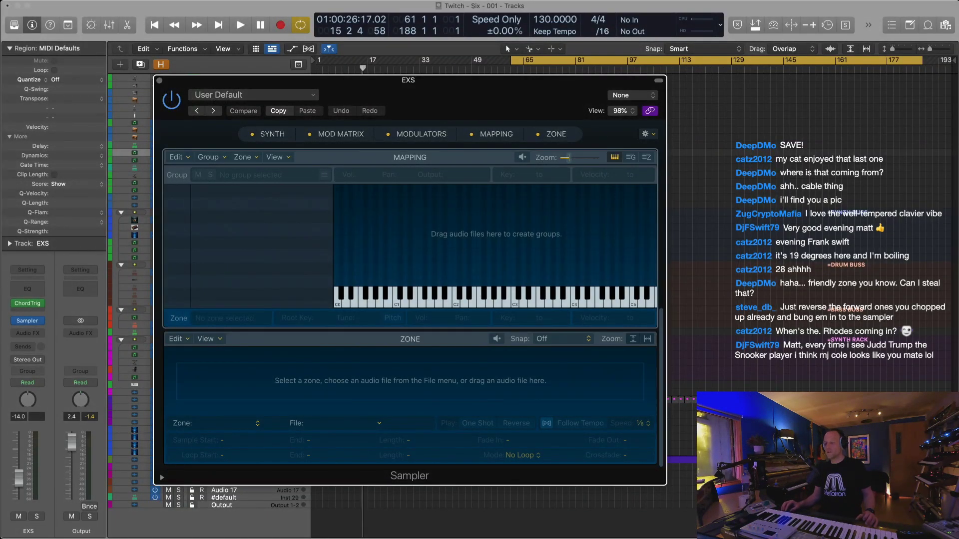
left_click(159, 81)
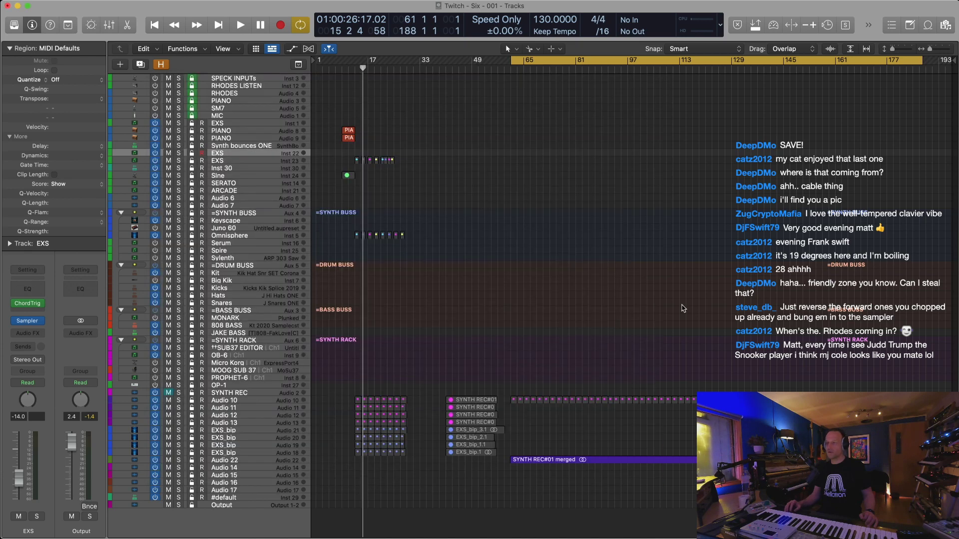
Open the Sampler on the lower EXS track and map the SYNTH REC#01 merged region onto key C1
left_click(569, 460)
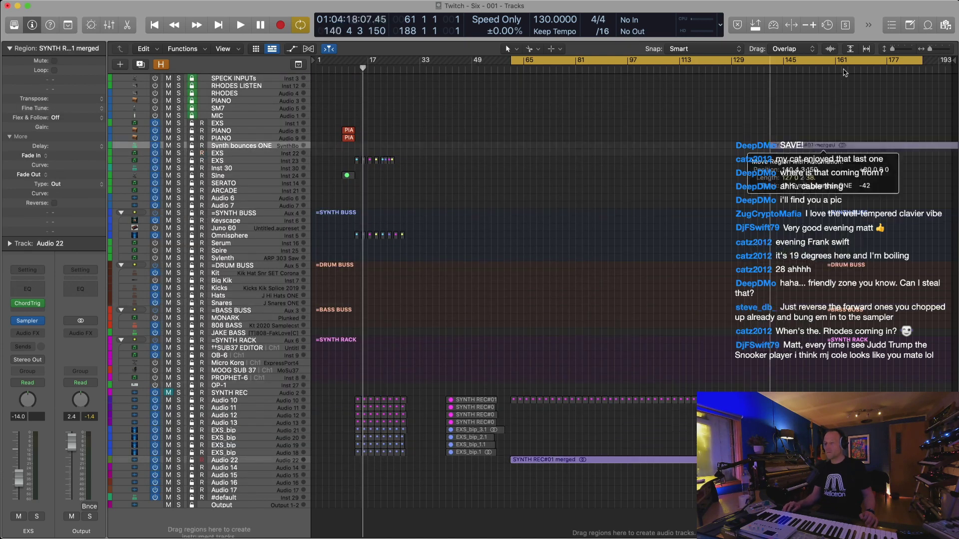
key("ctrl+super+e")
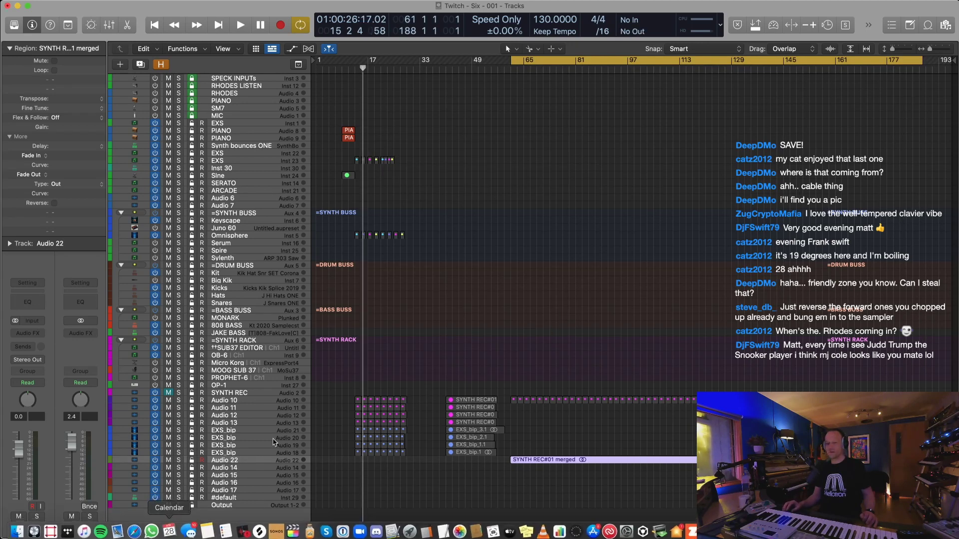
left_click(242, 161)
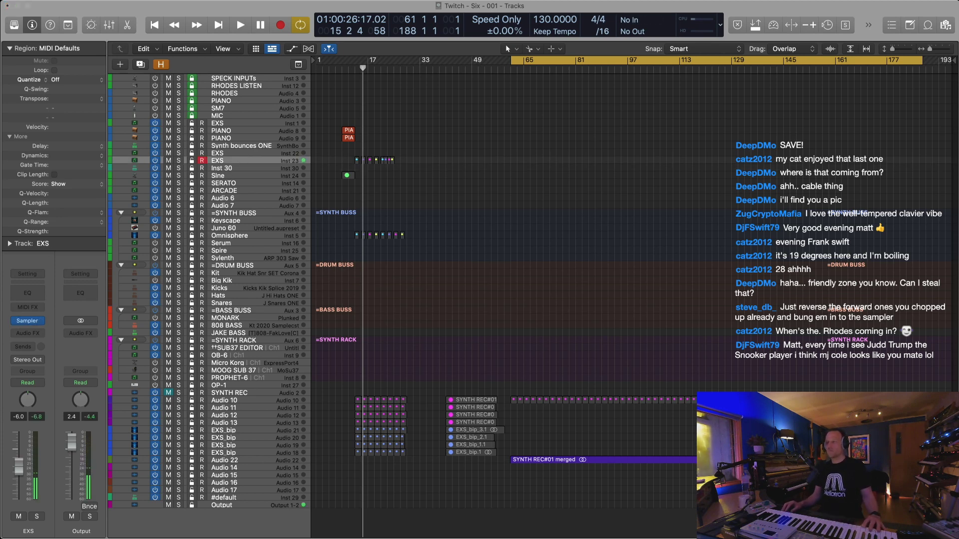
left_click(27, 321)
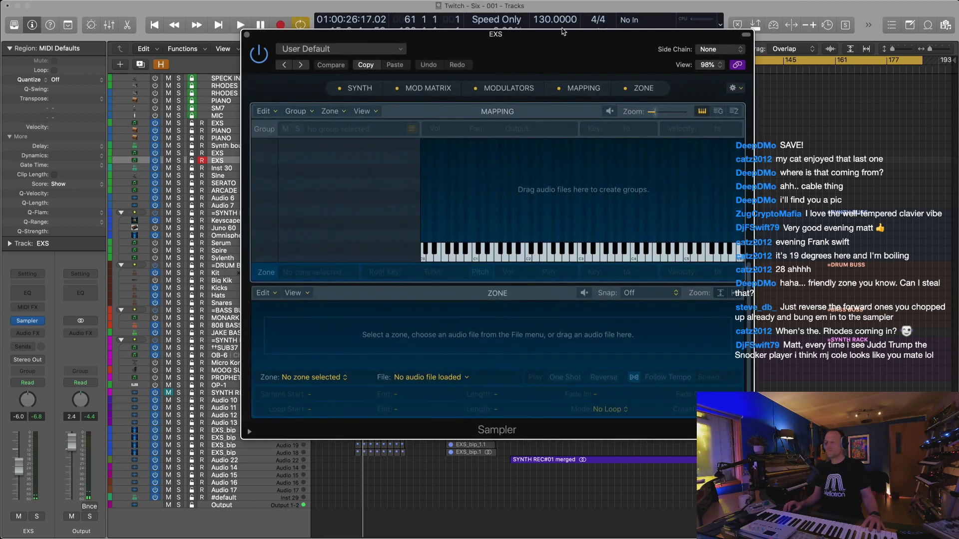
left_click_drag(694, 459, 470, 244)
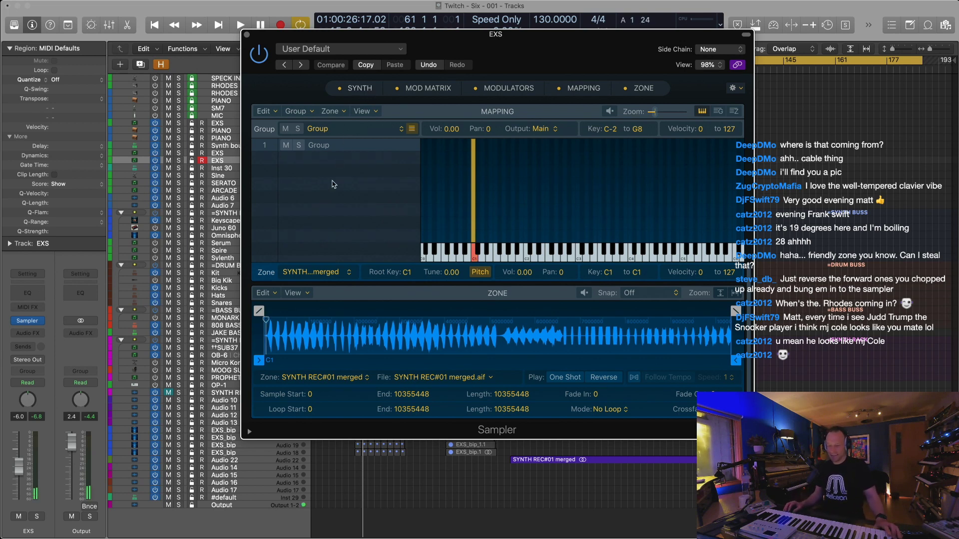
Set the C1 zone's sample start to 73043, at the onset of the first sound in the waveform
scroll(261, 335, "up", 5)
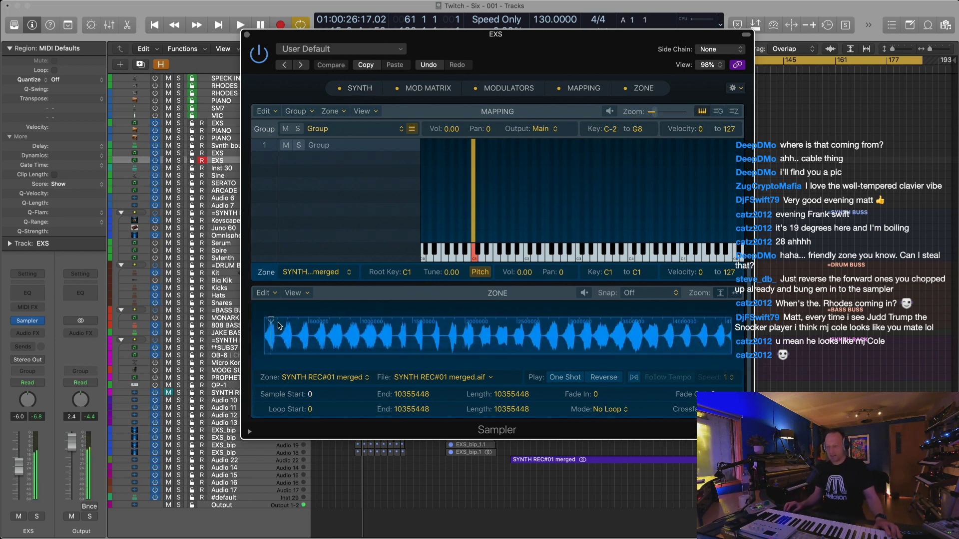
left_click_drag(268, 359, 278, 356)
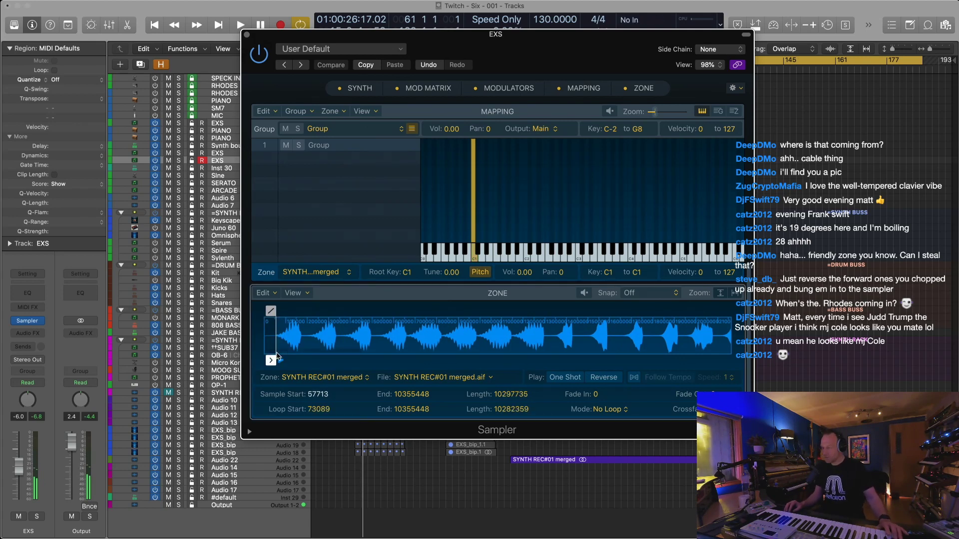
left_click_drag(278, 357, 279, 353)
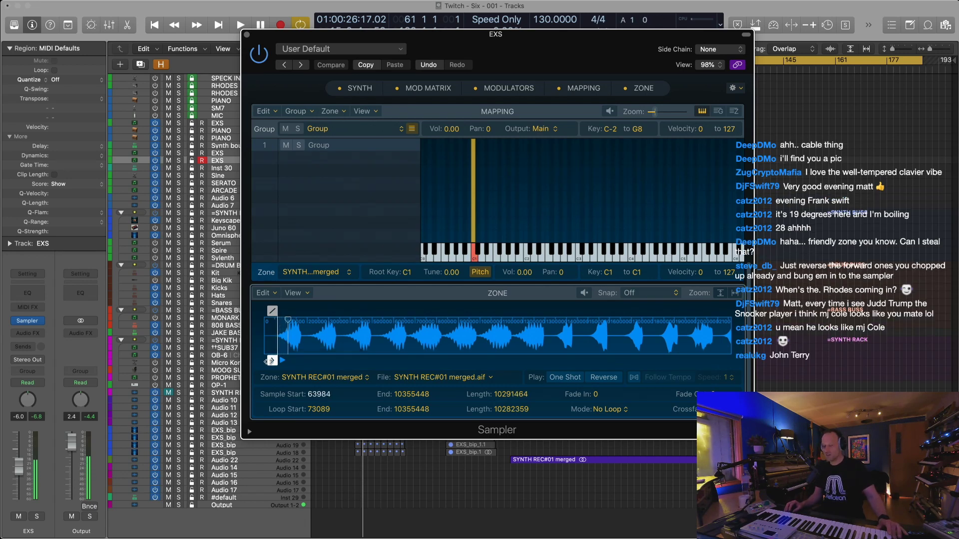
left_click_drag(271, 360, 273, 360)
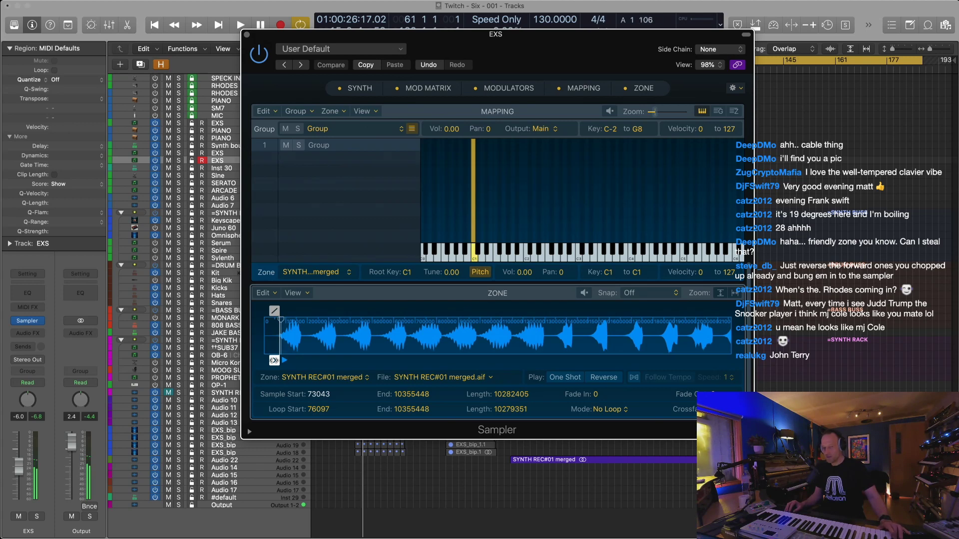
Paste a copy of the C1 zone into the Sampler mapping and select the first group
left_click(470, 238)
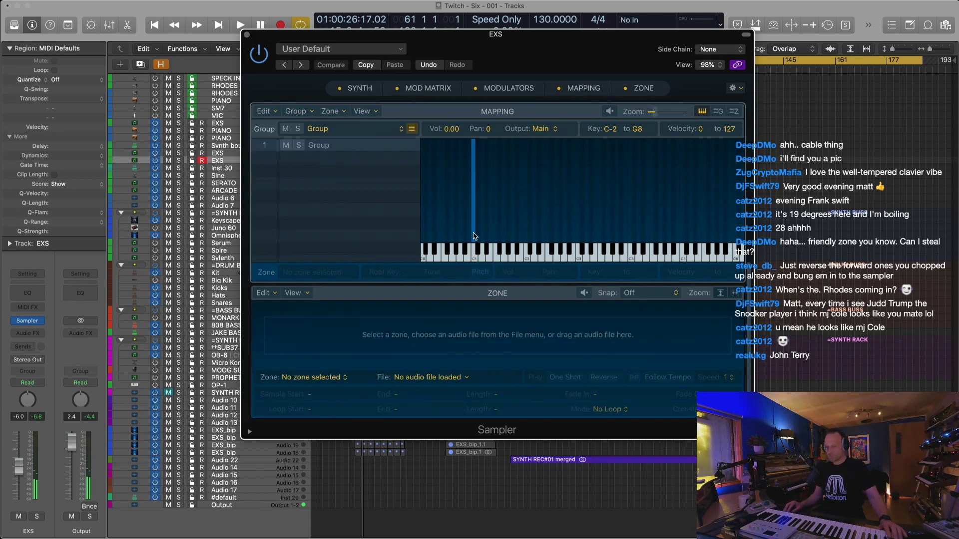
left_click(473, 233)
key("super+v")
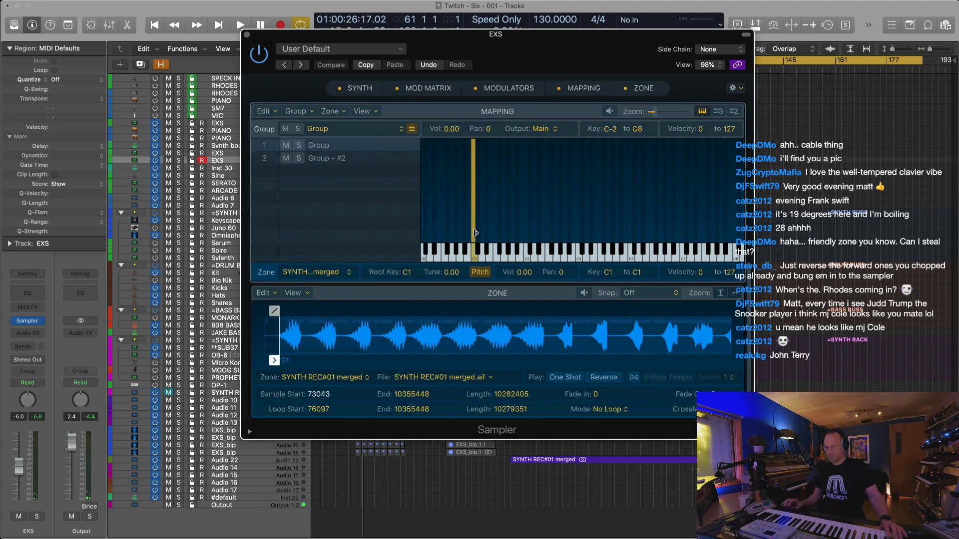
left_click(362, 161)
left_click(361, 147)
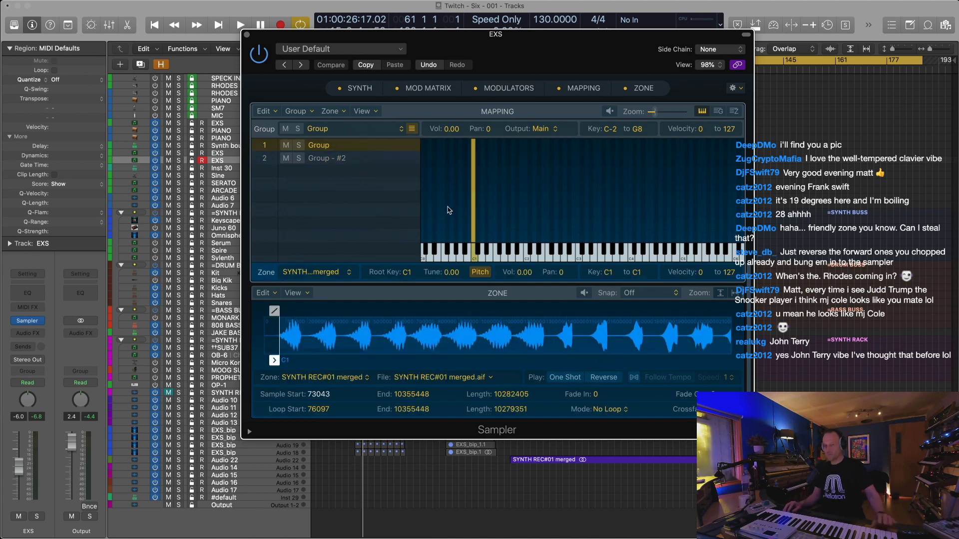
Duplicate the zone onto C#1 with sample start 237979 and onto D1 with sample start 404220
left_click_drag(473, 212, 481, 210)
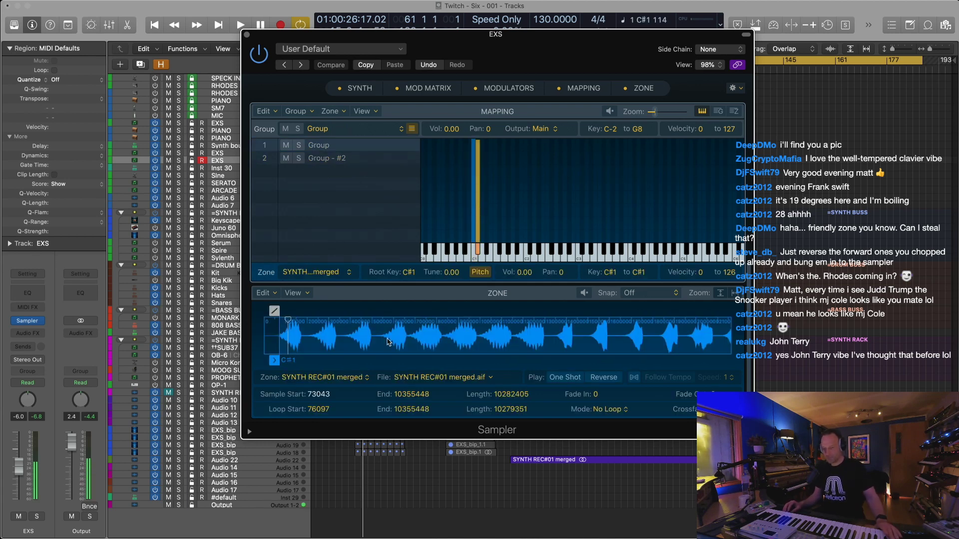
left_click_drag(283, 352, 310, 353)
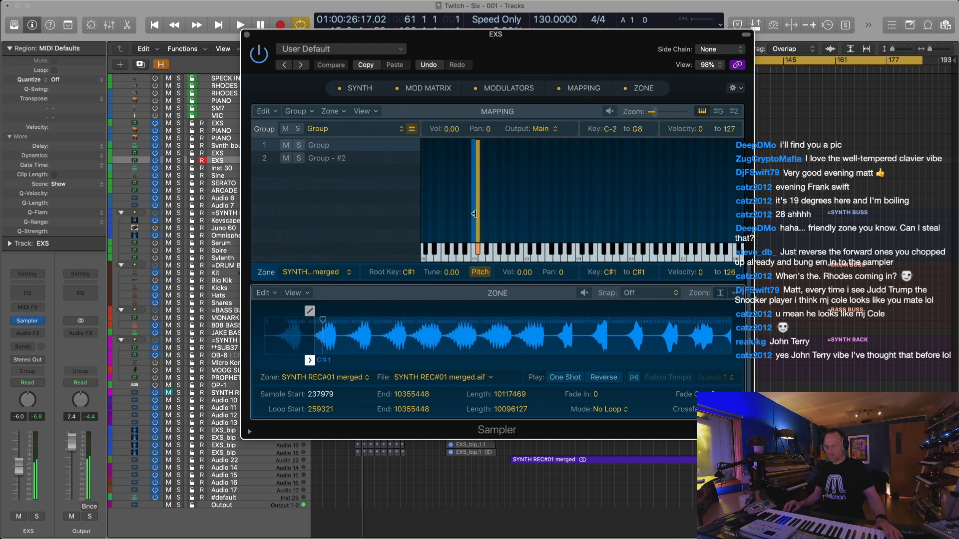
left_click_drag(479, 213, 482, 212)
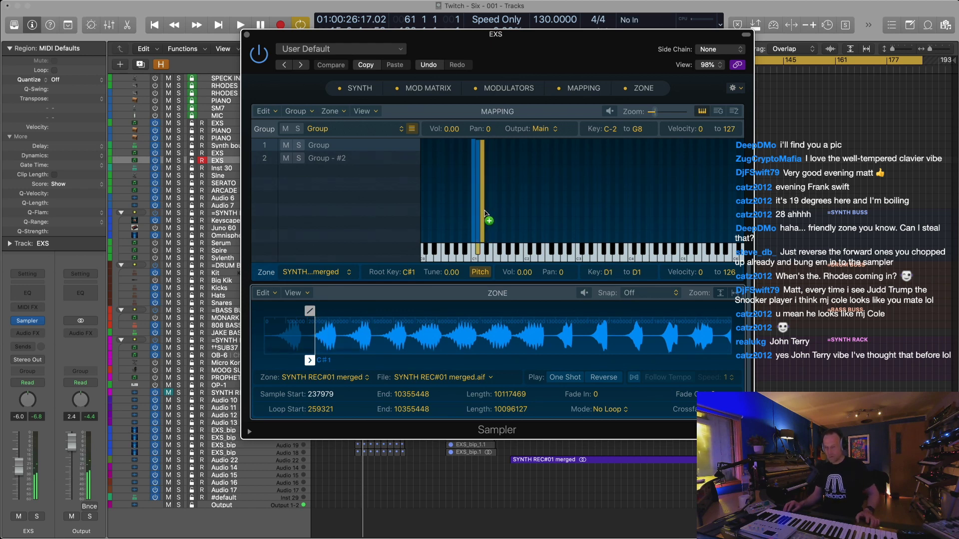
left_click_drag(311, 353, 345, 348)
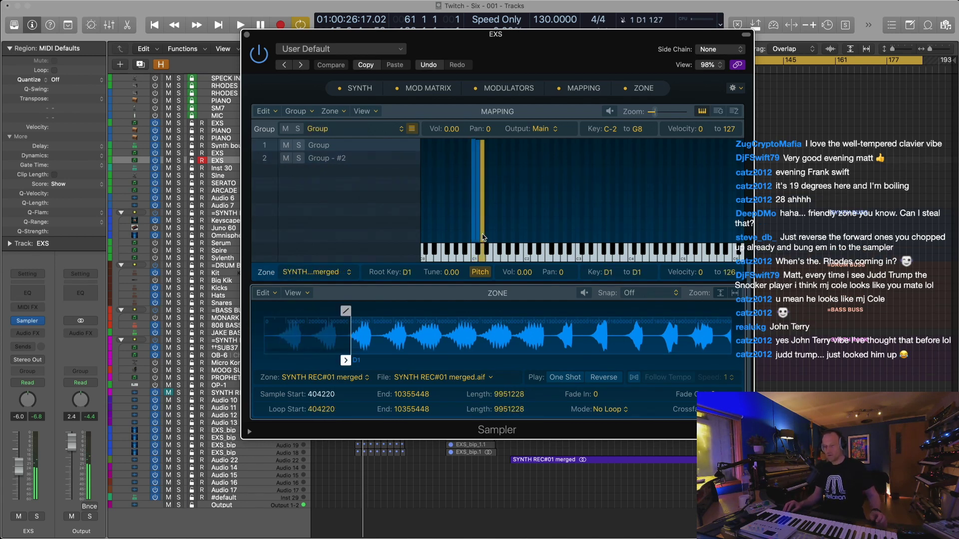
Duplicate the D1 zone onto D#1 and set the copy's sample start to 564913
left_click_drag(485, 235, 486, 235)
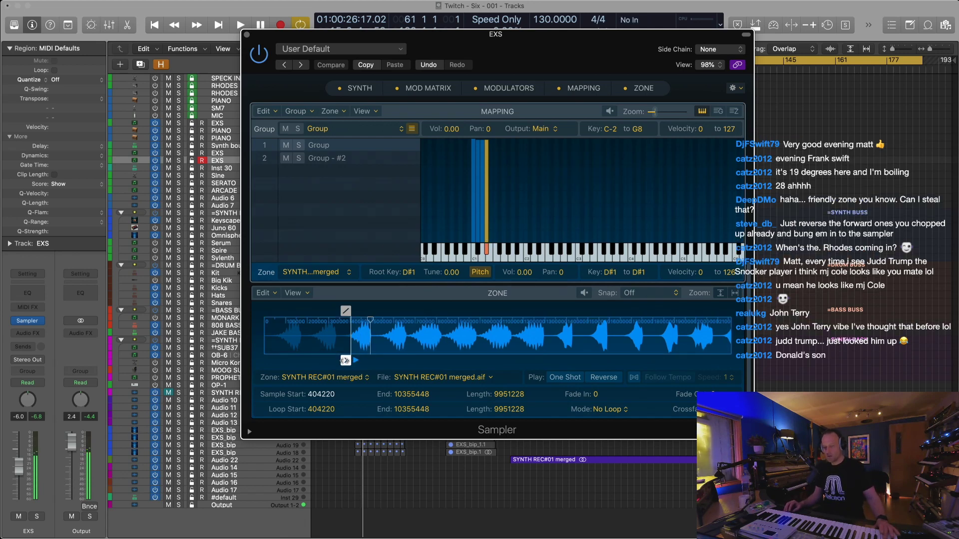
left_click_drag(345, 361, 379, 360)
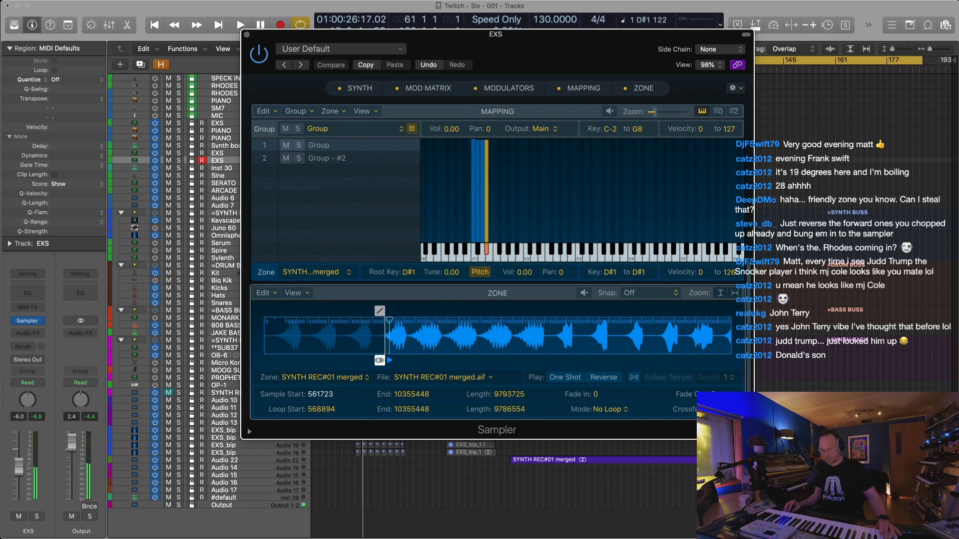
left_click_drag(379, 361, 380, 360)
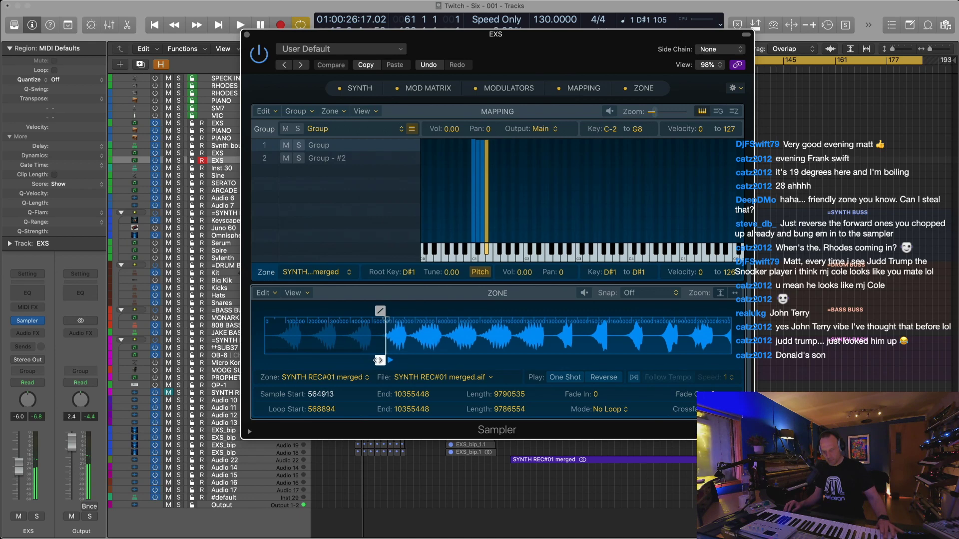
Duplicate the D#1 zone onto E1 and set the copy's sample start to 697513
left_click(506, 220)
left_click(487, 230)
left_click_drag(486, 231, 493, 225)
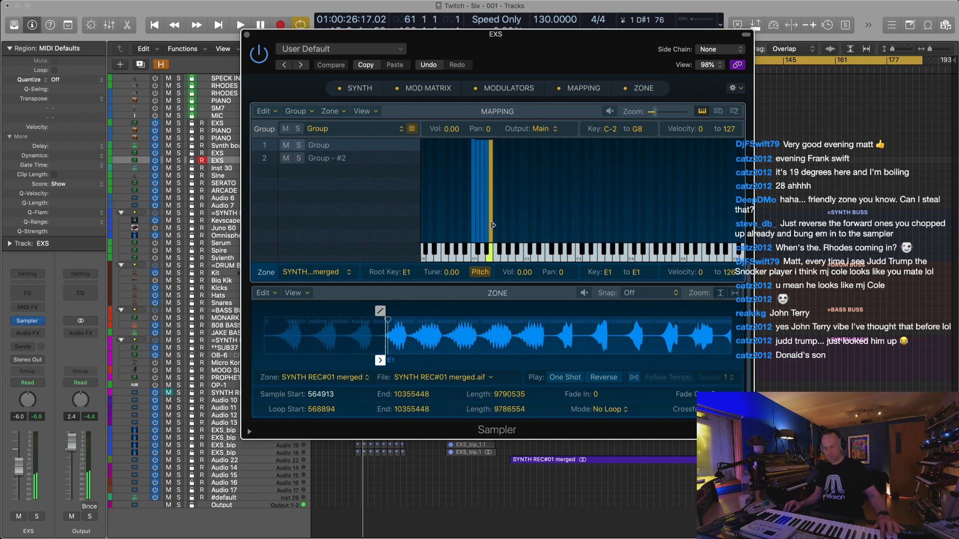
left_click(493, 225)
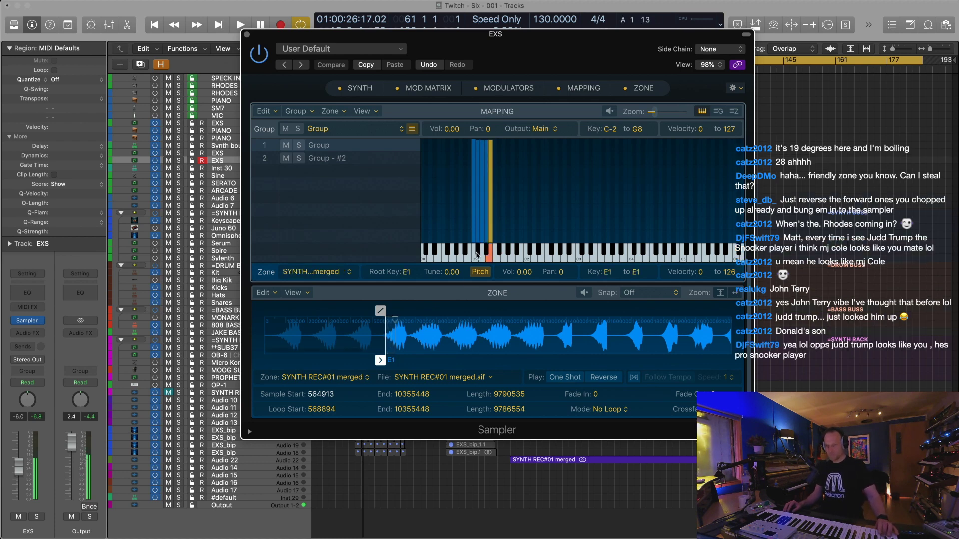
left_click_drag(380, 360, 408, 358)
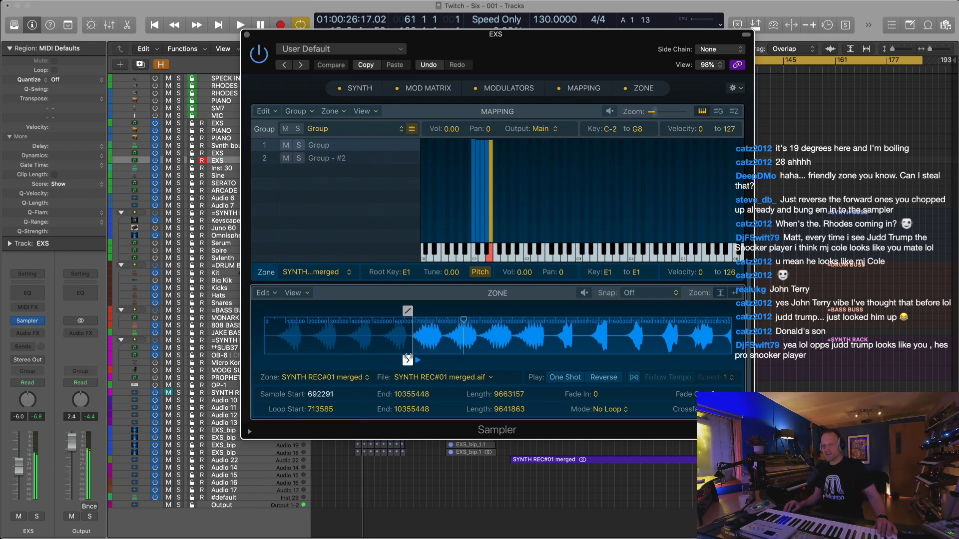
left_click_drag(408, 358, 409, 358)
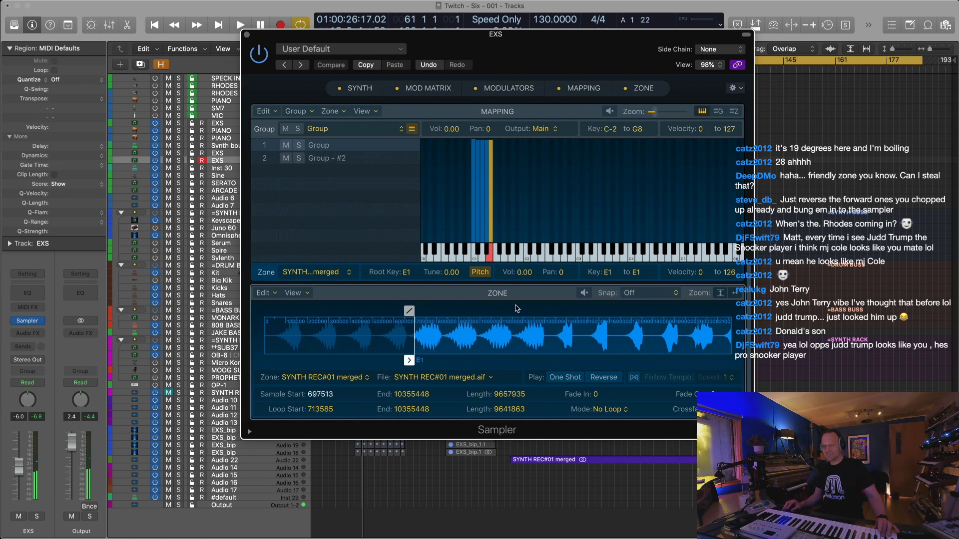
Duplicate the E1 zone onto F1 and F#1, and set the F#1 zone's sample start to 866575
left_click(496, 234)
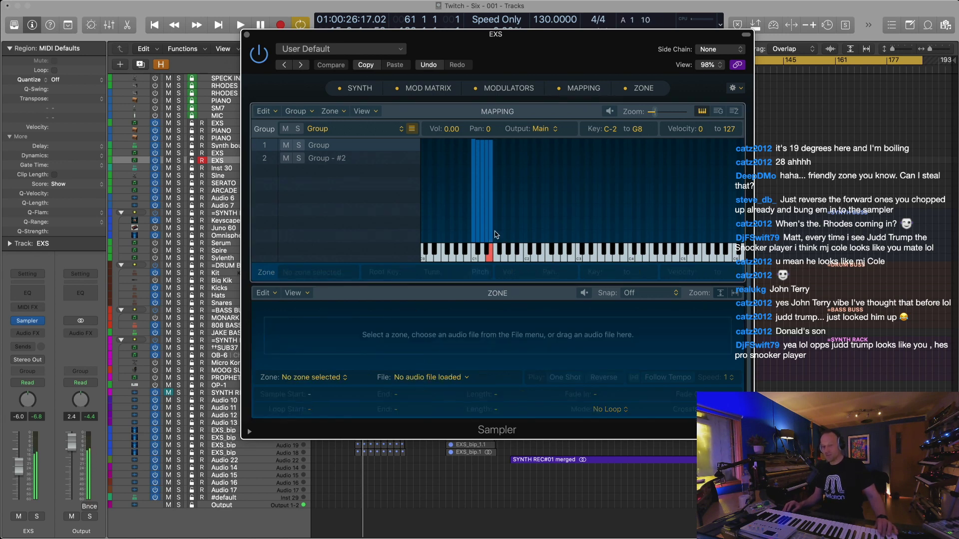
left_click(491, 231)
left_click_drag(490, 232, 498, 228)
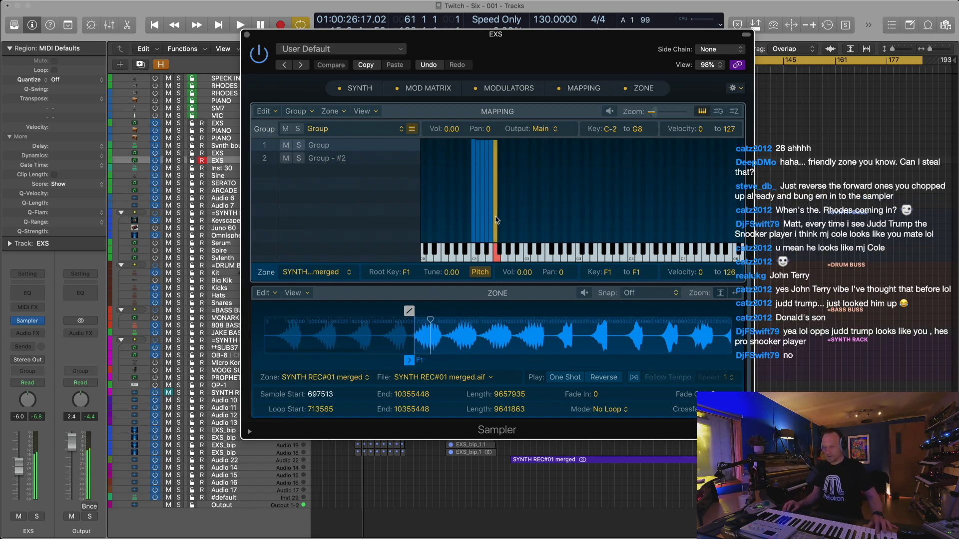
left_click_drag(497, 214, 502, 217)
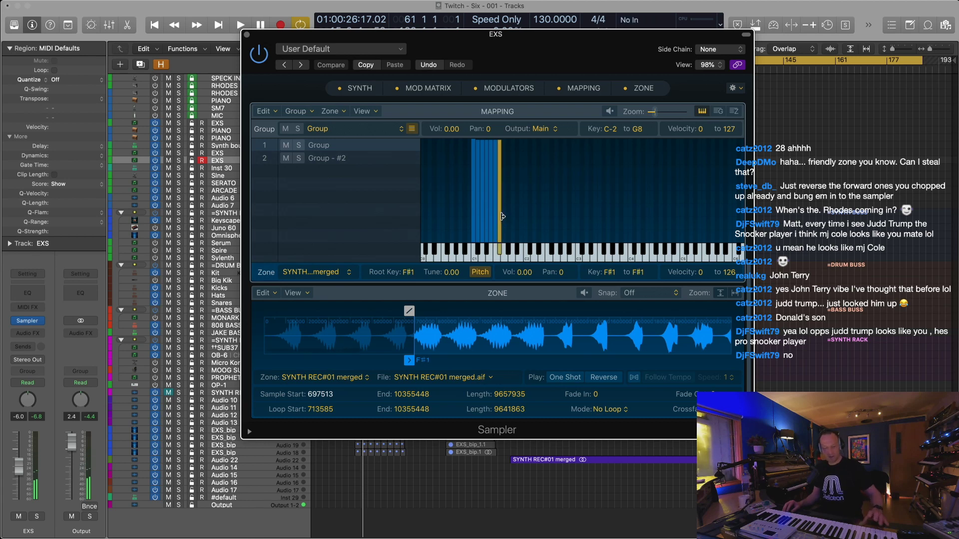
left_click_drag(408, 360, 444, 359)
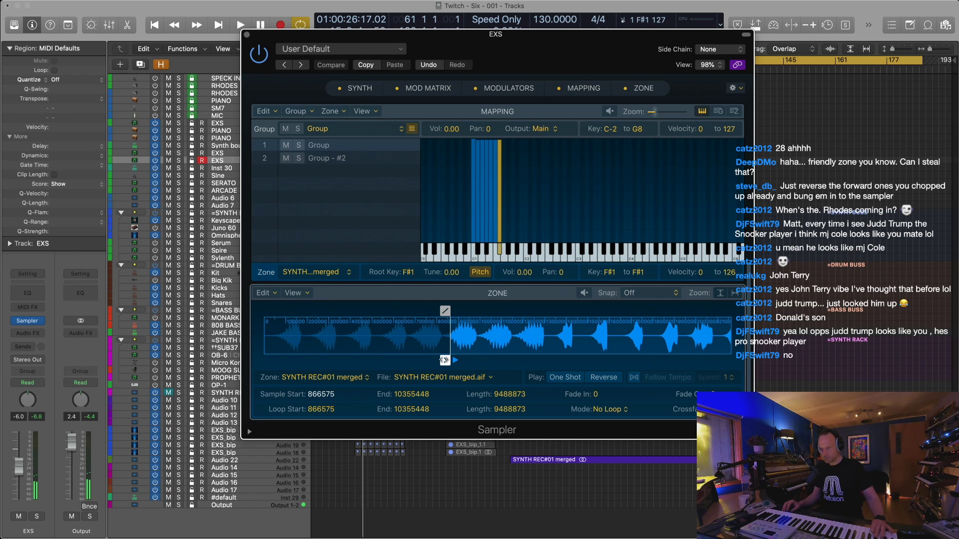
Review the sample starts of the existing zones and duplicate the F#1 zone onto G1
left_click(495, 143)
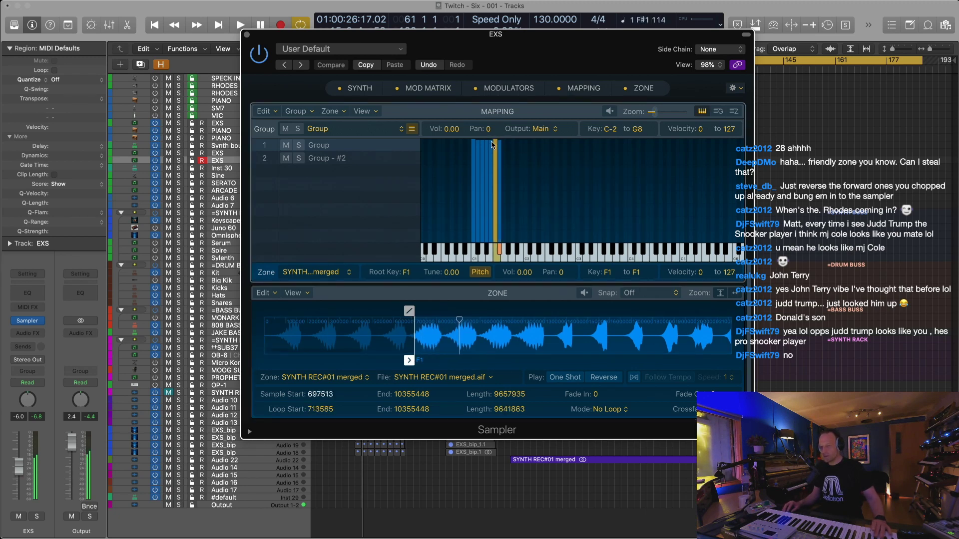
left_click(483, 143)
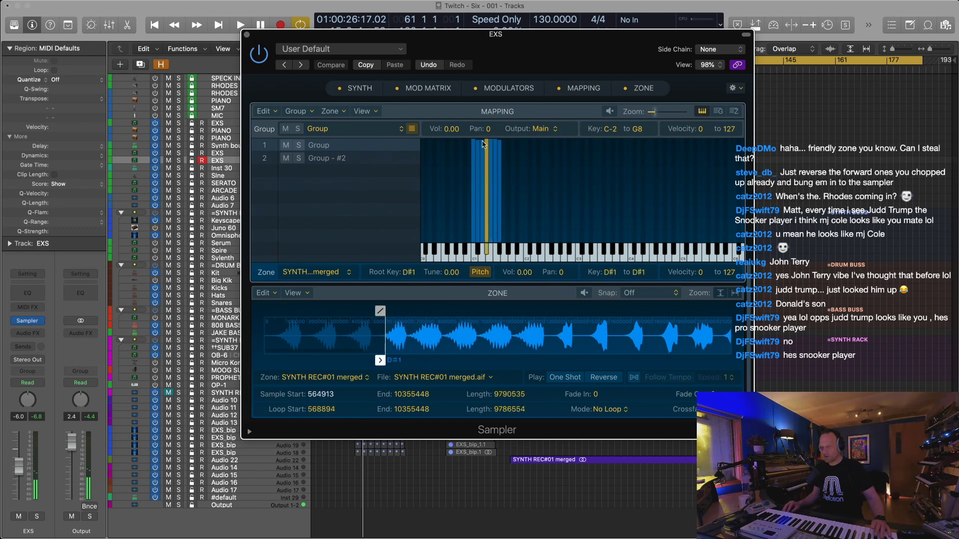
left_click(482, 144)
left_click(478, 143)
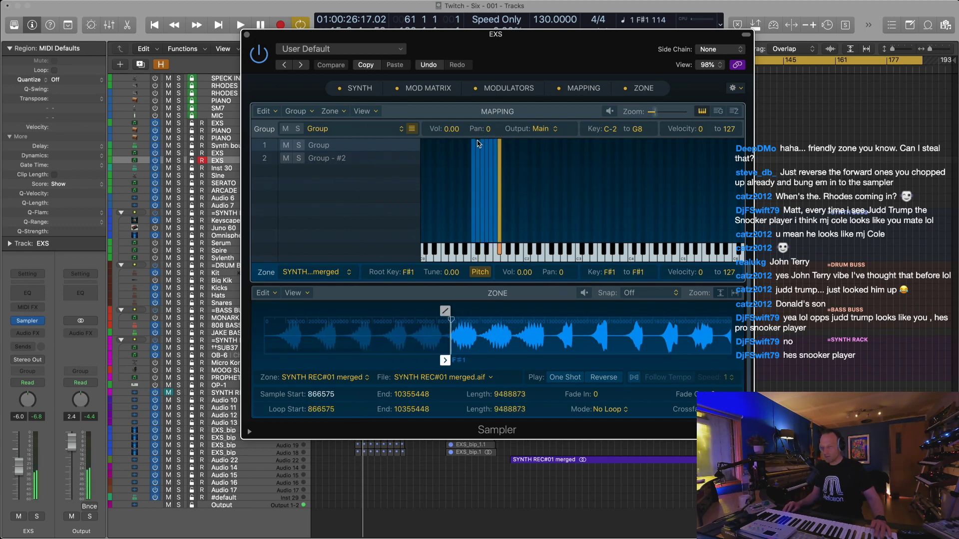
left_click(498, 215)
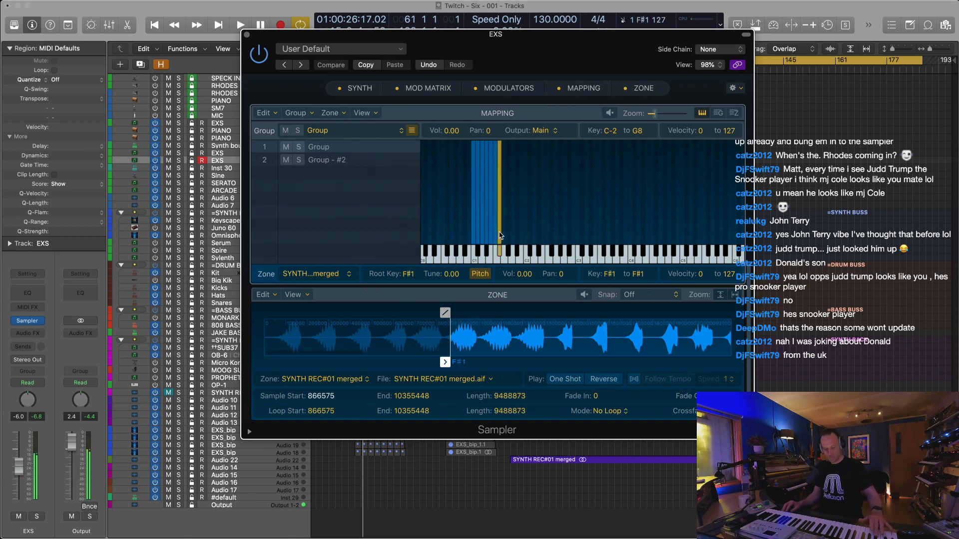
left_click_drag(499, 235, 506, 235)
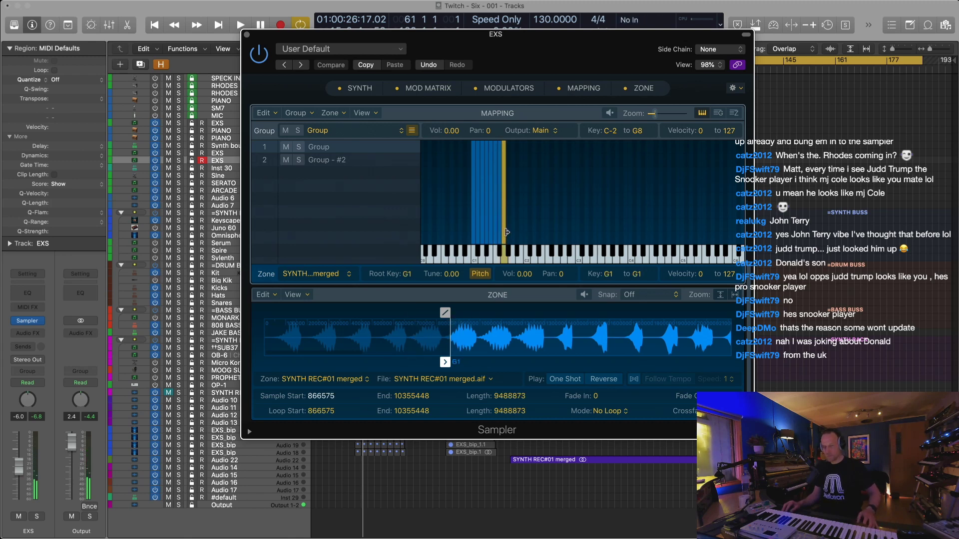
Set the G1 zone's sample start to 1025460, and give its duplicate on G#1 a sample start of 1190180
left_click_drag(445, 361, 480, 361)
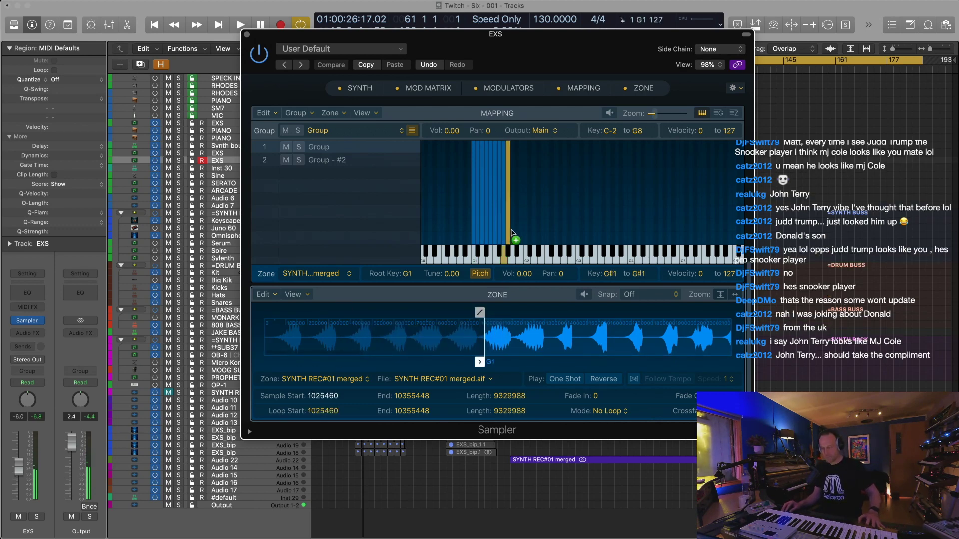
left_click_drag(481, 361, 516, 360)
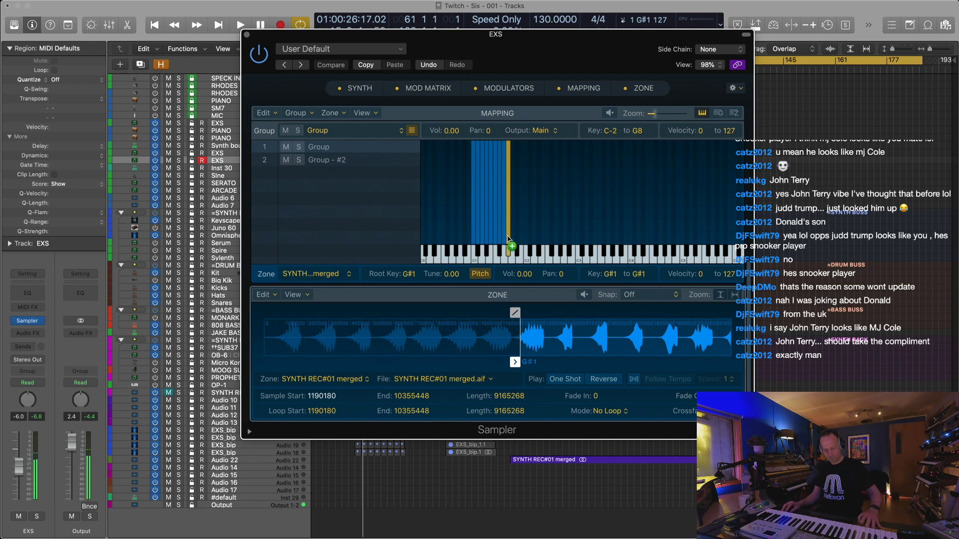
Duplicate the G#1 zone onto A1 and set the copy's sample start to 1367852
left_click_drag(508, 239, 512, 238)
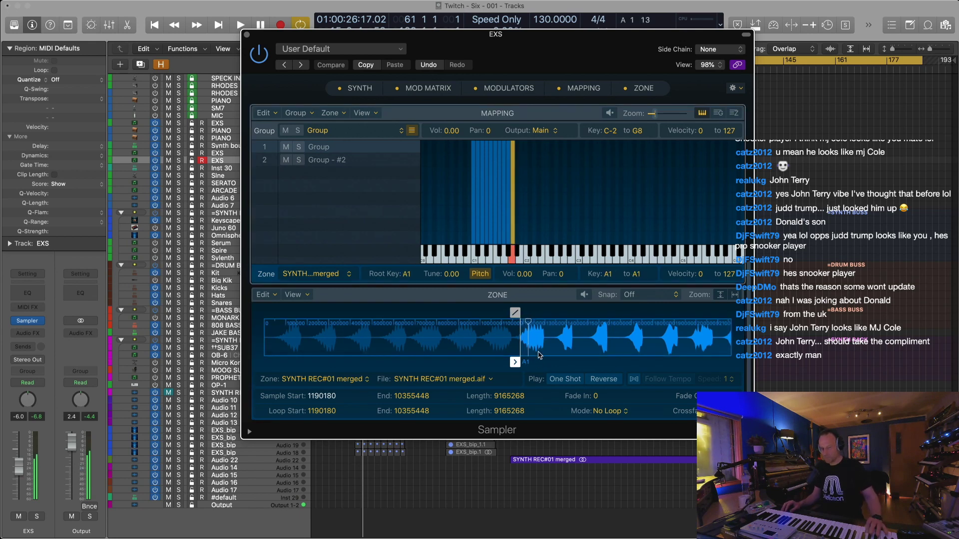
left_click_drag(514, 361, 555, 360)
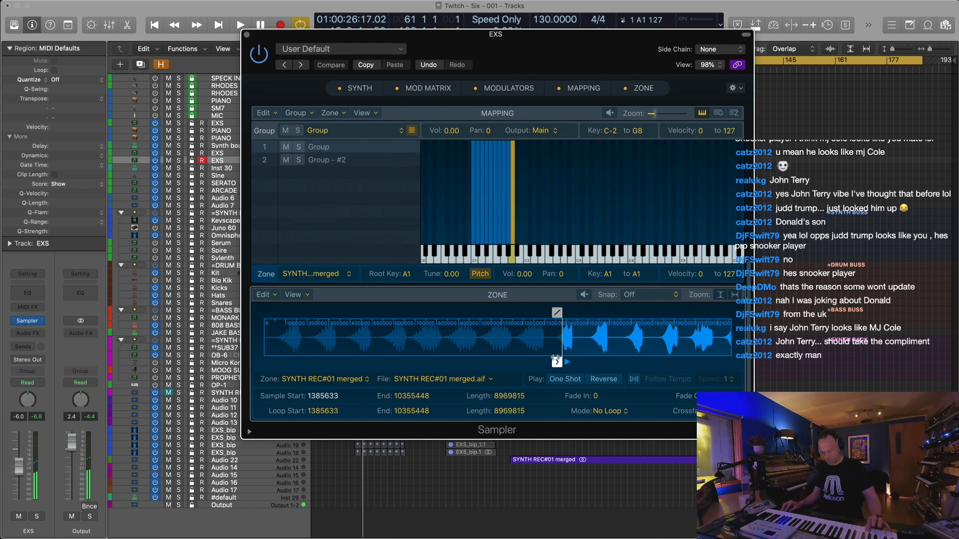
scroll(560, 347, "up", 6)
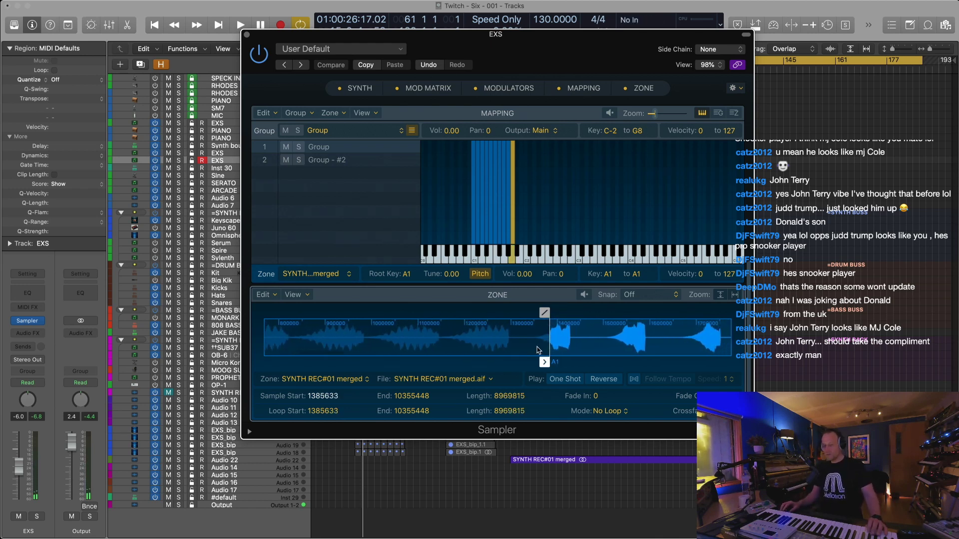
left_click_drag(544, 361, 541, 361)
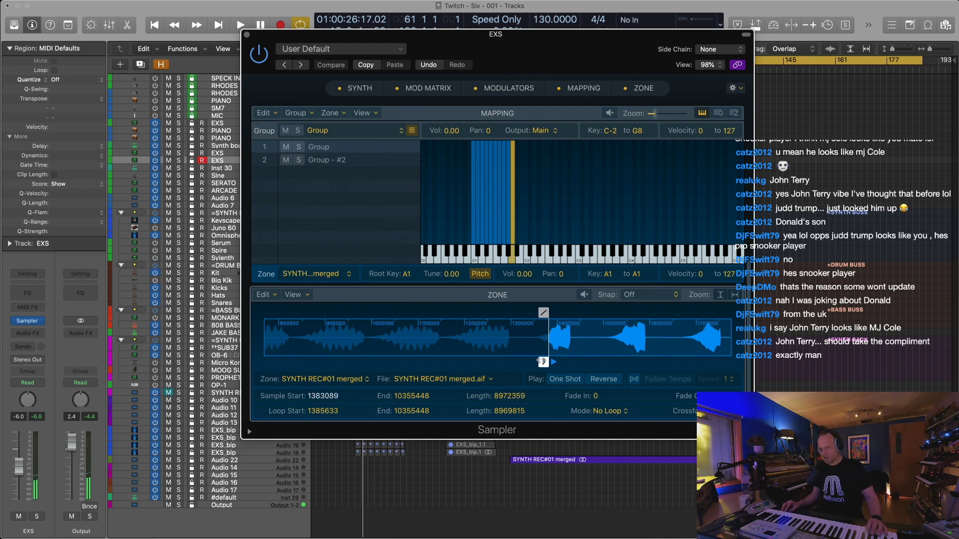
left_click_drag(543, 361, 544, 361)
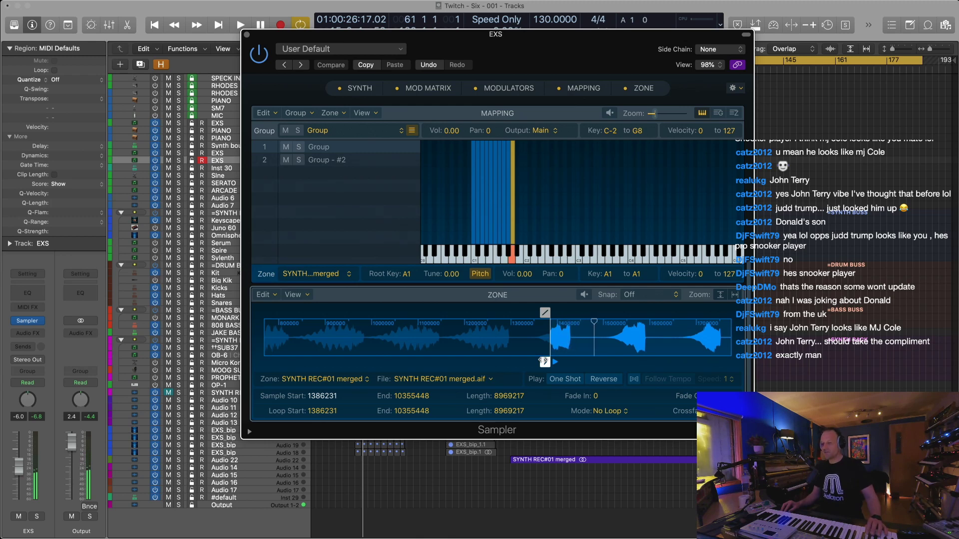
left_click_drag(545, 361, 535, 361)
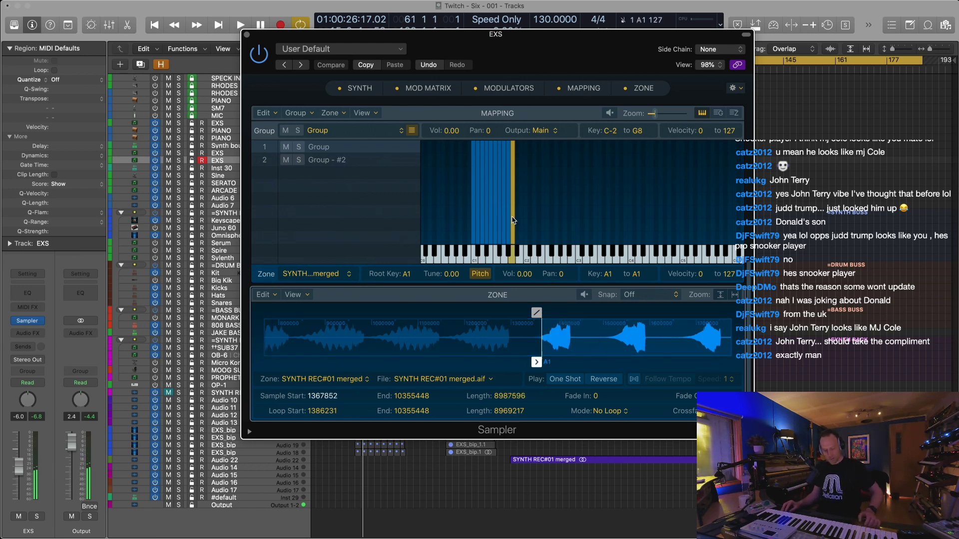
Duplicate the zone onto A#1 with sample start 1536554, and that copy onto B1 with sample start 1698680
left_click_drag(513, 220, 520, 221)
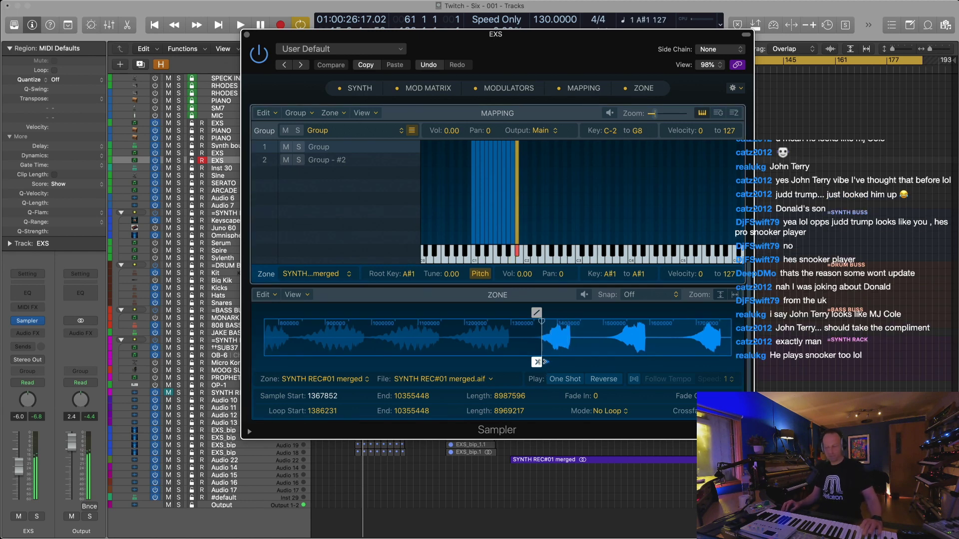
left_click_drag(538, 362, 615, 356)
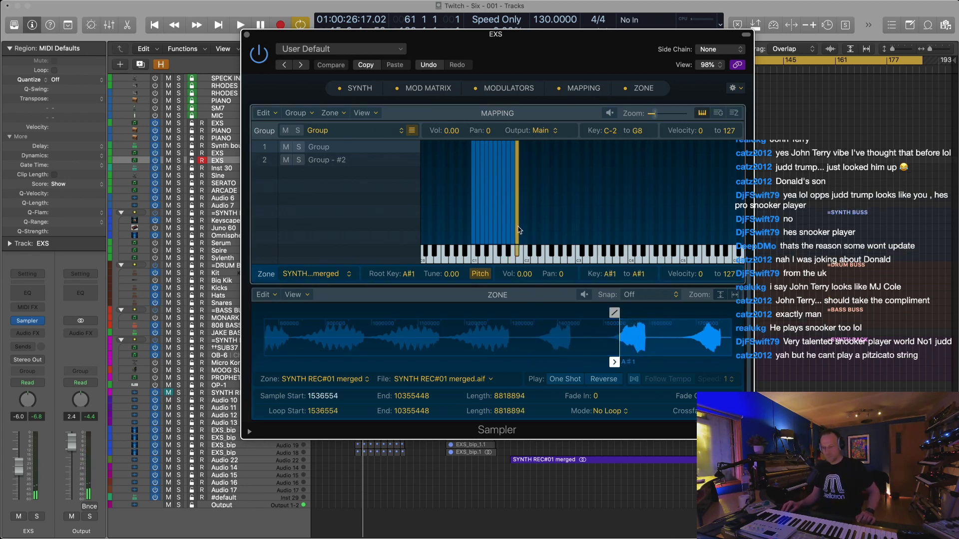
left_click_drag(518, 231, 523, 228)
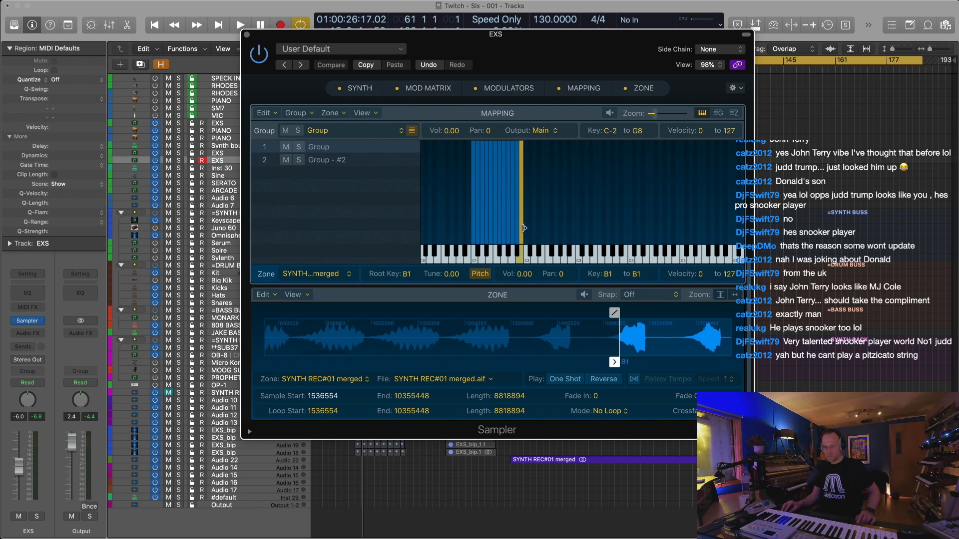
left_click_drag(615, 362, 697, 362)
scroll(520, 327, "right", 5)
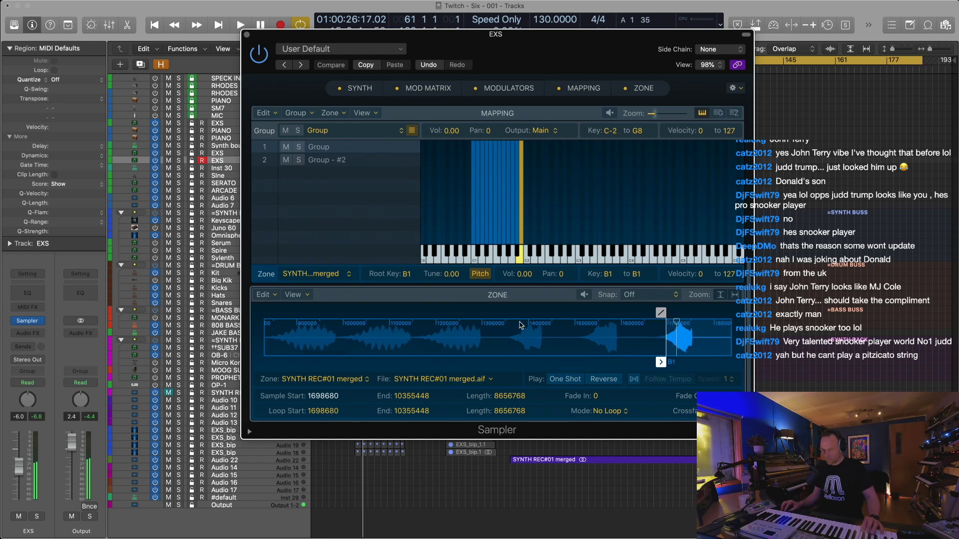
scroll(524, 334, "right", 1)
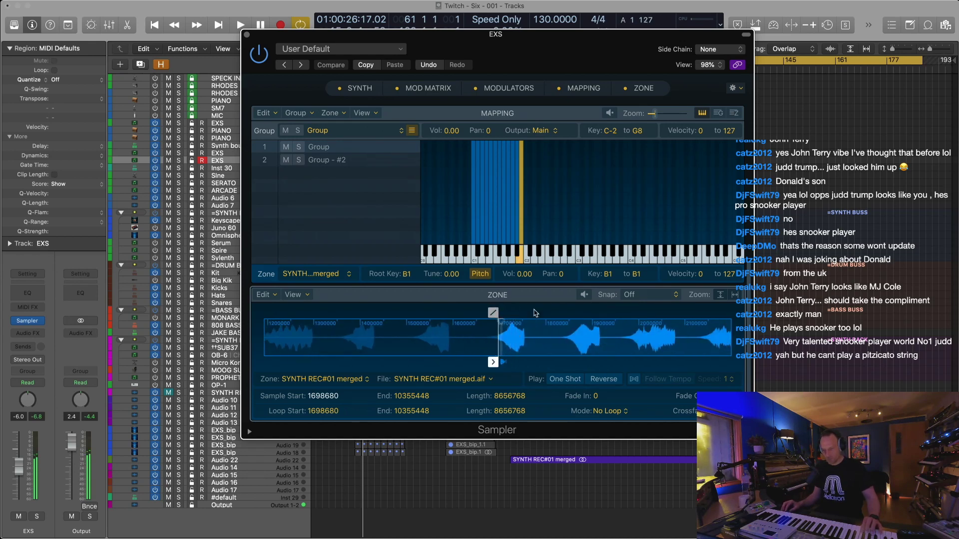
Duplicate the B1 zone onto C2 with sample start 1855740, and duplicate that zone onto C#2
left_click_drag(522, 226, 526, 235)
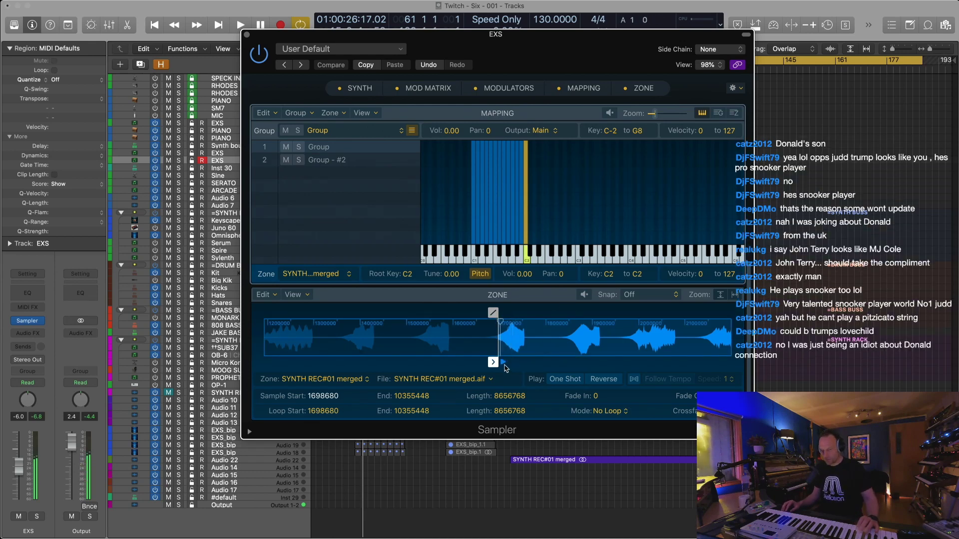
left_click_drag(508, 351, 565, 351)
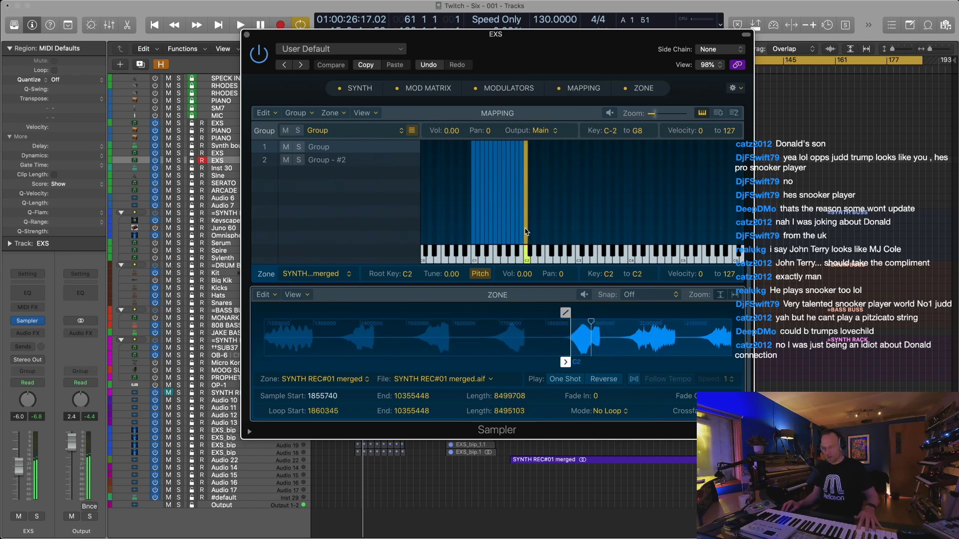
left_click_drag(526, 232, 533, 232)
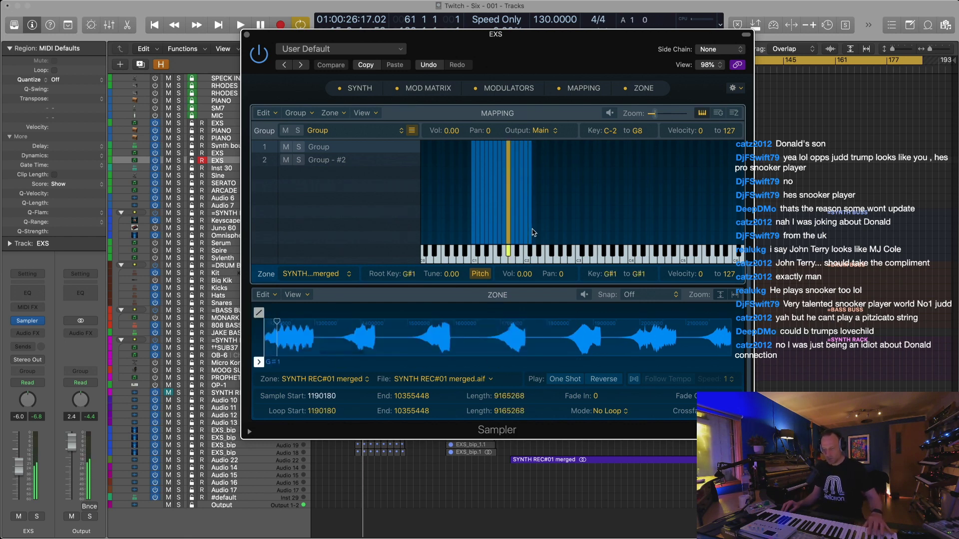
Set the A1 zone's sample start to 1386269 and the B1 zone's sample start to 1715452
left_click_drag(341, 361, 350, 361)
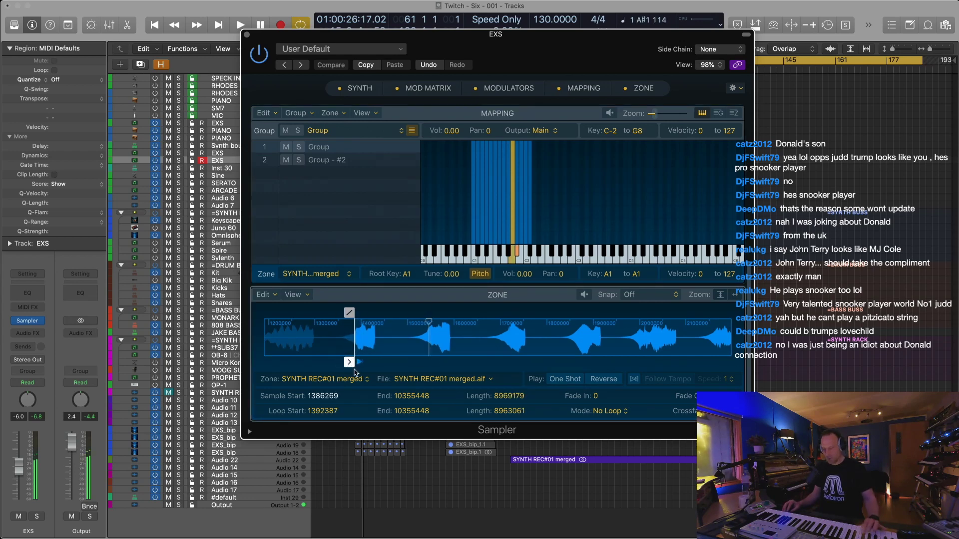
left_click_drag(418, 361, 502, 361)
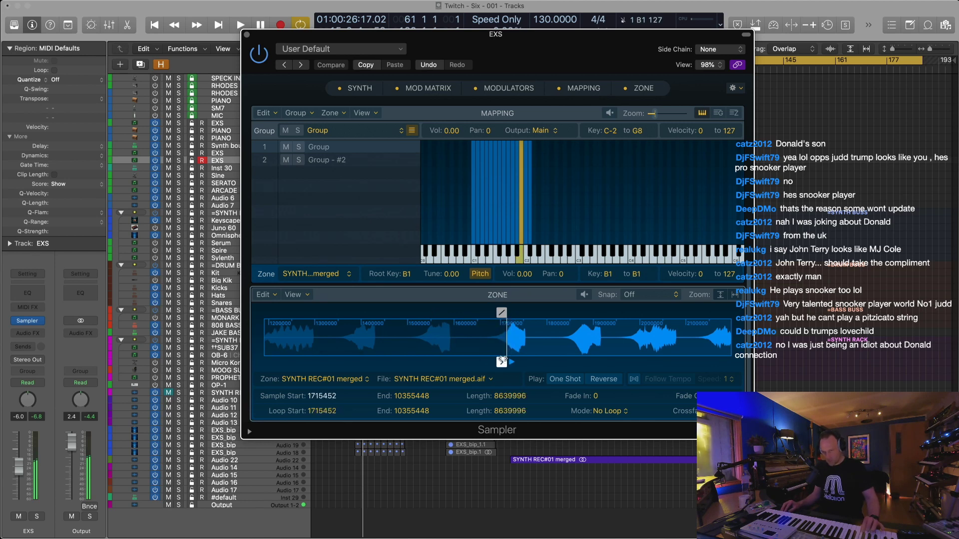
Undo the last two zone edits and redo one of them
key("super+z")
key("super+z")
key("super+shift+z")
Shift the C#2 zone's sample start further into the merged recording, to 2642638
left_click_drag(503, 360, 575, 360)
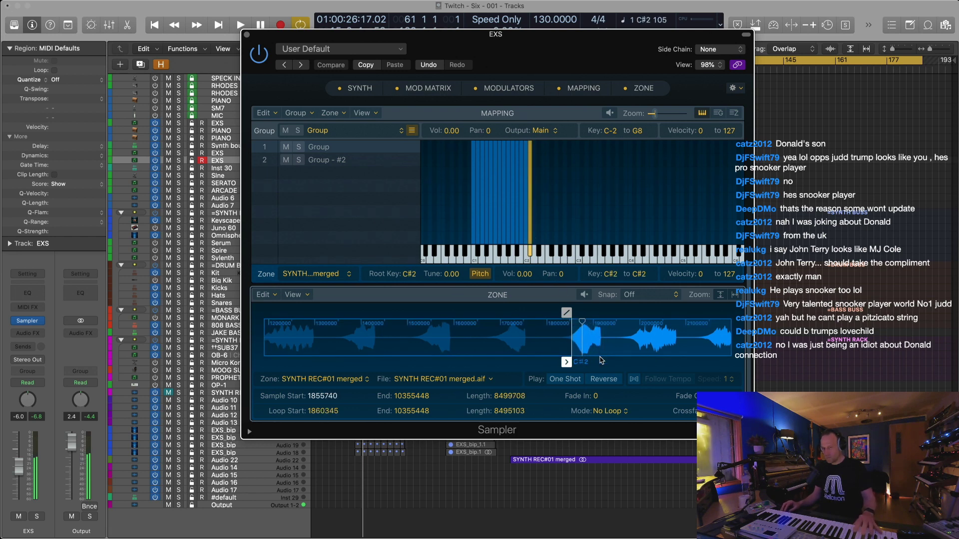
left_click_drag(575, 361, 627, 360)
scroll(563, 351, "right", 5)
left_click_drag(399, 361, 402, 362)
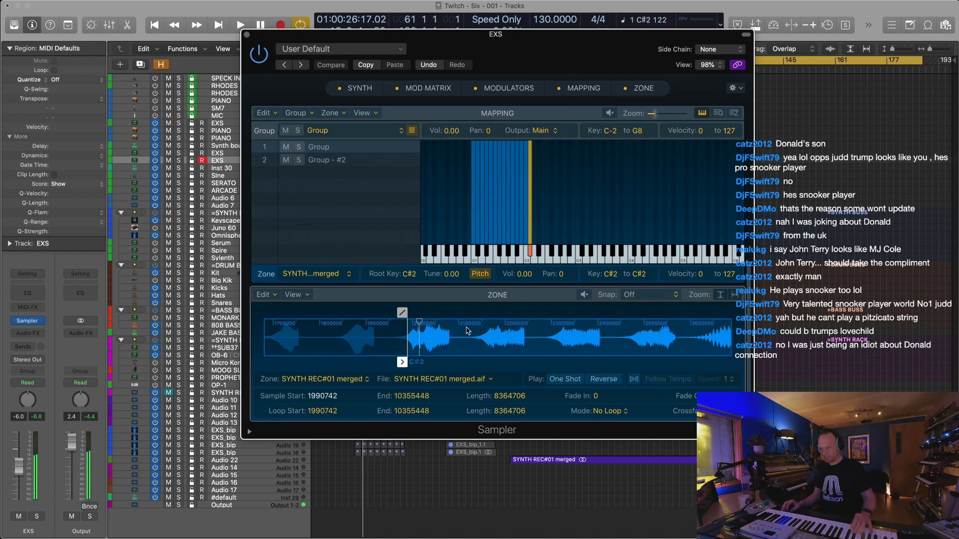
left_click_drag(401, 362, 585, 362)
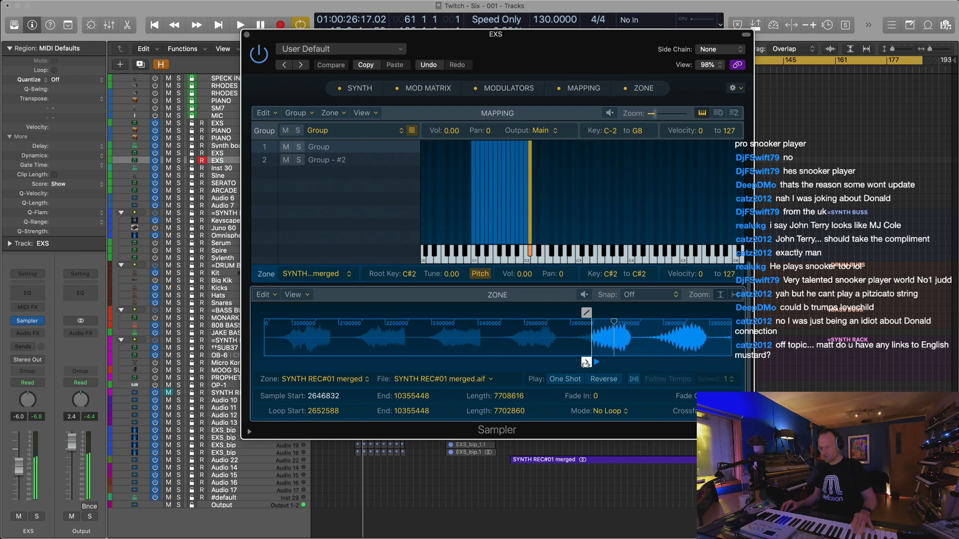
mouse_move(585, 363)
left_mouse_down()
mouse_move(669, 362)
mouse_move(585, 363)
left_mouse_up()
Set the sampler's overall pitch Tune to -24 in the synth section
scroll(296, 153, "up", 10)
left_click_drag(277, 165, 278, 199)
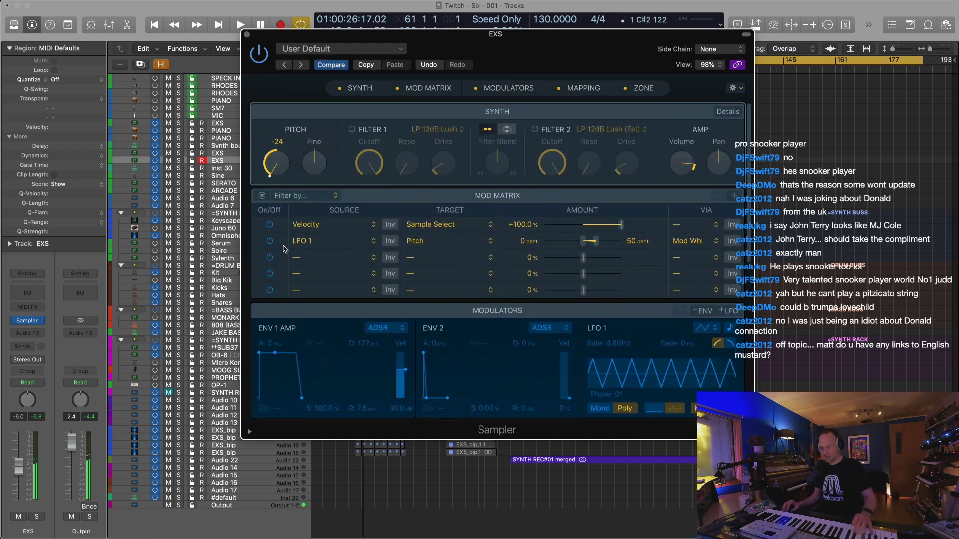
mouse_move(276, 158)
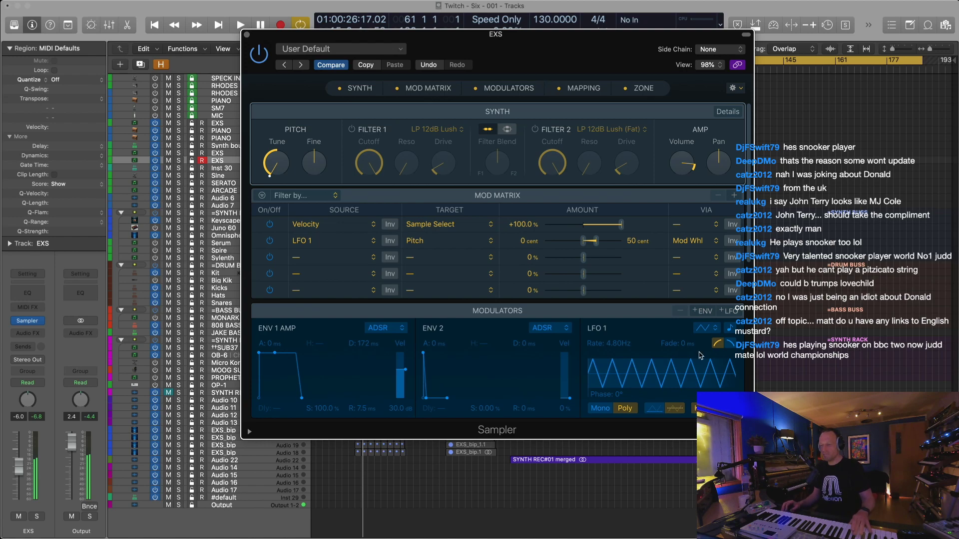
Close and reopen the EXS track's Sampler window and reposition it over the arrangement
left_click_drag(583, 39, 469, 108)
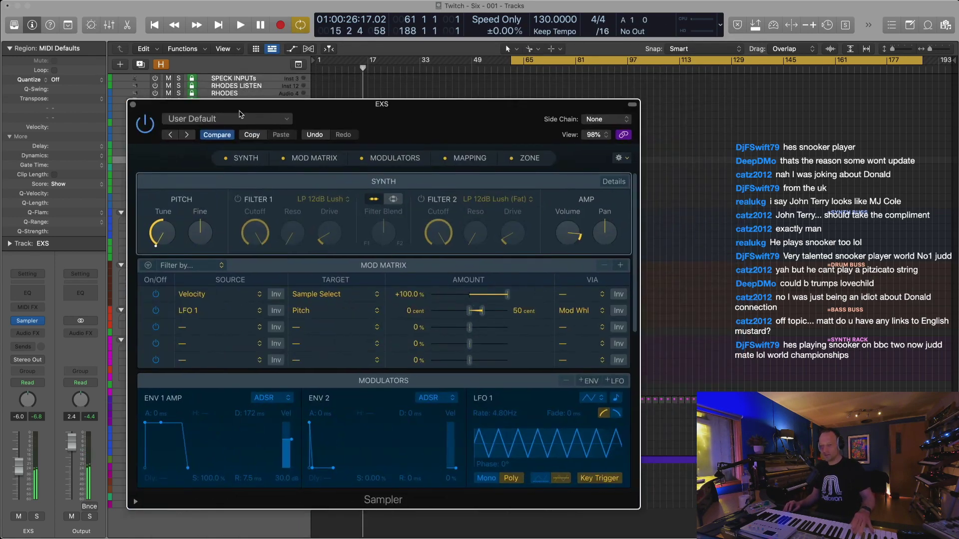
left_click(133, 105)
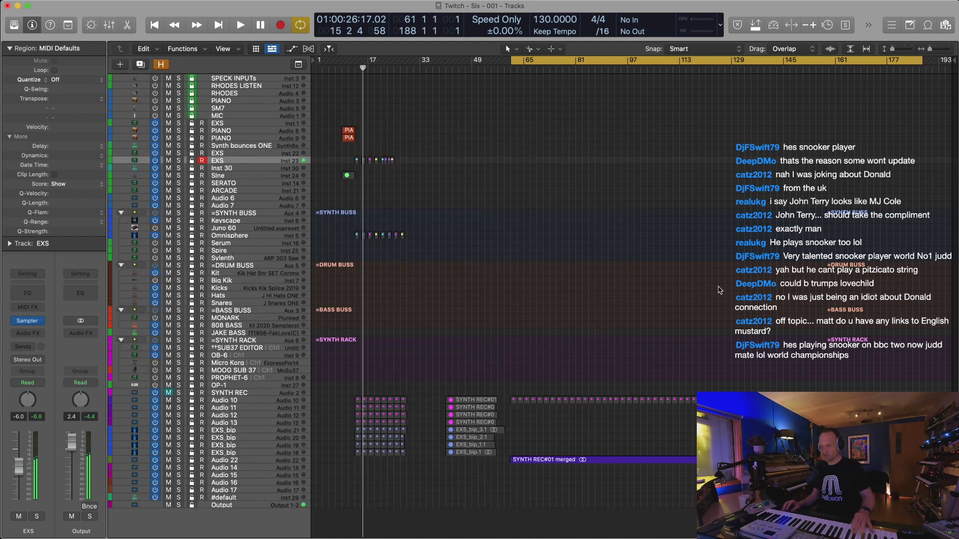
mouse_move(35, 324)
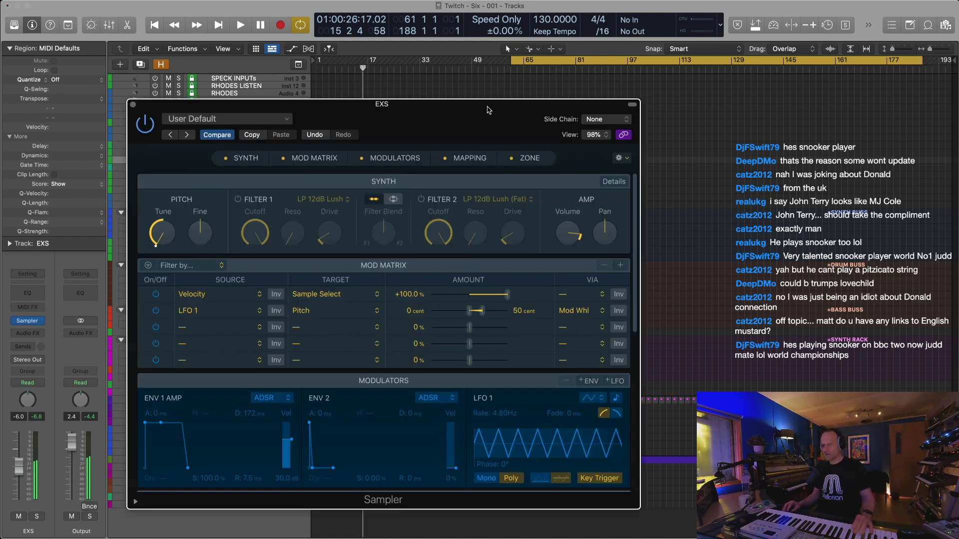
left_click_drag(488, 109, 610, 88)
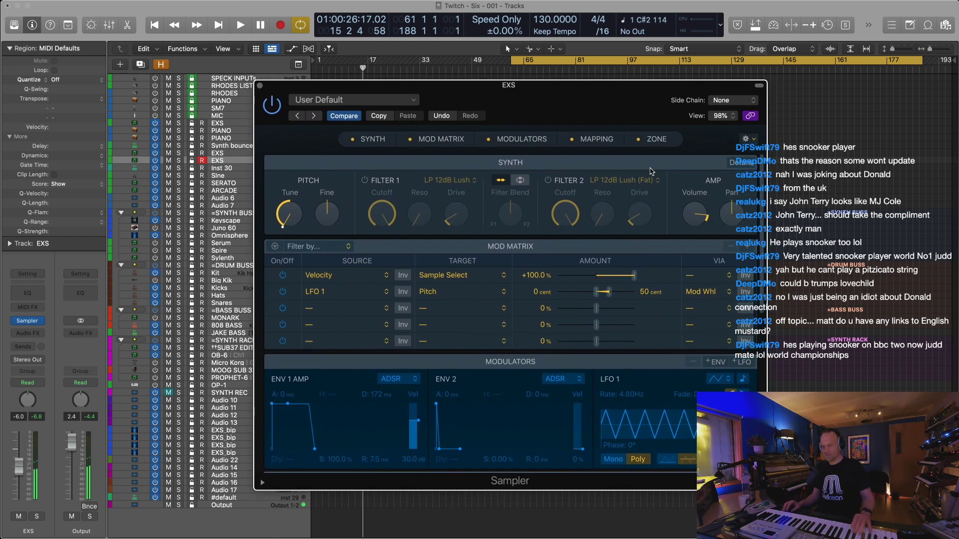
Raise the synth section's pitch Tune and return to the zone mapping
left_click(596, 139)
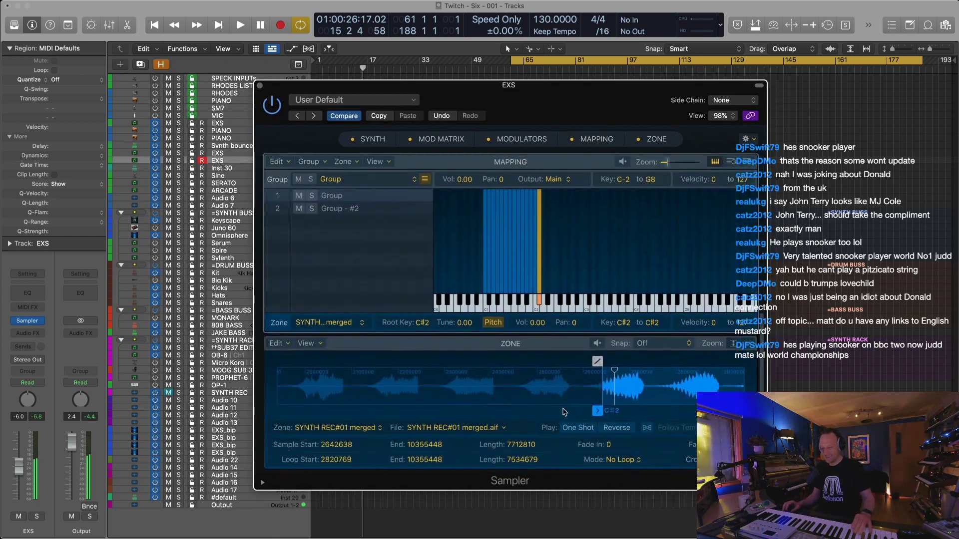
left_click(372, 139)
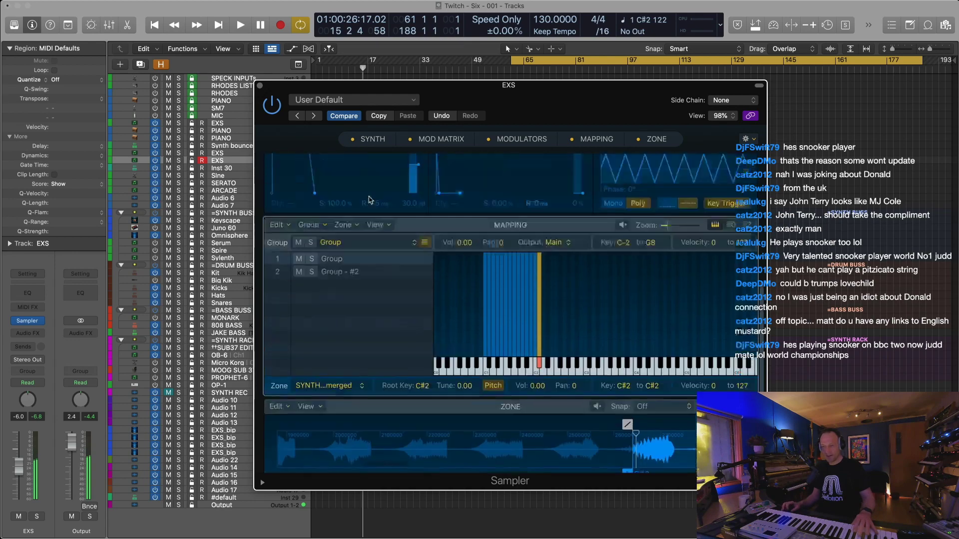
left_click_drag(288, 208, 277, 137)
left_click(597, 139)
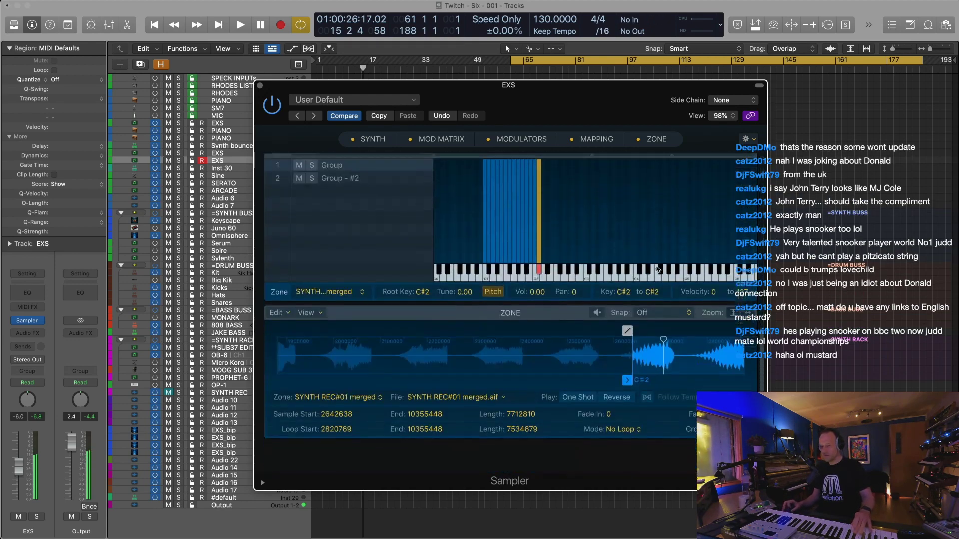
key("super+z")
key("super+shift+z")
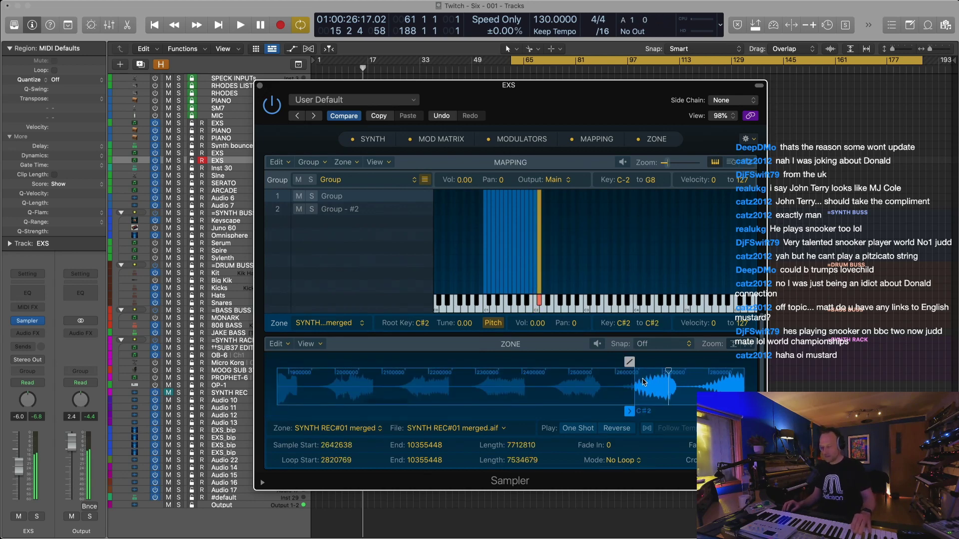
Duplicate the C#2 zone onto D2 and set the copy's sample start to 2798511
left_click(555, 264)
left_click(538, 277)
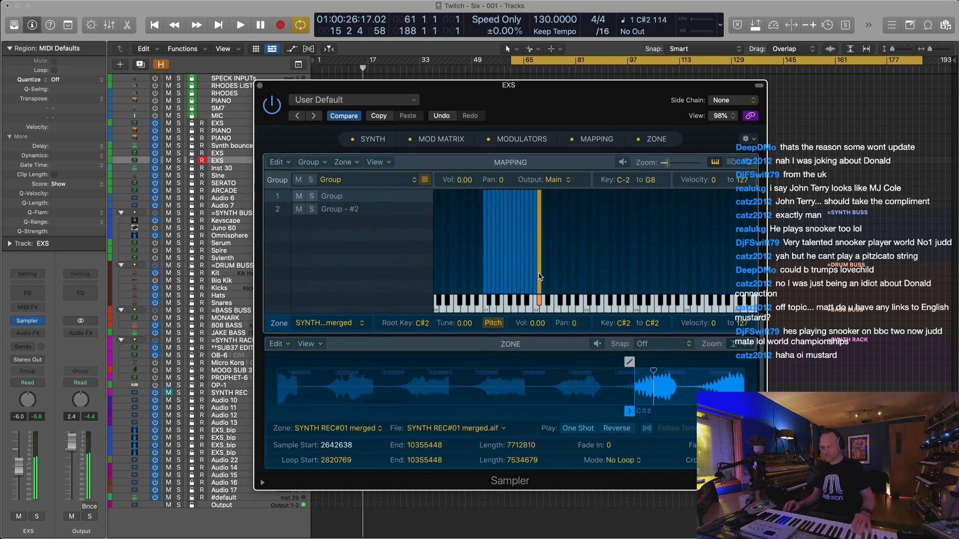
left_click_drag(539, 276, 544, 278)
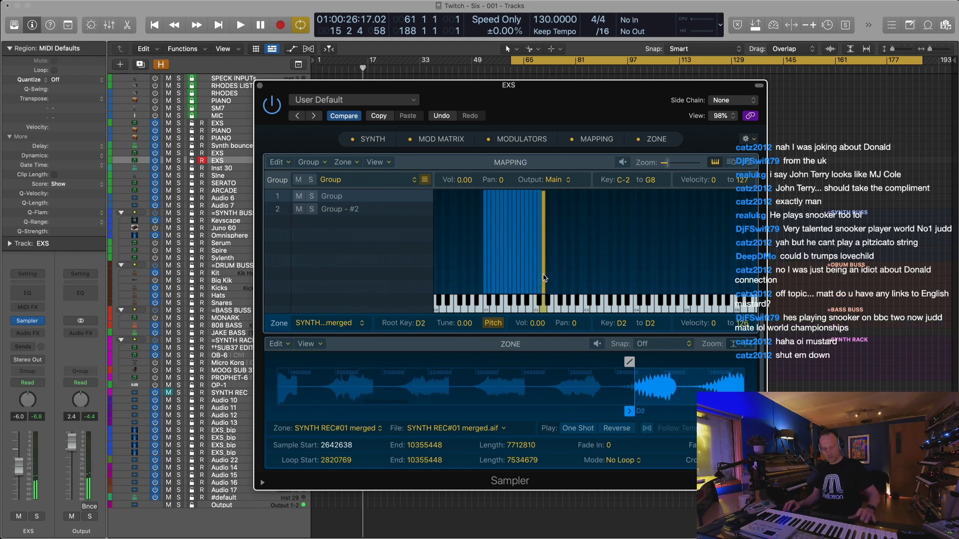
left_click_drag(630, 411, 698, 407)
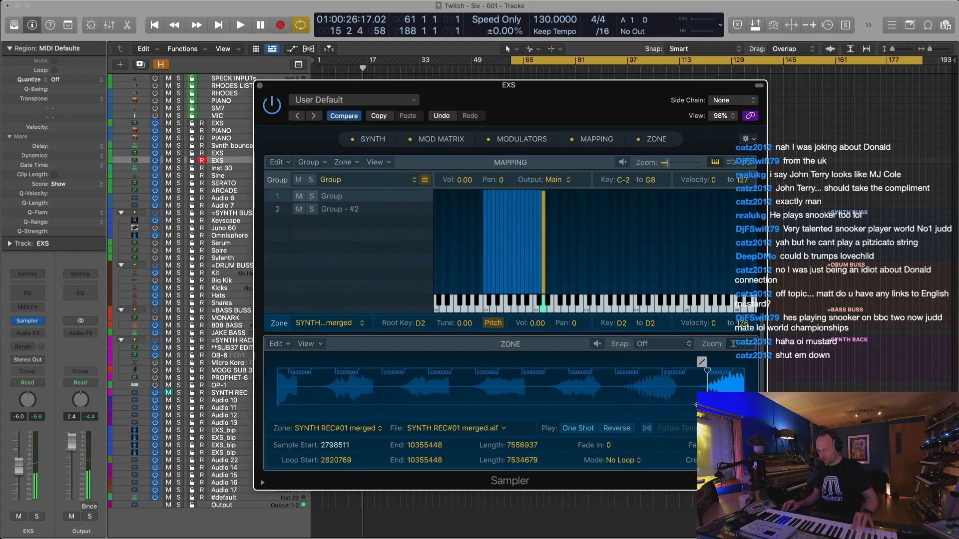
scroll(566, 392, "right", 5)
scroll(560, 403, "right", 2)
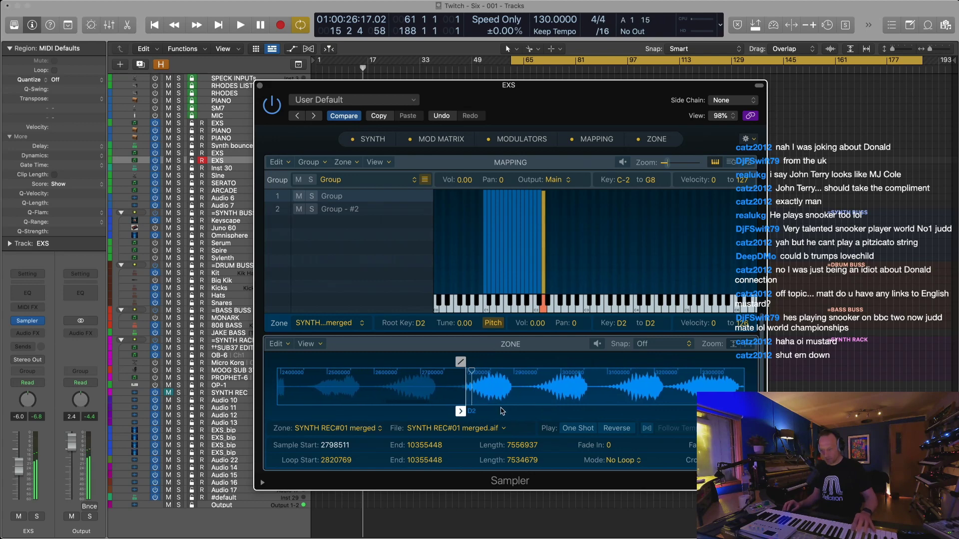
Duplicate the D2 zone onto D#2 with sample start 2966932, and that copy onto E2 with sample start 3136664
left_click_drag(544, 276, 552, 277)
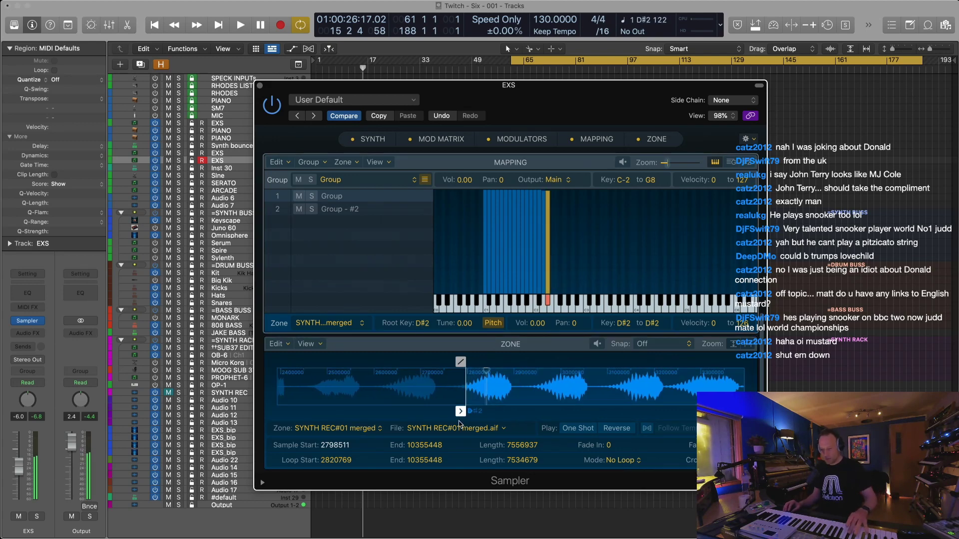
left_click_drag(460, 406, 539, 405)
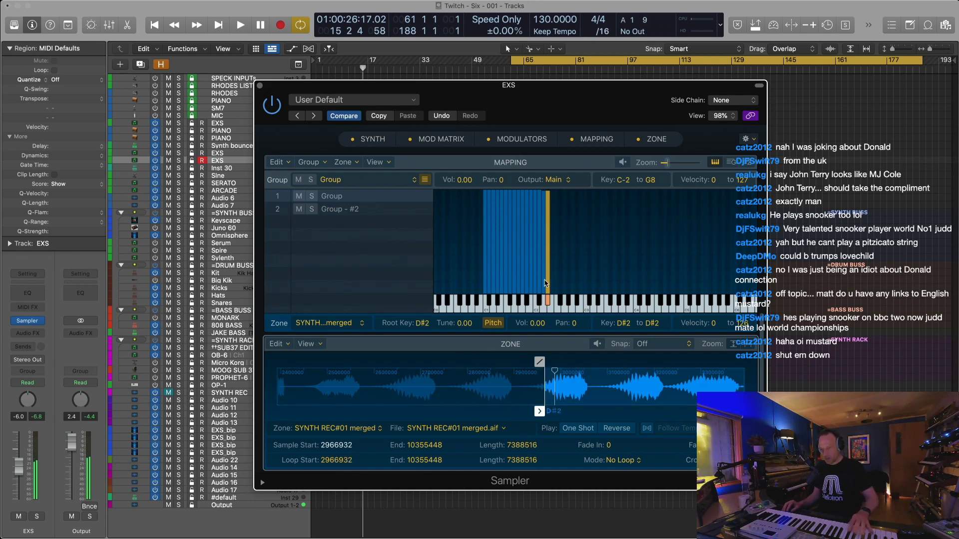
left_click_drag(547, 286, 561, 289)
mouse_move(545, 397)
left_mouse_down()
mouse_move(618, 397)
mouse_move(618, 411)
left_mouse_up()
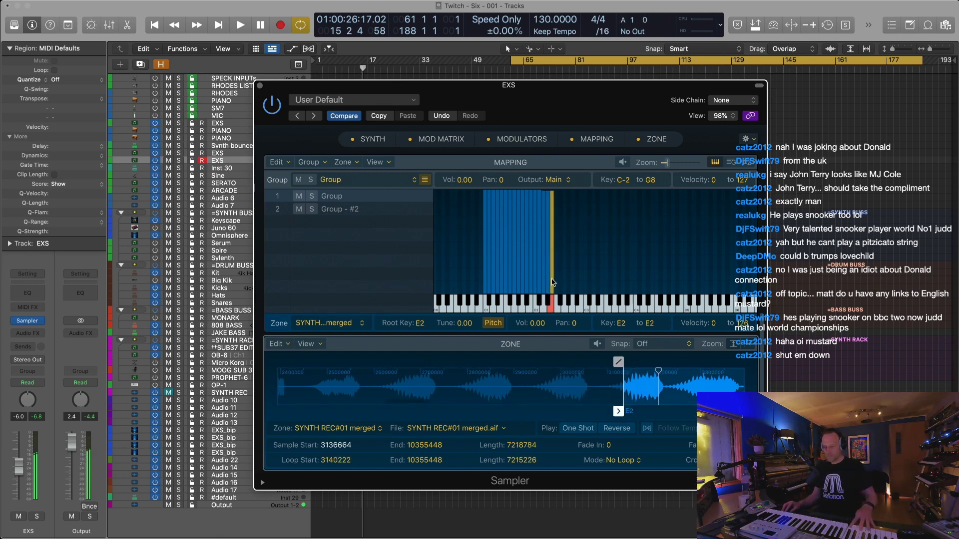
Duplicate the E2 zone onto F2 and set the copy's sample start to 3286215
left_click_drag(552, 283, 559, 283)
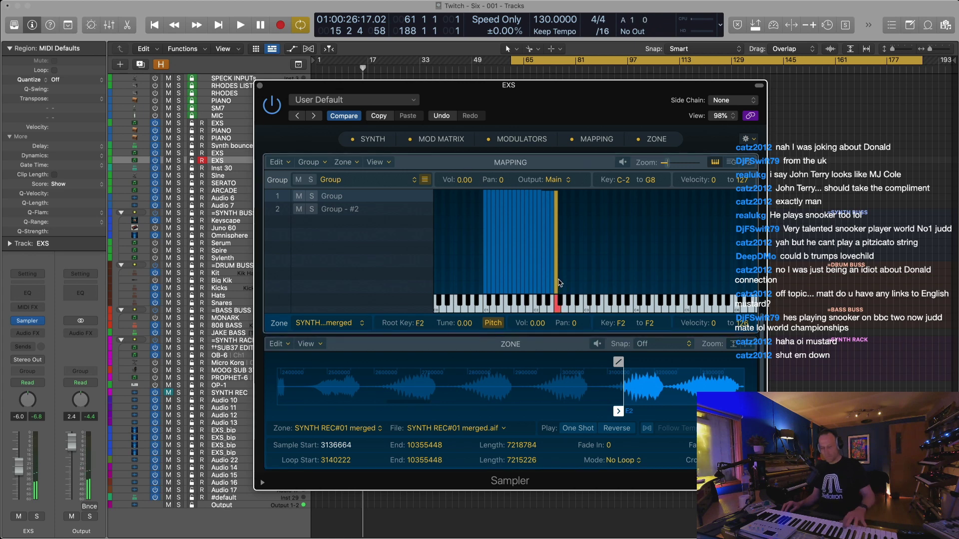
mouse_move(618, 411)
left_mouse_down()
mouse_move(691, 407)
mouse_move(677, 404)
left_mouse_up()
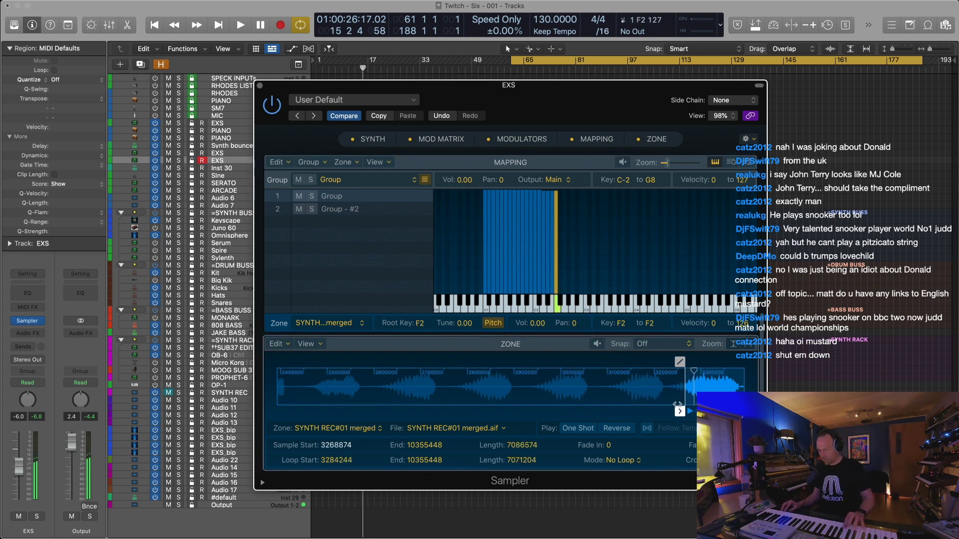
scroll(666, 404, "right", 3)
left_click_drag(565, 411, 575, 410)
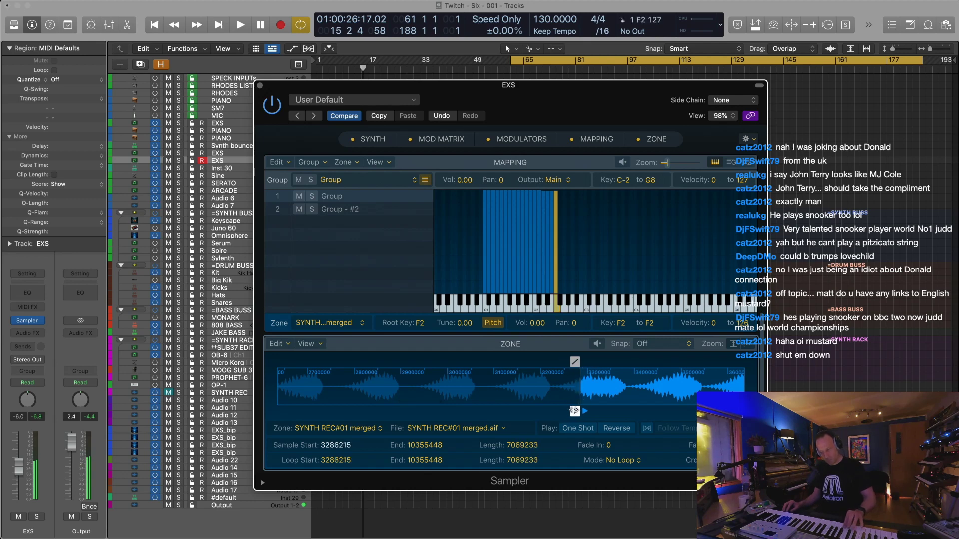
Duplicate the F2 zone onto F#2 and set the copy's sample start to 3929119
left_click_drag(554, 282, 560, 281)
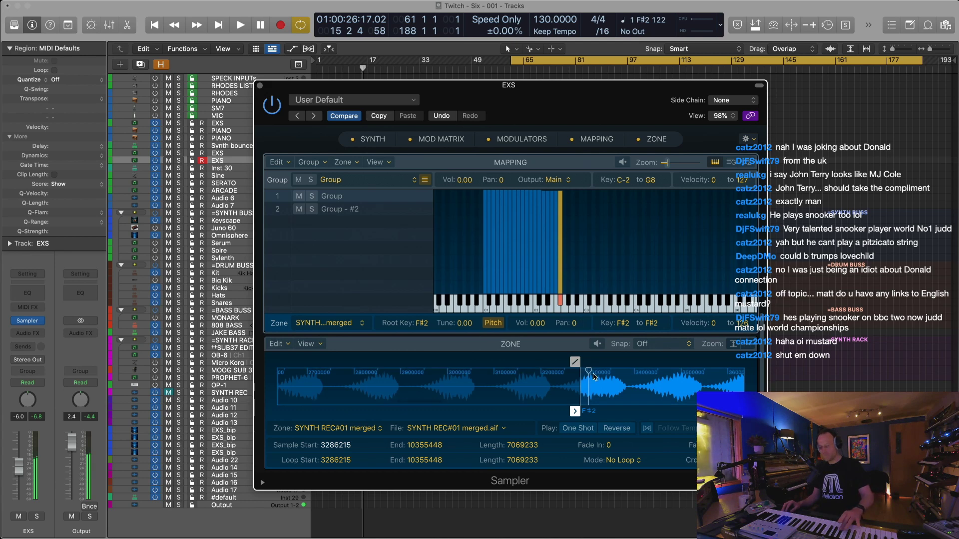
mouse_move(575, 411)
left_mouse_down()
mouse_move(612, 413)
mouse_move(520, 412)
mouse_move(673, 411)
left_mouse_up()
scroll(599, 411, "right", 5)
scroll(422, 400, "left", 5)
left_click_drag(390, 411, 452, 410)
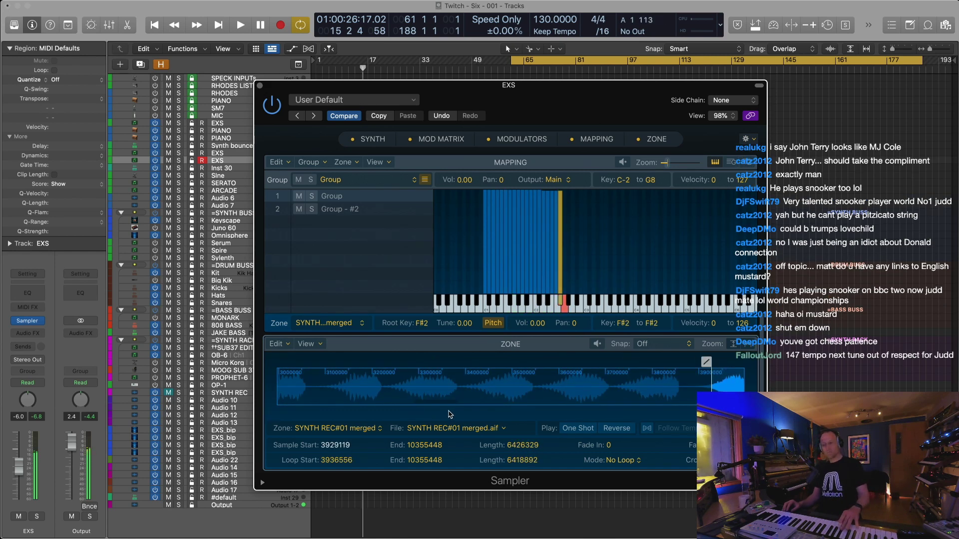
scroll(486, 392, "right", 5)
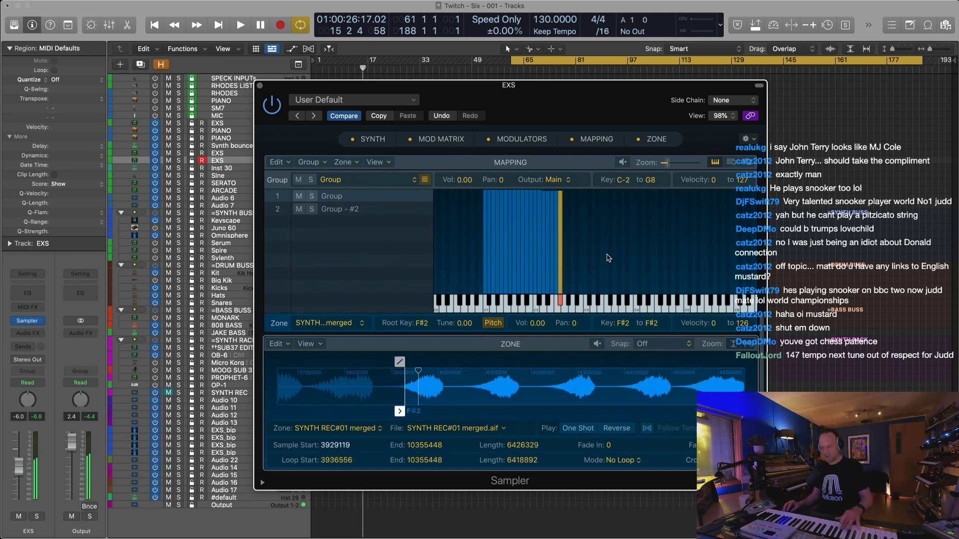
Duplicate the F#2 zone onto G2 with sample start 4088855, and that copy onto G#2 with sample start 4255430
left_click(562, 281)
left_click(565, 281)
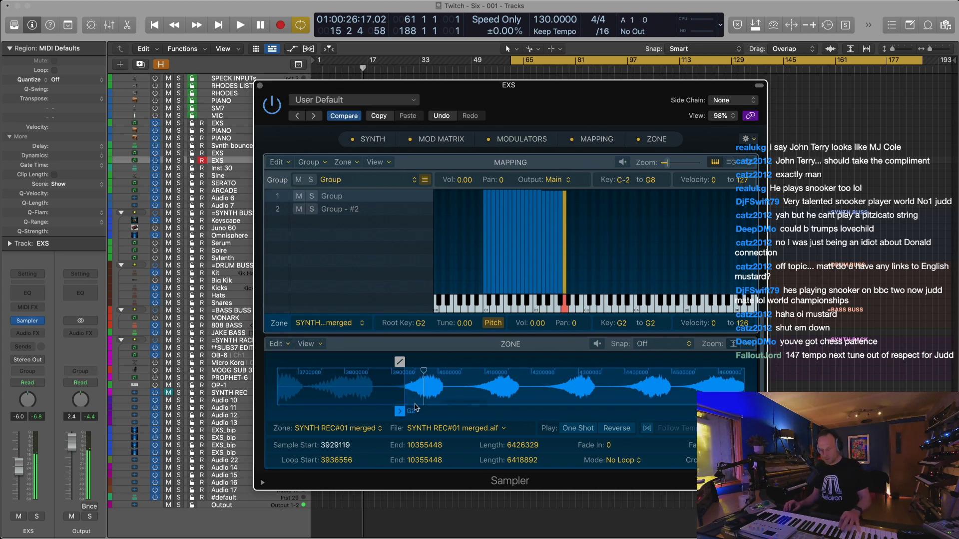
mouse_move(405, 399)
left_mouse_down()
mouse_move(477, 399)
mouse_move(475, 413)
left_mouse_up()
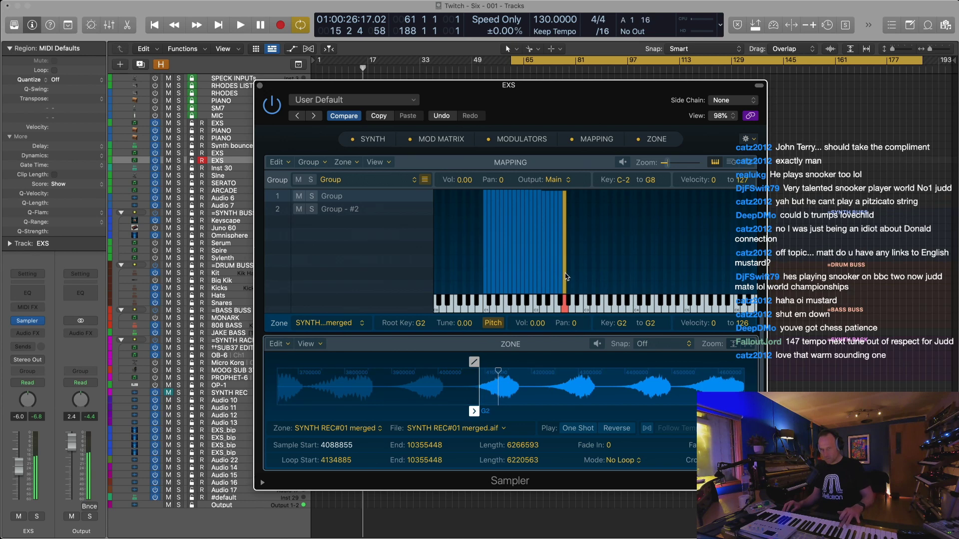
left_click_drag(564, 276, 568, 277)
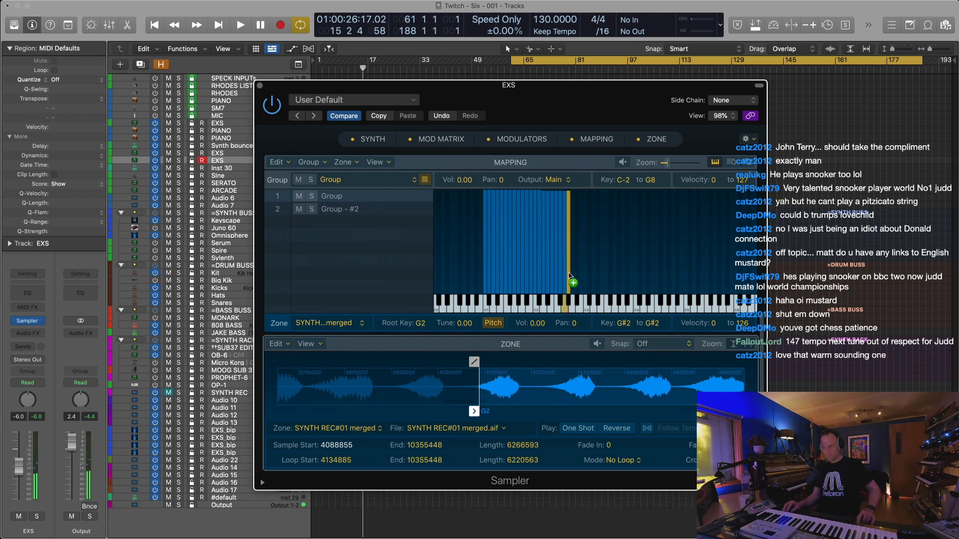
left_click_drag(477, 398, 552, 398)
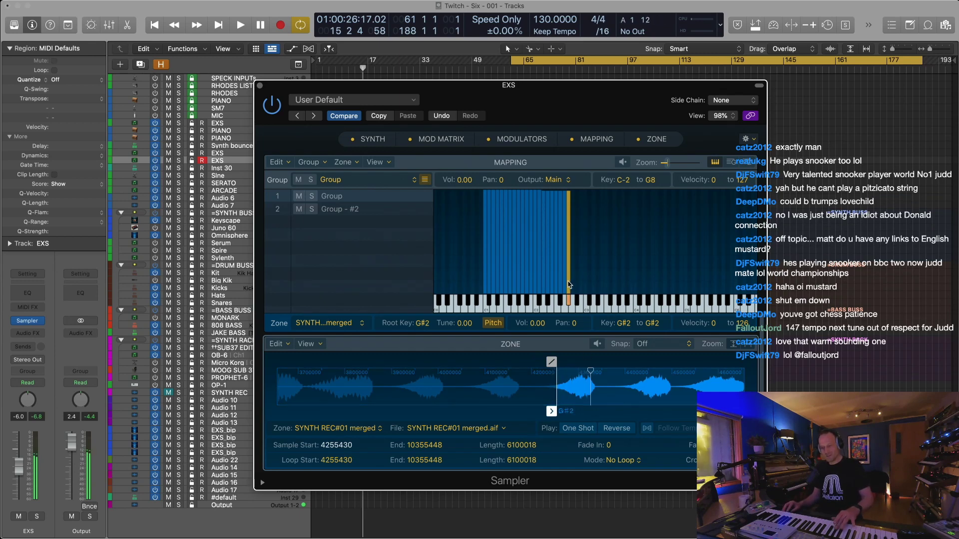
Add duplicate zones on A2 with sample start 4416098 and on B2 with sample start 4550703
left_click_drag(568, 285, 573, 284)
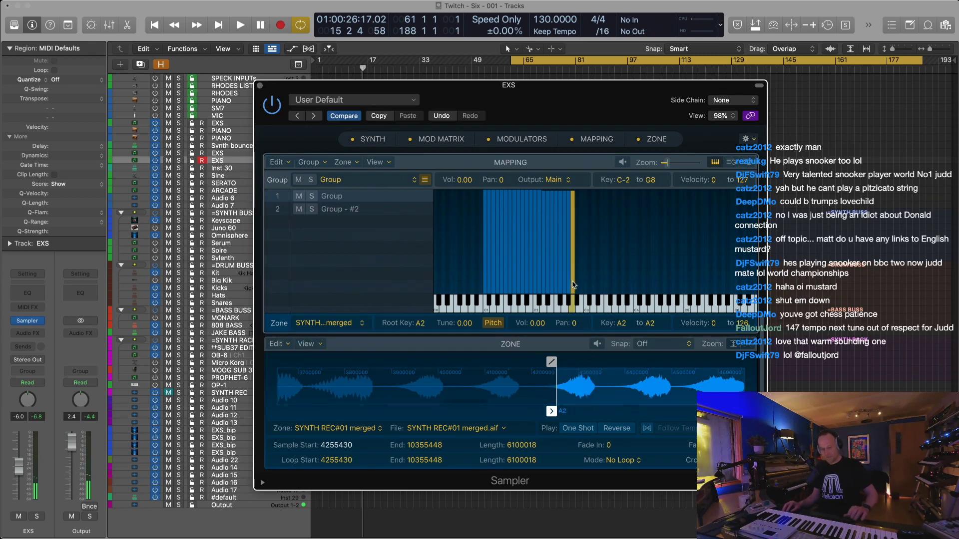
left_click_drag(556, 398, 626, 398)
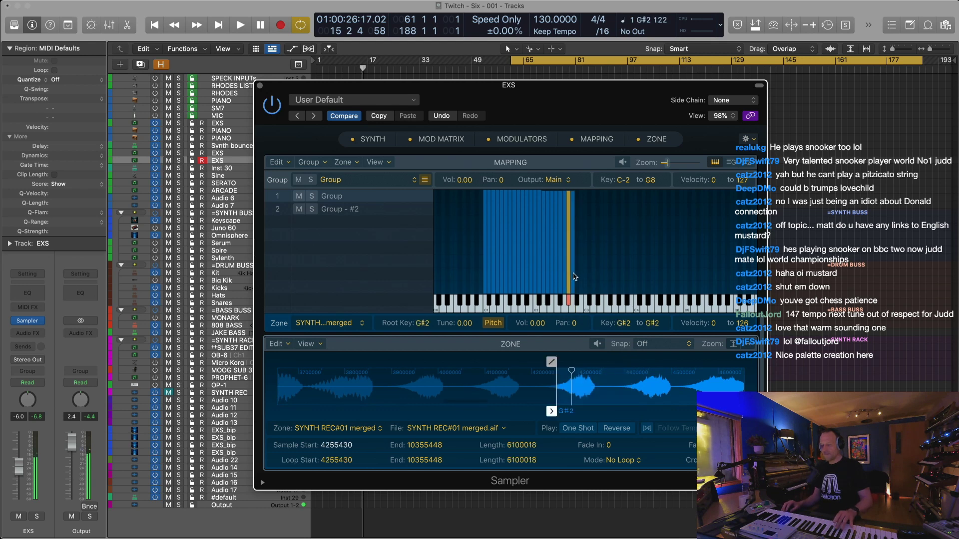
left_click_drag(573, 278, 584, 275)
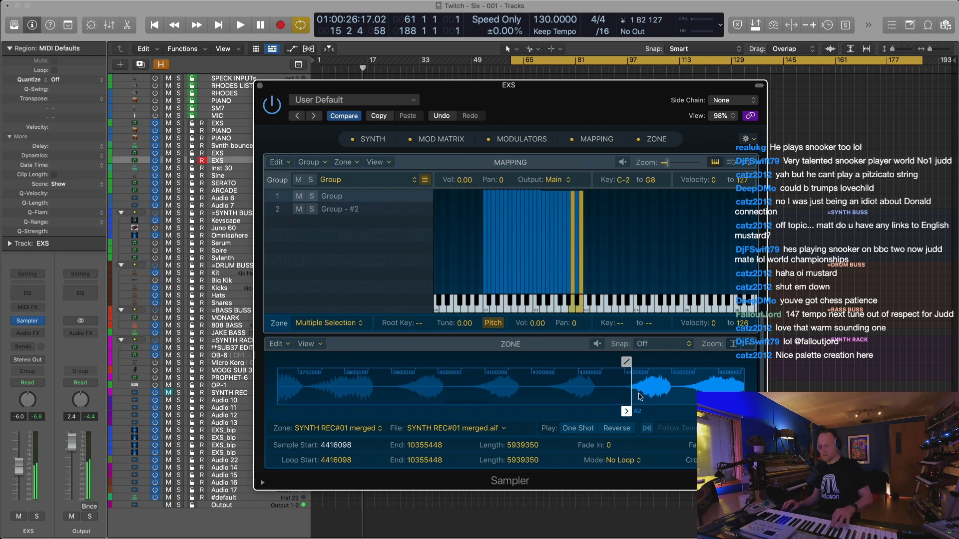
left_click_drag(626, 411, 685, 406)
scroll(582, 394, "right", 6)
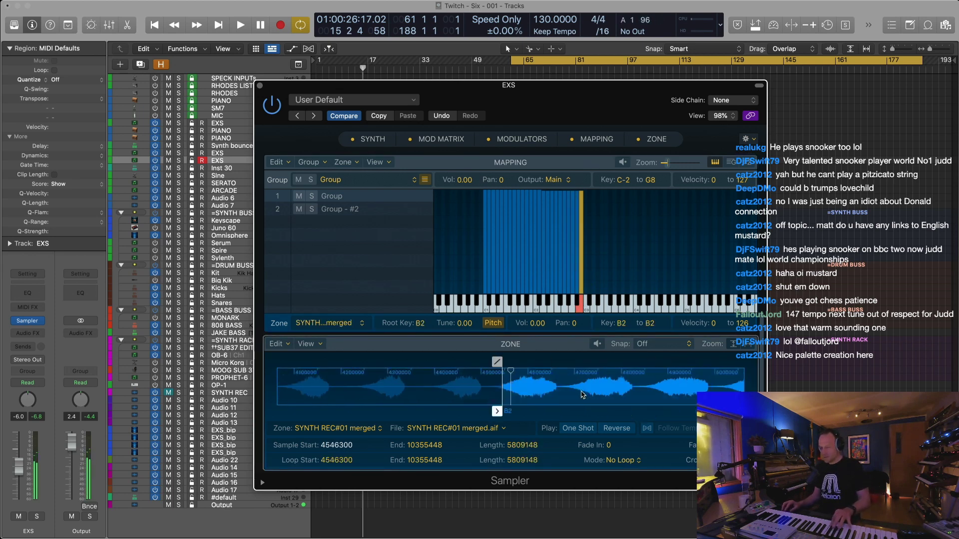
scroll(434, 405, "left", 2)
left_click_drag(389, 410, 391, 411)
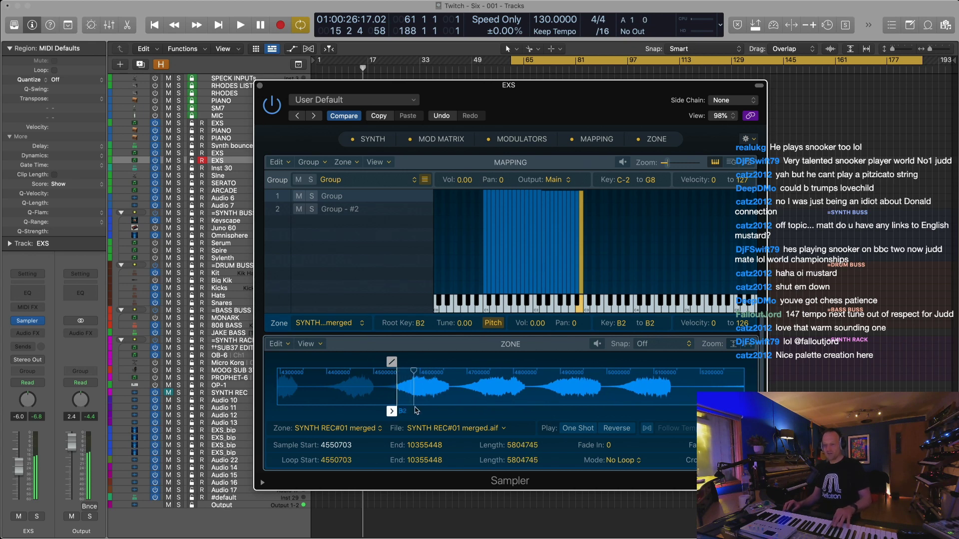
Duplicate the B2 zone onto C3 with sample start 4709613, and that copy onto C#3 with sample start 4872728
left_click(588, 269)
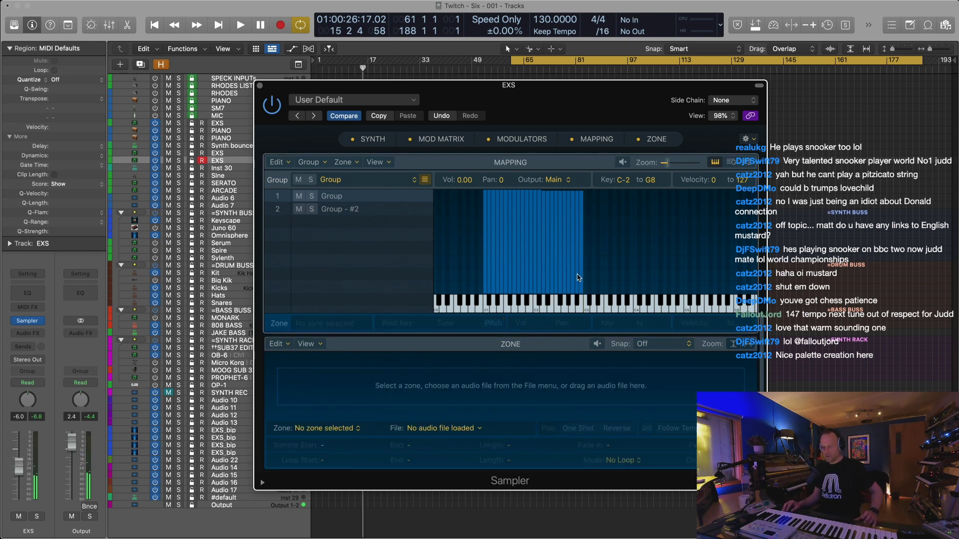
left_click(581, 276)
left_click_drag(581, 276, 592, 277)
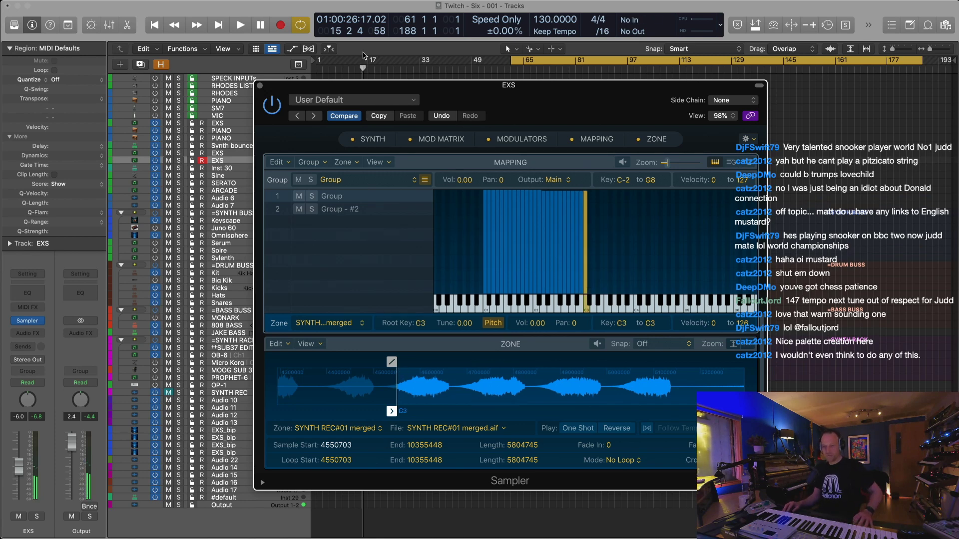
left_click(254, 13)
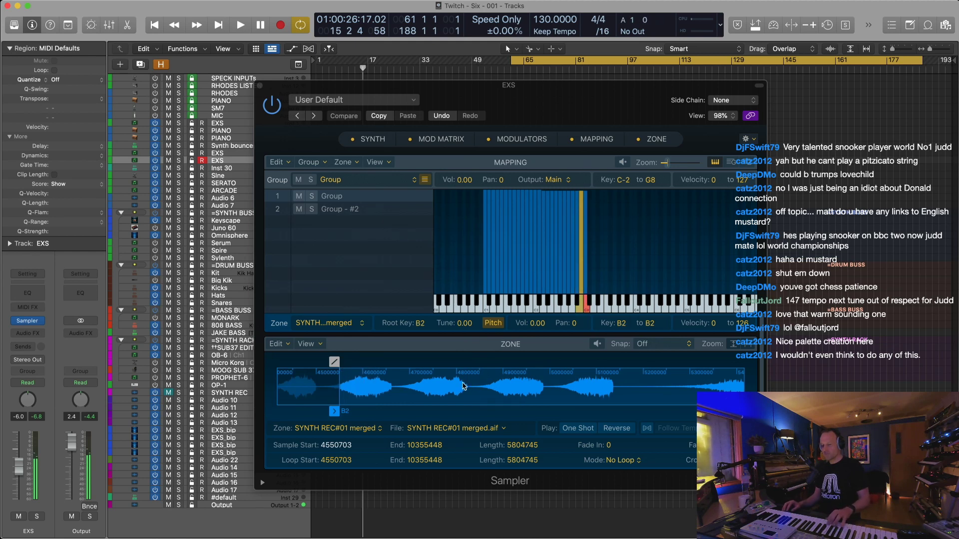
left_click_drag(334, 411, 408, 404)
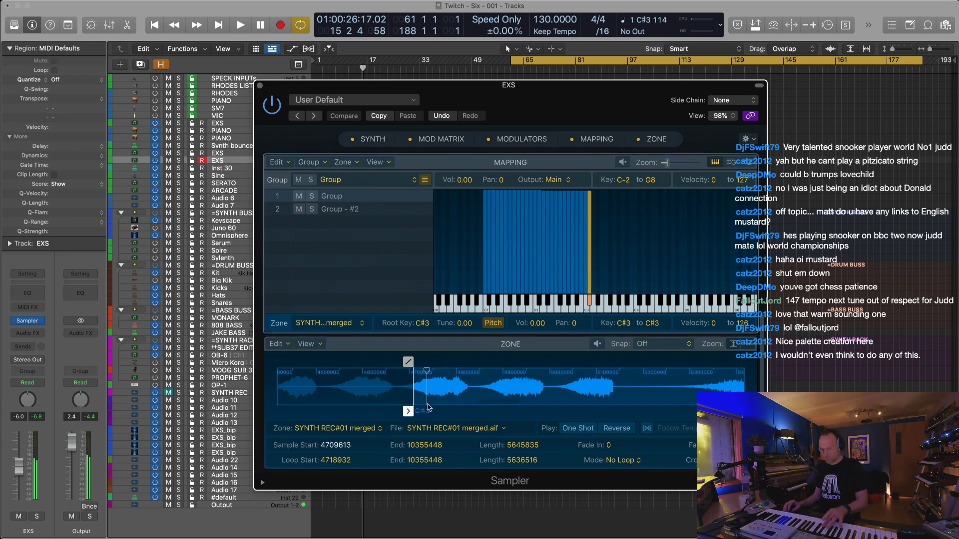
left_click_drag(414, 400, 483, 396)
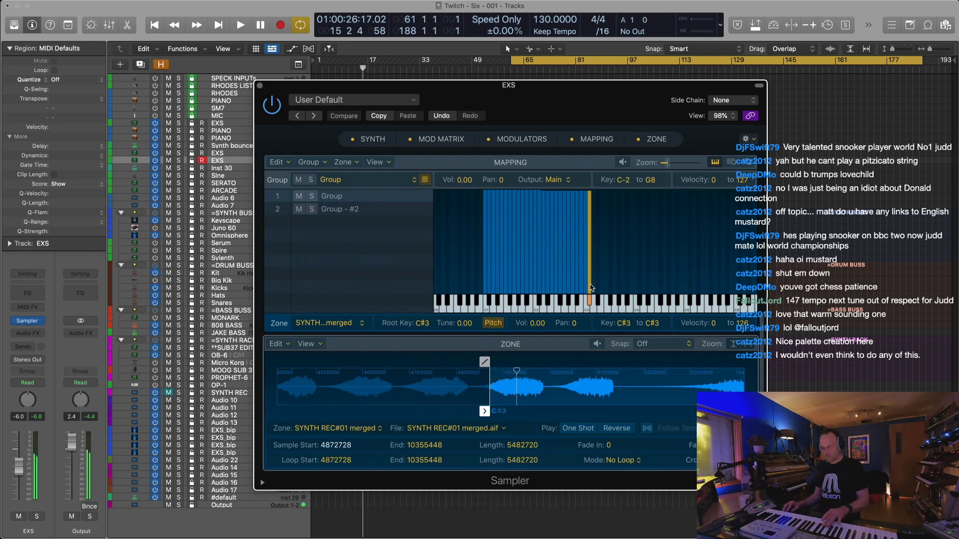
Duplicate the C#3 zone onto D3 with sample start 5038752, and that copy onto D#3 with sample start 5321891
left_click_drag(590, 287, 595, 287)
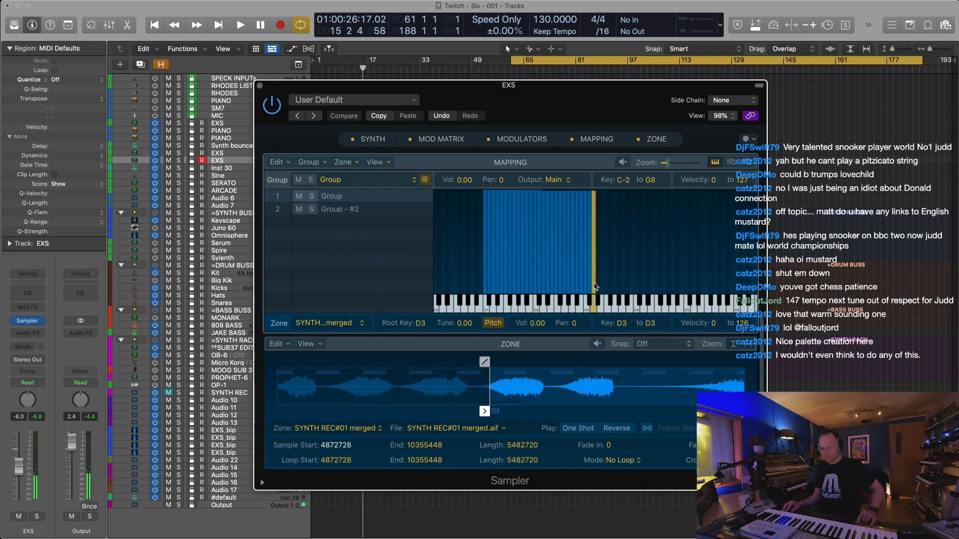
left_click_drag(490, 399, 563, 399)
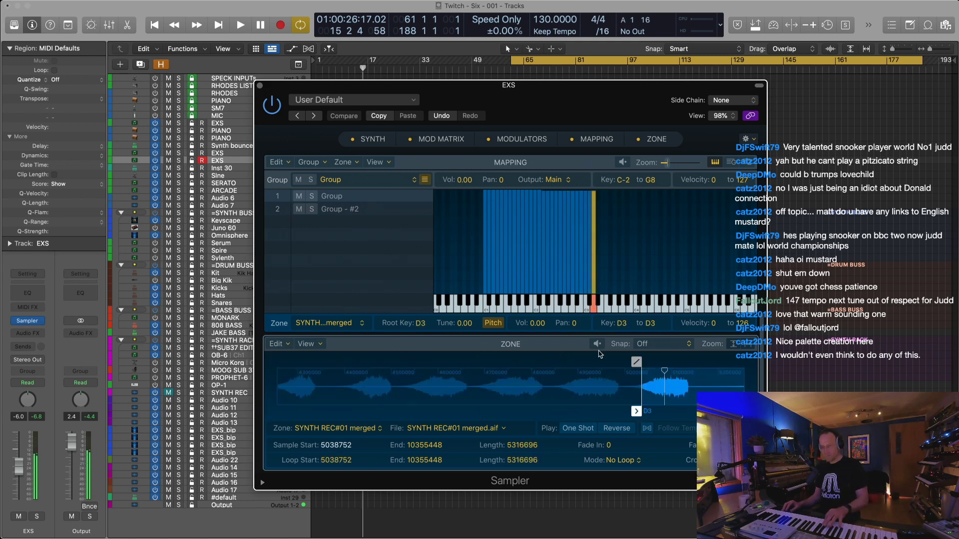
left_click_drag(594, 284, 601, 284)
scroll(552, 381, "right", 2)
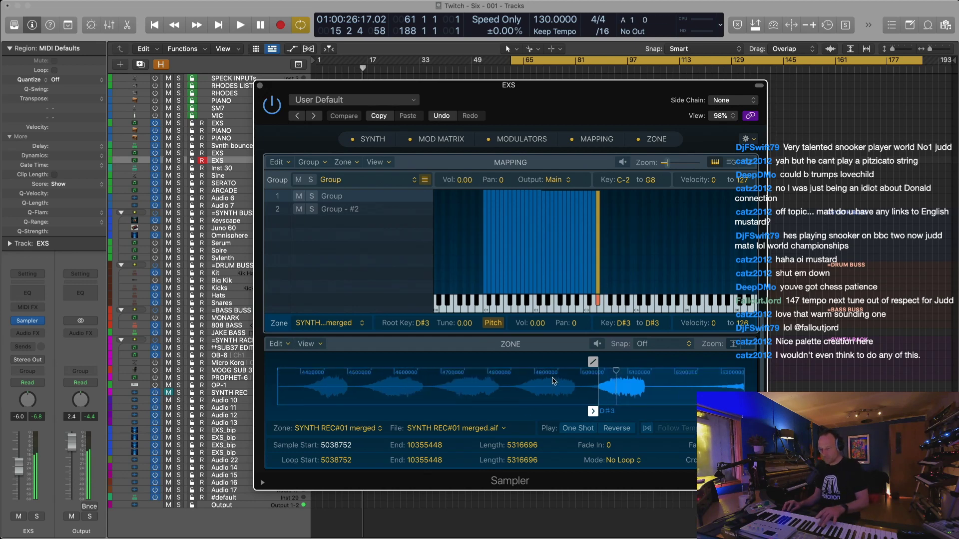
scroll(552, 381, "right", 5)
left_click_drag(352, 411, 485, 411)
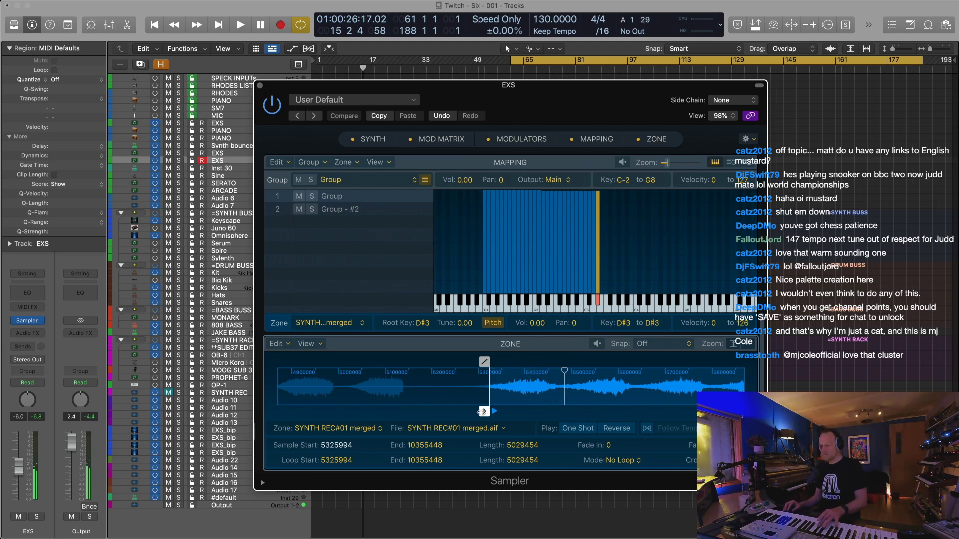
left_click_drag(484, 411, 482, 411)
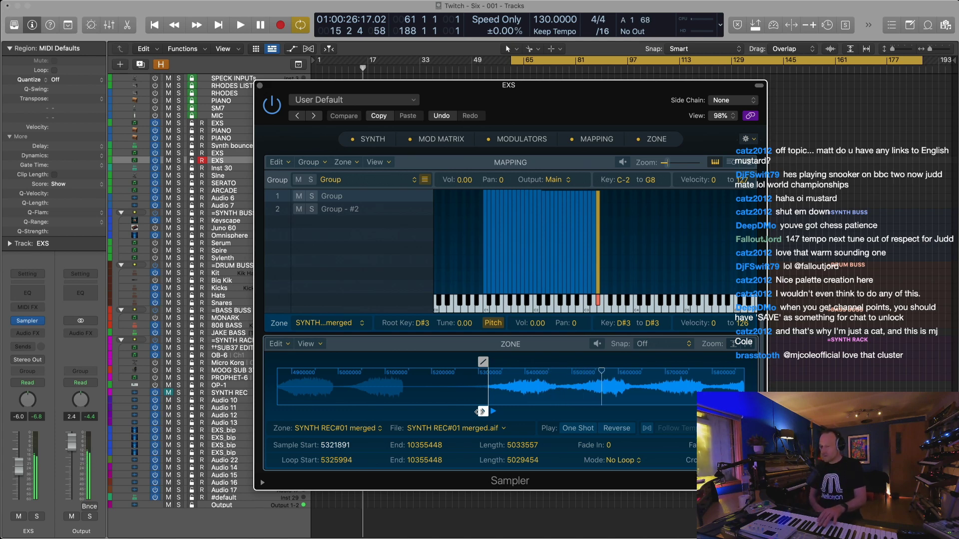
Duplicate the D#3 zone onto E3 with sample start 5497094, and that copy onto F3 with sample start 5651830
left_click(608, 258)
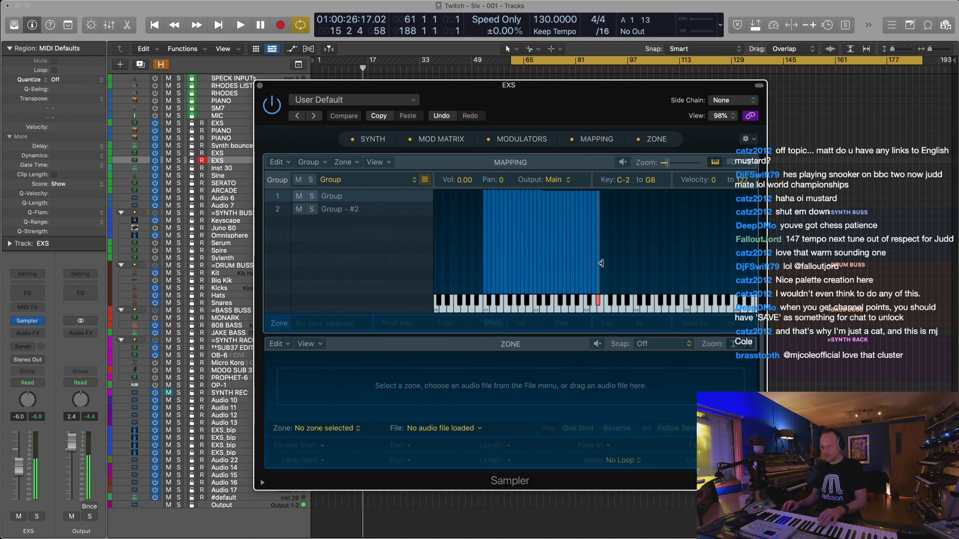
left_click(599, 267)
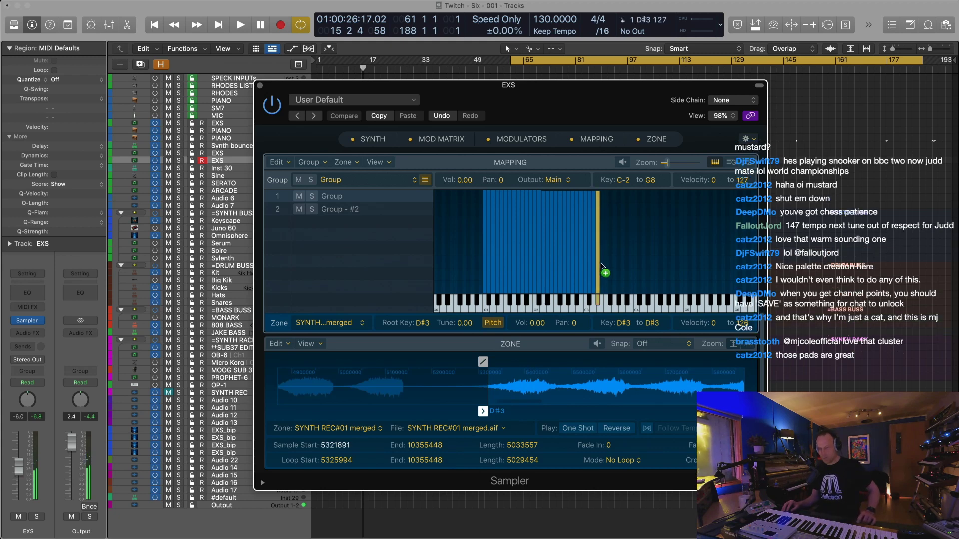
left_click_drag(600, 266, 603, 265)
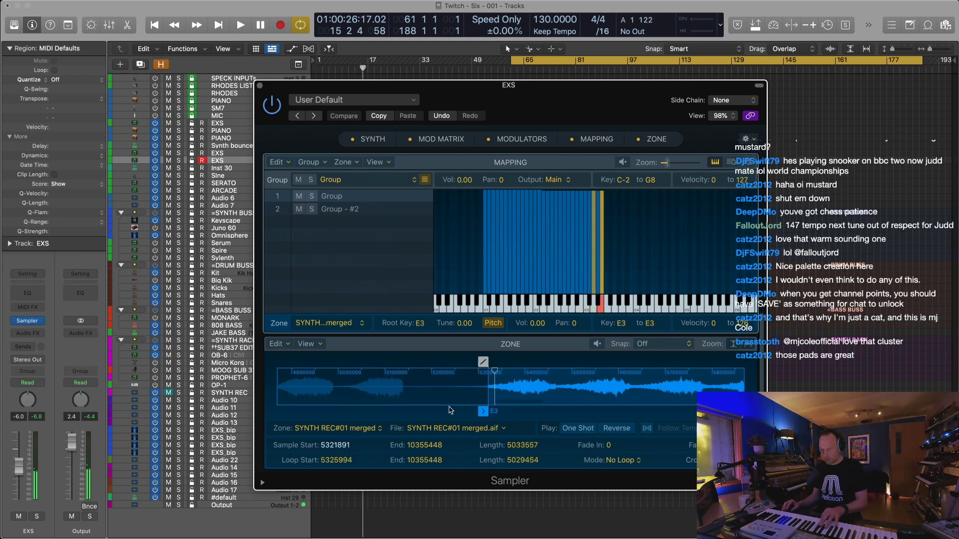
mouse_move(484, 401)
left_mouse_down()
mouse_move(556, 401)
mouse_move(564, 410)
left_mouse_up()
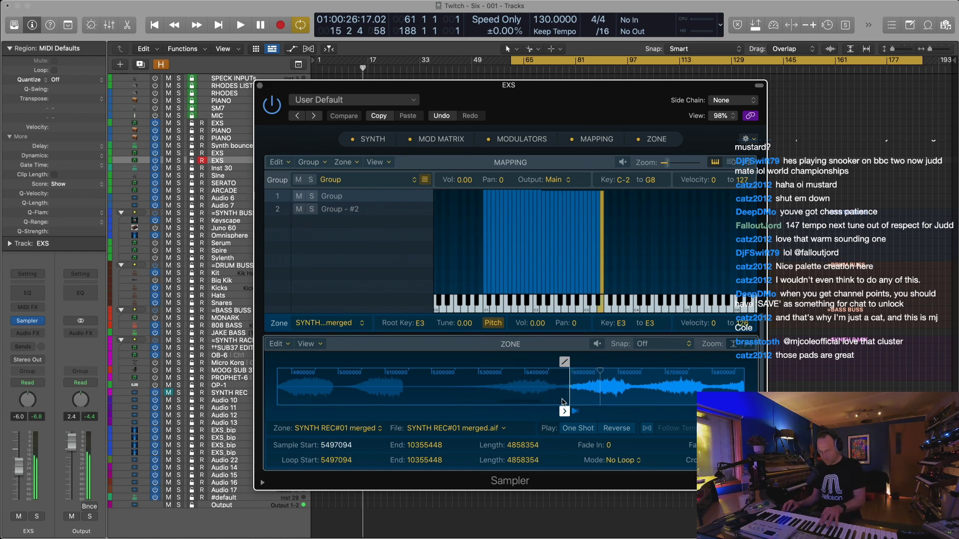
left_click_drag(601, 283, 607, 284)
left_click_drag(564, 411, 636, 411)
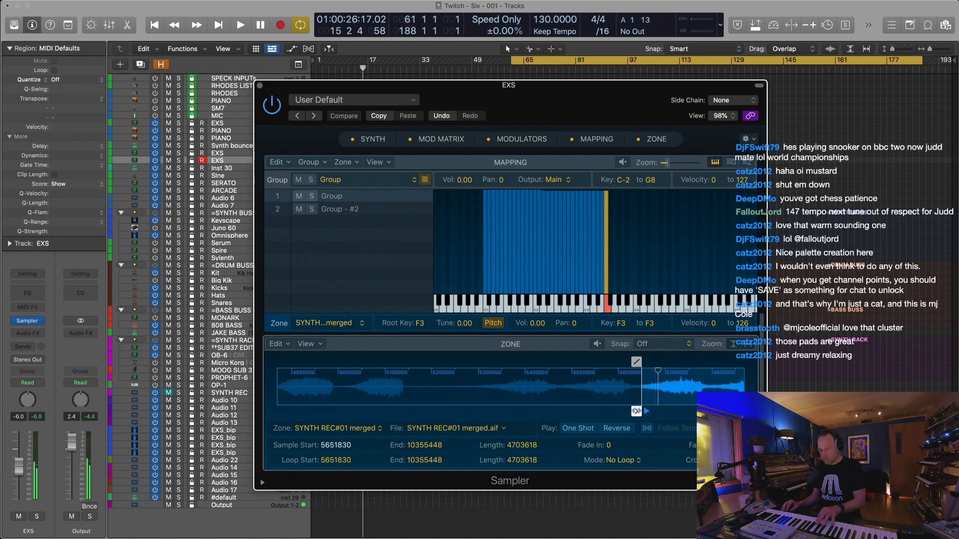
Duplicate the F3 zone onto F#3 and that copy onto G3, checking the neighbouring zones
left_click_drag(607, 271, 613, 272)
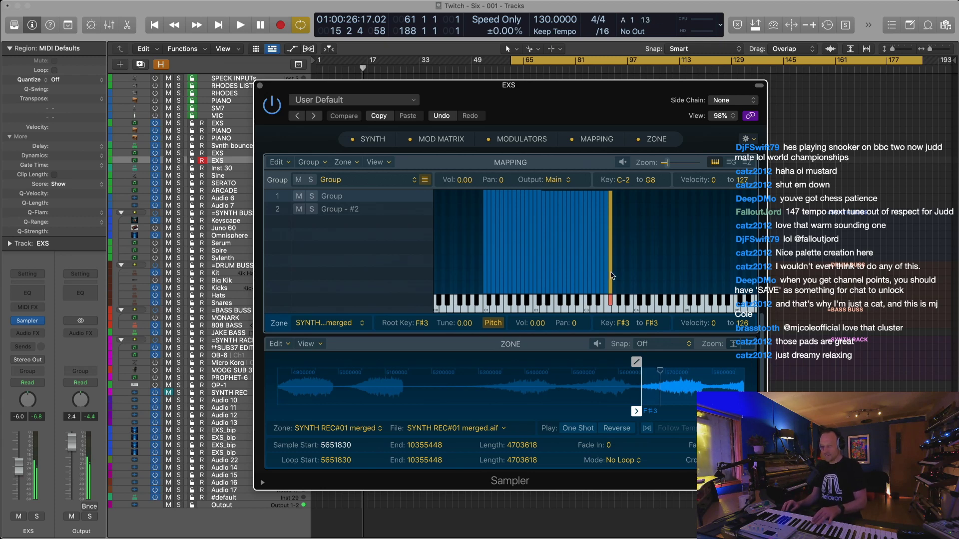
left_click_drag(611, 276, 618, 276)
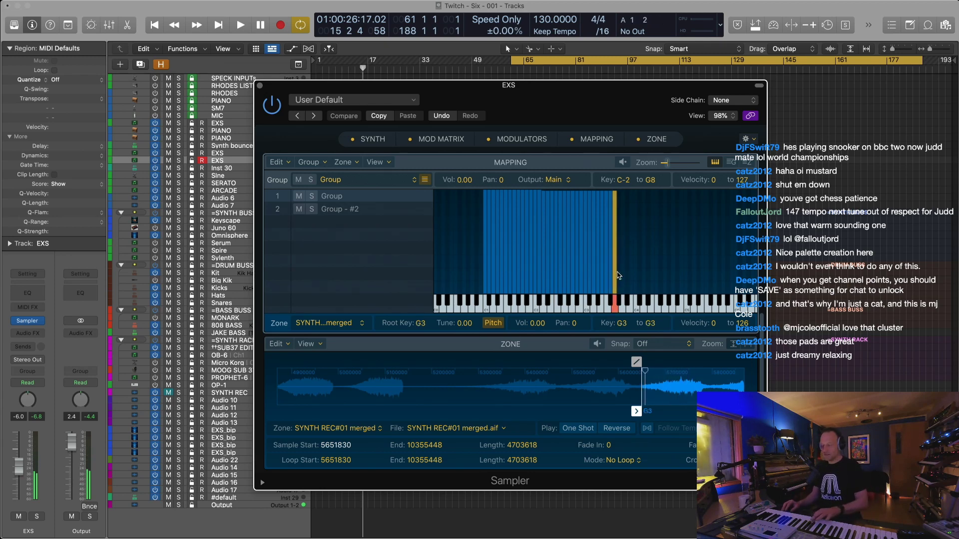
key("Left")
key("Left")
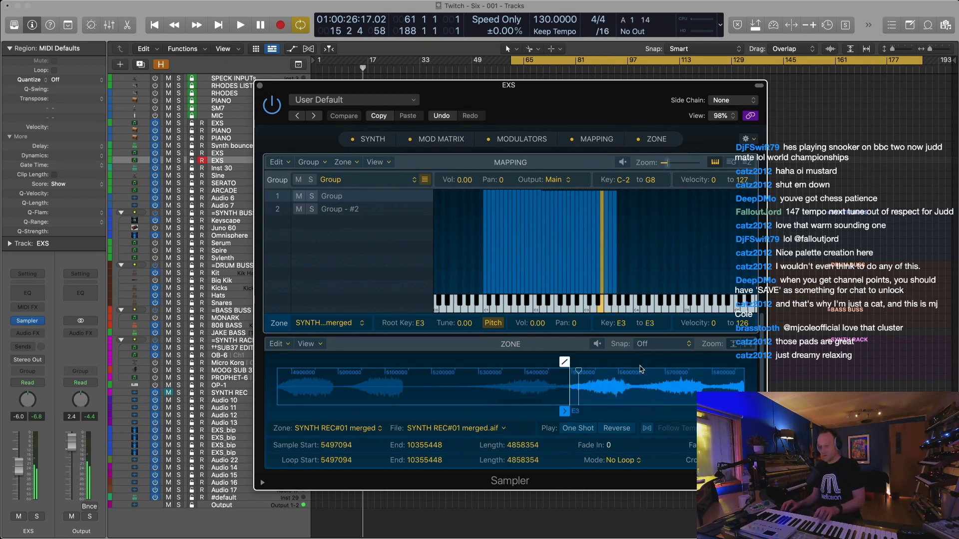
scroll(623, 285, "right", 3)
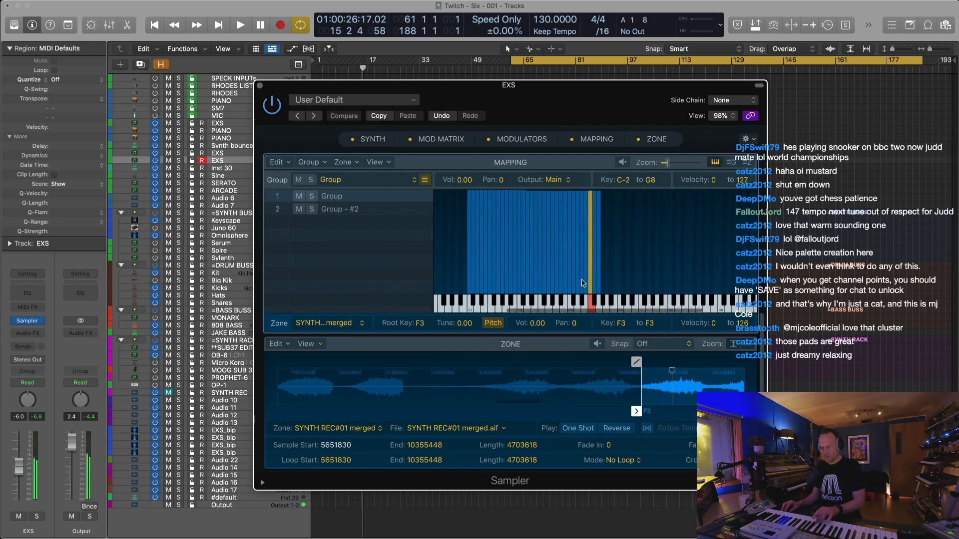
key("Right")
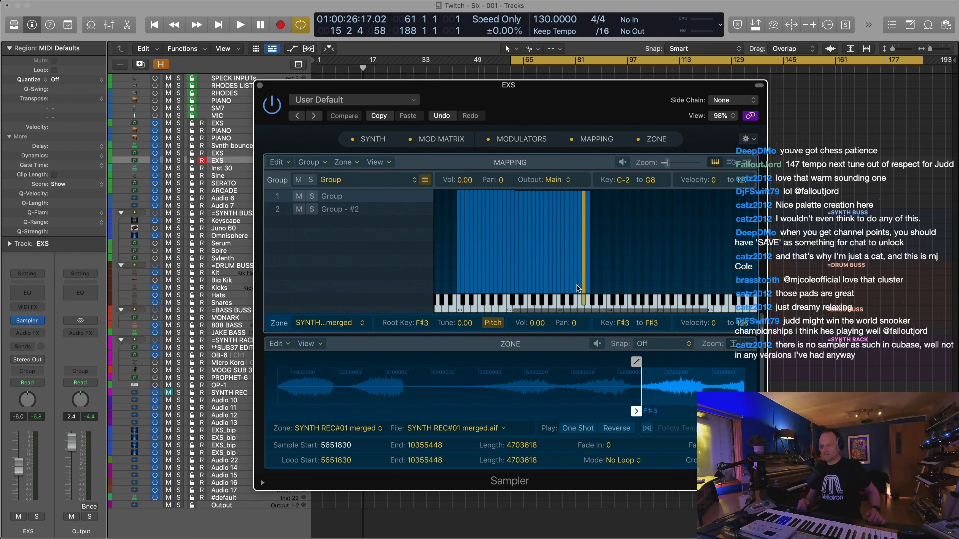
left_click(588, 290)
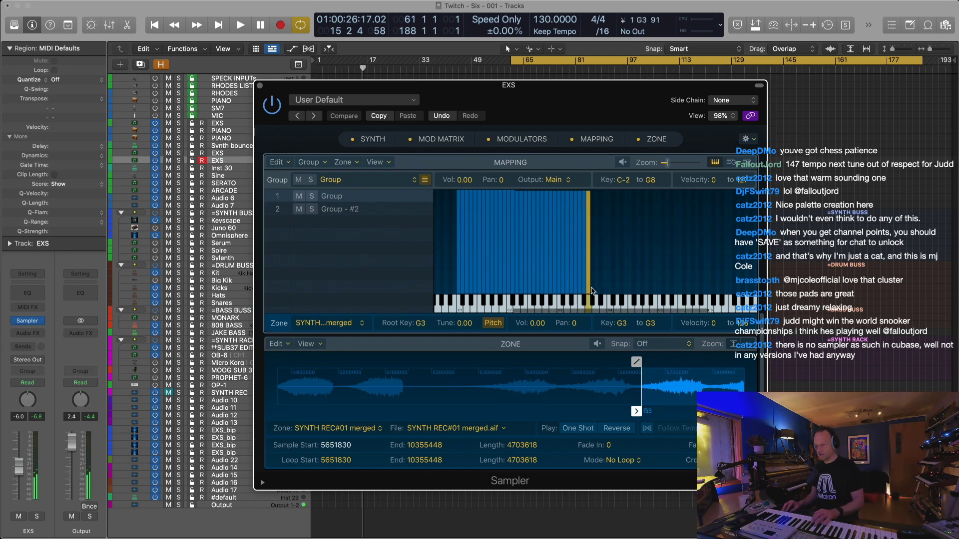
Try a sample start of 5832640 on the G3 zone
scroll(601, 400, "right", 2)
scroll(600, 399, "right", 3)
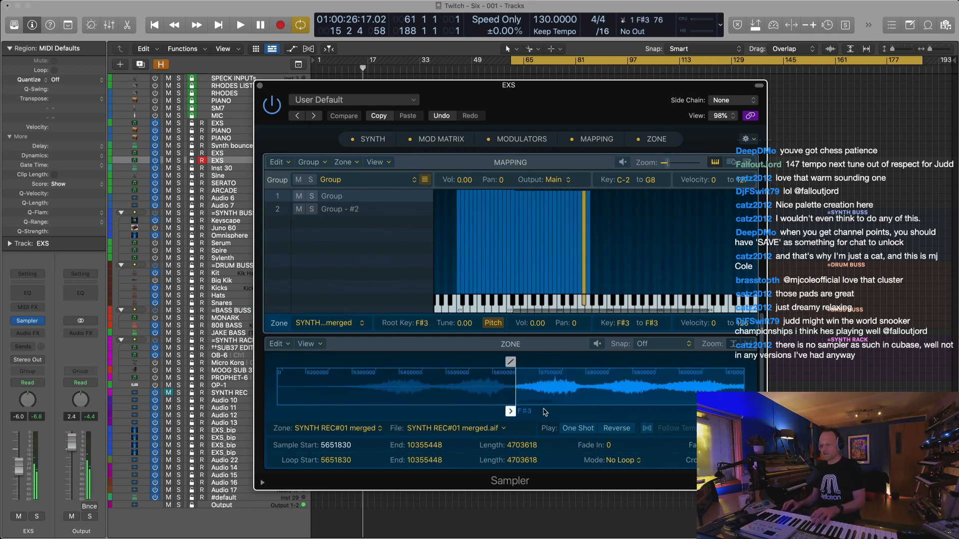
key("shift+super+z")
left_click_drag(505, 411, 589, 411)
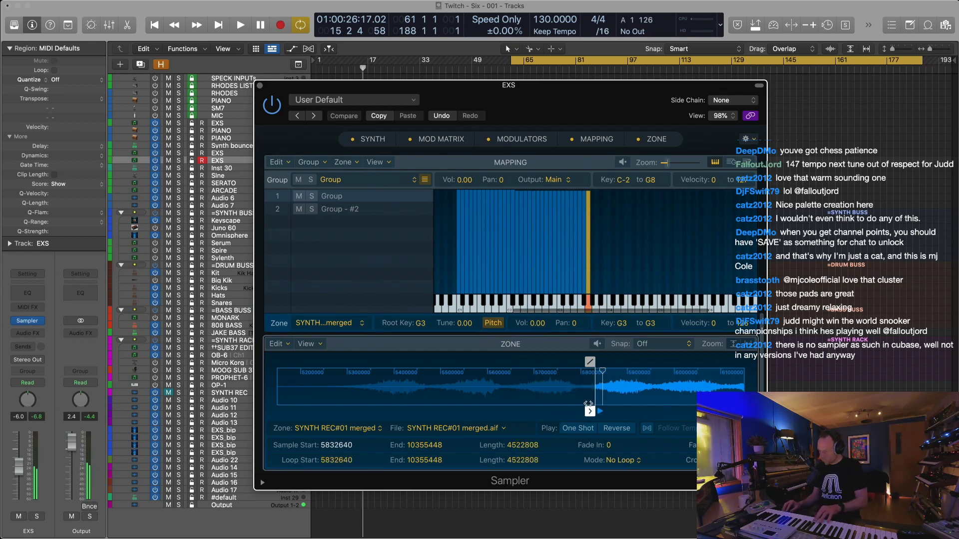
Compare the sample starts of the E3, F3, F#3 and G3 zones
key("super+z")
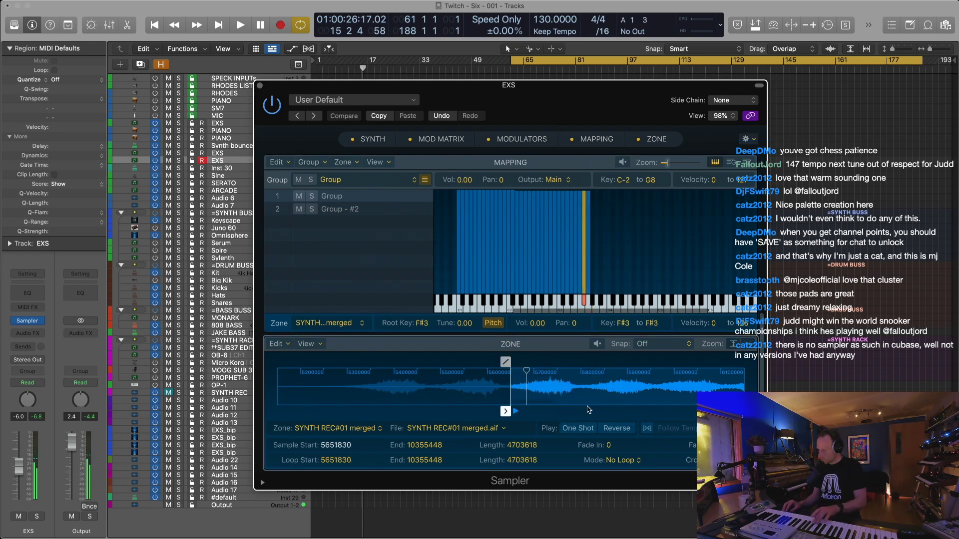
key("super+z")
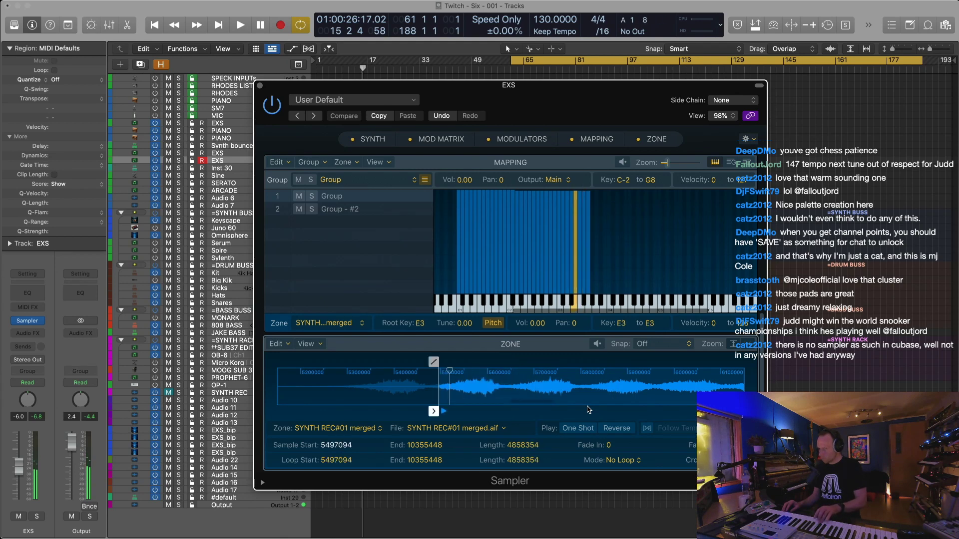
key("super+shift+z")
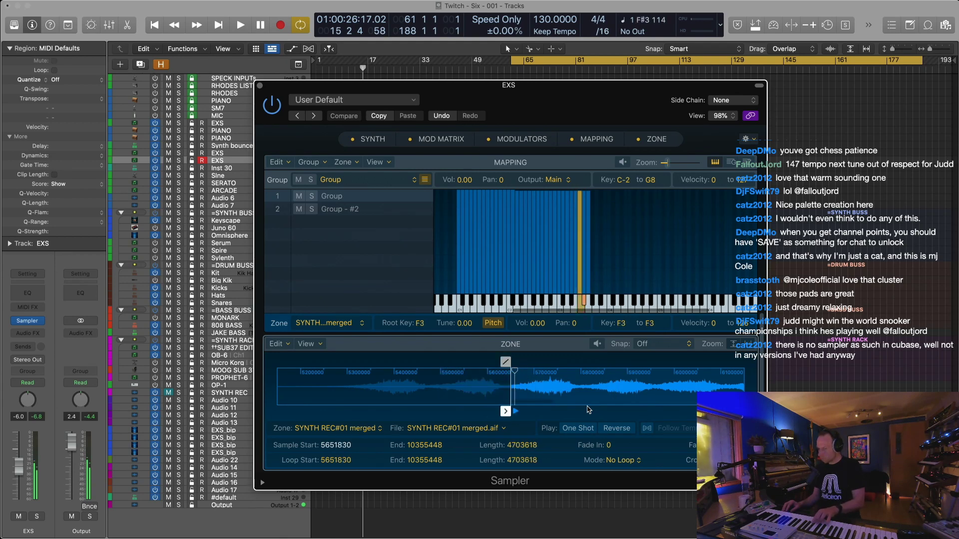
key("super+shift+z")
key("super+z")
key("super+z")
key("super+z")
key("super+shift+z")
key("super+shift+z")
key("super+shift+z")
key("super+shift+z")
Set the G3 zone's sample start to 5980806 and copy the zone onto G#3 and A3
left_click_drag(504, 411, 660, 410)
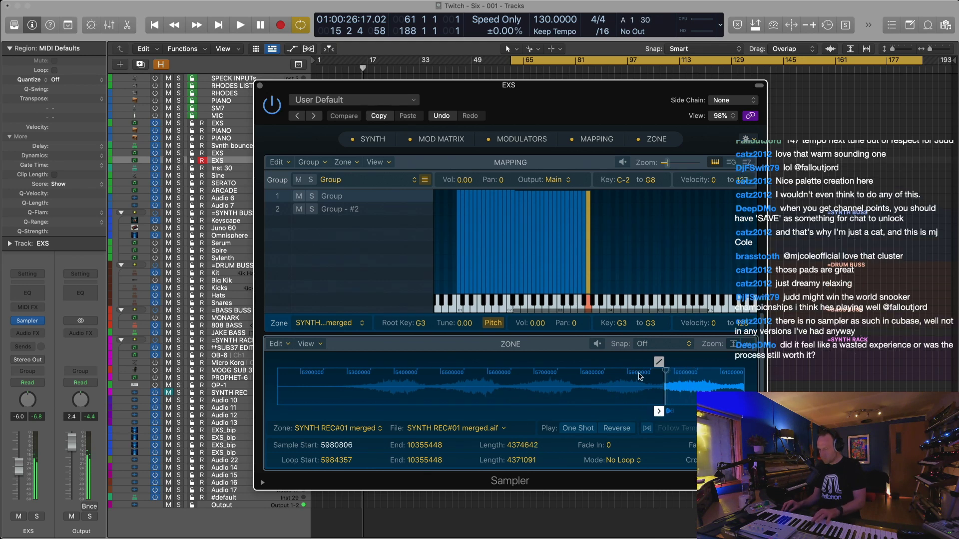
left_click(591, 276)
left_click(592, 276)
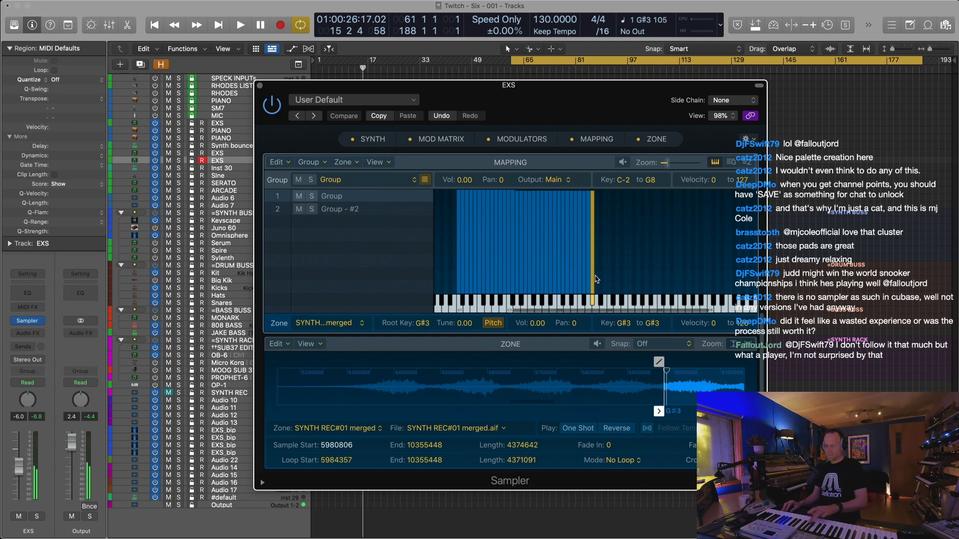
scroll(595, 279, "left", 5)
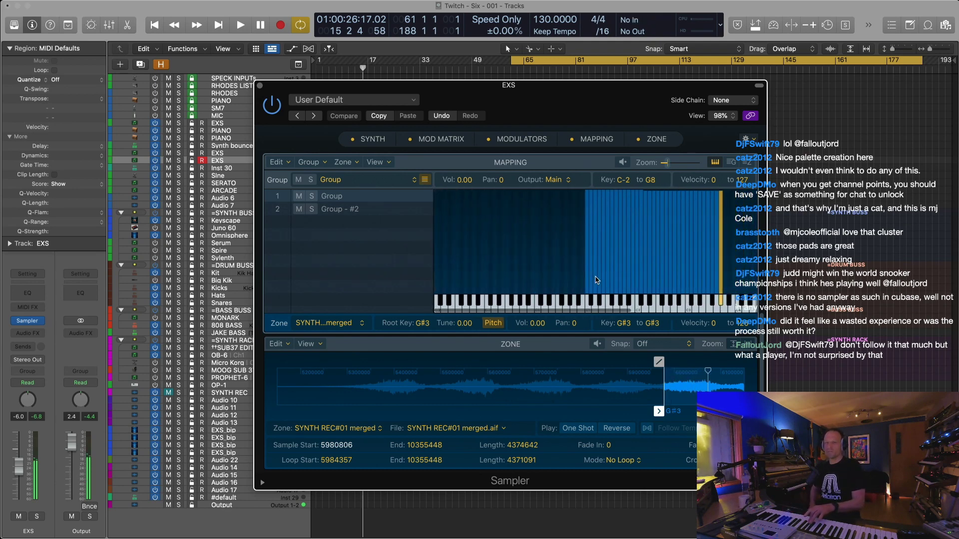
scroll(650, 277, "right", 3)
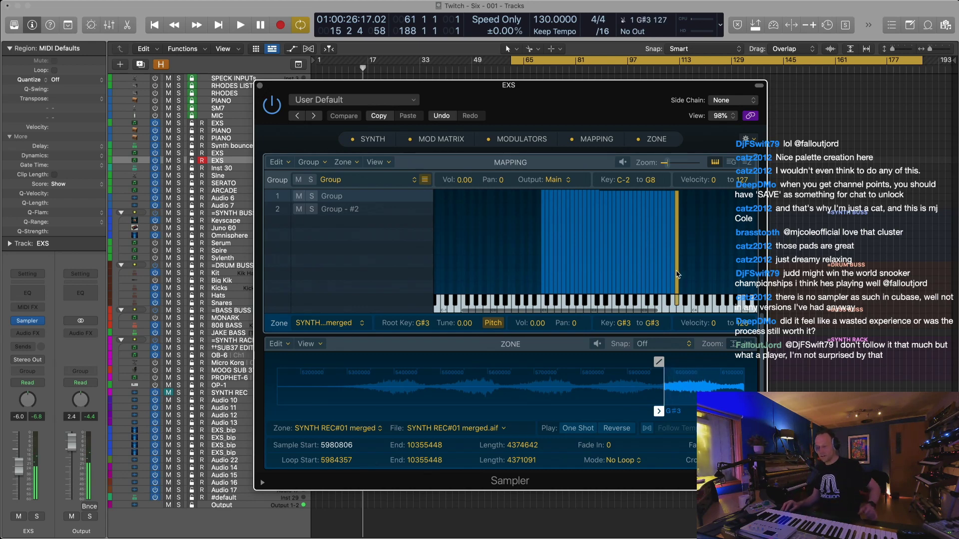
left_click_drag(678, 275, 685, 275)
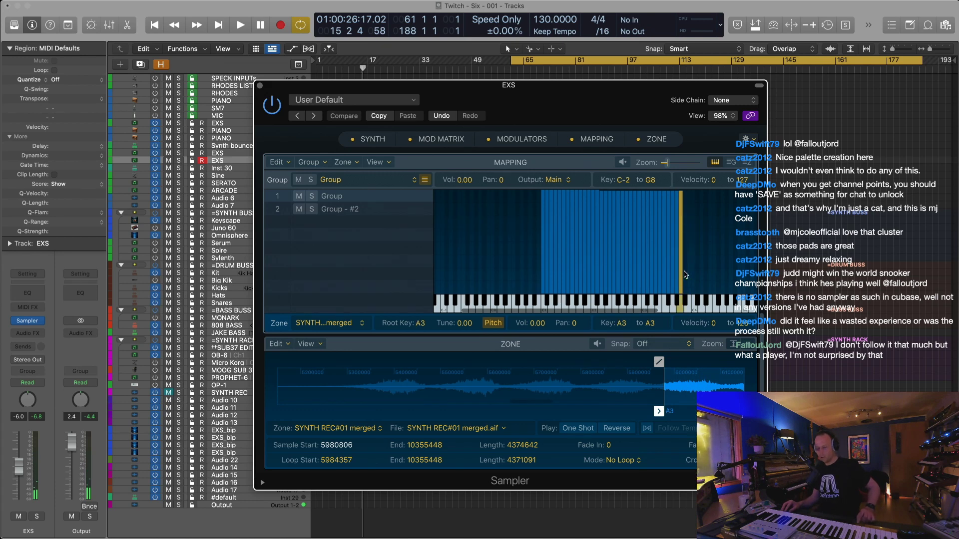
Try a sample start of 6128819 on the A3 zone
key("super+z")
scroll(621, 390, "right", 10)
scroll(450, 385, "left", 7)
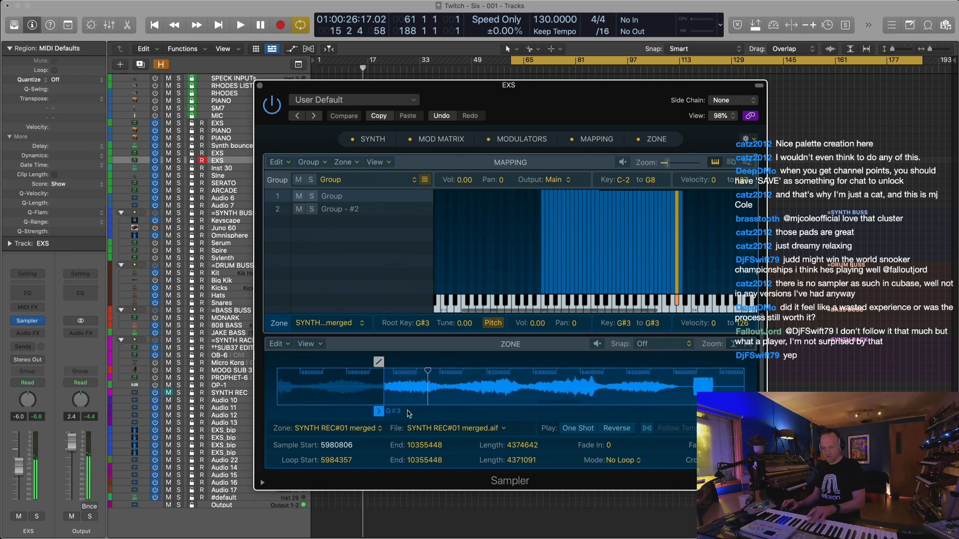
key("super+shift+z")
left_click_drag(411, 410, 480, 406)
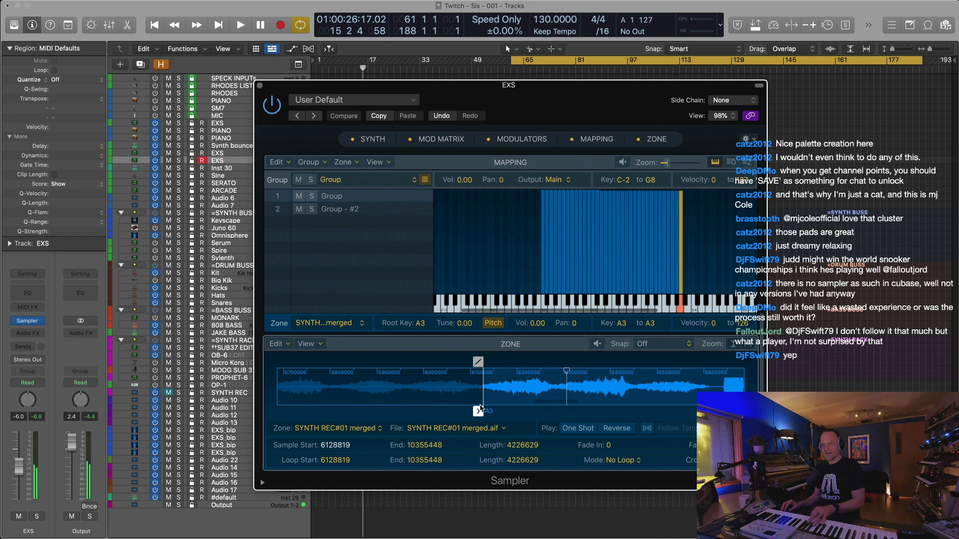
Recheck the G3 and G#3 zones and set the A3 zone's sample start to 6298414
key("super+z")
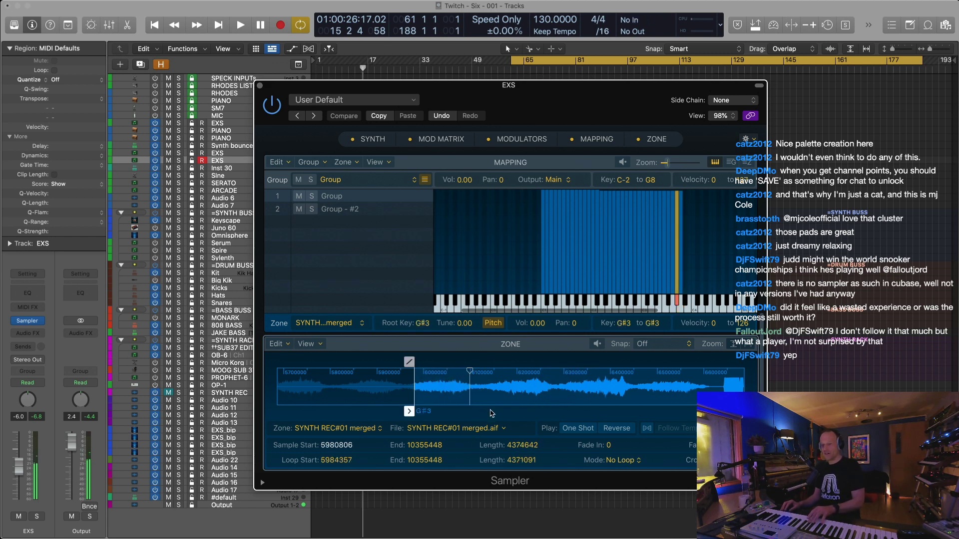
key("super+z")
key("super+shift+z")
key("super+z")
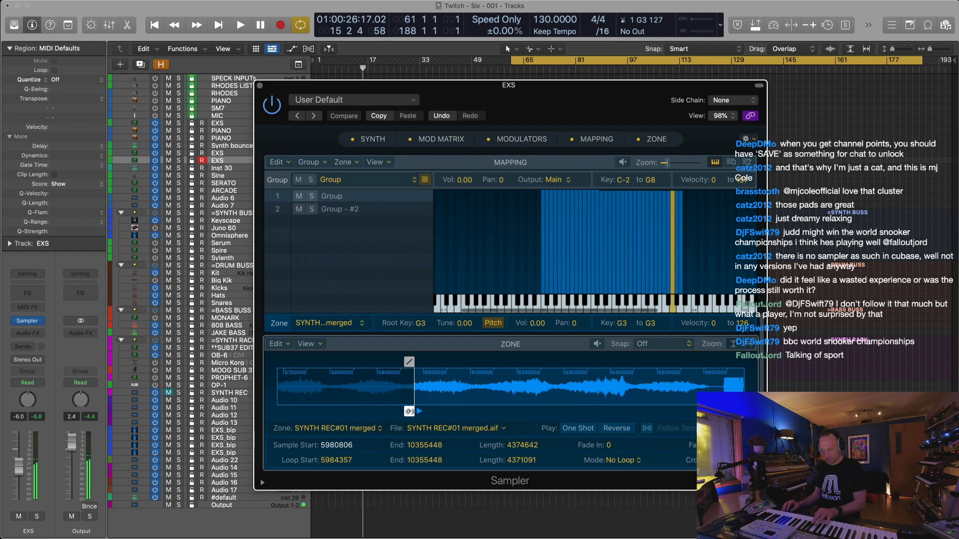
key("super+shift+z")
left_click_drag(409, 411, 557, 411)
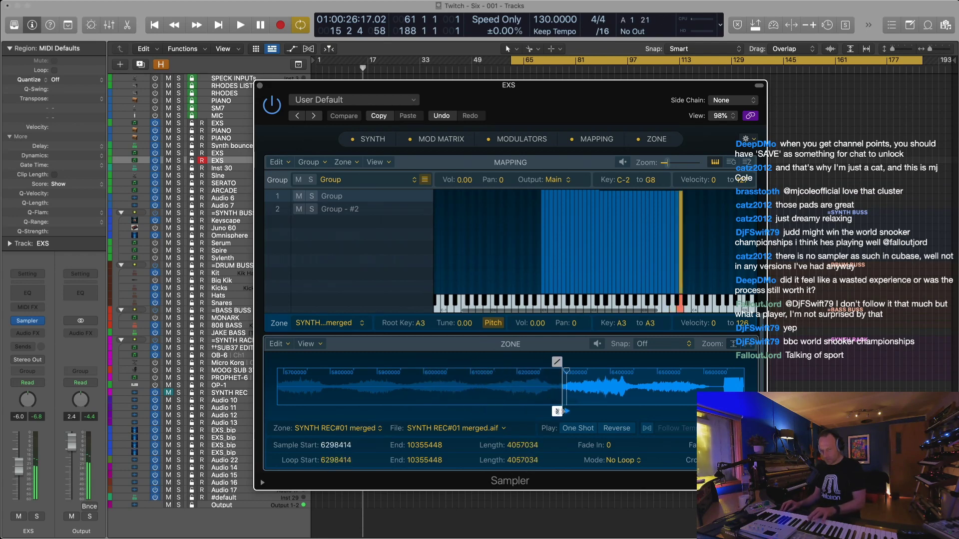
Duplicate the A3 zone onto A#3 and set the copy's sample start to 6533835
left_click(689, 267)
left_click(679, 271)
left_click_drag(680, 275, 684, 273)
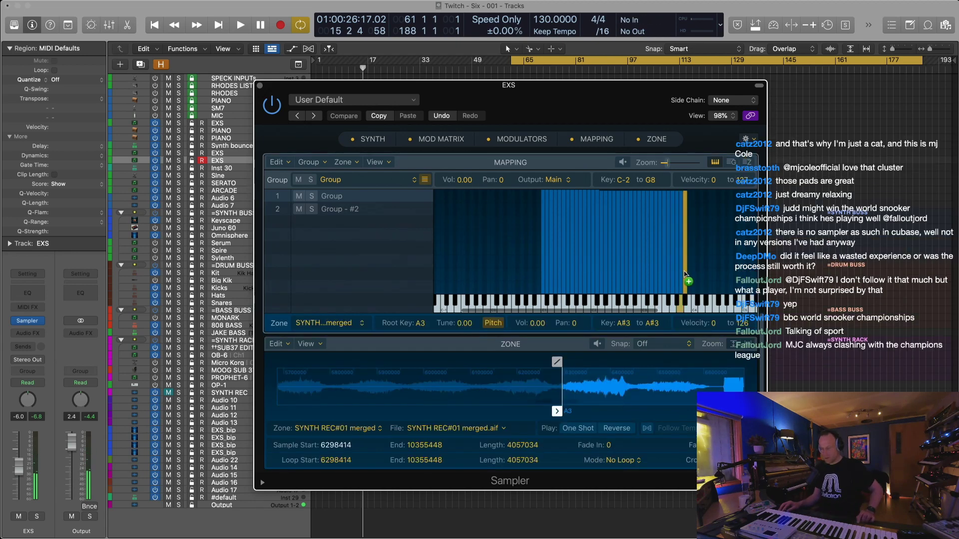
left_click_drag(556, 411, 634, 398)
scroll(589, 400, "right", 3)
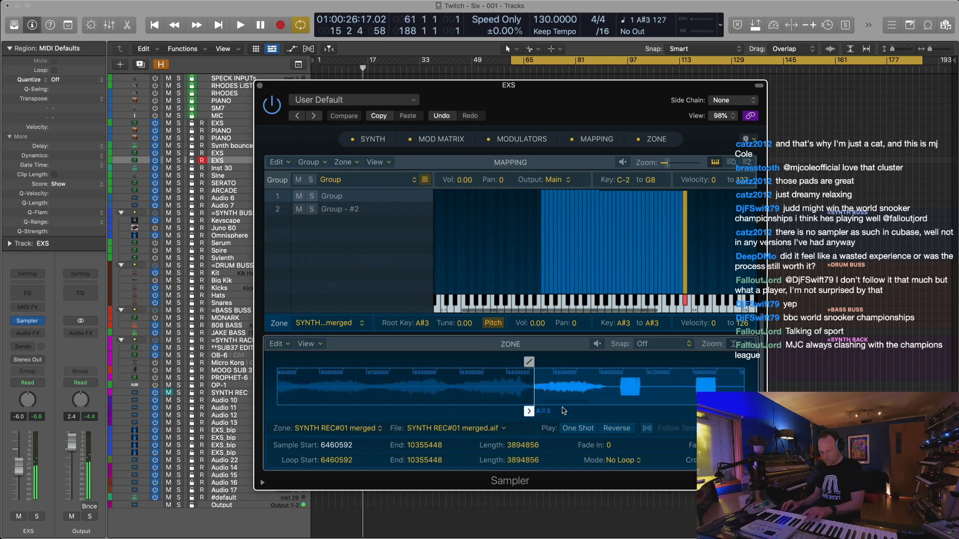
left_click_drag(529, 411, 563, 410)
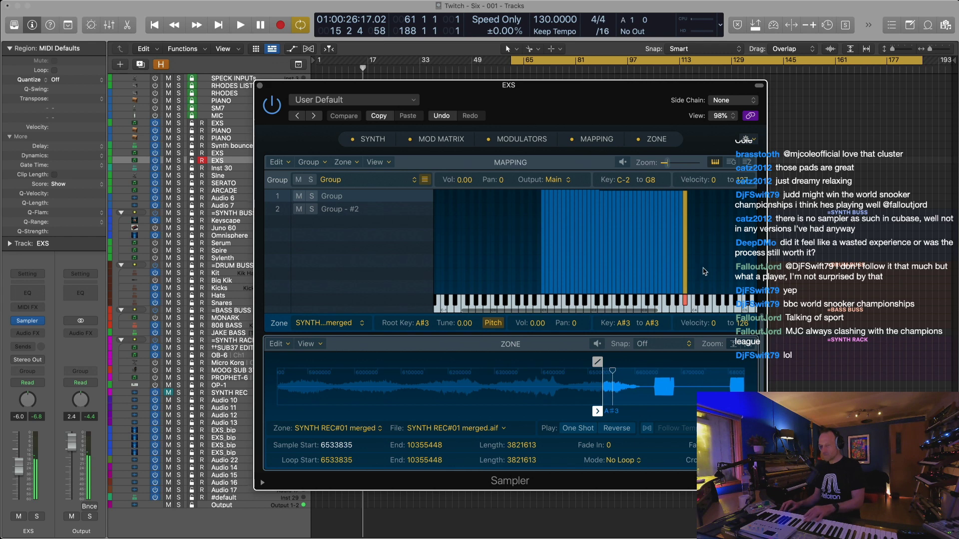
Select all the mapped zones and extend their upper velocity limit to 127
left_click_drag(682, 192, 602, 184)
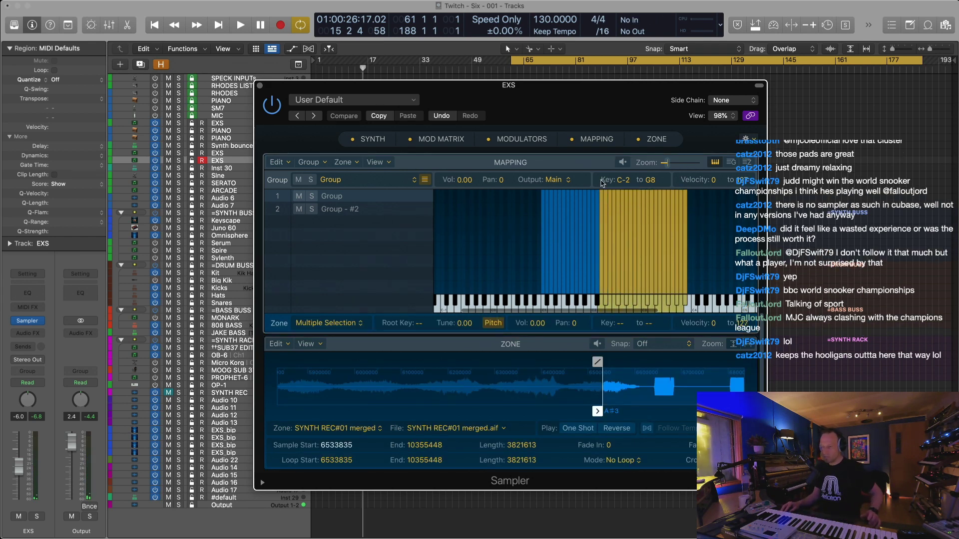
left_click(495, 228)
key("super+a")
scroll(505, 216, "right", 4)
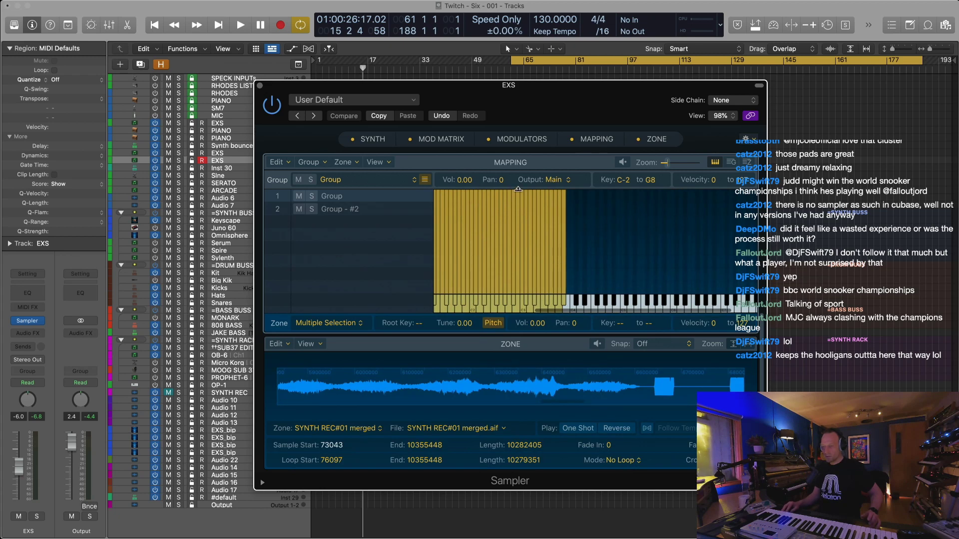
Duplicate the A#3 zone onto B3 and set its sample start precisely at the next hit, 6644732
left_click(600, 282)
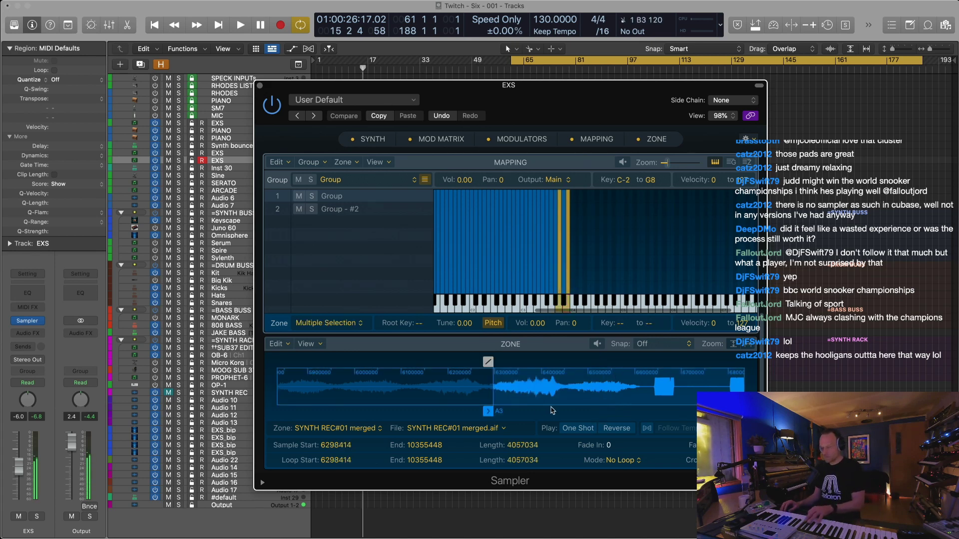
left_click_drag(595, 410, 647, 409)
scroll(582, 403, "right", 6)
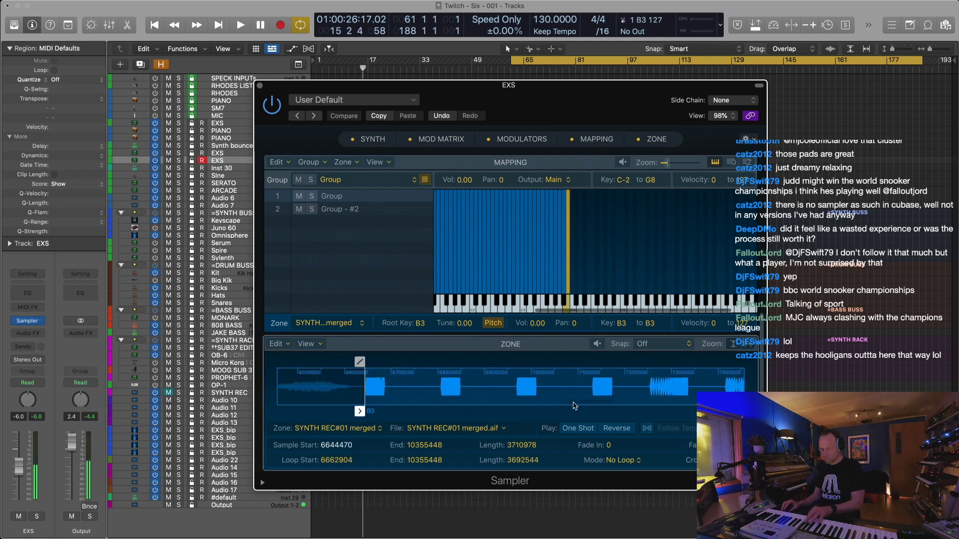
scroll(499, 392, "left", 2)
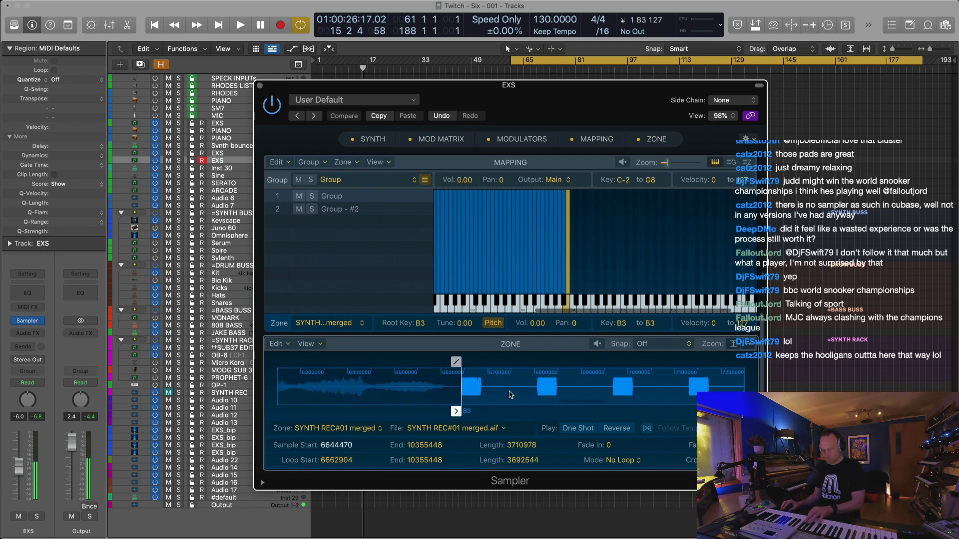
scroll(465, 395, "up", 5)
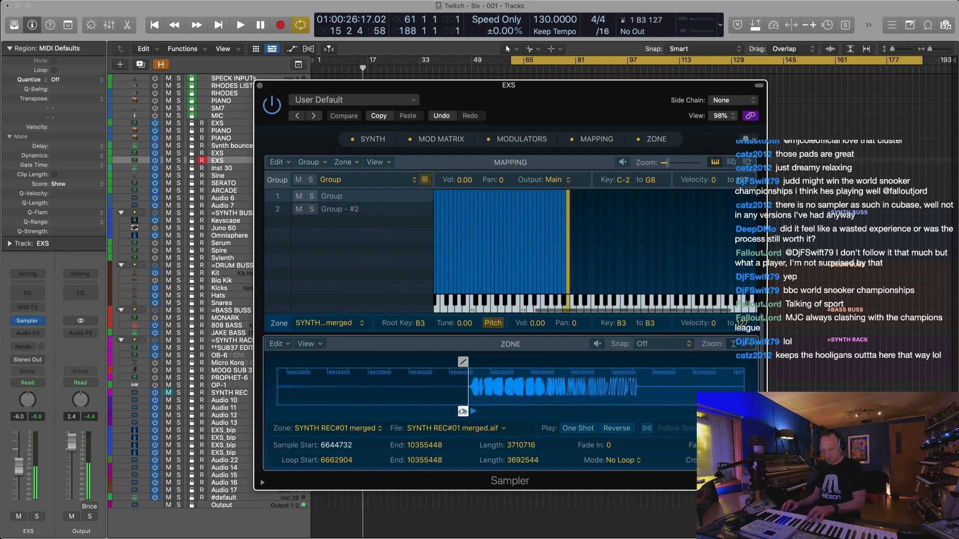
Duplicate the B3 zone onto C4 and set the copy's sample start to 6808022
left_click(572, 273)
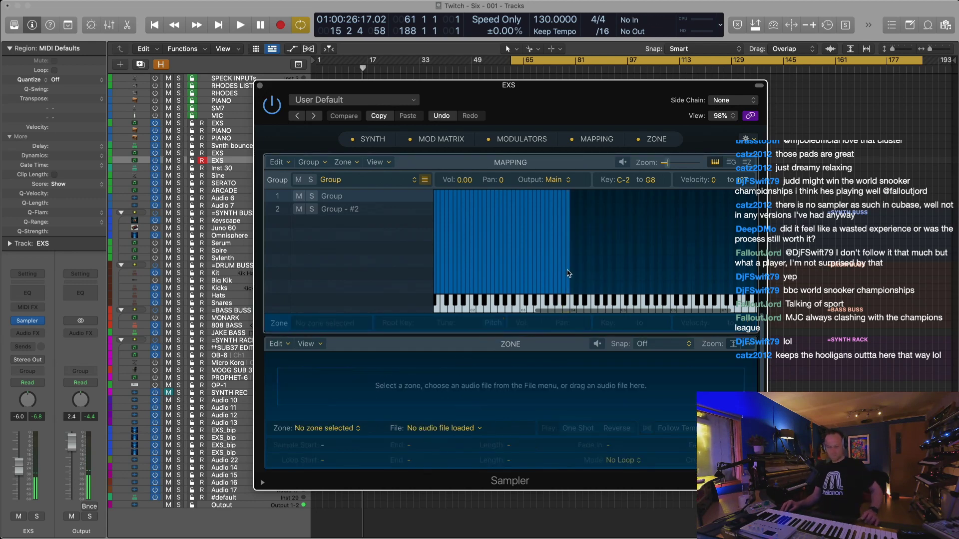
left_click(571, 273)
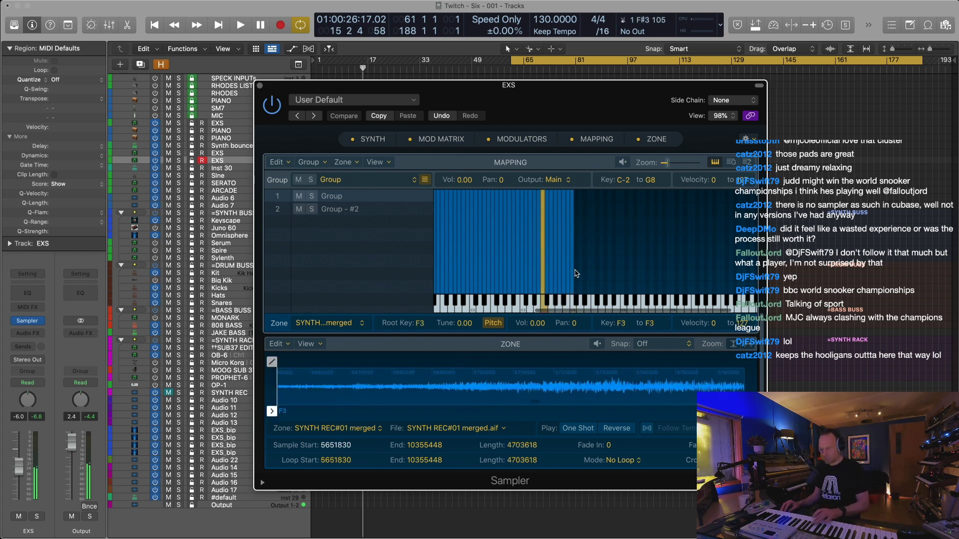
scroll(407, 395, "down", 2)
scroll(408, 395, "down", 4)
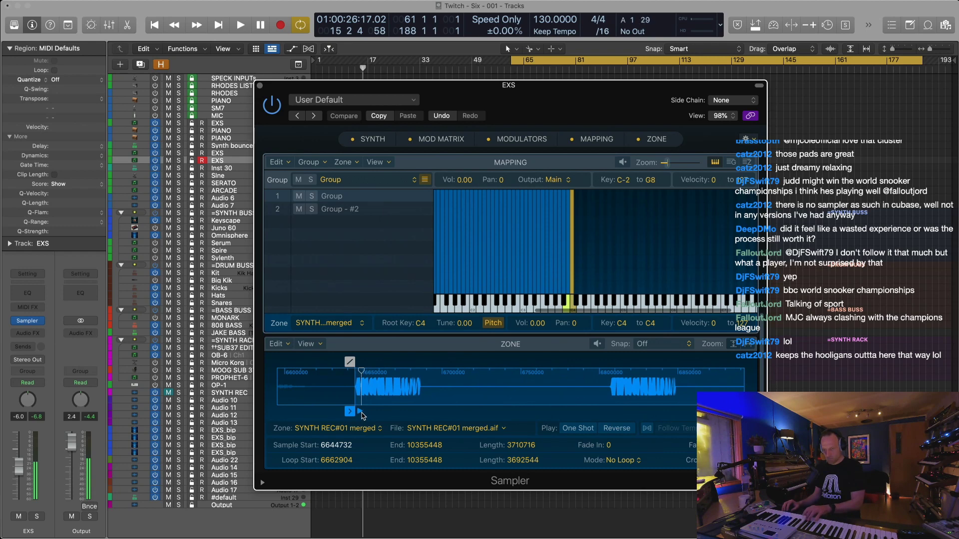
left_click_drag(352, 413, 605, 412)
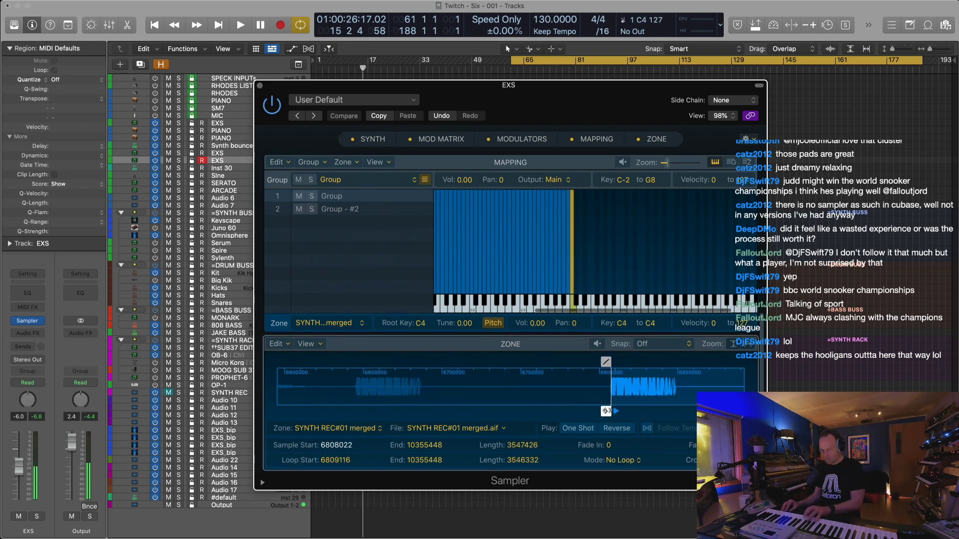
Duplicate the C4 zone onto C#4 and set the copy's sample start to the next hit, 6971073
left_click(573, 271)
left_click(575, 271)
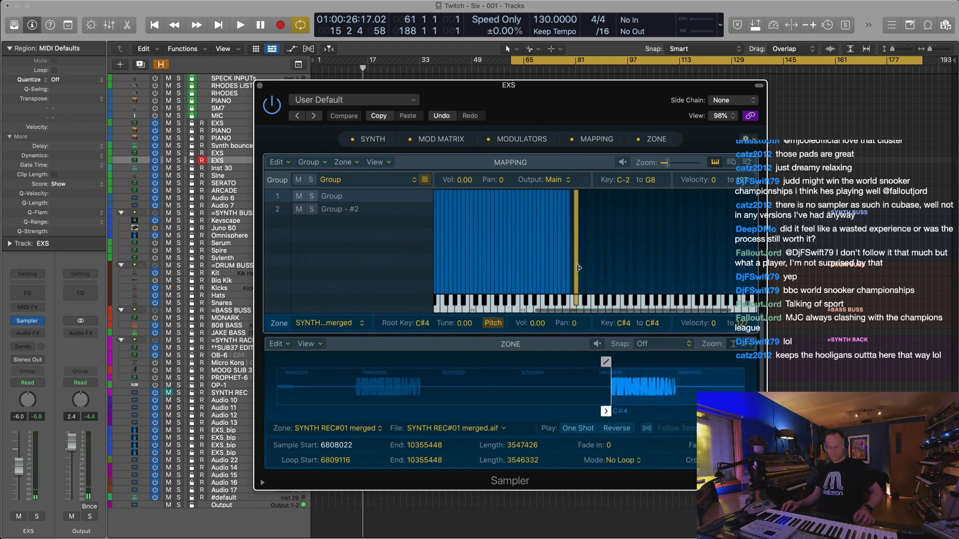
left_click_drag(574, 272, 579, 272)
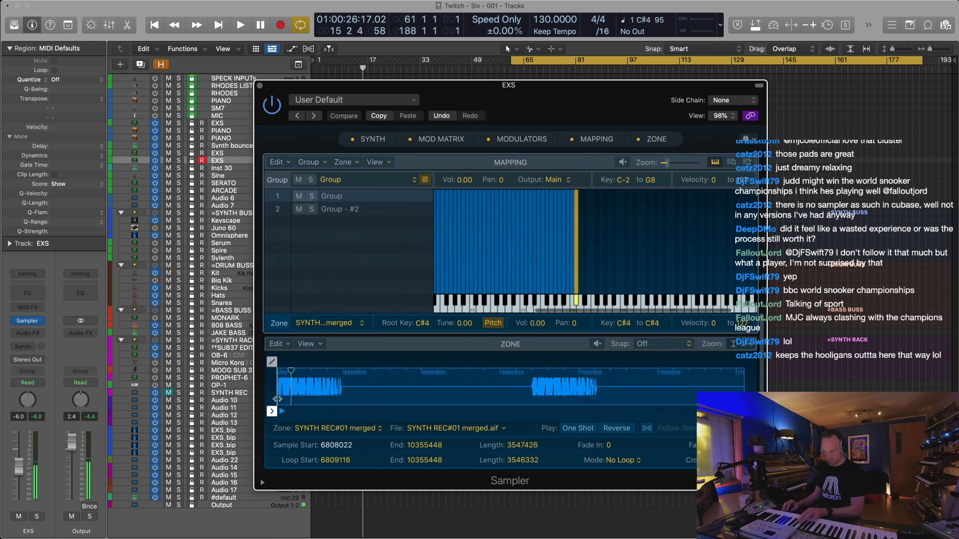
left_click_drag(273, 411, 528, 409)
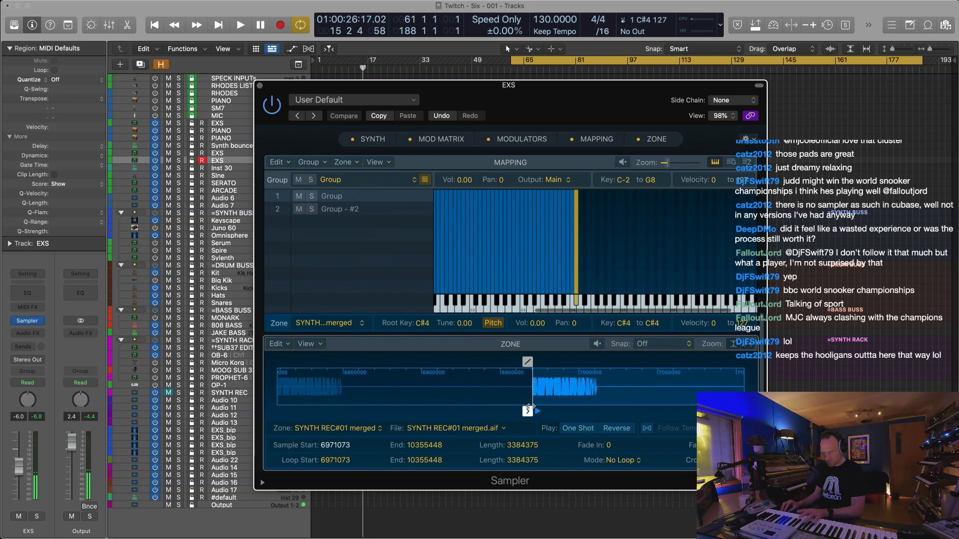
Duplicate the C#4 zone onto D4 and set the copy's sample start to 7134743
left_click(577, 274)
left_click_drag(578, 274, 583, 277)
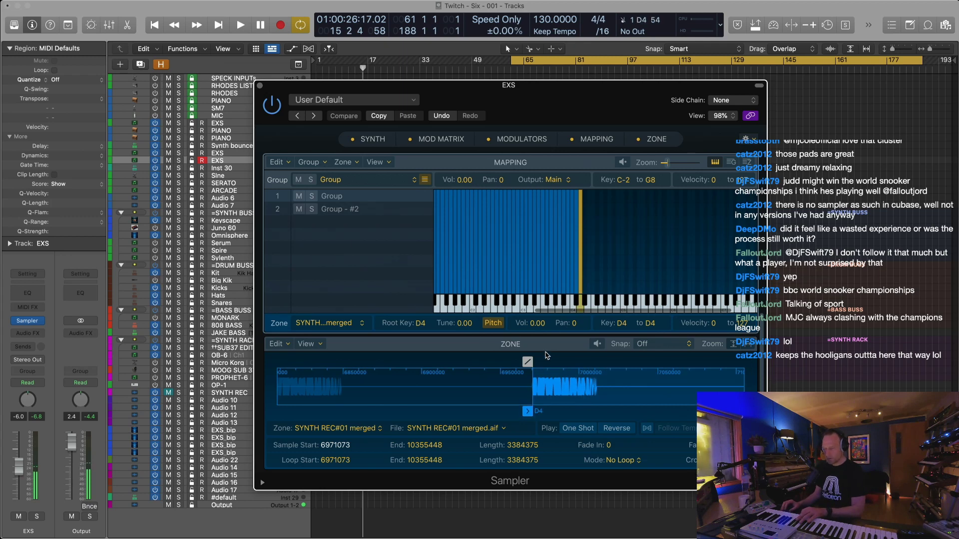
scroll(542, 364, "down", 5)
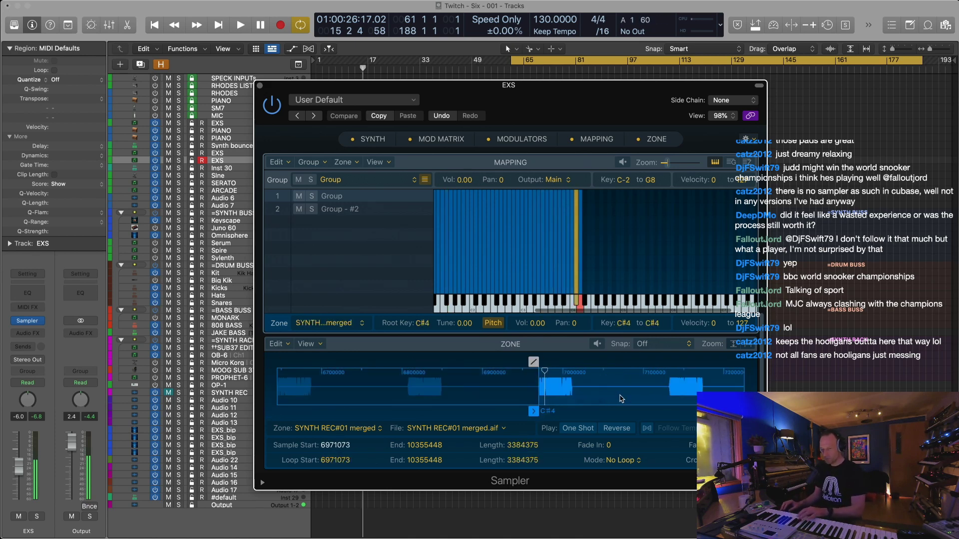
left_click_drag(533, 411, 664, 410)
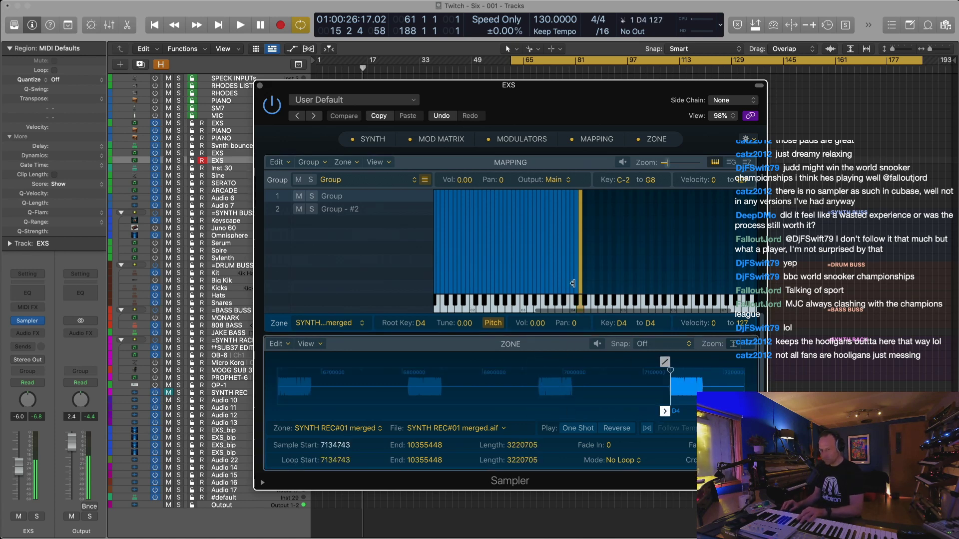
Duplicate the D4 zone onto D#4 and set the copy's sample start to 7257759
left_click(586, 273)
left_click_drag(580, 275, 586, 278)
scroll(426, 394, "right", 5)
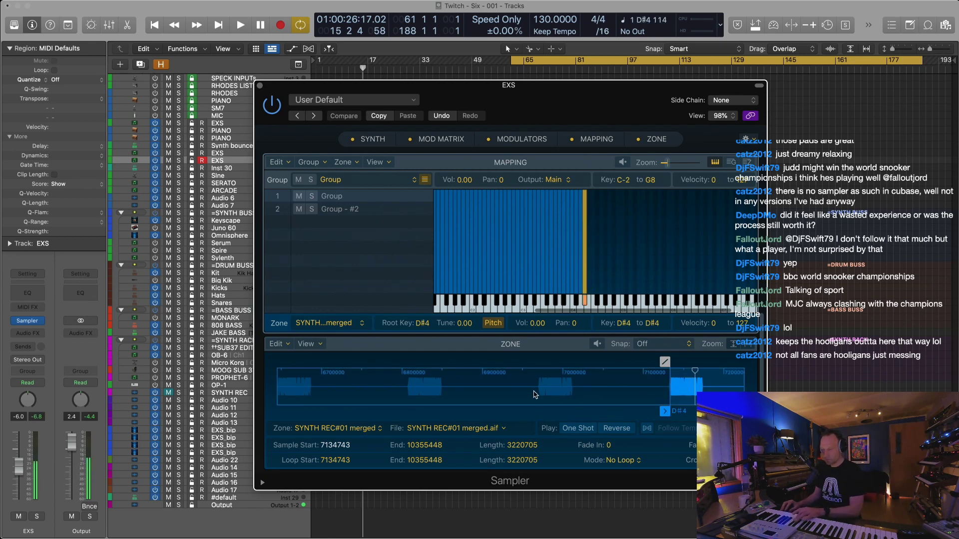
scroll(426, 394, "left", 3)
left_click_drag(391, 410, 487, 403)
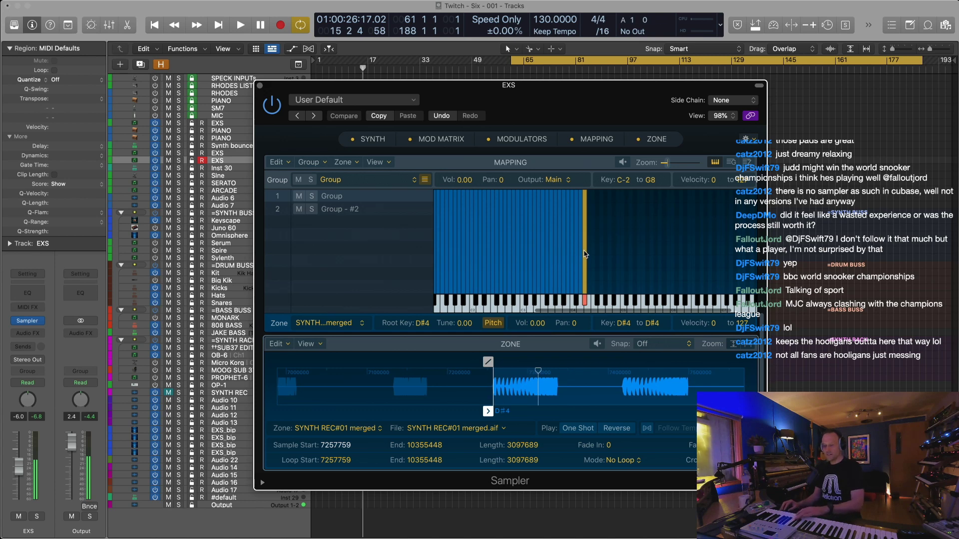
Duplicate the D#4 zone onto E4 with sample start 7418841, and the E4 zone onto F4 with sample start 7581118
left_click_drag(585, 254, 591, 250)
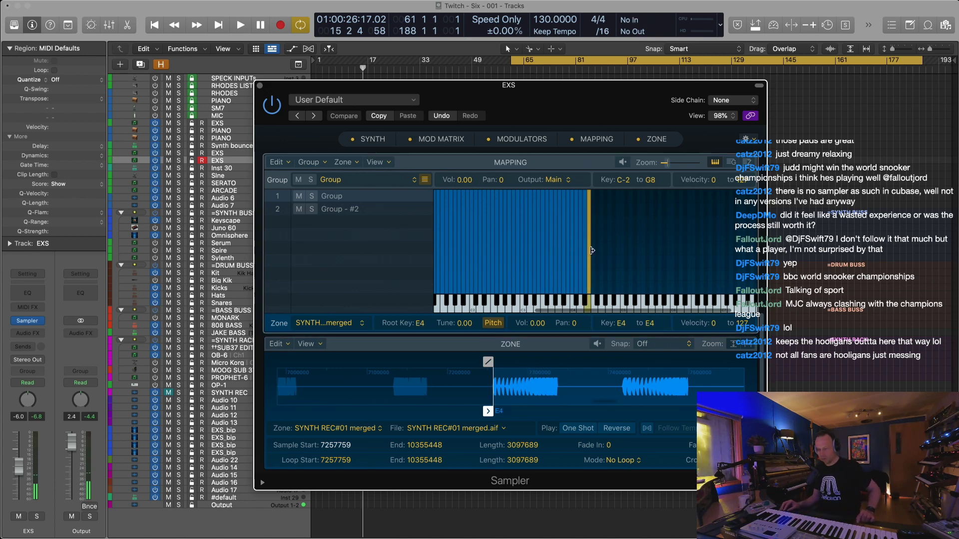
left_click_drag(486, 414, 617, 400)
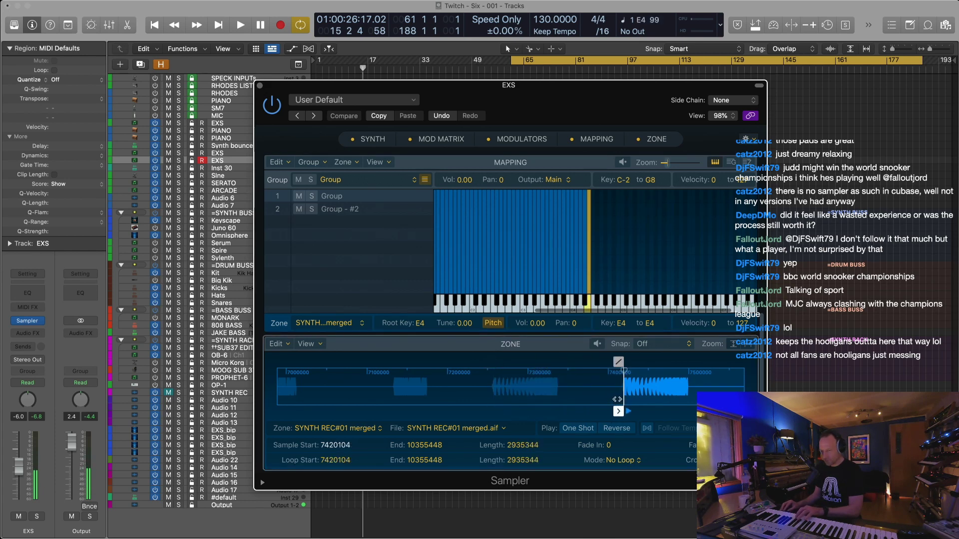
left_click(595, 271)
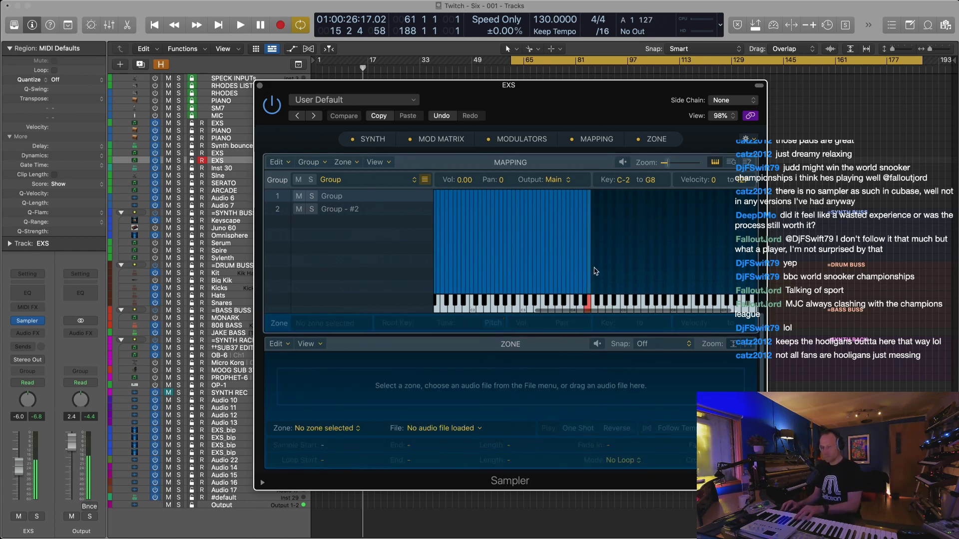
left_click(593, 271)
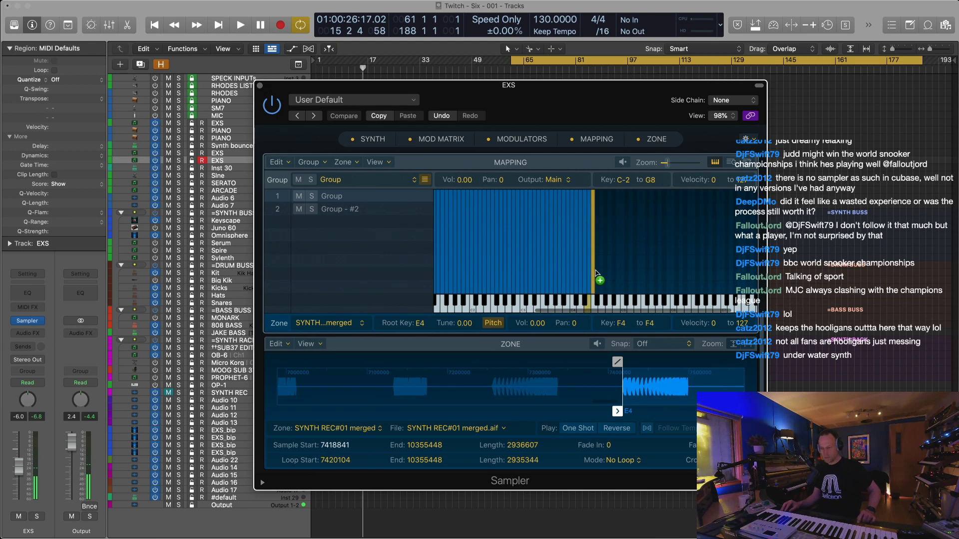
left_click_drag(596, 273, 597, 272)
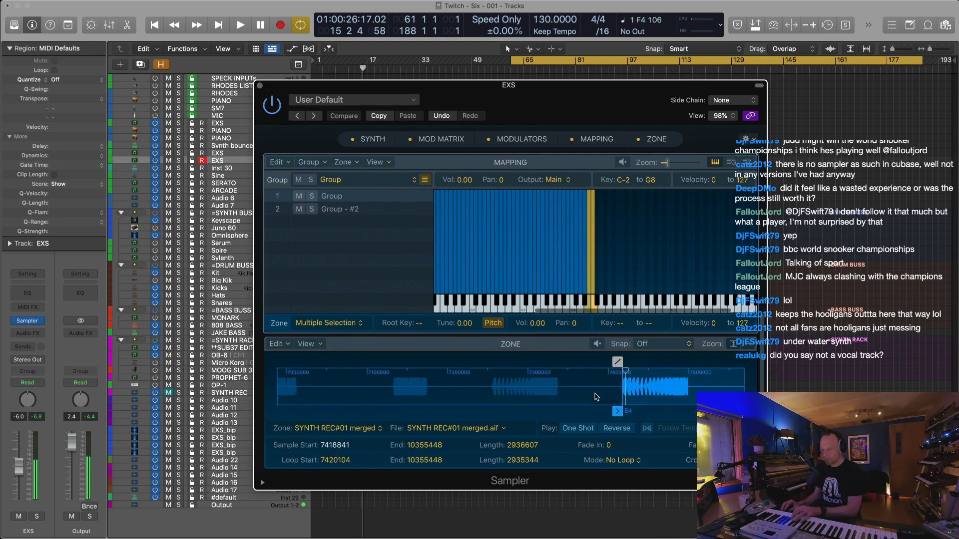
left_click_drag(480, 411, 608, 407)
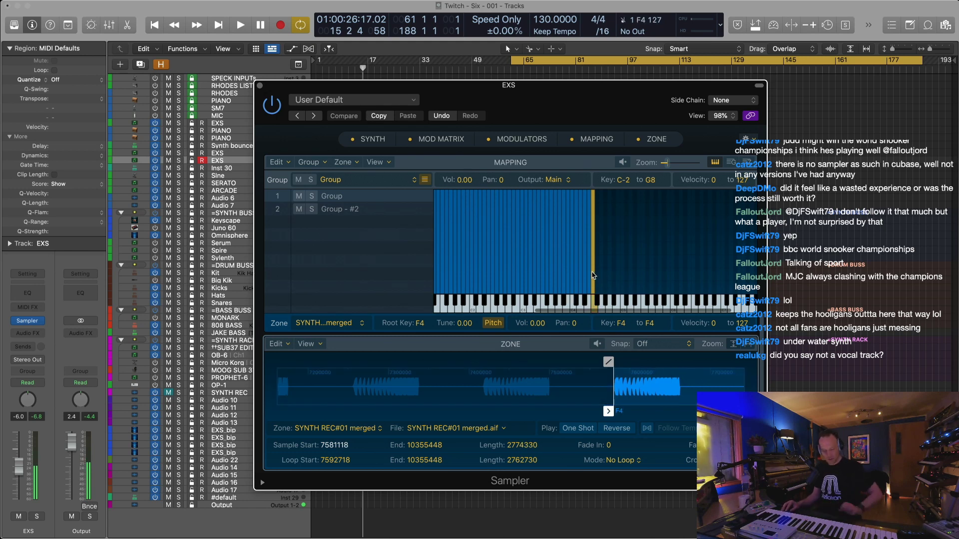
Duplicate the F4 zone onto F#4 and set the copy's sample start to the next hit, 7745164
left_click_drag(592, 274, 596, 286)
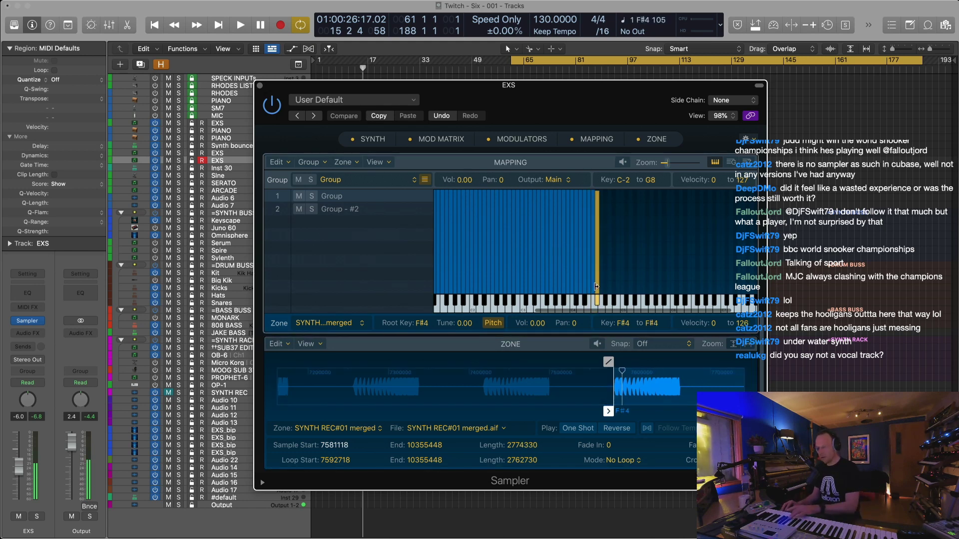
scroll(387, 226, "up", 10)
left_click_drag(306, 215, 294, 69)
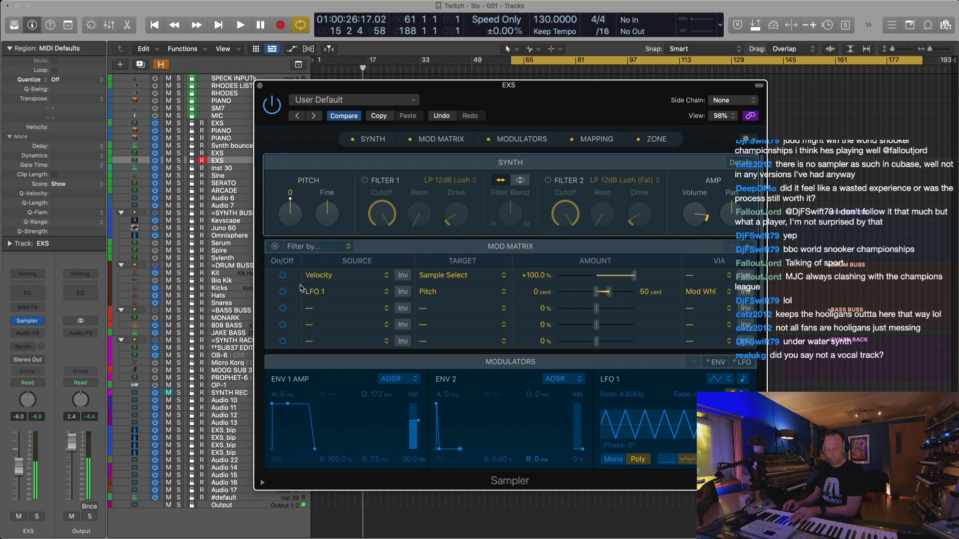
scroll(618, 380, "down", 10)
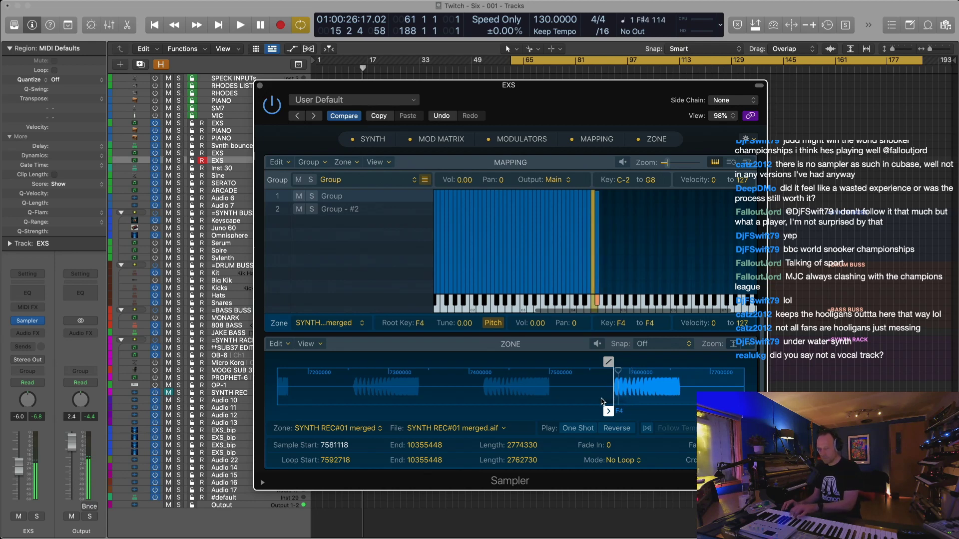
mouse_move(607, 411)
left_mouse_down()
mouse_move(543, 410)
mouse_move(555, 405)
left_mouse_up()
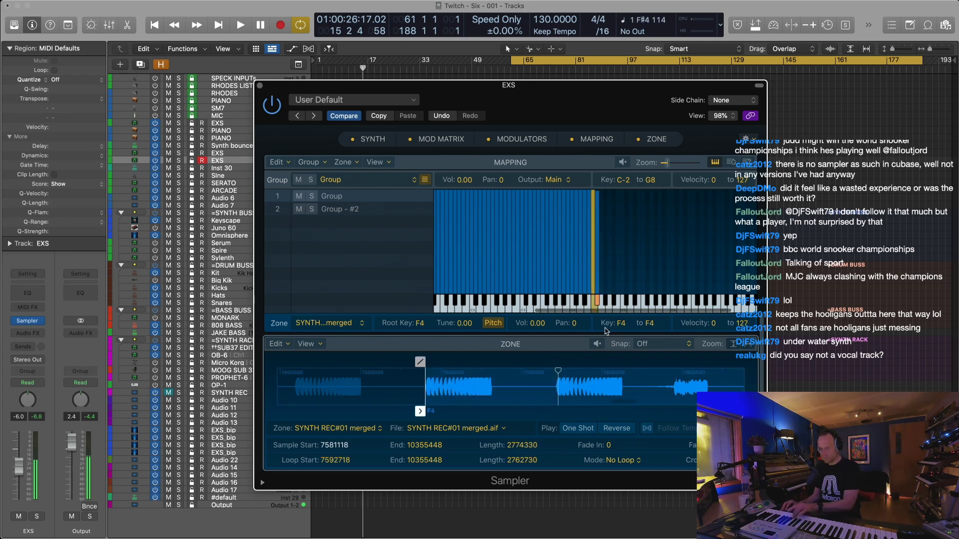
Duplicate the F#4 zone onto G4 and set the copy's sample start to 7891917
left_click_drag(598, 289, 604, 288)
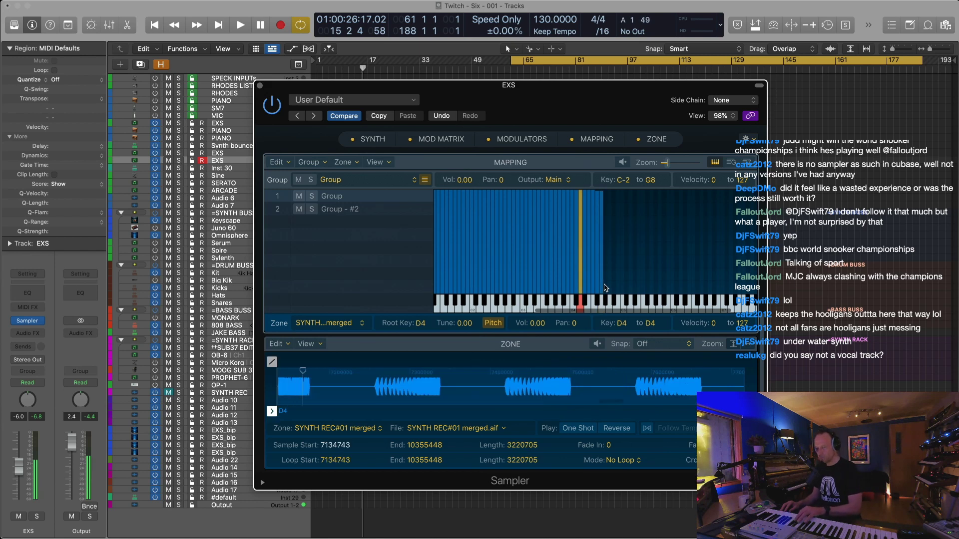
key("super+z")
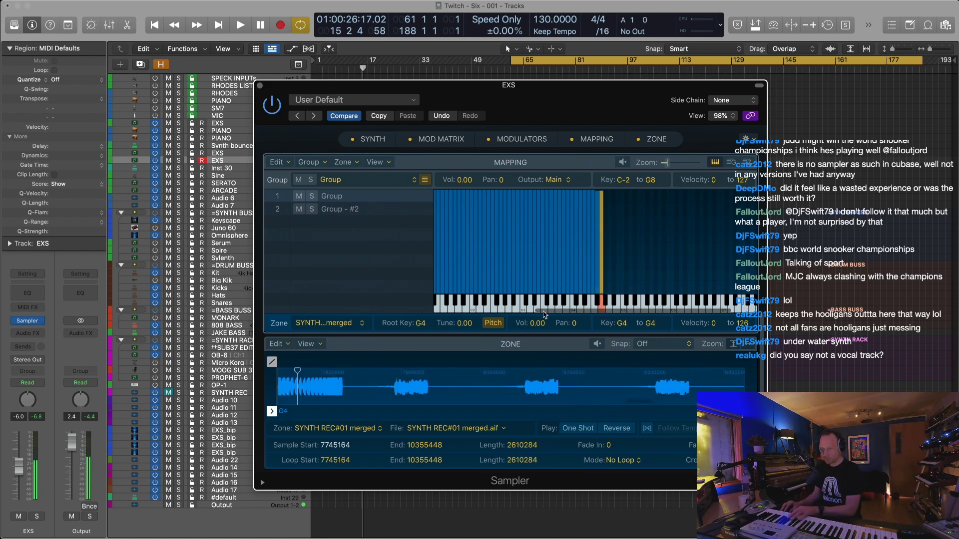
mouse_move(275, 411)
left_mouse_down()
mouse_move(392, 395)
mouse_move(397, 408)
mouse_move(414, 403)
mouse_move(392, 405)
left_mouse_up()
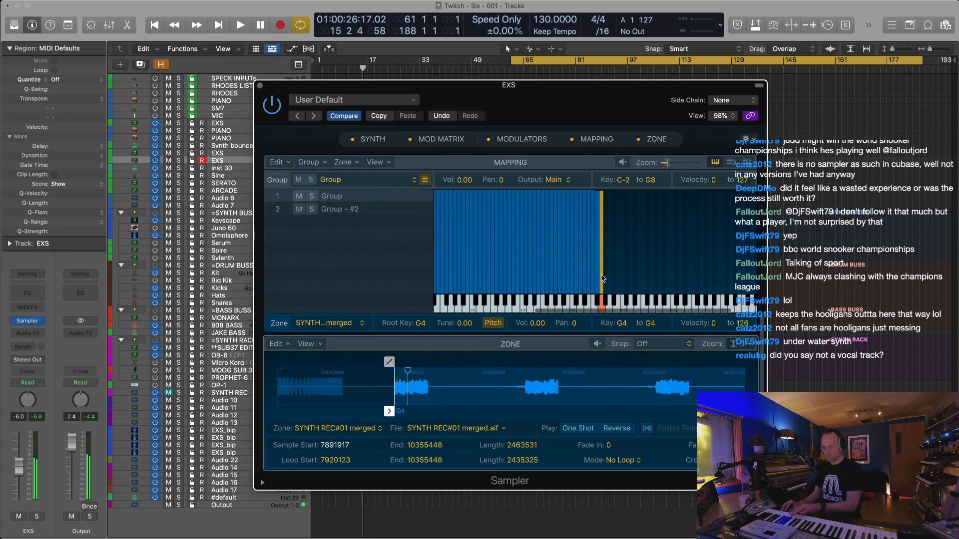
Duplicate the G4 zone onto G#4 and set the copy's sample start to 8054057
left_click_drag(604, 278, 606, 280)
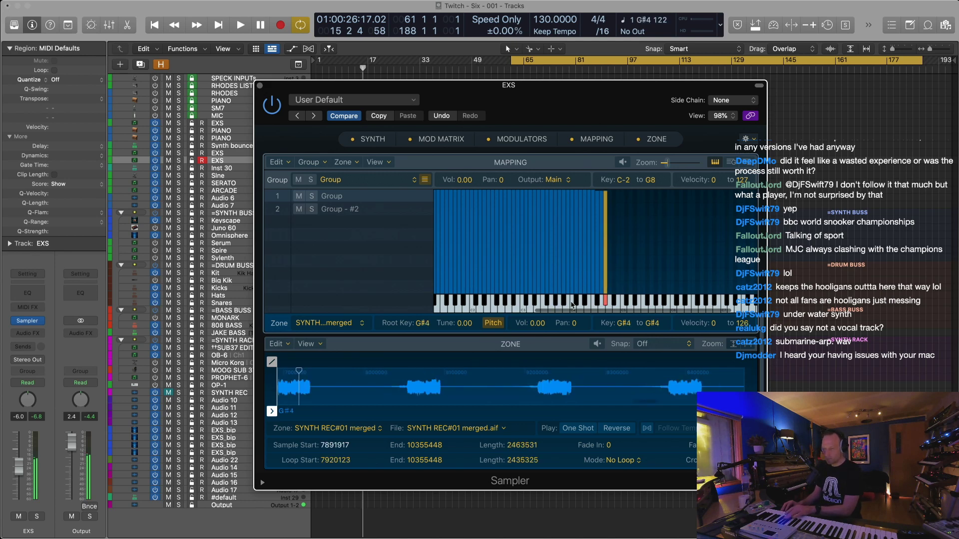
left_click_drag(645, 215, 592, 231)
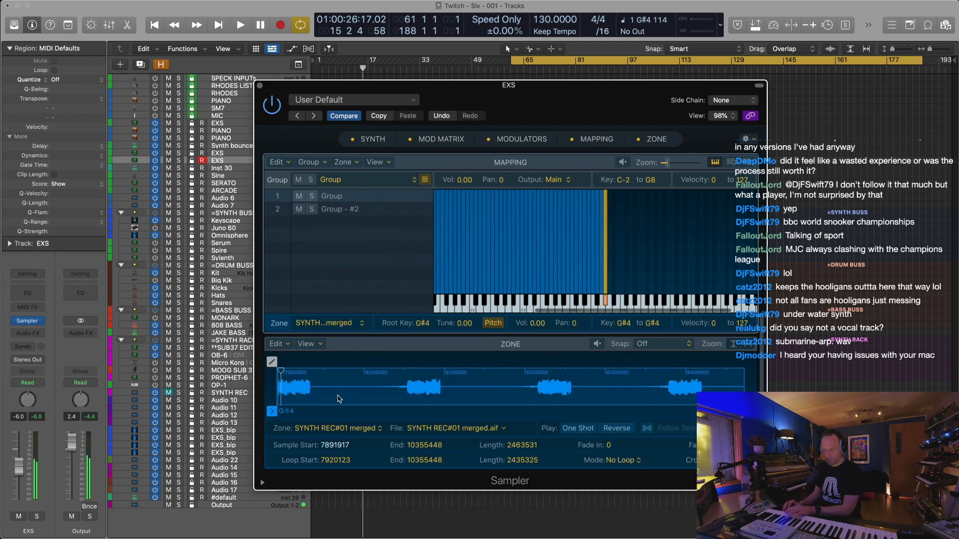
left_click_drag(270, 399, 399, 399)
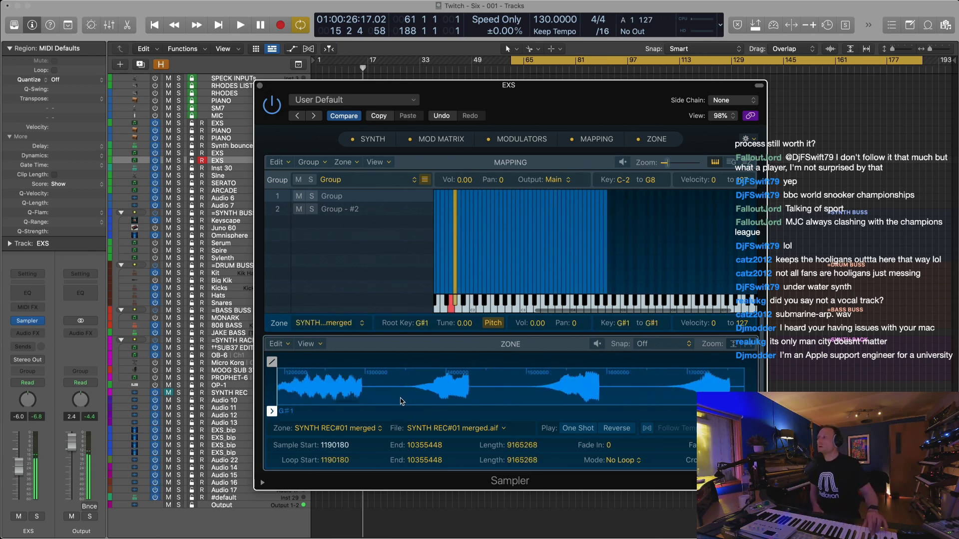
scroll(402, 401, "left", 3)
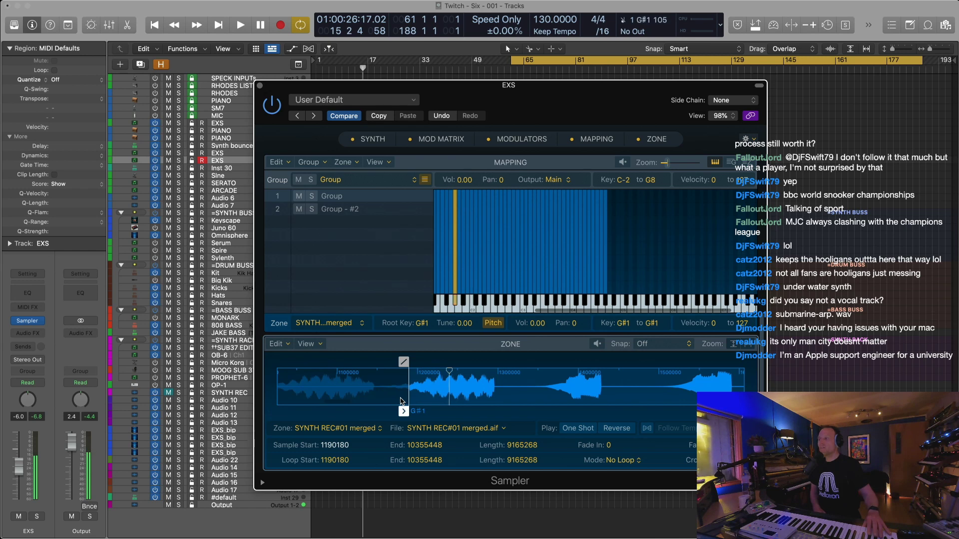
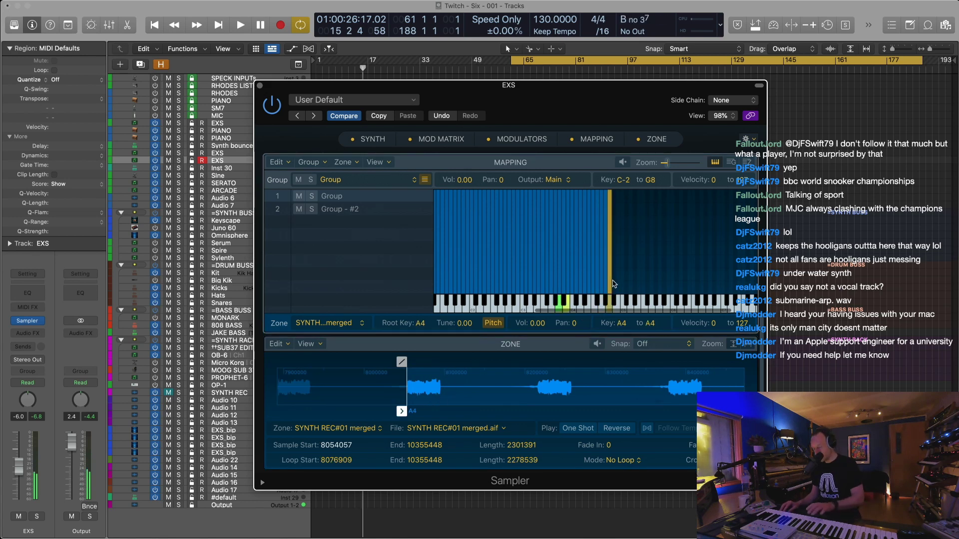
Set the A4 zone's sample start to 8217348, and duplicate it onto A#4 with sample start 8380358
left_click_drag(271, 411, 402, 403)
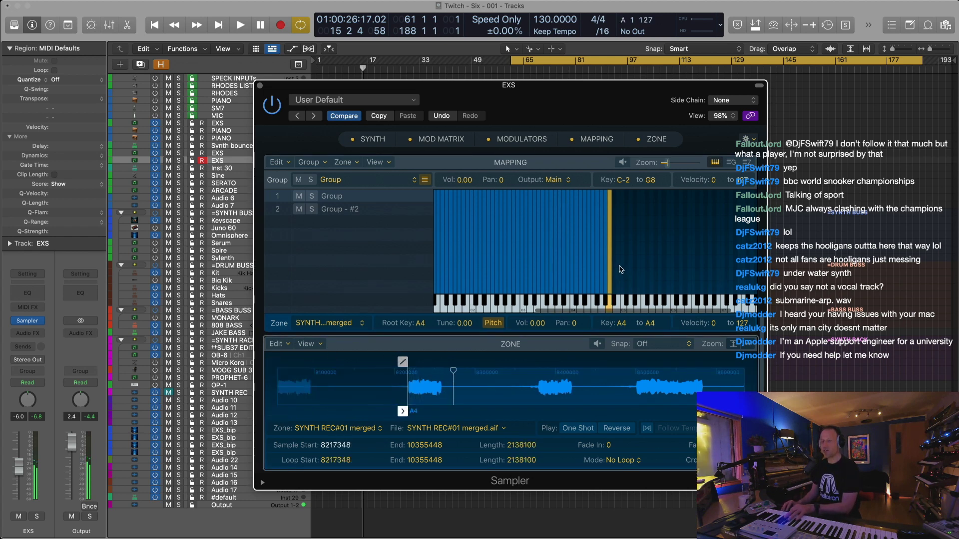
left_click_drag(610, 268, 614, 268)
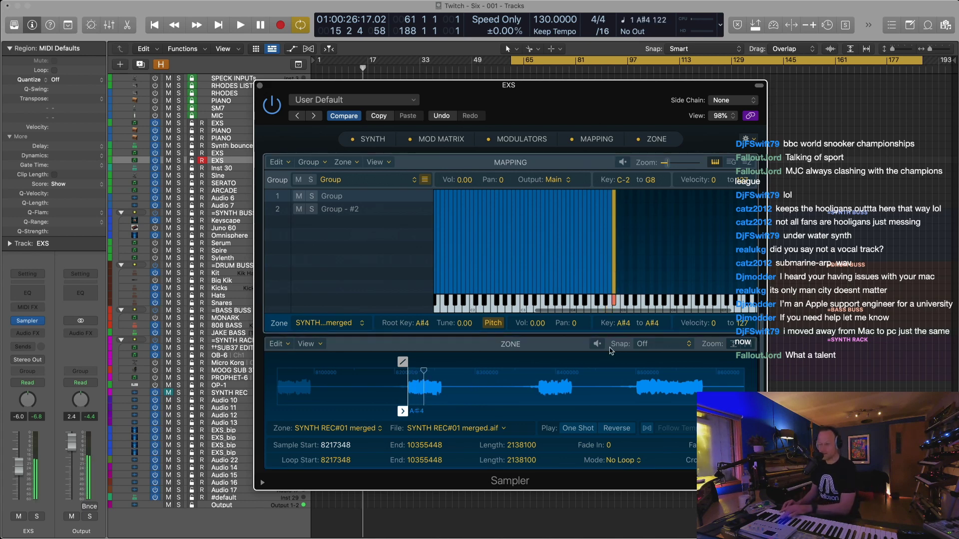
left_click_drag(402, 411, 535, 404)
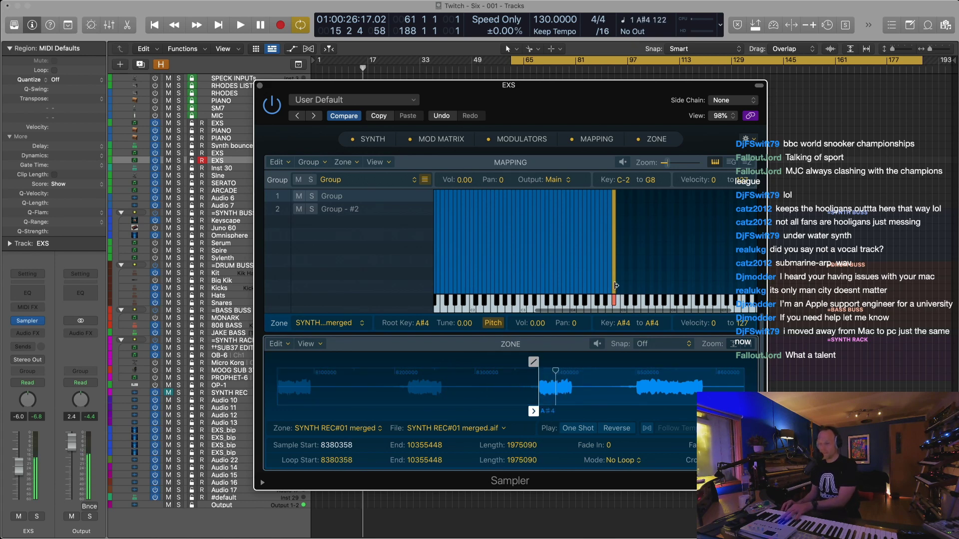
Duplicate the A#4 zone onto B4 and set the copy's sample start to 9168905, skipping the similar hits in between
left_click_drag(614, 287, 621, 283)
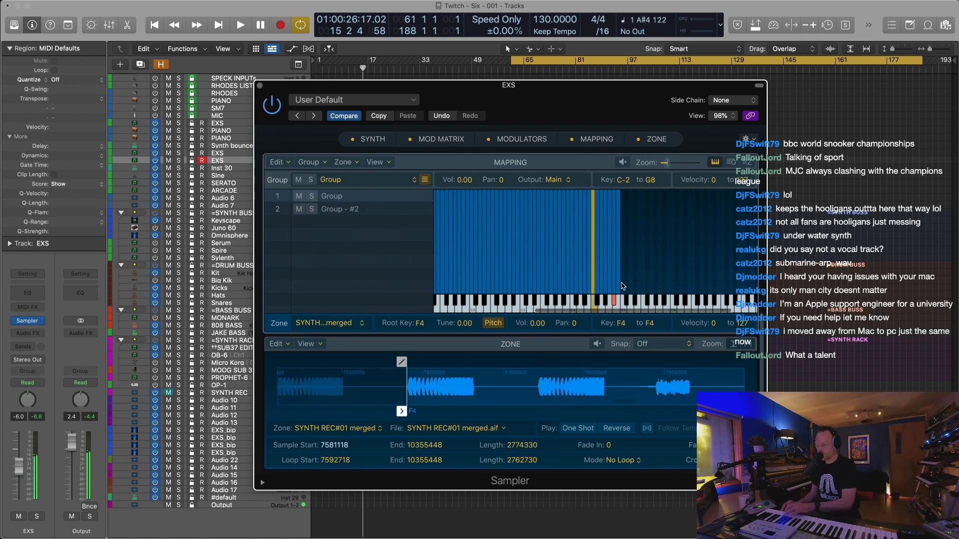
left_click_drag(291, 402, 367, 400)
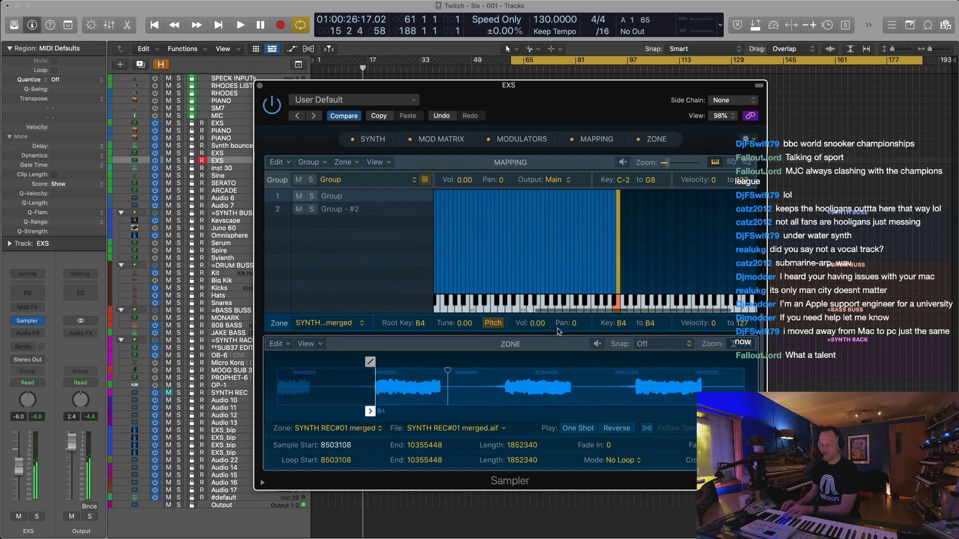
left_click_drag(364, 411, 669, 412)
scroll(411, 400, "left", 6)
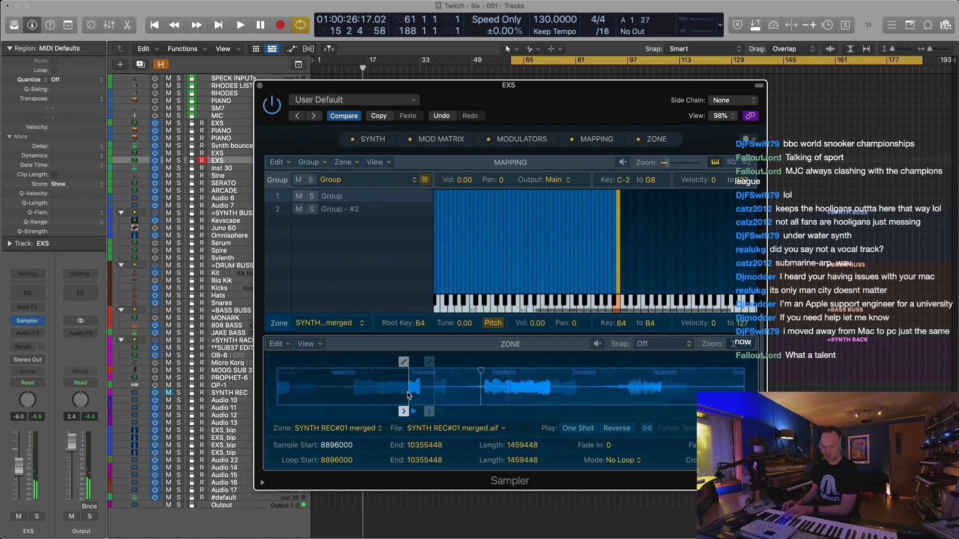
scroll(410, 396, "down", 3)
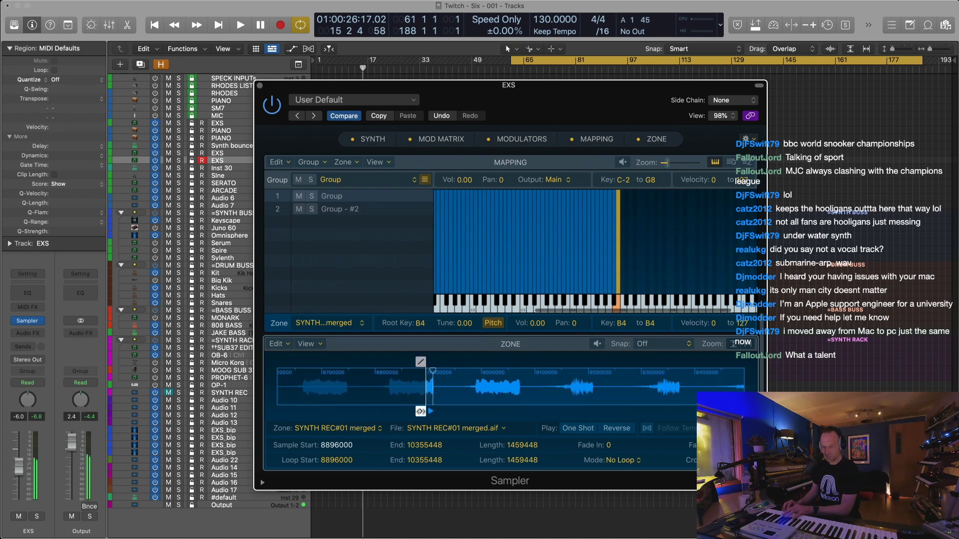
left_click_drag(421, 411, 565, 398)
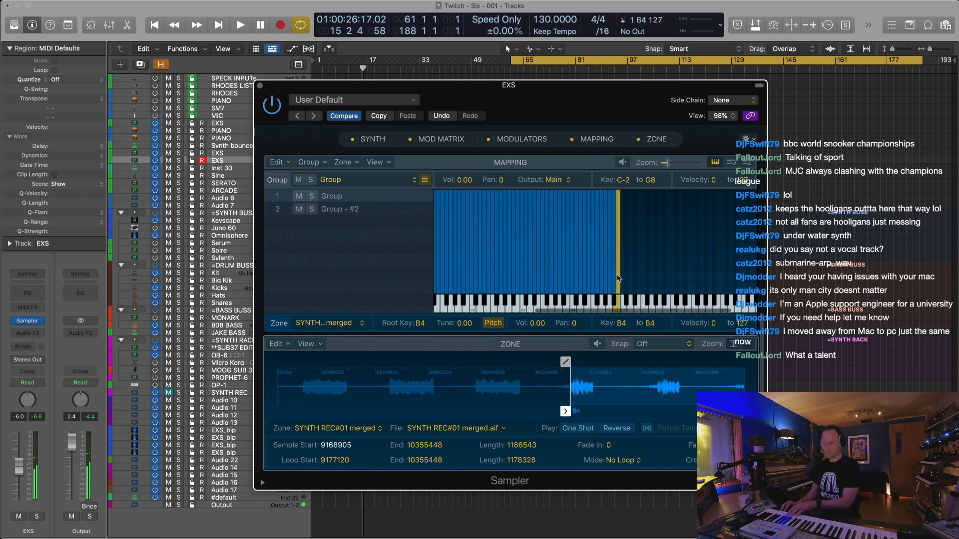
Duplicate the B4 zone onto C5 with sample start 9332463, and the C5 zone onto C#5 with sample start 9495859
left_click_drag(618, 278, 625, 277)
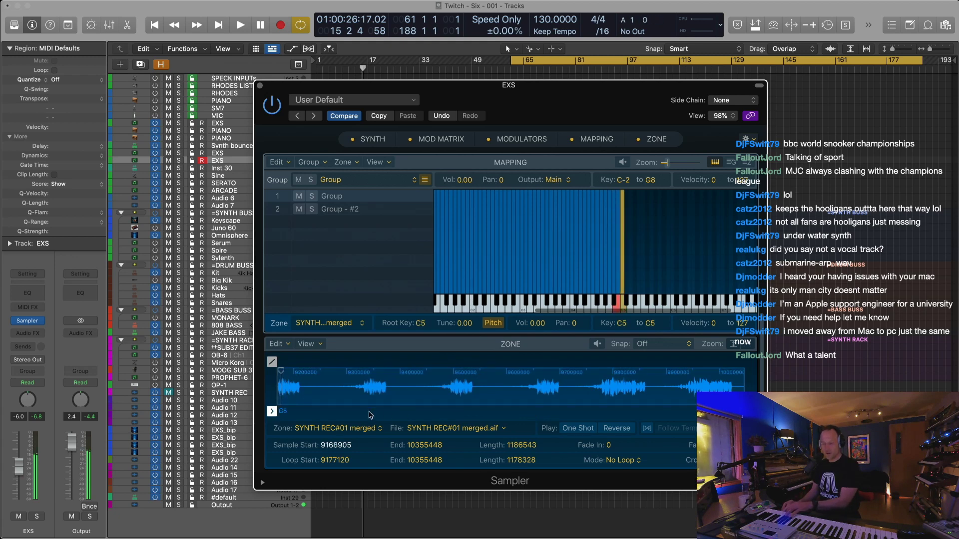
left_click_drag(274, 411, 358, 411)
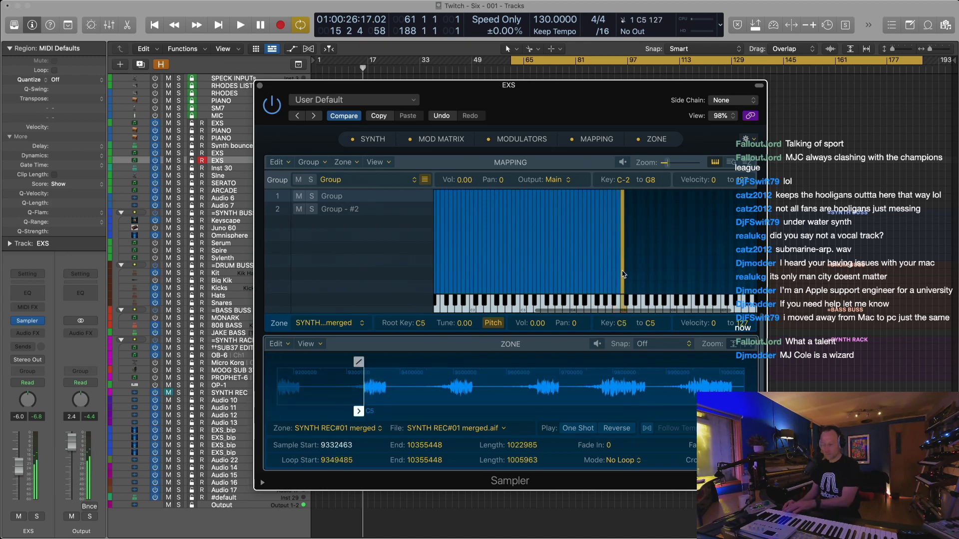
left_click_drag(623, 274, 628, 274)
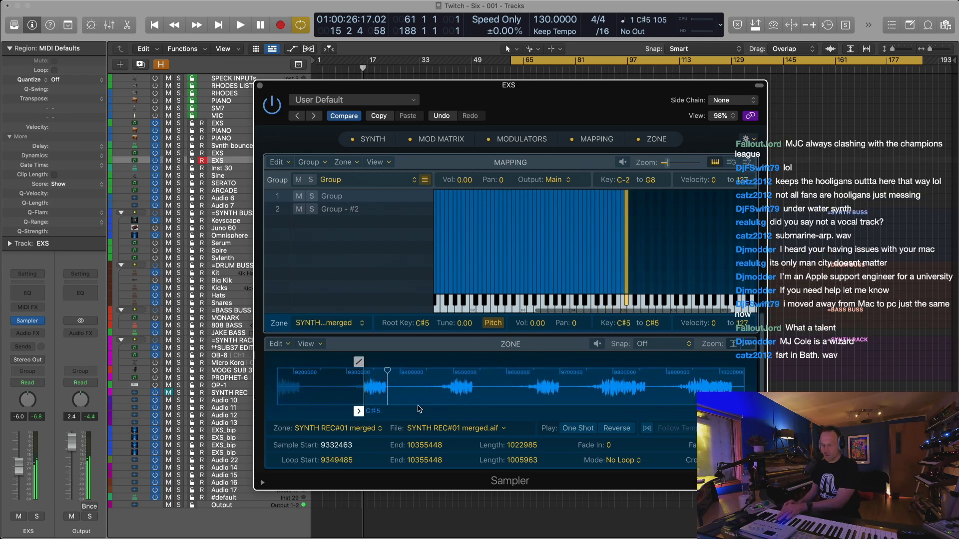
left_click_drag(358, 411, 447, 411)
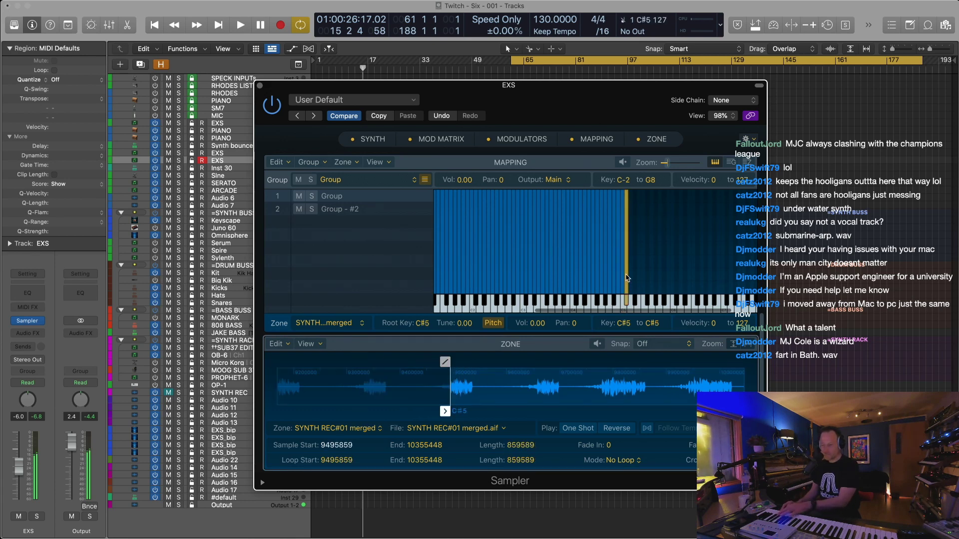
Duplicate the C#5 zone onto D5 with sample start 9657872, and the D5 zone onto D#5 with sample start 9751418
left_click_drag(628, 278, 634, 278)
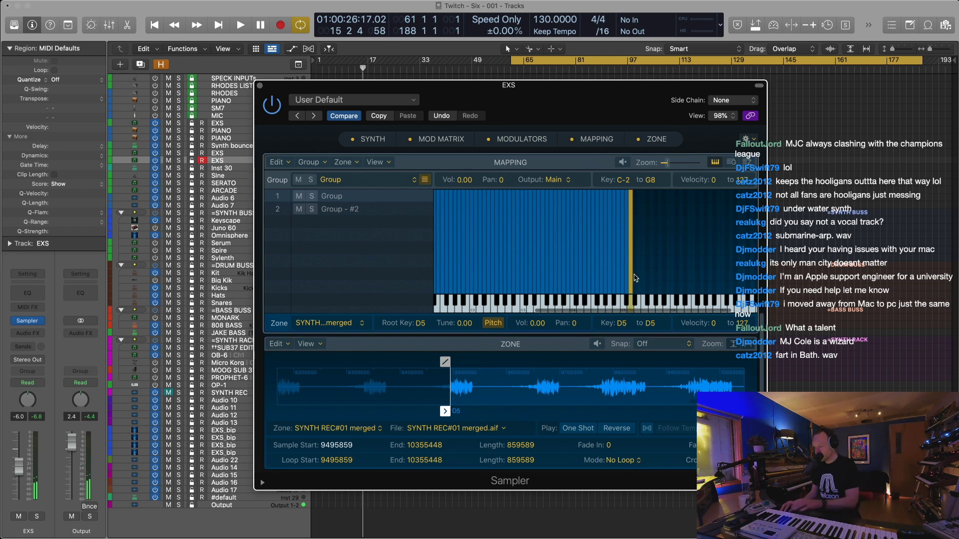
left_click_drag(445, 411, 532, 410)
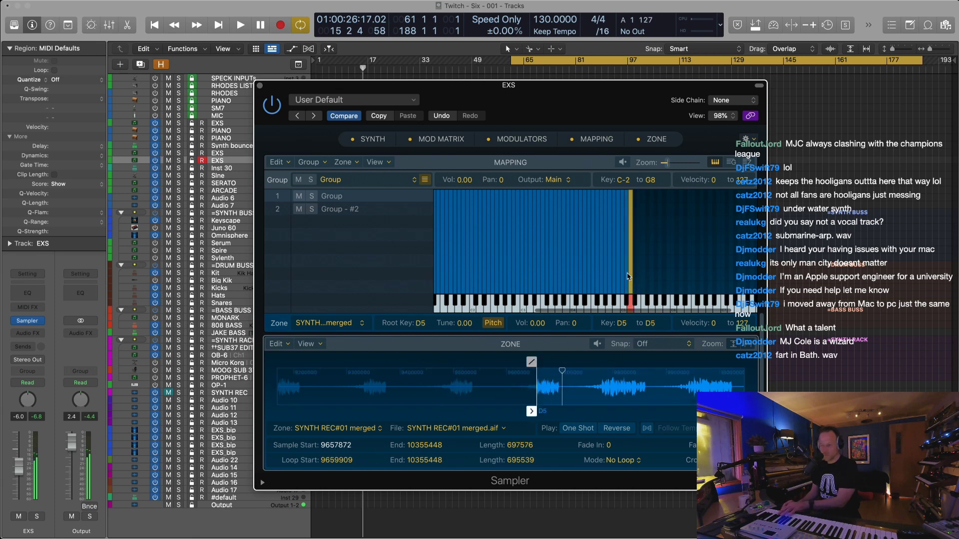
left_click_drag(632, 281, 637, 277)
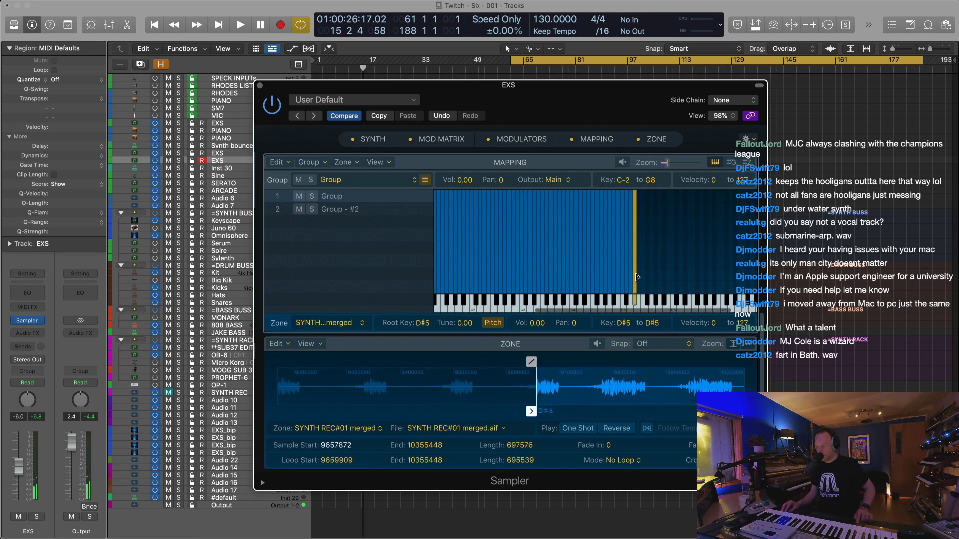
left_click_drag(530, 411, 596, 408)
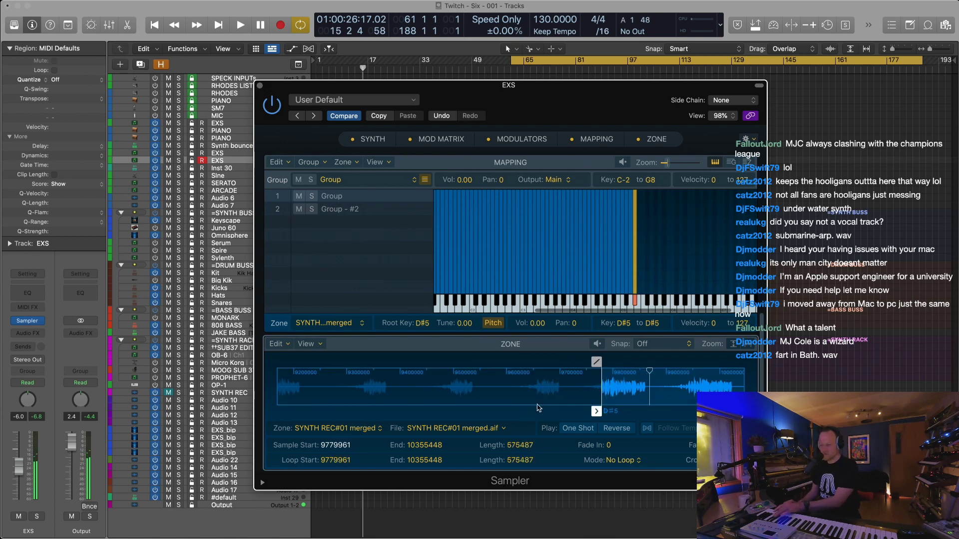
scroll(479, 402, "right", 5)
left_click_drag(452, 411, 418, 411)
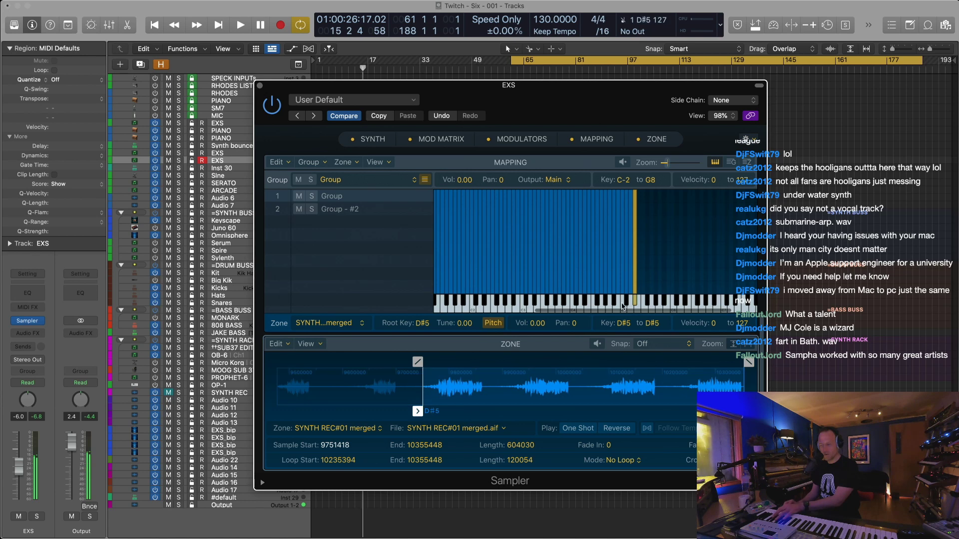
Duplicate the D#5 zone successively onto E5, F5 and F#5, with sample starts 9913245, 10060277 and 10220461
left_click_drag(635, 285, 641, 283)
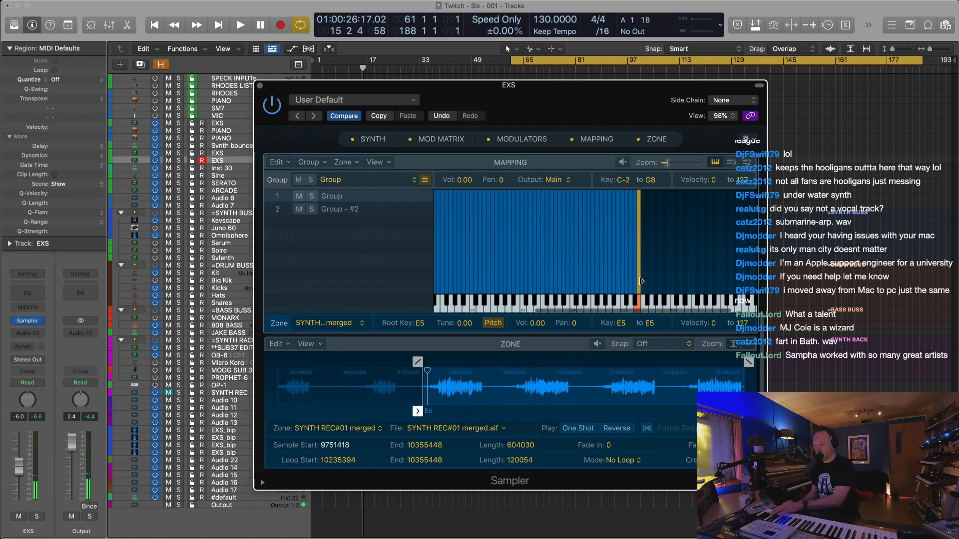
left_click_drag(417, 412, 502, 411)
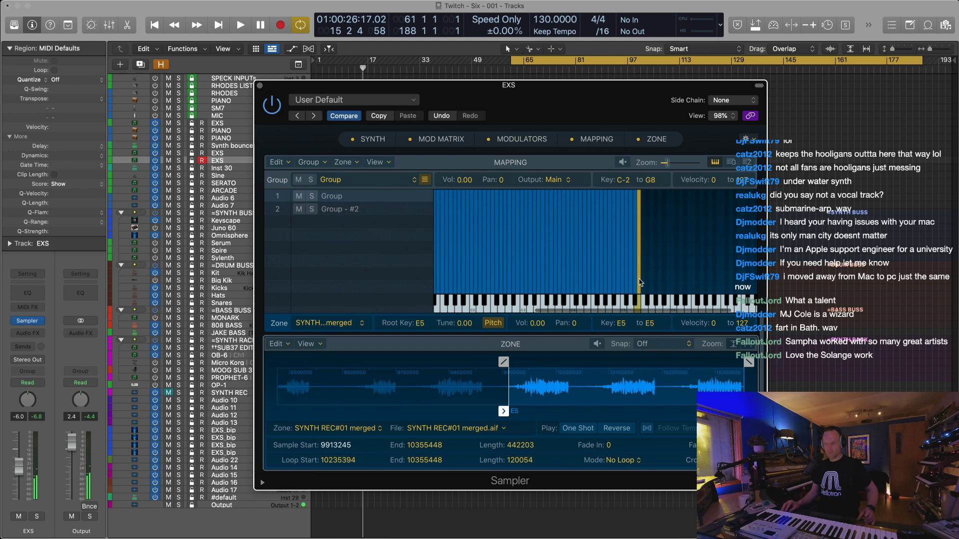
left_click_drag(638, 281, 646, 283)
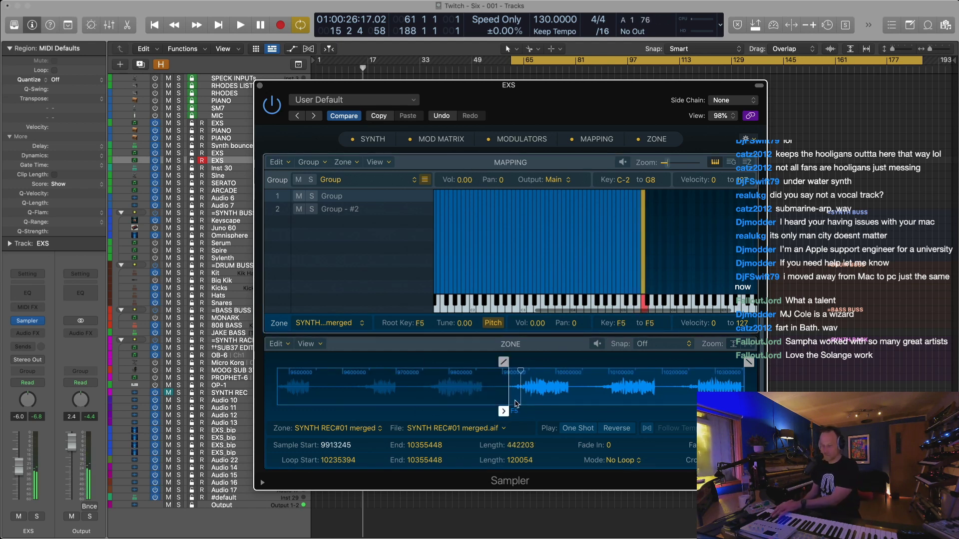
left_click_drag(504, 400, 579, 400)
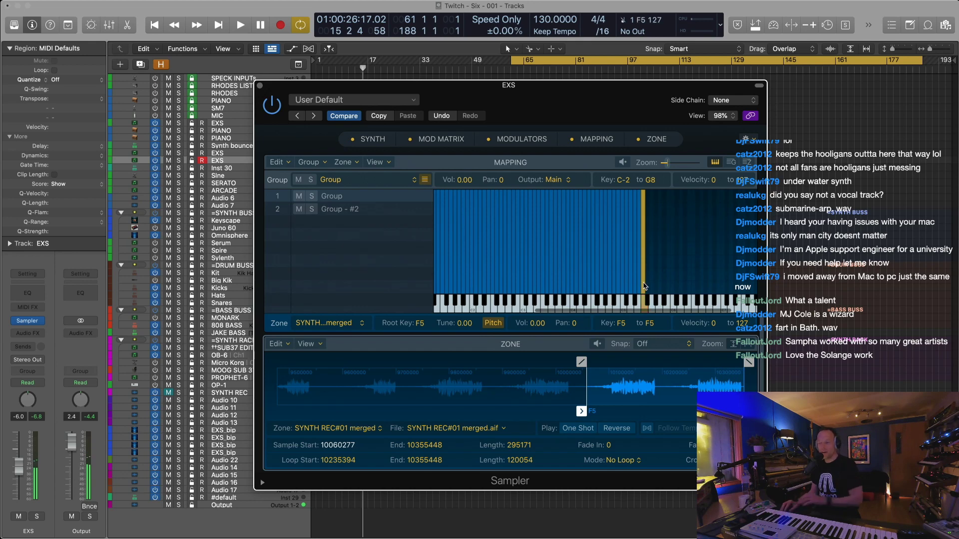
left_click_drag(644, 286, 650, 282)
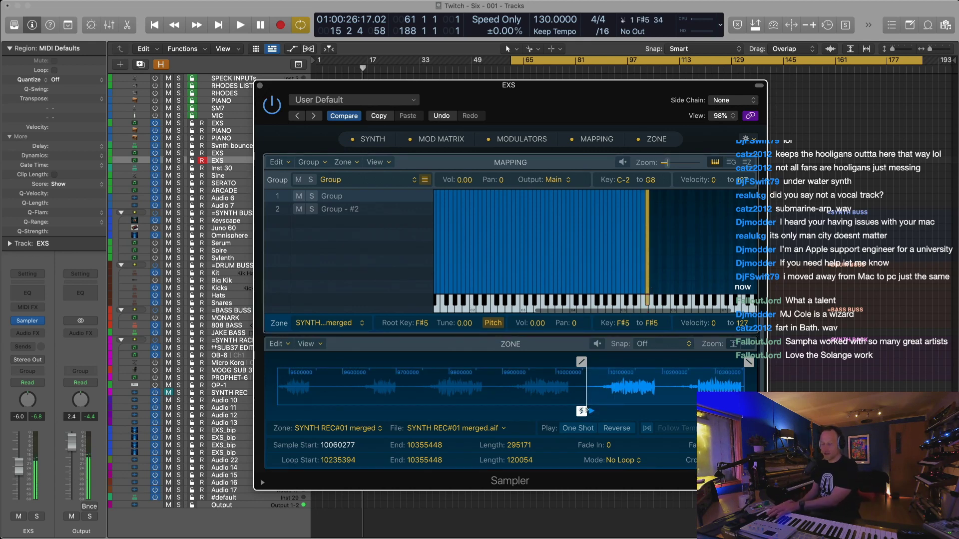
left_click_drag(581, 411, 667, 410)
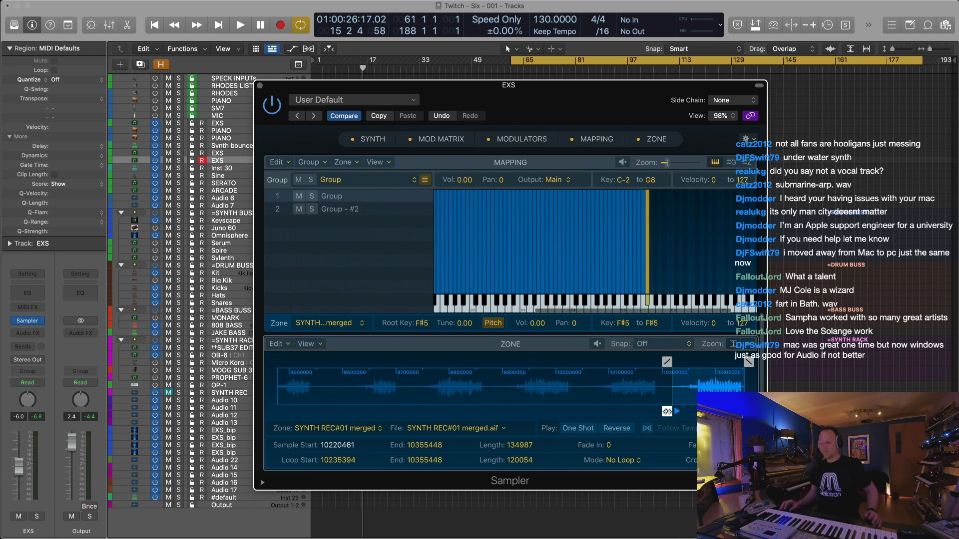
Save the finished Sampler setup under a new name and close the Sampler window
left_click_drag(507, 88, 493, 84)
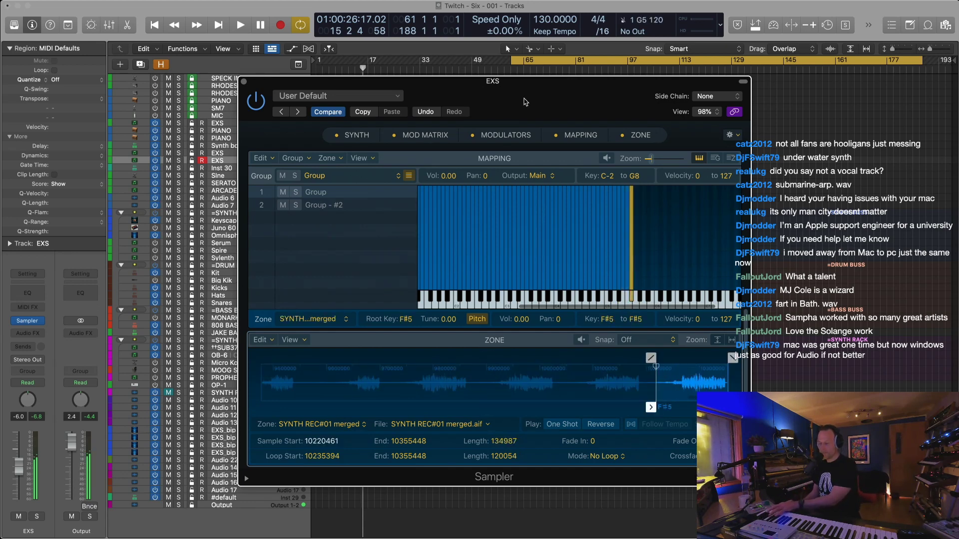
left_click(290, 94)
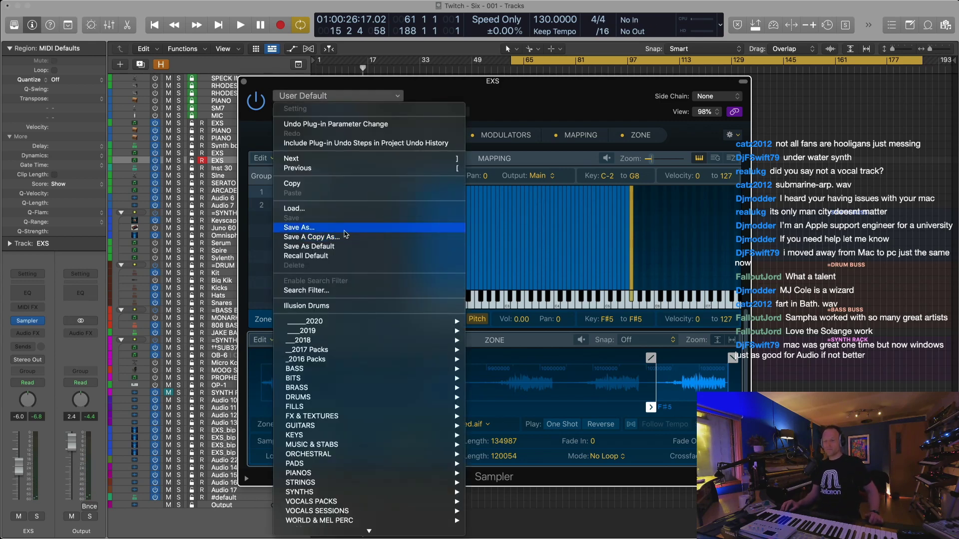
left_click(344, 230)
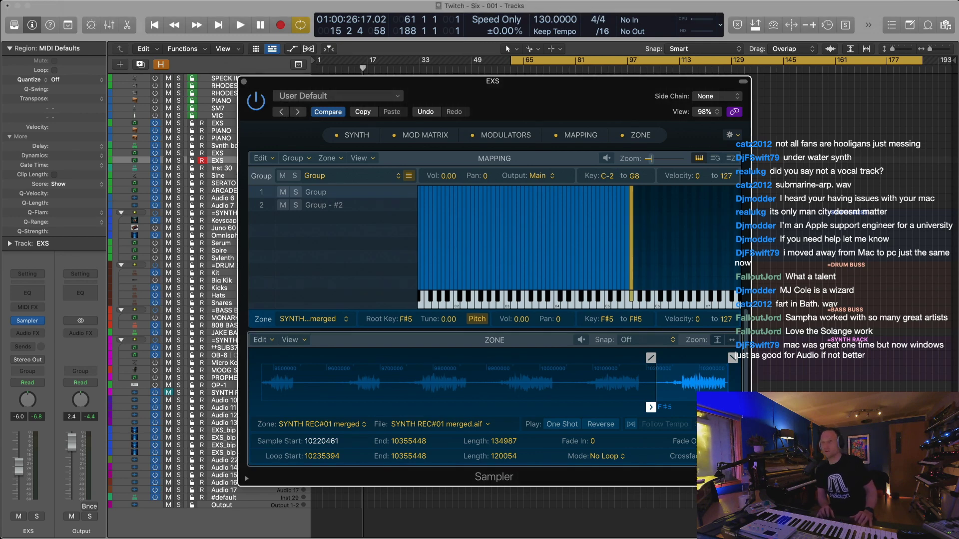
left_click(244, 81)
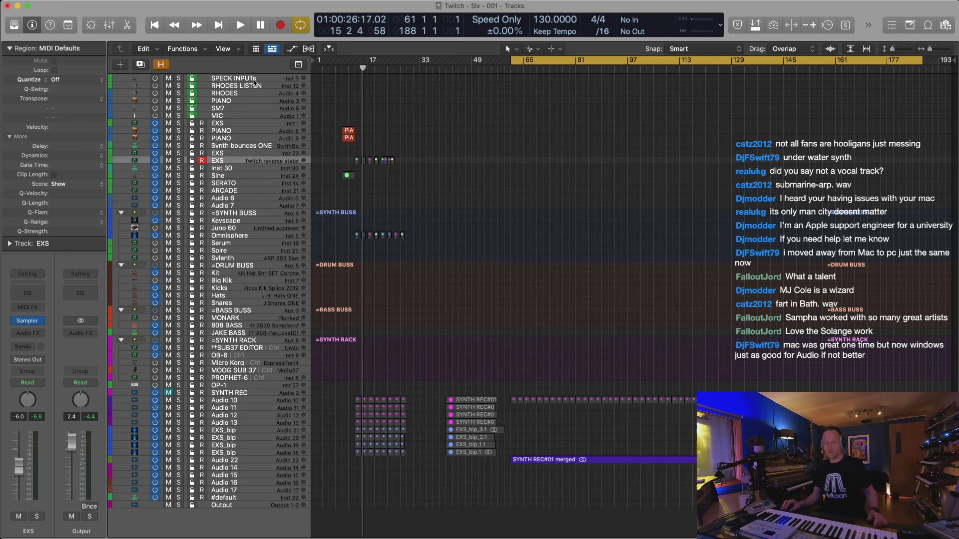
Rename the record-armed EXS track as Revs and move it directly below the Synth bounces ONE track
double_click(243, 160)
type("Rev")
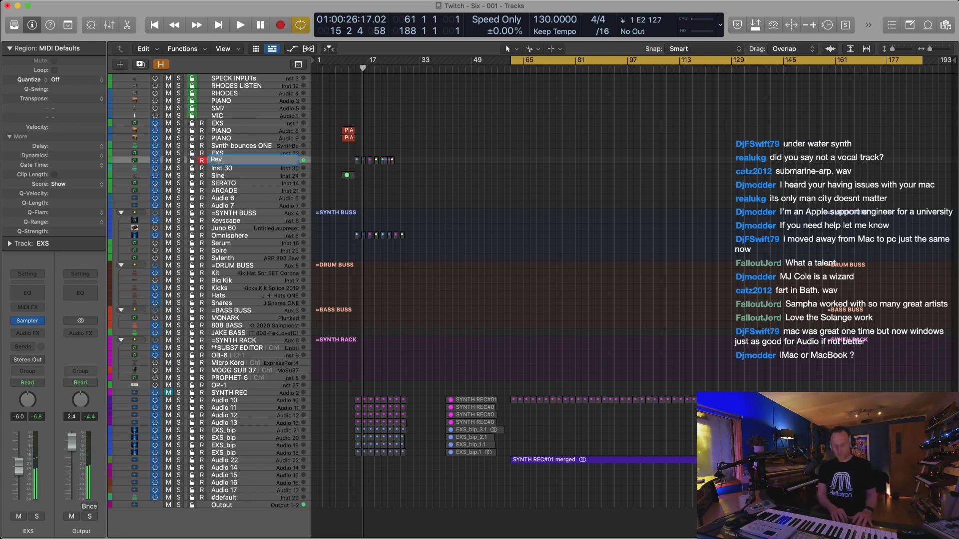
type("s")
key("Return")
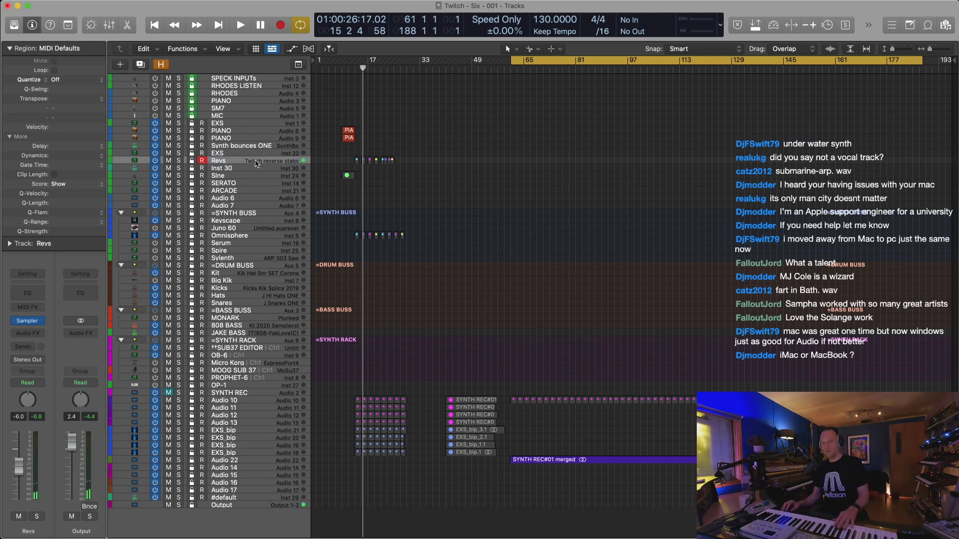
left_click_drag(257, 160, 256, 153)
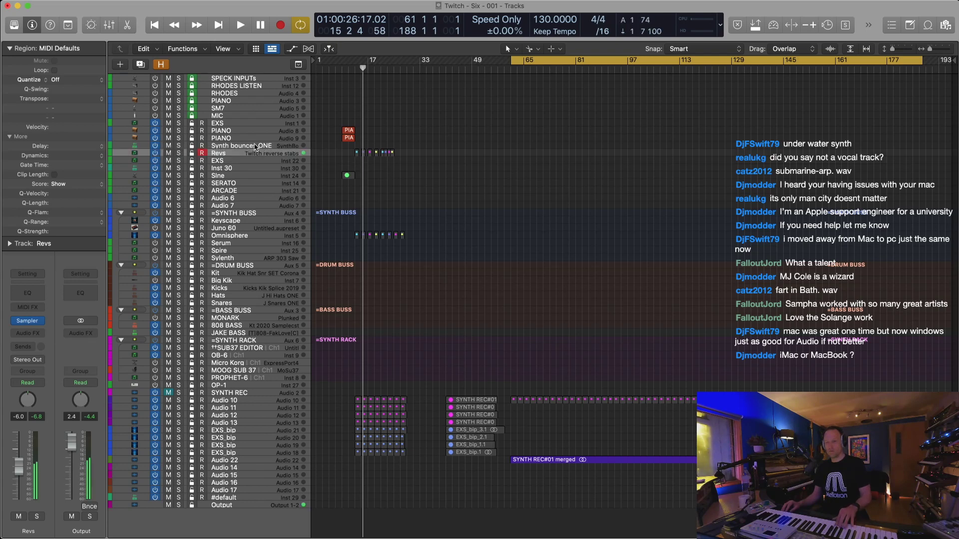
left_click(255, 146)
left_click_drag(405, 153, 357, 158)
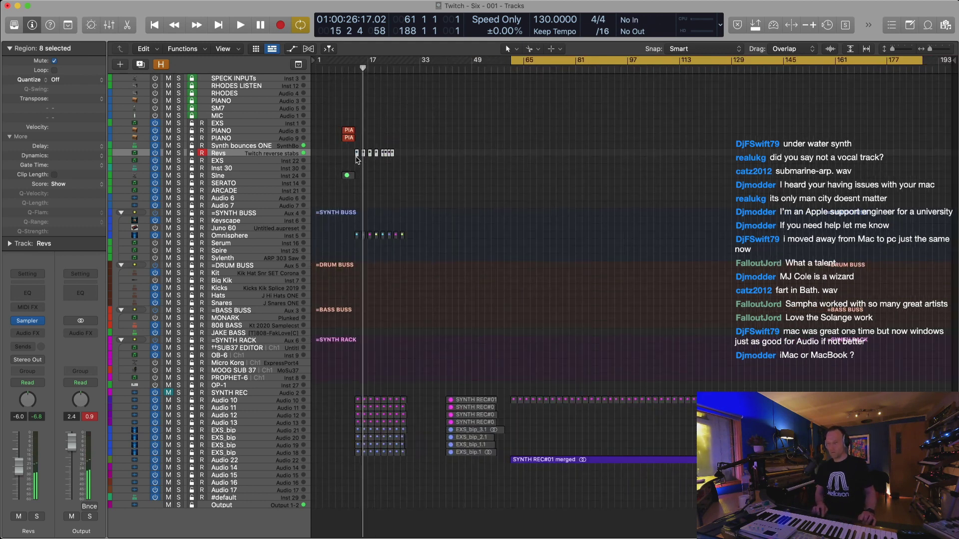
left_click(478, 377)
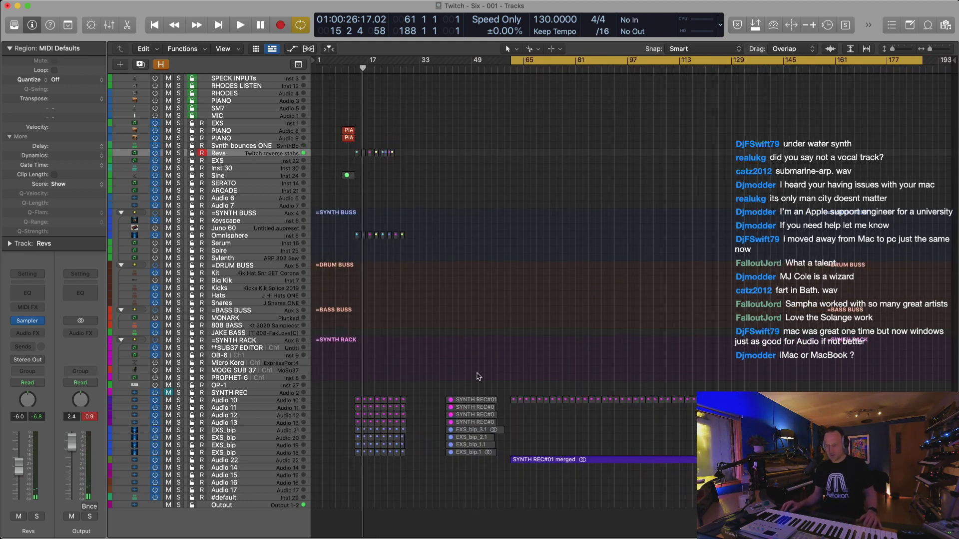
Mute the regions and tracks of Audio 10 to 13, the EXS_bip bounces and Audio 22, and hide those tracks
left_click_drag(933, 382, 355, 496)
key("ctrl+m")
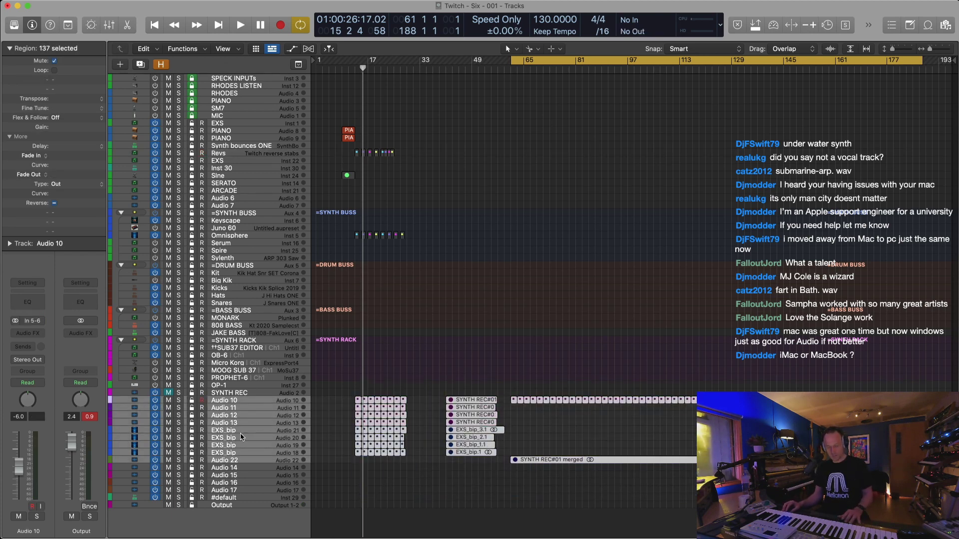
left_click(169, 401)
key("h")
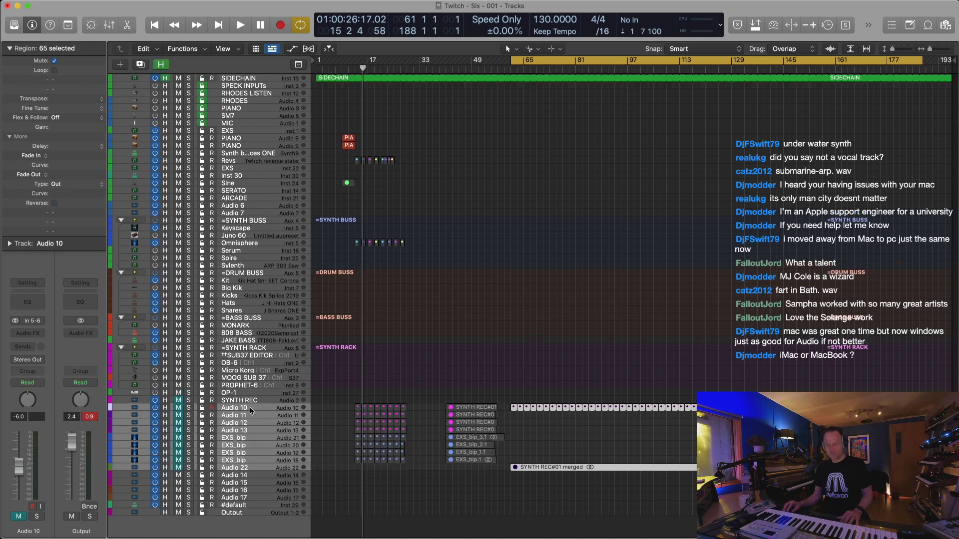
left_click(165, 409)
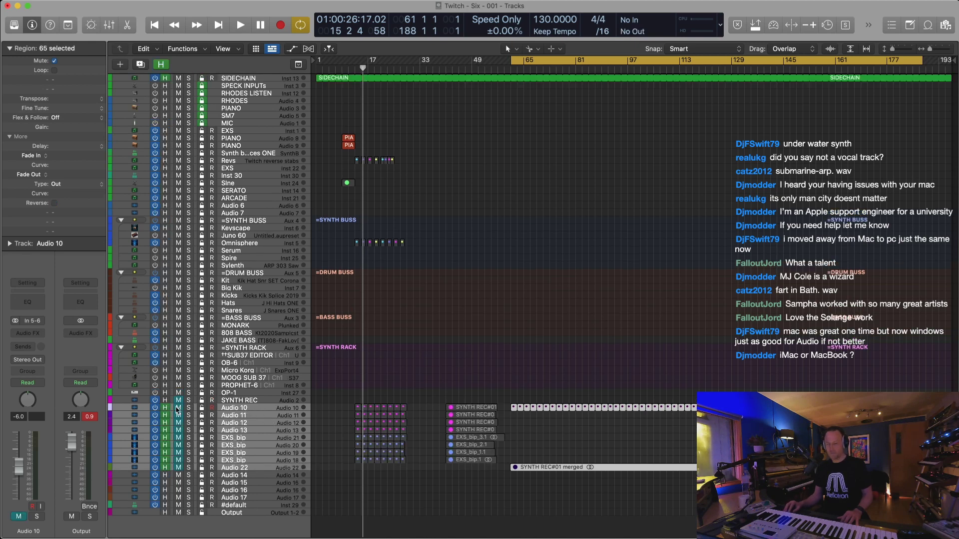
key("h")
Play the arrangement from bar 9 to review the piano takes leading into the synth regions
key("super+Right")
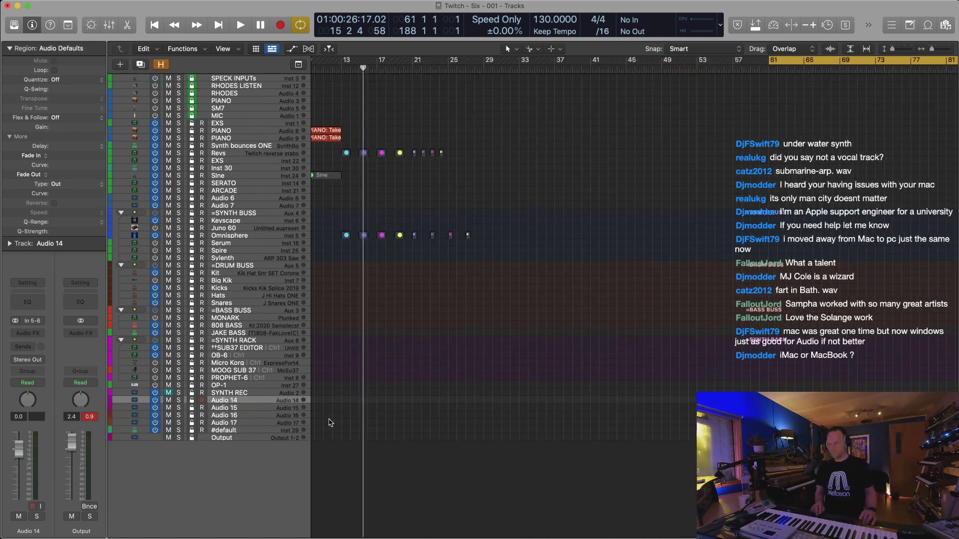
scroll(478, 396, "left", 2)
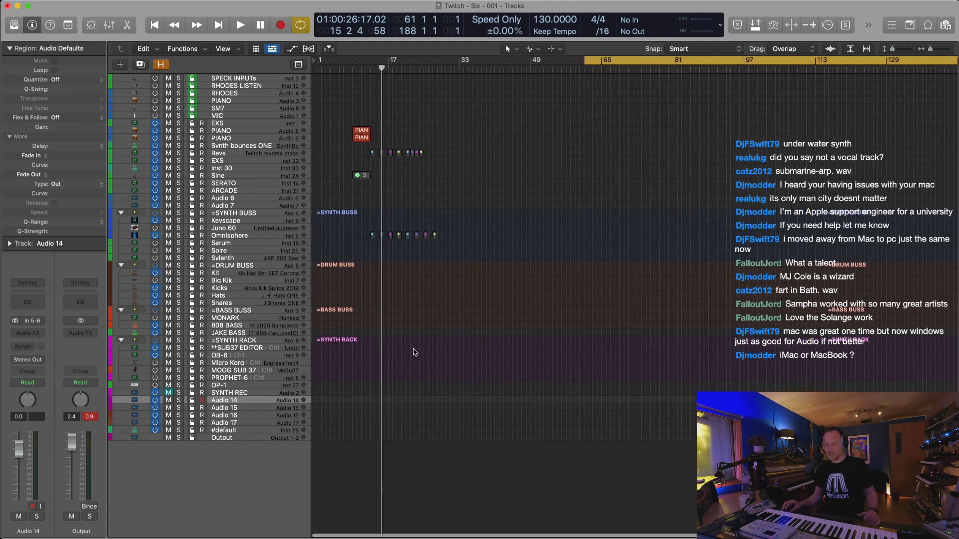
double_click(347, 69)
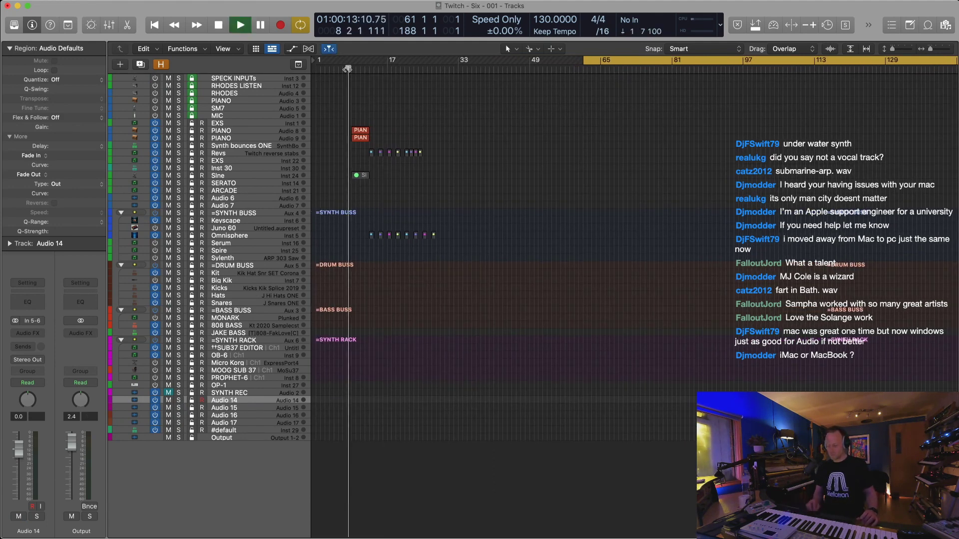
key("super+Right")
key("super+Right")
key("super+Right")
key("super+Right")
key("super+Right")
key("super+Left")
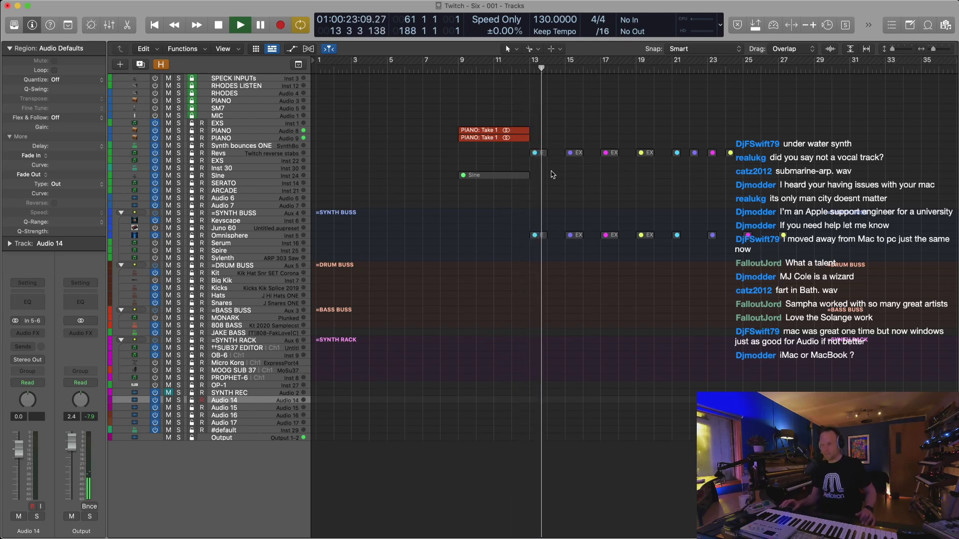
left_click(468, 61)
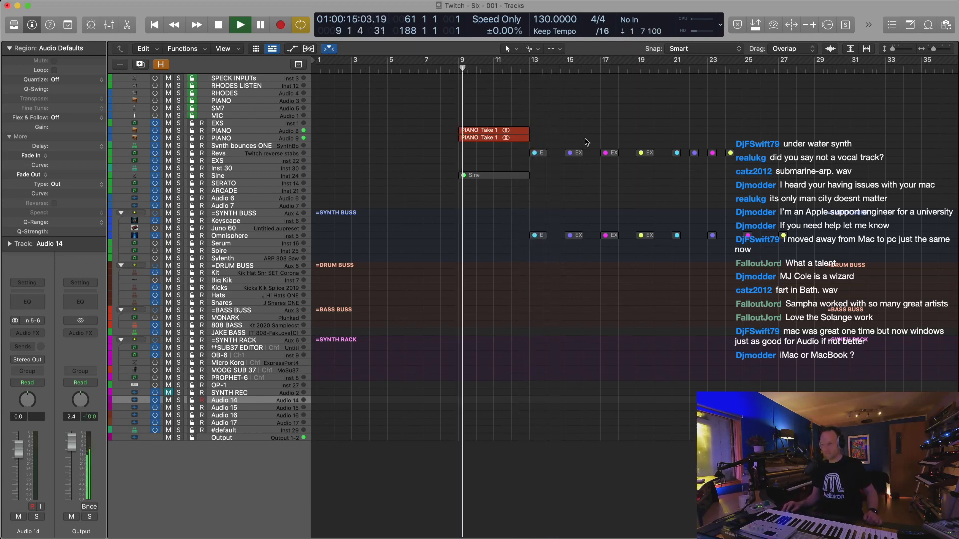
key("super+Right")
key("super+Left")
key("super+Left")
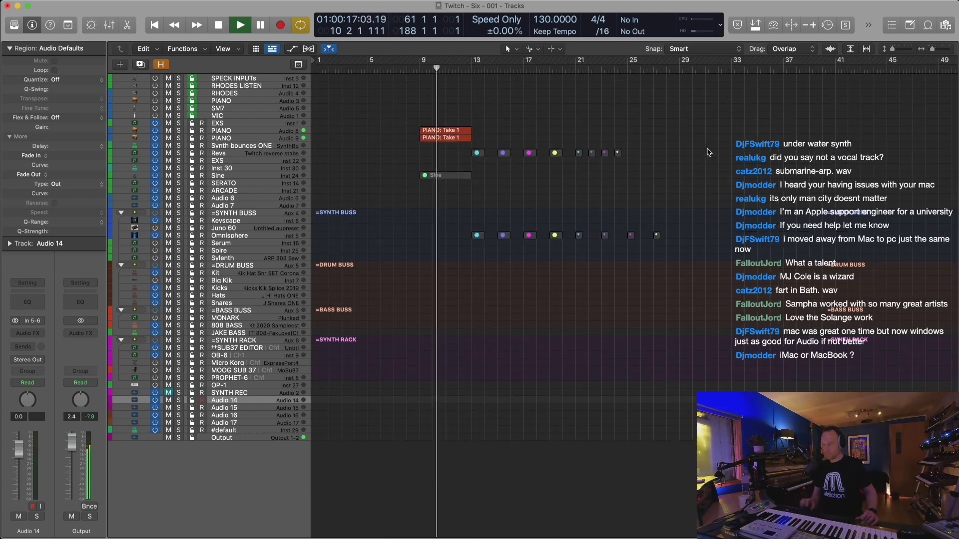
Delete the eight muted regions on the Omnisphere track
left_click_drag(703, 210, 415, 262)
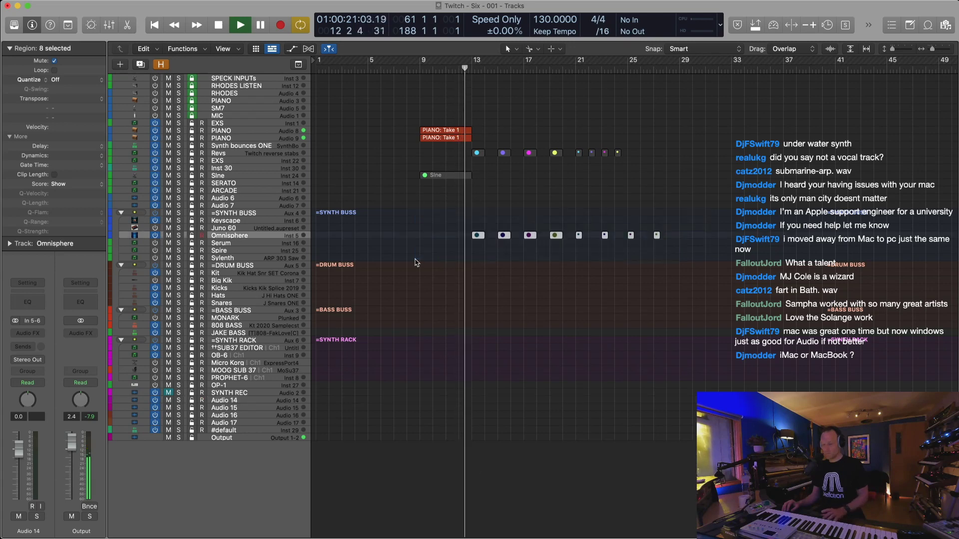
key("Delete")
Close the gaps between the eight muted Revs regions from bar 13 and move them to the EXS track below
left_click_drag(647, 119, 498, 200)
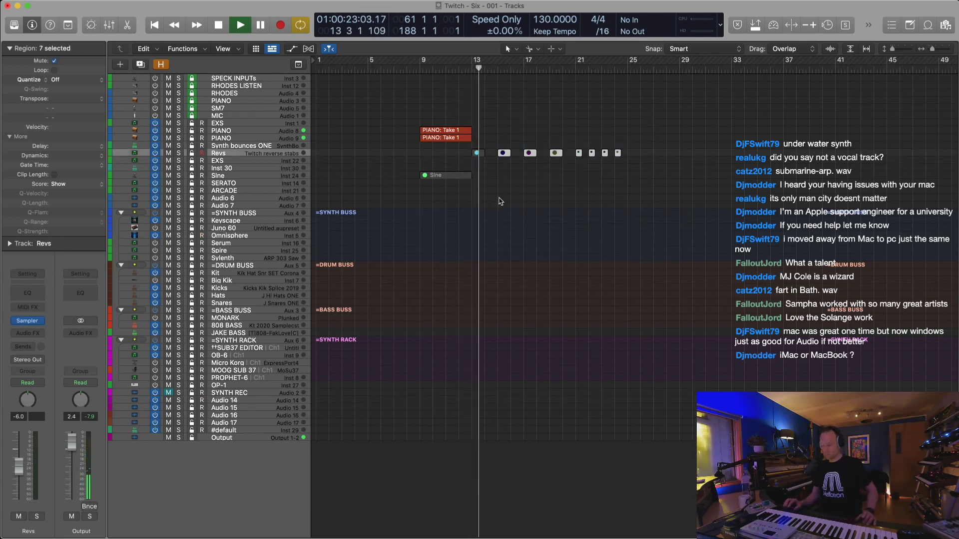
key("alt+[")
left_click_drag(604, 120, 475, 184)
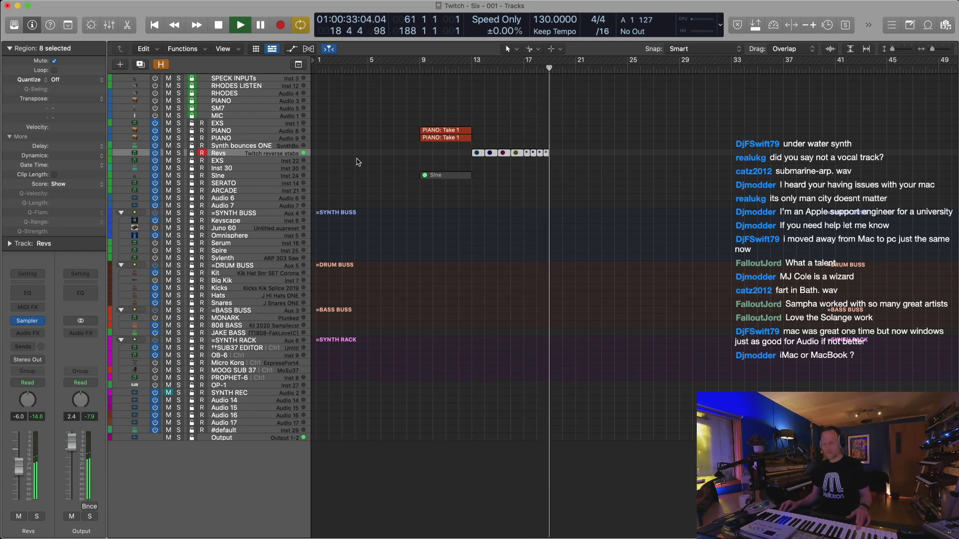
left_click(247, 145)
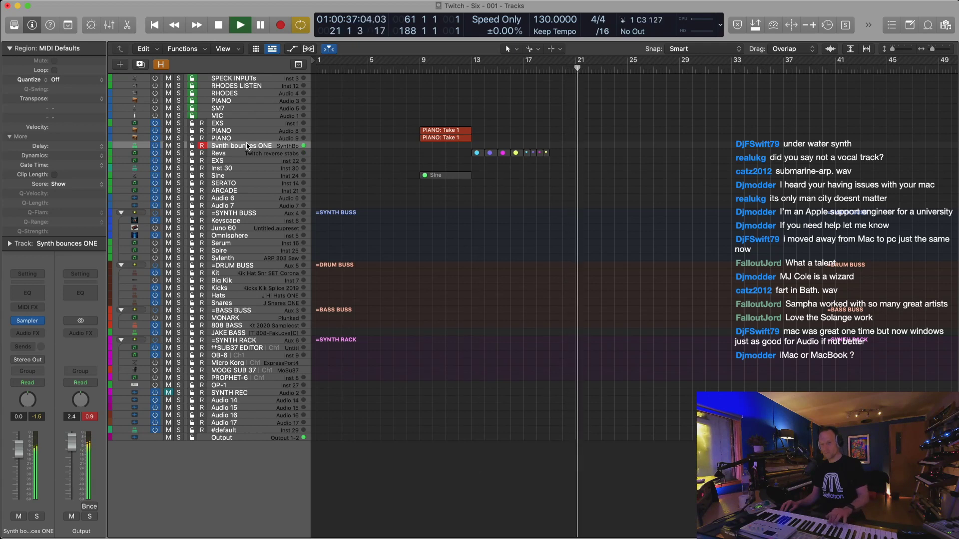
left_click_drag(553, 142, 477, 162)
Set the cycle range to the Sine region, bars 9 to 13, and solo that region for listening
left_click(440, 178)
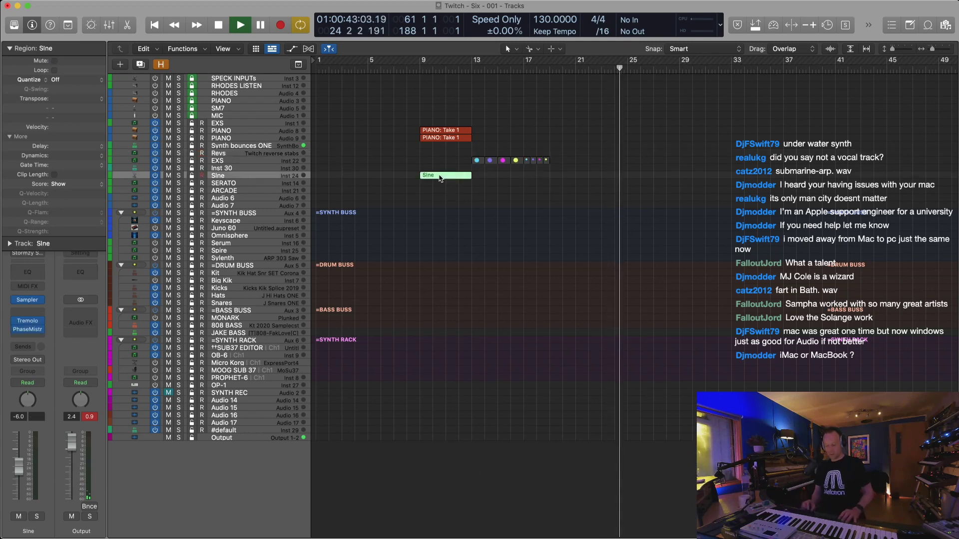
key("super+u")
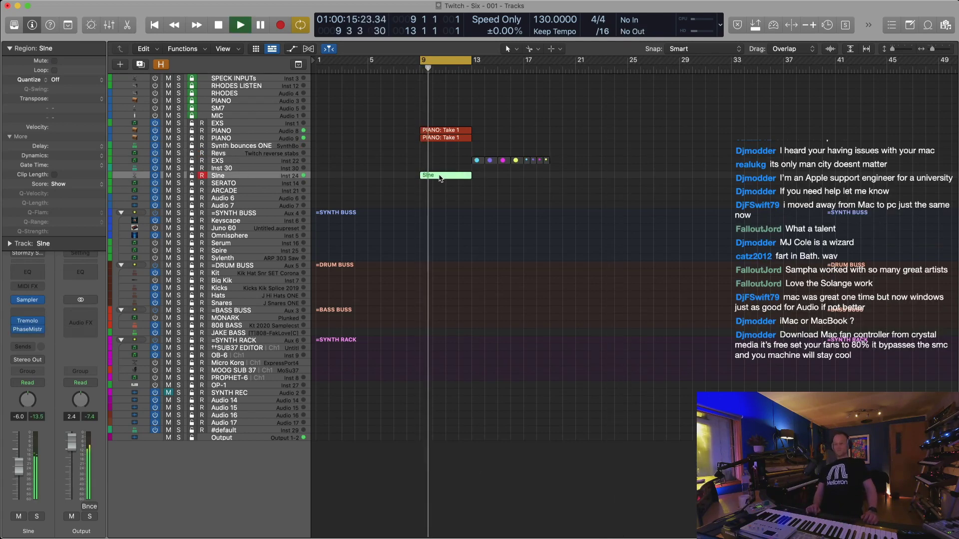
key("ctrl+s")
key("Return")
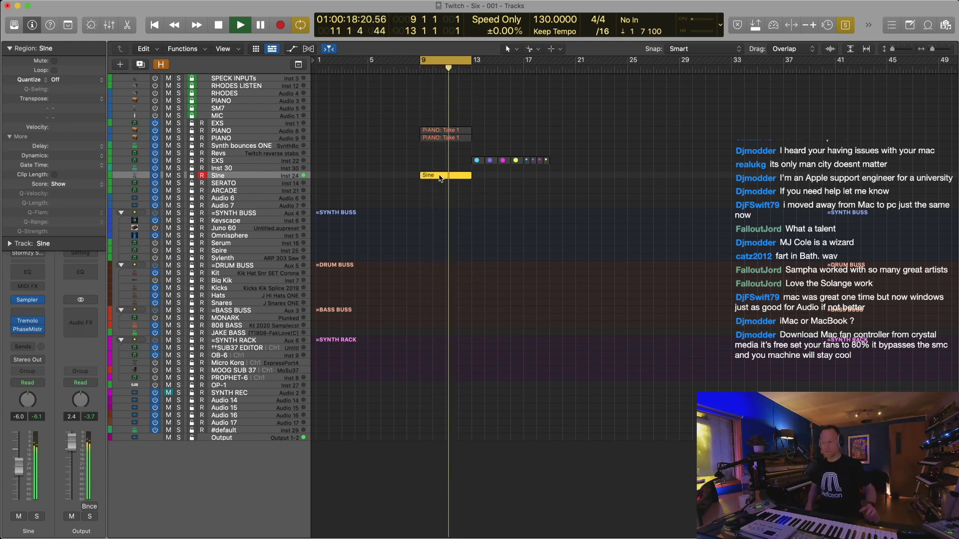
key("super+Right")
key("super+Down")
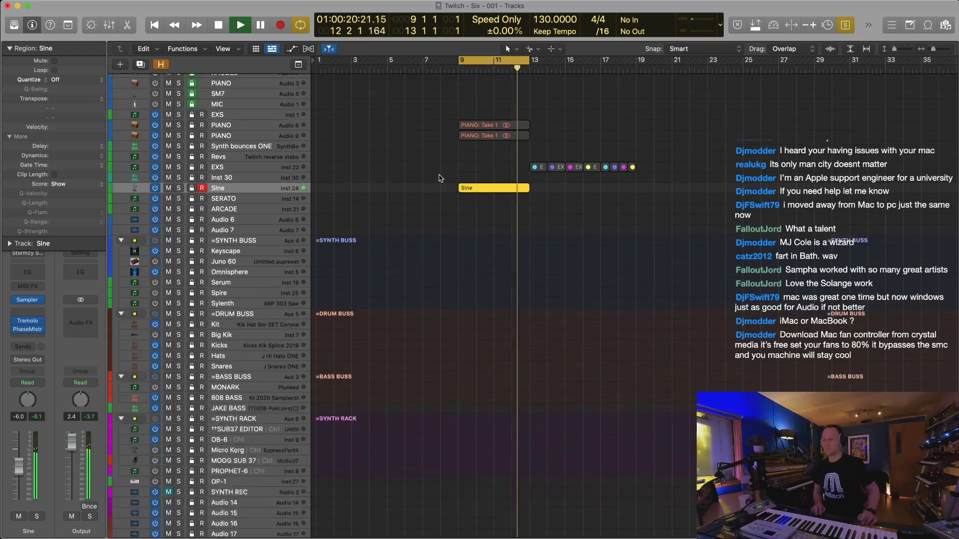
key("super+Up")
key("super+Left")
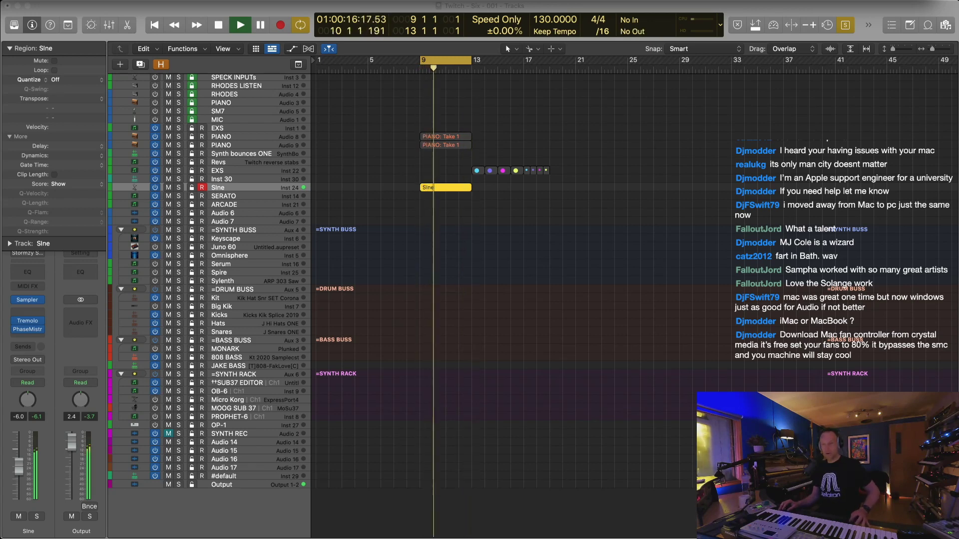
mouse_move(202, 528)
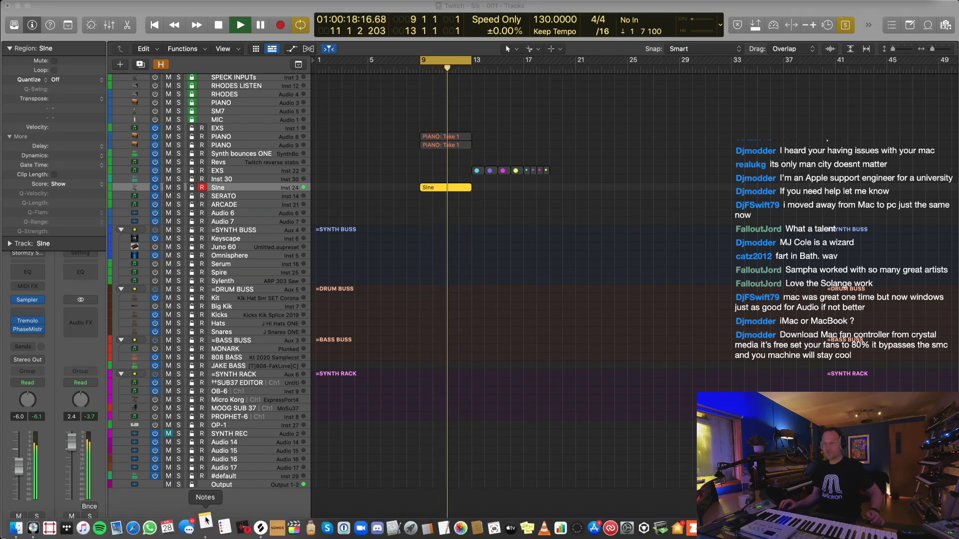
left_click(203, 529)
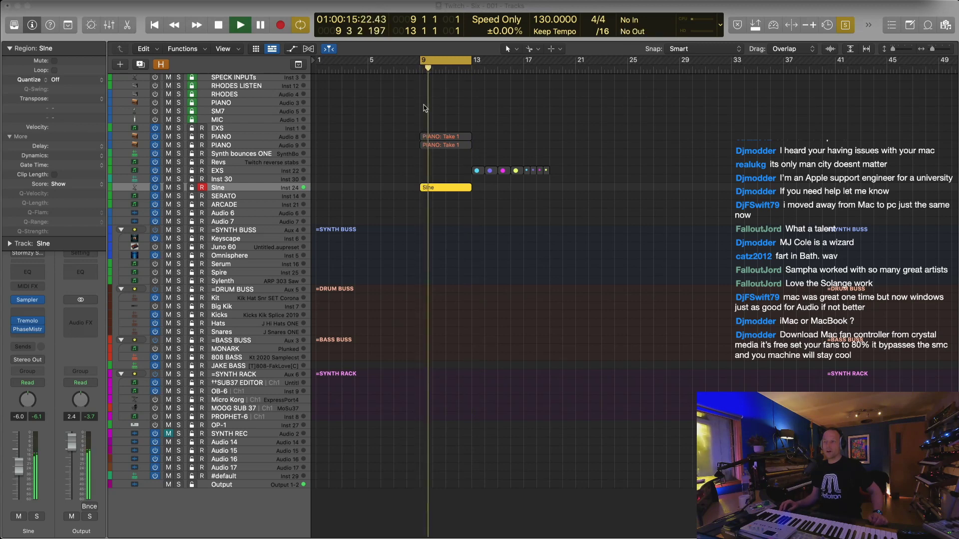
left_click(450, 6)
Turn off solo for the Sine region and restart playback from bar 9
key("super+Right")
key("super+Right")
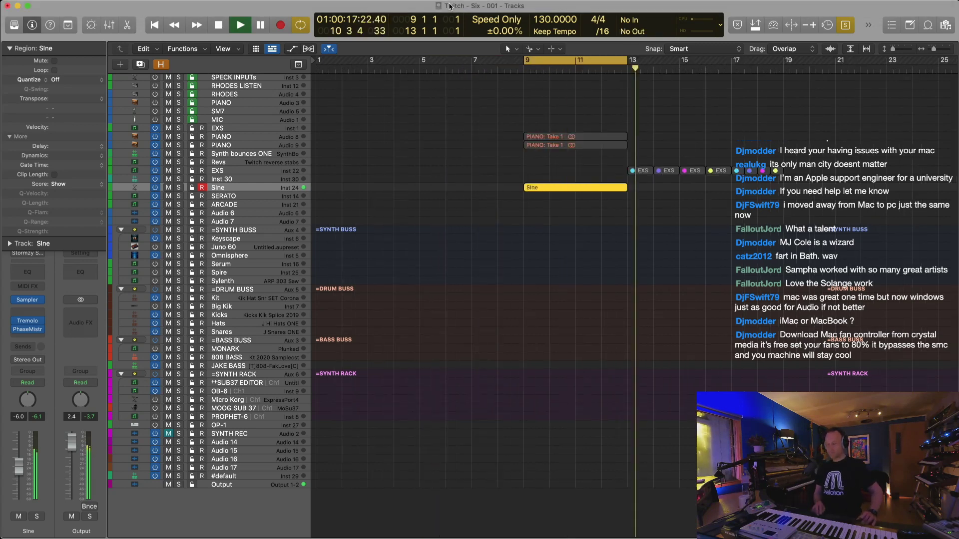
key("super+Left")
key("ctrl+s")
key("Return")
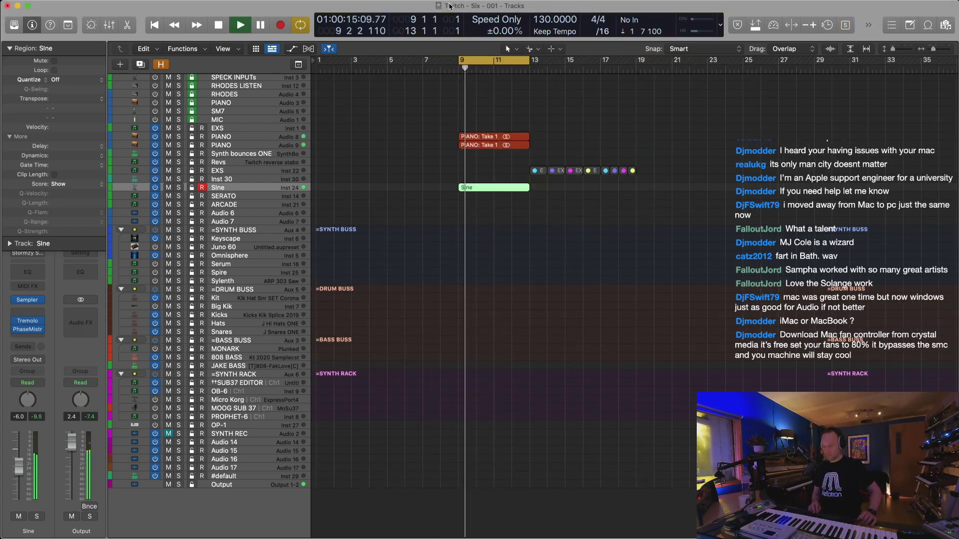
Move the eight muted EXS regions together to the start of the project at bar 1
key("super+Down")
left_click_drag(672, 155, 320, 169)
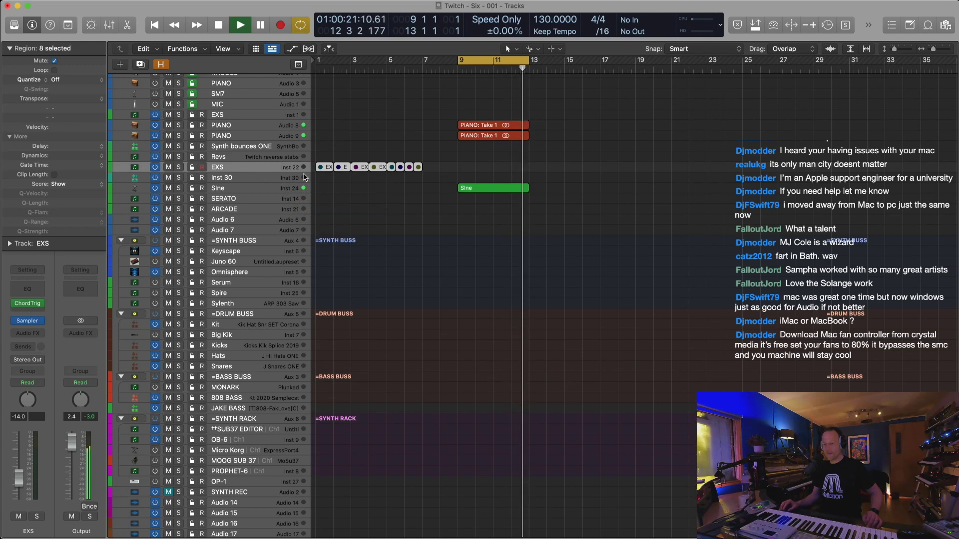
Examine the zone mapping in the Synth bounces ONE Sampler, close its window and resume playback
left_click(253, 146)
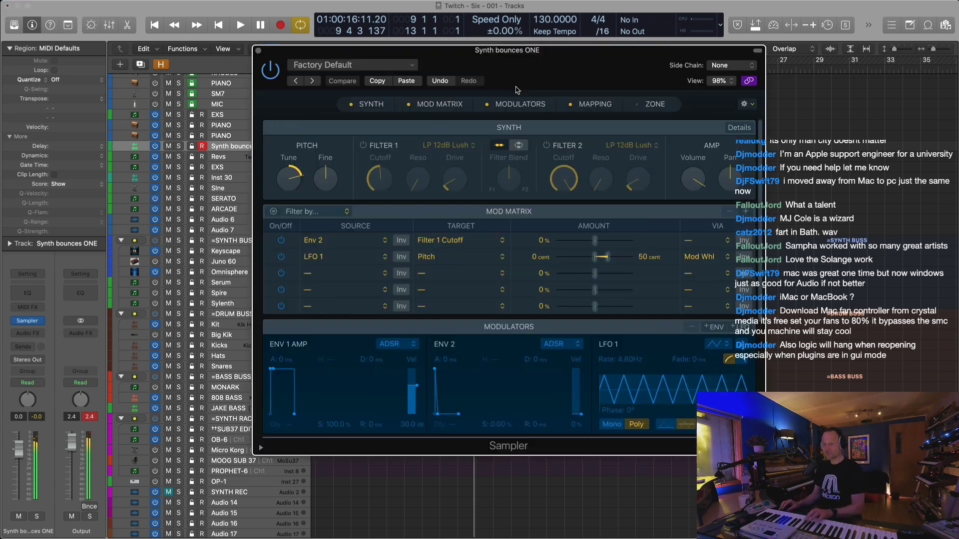
left_click(594, 105)
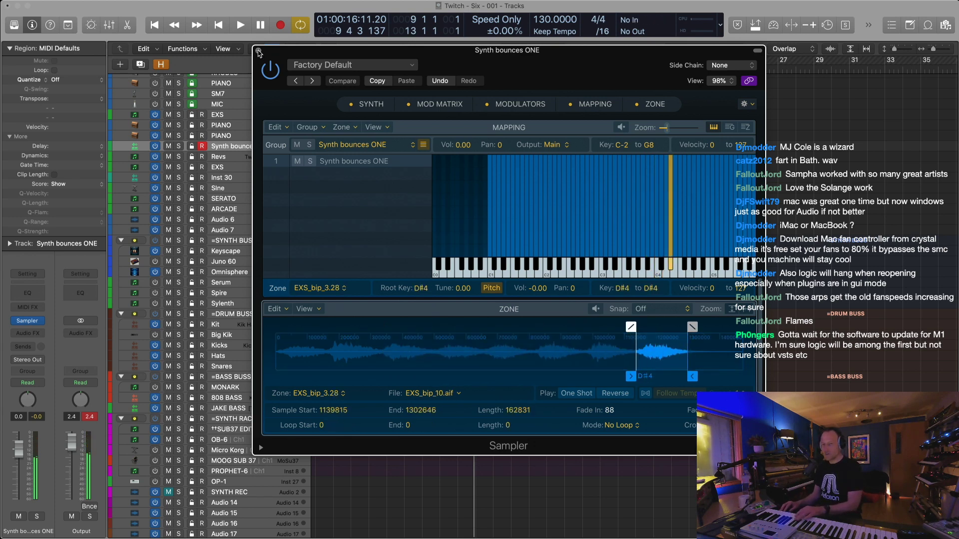
left_click(258, 51)
key("space")
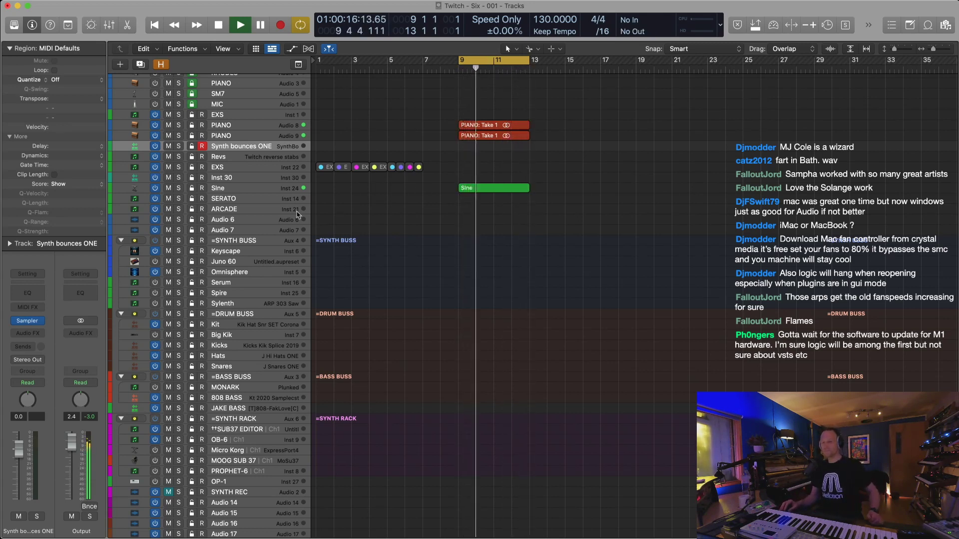
Lower the Sine track's volume to -11.0 dB and insert RC-20 Retro Color on the Output channel
left_click(239, 188)
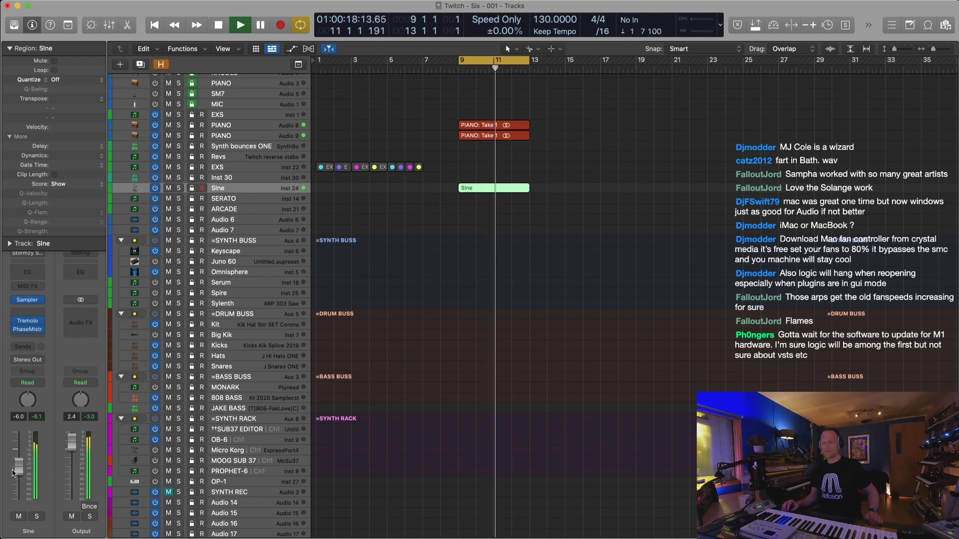
left_click_drag(14, 473, 18, 473)
left_click(92, 313)
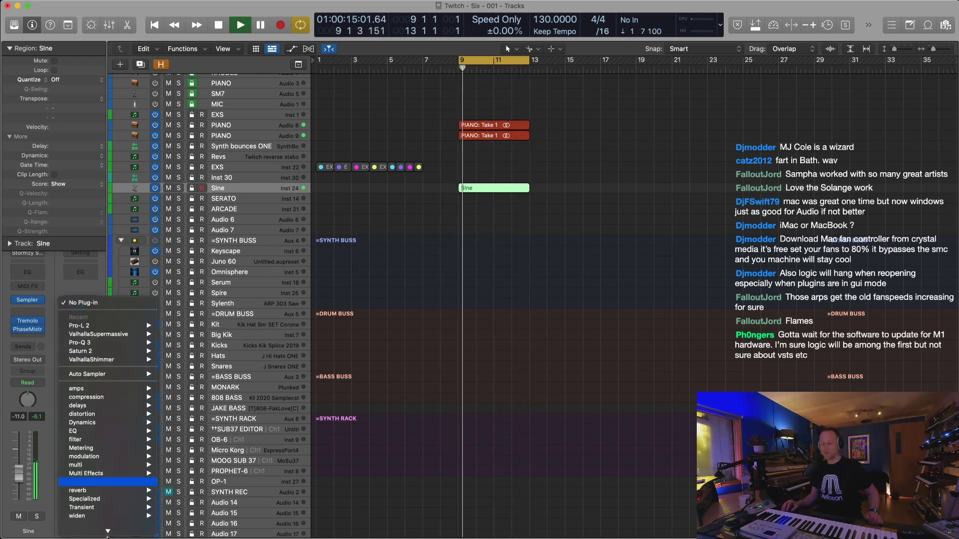
mouse_move(141, 524)
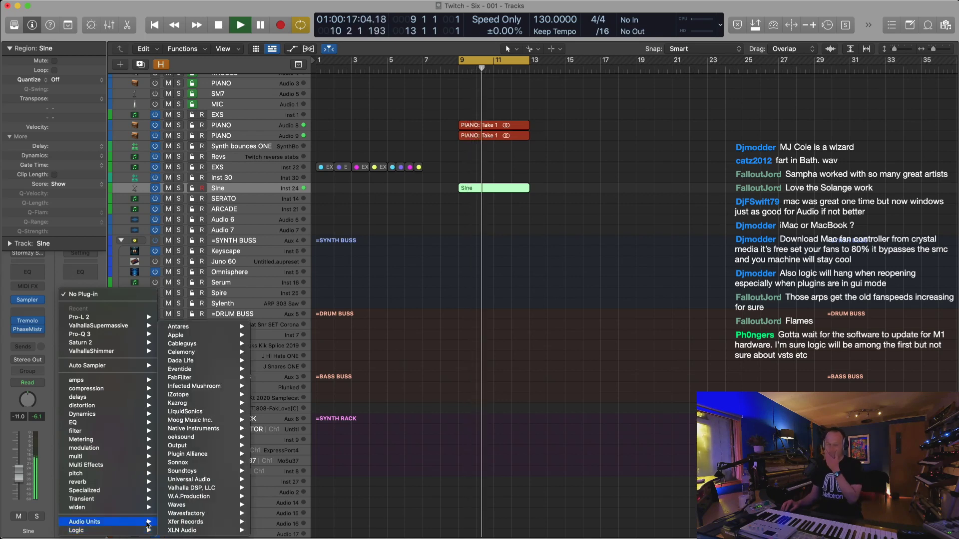
left_click(355, 524)
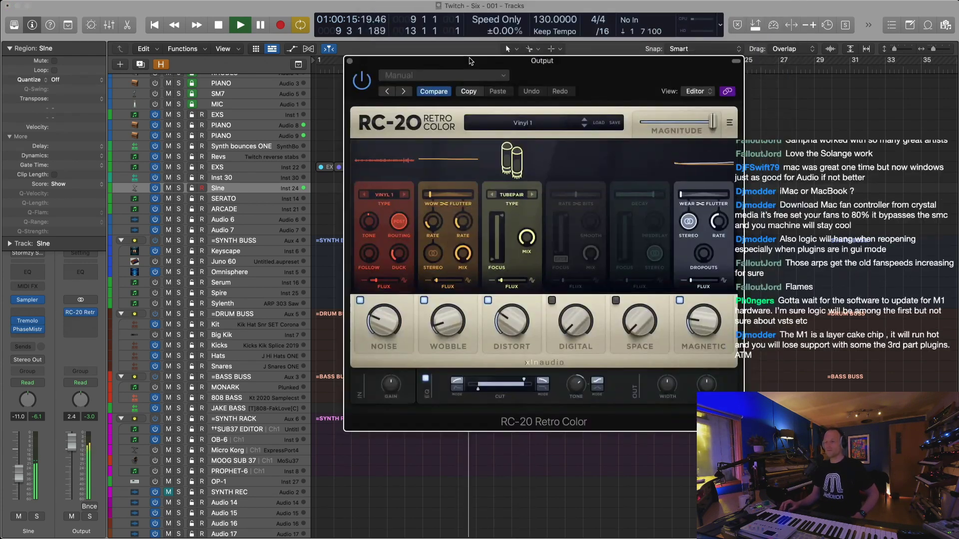
Narrow the EQ cut range in RC-20 and raise its Noise amount to 35%
left_click_drag(469, 60, 442, 134)
mouse_move(451, 463)
left_mouse_down()
mouse_move(510, 467)
mouse_move(469, 463)
left_mouse_up()
left_click(516, 463)
left_click_drag(348, 398, 348, 357)
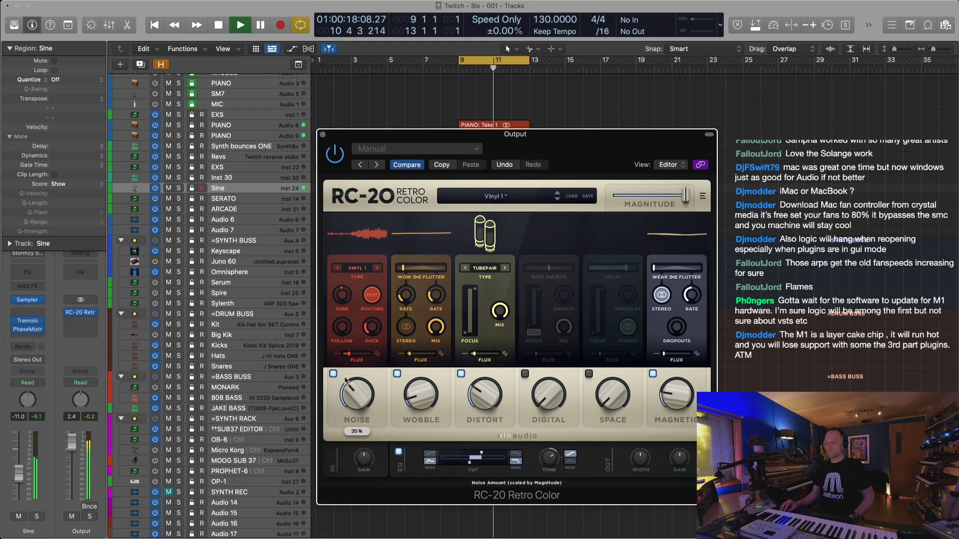
Set RC-20's Wobble to 15%, raise Space, reduce Noise and close the plug-in window
left_click_drag(420, 398, 417, 380)
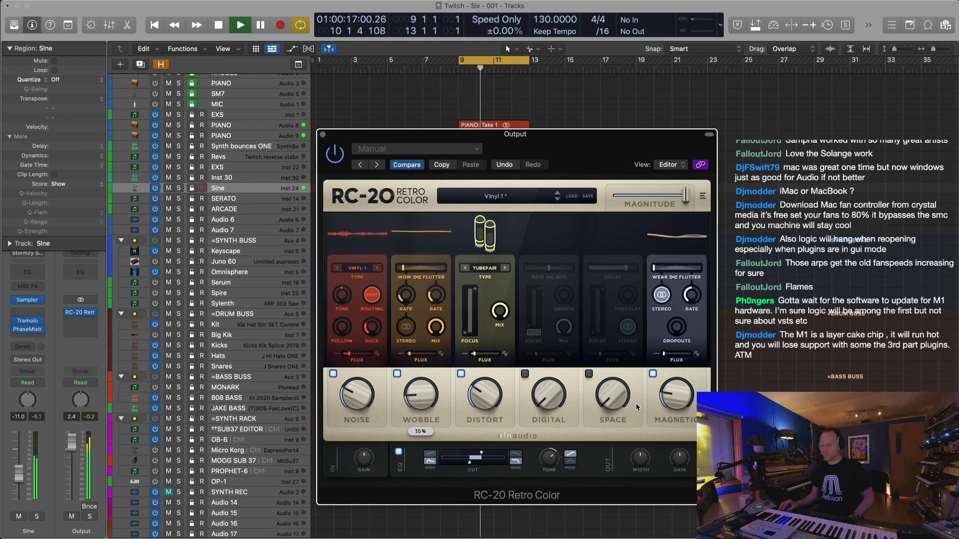
left_click_drag(604, 392, 599, 356)
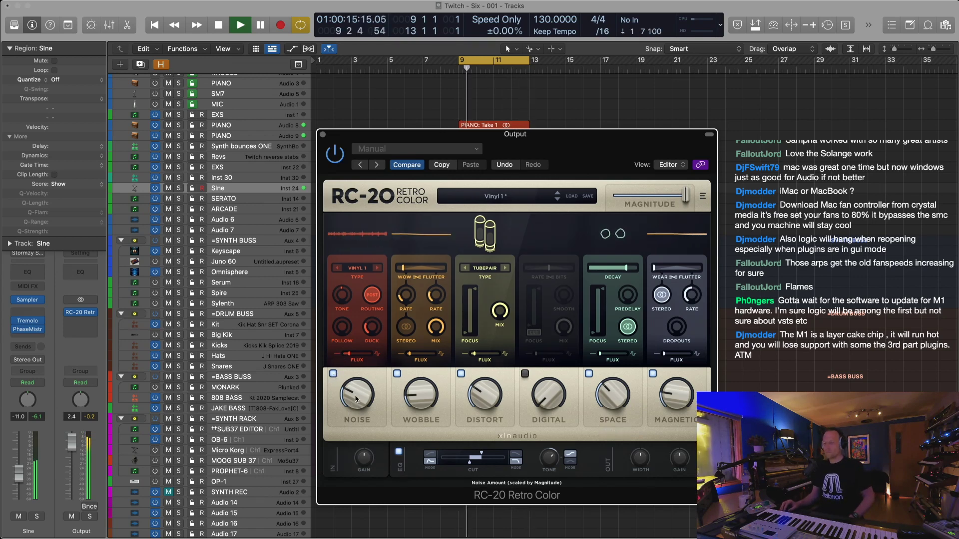
left_click_drag(355, 400, 347, 426)
left_click(323, 135)
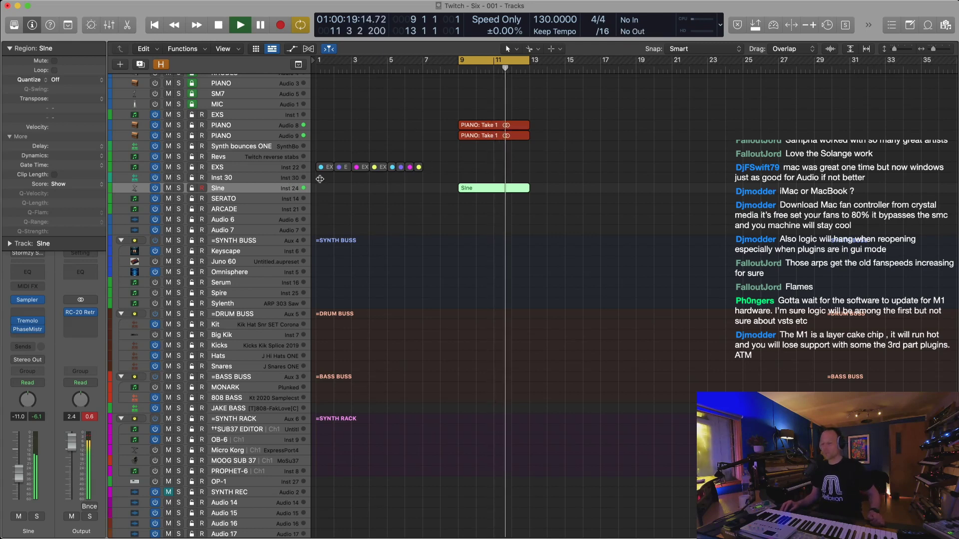
Lower the Sine track's volume to -12.6 dB and mute the track
left_click_drag(22, 479, 22, 483)
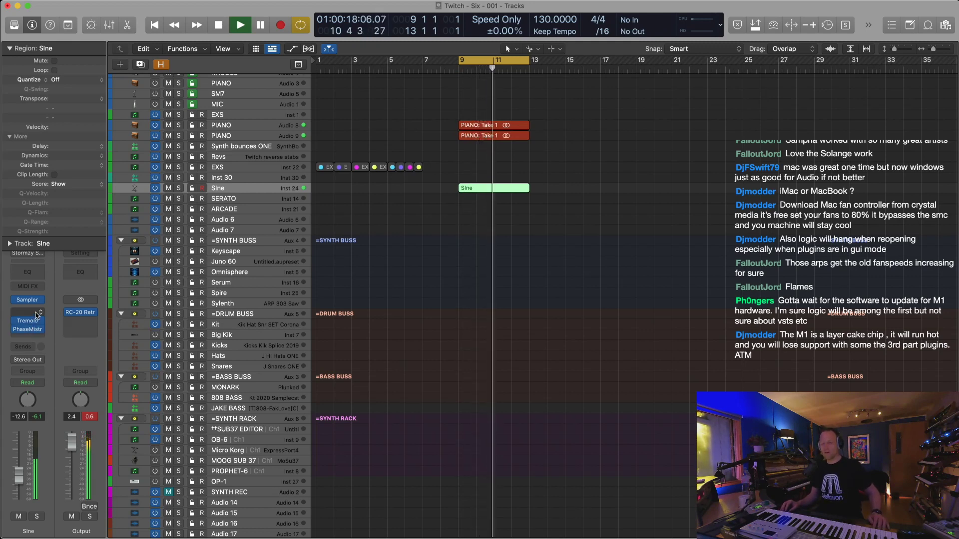
left_click(232, 126)
left_click(236, 137)
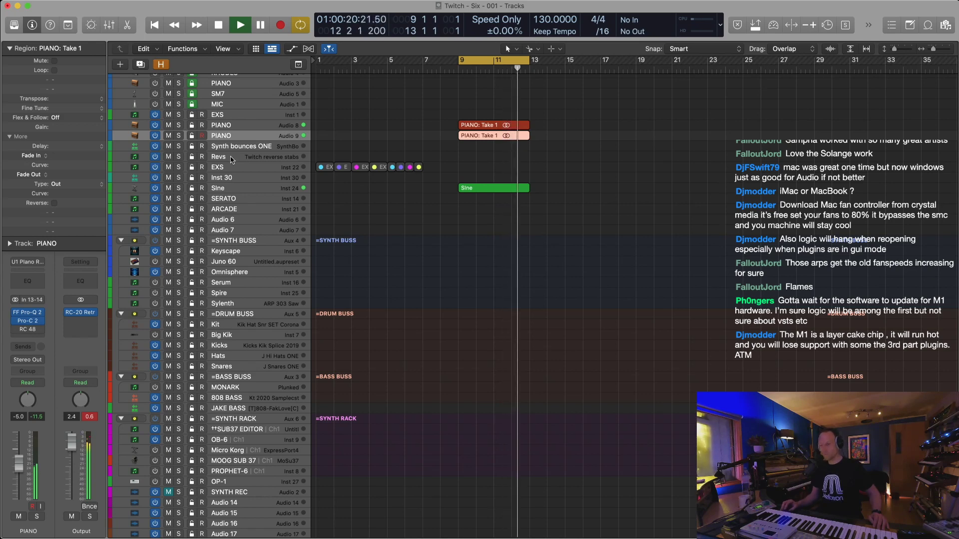
left_click(240, 114)
left_click(244, 126)
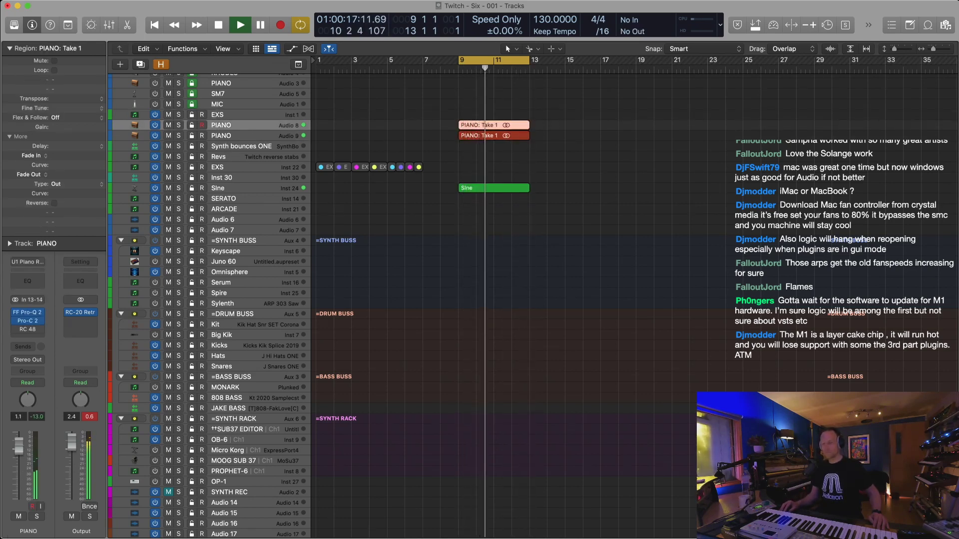
left_click(168, 188)
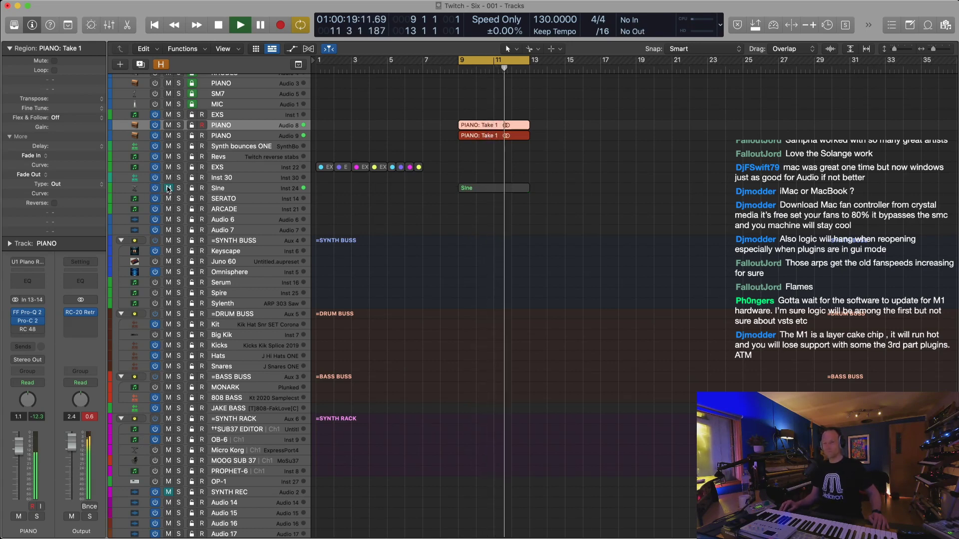
Move the Sine region to bar 17 and the Audio 9 piano region to bar 13
left_click_drag(483, 191, 554, 191)
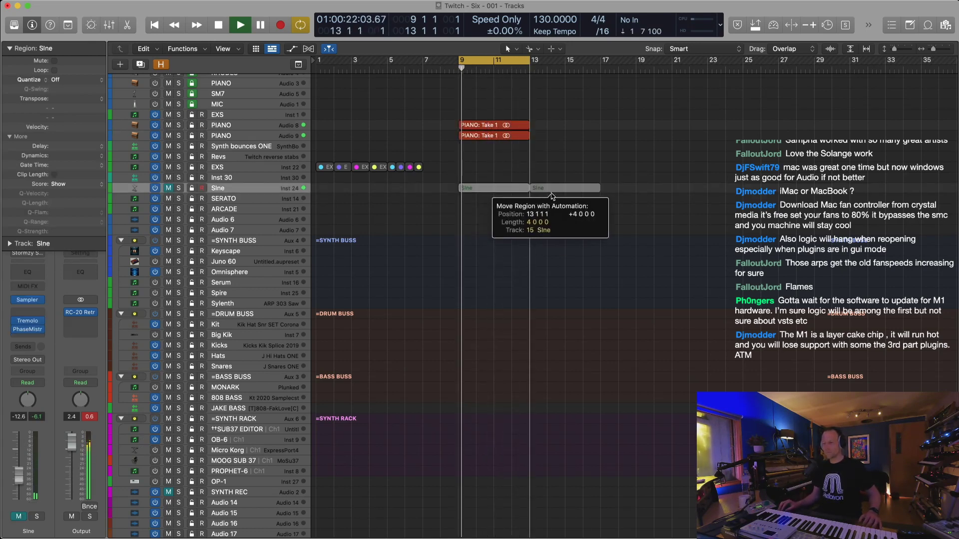
left_click_drag(571, 189, 630, 191)
left_click(510, 136)
key("alt+Right")
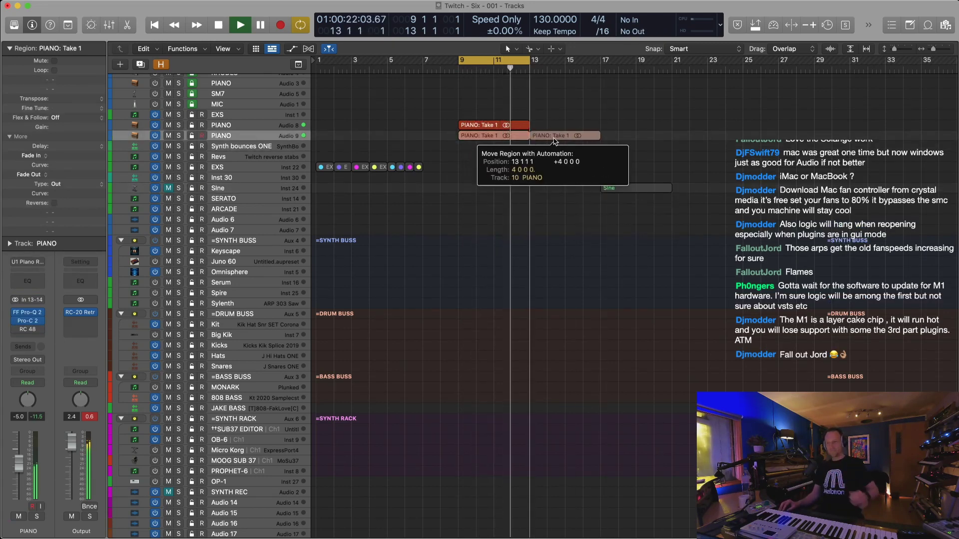
Copy the Audio 8 piano take to bars 13 and 17, and the Audio 9 take to bar 17
left_click_drag(503, 127, 574, 125)
left_click_drag(630, 127, 630, 127)
left_click_drag(567, 136, 634, 137)
Extend the end of the cycle range to bar 21 to cover the copied piano regions
left_click_drag(529, 60, 668, 78)
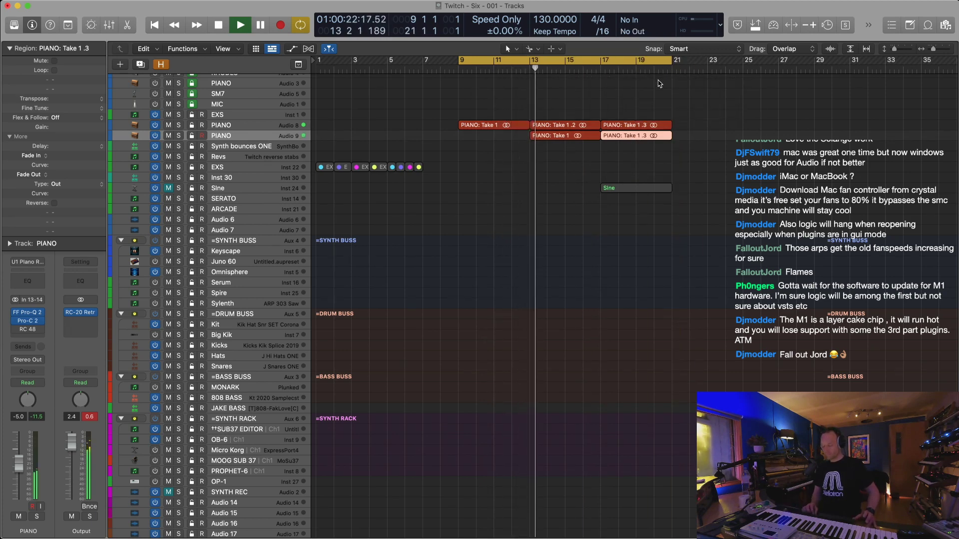
key("super+Right")
key("super+Down")
key("super+Down")
key("super+Left")
key("super+Up")
key("super+Up")
key("super+Up")
key("super+Up")
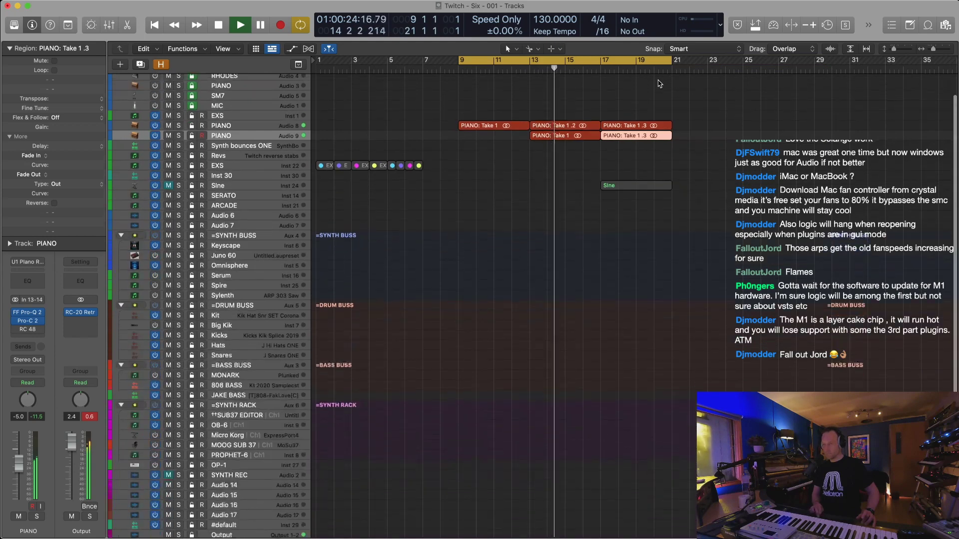
key("super+Left")
key("super+Left")
Widen the cycle range to run from bar 8 to bar 22 around the piano regions
left_click_drag(400, 104, 500, 150)
mouse_move(388, 62)
left_mouse_down()
mouse_move(370, 62)
mouse_move(379, 62)
left_mouse_up()
left_click_drag(491, 62, 502, 60)
left_click(505, 62)
left_click(502, 60)
Select all five piano regions and reset the Output channel fader to 0.0 dB
left_click(478, 142)
left_click_drag(524, 100, 389, 152)
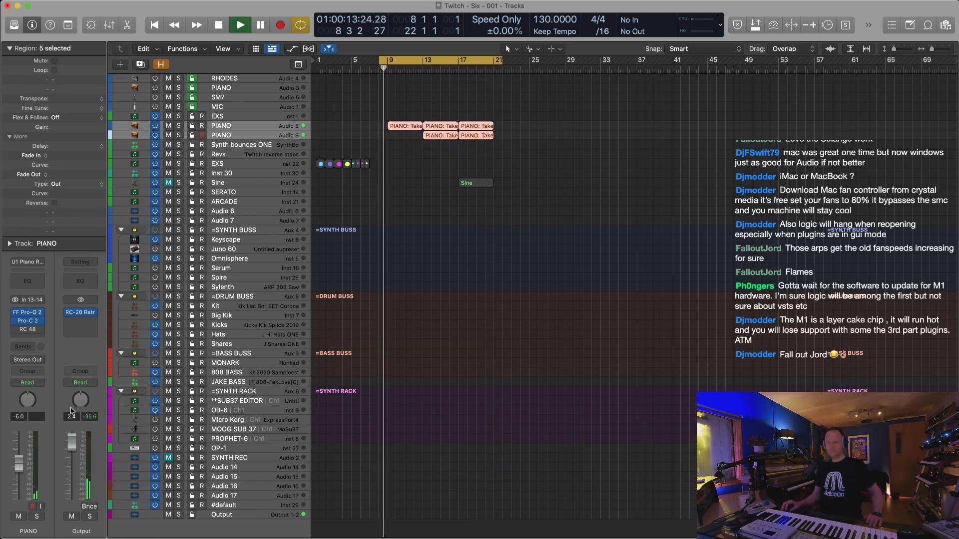
left_click(73, 446, "alt")
Bounce bars 8 to 22 offline as a 24-bit, 44100 Hz interleaved Wave file, with the MP3 destination disabled
left_click(90, 507)
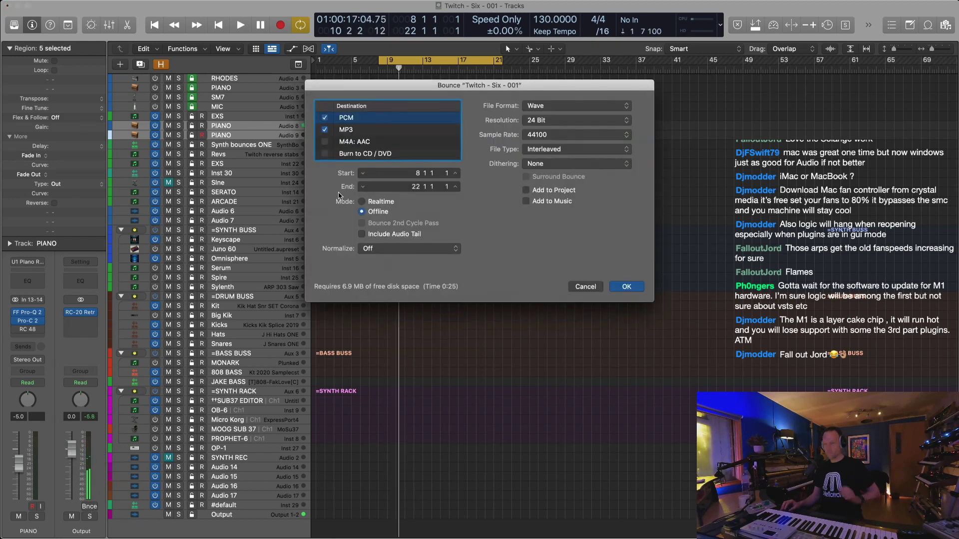
left_click(351, 119)
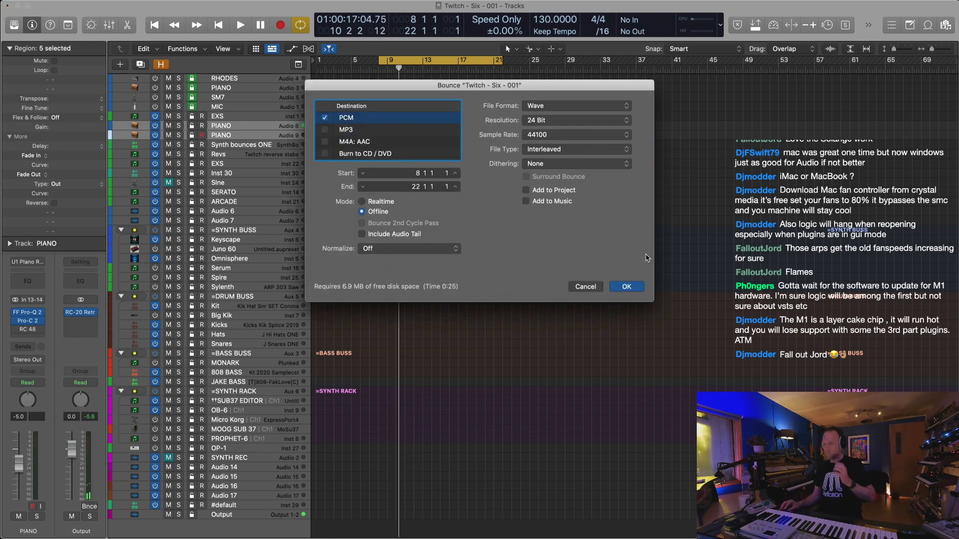
left_click(623, 287)
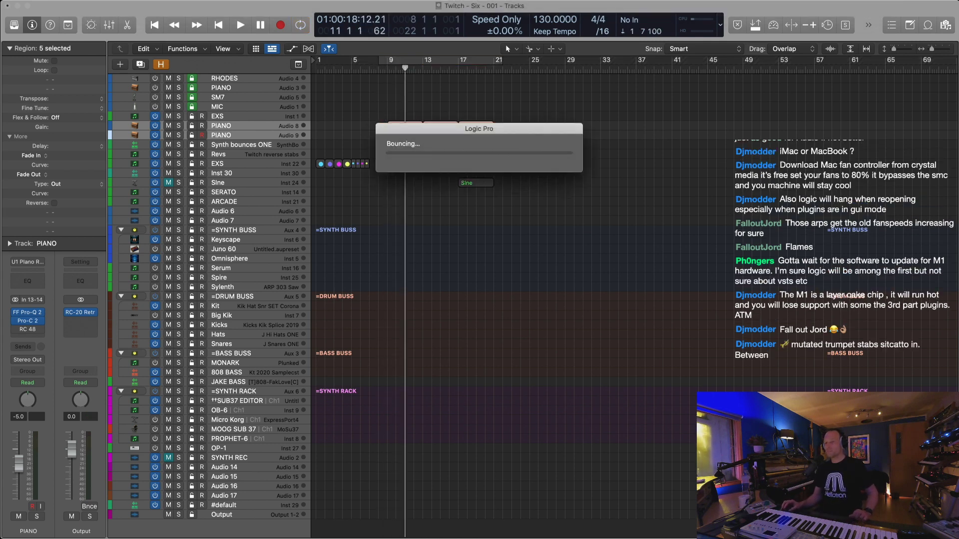
Find the bounced file in the project audio list and place it at bar 9 on a new track at the end
left_click(944, 26)
scroll(796, 275, "up", 15)
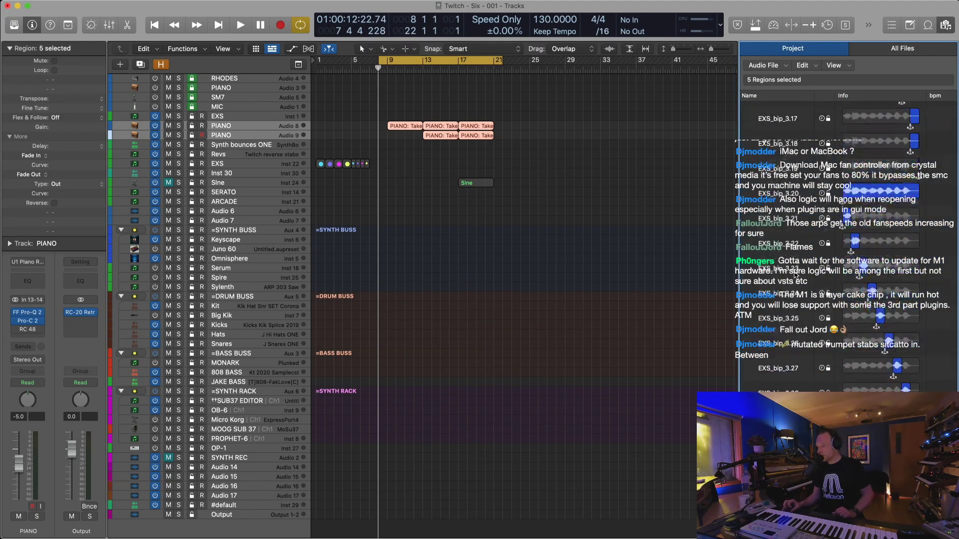
scroll(796, 275, "up", 2)
left_click_drag(779, 411, 387, 529)
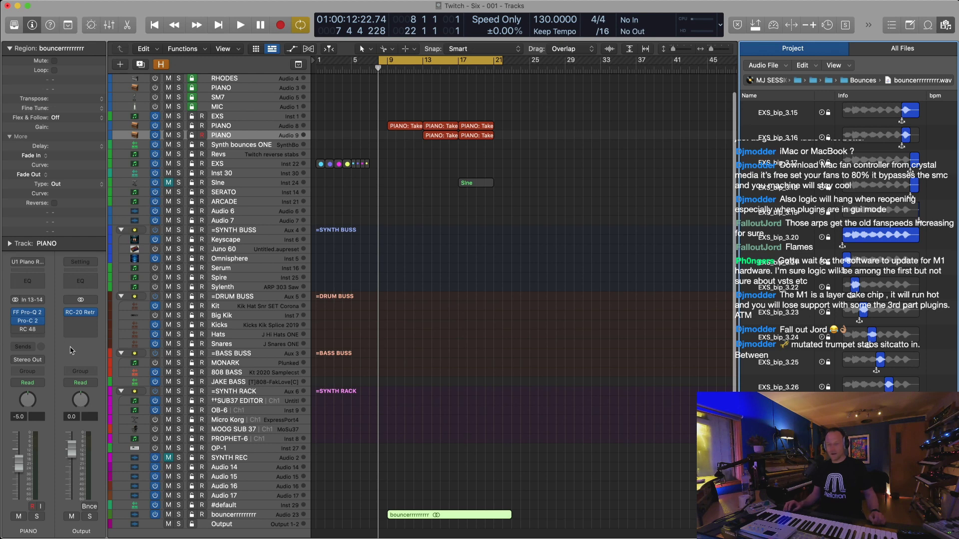
Remove the RC-20 plug-in from the Output channel and move the bounced region to bar 23
left_click(95, 314)
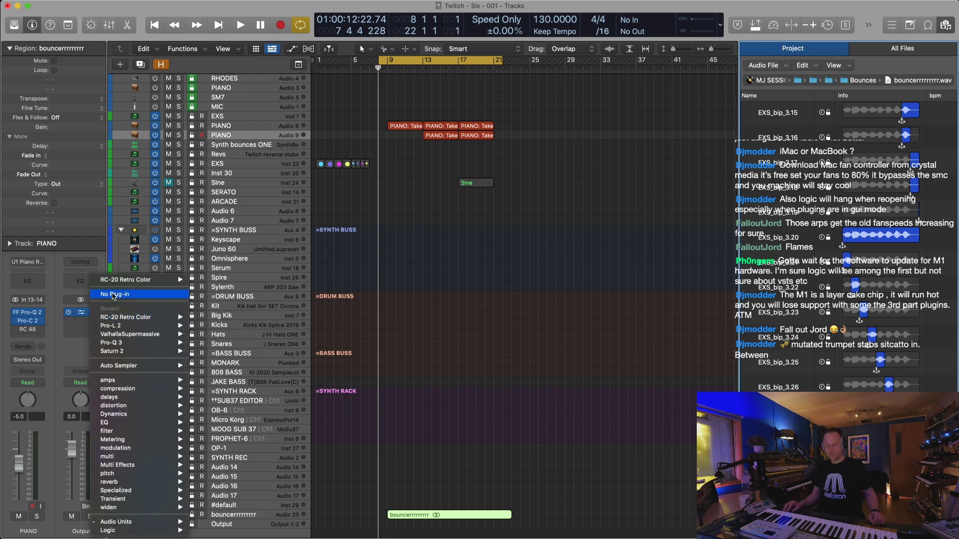
left_click(114, 294)
left_click(439, 455)
left_click_drag(439, 515, 563, 515)
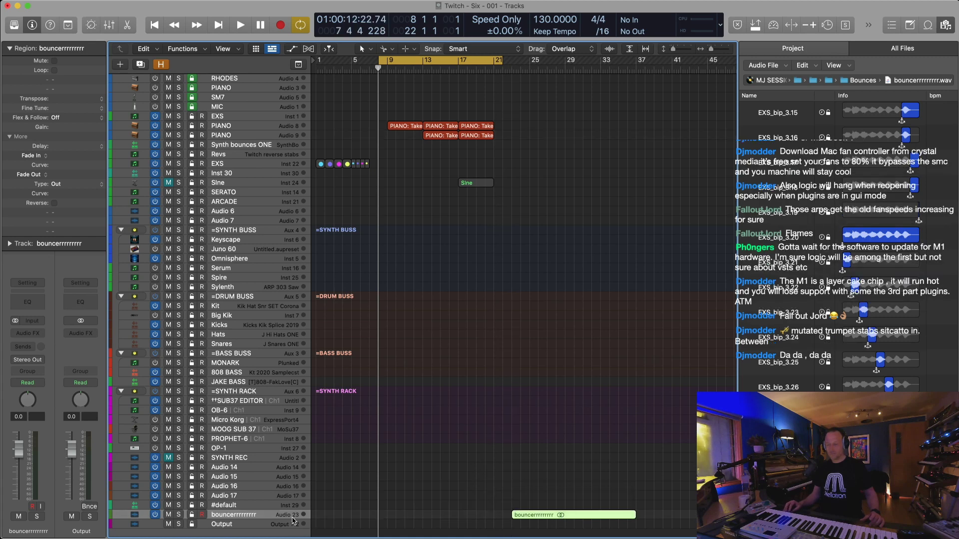
Move the bounce track directly above the two PIANO tracks and play its region in a cycle from bar 23 to 37
left_click_drag(293, 515, 300, 123)
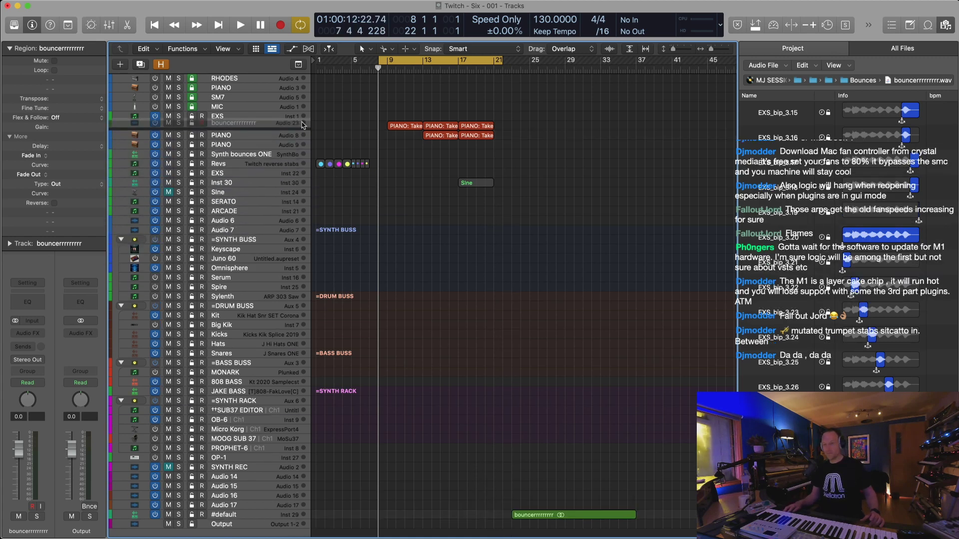
left_click(570, 131)
key("super+u")
key("space")
key("super+Right")
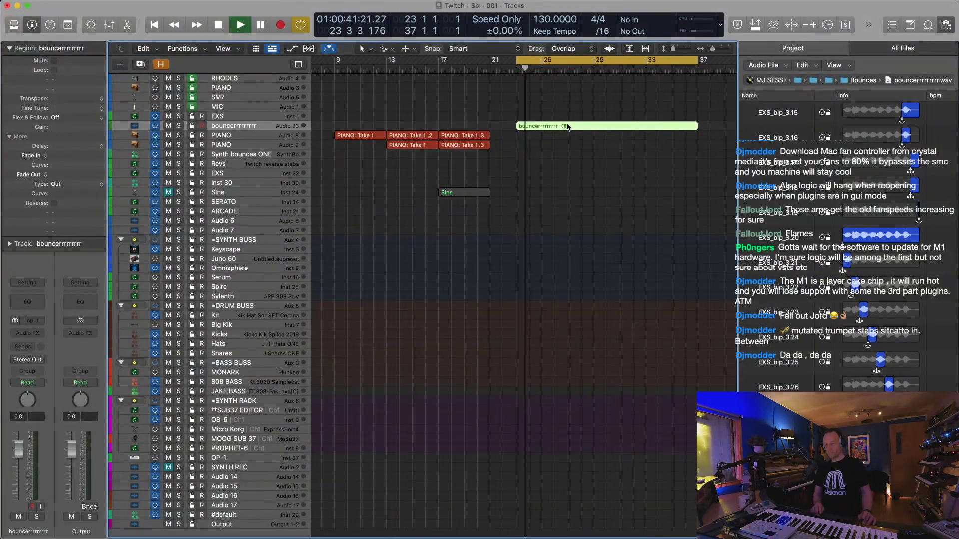
Split the bounced region at bar 24 and delete everything before that point
key("super+Down")
key("super+Down")
key("super+Down")
key("super+Down")
key("super+Down")
key("super+Down")
key("super+Down")
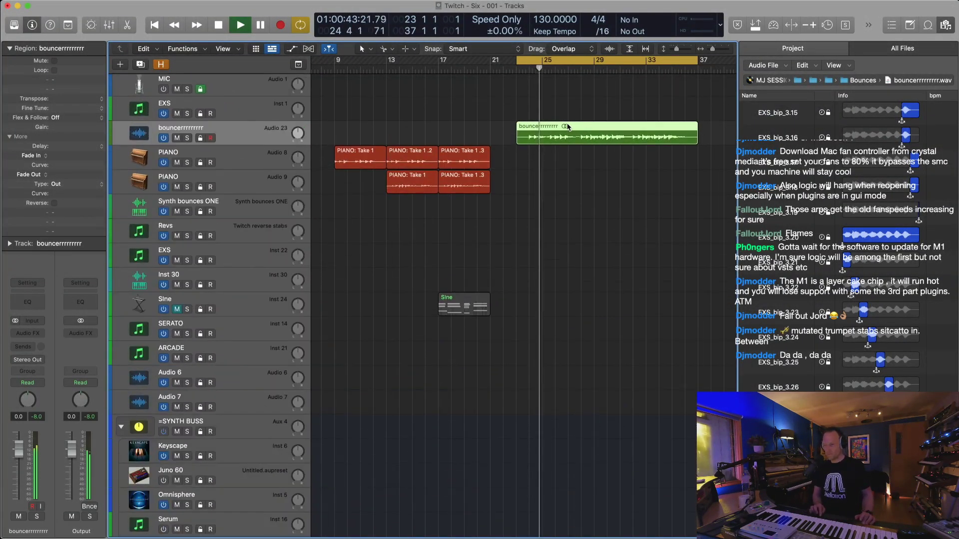
left_click_drag(567, 127, 529, 152)
left_click(521, 142)
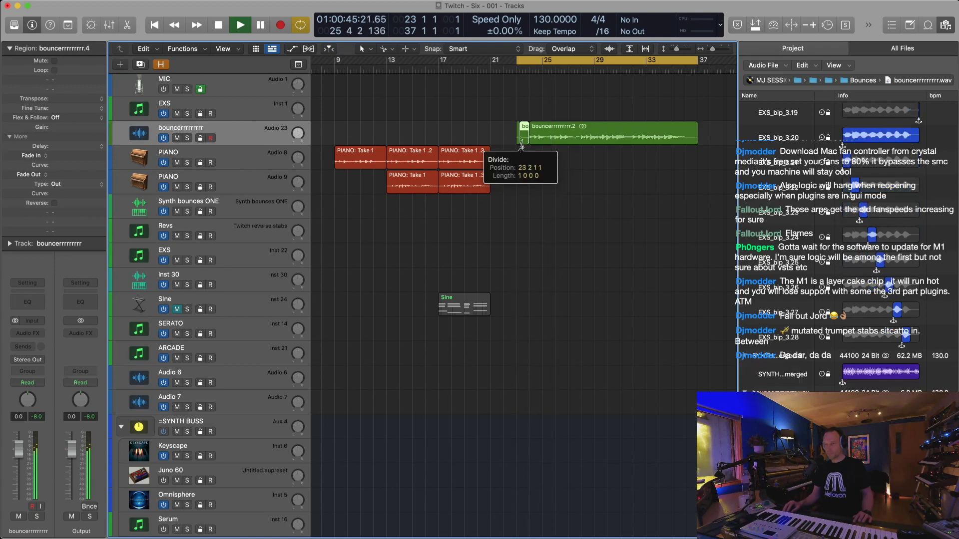
key("BackSpace")
left_click(518, 136)
key("BackSpace")
Enlarge the trimmed bounce's waveform in the arrangement and hide the project audio browser
key("super+Right")
key("super+Down")
key("super+Down")
key("super+Down")
key("super+Down")
key("super+Down")
key("super+Down")
key("super+Down")
key("super+Down")
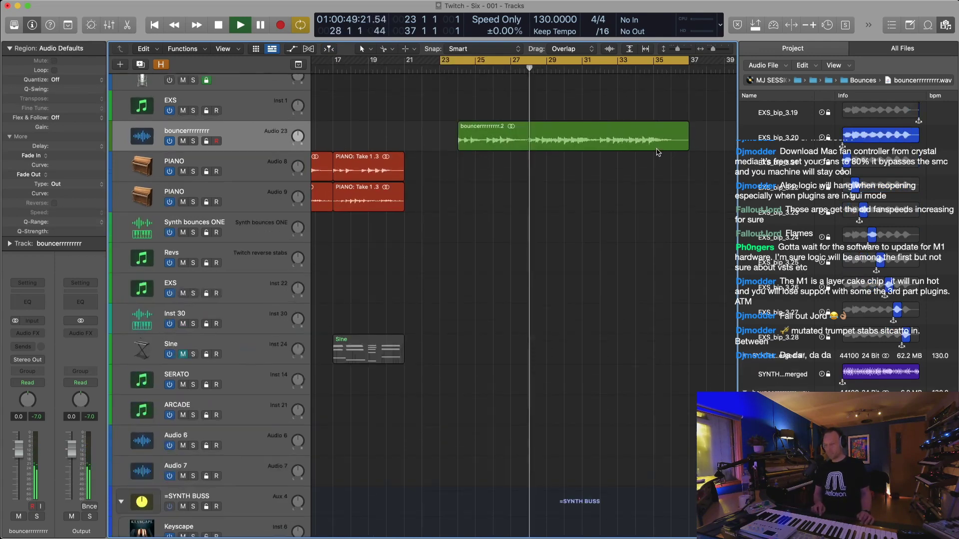
scroll(656, 153, "down", 4)
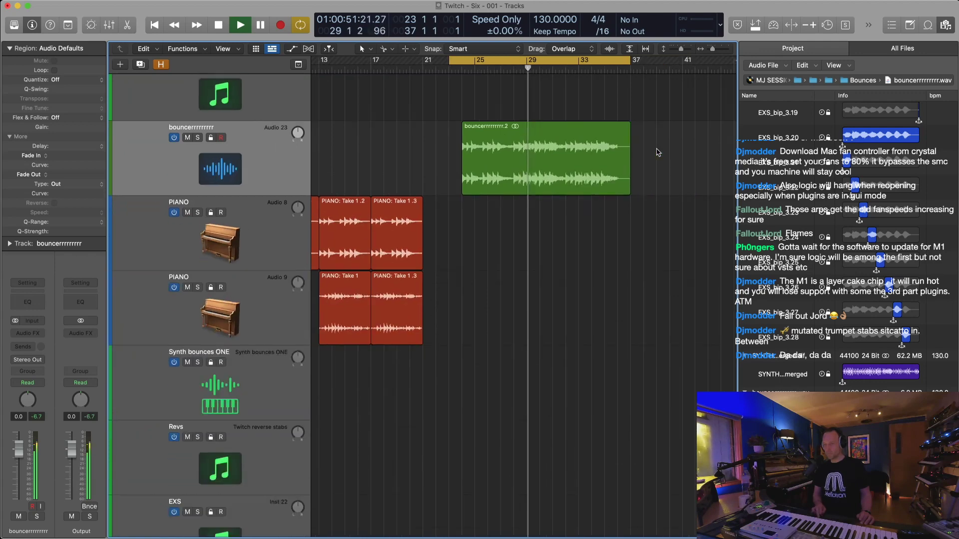
left_click(947, 26)
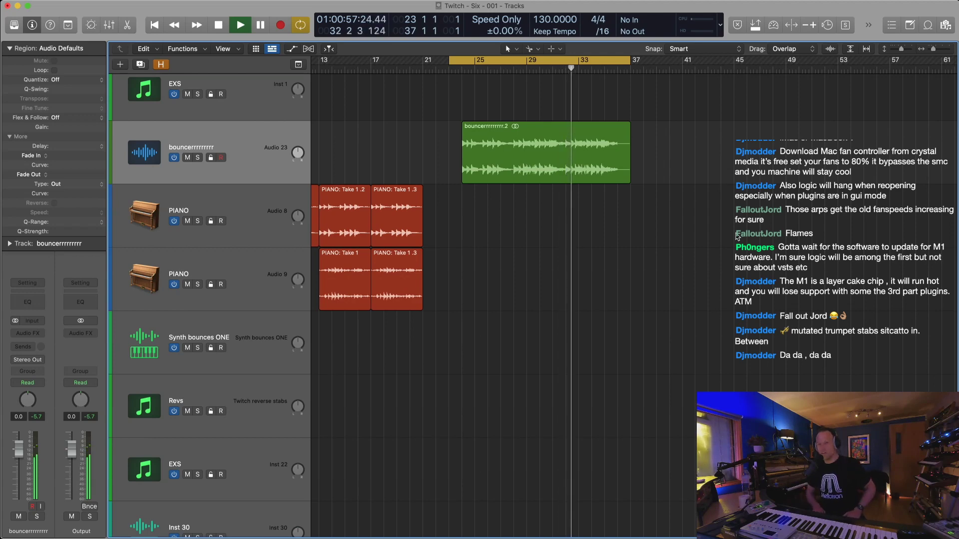
key("super+Right")
key("super+Right")
key("super+Down")
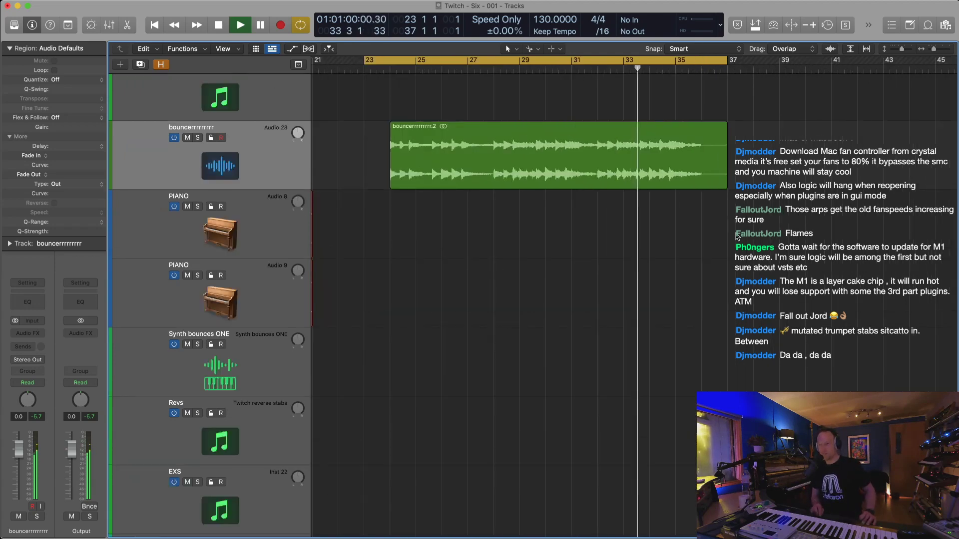
key("super+Left")
key("super+Down")
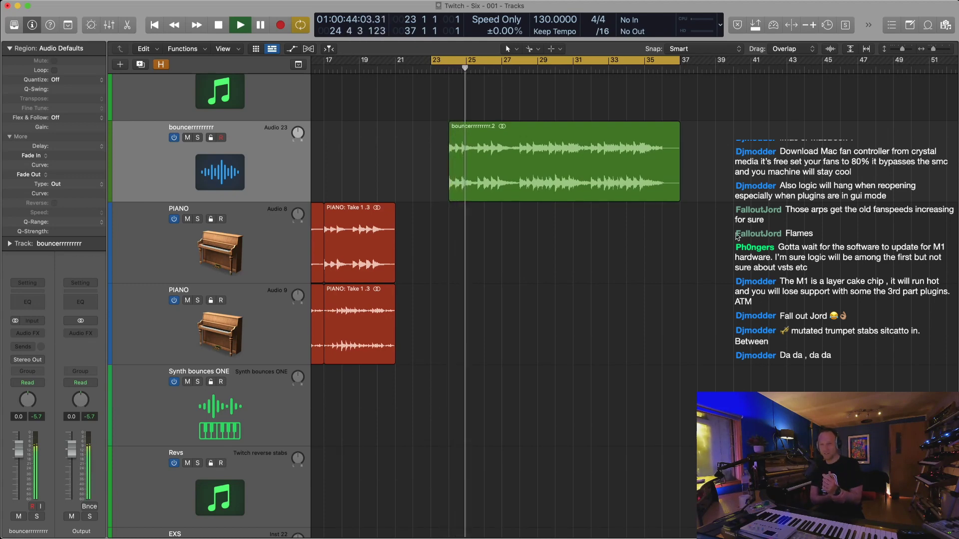
key("super+Down")
key("super+Down")
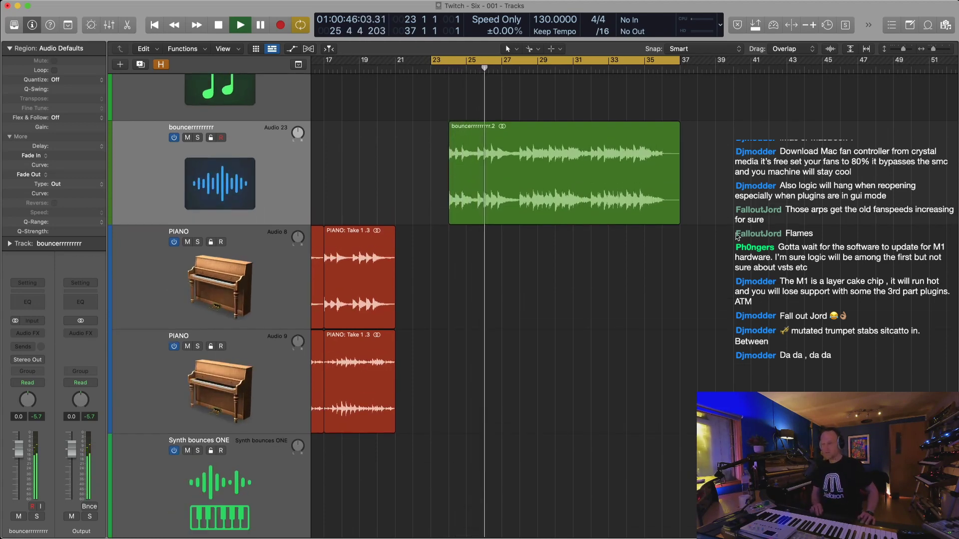
key("super+Up")
key("super+Up")
key("super+Up")
key("super+Up")
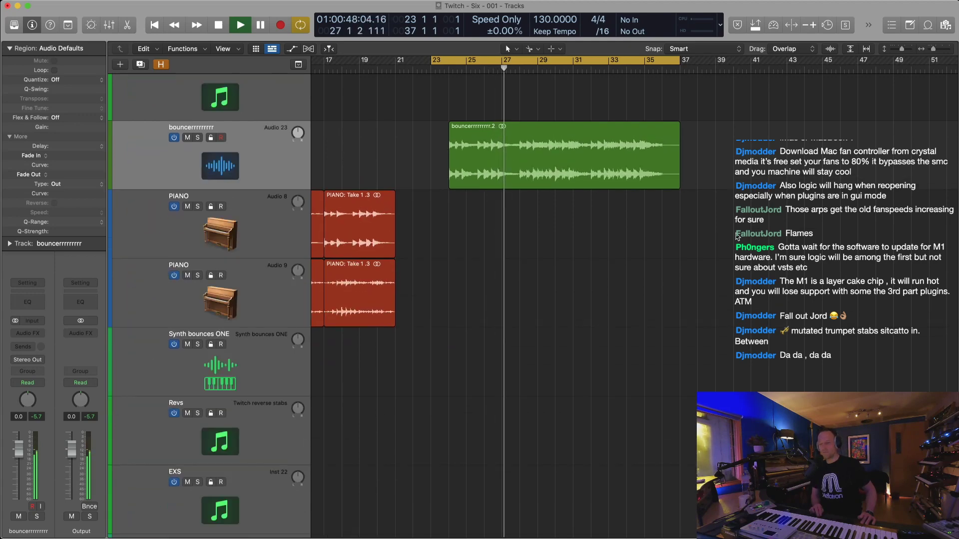
key("super+Down")
key("super+Right")
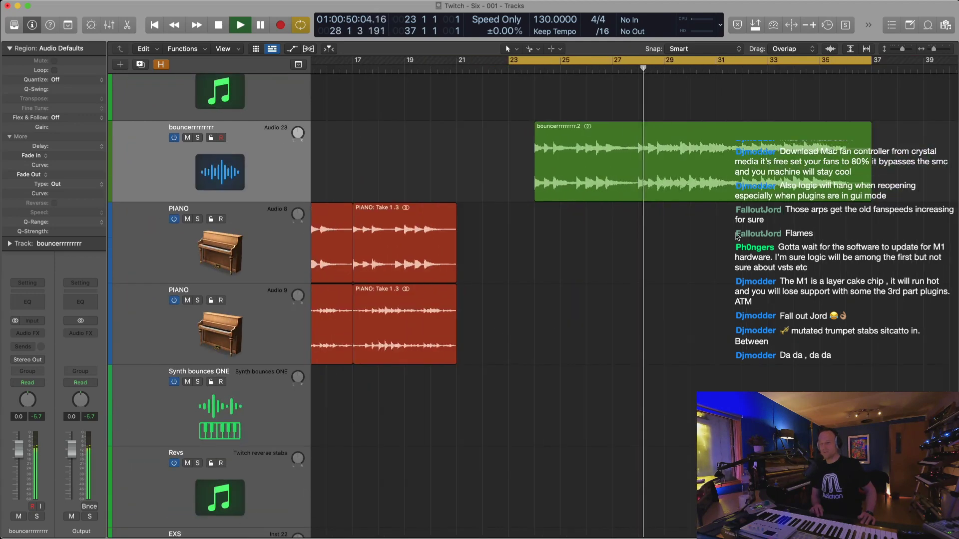
key("super+Up")
key("super+Left")
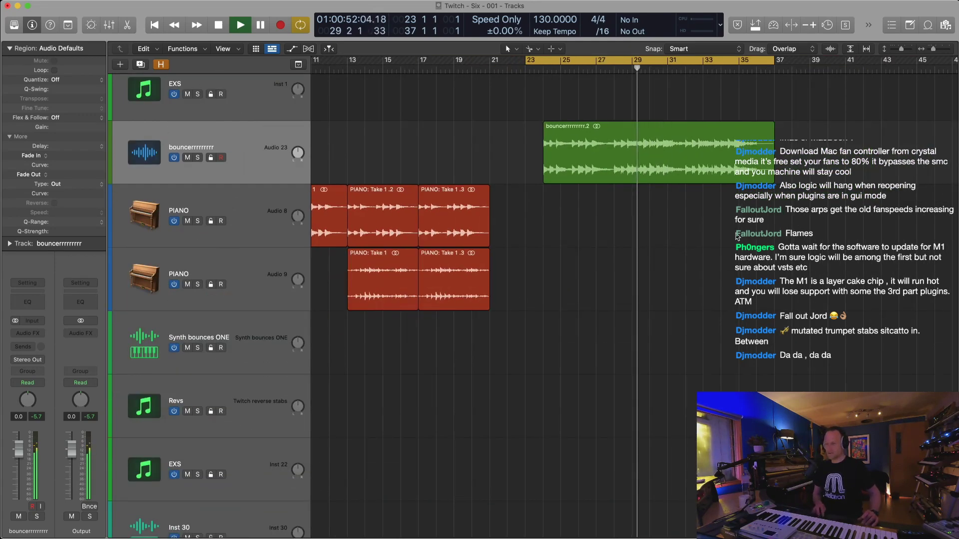
Play the piano takes from bar 9, and set the cycle range to the bounced region, bars 24 to 37
left_click(737, 159)
key("super+Left")
key("super+Left")
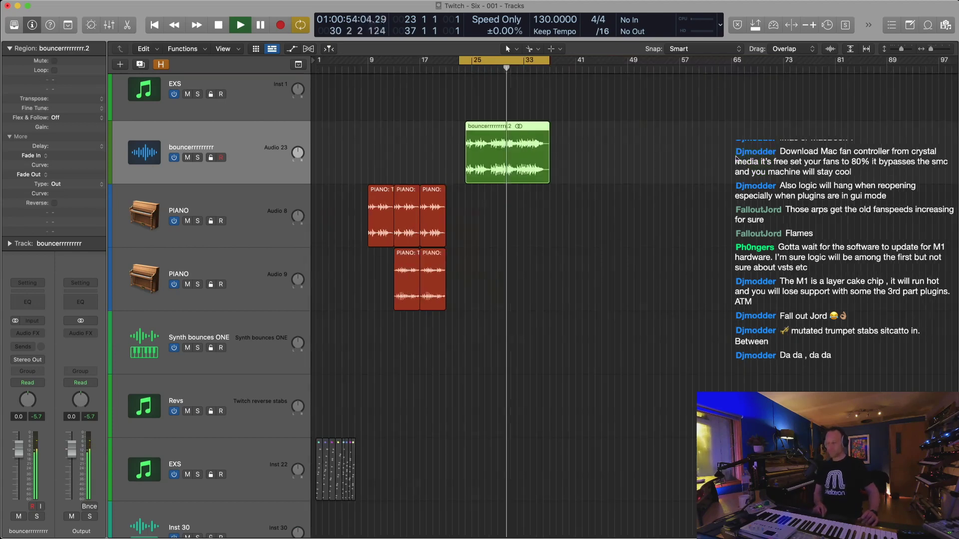
left_click(364, 69)
left_click_drag(514, 94, 523, 141)
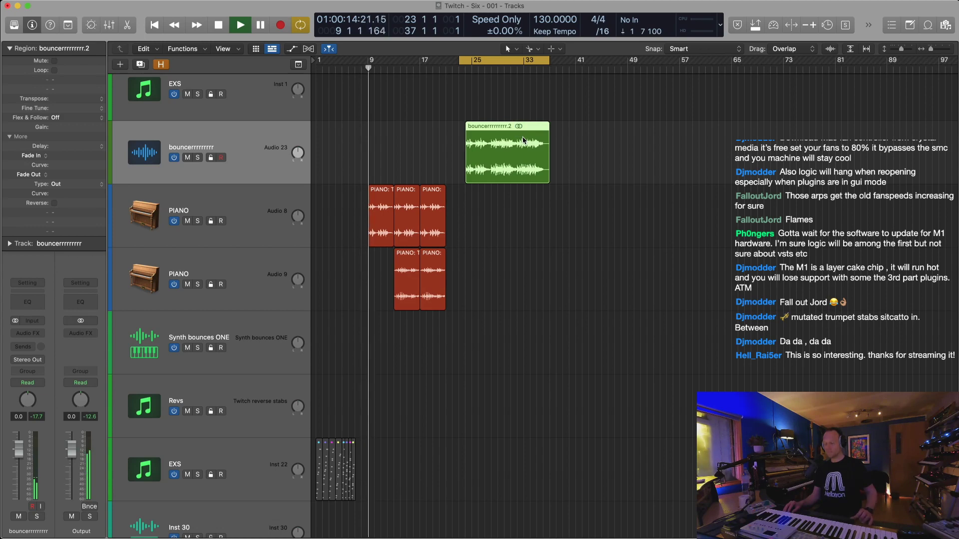
key("u")
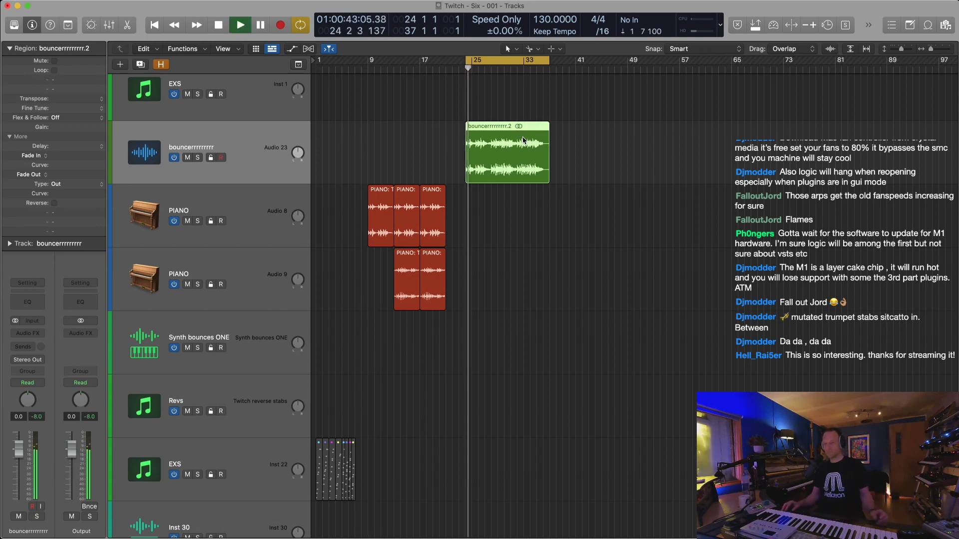
Select the Synth bounces ONE track for playing along and shorten the cycle range to end at bar 36
key("super+Up")
key("super+Up")
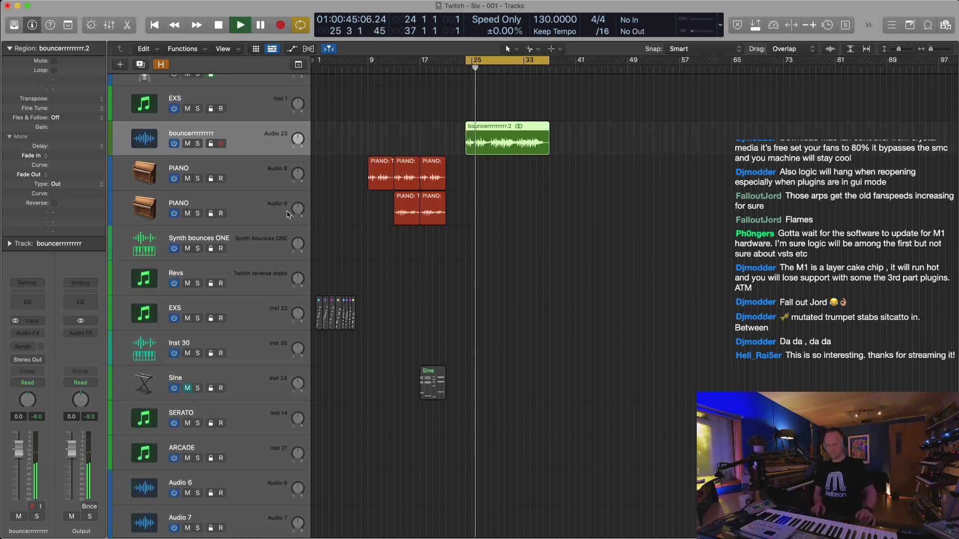
key("super+Up")
key("super+Up")
key("super+Up")
key("super+Up")
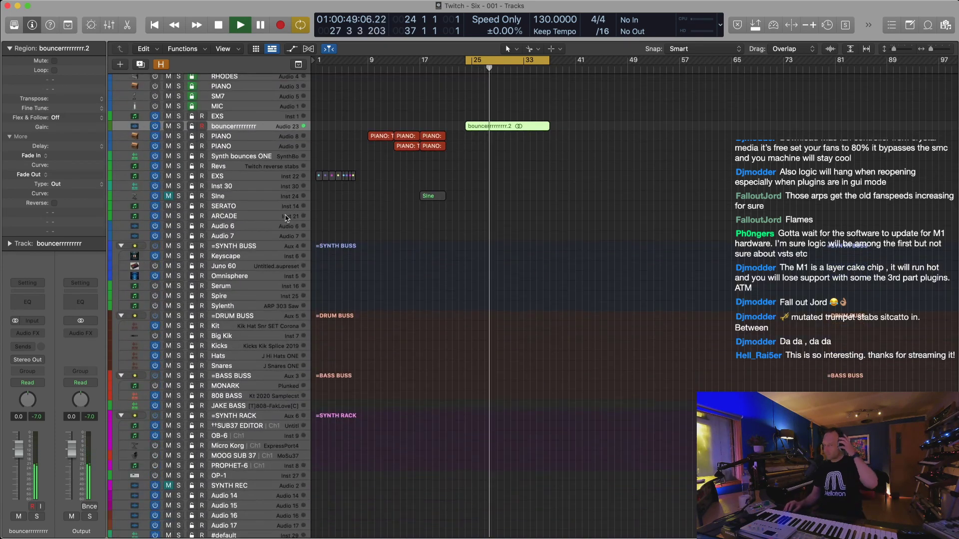
left_click(247, 157)
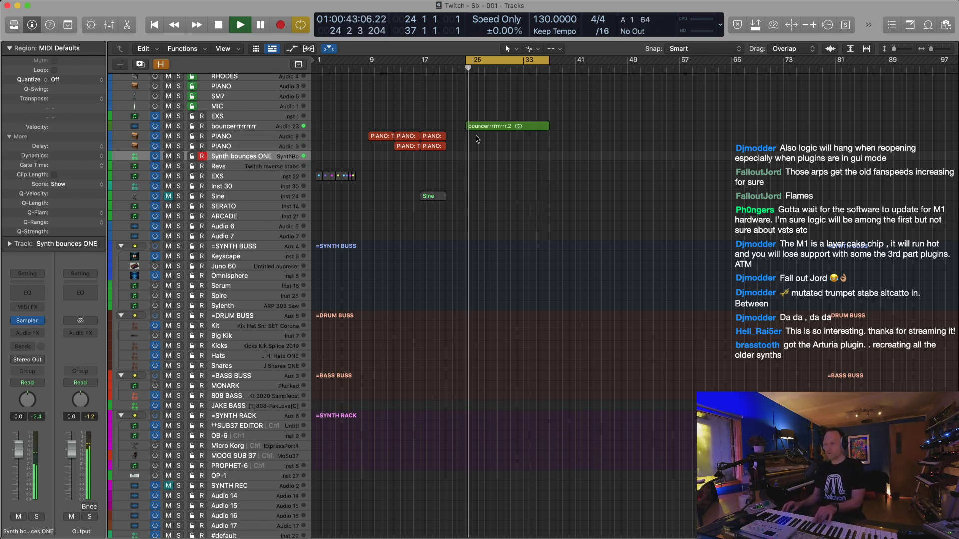
mouse_move(548, 62)
left_mouse_down()
mouse_move(629, 64)
mouse_move(544, 67)
left_mouse_up()
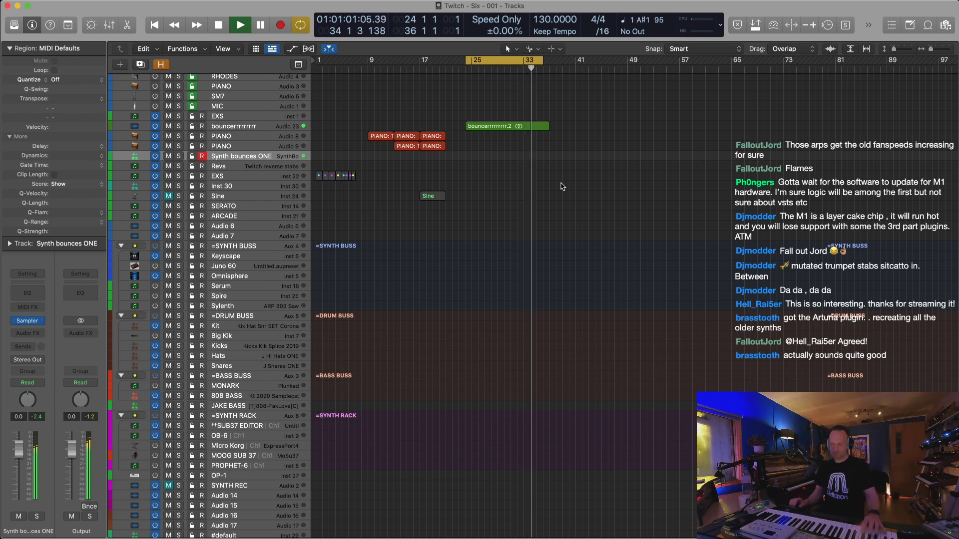
Select the Revs track and audition its reverse stabs with and without the looped bounce playing
left_click(251, 166)
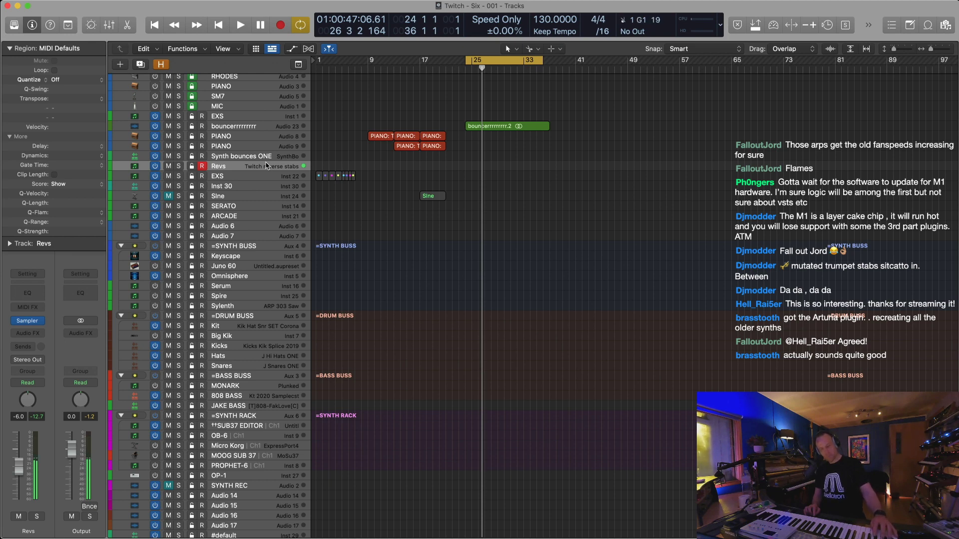
key("space")
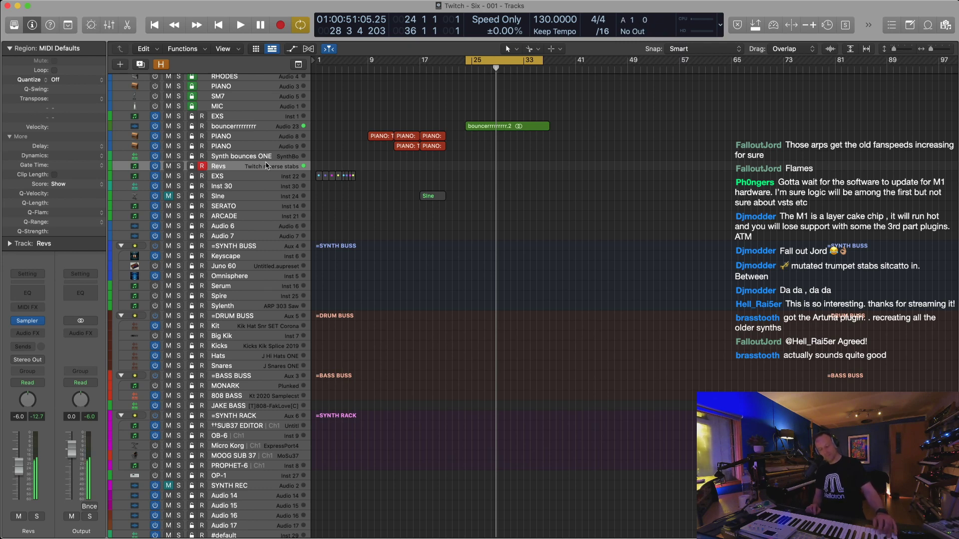
key("space")
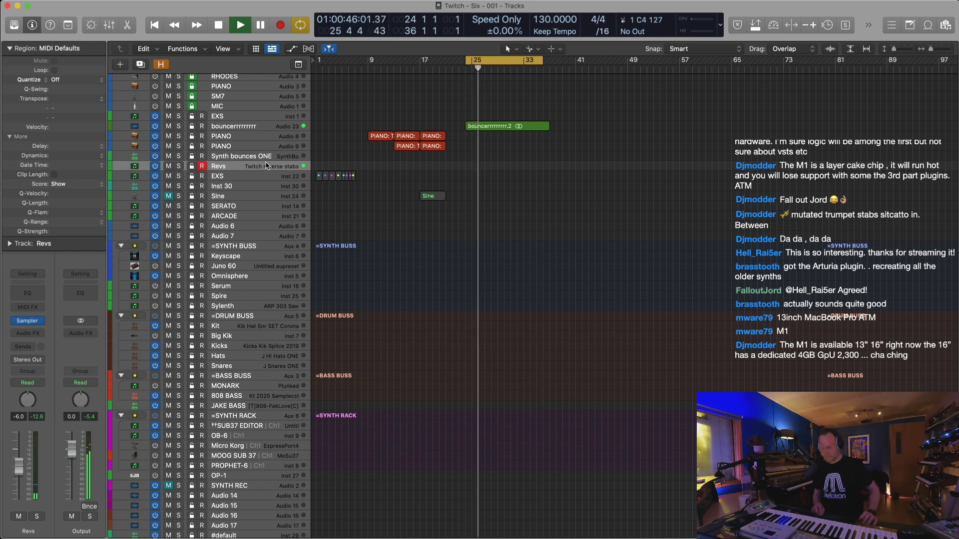
key("super+Right")
key("super+Down")
key("super+Up")
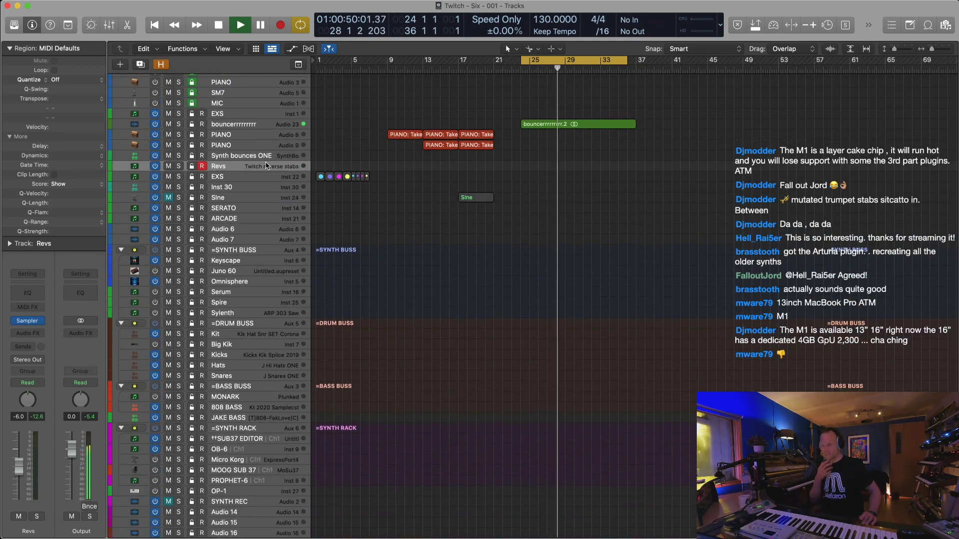
key("super+Up")
key("super+Up")
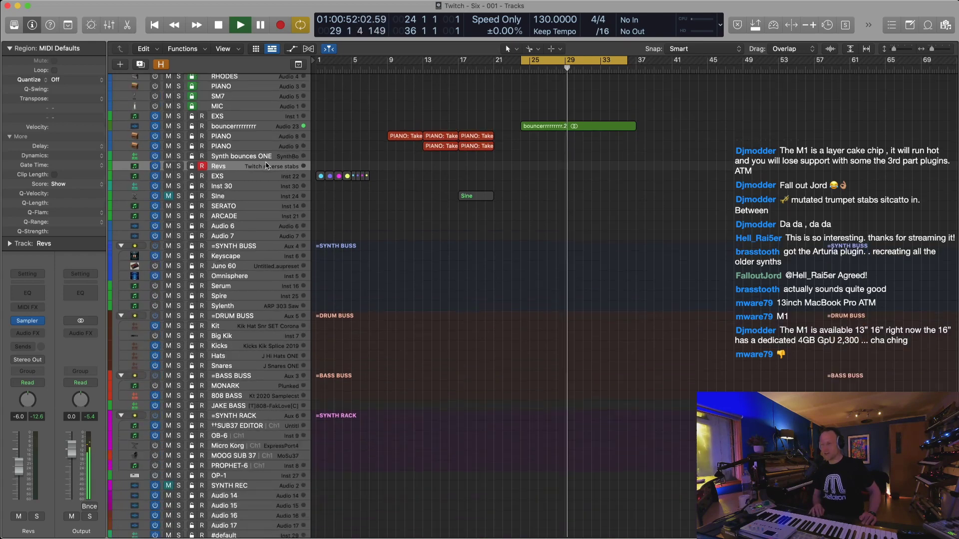
key("super+Left")
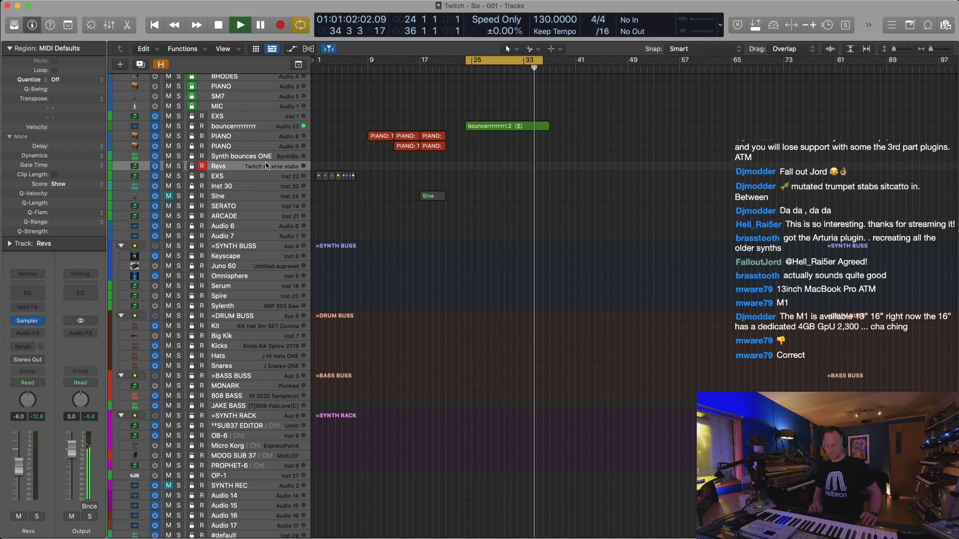
key("super+Up")
key("super+Up")
key("super+Up")
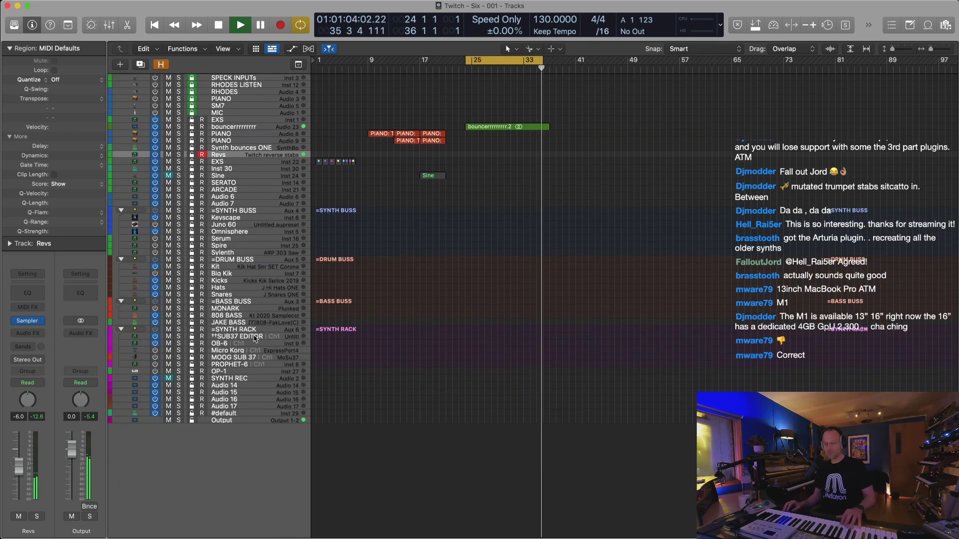
Select the 808 BASS track for playing along with the looped bounce and lower its volume to -4.6 dB
left_click(244, 316)
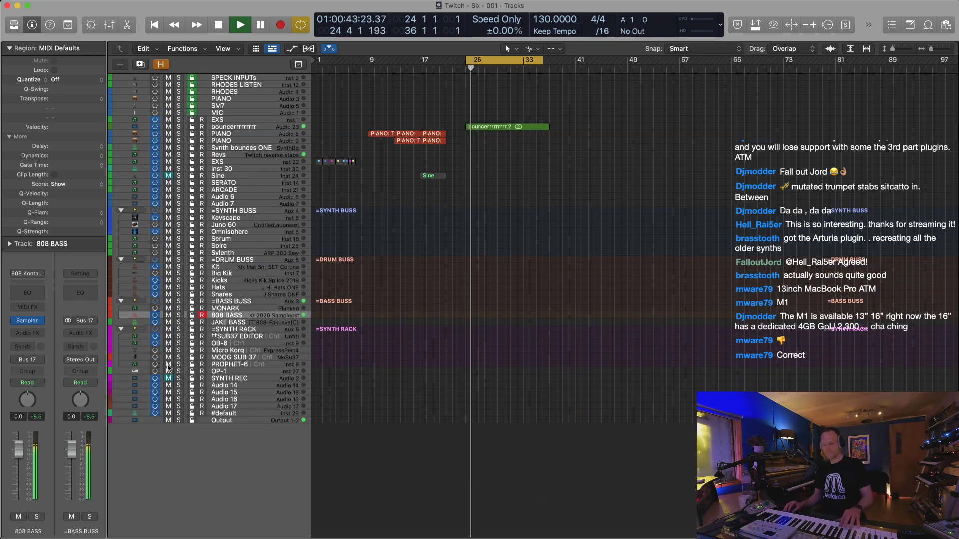
left_click_drag(23, 461, 26, 476)
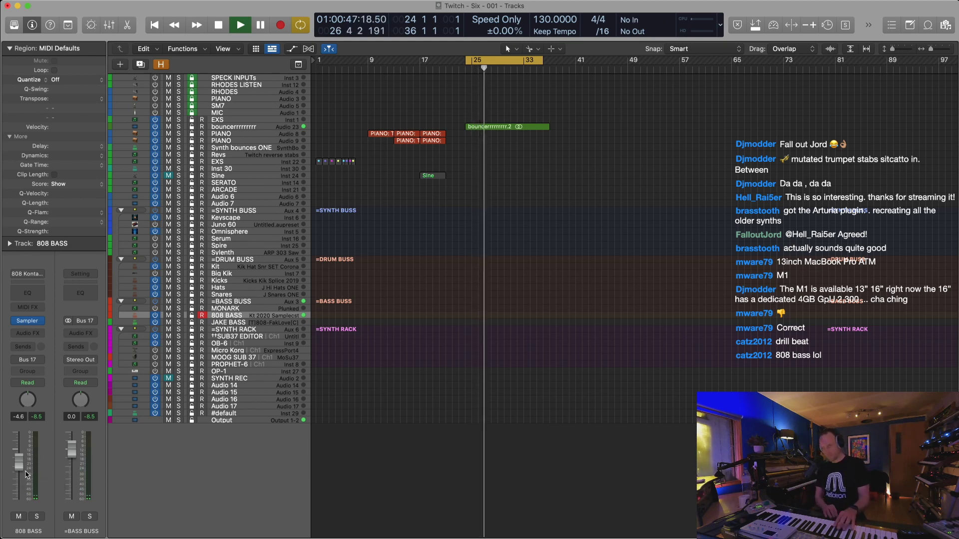
left_click(530, 68)
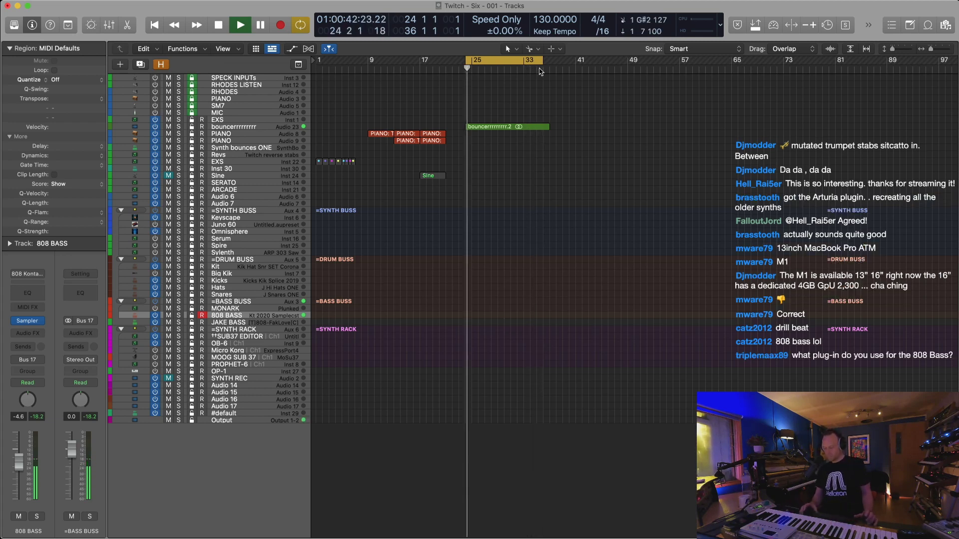
Capture the bass part just played as a region on the 808 BASS track and restart playback of the loop
key("shift+r")
key("space")
key("space")
key("super+Down")
key("super+Up")
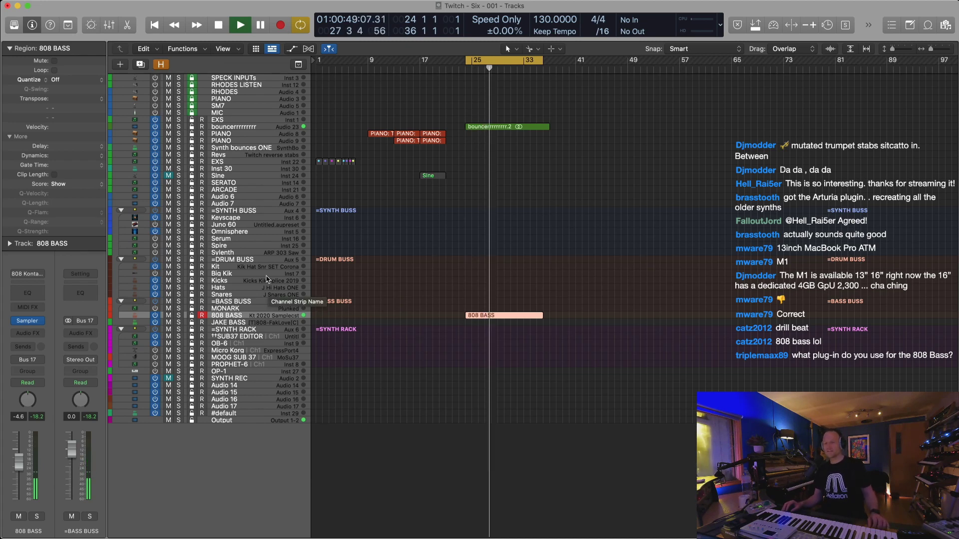
Select the Kit track under the drum buss and load the Dilla Drums instrument in its Sampler
key("super+Down")
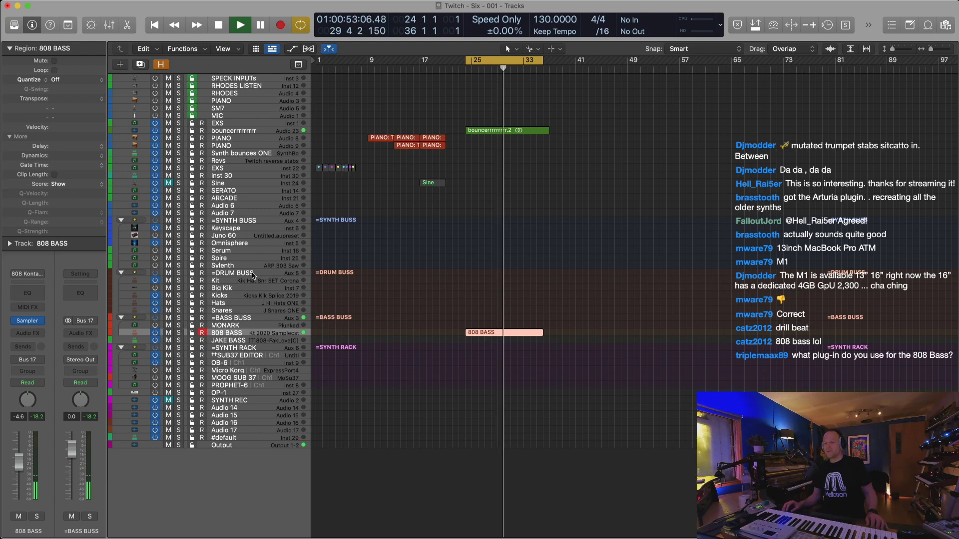
left_click(251, 281)
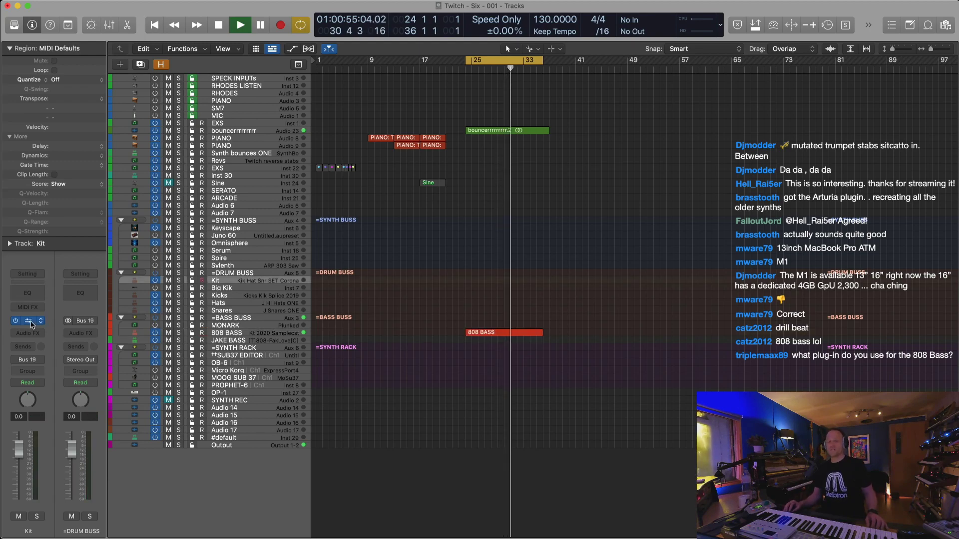
key("v")
left_click_drag(525, 131, 506, 0)
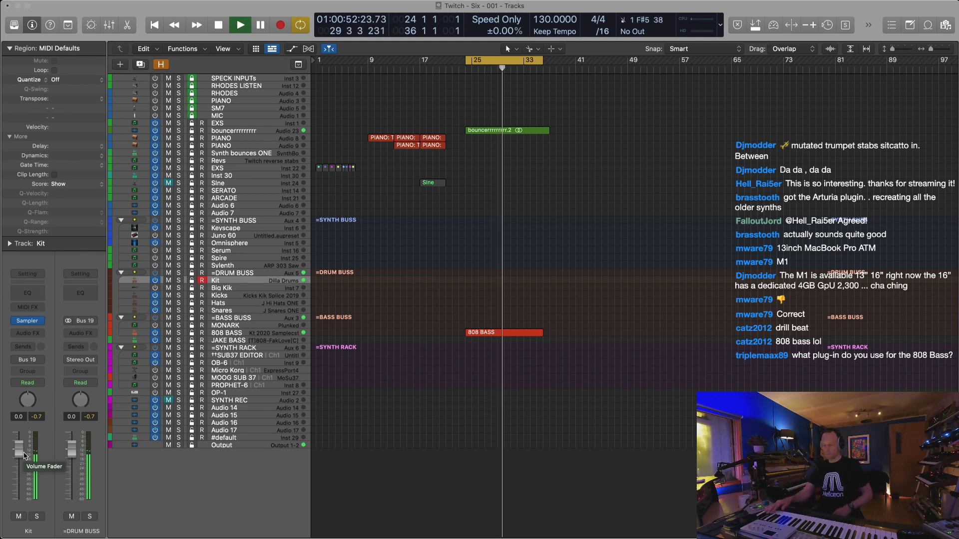
Move the cycle range to bars 32 to 36, covering the last four bars of the 808 BASS region
key("super+Right")
key("super+Down")
key("super+Down")
key("super+Down")
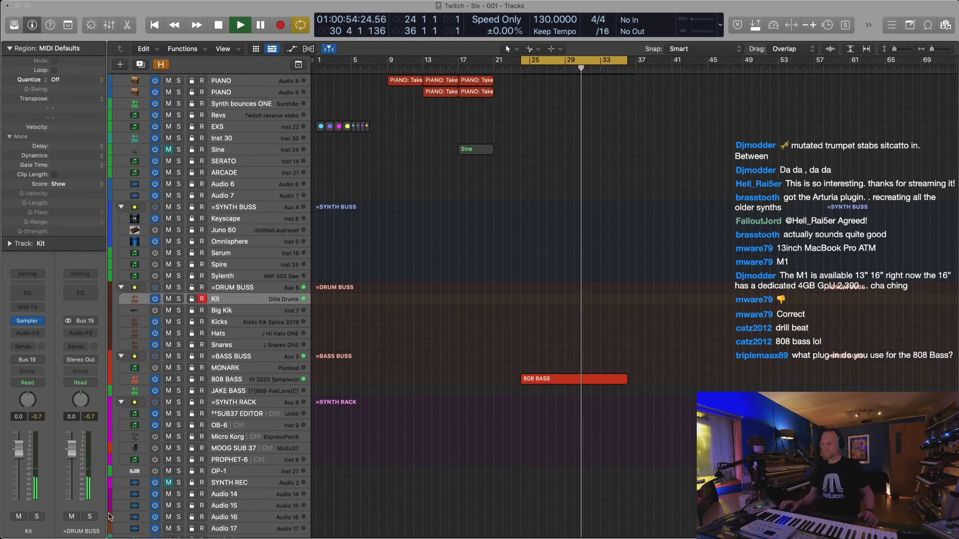
scroll(549, 300, "up", 4)
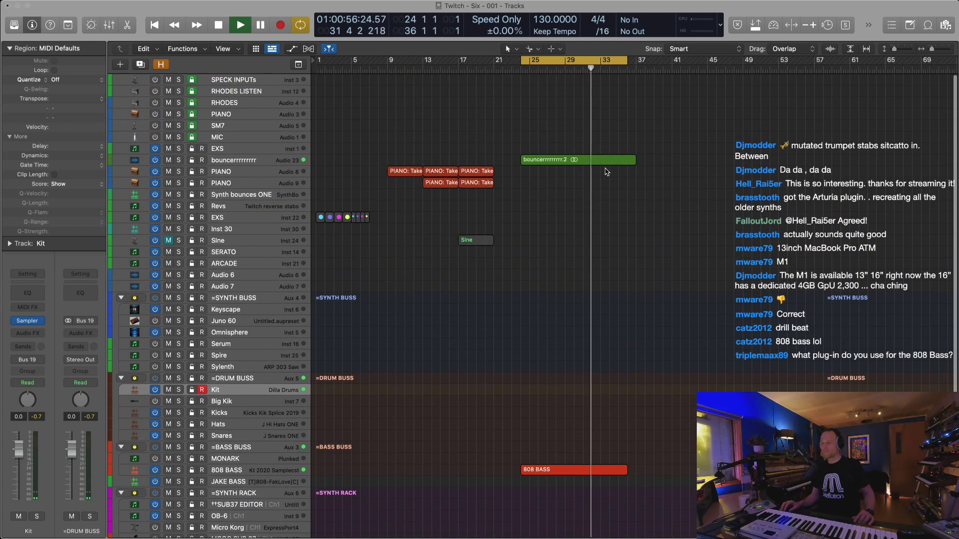
left_click_drag(592, 62, 638, 71)
key("super+Right")
key("super+Right")
key("super+Right")
key("super+Down")
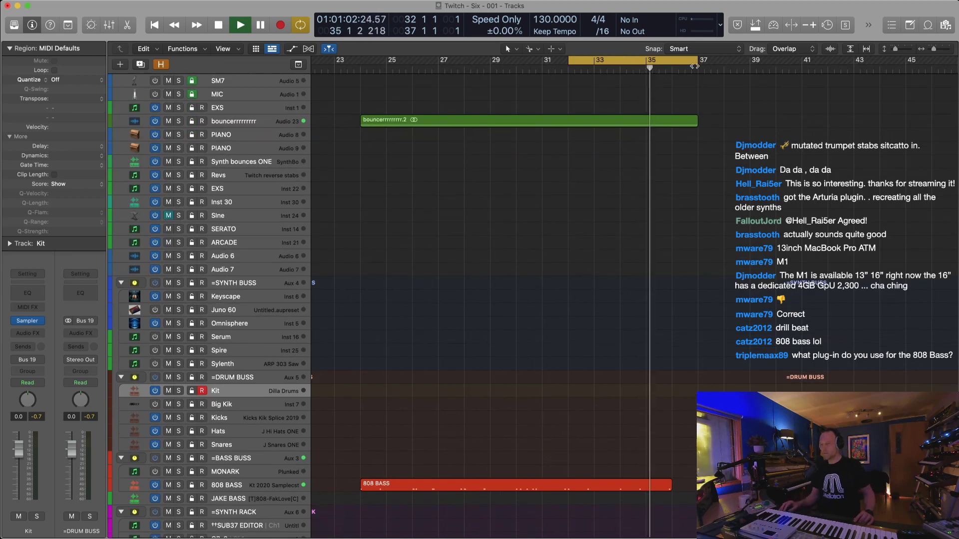
left_click_drag(698, 64, 672, 72)
key("super+Down")
key("super+Down")
key("super+Down")
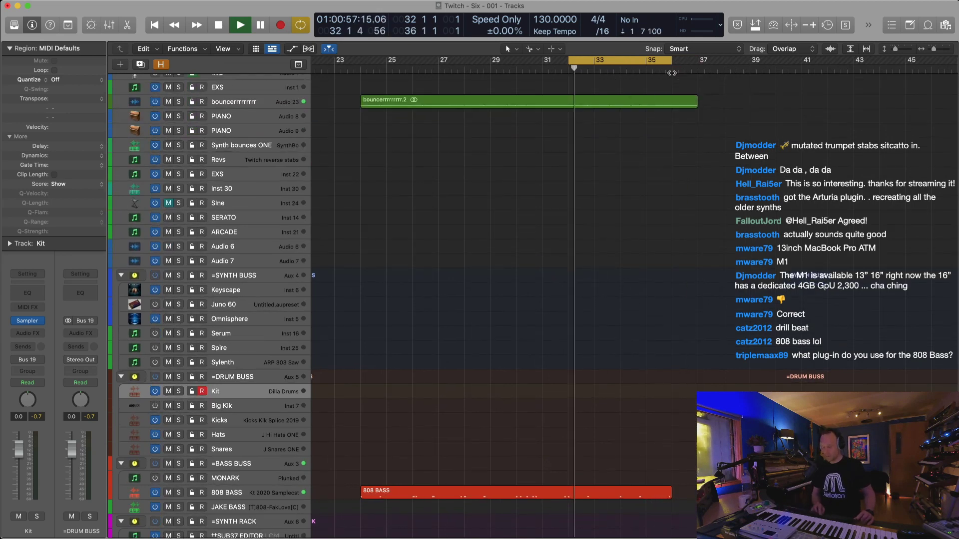
Divide the bounced piano region into equal four-bar pieces and delete the remainder after bar 36
scroll(541, 214, "up", 5)
scroll(542, 214, "up", 3)
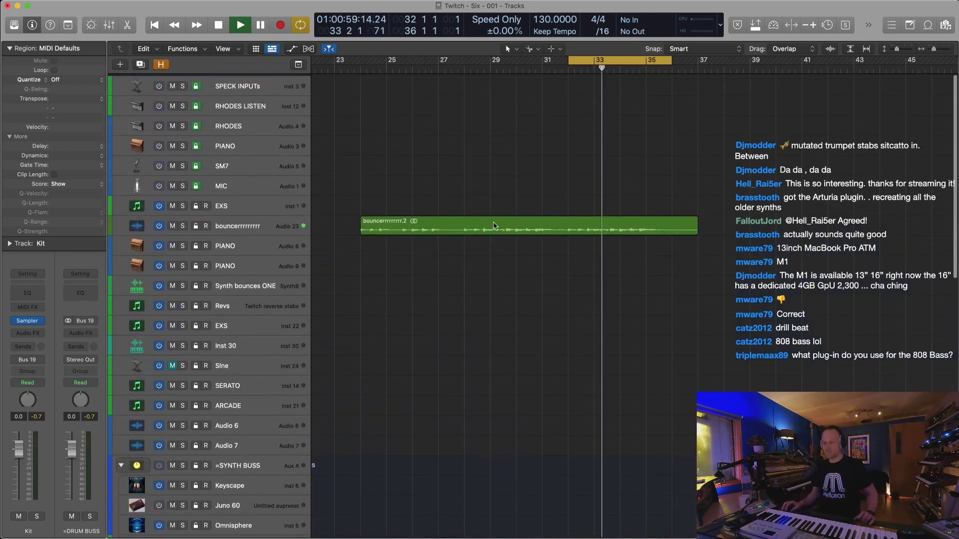
left_click(479, 228)
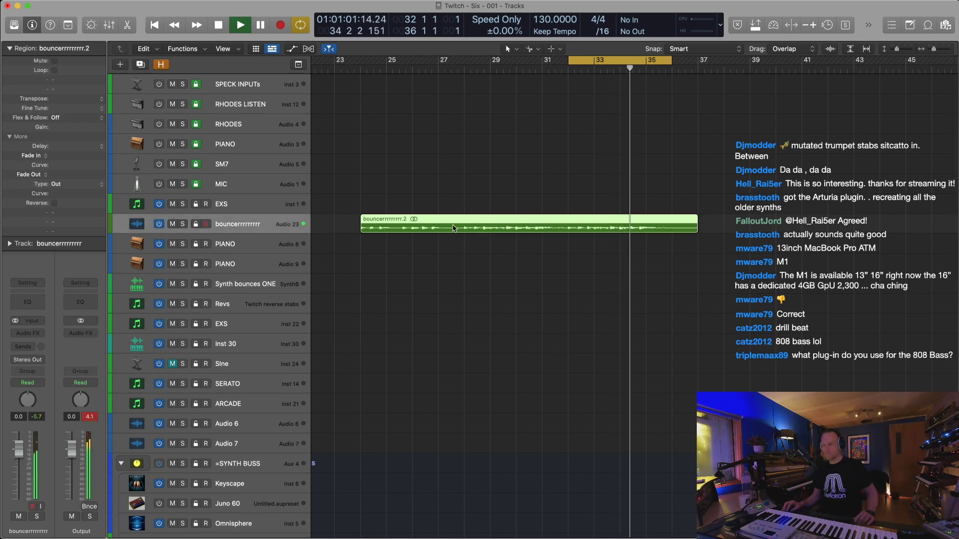
left_click(464, 230, "alt+super")
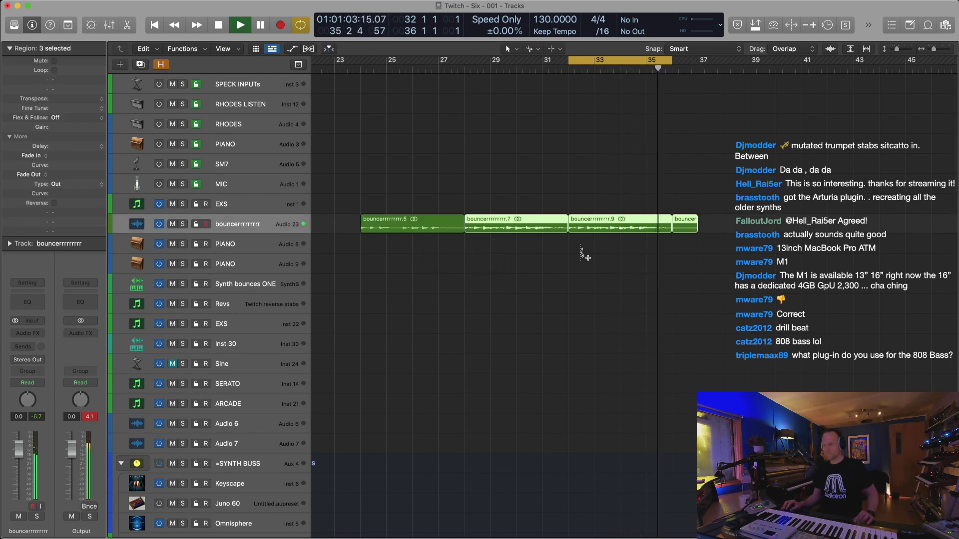
left_click(659, 245)
left_click(690, 229)
key("BackSpace")
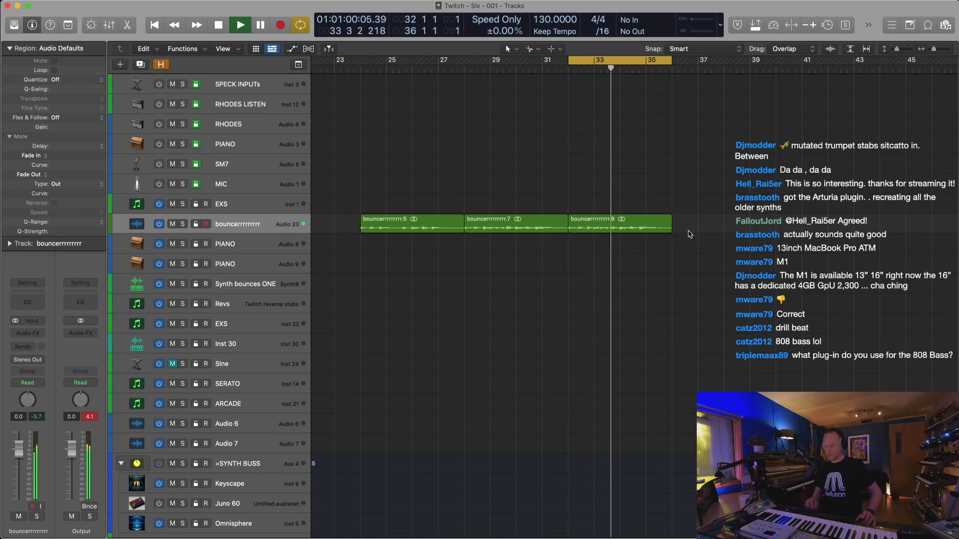
Examine the waveforms of the divided bounce regions and their place in the arrangement while the last four bars loop
key("super+Down")
key("super+Down")
key("super+Down")
key("super+Down")
key("super+Down")
key("super+Down")
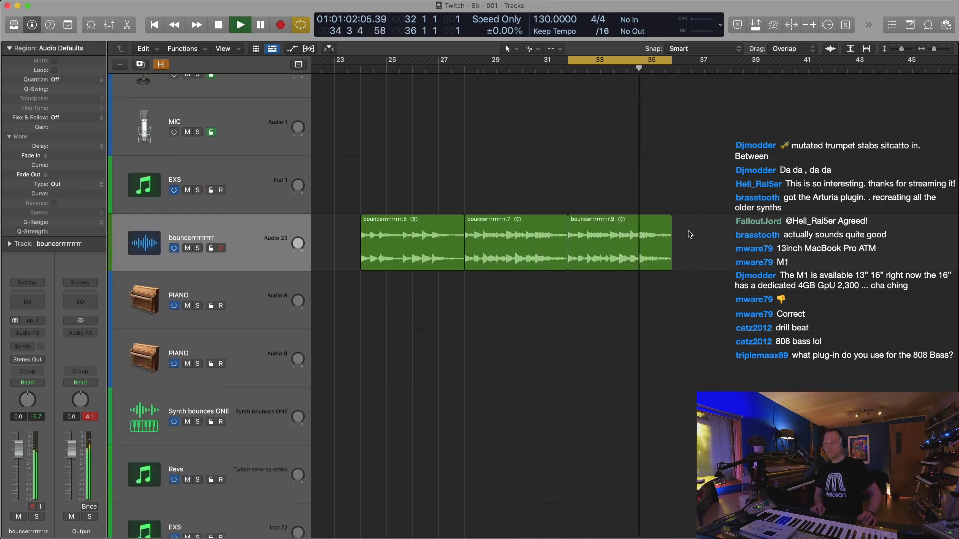
key("super+Up")
key("super+Up")
key("super+Up")
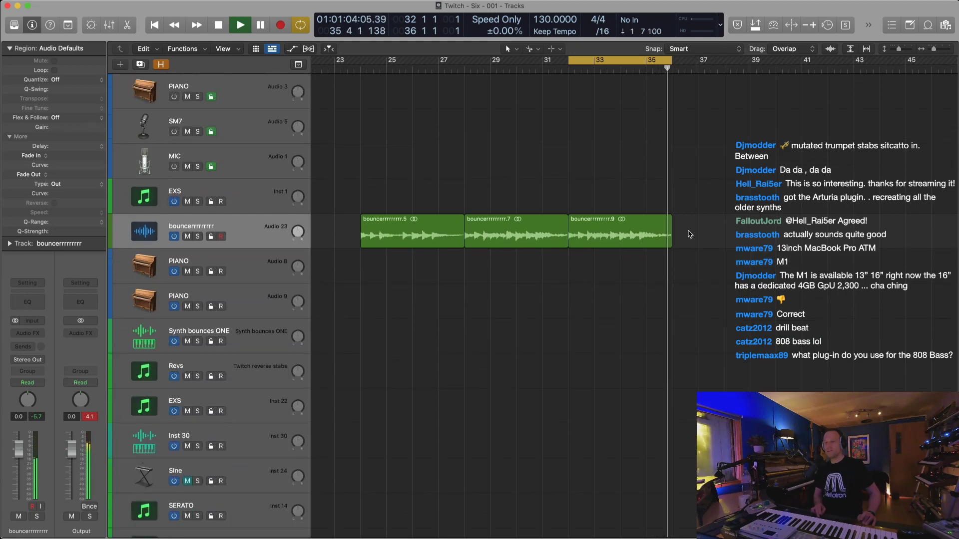
key("super+Left")
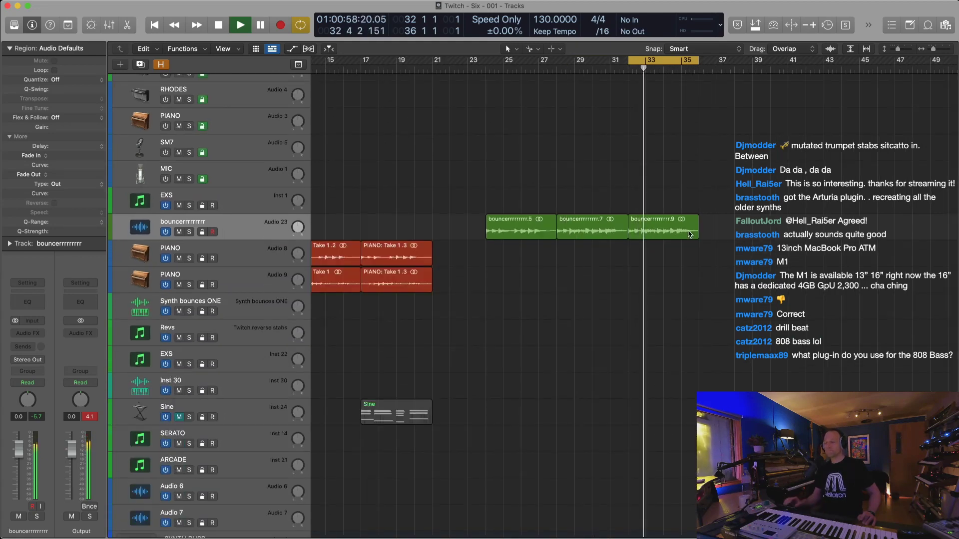
key("super+Left")
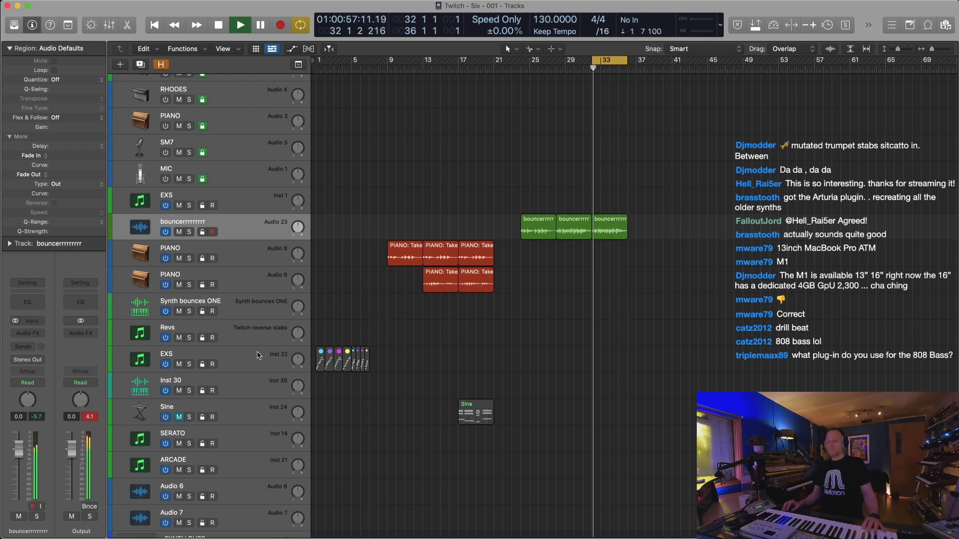
Switch the Kit track to the 169 Kit instrument and capture the drum part played over the loop
key("super+Up")
key("super+Up")
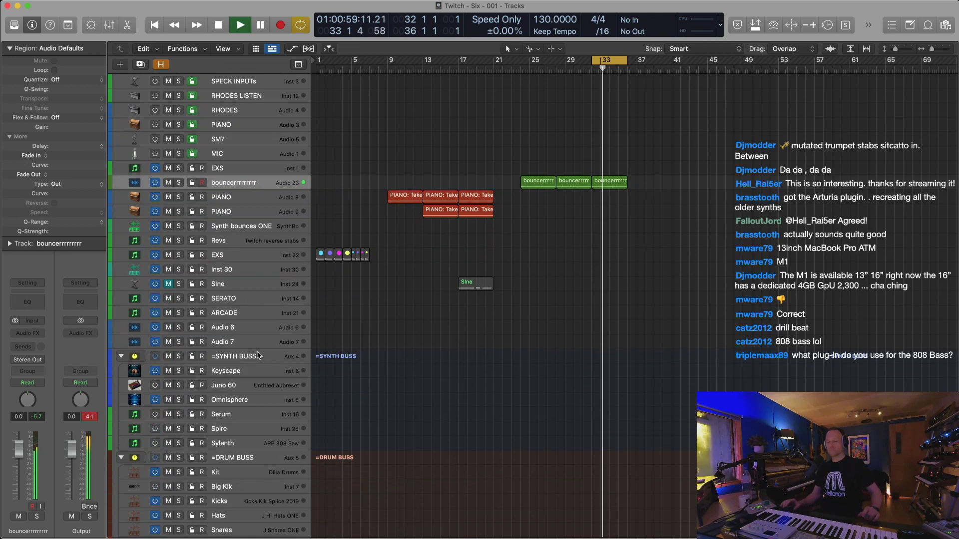
left_click(245, 475)
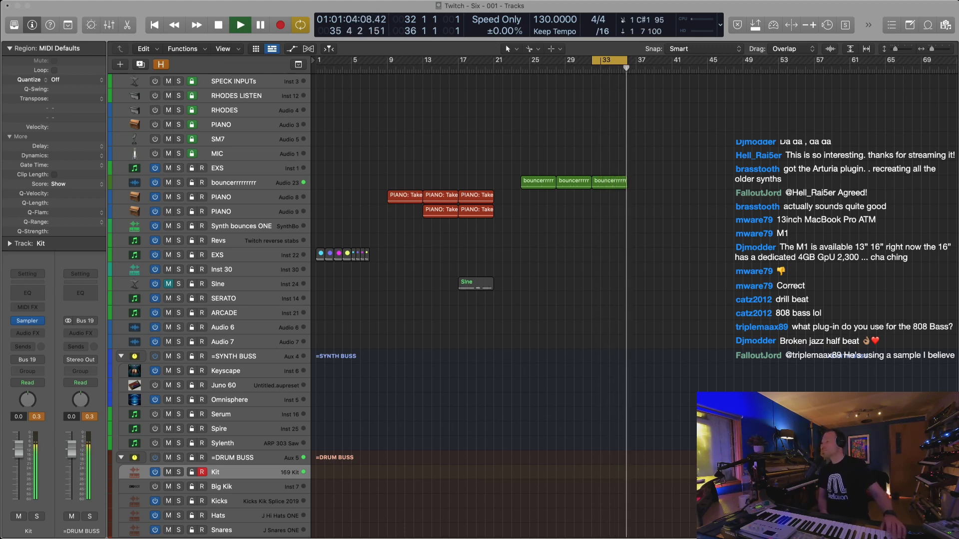
key("shift+r")
key("space")
key("space")
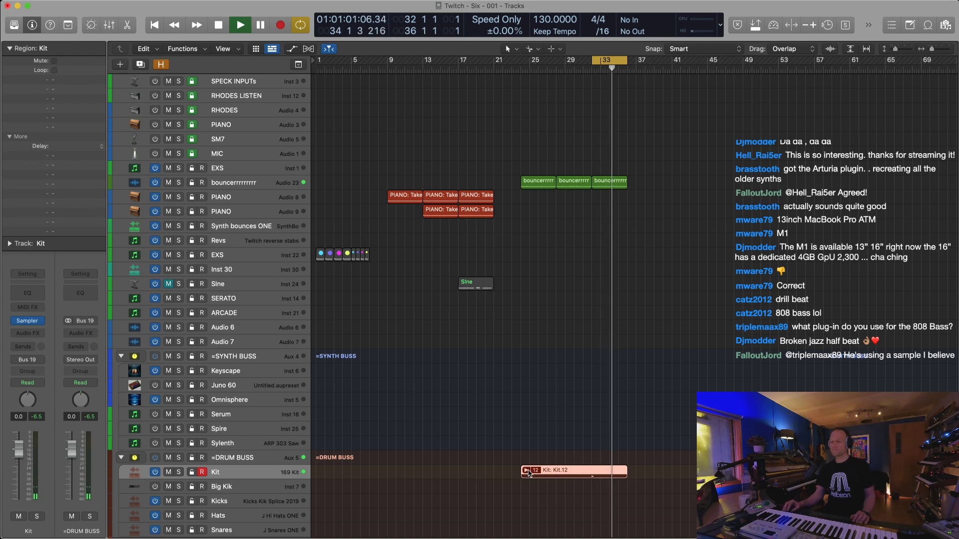
Choose the Kit.11 take in the drum take folder and flatten the folder to a single region
left_click(527, 471)
left_click(602, 498)
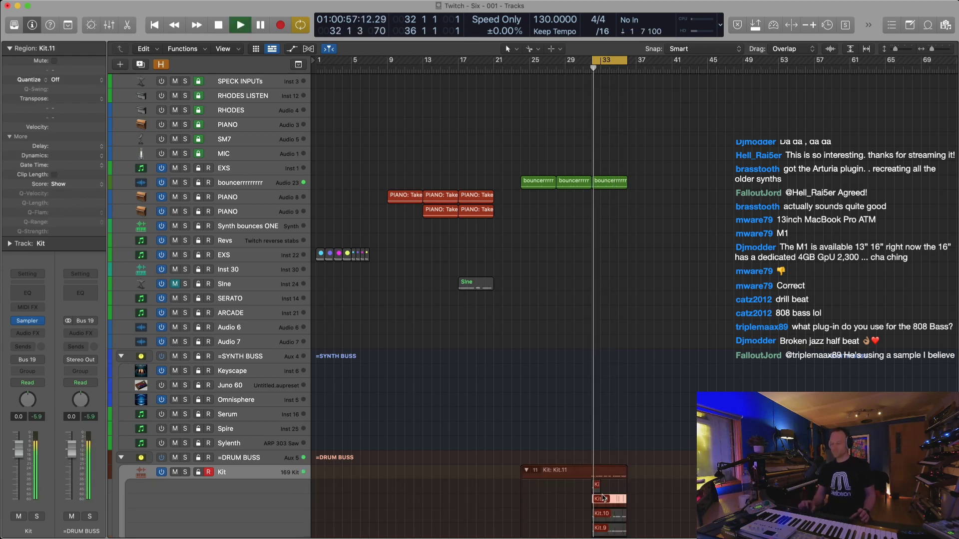
key("alt+u")
left_click(613, 473)
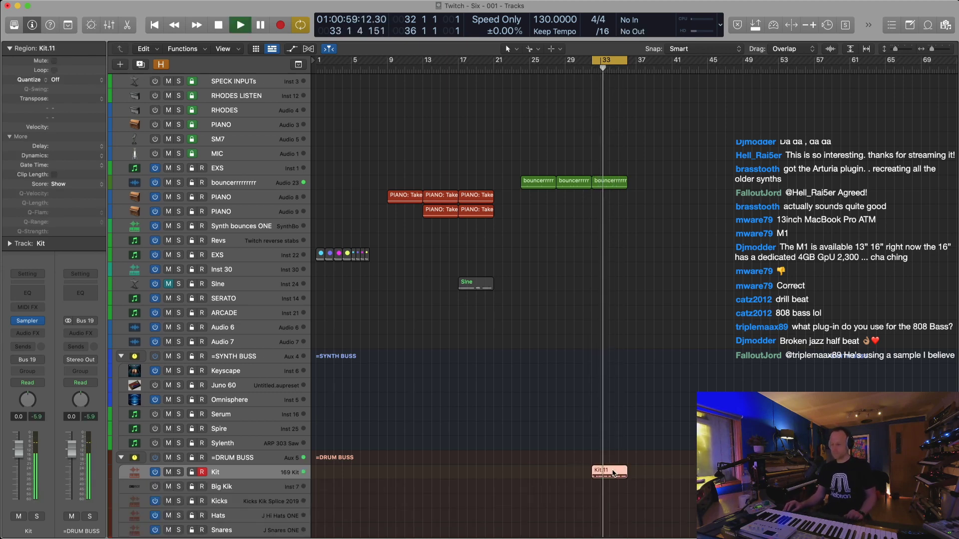
Open the Kit.11 region in the Piano Roll, select all its notes and examine them before returning to the arrangement
double_click(613, 473)
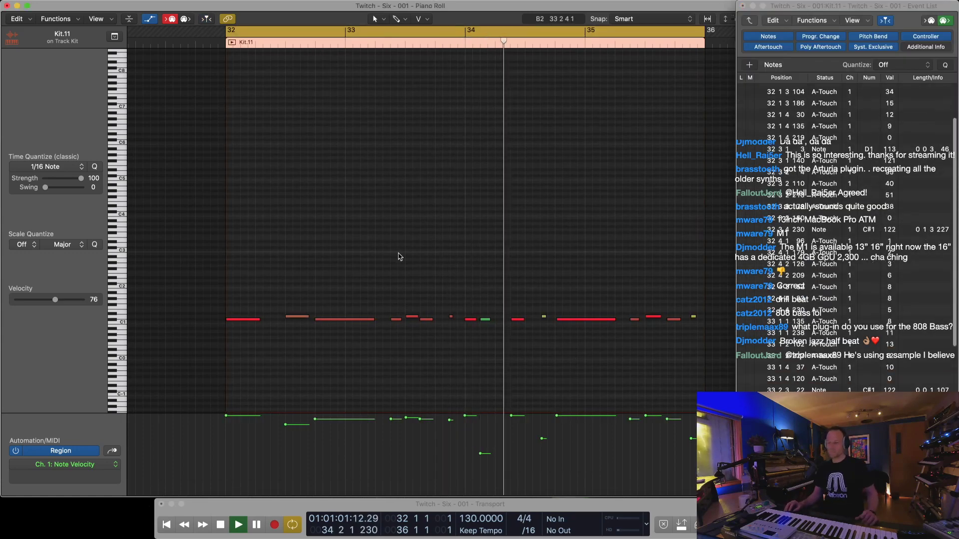
key("super+Left")
key("super+a")
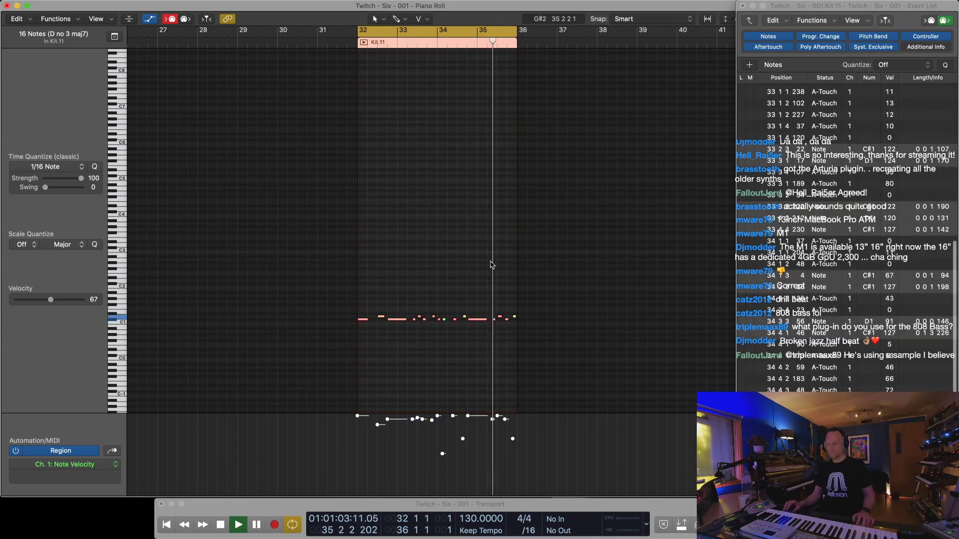
key("super+Right")
key("super+Right")
key("super+Down")
key("super+Left")
key("super+Left")
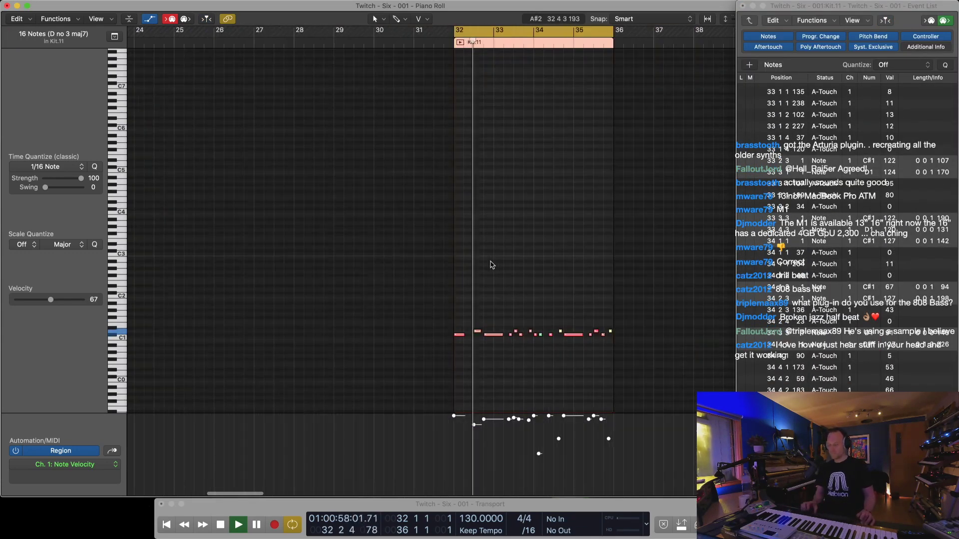
key("1")
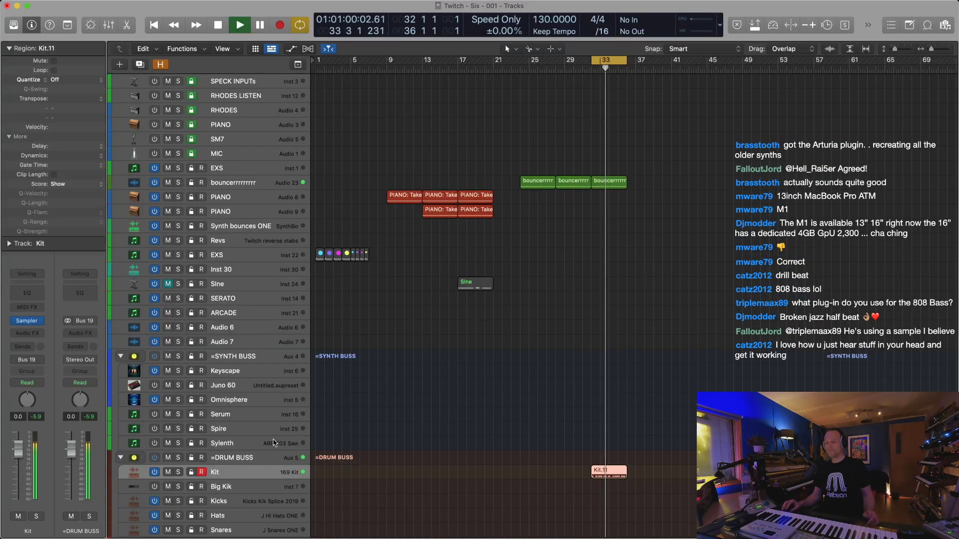
Separate the Kit.11 region by note pitch and delete the leftover region on the first Kit track
key("Down")
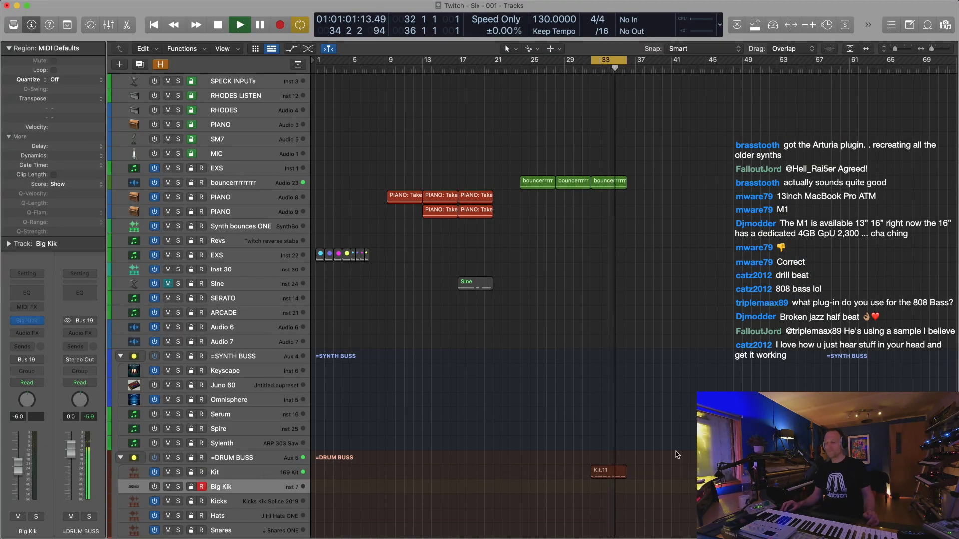
left_click(608, 474)
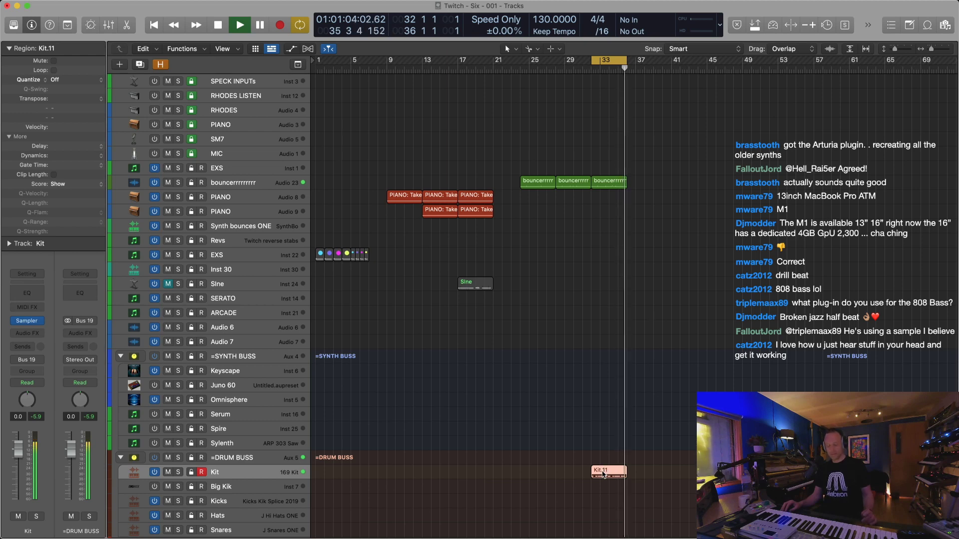
right_click(604, 471)
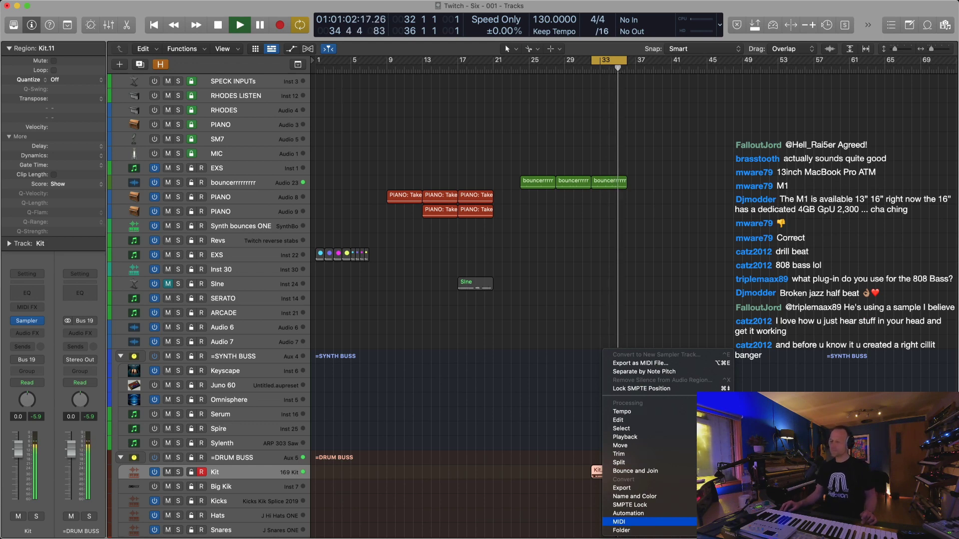
left_click(644, 371)
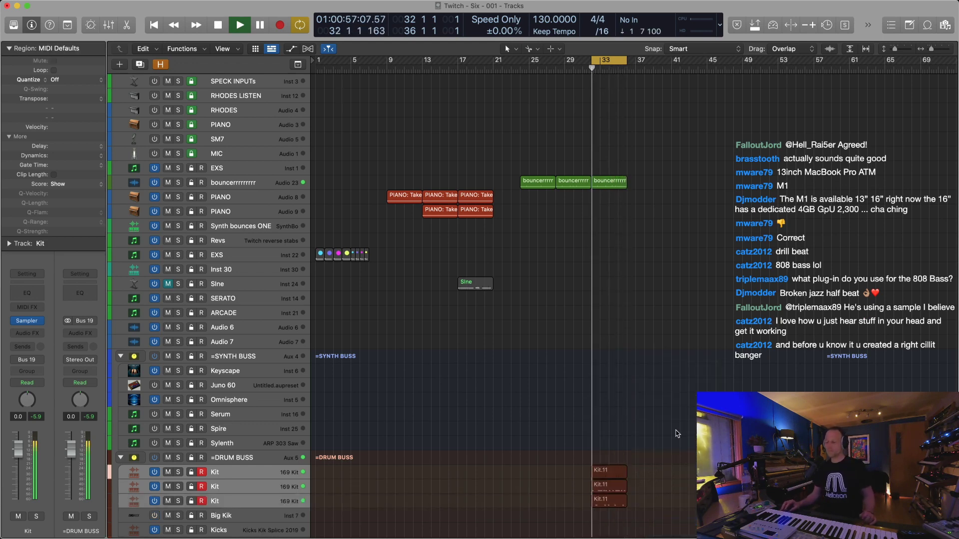
key("Delete")
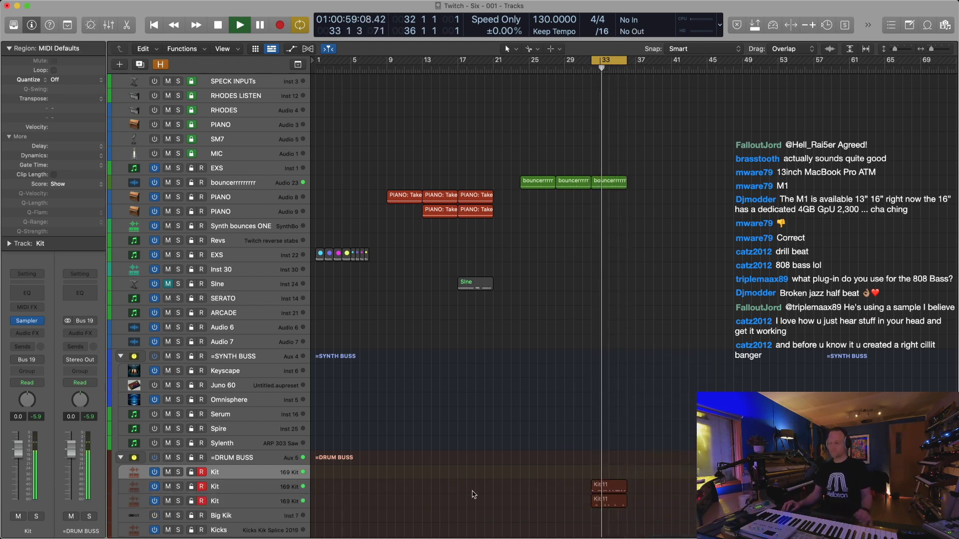
Add a duplicate of the second Kit track below it and move the last Kit.11 region up onto that new track
left_click(252, 489)
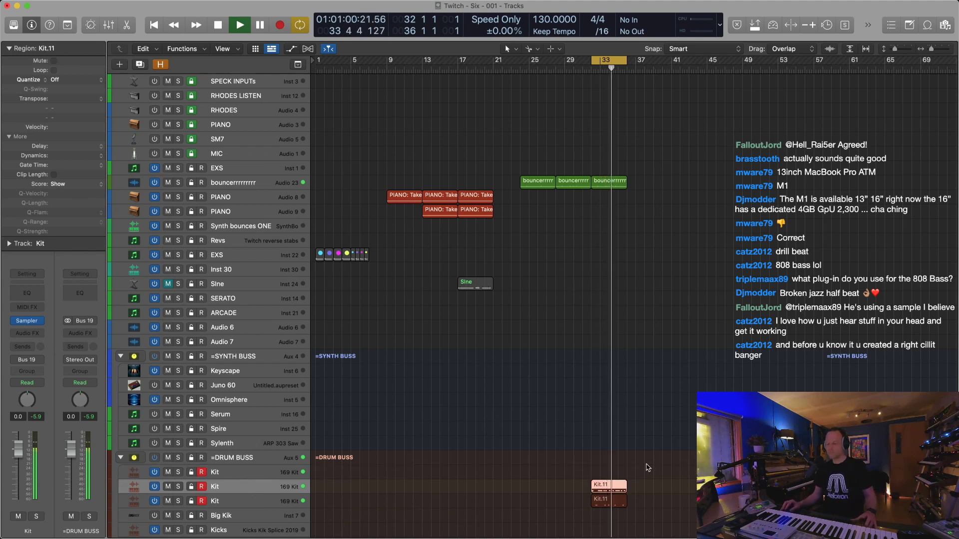
key("super+d")
left_click_drag(609, 518, 599, 500)
scroll(637, 481, "down", 5)
scroll(637, 481, "down", 1)
scroll(634, 482, "right", 5)
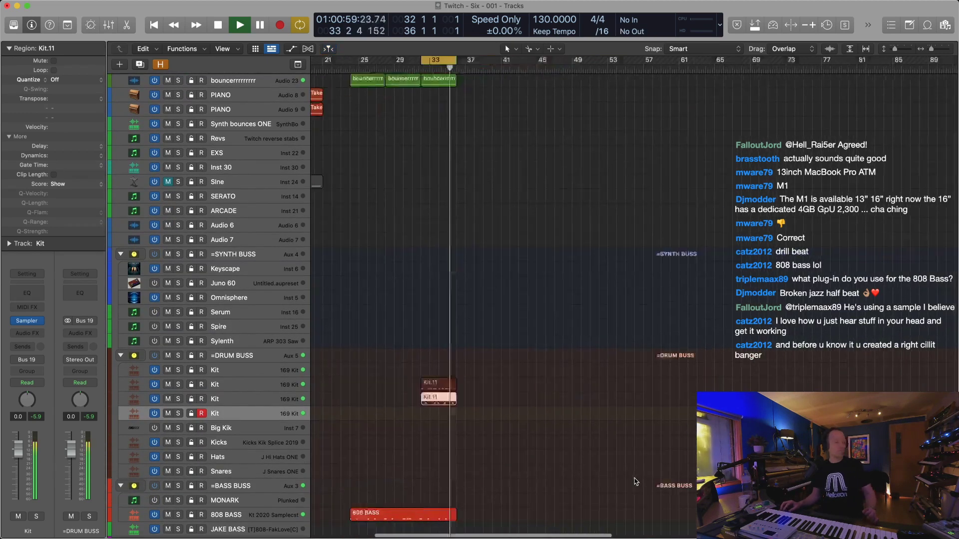
Stop playback and open the Sampler instrument on the 808 BASS track
scroll(628, 482, "left", 1)
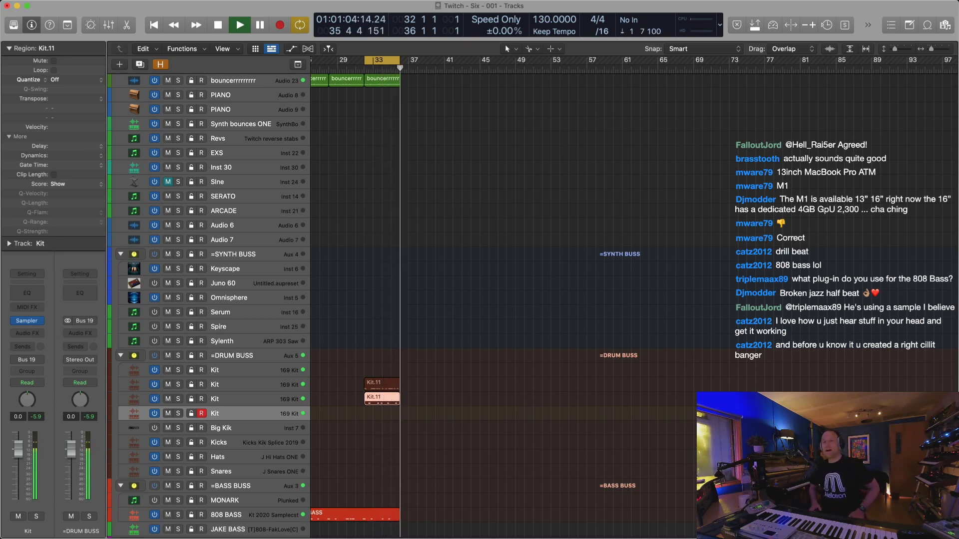
key("space")
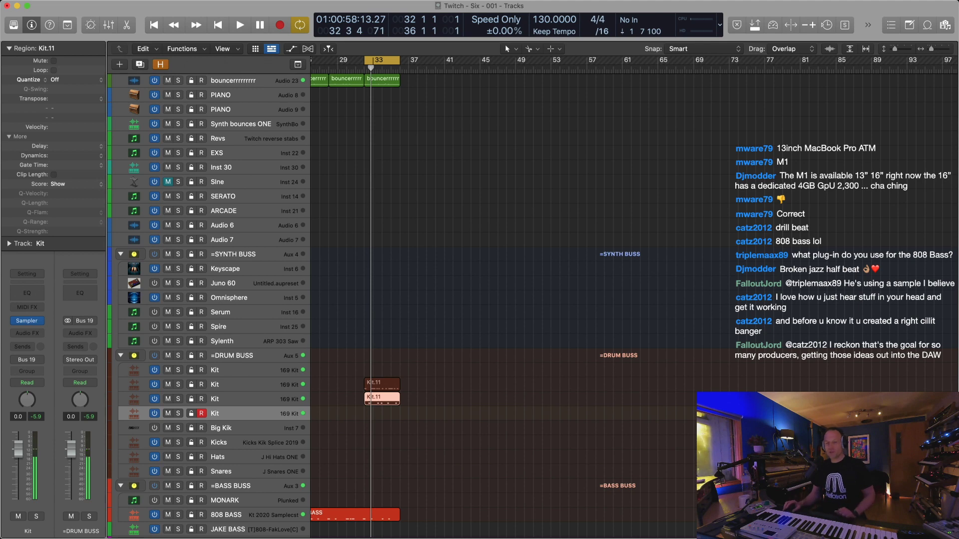
key("super+Up")
key("super+Up")
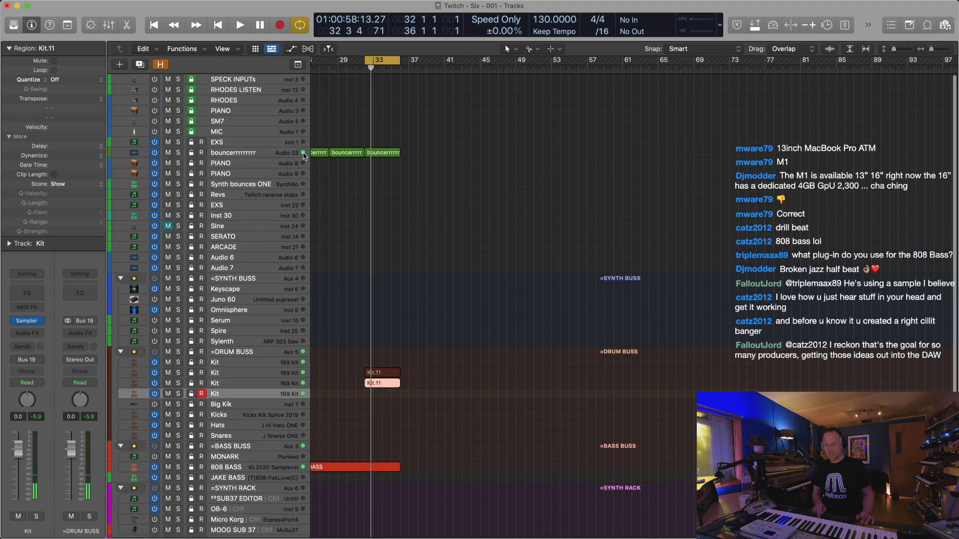
left_click(257, 468)
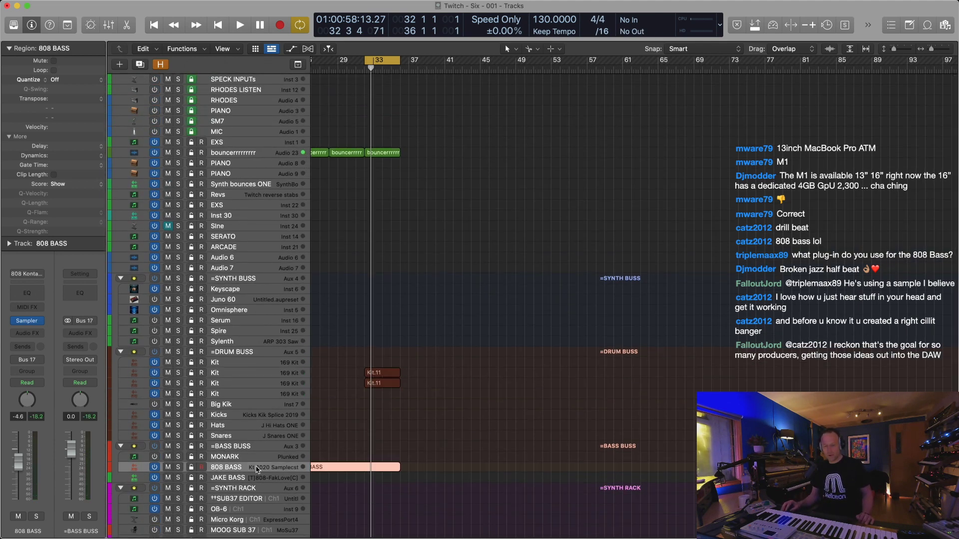
mouse_move(32, 325)
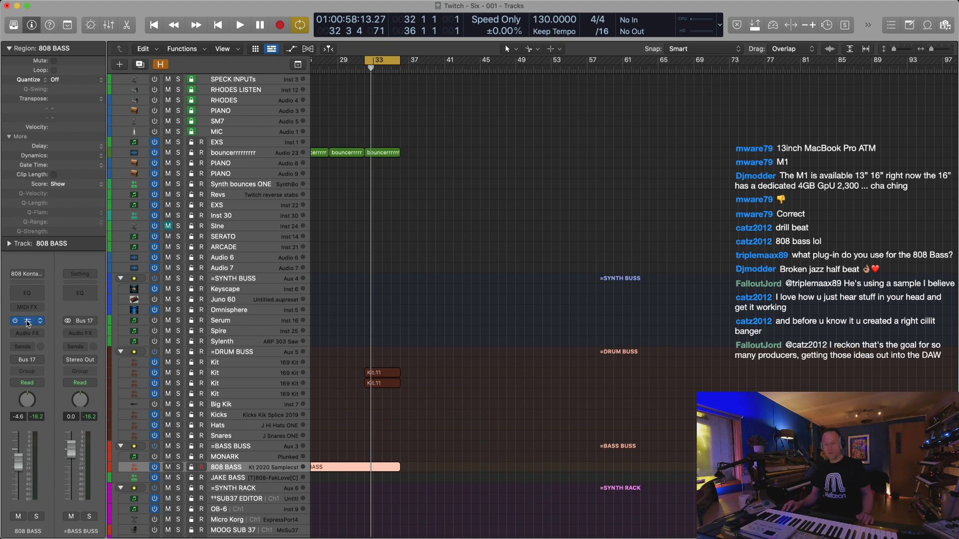
left_click(27, 322)
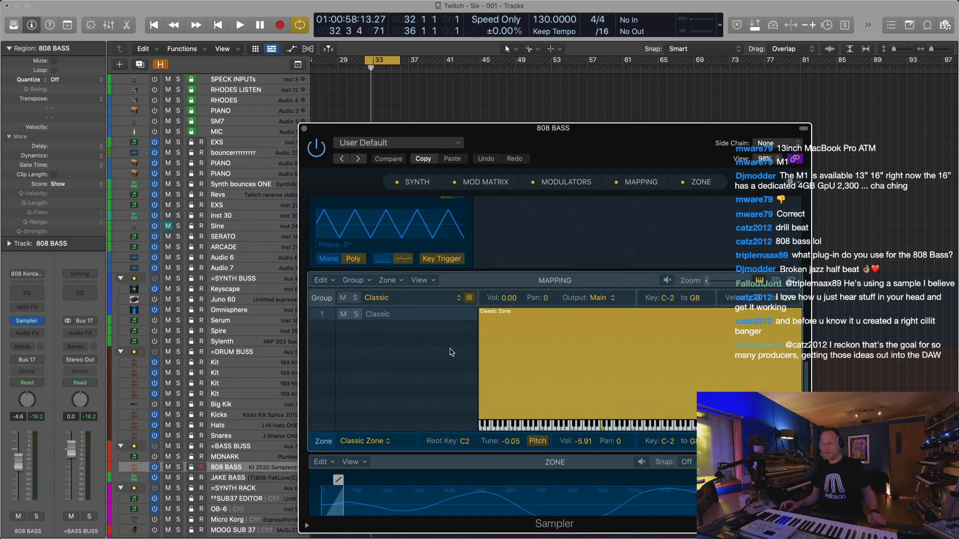
Raise the drive on both filters of the 808 BASS Sampler and set the Filter Blend slightly toward Filter 1
scroll(455, 352, "up", 10)
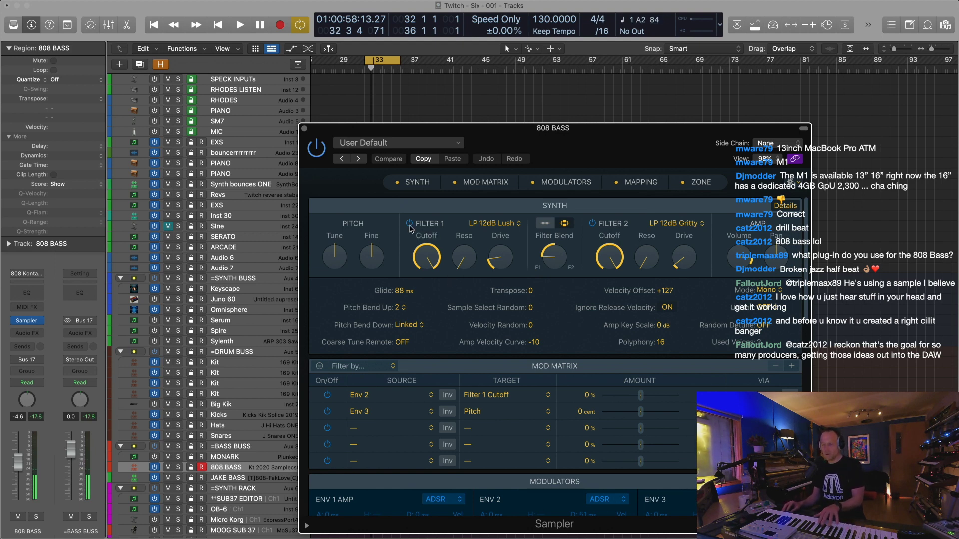
mouse_move(500, 256)
left_mouse_down()
mouse_move(502, 172)
mouse_move(497, 270)
left_mouse_up()
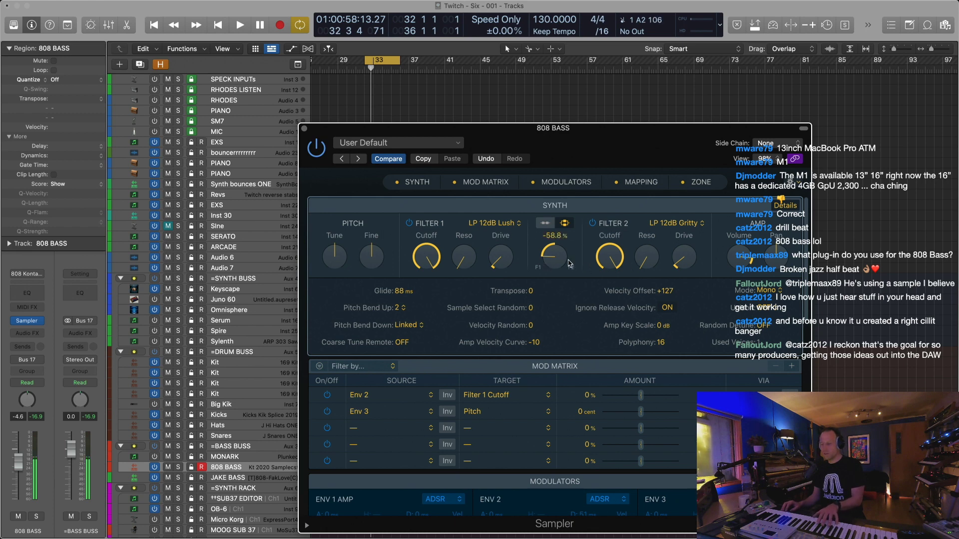
left_click_drag(499, 258, 500, 238)
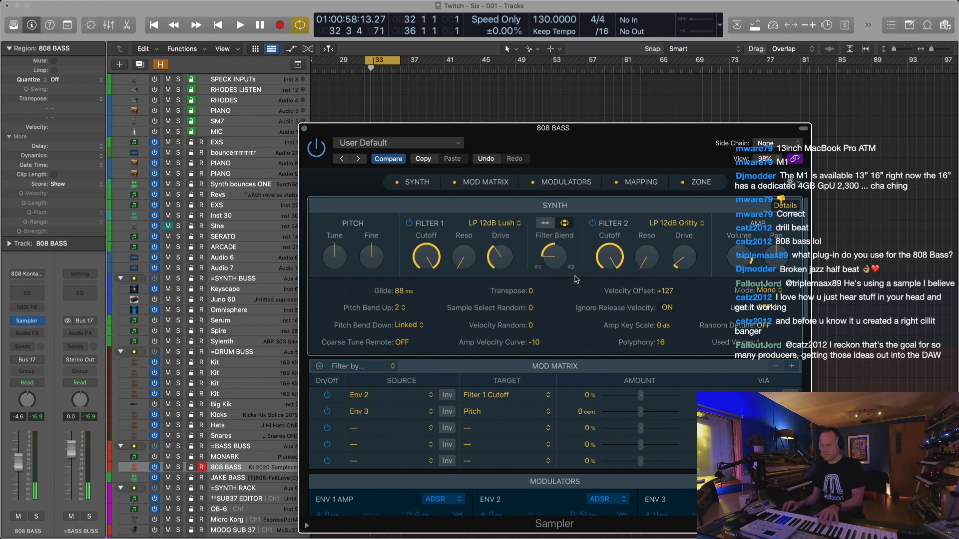
left_click_drag(559, 265, 560, 232)
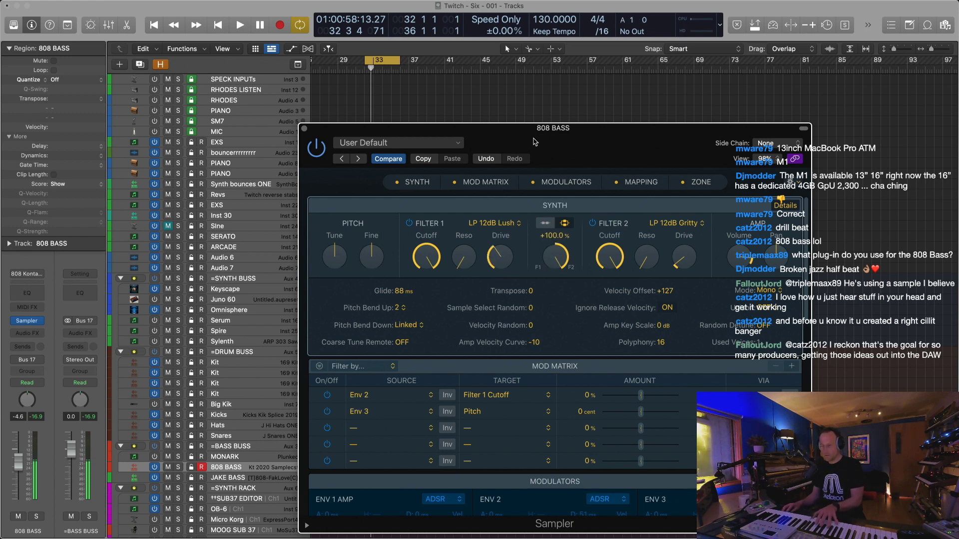
left_click_drag(680, 269, 682, 247)
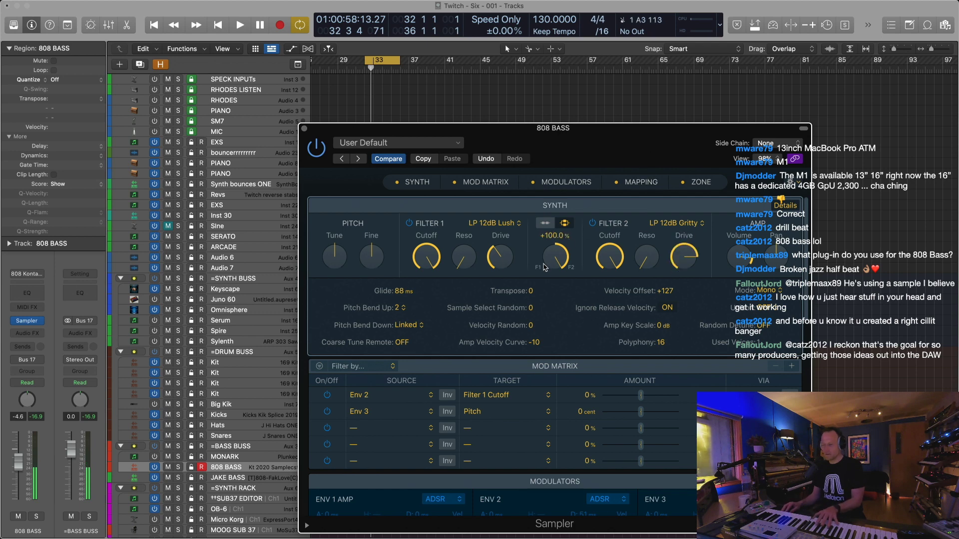
left_click_drag(551, 260, 548, 364)
Play the loop, close the Sampler and raise the 808 BASS track volume to -0.6 dB
key("space")
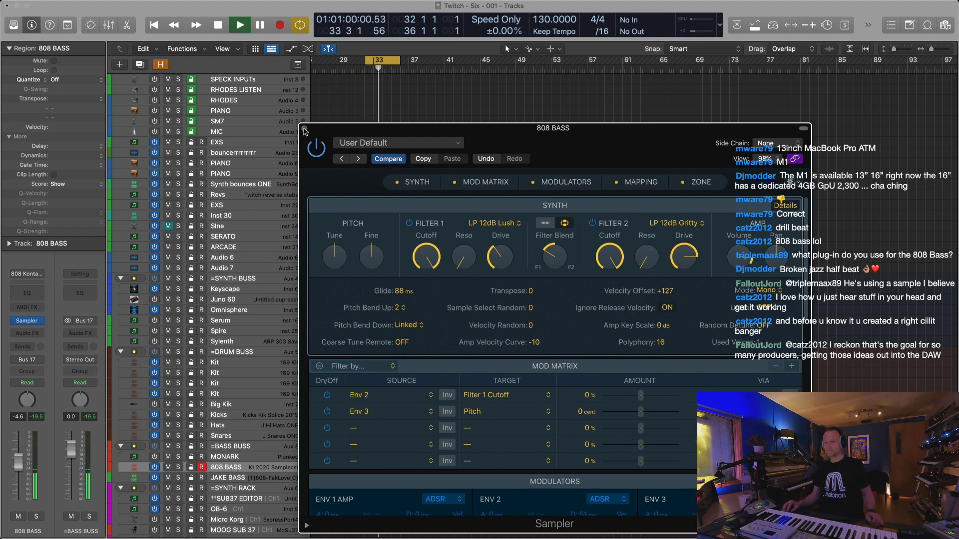
left_click(235, 174)
left_click(304, 129)
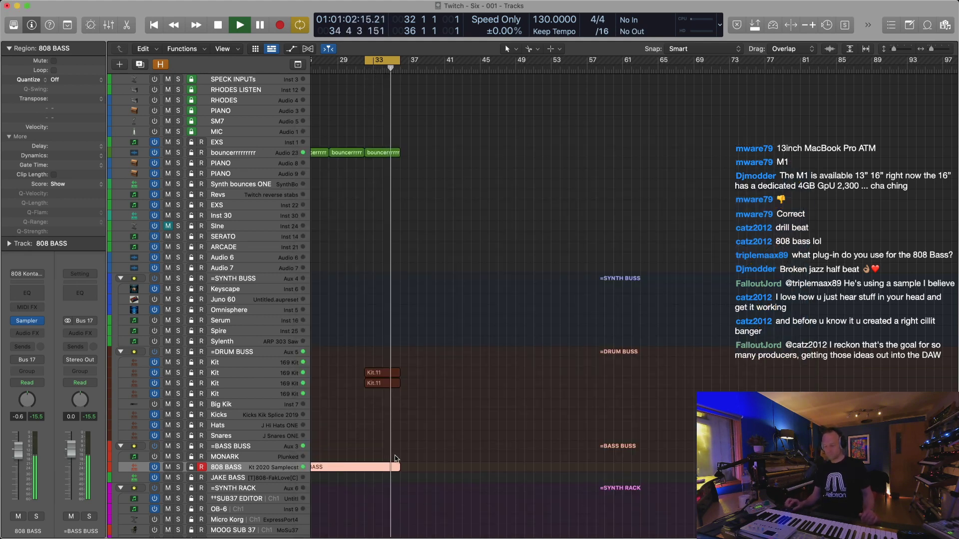
key("super+Left")
key("super+Left")
key("super+Left")
key("super+Right")
key("super+Right")
key("super+Right")
key("super+Right")
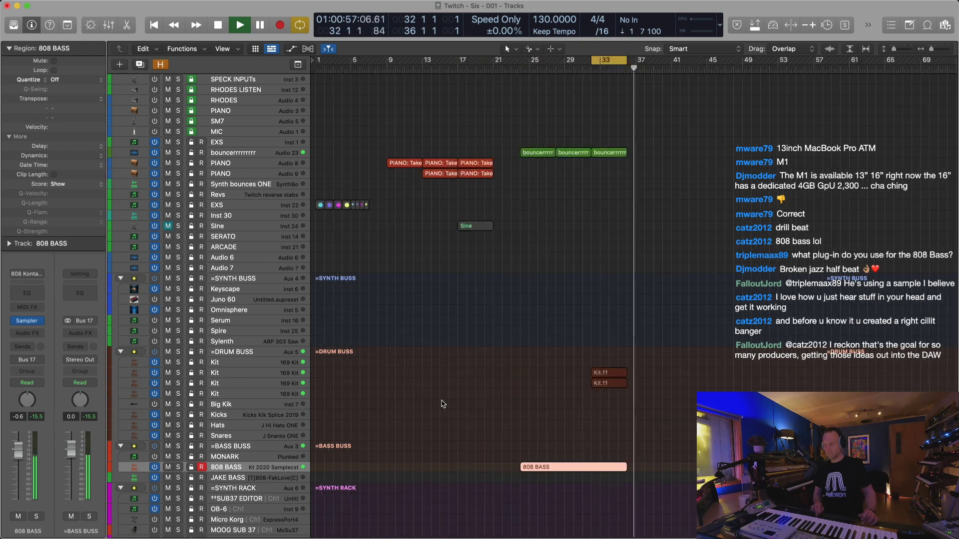
left_click(628, 369)
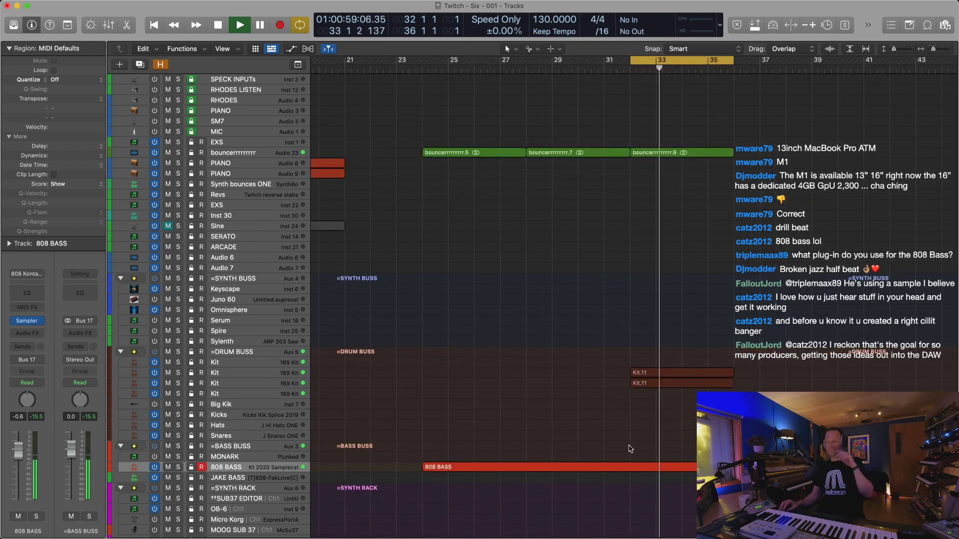
Audition the second Kit track in the drum buss and rename it and its region as Kik
left_click(255, 377)
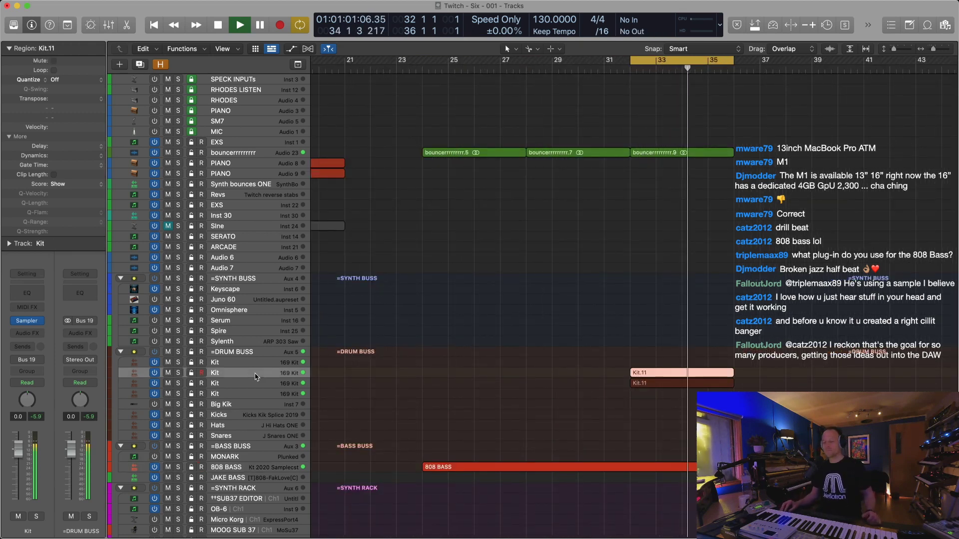
key("ctrl+s")
key("Return")
key("ctrl+s")
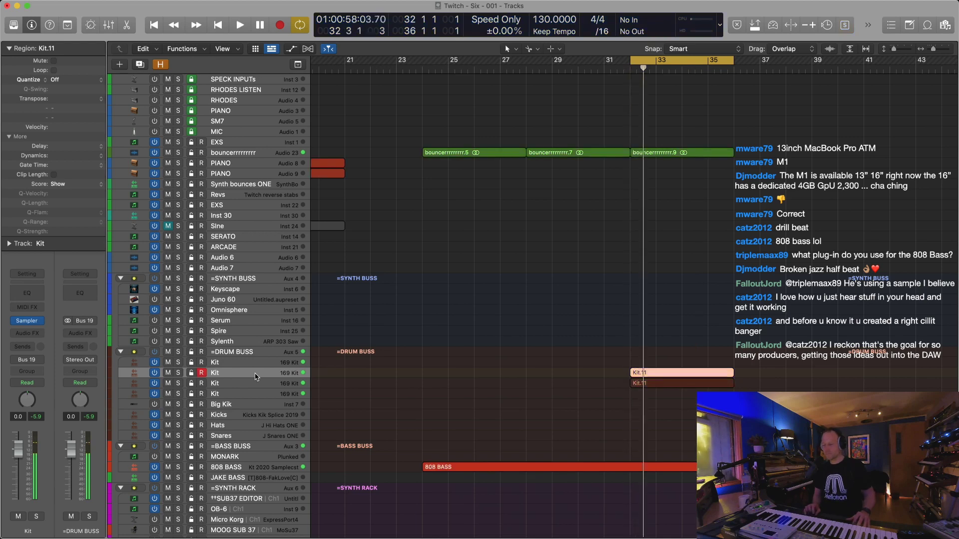
double_click(255, 375)
type("Kik")
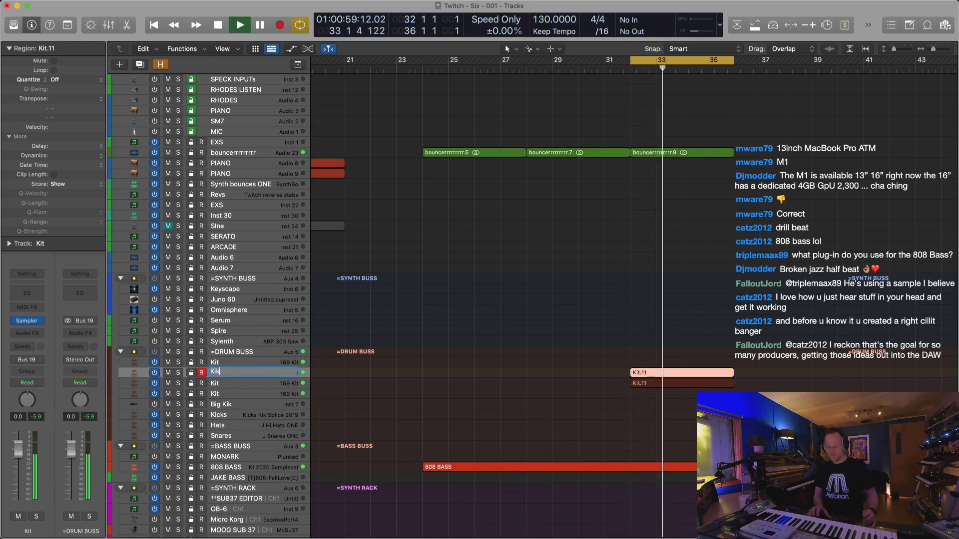
key("Return")
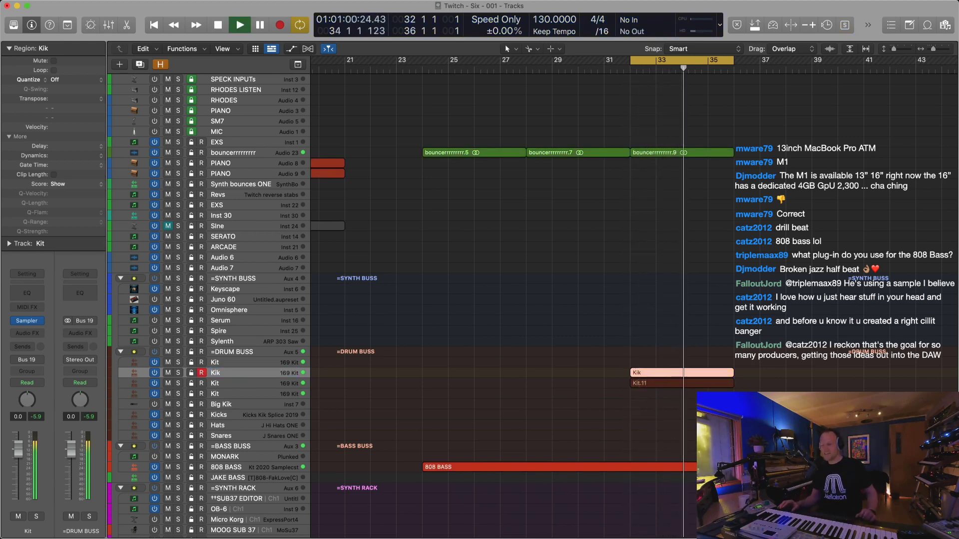
Audition the Kit track just below Kik and rename it and its region as Rim
left_click(249, 384)
key("ctrl+s")
key("Return")
key("ctrl+s")
key("Return")
double_click(249, 383)
type("Rim")
key("Return")
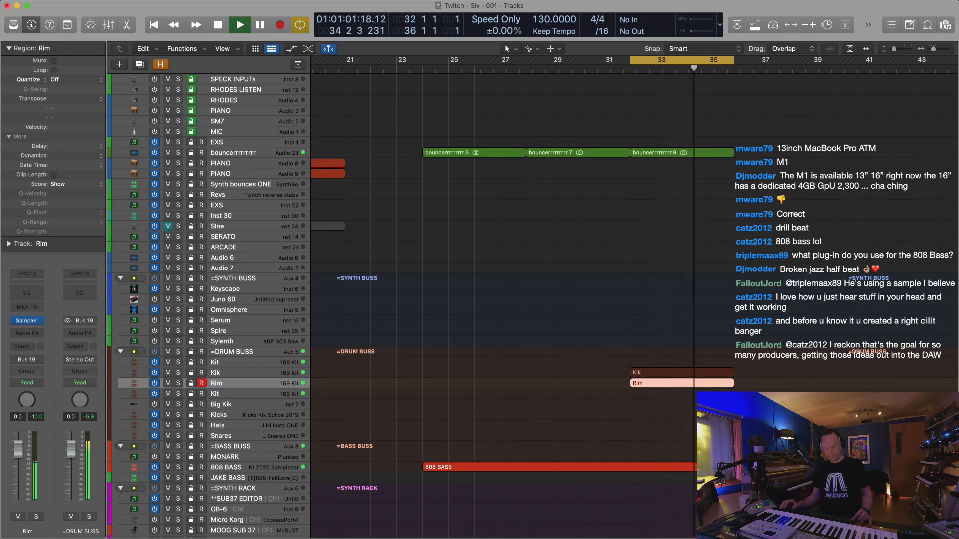
Add a duplicate of the Rim track and try the Dilla Drums kit in its Sampler
key("super+Right")
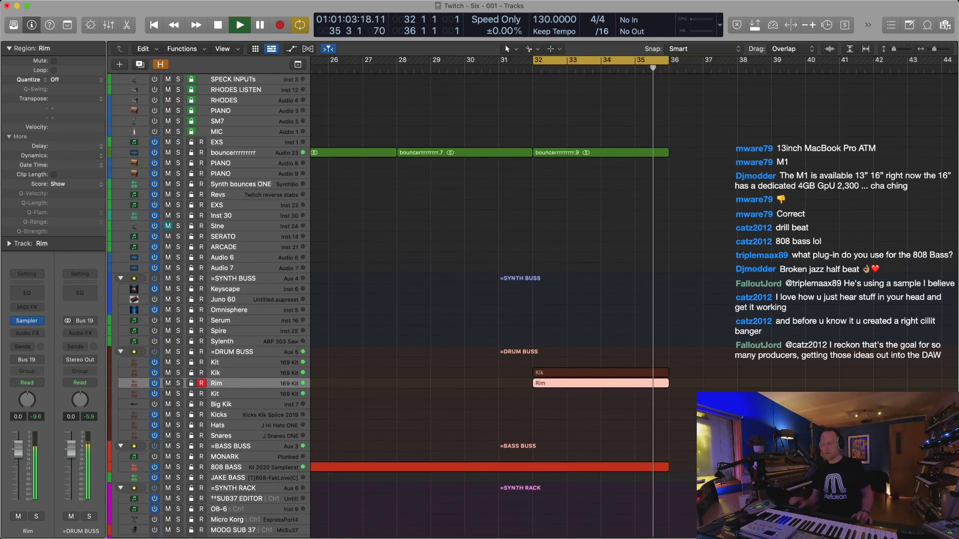
key("super+d")
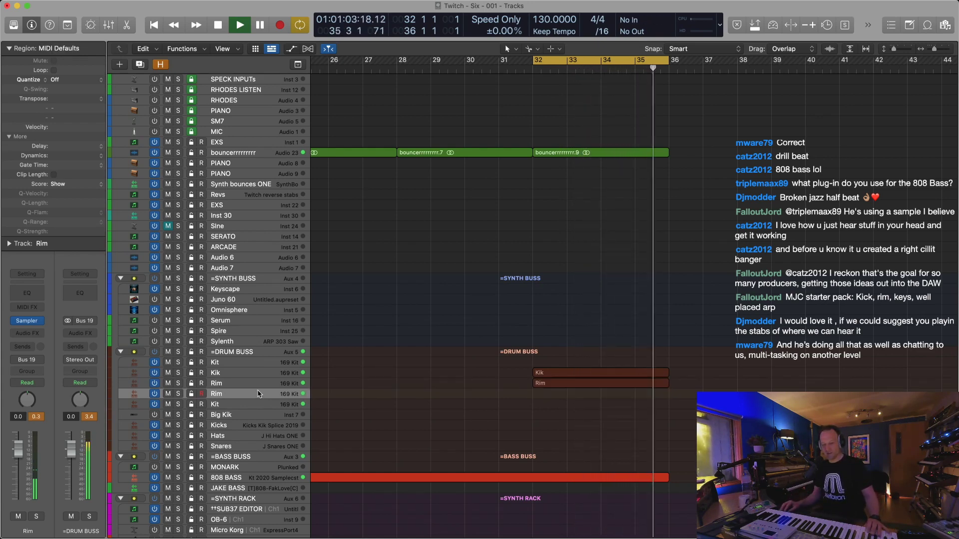
left_click(28, 321)
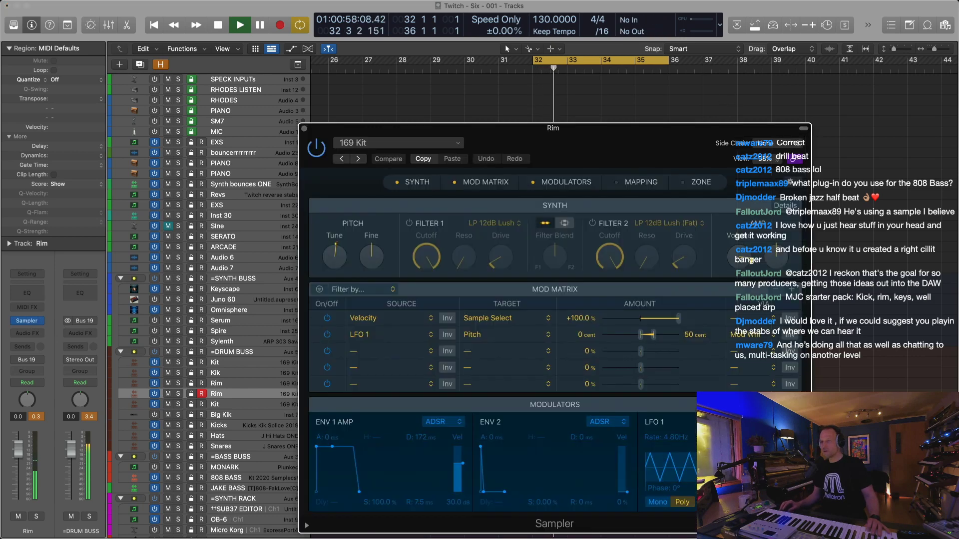
left_click_drag(604, 132, 603, 0)
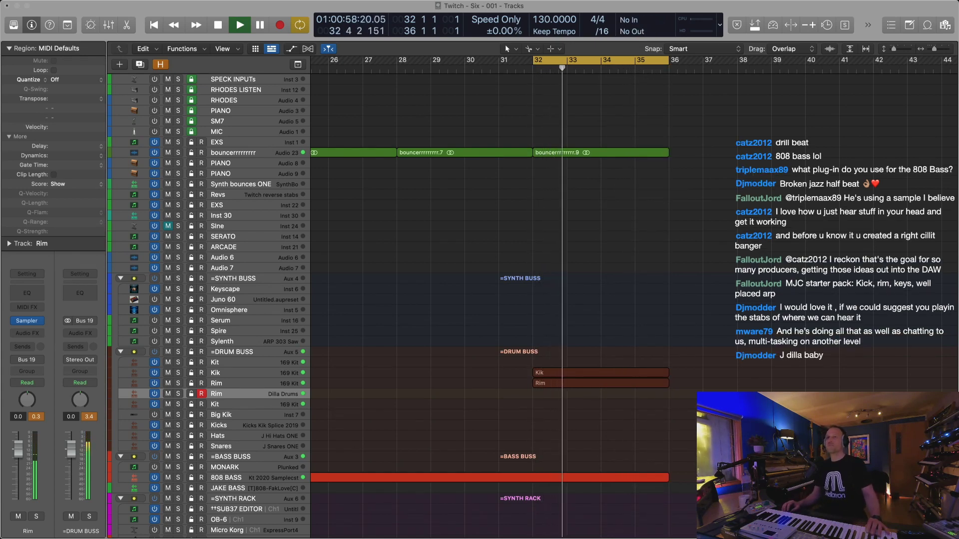
Delete the duplicate Rim track that holds the Dilla Drums kit
key("Up")
left_click(250, 393)
key("super+BackSpace")
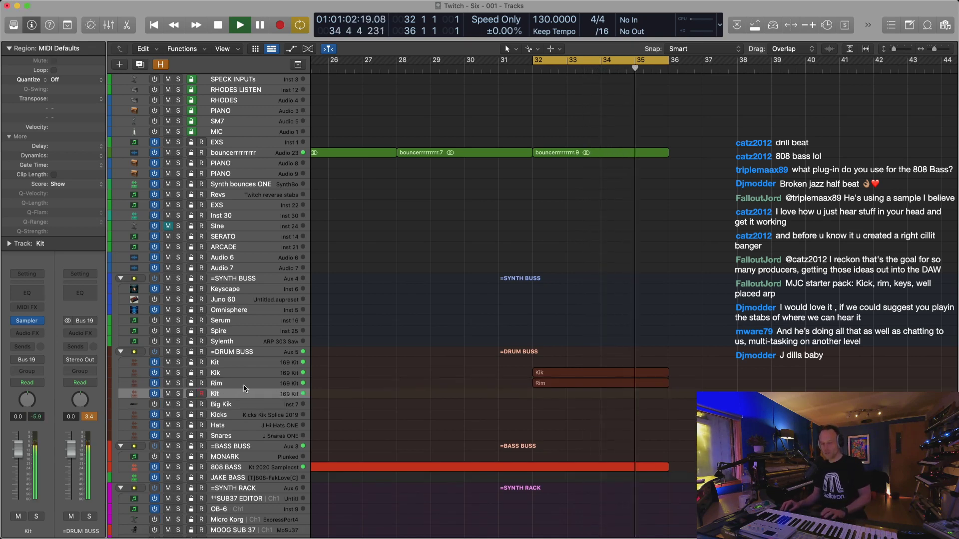
Capture the just-played performance onto a fresh duplicate of the Rim track and flatten its take folder
left_click(247, 386)
key("super+d")
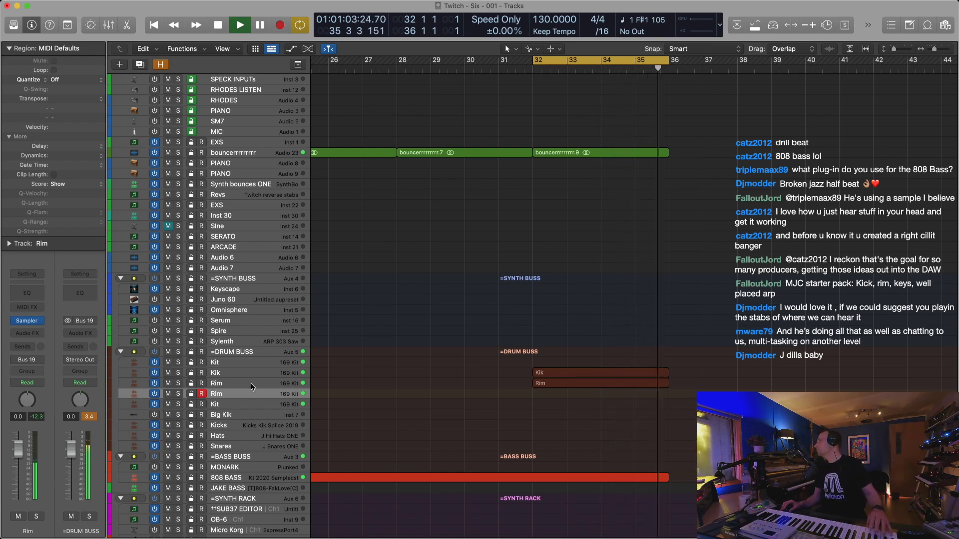
key("shift+r")
key("space")
key("space")
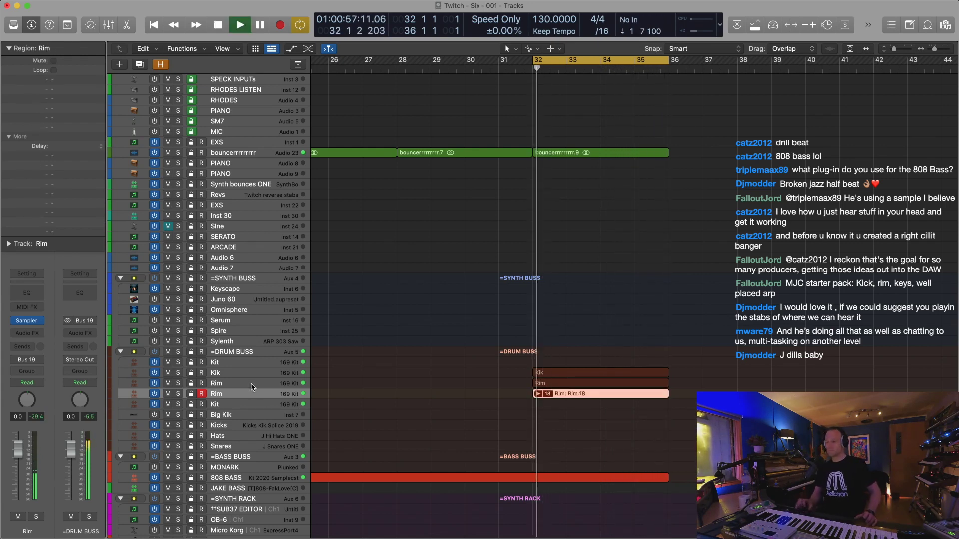
key("alt+u")
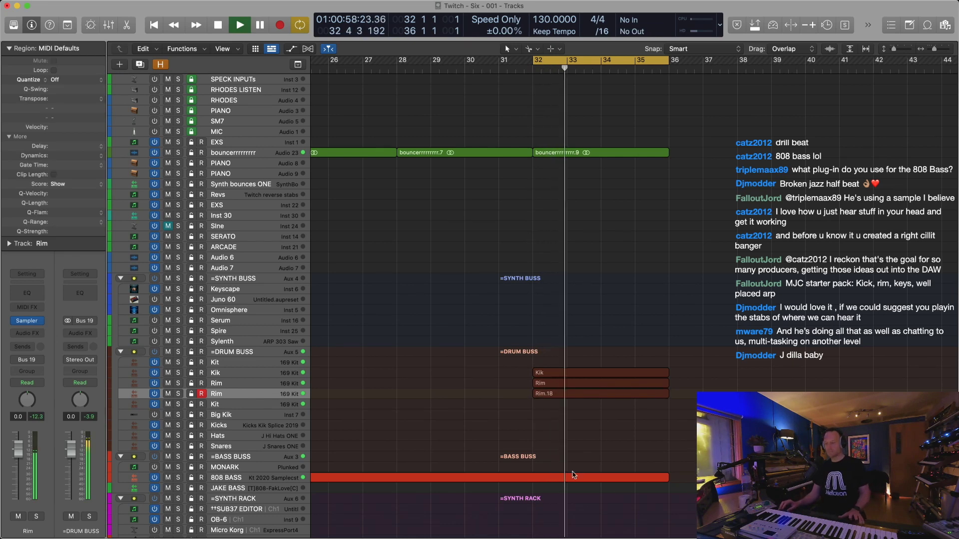
Open the Rim.18 region in the Piano Roll and quantize all notes to 1/16 with strength 90 and swing 5
left_click(607, 395)
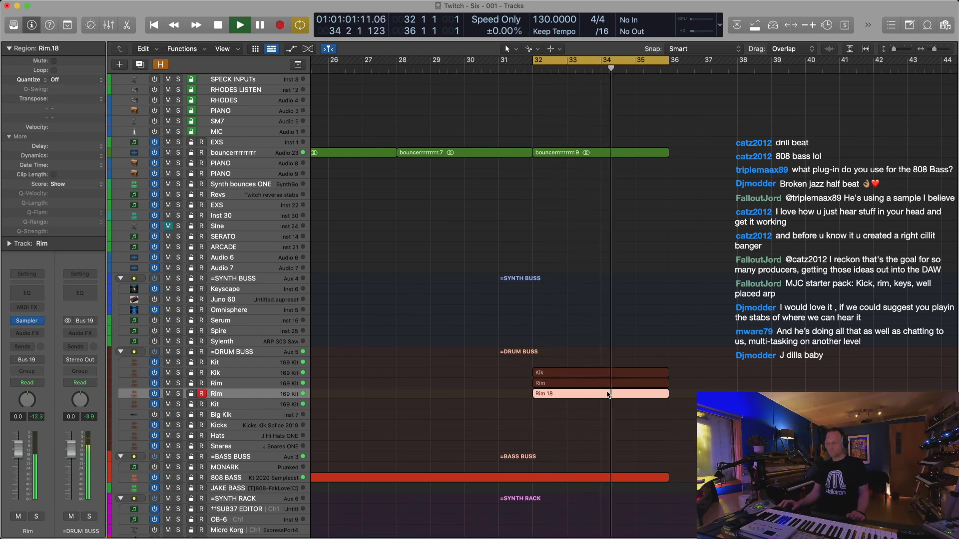
key("2")
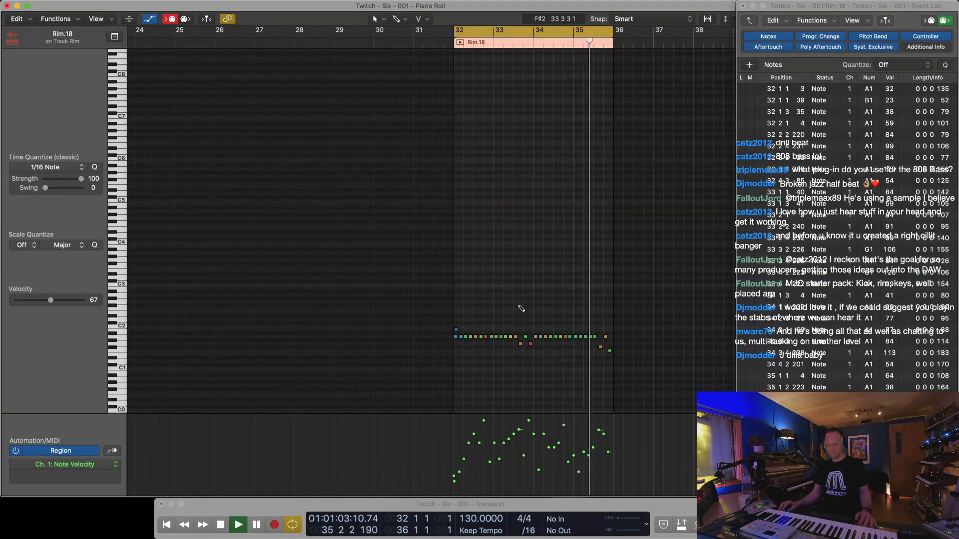
key("super+a")
left_click_drag(45, 188, 80, 181)
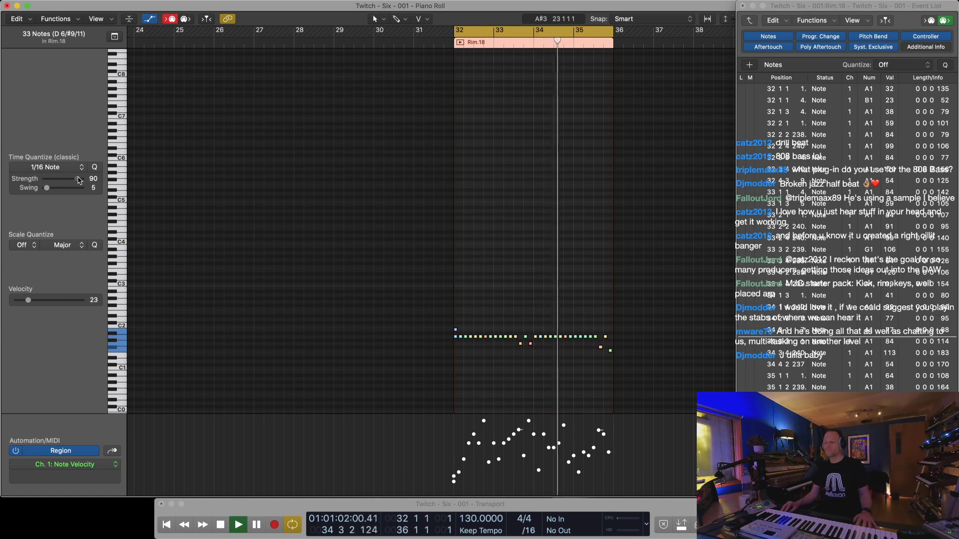
left_click(496, 310)
Delete the stray B1 note at the start of bar 32 in the Rim.18 region
key("super+Right")
key("super+Right")
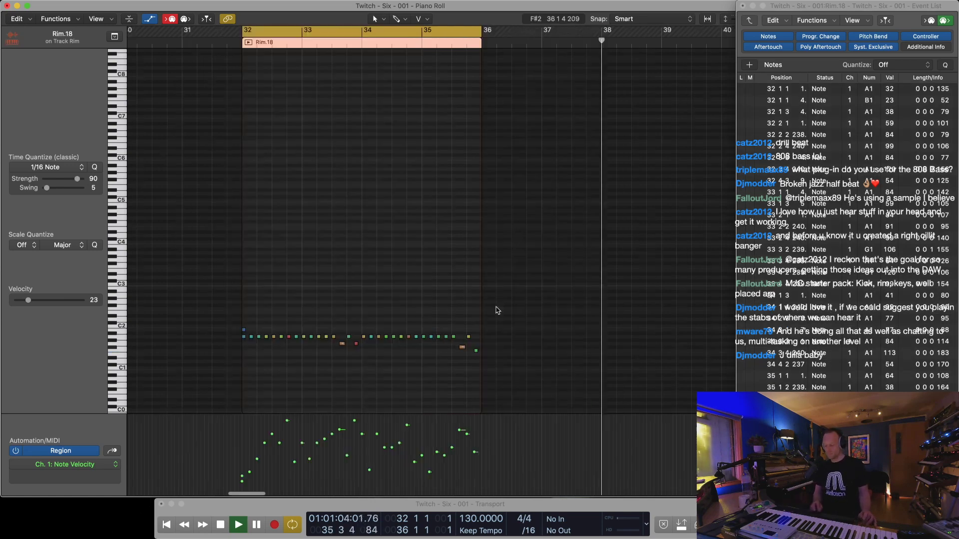
scroll(299, 306, "left", 5)
left_click_drag(442, 274, 513, 331)
key("BackSpace")
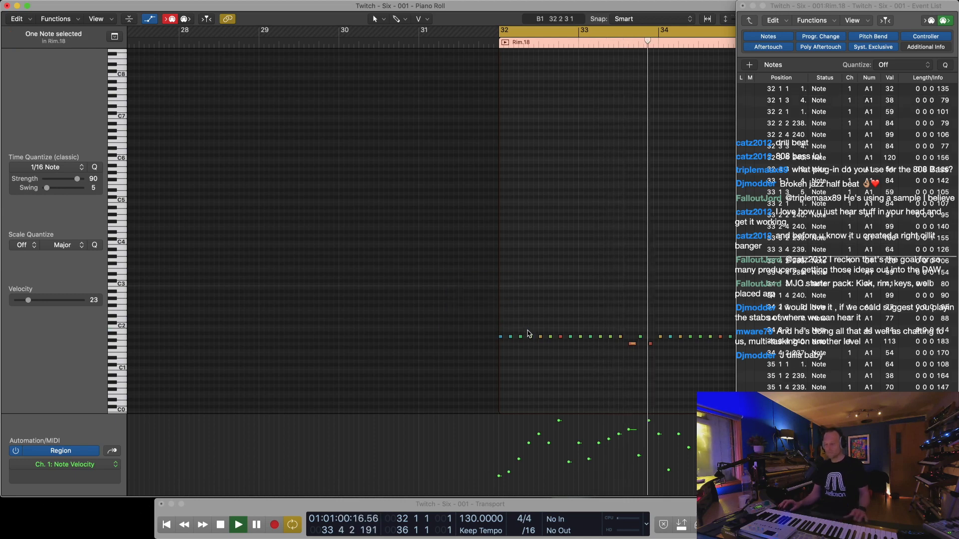
Lower the long F#1 note late in bar 35 of Rim.18 by a semitone to F1
key("super+Right")
key("super+Right")
key("super+Left")
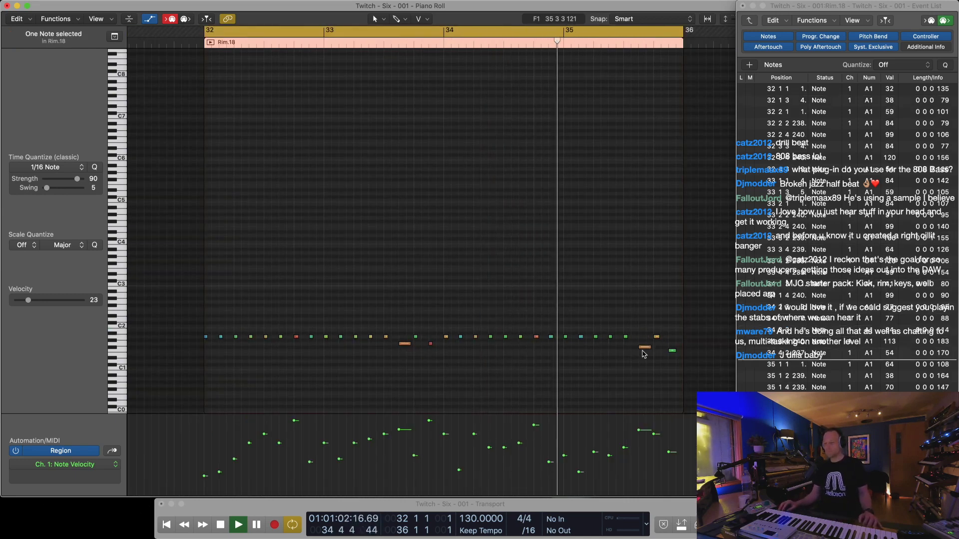
left_click_drag(644, 347, 643, 351)
Set the cycle range to bar 35 only and play it to audition the ending
left_click(552, 46)
left_click(566, 31)
left_click_drag(565, 31, 677, 40)
key("space")
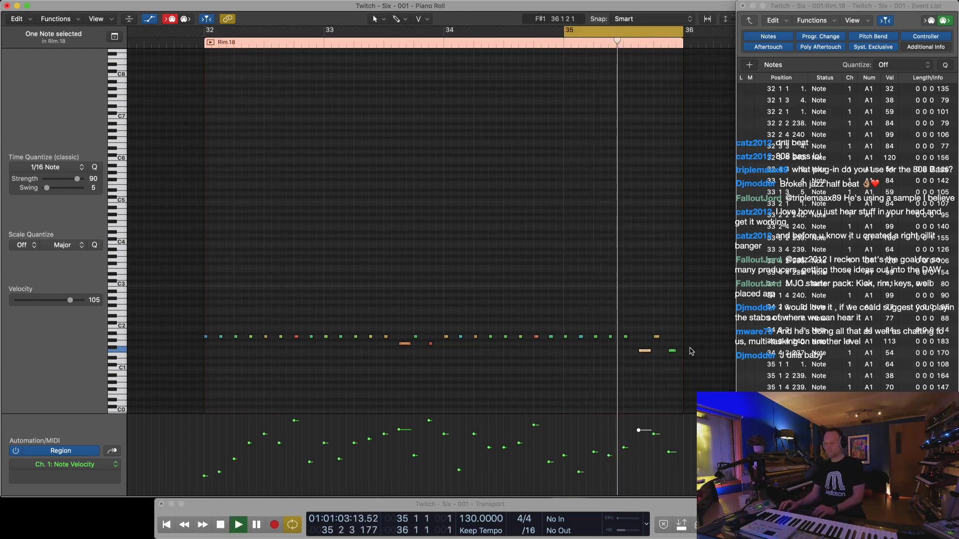
Lower the long F1 note late in bar 35 of Rim.18 by another semitone to E1
scroll(624, 362, "right", 3)
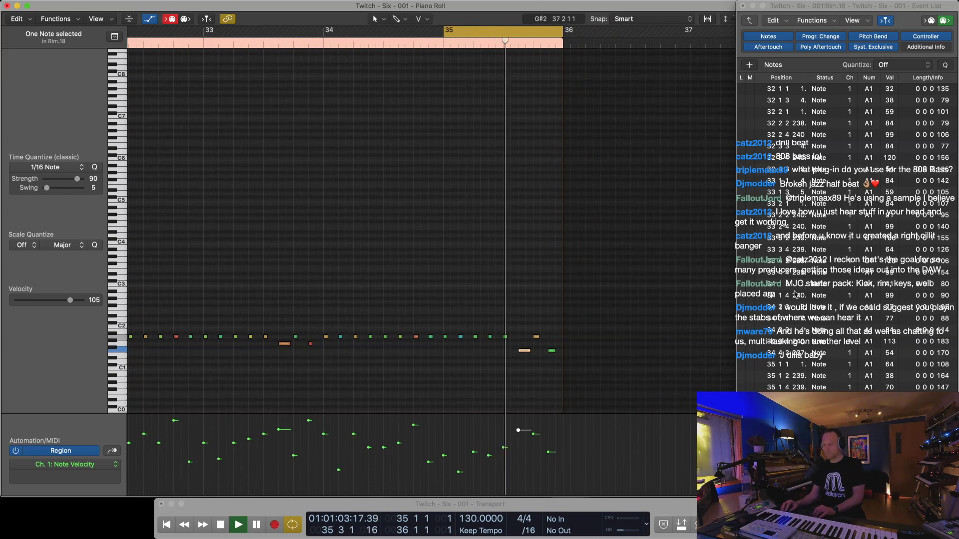
key("alt+Down")
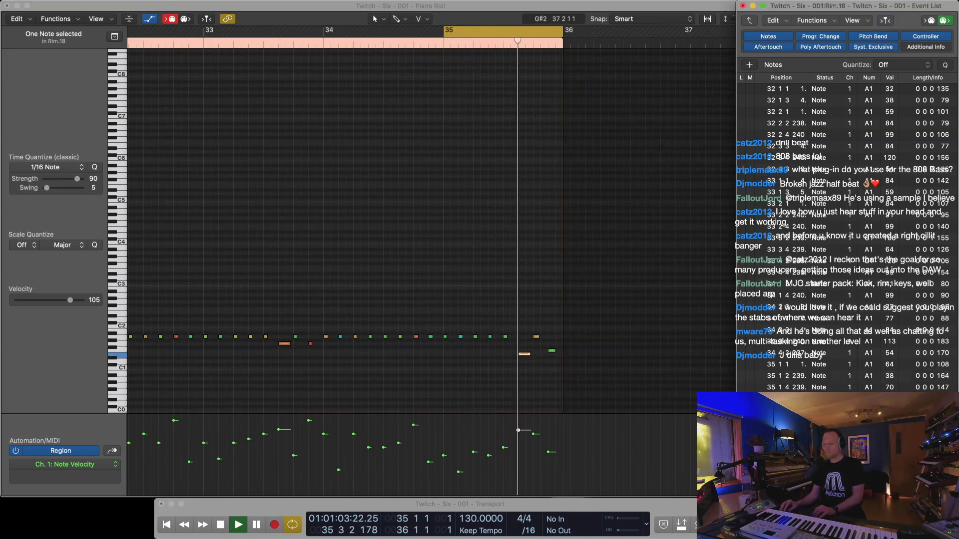
left_click(552, 358)
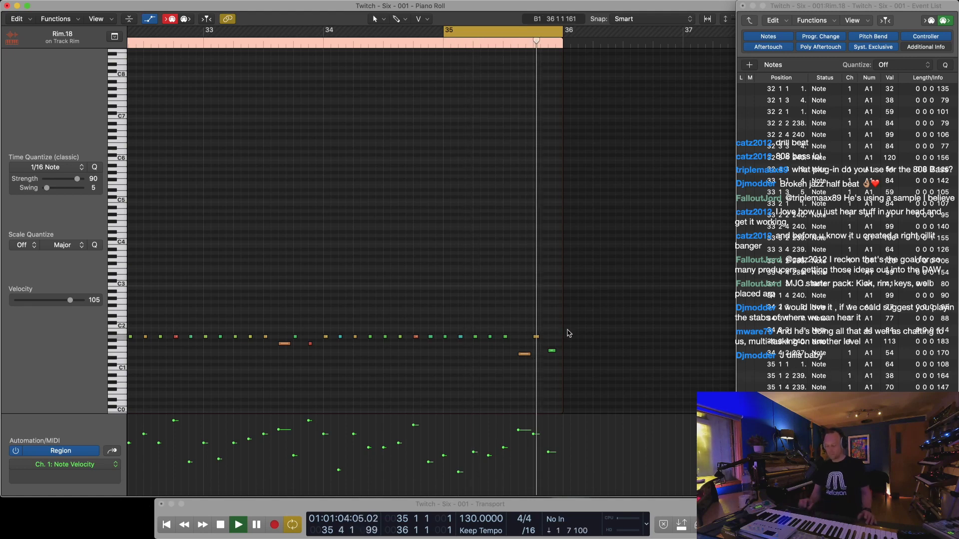
Return to the Tracks window and solo the bouncerrrrrrr.9 region at bar 32
key("super+Left")
key("super+Left")
key("1")
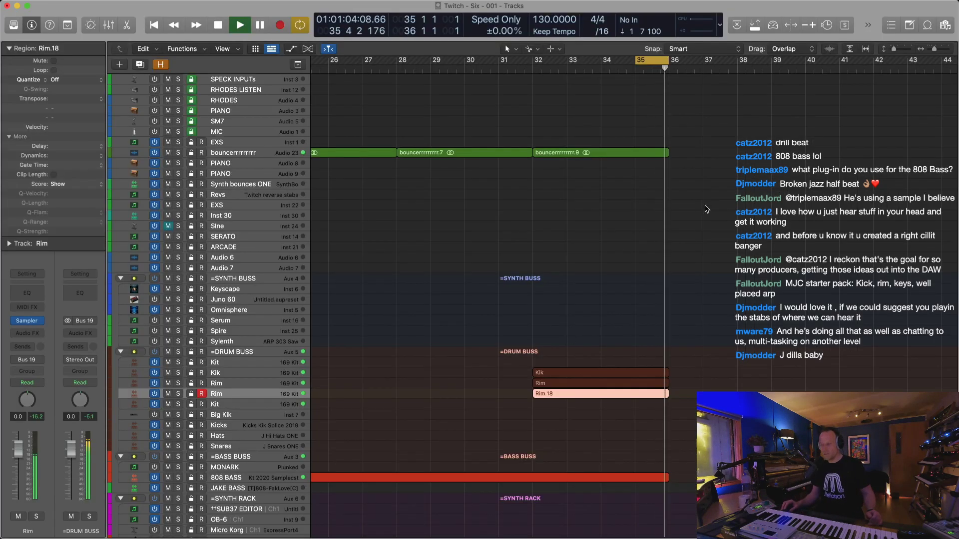
left_click(618, 152)
key("ctrl+s")
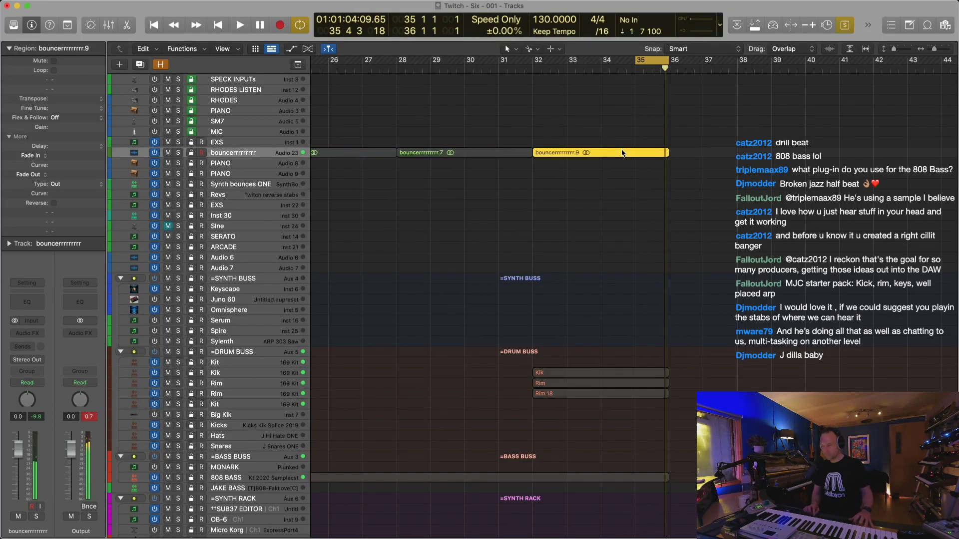
Select the PIANO track on Audio 9 beneath the bouncerrrrrrr track
key("super+Right")
key("super+Down")
key("super+Down")
key("super+Down")
key("super+Down")
key("super+Down")
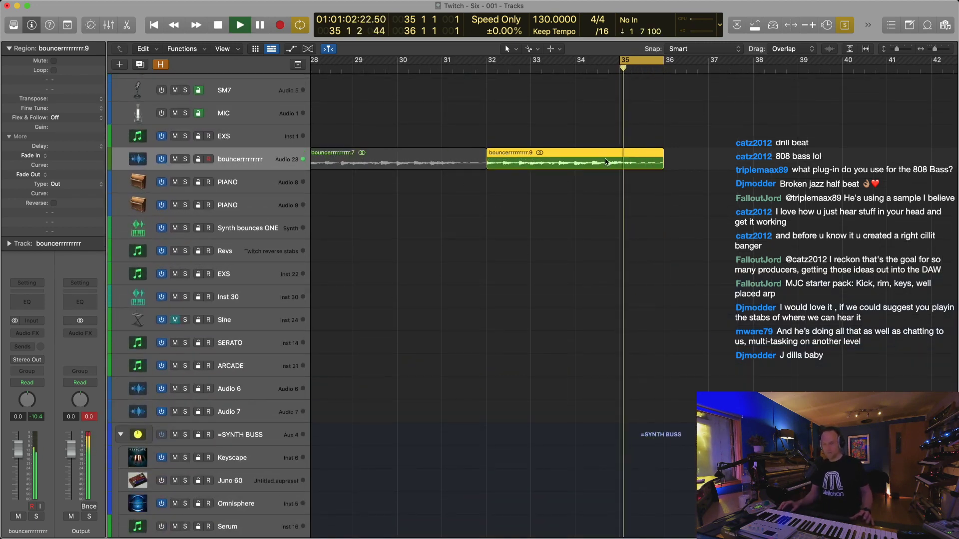
key("super+Up")
scroll(298, 208, "up", 3)
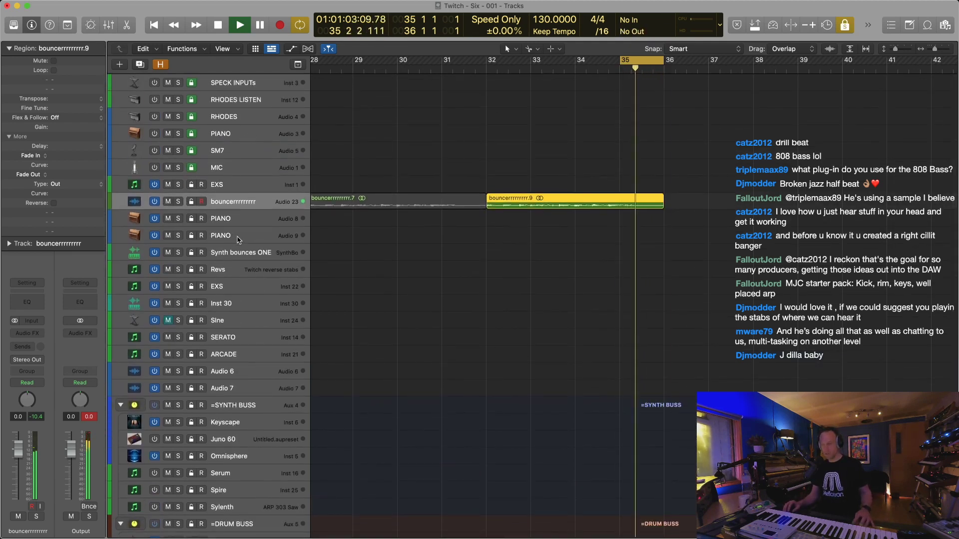
left_click(238, 240)
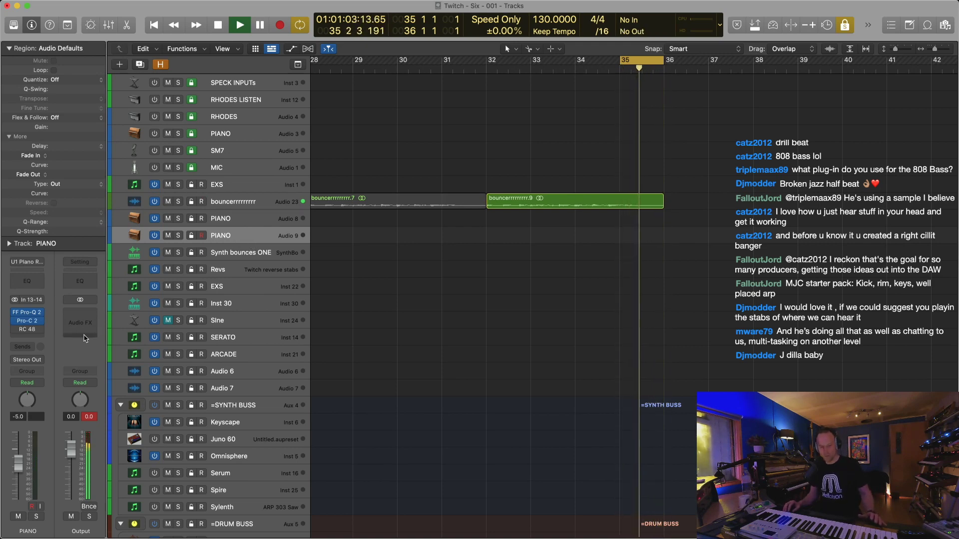
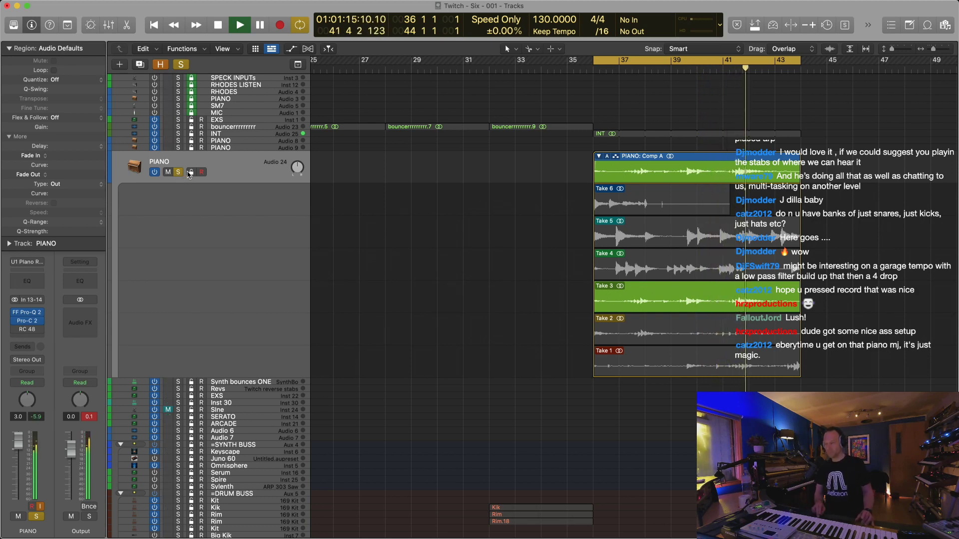
Take the PIANO take-folder track (Audio 24) out of solo and turn off its enlarged track zoom
left_click(178, 173)
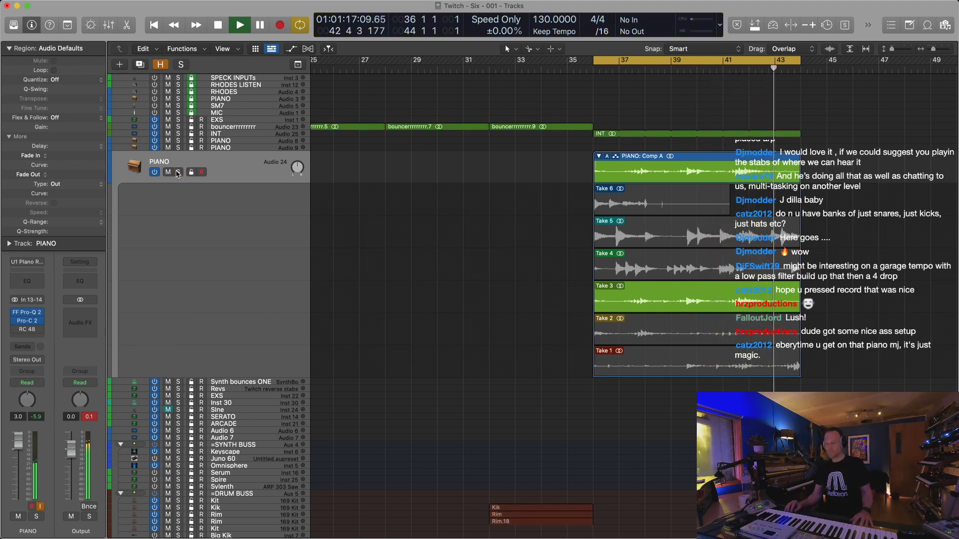
key("super+Down")
key("super+Up")
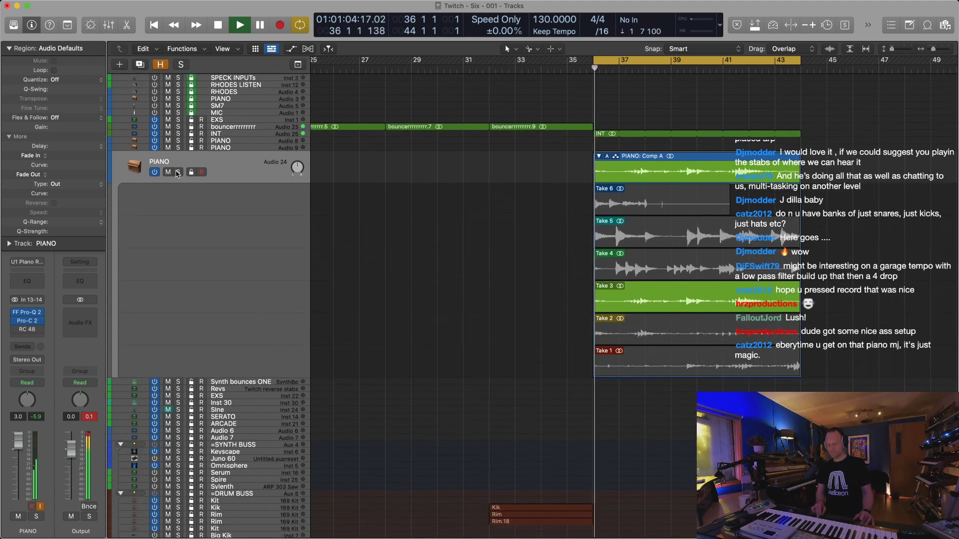
key("ctrl+z")
Select the Revs track to audition its reverse stabs against the looping section
key("super+Down")
key("super+Down")
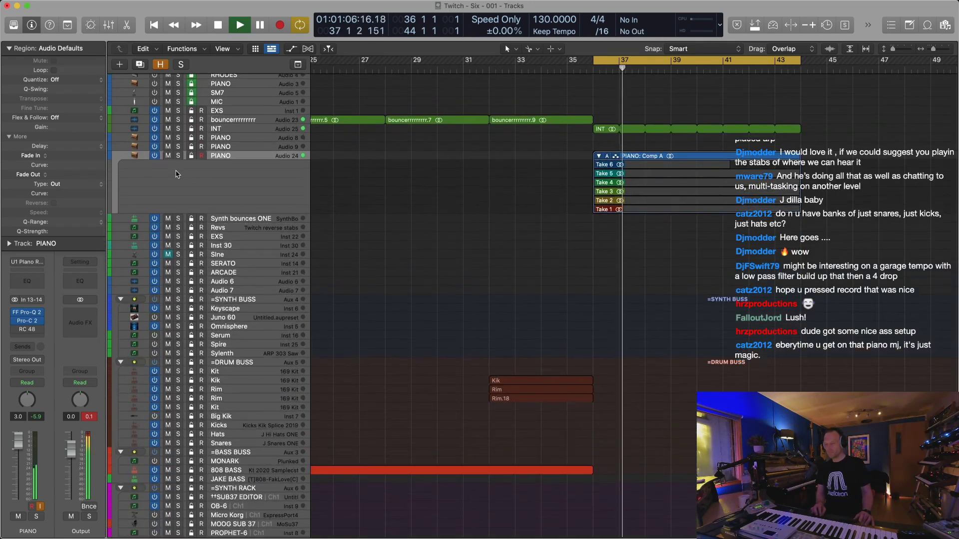
key("super+Up")
left_click(251, 220)
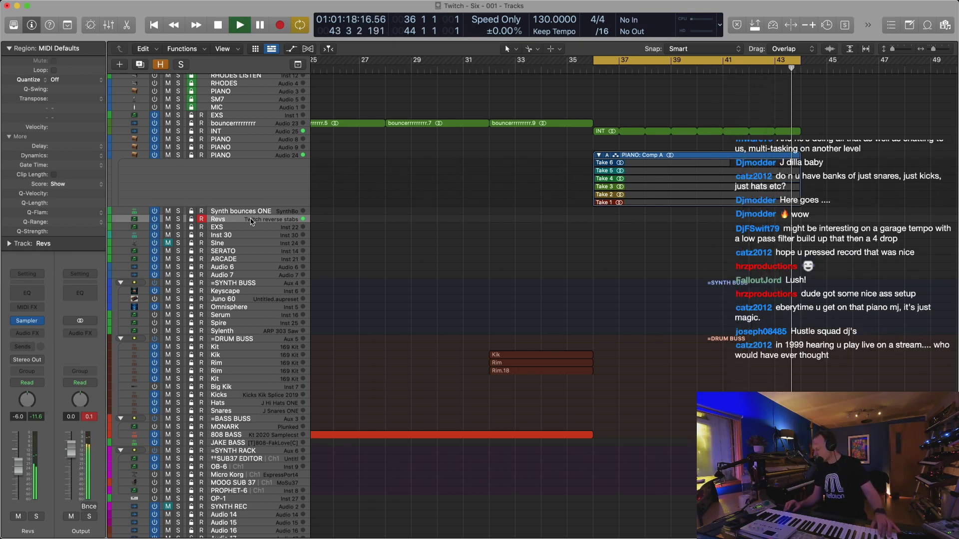
Place aliases of the bar 32 Kik, Rim and Rim.18 regions at bars 36 and 40
left_click(492, 71)
left_click_drag(578, 333, 742, 359)
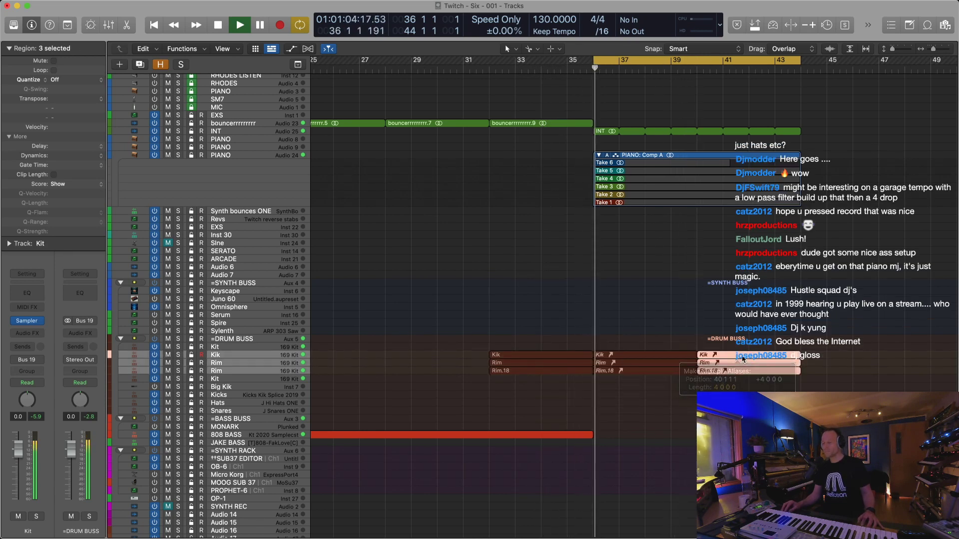
Select all six Kik, Rim and Rim.18 aliases in bars 36 to 43 and mute them
scroll(742, 360, "left", 3)
key("super+Left")
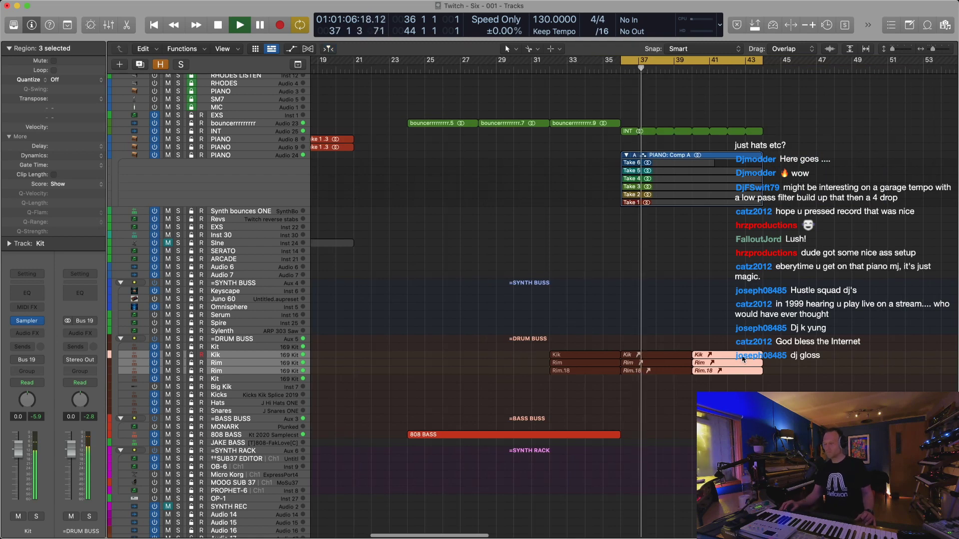
left_click_drag(789, 330, 670, 421)
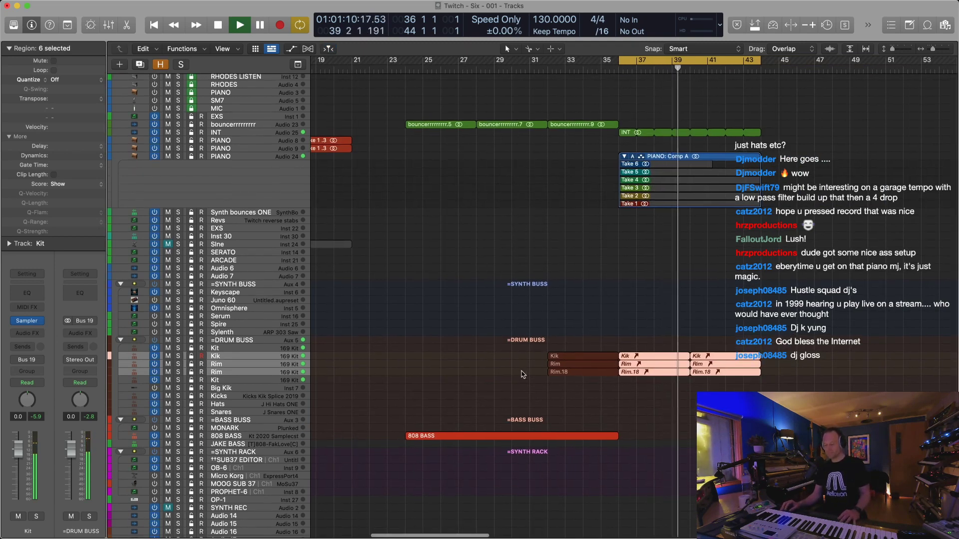
key("m")
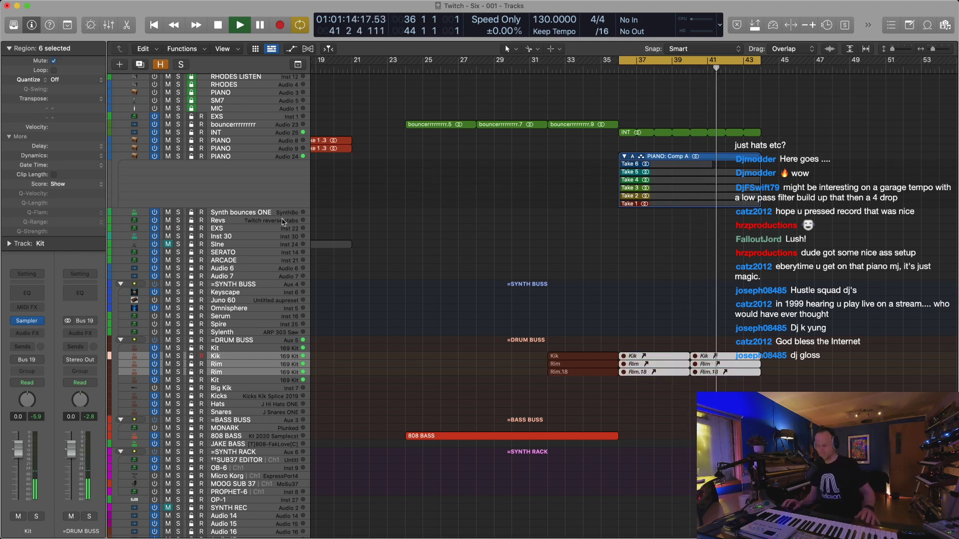
Play the arrangement from about bar 24, where the bounced piano and 808 BASS regions begin
key("super+Up")
key("super+Up")
key("super+Up")
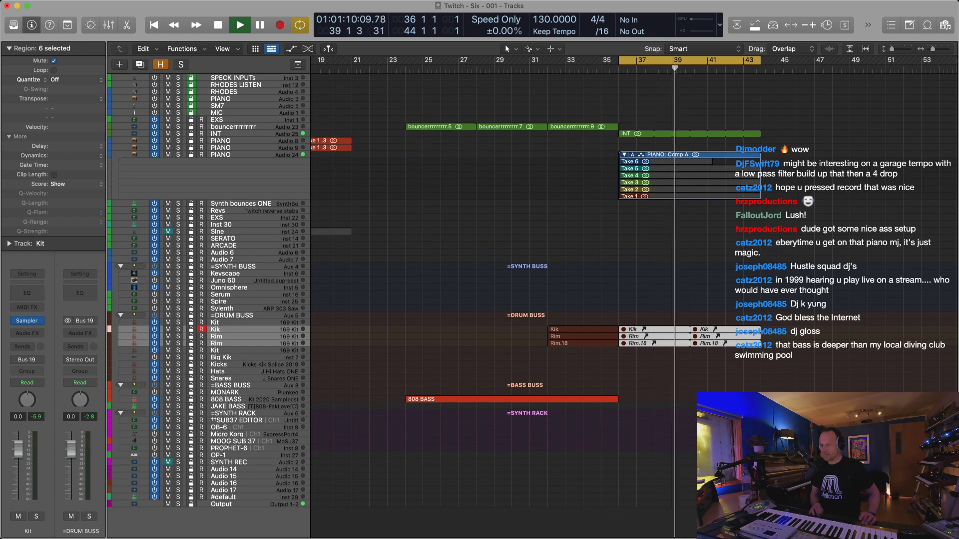
scroll(543, 211, "right", 3)
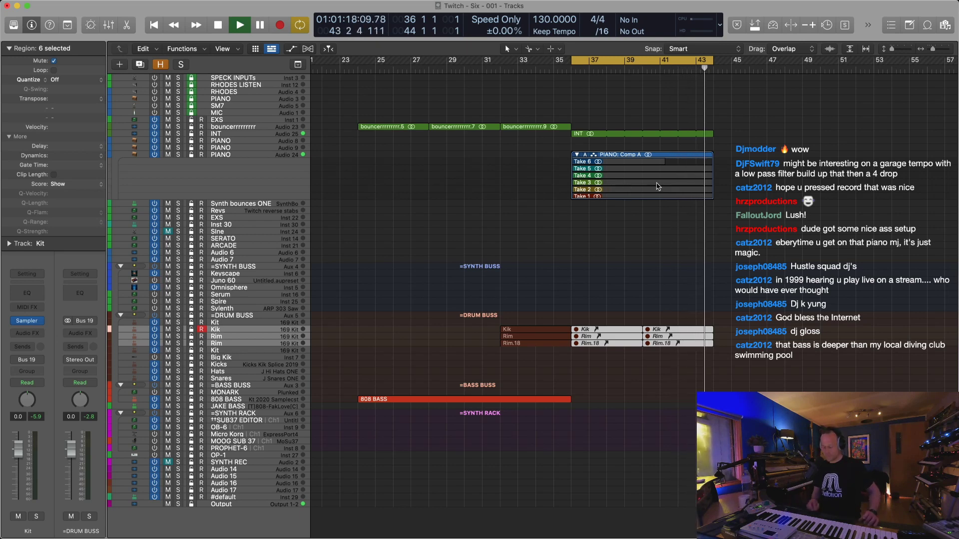
key("super+Left")
key("super+Left")
left_click(377, 70)
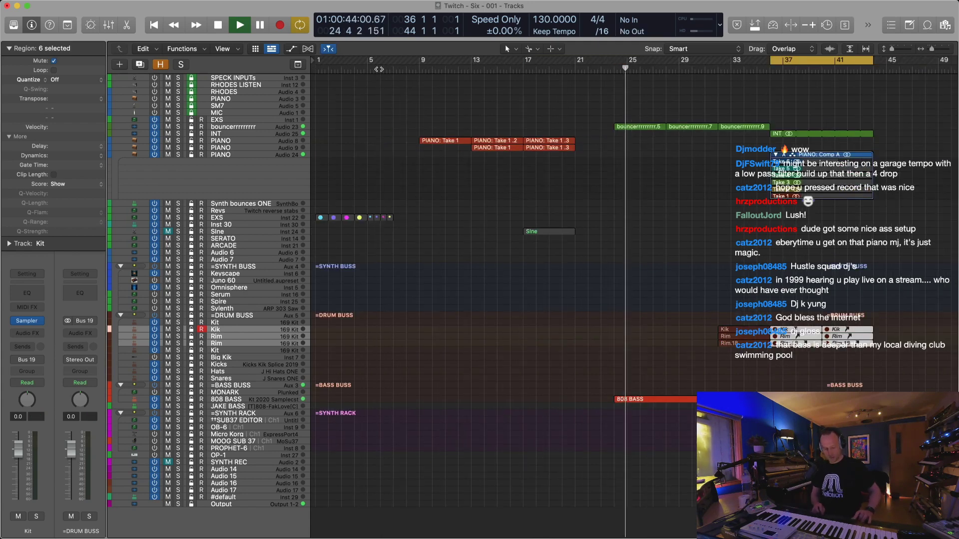
Place aliases of the bar 32 Kik, Rim and Rim.18 regions four bars earlier, at bar 28
key("super+Left")
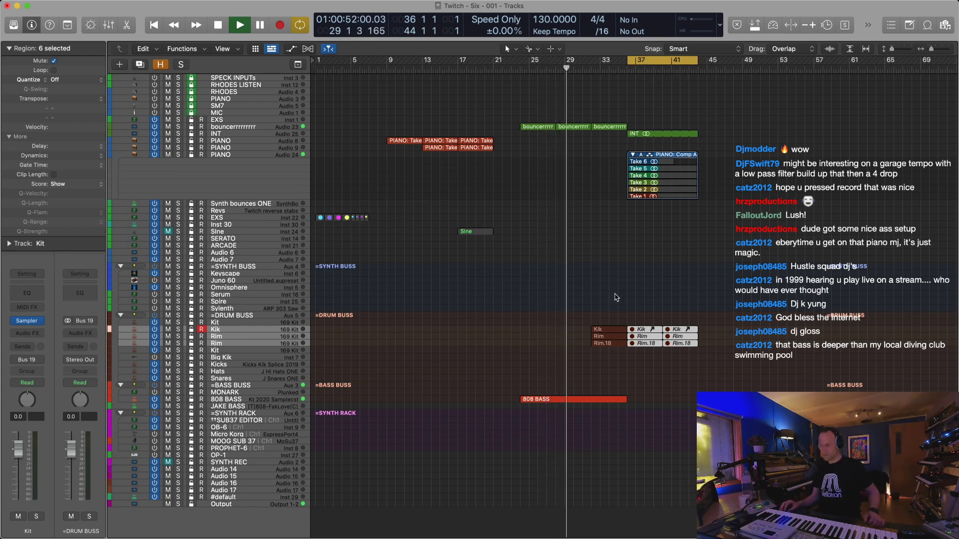
left_click_drag(616, 298, 617, 374)
left_click_drag(607, 335, 574, 333)
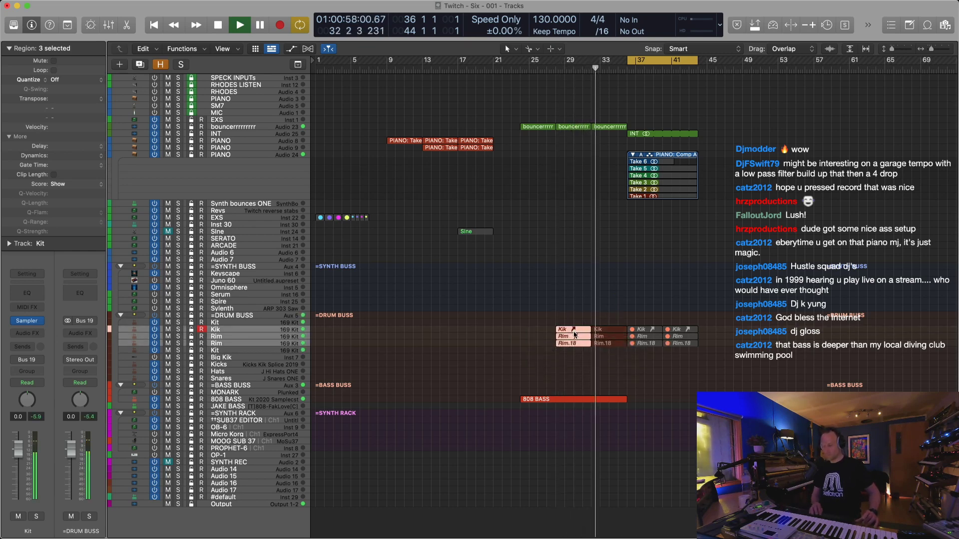
Move the looped INT region and the PIANO: Comp A take folder from bar 36 to bar 1
key("super+Left")
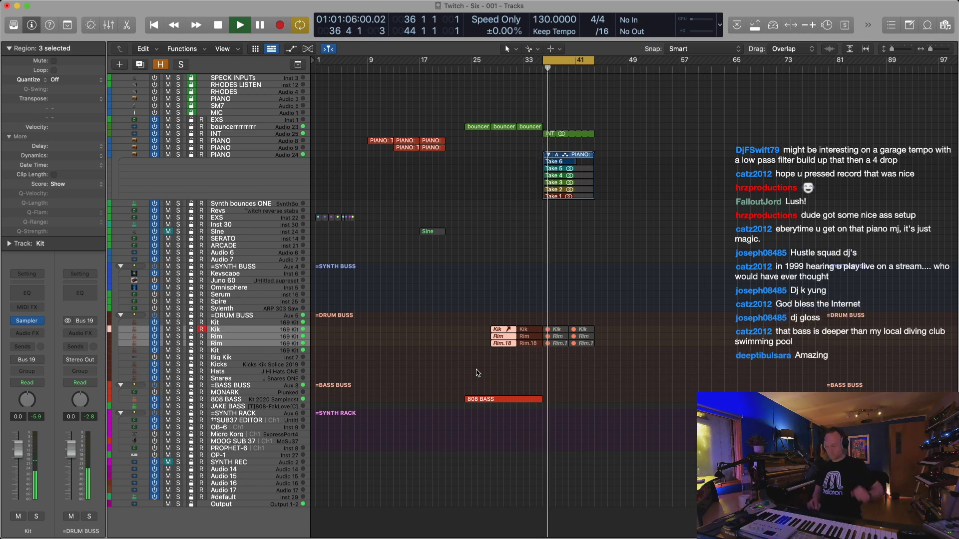
left_click_drag(621, 115, 320, 132)
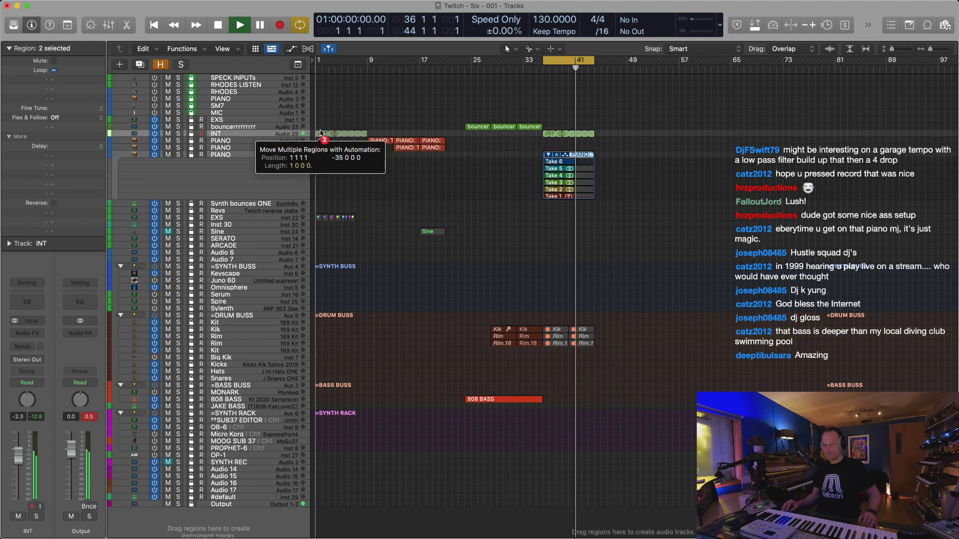
left_click_drag(320, 131, 320, 133)
Start playback from about bar 30 and select the Revs track
left_click(505, 67)
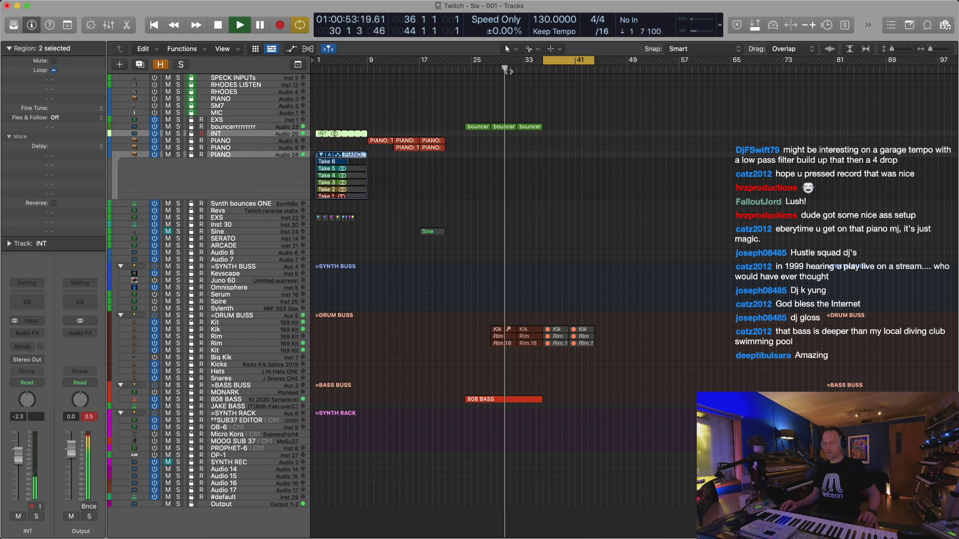
left_click(252, 211)
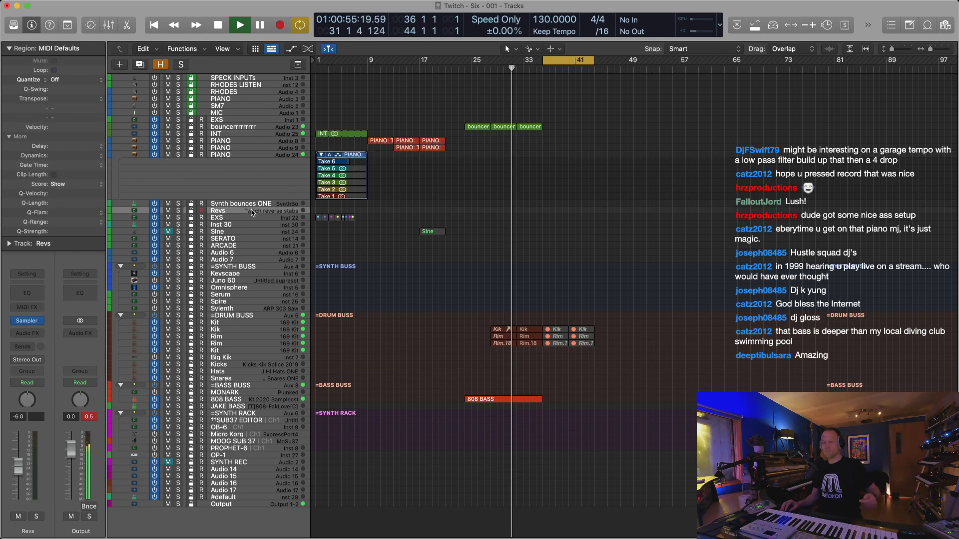
key("super+Right")
key("super+Right")
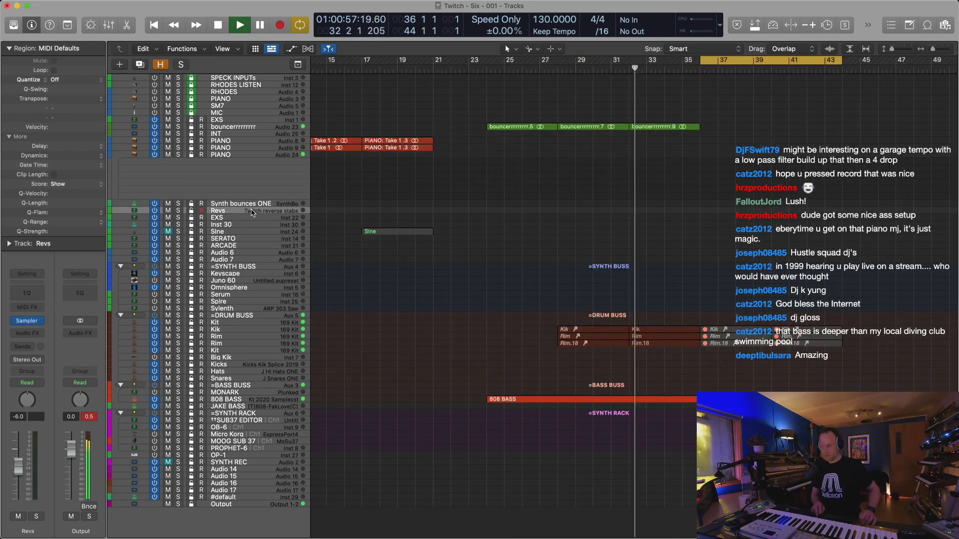
Delete the kick and rim regions on the drum tracks in bars 36 to 44
key("super+Left")
left_click_drag(725, 287, 626, 404)
key("Delete")
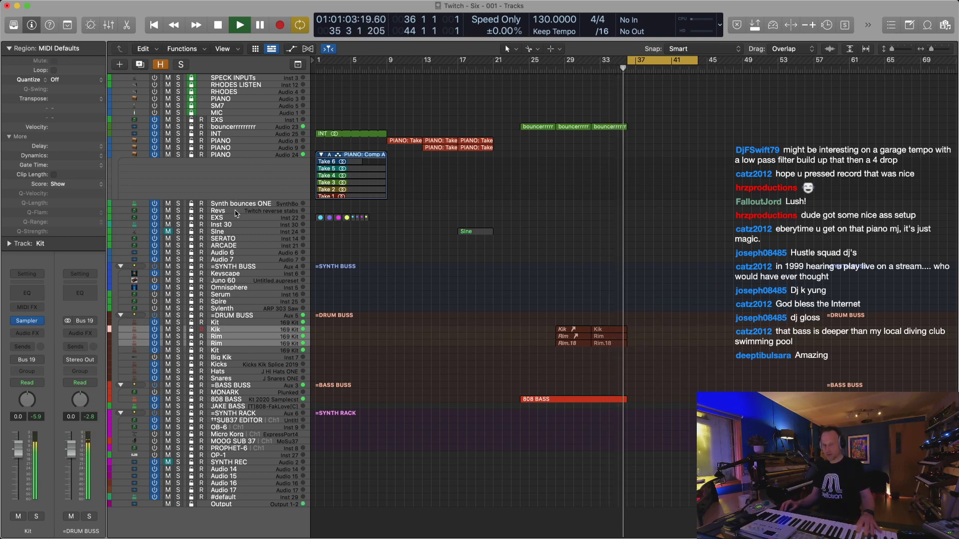
Record reverse-stab takes on the Revs track over bars 36 to 44 and reduce the take folder to the single Revs.3 region
left_click(235, 212)
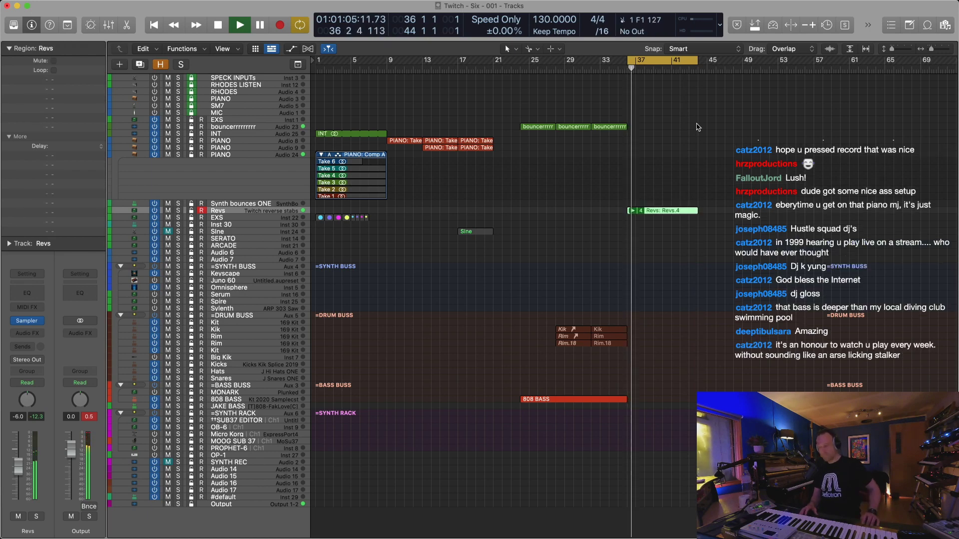
left_click(638, 222)
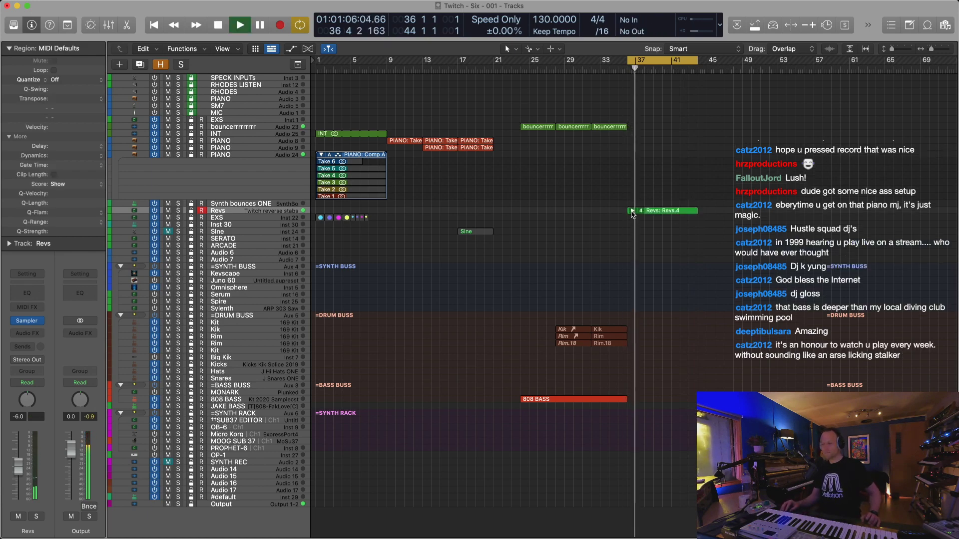
left_click(632, 211)
left_click(669, 226)
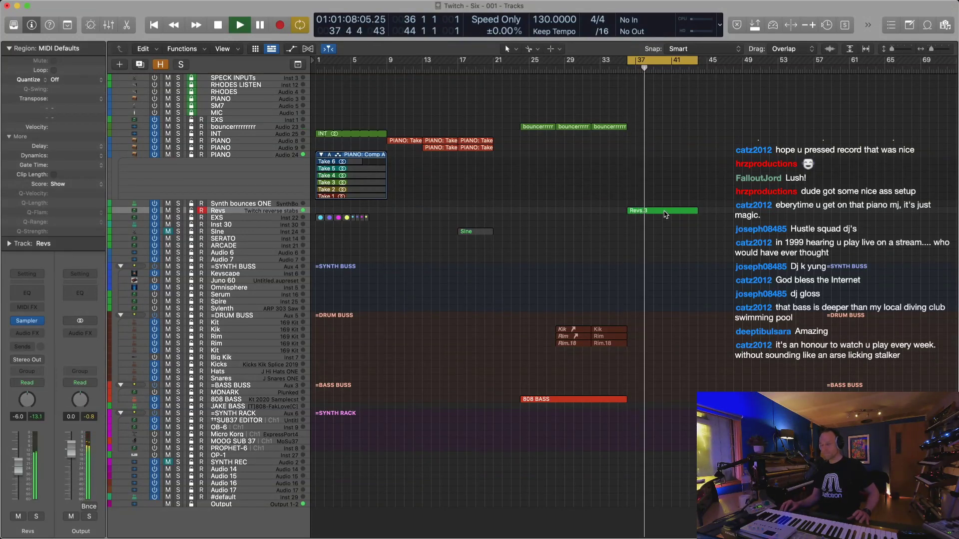
Open the Revs.3 region in the Piano Roll and nudge all its notes earlier towards the start of bar 36
left_click(664, 214)
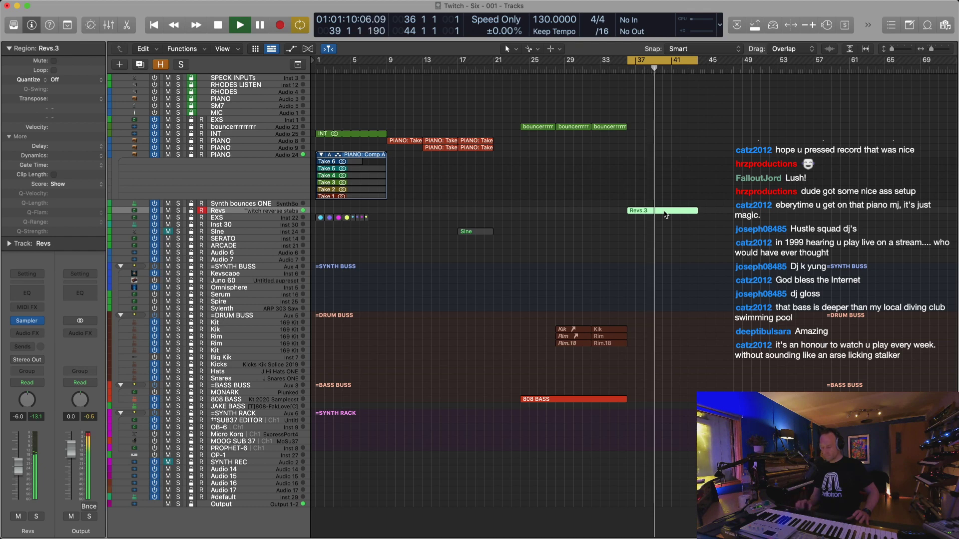
key("2")
key("Return")
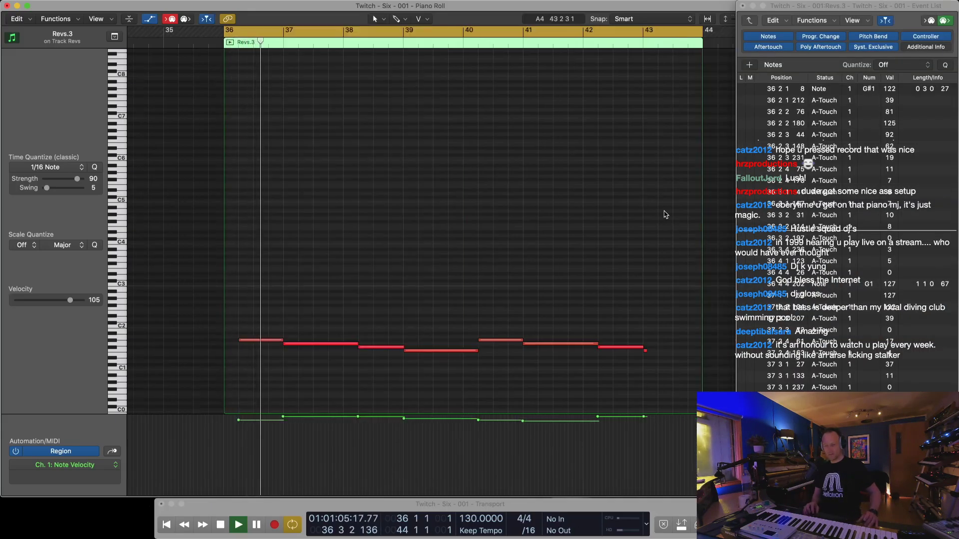
key("super+a")
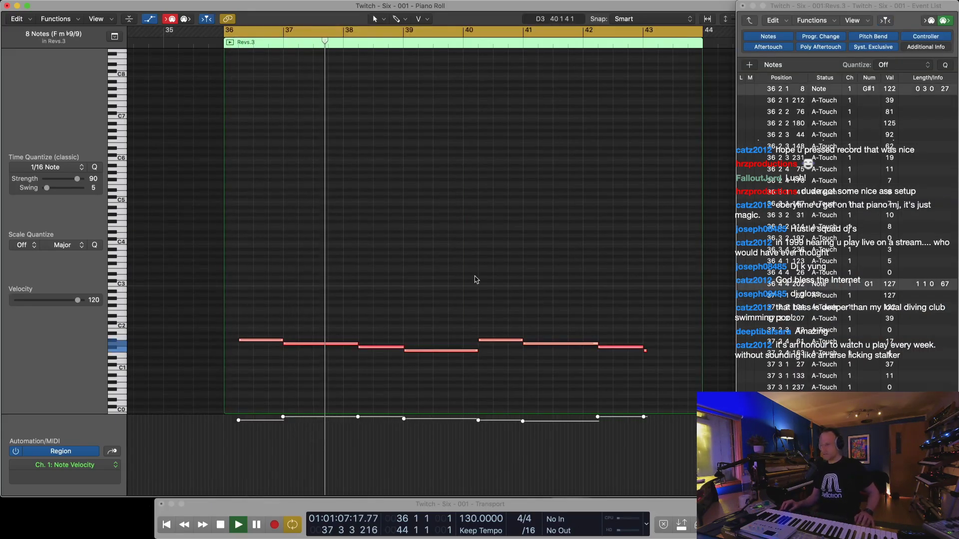
key("alt+Left")
key("alt+Left")
key("alt+Left")
key("alt+Left")
key("alt+Left")
key("alt+Left")
key("alt+Left")
key("alt+Left")
key("alt+Left")
key("alt+Left")
key("alt+Left")
key("alt+Left")
key("alt+Left")
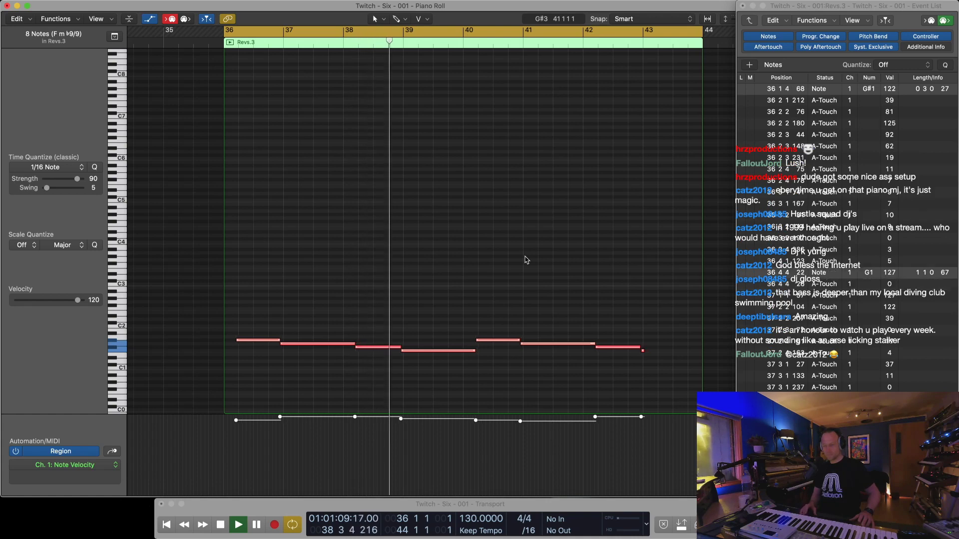
Quantize all the Revs.3 notes to 1/16 with strength 100 and swing 0 while playing from the cycle start
key("Return")
key("q")
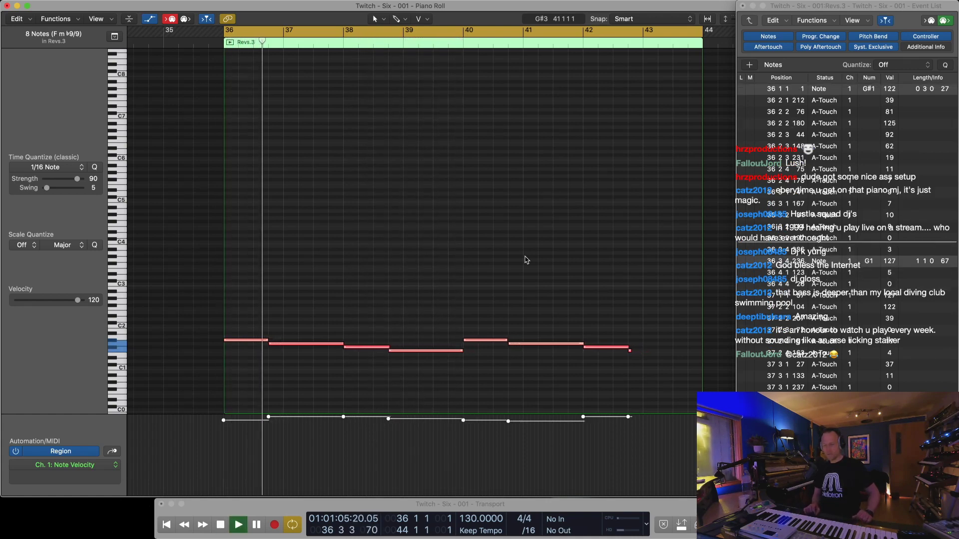
left_click_drag(46, 188, 89, 181)
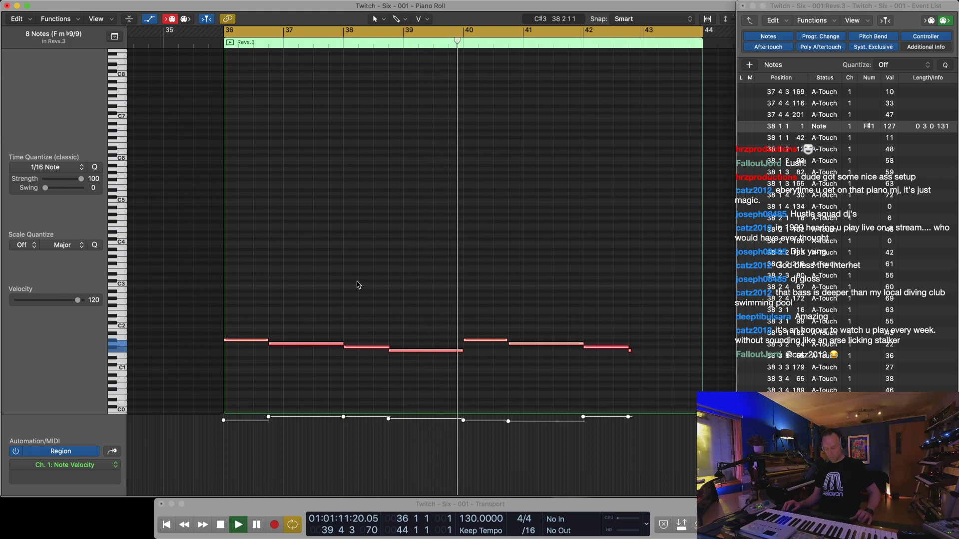
Force the Revs.3 notes legato up to the region's end, set their velocity to 127, and return to the arrangement
key("shift+backslash")
key("super+Up")
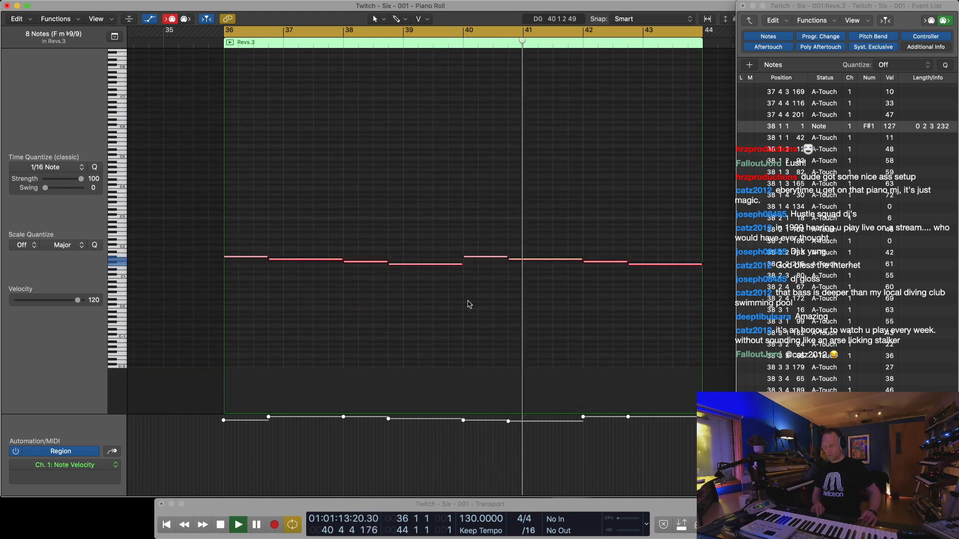
key("super+Left")
left_click_drag(887, 128, 875, 20)
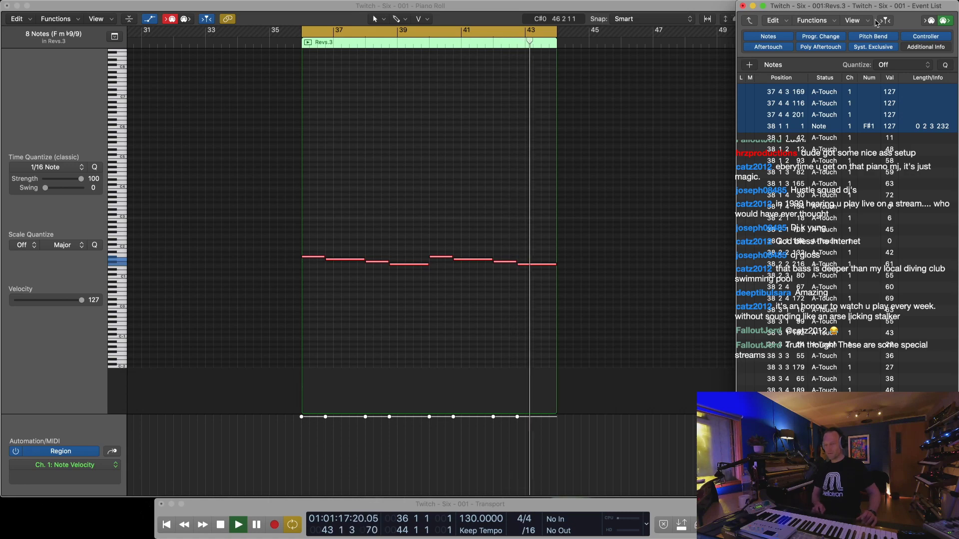
key("1")
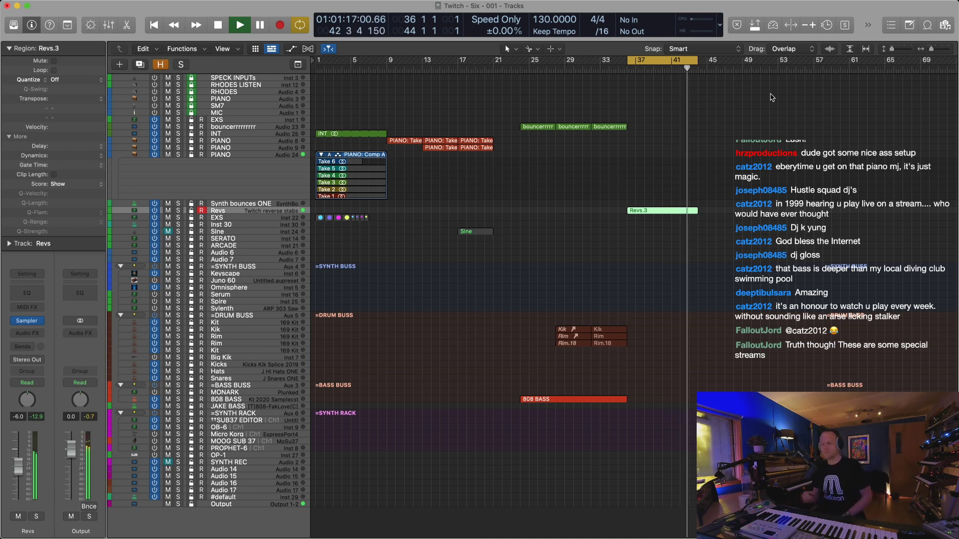
Record drum takes on the first Kit track over bars 36 to 44, mute the take folder, and switch to the lower Rim track
left_click(232, 323)
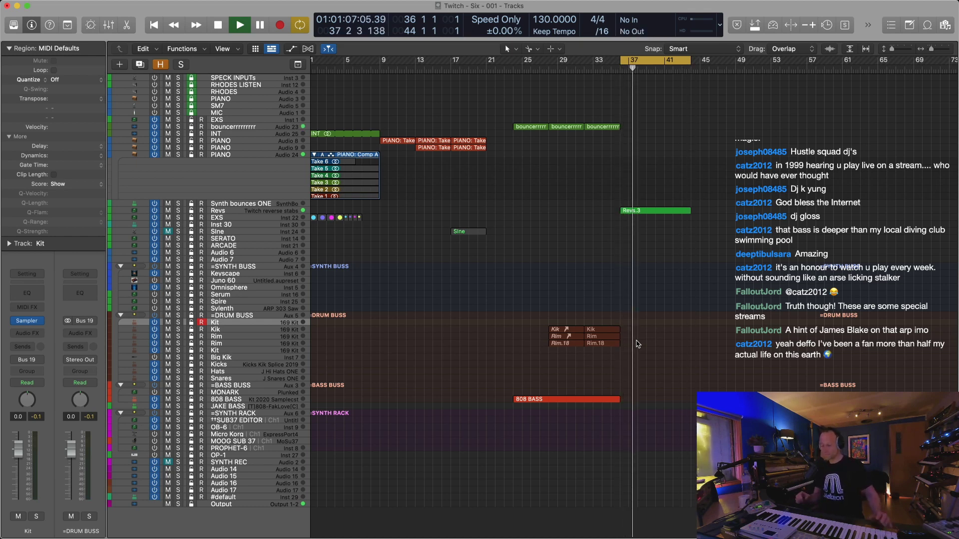
scroll(636, 344, "right", 1)
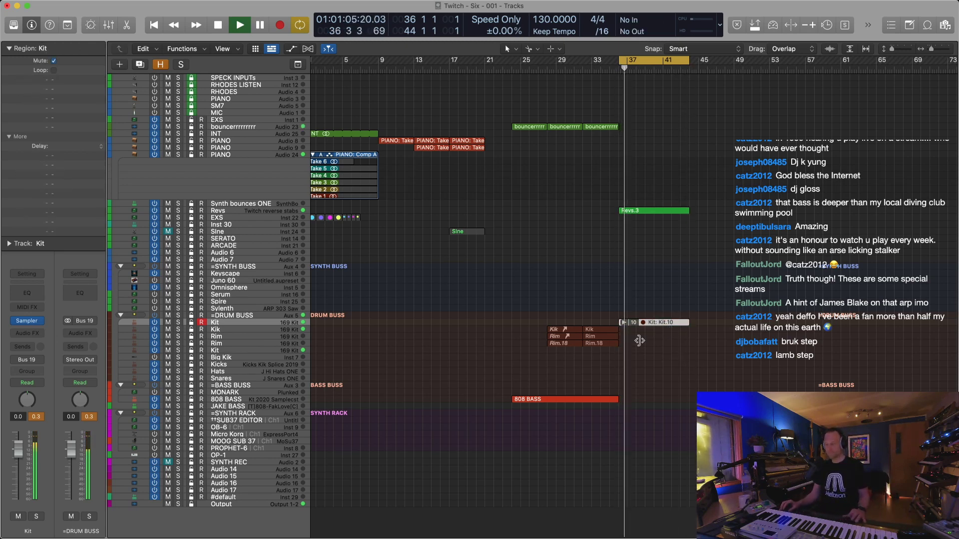
left_click(257, 344)
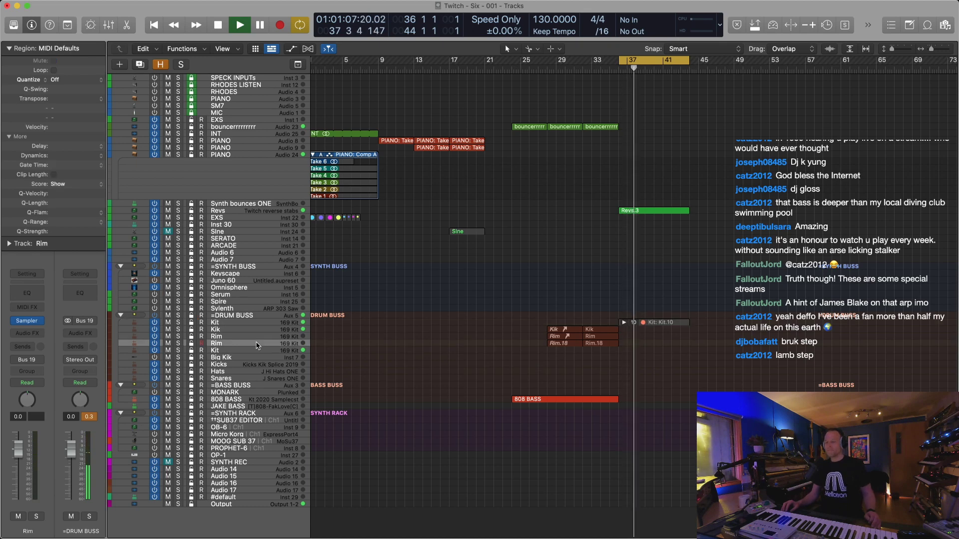
Remove the Chord Trigger MIDI effect from the EXS track below Revs and set that track's volume to -3.2 dB
left_click(267, 219)
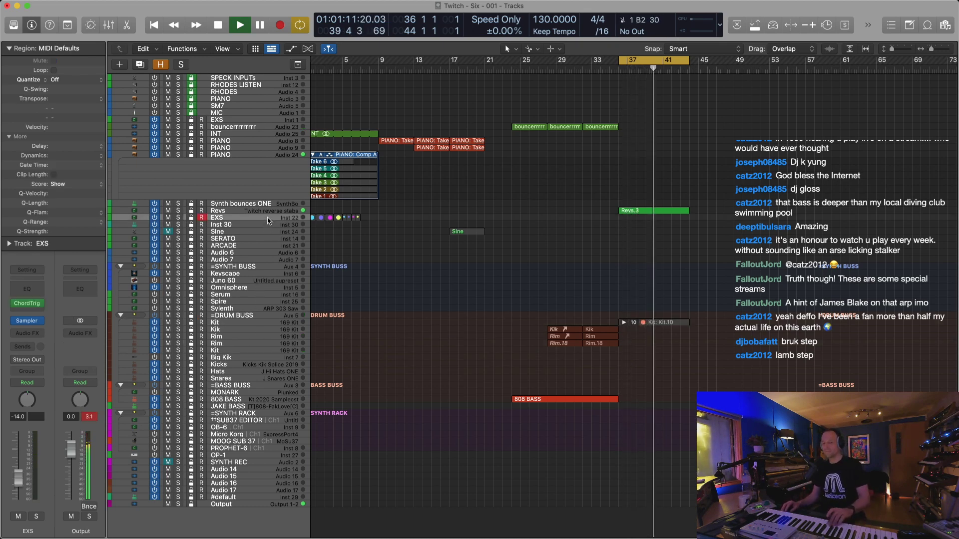
left_click(40, 303)
left_click(57, 284)
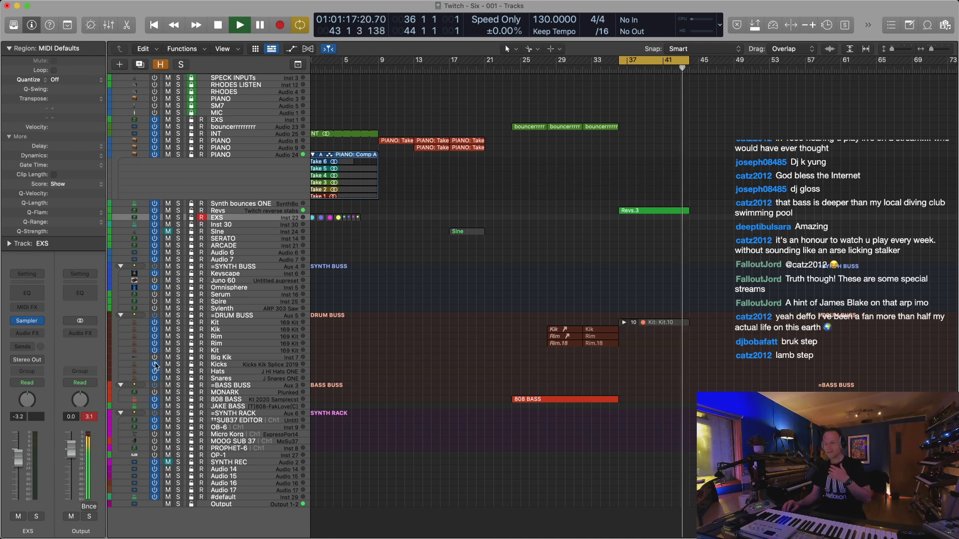
Unmute the Sine track and play the arrangement from bar 17 with the Sine region selected
left_click(163, 232)
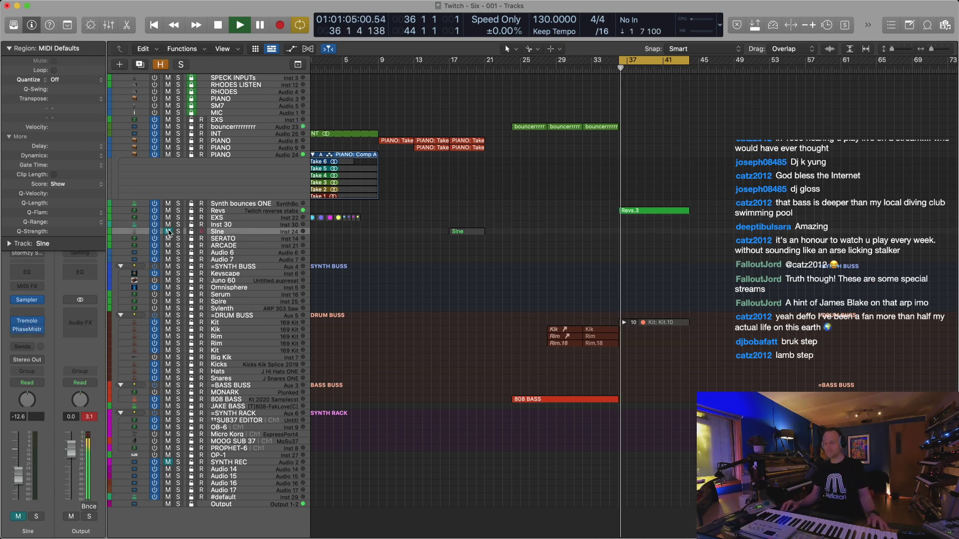
left_click(167, 232)
left_click(448, 66)
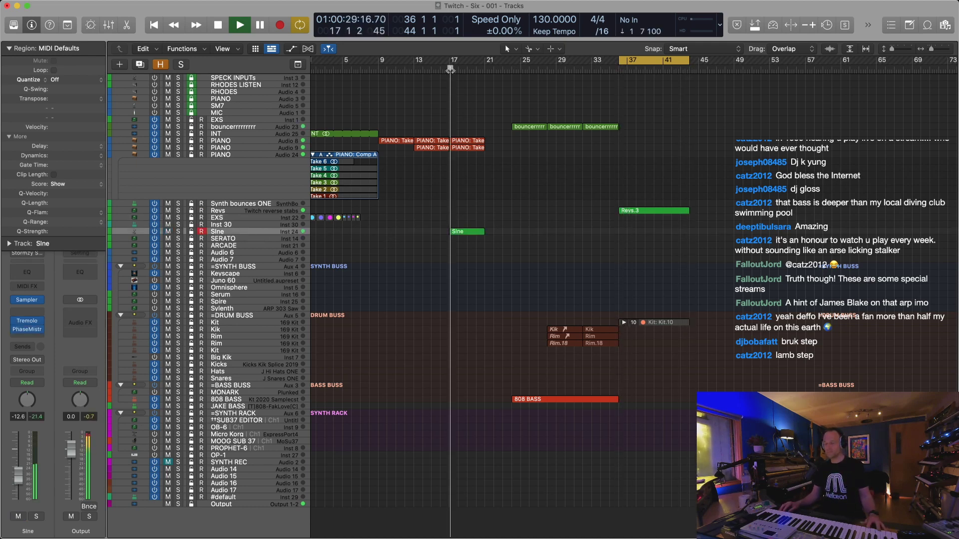
left_click(461, 233)
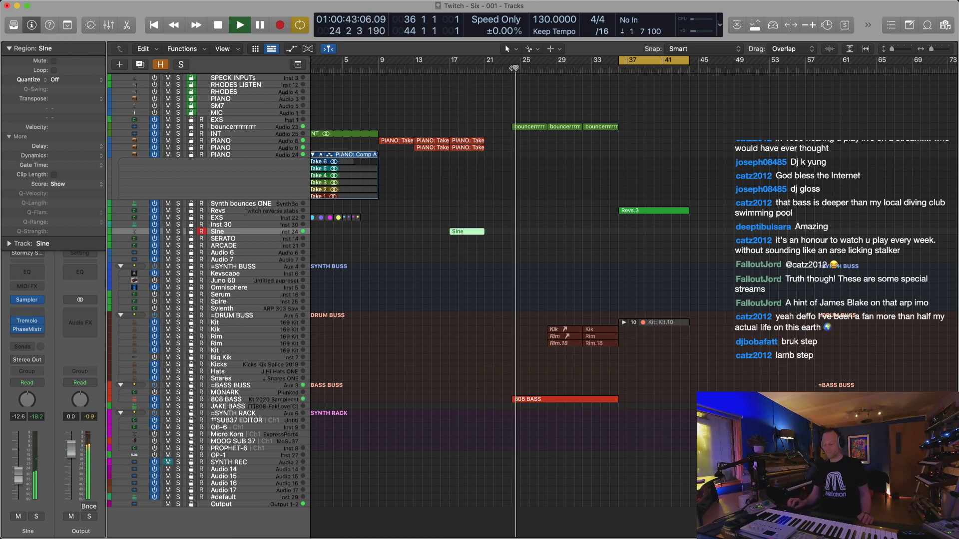
key("super+Right")
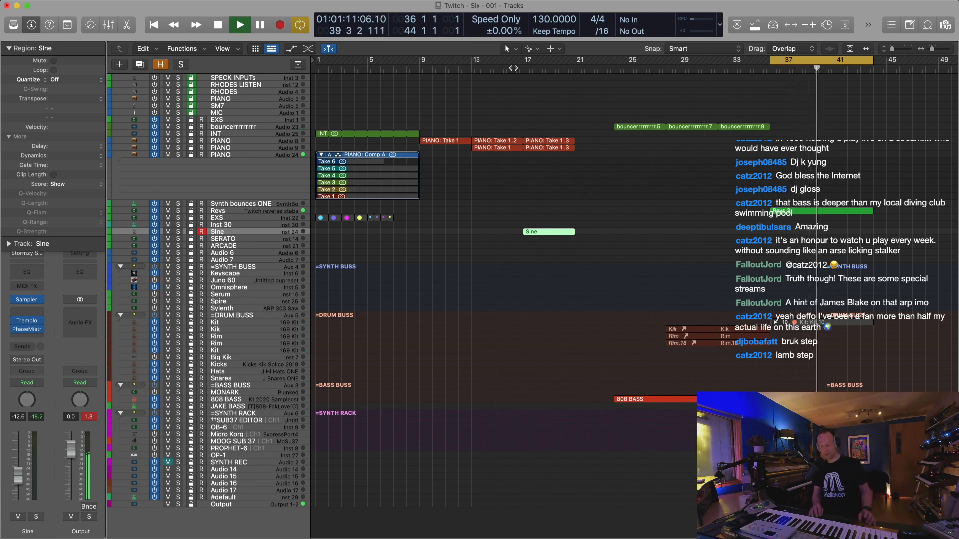
key("super+Left")
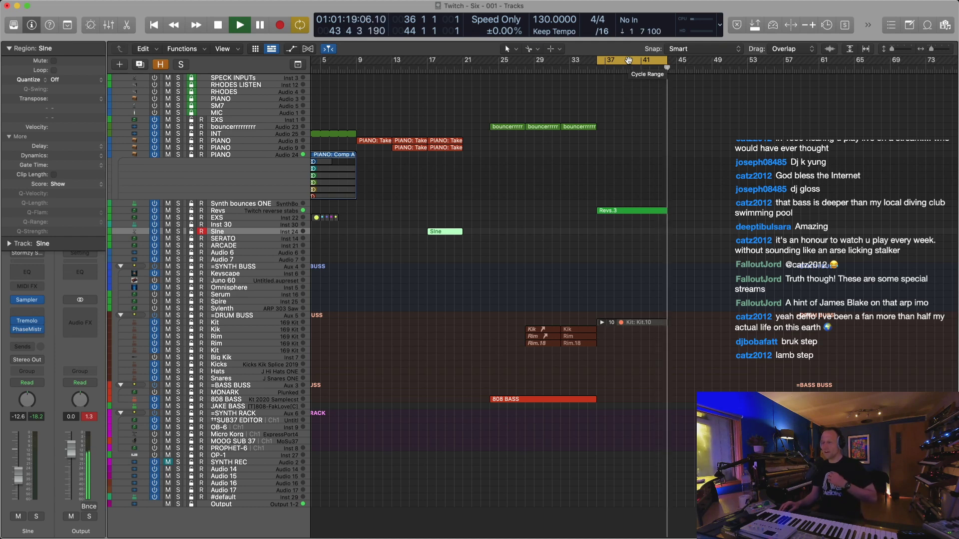
scroll(629, 60, "left", 2)
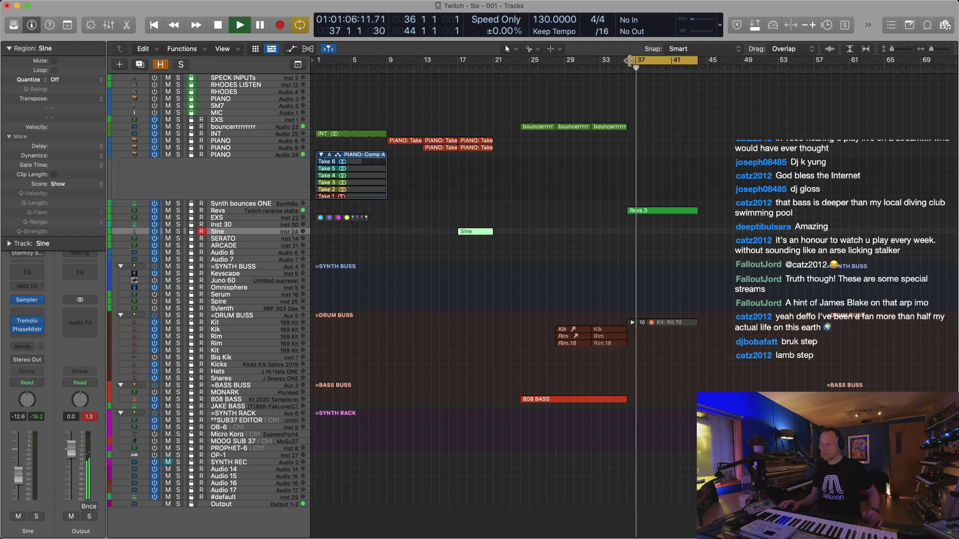
Loop the Revs.3 region over bars 36 to 44 and listen to it from its start
left_click_drag(649, 61, 724, 65)
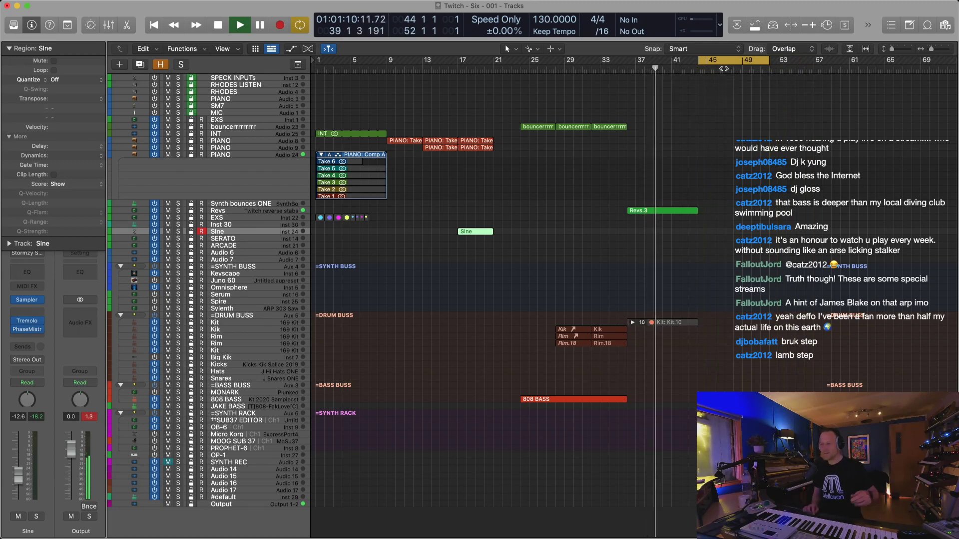
scroll(723, 69, "right", 2)
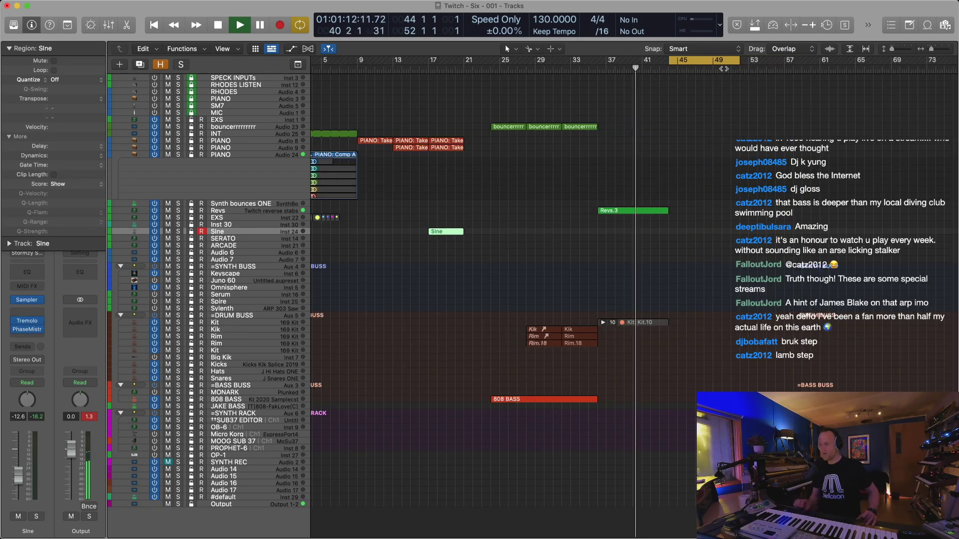
left_click(625, 211)
key("u")
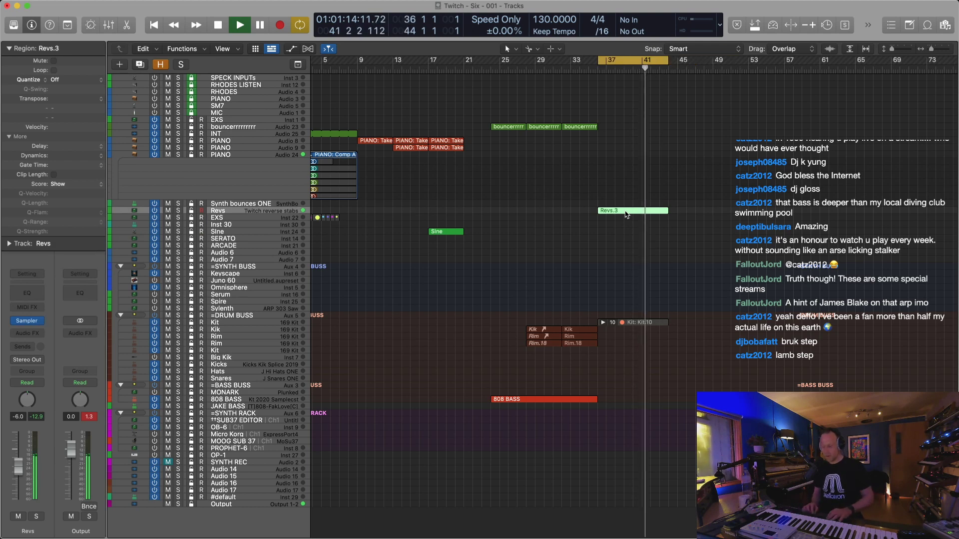
key("Return")
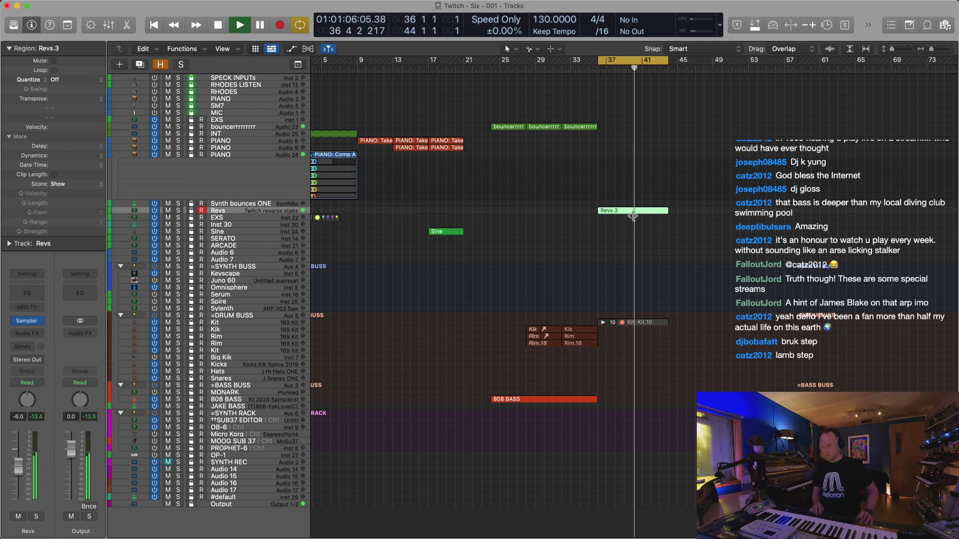
key("super+Left")
key("super+Left")
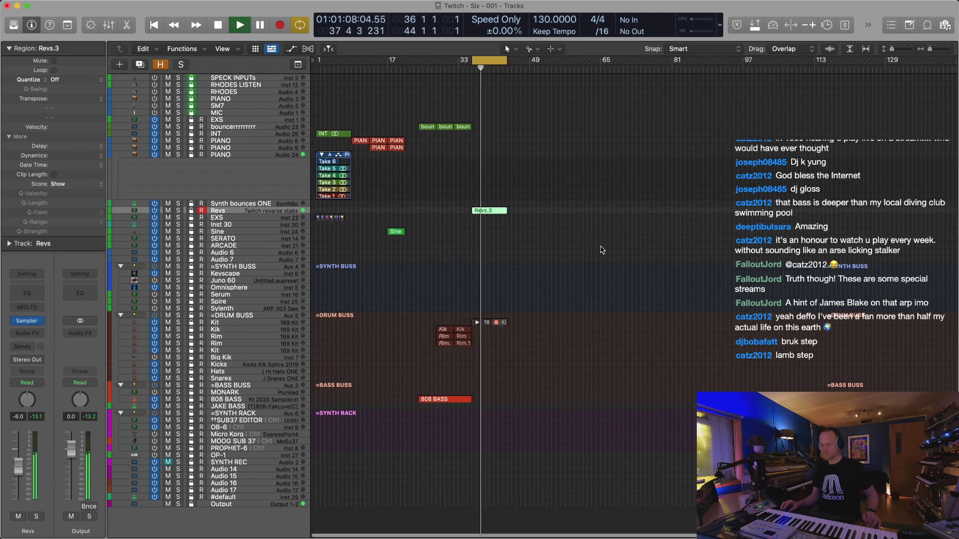
key("super+Right")
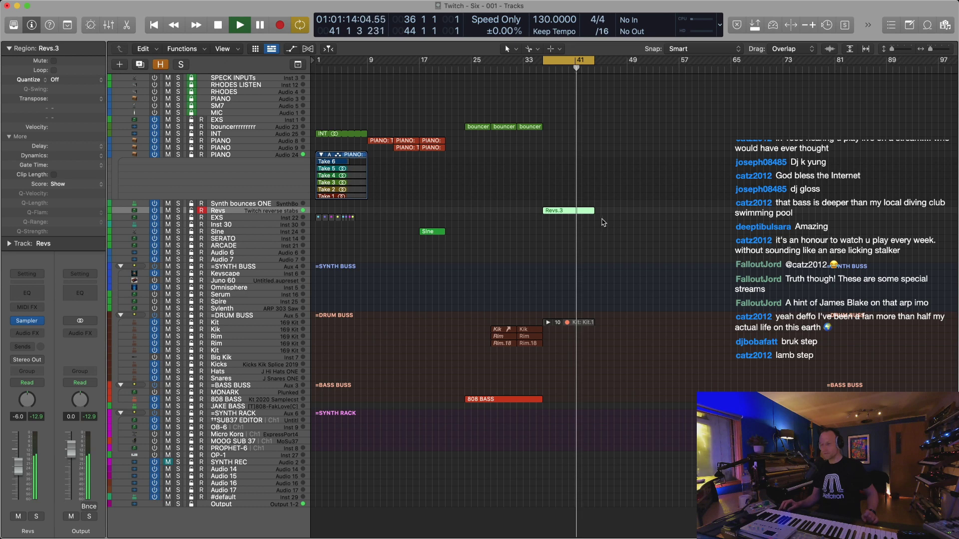
left_click(564, 225)
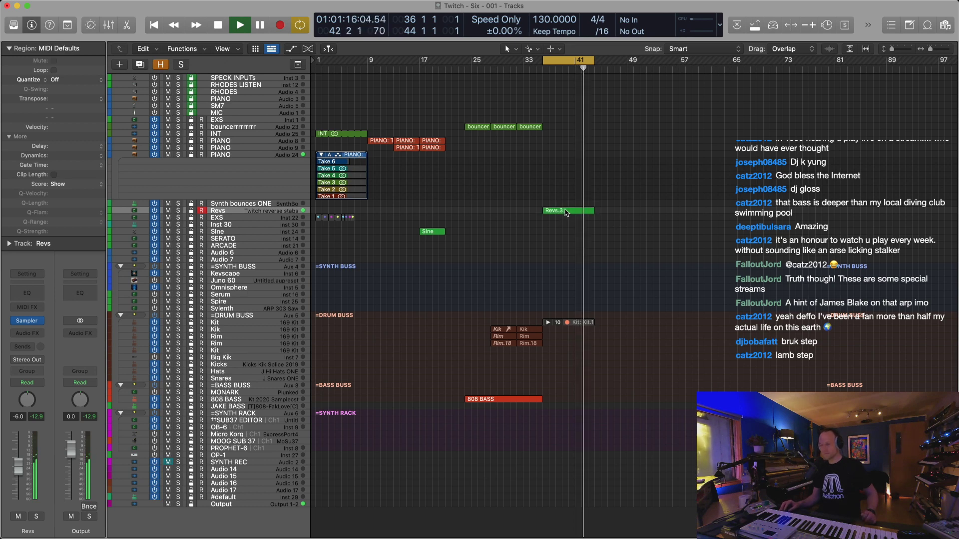
left_click(565, 211)
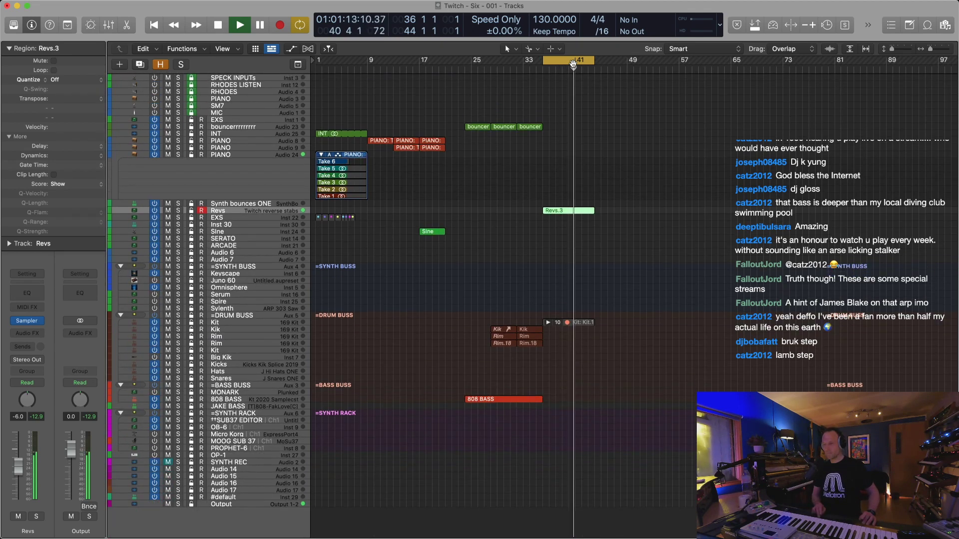
Select the five regions on the upper two PIANO audio tracks and set the cycle range to them, bars 9 to 21
key("super+Left")
left_click(380, 148)
left_click_drag(380, 149, 393, 168)
key("super+u")
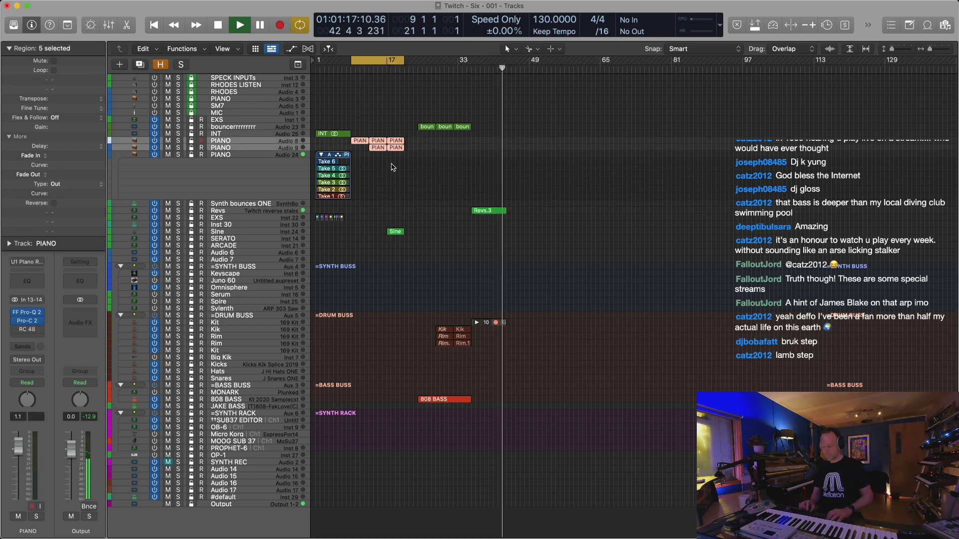
key("super+Right")
key("super+Down")
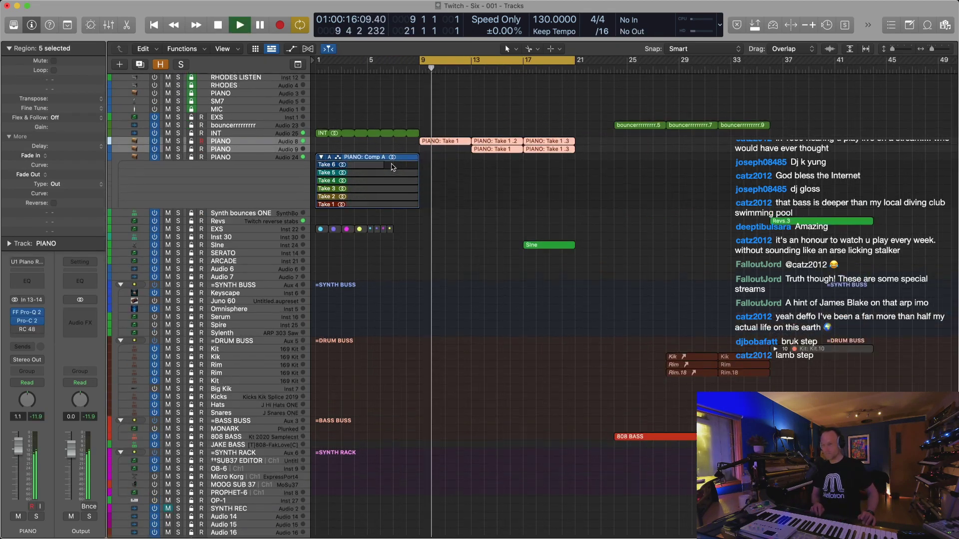
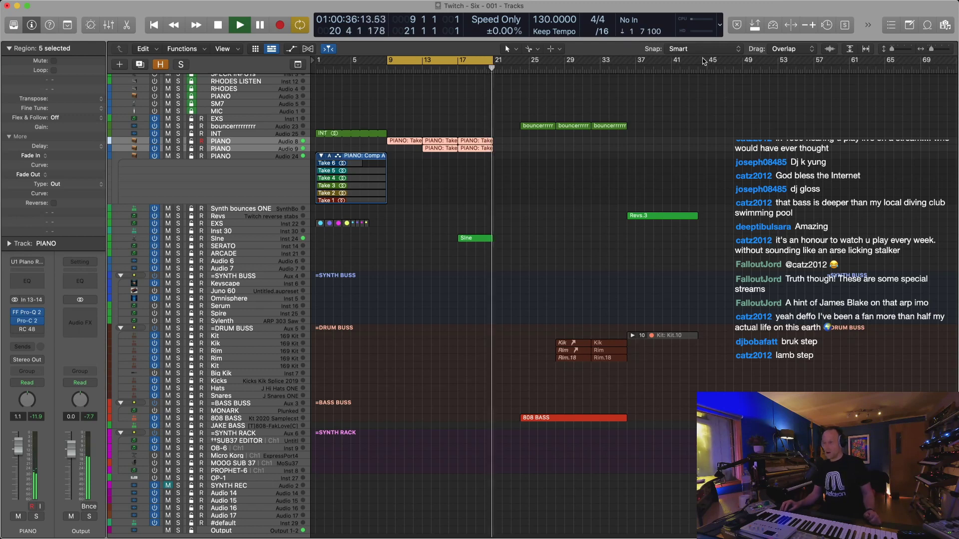
Set the cycle range to bars 45 to 47 and play the arrangement from its start
left_click_drag(709, 60, 723, 59)
key("space")
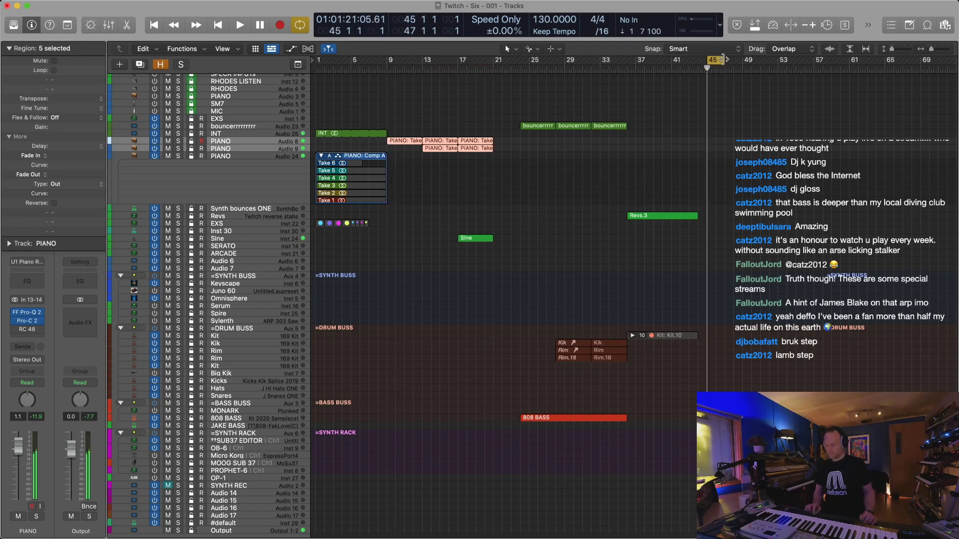
key("space")
key("super+Right")
key("super+Right")
key("super+Right")
key("super+Right")
key("space")
key("space")
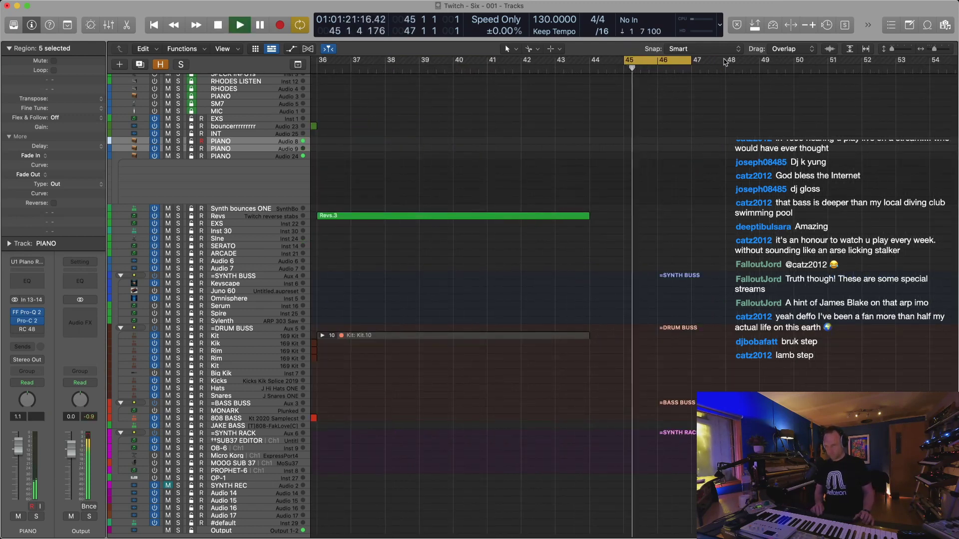
scroll(723, 60, "up", 3)
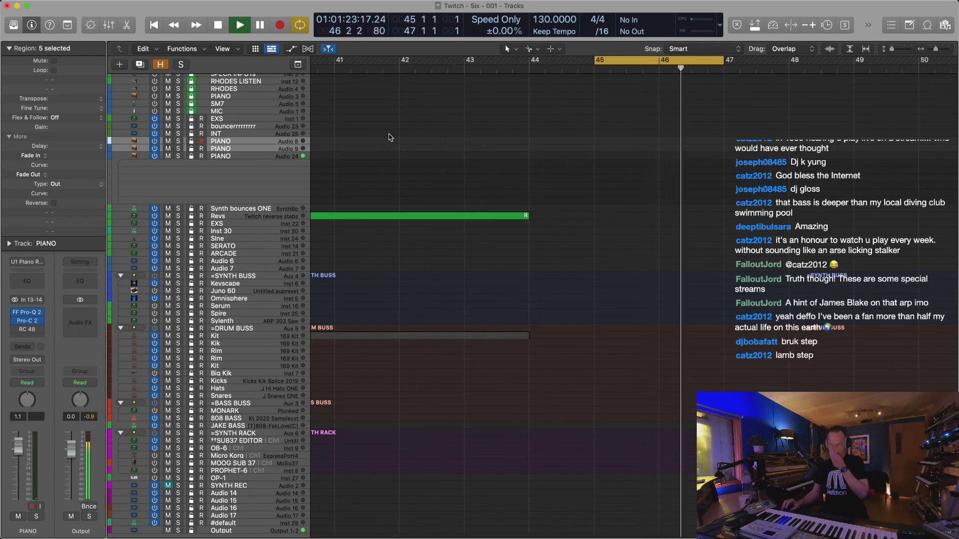
Open the Sampler on the EXS track below Revs and load the 2-step Hi HATS 1 instrument
left_click(236, 224)
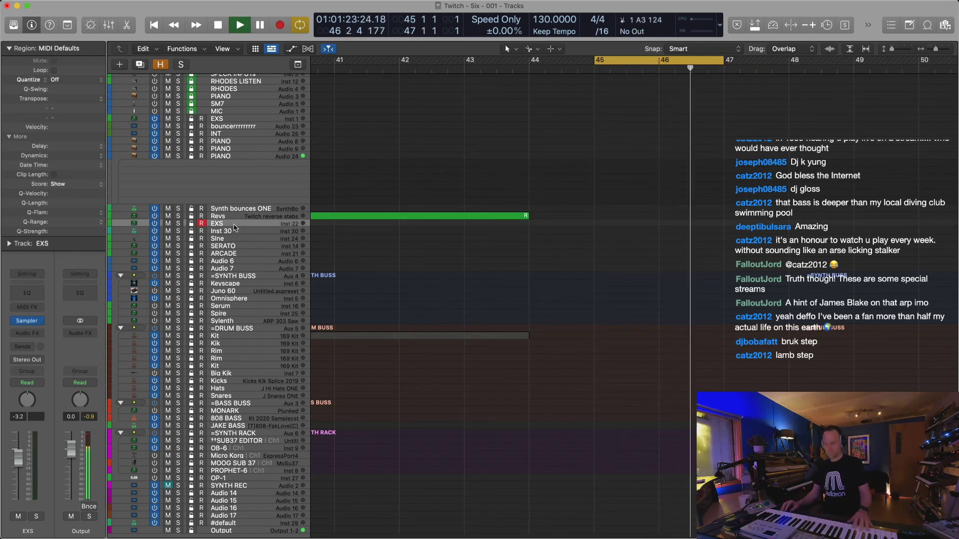
left_click(37, 322)
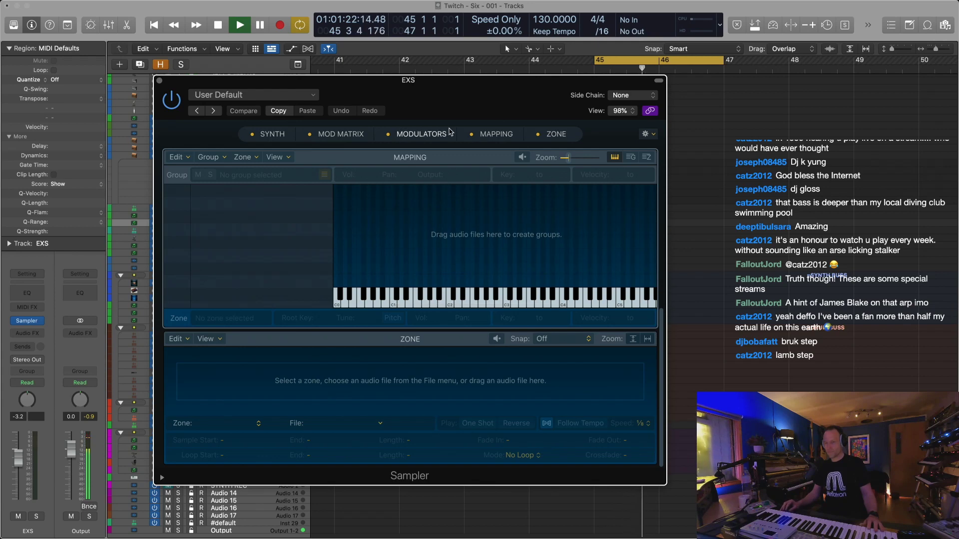
left_click_drag(417, 88, 484, 0)
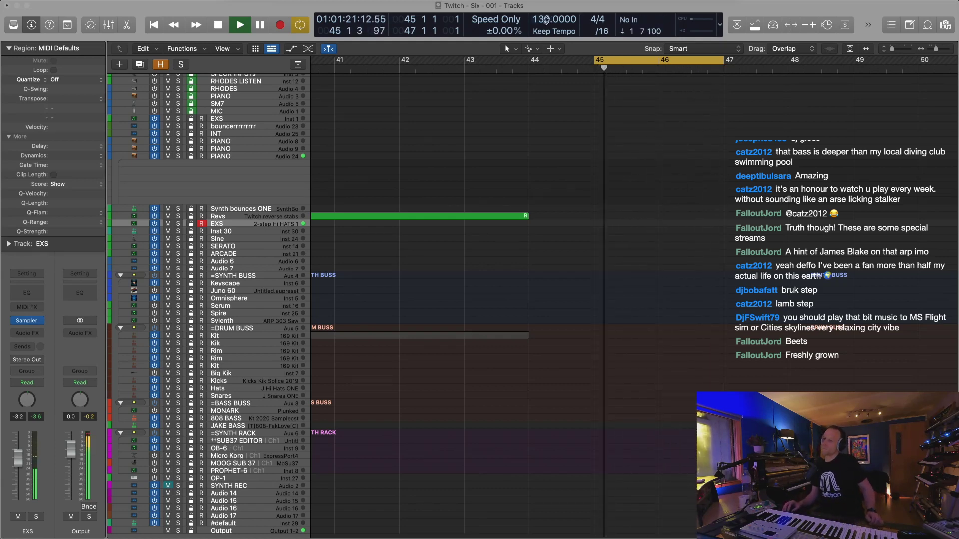
Set the project tempo to 83 BPM and capture the played hi-hat part on the EXS track over bars 45 to 47
type("8")
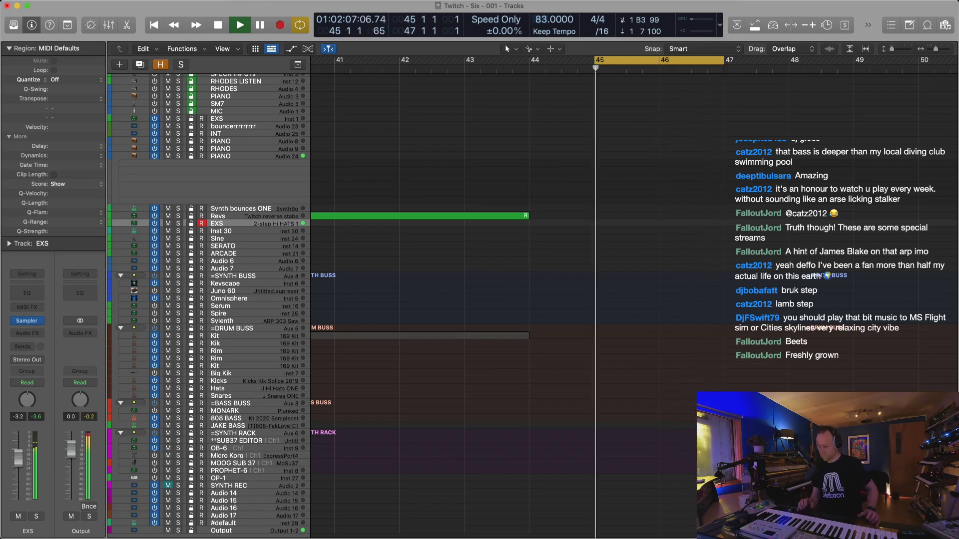
key("shift+r")
key("Return")
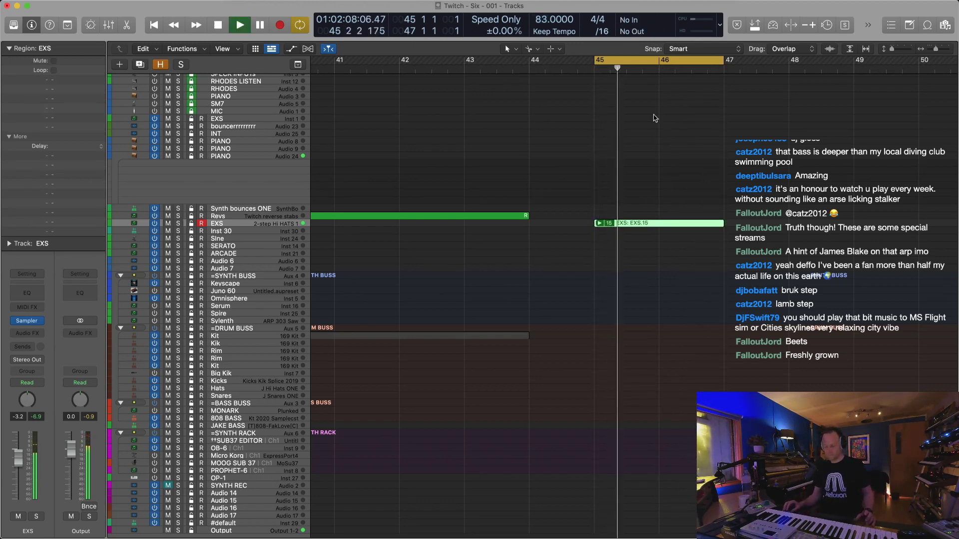
Open the EXS.15 region in the Piano Roll and quantize all its notes to 1/16 Triplet (1/24)
left_click(645, 225)
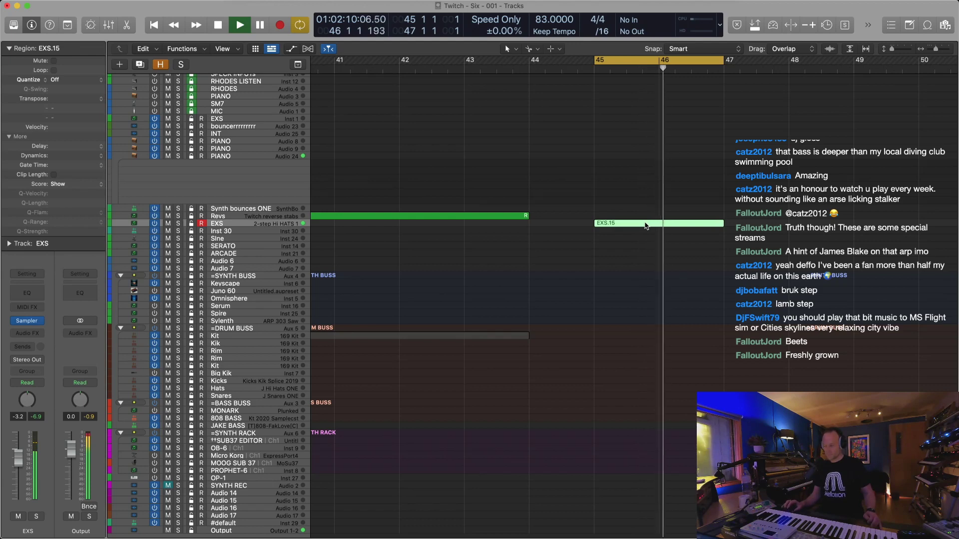
double_click(645, 225)
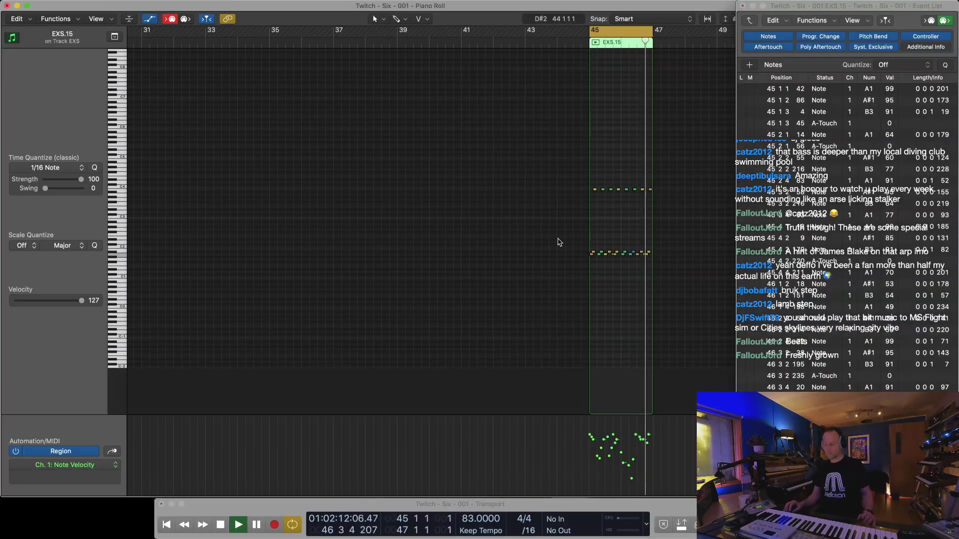
key("z")
key("super+a")
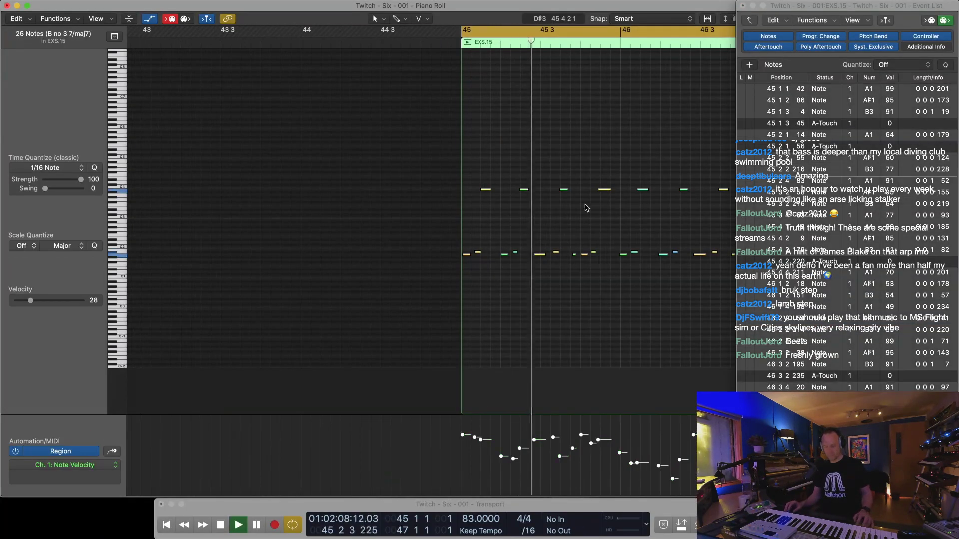
left_click(70, 167)
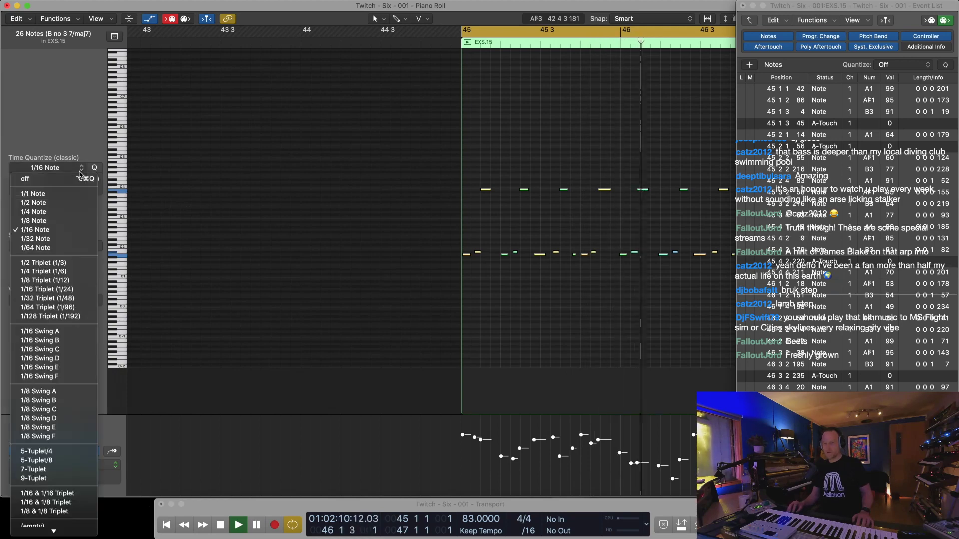
left_click(84, 293)
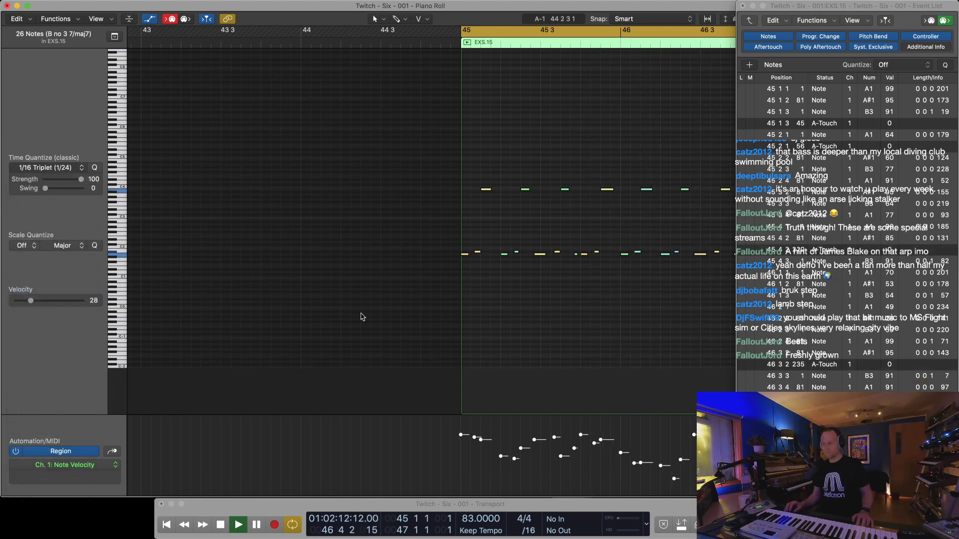
Set the velocity of all eight B3 notes in the hi-hat region to 93
scroll(451, 333, "right", 5)
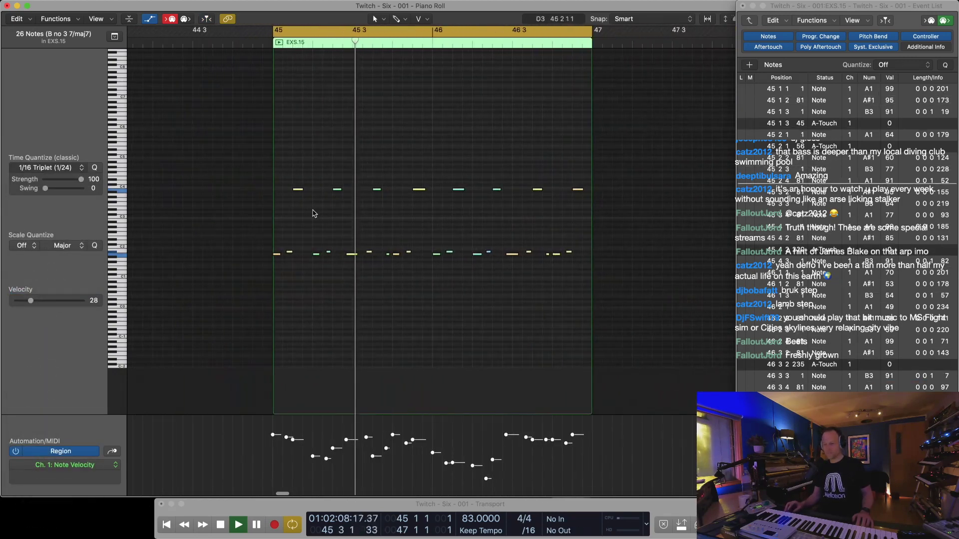
left_click_drag(250, 173, 585, 202)
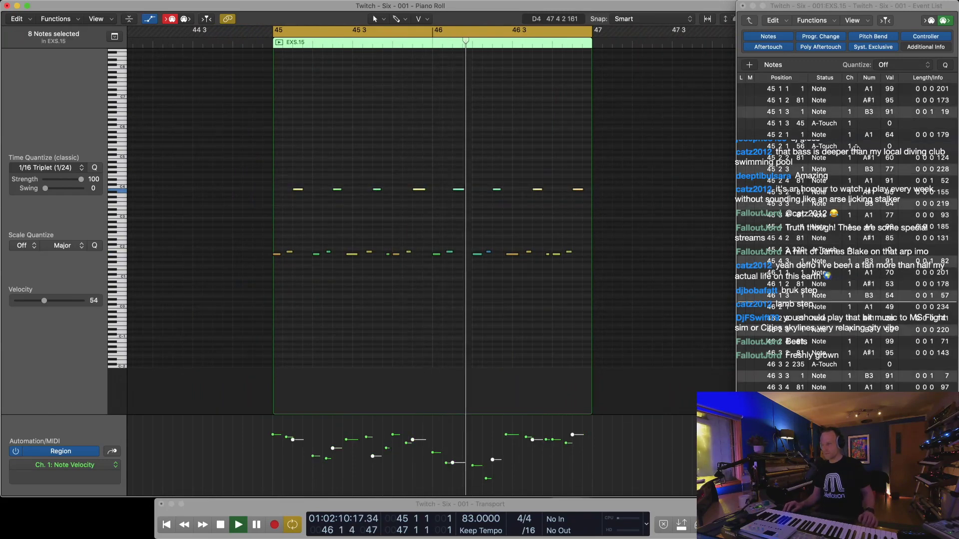
left_click_drag(882, 171, 883, 161)
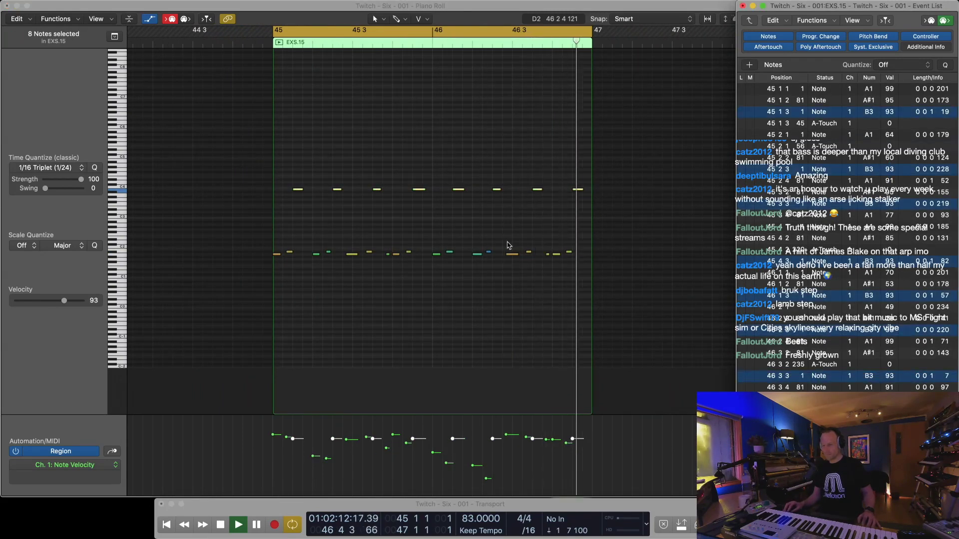
Set the velocity of all A#1 notes to 7 and of all A1 notes to 25
left_click_drag(252, 231, 614, 253)
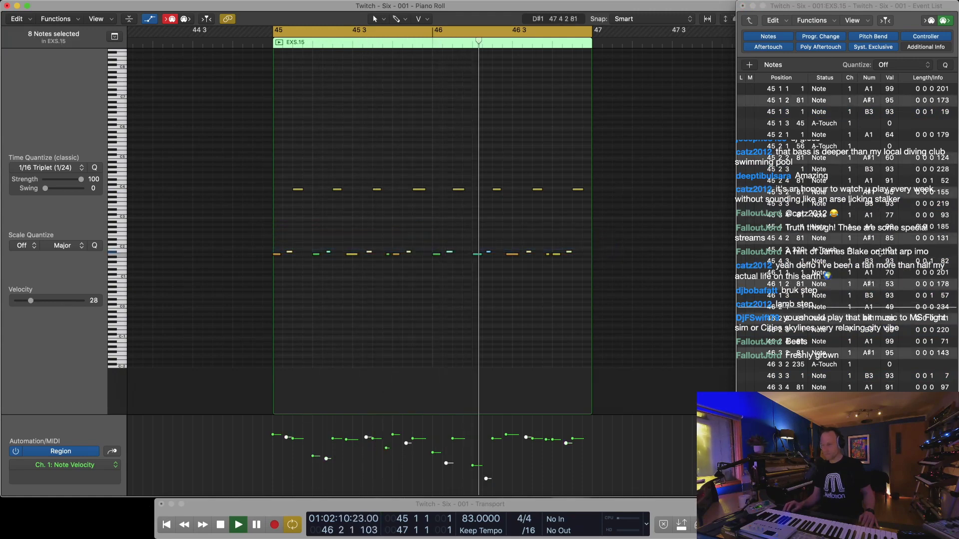
left_click_drag(888, 236, 889, 280)
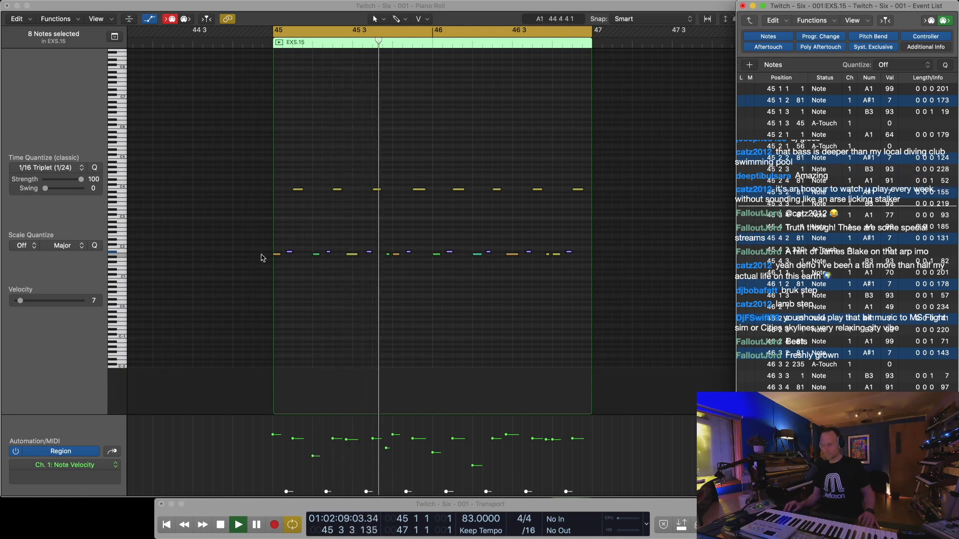
left_click_drag(262, 257, 571, 268)
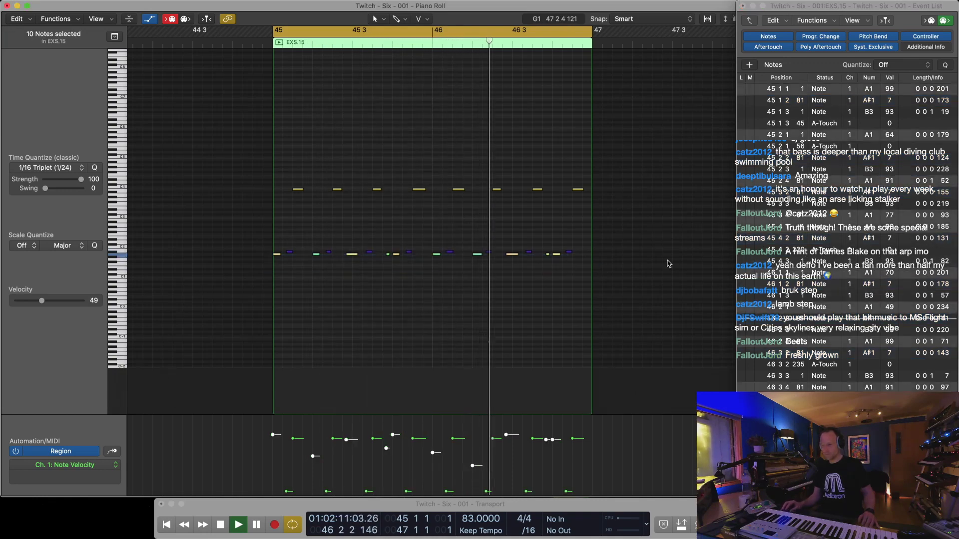
left_click_drag(875, 226, 873, 297)
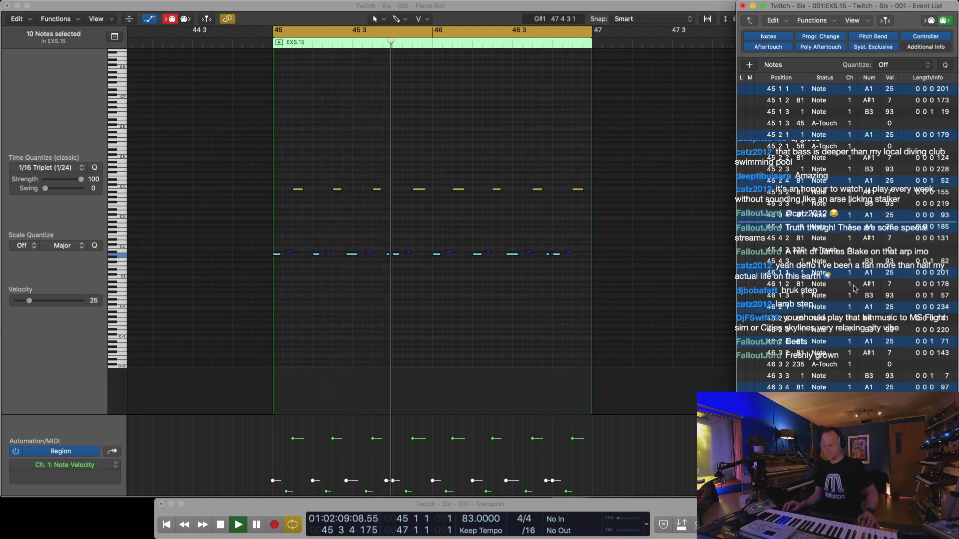
Lower the velocity of the two shortest A1 notes, one in each bar, to 13
left_click(387, 254)
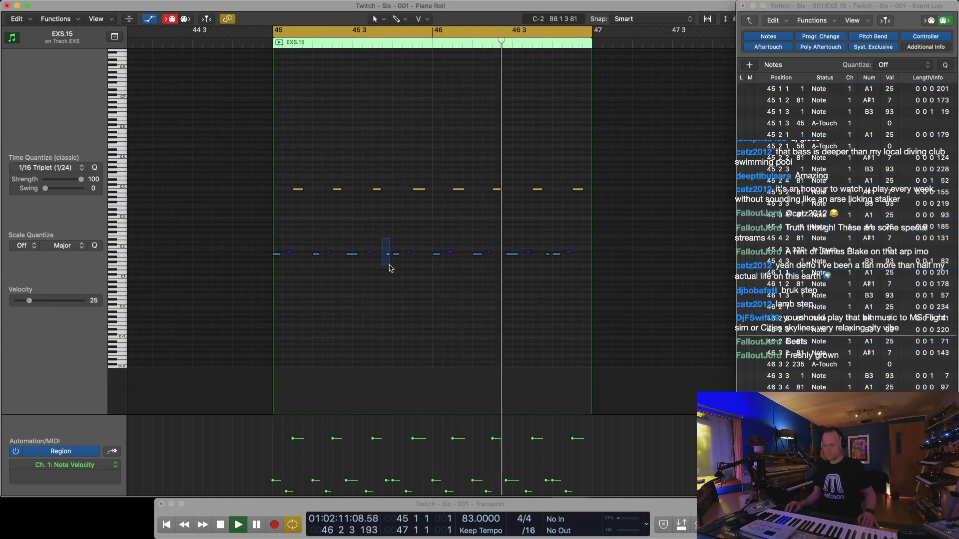
left_click(549, 255, "shift")
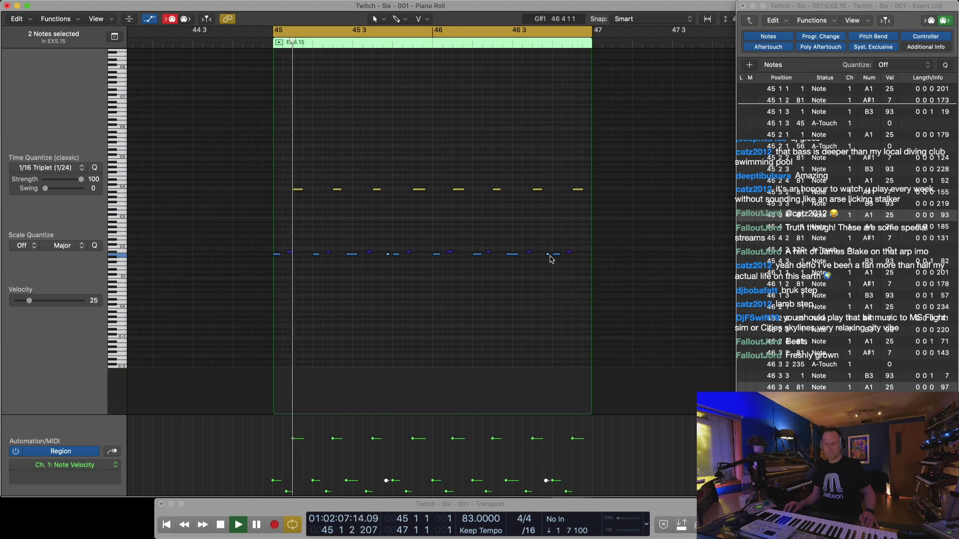
left_click(891, 389)
left_click_drag(892, 389, 892, 394)
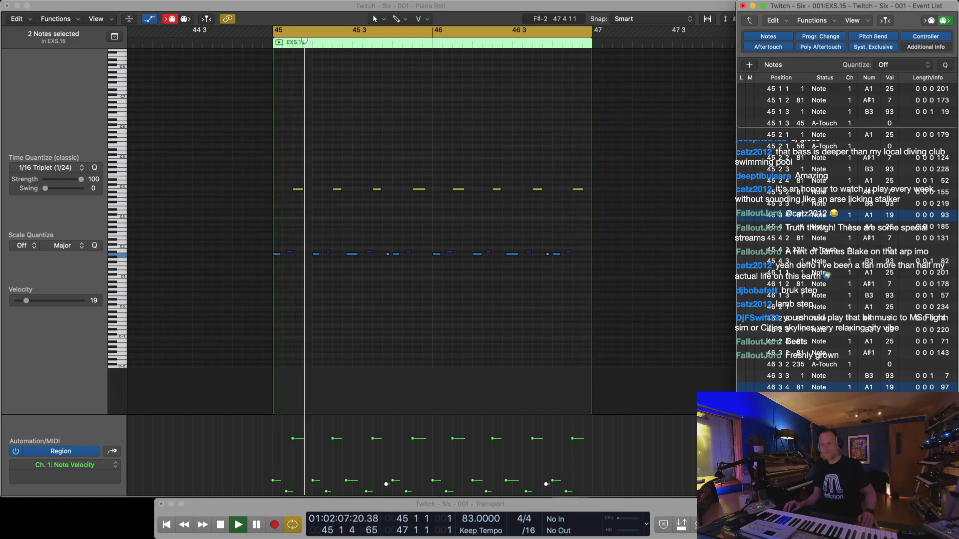
left_click_drag(892, 395, 892, 401)
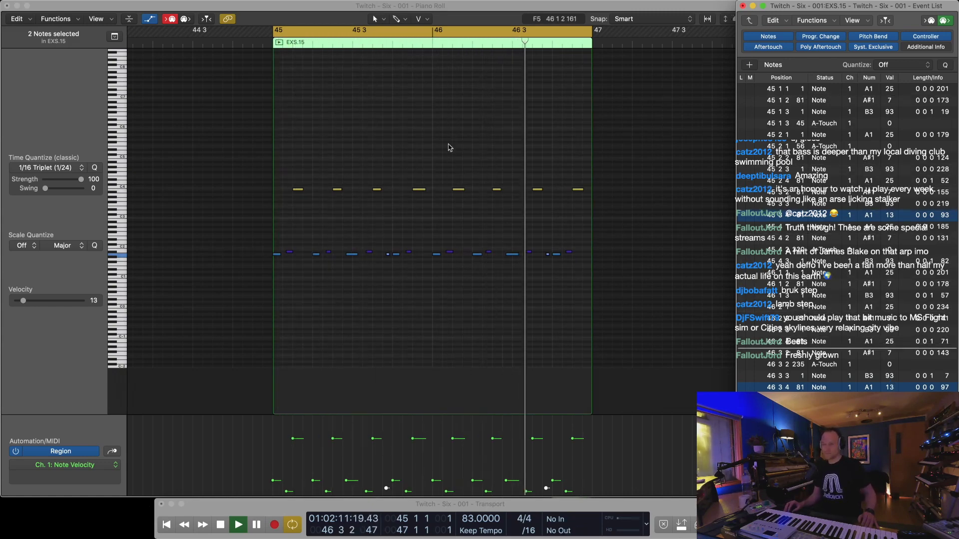
Give all eight B3 notes the same length of 0 0 1 75 and return to the arrangement
left_click_drag(293, 171, 718, 217)
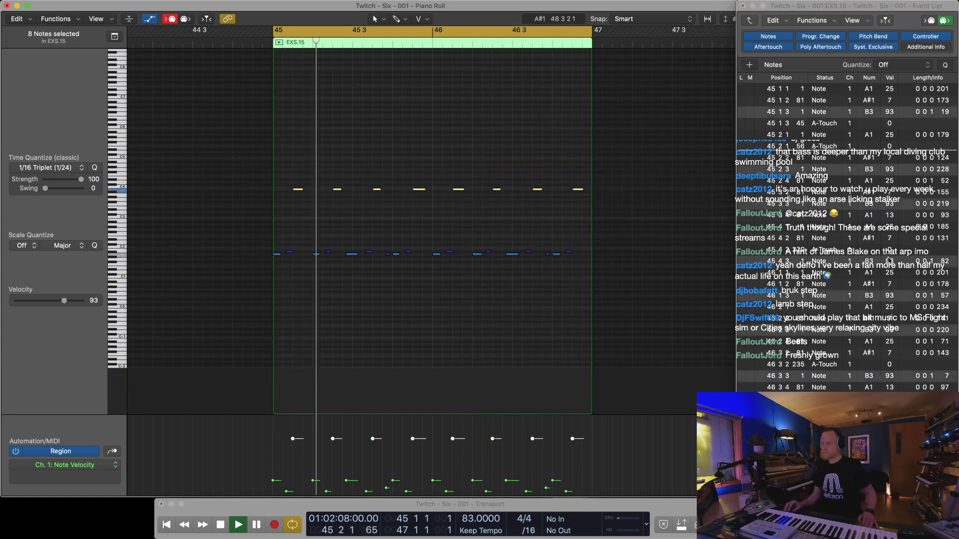
left_click_drag(944, 261, 943, 264)
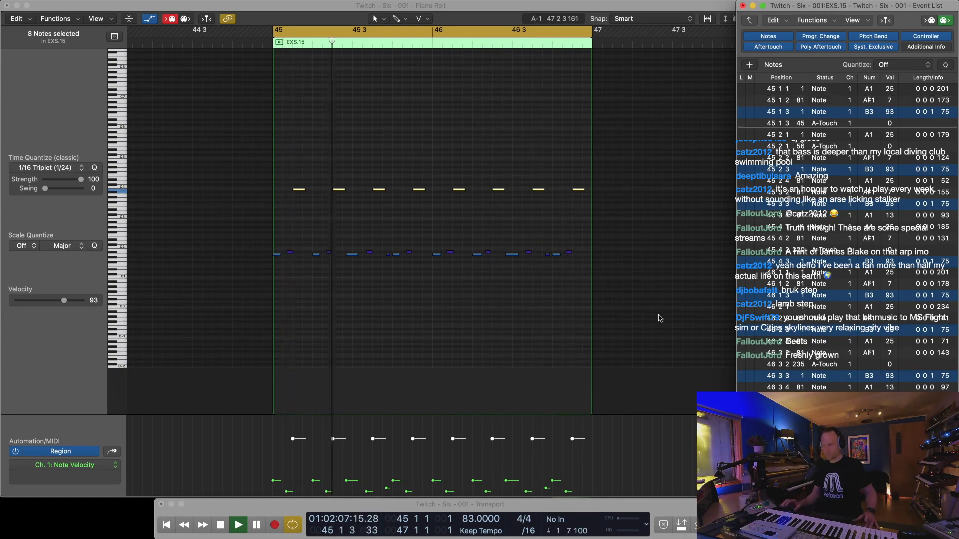
key("1")
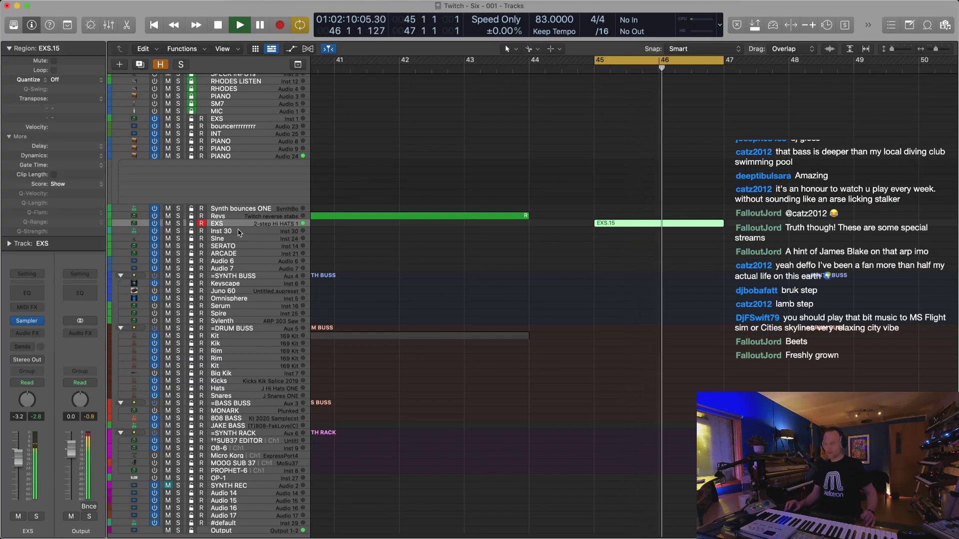
Rename the EXS track holding the hi-hat region as Hats
double_click(244, 224)
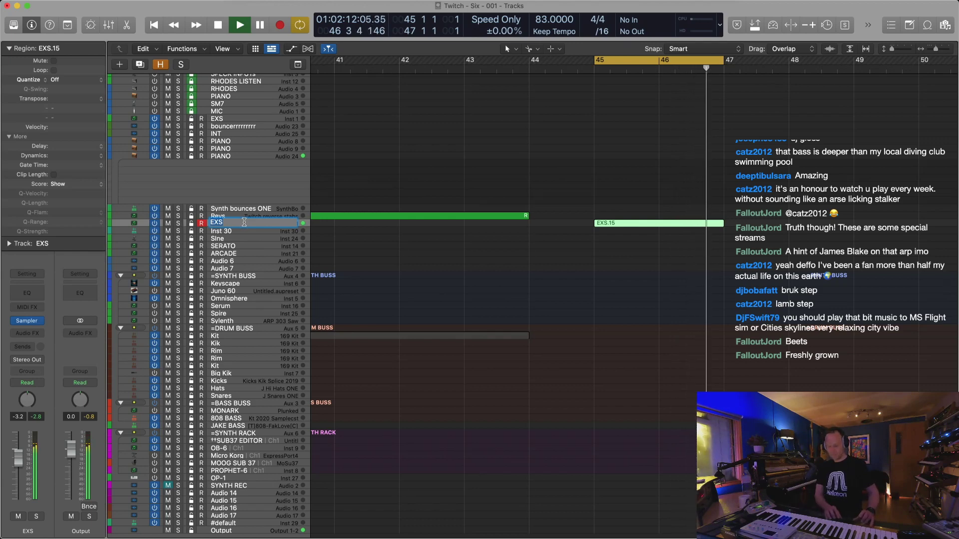
type("Hats")
key("Return")
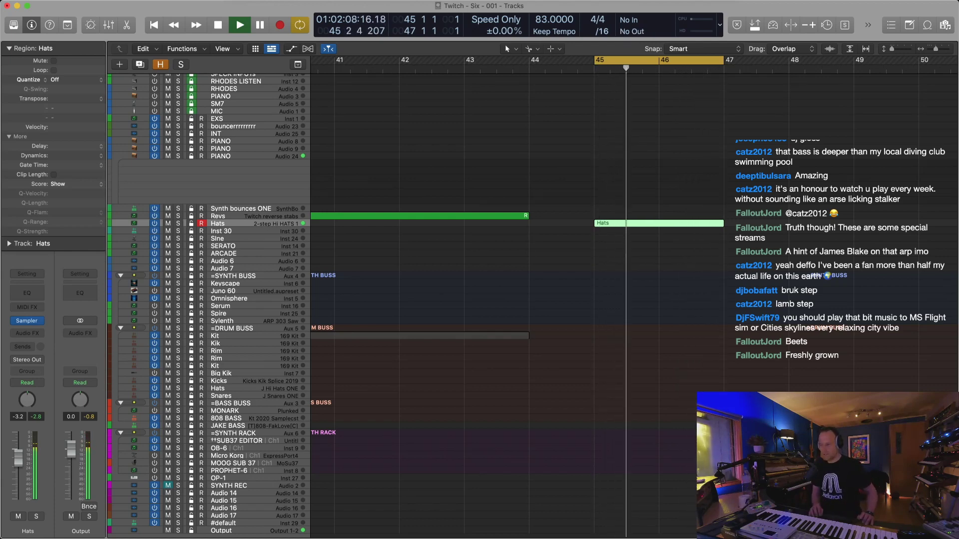
Duplicate the Hats track and load the NITELIFE SNRS 1 instrument on the new track
key("super+Down")
key("super+Down")
key("super+Down")
key("super+Down")
key("super+Up")
key("super+Up")
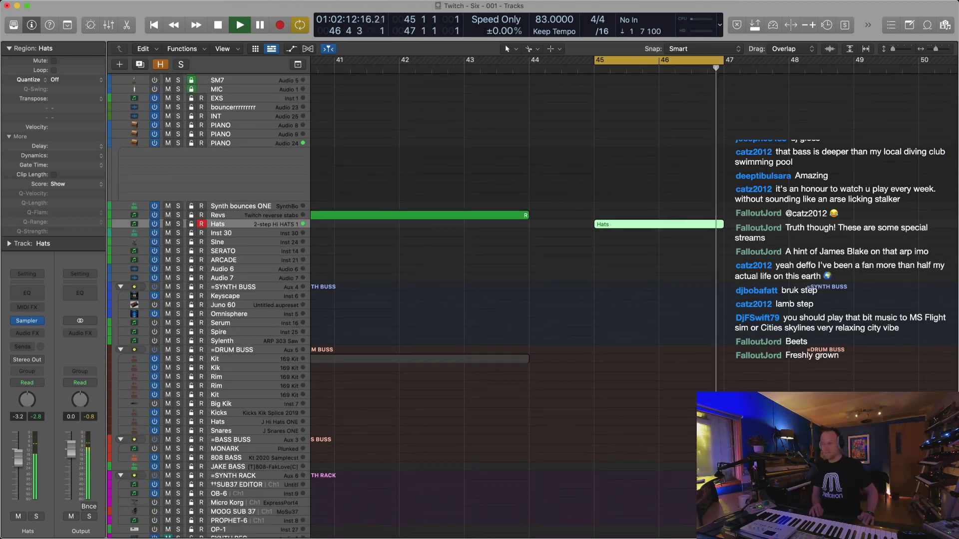
key("super+d")
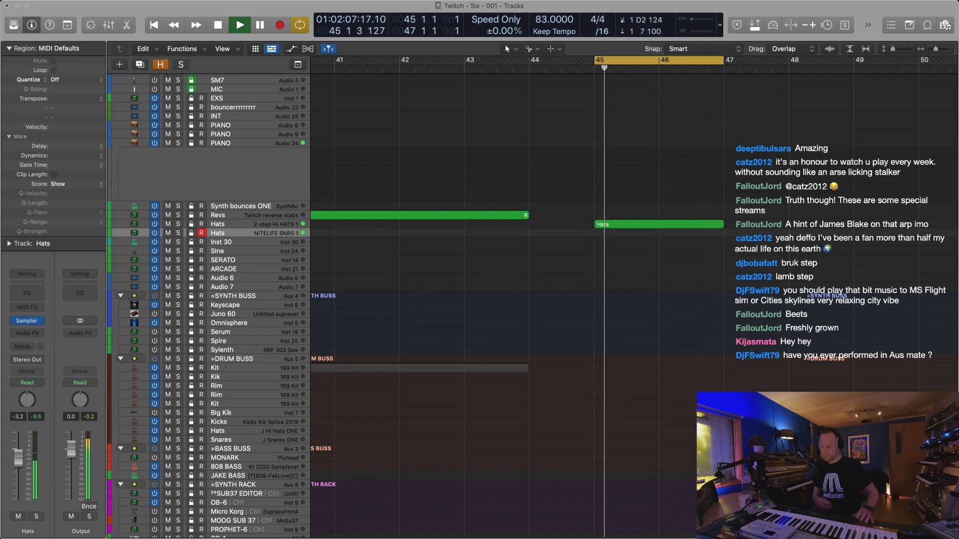
Capture the played snare part as a region on the duplicated Hats track over bars 45 to 47
key("shift+r")
key("Return")
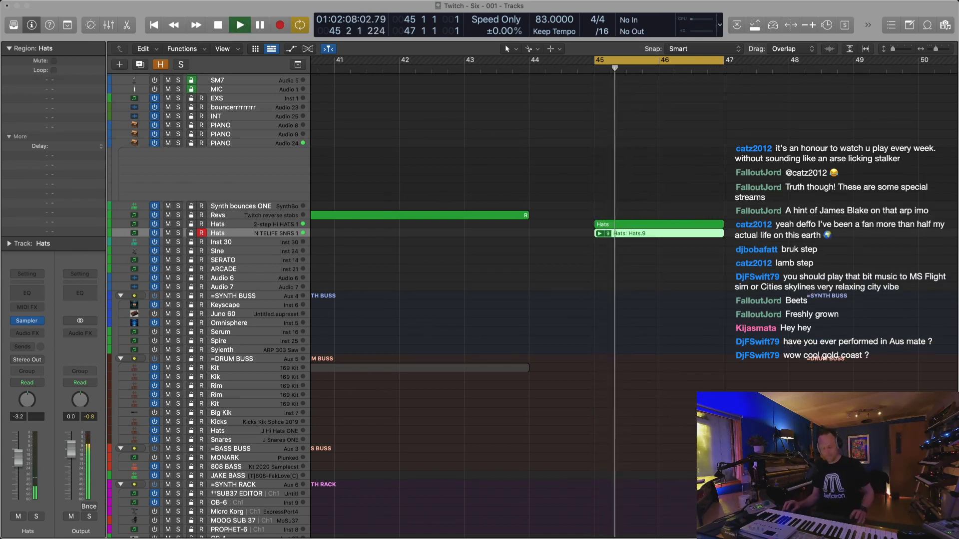
left_click(663, 269)
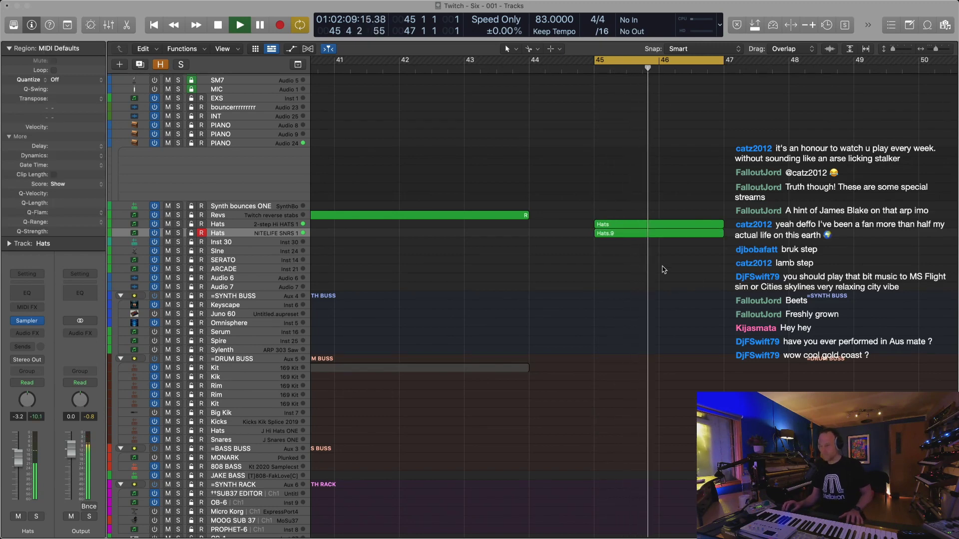
Open the new snare region in the Piano Roll and lower the velocity of its second D2 note to 94
left_click(638, 235)
key("2")
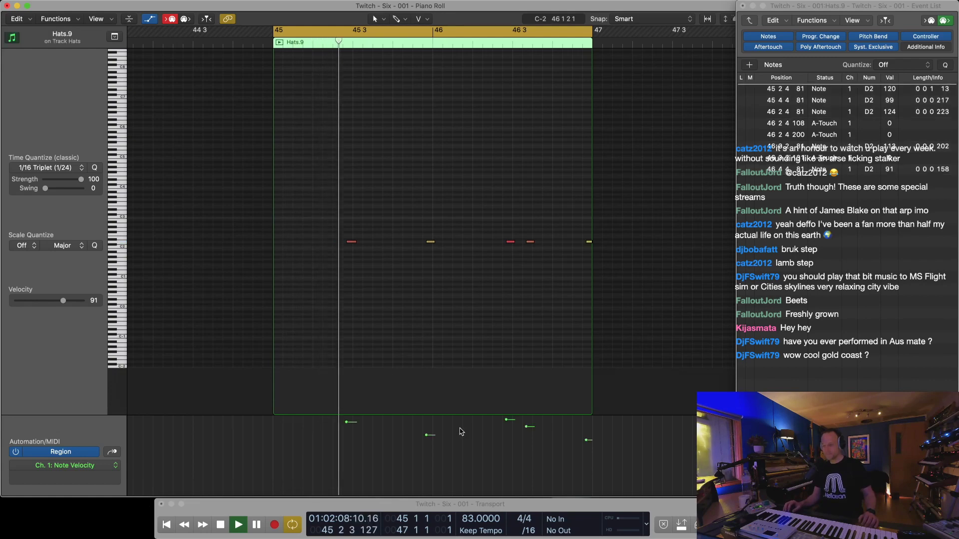
left_click_drag(426, 435, 425, 438)
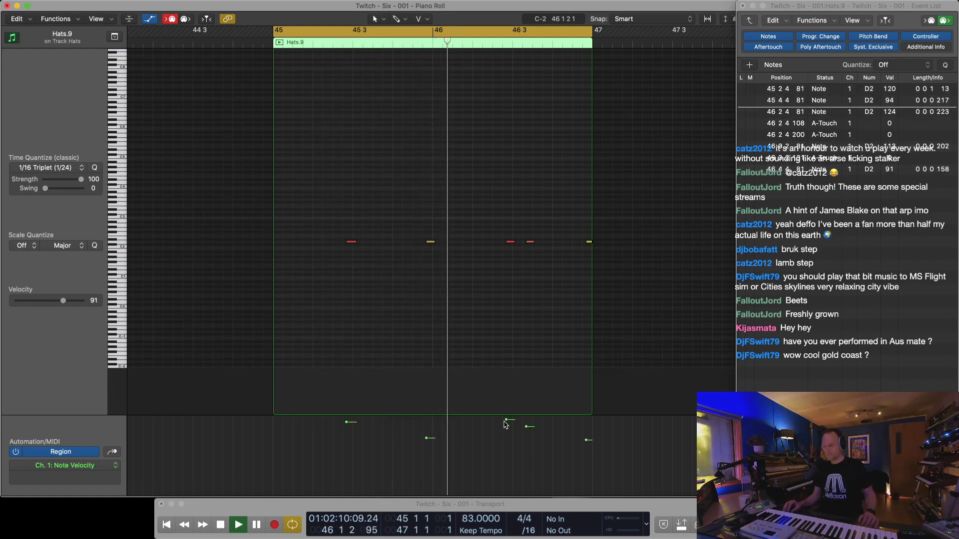
Lower the velocity of the fourth D2 snare note, in bar 46, to 94
left_click_drag(529, 426, 526, 438)
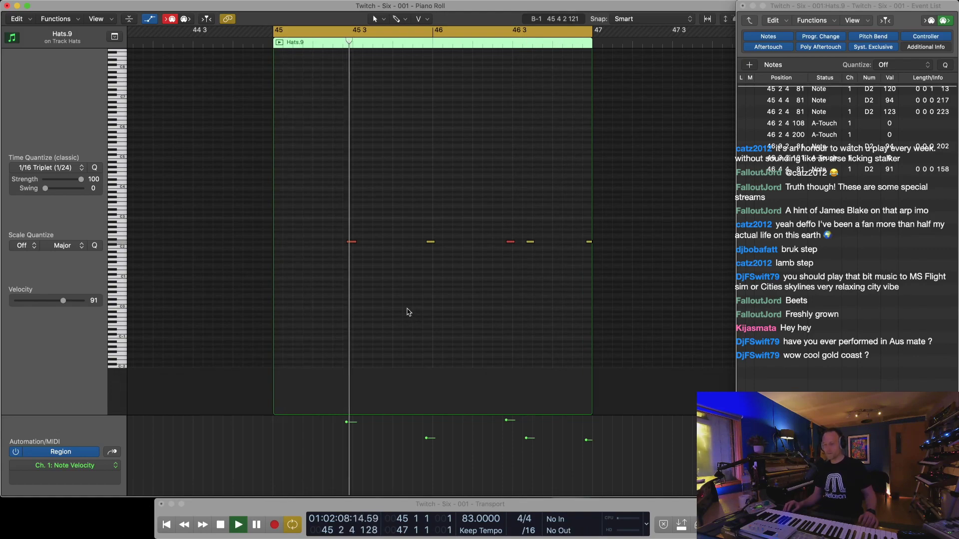
key("1")
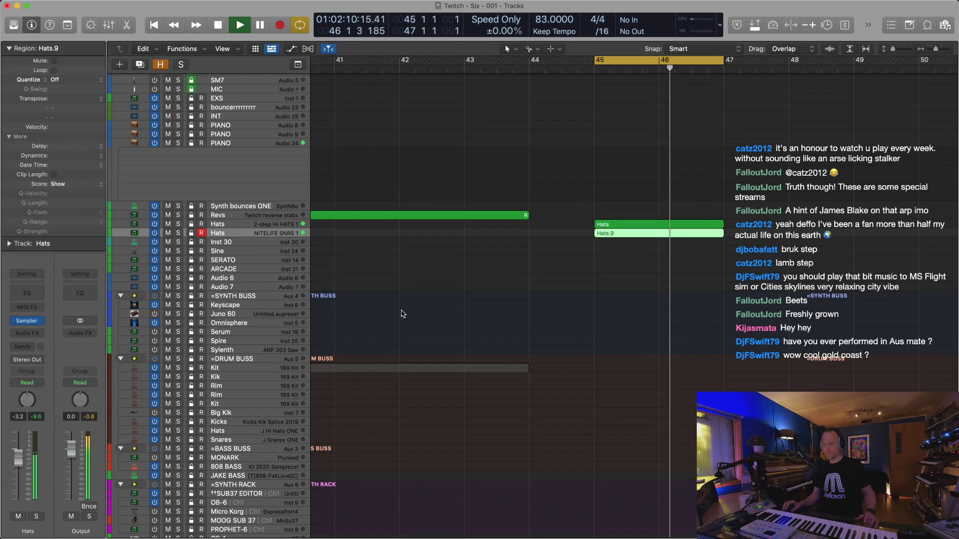
Turn off input monitoring on the PIANO track that uses Audio 24
left_click(252, 145)
key("x")
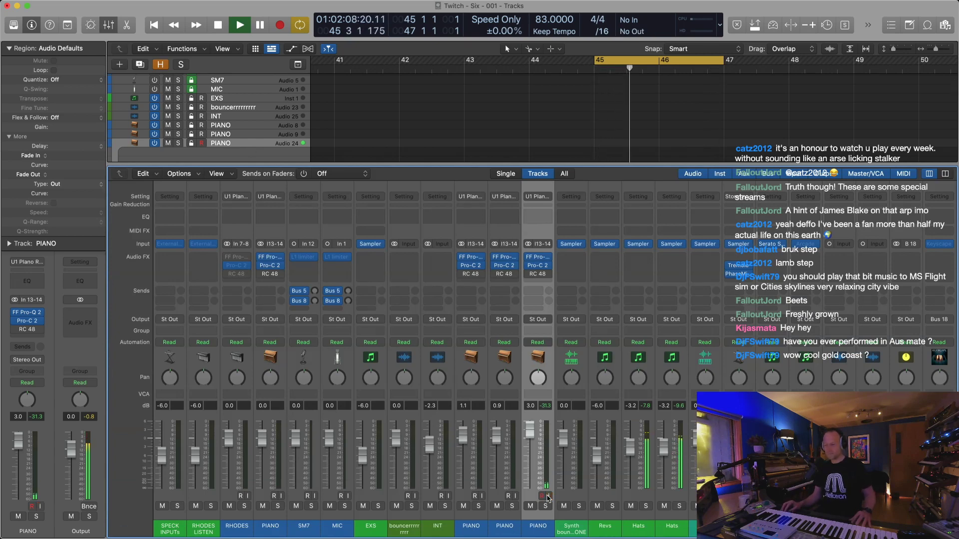
key("x")
key("super+Up")
key("super+Up")
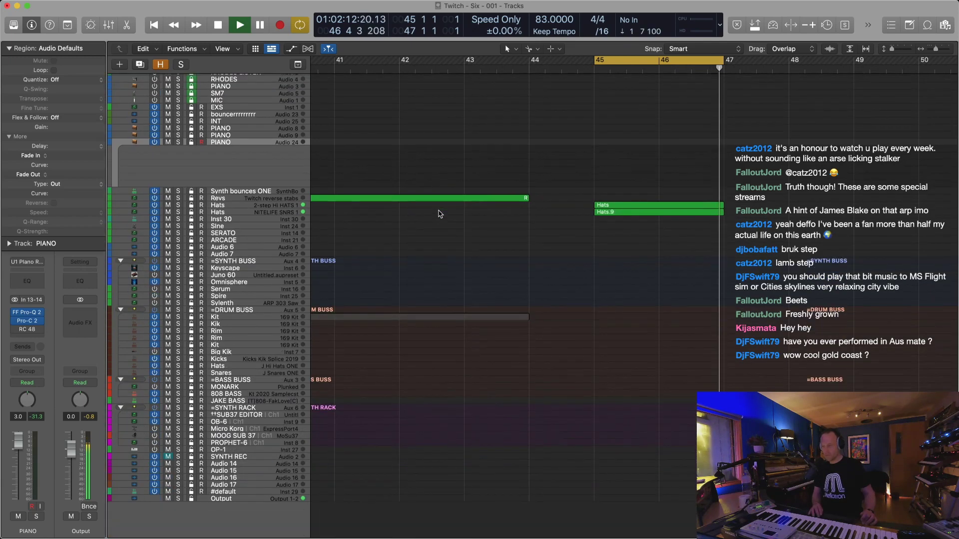
key("super+Down")
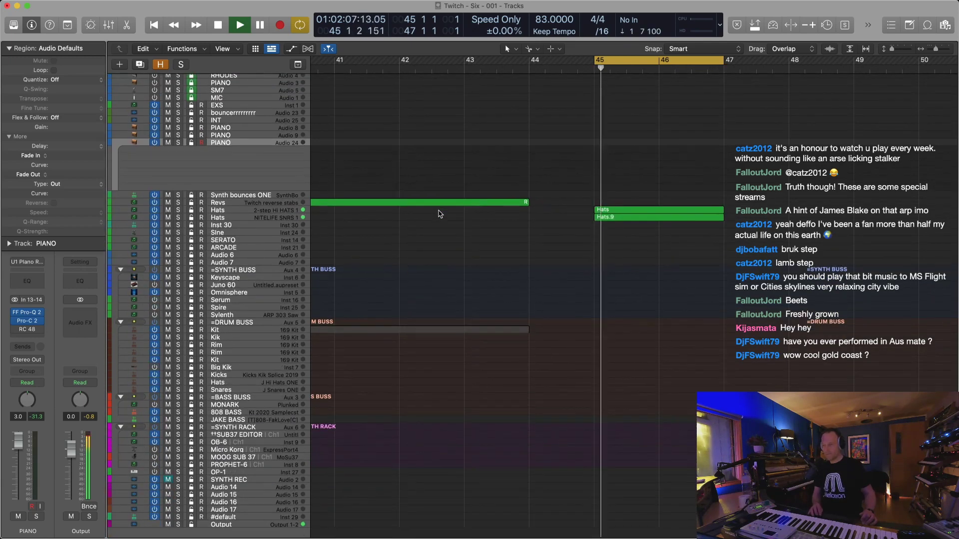
Rename the second Hats track, which uses NITELIFE SNRS 1, as Snr
left_click(263, 221)
double_click(264, 220)
type("Snr")
key("Return")
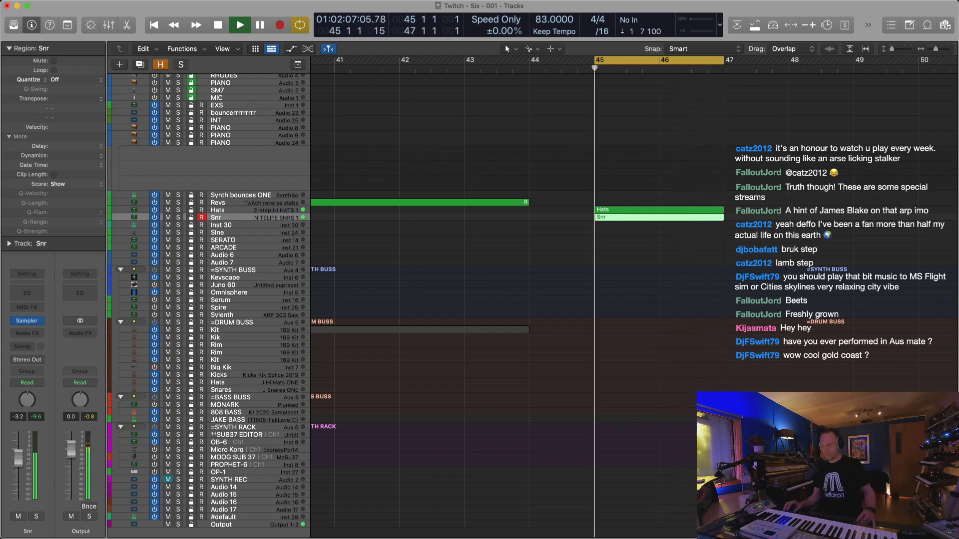
Duplicate the Snr track directly below the original and select the empty copy
key("super+Left")
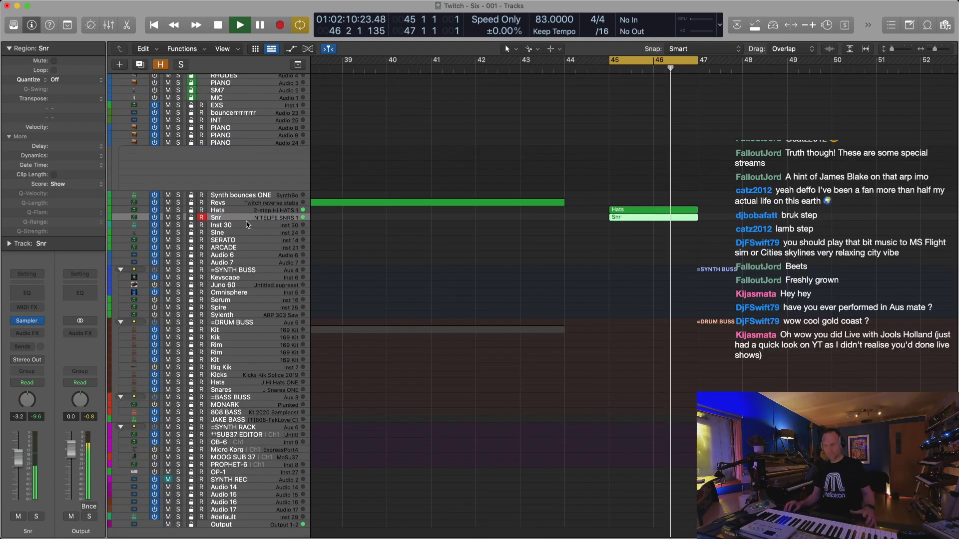
key("super+d")
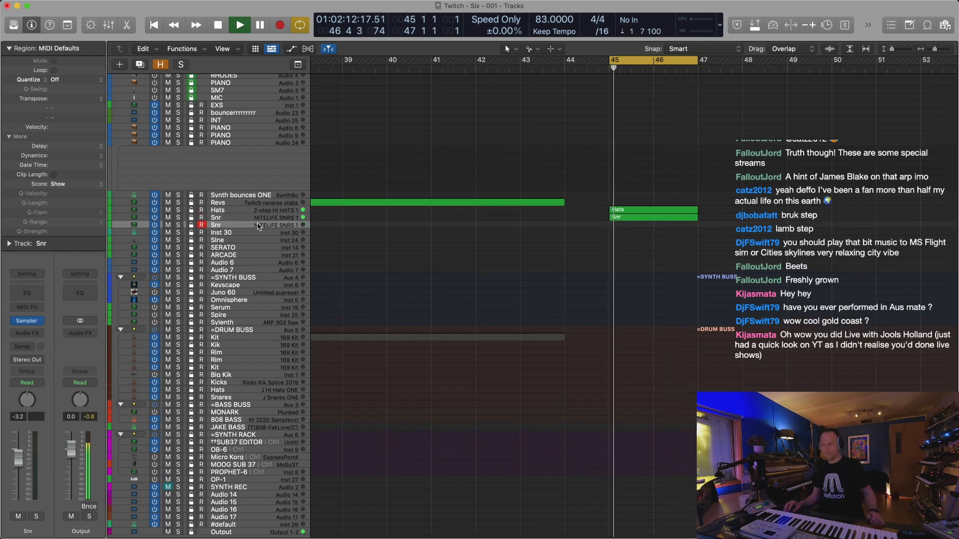
key("Up")
left_click(255, 226)
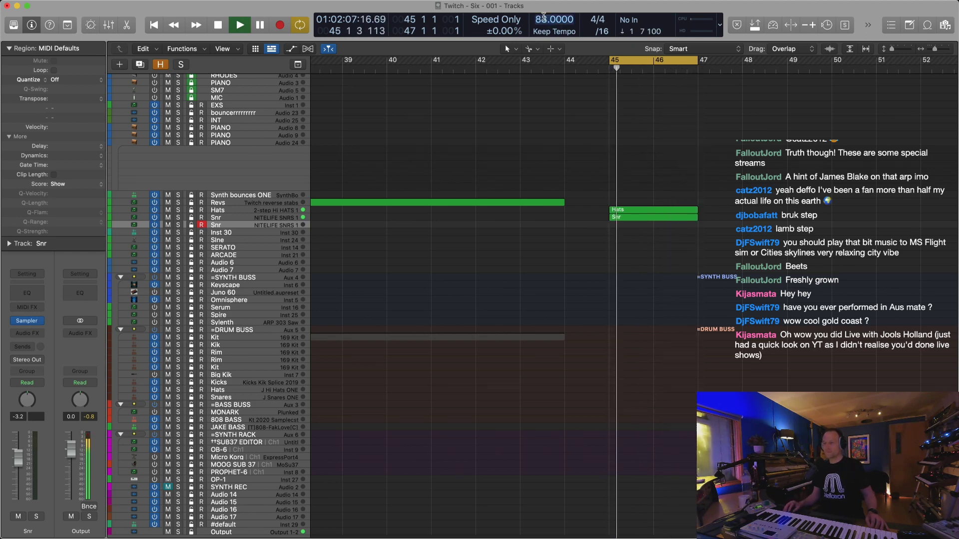
Set the project tempo to 130 BPM
type("130")
key("Return")
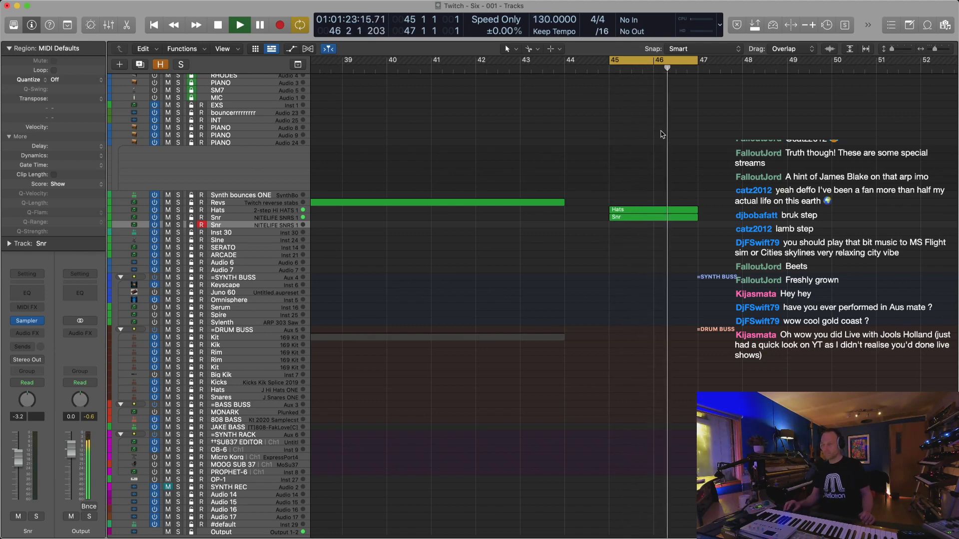
Open the Snr region in the Piano Roll and mute its second and last D2 notes
key("super+Down")
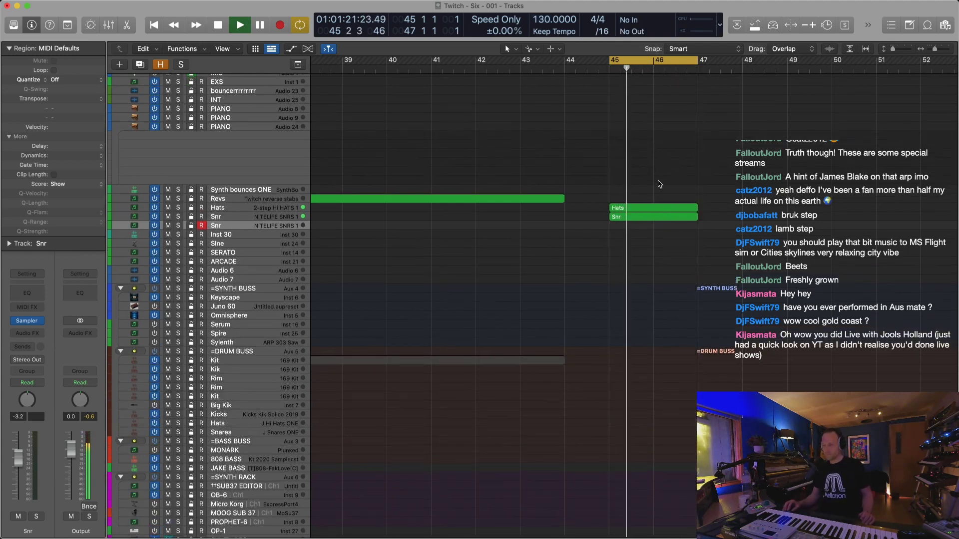
left_click(653, 217)
key("2")
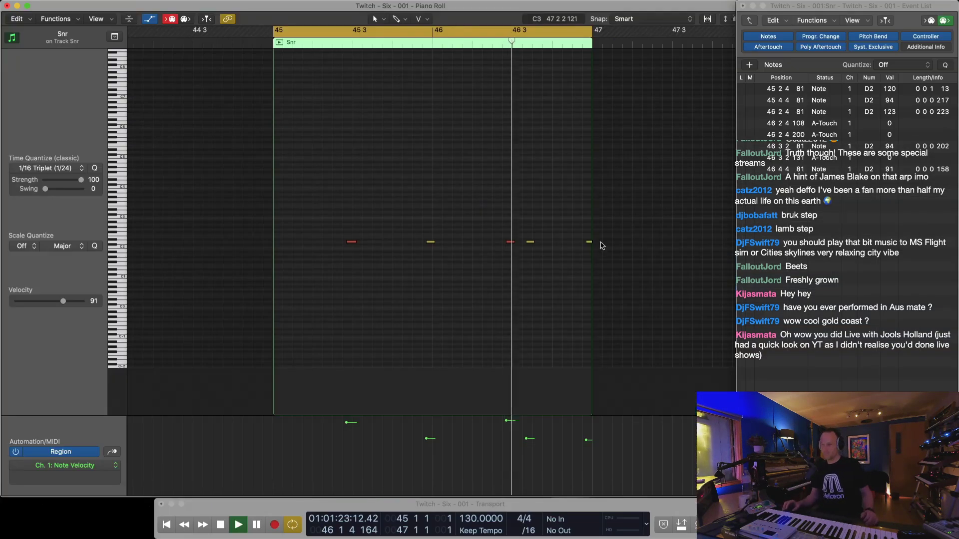
left_click_drag(420, 217, 457, 265)
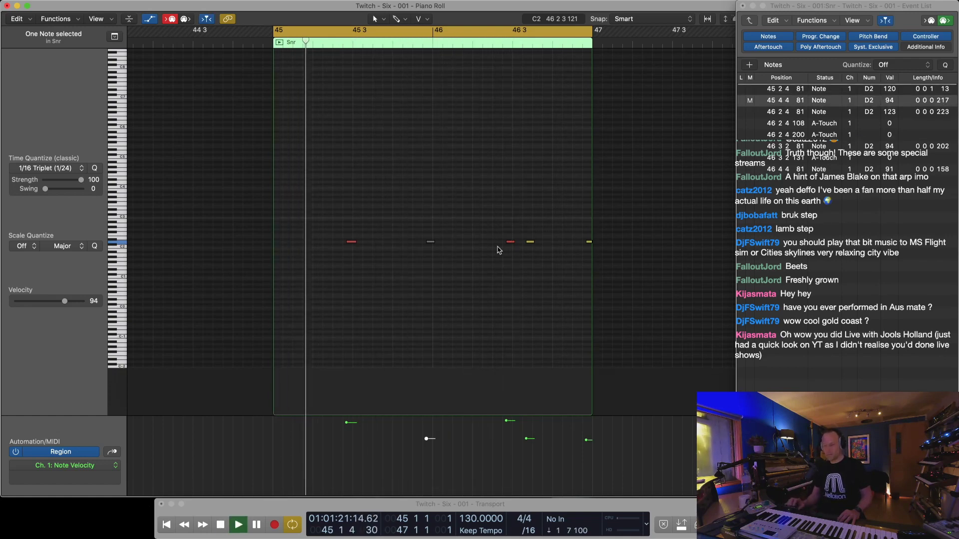
left_click_drag(558, 224, 599, 265)
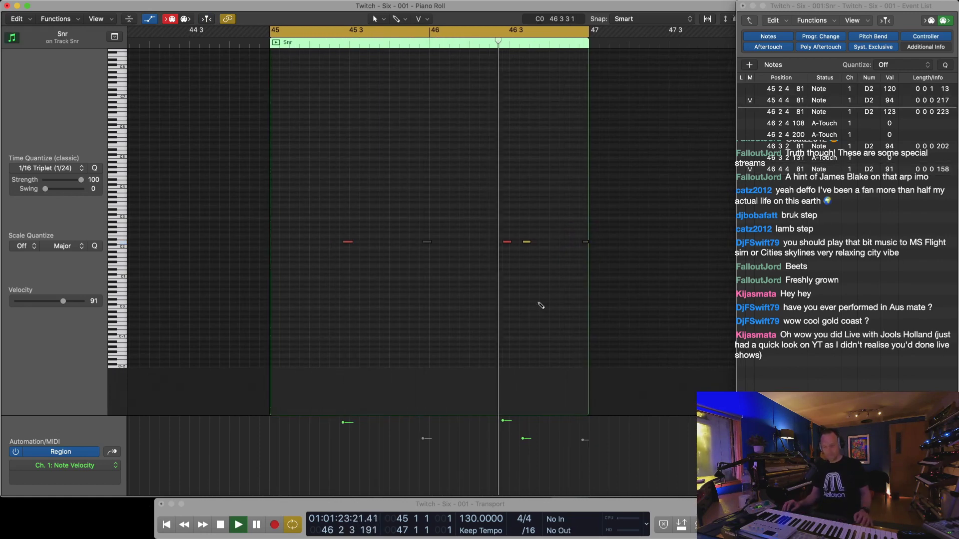
Try other pitches for all five notes of the Snr region in the Event List
key("super+a")
left_click_drag(868, 89, 873, 95)
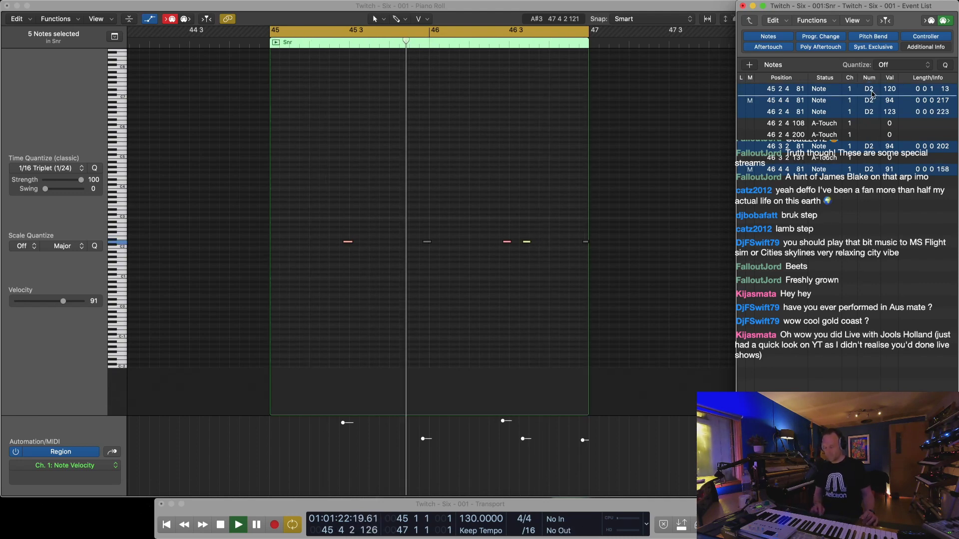
left_click(474, 304)
scroll(474, 304, "up", 4)
key("super+Up")
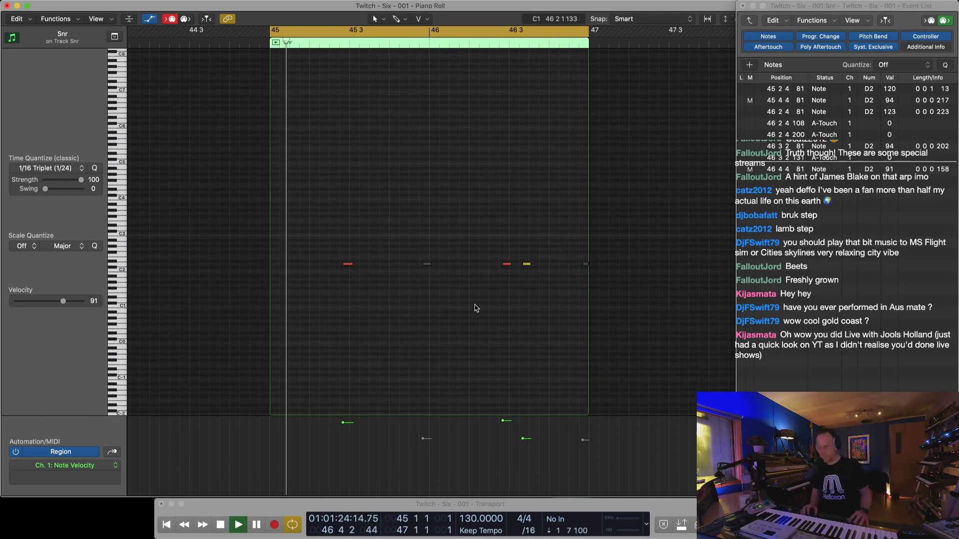
Load the Nitl-Garg,M8-Tops&PercLoo instrument on the duplicated Snr track and capture the played part over bars 45 to 47
key("1")
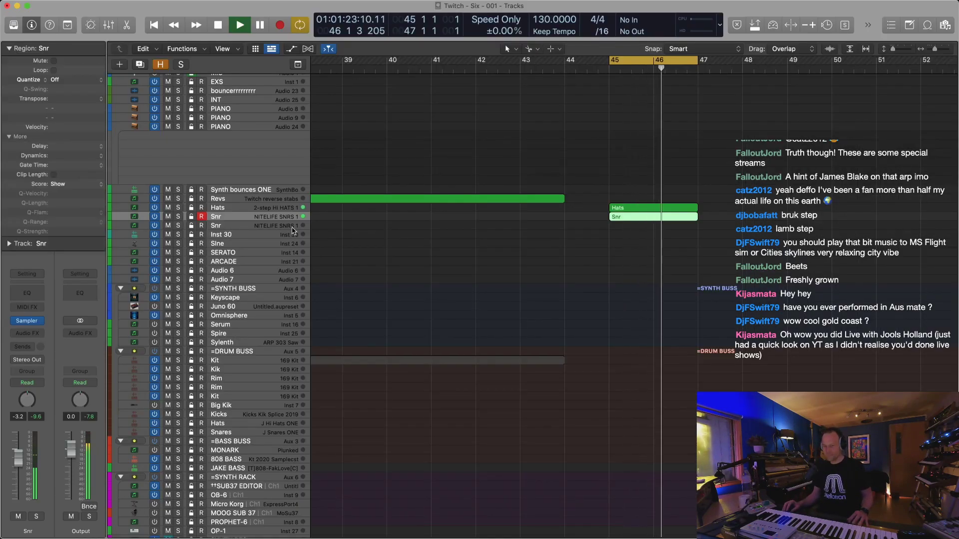
left_click(275, 228)
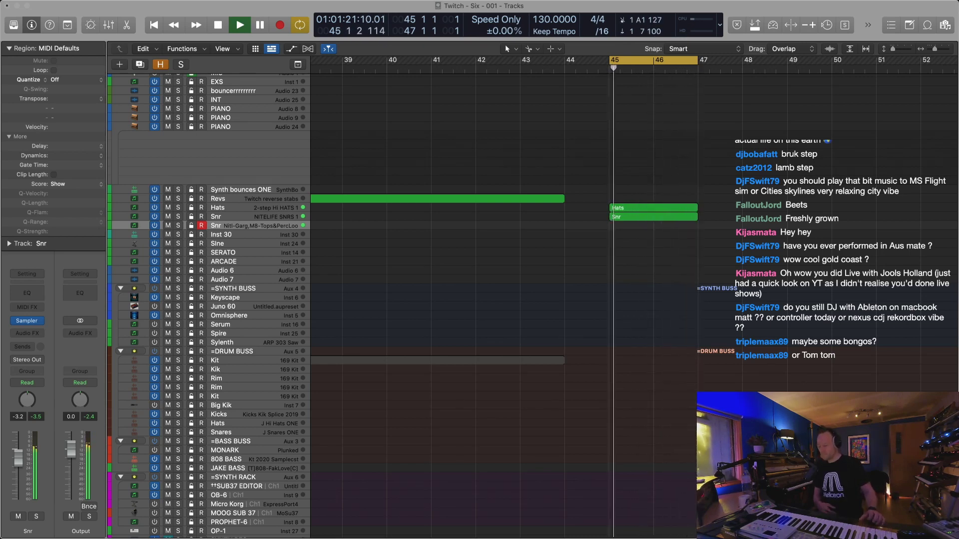
key("shift+r")
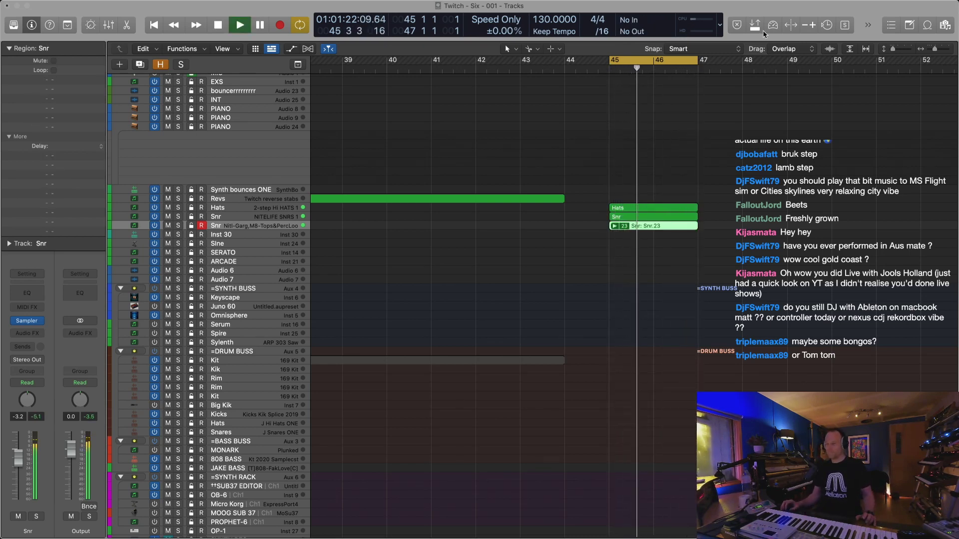
Flatten the captured take folder into a single region and open it in the Piano Roll
left_click(651, 249)
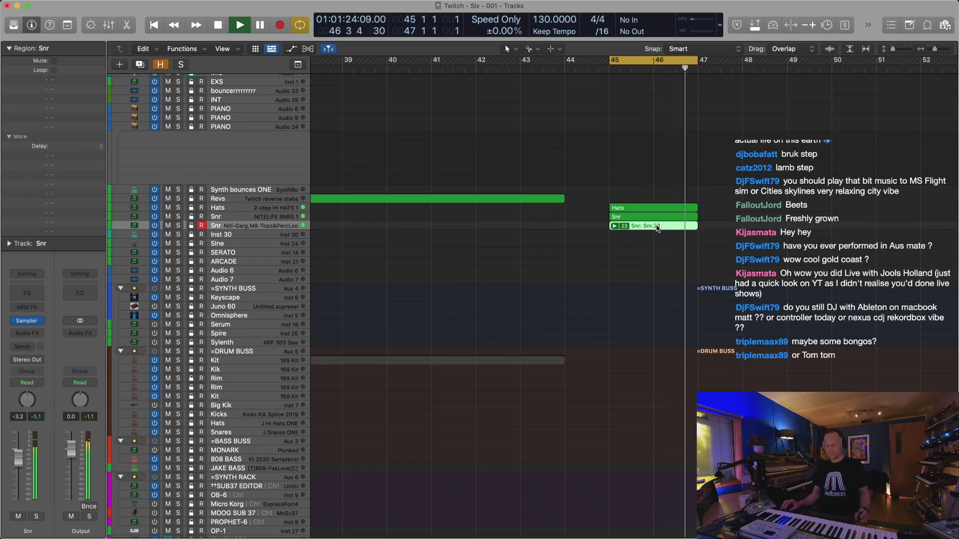
left_click(660, 230)
key("2")
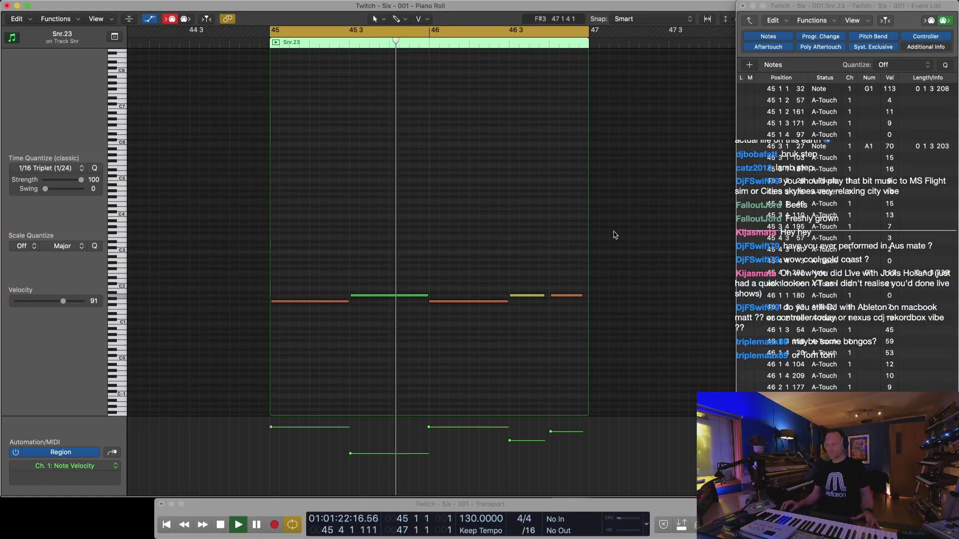
Quantize all five percussion notes to the grid and lengthen them with Force Legato so they join up
key("super+a")
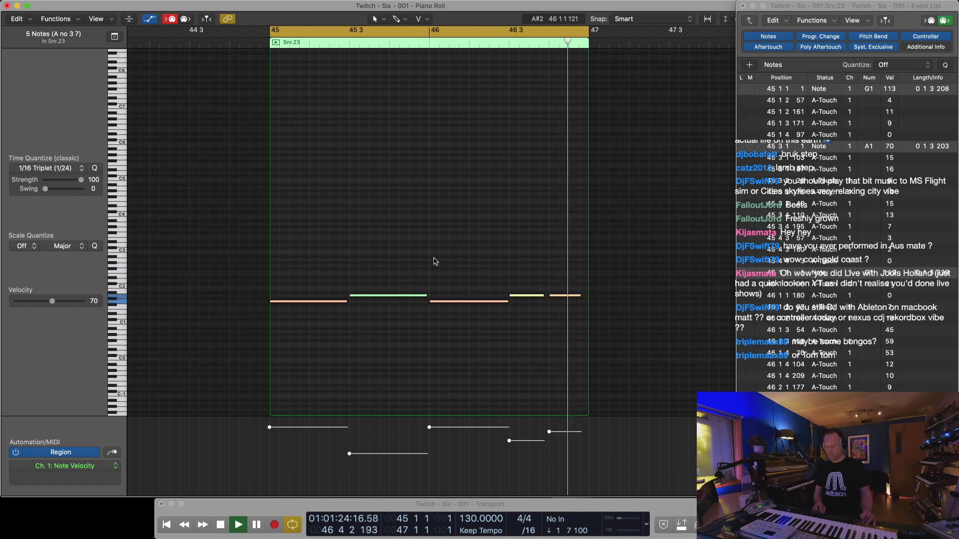
key("super+Left")
key("shift+backslash")
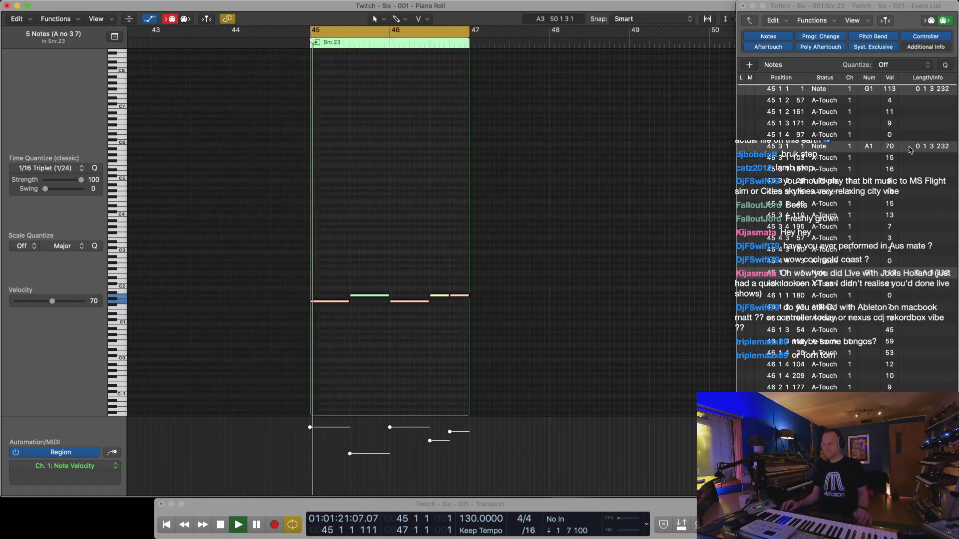
Set the velocity of all five percussion notes to 88
left_click(451, 291)
left_click_drag(437, 275, 468, 315)
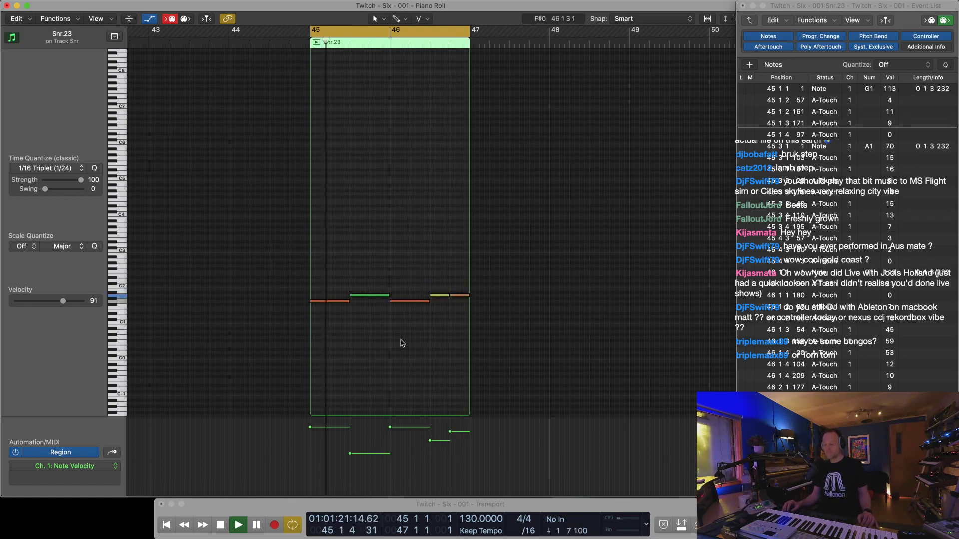
key("super+a")
left_click_drag(889, 147, 889, 129)
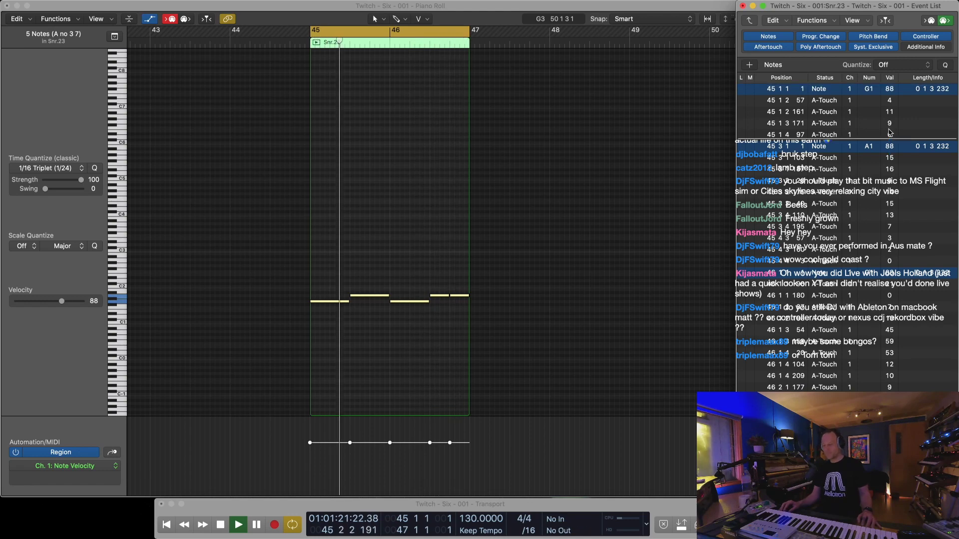
Insert a stereo Saturn 2 distortion effect on the duplicated Snr track
key("1")
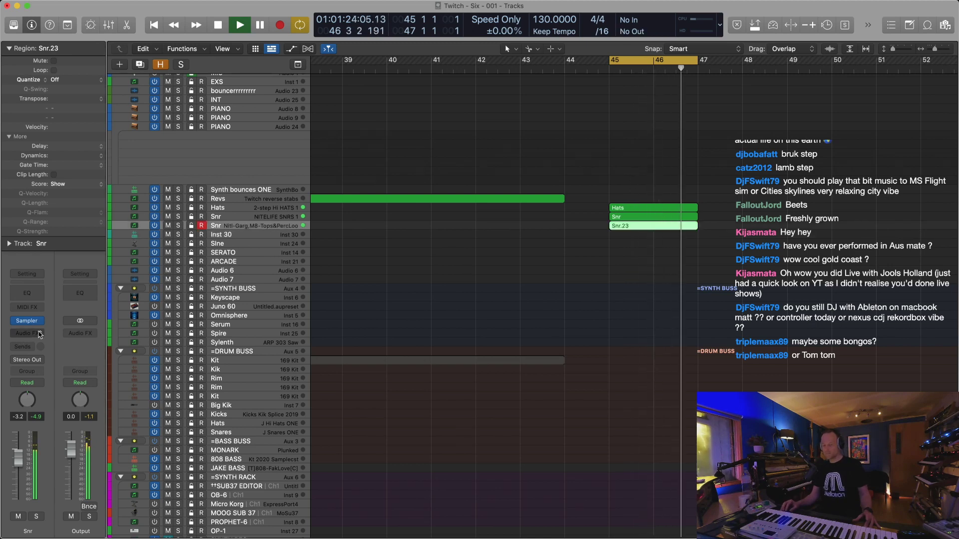
left_click(23, 336)
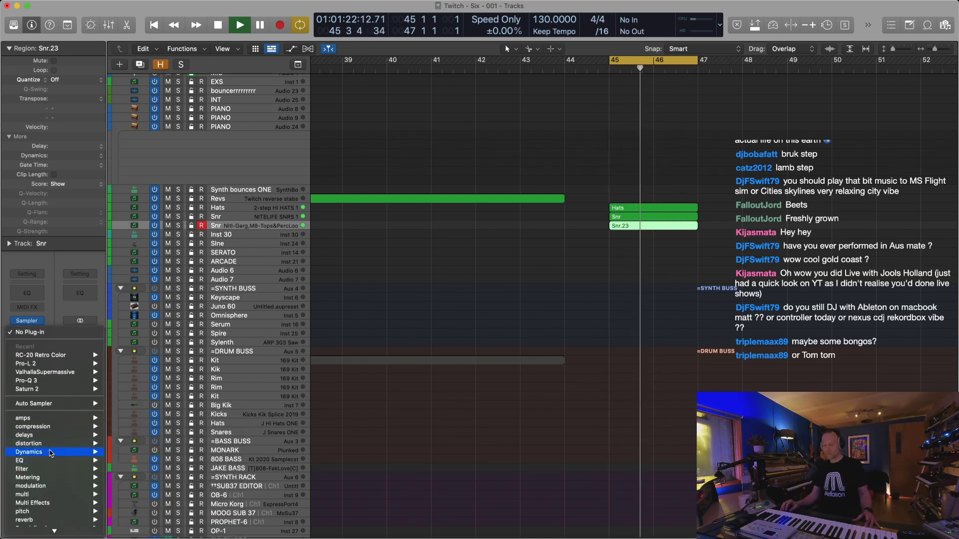
mouse_move(50, 444)
mouse_move(163, 449)
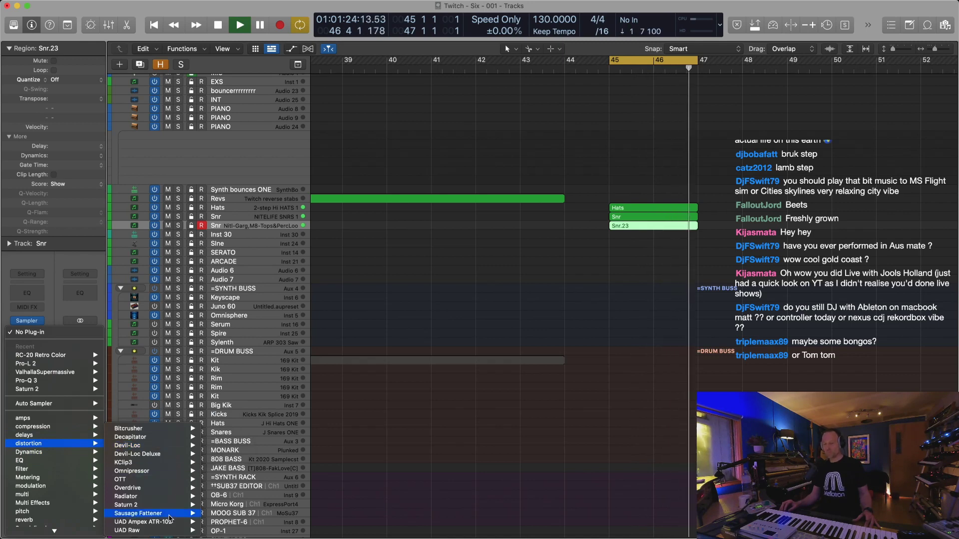
mouse_move(190, 508)
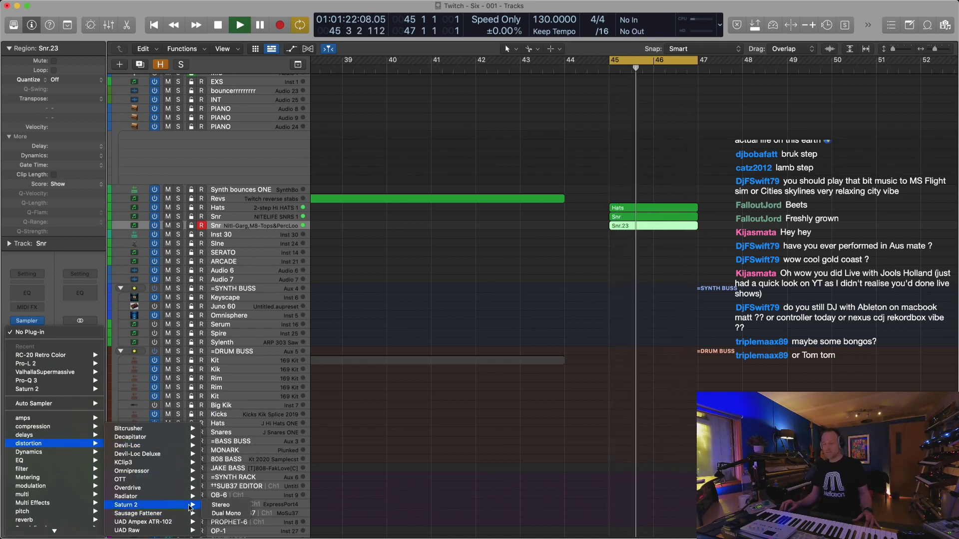
left_click(220, 505)
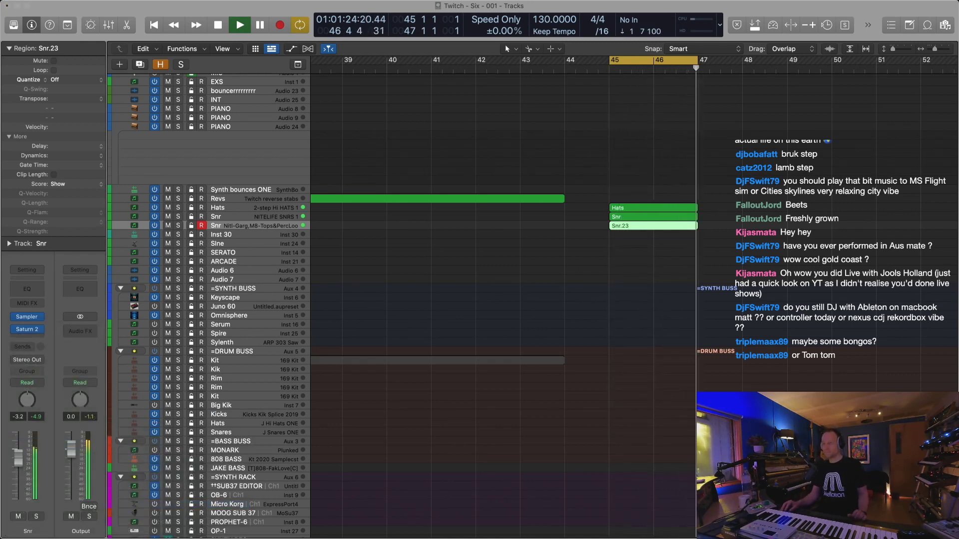
Restart playback and step through the Saturn 2 presets, past Brutal Compressor bM, to Das Scoop bM
left_click_drag(485, 111, 480, 143)
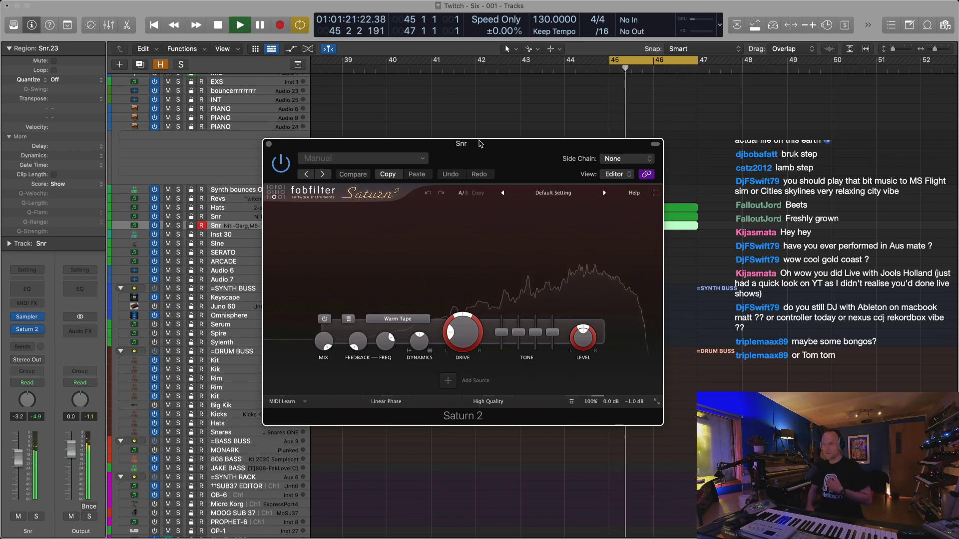
key("space")
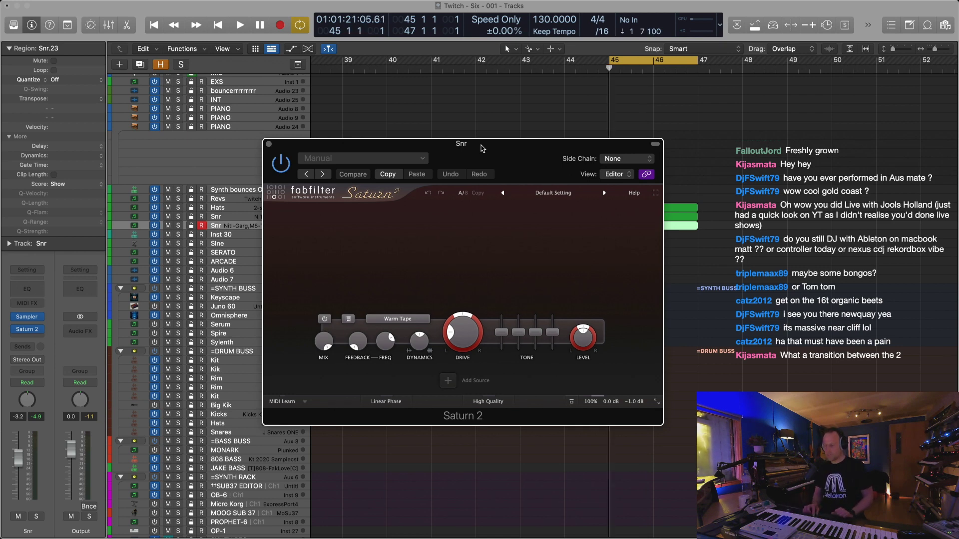
key("space")
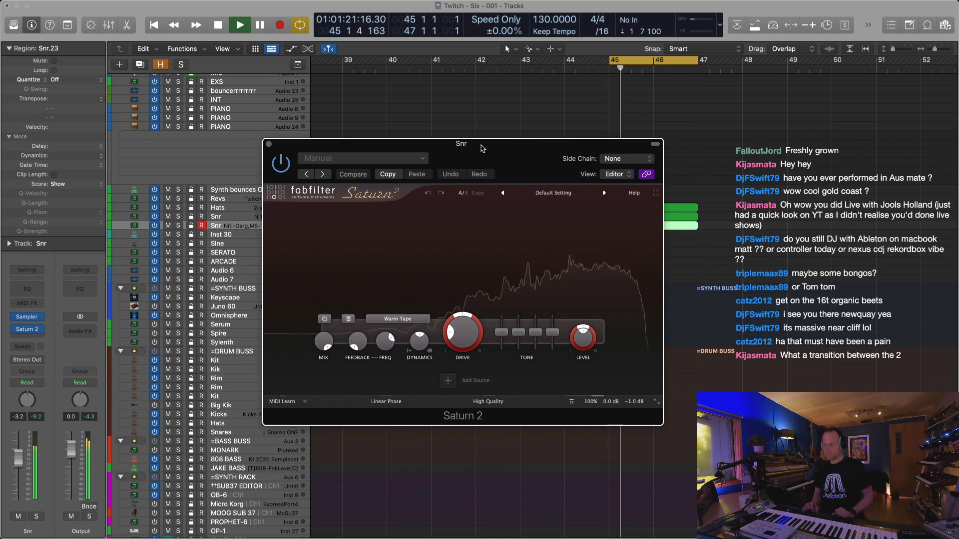
left_click(604, 193)
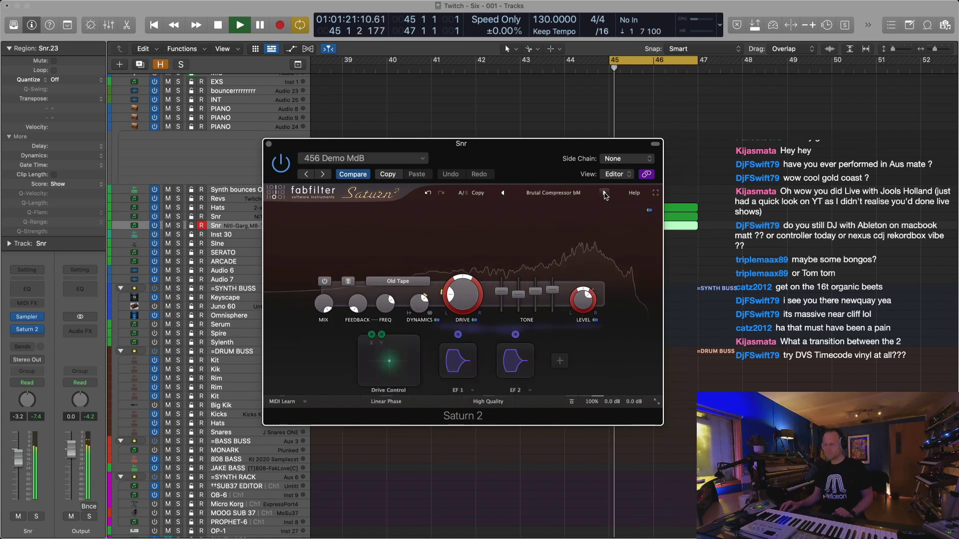
left_click(604, 194)
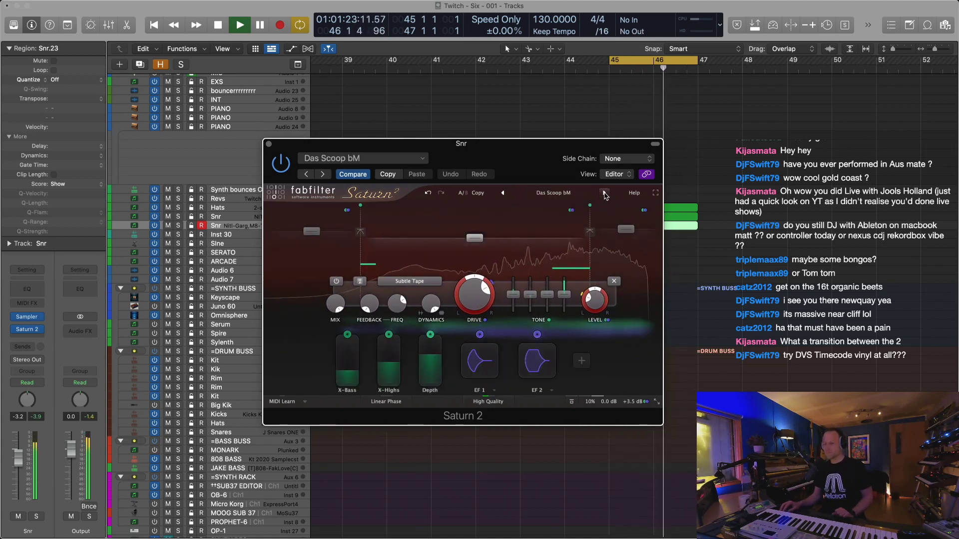
Step through the Saturn 2 presets from Das Scoop bM, past Phat Tape and Comp bM, to Tape Smash 2 bM
left_click(604, 194)
left_click(604, 194)
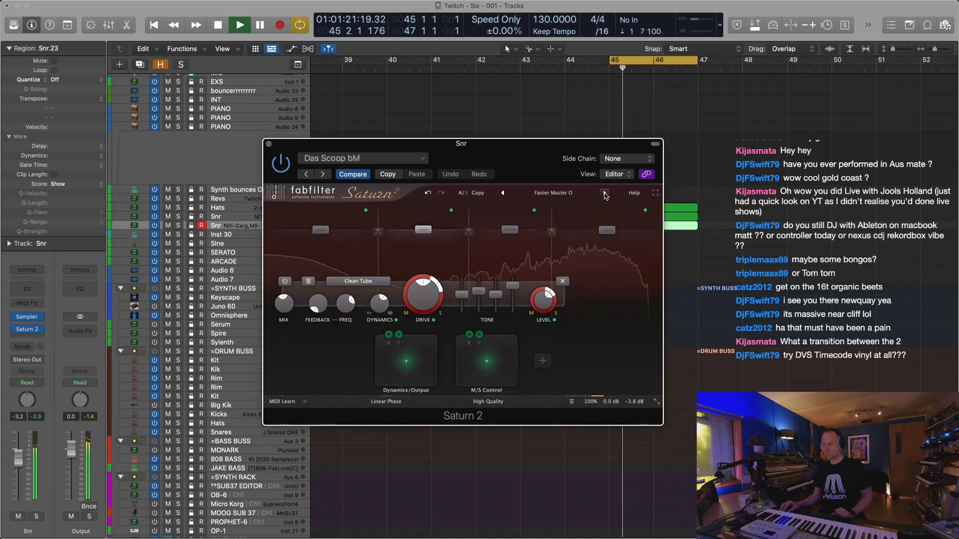
left_click(604, 193)
left_click(604, 194)
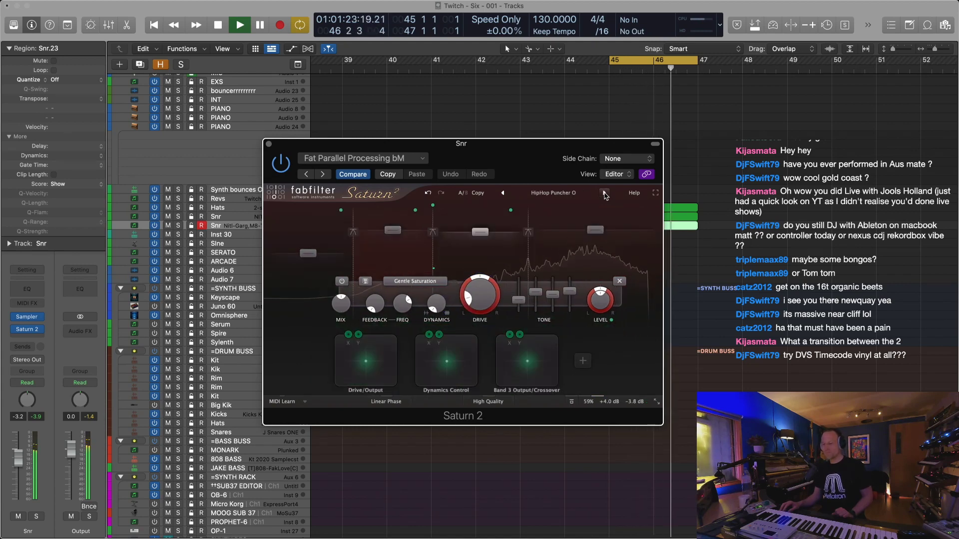
left_click(604, 194)
left_click(605, 194)
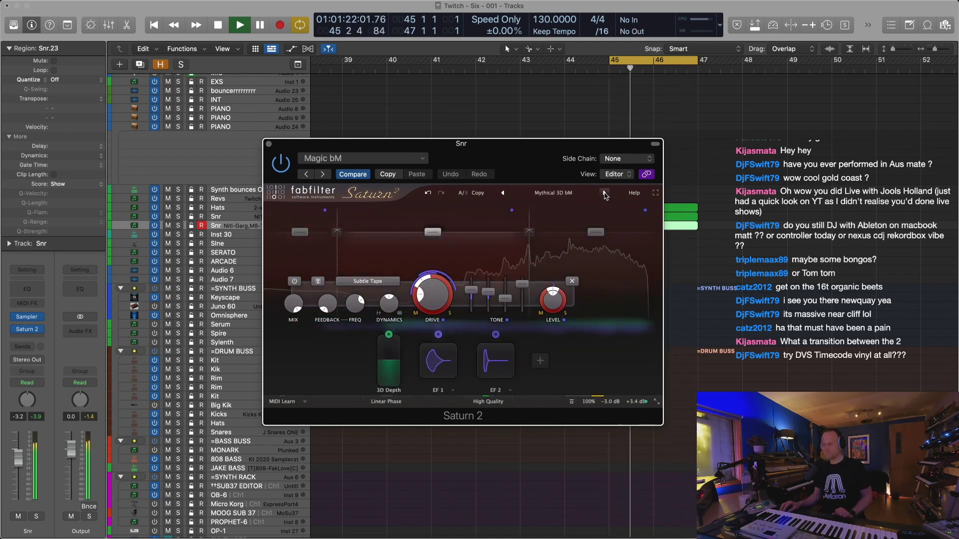
left_click(604, 194)
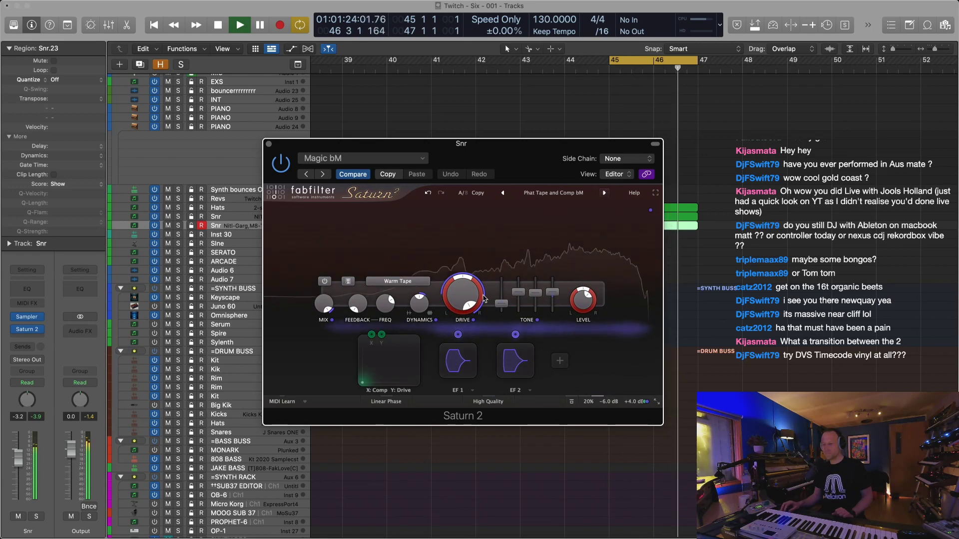
left_click_drag(460, 296, 460, 298)
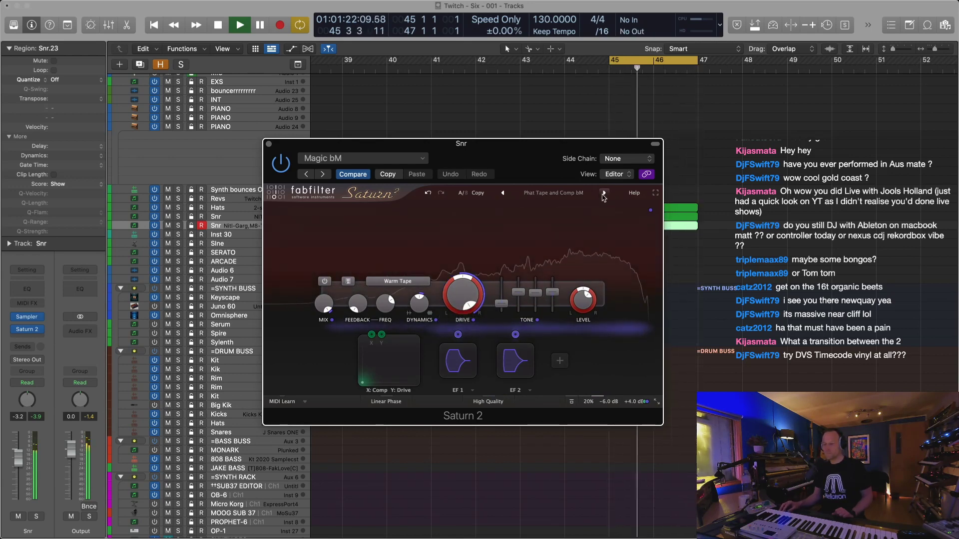
left_click(604, 194)
left_click(604, 194)
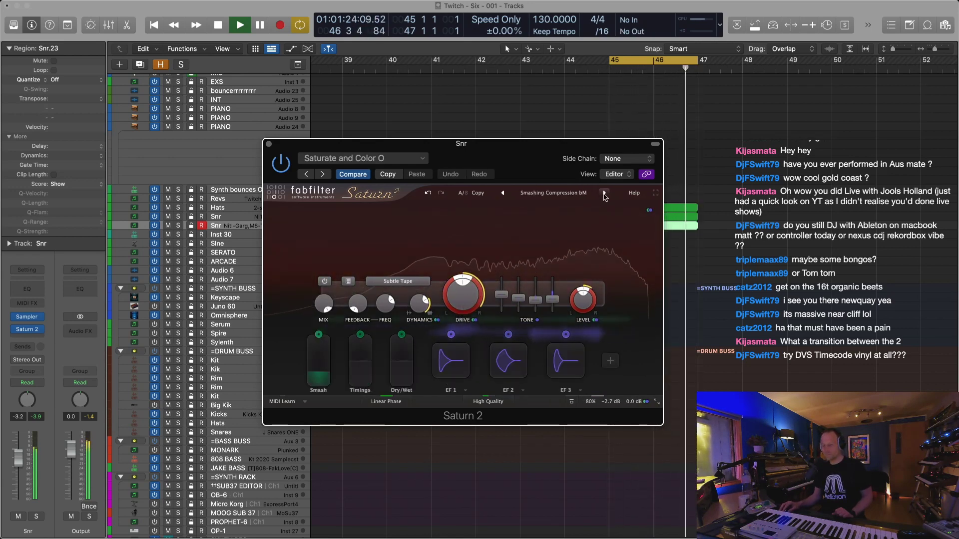
left_click(604, 194)
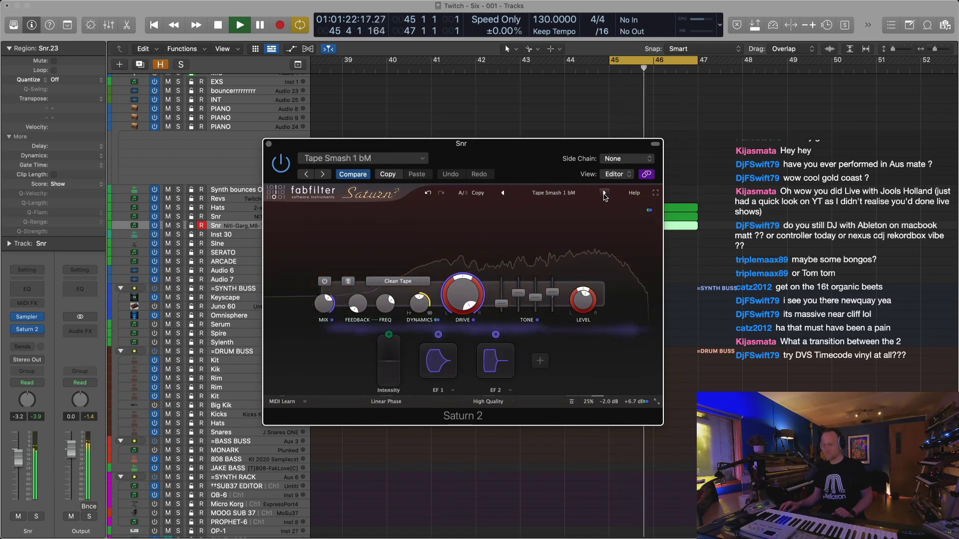
left_click(604, 194)
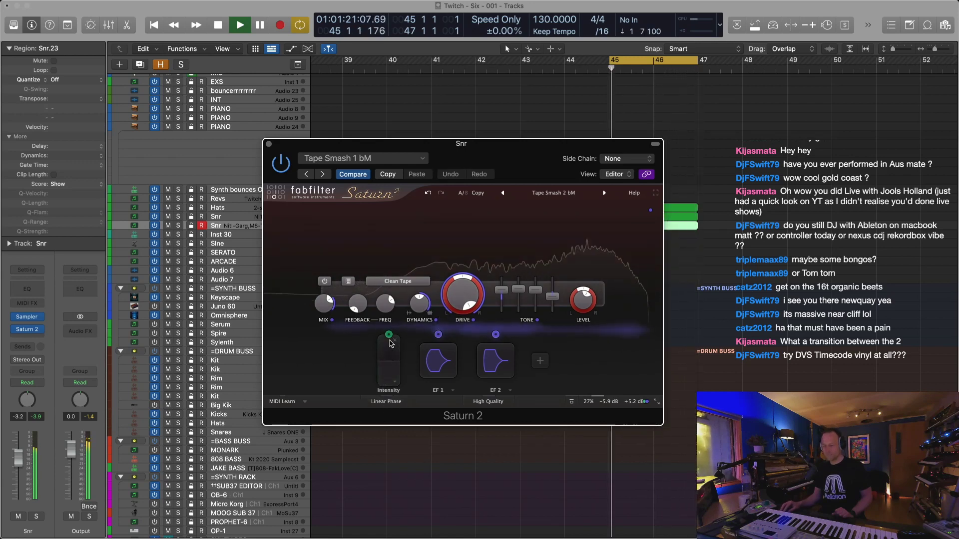
mouse_move(586, 298)
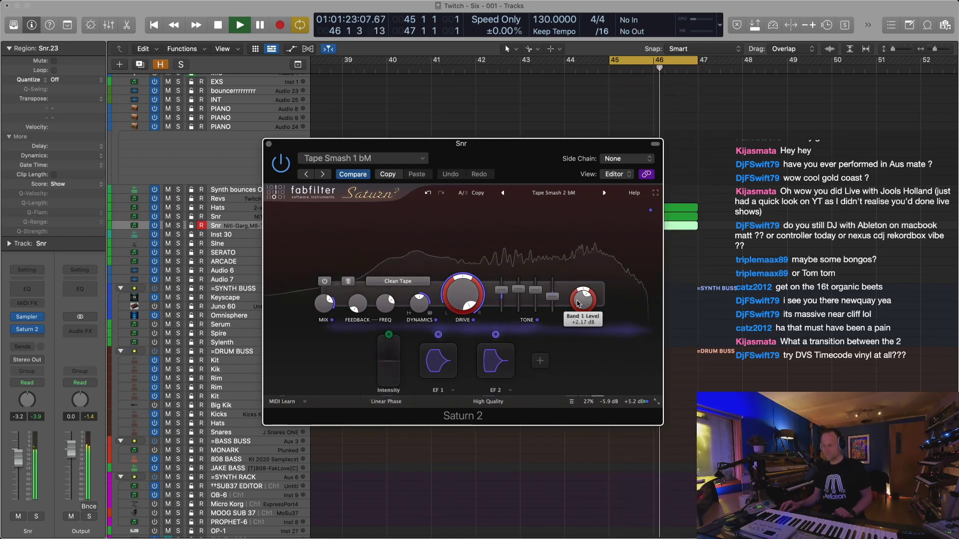
Insert a stereo Pro-Q 3 equaliser ahead of Saturn 2 on the duplicated Snr track
mouse_move(35, 331)
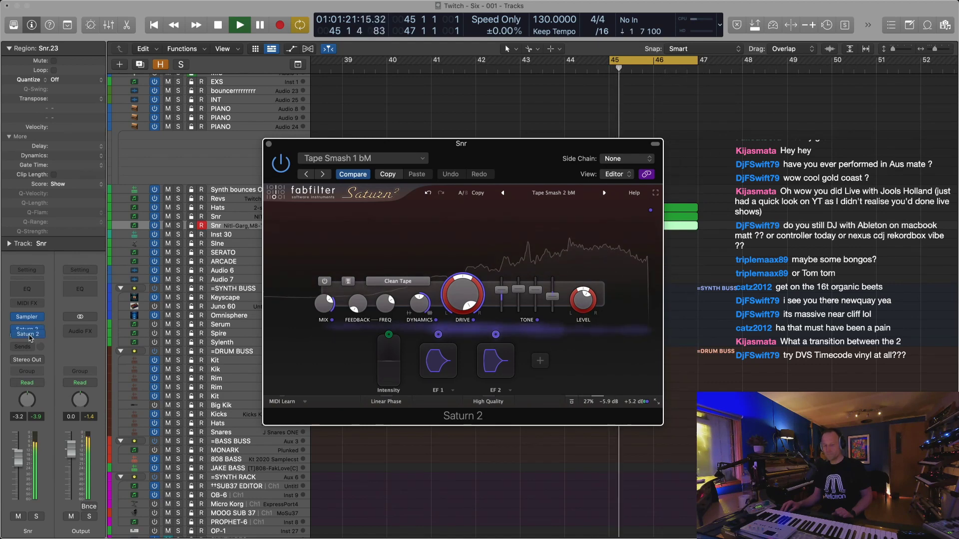
left_click_drag(29, 338, 32, 338)
left_click(37, 321)
mouse_move(36, 444)
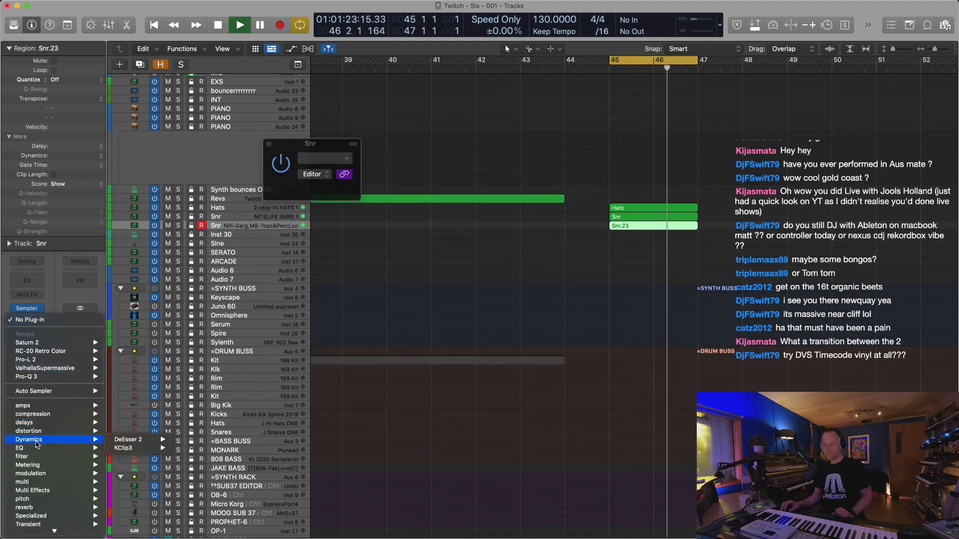
mouse_move(135, 412)
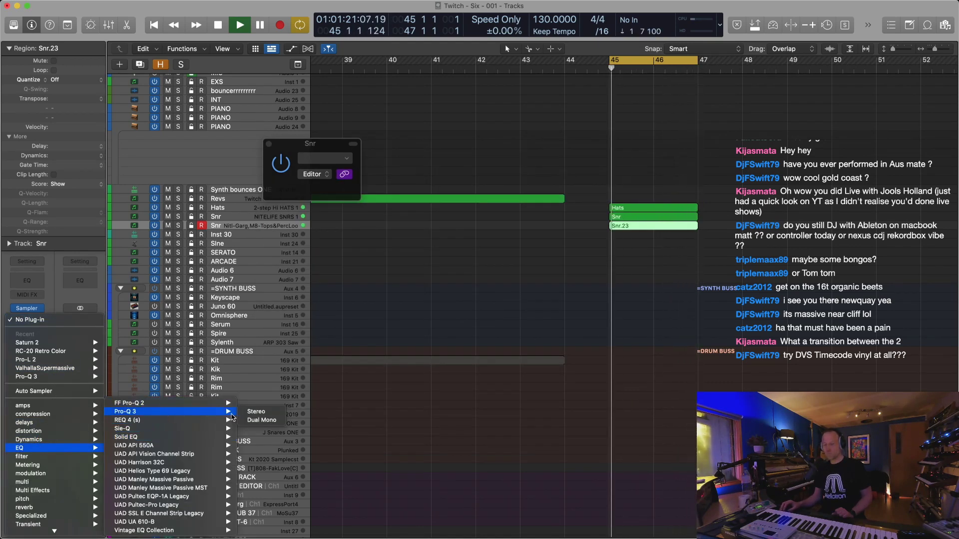
left_click(256, 412)
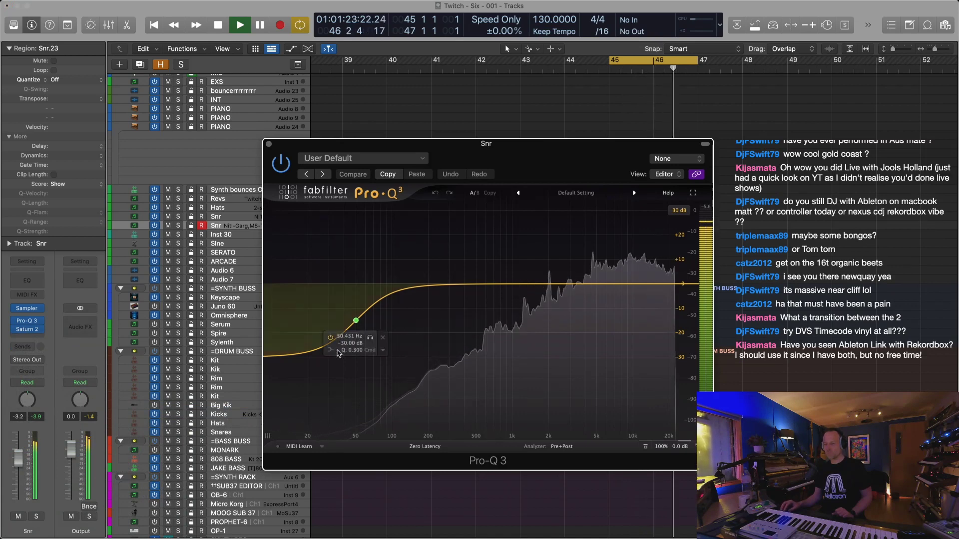
Move Pro-Q 3's -30 dB low shelf up to about 850 Hz and add a bell boost of about 3 dB near 3 kHz
left_click_drag(355, 320, 505, 347)
left_click_drag(548, 278, 570, 275)
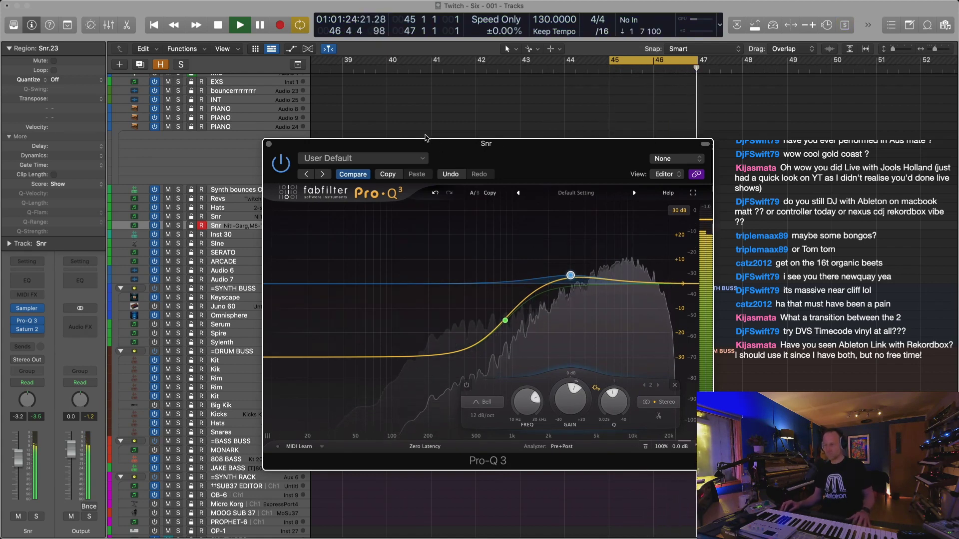
key("super+w")
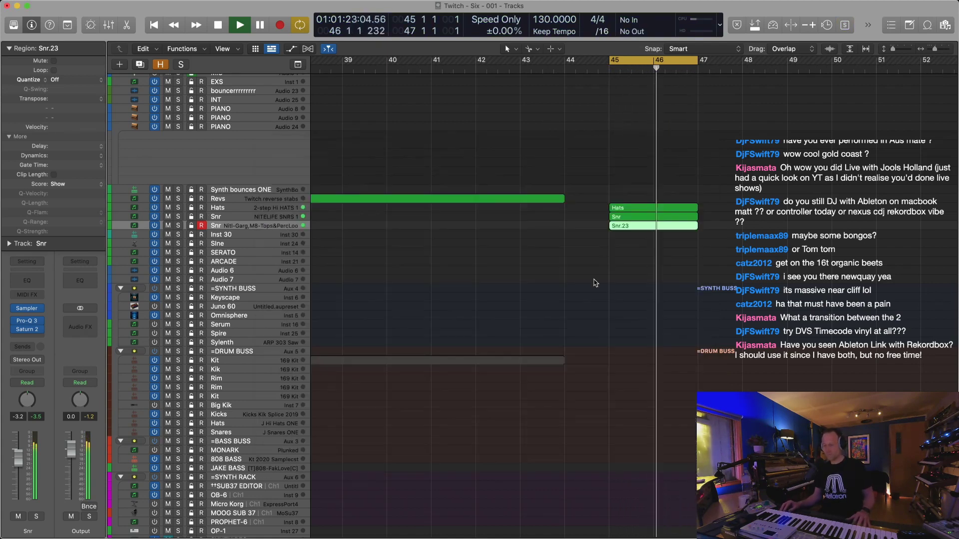
Rename the duplicated Snr track as Texture and colour its region light blue
double_click(248, 226)
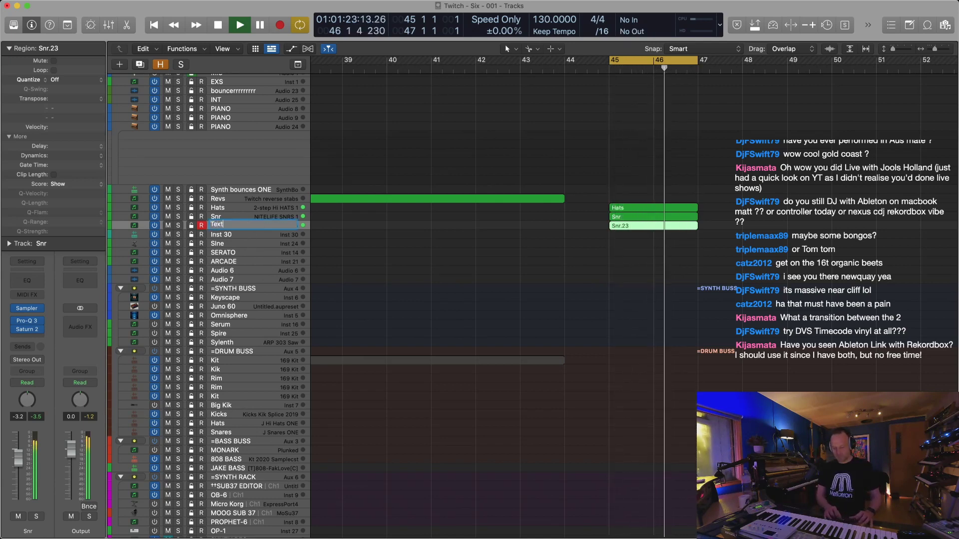
key("Return")
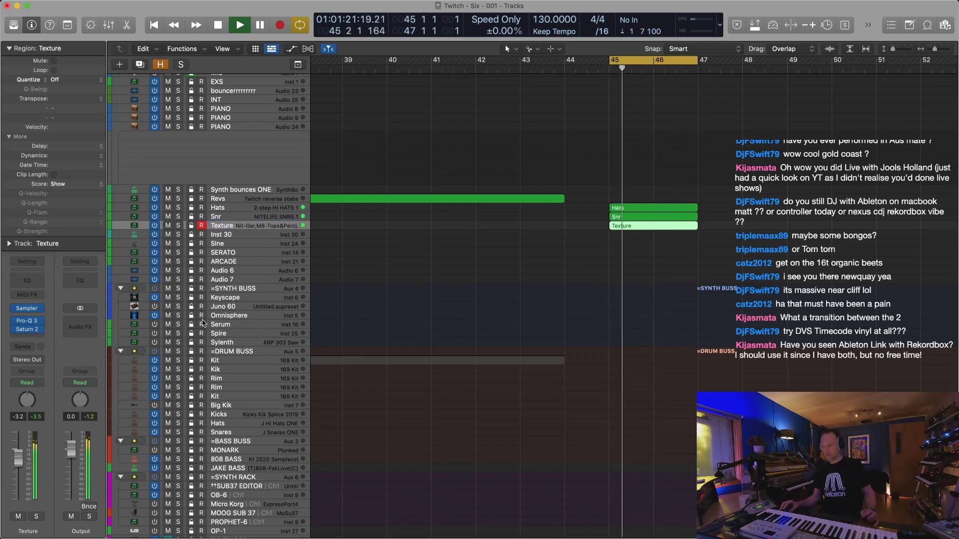
key("alt+c")
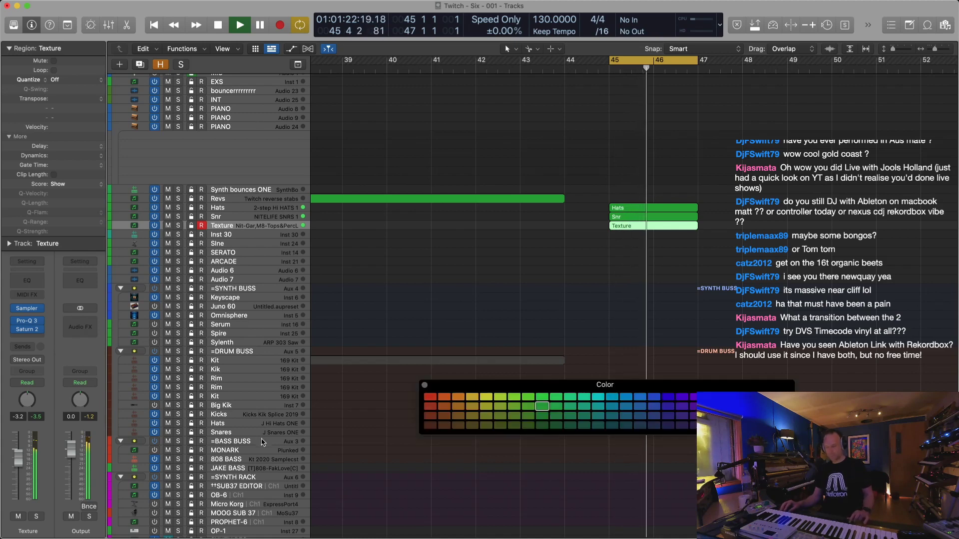
left_click(611, 398)
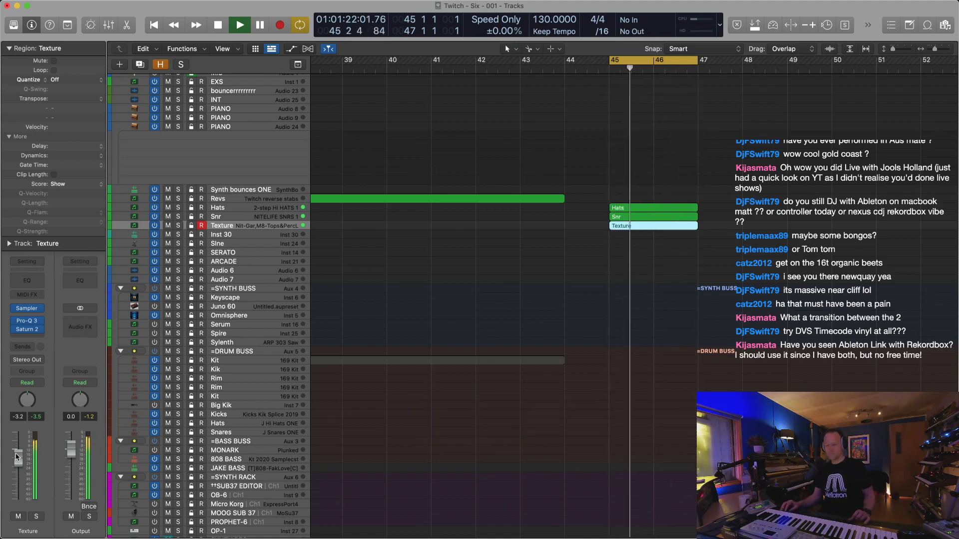
Lower the Texture track's volume to -16.8 dB and insert a stereo Stereo Spread effect after Saturn 2
left_click_drag(16, 456, 18, 480)
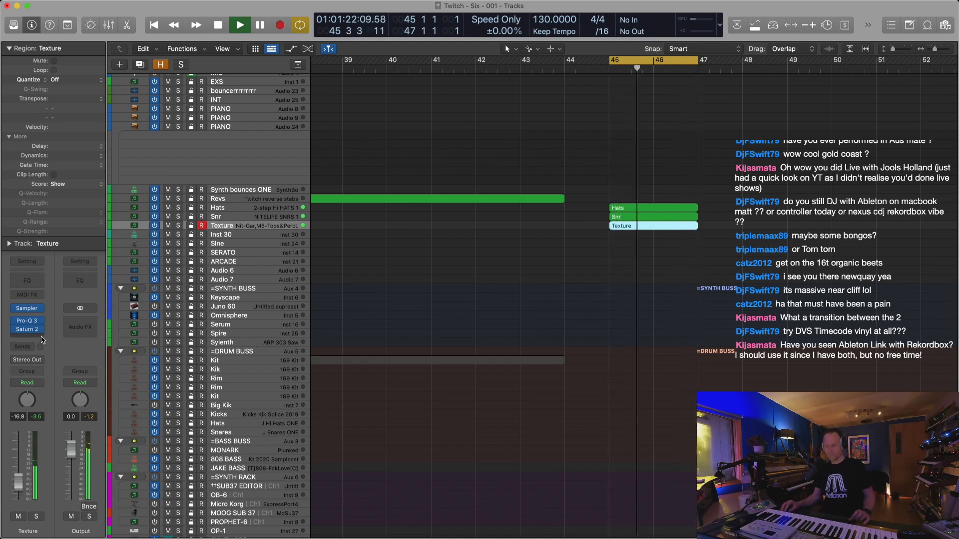
left_click(42, 340)
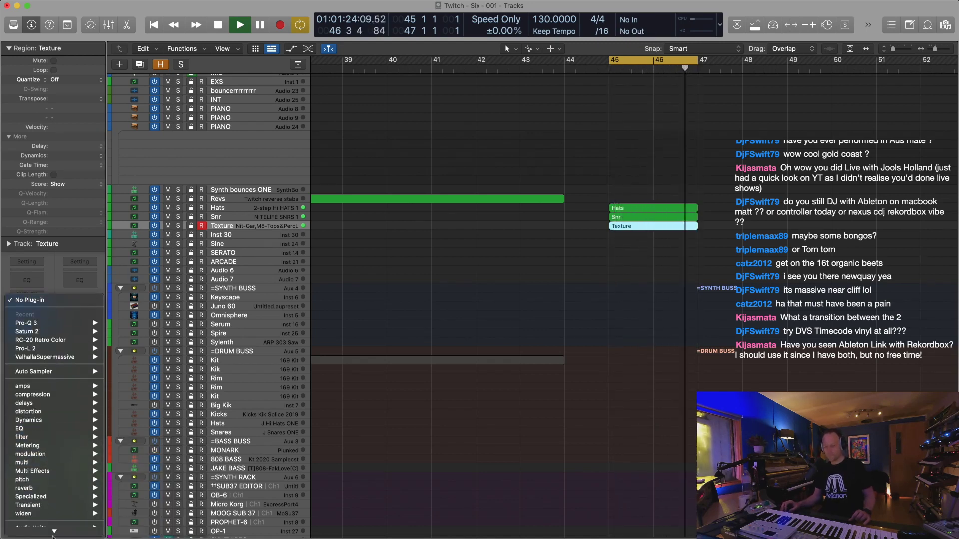
mouse_move(53, 533)
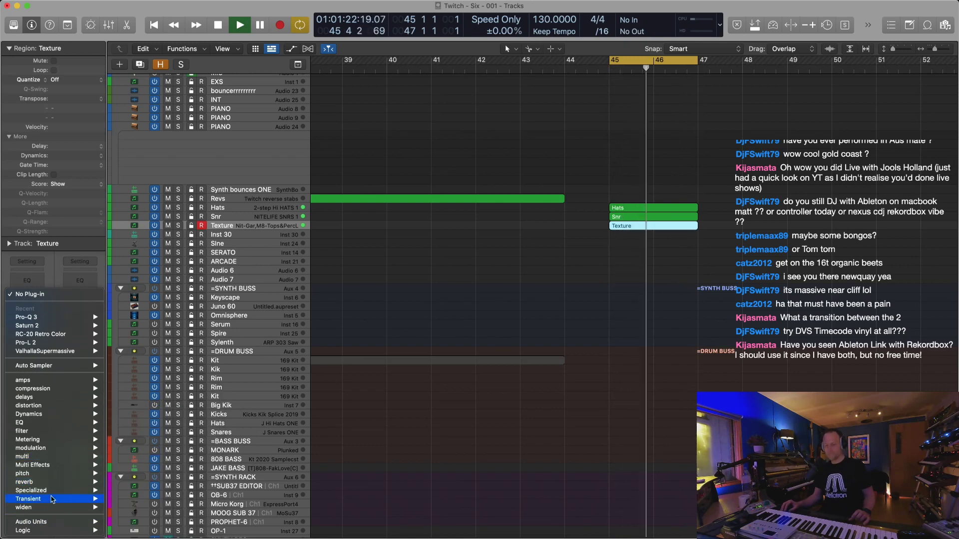
mouse_move(55, 508)
mouse_move(156, 506)
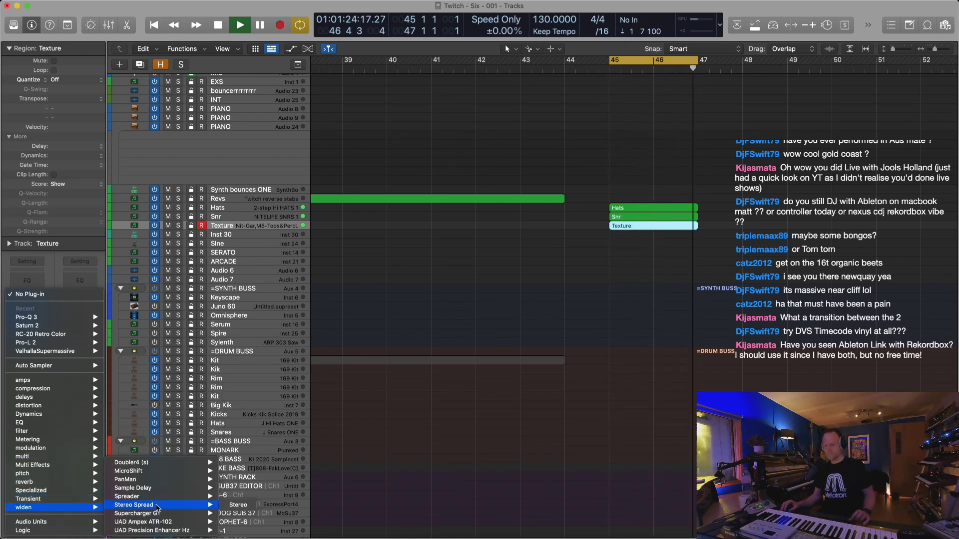
left_click(238, 505)
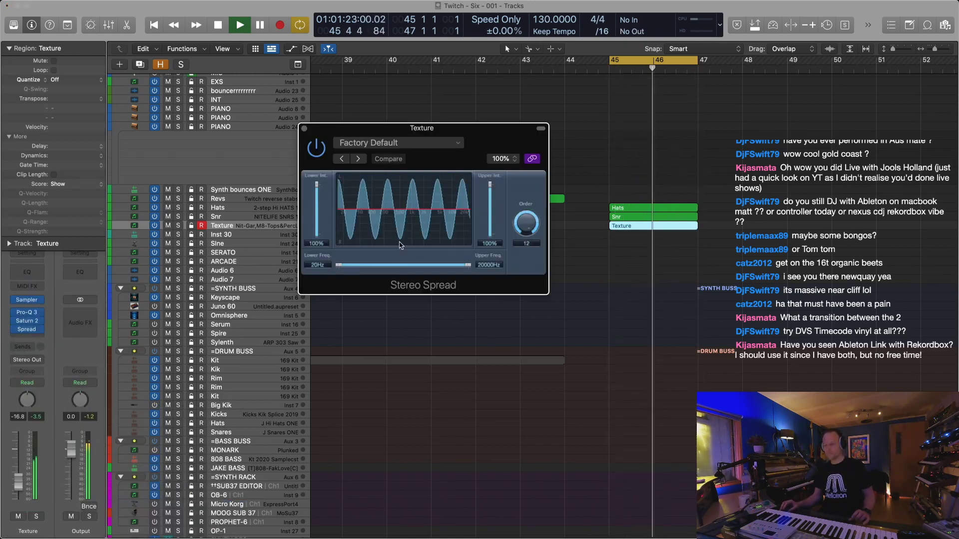
Set Stereo Spread's lower frequency to 300 Hz and its lower intensity to 14%
left_click_drag(338, 264, 389, 265)
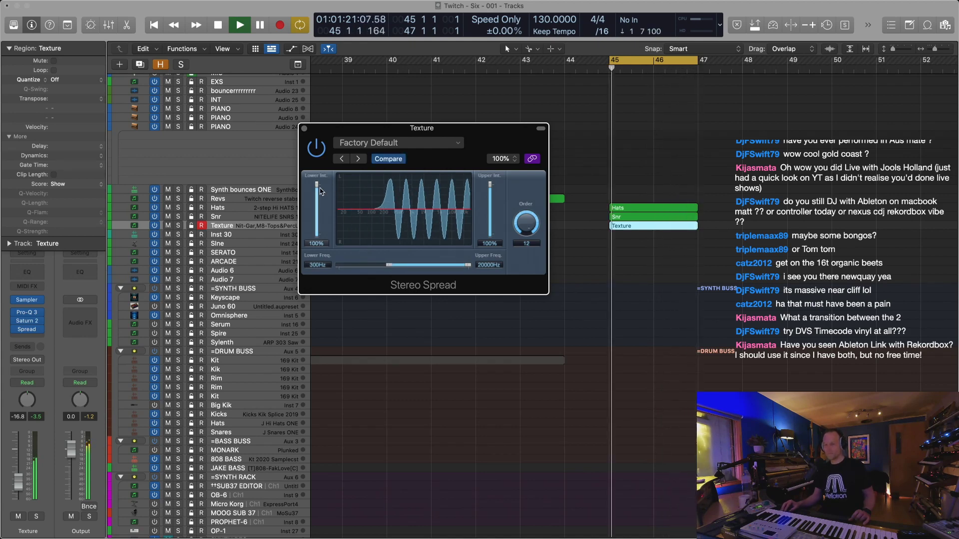
left_click_drag(320, 191, 320, 213)
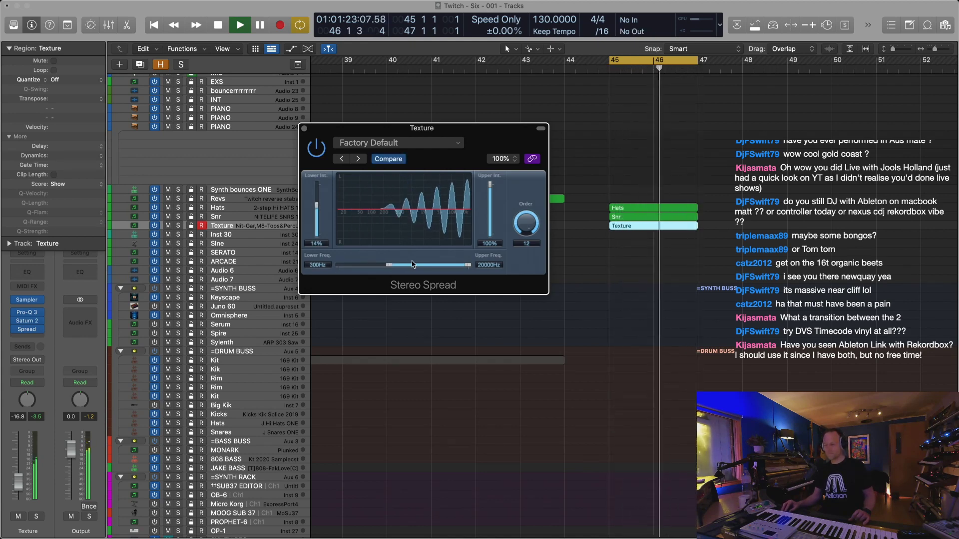
Reopen Pro-Q 3 on the Texture track and lower the frequency of its low shelf
left_click(26, 312)
left_click_drag(540, 304, 518, 324)
key("super+w")
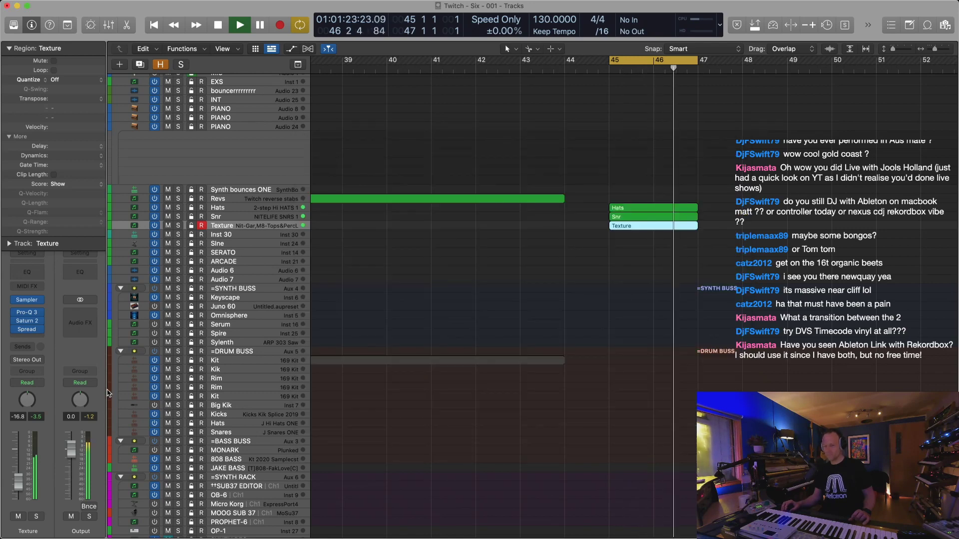
Insert the Decapitator distortion effect between Saturn 2 and Stereo Spread on the Texture track
left_click(33, 324)
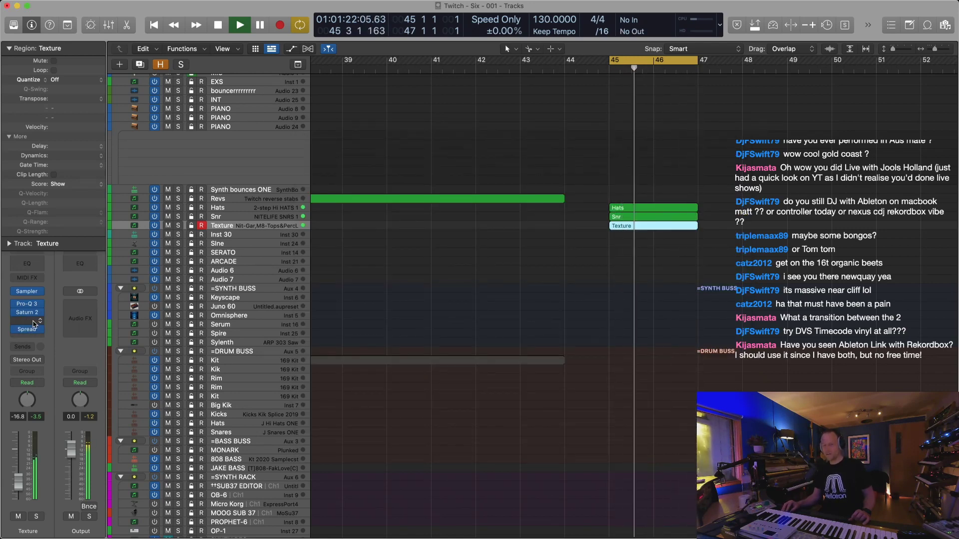
left_click(34, 321)
mouse_move(57, 440)
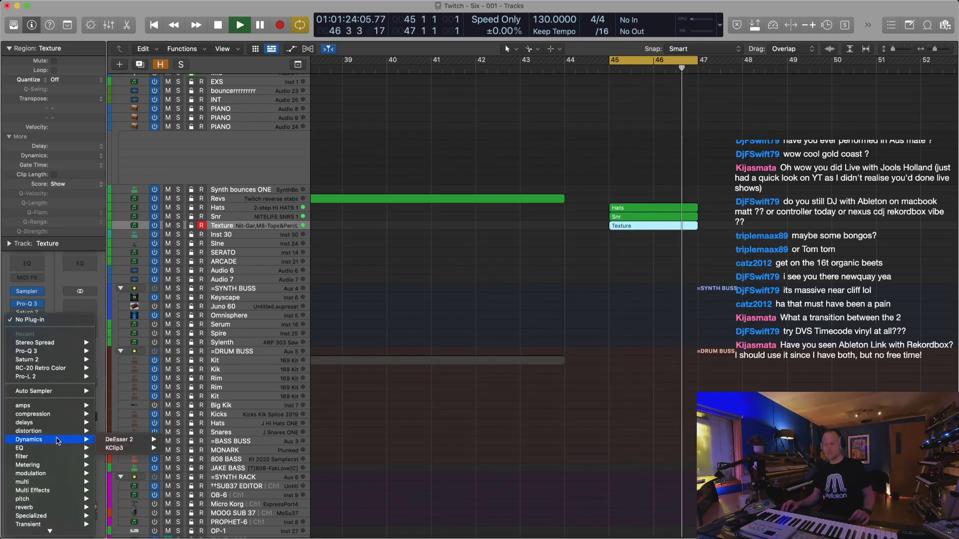
left_click(483, 288)
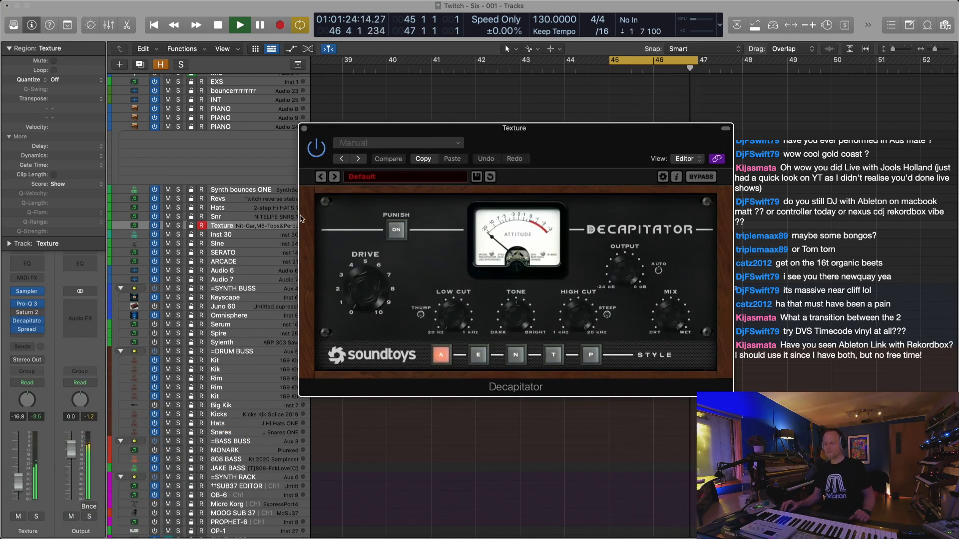
Try more Drive in Decapitator, and step through its presets, including DarkFat, MidDriver and RollOffTheHighs, to ThickMildCrunch
left_click_drag(357, 290, 345, 239)
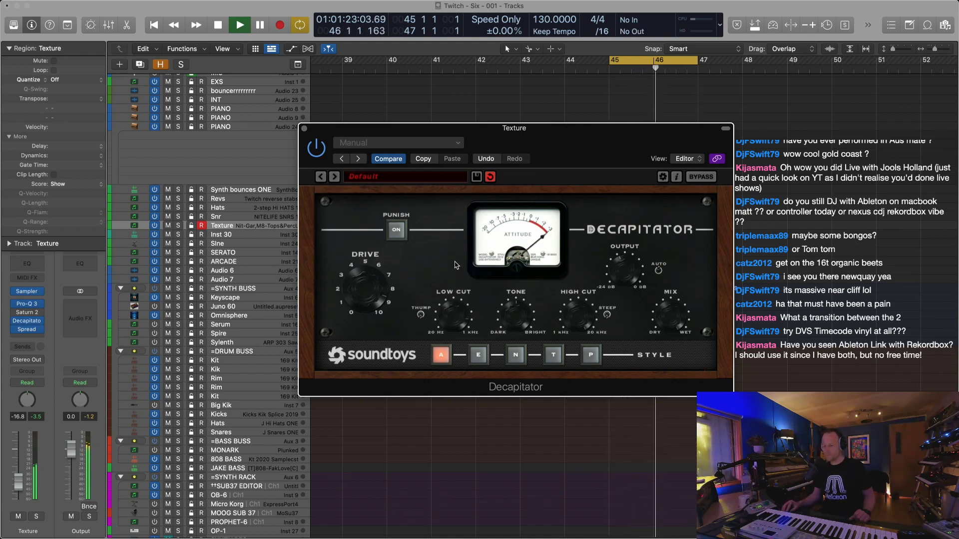
left_click(334, 177)
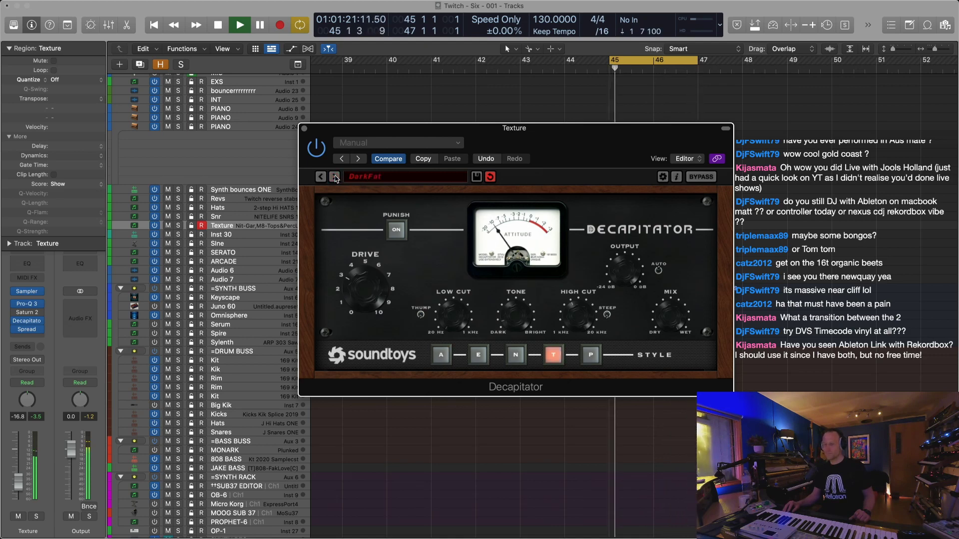
left_click(335, 176)
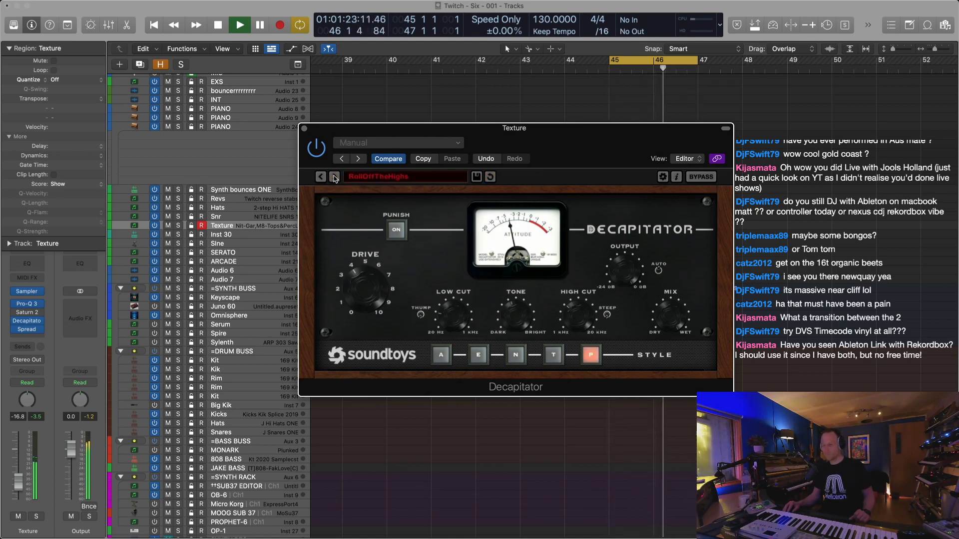
left_click(321, 177)
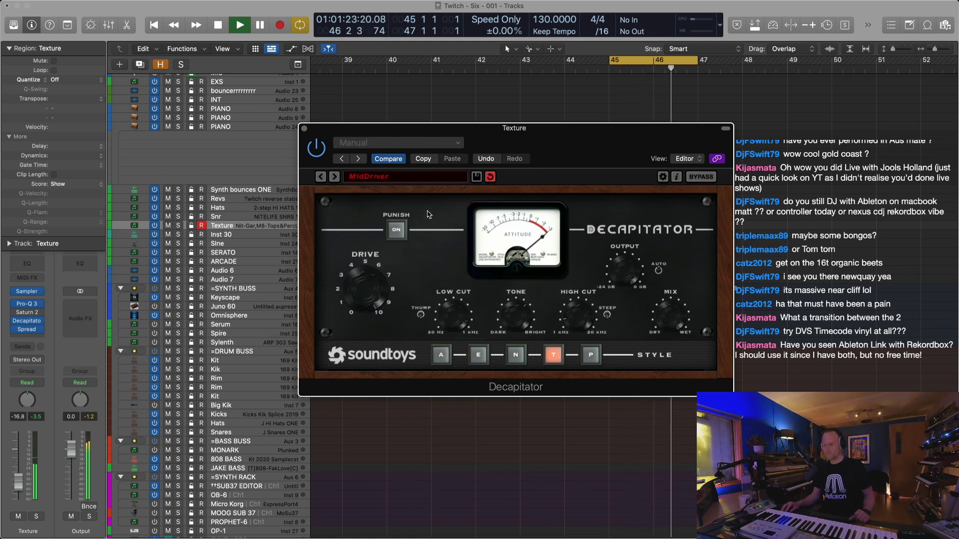
left_click(334, 177)
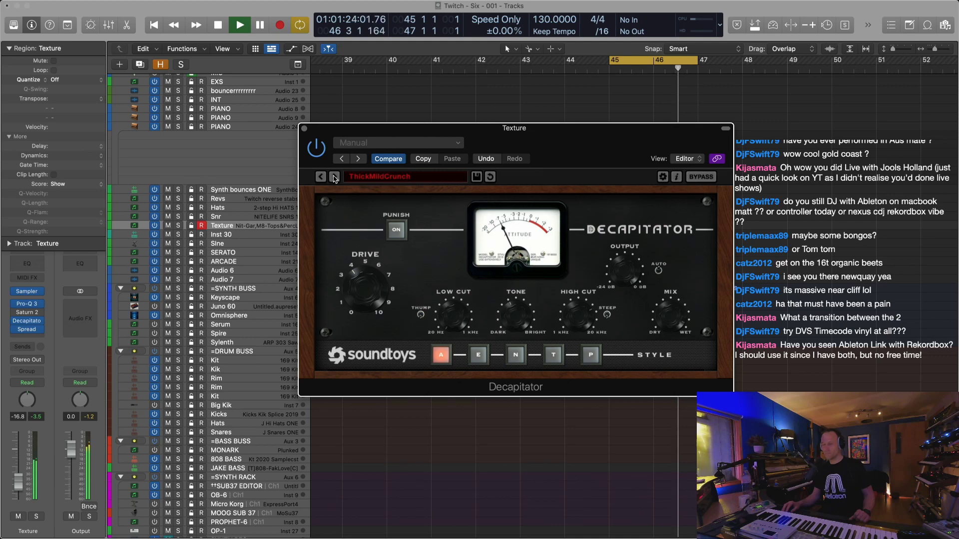
Step Decapitator's presets from ThickMildCrunch through DarkDrive to DrumFattener 1, briefly try the Texture fader, and close the plug-in
left_click(334, 177)
left_click(334, 177)
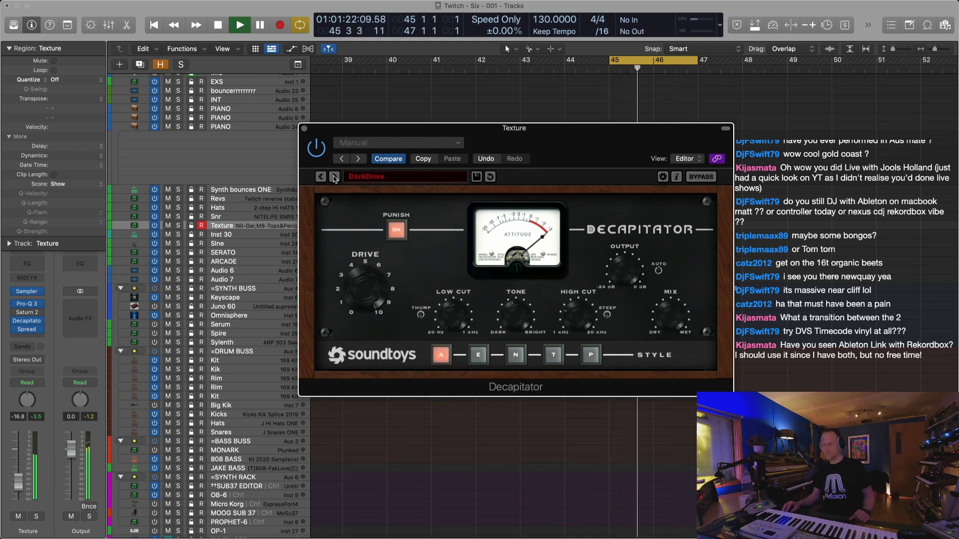
left_click(335, 177)
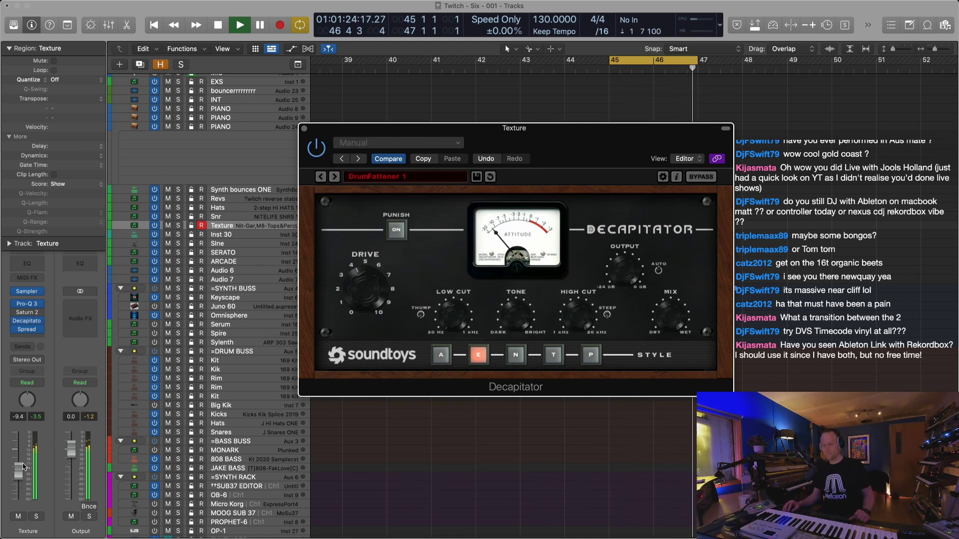
left_click_drag(17, 486, 17, 484)
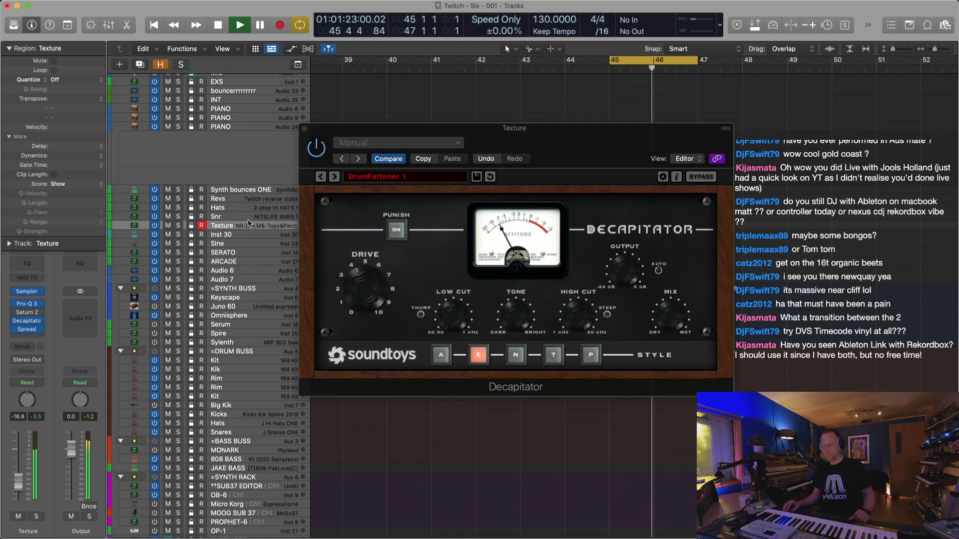
left_click(305, 129)
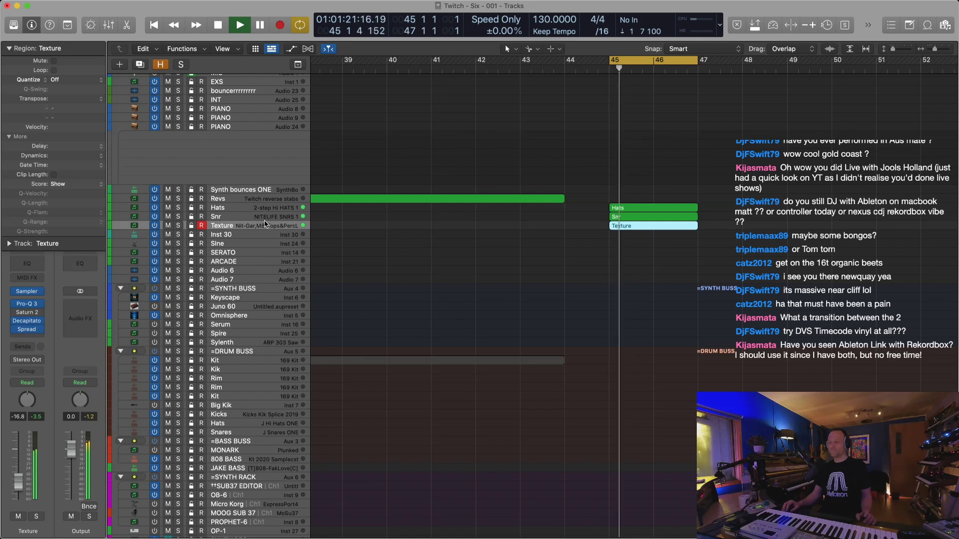
Duplicate the Hats track with its Sampler and move the new track directly below Texture
key("super+Down")
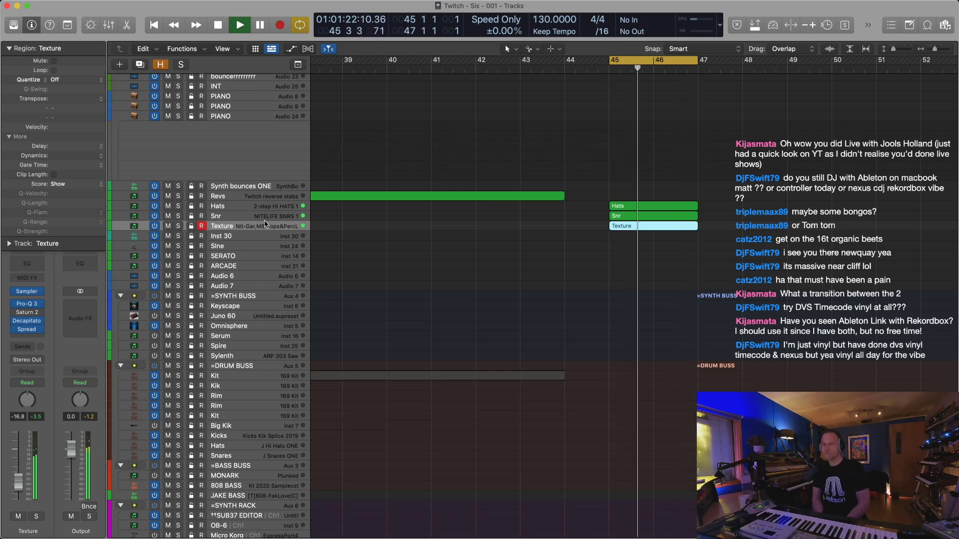
key("super+Down")
key("super+Down")
key("super+Up")
key("super+Up")
key("super+Left")
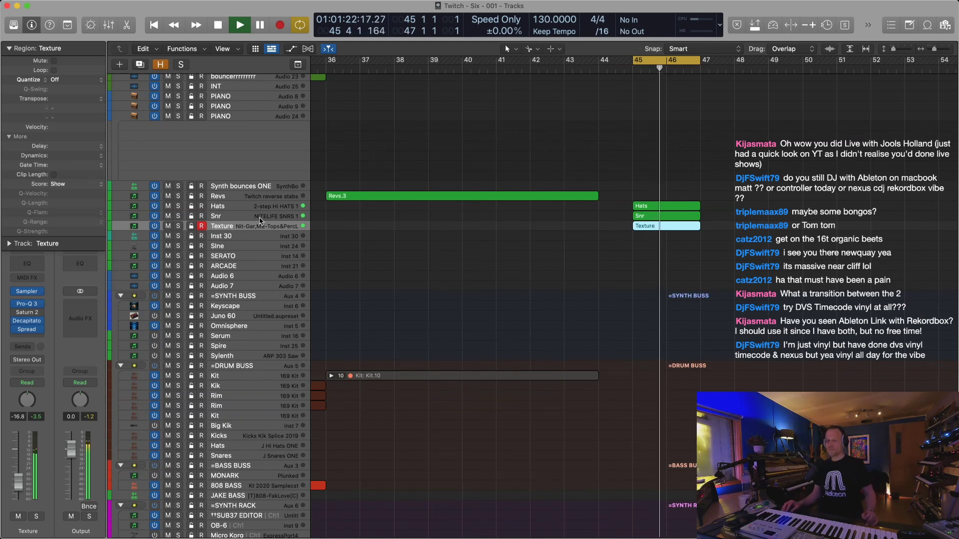
left_click(260, 208)
left_click(258, 226)
left_click(257, 216)
left_click(258, 210)
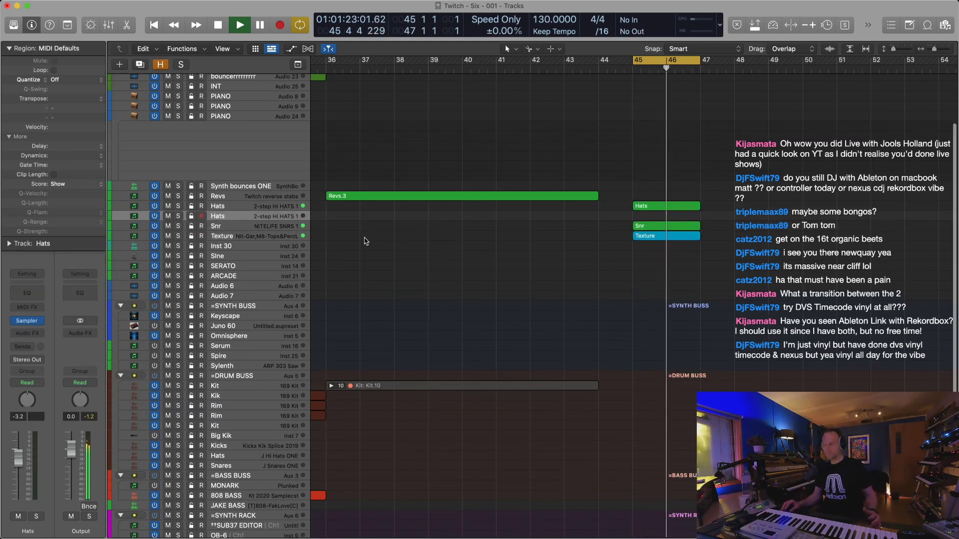
left_click_drag(257, 207, 275, 240)
left_click(243, 227)
left_click(242, 236)
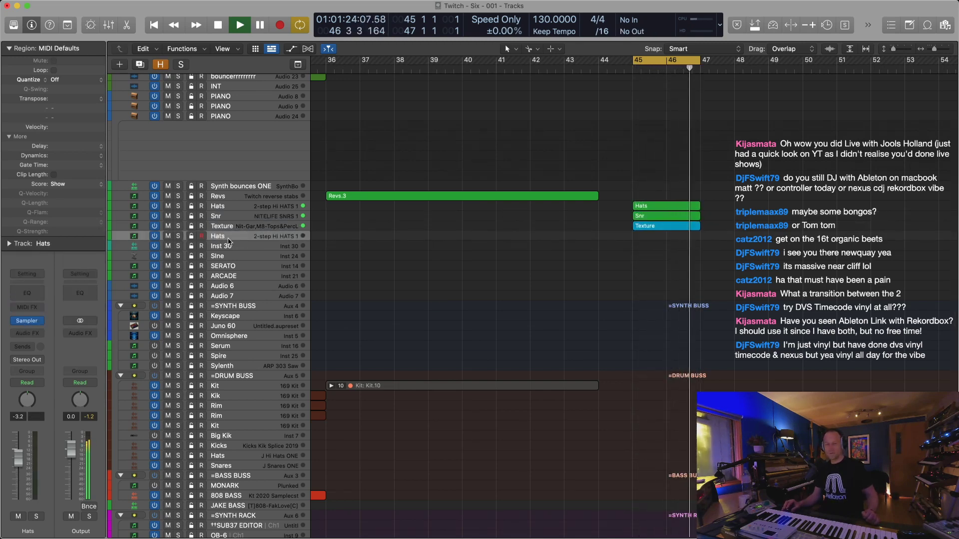
Load 2-step KICKS 1 in the new track's Sampler, and capture the played kick pattern as a plain region over bars 45 and 46
left_click(28, 321)
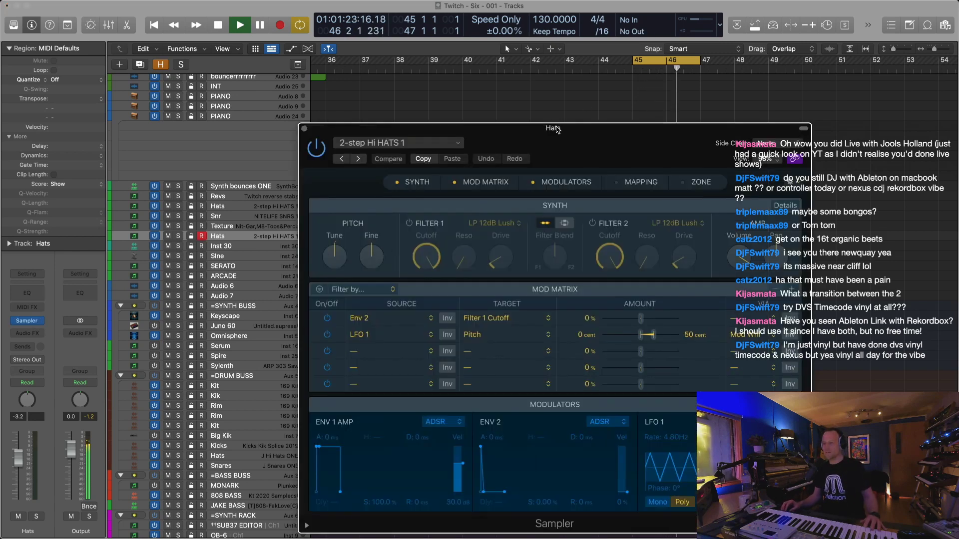
left_click_drag(557, 129, 551, 1)
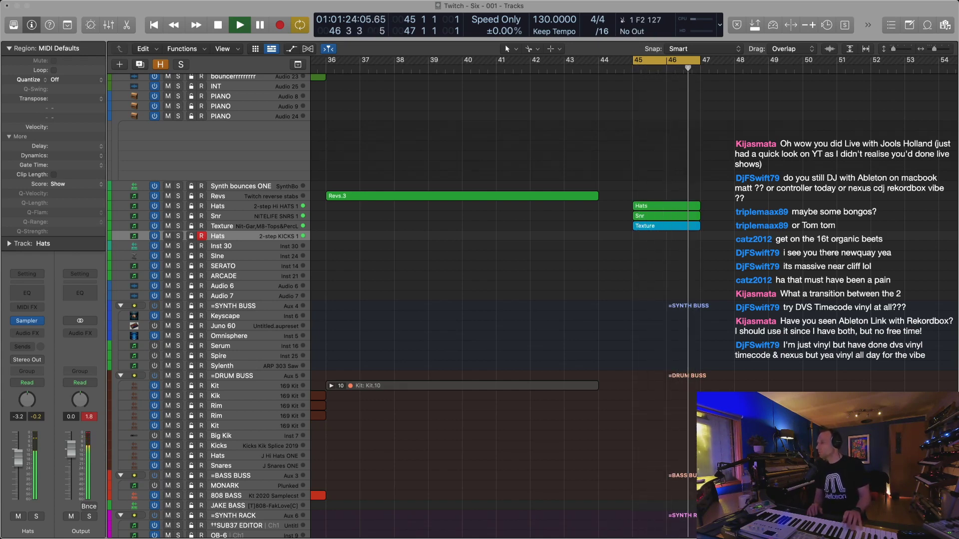
key("shift+r")
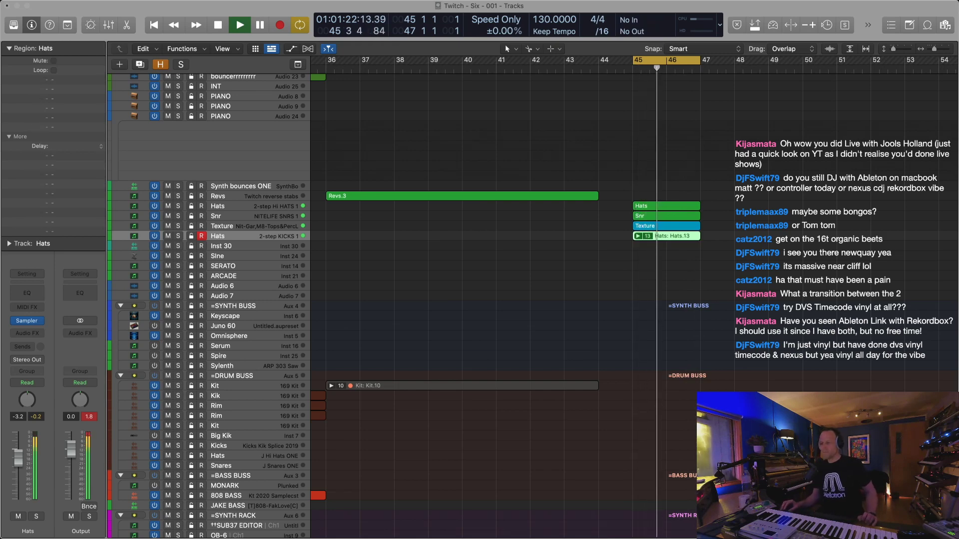
key("alt+u")
left_click(669, 236)
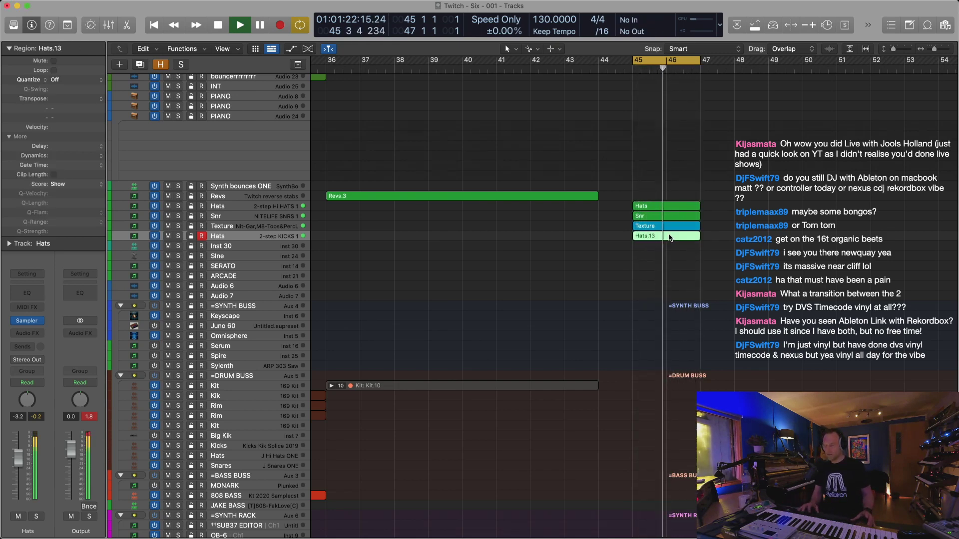
Open the kick region in the piano roll and mute its third note, just before bar 46
key("2")
key("super+a")
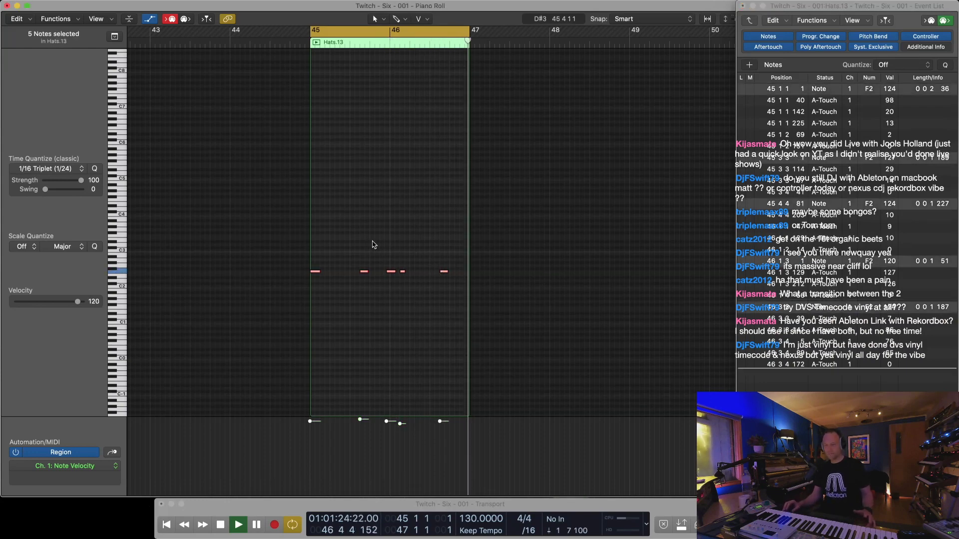
left_click(397, 294)
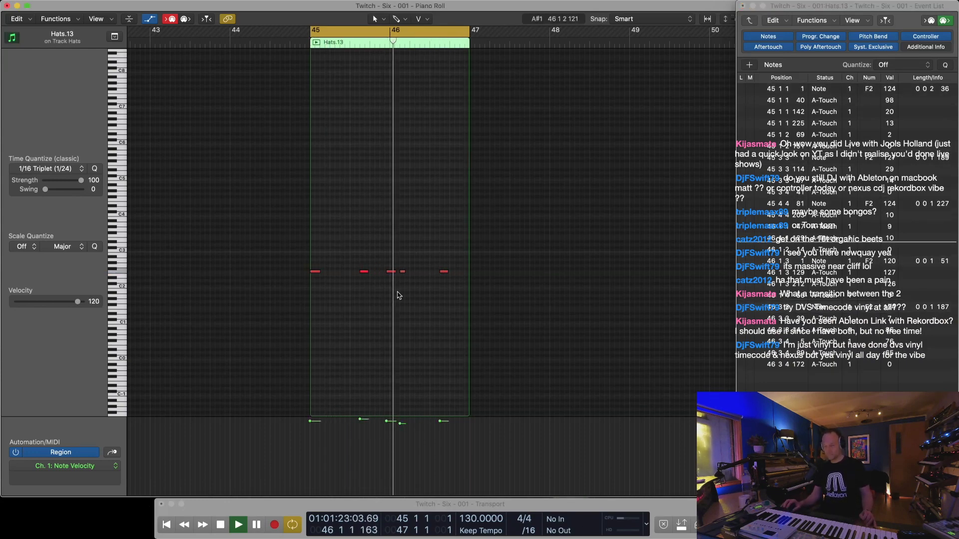
key("super+Right")
key("super+Right")
key("super+Down")
key("super+Down")
key("super+Up")
key("super+Left")
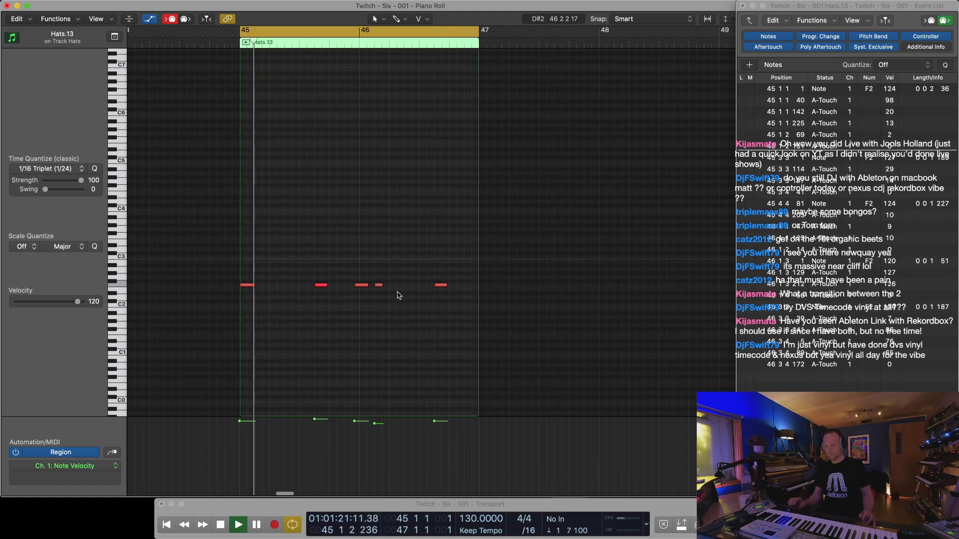
left_click(361, 284)
key("ctrl+m")
key("space")
key("space")
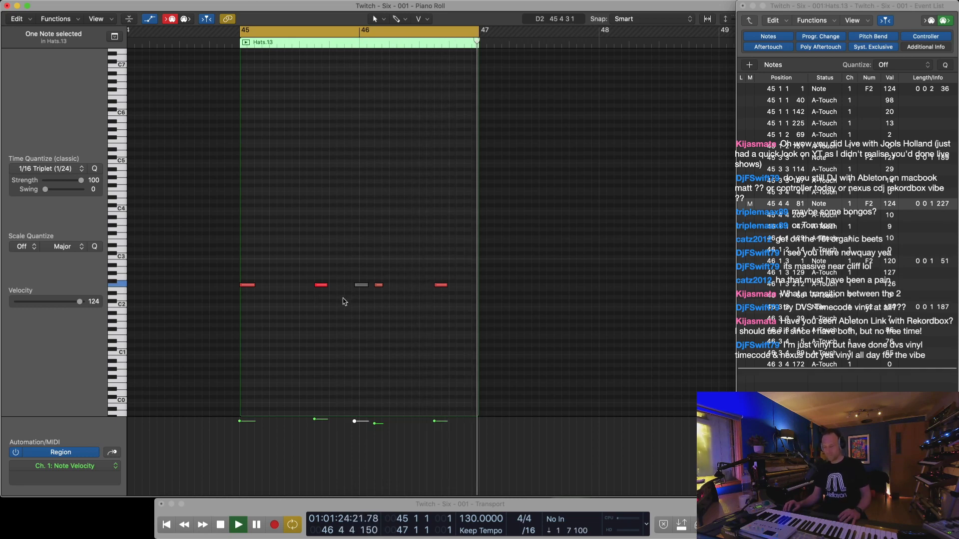
Set all kick notes to a length of 0 0 2 11, and set the first two notes' velocities to 127 and 126
key("super+a")
left_click_drag(941, 159, 941, 94)
left_click(266, 389)
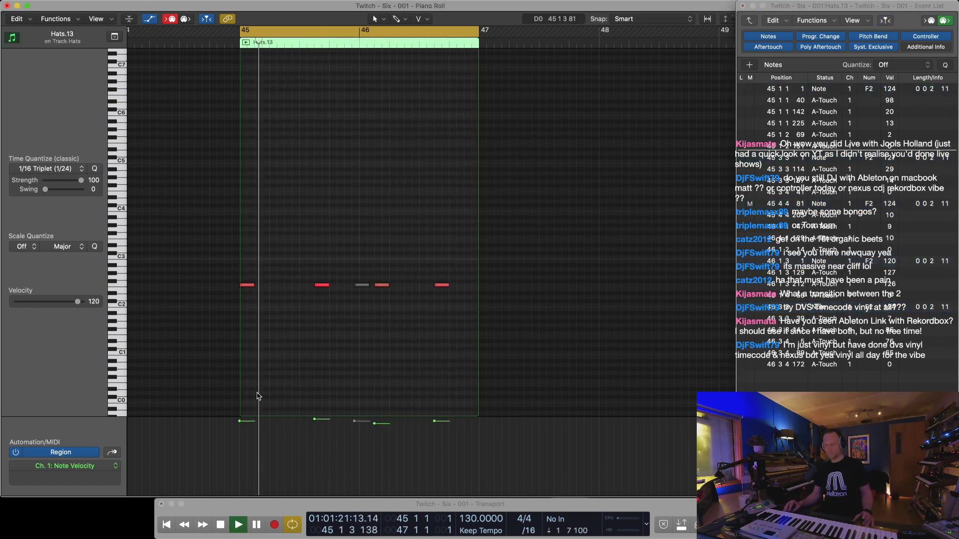
left_click_drag(239, 422, 240, 417)
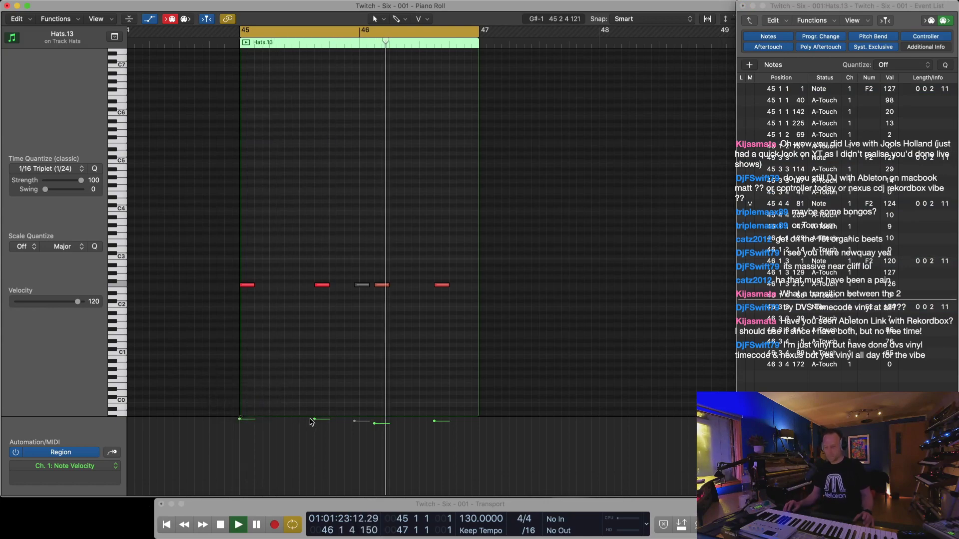
left_click_drag(317, 421, 315, 424)
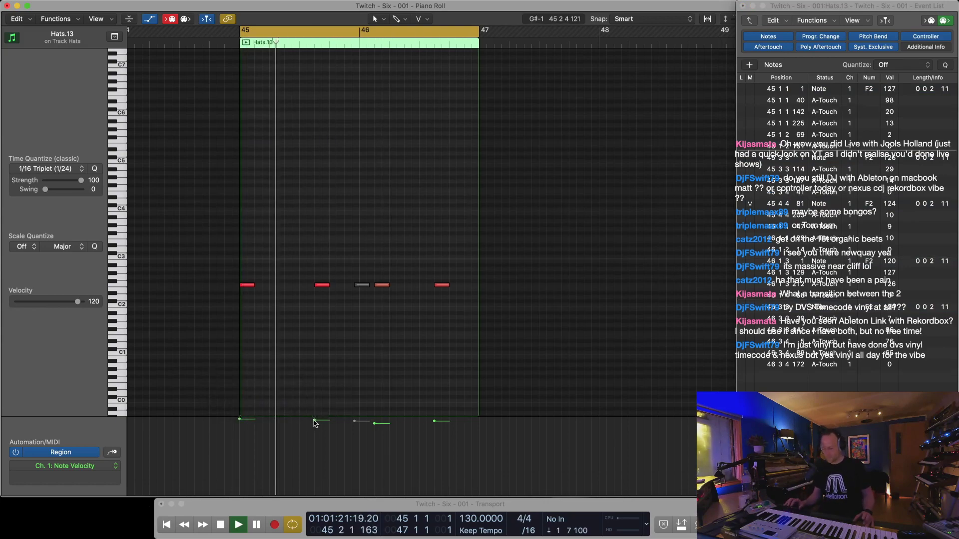
key("1")
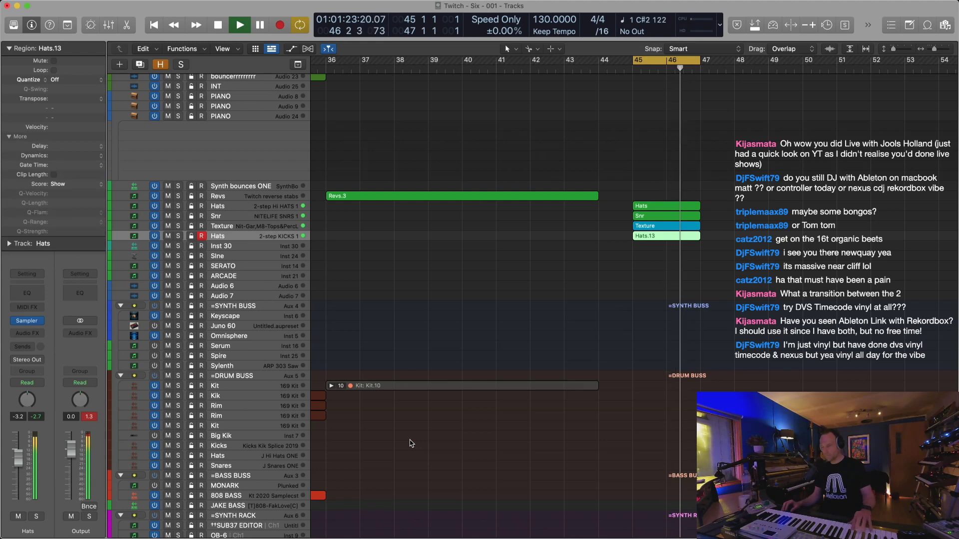
Rename the new kick track and its region as Kik
double_click(248, 236)
type("Kik")
key("Return")
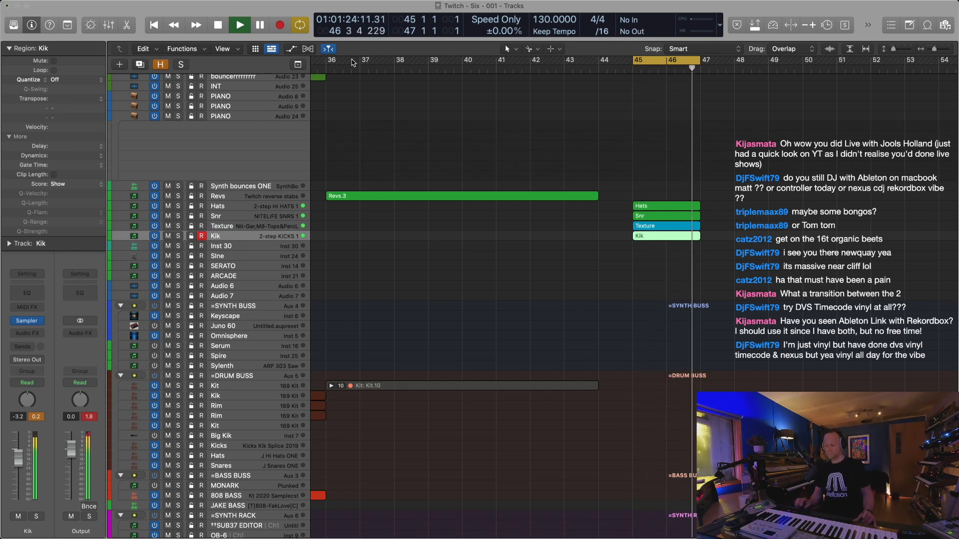
Create a duplicate of the Kik track below it and load 2-step RIMS 1 in its Sampler
key("super+Down")
key("super+Up")
key("super+Up")
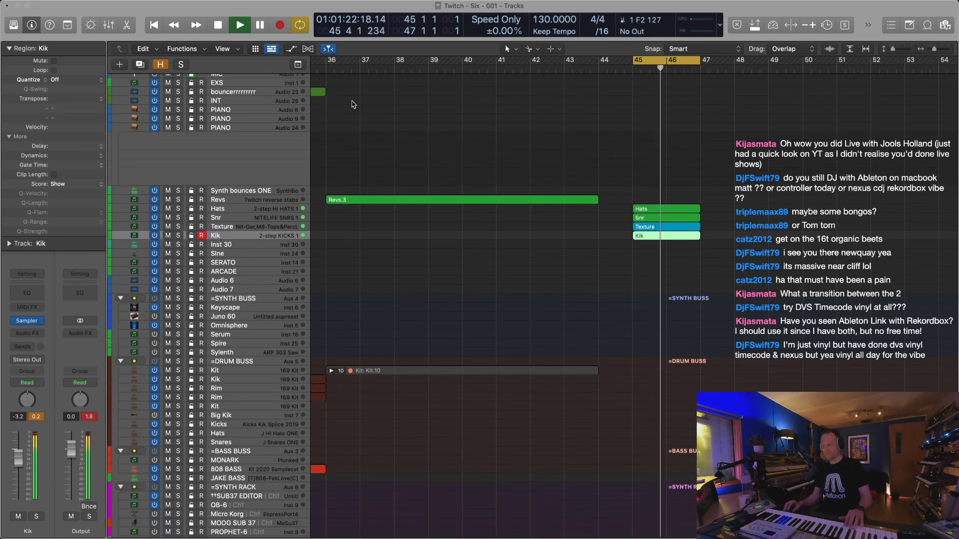
key("super+d")
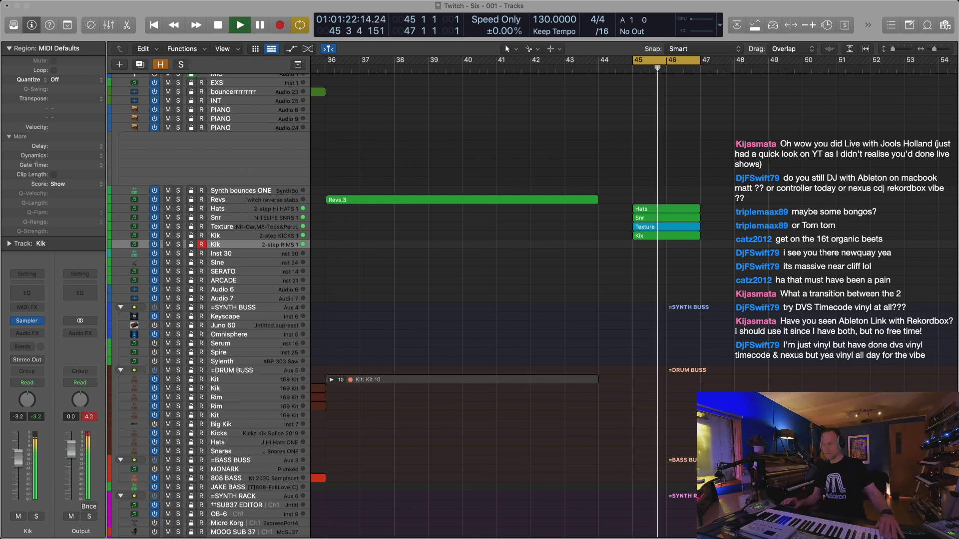
Capture a four-note D1 rim pattern on the first DRUM BUSS Rim track in bars 45 and 46, and quantize it to 1/16 Triplet
scroll(268, 403, "left", 3)
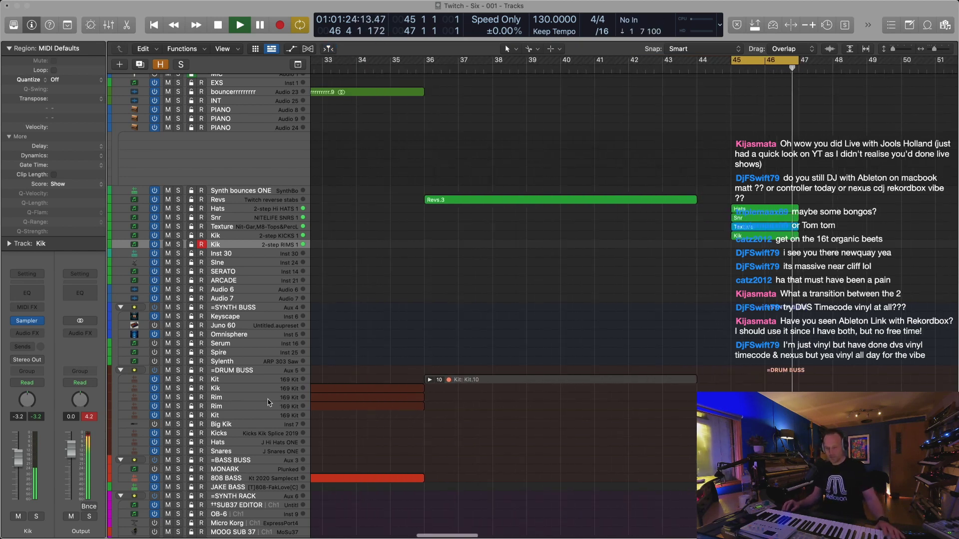
left_click(247, 398)
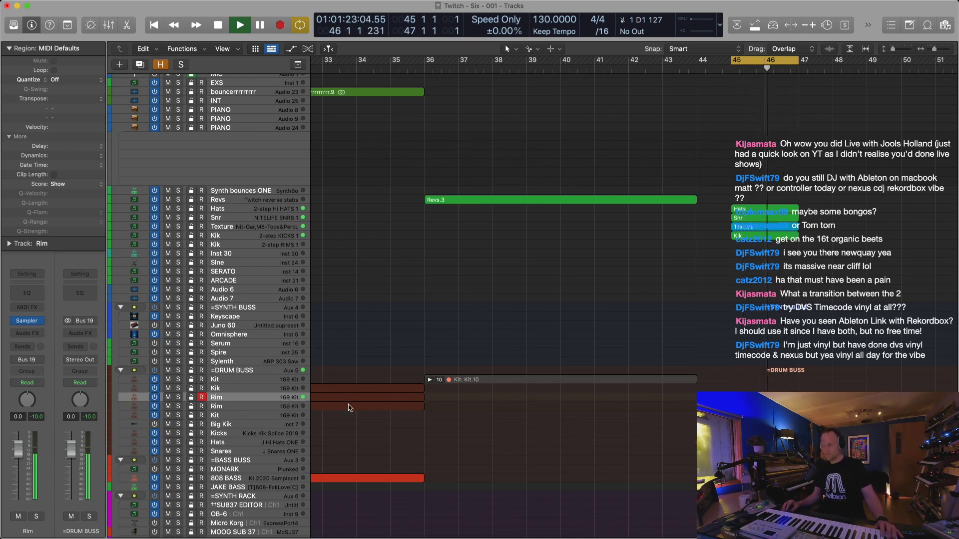
key("space")
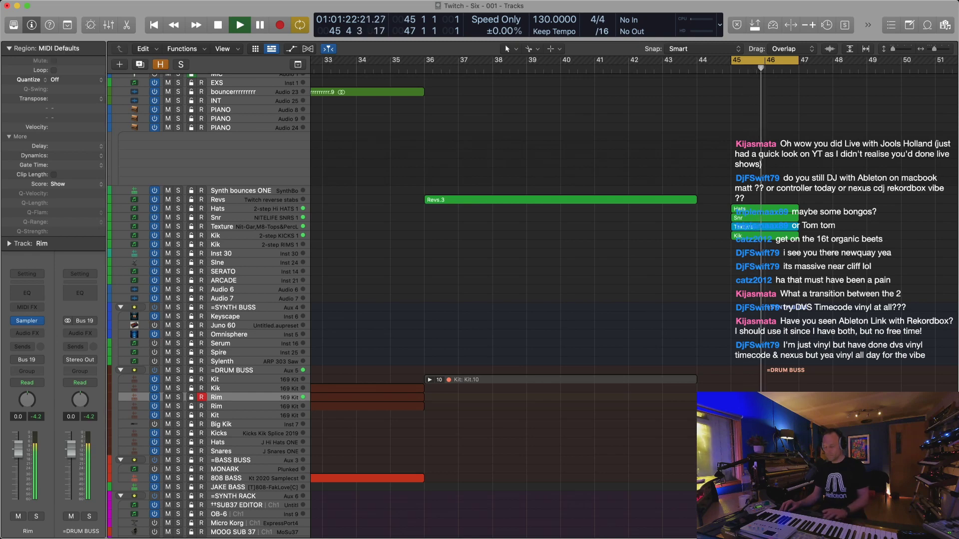
key("2")
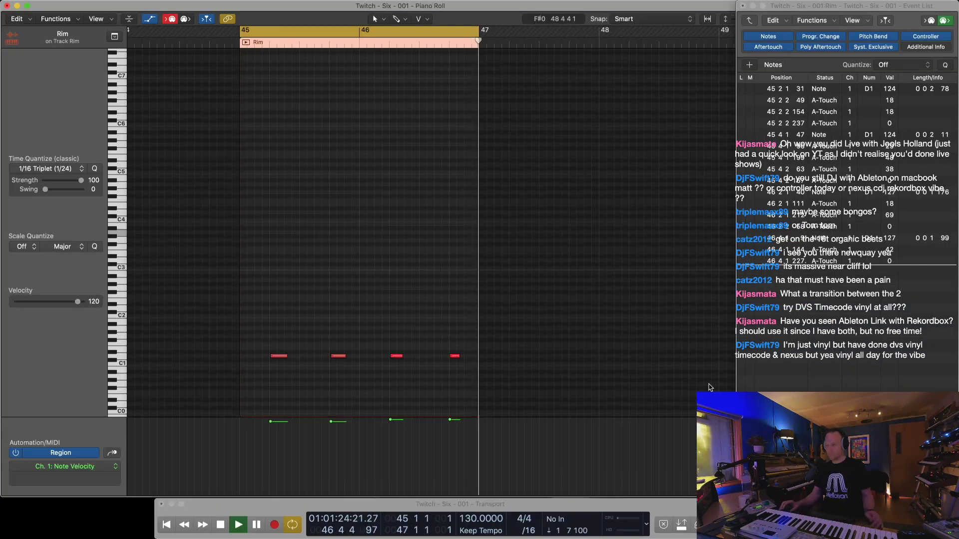
key("q")
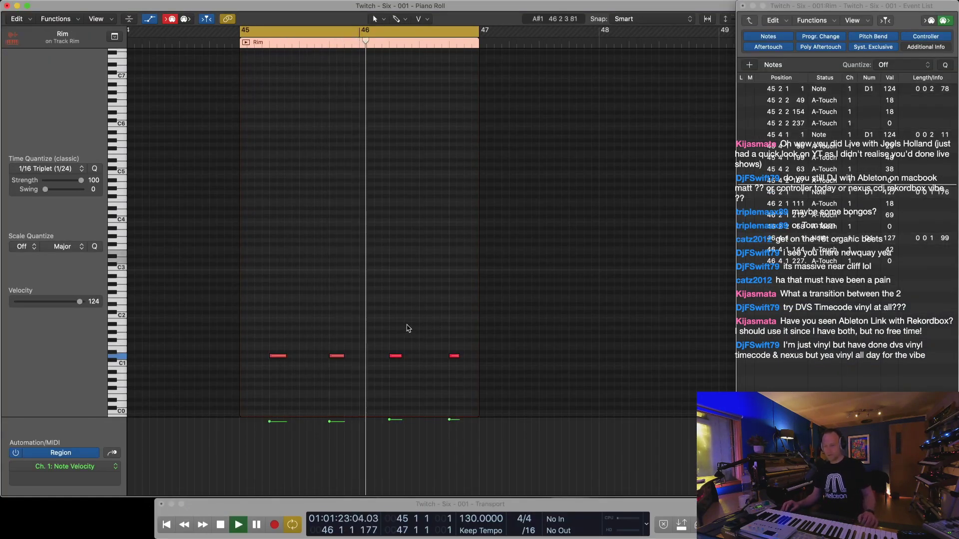
Delete the four rim notes and their emptied region from the Rim track, and close the lower editor pane
left_click_drag(268, 317, 631, 443)
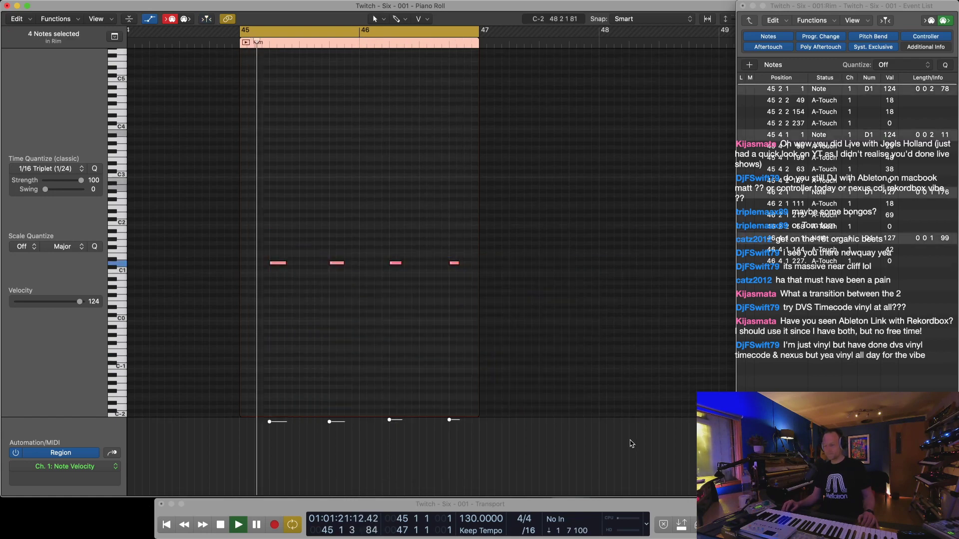
key("Delete")
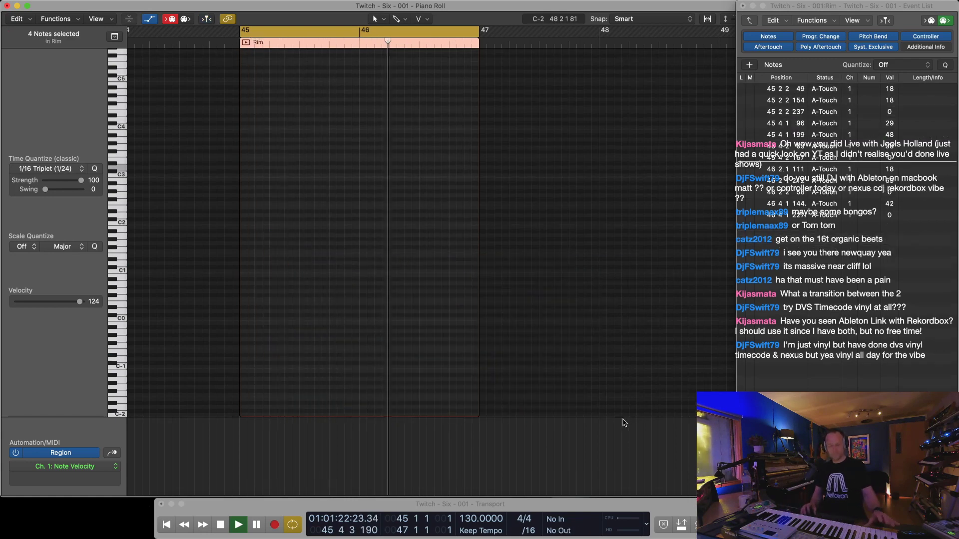
key("1")
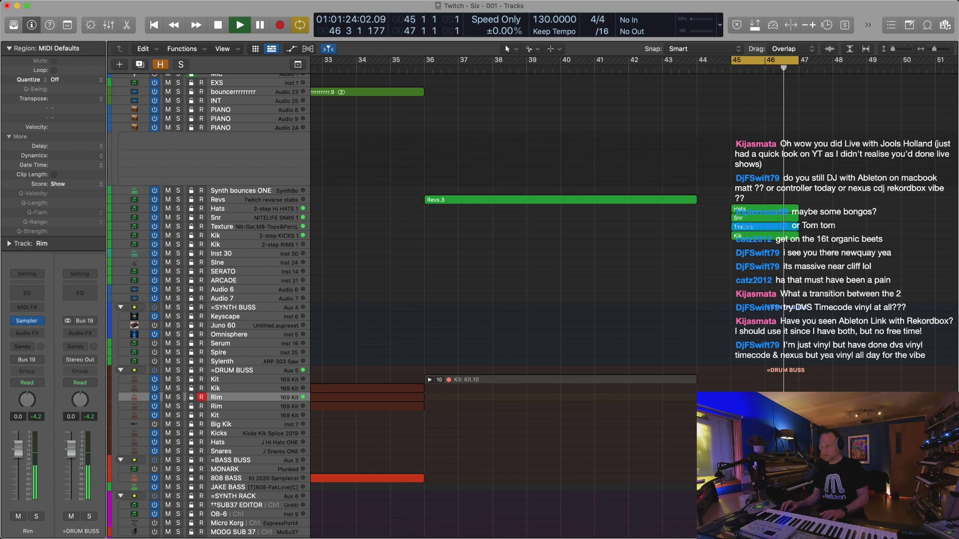
double_click(754, 397)
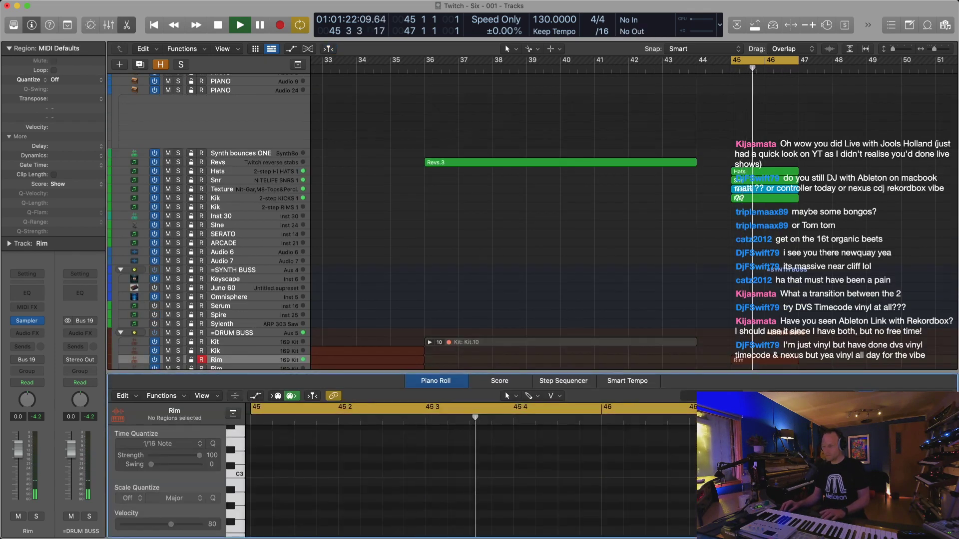
key("Delete")
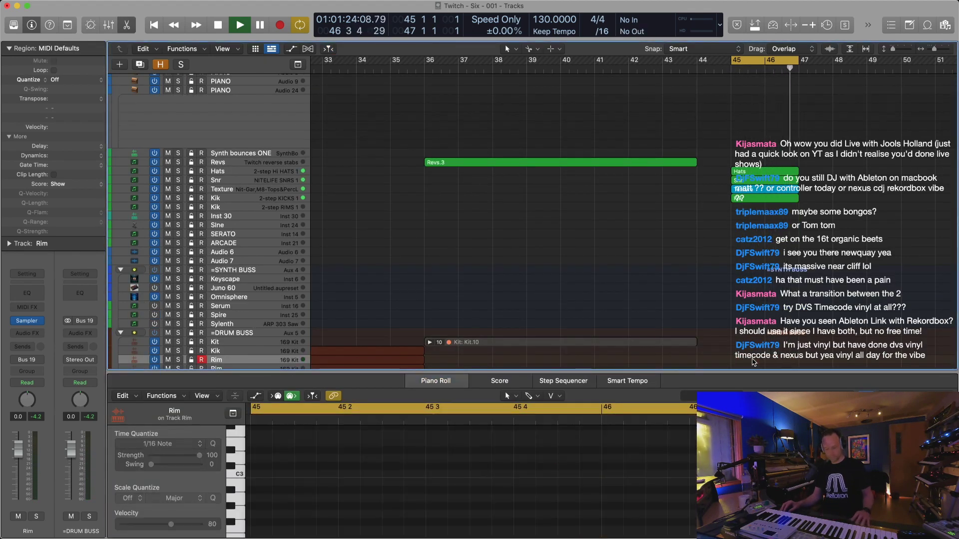
key("x")
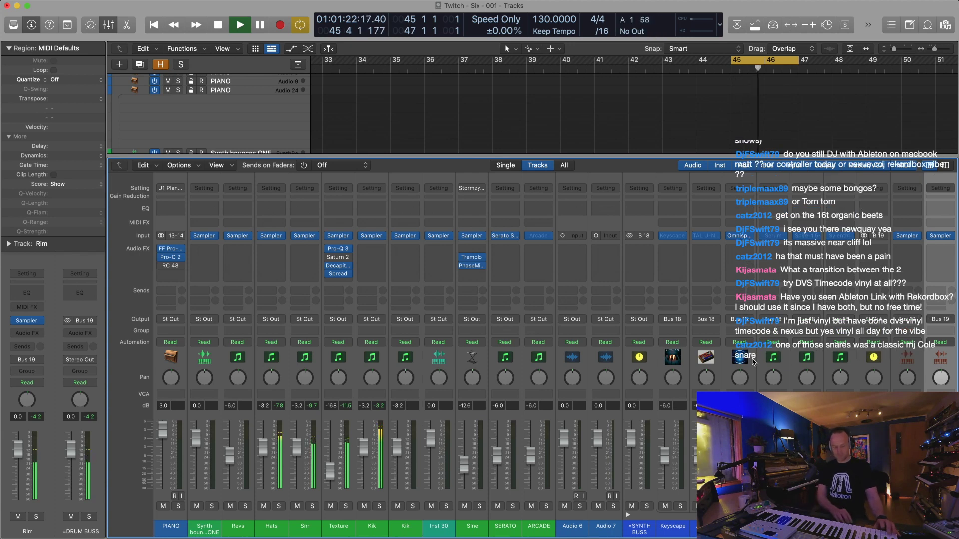
key("x")
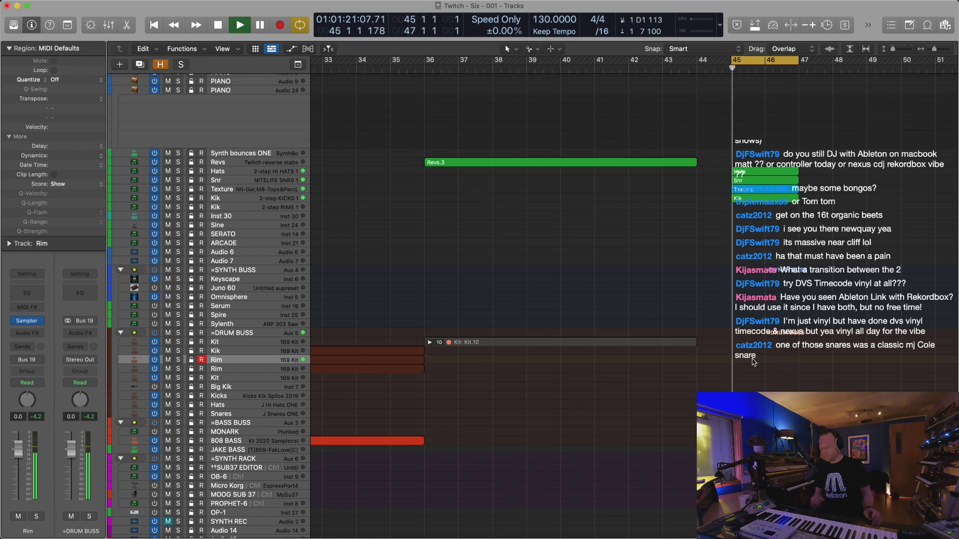
Restore the deleted four-note rim region in bars 45 and 46, quantize its notes to 1/16 Triplet and adjust their lengths
key("super+z")
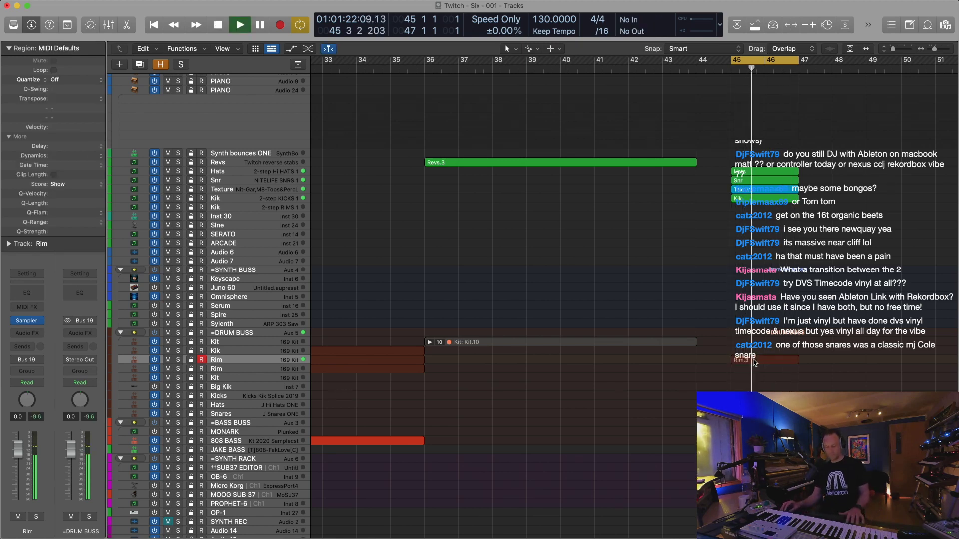
left_click(753, 358)
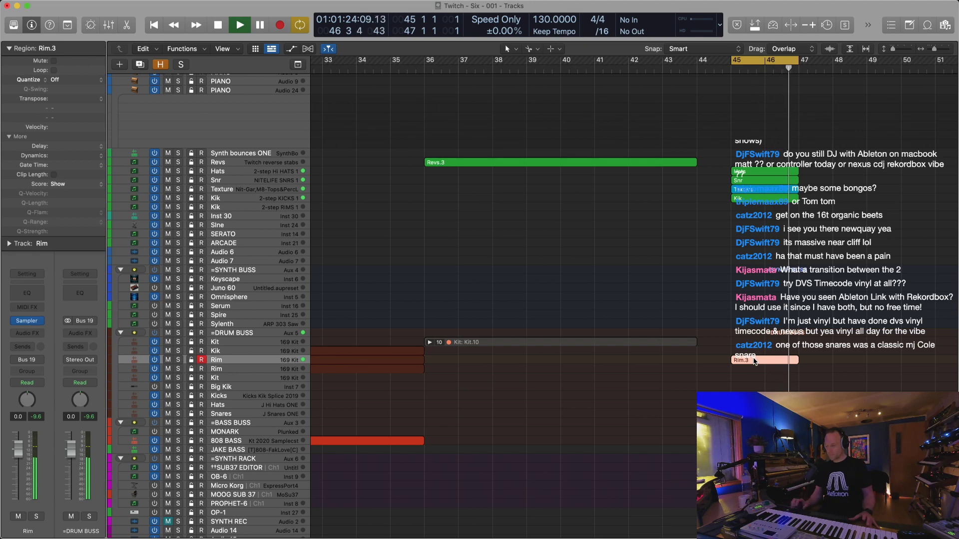
key("2")
key("super+a")
key("q")
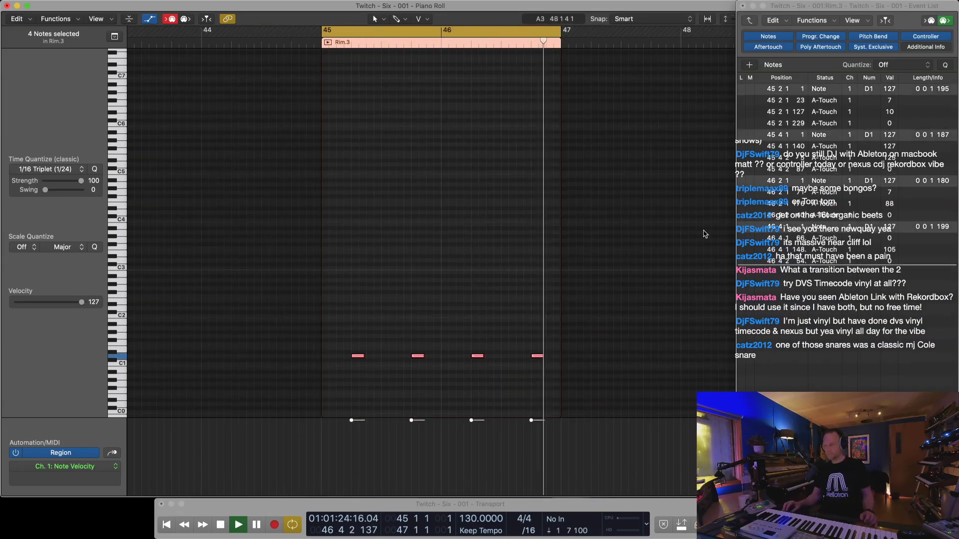
left_click(934, 65)
left_click_drag(943, 89, 951, 65)
key("1")
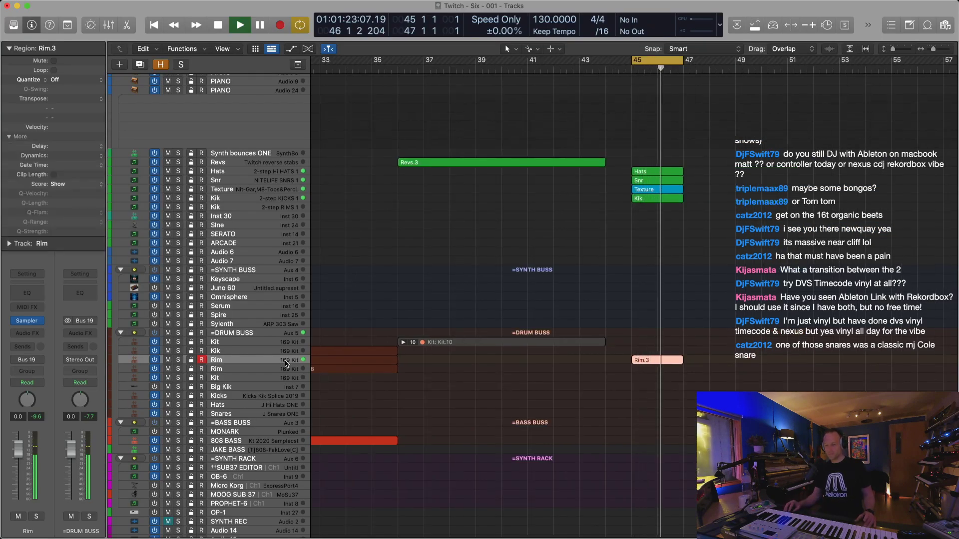
Create a duplicate of the DRUM BUSS Rim track directly below it
key("super+d")
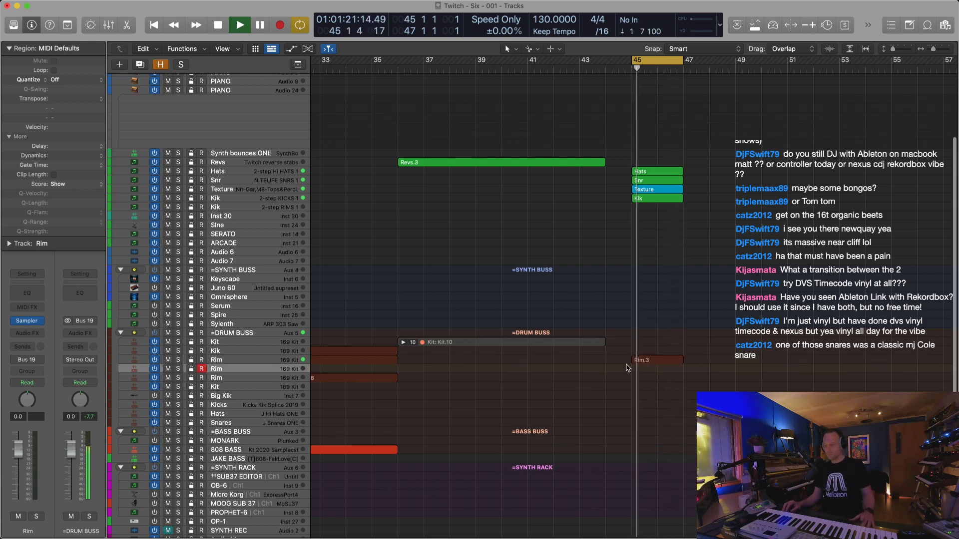
left_click_drag(644, 361, 264, 368)
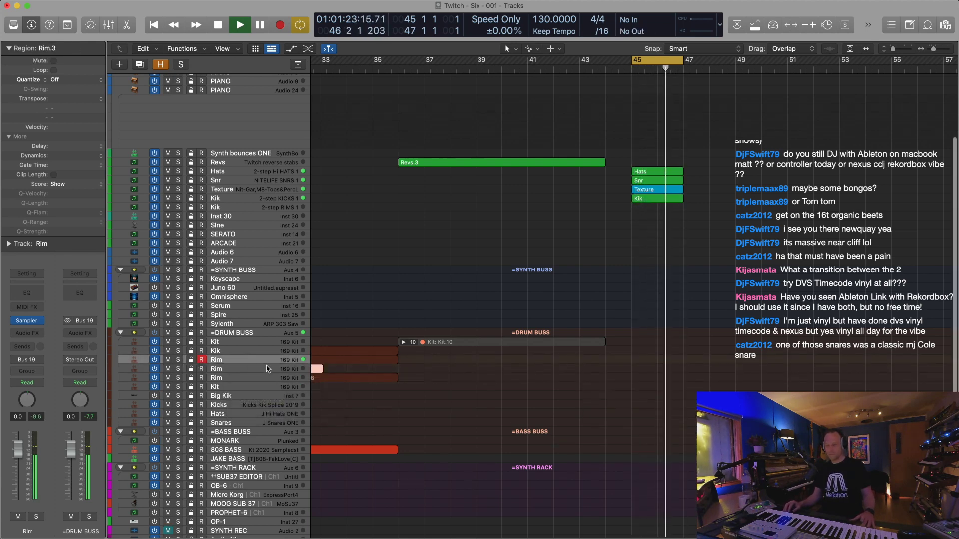
left_click(281, 370)
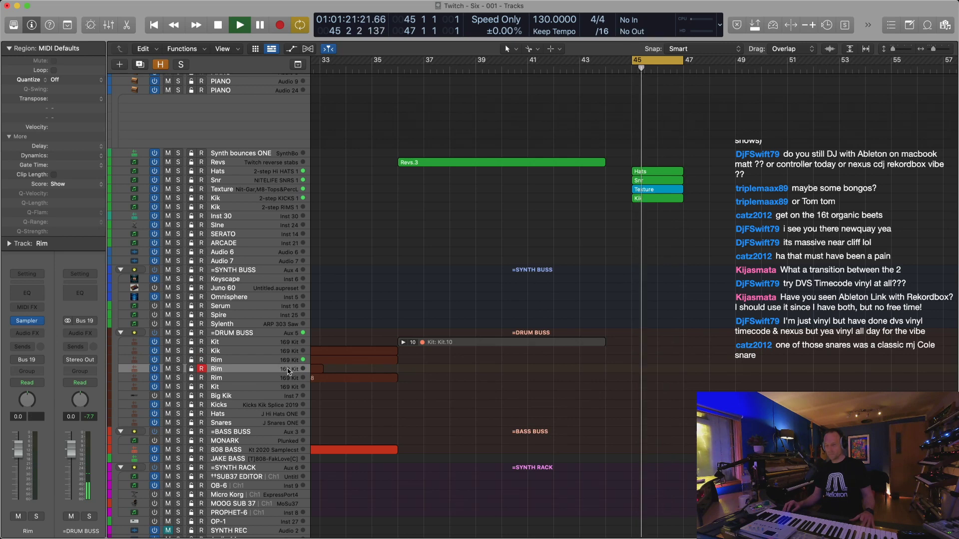
key("super+z")
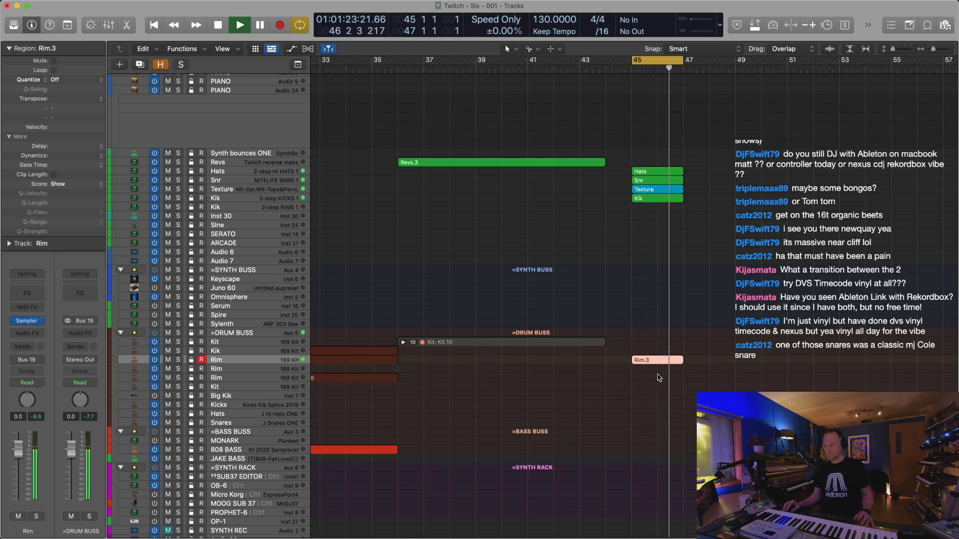
Move the Rim.3 region onto the duplicate Rim track at bar 45, and place that track directly below the 2-step KICKS Kik track
left_click_drag(662, 361, 663, 372)
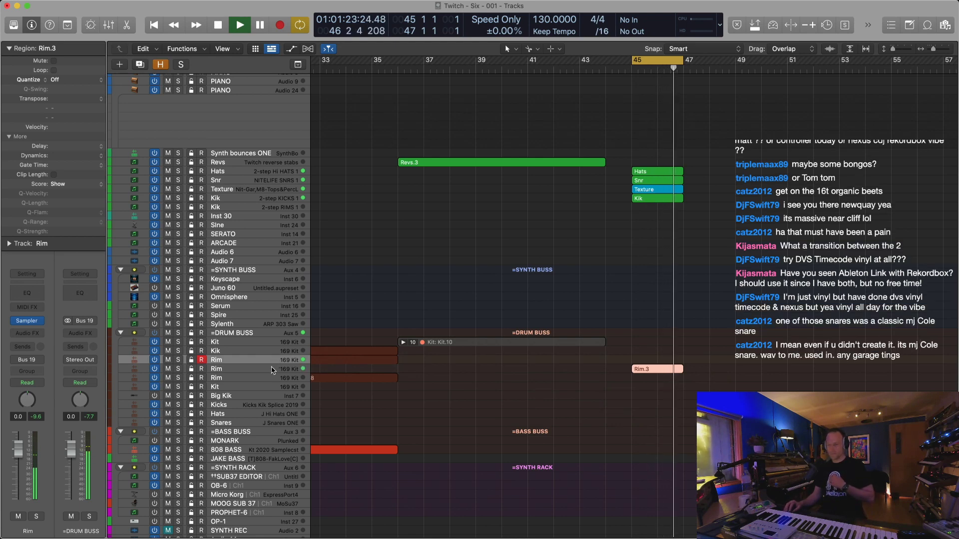
left_click_drag(269, 360, 266, 207)
key("super+Right")
key("super+Down")
key("super+Down")
key("super+Down")
key("super+Up")
key("super+Down")
key("super+Up")
key("super+Up")
key("super+Left")
key("super+Right")
key("super+Right")
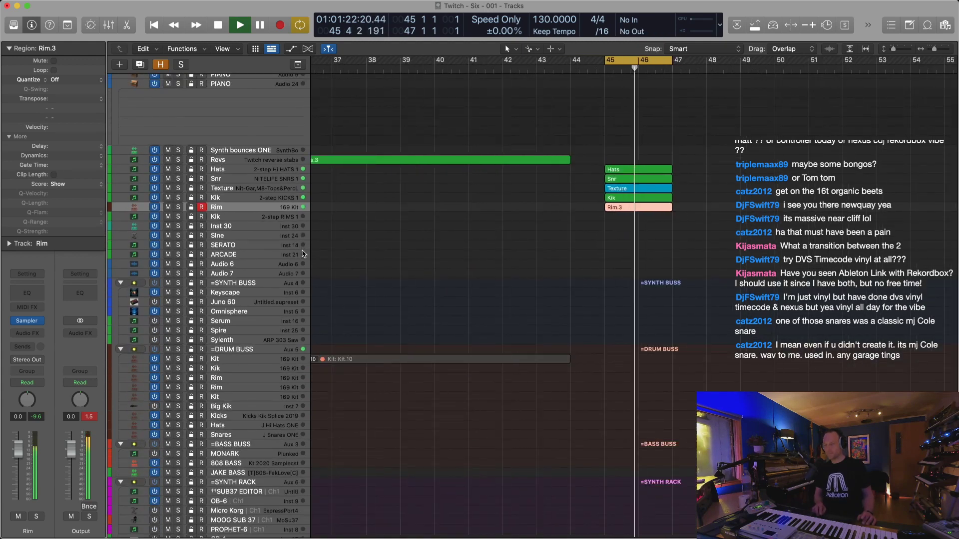
key("super+Left")
key("super+Left")
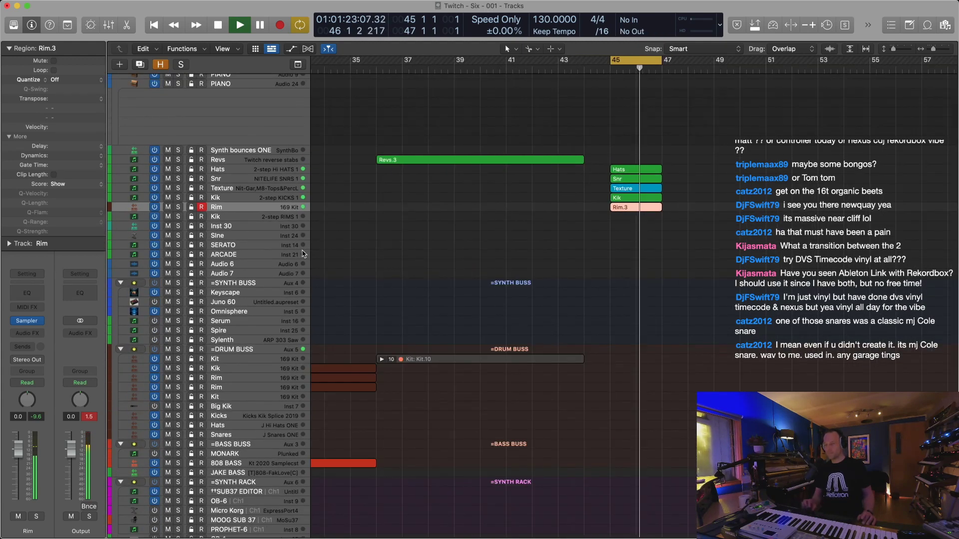
Examine the notes in the Snr region and the eight B3 notes in the Hats region
left_click(254, 179)
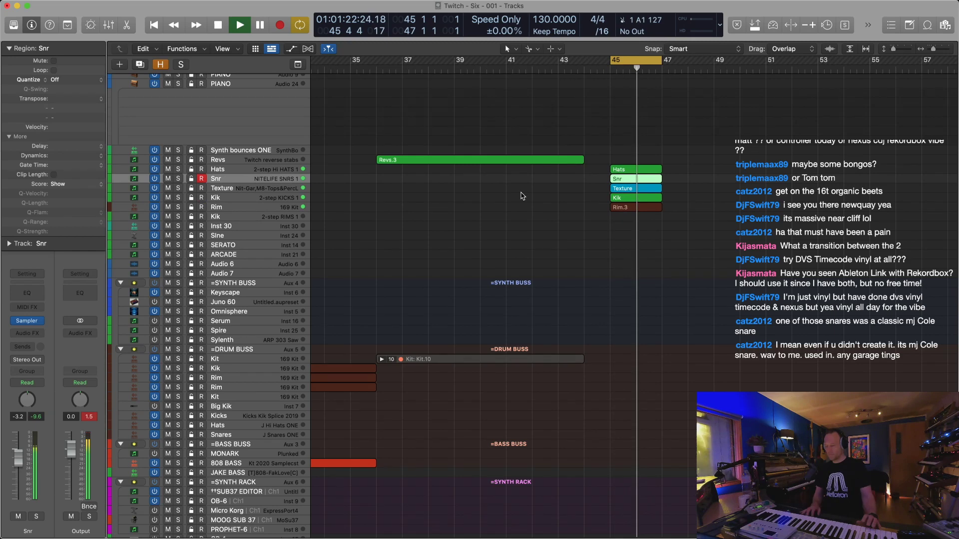
key("2")
key("super+a")
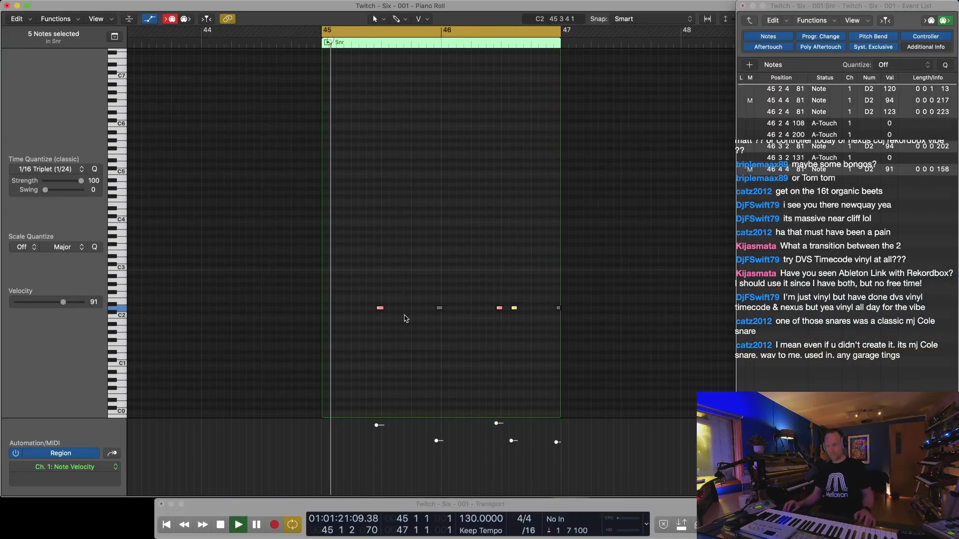
key("1")
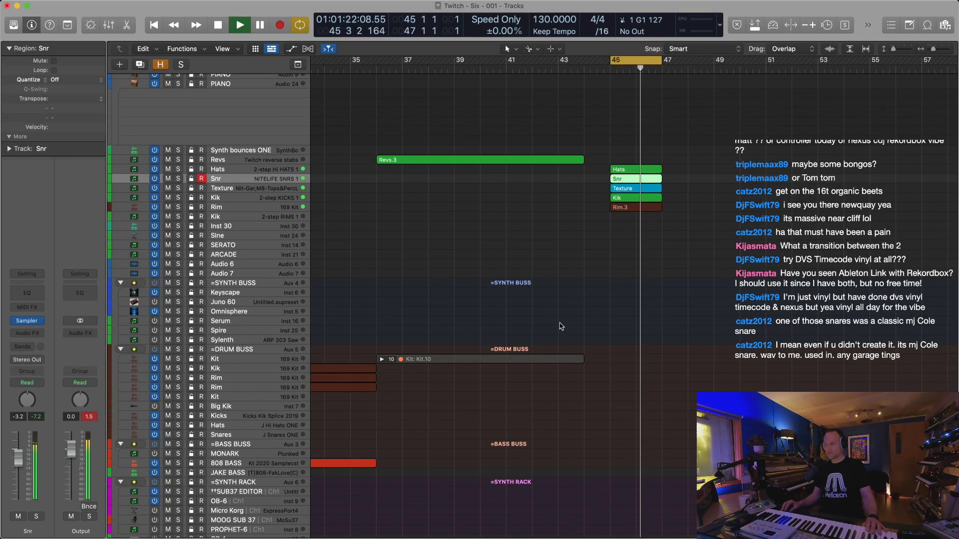
left_click(254, 171)
key("2")
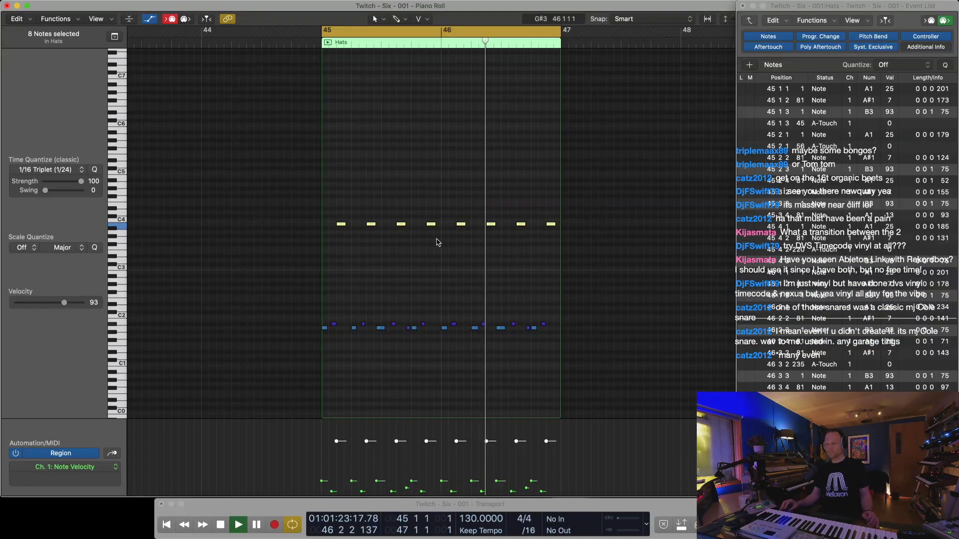
left_click_drag(300, 198, 583, 235)
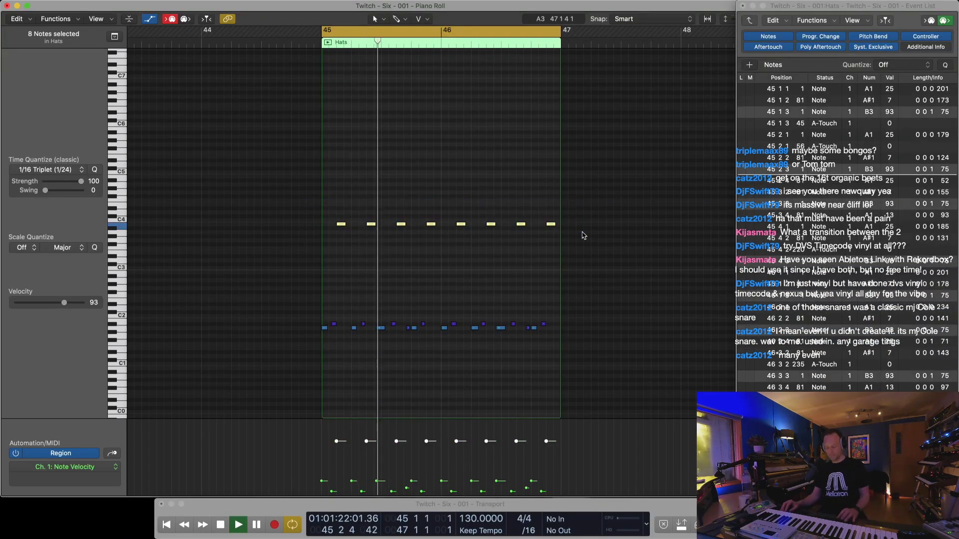
key("1")
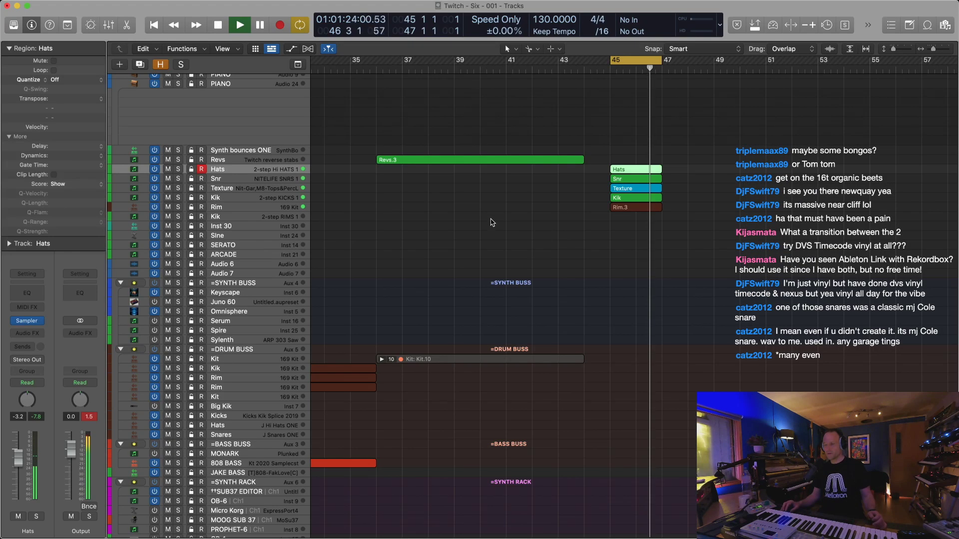
Duplicate the Hats track and capture an eight-note B3 hat pattern on it in bars 45 and 46, quantized to 1/16 Triplet
key("super+d")
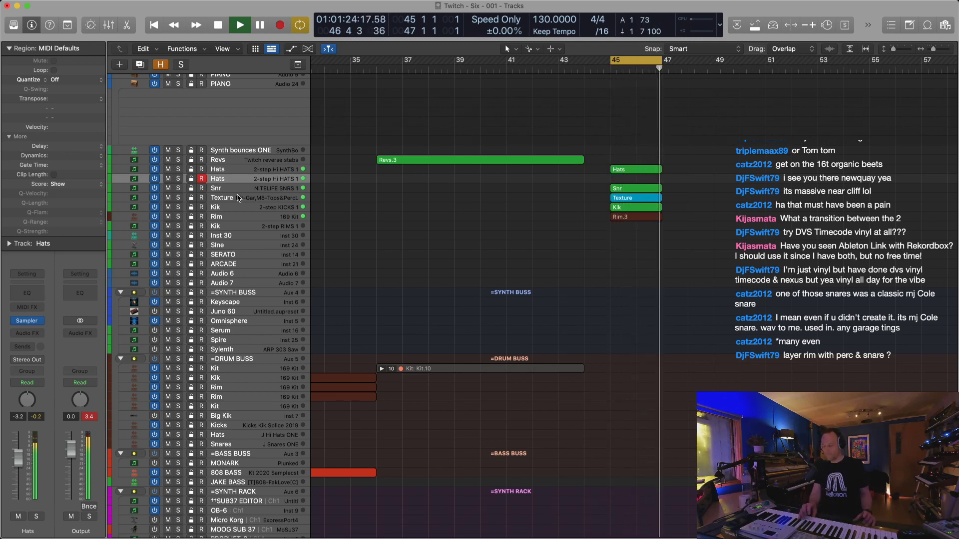
key("shift+r")
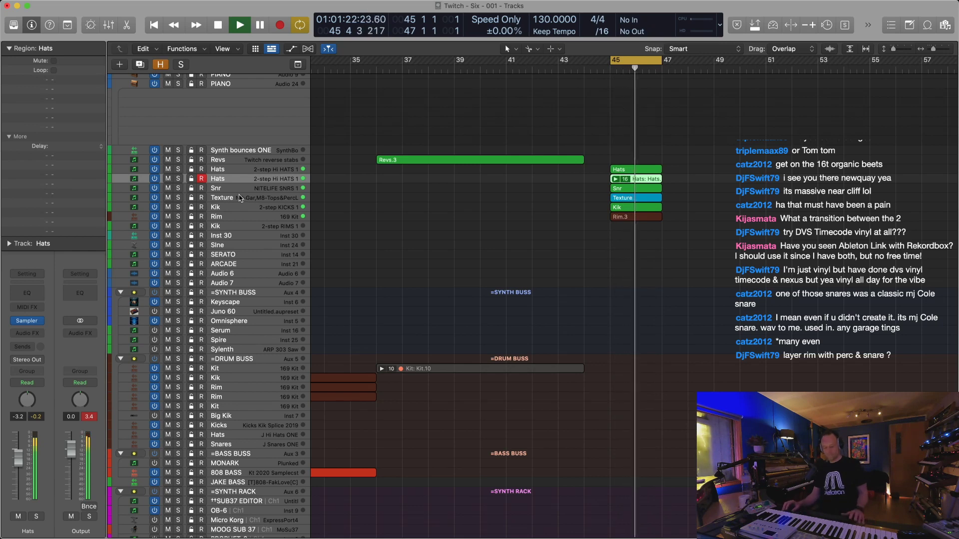
left_click(639, 180)
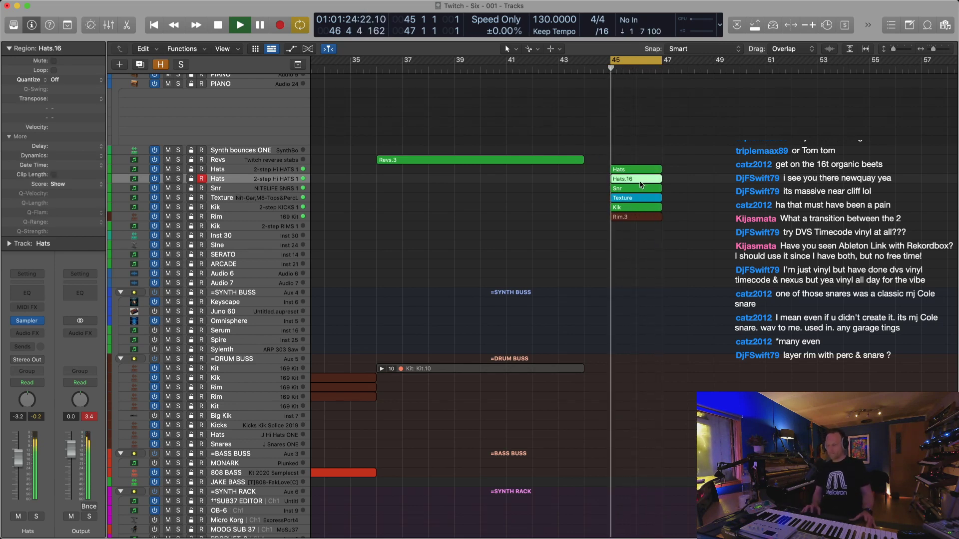
double_click(641, 180)
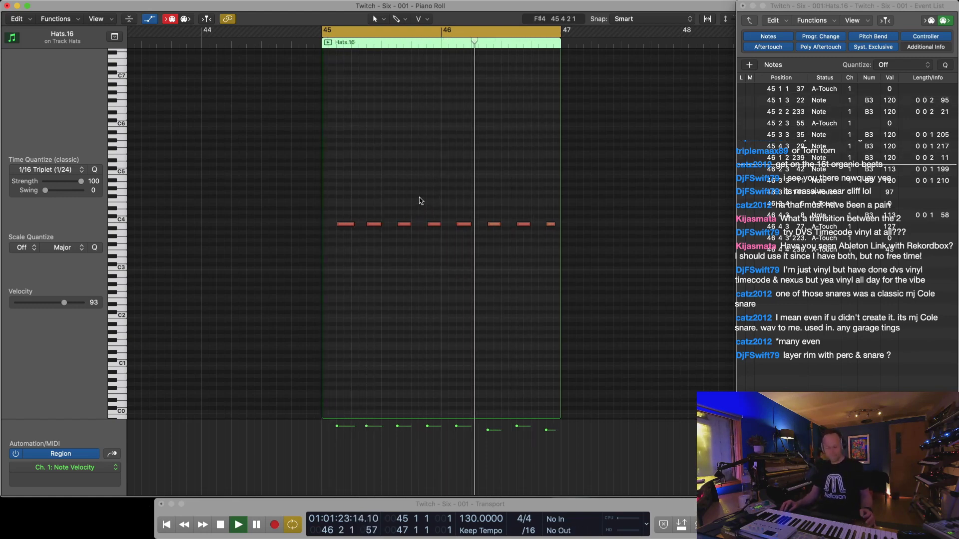
key("super+a")
key("q")
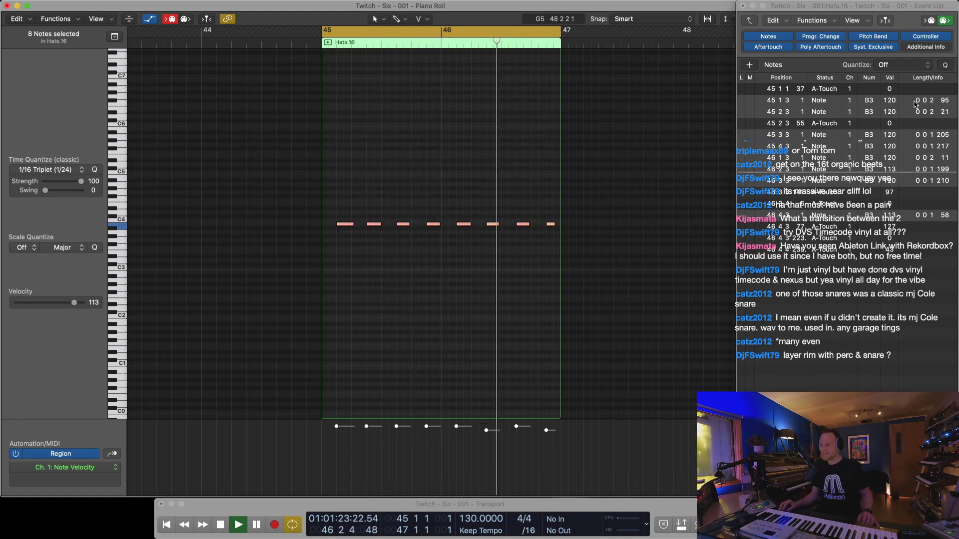
Set all eight B3 hat notes to velocity 123 and length 0 0 2 28
left_click_drag(889, 100, 889, 94)
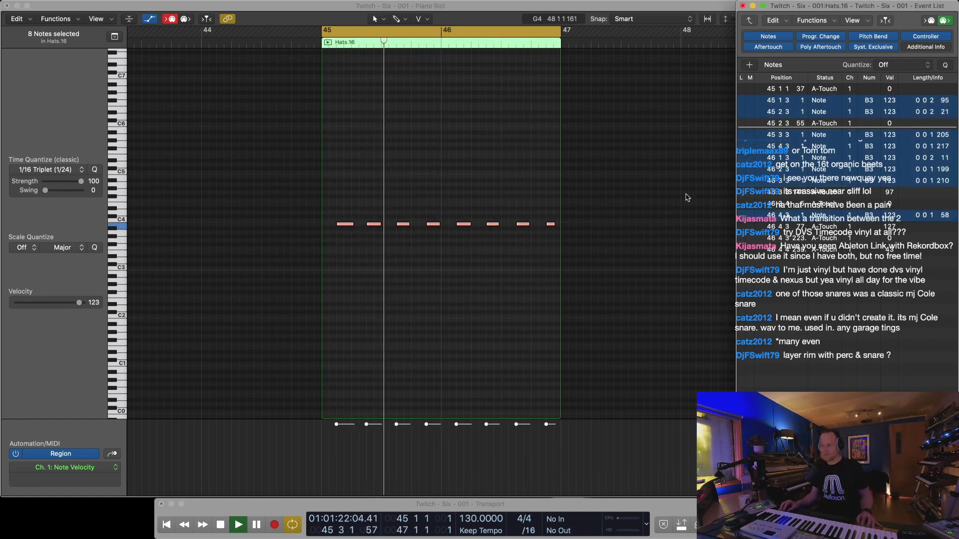
left_click_drag(943, 100, 942, 94)
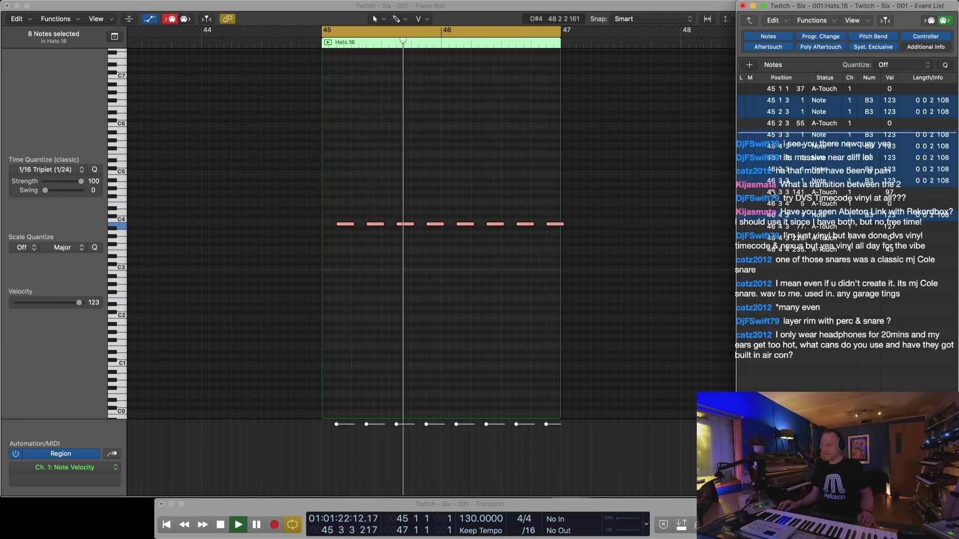
left_click_drag(943, 101, 942, 124)
key("ctrl+shift+l")
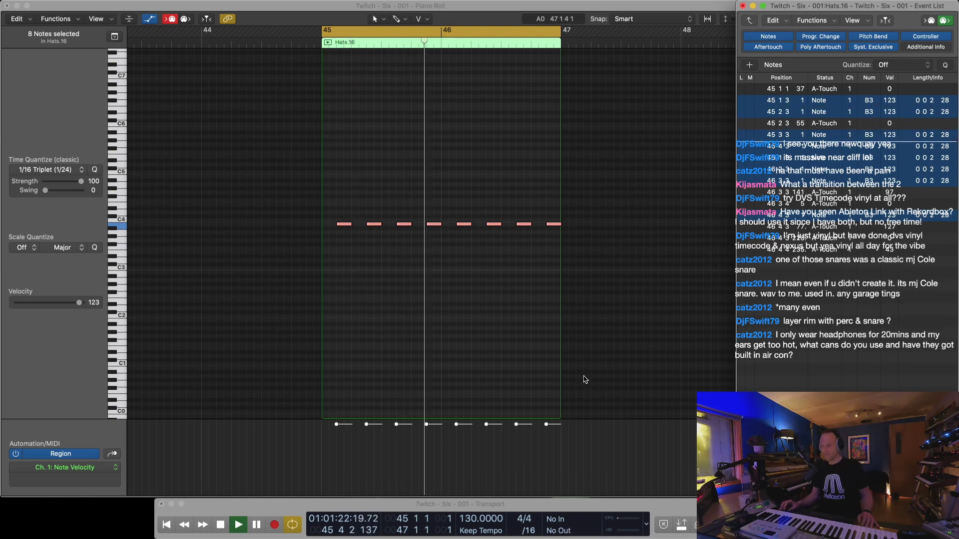
key("1")
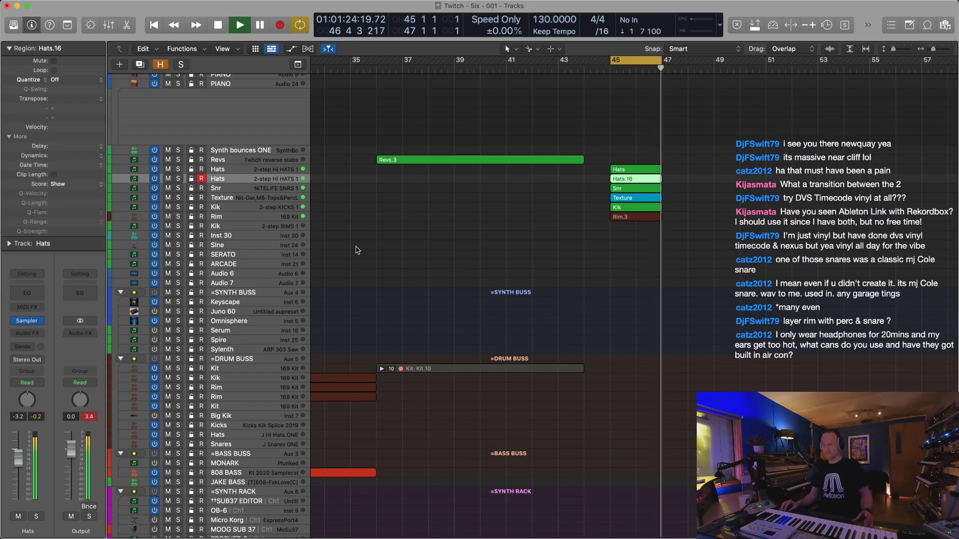
Rename the duplicate Hats track as T Hat
key("shift+n")
type("T Hat")
key("Return")
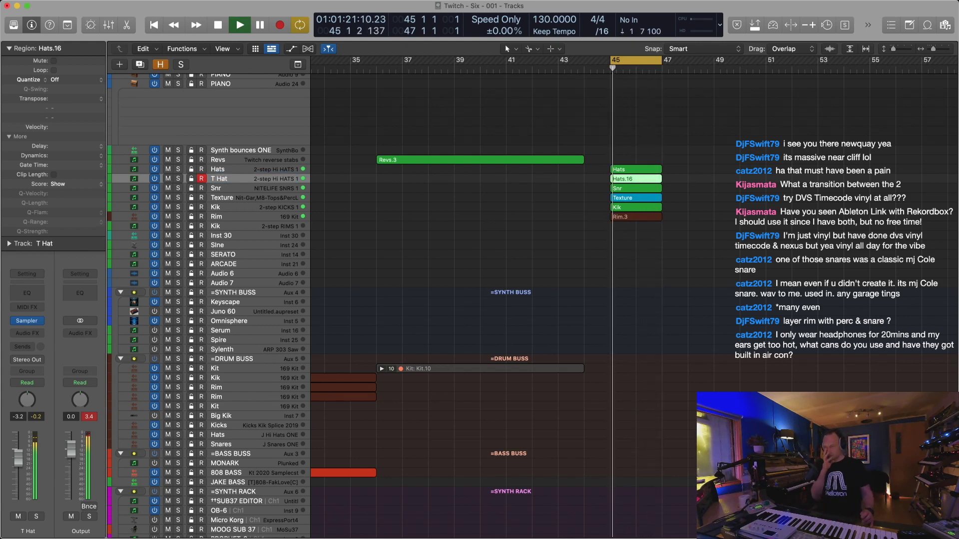
key("super+Up")
key("super+Up")
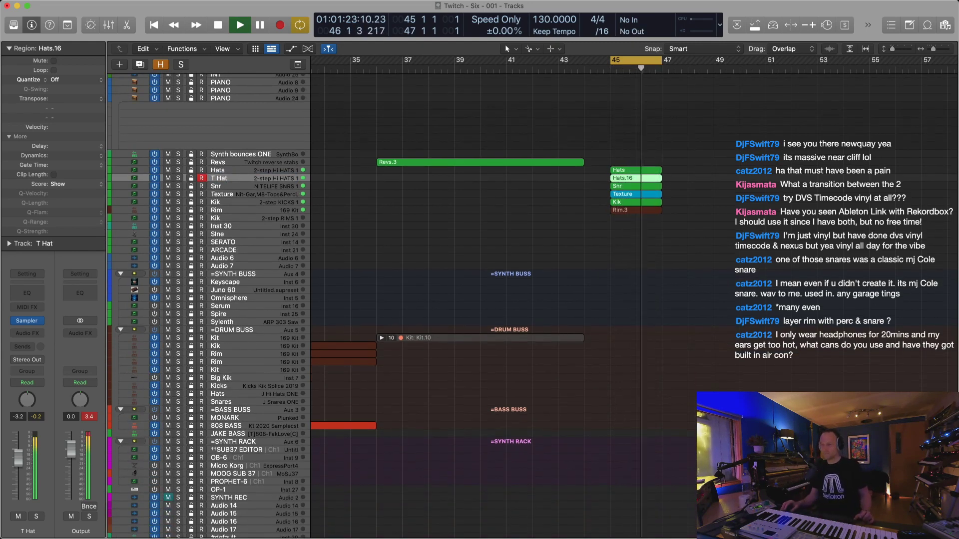
Audition the drum loop without the Texture track, and lower Texture's volume to -26.0 dB
left_click(168, 194)
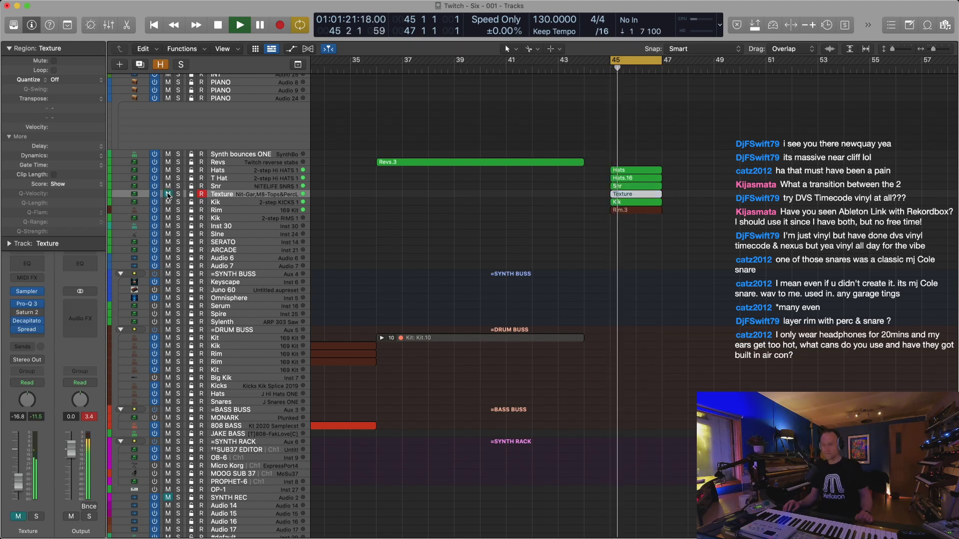
left_click(168, 194)
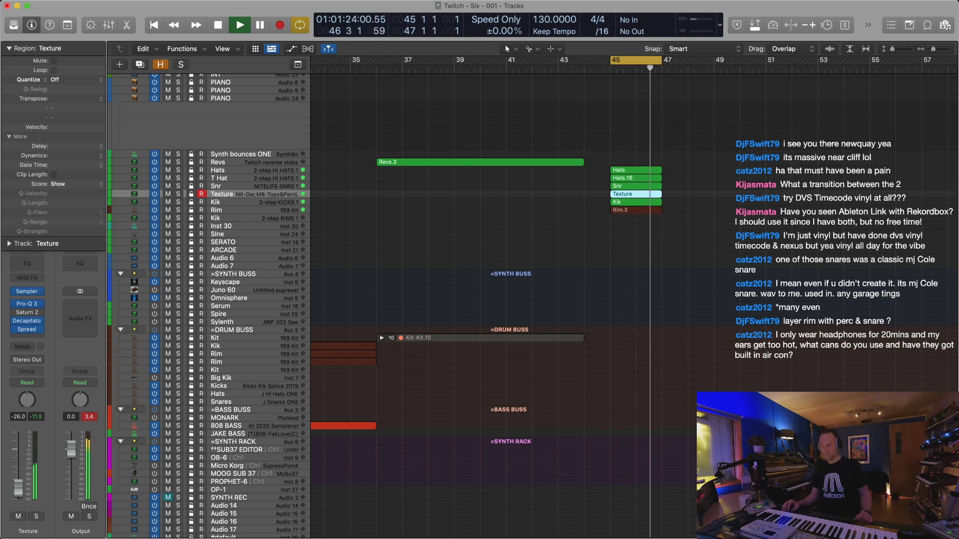
Copy the five F2 notes in the Kik region up to G#2 and mute the F2 originals
left_click(250, 204)
key("2")
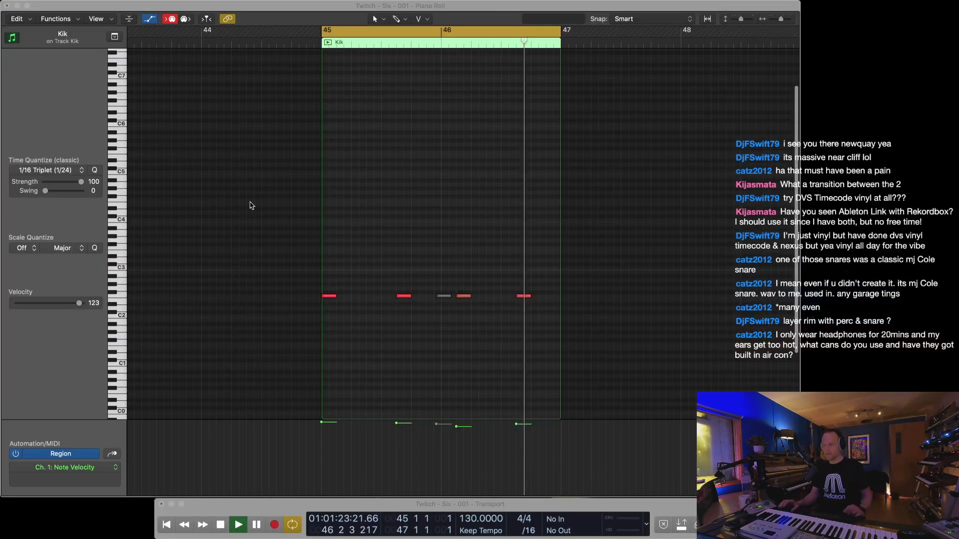
key("super+a")
left_click_drag(325, 295, 329, 284)
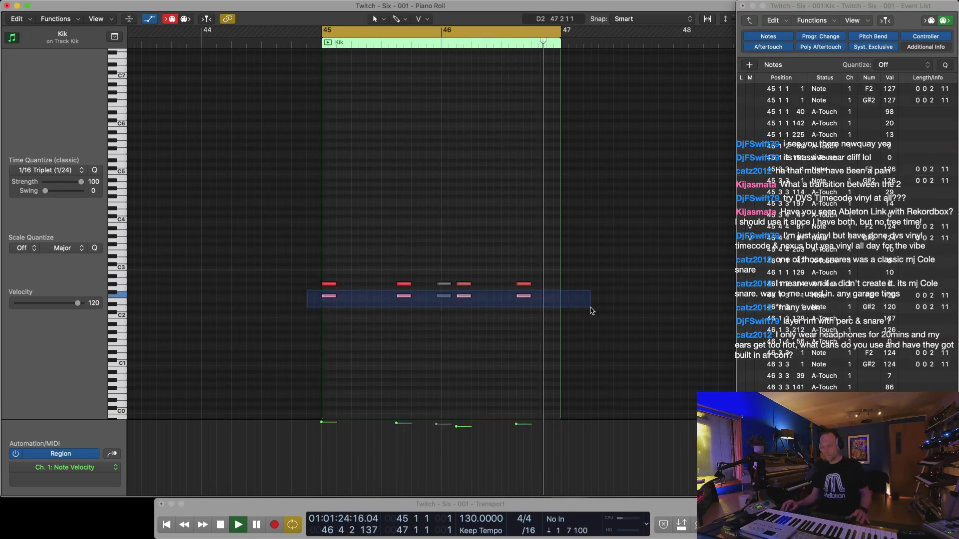
key("ctrl+m")
Transpose the copied kick notes down to C#1, and swap the mutes so only the five F2 notes sound
left_click_drag(546, 260, 328, 285)
left_click_drag(867, 238, 866, 248)
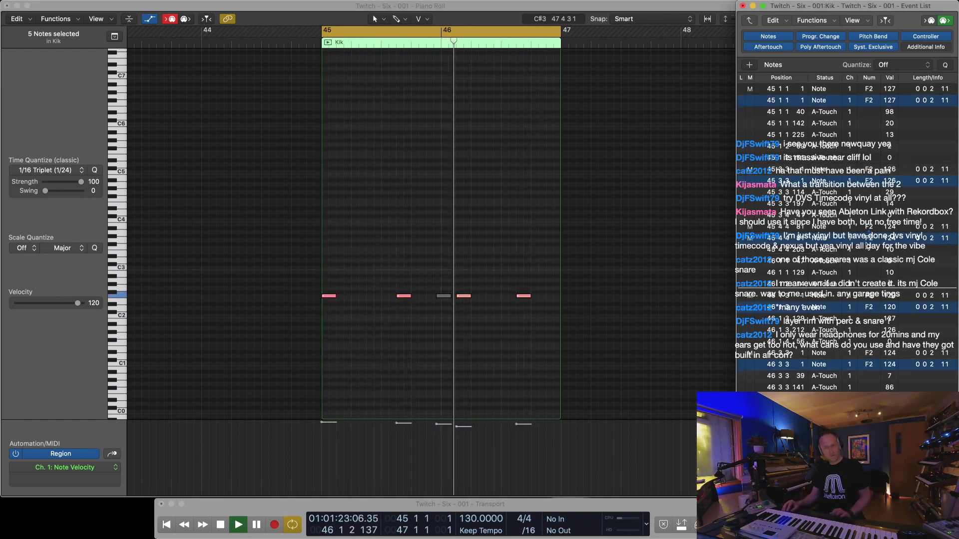
left_click_drag(867, 248, 864, 271)
key("ctrl+m")
left_click_drag(287, 273, 676, 328)
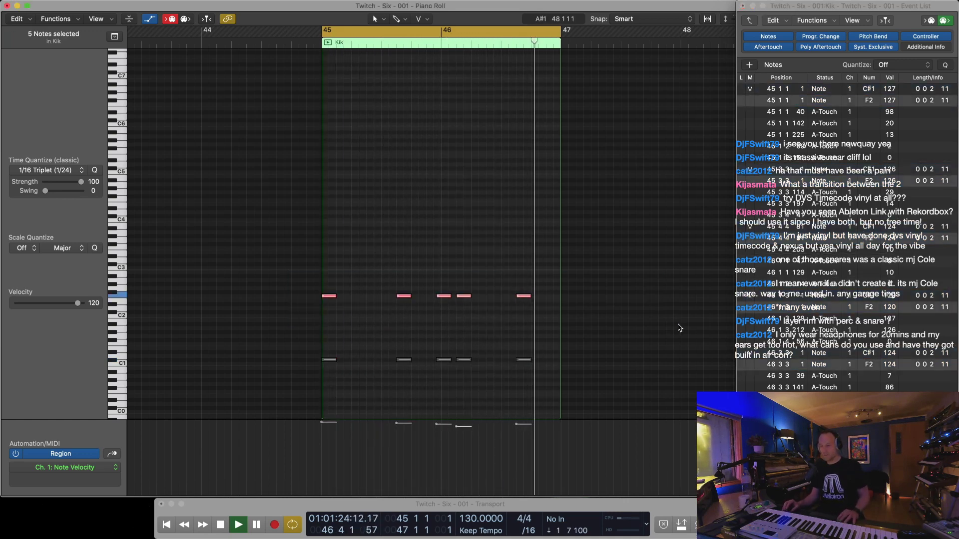
key("1")
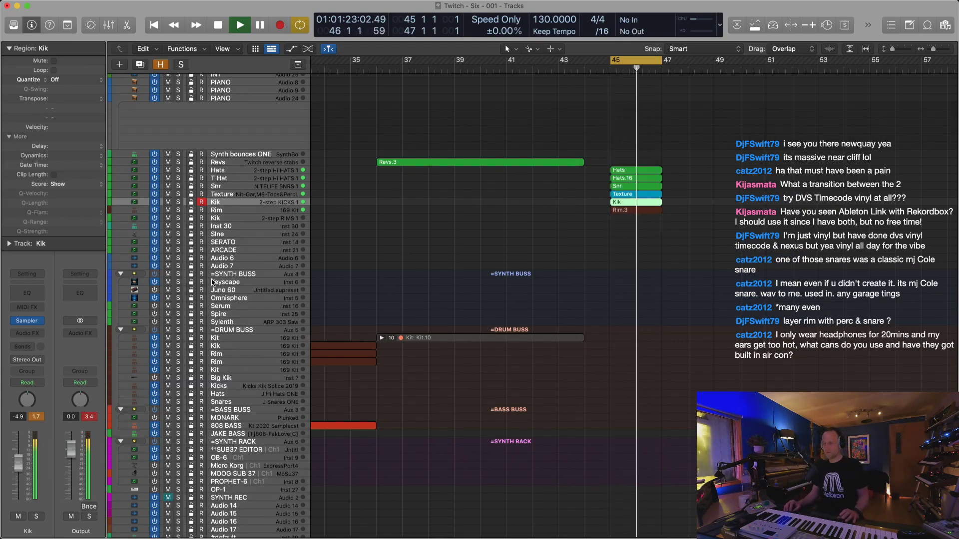
Try the Revs sounds over the drum loop and lower the Texture track's volume to -29.0 dB
left_click(234, 194)
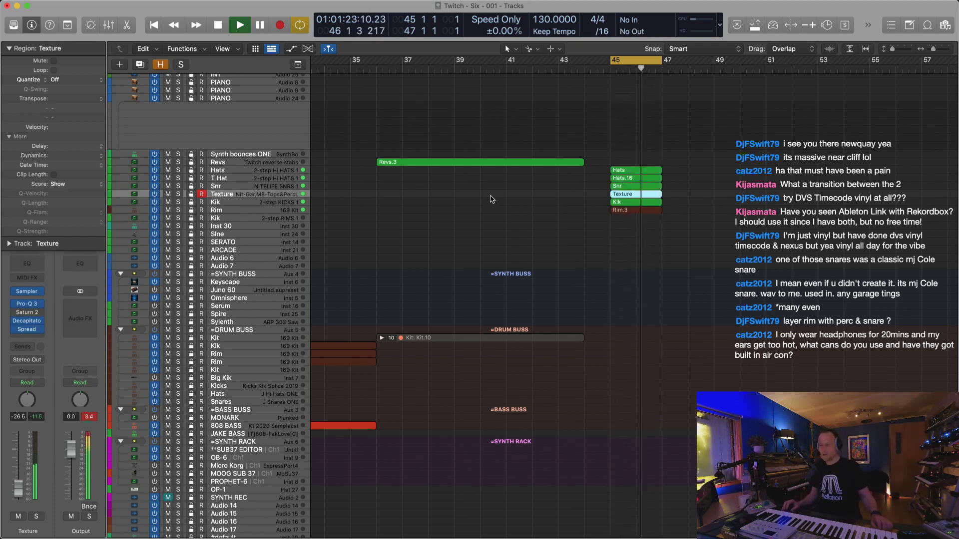
left_click(233, 165)
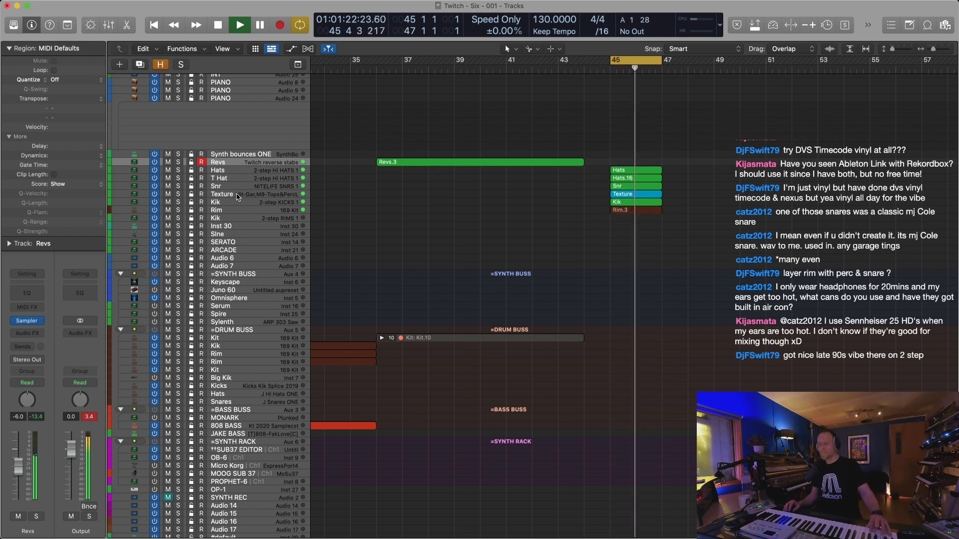
key("Down")
key("Down")
key("Down")
key("Down")
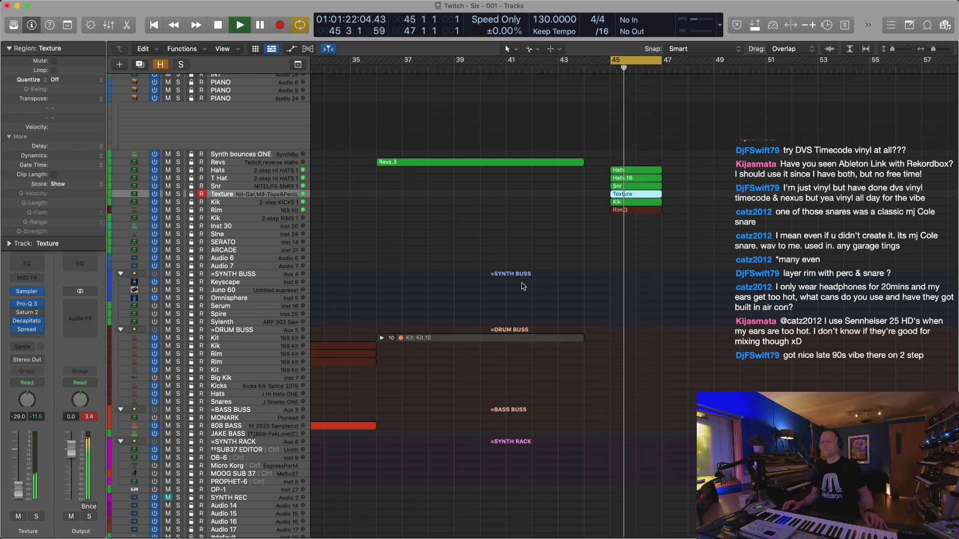
key("super+Left")
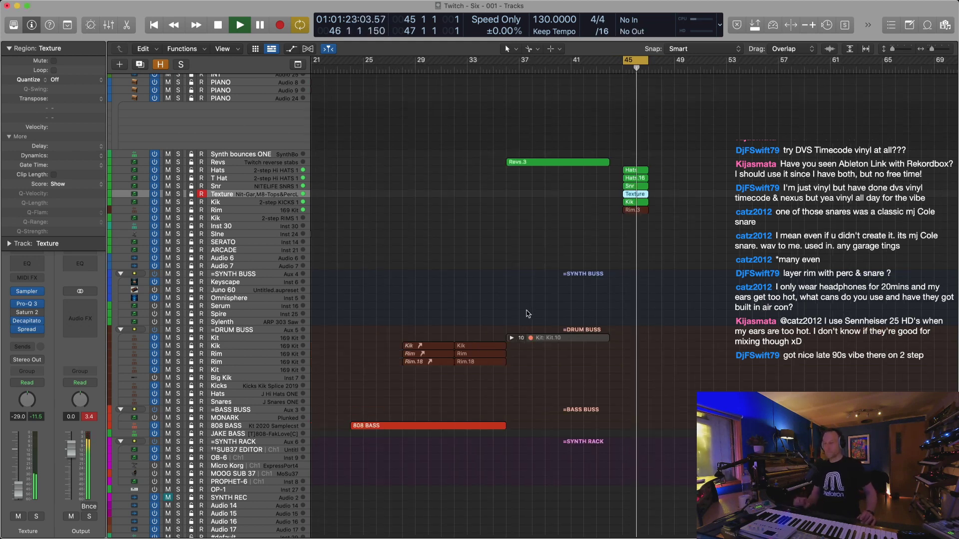
Copy the six two-bar drum regions from bar 45 to bar 36 and repeat them up to bar 44 beneath Revs.3
left_click(402, 62)
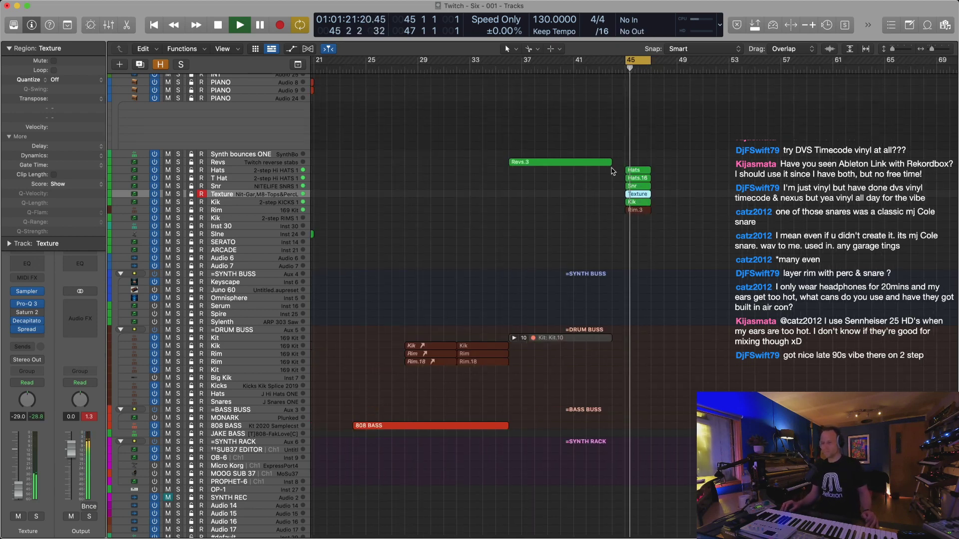
left_click(504, 67)
left_click_drag(681, 154, 640, 239)
left_click_drag(636, 171, 524, 172)
key("super+r")
key("Return")
key("super+r")
key("Return")
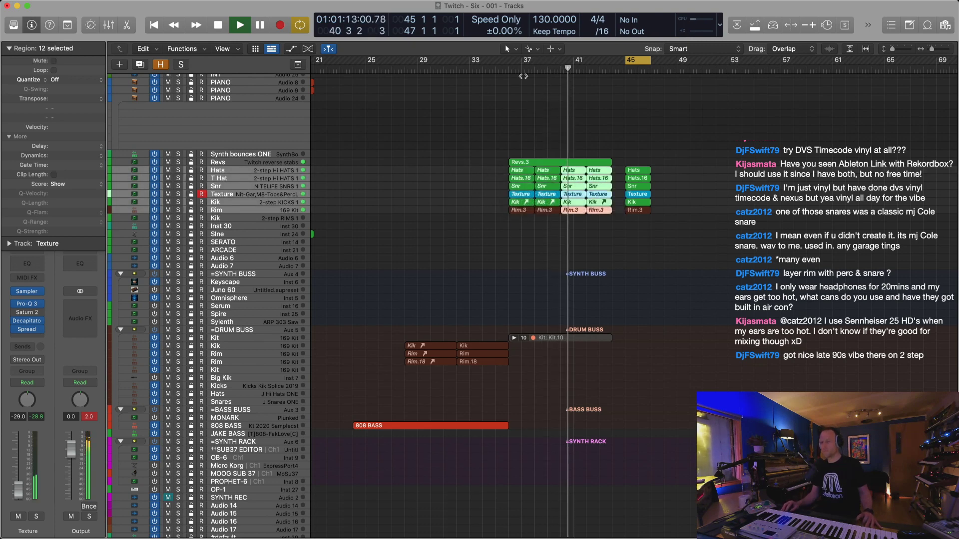
Set the cycle range to bars 36–44 to cover the repeated drum regions
left_click_drag(509, 61, 609, 73)
key("super+Right")
key("super+Down")
key("super+Down")
key("super+Up")
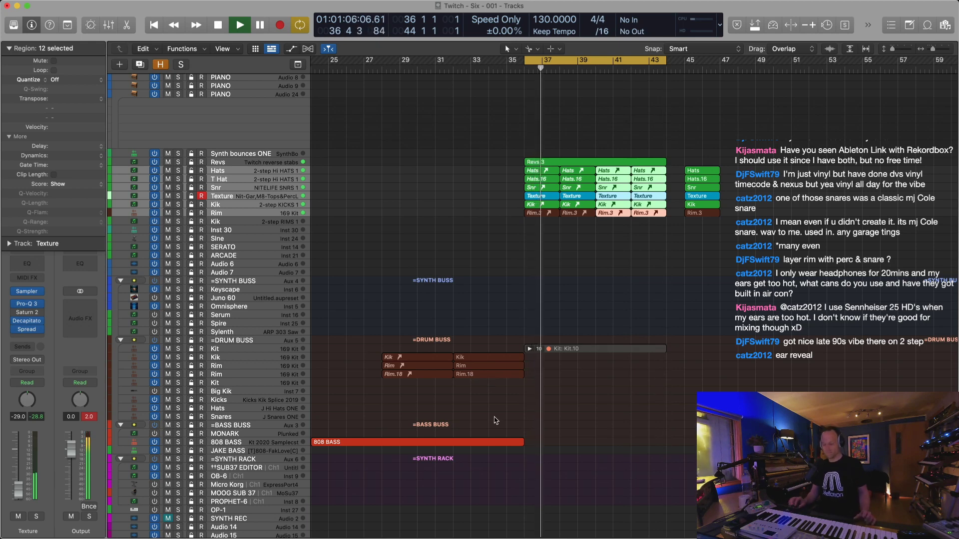
key("super+Right")
key("super+Up")
key("super+Left")
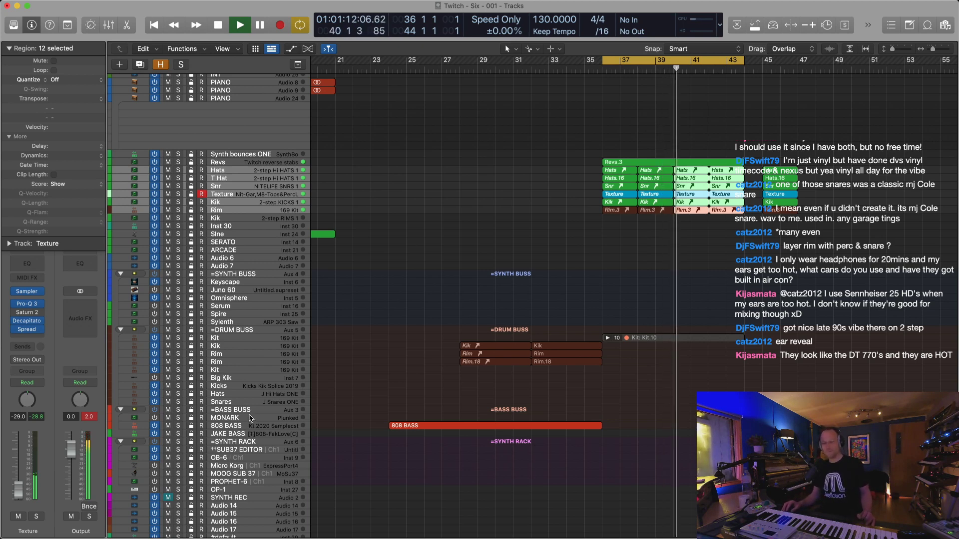
Select the MONARK bass track and switch it on
left_click(230, 418)
mouse_move(15, 322)
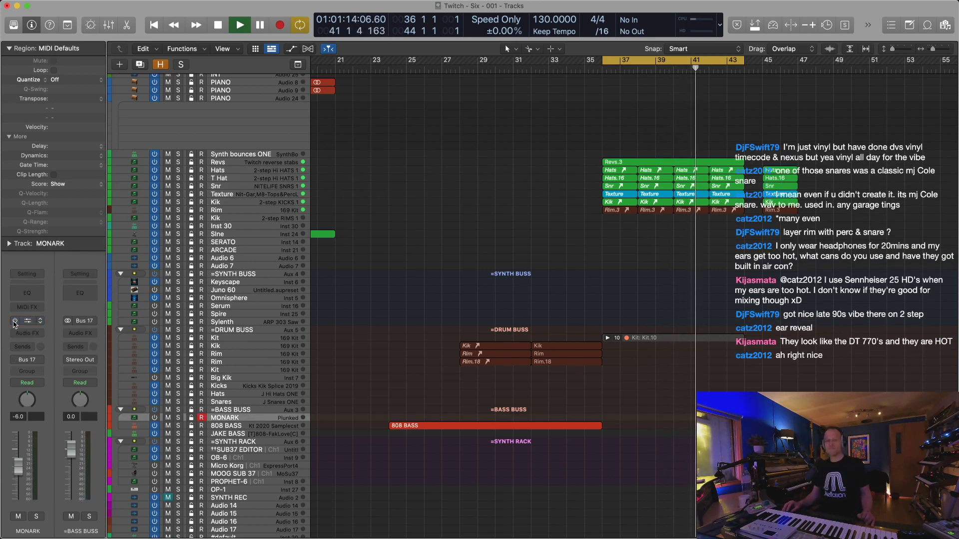
left_click(154, 418)
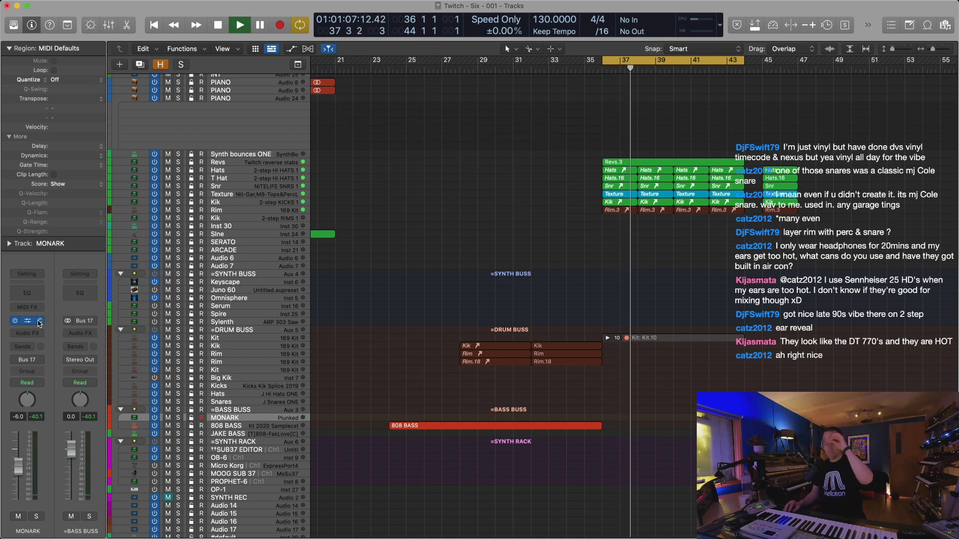
Open Omnisphere's patch browser on the Omnisphere track and filter the patches by the Synth Bass category
left_click(272, 300)
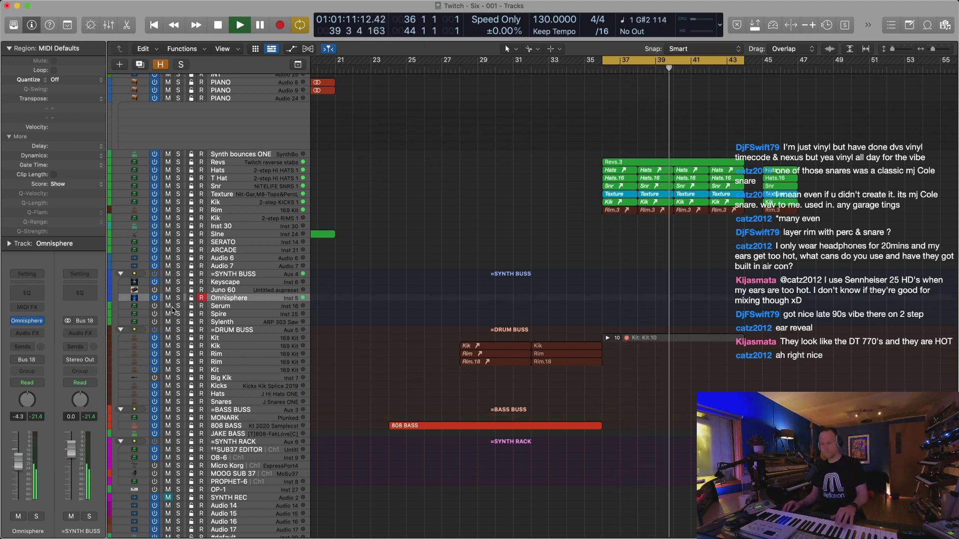
left_click(27, 322)
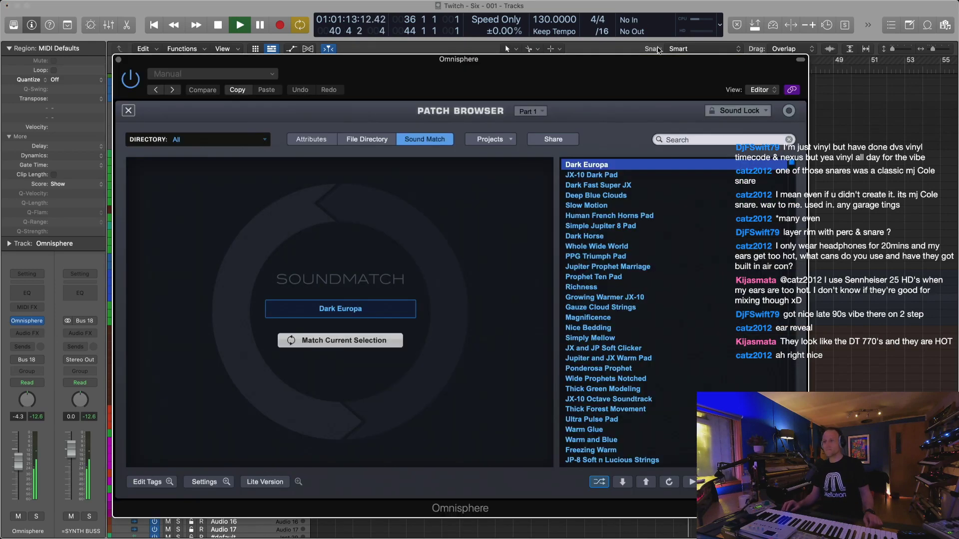
left_click_drag(562, 61, 584, 90)
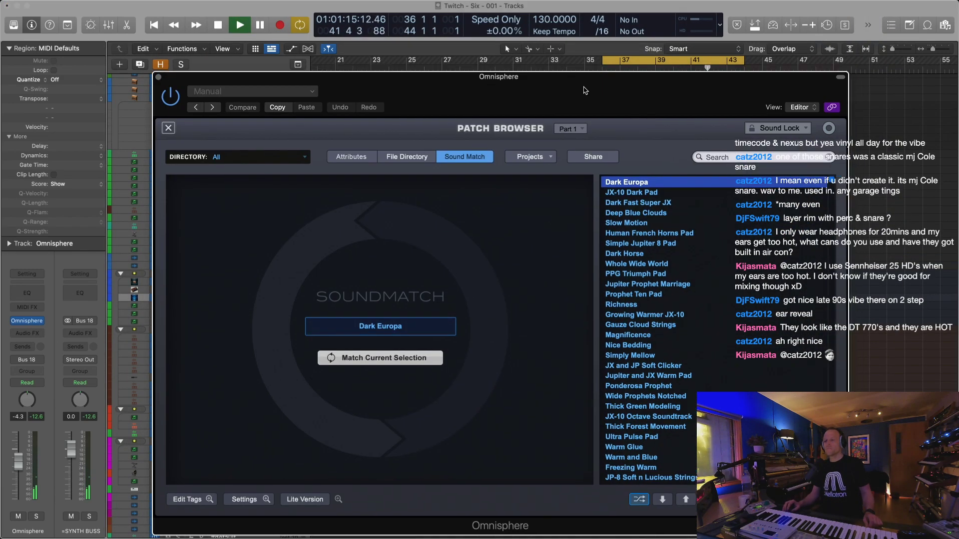
left_click(169, 129)
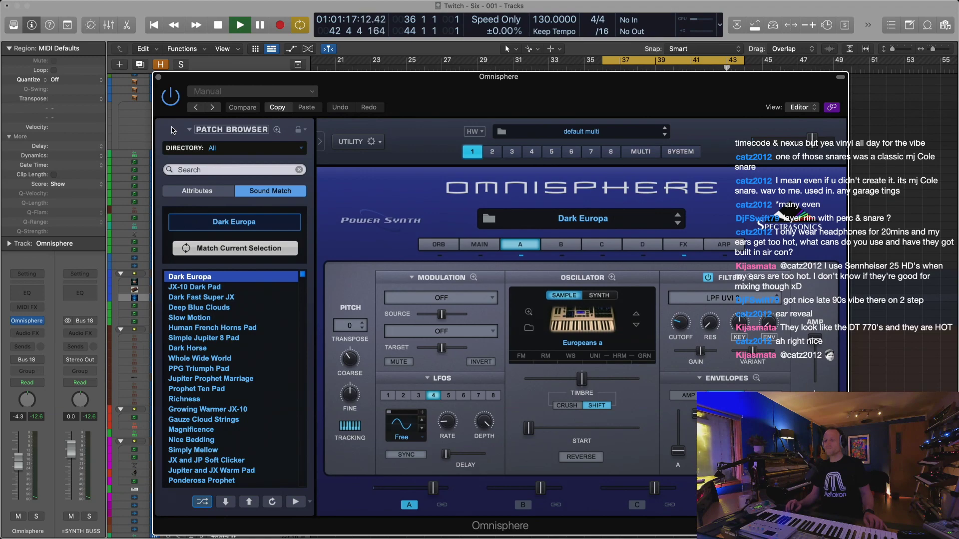
left_click(481, 223)
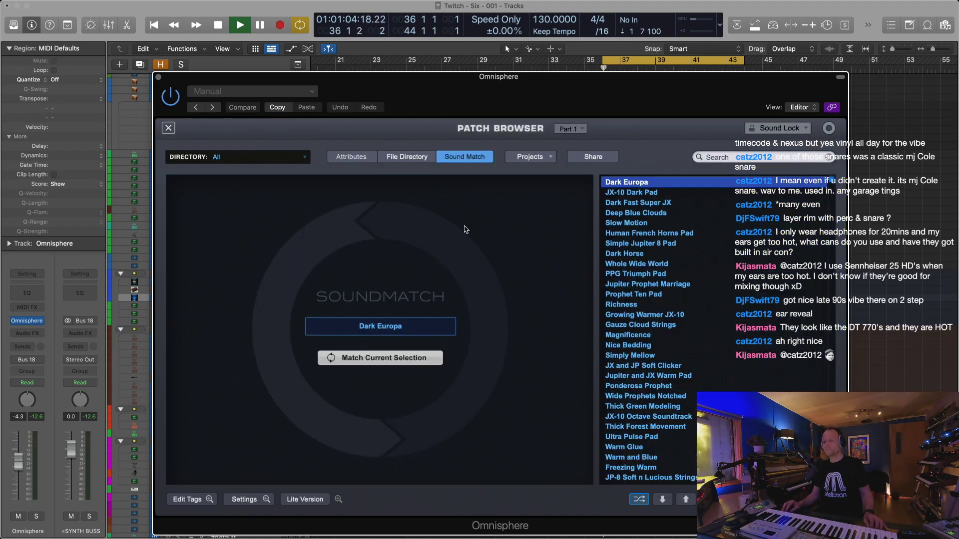
left_click(355, 157)
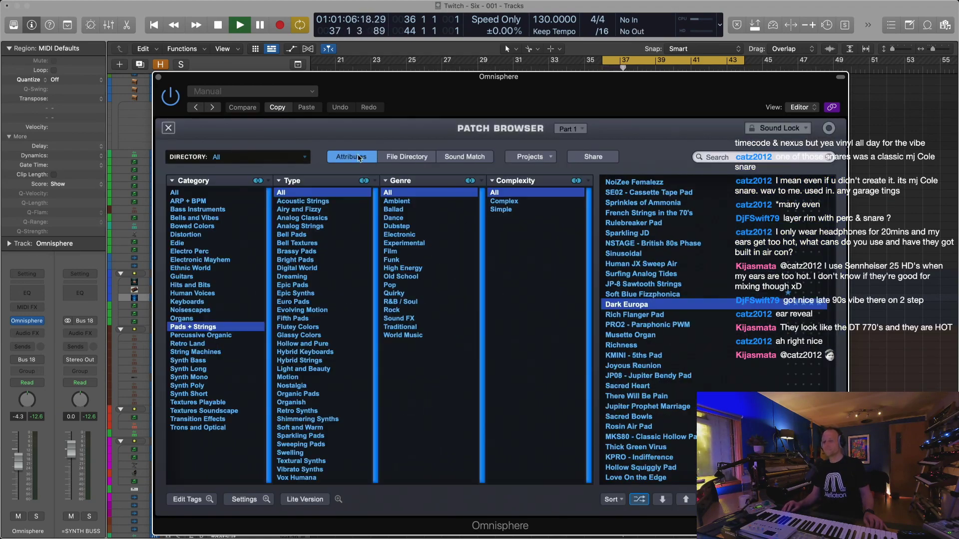
left_click(191, 217)
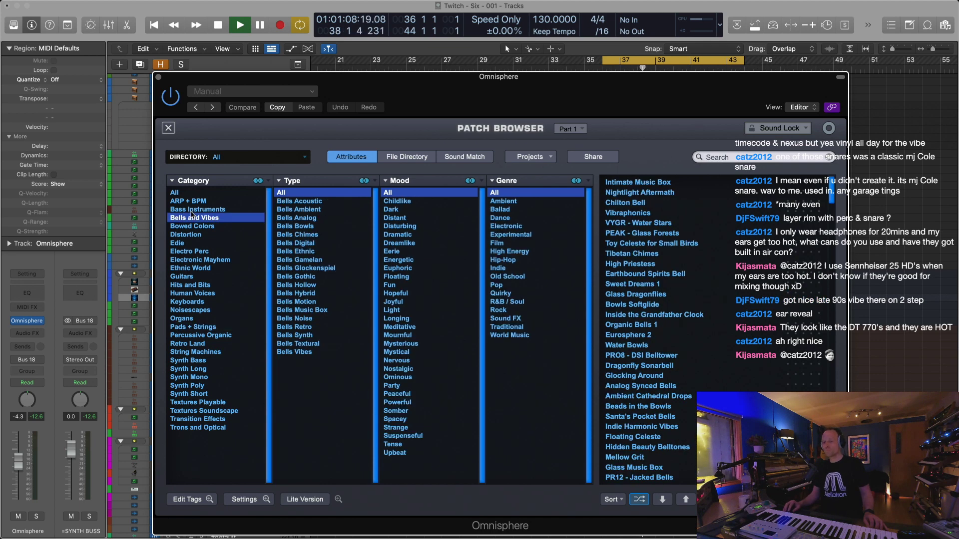
left_click(193, 210)
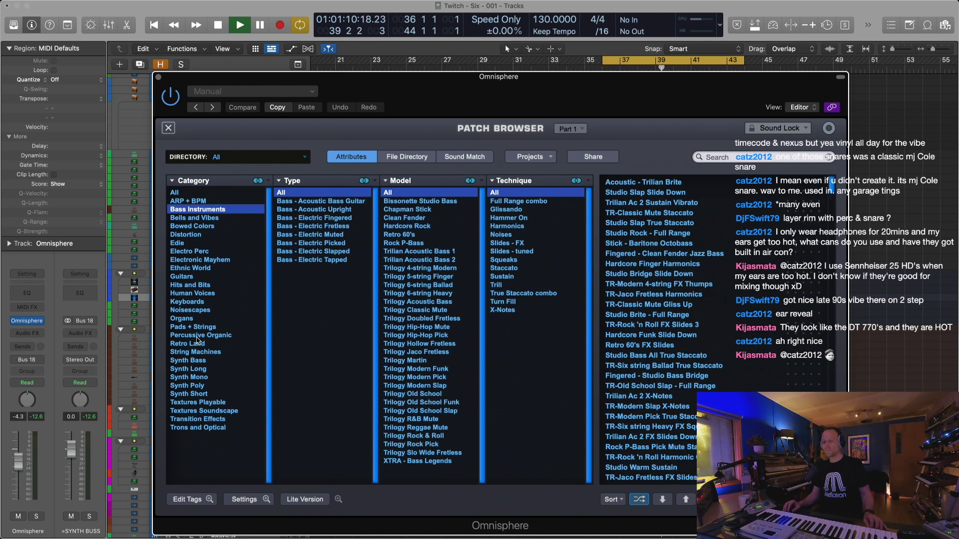
left_click(190, 361)
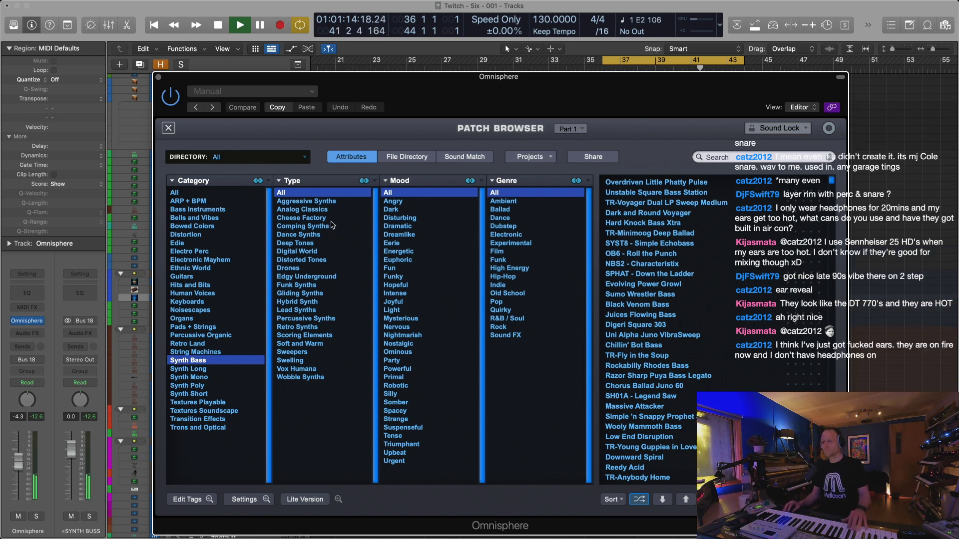
Try the Hard Knock Bass Xtra patch, load TR-Minimoog Deep Ballad instead, and close Omnisphere
left_click(638, 222)
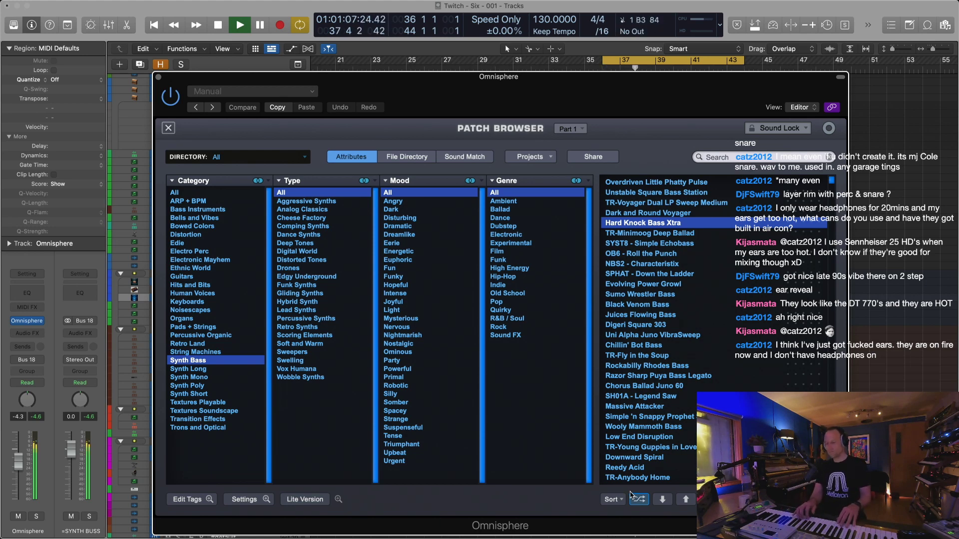
left_click(675, 236)
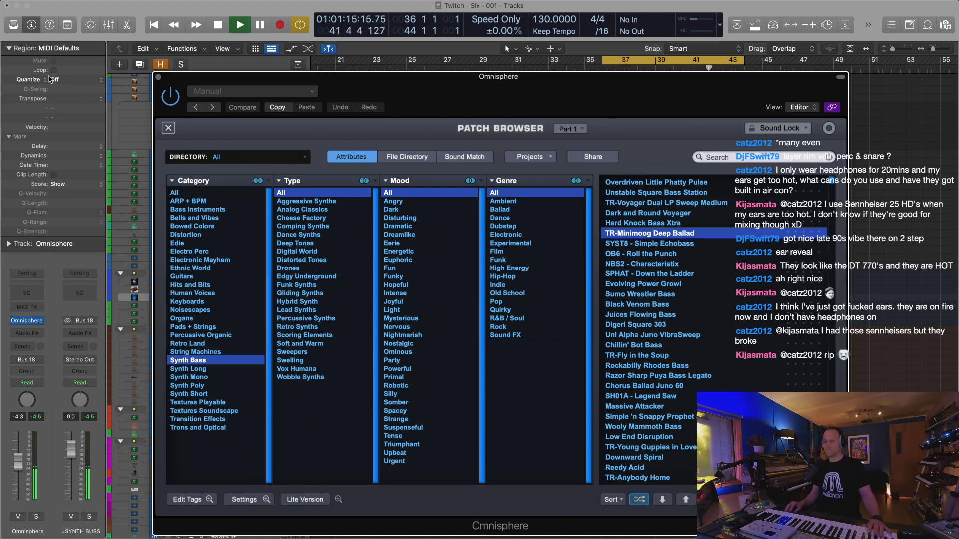
left_click(159, 78)
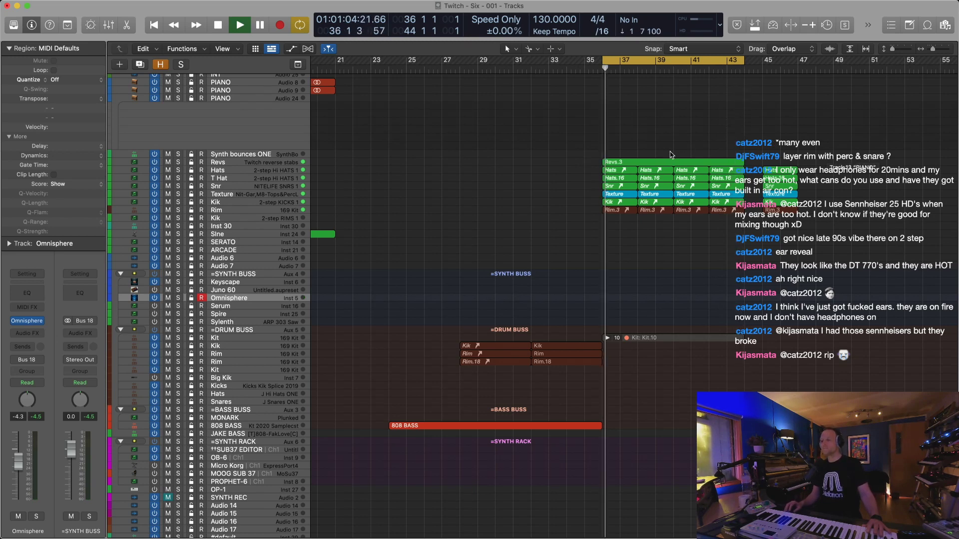
Select the Revs.3 region, set the project tempo to 100 BPM and restart playback of the loop
left_click(623, 164)
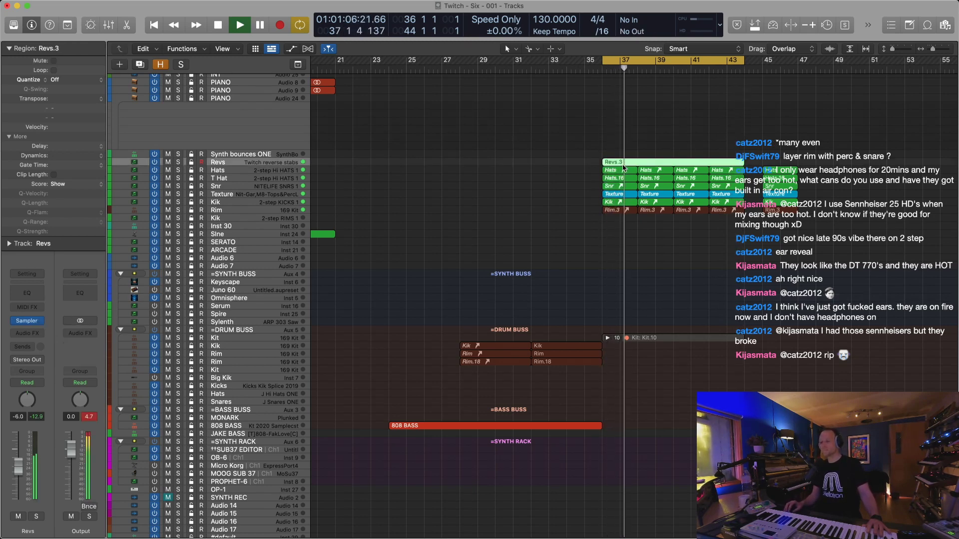
double_click(544, 20)
type("100")
key("Return")
key("space")
key("space")
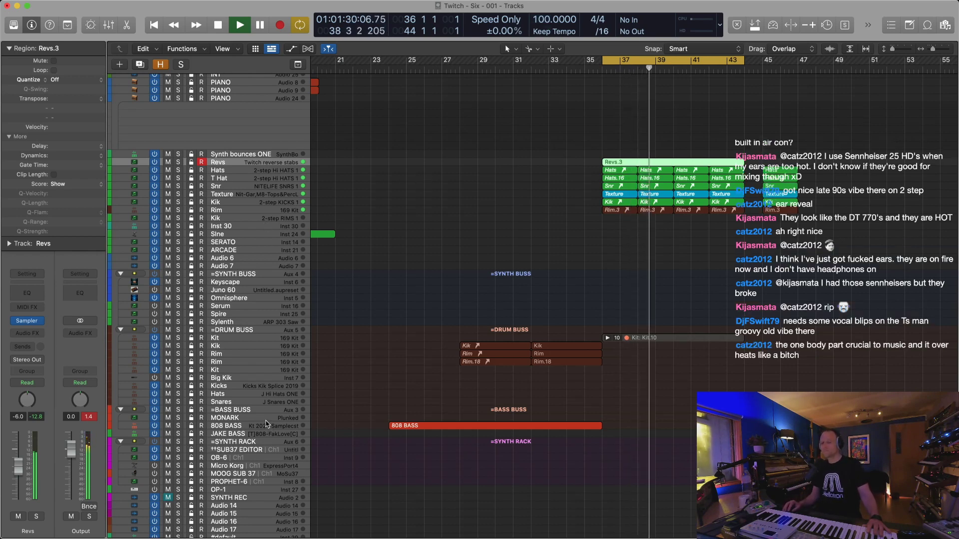
Select the Omnisphere track and lower its volume to -8.4 dB
left_click(254, 299)
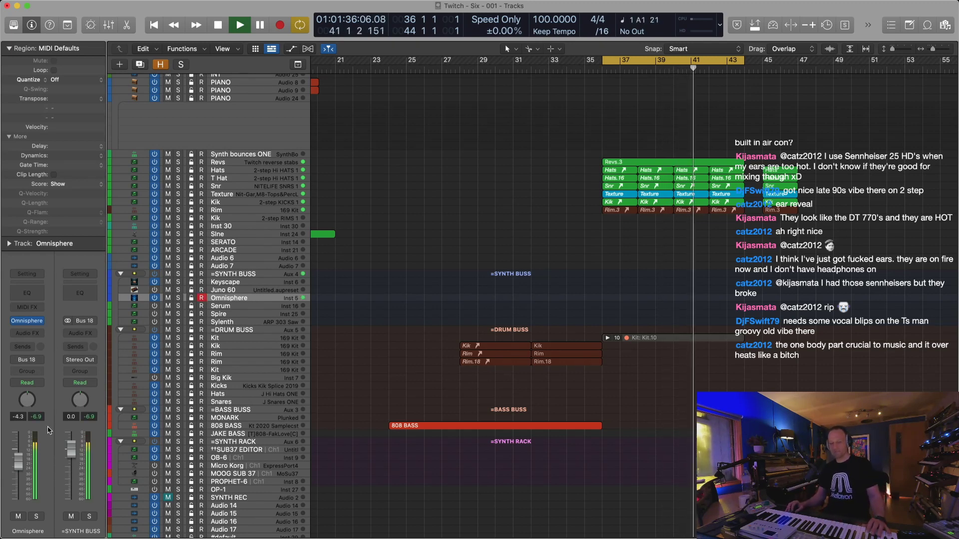
left_click_drag(24, 476, 23, 478)
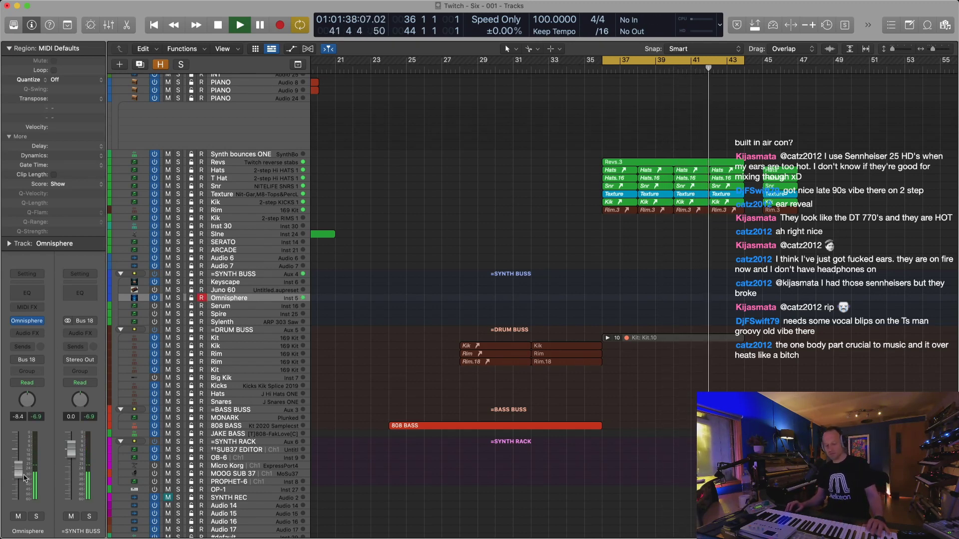
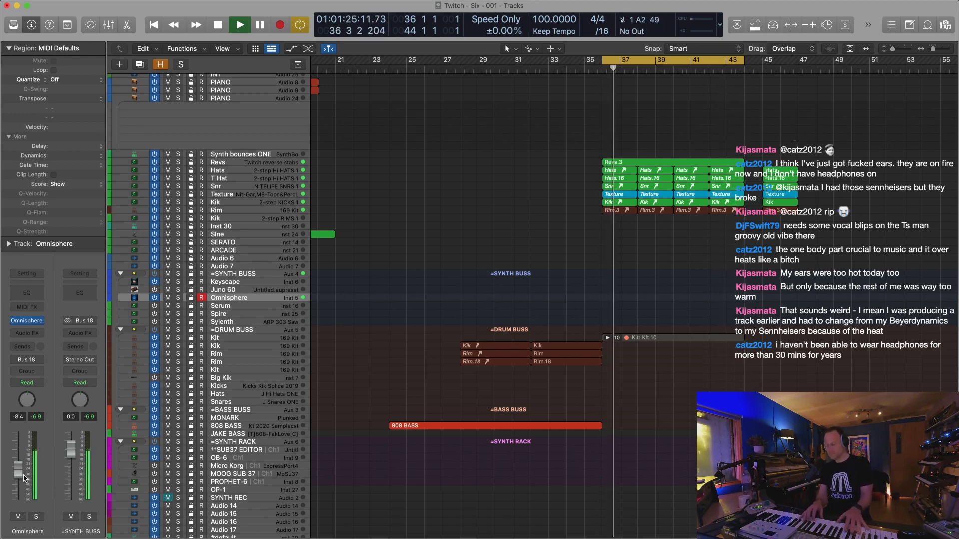
Rehearse a bass line with the Omnisphere patch over the bars 36–44 loop, restarting playback as needed
key("space")
key("space")
key("space")
key("space")
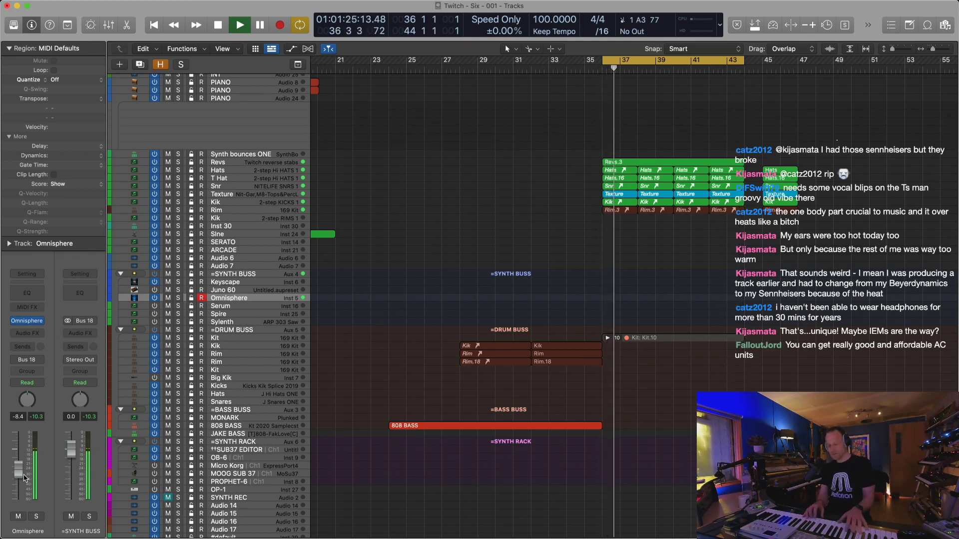
key("space")
key("space")
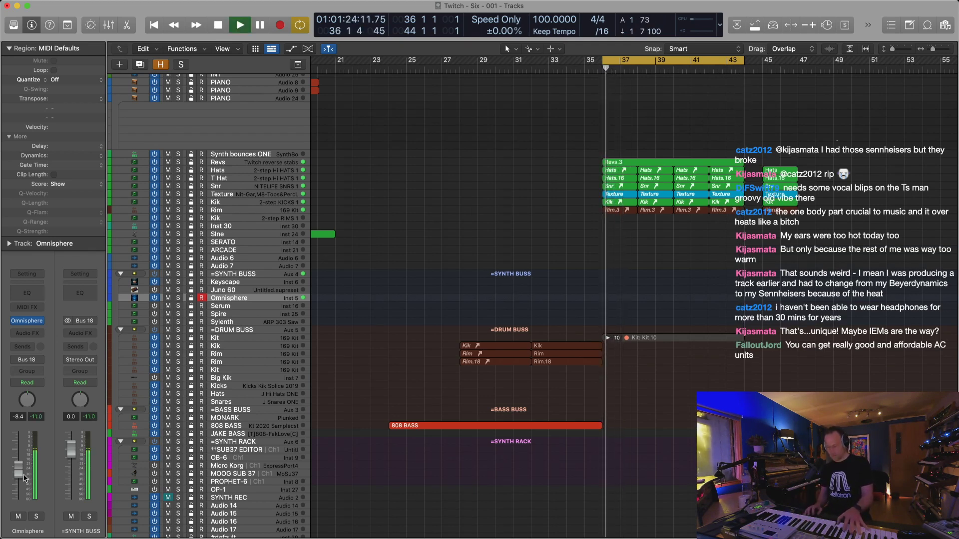
key("comma")
key("comma")
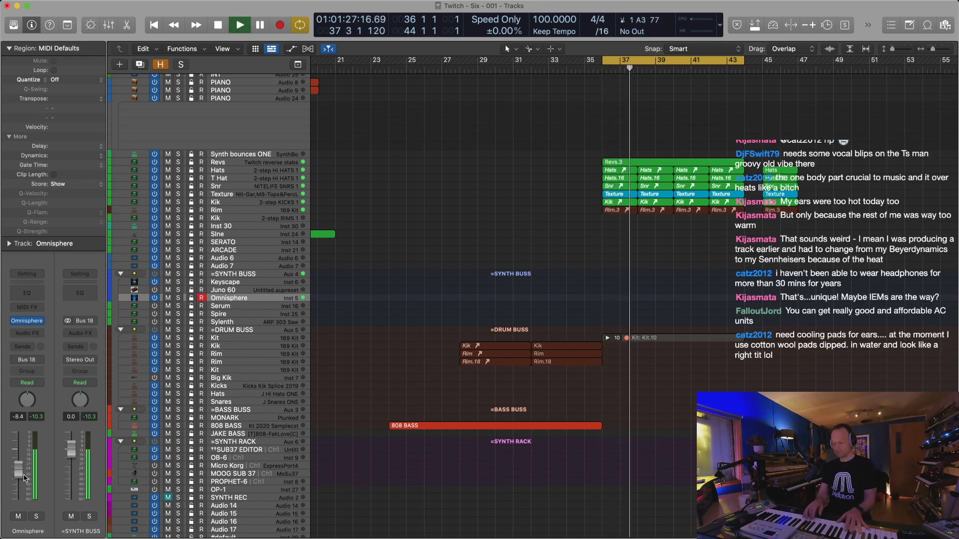
key("space")
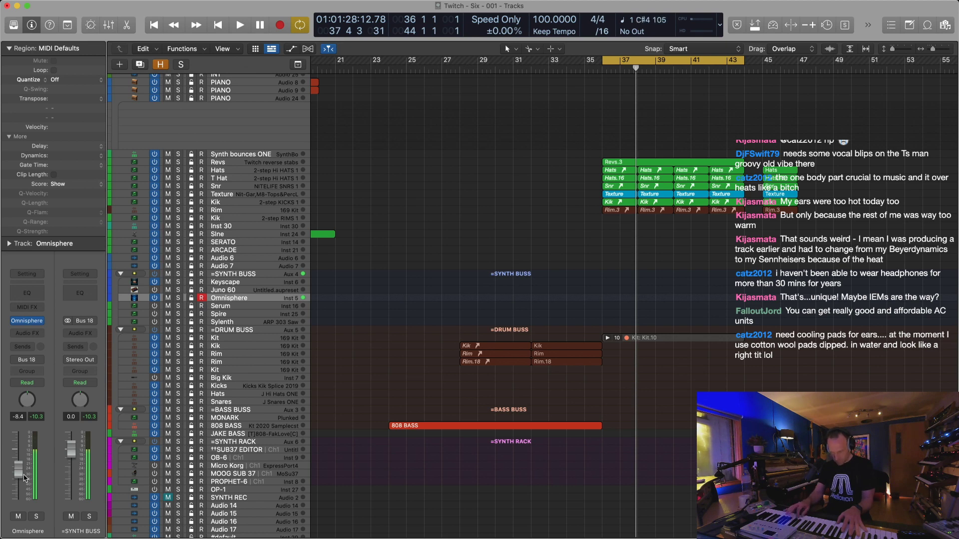
key("space")
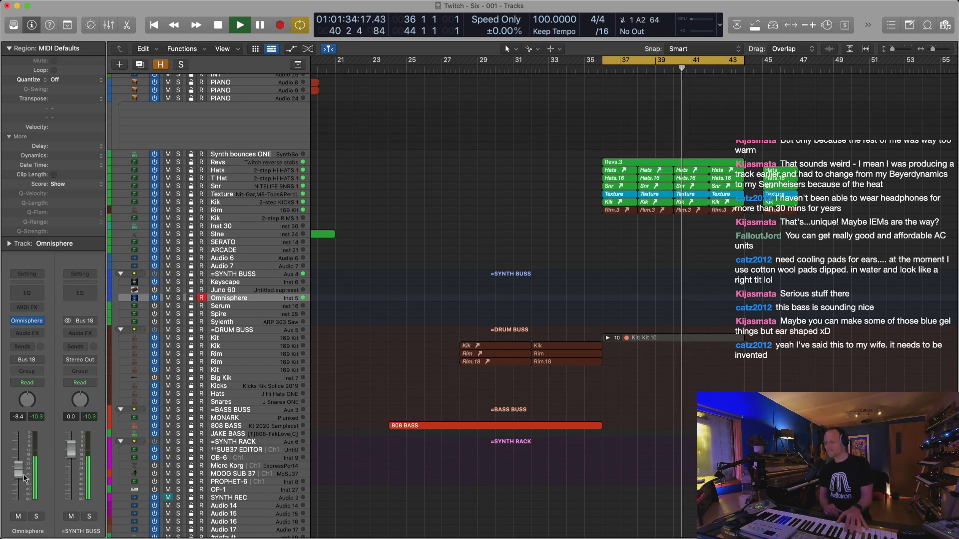
key("Return")
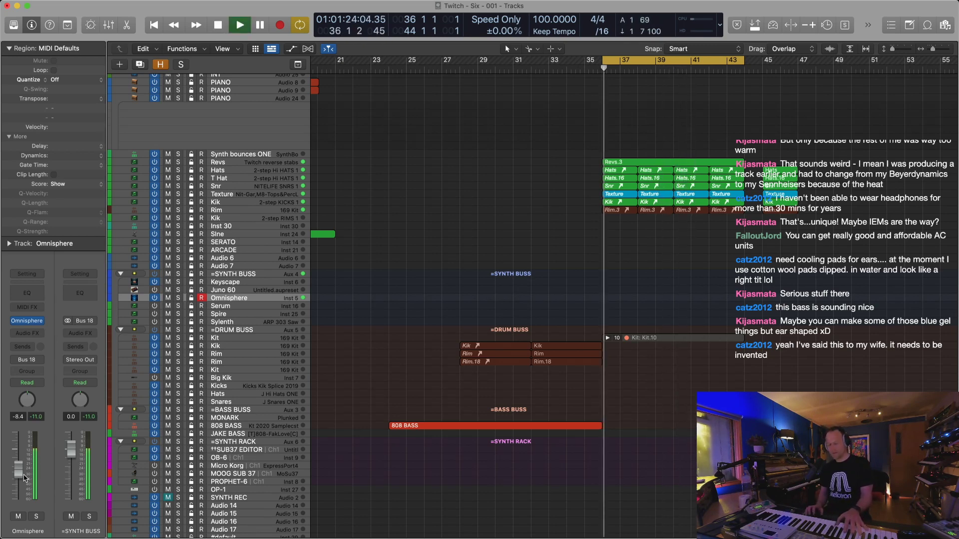
key("Return")
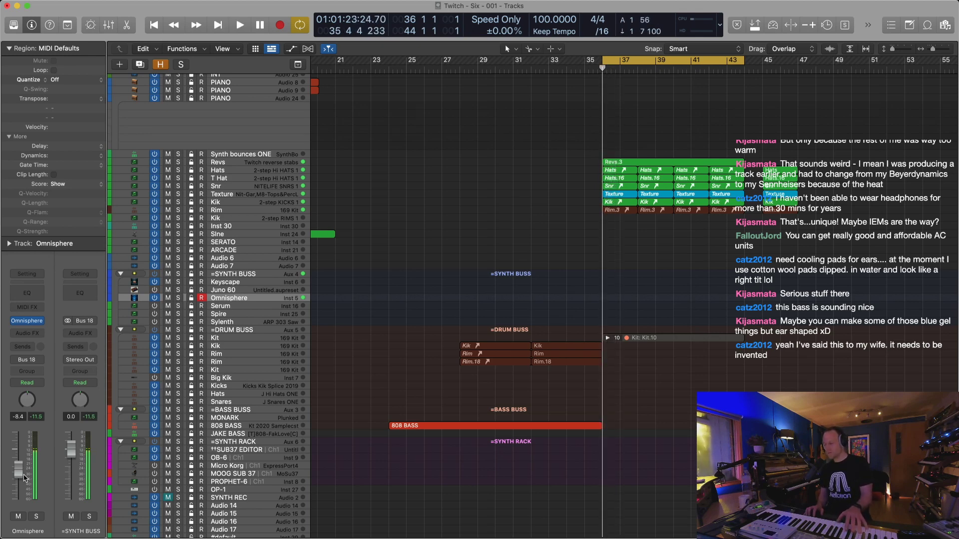
key("space")
key("space")
key("space")
key("space")
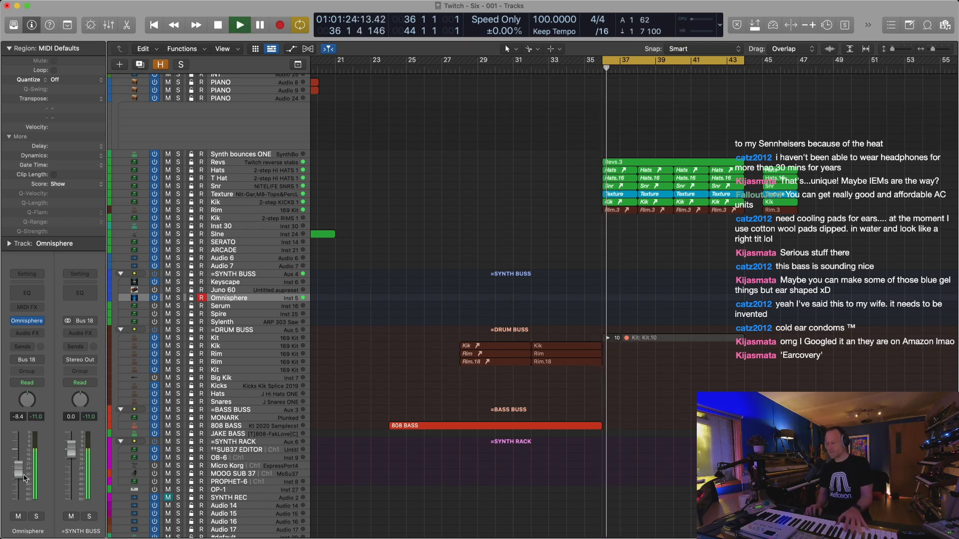
Capture the bass line just played on the Omnisphere track over bars 36–44 as a region, and set the tempo to 130 BPM
key("space")
key("space")
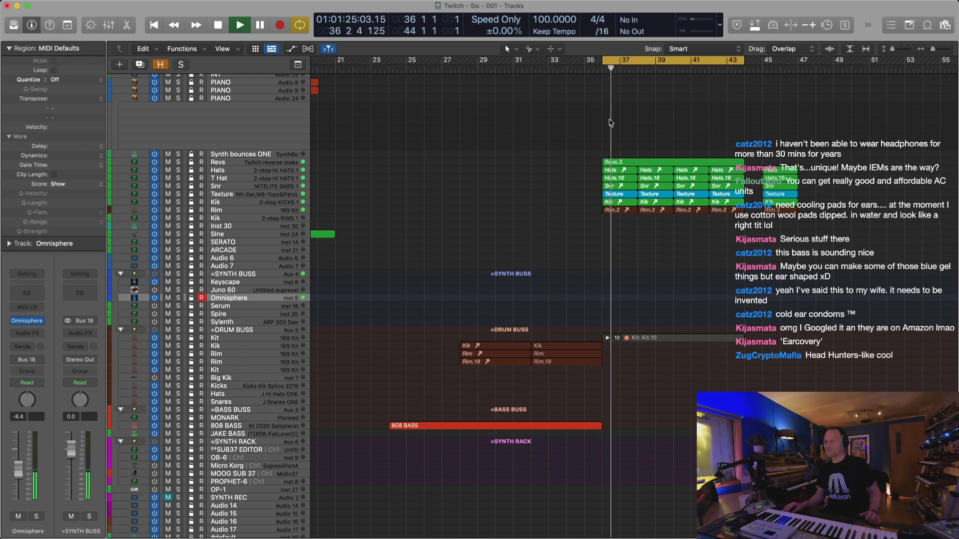
left_click(710, 64)
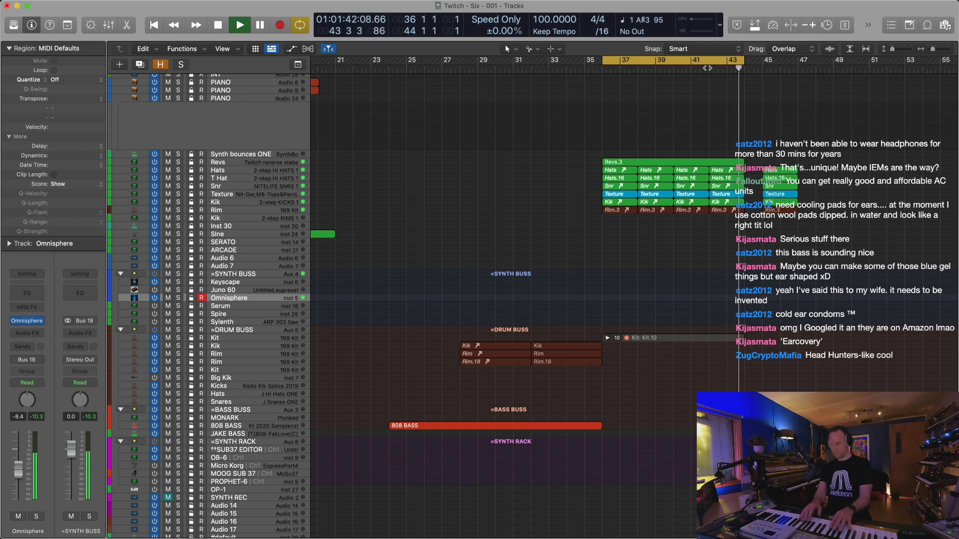
key("shift+r")
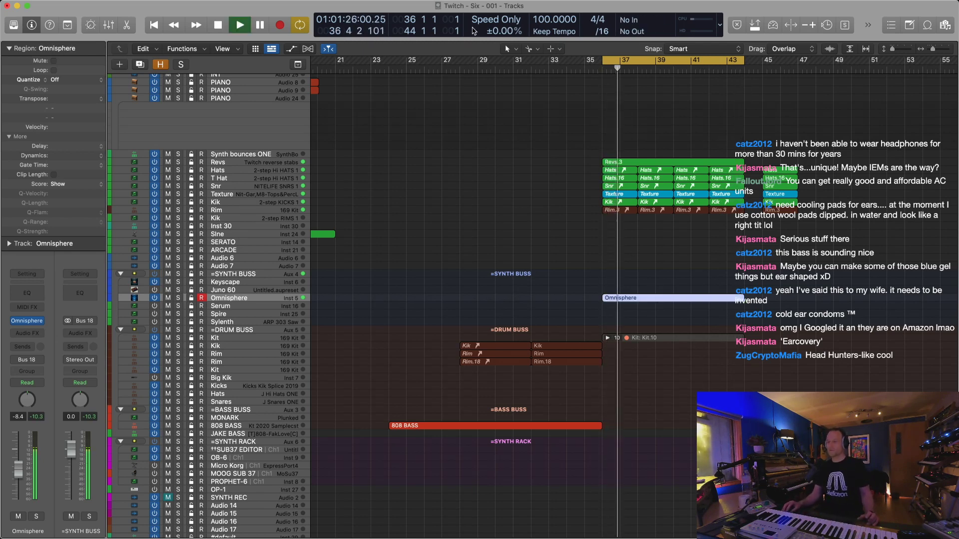
type("130")
key("Return")
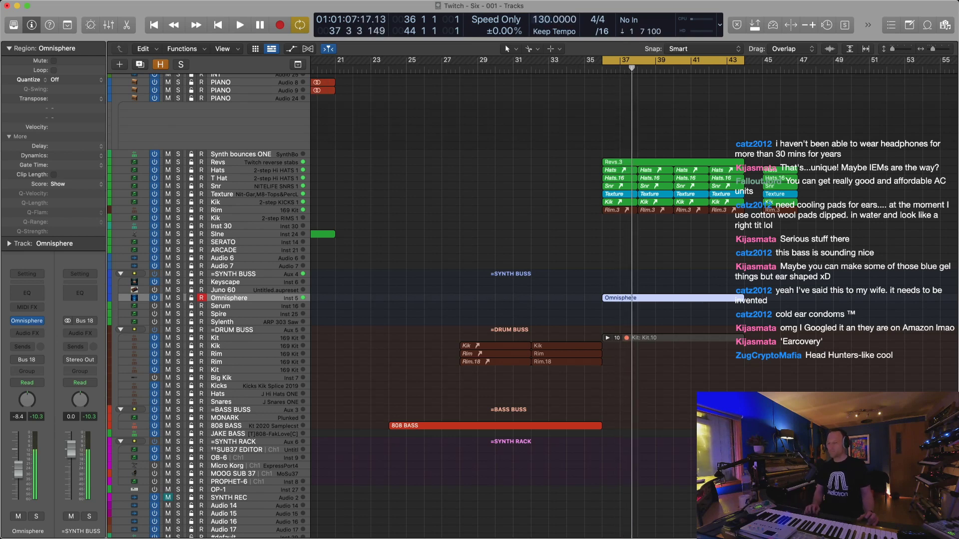
Select the captured Omnisphere region, show its notes for editing, and quantize all of them to 1/16 Triplet
left_click(680, 285)
left_click(679, 300)
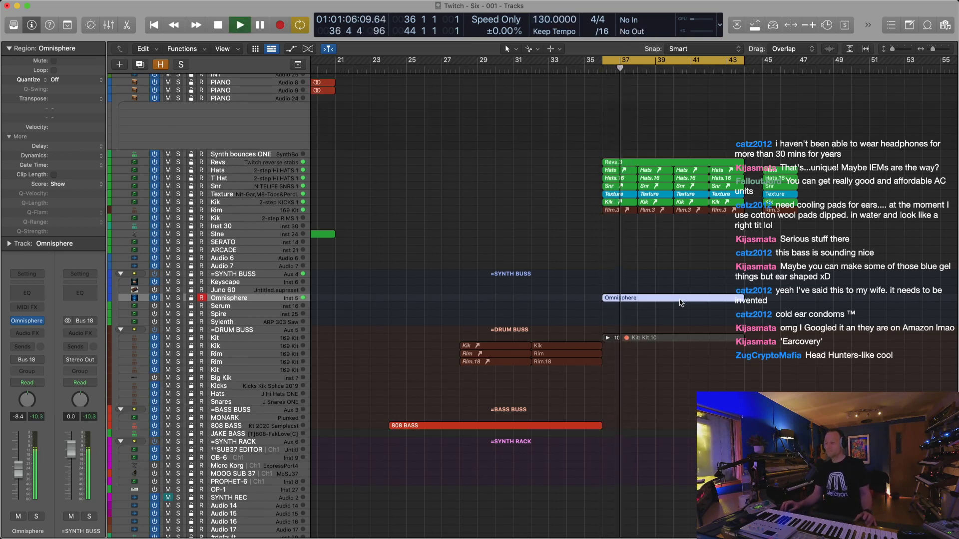
key("2")
key("3")
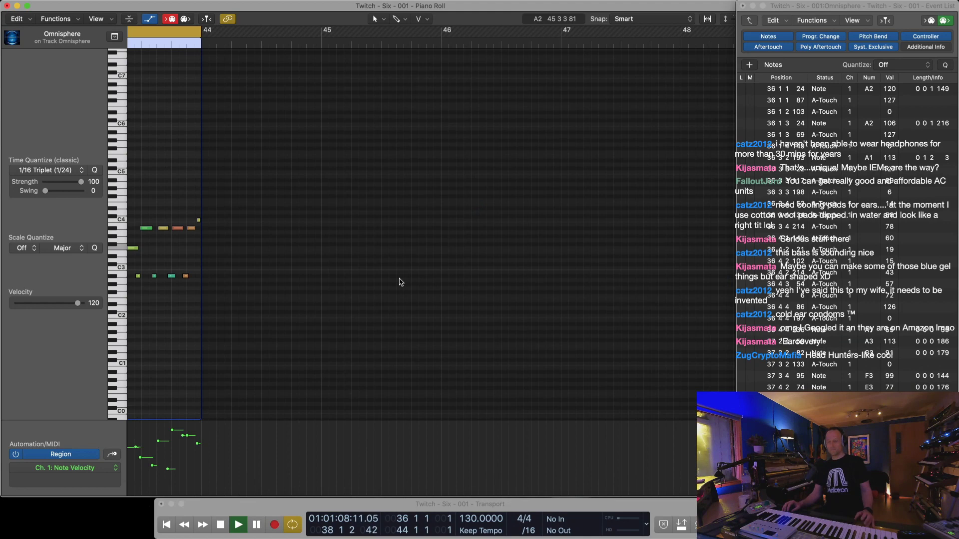
key("super+a")
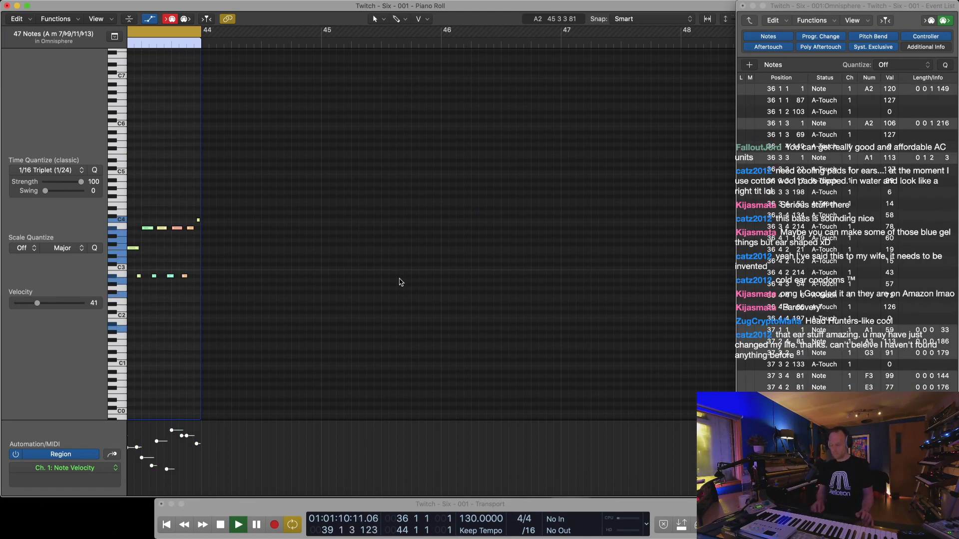
Examine the bass notes across bars 36–44 during playback, deselect them and return to the arrangement
key("super+Right")
key("super+Right")
key("super+Right")
key("super+Right")
key("super+Right")
key("super+Right")
key("super+Left")
key("super+Left")
key("super+Left")
key("super+Left")
key("super+Left")
scroll(322, 275, "left", 6)
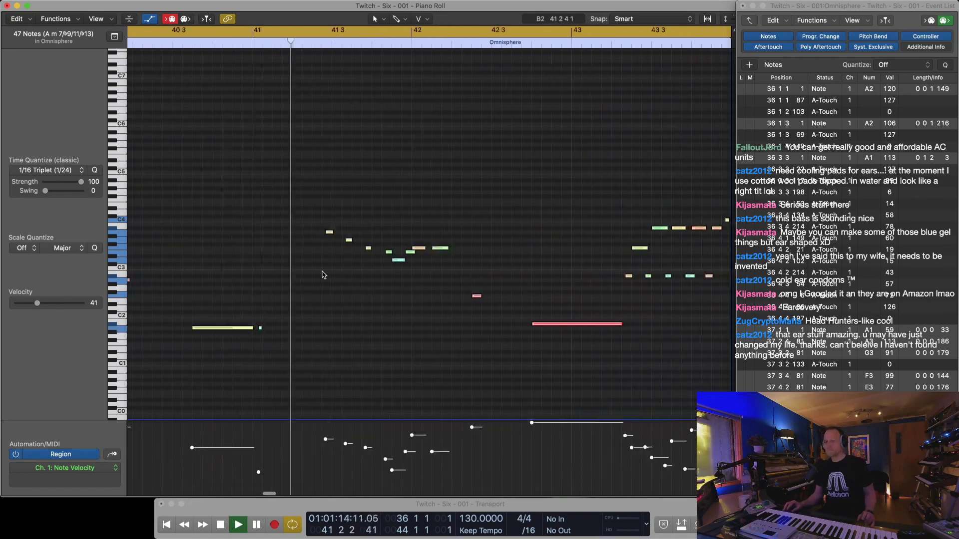
key("super+Left")
key("super+Left")
key("super+Left")
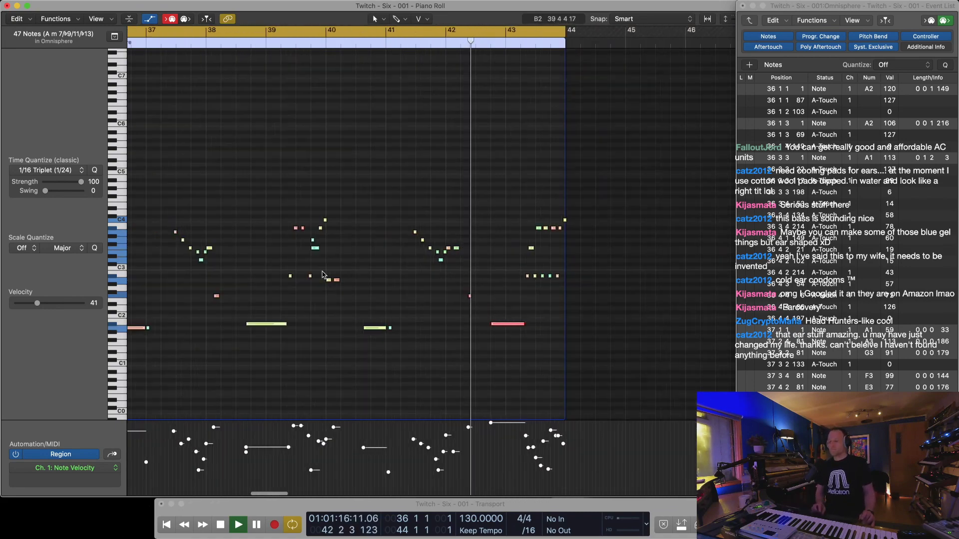
left_click(365, 271)
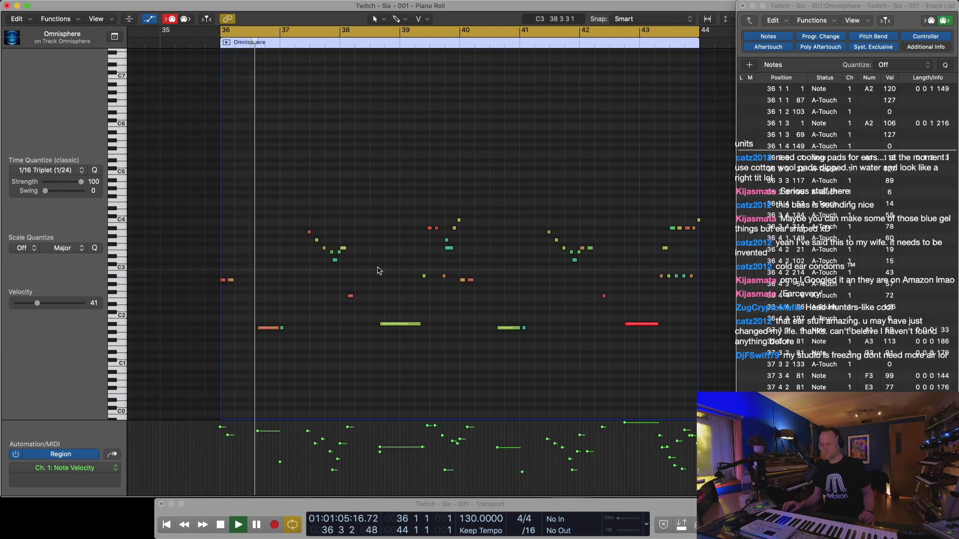
key("1")
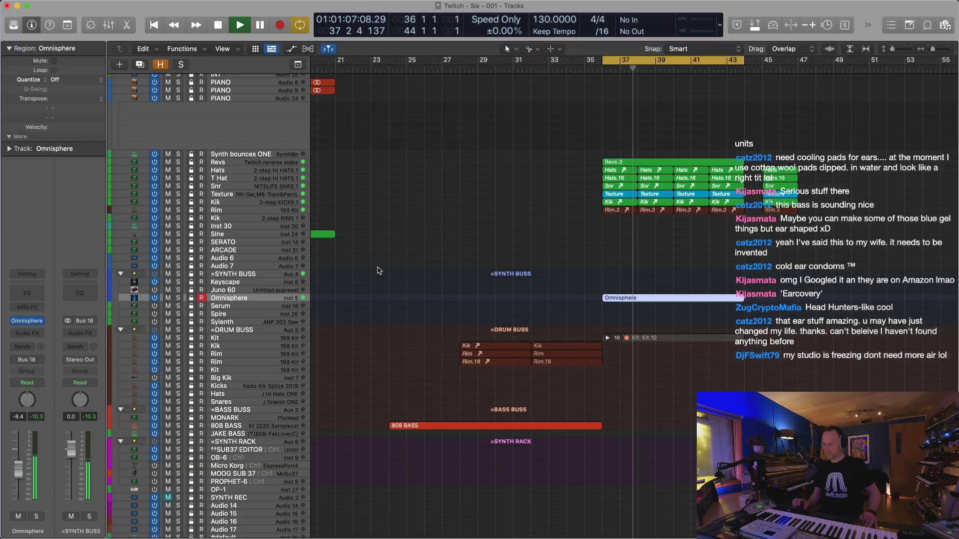
Rename the Omnisphere track to Bass and give its region the track's name
left_click(345, 298)
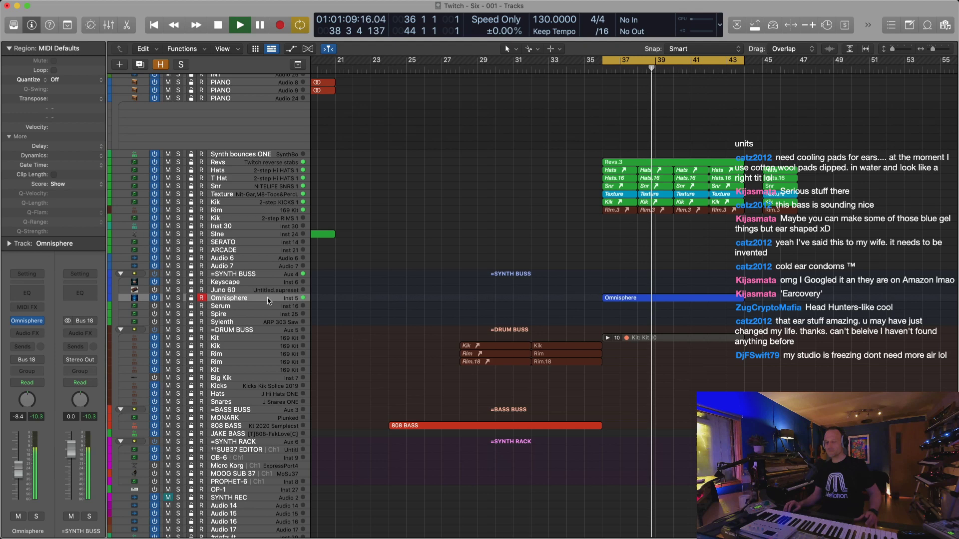
double_click(228, 298)
type("Bass")
key("Return")
key("alt+shift+n")
key("super+Right")
key("super+Down")
key("super+Up")
key("super+Left")
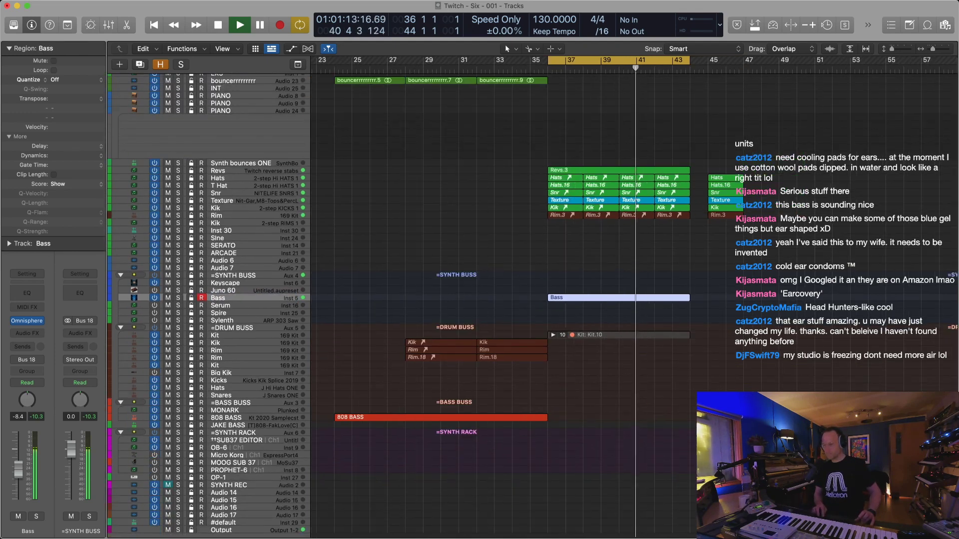
Recolour the Revs.3 region a teal green
left_click(598, 170)
key("alt+c")
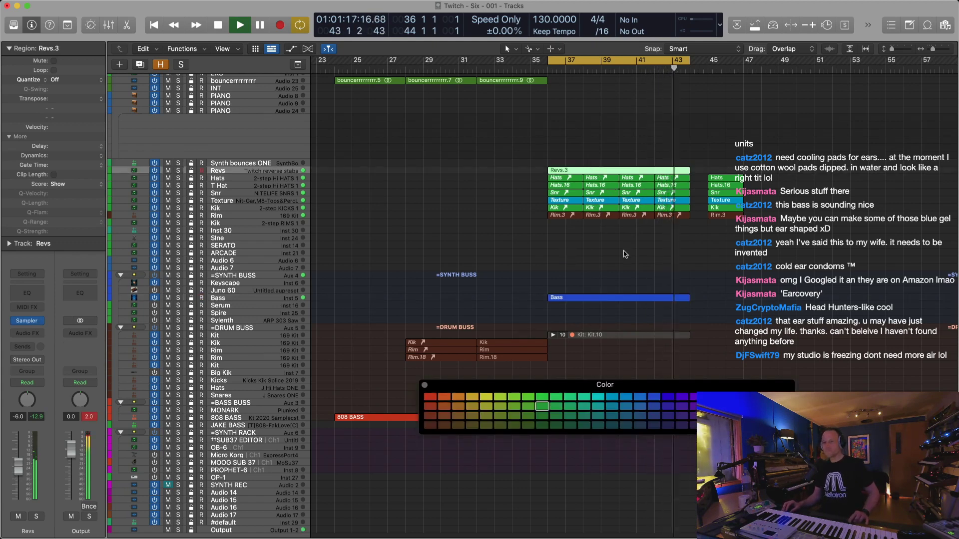
left_click(570, 397)
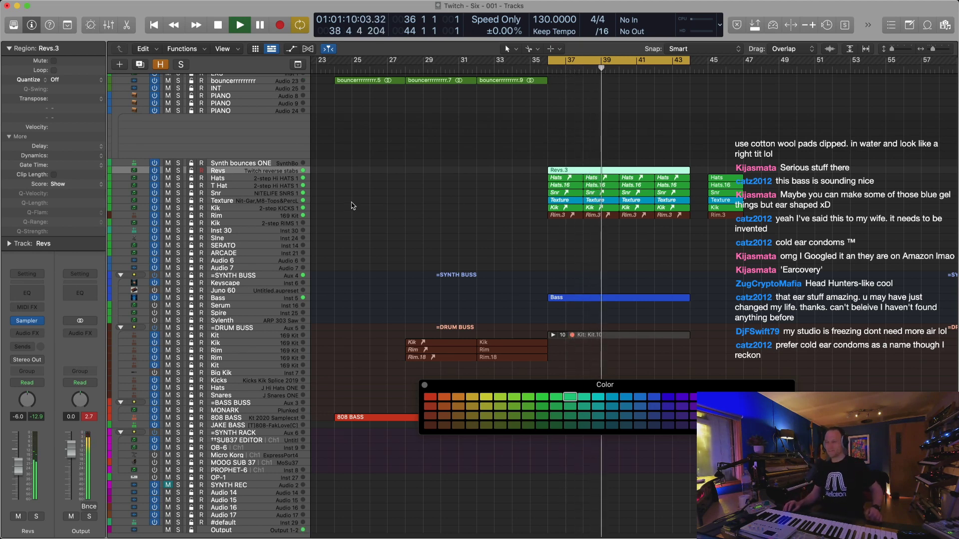
Mute the Bass region at bars 36–44
left_click(599, 311)
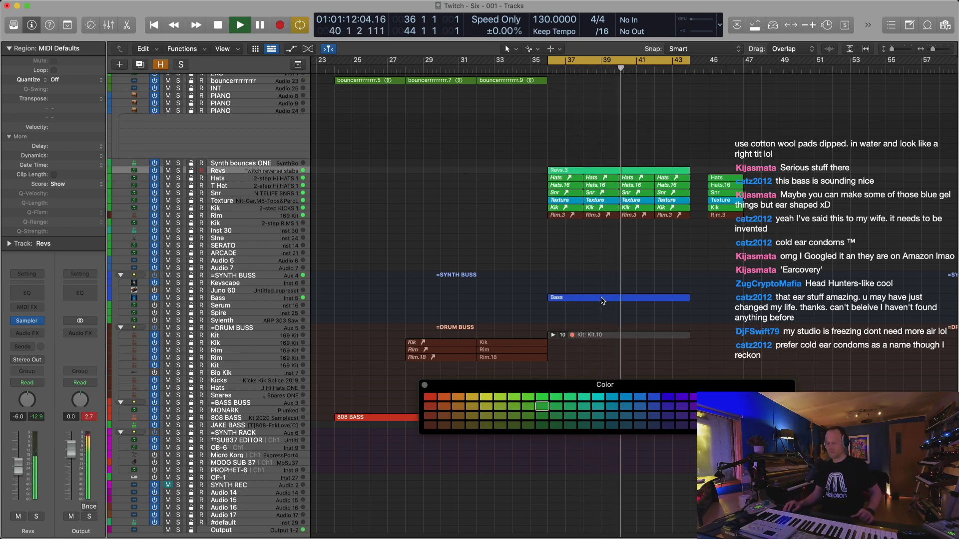
left_click(601, 299)
key("ctrl+m")
key("super+Down")
key("super+Down")
key("super+Up")
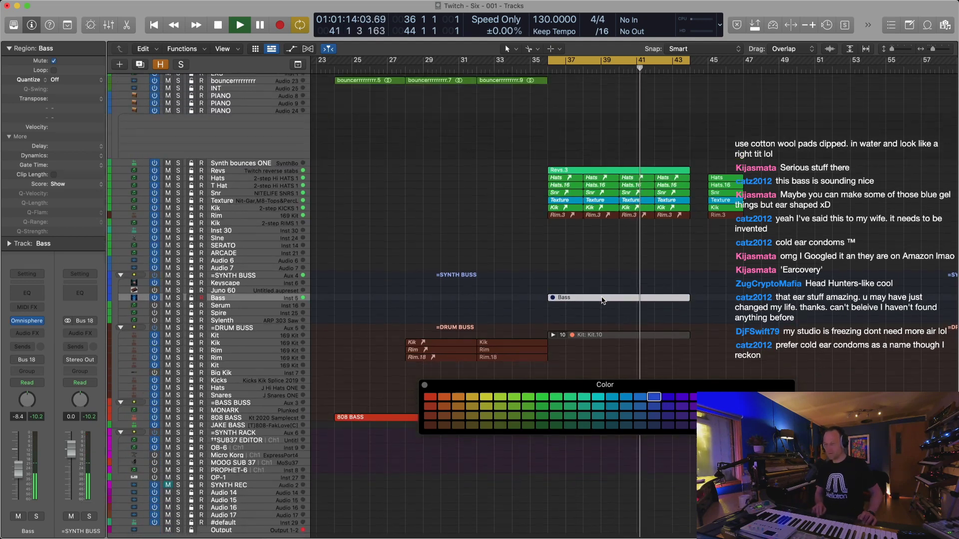
Play the arrangement from bar 25 and then from bar 1, closing the colour palette
key("super+Left")
left_click(492, 70)
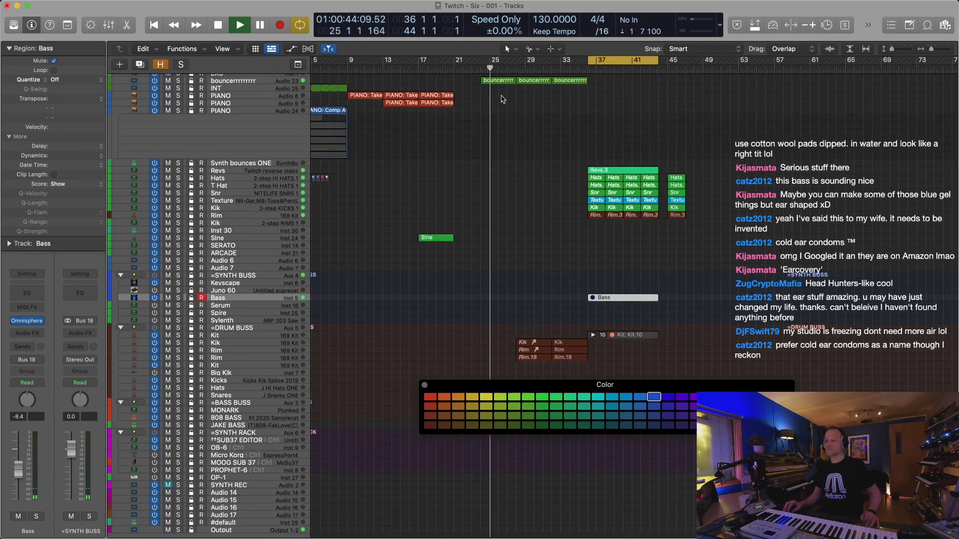
left_click(424, 385)
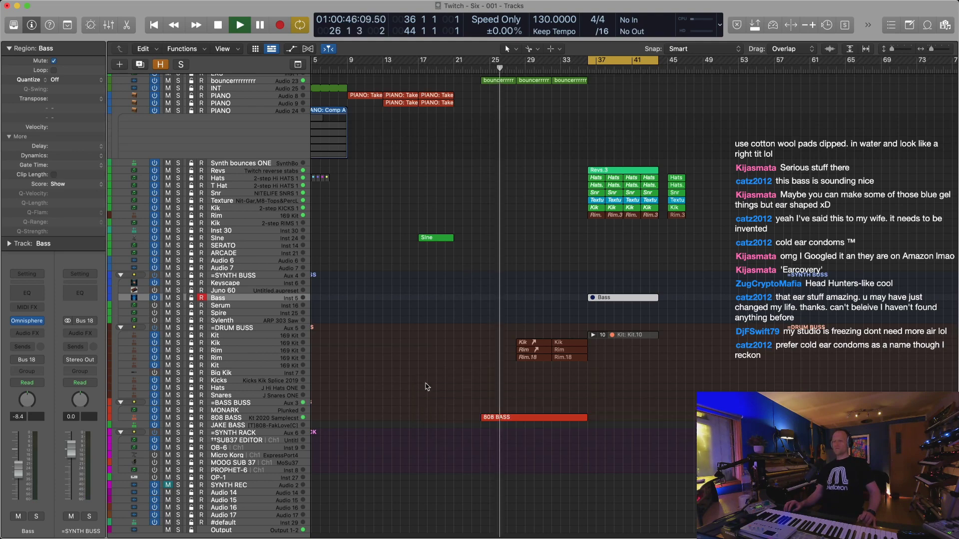
key("super+Right")
key("super+Left")
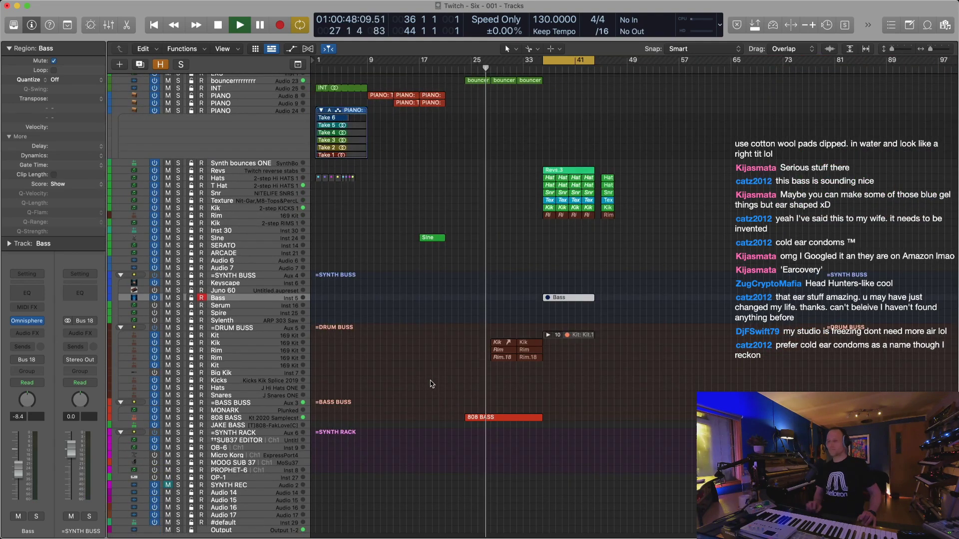
left_click(319, 69)
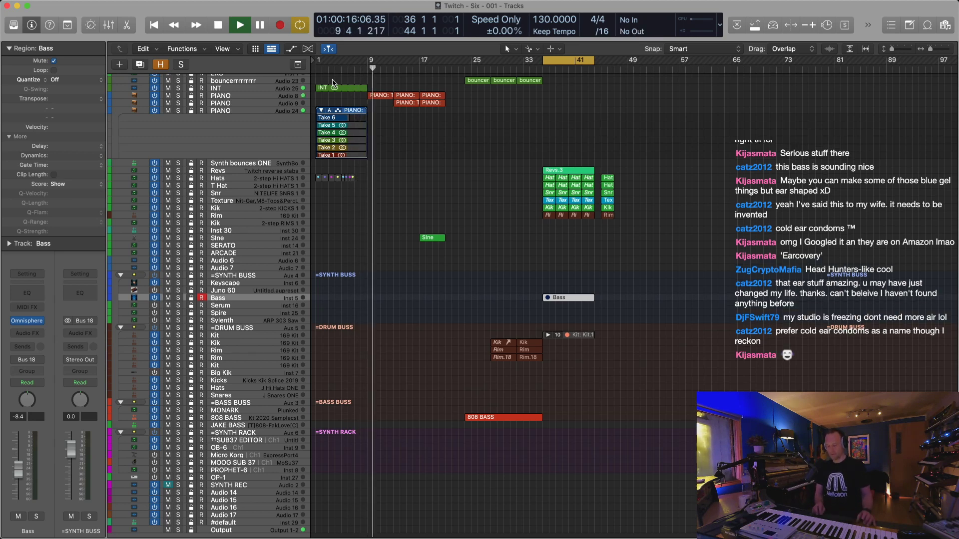
key("super+Right")
key("super+Right")
key("super+Left")
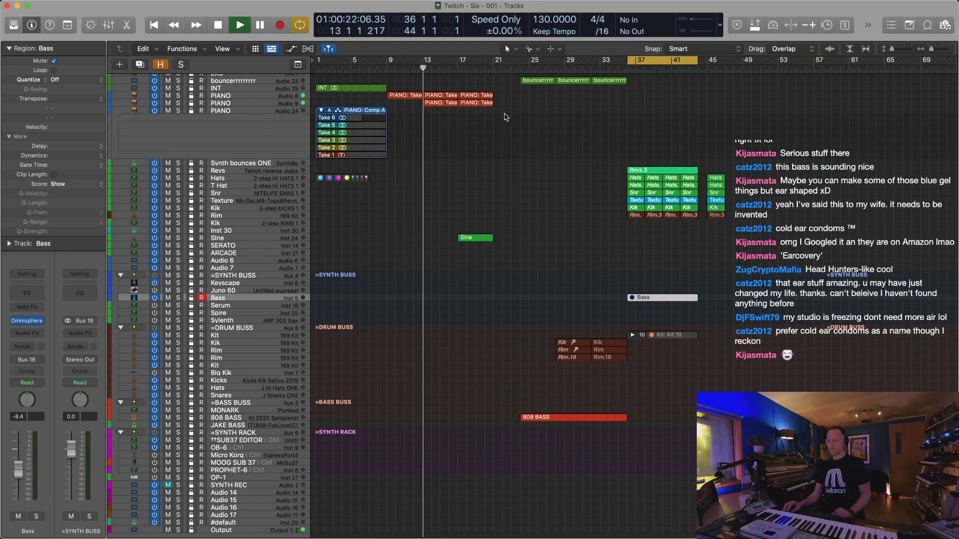
Cycle playback over bars 24–36 and play along on the Revs and Synth bounces ONE instruments
left_click(518, 69)
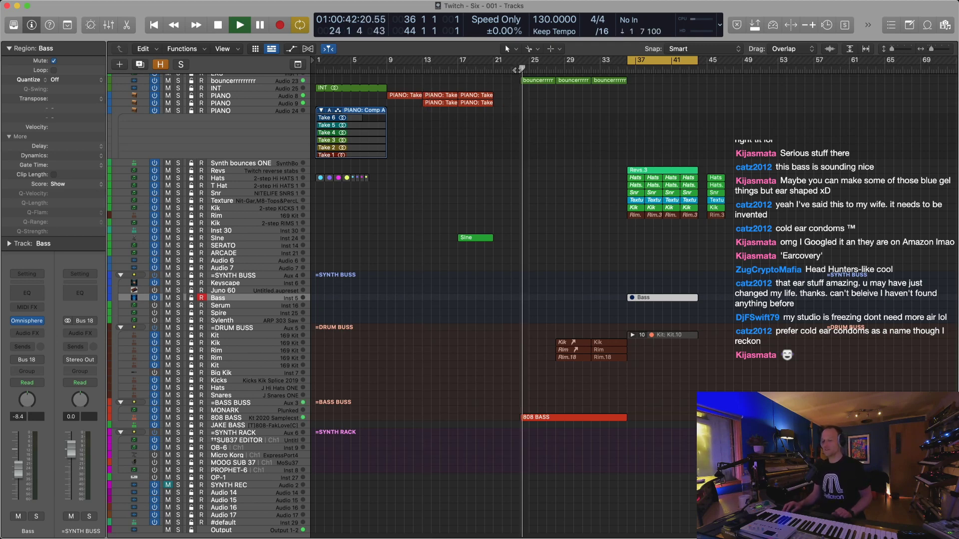
left_click_drag(523, 60, 624, 70)
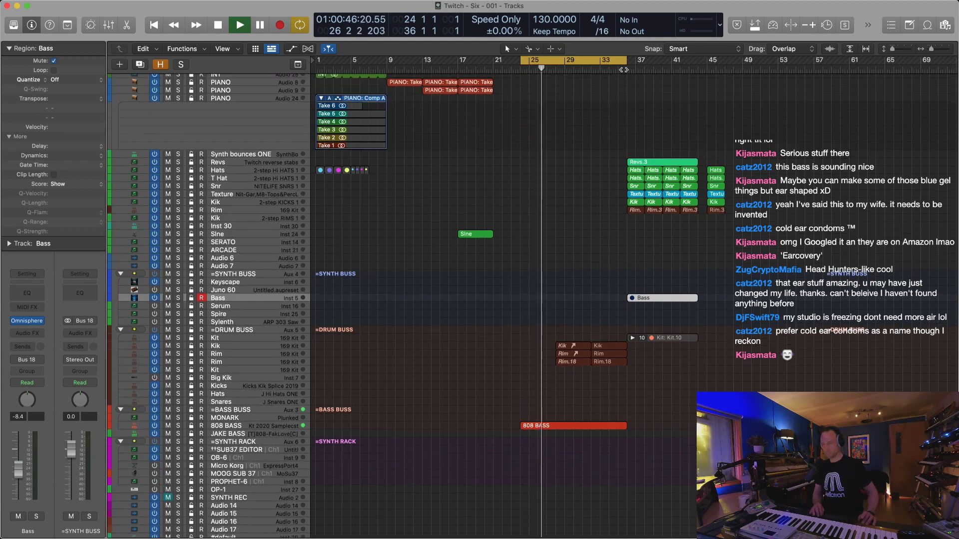
left_click(253, 171)
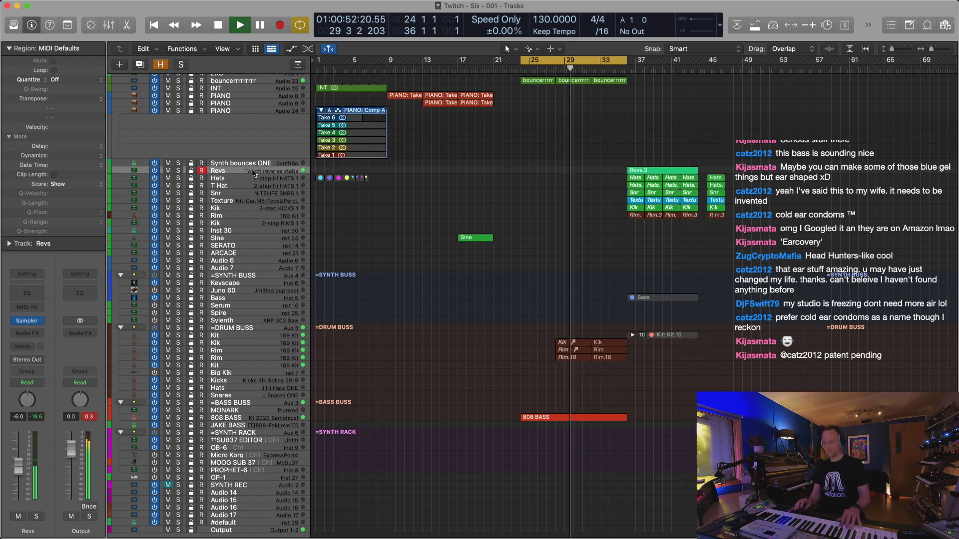
key("Up")
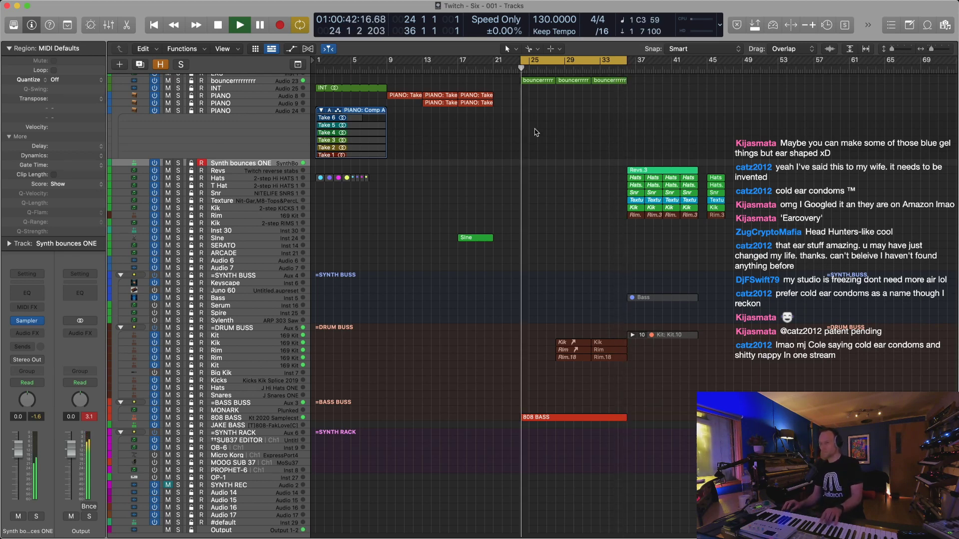
Capture the part played on Synth bounces ONE as a region and set the cycle to its bars 32–36
left_click(583, 69)
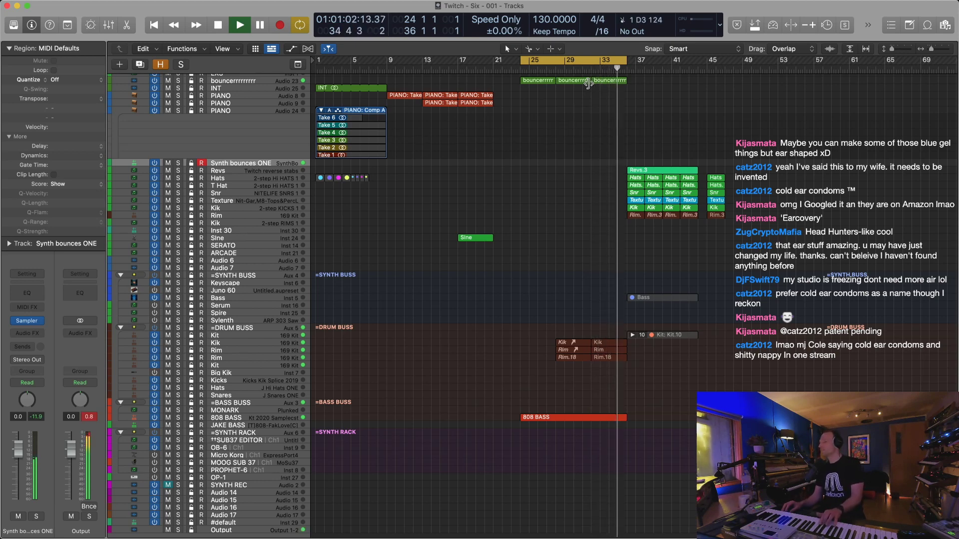
key("shift+r")
left_click(602, 154)
left_click(602, 163)
key("u")
key("Return")
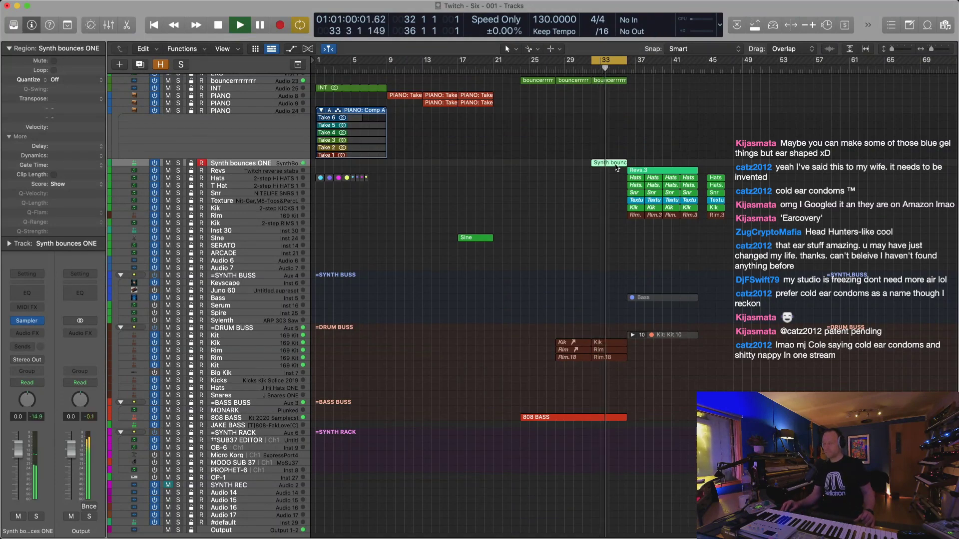
Set the velocity of all four notes in the Synth bounces ONE region to 85 and make them legato
double_click(615, 165)
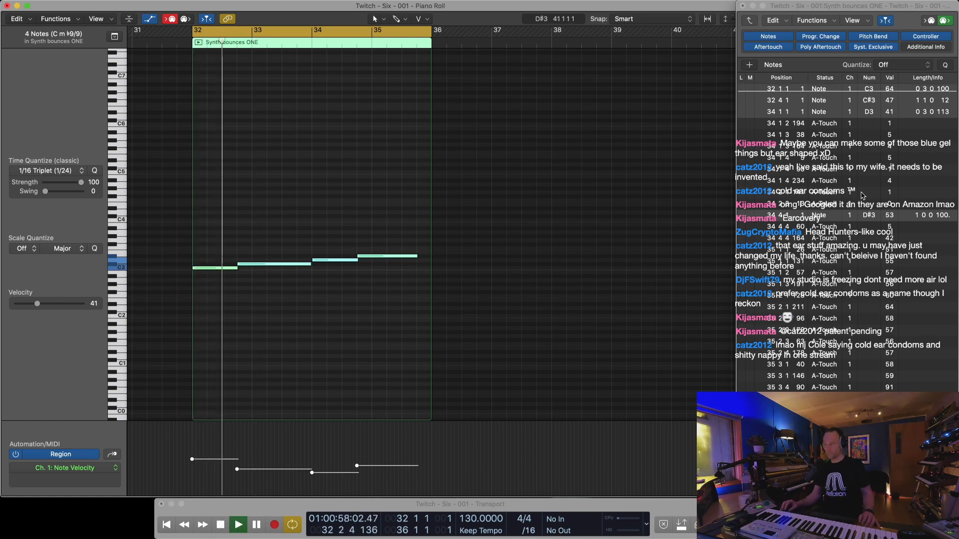
left_click_drag(889, 89, 893, 68)
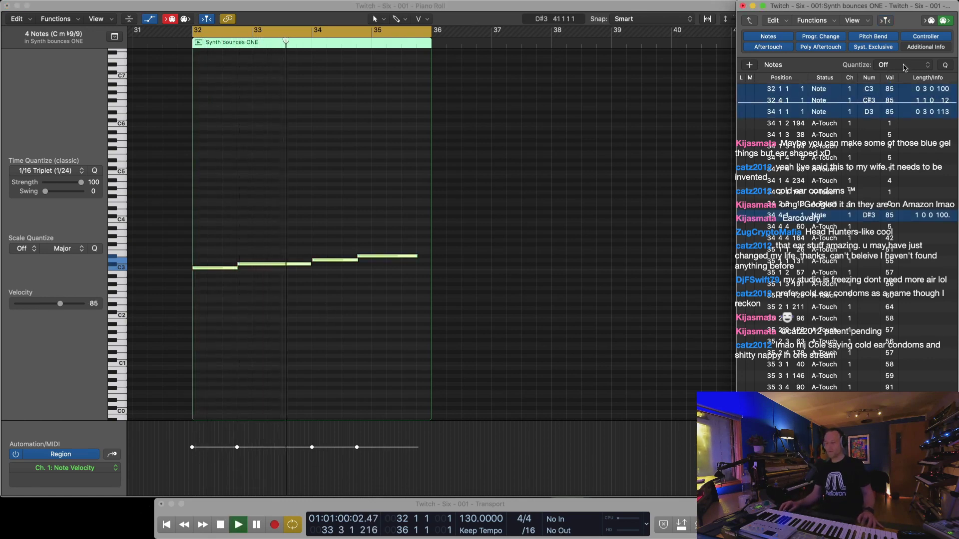
key("shift+\\")
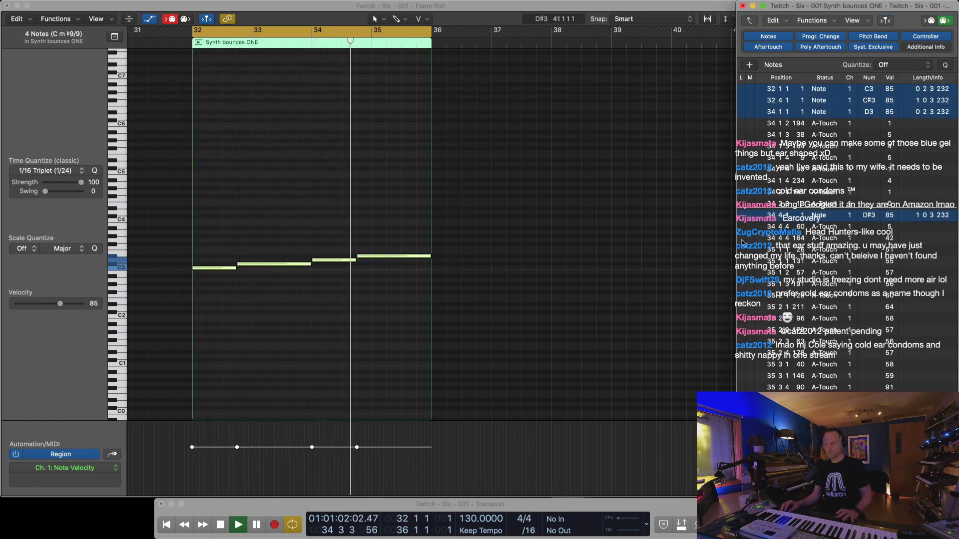
key("1")
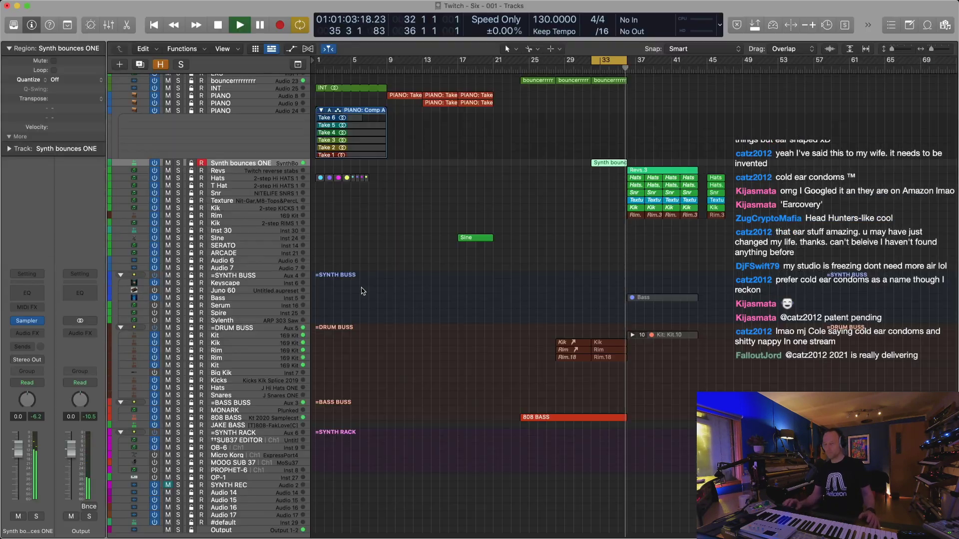
Duplicate the Synth bounces ONE track and move its region at bars 32–36 onto the new track
left_click(611, 201)
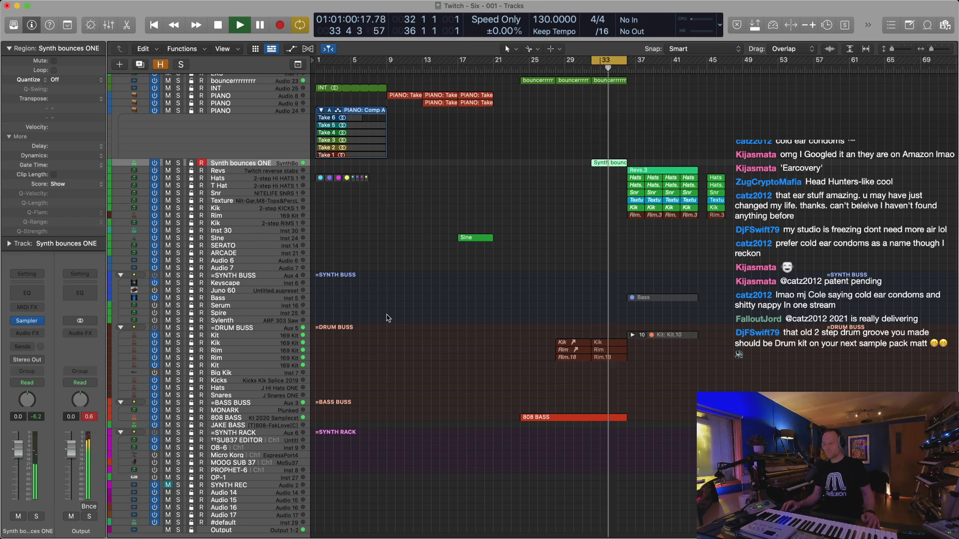
key("super+d")
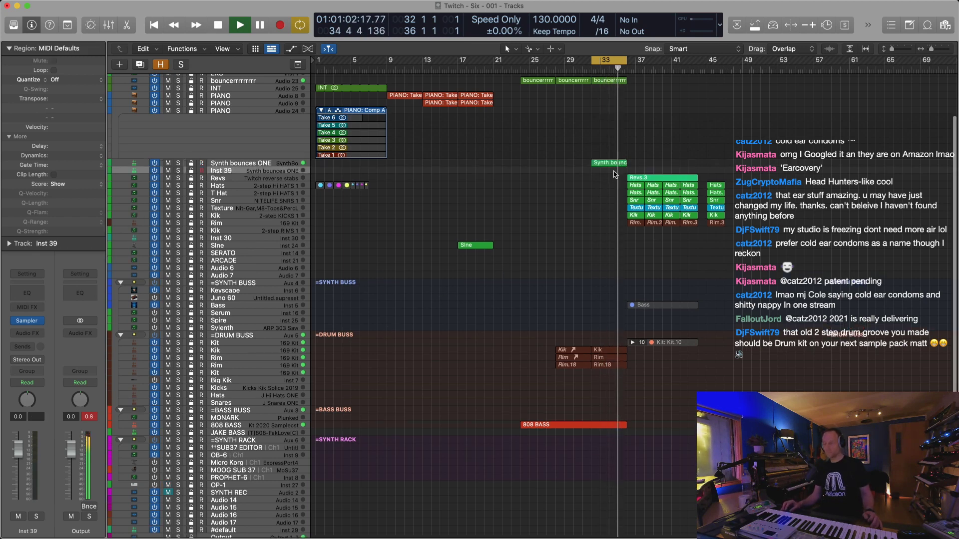
left_click_drag(603, 167, 602, 174)
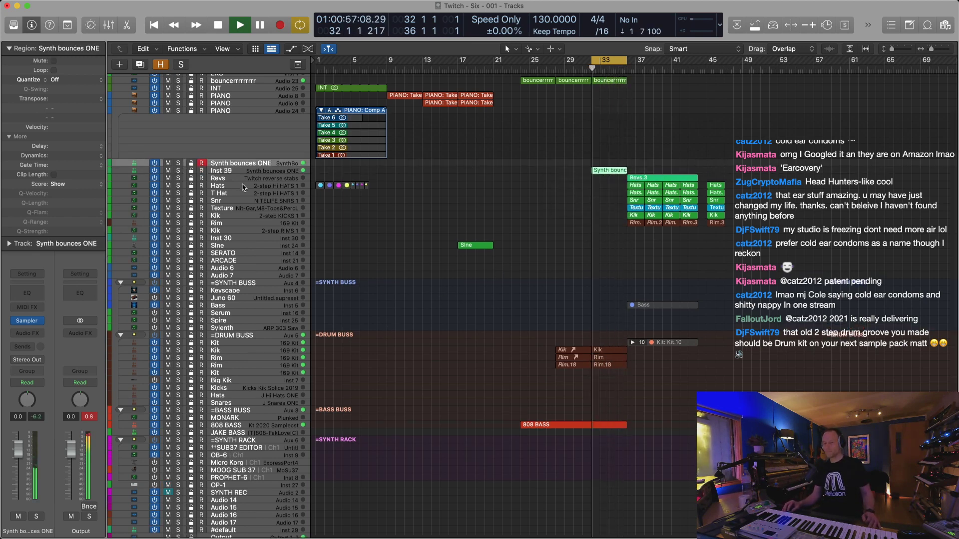
Rename the duplicated synth bounces track SYnf and lower its volume to -4.0 dB
double_click(253, 171)
type("SYnf")
key("Return")
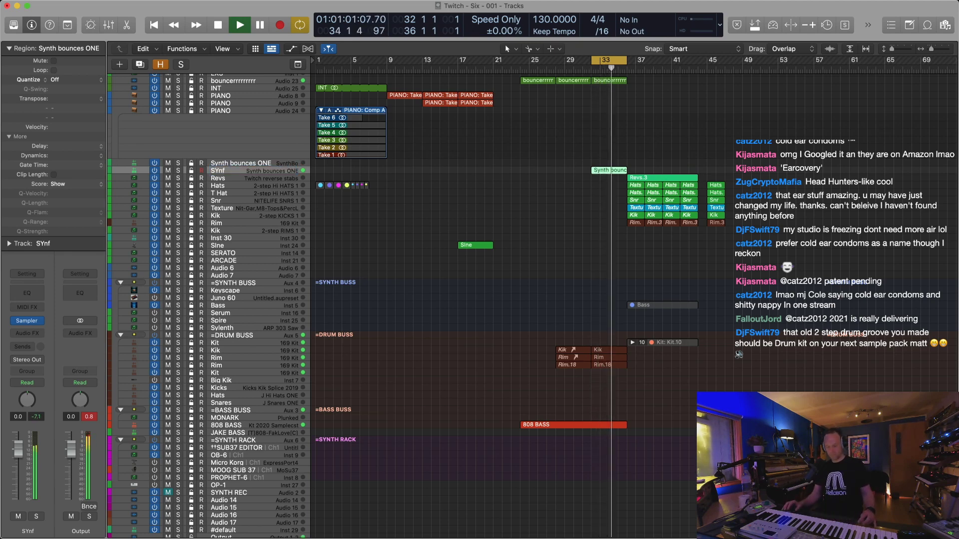
mouse_move(18, 456)
left_mouse_down()
mouse_move(18, 471)
mouse_move(18, 461)
left_mouse_up()
Select the 808 BASS track and set the playback cycle to bars 36–44 over the drum loop
left_click(620, 59)
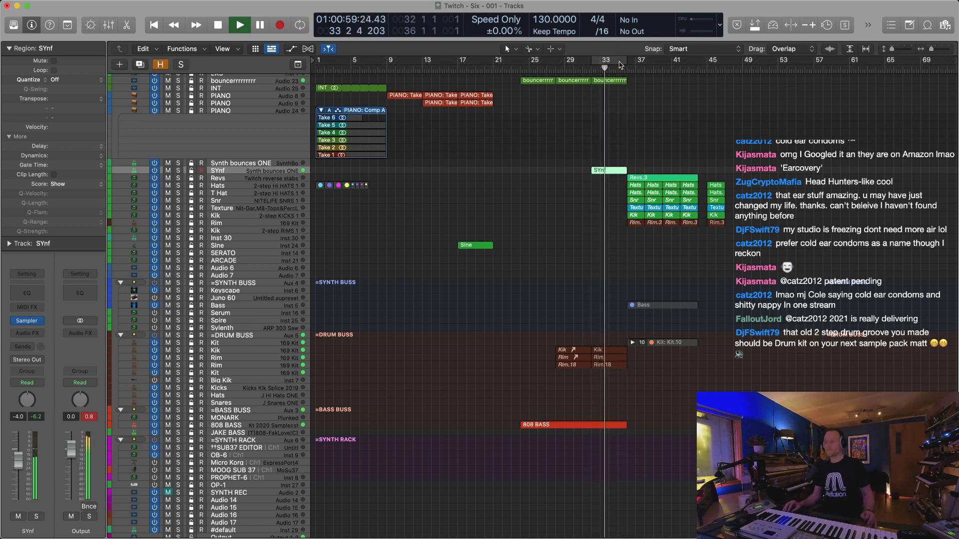
key("super+Right")
key("super+Right")
key("super+Right")
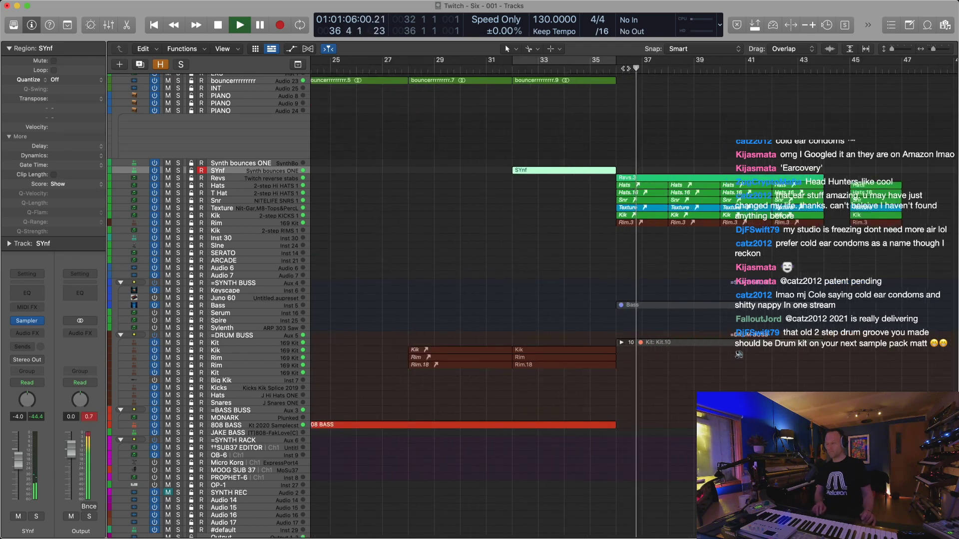
key("super+Left")
key("super+Left")
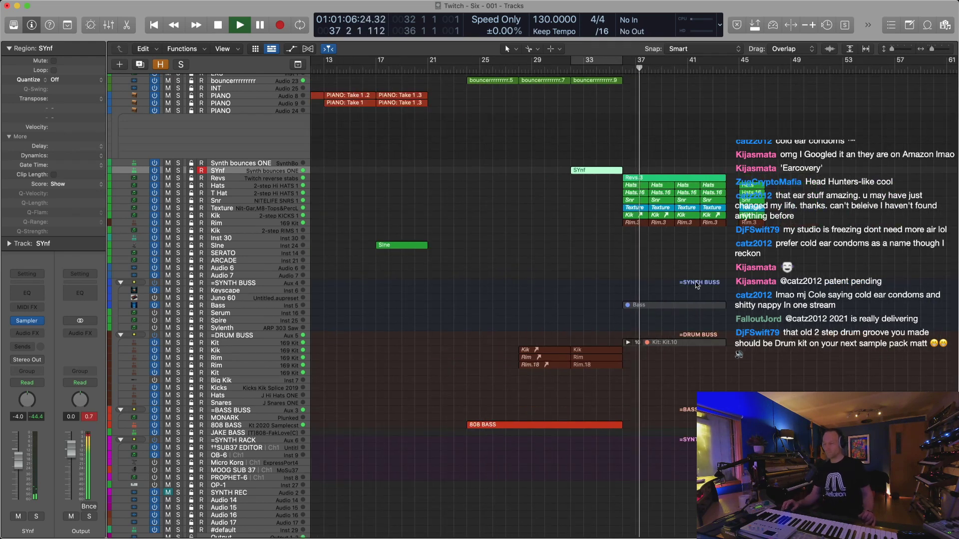
left_click(275, 427)
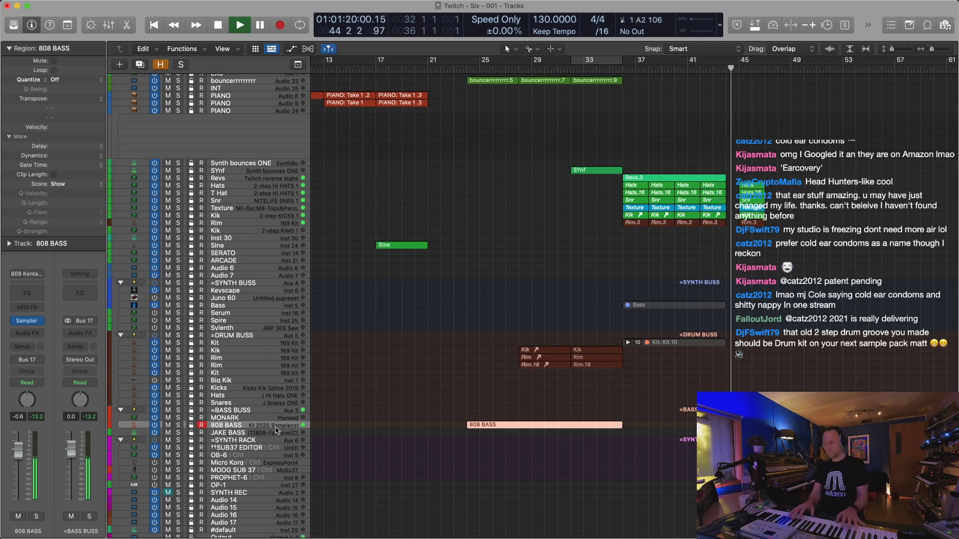
left_click(609, 68)
left_click_drag(623, 61, 727, 68)
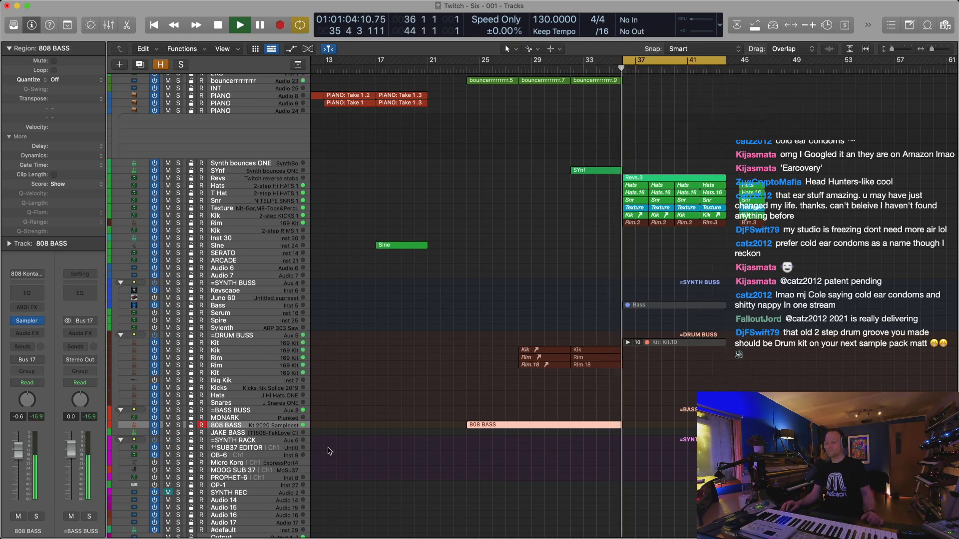
Duplicate the 808 BASS track and rename the copy 2 808 BASS
left_click(280, 432)
left_click(274, 426)
key("super+d")
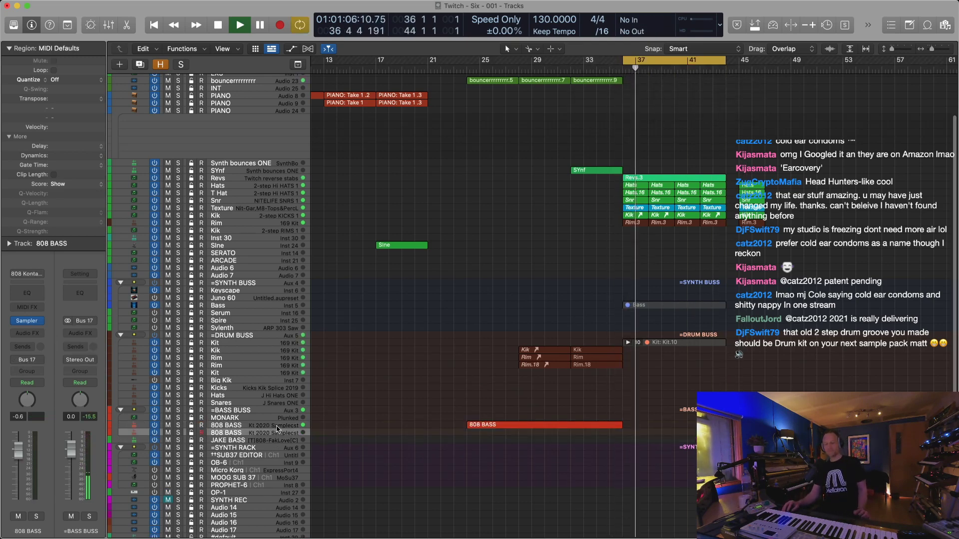
double_click(257, 431)
key("Left")
type("2")
key("Return")
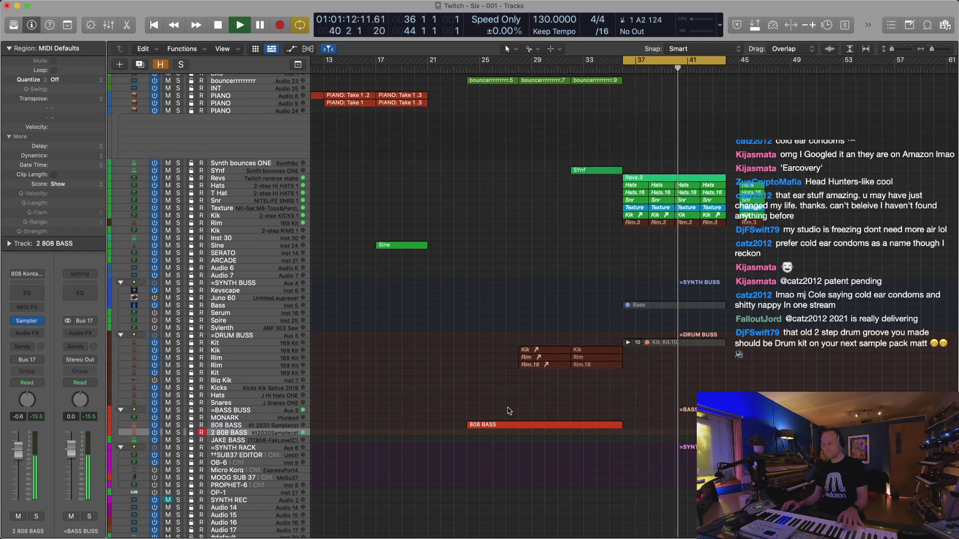
Shorten the amp envelope release in the Sampler of 2 808 BASS to 109 ms
left_click(32, 321)
left_click_drag(514, 132, 428, 147)
scroll(325, 310, "up", 10)
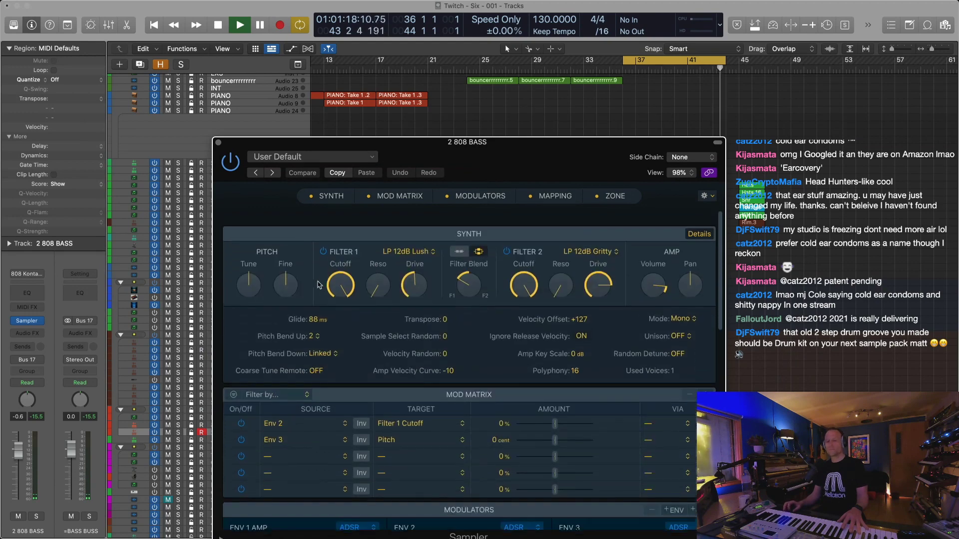
scroll(283, 390, "down", 5)
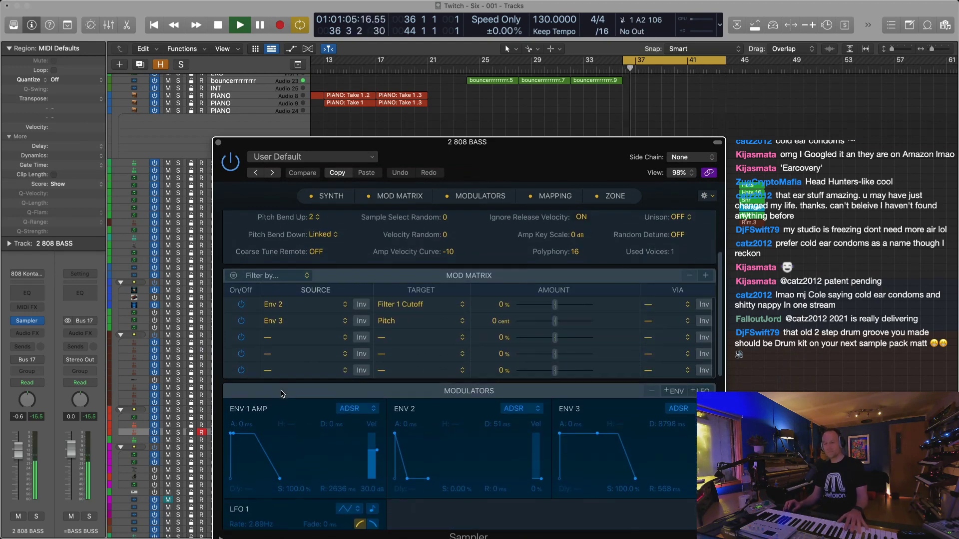
left_click_drag(280, 471, 270, 473)
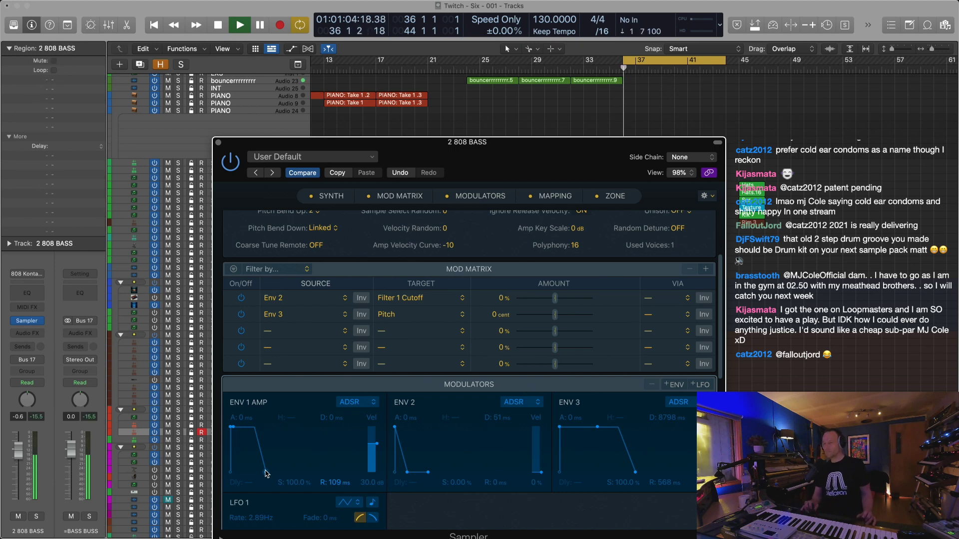
left_click(219, 143)
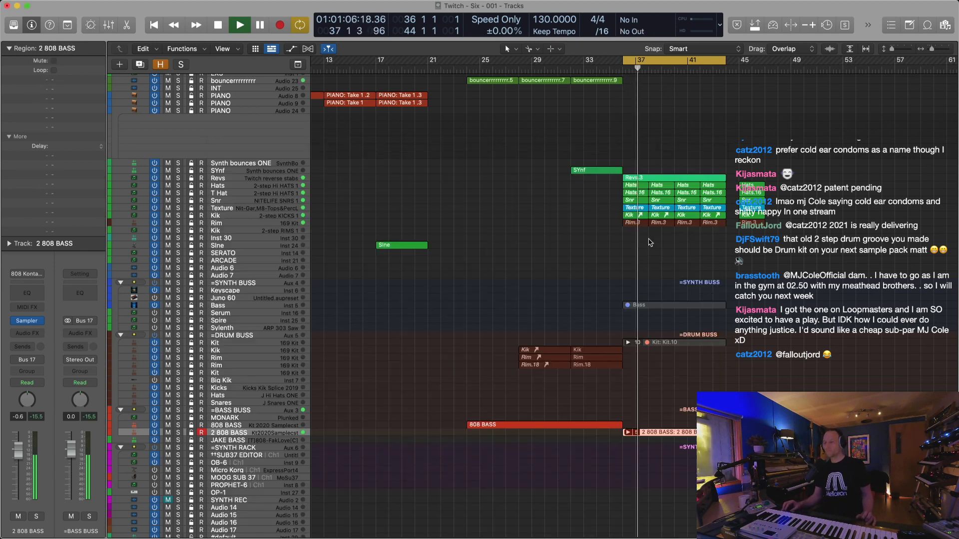
Flatten the recorded 2 808 BASS take folder into one region and set the cycle to its bars 36–40
key("alt+u")
key("super+u")
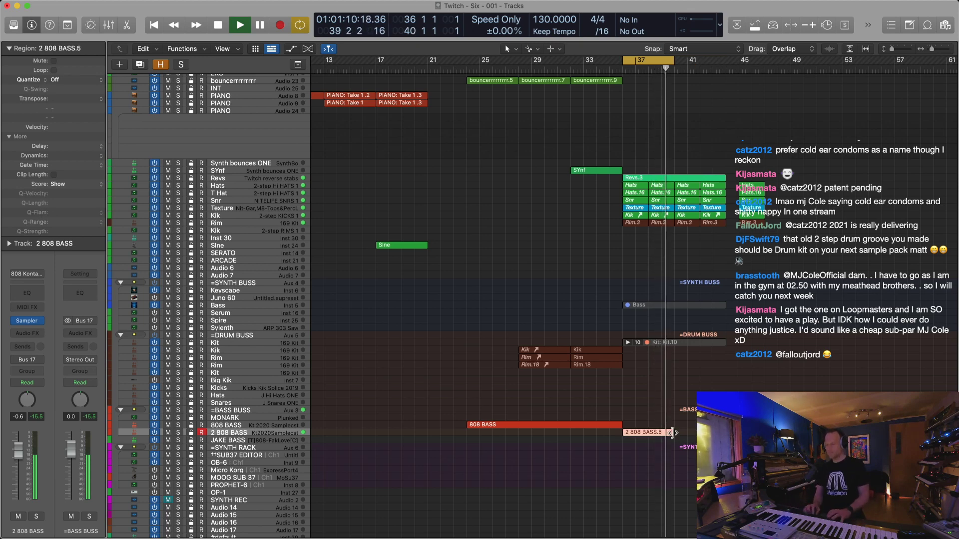
Quantize all notes of the 2 808 BASS region to 1/16 Triplet and set their velocity to 112
key("2")
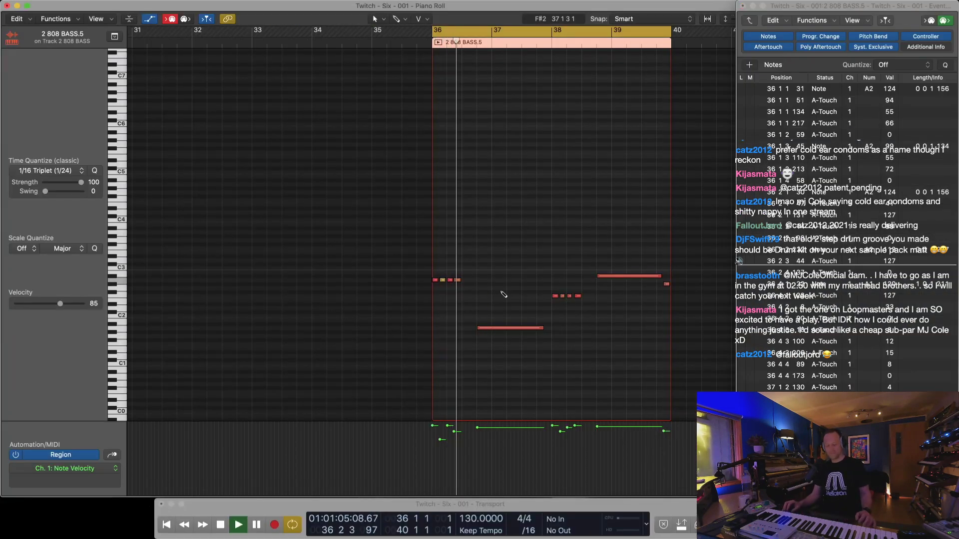
key("super+a")
key("q")
left_click_drag(890, 146, 894, 128)
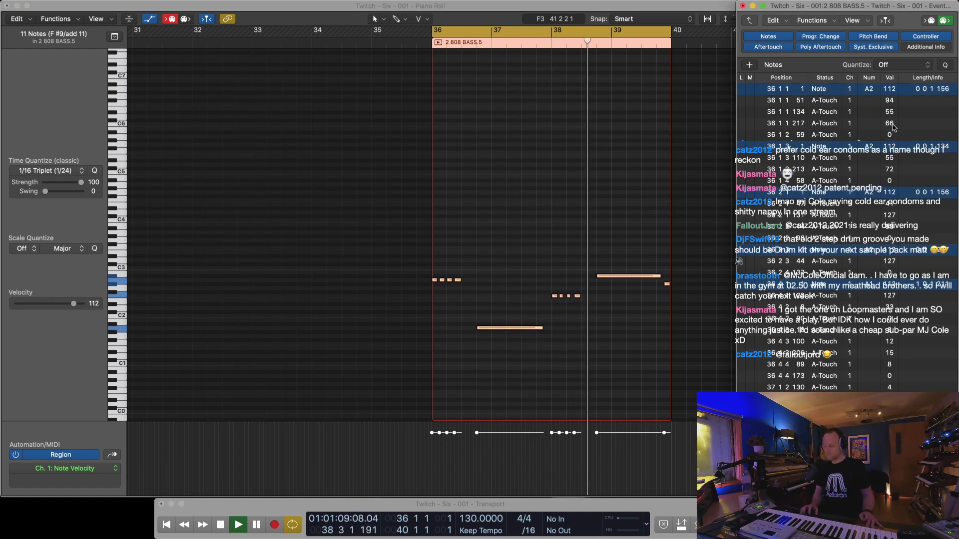
key("1")
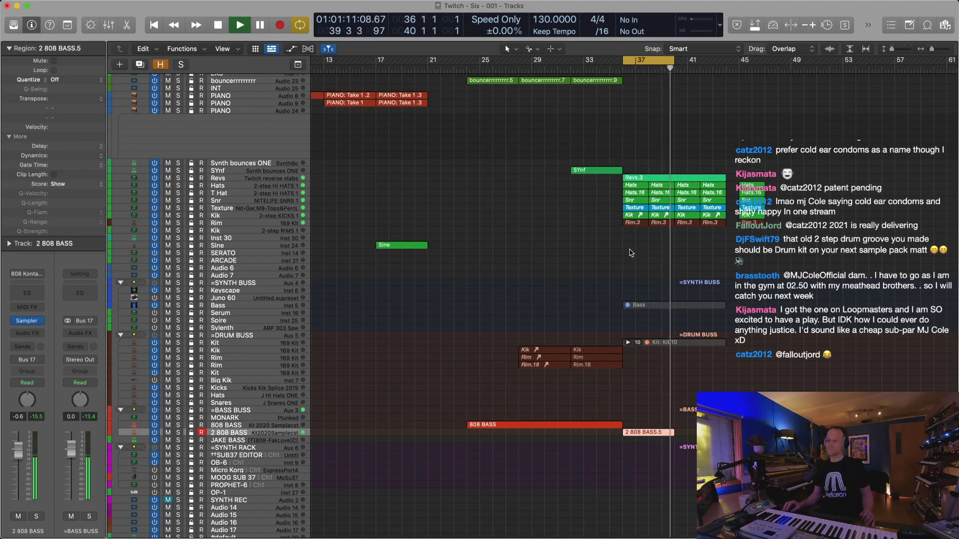
Select the Revs track and briefly mute it to hear the loop without the reverse stabs
left_click(261, 180)
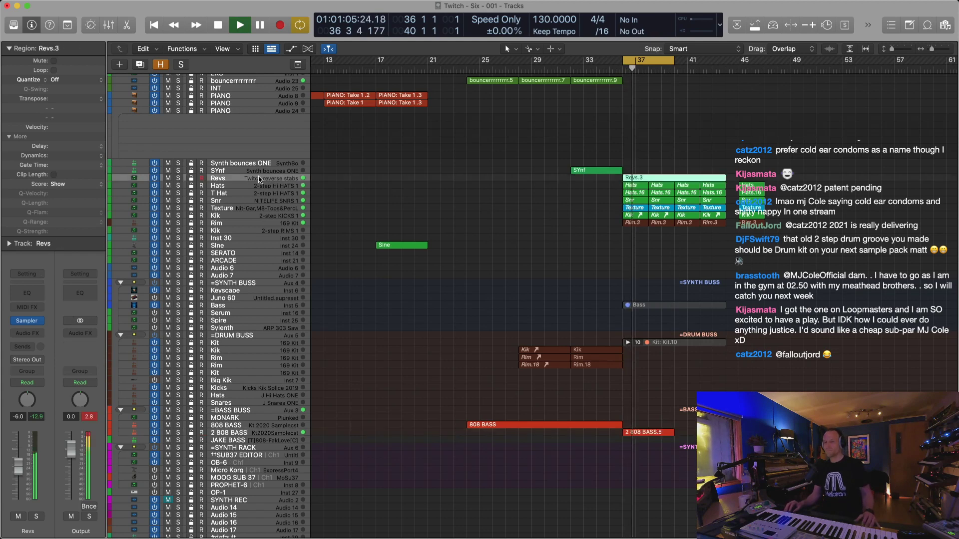
left_click(168, 171)
left_click(168, 171)
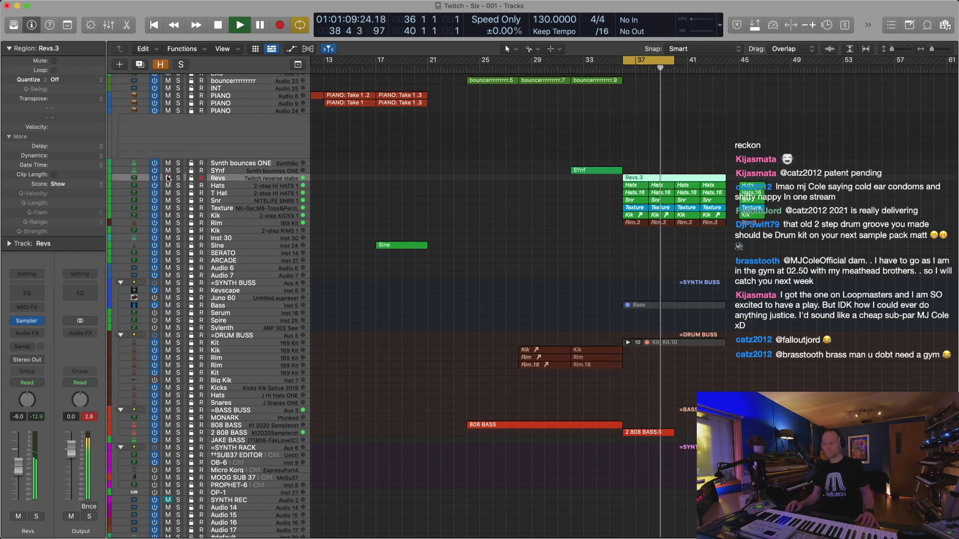
left_click(168, 178)
key("super+Right")
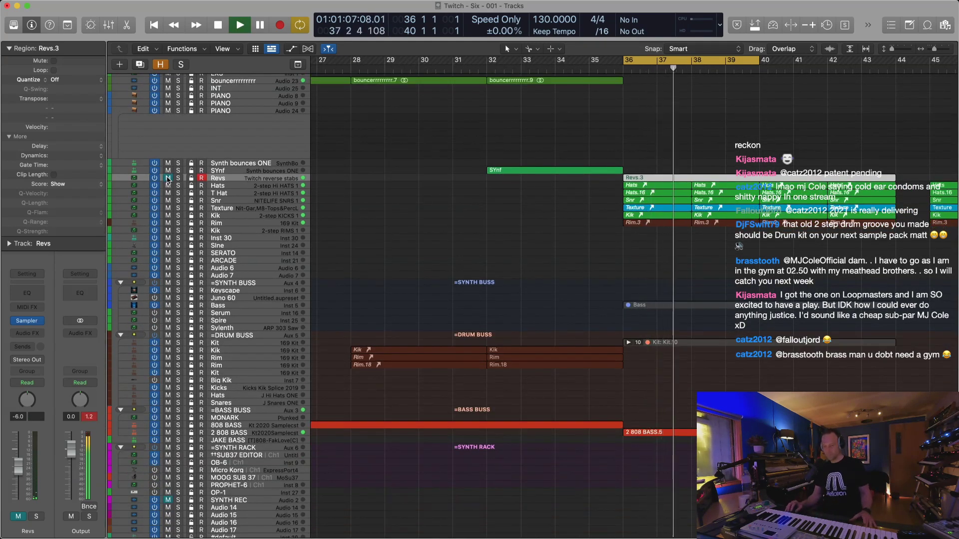
left_click(168, 178)
Group the drum tracks from Hats down to Rim into a summing track stack
key("super+Down")
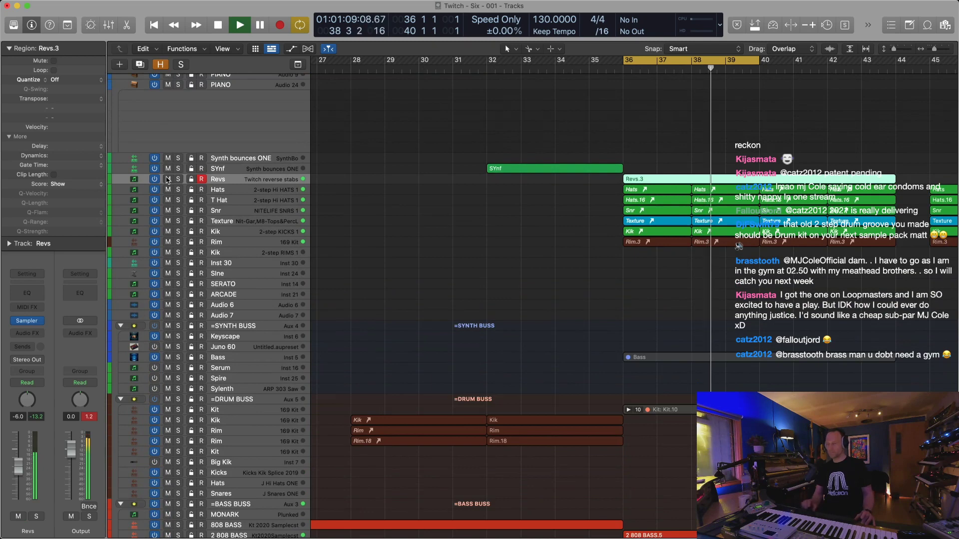
left_click(255, 189)
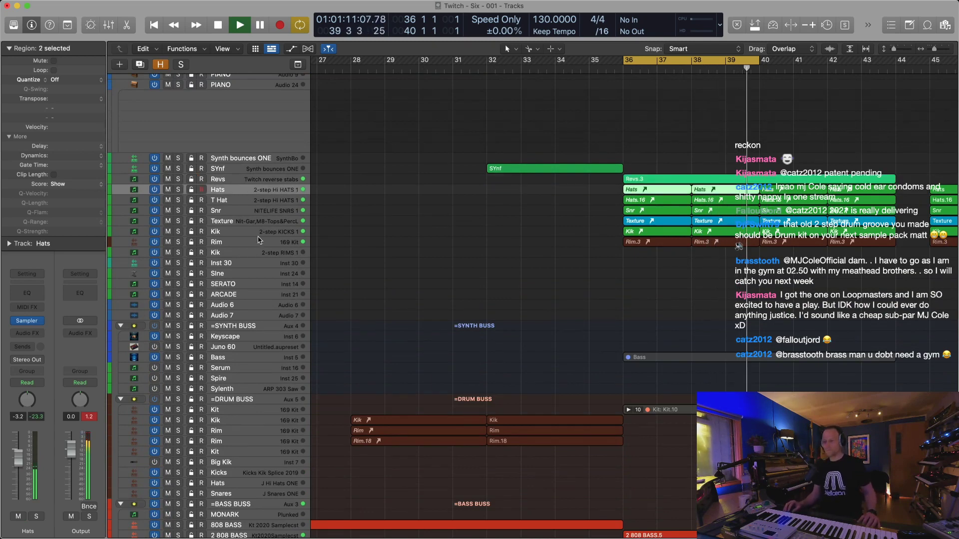
left_click(258, 241, "shift")
right_click(245, 189)
left_click(295, 288)
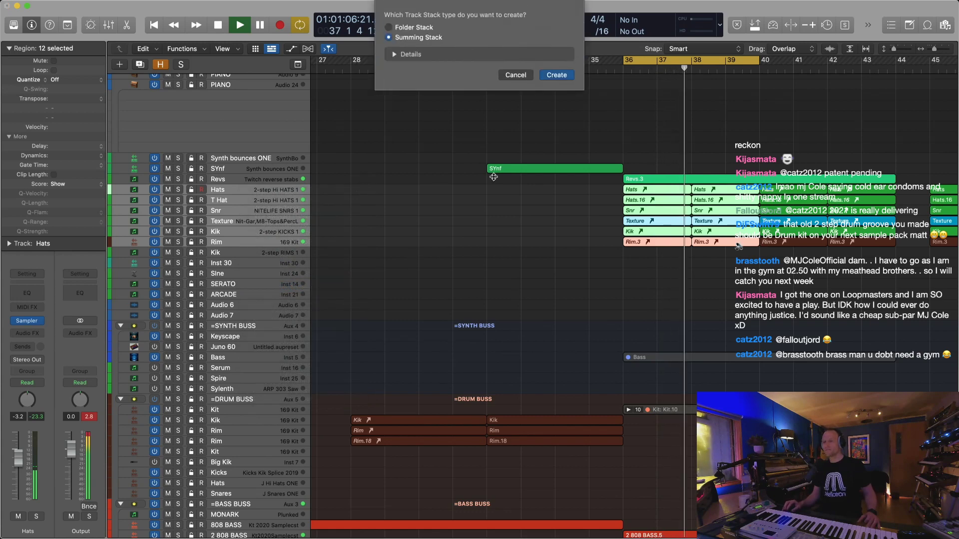
left_click(556, 74)
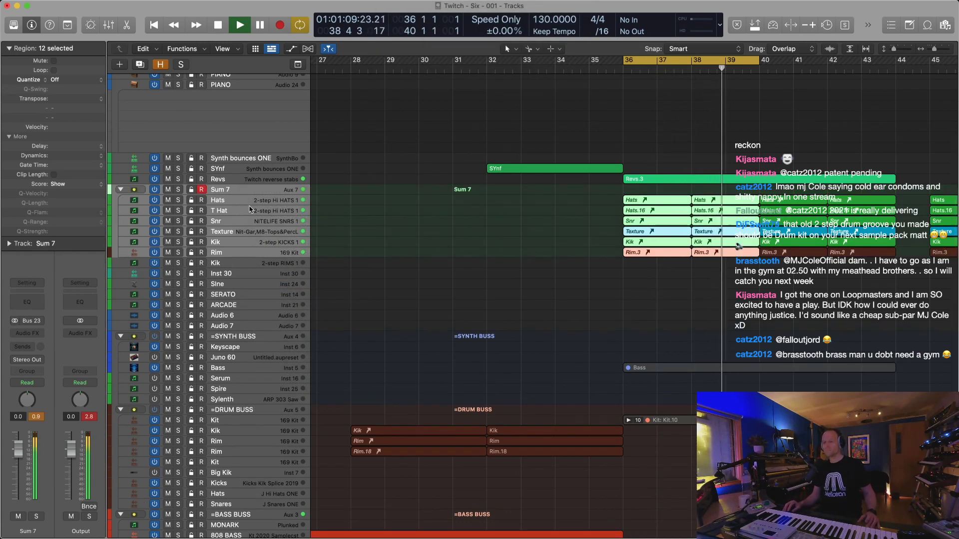
Rename the new drum summing stack =DRM
left_click(252, 198)
left_click(251, 191)
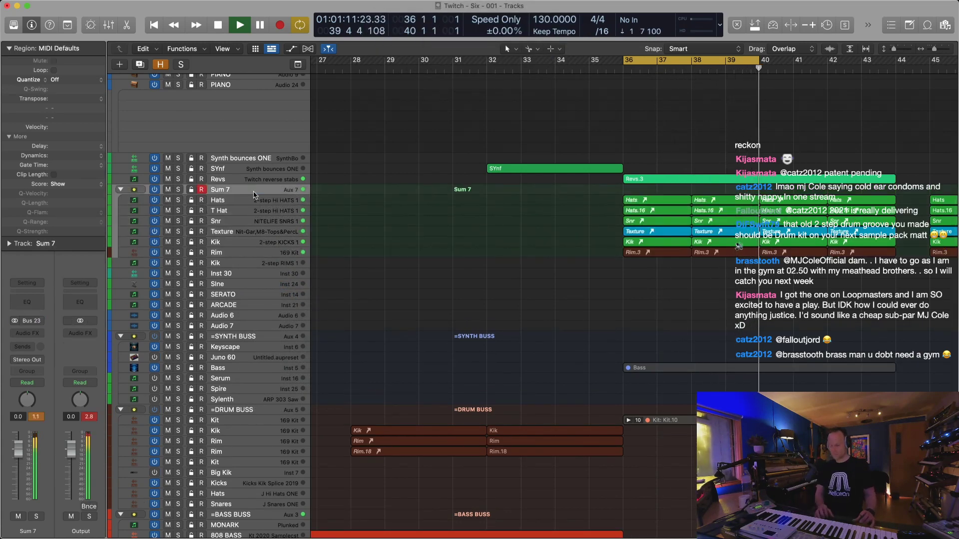
double_click(240, 190)
type("=DRM")
key("Return")
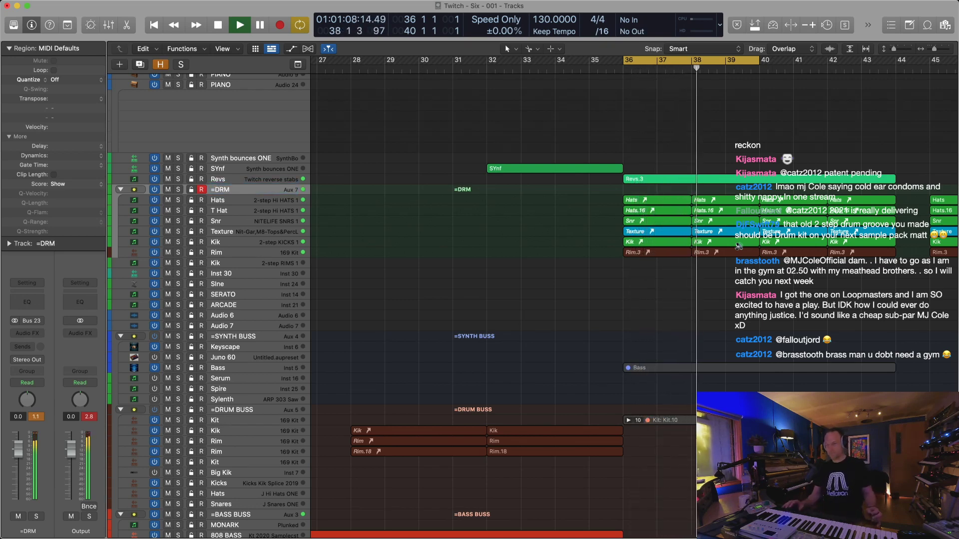
Load the user channel strip setting MJ Drum Buss Clipper on the =DRM stack
left_click(26, 282)
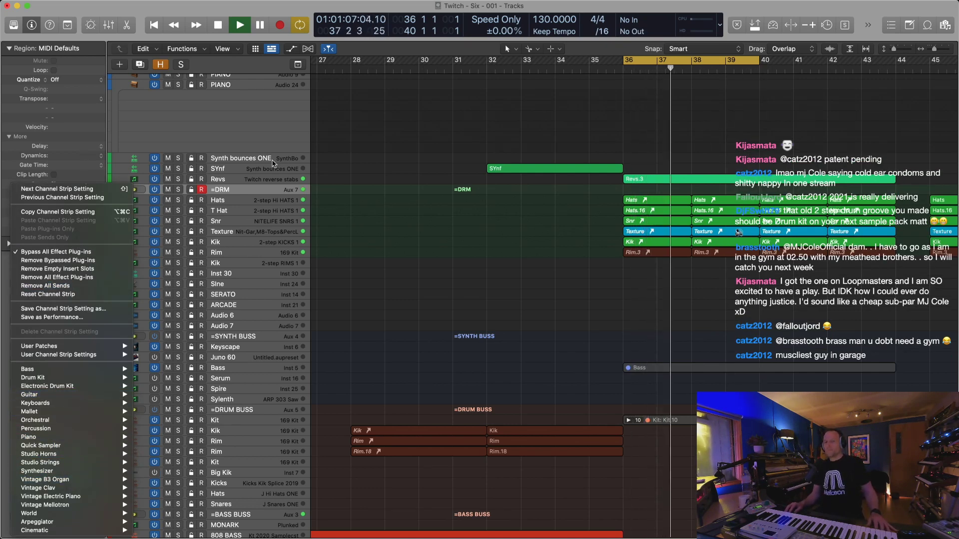
left_click(329, 175)
left_click(40, 283)
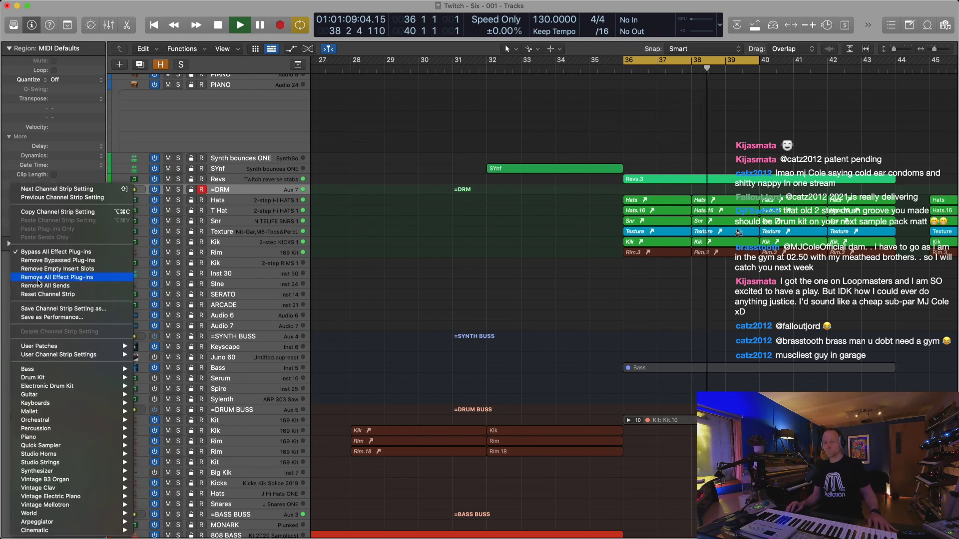
mouse_move(77, 389)
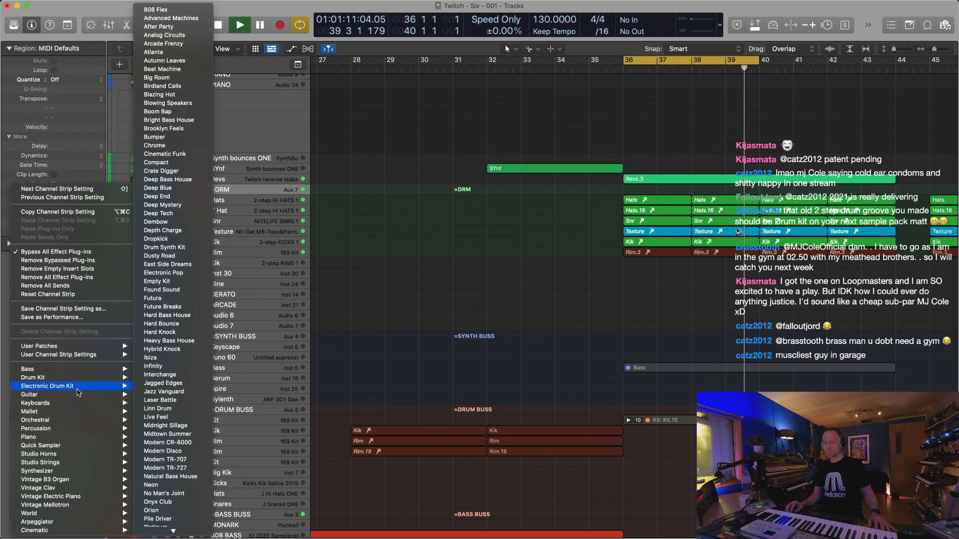
mouse_move(81, 349)
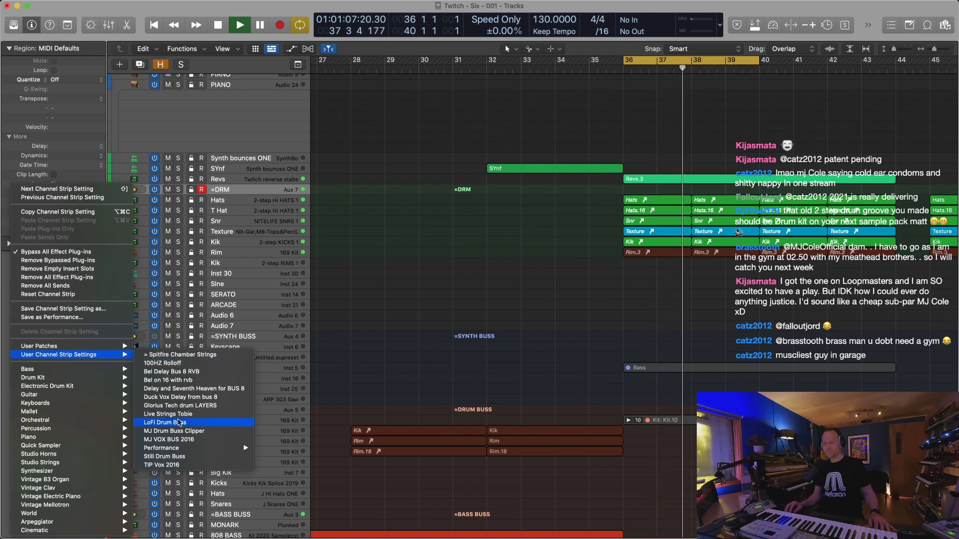
left_click(178, 431)
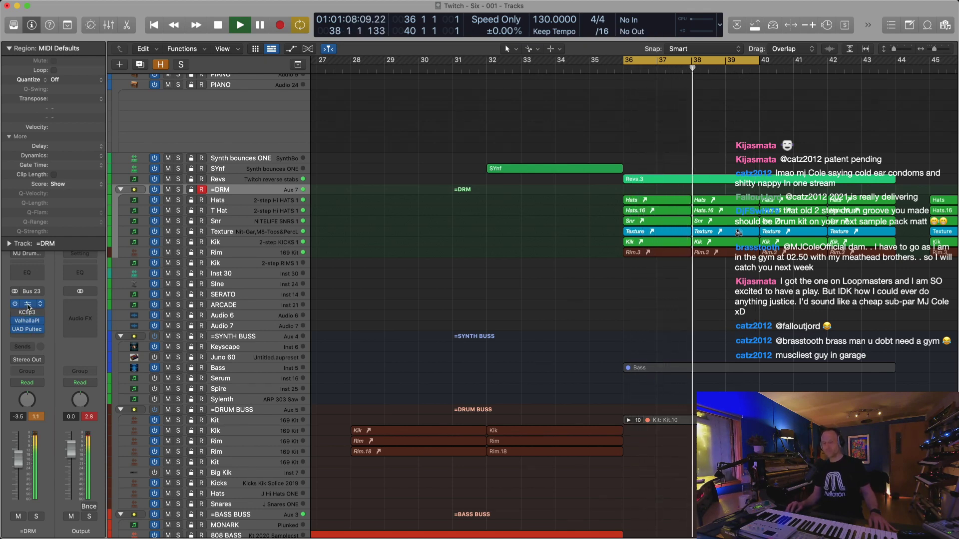
Set the Omnipressor output on the =DRM stack to -15.7 dB and lower the stack's volume to -4.8 dB
left_click(27, 305)
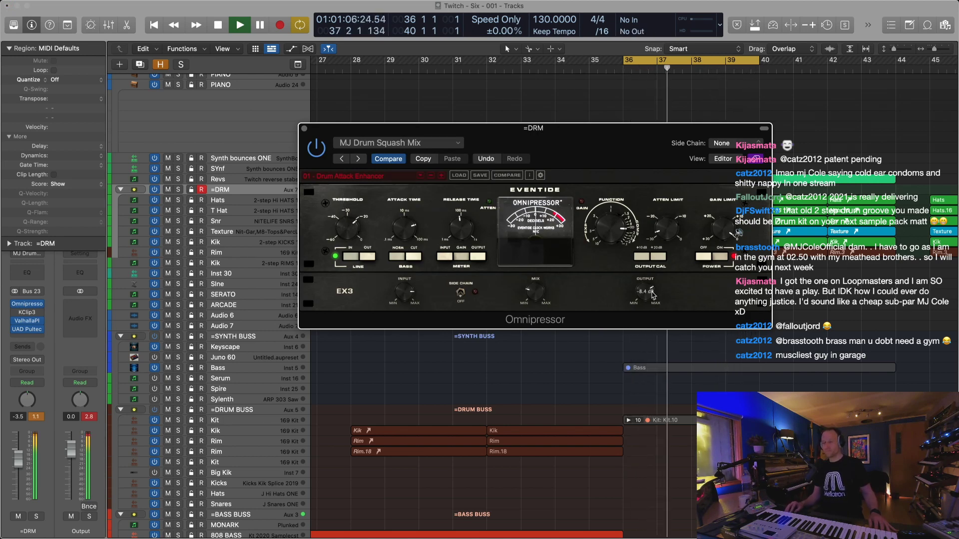
left_click_drag(652, 302, 651, 307)
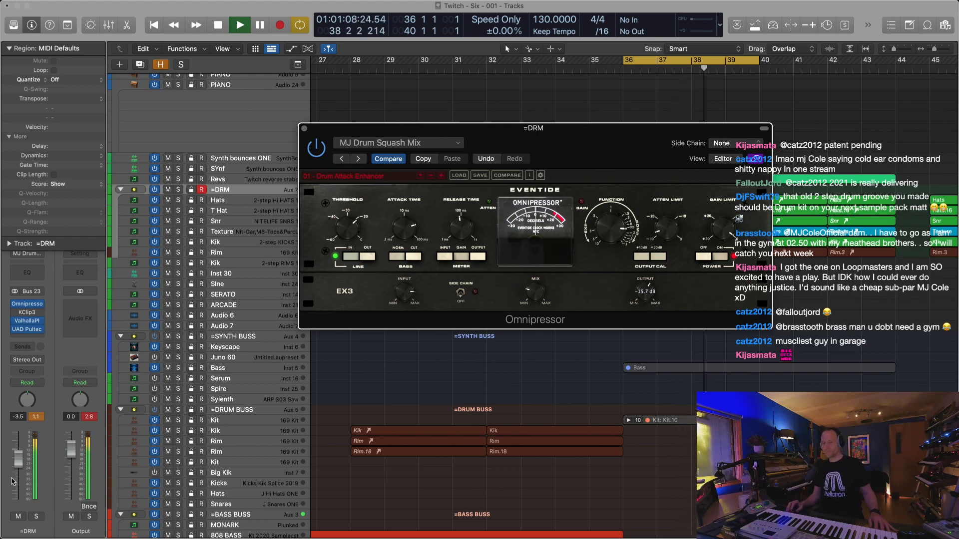
left_click(26, 324)
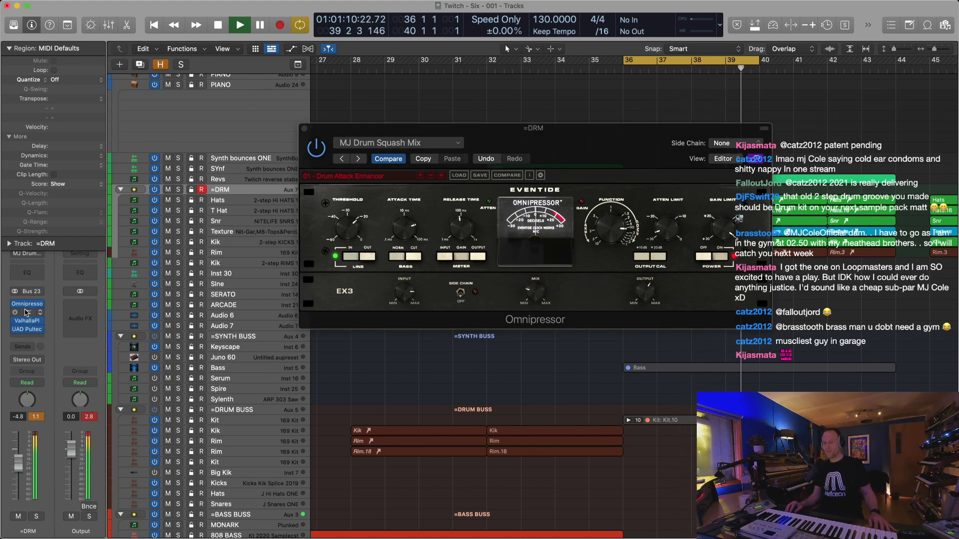
Enable KClip3 on the =DRM stack and set its linked input to -0.9 dB and output to 0.9 dB
left_click(25, 313)
left_click(25, 312)
left_click(25, 312)
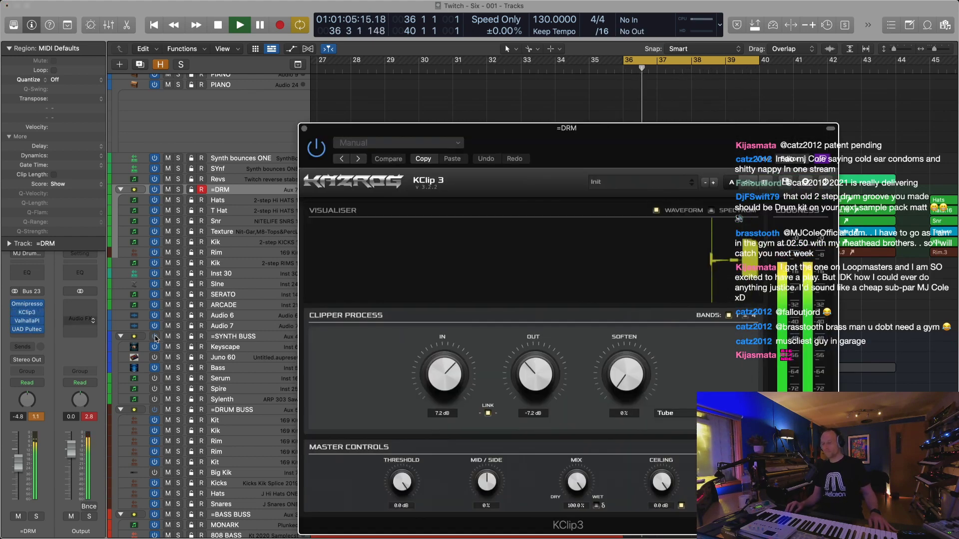
left_click_drag(566, 129, 499, 50)
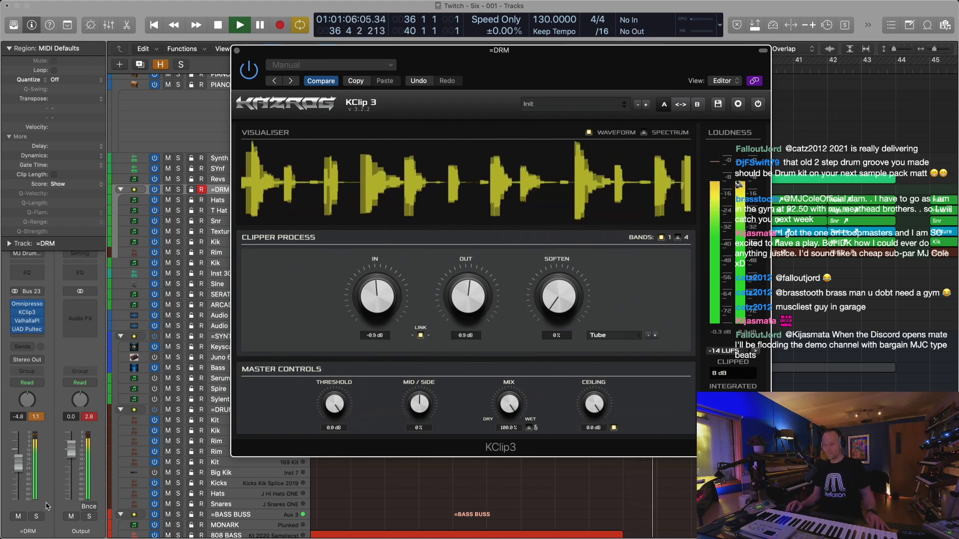
Solo the =DRM stack and set KClip3's linked input to -2.4 dB and output to 2.4 dB
left_click(38, 517)
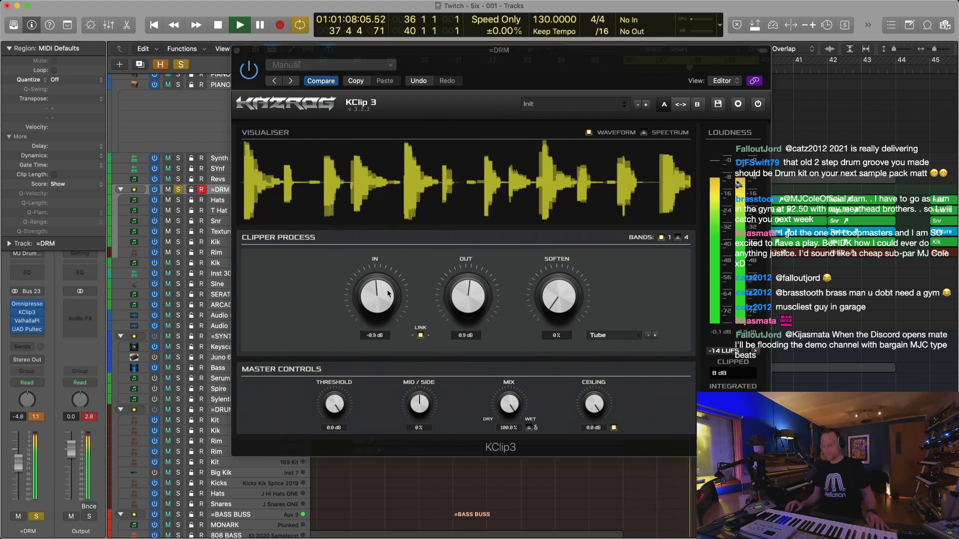
left_click_drag(375, 306, 378, 335)
left_click_drag(369, 279, 352, 248)
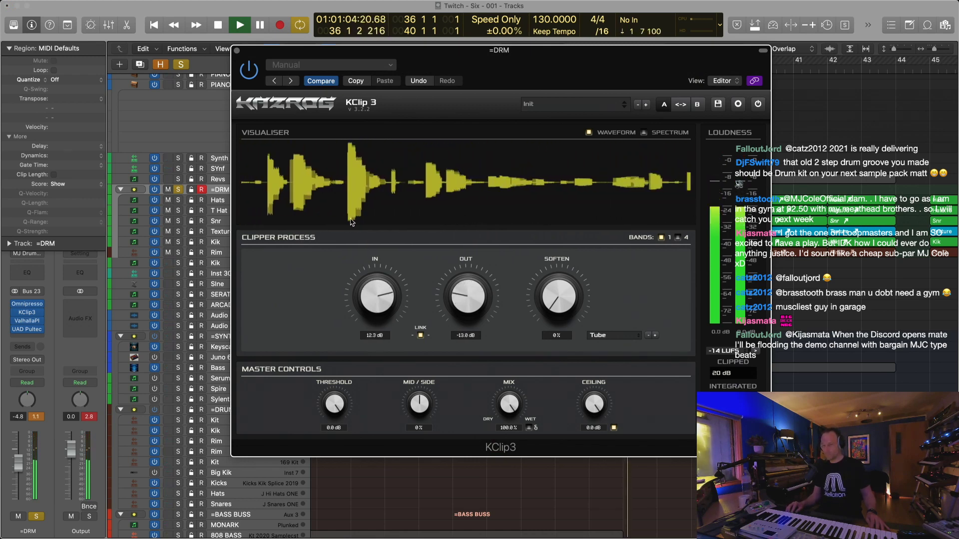
left_click_drag(353, 284, 353, 299)
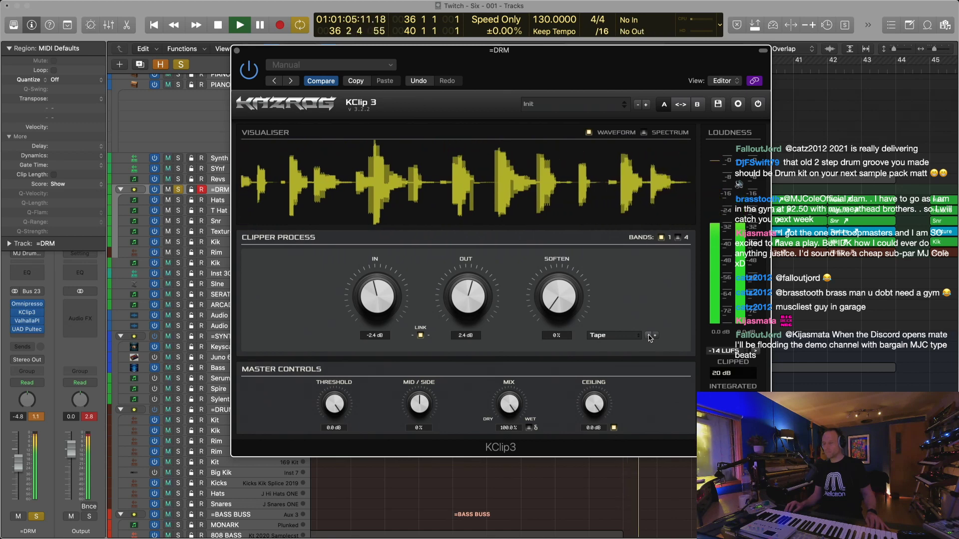
Set KClip3's clipping mode to Smooth, unsolo the =DRM stack and close the plug-in window
left_click(649, 336)
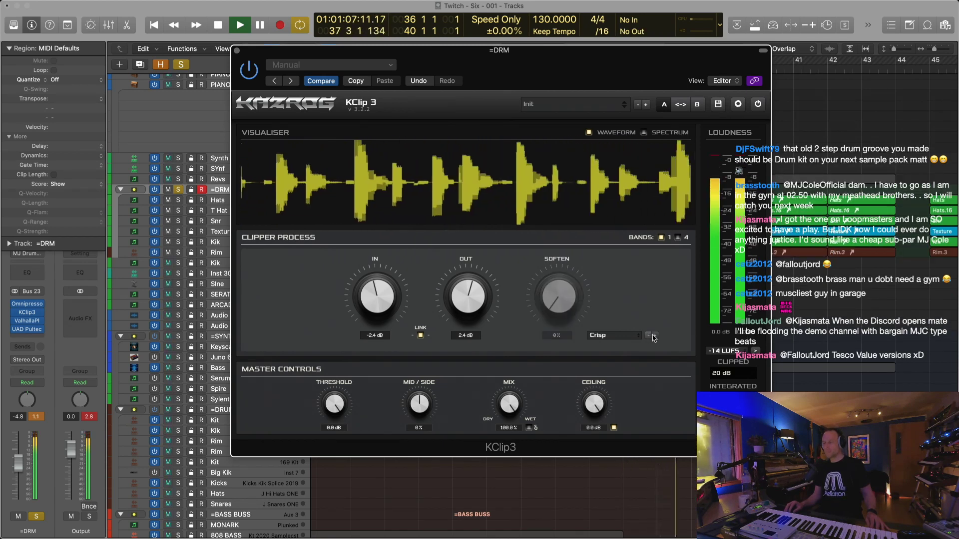
mouse_move(374, 294)
left_mouse_down()
mouse_move(369, 243)
mouse_move(368, 292)
left_mouse_up()
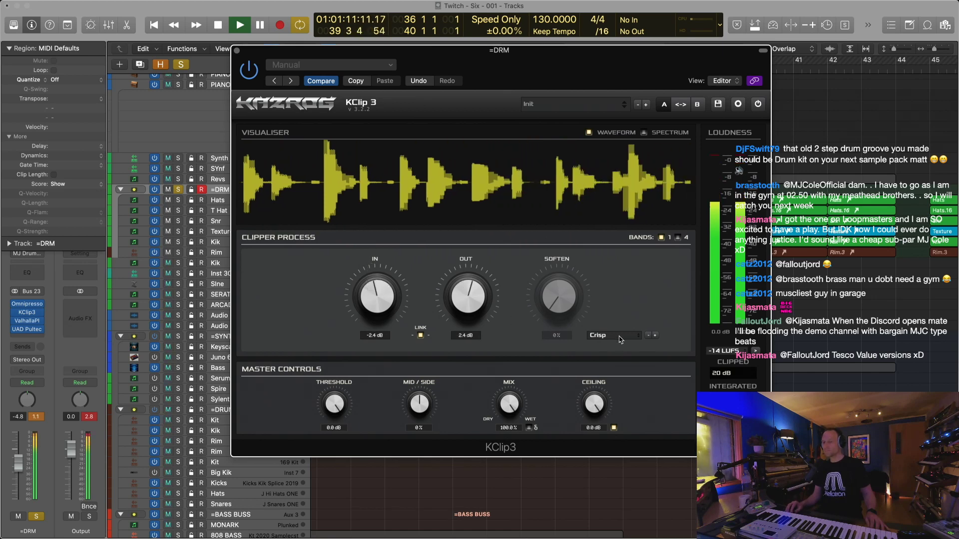
left_click(648, 335)
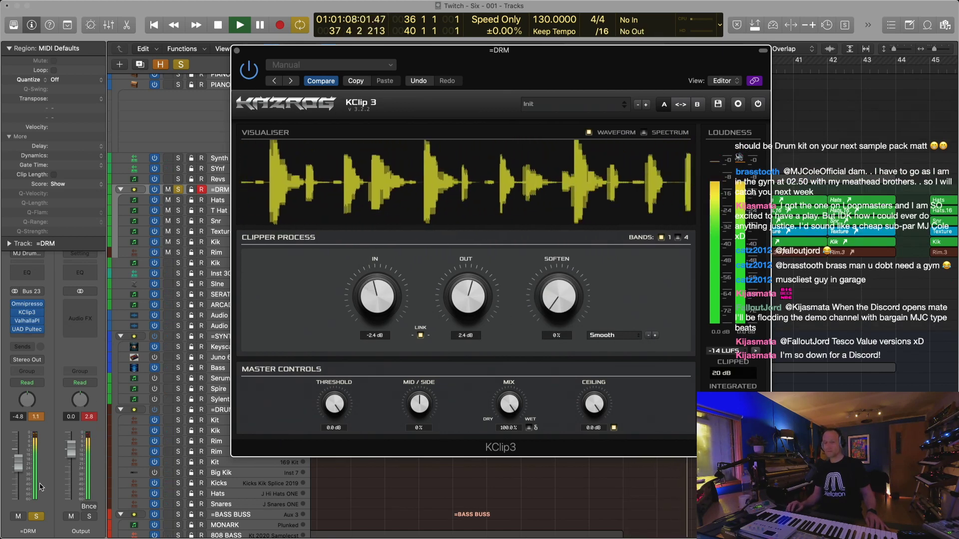
left_click(36, 516)
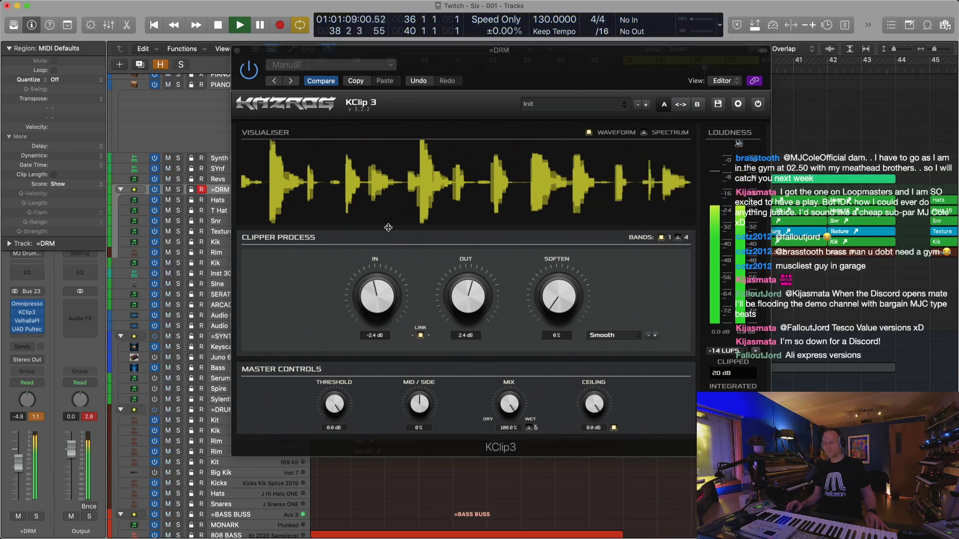
left_click(239, 51)
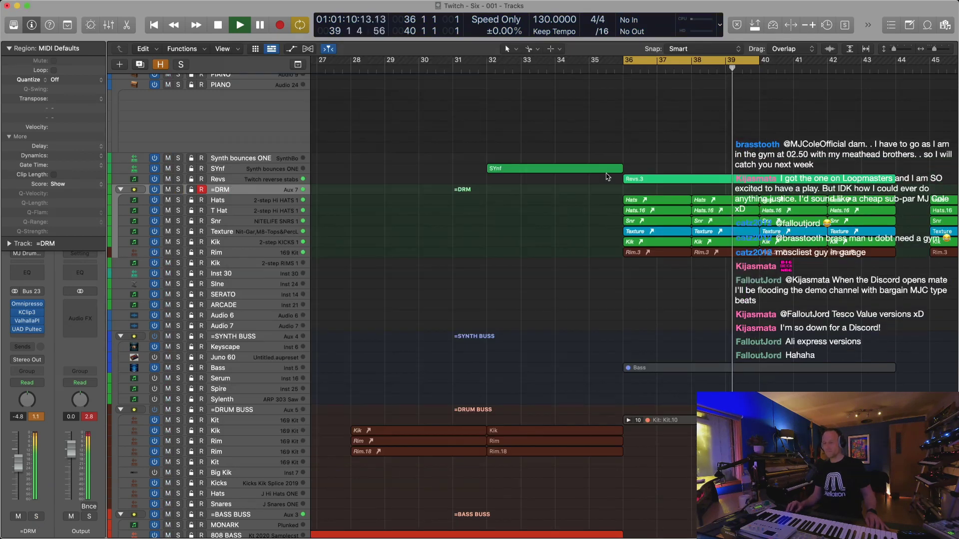
Route the output of the Revs track to Bus 2
left_click(275, 179)
key("super+Left")
key("super+Left")
key("super+Left")
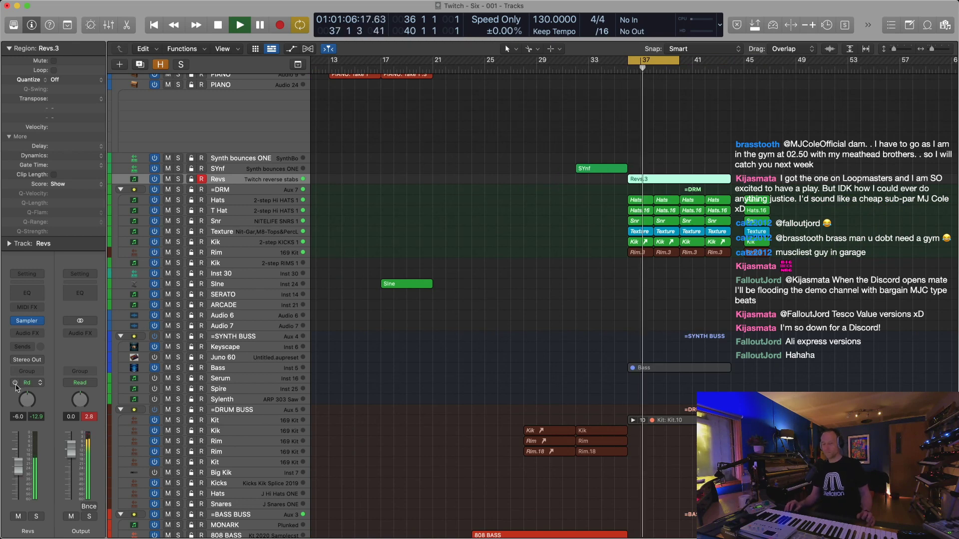
left_click(28, 362)
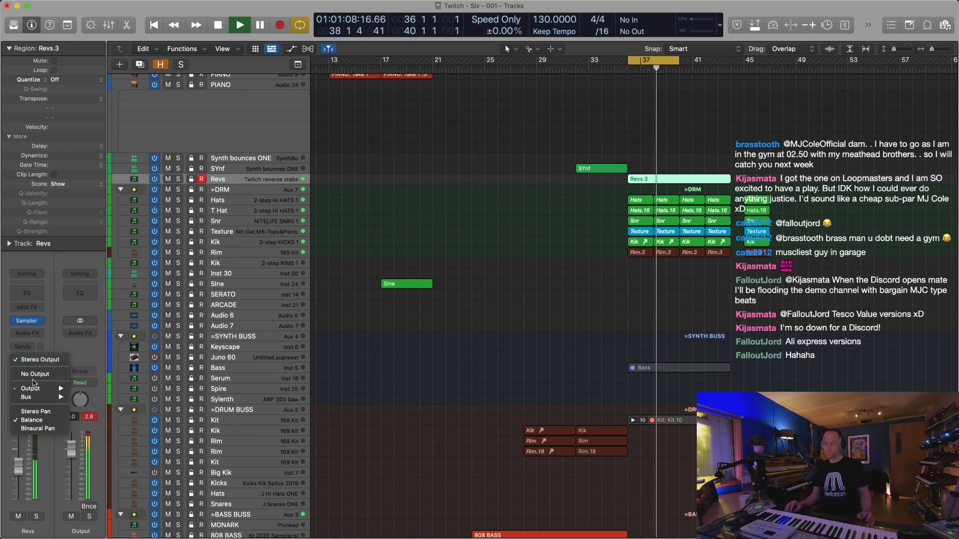
mouse_move(40, 397)
left_click(88, 210)
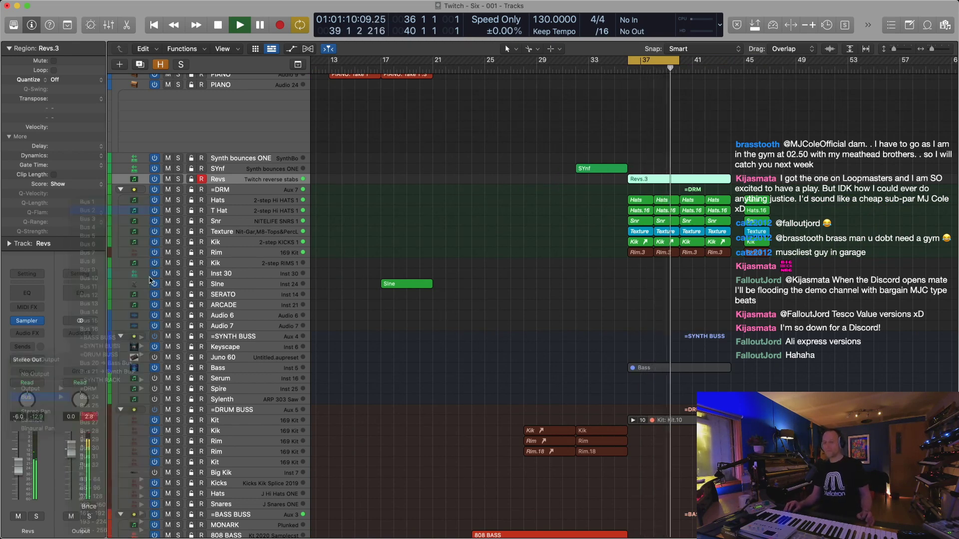
Route the output of the Bus 2 channel to Stereo Output
left_click(86, 362)
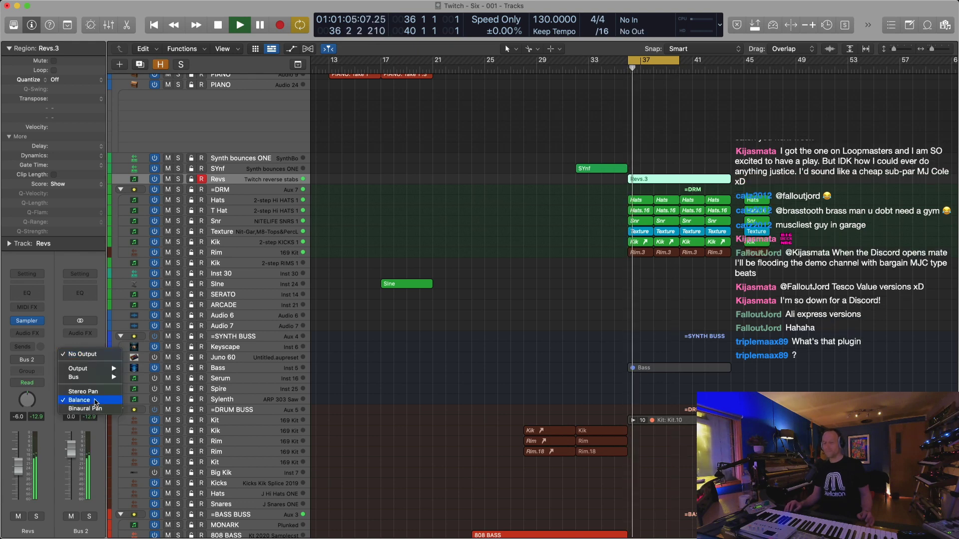
mouse_move(89, 368)
left_click(149, 369)
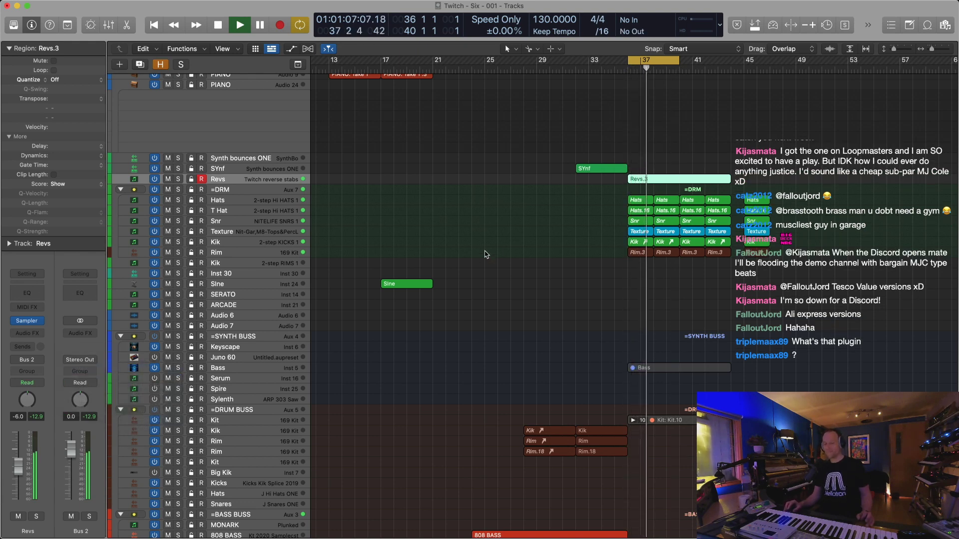
Add a send to Bus 1 on the Kik track inside the =DRM stack
left_click(235, 241)
left_click(30, 346)
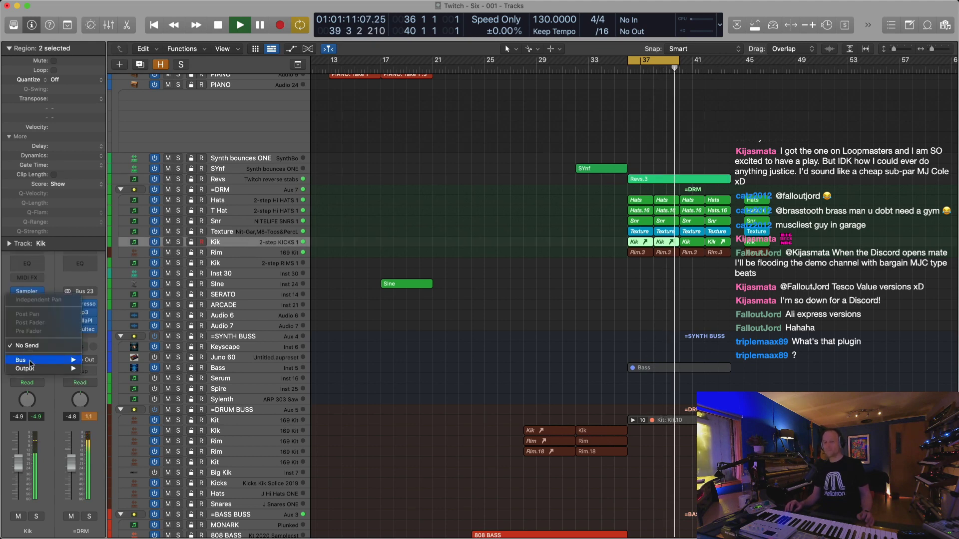
mouse_move(46, 360)
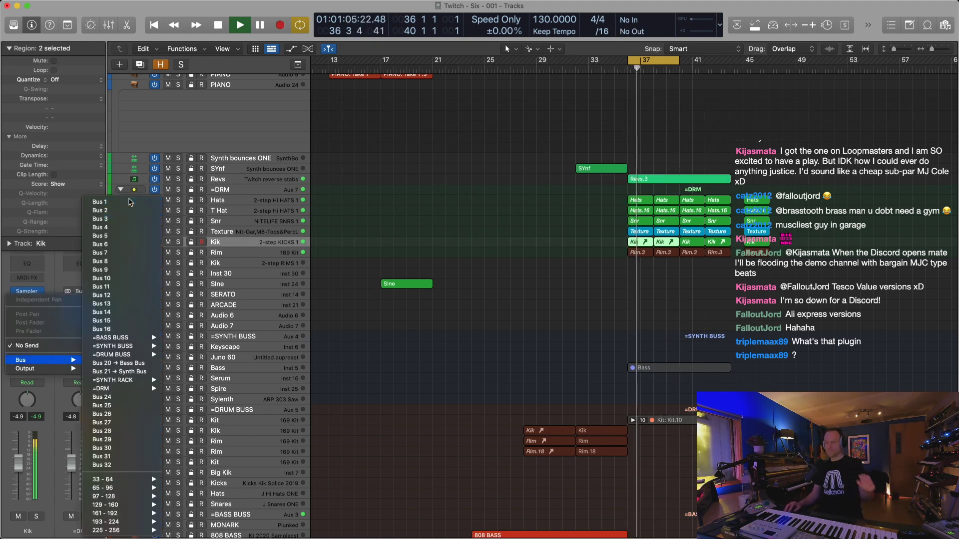
left_click(100, 201)
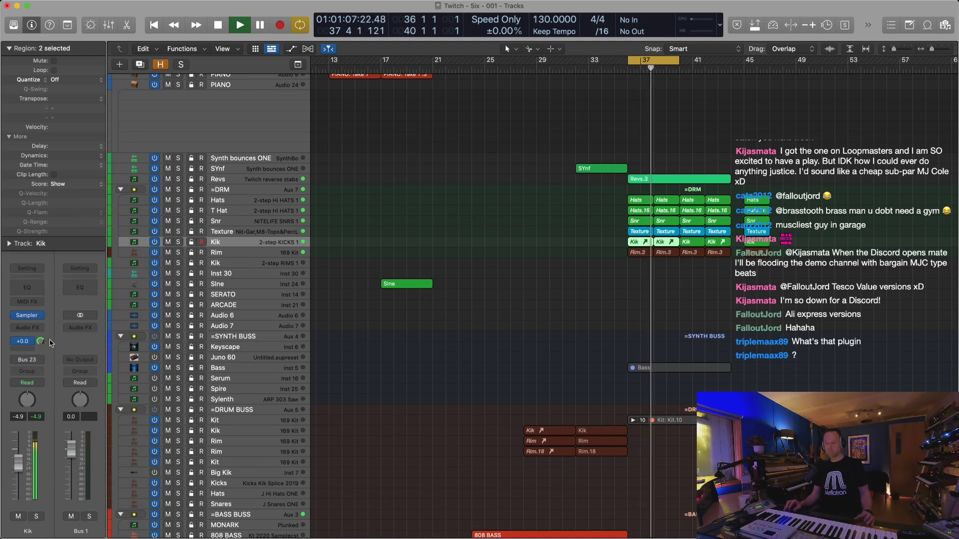
Insert a compression plug-in on the Bus 2 channel fed by the Revs track
left_click(245, 190)
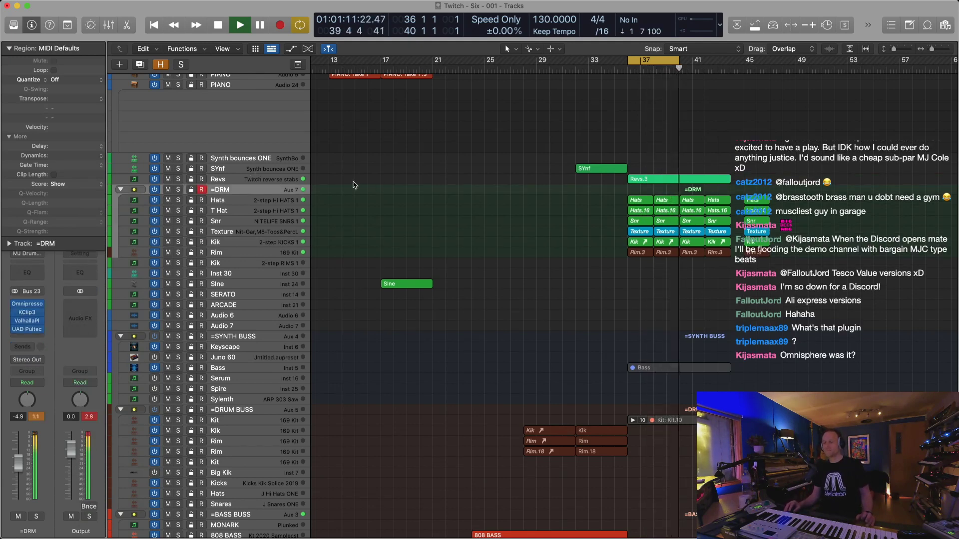
key("Up")
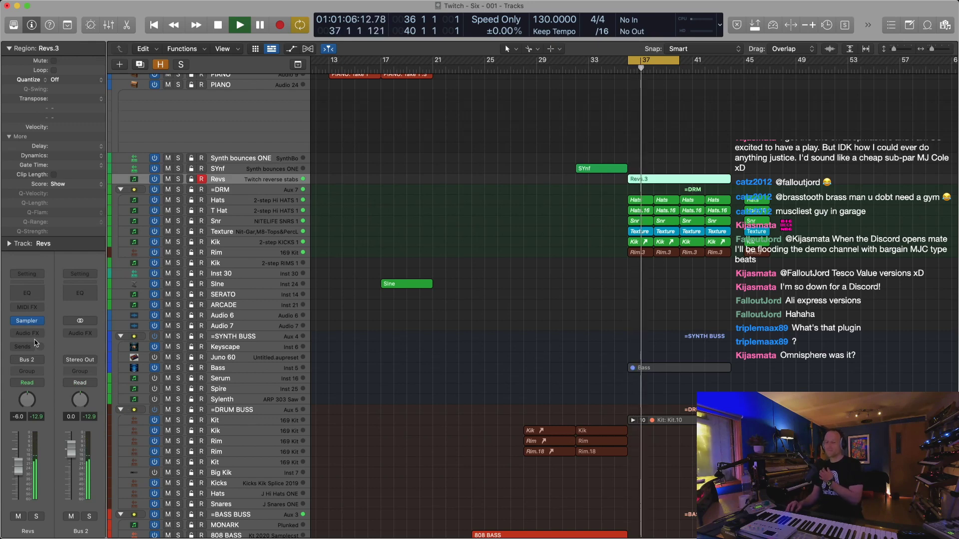
left_click(75, 333)
mouse_move(99, 428)
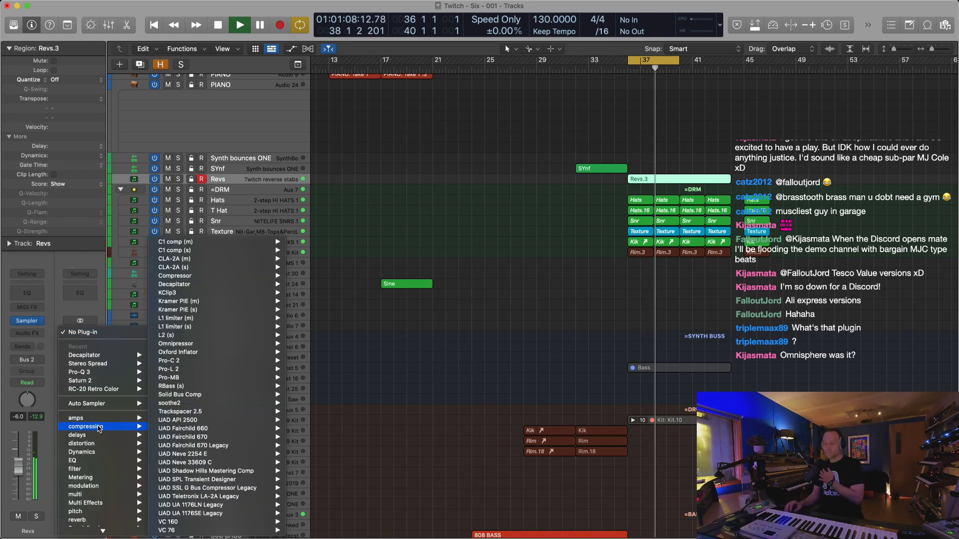
mouse_move(204, 256)
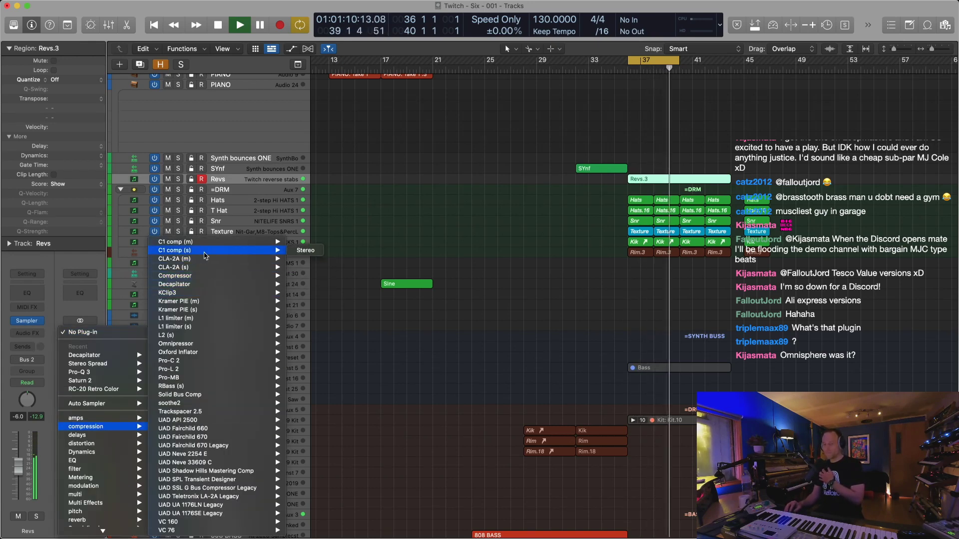
Insert a stereo C1 comp compressor on the Bus 2 channel and set its side chain source to Bus 1
left_click(306, 251)
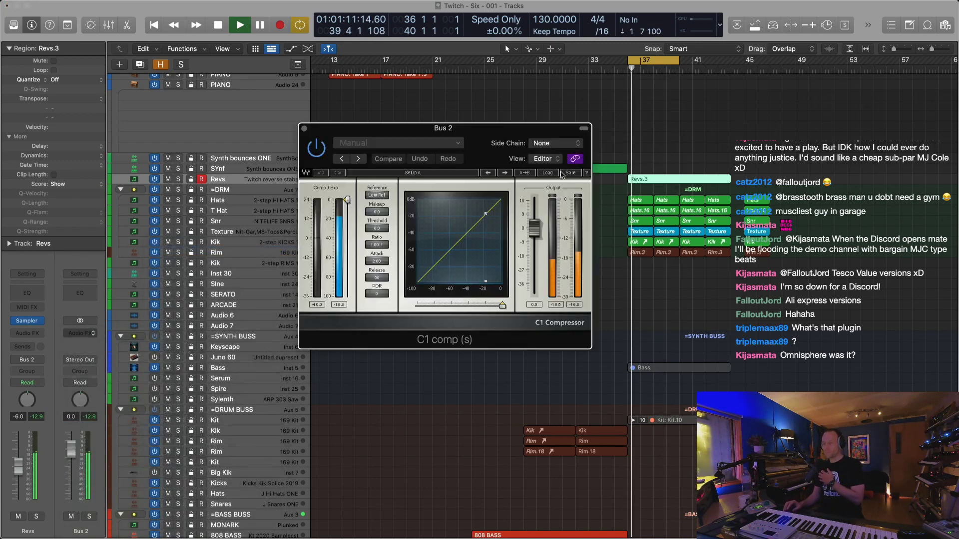
left_click(561, 145)
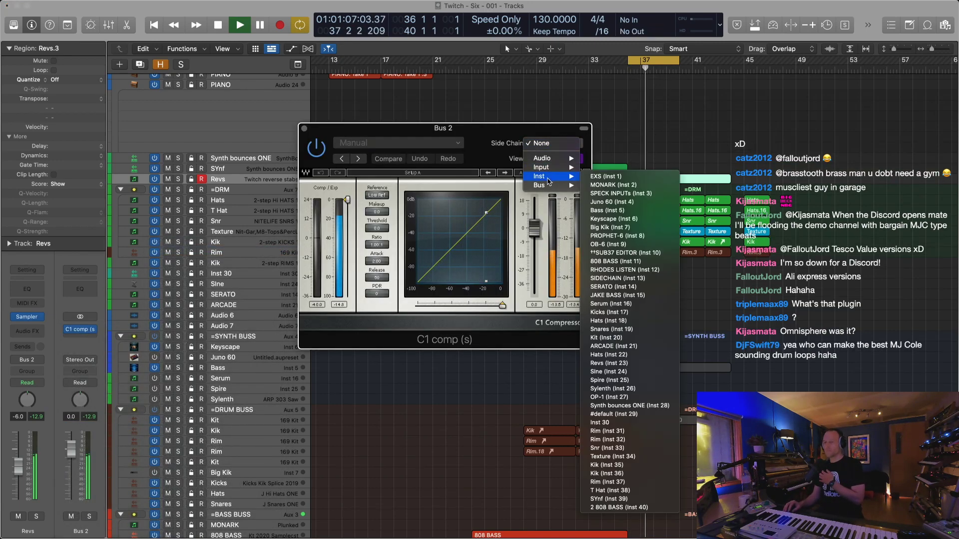
mouse_move(549, 185)
left_click(606, 186)
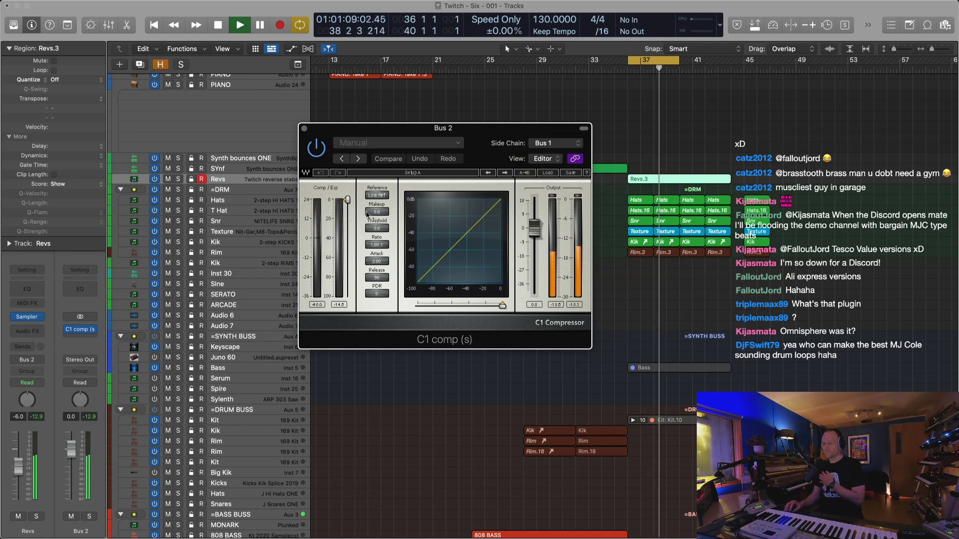
Raise the C1 compressor's ratio, lower its threshold to about -24.2, and close the plug-in
left_click_drag(378, 253, 378, 249)
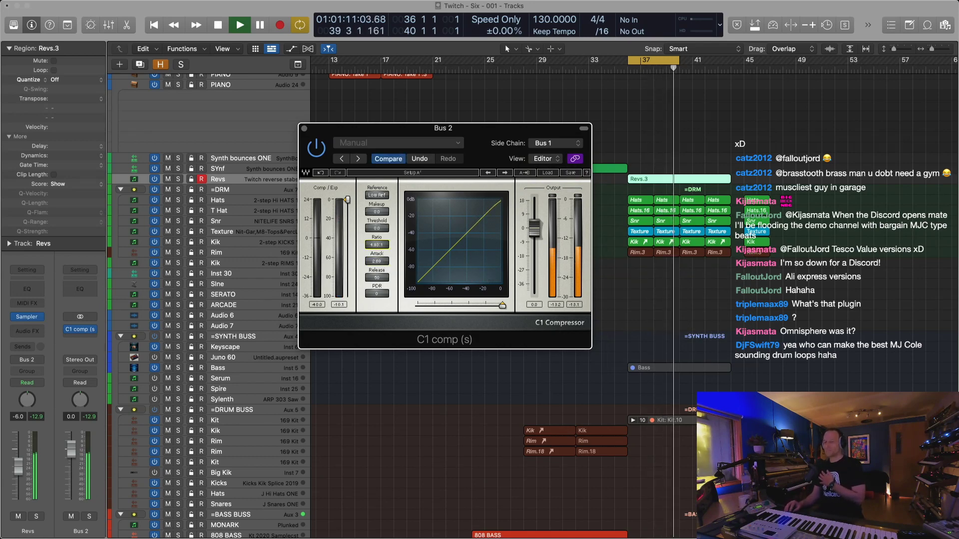
left_click_drag(348, 200, 376, 239)
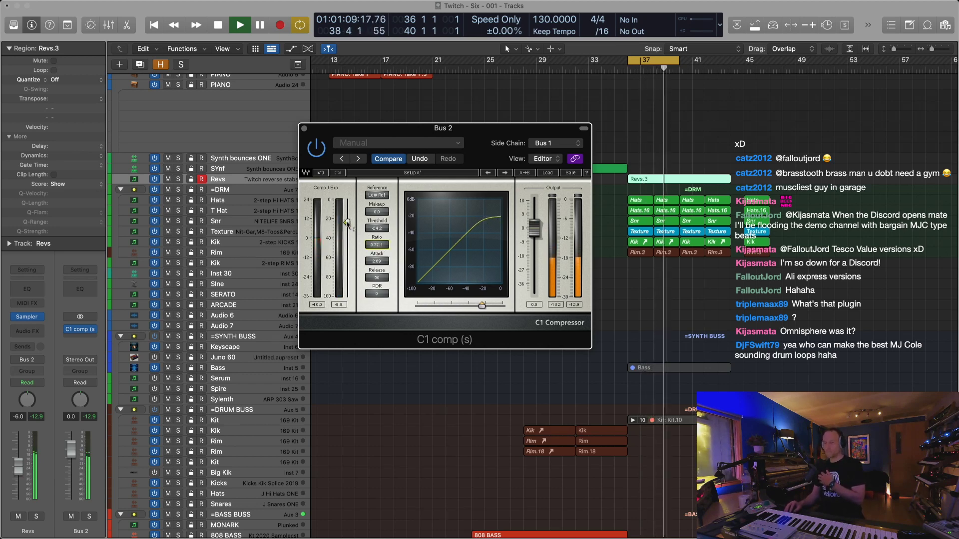
left_click(304, 129)
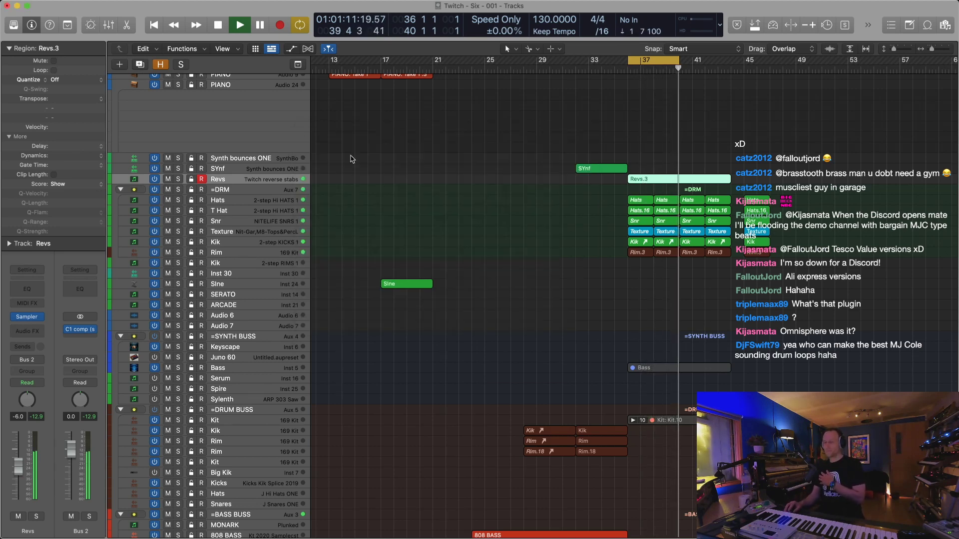
Mute the Texture track in the drum stack
key("super+Right")
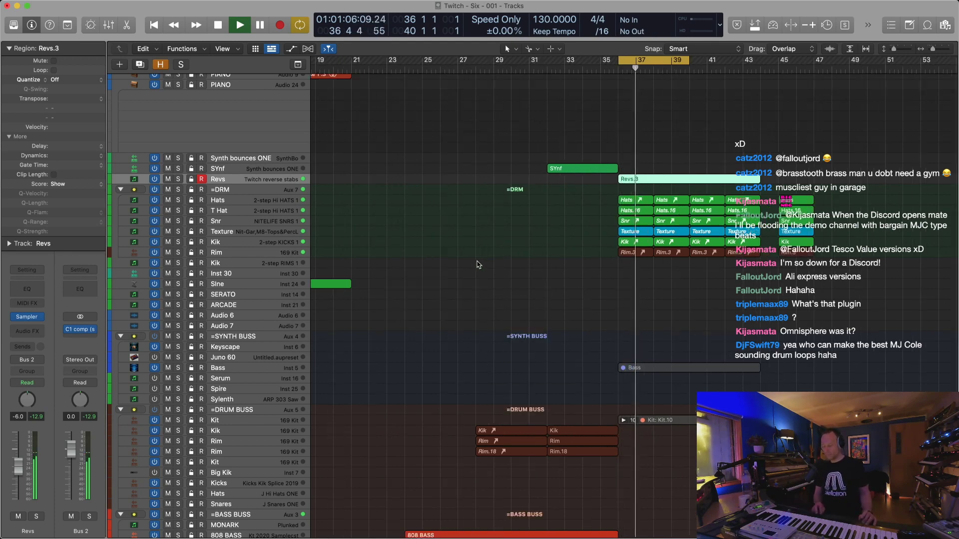
key("super+Left")
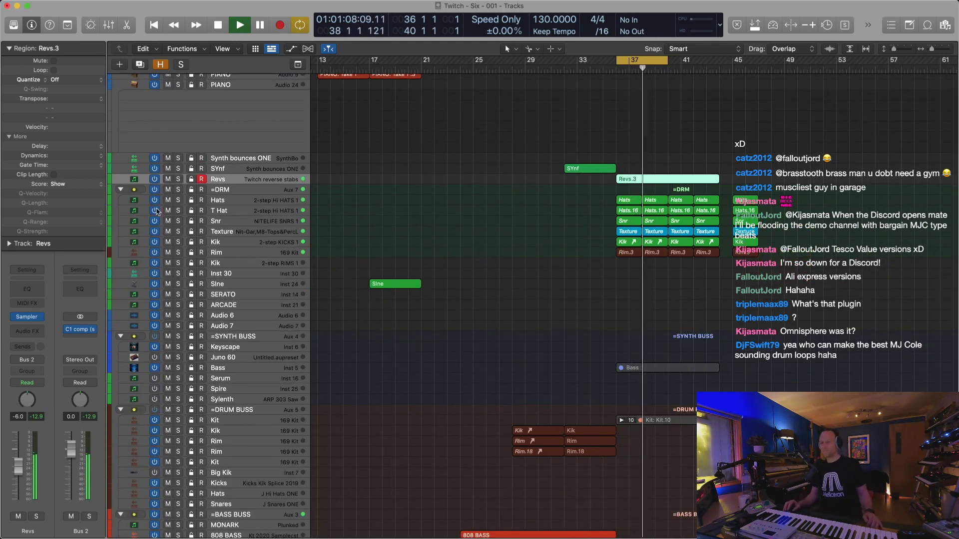
left_click(168, 231)
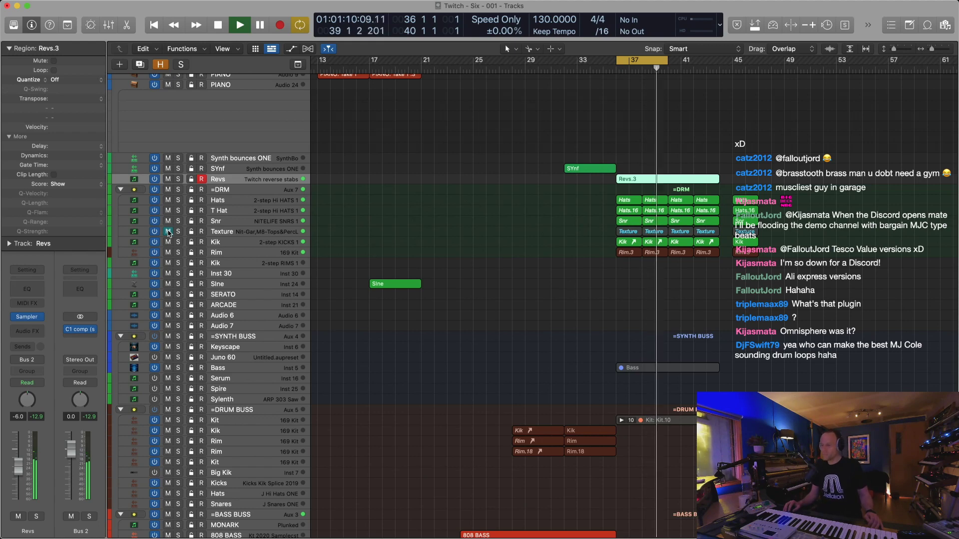
Open the Sampler instrument of the 2 808 BASS track and place its window clear of the track list
scroll(284, 387, "down", 8)
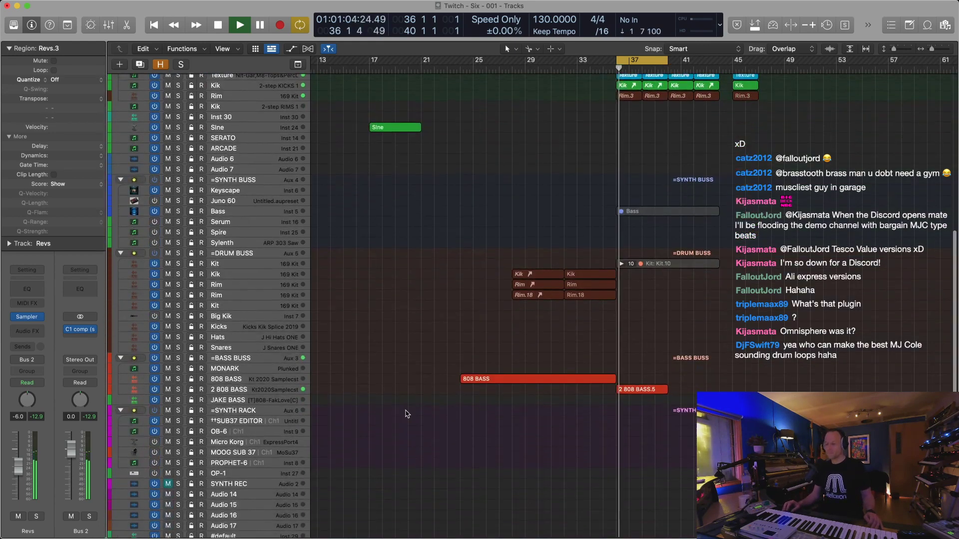
left_click(283, 385)
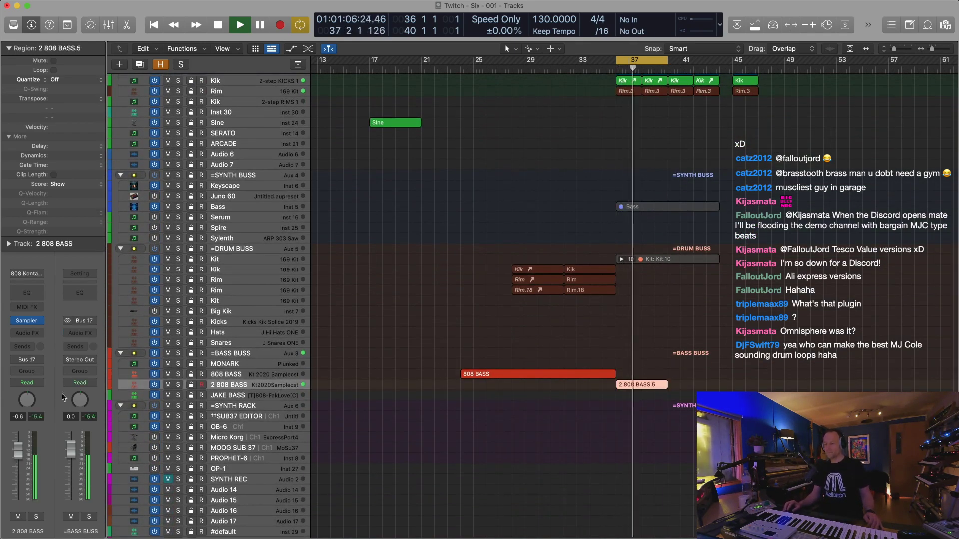
left_click(27, 320)
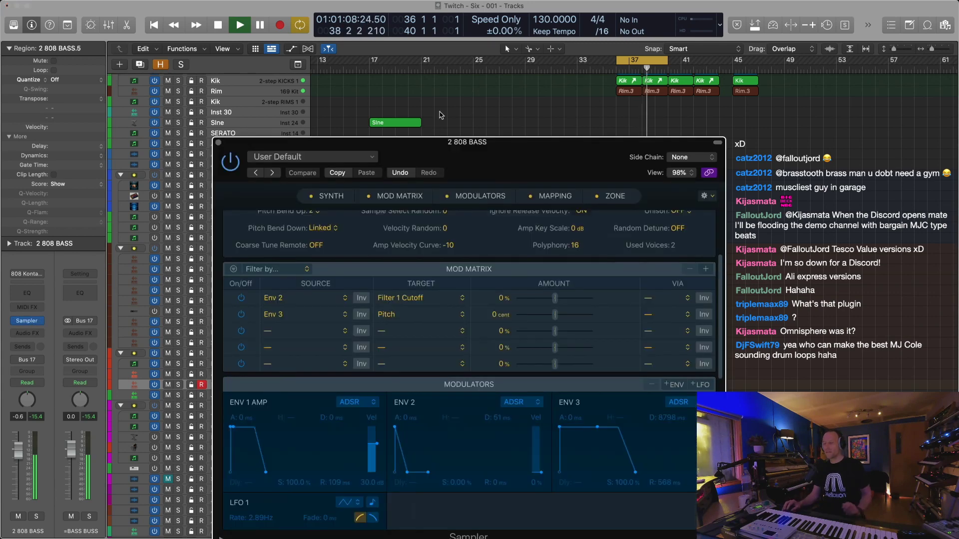
left_click_drag(482, 154, 571, 111)
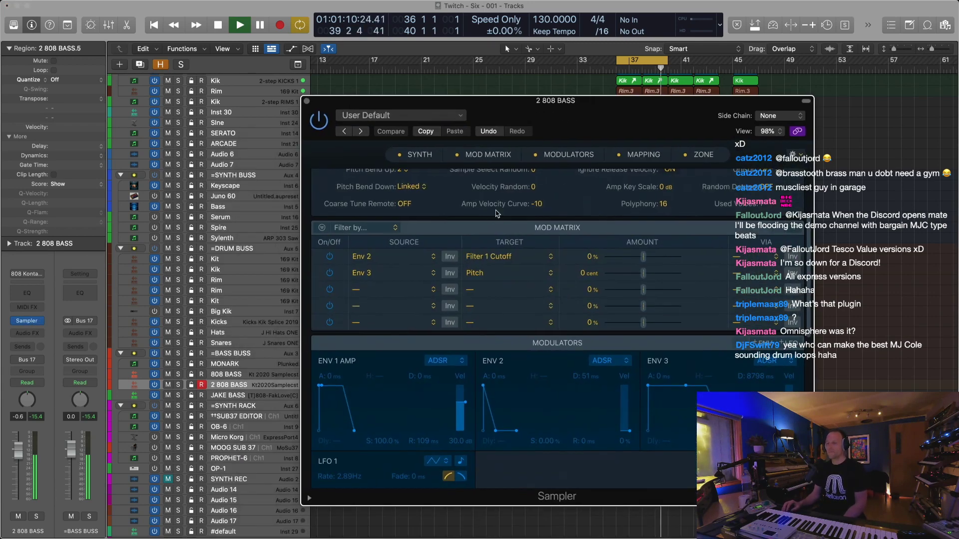
Adjust the bass Sampler's Filter 1 drive and filter blend, lengthen the Env 1 release to about 188 ms, and close it
scroll(492, 218, "up", 5)
left_click_drag(491, 217, 496, 193)
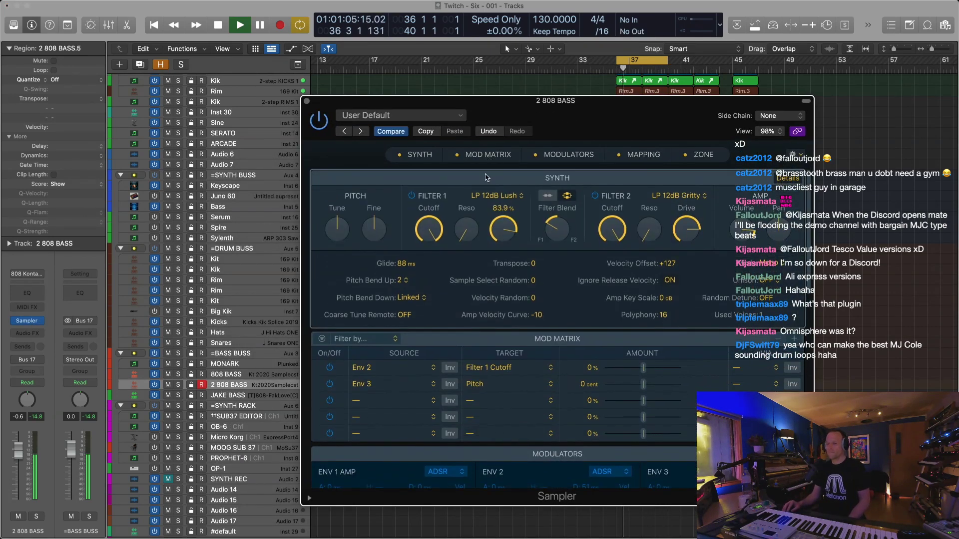
left_click_drag(556, 227, 547, 186)
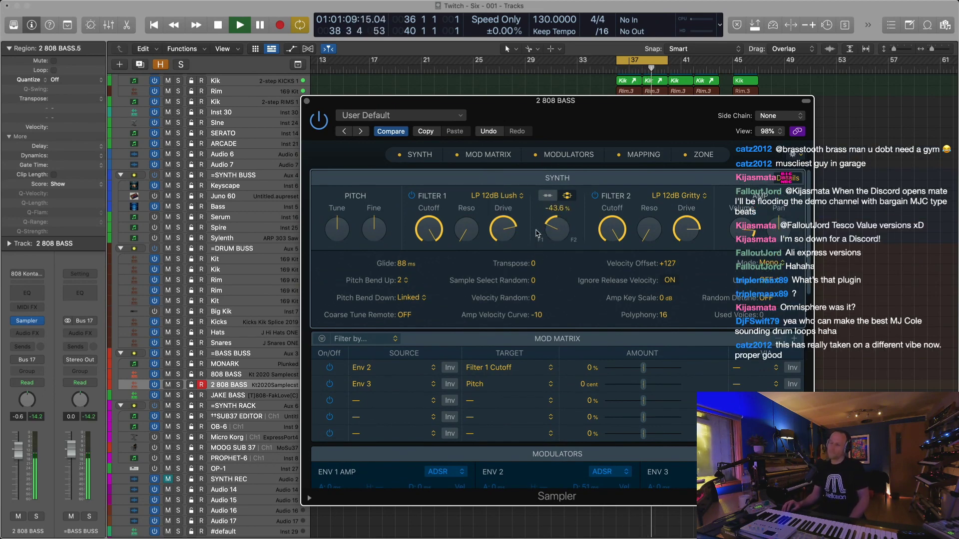
scroll(353, 409, "down", 5)
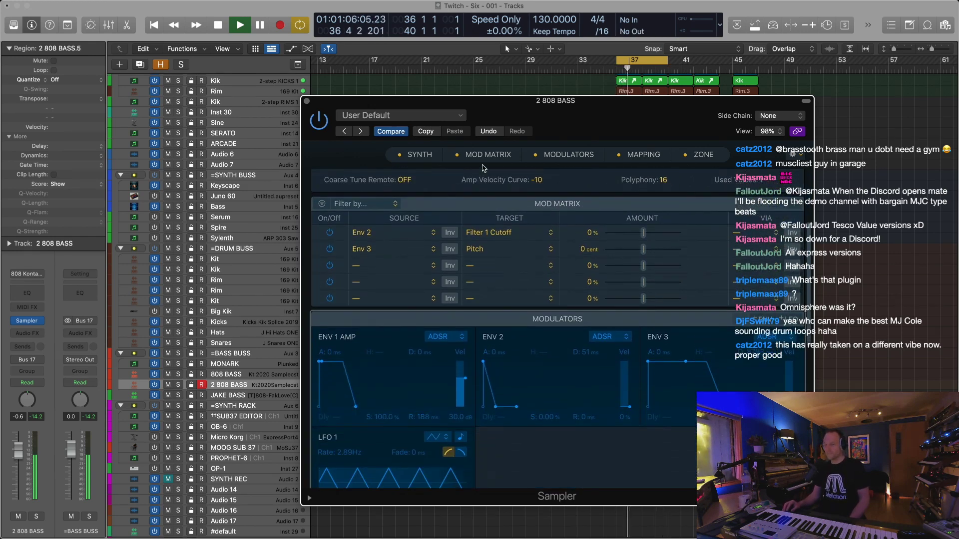
scroll(554, 230, "up", 5)
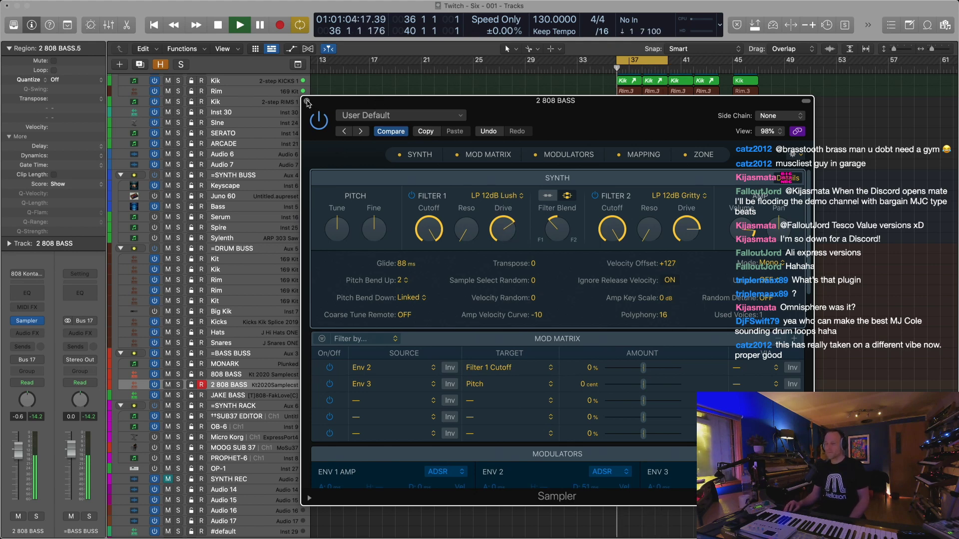
left_click(307, 101)
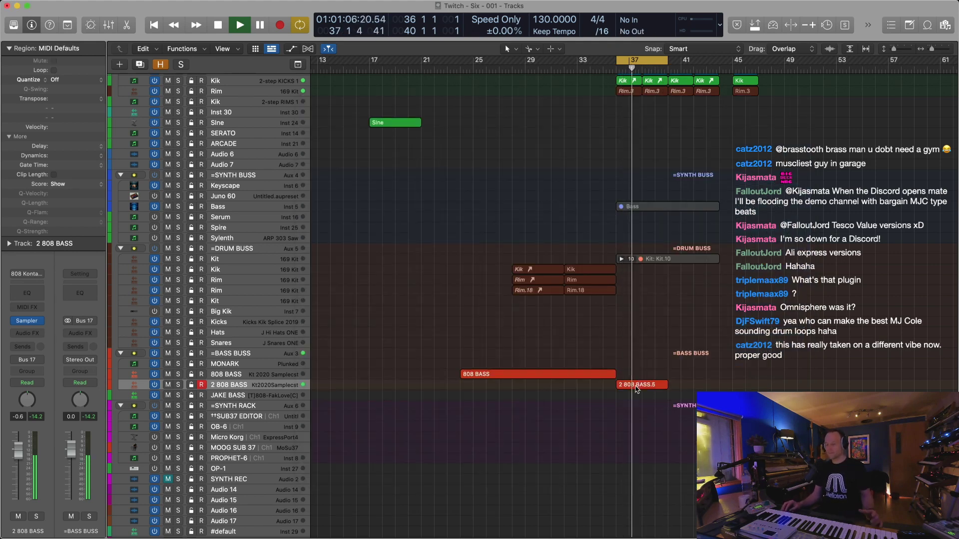
Colour the 2 808 BASS.5 region purple and deselect it
key("alt+c")
left_click(675, 402)
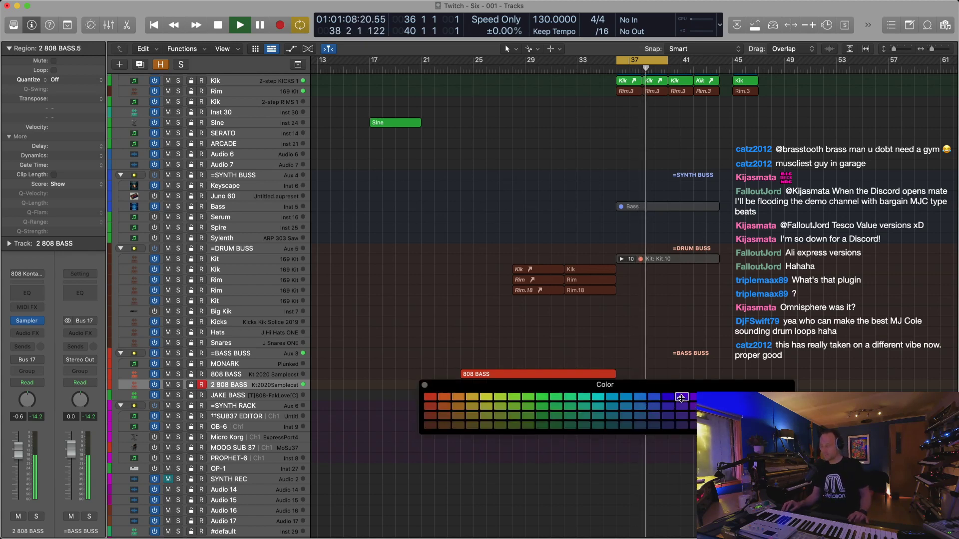
key("alt+c")
left_click(611, 162)
key("z")
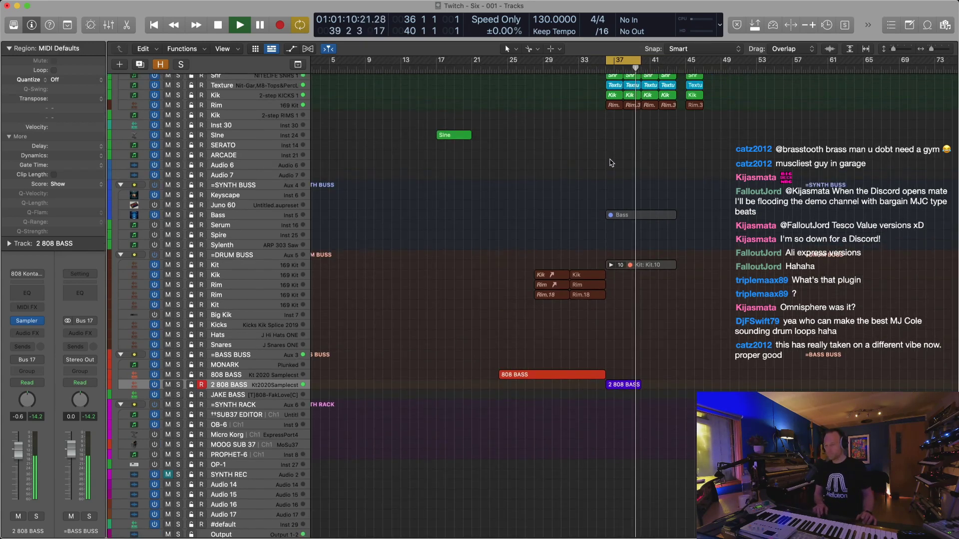
Move the six separate drum regions, from Hats down to Rim.3, earlier so they start at bar 44 directly after the loop
left_click_drag(627, 95, 610, 168)
left_click_drag(602, 120, 600, 121)
key("super+z")
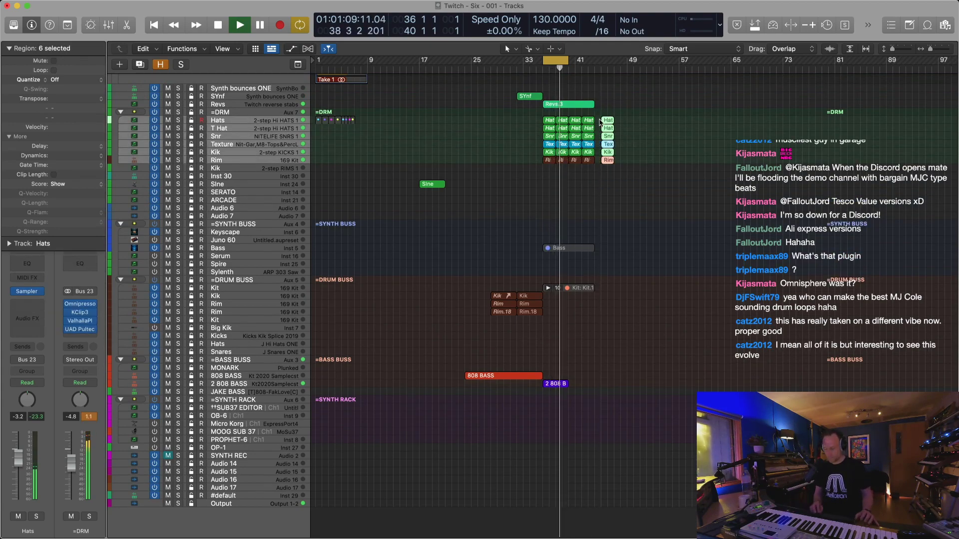
key("super+Right")
key("super+Right")
key("super+Right")
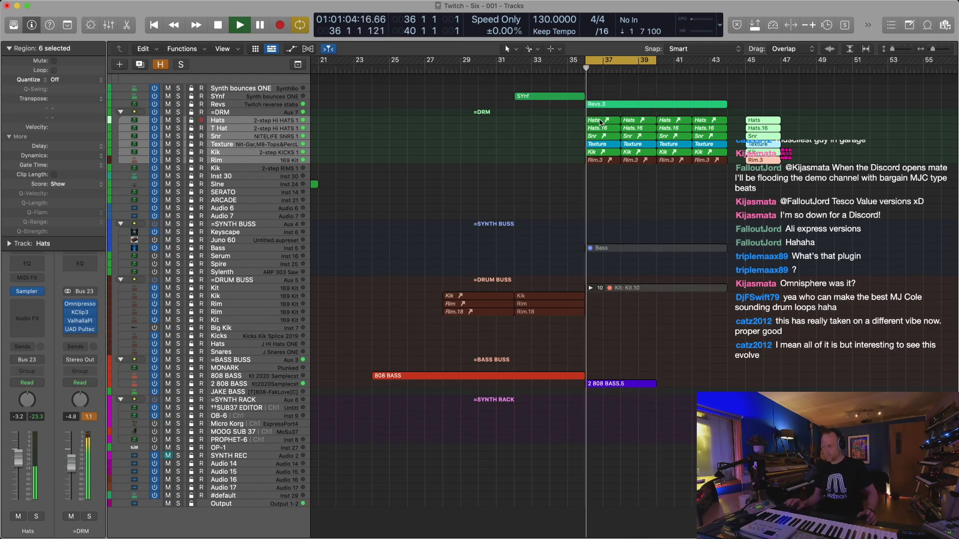
left_click_drag(761, 122, 744, 122)
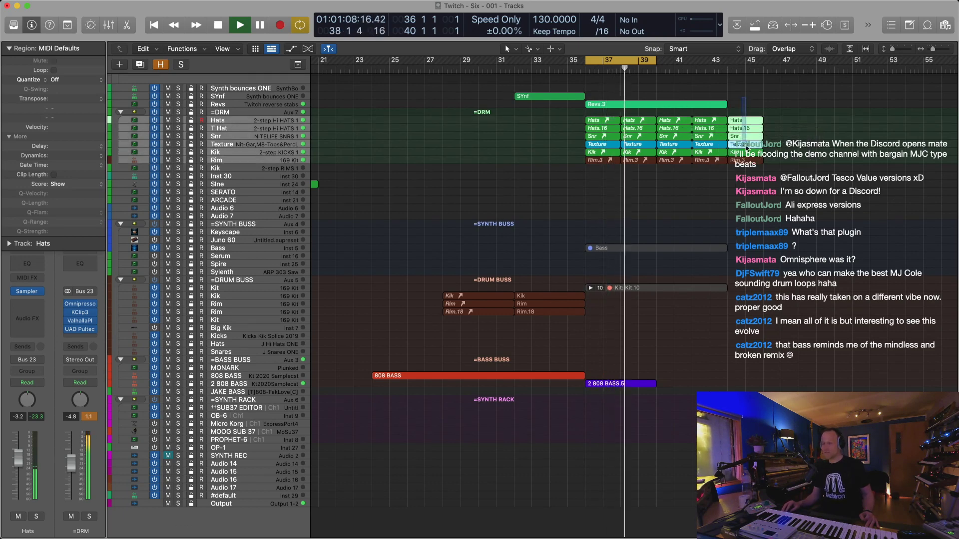
Set the cycle range to the six selected drum regions, bars 44 to 46
key("super+u")
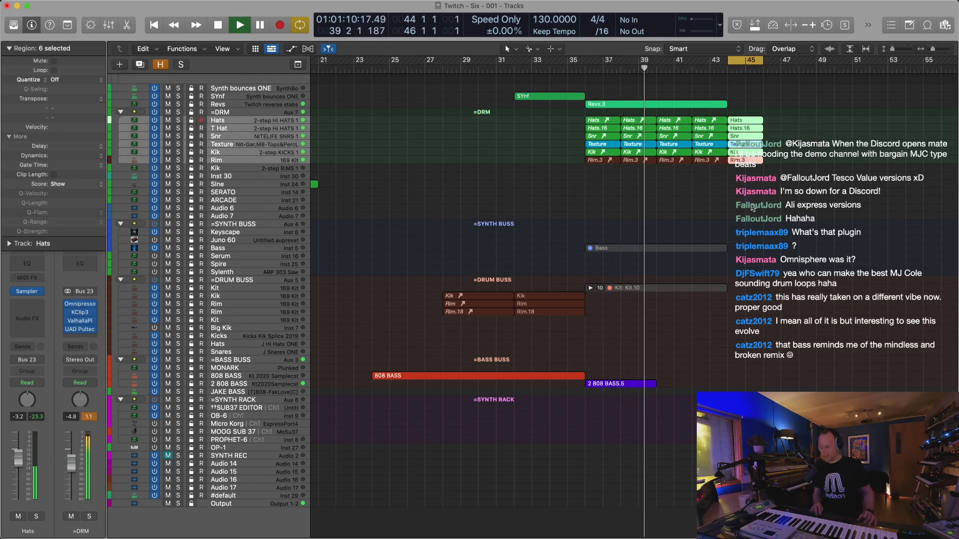
key("super+Right")
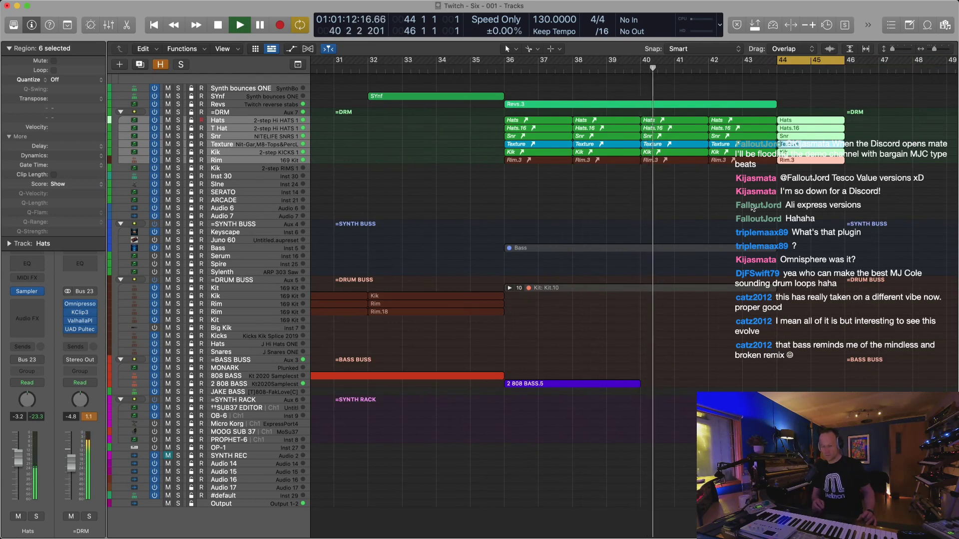
key("super+Left")
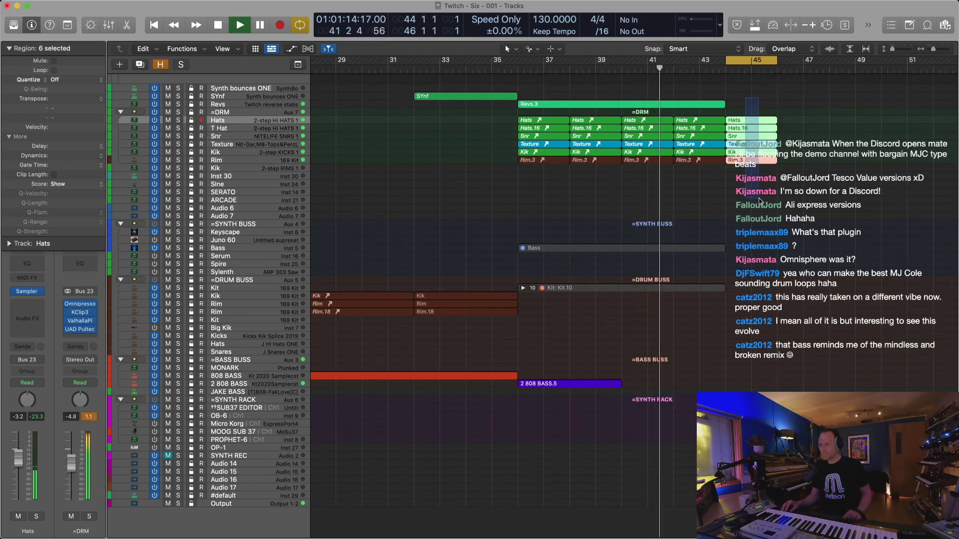
Copy the 2 808 BASS.5 region to bar 40, directly after the original
left_click_drag(759, 198, 759, 199)
scroll(759, 198, "right", 2)
left_click_drag(584, 381, 688, 382)
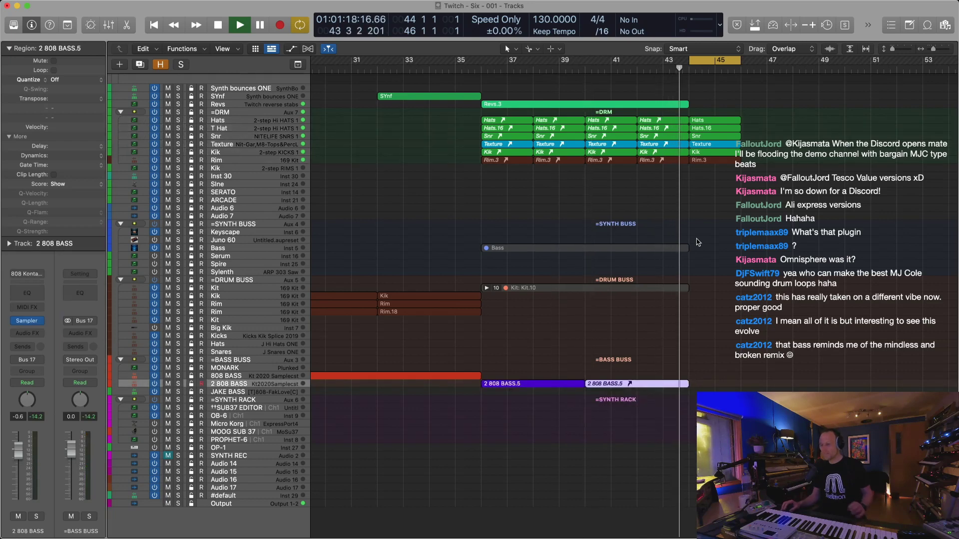
Audition the drum regions at bar 44 and the lead-in to them from about bar 42
key("space")
key("space")
key("super+Right")
key("super+Right")
key("super+Left")
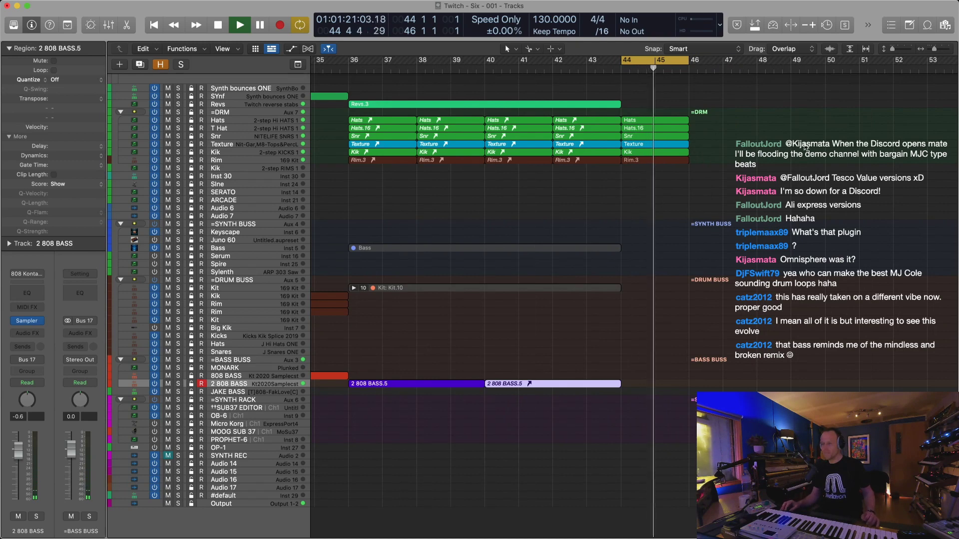
left_click_drag(702, 98, 642, 205)
key("super+Right")
key("super+Left")
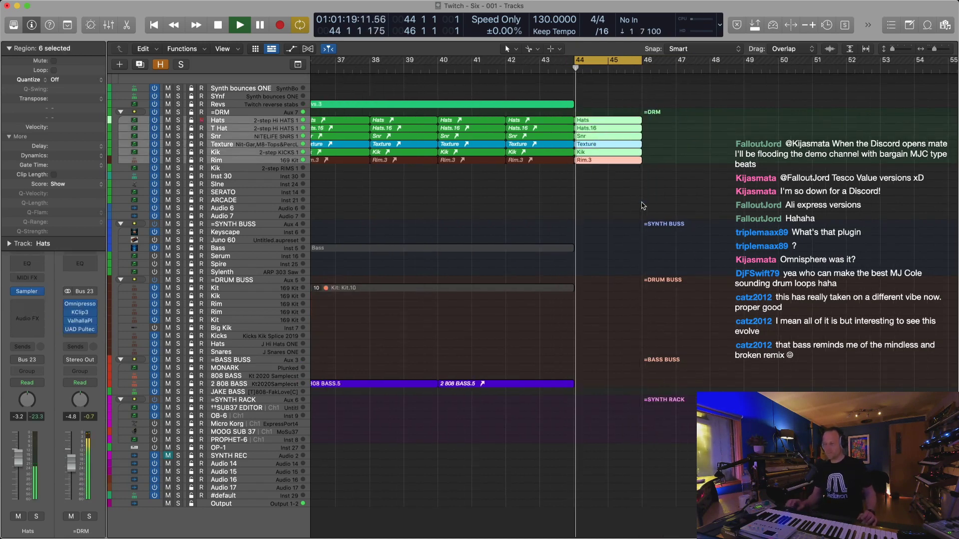
left_click(502, 71)
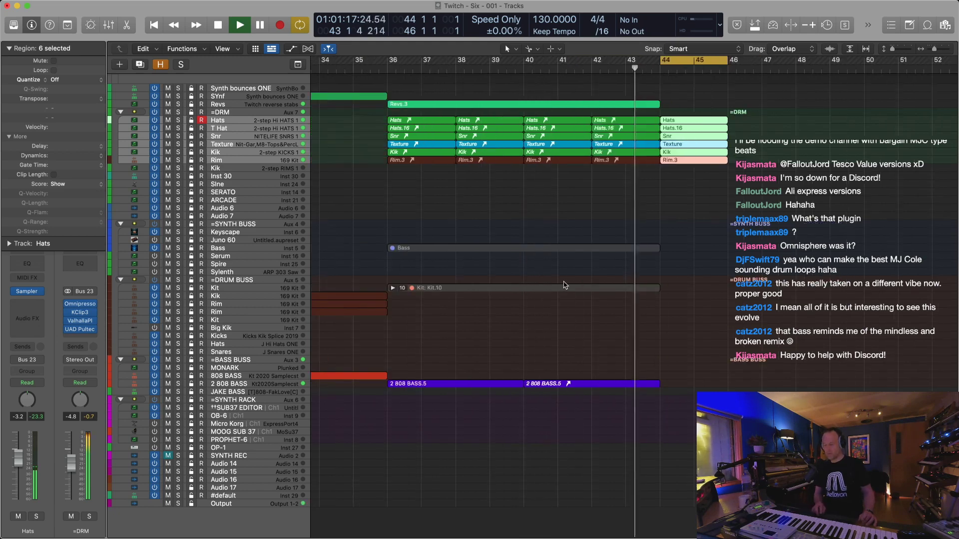
Copy the 2 808 BASS.5 region to bar 44 and the six drum regions at bar 44 to bar 46
left_click_drag(574, 384, 708, 386)
left_click_drag(739, 93, 706, 194)
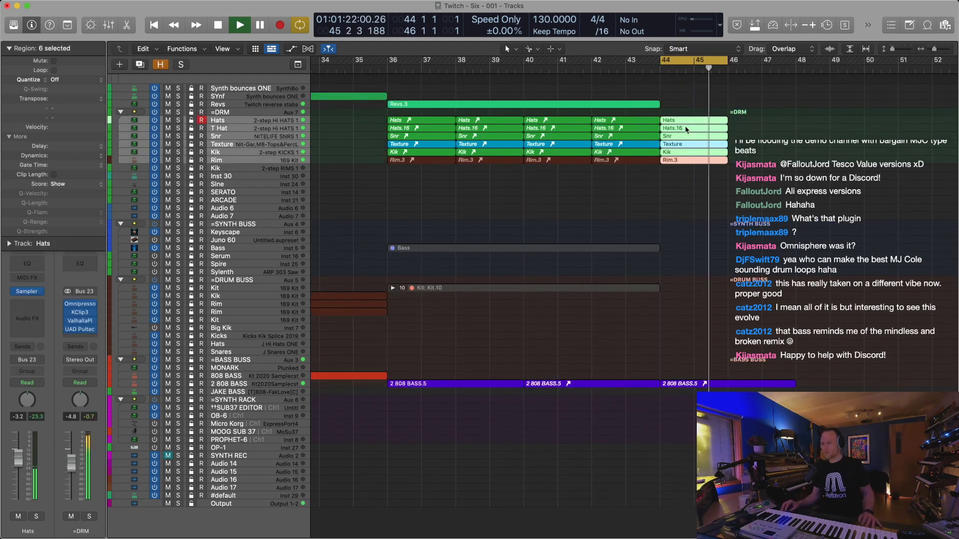
left_click_drag(687, 122, 755, 122)
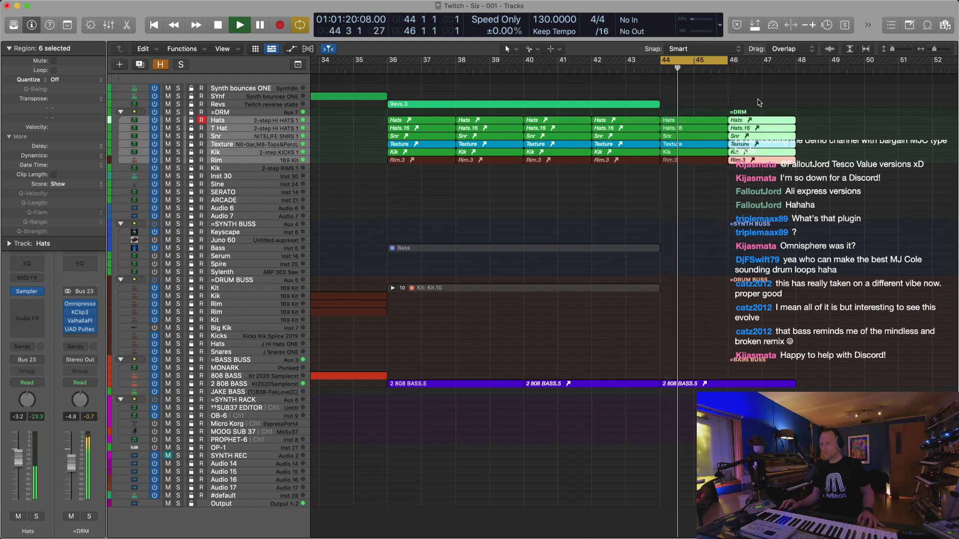
Extend the cycle range to bars 44 to 48 and capture the part just played as a recording on the Revs track
left_click_drag(733, 65, 795, 71)
key("super+Left")
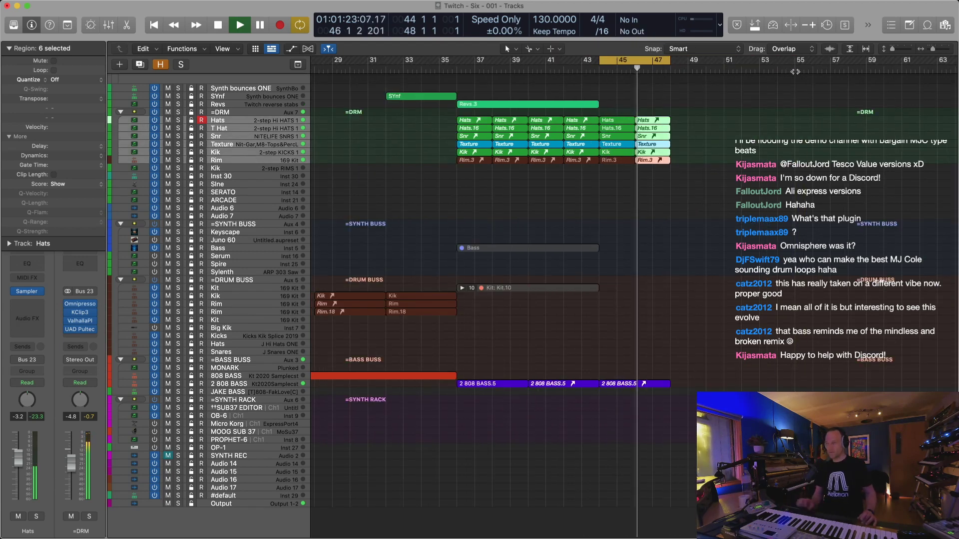
left_click(245, 102)
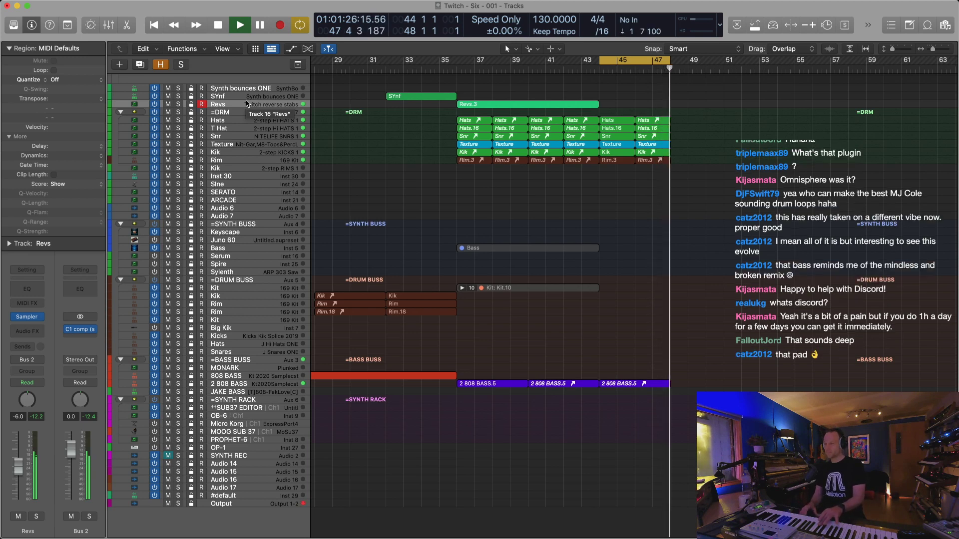
key("shift+r")
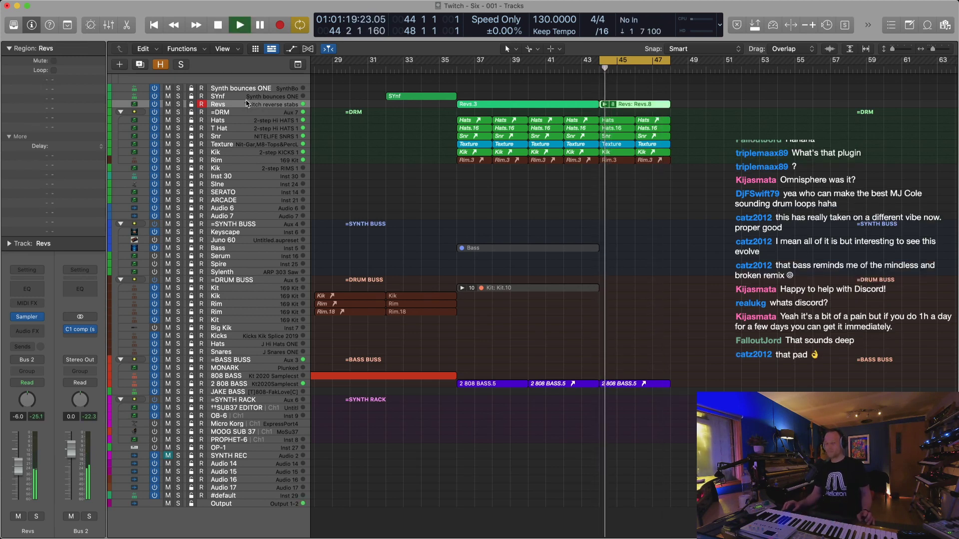
Duplicate the Revs track, move the Revs.8 region onto the duplicate, and check all its notes in the piano roll
key("super+d")
left_click_drag(639, 104, 641, 113)
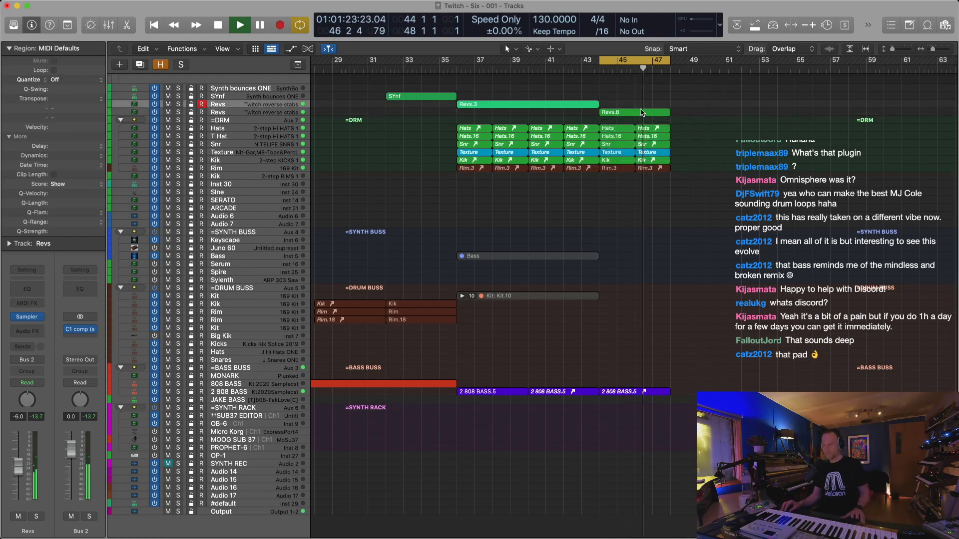
double_click(642, 112)
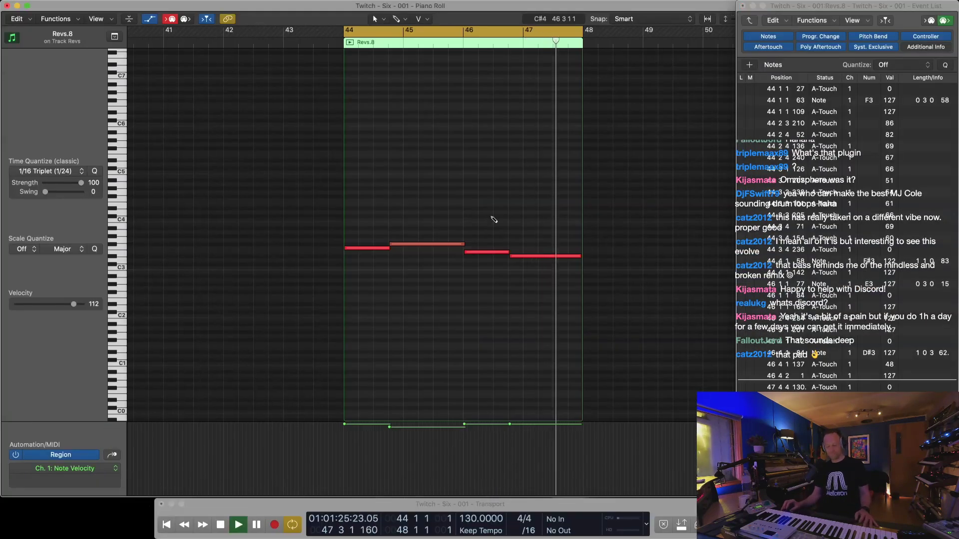
key("super+a")
key("1")
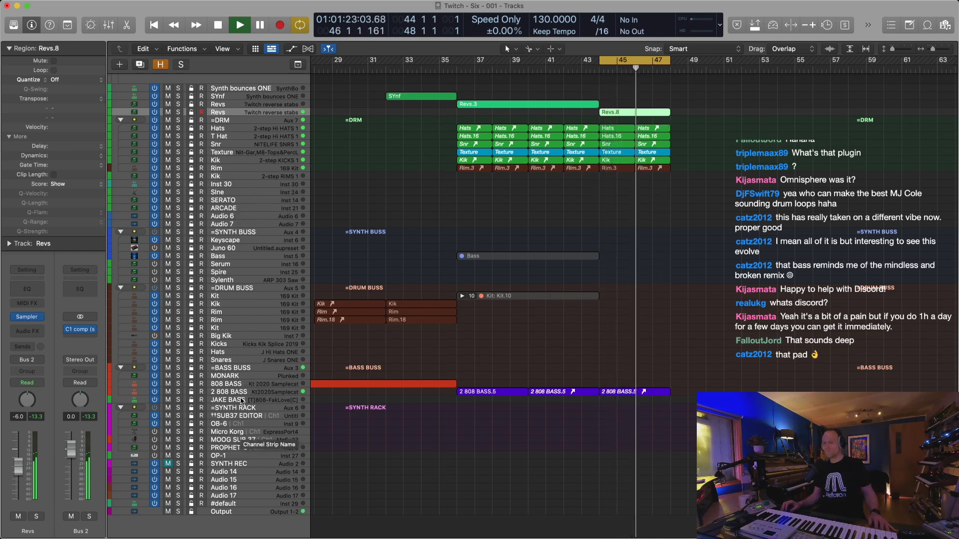
Open Serum on the Serum track and load the KY_damaged_piano preset from the OLIVER folder
left_click(238, 264)
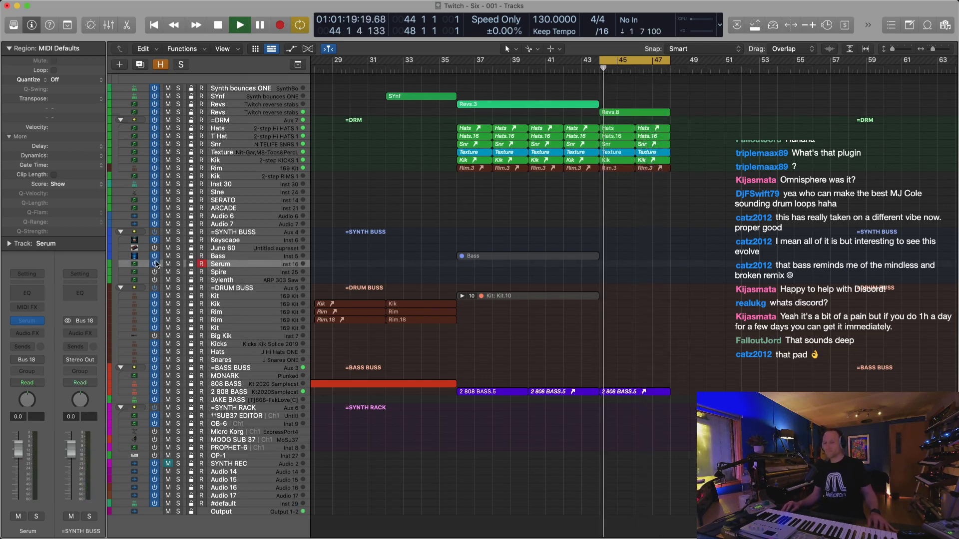
mouse_move(25, 324)
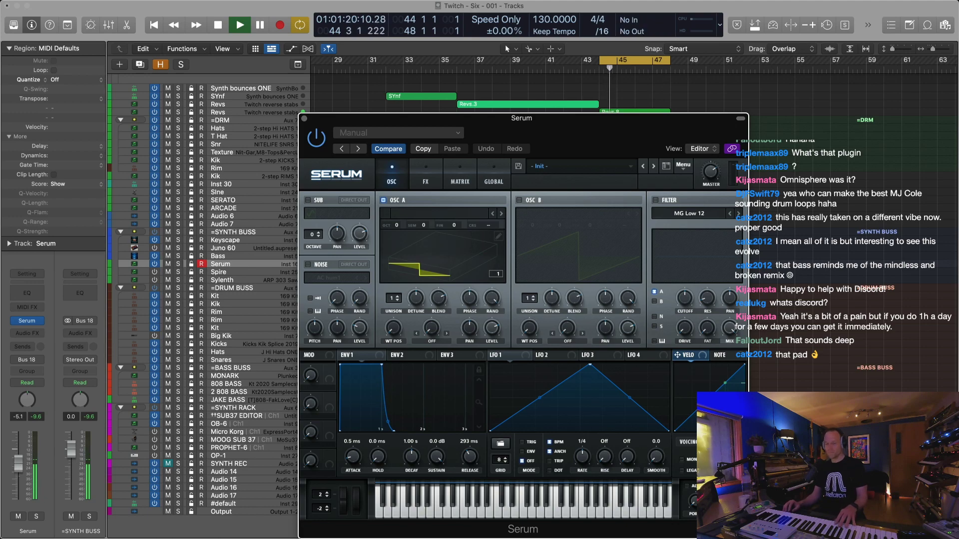
left_click(629, 88)
left_click(572, 170)
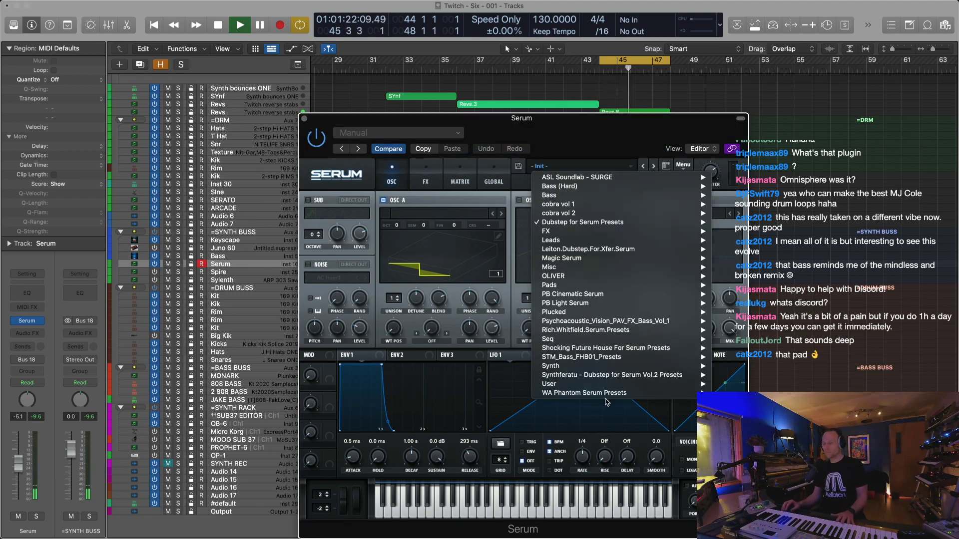
mouse_move(605, 399)
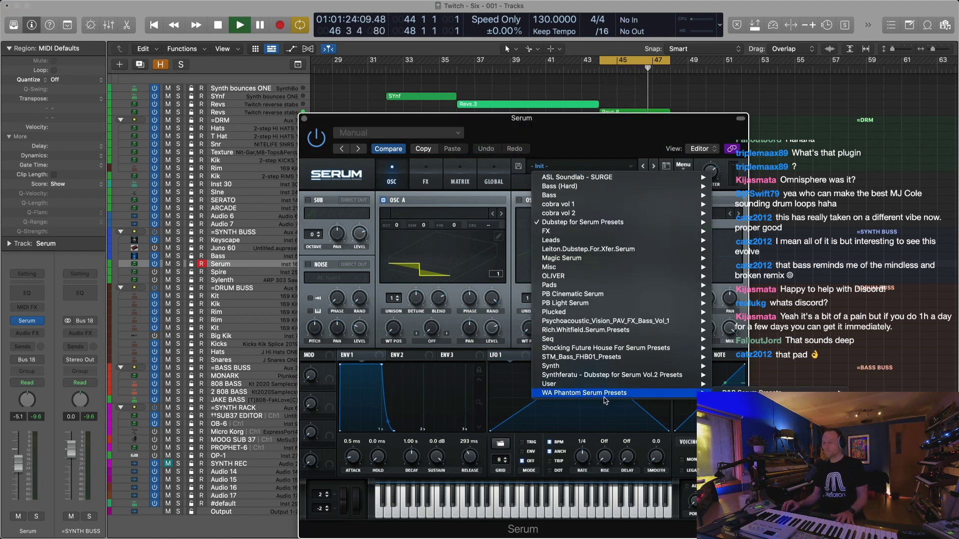
mouse_move(591, 285)
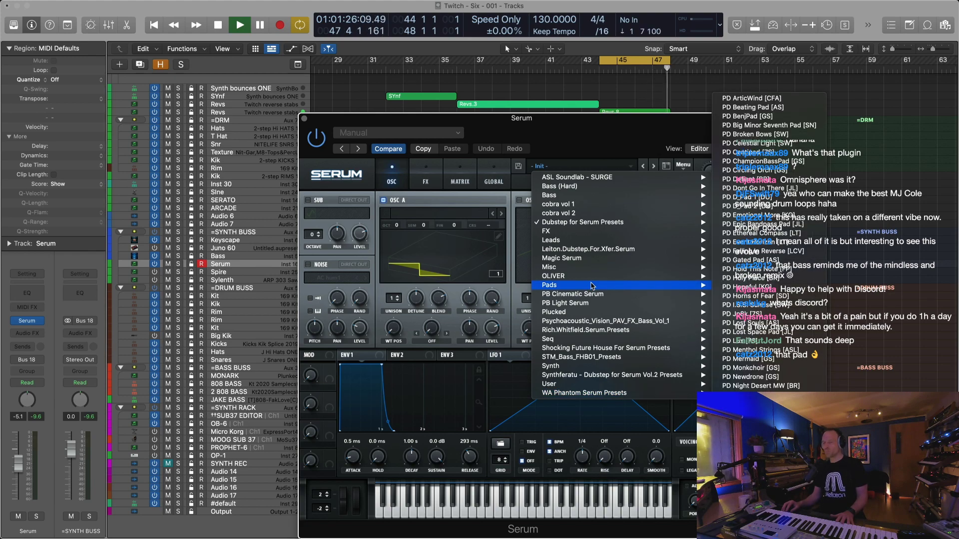
mouse_move(592, 279)
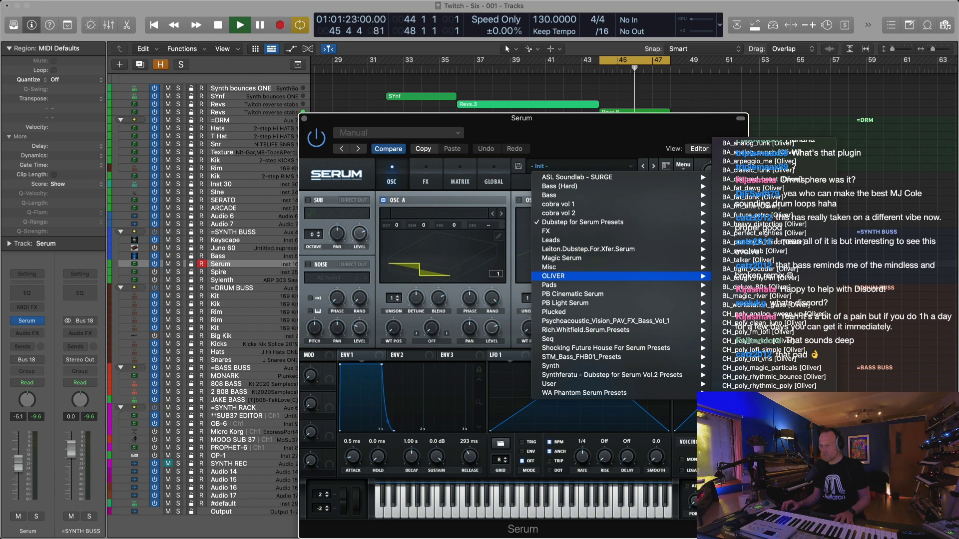
left_click(763, 439)
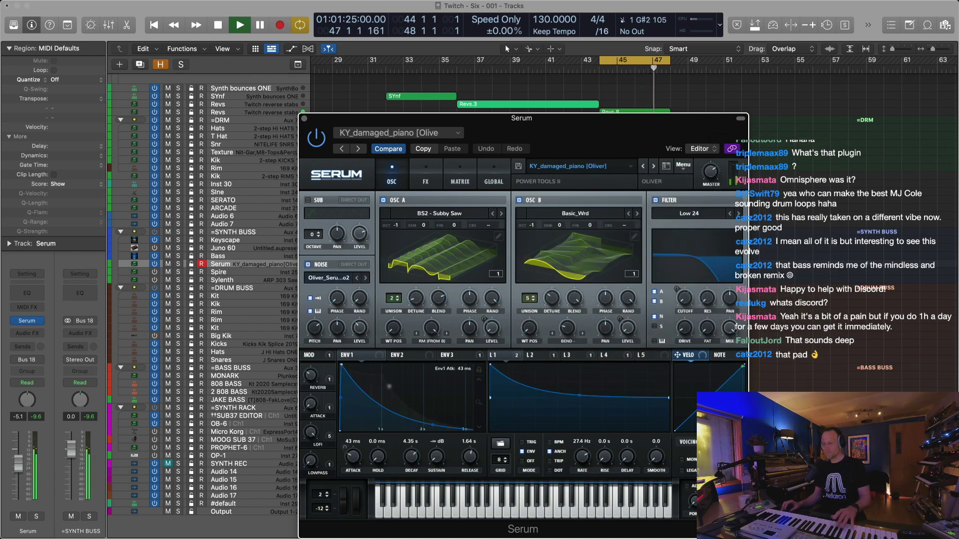
Switch Serum to the KY_new_age [Oliver] preset and close the plug-in window
left_click(653, 167)
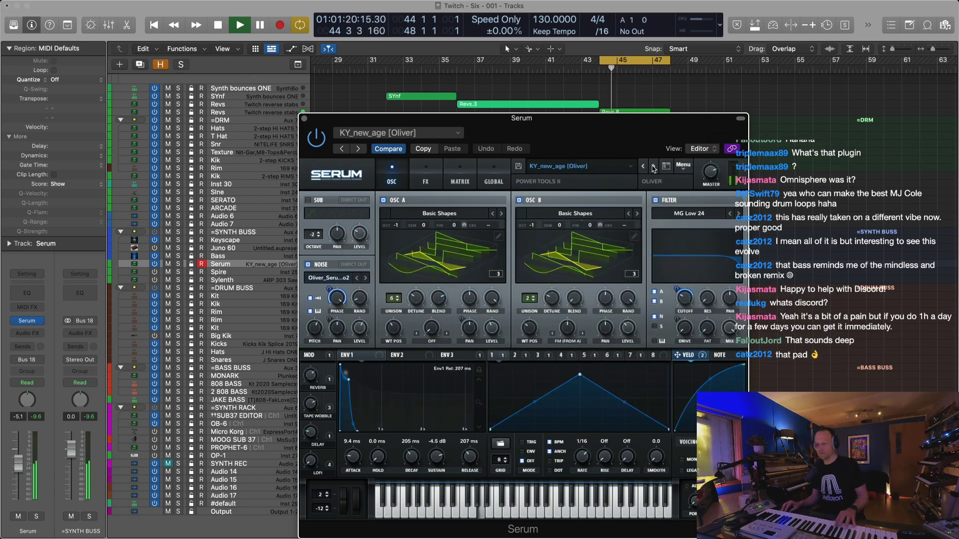
left_click(572, 170)
mouse_move(576, 218)
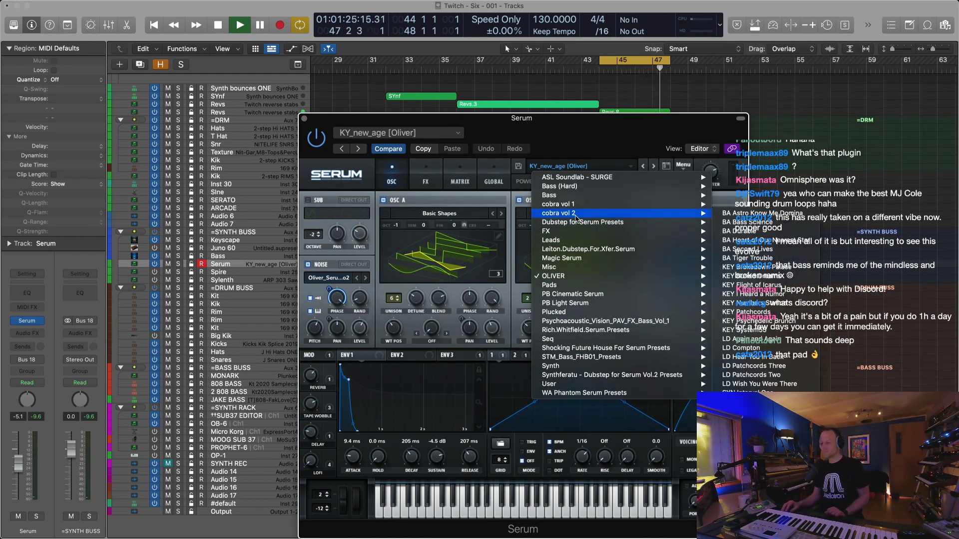
left_click(580, 121)
left_click_drag(580, 121, 673, 121)
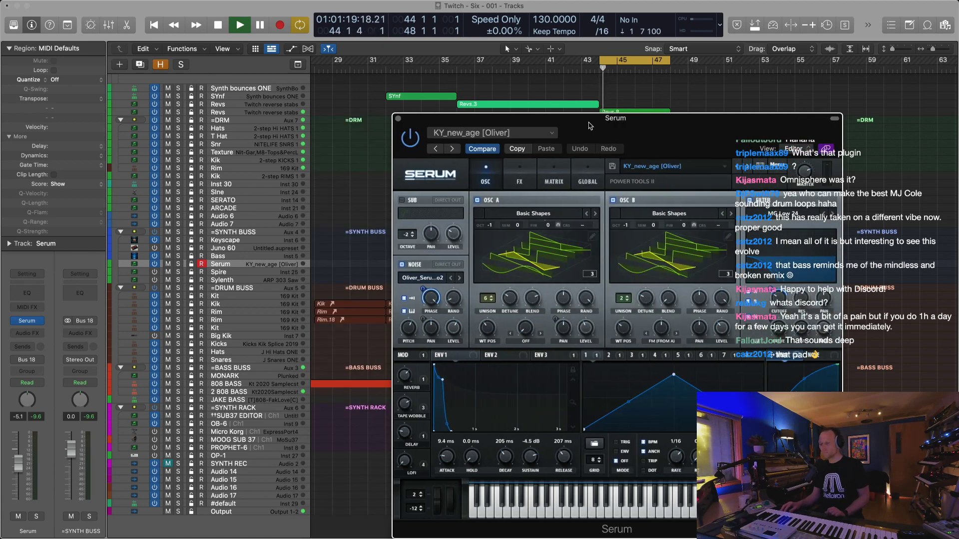
left_click(398, 119)
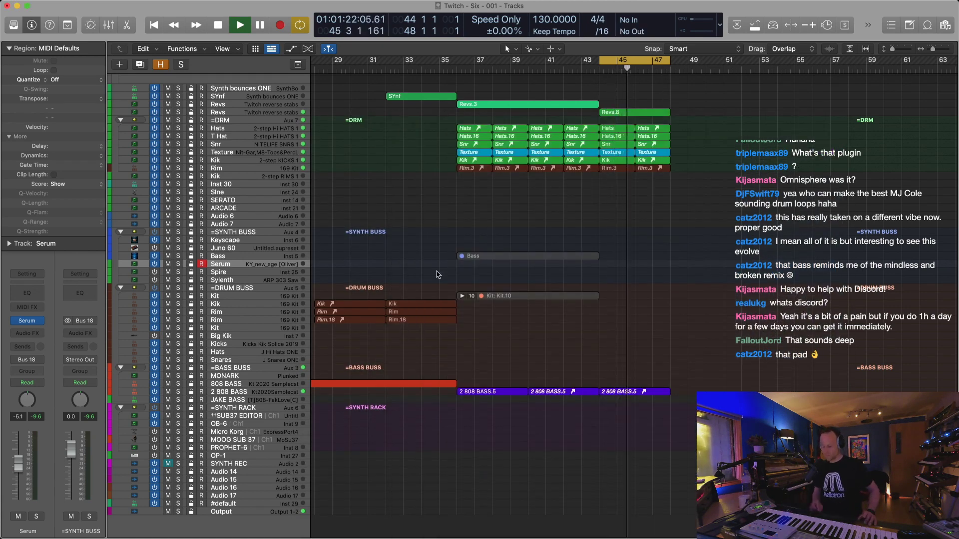
Copy the eight muted EXS regions from bar 1 of the Hats track to bar 44 of the Serum track and unmute the copies
key("super+Left")
scroll(420, 260, "up", 5)
scroll(420, 260, "left", 3)
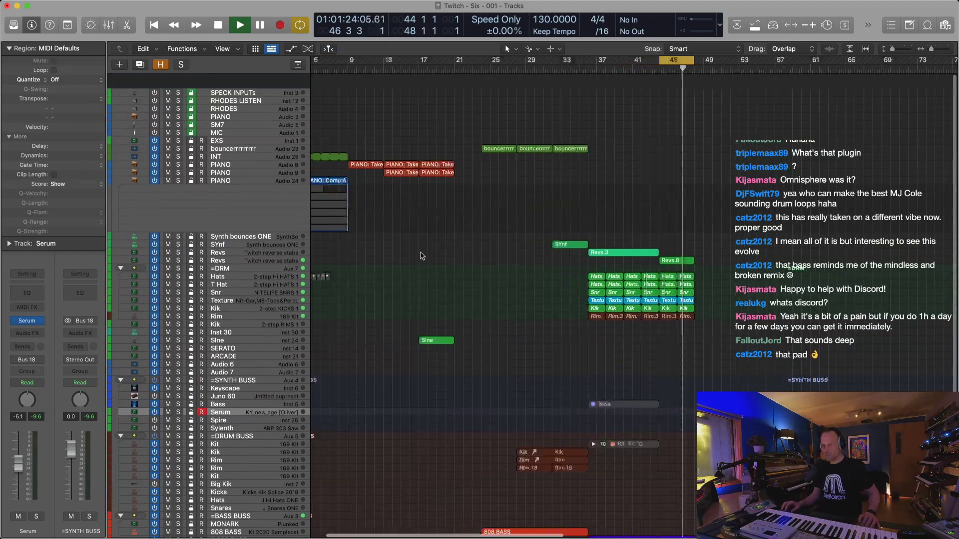
left_click_drag(394, 247, 320, 265)
key("ctrl+m")
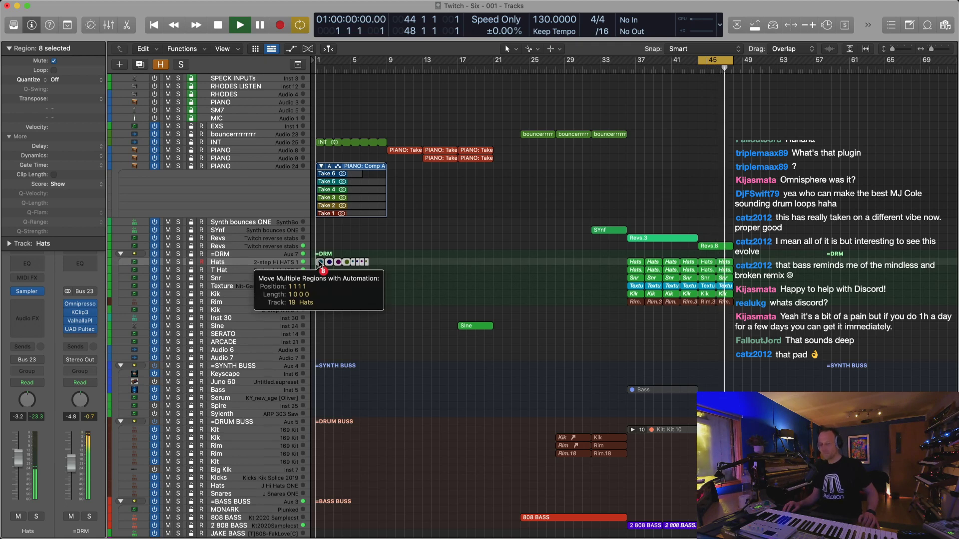
left_click_drag(320, 265, 702, 399)
key("ctrl+m")
key("Return")
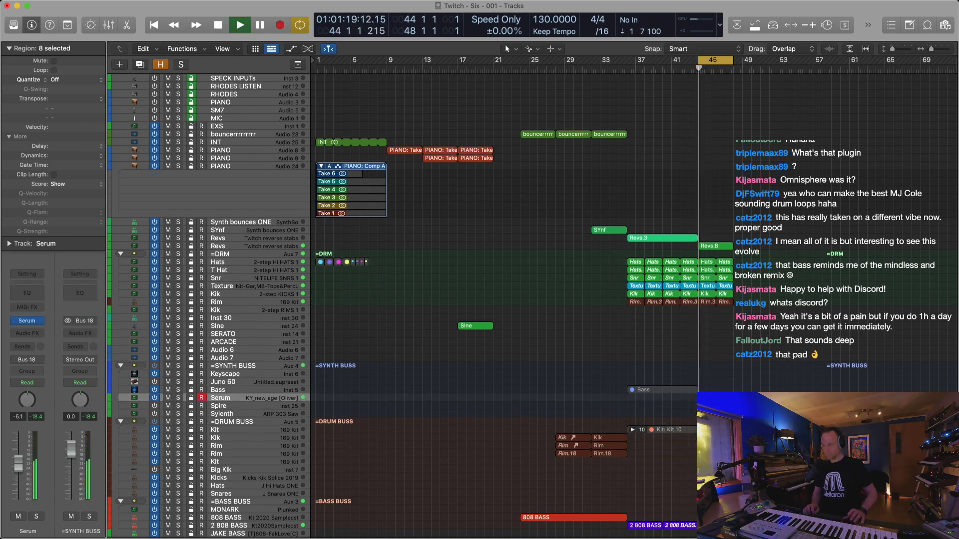
key("super+Right")
key("super+Right")
key("super+Right")
key("super+Right")
key("super+Left")
key("super+Left")
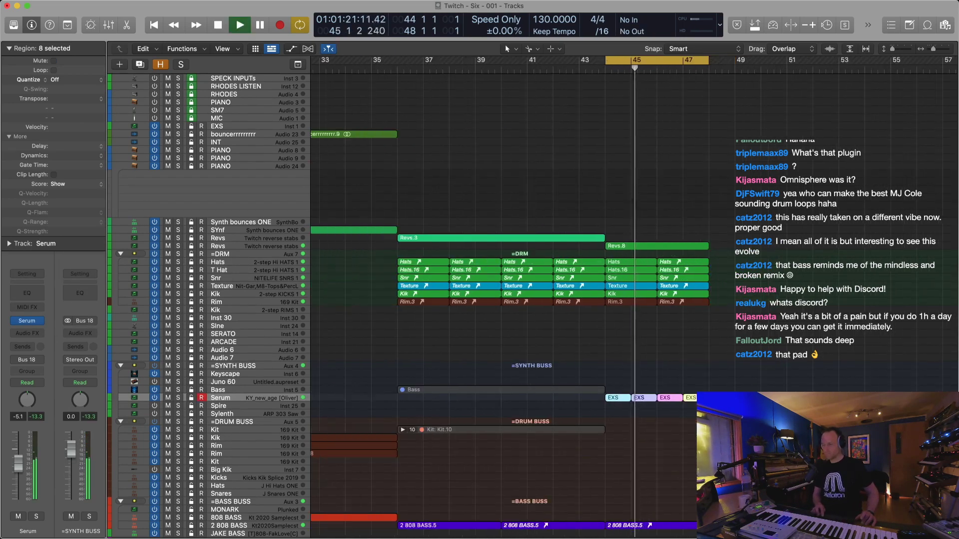
left_click(681, 413)
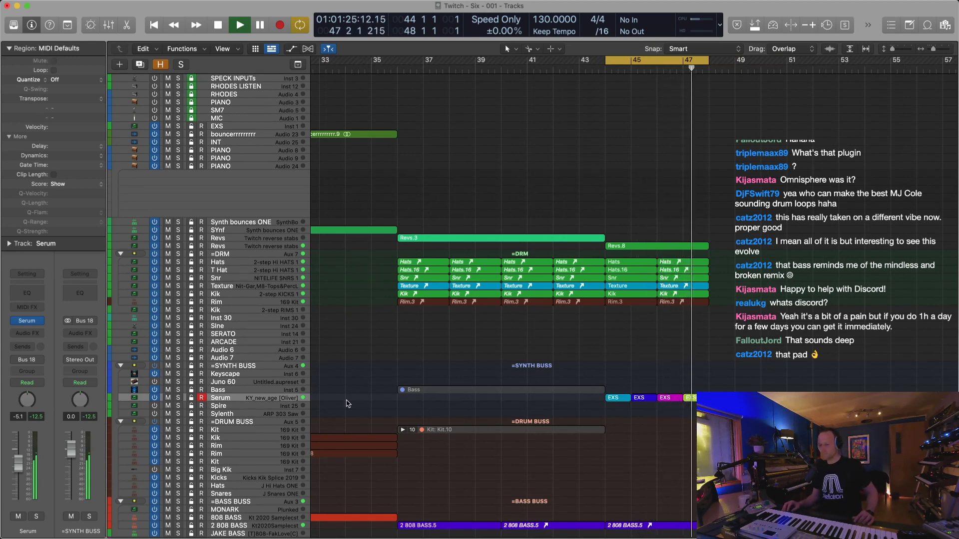
Reopen Serum, advance through the Oliver presets to KY_tines_lofi, and hide the plug-in window
left_click(27, 321)
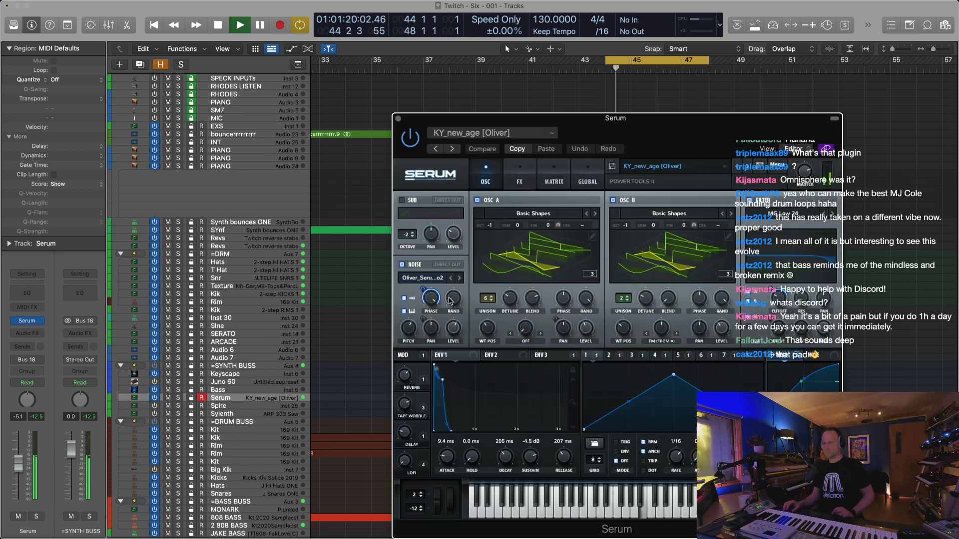
left_click(745, 169)
left_click(745, 170)
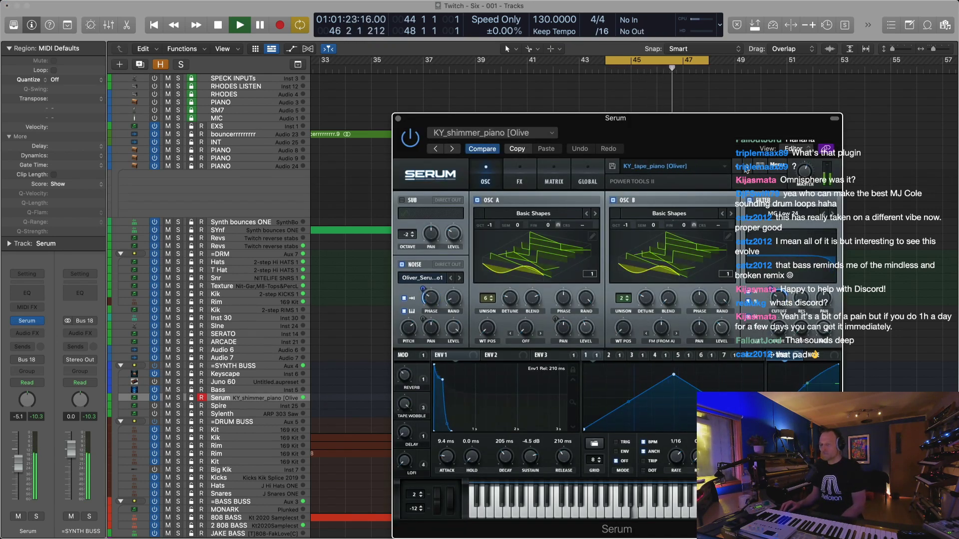
left_click(745, 170)
left_click(651, 170)
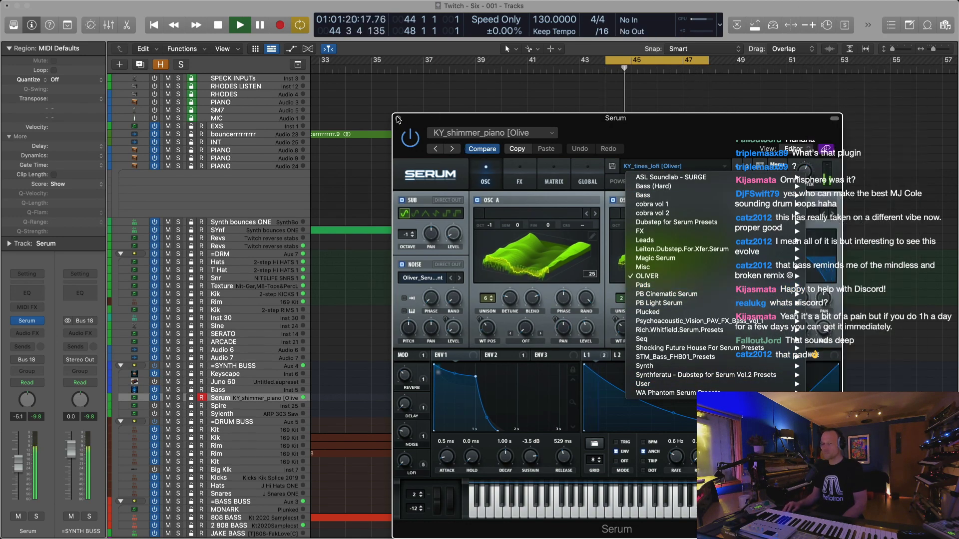
left_click(397, 120)
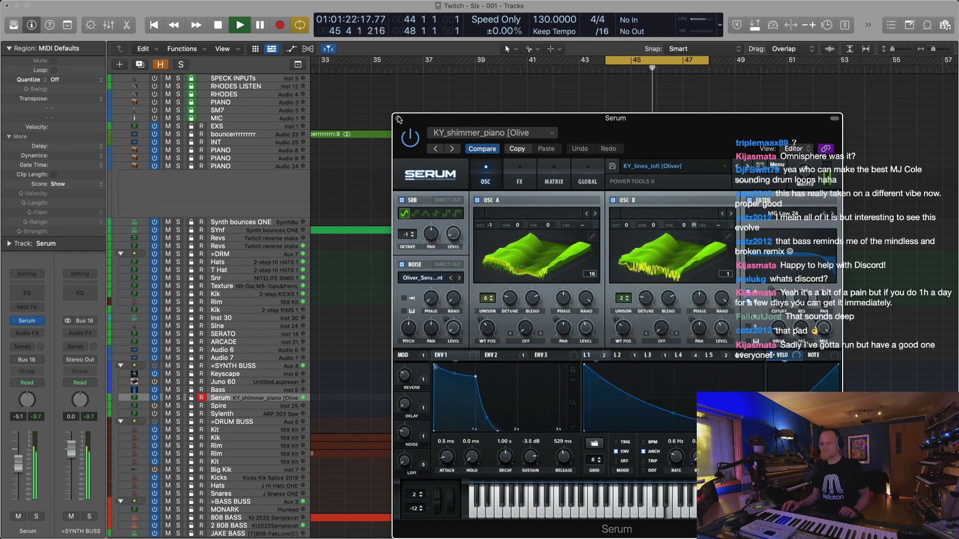
key("v")
Mute the EXS regions on the Serum track and copy the Sine region from bar 17 to bar 44
left_click_drag(798, 381, 624, 434)
key("ctrl+m")
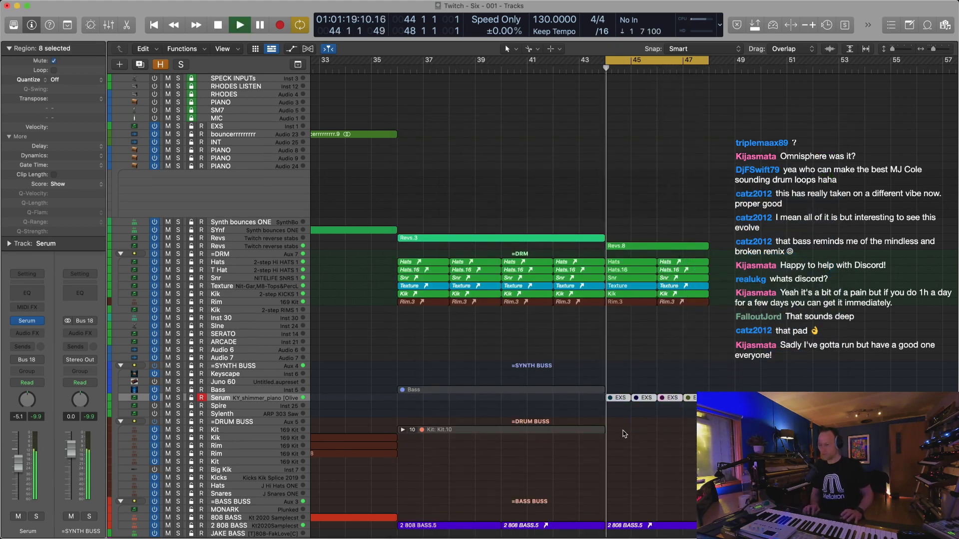
key("super+Left")
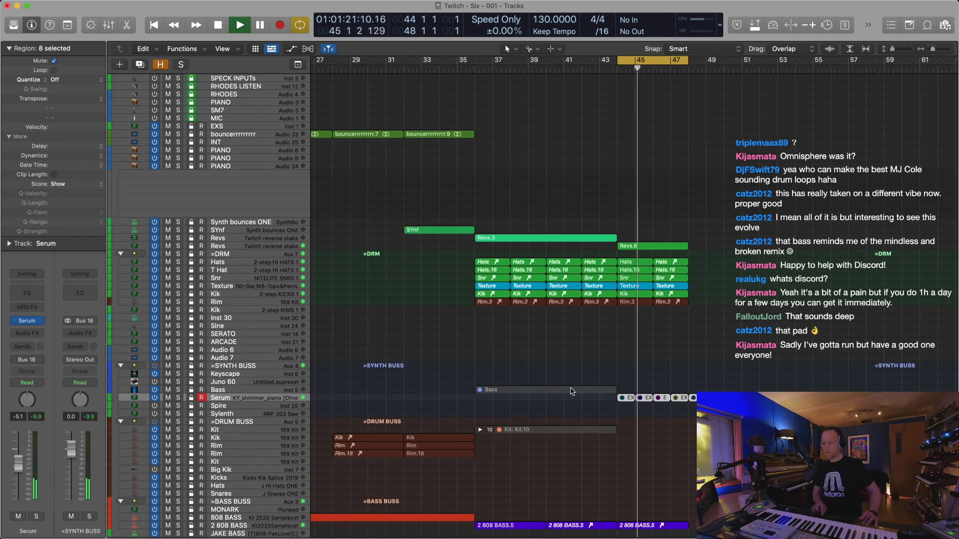
key("super+Left")
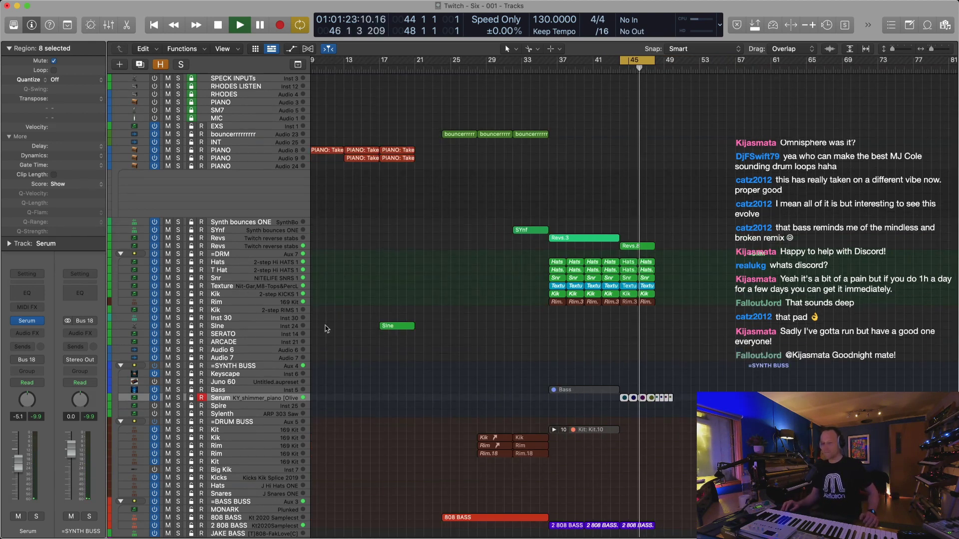
left_click_drag(390, 327, 632, 327)
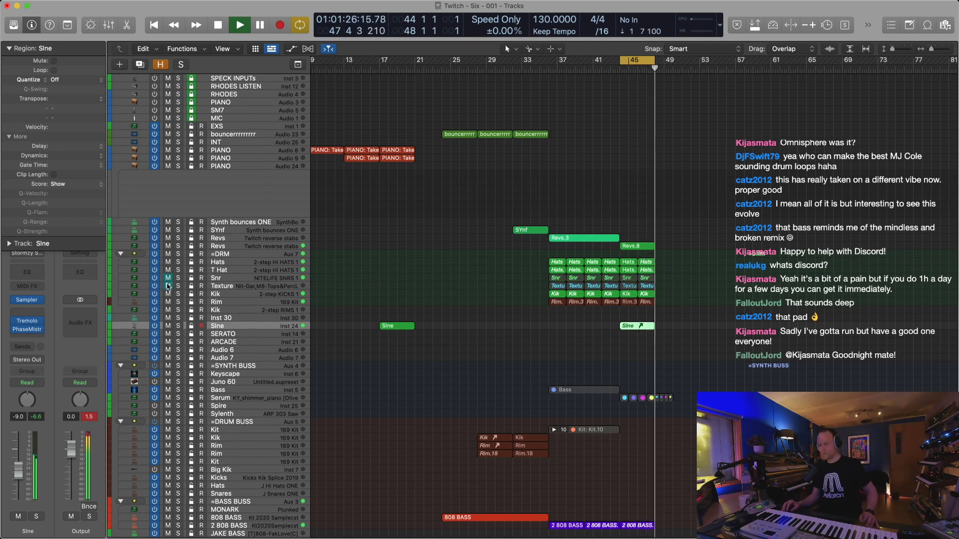
Select the eight muted EXS regions at bar 1 on the Hats track and audition the section from bar 44
left_click(240, 287)
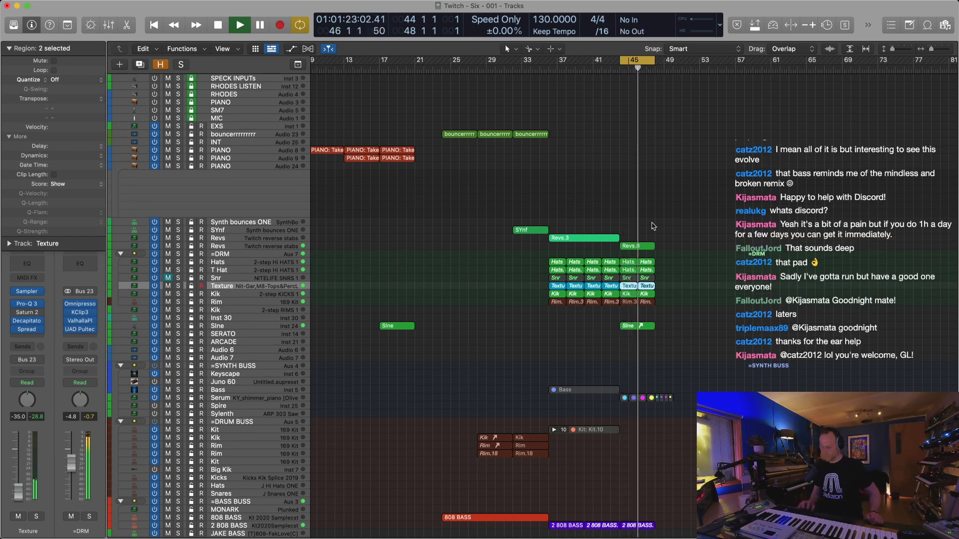
left_click(244, 248)
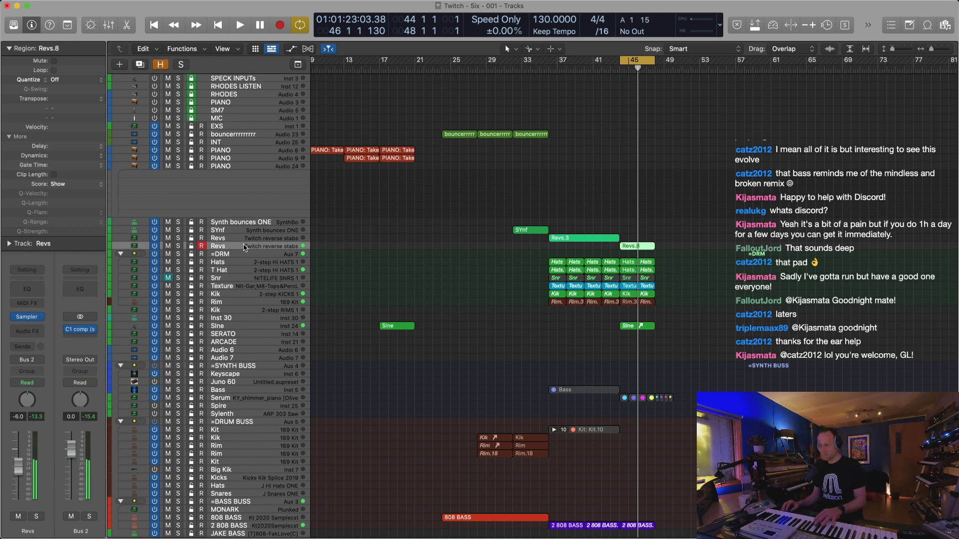
scroll(503, 211, "left", 4)
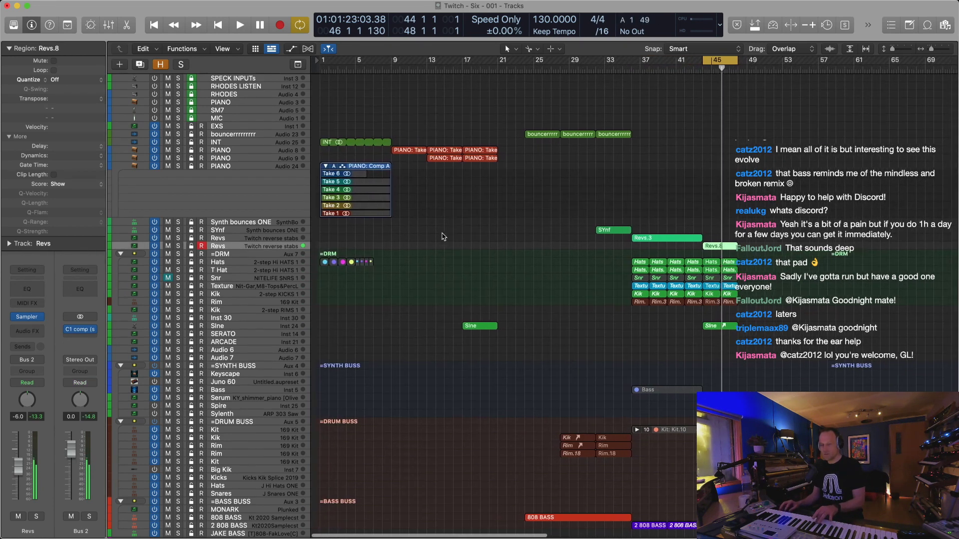
left_click_drag(385, 249, 321, 276)
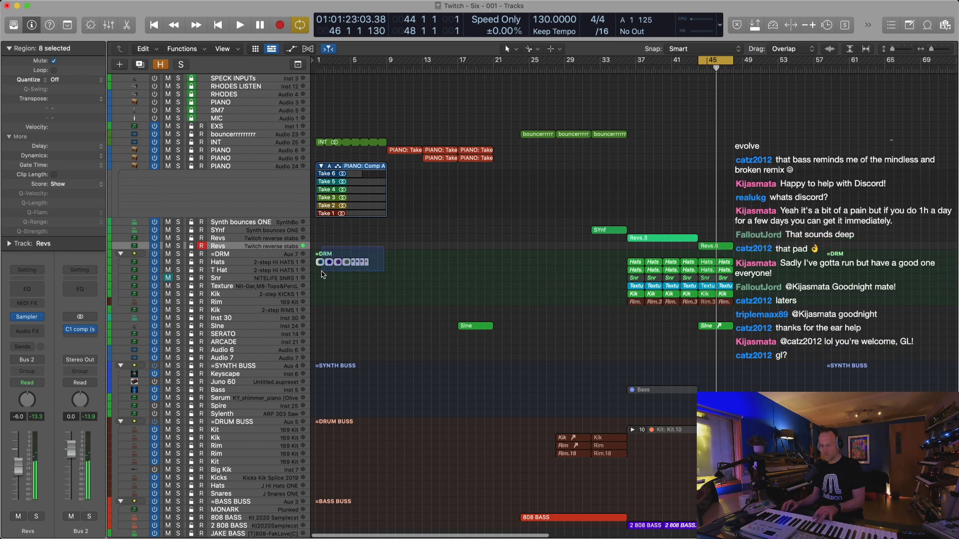
key("ctrl+m")
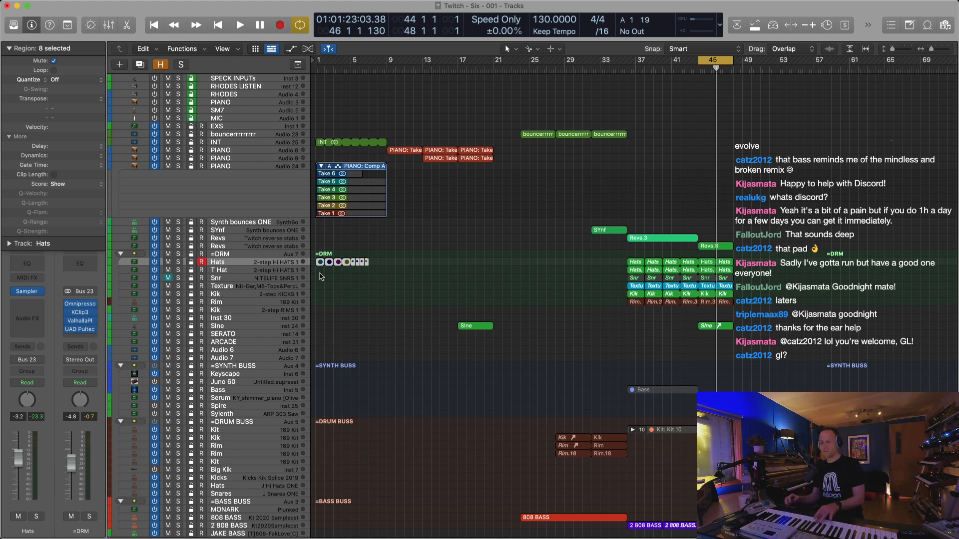
key("space")
key("space")
key("super+Right")
key("super+Right")
key("super+Left")
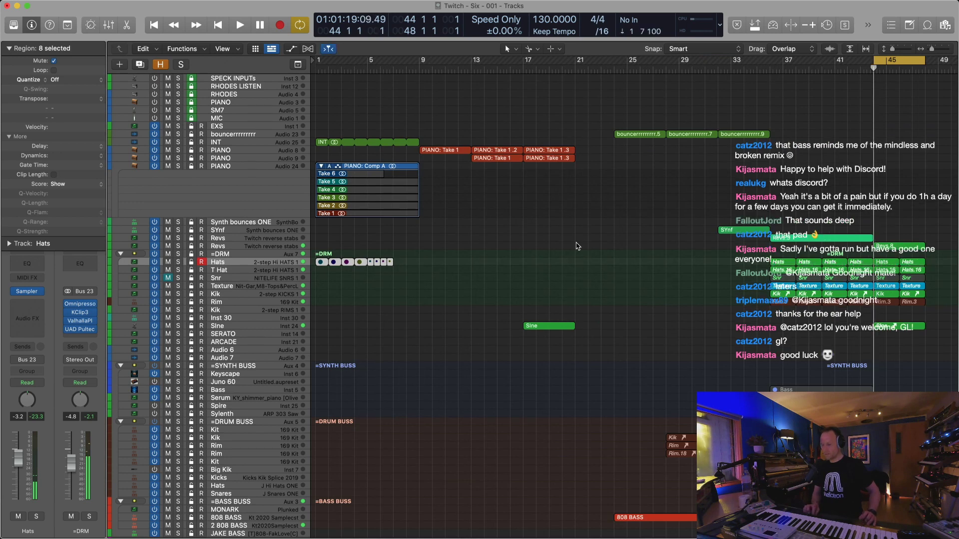
Play the section from bar 44 and mute the Sine region copied there
key("space")
key("super+Right")
key("super+Right")
key("super+Left")
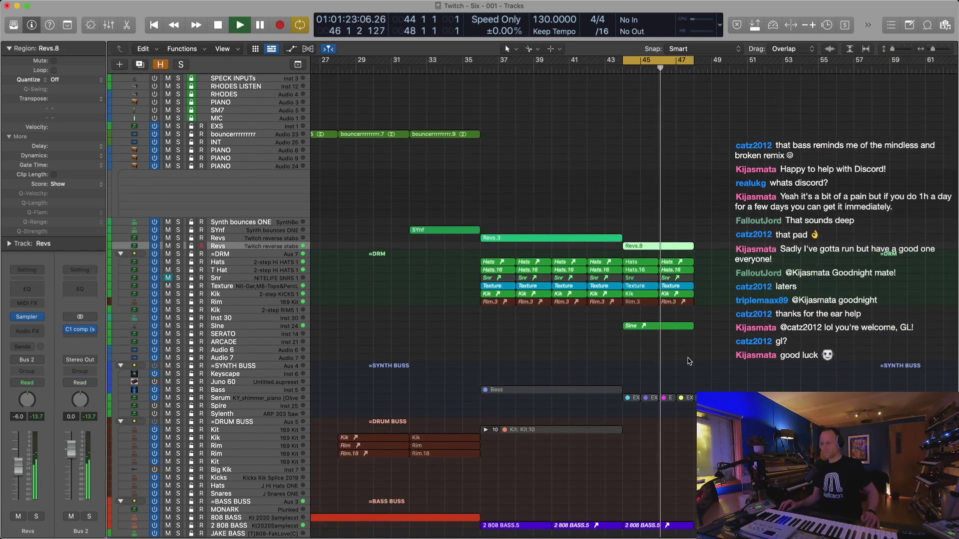
left_click(630, 325)
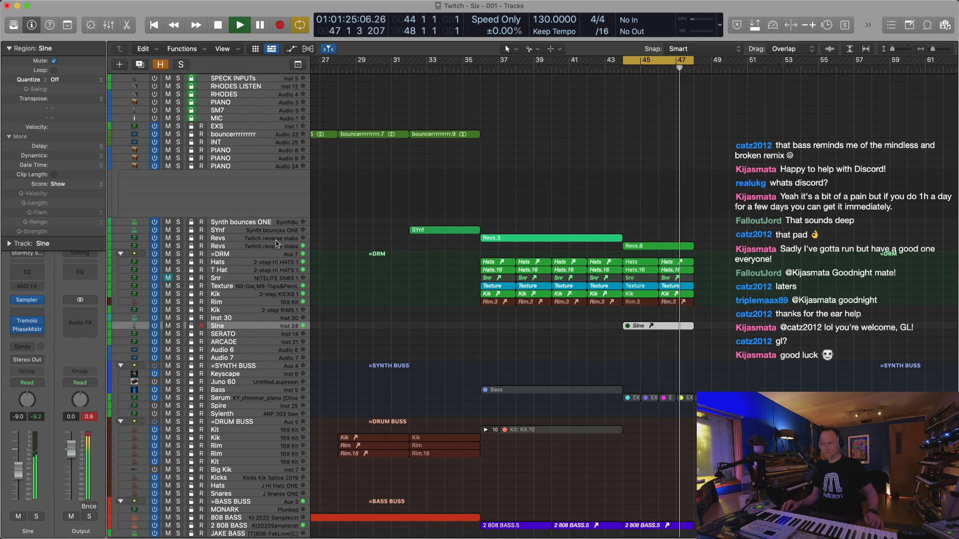
Extend the drum regions and the Revs.8 reverse stabs region from bar 44 with alias copies starting at bar 48
left_click(649, 246)
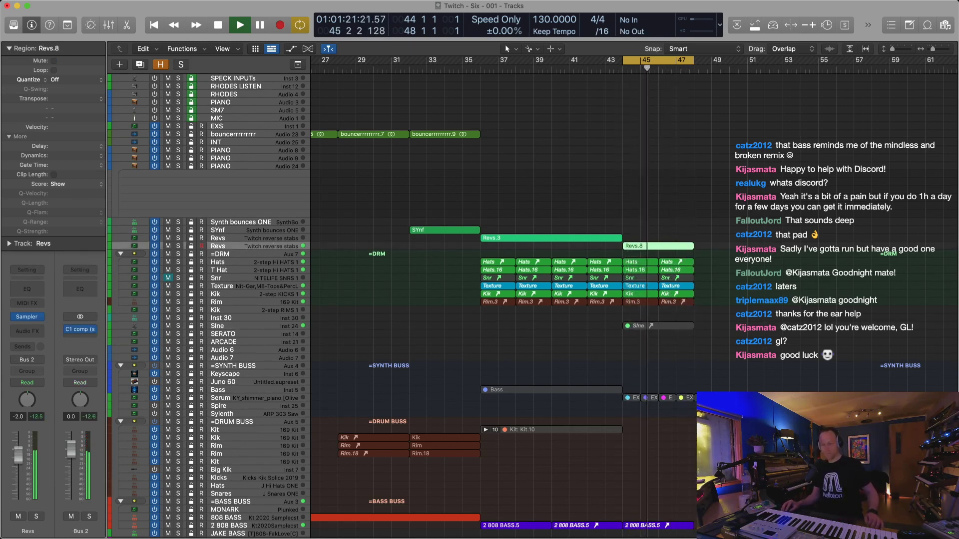
left_click(260, 231)
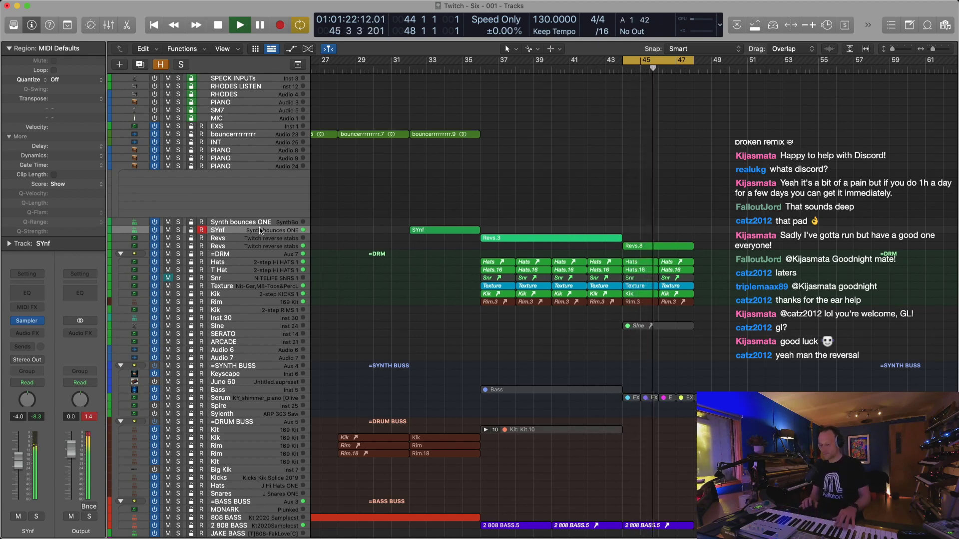
left_click_drag(731, 202, 631, 316)
left_click_drag(641, 246, 713, 245)
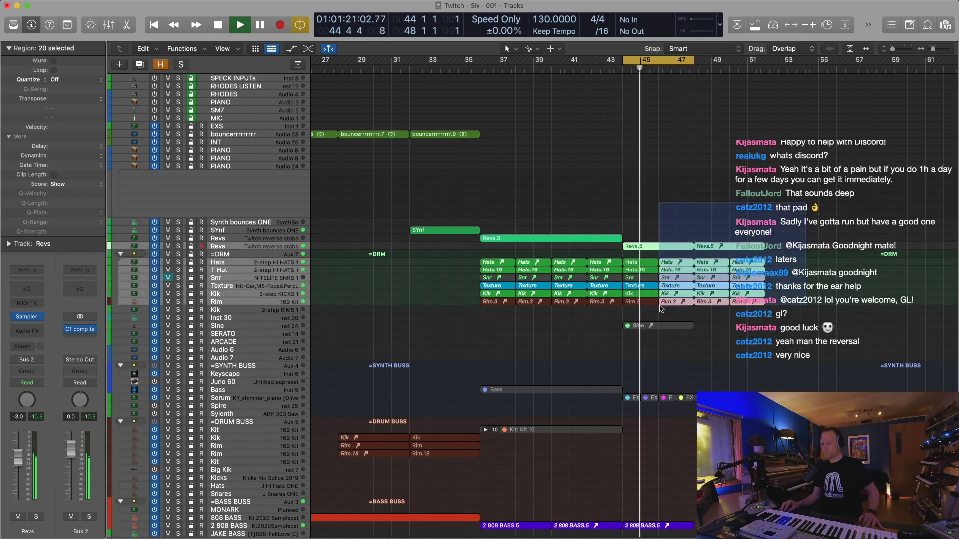
Delete the EXS regions on the Serum track at bar 44 and alias-copy the last 2 808 BASS.5 region to bar 48
left_click_drag(751, 361, 625, 428)
key("Delete")
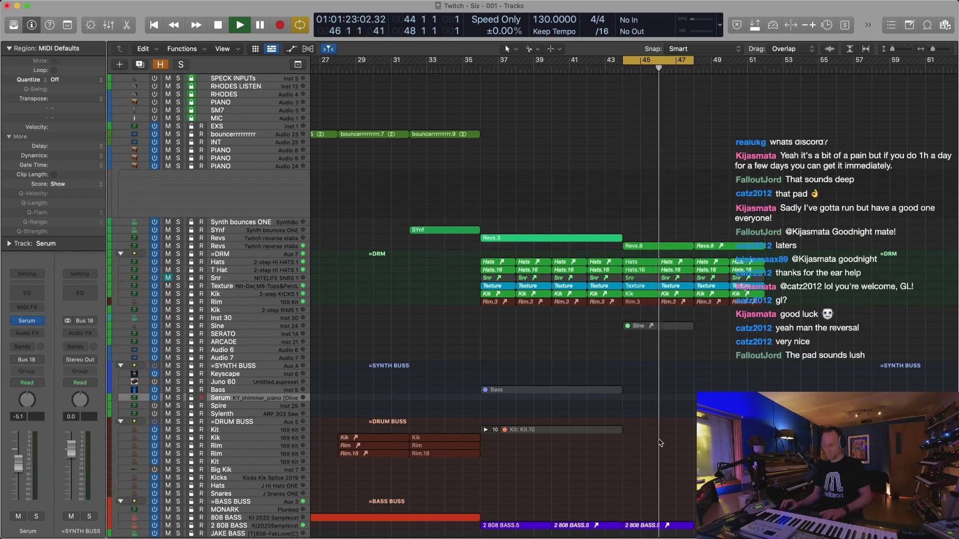
left_click(651, 525)
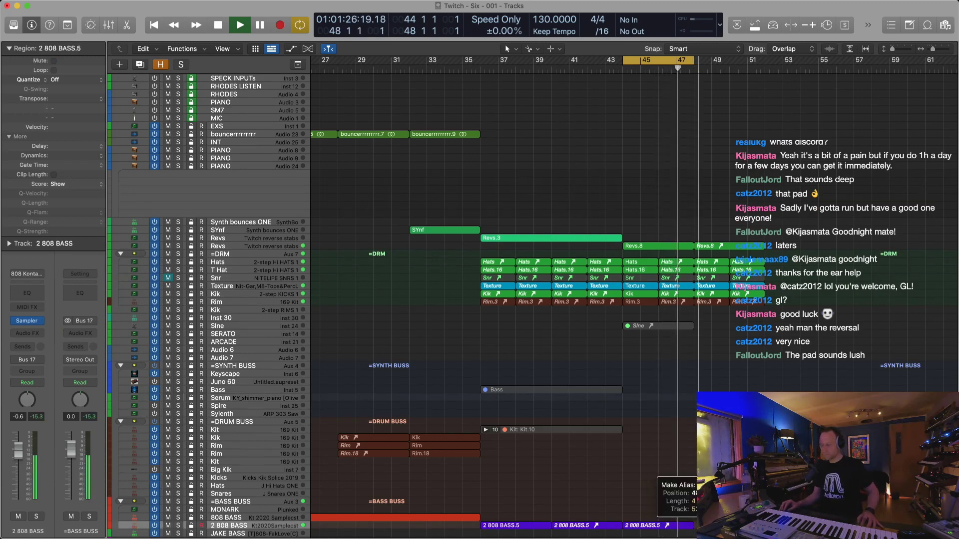
left_click_drag(672, 524, 743, 525)
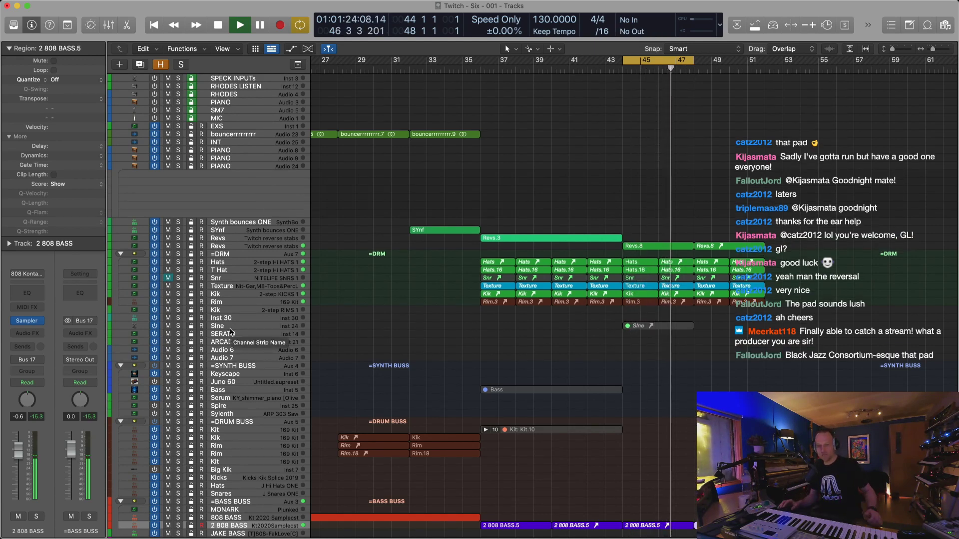
Audition MJ March Chords 1 and MJ Stabs March 2021 in the EXS track's Sampler, raising the track volume to 1.2 dB
left_click(240, 126)
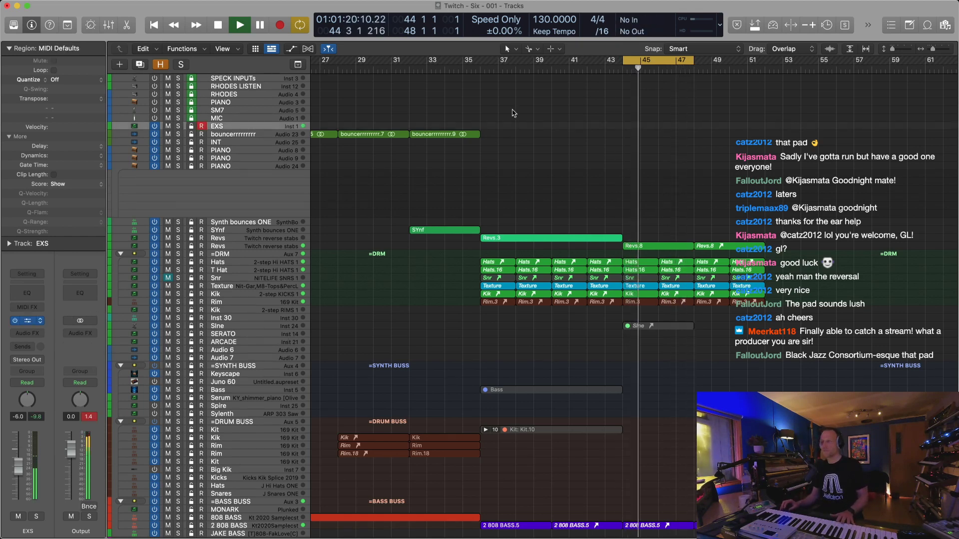
left_click(27, 321)
left_click_drag(573, 135, 599, 0)
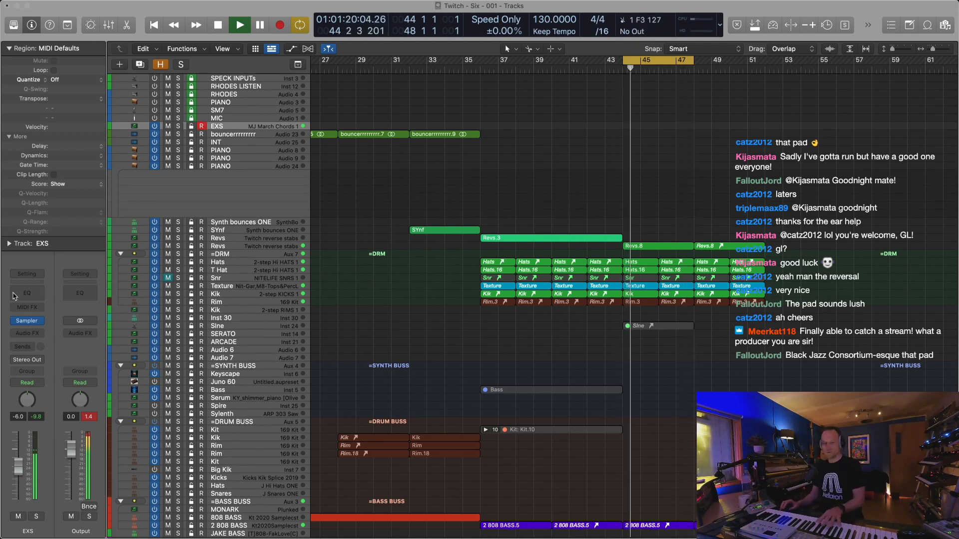
left_click_drag(18, 466, 20, 428)
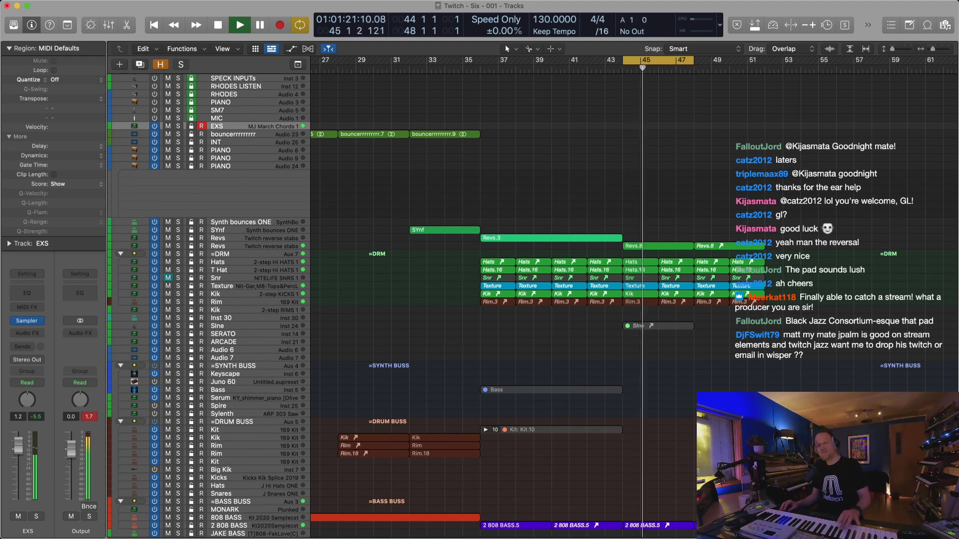
key("space")
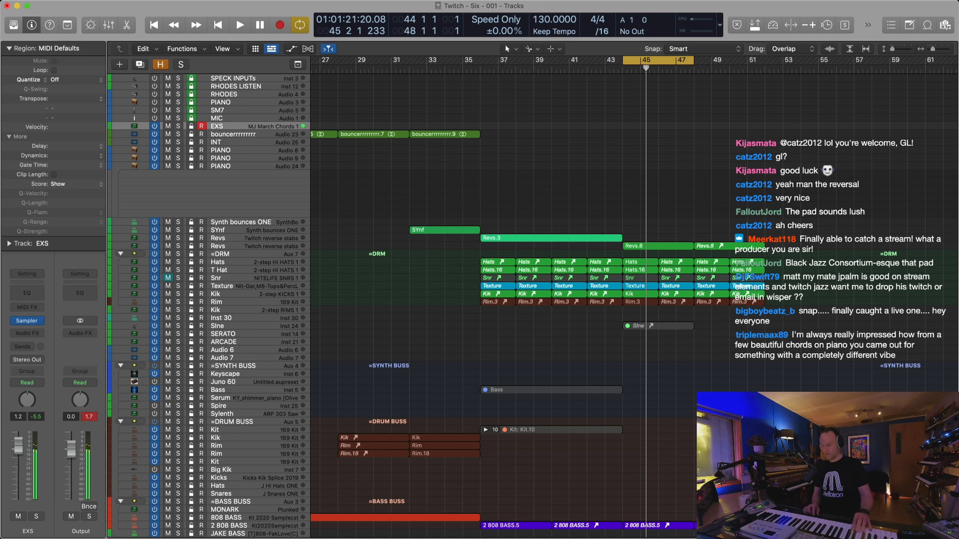
key("space")
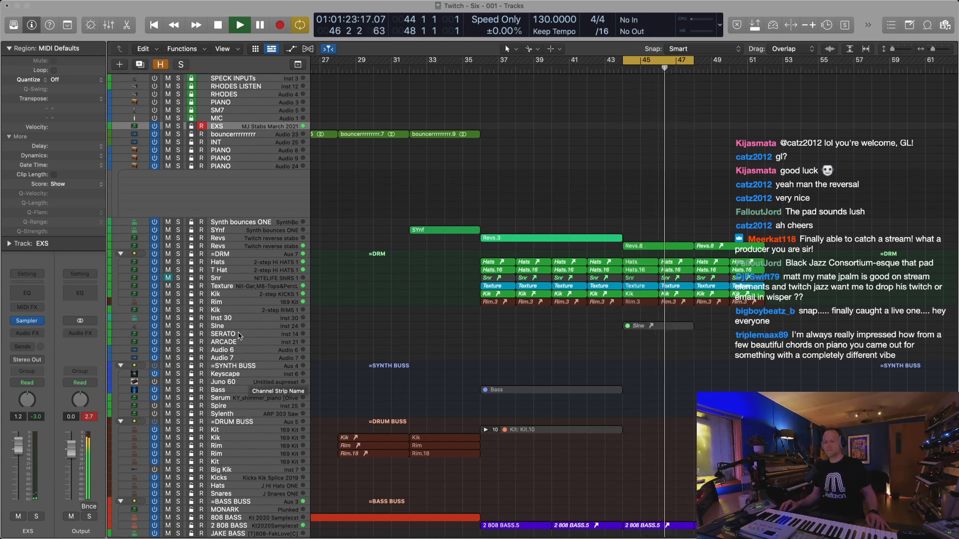
Duplicate the Spire track in the synth buss as a new instrument track directly below it
scroll(255, 245, "down", 5)
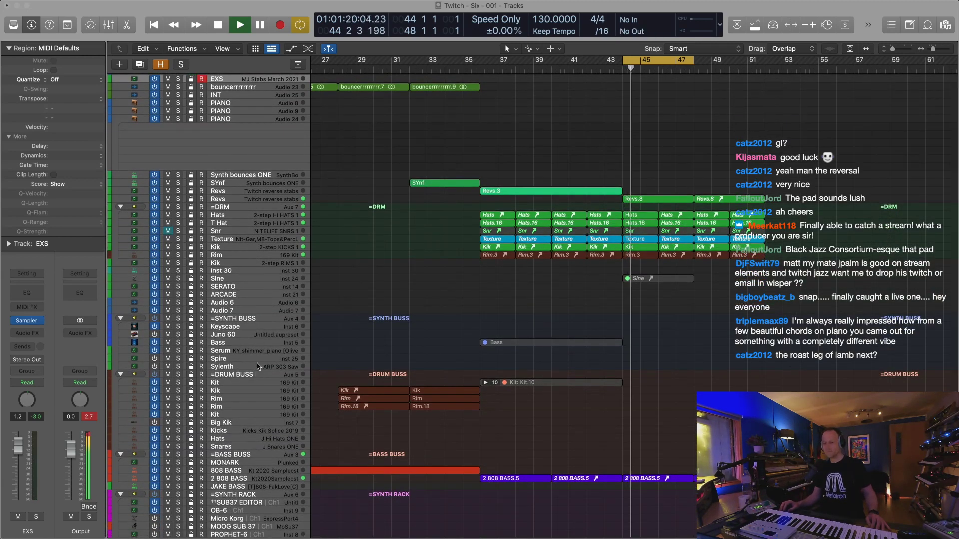
left_click(258, 362)
key("super+d")
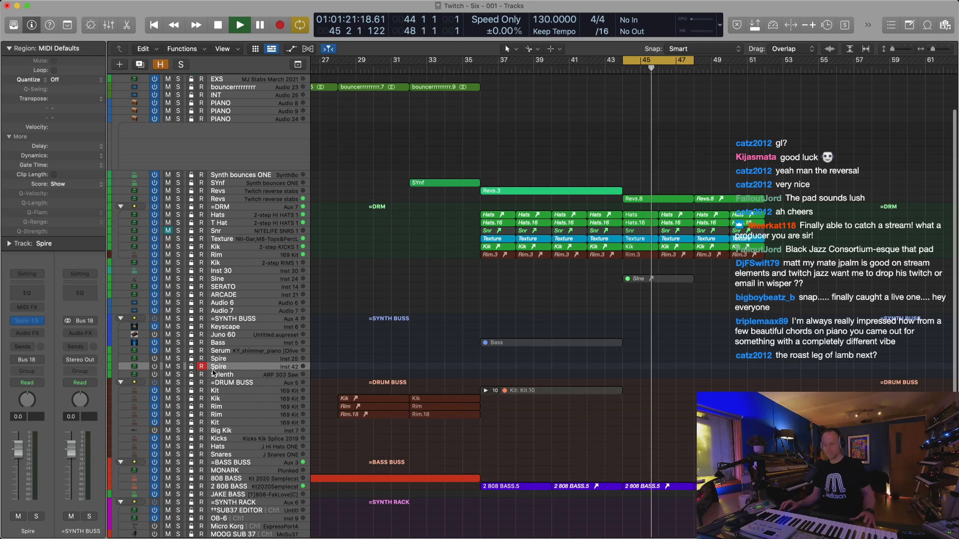
Replace the instrument on the new Spire track with the stereo version of Spectrasonics Omnisphere
left_click(27, 321)
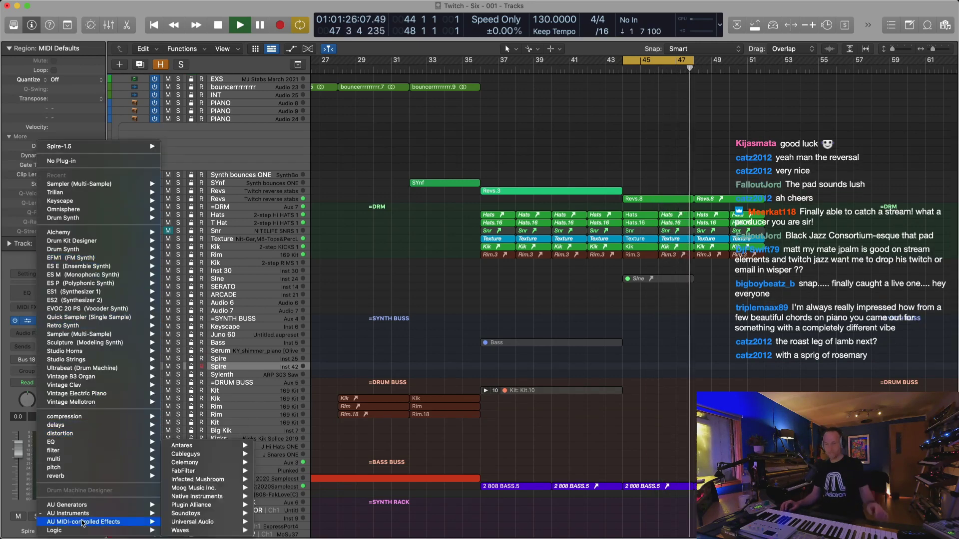
mouse_move(100, 513)
mouse_move(219, 488)
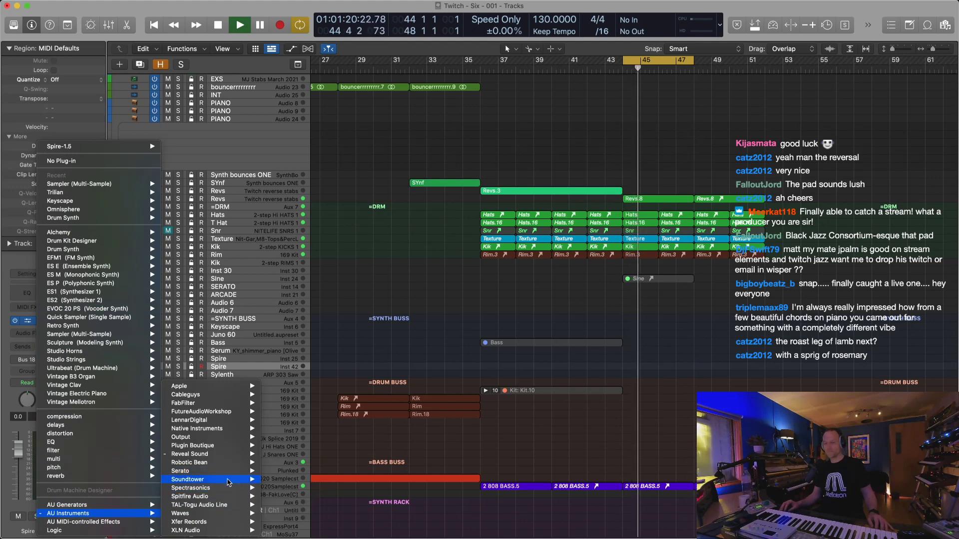
mouse_move(316, 492)
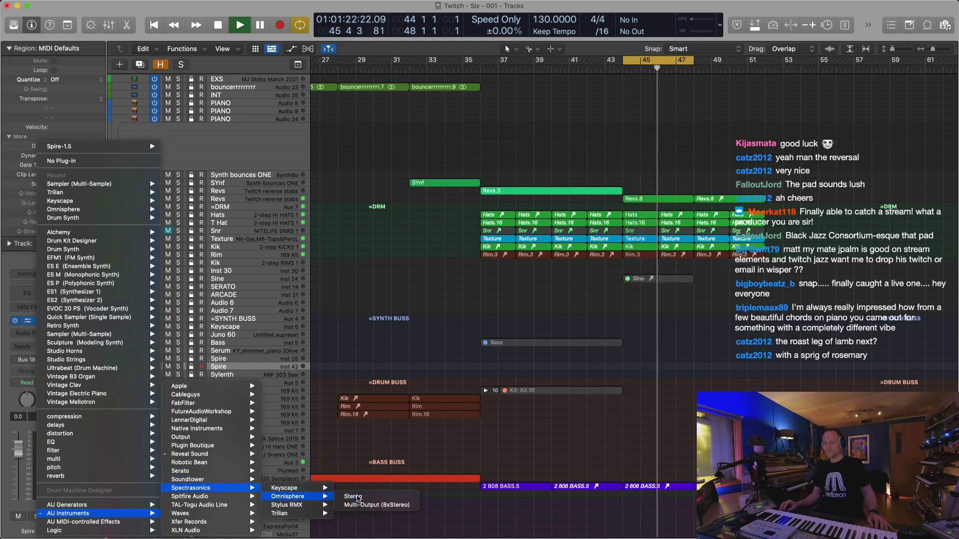
left_click(355, 496)
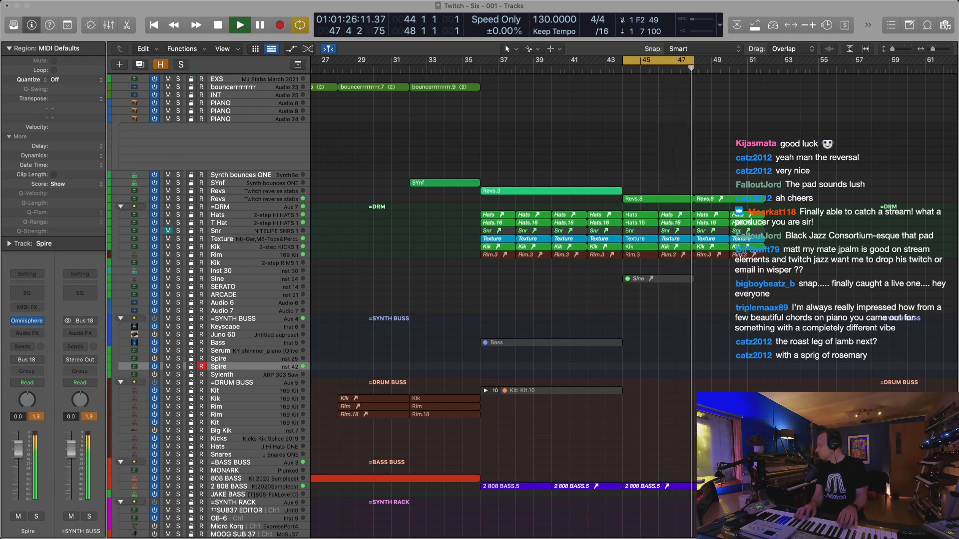
Try Omnisphere over the bar 44 loop and capture the played performance as a recording on the new Spire track
key("space")
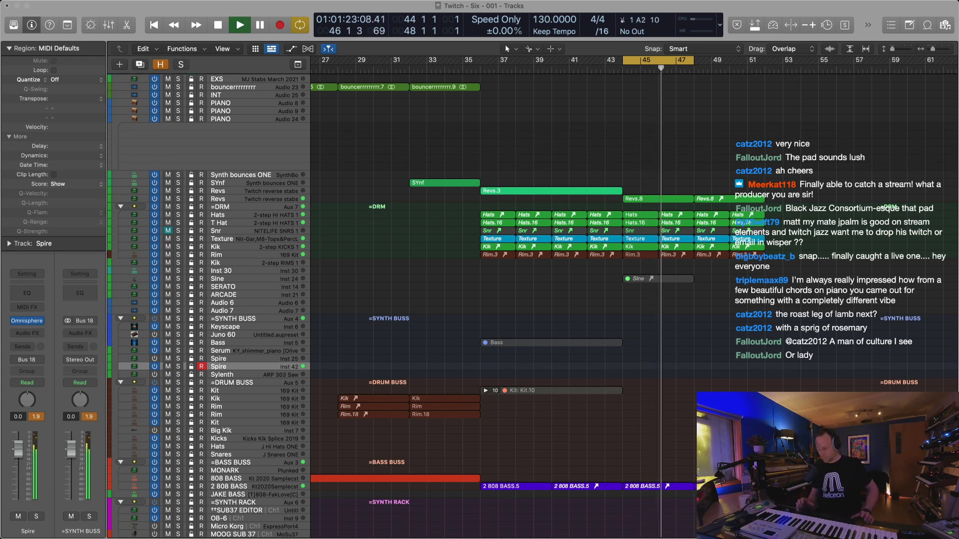
key("space")
key("shift+r")
key("space")
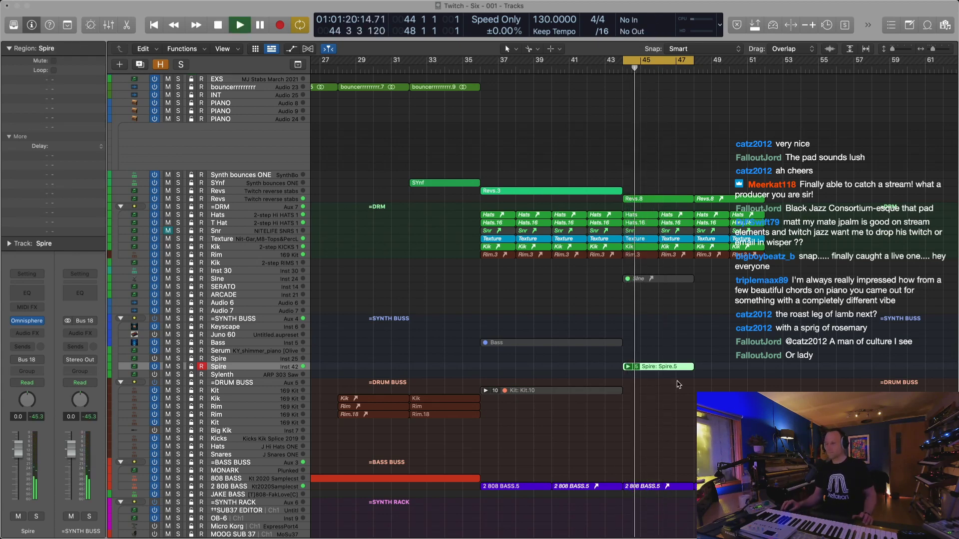
Expand the captured Spire take folder, choose take Spire.4 and flatten the folder to that take
left_click(627, 366)
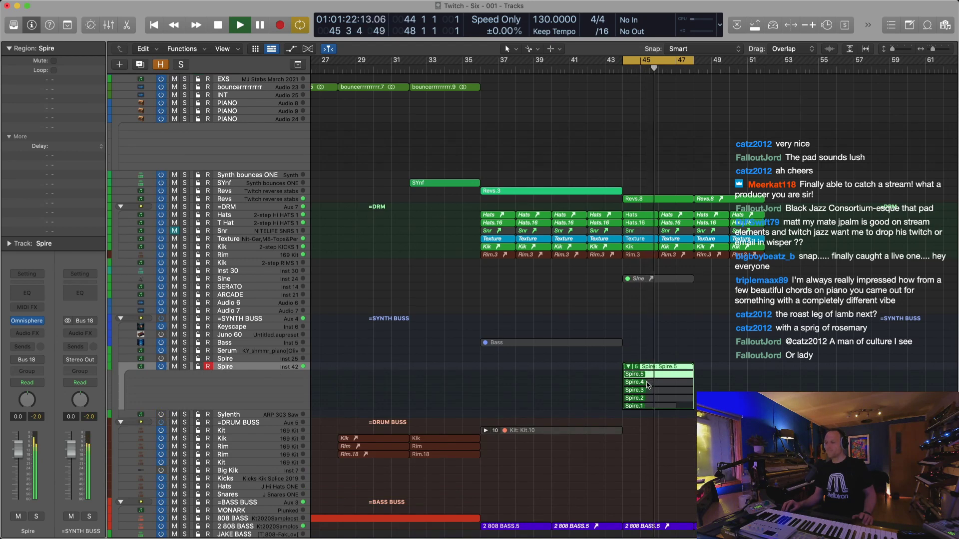
left_click(644, 381)
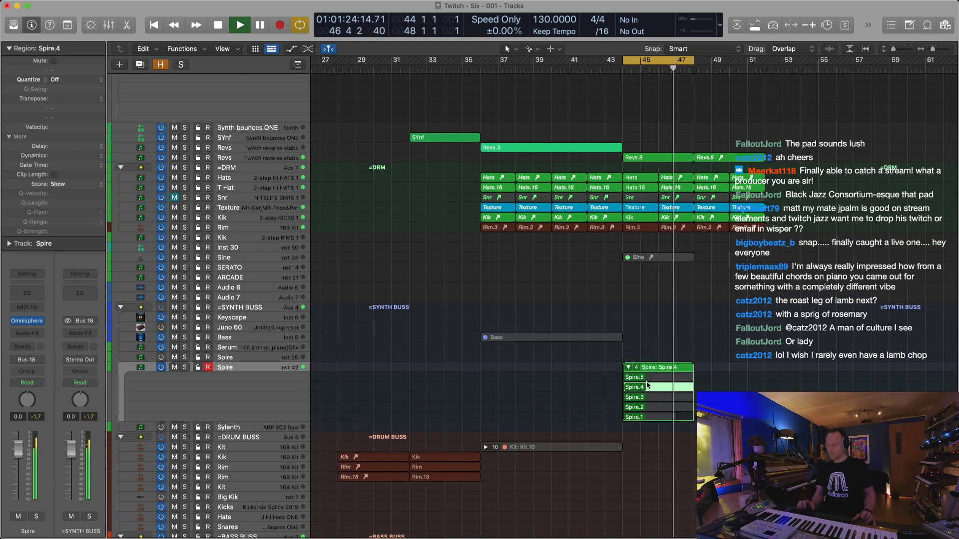
key("alt+u")
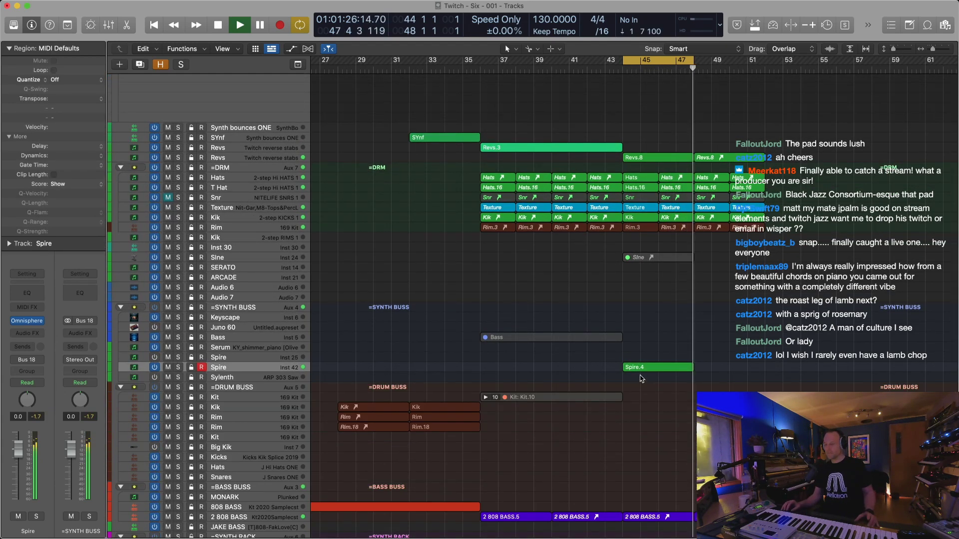
Open the Spire.4 region in the Piano Roll and quantize all its notes to 1/16 Triplet
left_click(648, 368)
key("2")
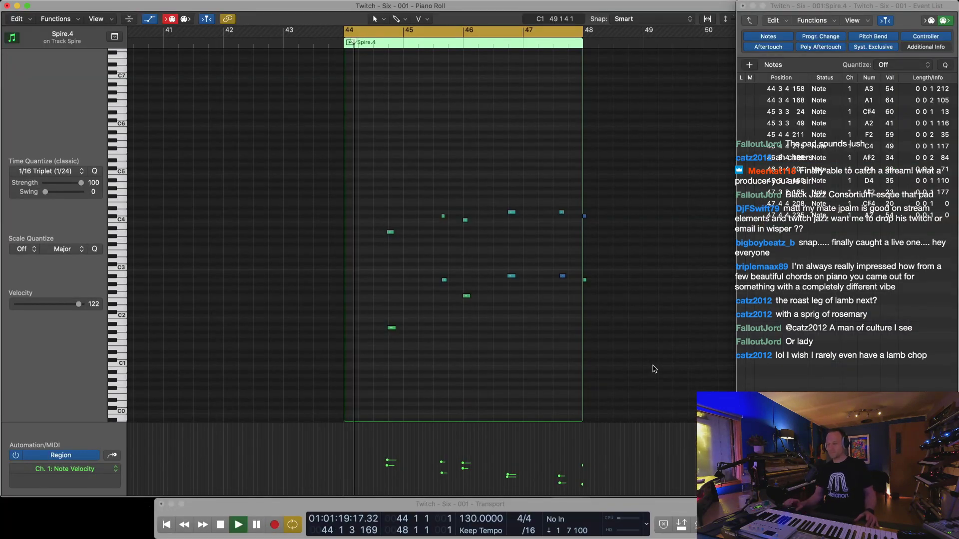
key("super+Right")
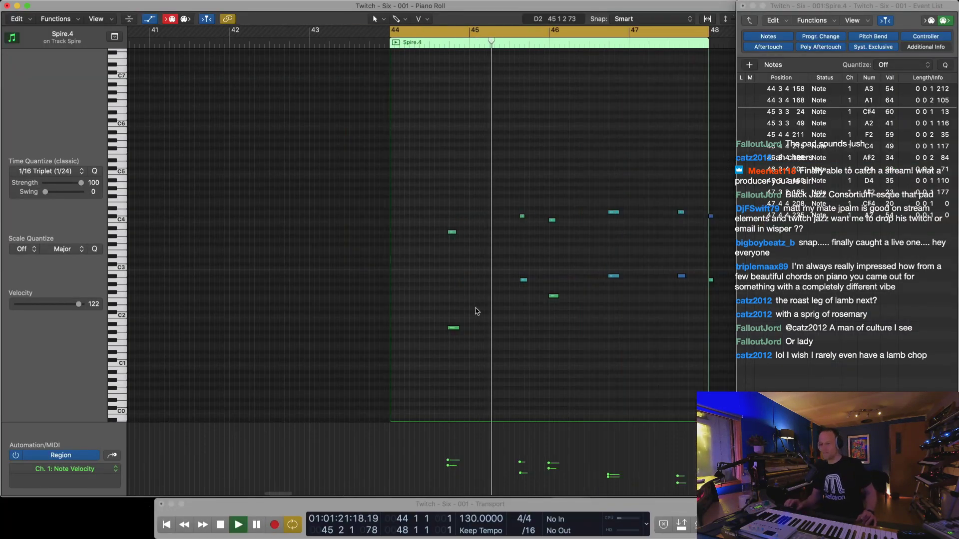
key("super+Left")
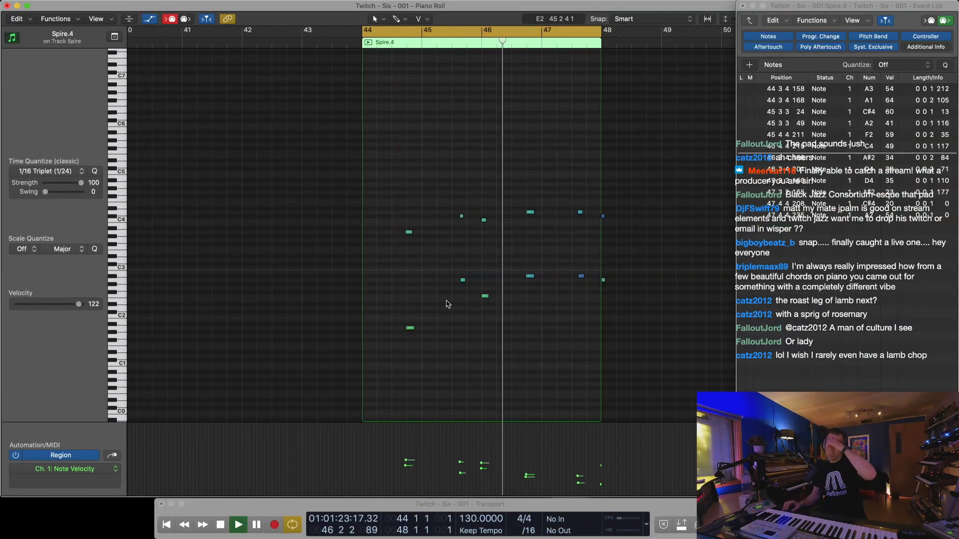
key("super+a")
key("q")
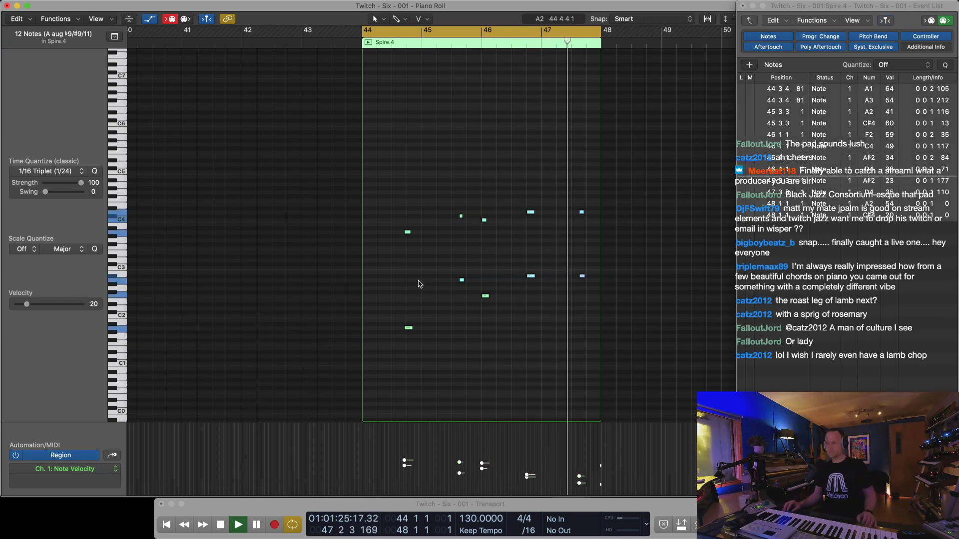
left_click(428, 258)
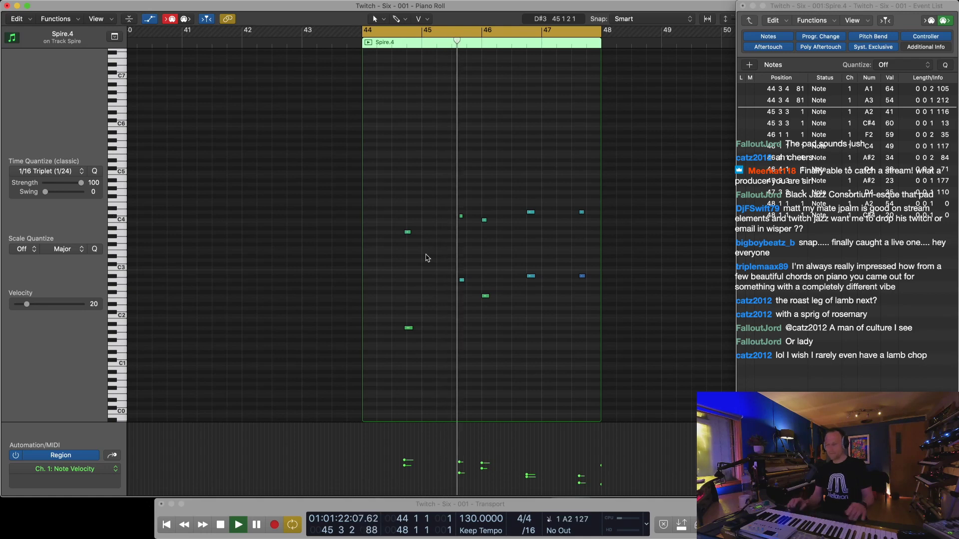
Copy the A1 and A3 notes to the start of bar 44 as C#2 and C#4, and raise the lower copy to A2
left_click_drag(420, 210, 394, 350)
left_click_drag(408, 234, 364, 216)
left_click_drag(370, 175, 344, 360)
key("alt+Right")
key("Return")
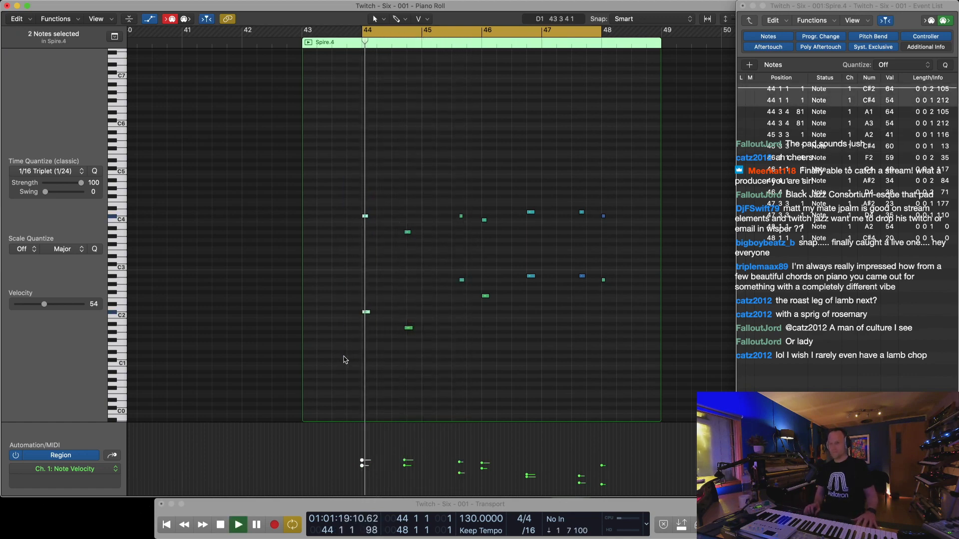
left_click(366, 312)
left_click_drag(366, 312, 366, 282)
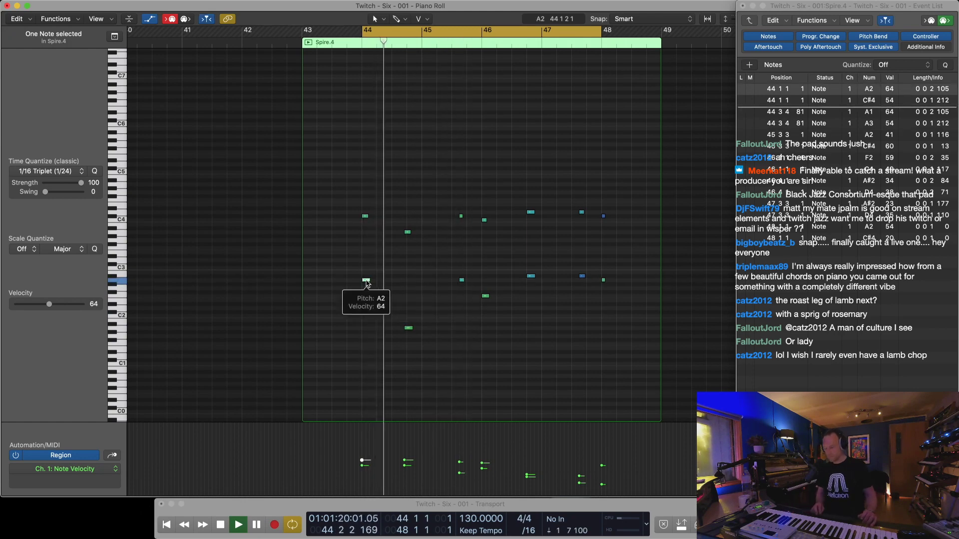
Select all notes in Spire.4 and set them to a uniform velocity of 17 and length of 0 0 1 201
key("super+Right")
left_click(368, 282)
key("super+a")
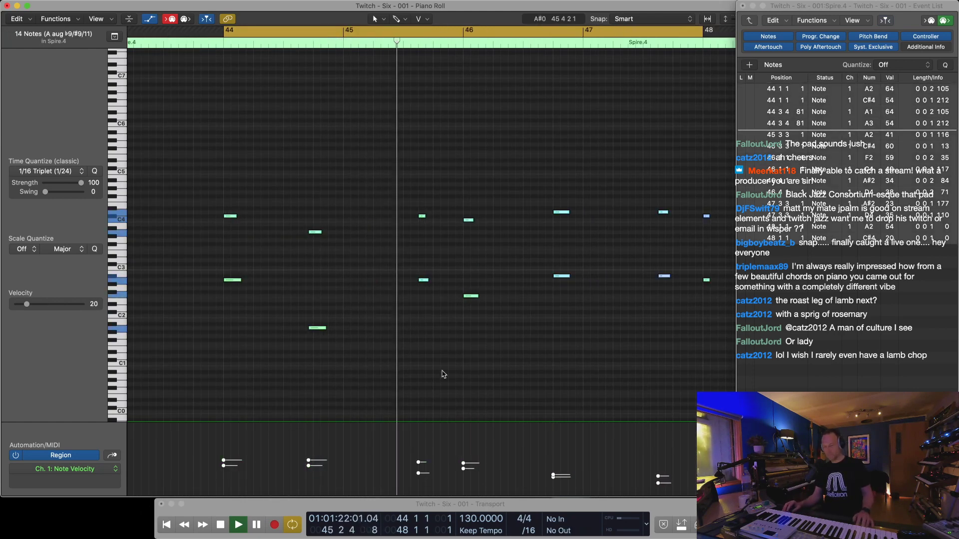
left_click(890, 88, "alt+shift")
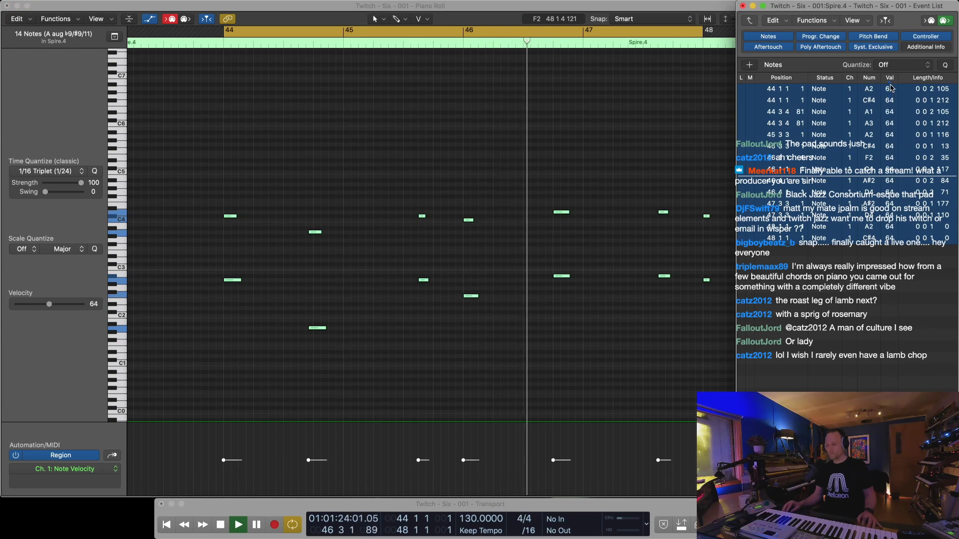
left_click_drag(942, 88, 920, 252)
left_click_drag(881, 99, 890, 146)
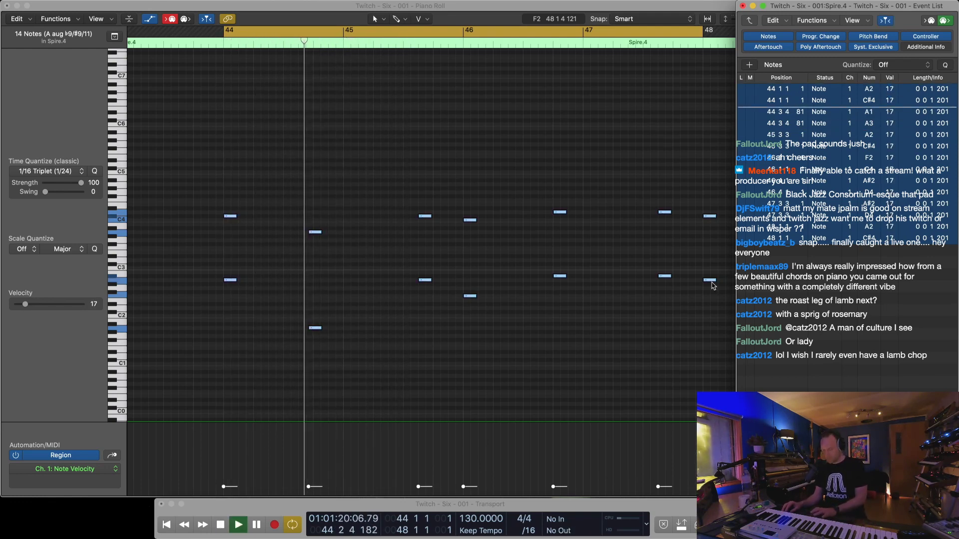
Return to the arrangement, split the Spire.4 region at bar 44 and delete the part before it
key("1")
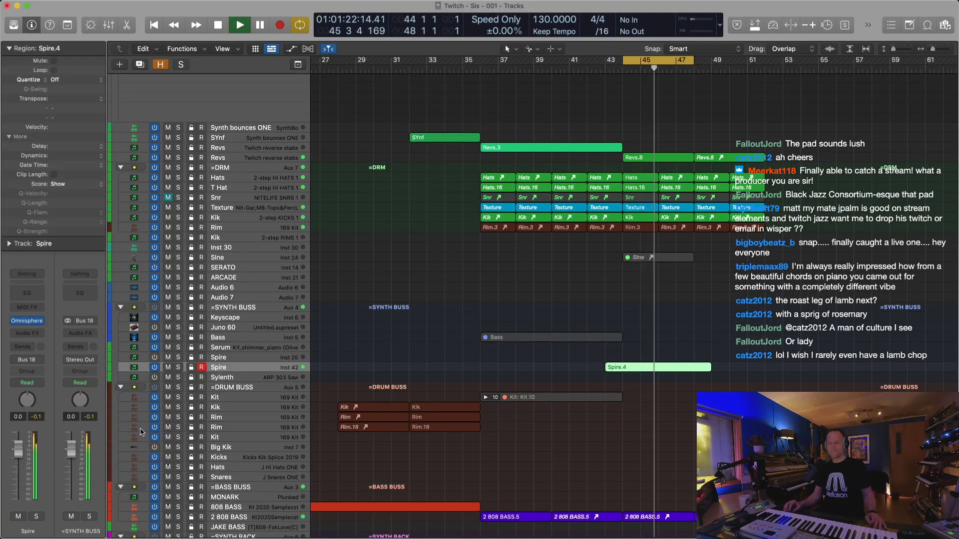
left_click(616, 370)
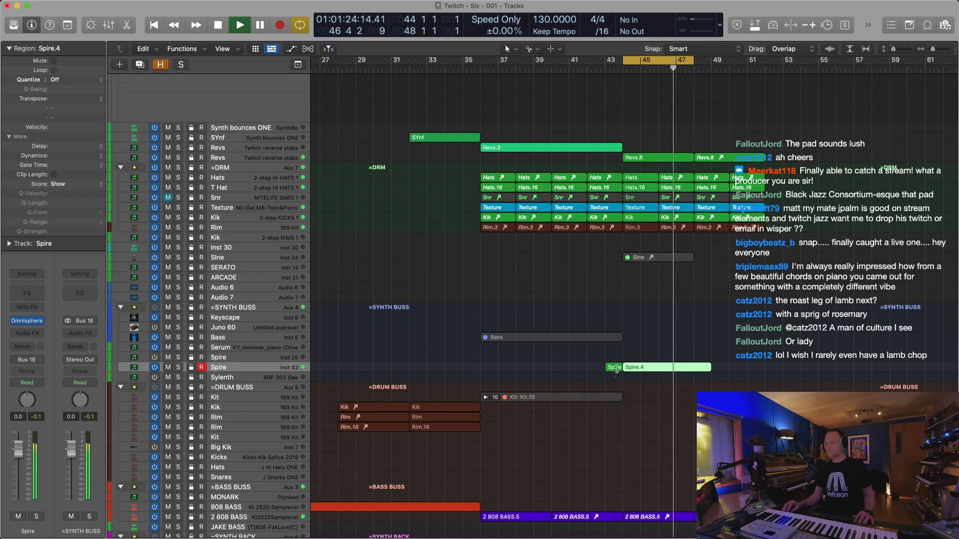
key("Delete")
Rename the Omnisphere track from Spire to Spluush and set its volume to -4.0 dB
double_click(271, 366)
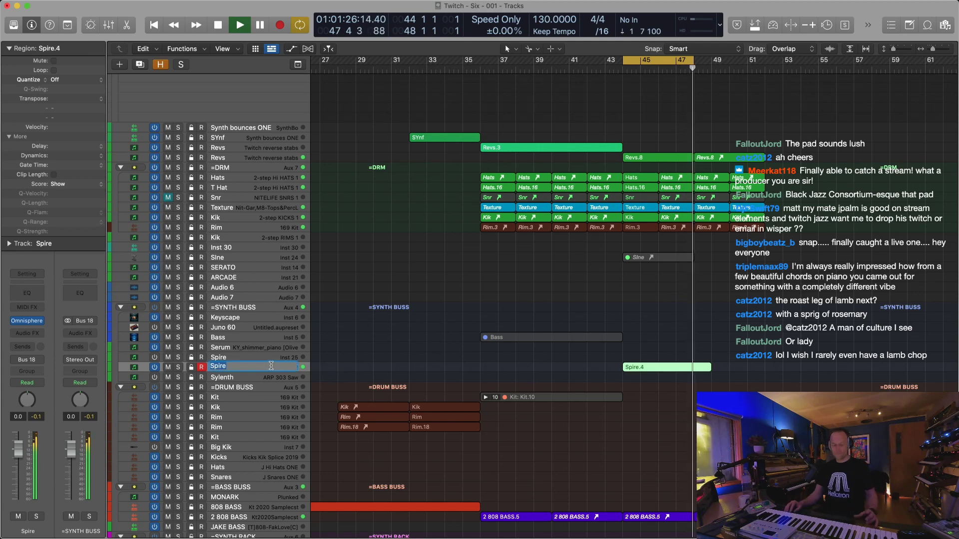
type("Spluush")
key("Return")
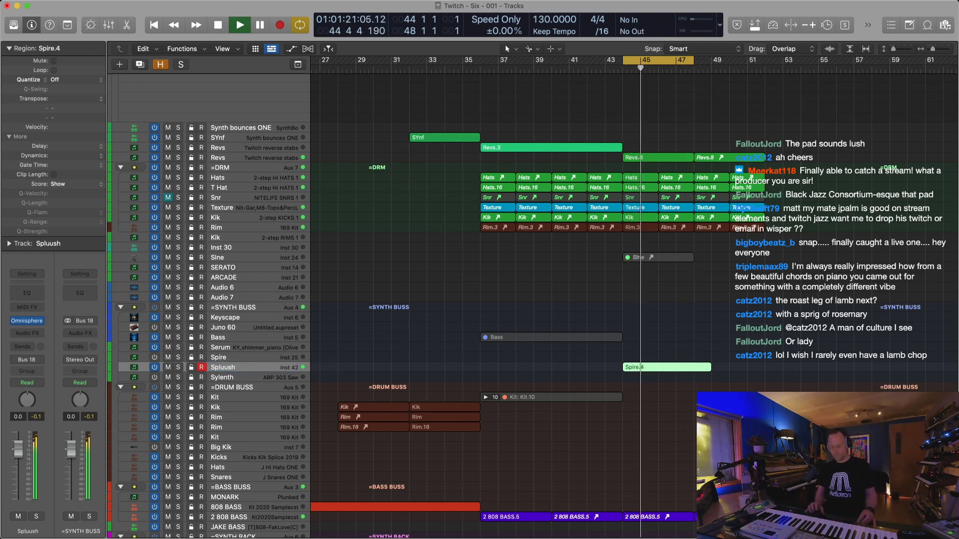
left_click_drag(19, 453, 18, 466)
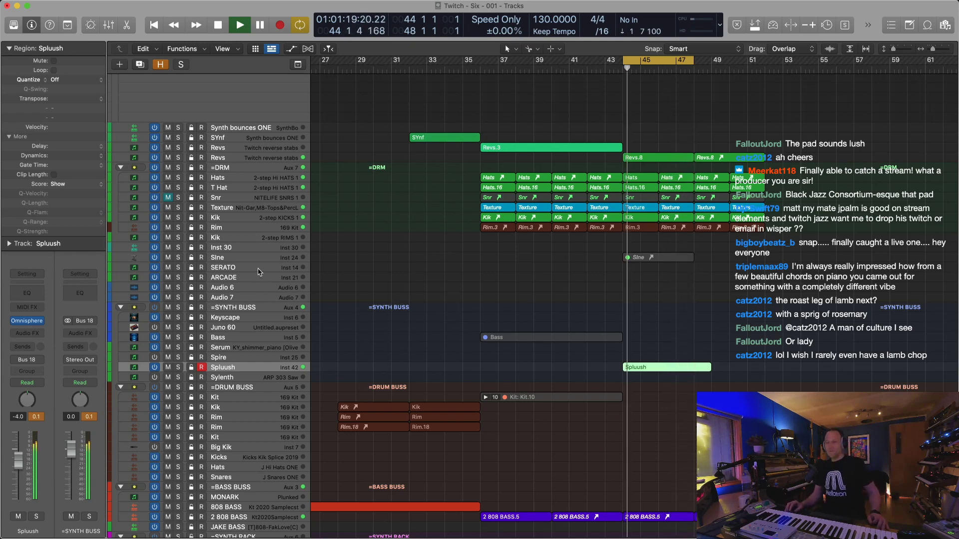
Restart playback from bar 36 and set the volume of the Revs track holding the Revs.3 region to -0.6 dB
left_click(237, 318)
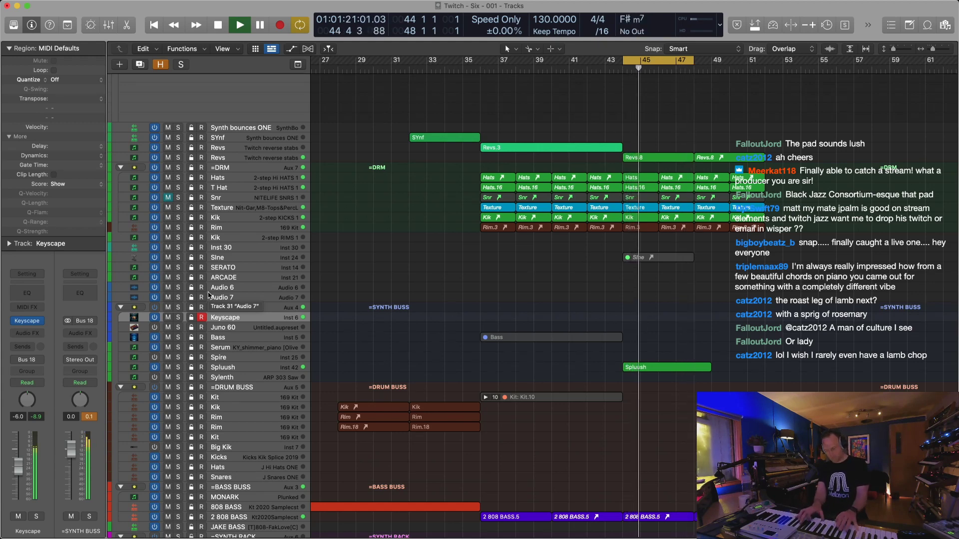
scroll(220, 295, "right", 1)
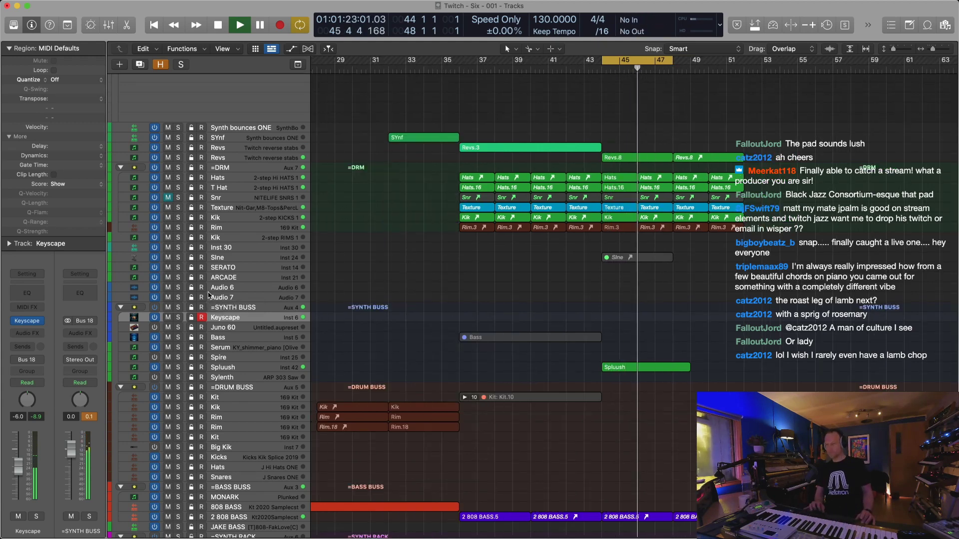
left_click(452, 71)
key("super+Left")
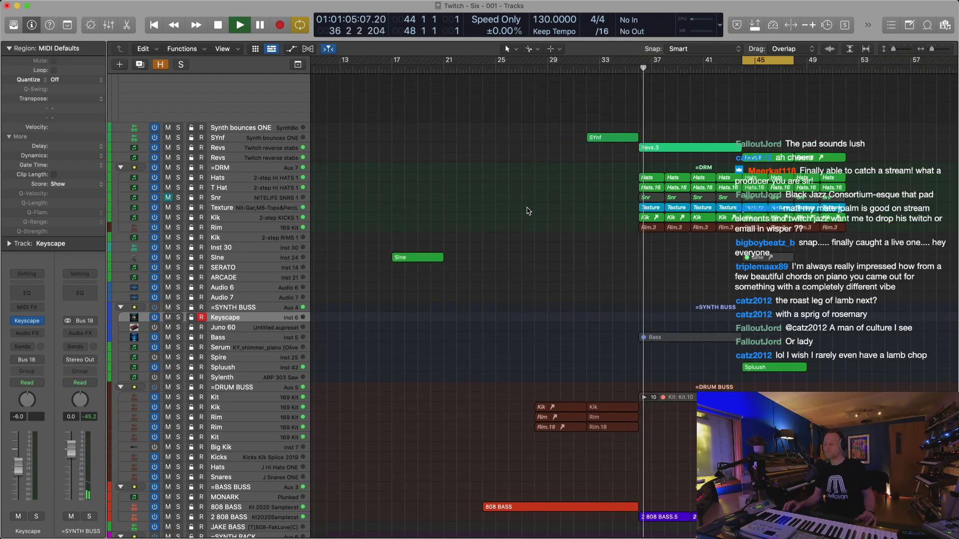
left_click(280, 148)
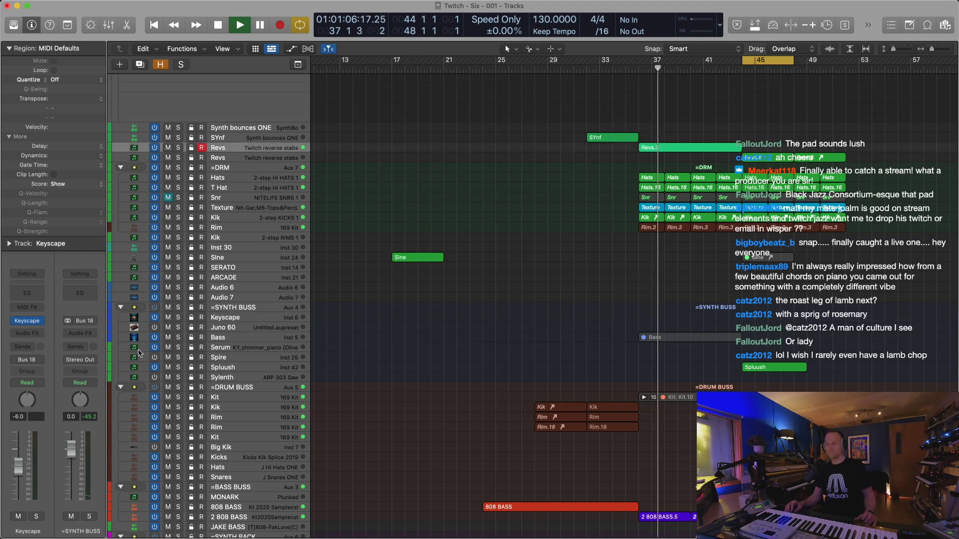
left_click_drag(18, 462, 18, 449)
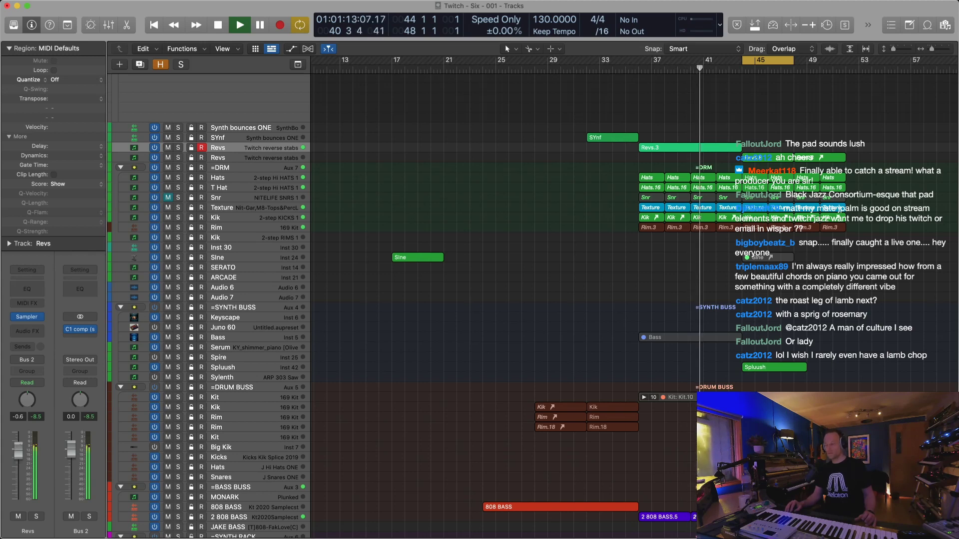
Mute the Spluush region at bar 44
key("super+Right")
key("super+Left")
key("super+Left")
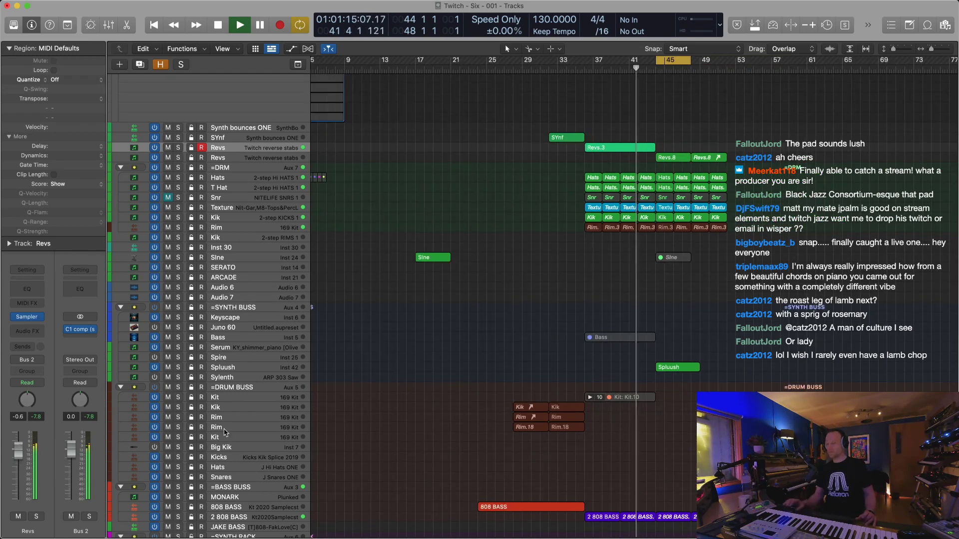
left_click_drag(750, 194, 659, 532)
left_click_drag(691, 123, 725, 126)
left_click(723, 355)
left_click_drag(682, 349, 682, 348)
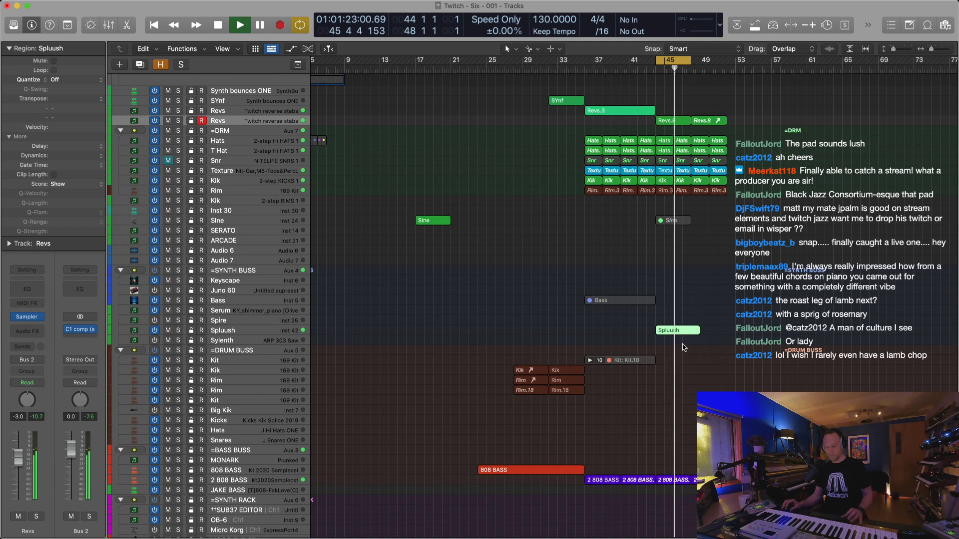
key("ctrl+m")
Move the drum, 808 bass and Revs.8 regions from bar 44 to bar 52, and alias the bar 36 drums, bass and Revs.3 to bar 44
left_click_drag(665, 199, 666, 199)
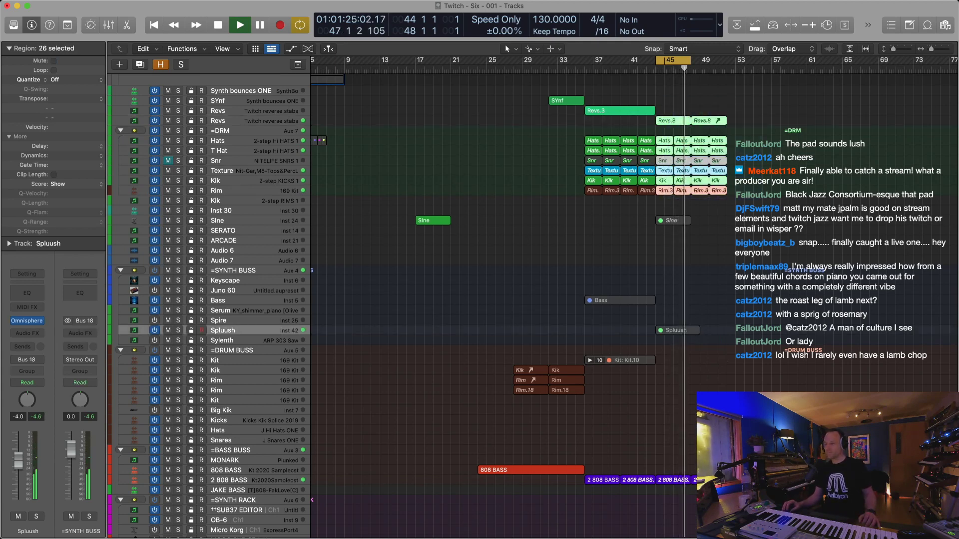
left_click_drag(694, 440, 743, 485)
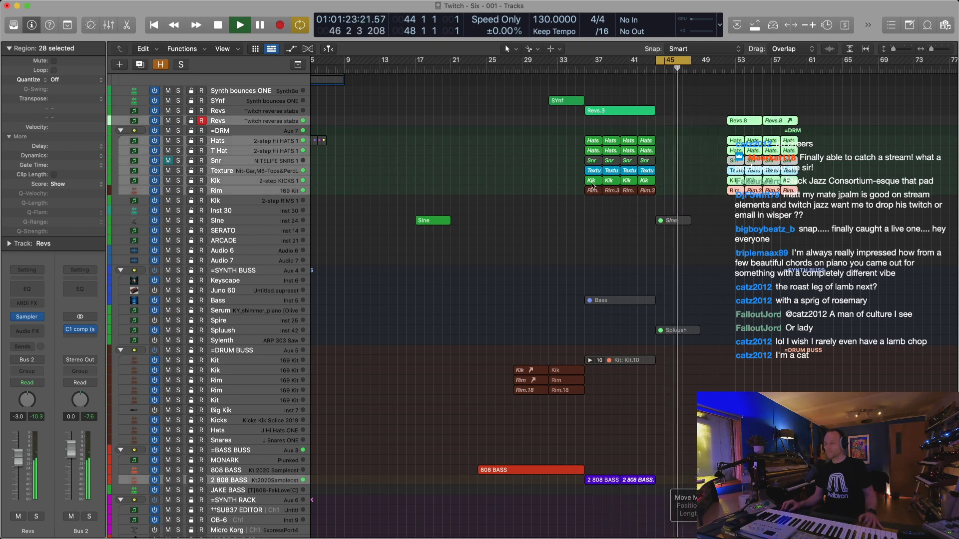
left_click_drag(667, 91, 595, 197)
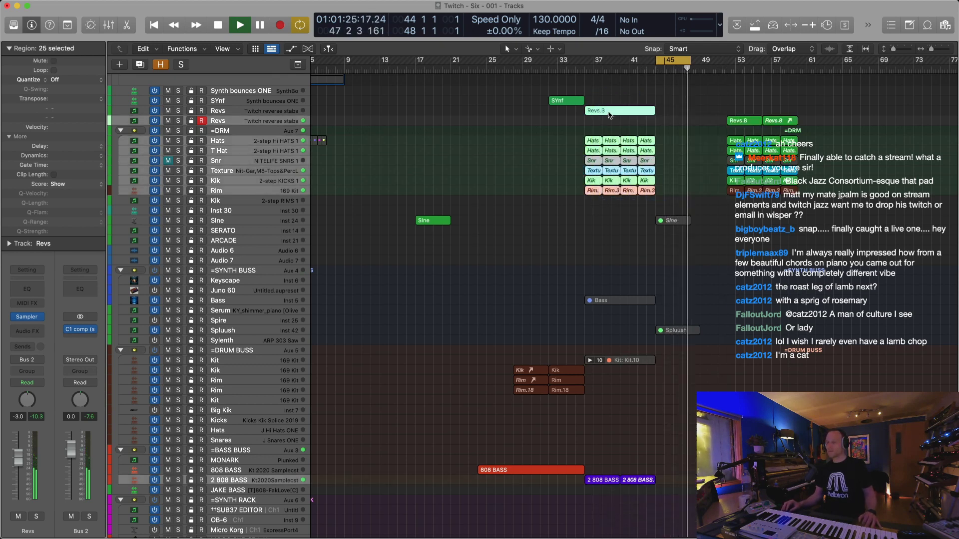
left_click(607, 109)
left_click_drag(608, 109, 679, 110)
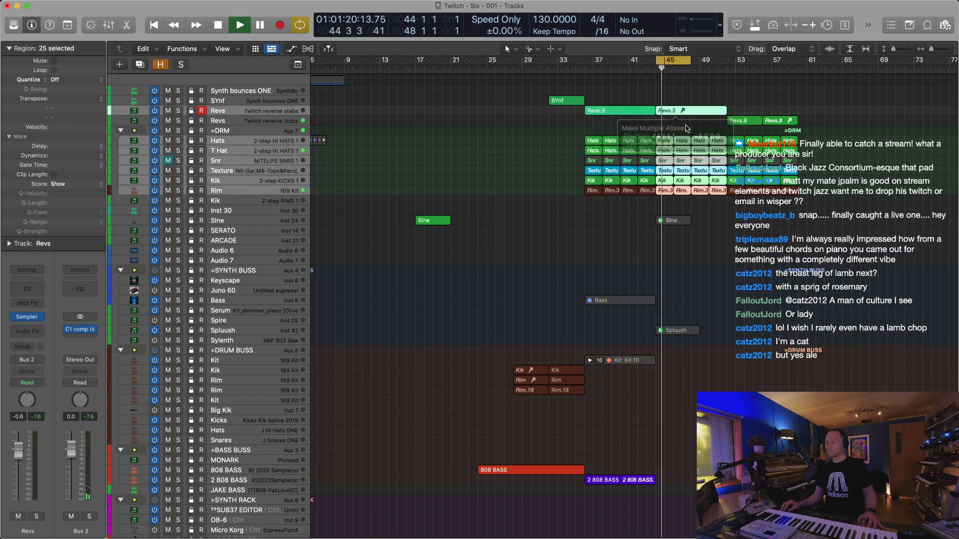
left_click_drag(646, 443, 672, 480)
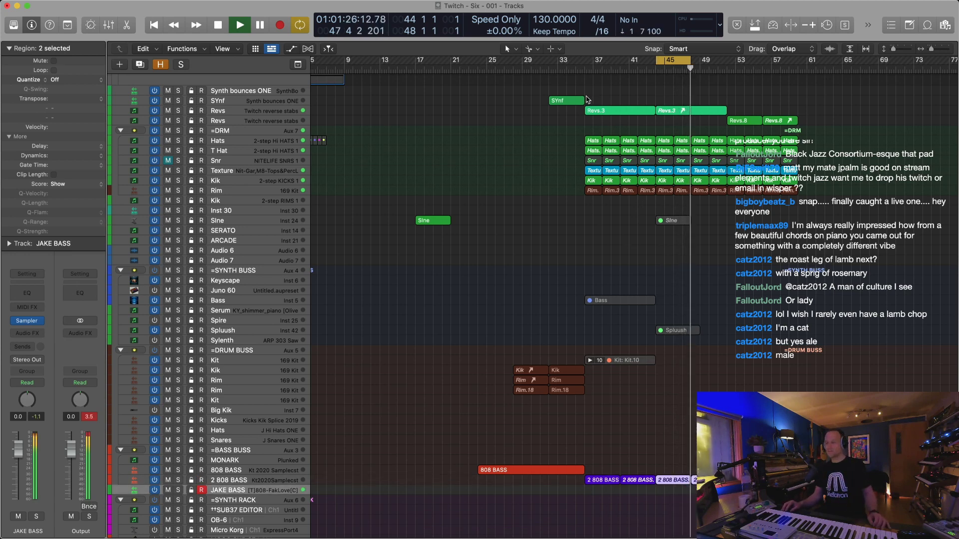
Select the ARCADE track and set the cycle range from bar 36 to bar 52
left_click(575, 68)
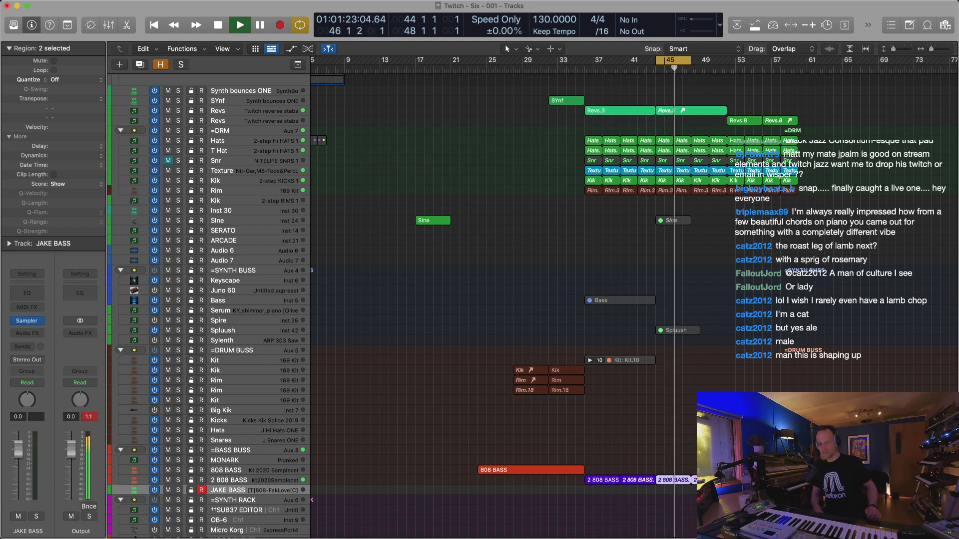
key("super+Down")
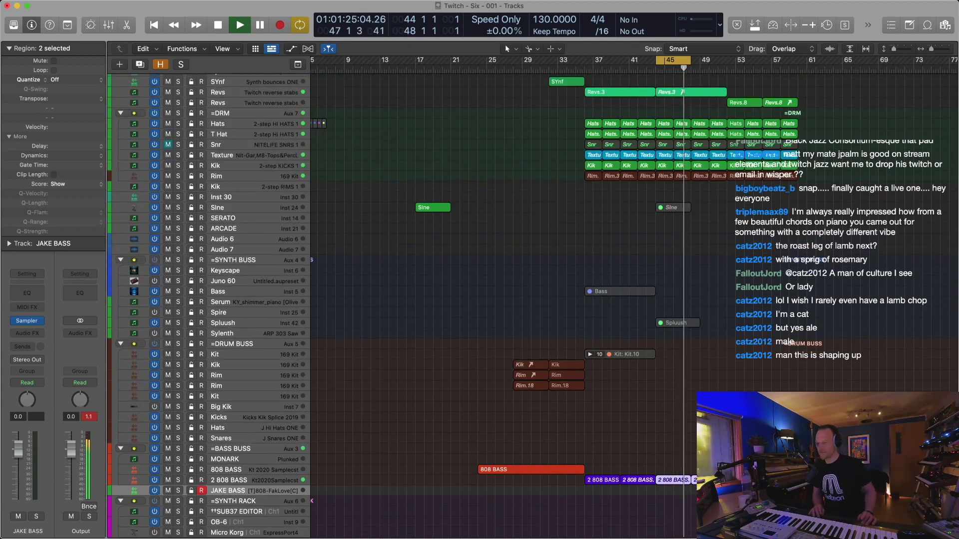
key("super+Up")
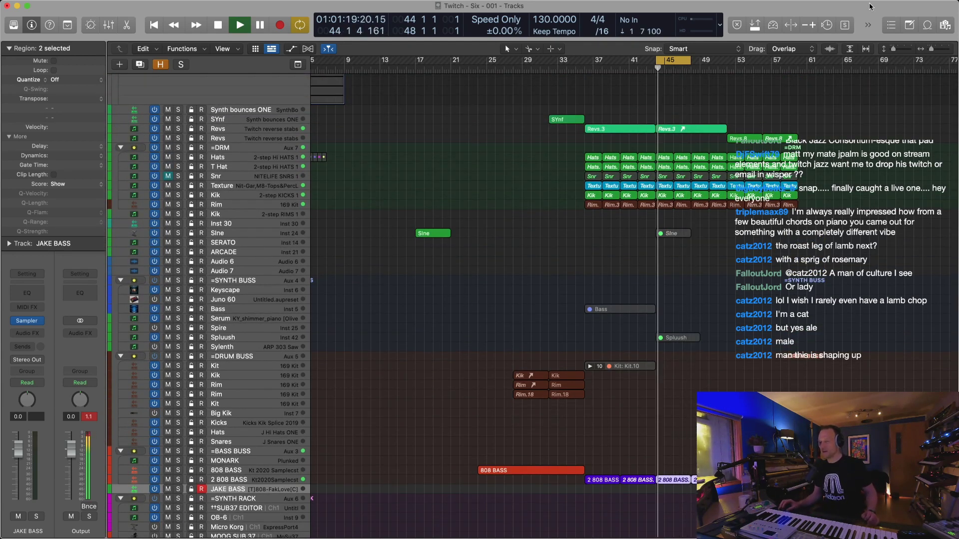
left_click(259, 255)
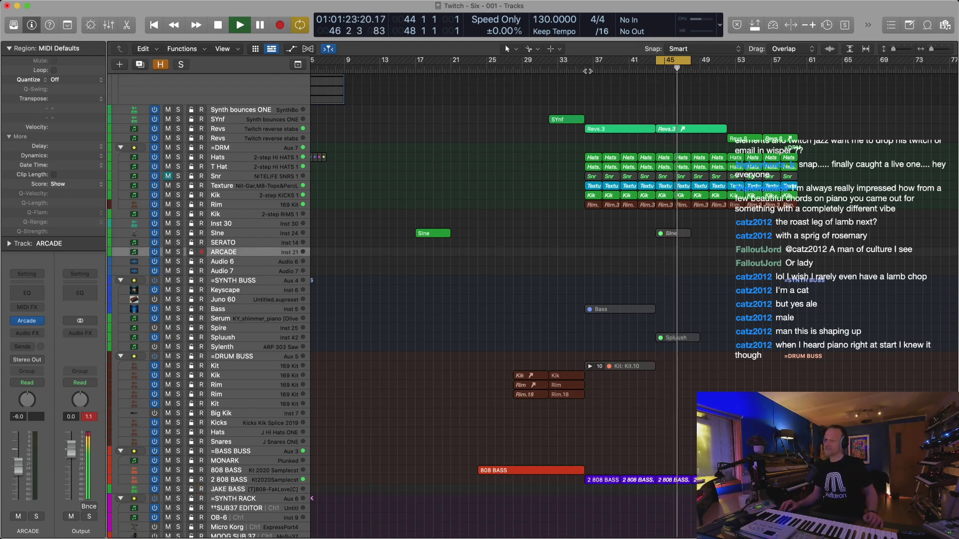
left_click(580, 71)
left_click_drag(585, 61, 727, 95)
key("z")
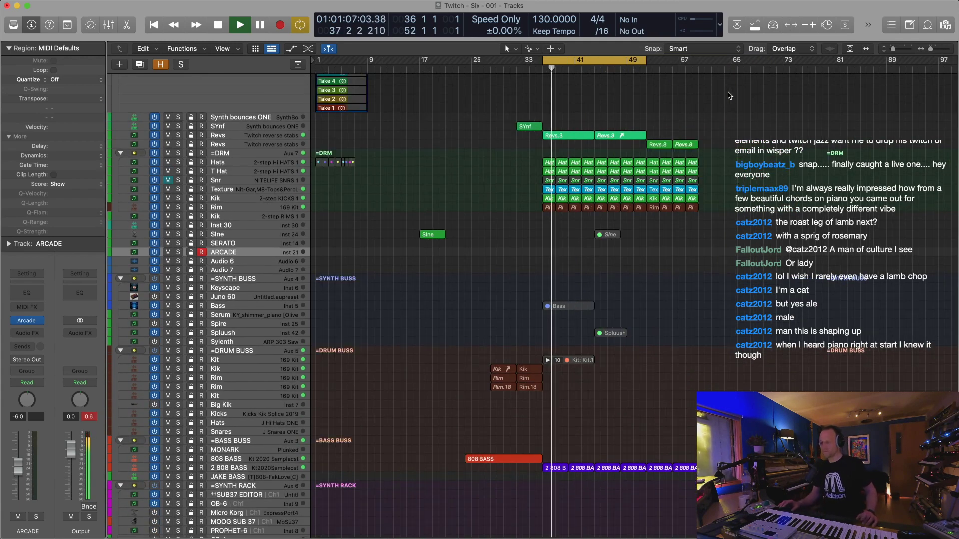
Mute the Texture track briefly and unmute it again to compare the groove
key("super+Right")
key("super+Left")
key("super+Left")
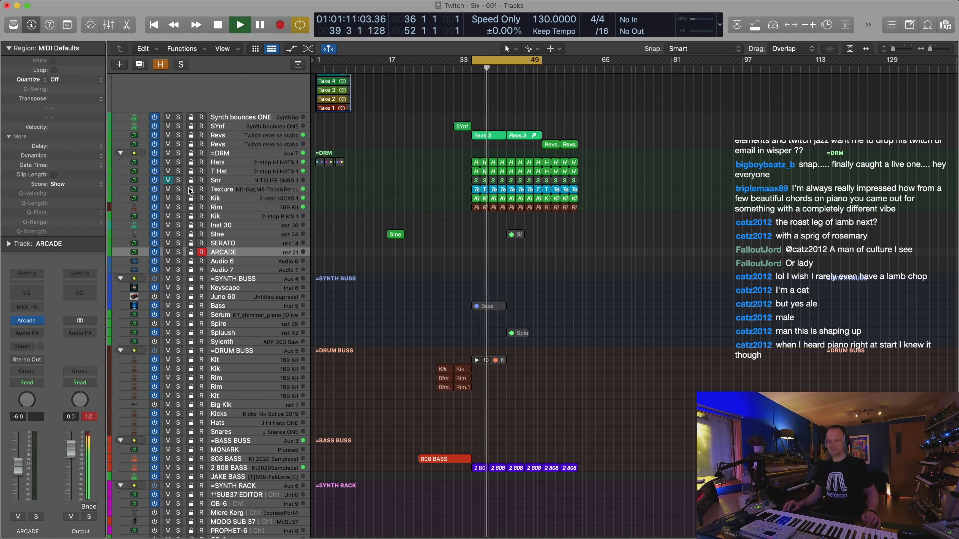
left_click(168, 189)
left_click(168, 189)
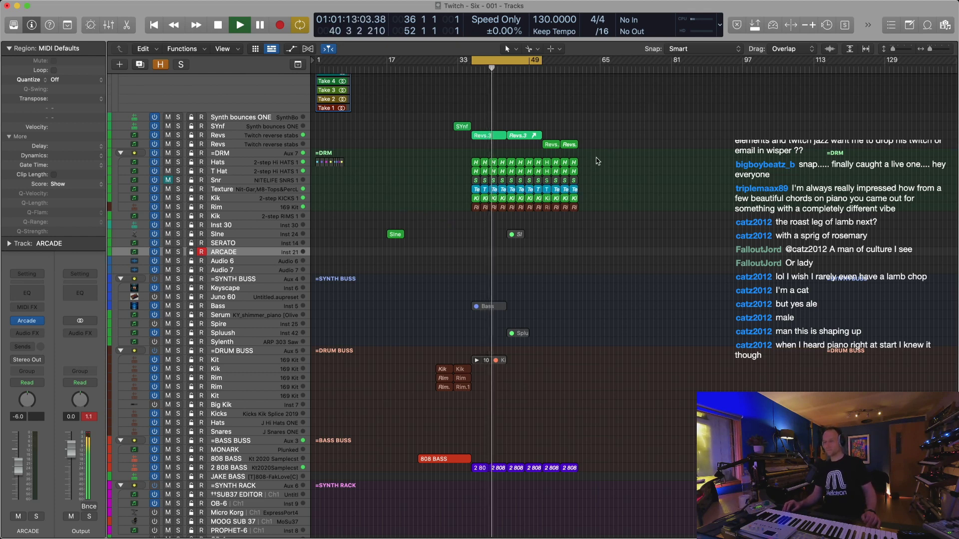
Mute the =DRM track stack to listen to the arrangement without those drums
left_click_drag(572, 139, 551, 156)
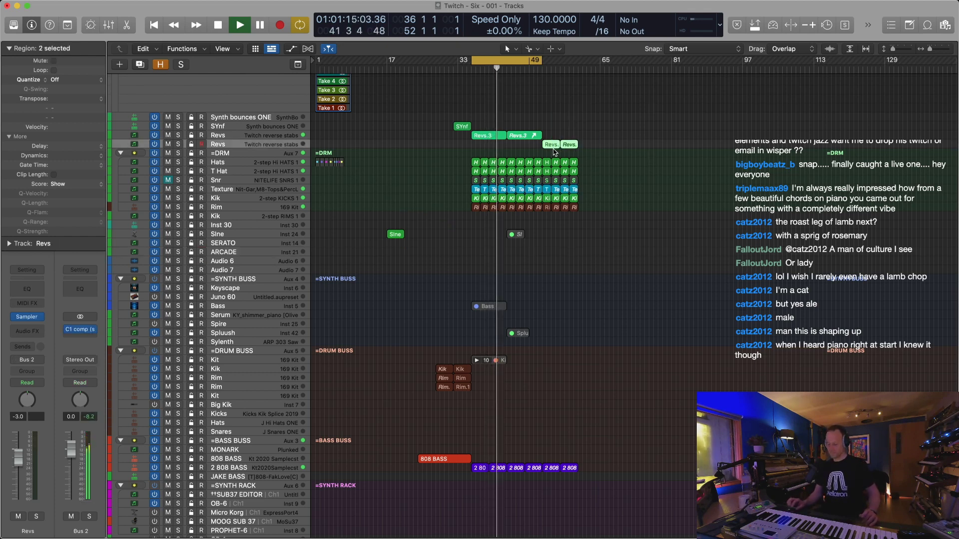
key("super+Right")
key("super+Right")
left_click(222, 153)
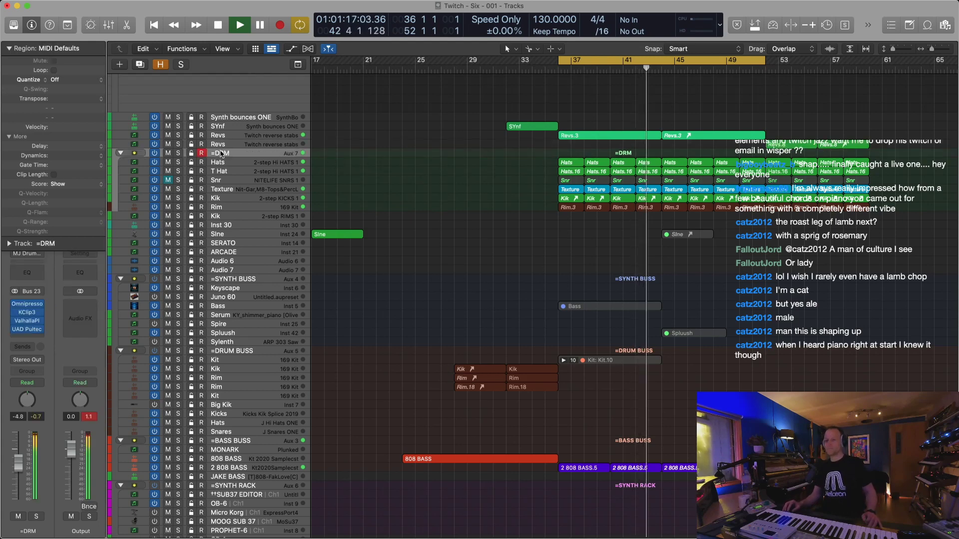
left_click(167, 153)
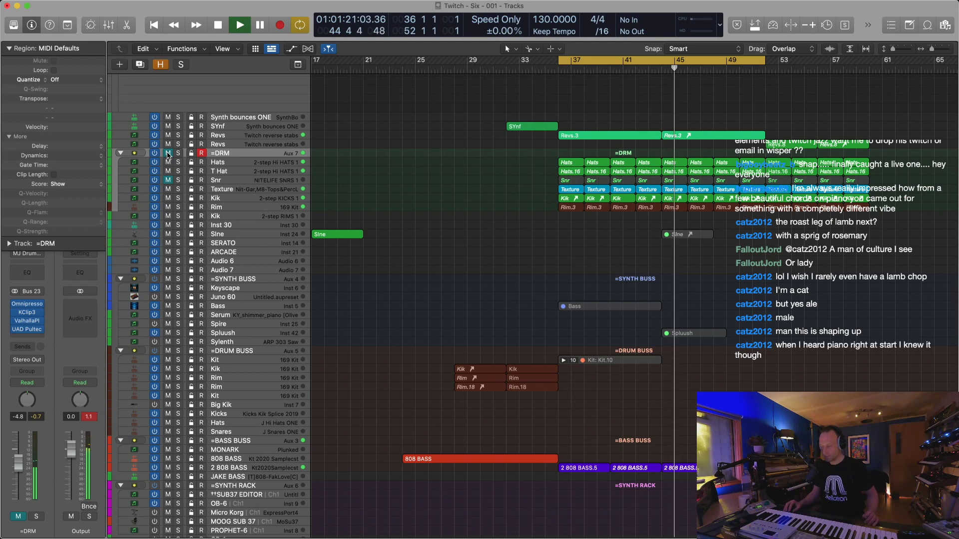
key("super+Down")
key("super+Down")
key("super+Down")
key("super+Down")
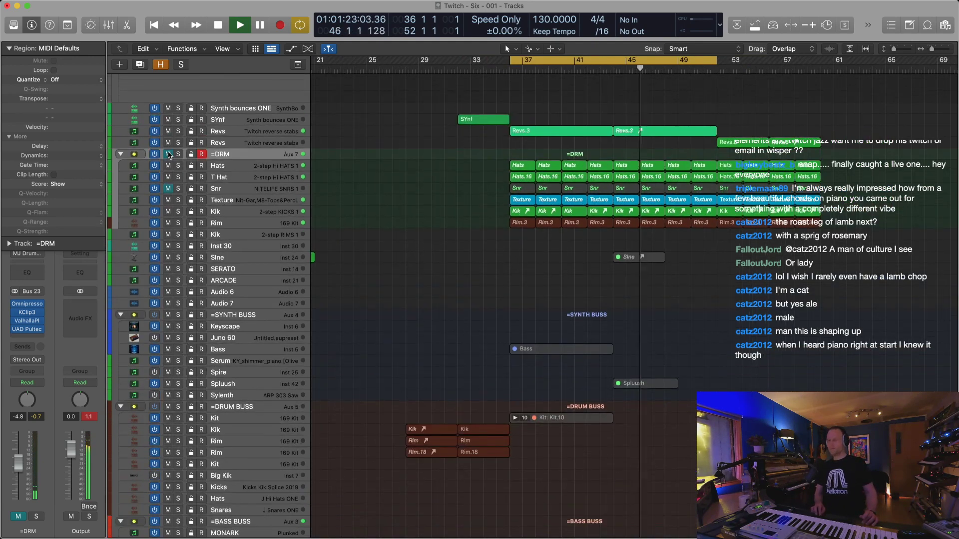
key("super+Up")
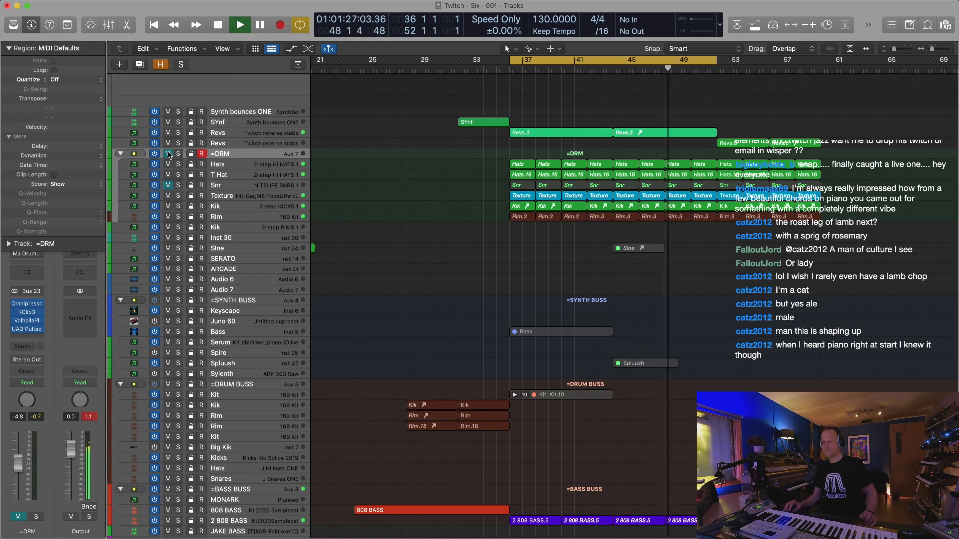
Turn off cycle playback and mute the Texture region that starts at bar 52
key("c")
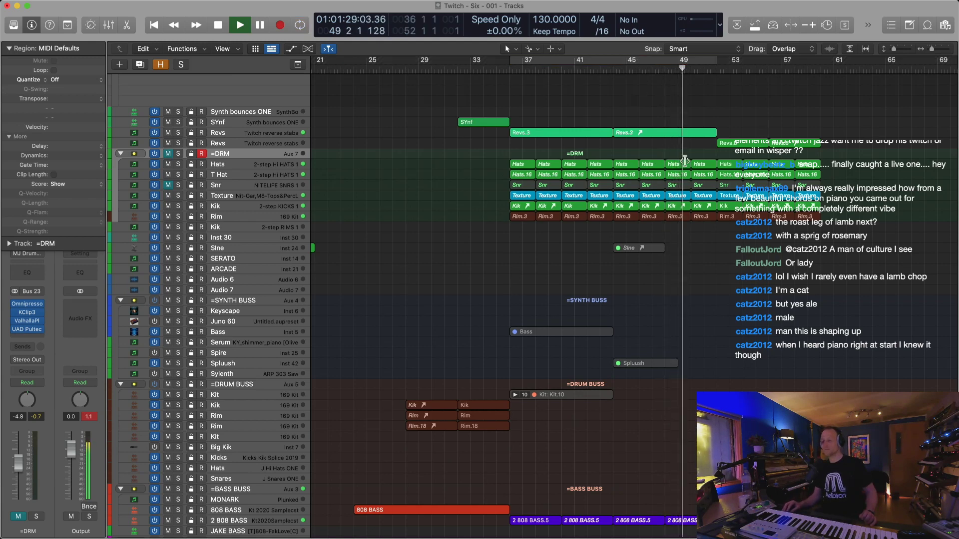
left_click(732, 194)
key("ctrl+m")
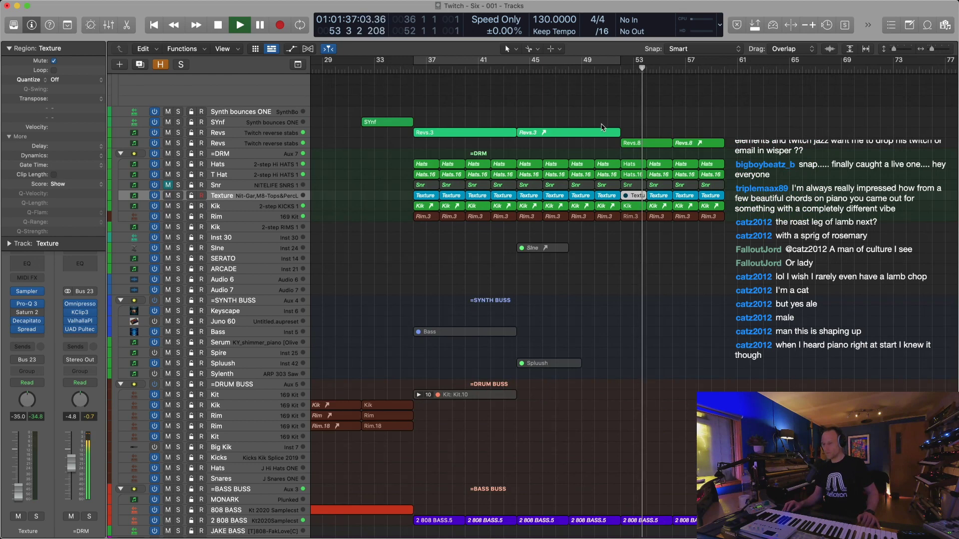
Set the volume of the Revs track holding the Revs.8 regions to -0.5 dB
left_click(277, 143)
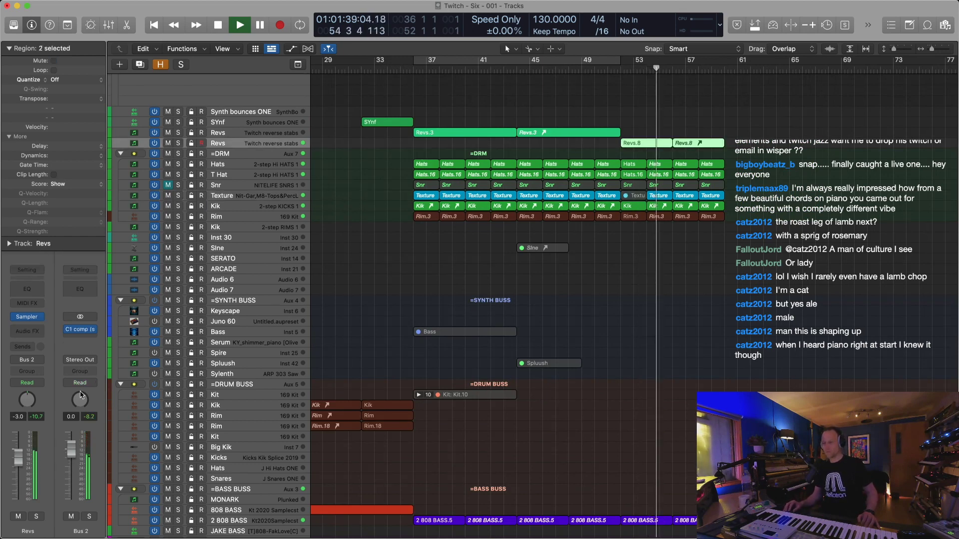
left_click_drag(19, 459, 19, 452)
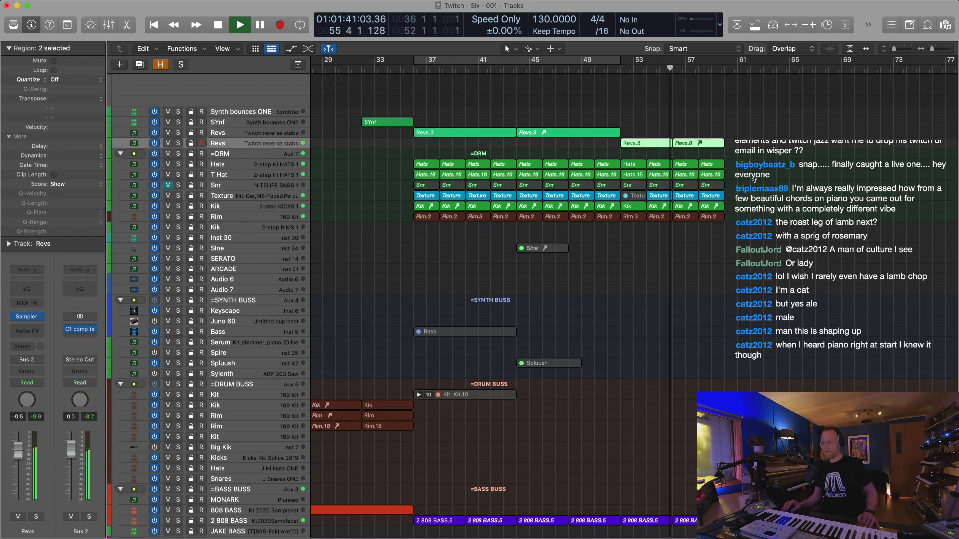
Copy the Revs.8, drum and 808 bass regions of bars 52 to 60 as aliases to bar 60
left_click_drag(744, 126, 625, 266)
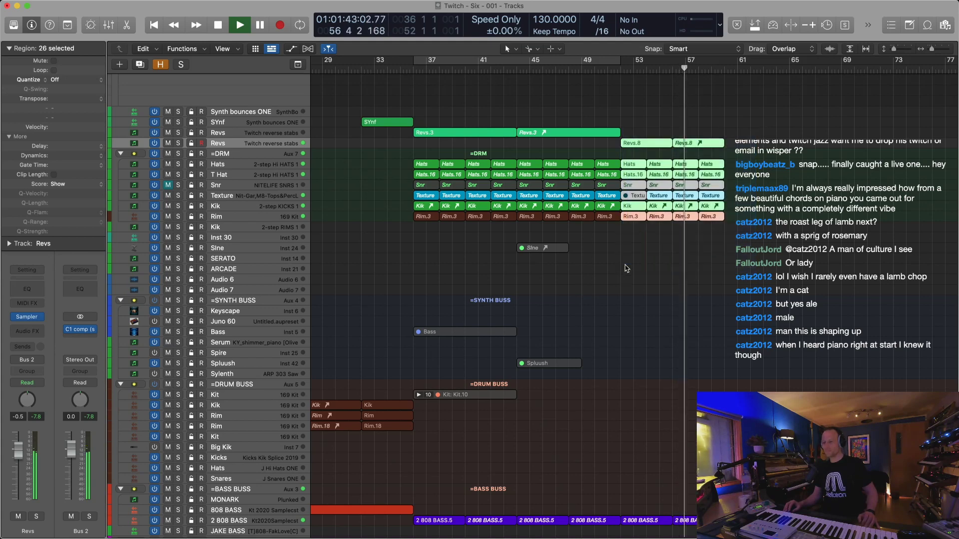
left_click_drag(631, 144, 742, 145)
left_click_drag(747, 144, 740, 145)
left_click_drag(719, 476, 757, 521)
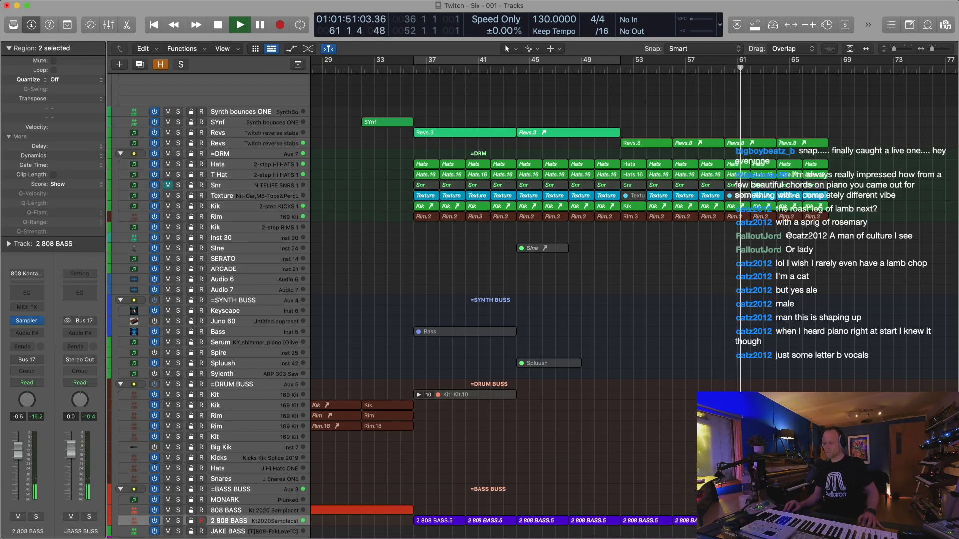
Set the cycle range from bar 28 to bar 68
scroll(534, 102, "down", 3)
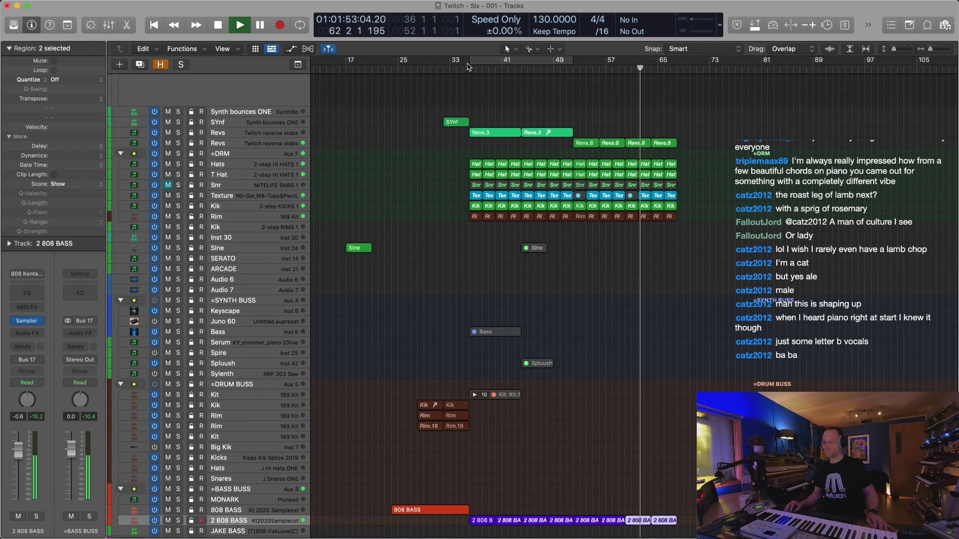
left_click_drag(425, 64, 676, 79)
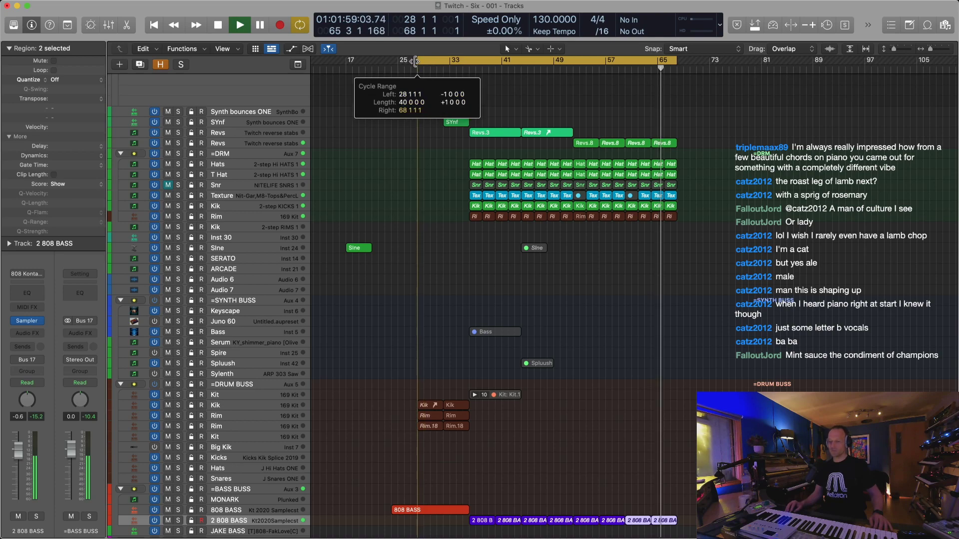
Quantize all notes of the 808 BASS region to 1/16 Triplet (1/24)
key("super+Right")
key("super+Right")
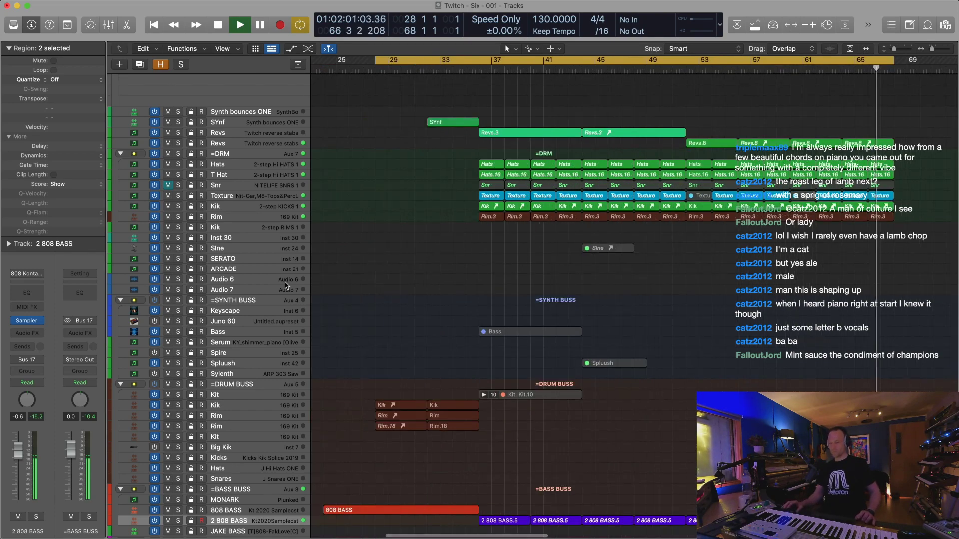
left_click(405, 513)
scroll(477, 426, "right", 10)
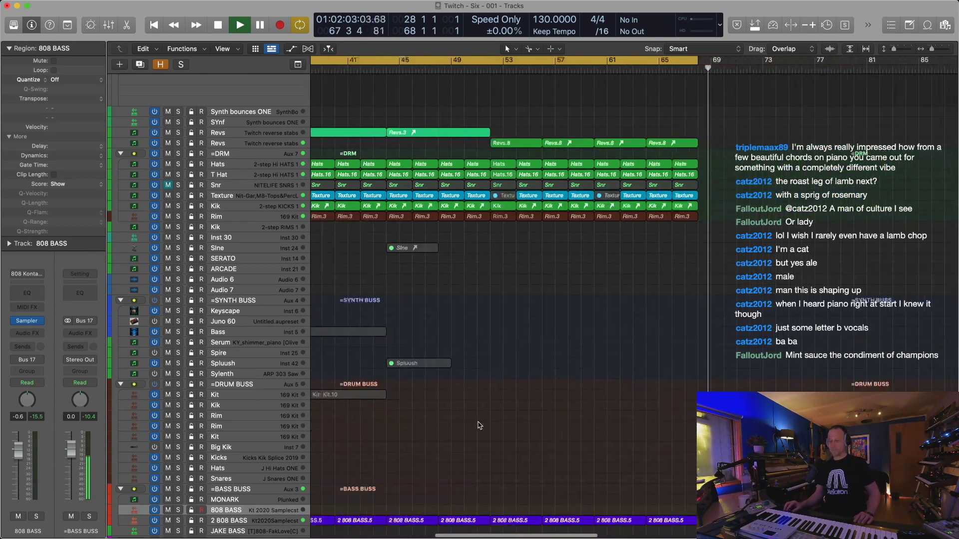
scroll(476, 425, "left", 15)
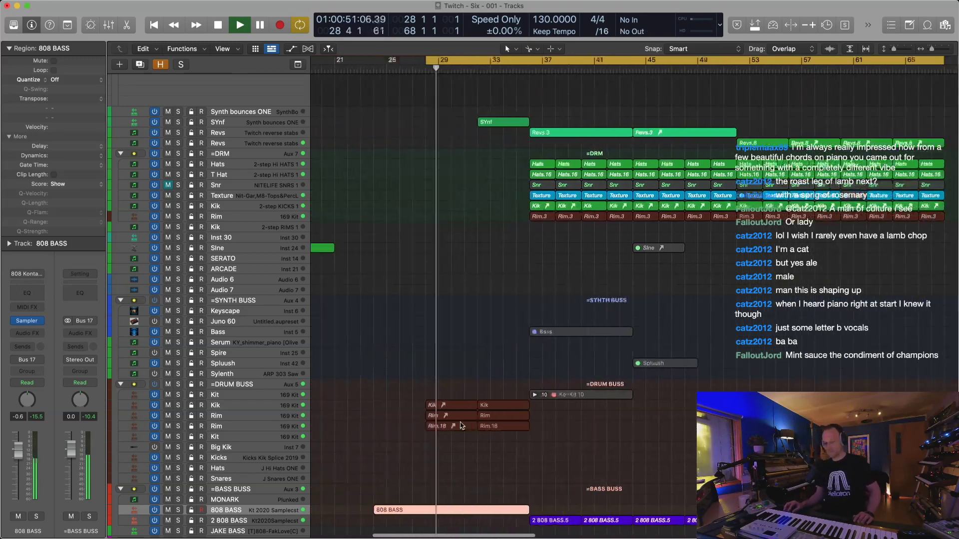
key("2")
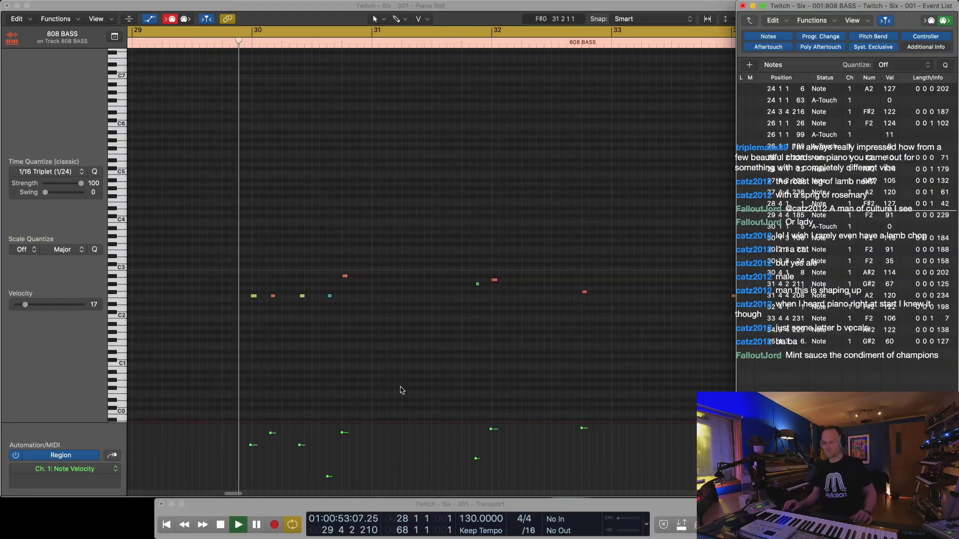
key("super+Left")
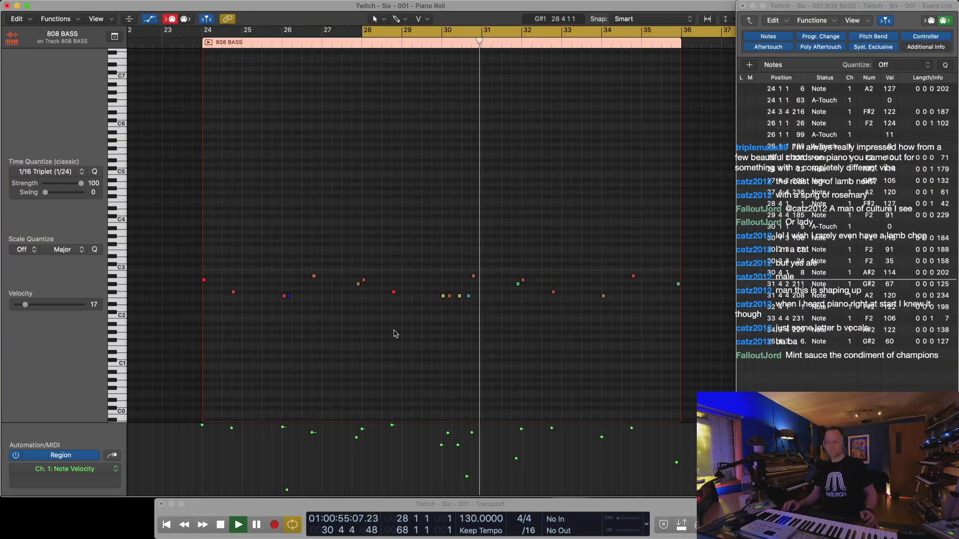
key("super+a")
key("q")
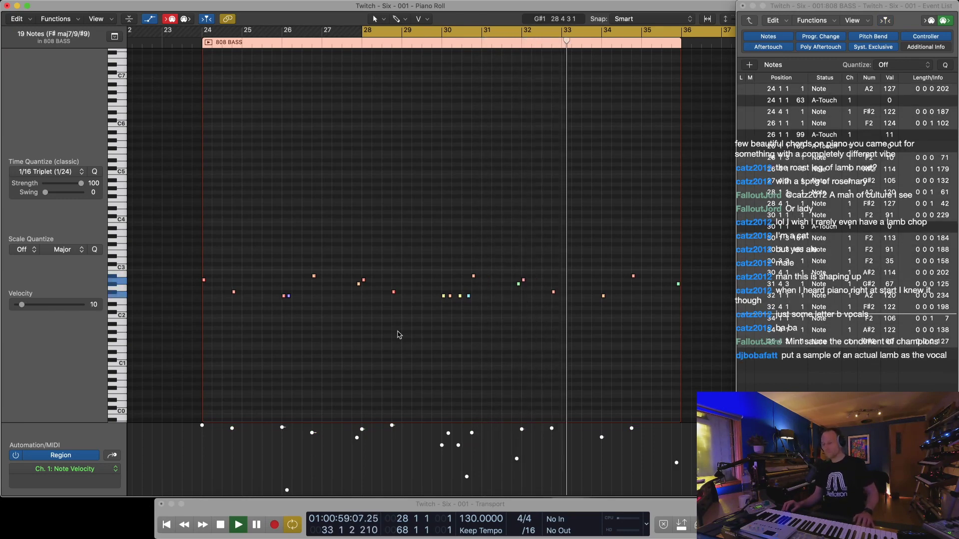
key("1")
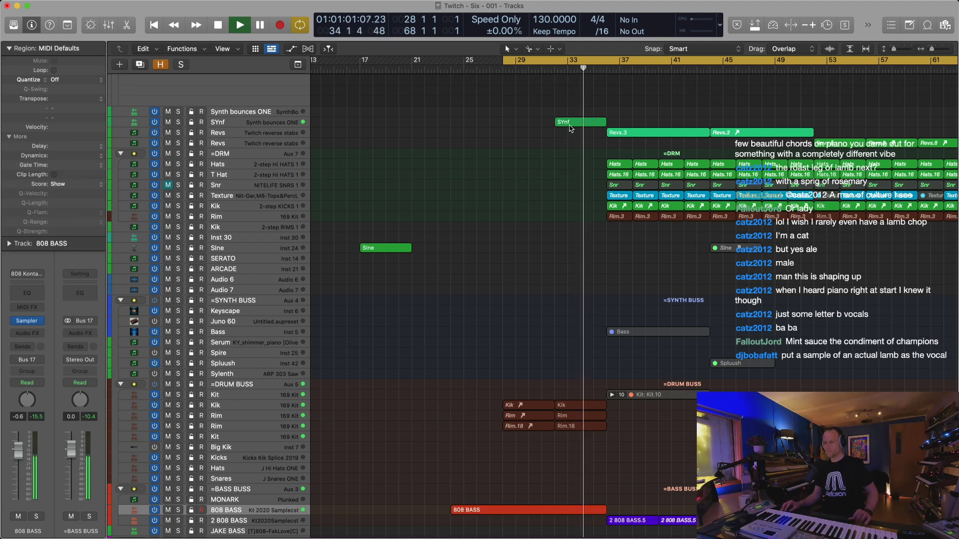
Mute the SYnf region and set the cycle range to the DRUM BUSS Kik and Rim regions, bars 28 to 36
left_click(570, 122)
key("m")
left_click_drag(579, 360, 510, 454)
key("u")
key("space")
key("space")
key("super+Right")
key("super+Right")
key("super+Left")
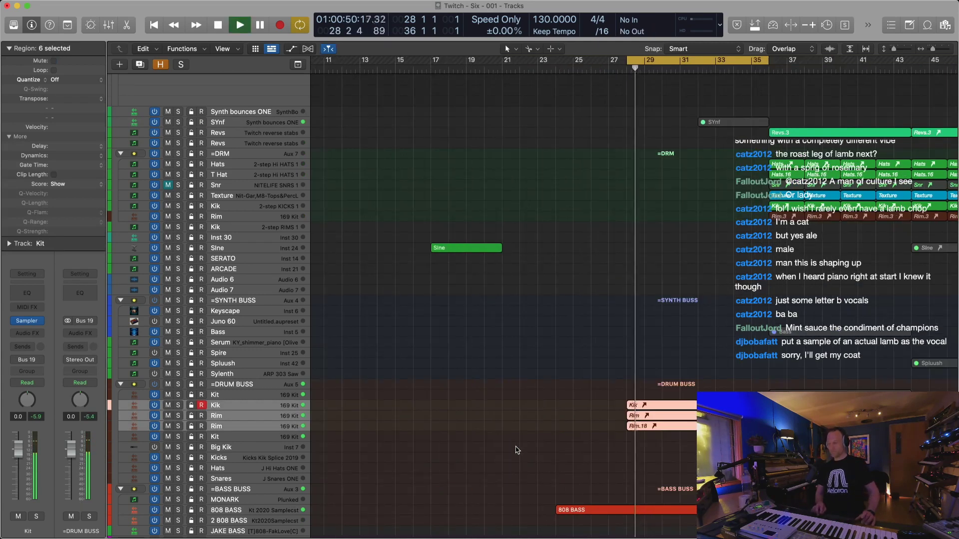
Cut away the part of the 808 BASS region before bar 28 and set the track's volume to 1.5 dB
left_click(693, 511)
key("2")
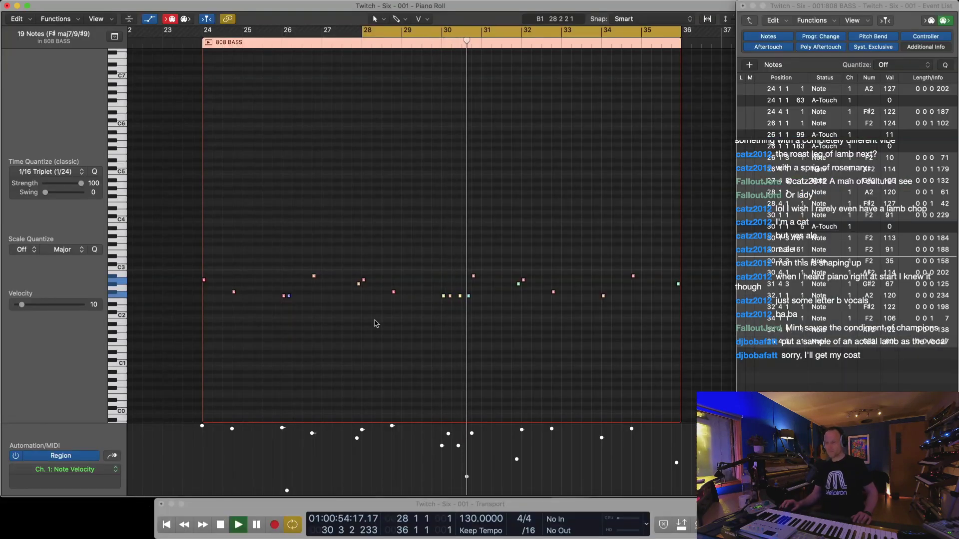
key("1")
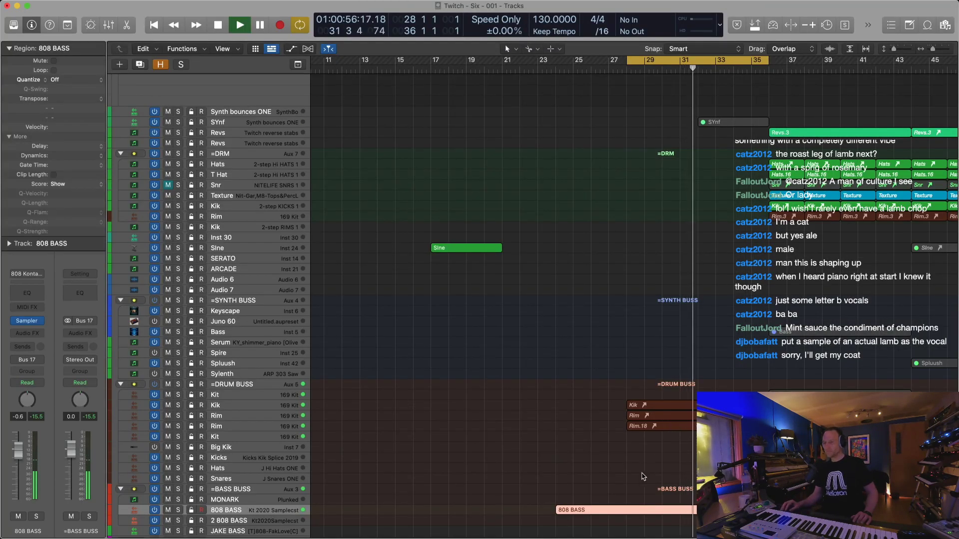
left_click(631, 510, "super")
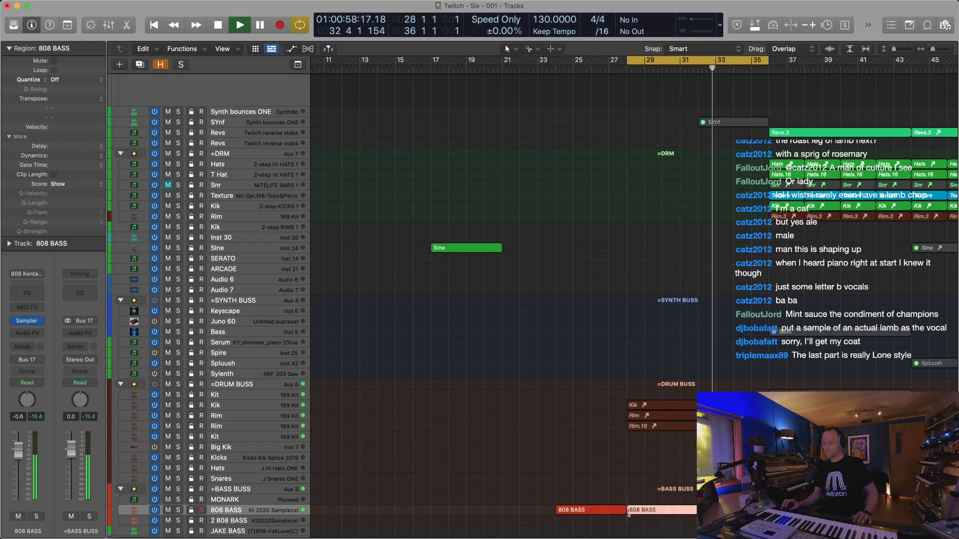
left_click(607, 510)
key("BackSpace")
key("super+Left")
key("super+Left")
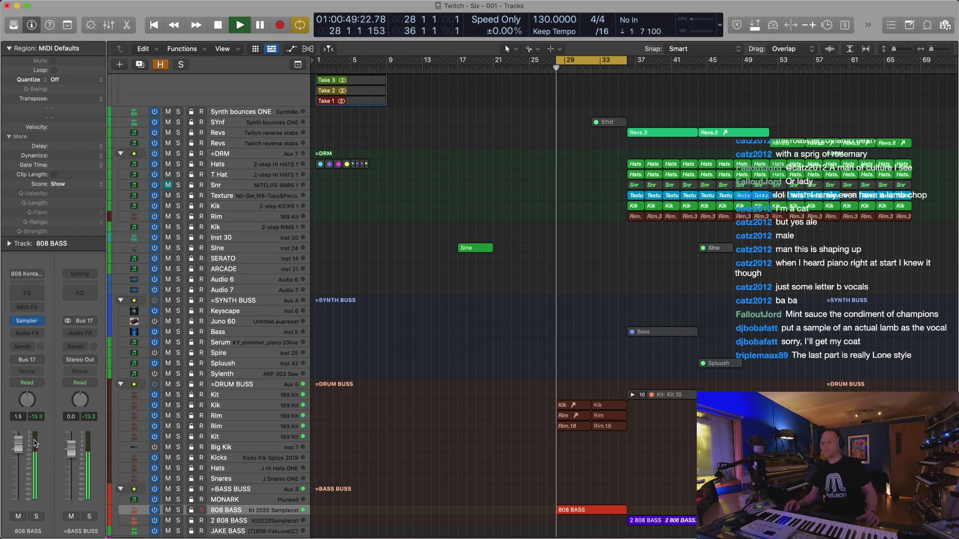
Turn off cycle playback and move all regions from bar 36 onward two bars later, to bar 38
key("super+Left")
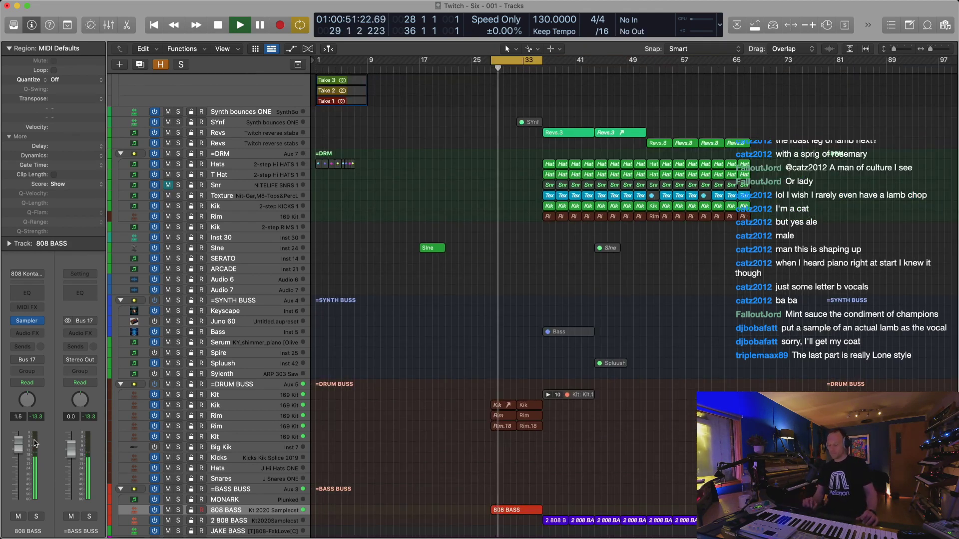
key("super+Up")
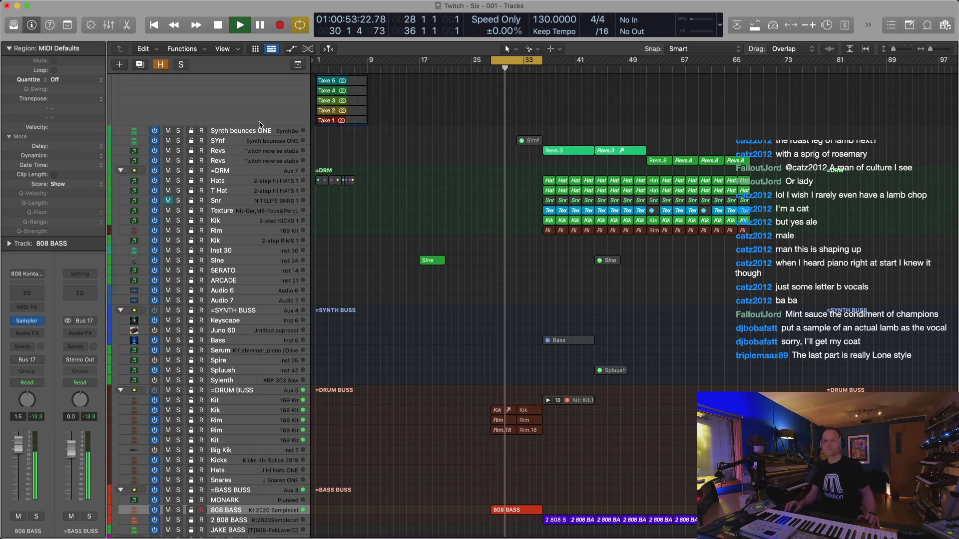
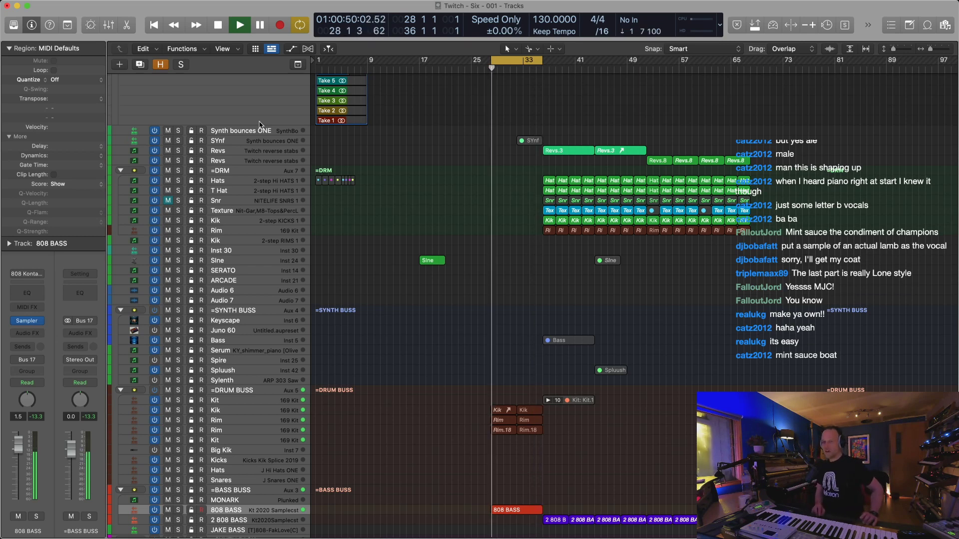
key("super+Right")
key("super+Left")
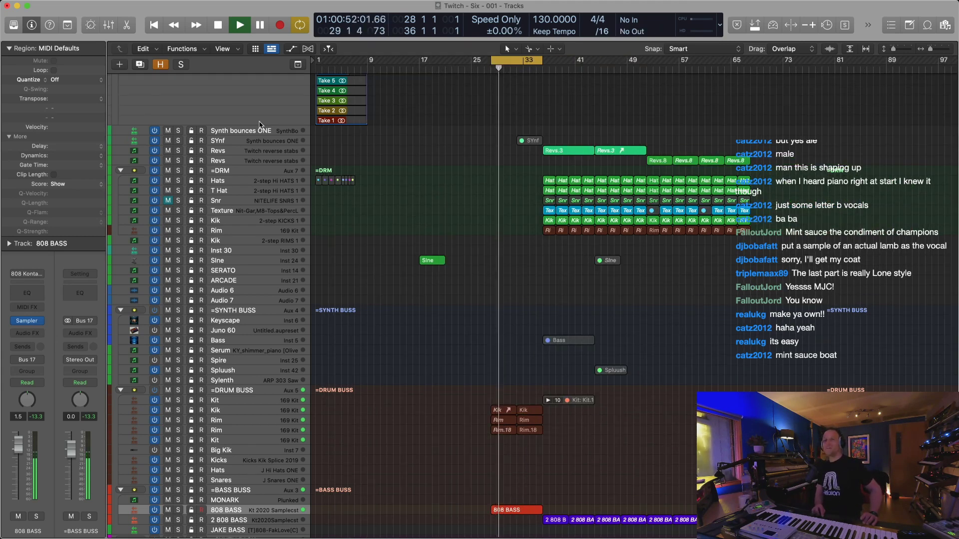
key("super+Up")
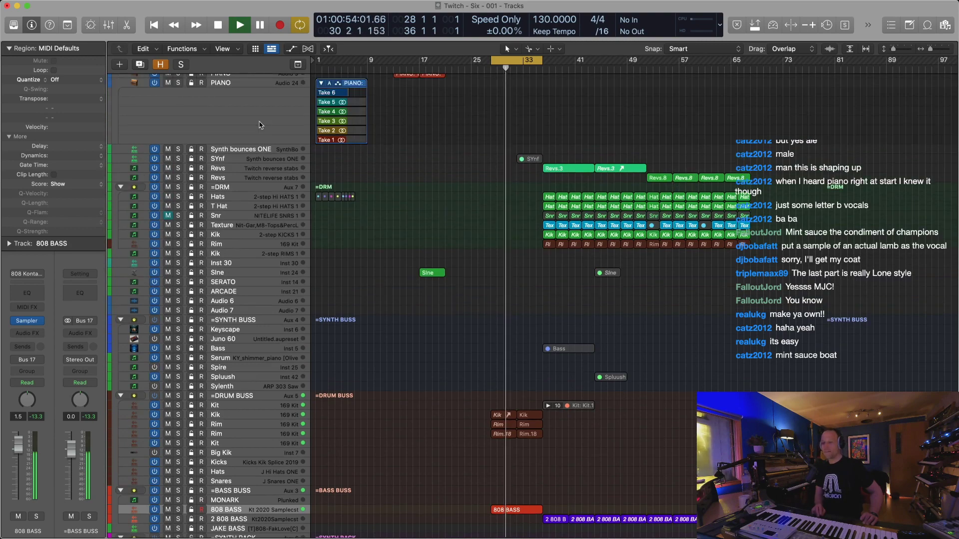
key("super+Up")
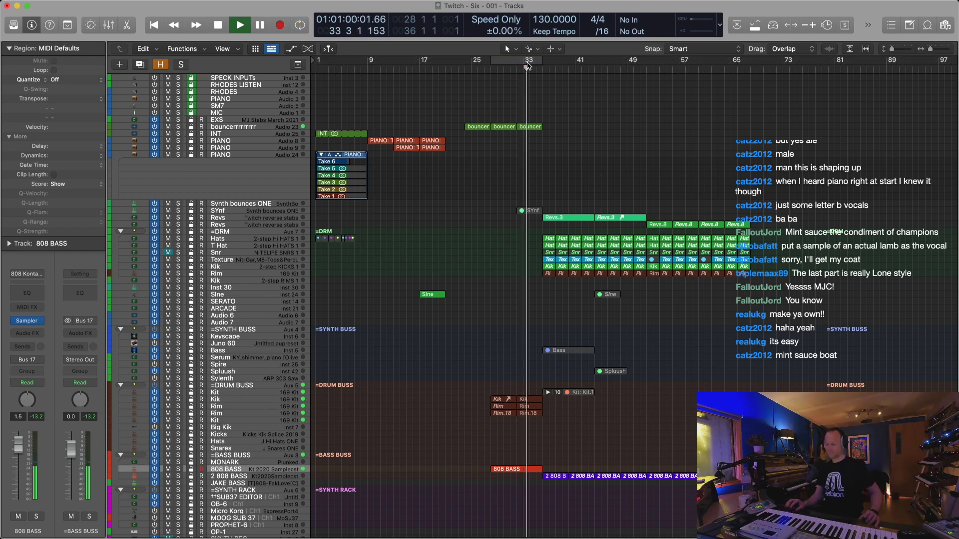
key("super+Right")
key("super+Left")
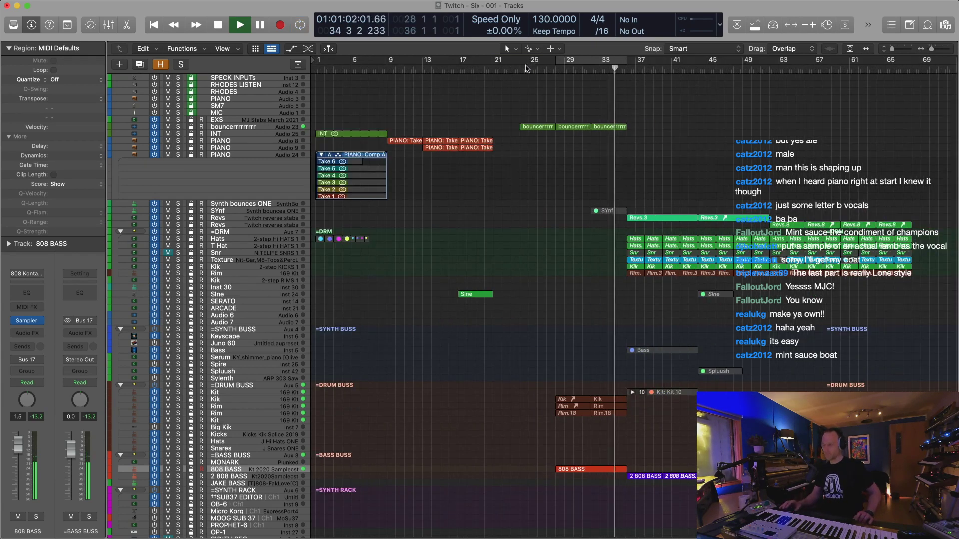
key("super+Left")
left_click_drag(796, 177, 544, 496)
left_click_drag(557, 220, 571, 220)
left_click(492, 64)
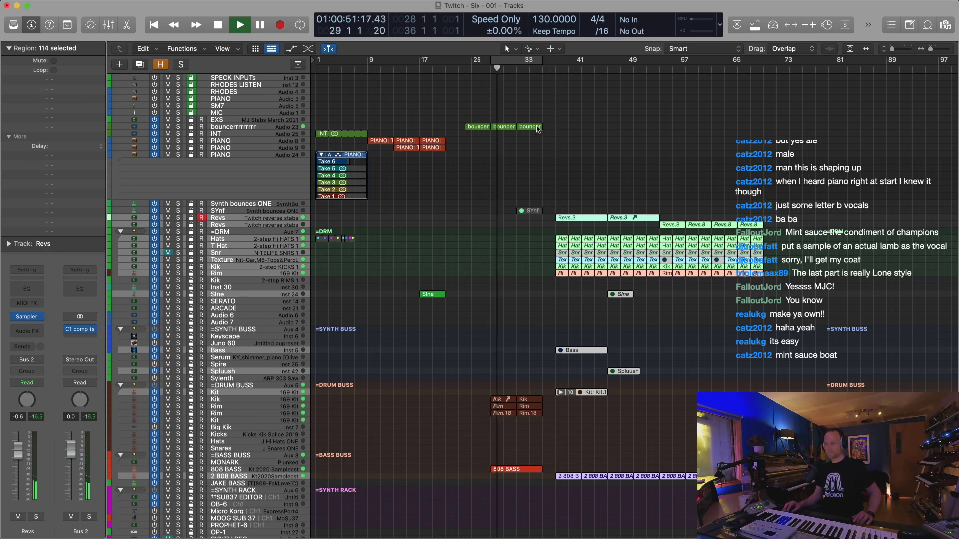
Split the last bouncerrrrrrrrr region at bar 35 and loop its final one-bar part
left_click(533, 127)
key("super+Right")
key("super+Right")
key("super+Right")
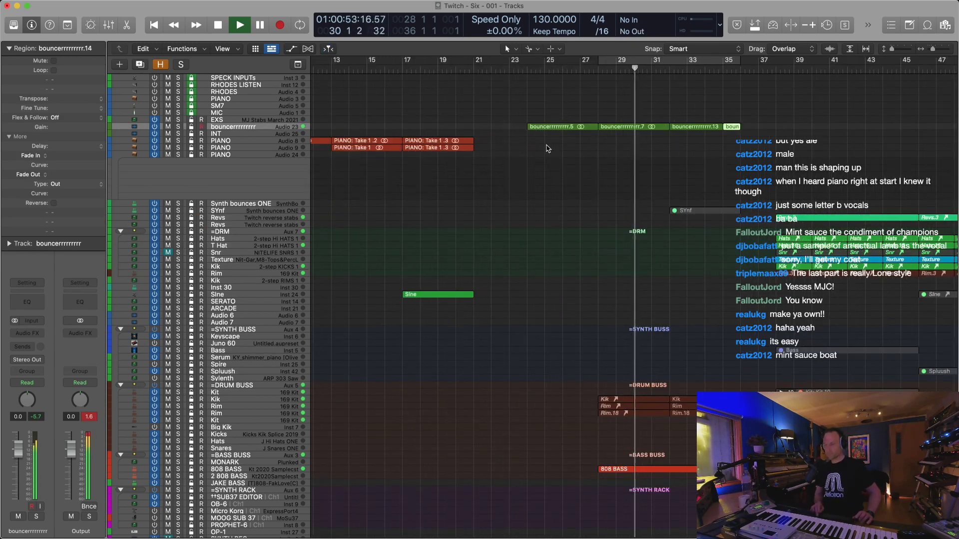
key("l")
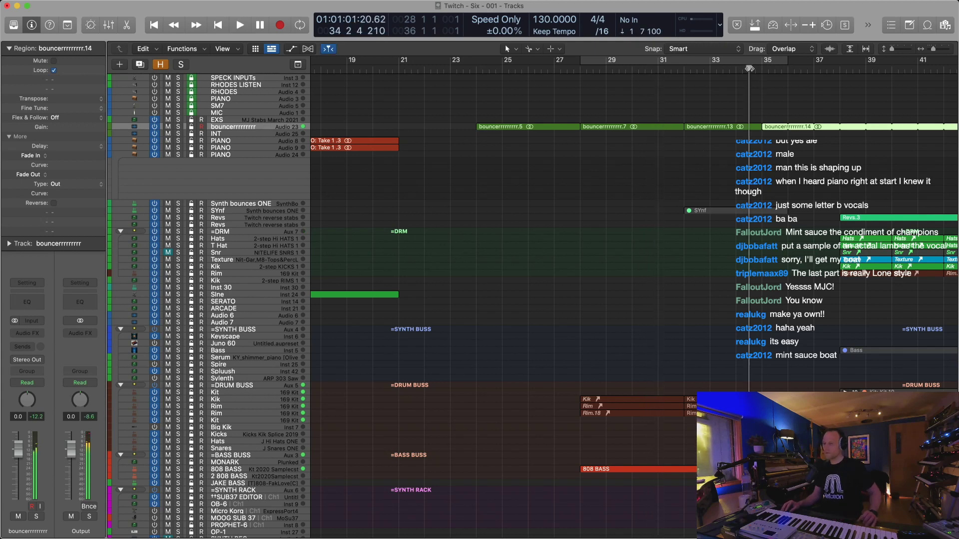
key("super+Left")
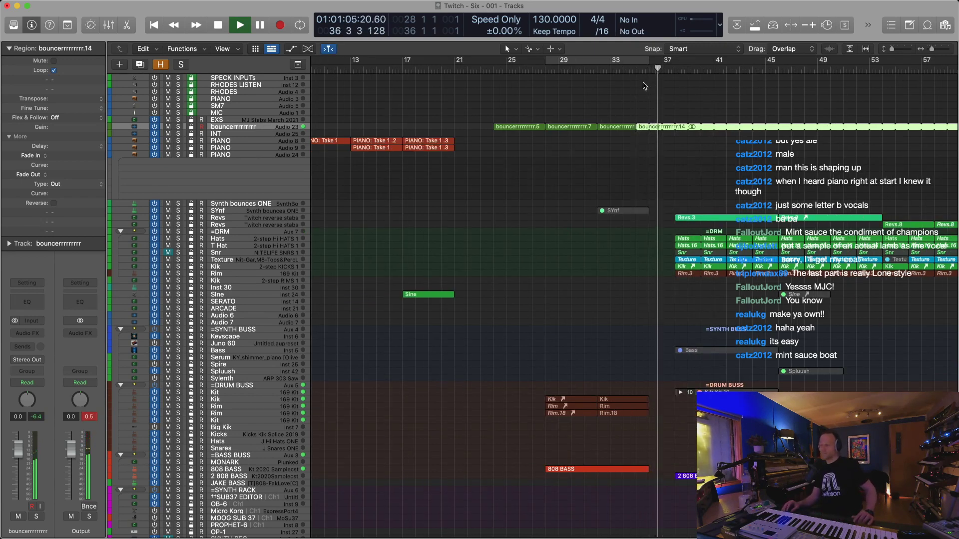
Shorten the looped bouncerrrrrrrrr region at bar 35 to half a bar and replay it from bar 33
left_click(611, 70)
key("super+Right")
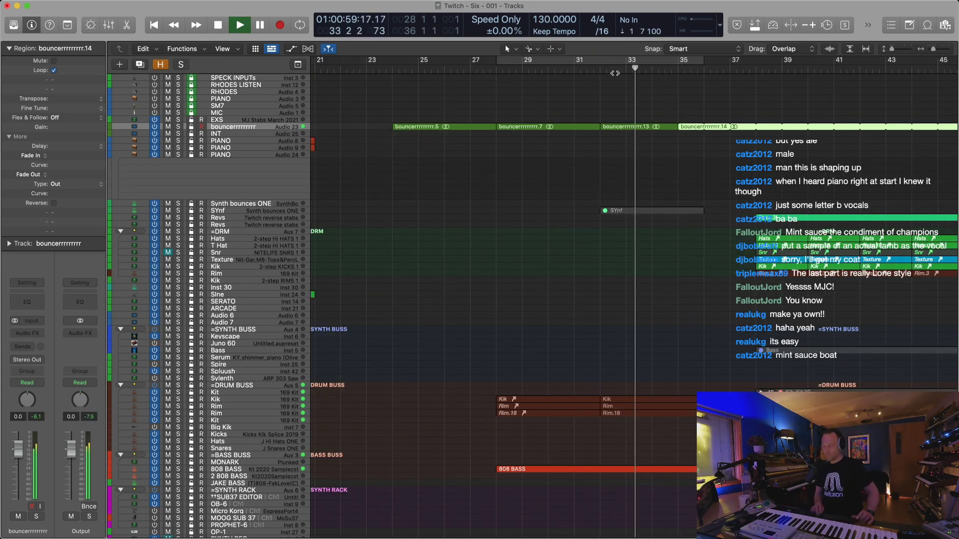
left_click_drag(701, 127, 689, 133)
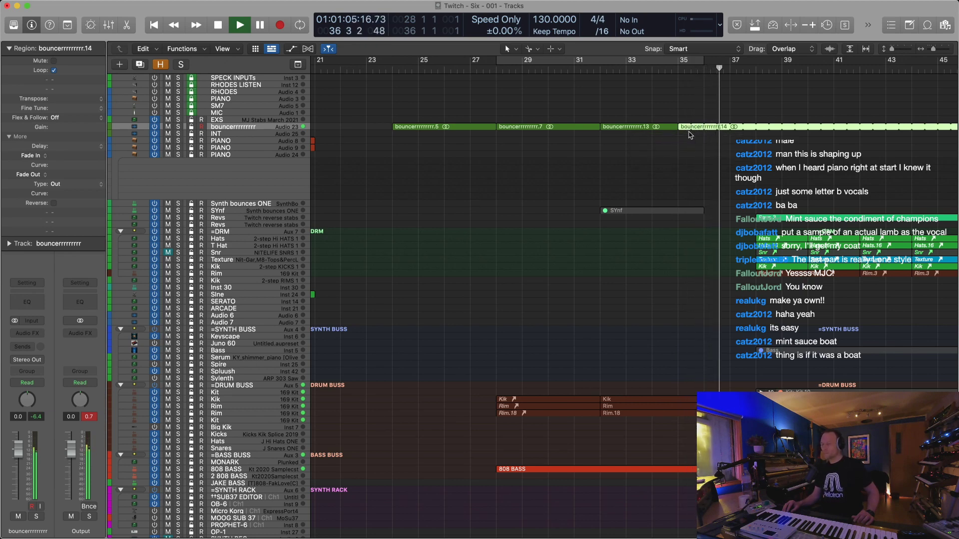
left_click(628, 68)
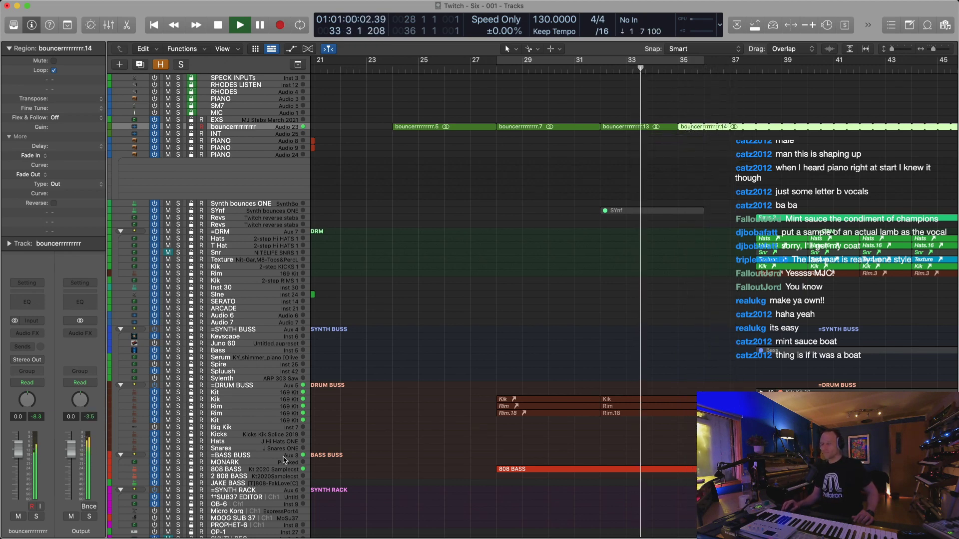
Trim the end of the 808 BASS region to just before bar 36
left_click(256, 471)
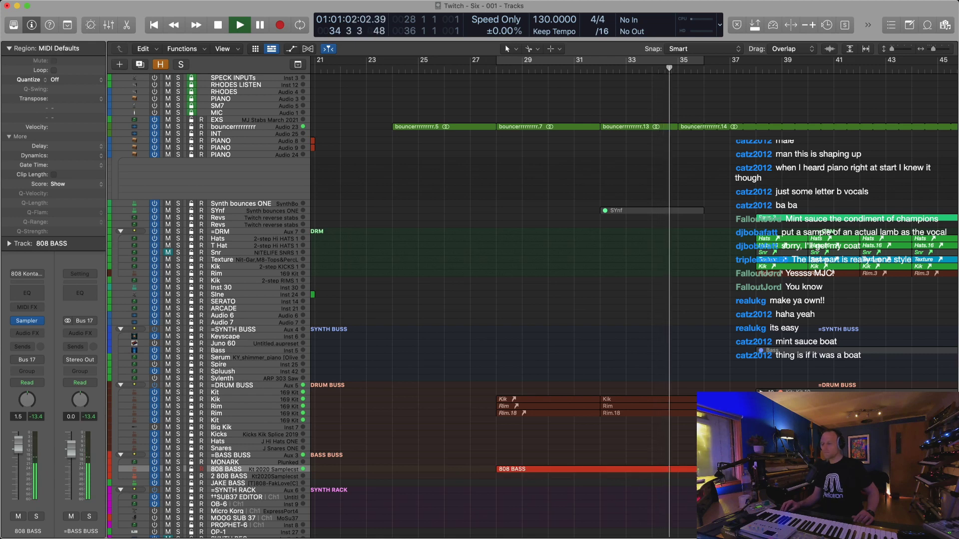
left_click(689, 469)
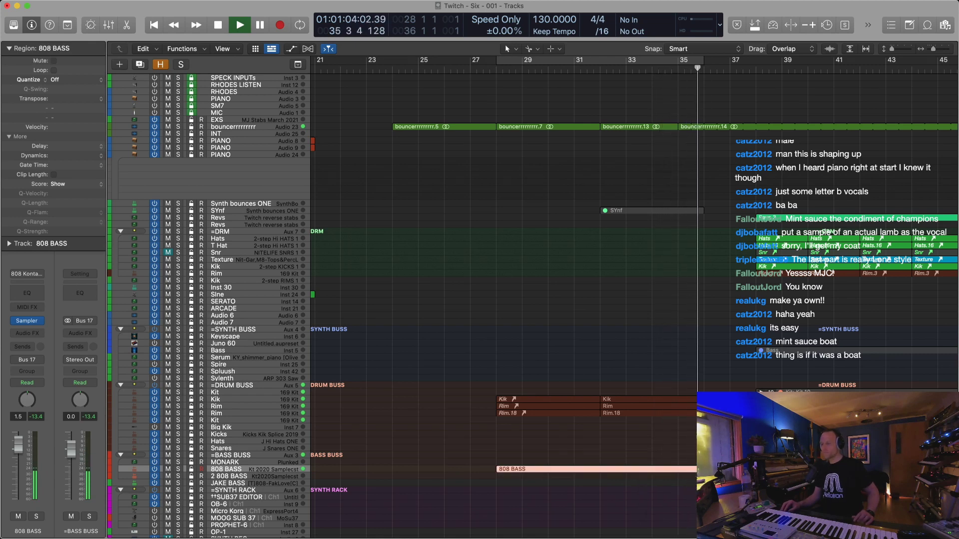
key("super+Left")
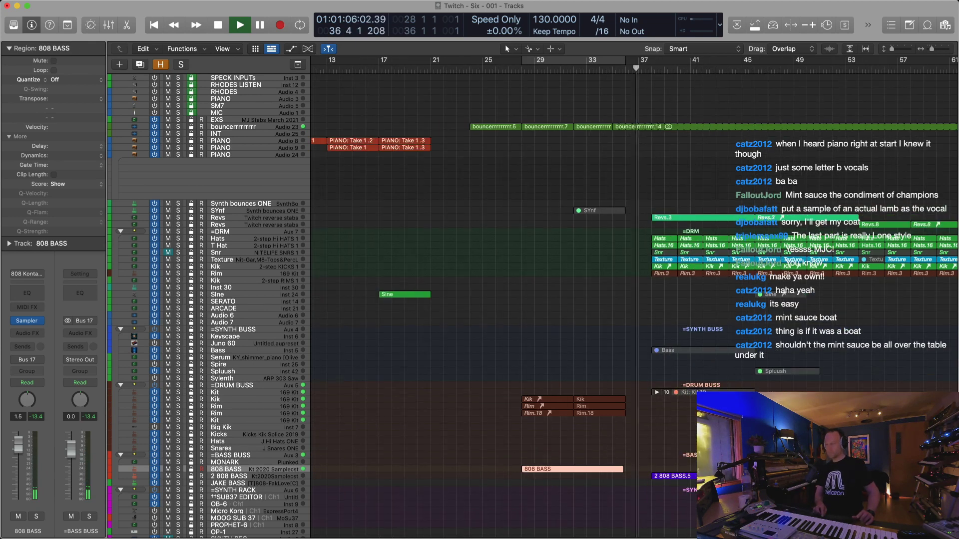
key("super+Right")
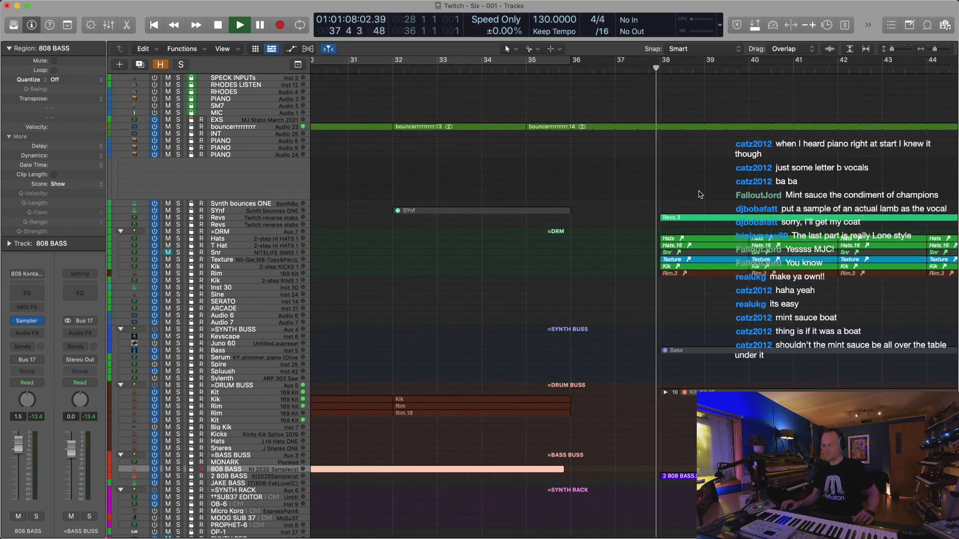
Create a marker at bar 28 and leave cycle playback turned off
key("c")
key("alt+'")
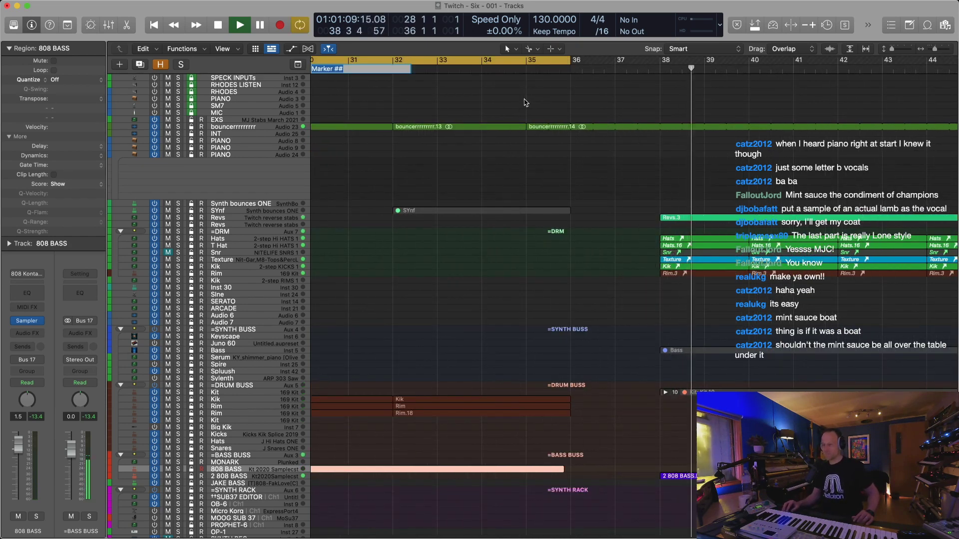
left_click(487, 67)
left_click(527, 61)
key("super+Left")
key("super+Left")
key("super+Left")
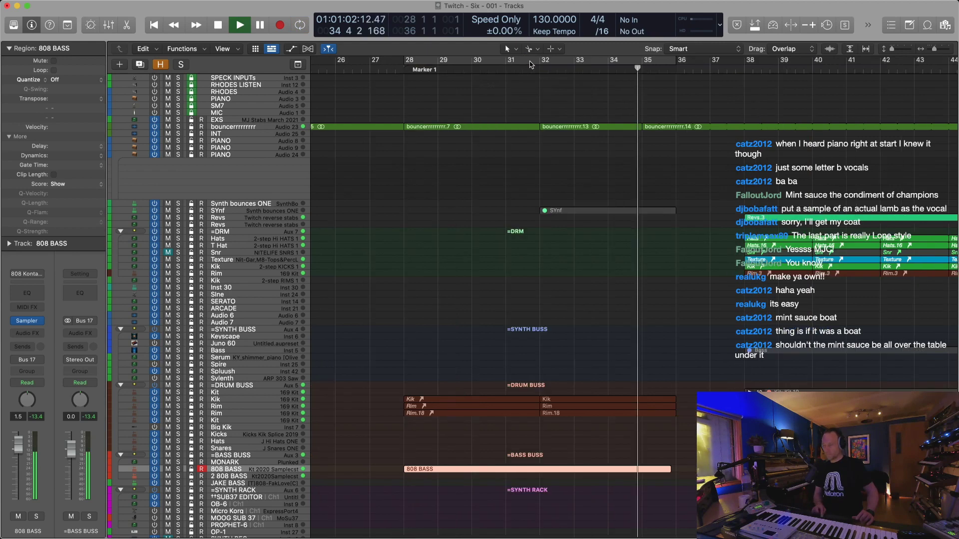
Select the looped bouncerrrrrrrrr region at bar 35 and replay the transition into the drums from just before bar 35
left_click(647, 160)
key("super+Right")
key("super+Right")
key("super+Right")
key("super+Right")
key("super+Right")
key("super+Right")
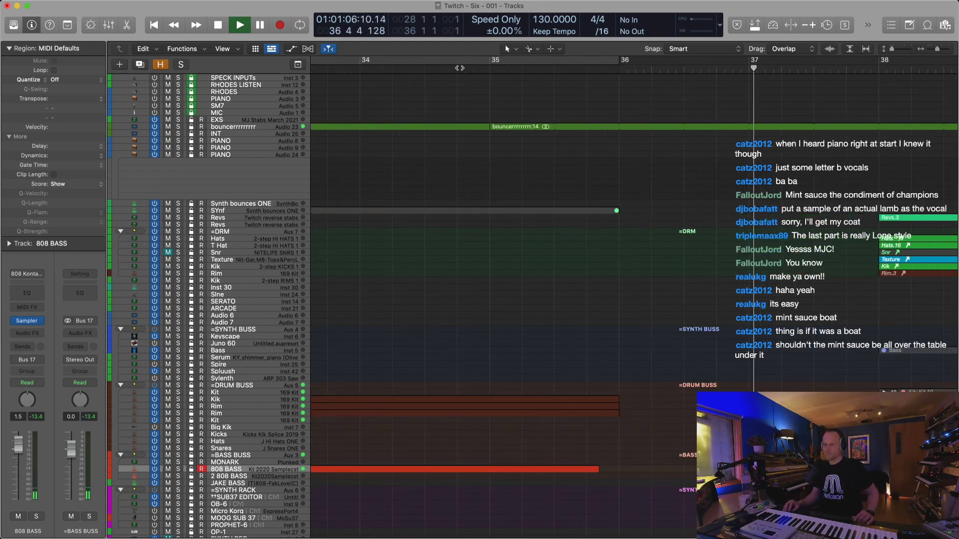
left_click(460, 68)
left_click(511, 128)
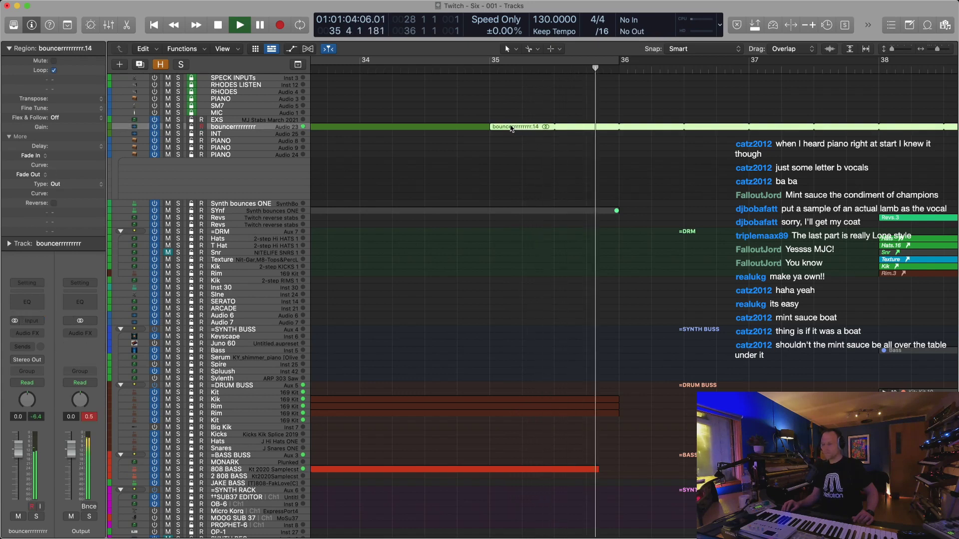
key("super+Left")
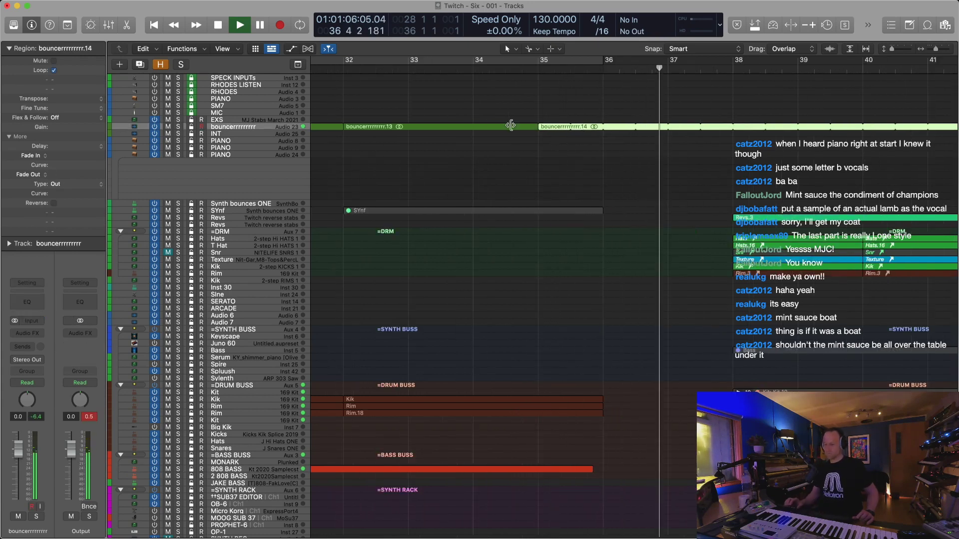
key("super+Left")
key("super+Left")
key("super+Left")
Undo the 808 BASS trim and the bouncerrrrrrrrr split and loop edits, restoring the unsplit region up to bar 36
key("super+z")
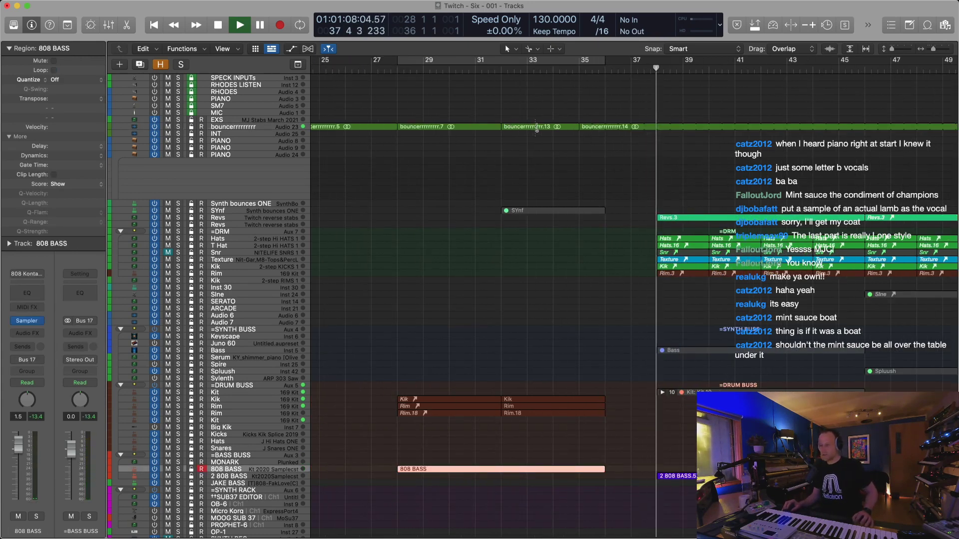
key("super+z")
key("super+z")
key("super+z")
left_click(565, 139)
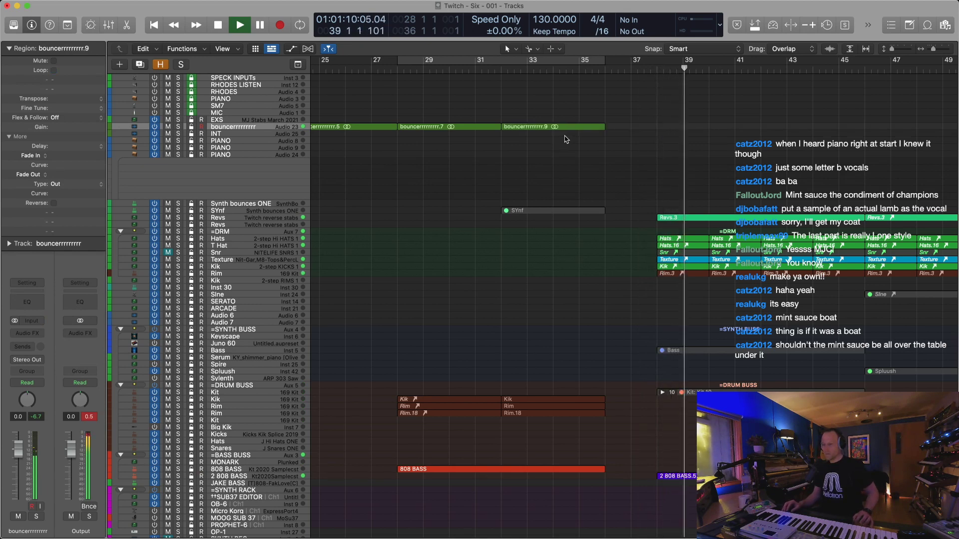
Copy the final bar of the bouncerrrrrrrrr region to bar 36 as a separate one-bar region and replay from about bar 33
left_click(580, 128, "super")
left_click_drag(584, 127, 613, 129)
left_click(569, 127, "shift")
key("super+j")
left_click(545, 68)
left_click(627, 120)
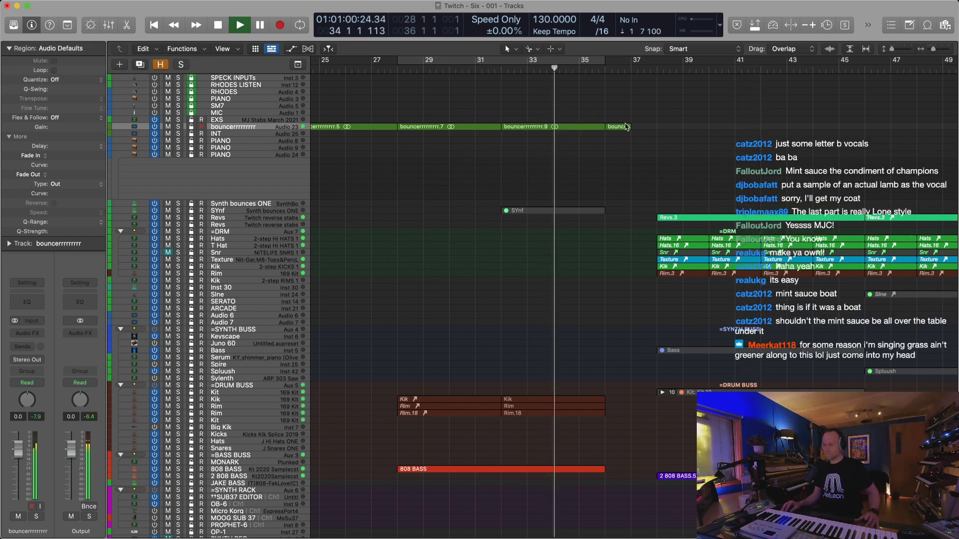
left_click(625, 126)
mouse_move(629, 128)
left_mouse_down()
mouse_move(620, 129)
mouse_move(630, 129)
left_mouse_up()
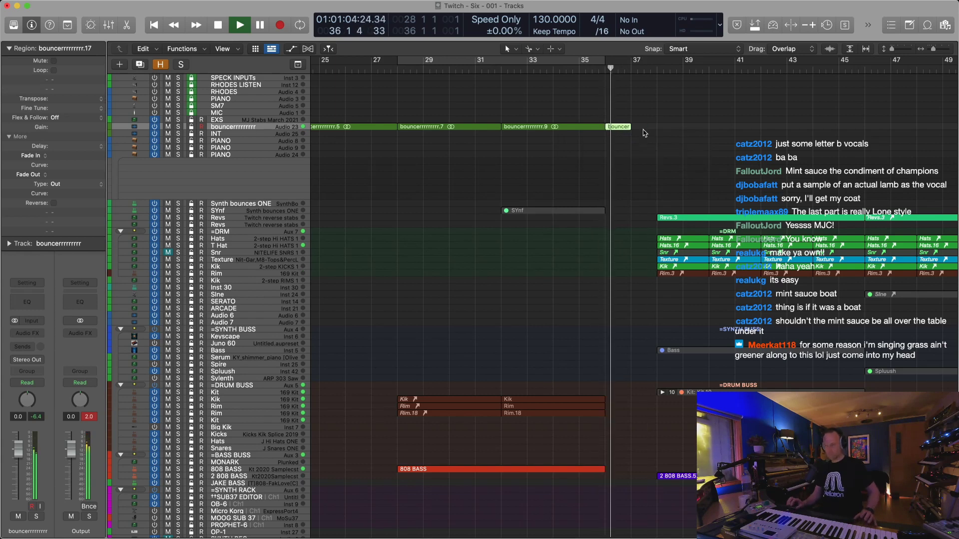
Trim the end of the 808 BASS region slightly short of bar 36 and replay from about bar 35
key("super+Right")
key("super+Right")
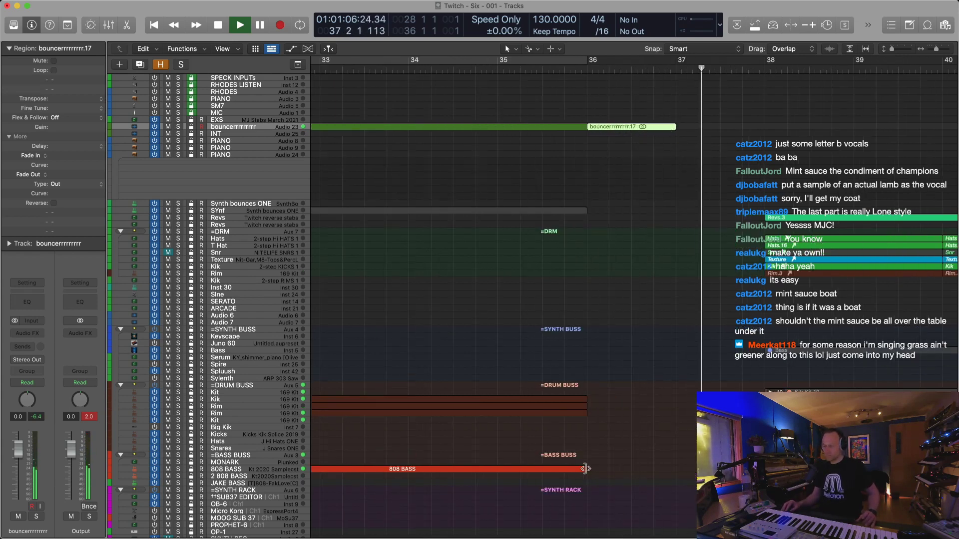
left_click_drag(585, 468, 576, 468)
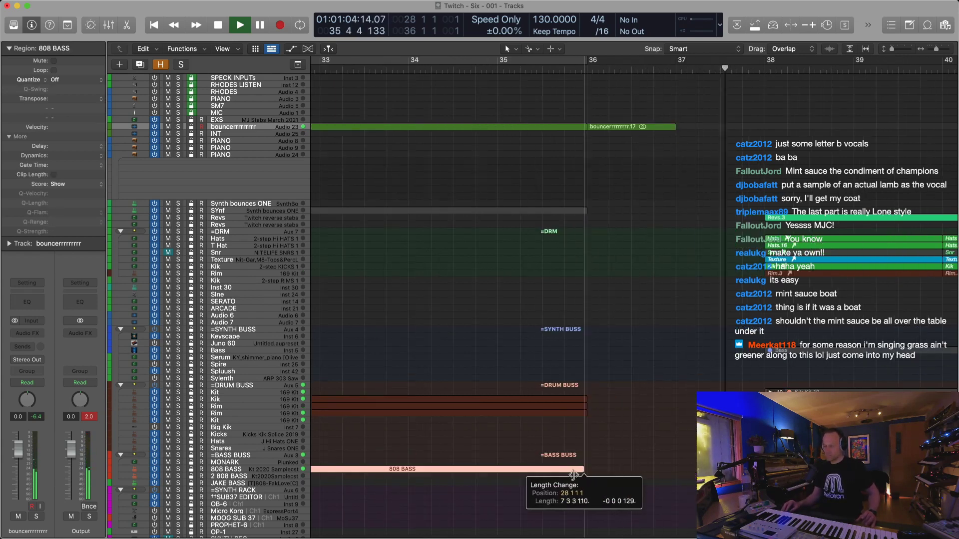
left_click(530, 67)
Shorten the bouncerrrrrrrrr region at bar 36 to about 1.5 beats, loop it and replay the transition
left_click_drag(674, 127, 619, 129)
key("l")
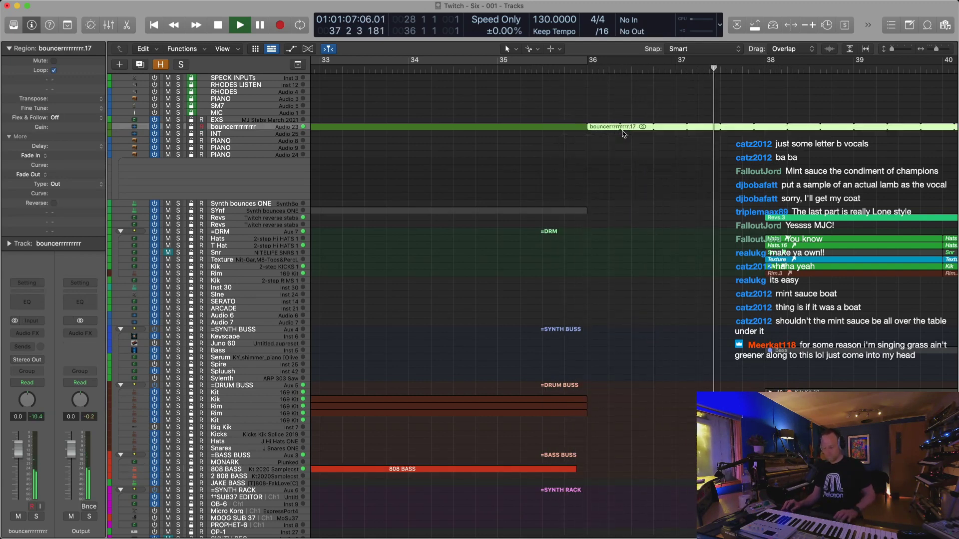
left_click(553, 67)
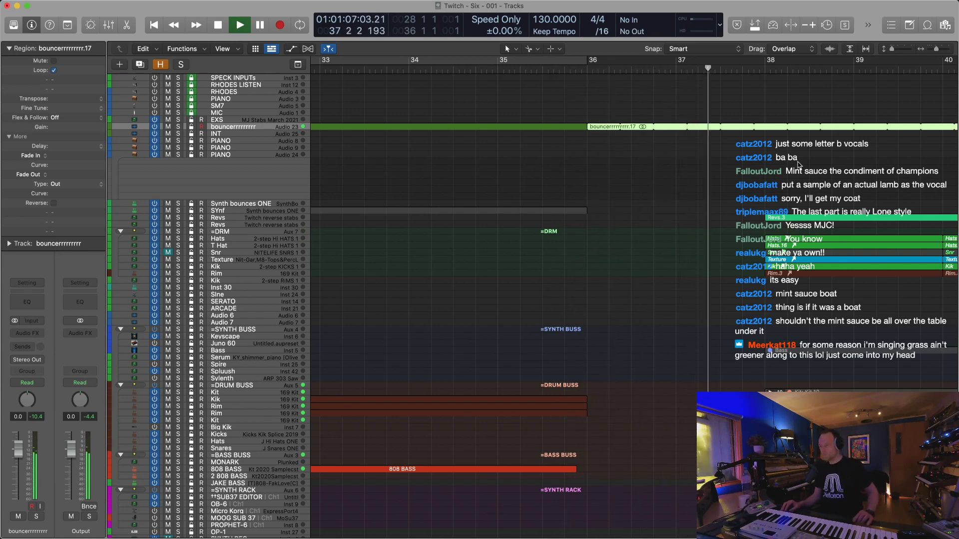
Cut off the bouncerrrrrrrrr loop just before bar 38 and replay the transition from about bar 35
key("super+Left")
left_click(643, 131, "super")
left_click(651, 128)
key("BackSpace")
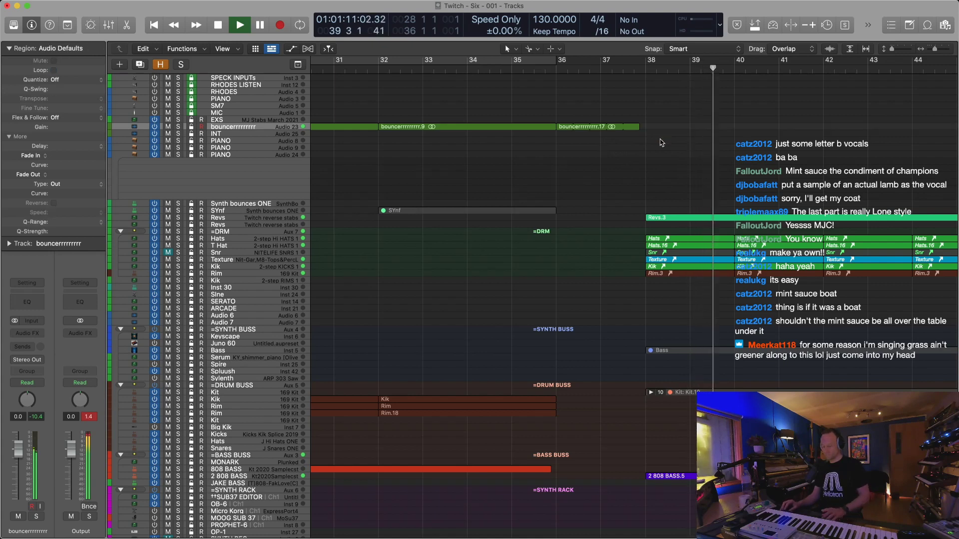
left_click(517, 70)
Set a fade-in of 6 and a fade-out of 14 on the looped region at bar 36 and audition the transition
left_click(569, 126)
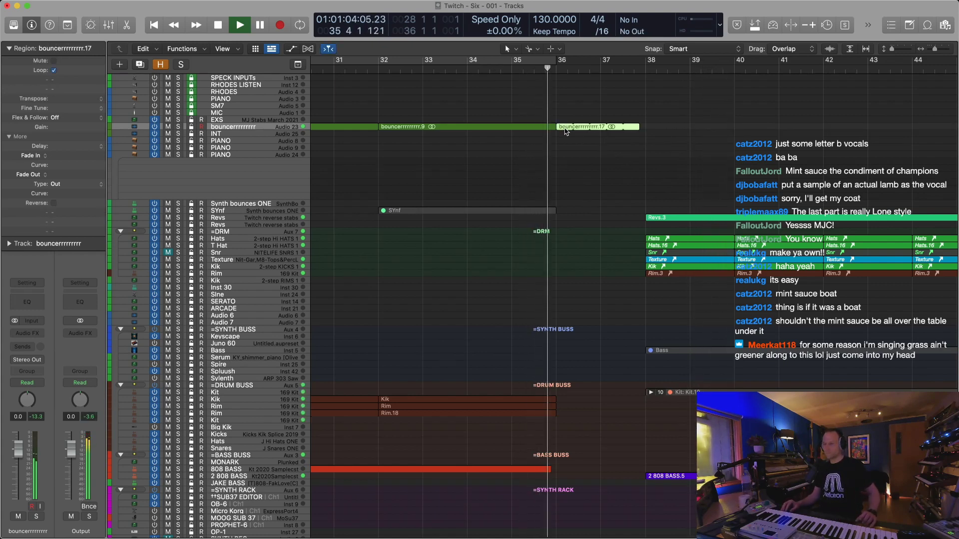
left_click_drag(85, 156, 80, 142)
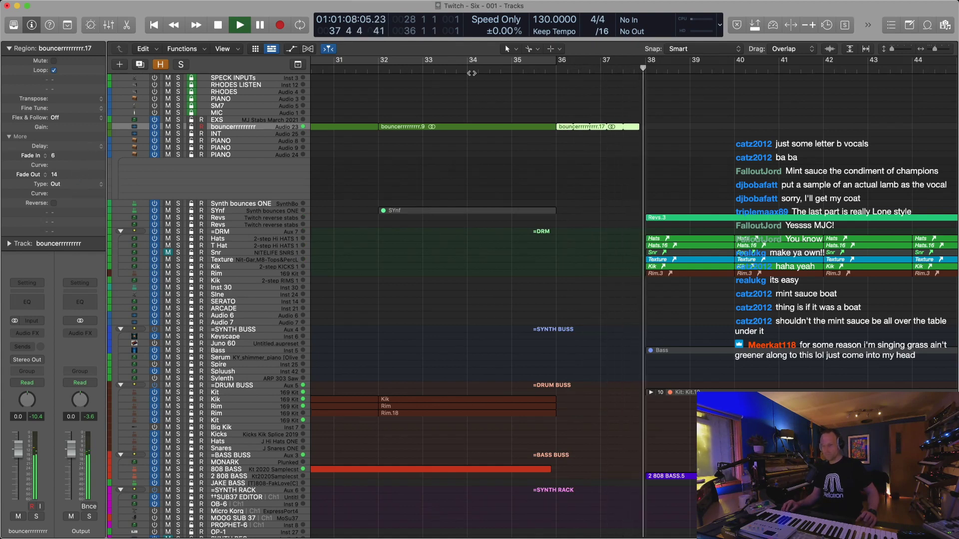
left_click(535, 71)
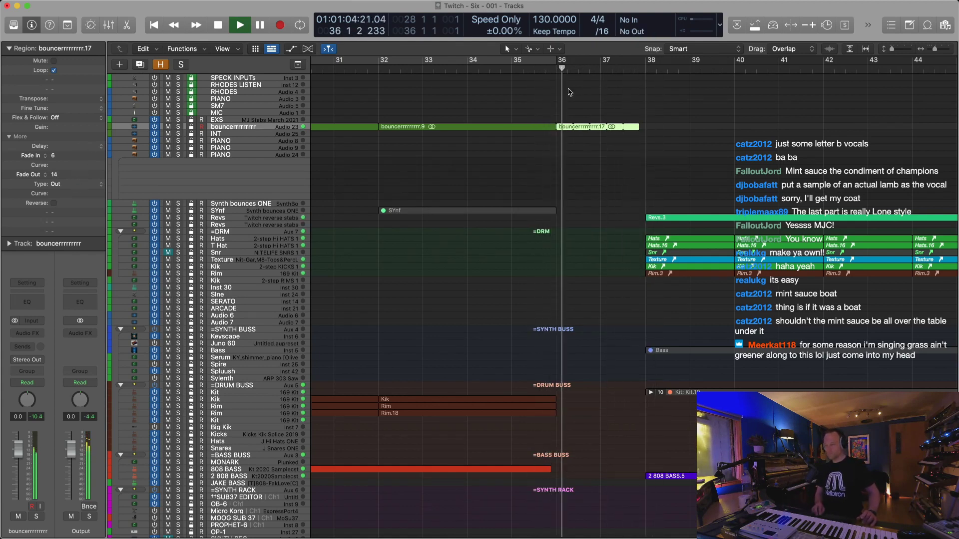
key("super+Right")
key("super+Left")
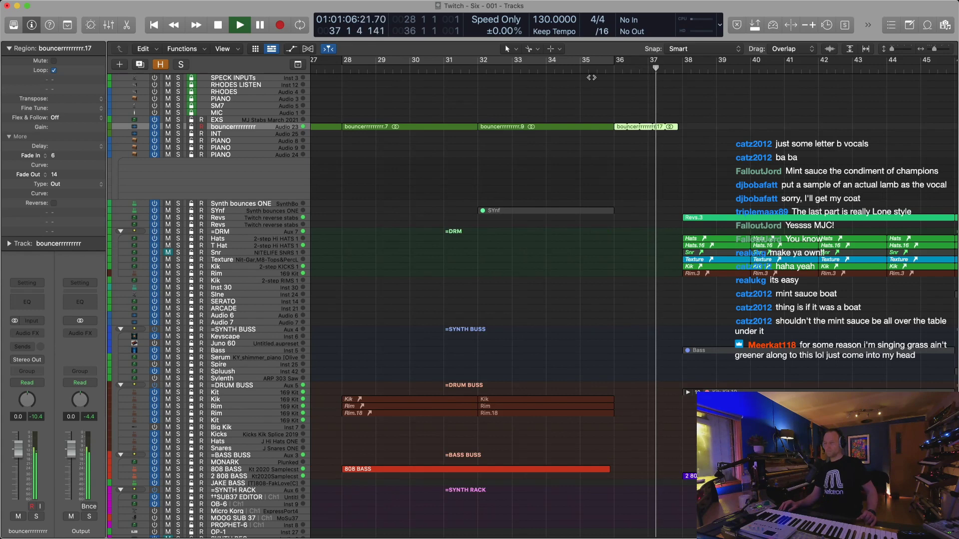
left_click(543, 70)
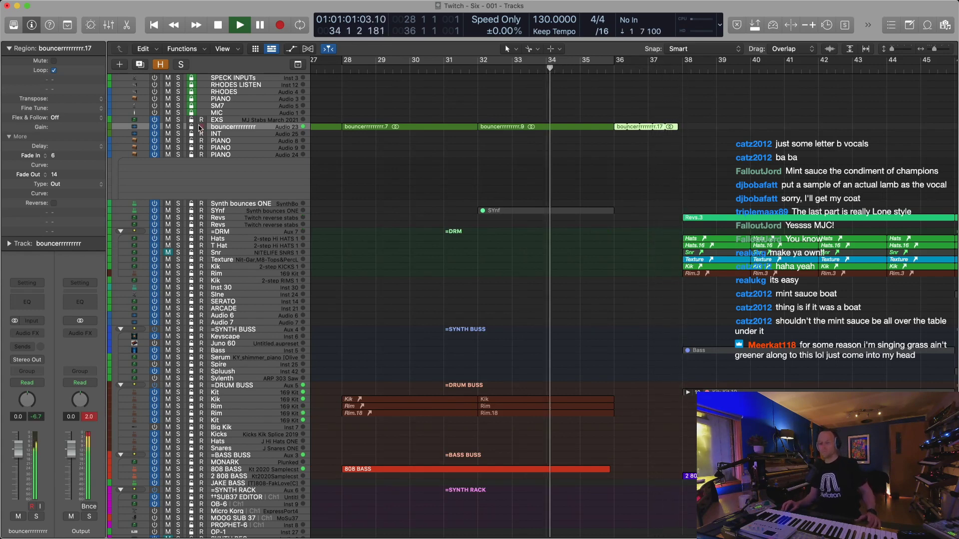
Insert the stereo OneKnob Filter plug-in on the bouncerrrrrrrrr track
left_click(27, 333)
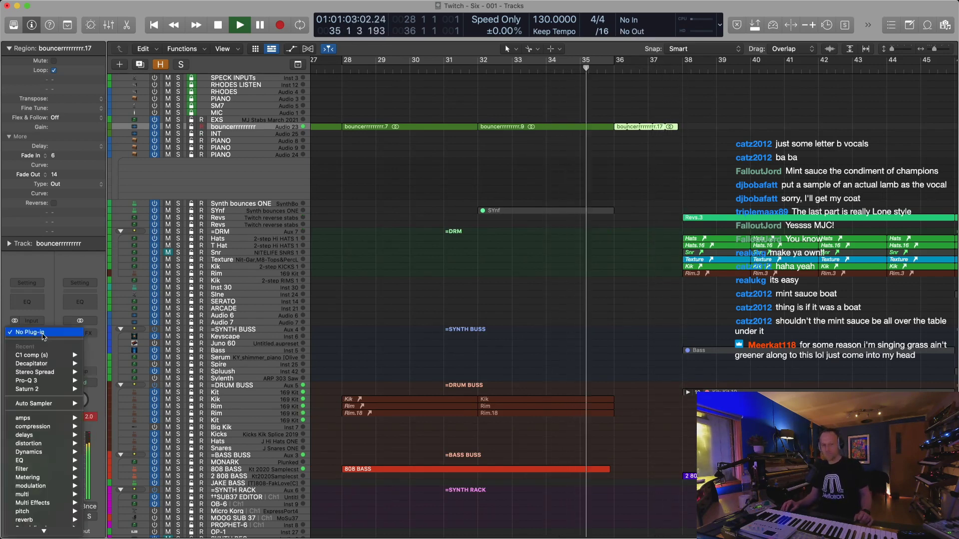
mouse_move(78, 464)
mouse_move(128, 504)
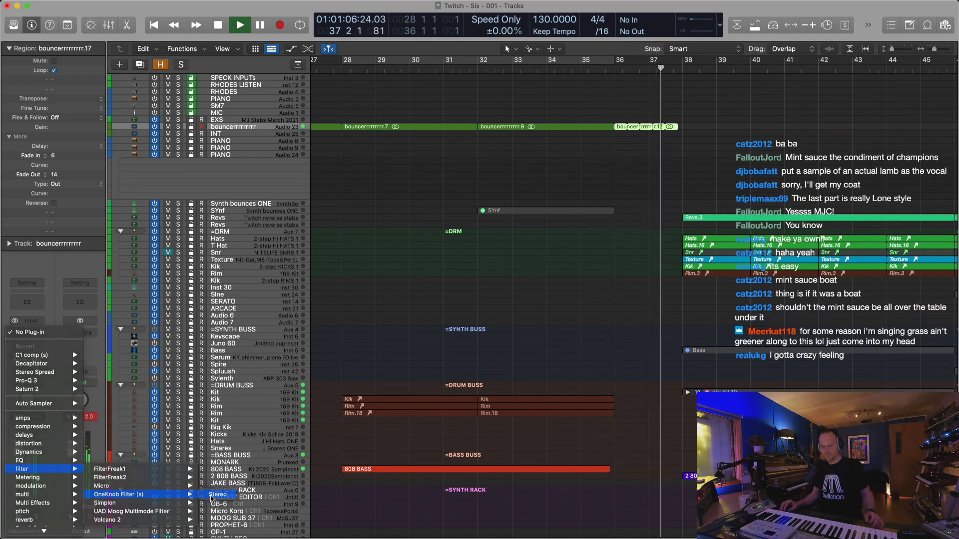
left_click(478, 182)
Record a downward OneKnob Filter sweep over the looped transition into bar 38 and set the filter's resonance to none
left_click(540, 69)
key("ctrl+super+l")
left_click(373, 254)
left_click_drag(375, 243, 375, 333)
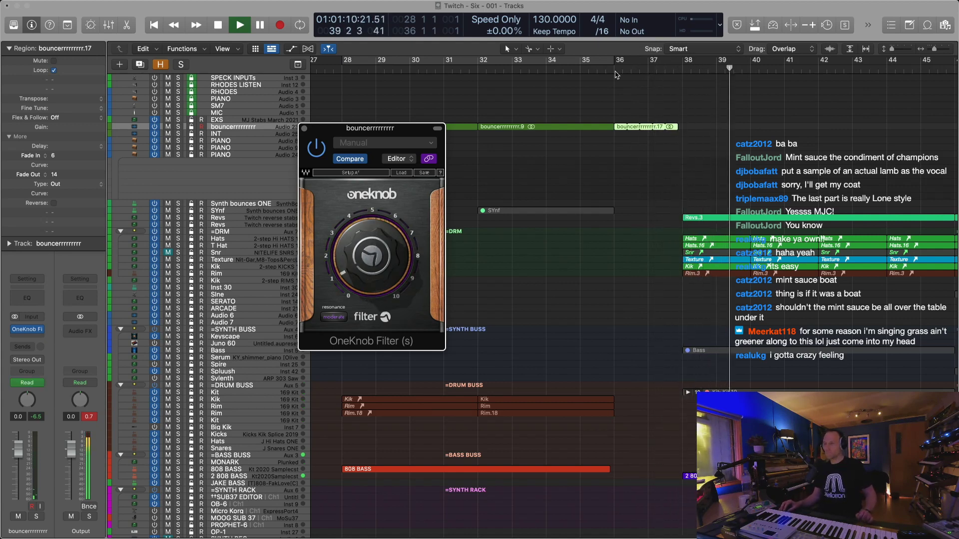
left_click(338, 318)
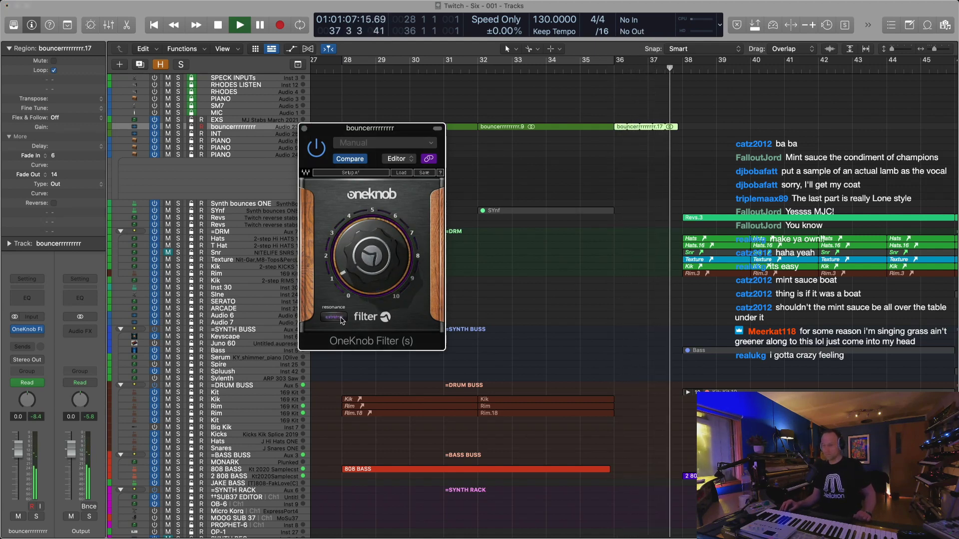
left_click(335, 318)
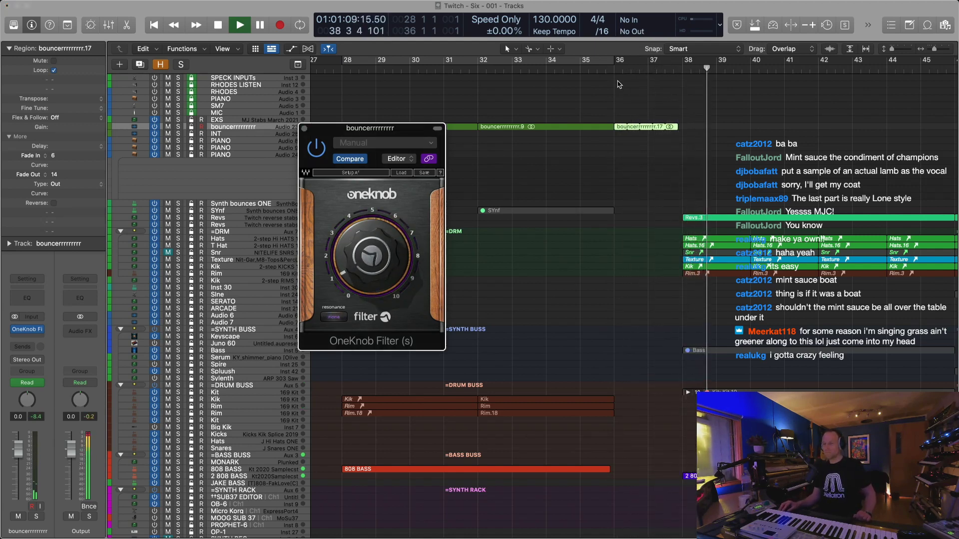
Cycle bars 36 to 38 and show the OneKnob Filter automation curve on the bouncerrrrrrrrr track
left_click_drag(619, 69, 688, 66)
key("a")
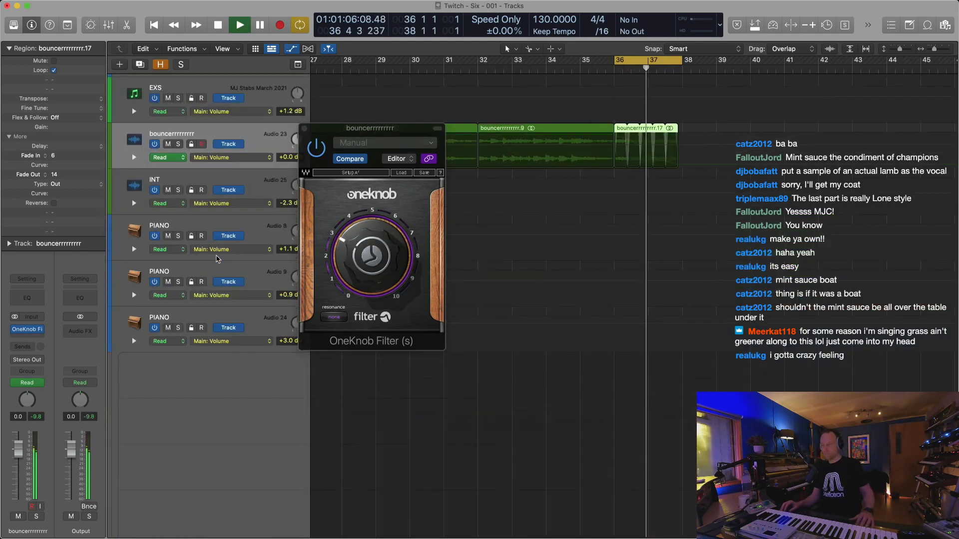
key("super+Right")
key("super+Right")
key("super+Down")
key("super+Down")
key("super+Down")
key("super+Down")
key("super+Down")
key("super+Down")
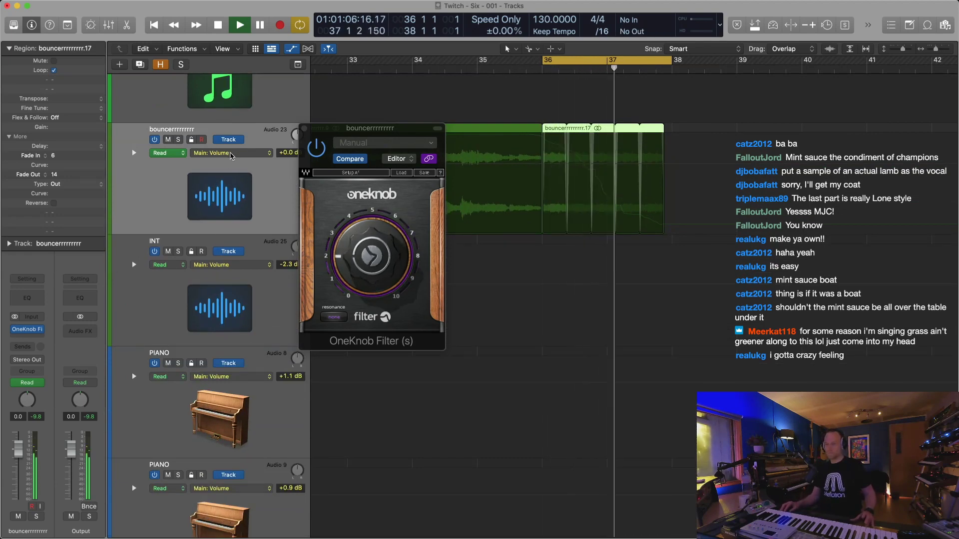
left_click(220, 152)
left_click(264, 250)
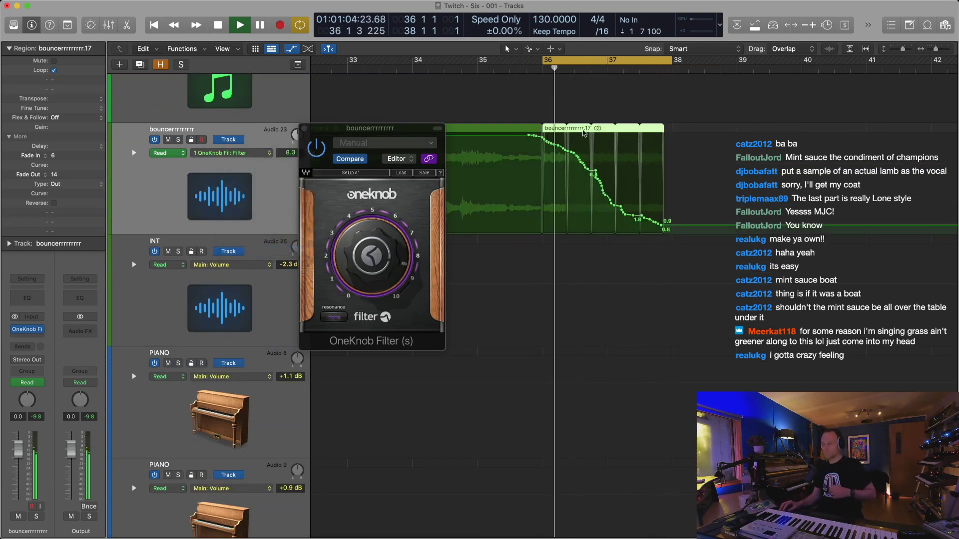
Replace the filter automation with a straight ramp from about 9.3 at bar 36 to 1.8 at bar 38, and replay without cycling
left_click_drag(549, 144, 671, 215)
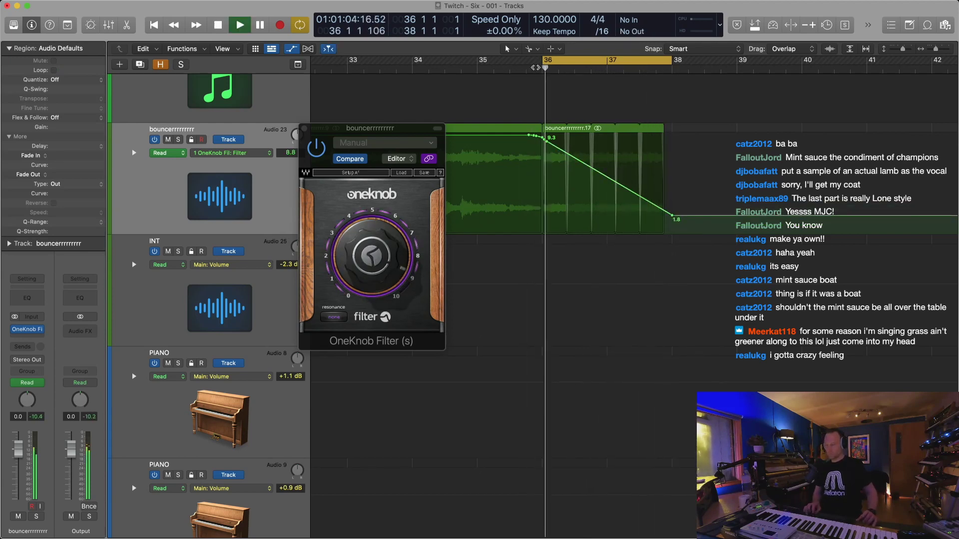
key("super+Right")
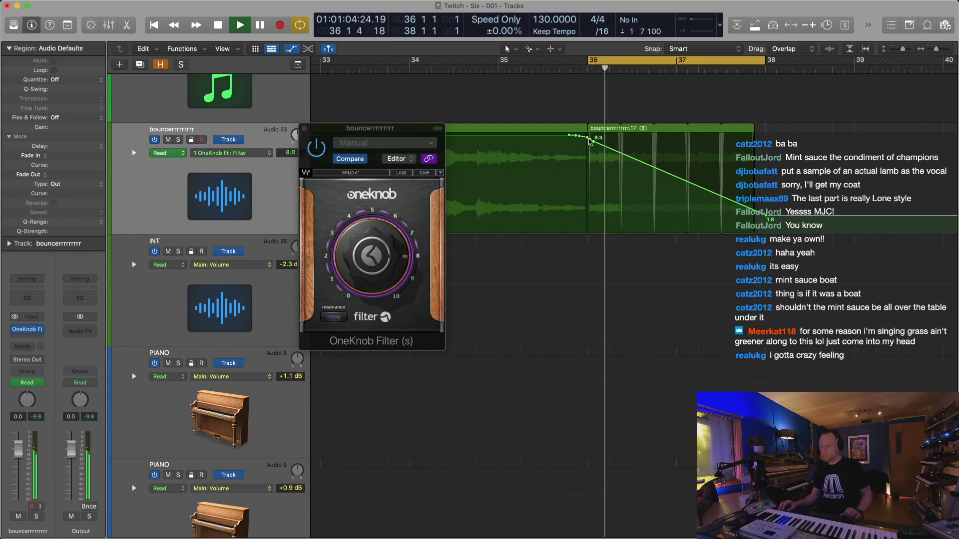
left_click(539, 70)
key("c")
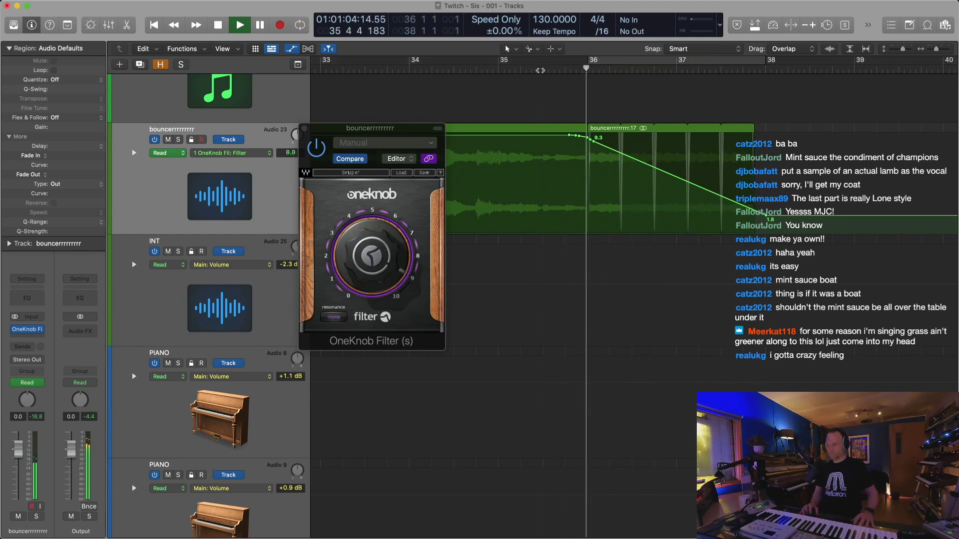
Hide the track automation and listen to the arrangement through to about bar 53
key("z")
key("a")
key("a")
key("super+Up")
key("super+Up")
key("super+Up")
key("super+Up")
key("a")
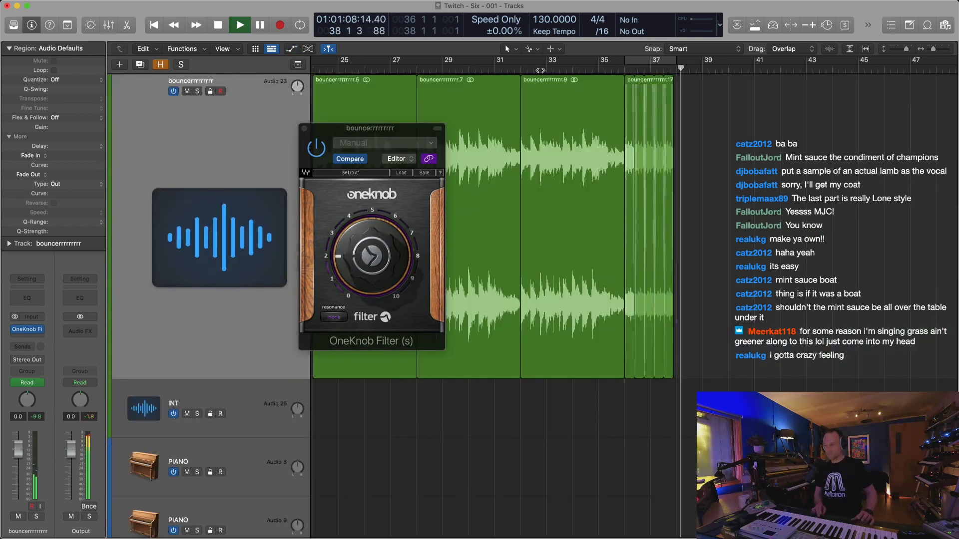
key("z")
key("z")
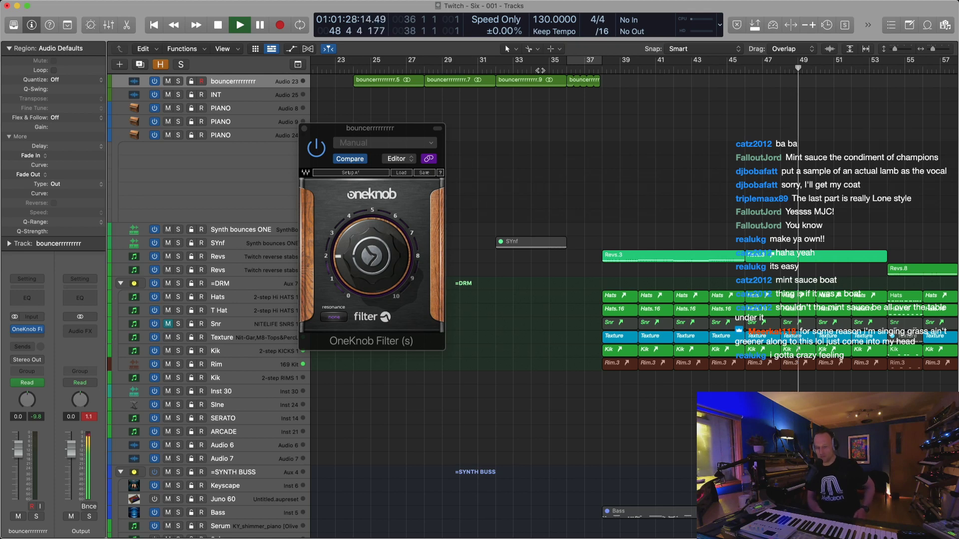
key("super+Left")
key("super+Left")
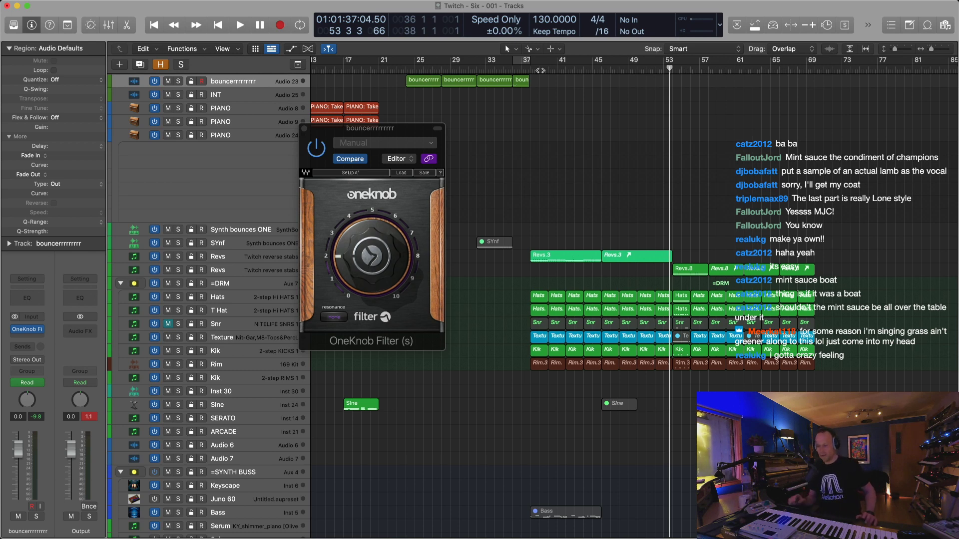
Set the cycle range from bar 38 to bar 54 and briefly play from its start
left_click_drag(530, 59, 676, 117)
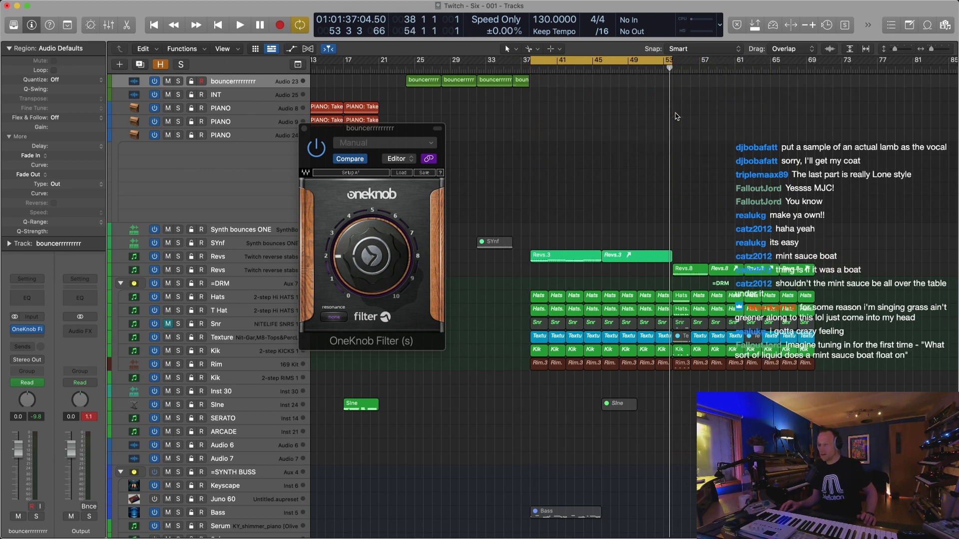
key("super+Up")
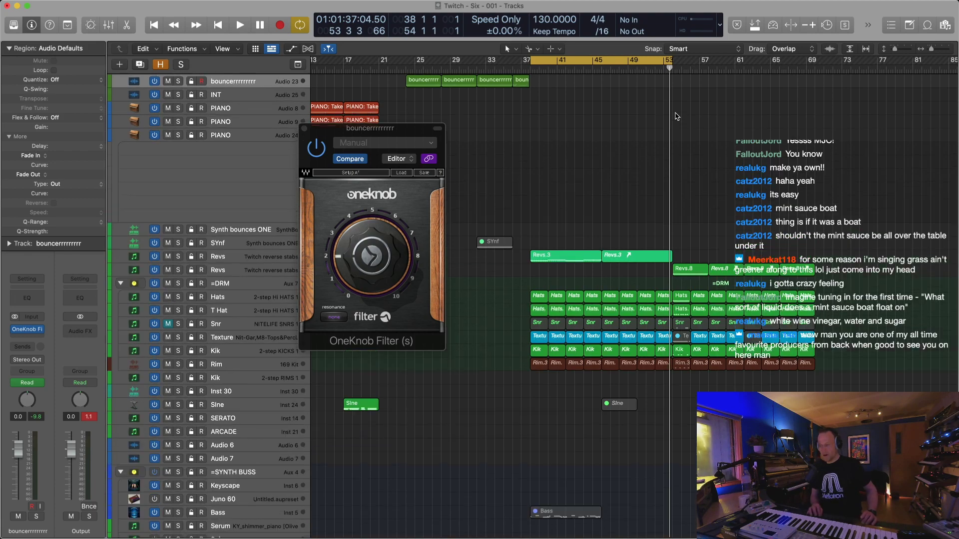
key("super+Up")
key("space")
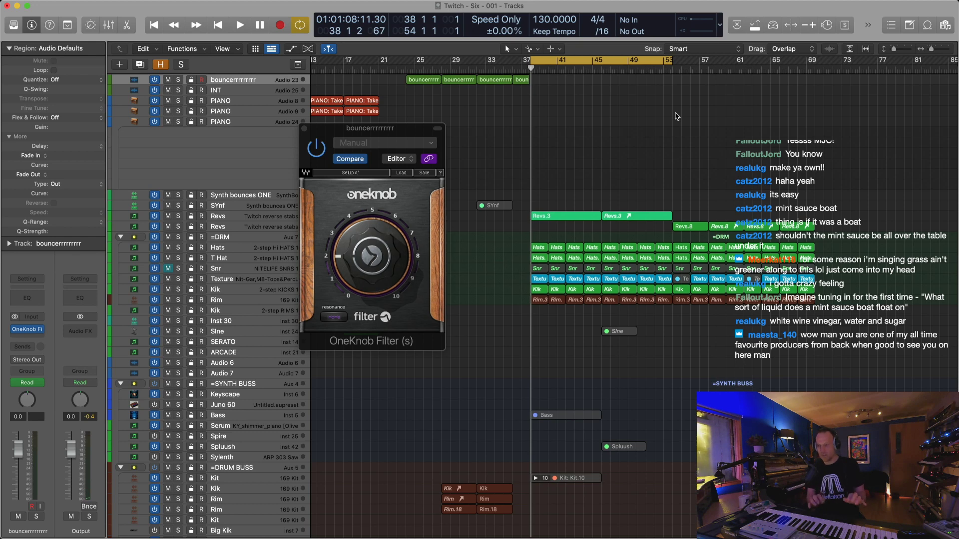
key("space")
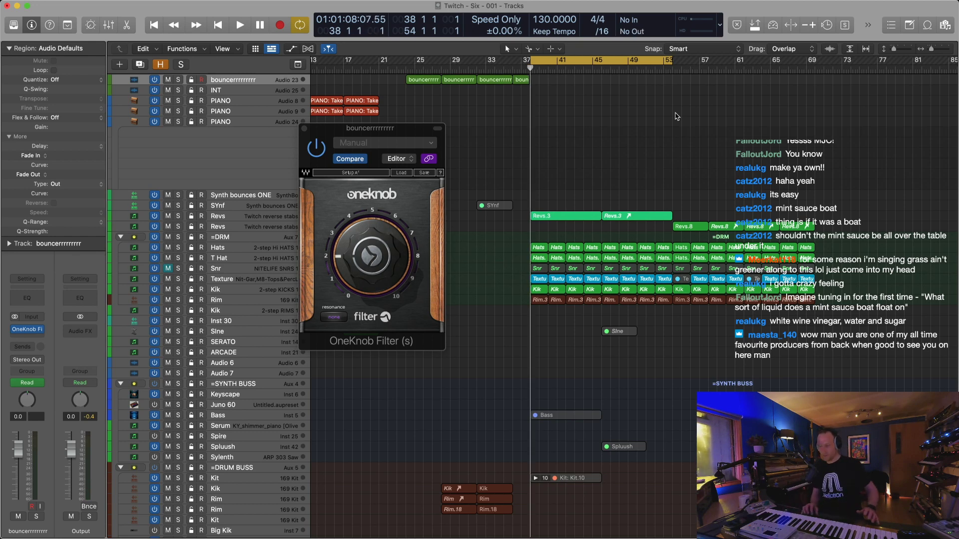
Start playback and colour the last bouncerrrrrrrrr region, at bar 36, purple
key("space")
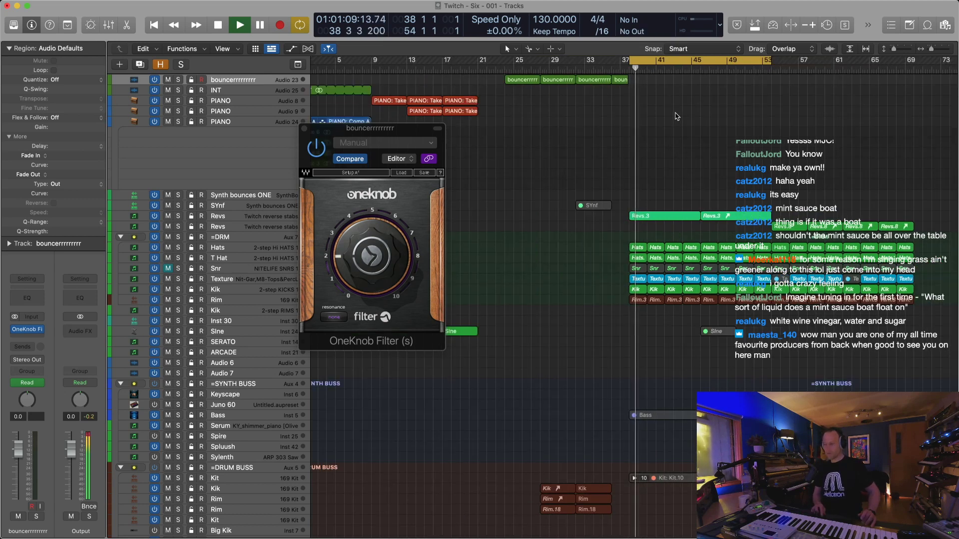
left_click(614, 81)
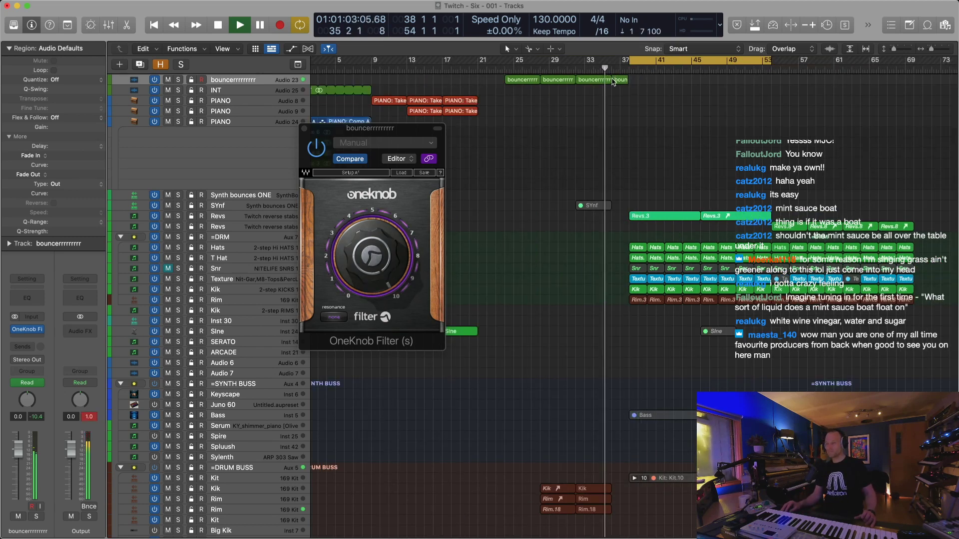
key("alt+c")
left_click(684, 396)
key("alt+c")
left_click(605, 407)
key("super+Up")
key("super+Up")
key("super+Up")
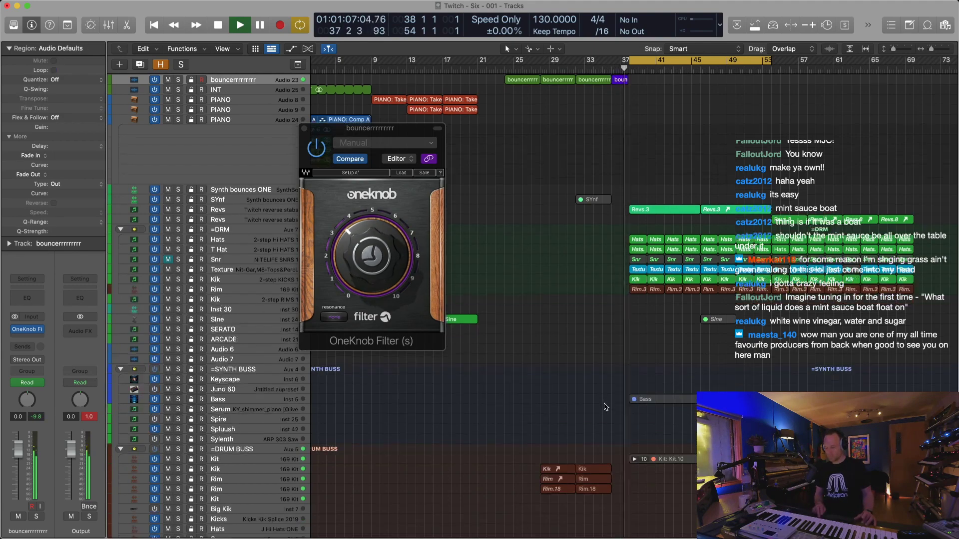
Select the 808 BASS region at bar 28, listen through the drum section and turn off cycling
left_click_drag(609, 445, 609, 448)
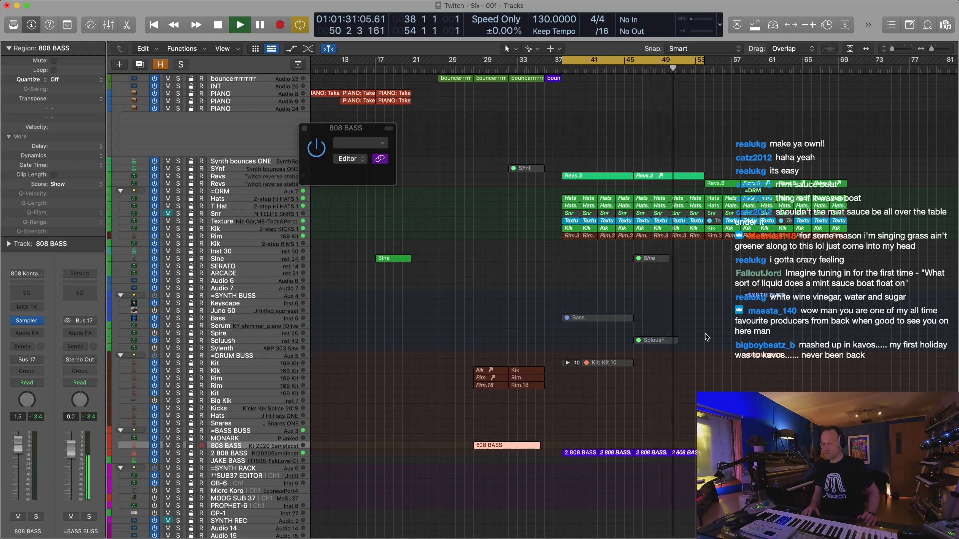
key("super+Right")
key("super+Left")
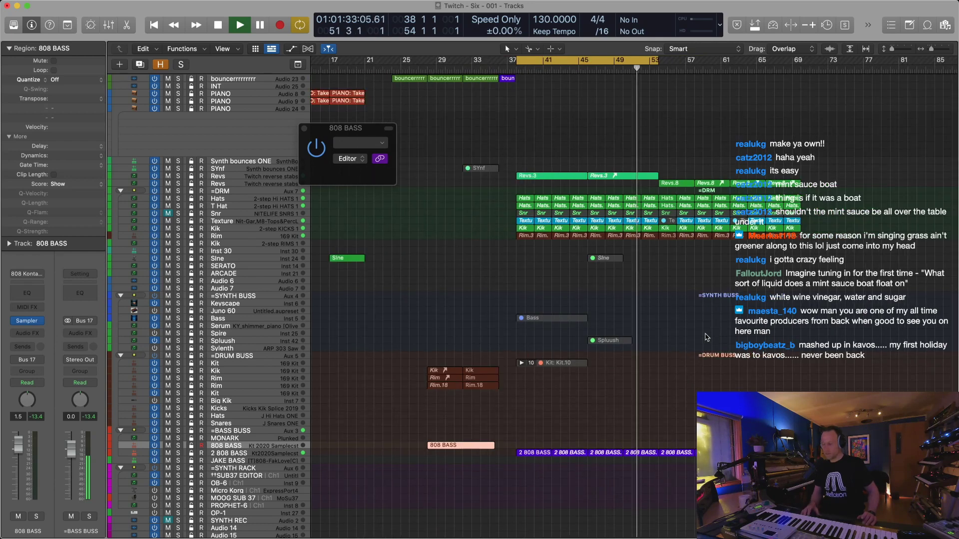
key("c")
key("super+Left")
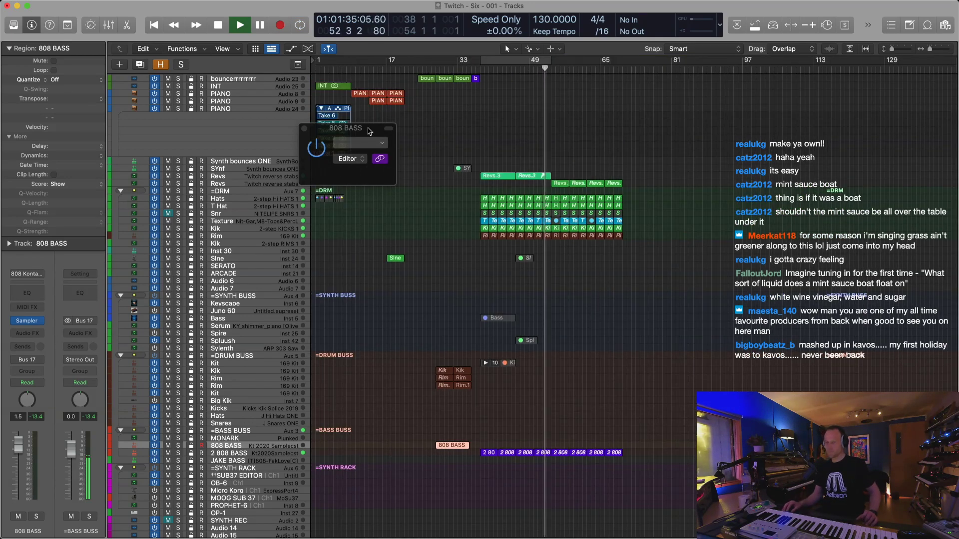
Play from about bar 23 into the bouncerrrrrrrrr section and close the 808 BASS plug-in window
left_click(416, 68)
key("super+Right")
key("super+Right")
key("super+Right")
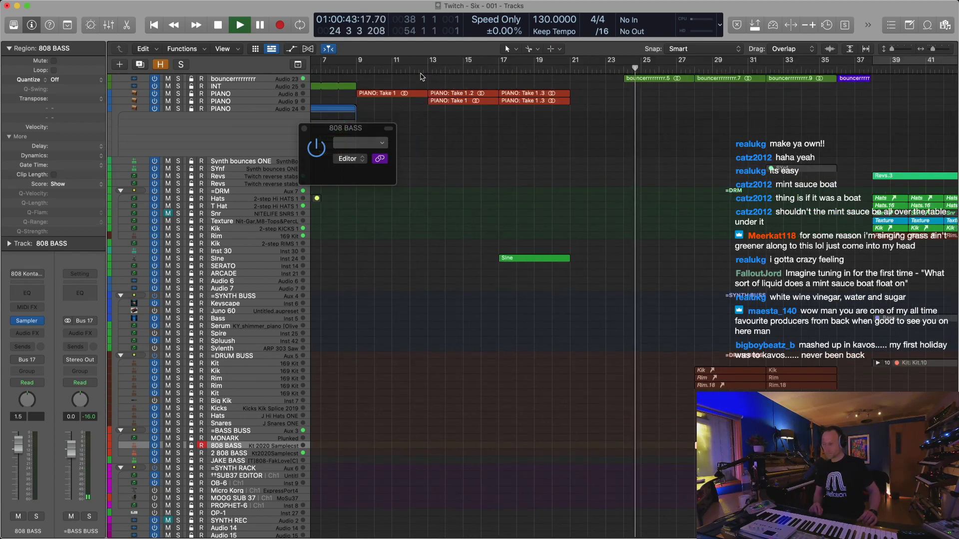
key("super+Up")
key("super+Left")
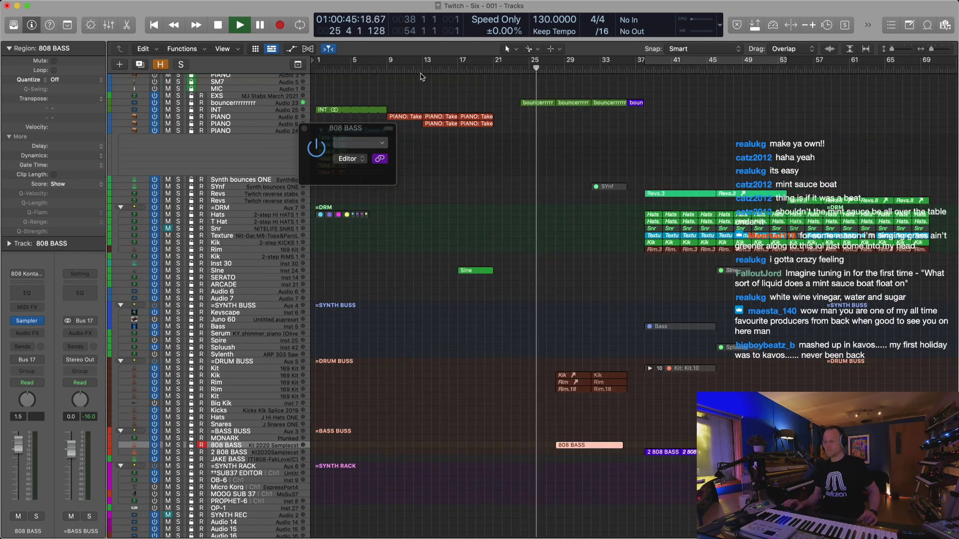
left_click(304, 128)
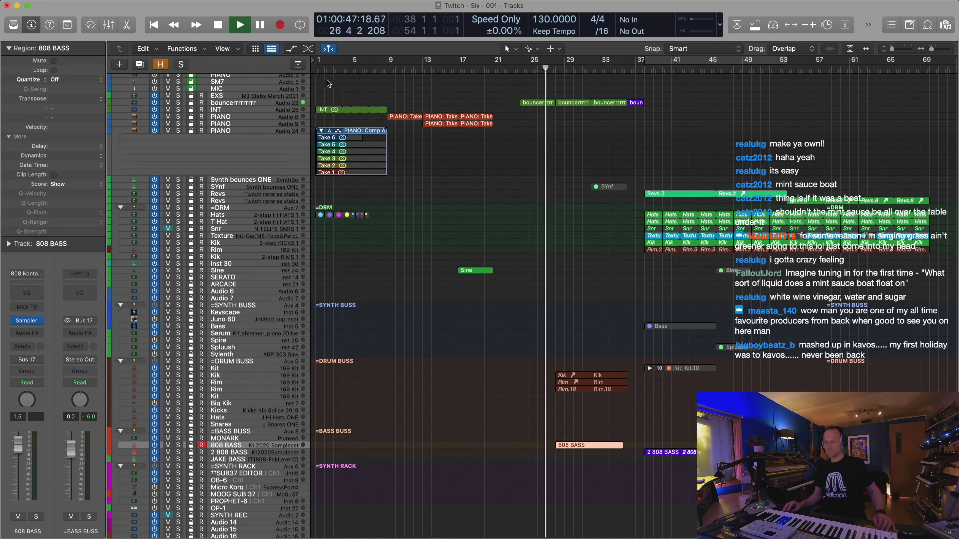
Play the intro from bar 1 and inspect its INT and PIANO regions
left_click(315, 71)
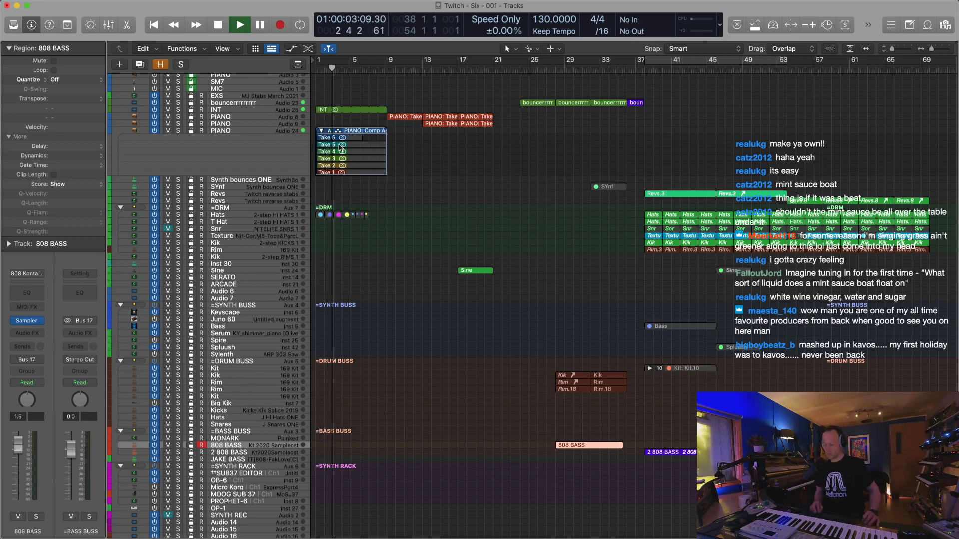
key("super+Right")
key("super+Down")
key("super+Down")
key("super+Down")
key("super+Down")
scroll(339, 147, "up", 5)
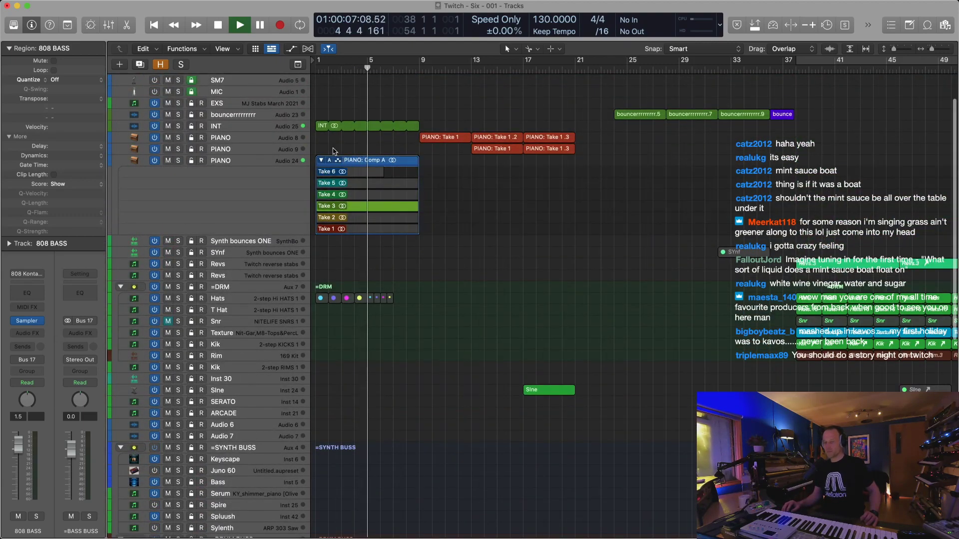
Cycle the INT region across bars 1 to 9 and set its Fade In to 5 and Fade Out to 6
left_click(272, 126)
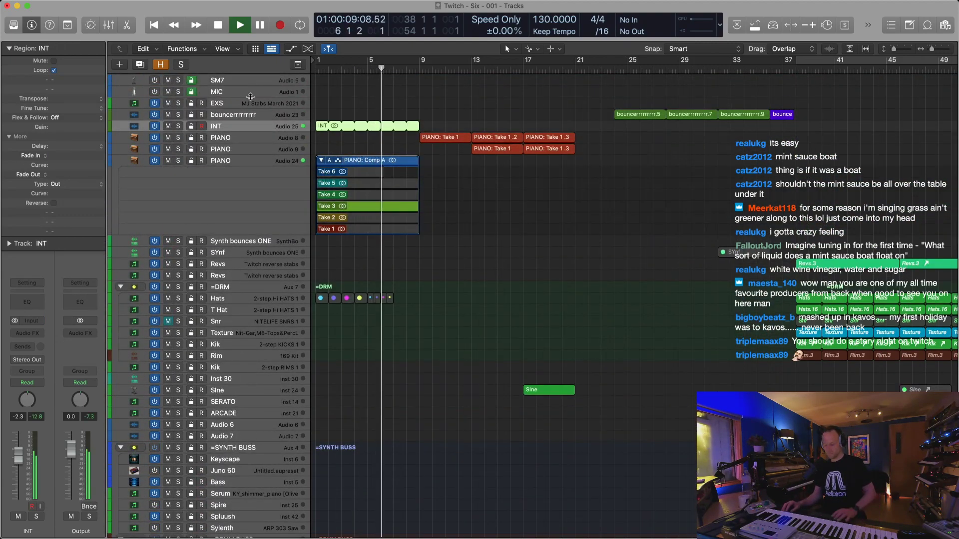
key("super+u")
left_click_drag(69, 155, 70, 167)
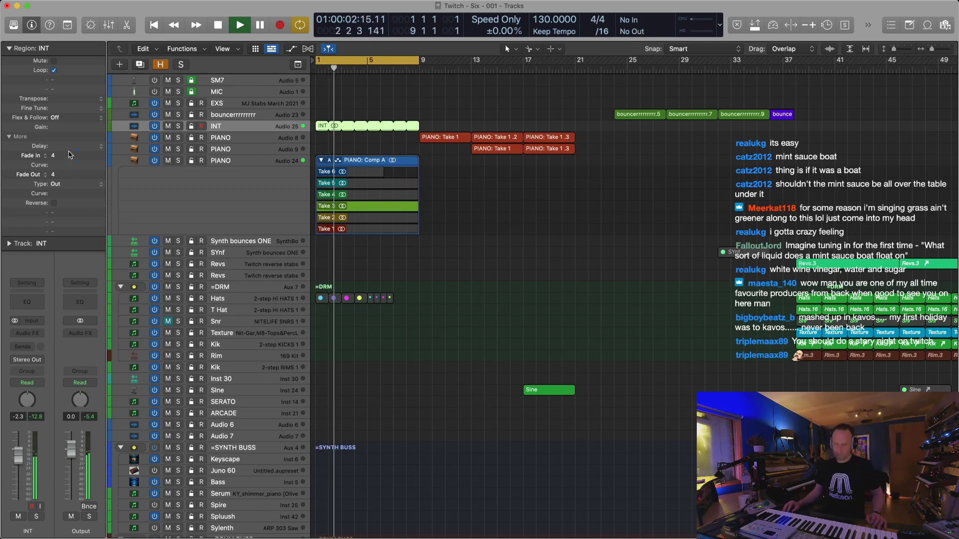
left_click_drag(72, 178, 71, 170)
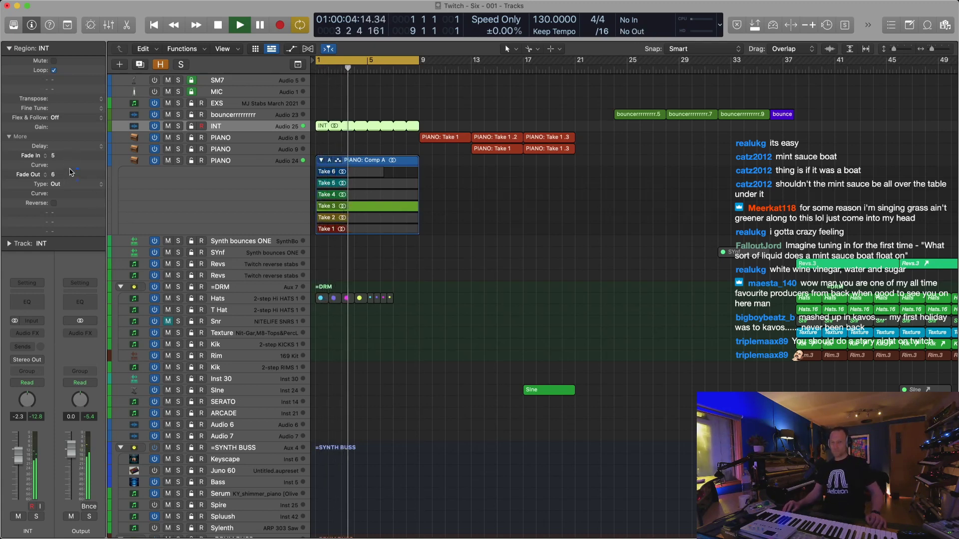
Flatten the intro's PIANO take folder into a single region and set that track's volume to 3.4 dB
left_click(362, 162)
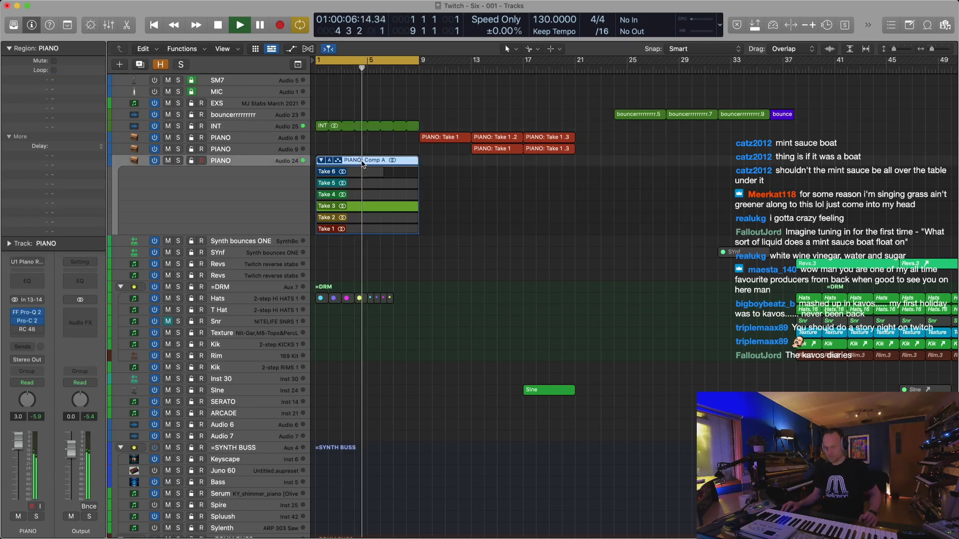
double_click(362, 161)
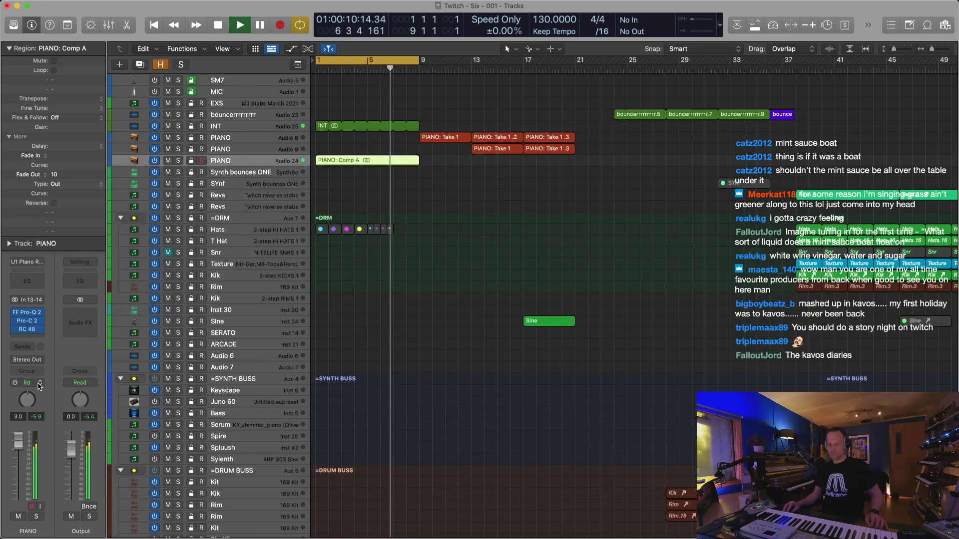
left_click_drag(20, 443, 20, 441)
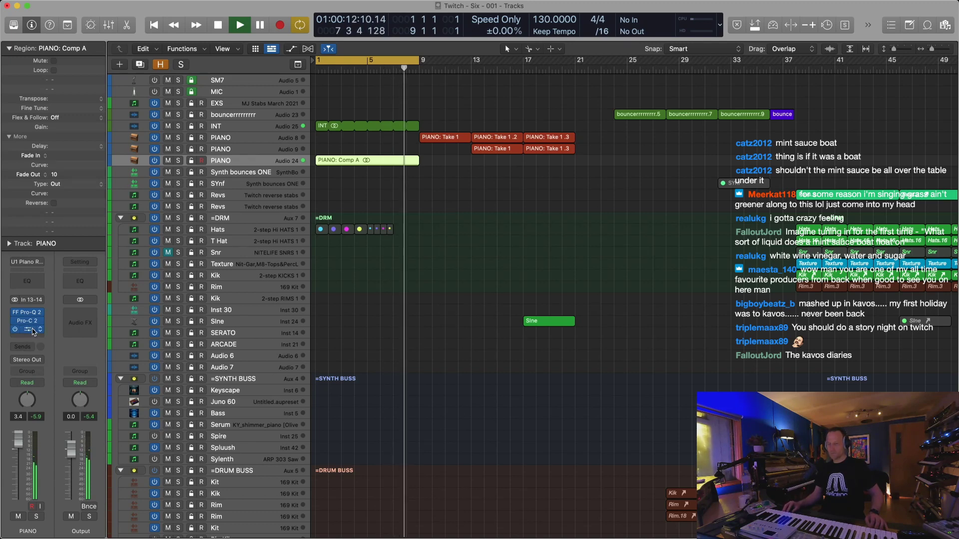
Set the mix of the PIANO track's RC 48 reverb to 43% and close the plug-in window
left_click(29, 330)
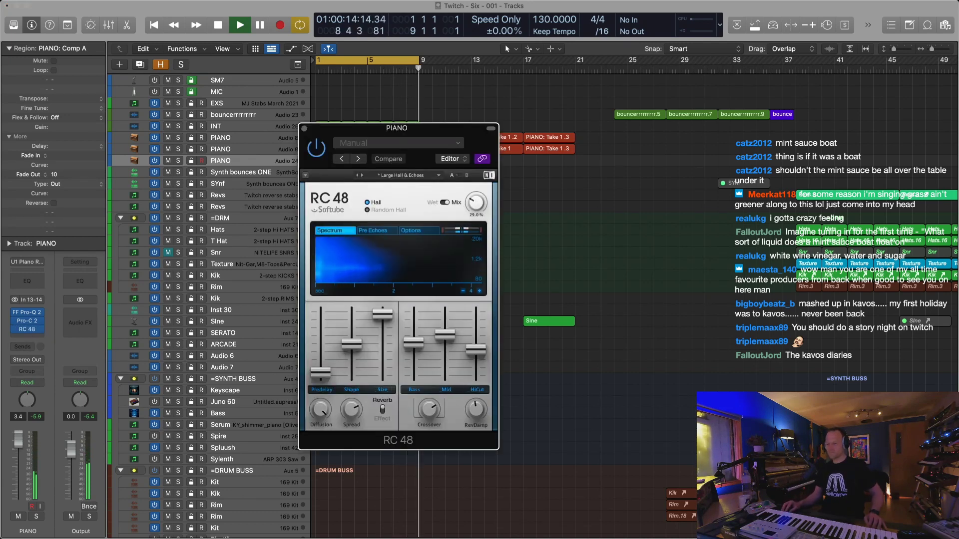
left_click_drag(475, 202, 475, 185)
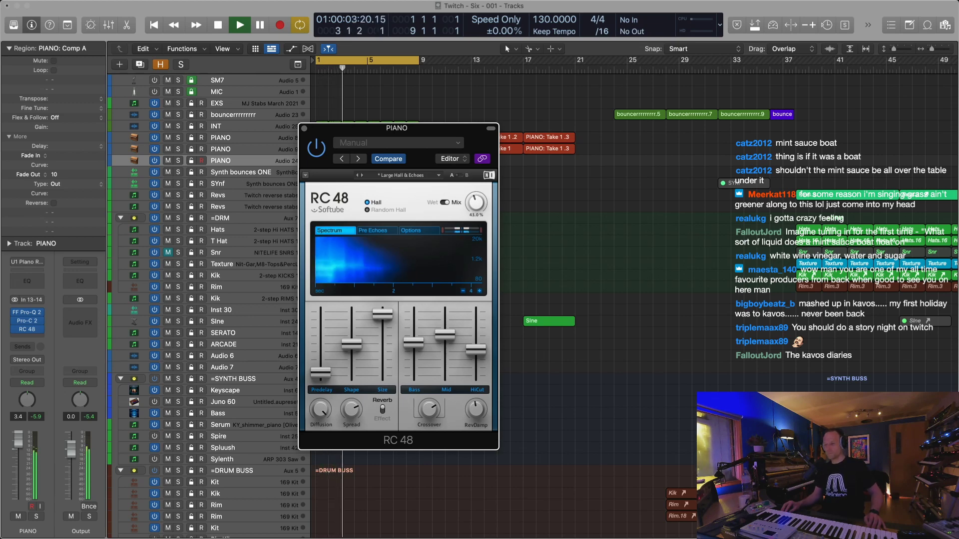
left_click(305, 129)
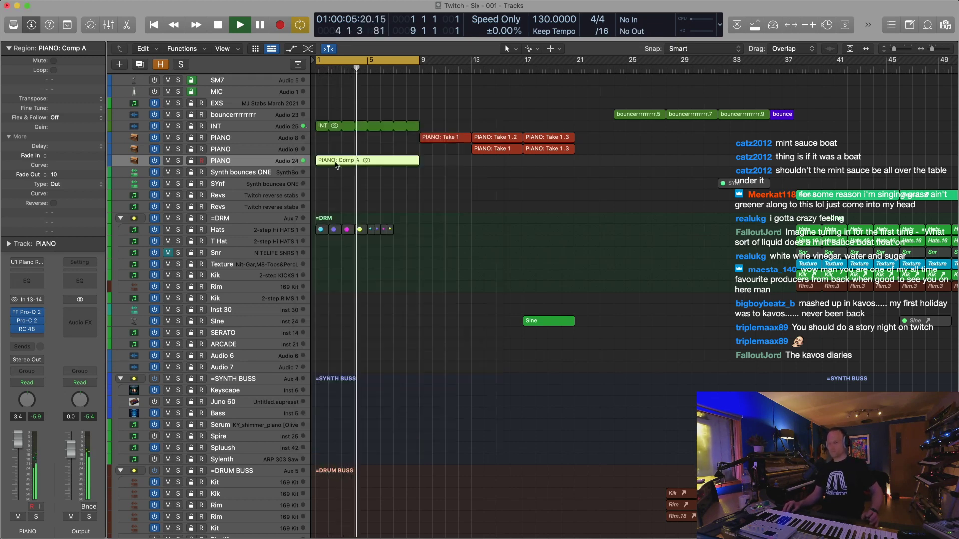
Select the five PIANO take regions at bars 9 to 21 and replay the arrangement from bar 24
key("super+Left")
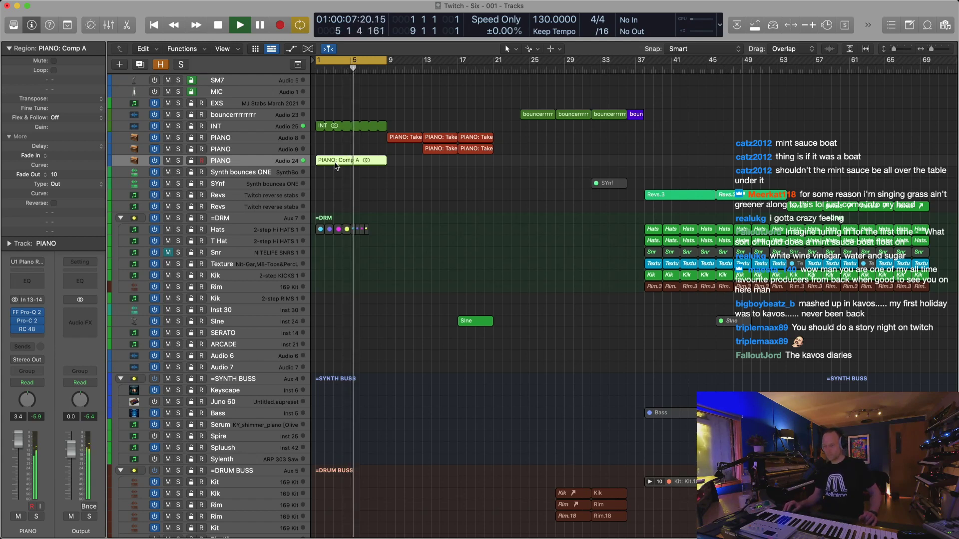
left_click(520, 69)
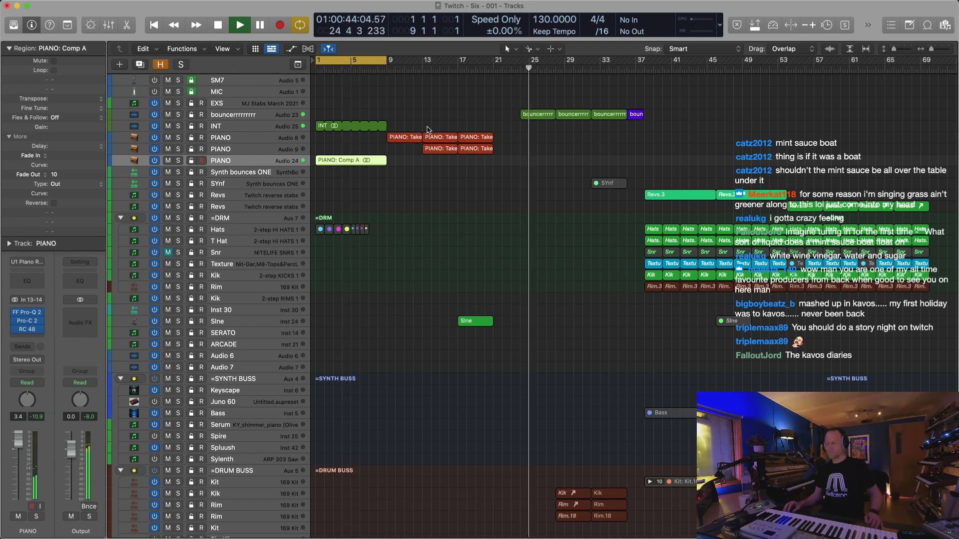
left_click(490, 111)
left_click_drag(491, 112, 418, 153)
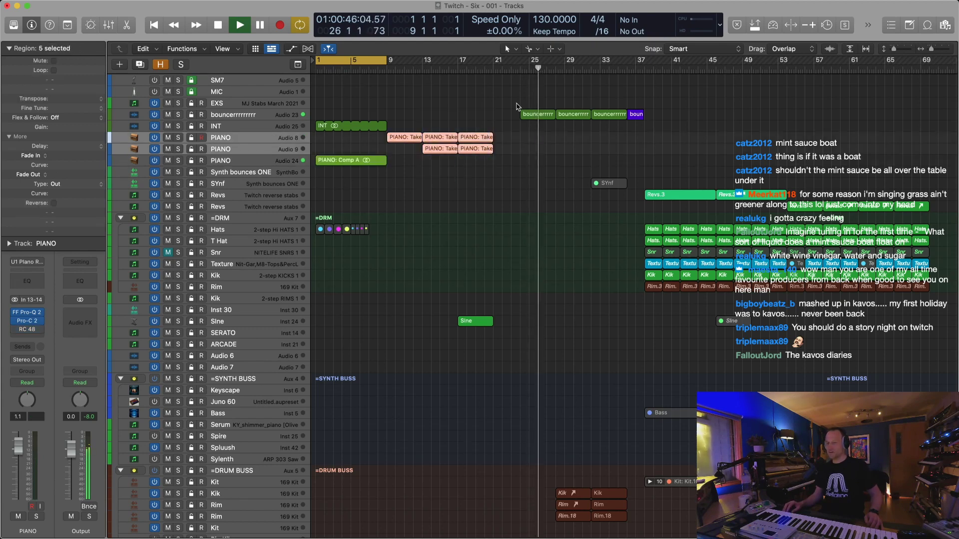
left_click(522, 68)
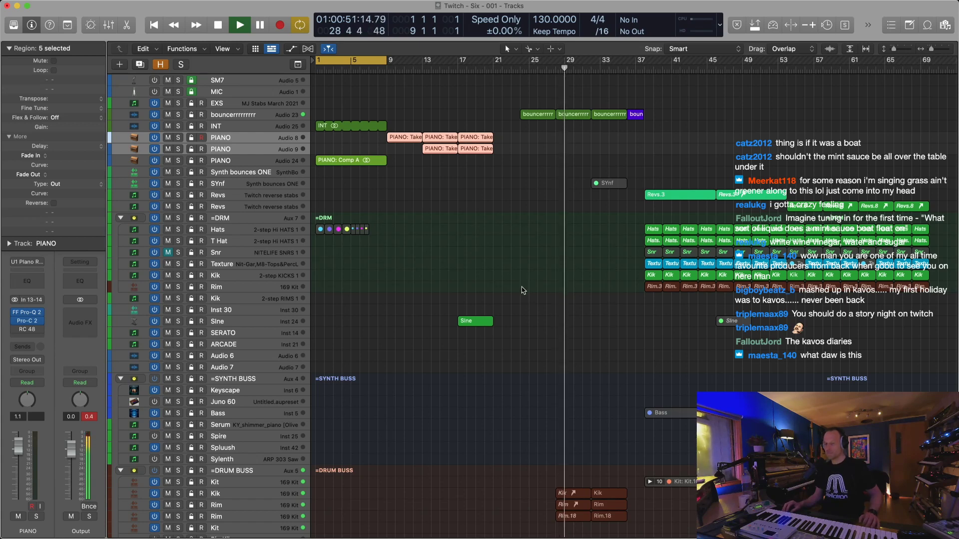
Try to shift the regions from bar 24 onward to bar 33 and copy the first bouncerrrrrrrrr region to bar 29
left_click_drag(517, 82, 944, 537)
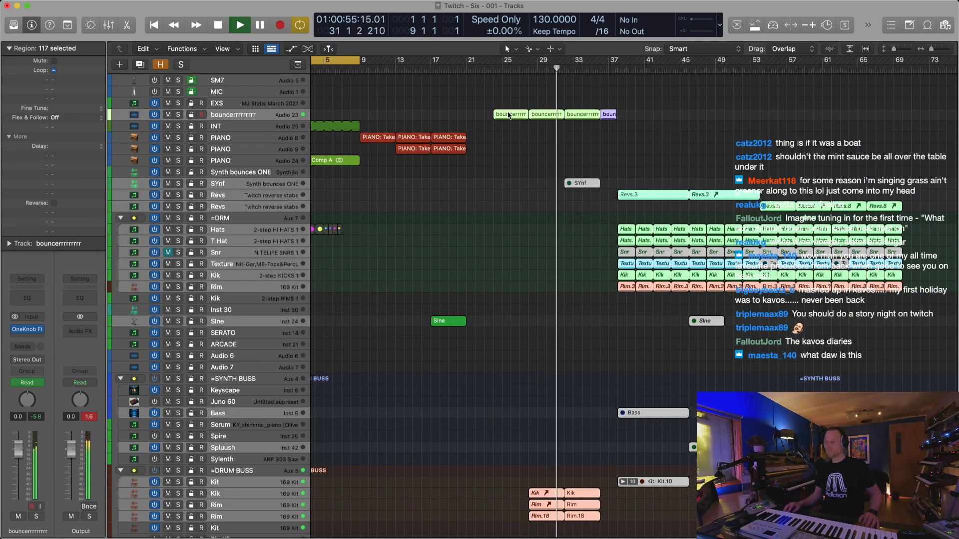
left_click_drag(510, 115, 588, 120)
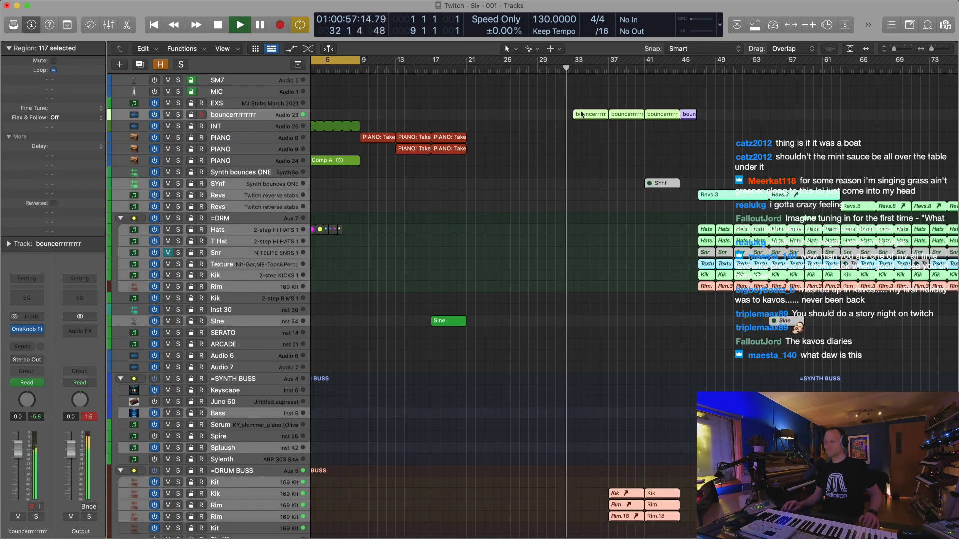
left_click(588, 101)
left_click_drag(590, 118, 553, 119)
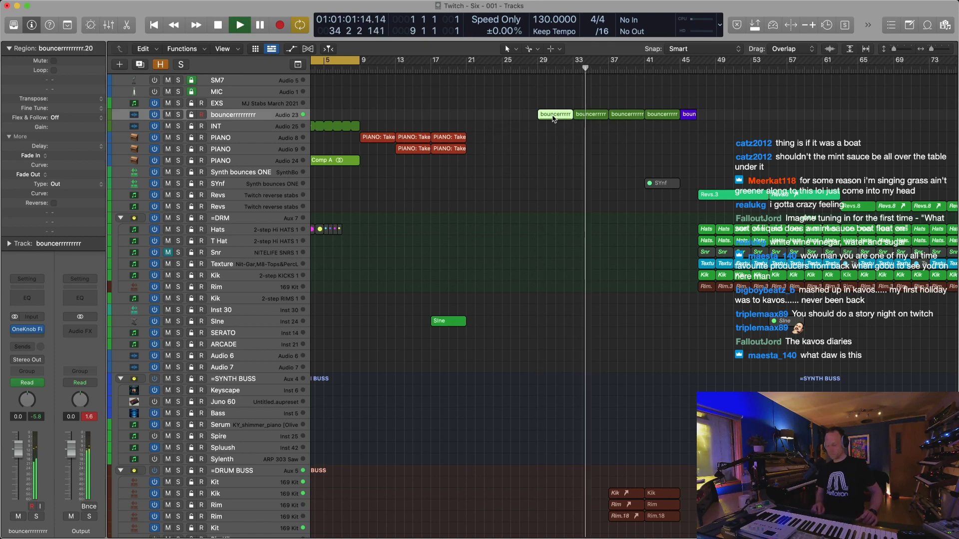
Try to move the 808 BASS region from bar 28 to about bar 30
key("ctrl+z")
key("super+Right")
key("super+Down")
key("super+Down")
scroll(632, 329, "down", 5)
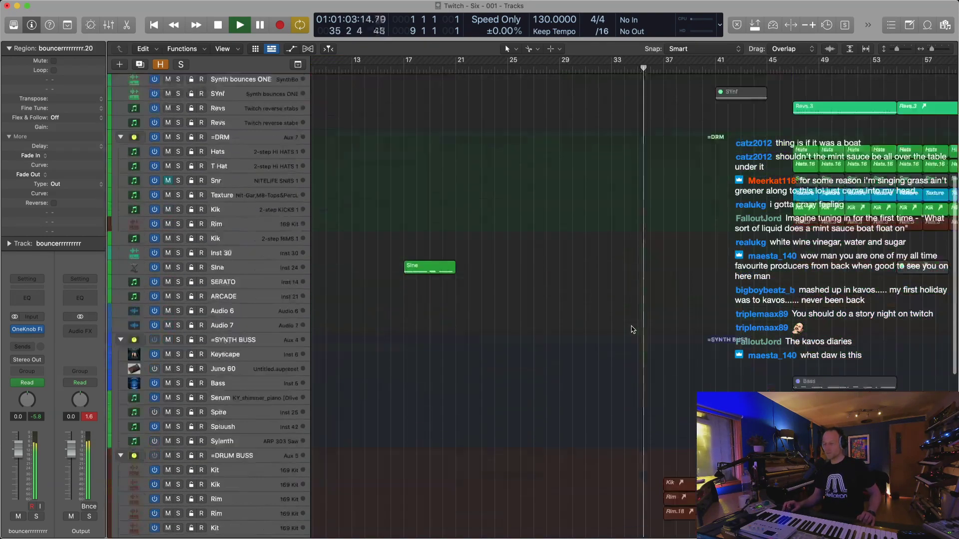
left_click_drag(589, 381, 622, 365)
scroll(623, 365, "up", 5)
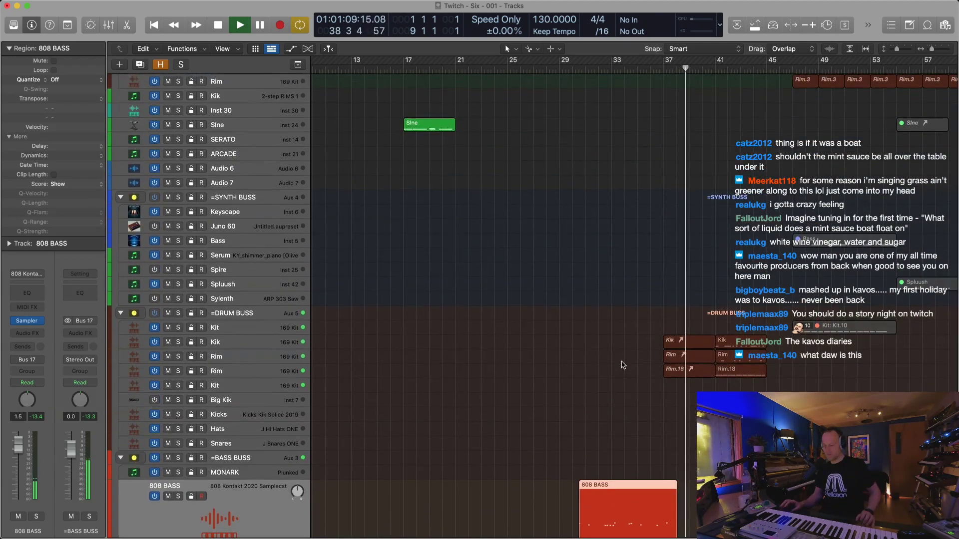
key("super+Up")
key("super+Up")
key("super+Up")
key("super+Up")
key("super+Up")
key("ctrl+z")
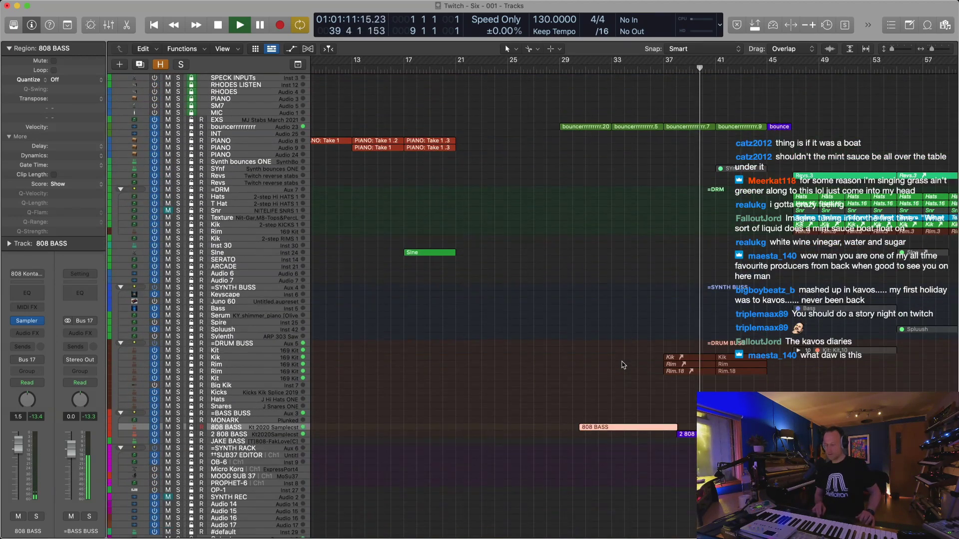
Undo the earlier moves and shift all regions from bar 24 onward, including both 808 BASS tracks, to start at bar 33
key("super+Left")
key("super+a")
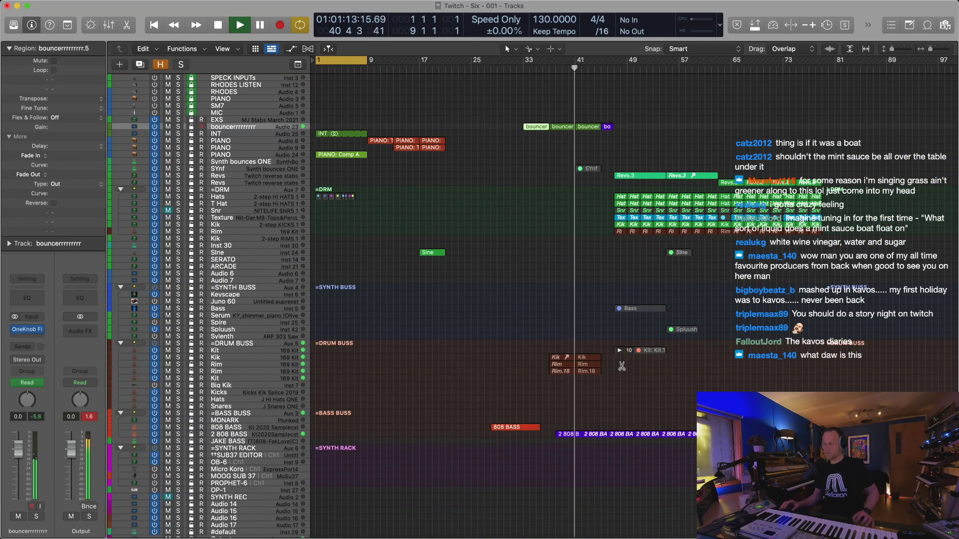
left_click_drag(764, 420, 493, 482, "shift")
left_click(460, 71)
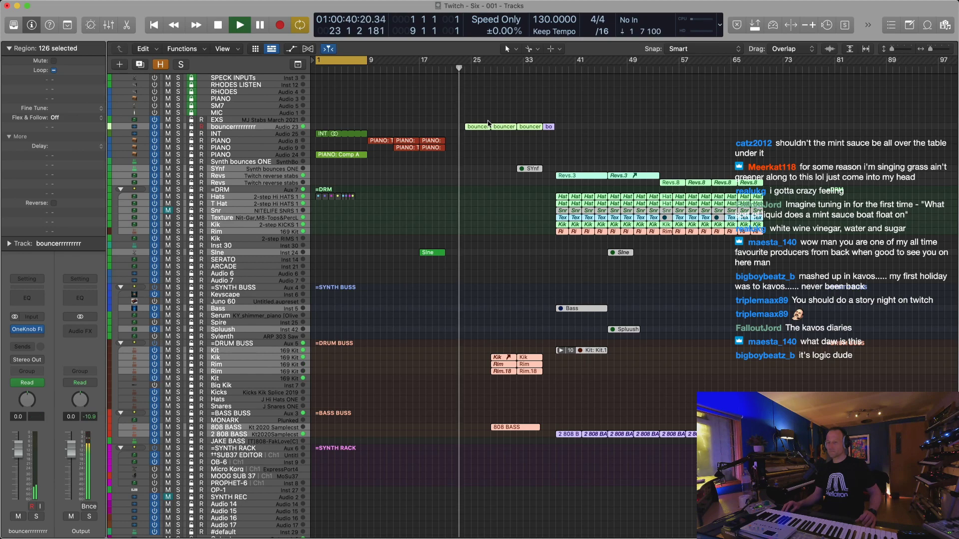
left_click_drag(477, 130, 536, 131)
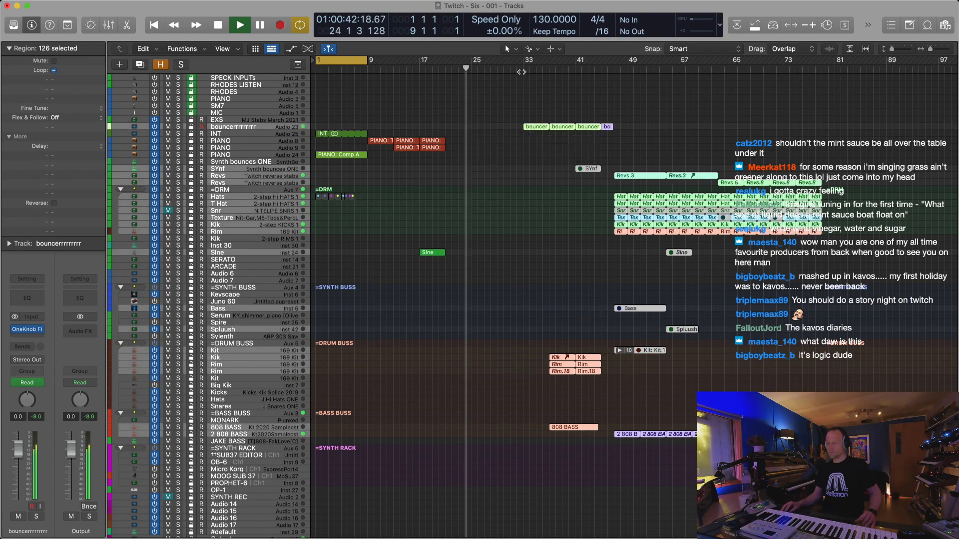
Recolour the bouncerrrrrrrrr region at bar 37 blue and the one at bar 41 magenta
key("super+Right")
key("super+Right")
key("super+Down")
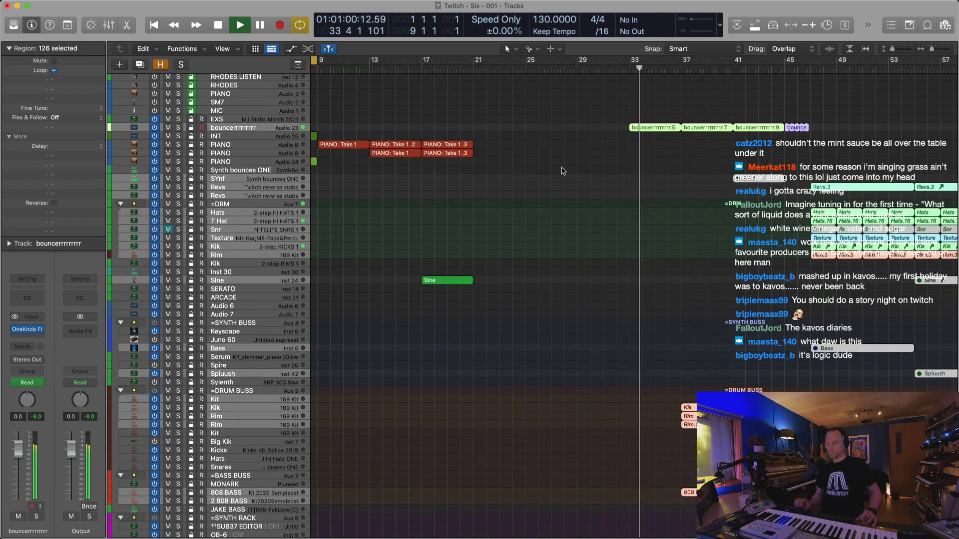
key("ctrl+z")
key("super+Right")
key("super+Down")
key("super+Down")
key("super+Down")
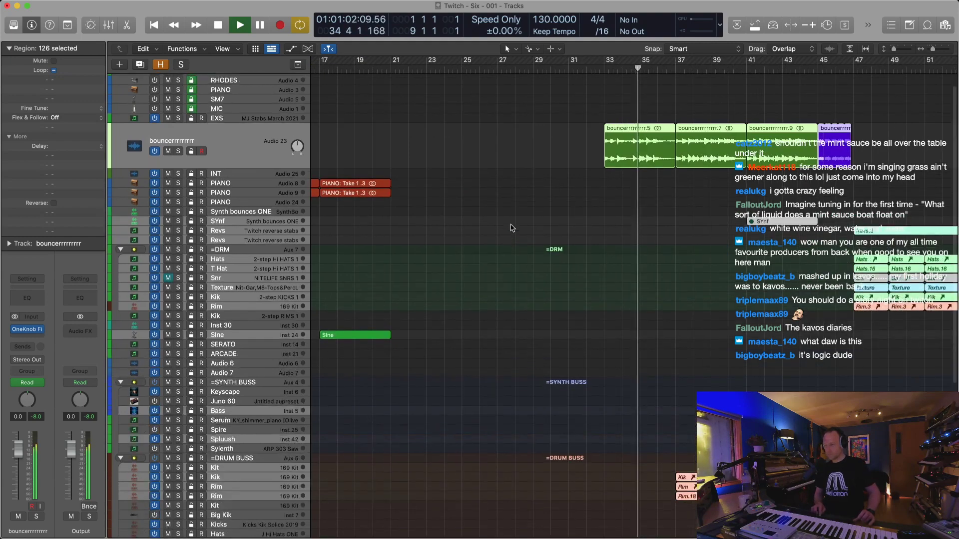
key("super+Left")
key("super+Down")
left_click(690, 141)
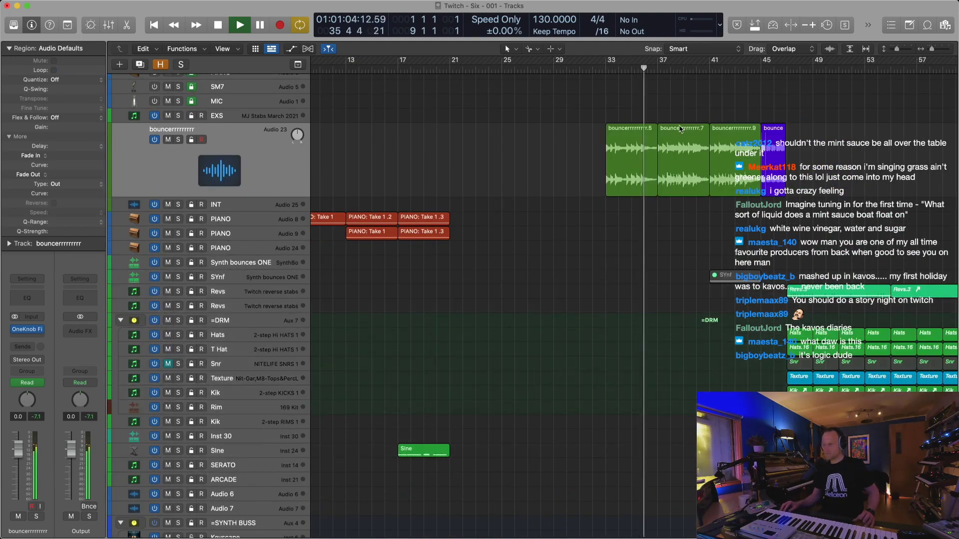
key("alt+c")
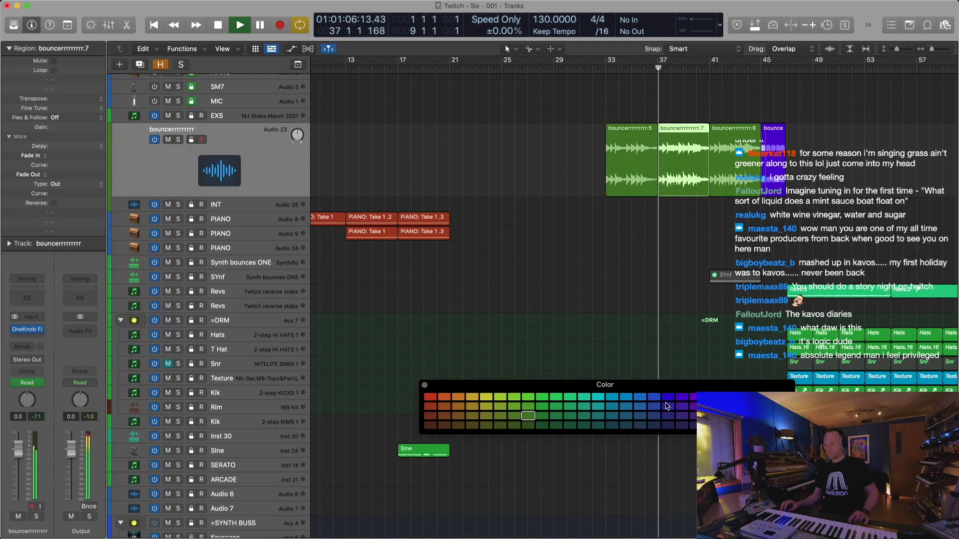
left_click(627, 398)
key("Right")
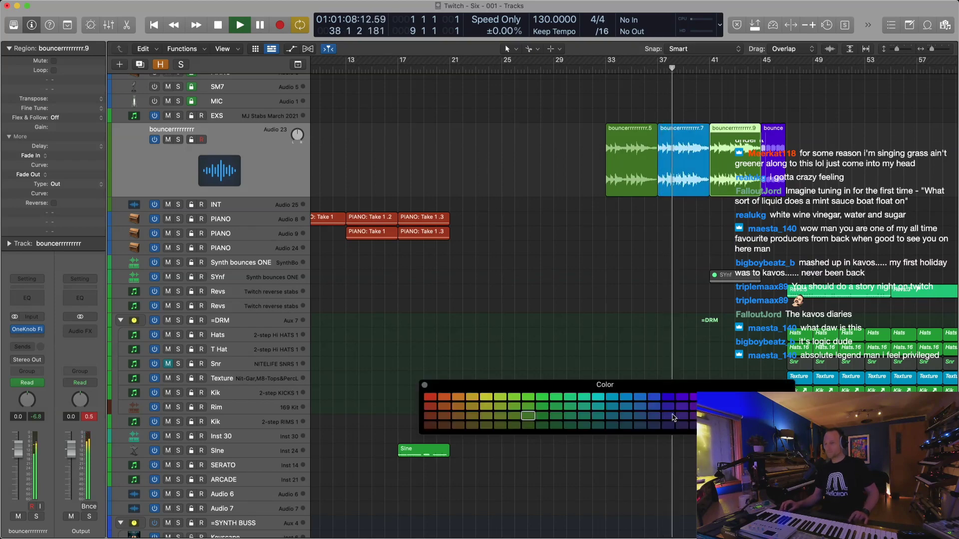
left_click(723, 398)
key("alt+c")
Review the build-up from bar 33 and its transition into the drum section at bar 47 during playback
key("super+Left")
key("super+Up")
key("super+Up")
key("super+Up")
key("super+Up")
key("super+Up")
key("super+Up")
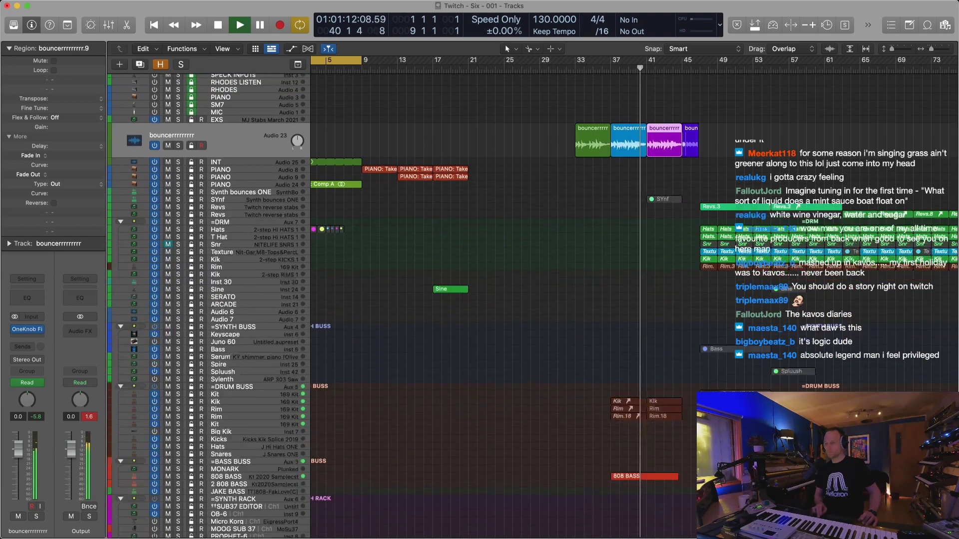
key("super+Left")
key("super+Left")
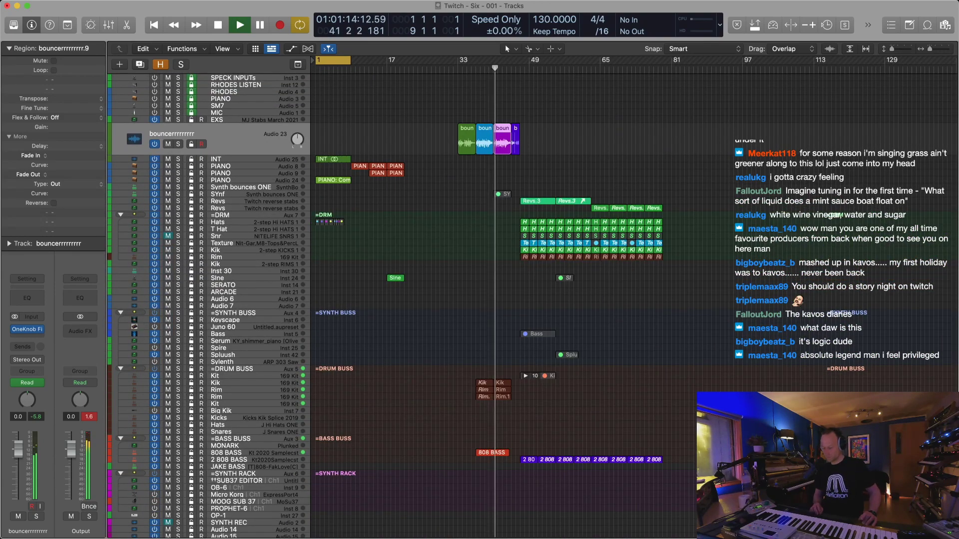
key("super+Right")
key("super+Right")
key("super+Left")
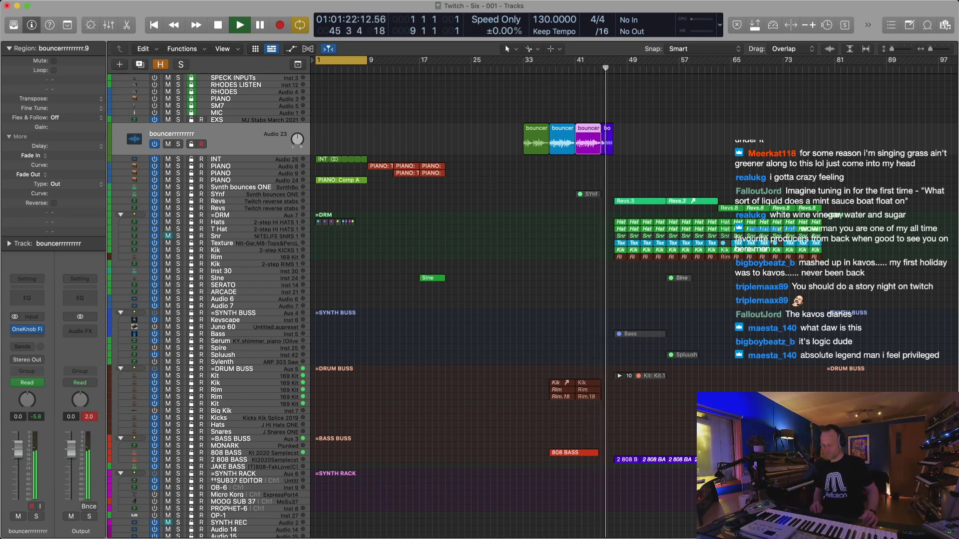
key("super+Right")
key("super+Right")
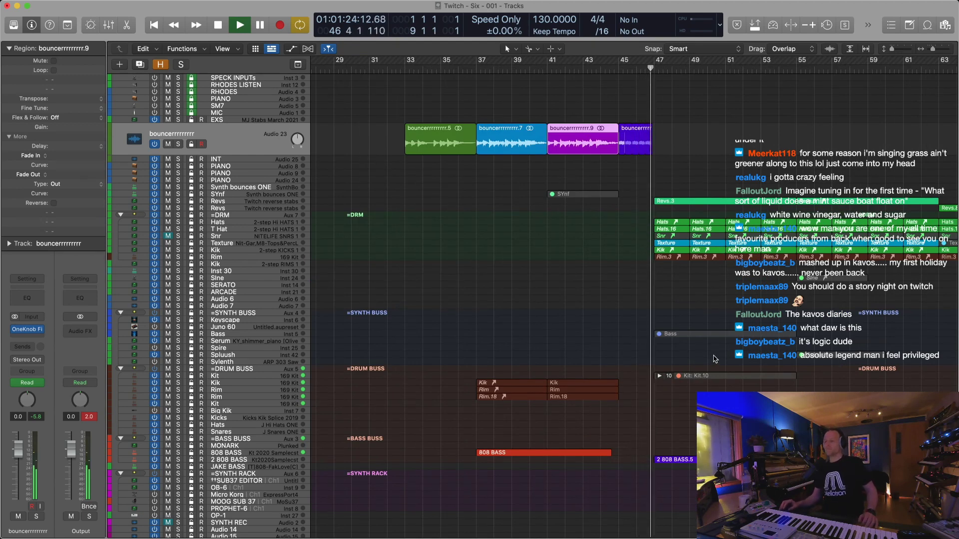
key("super+Left")
key("super+Left")
key("super+Left")
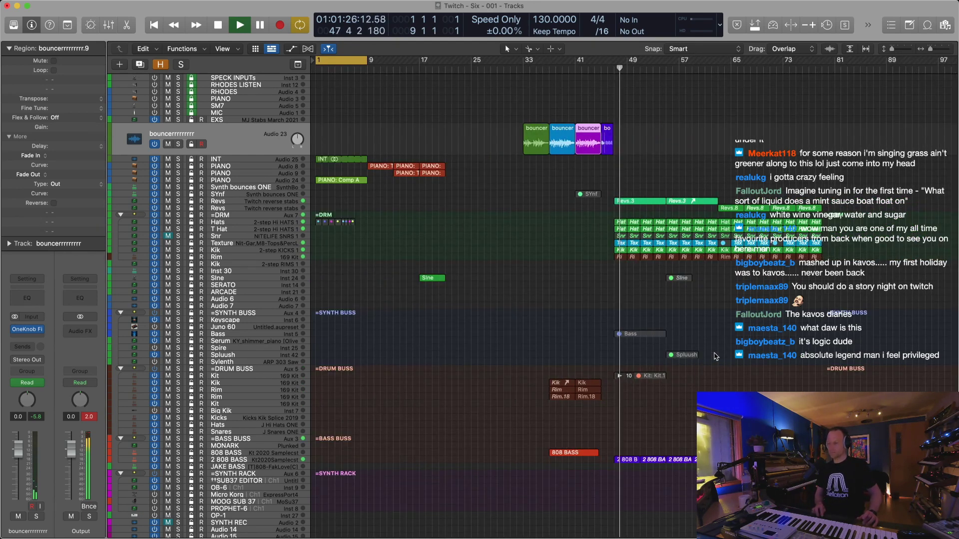
Insert a stereo UAD Ampex ATR-102 effect on the upper Revs track
left_click(275, 201)
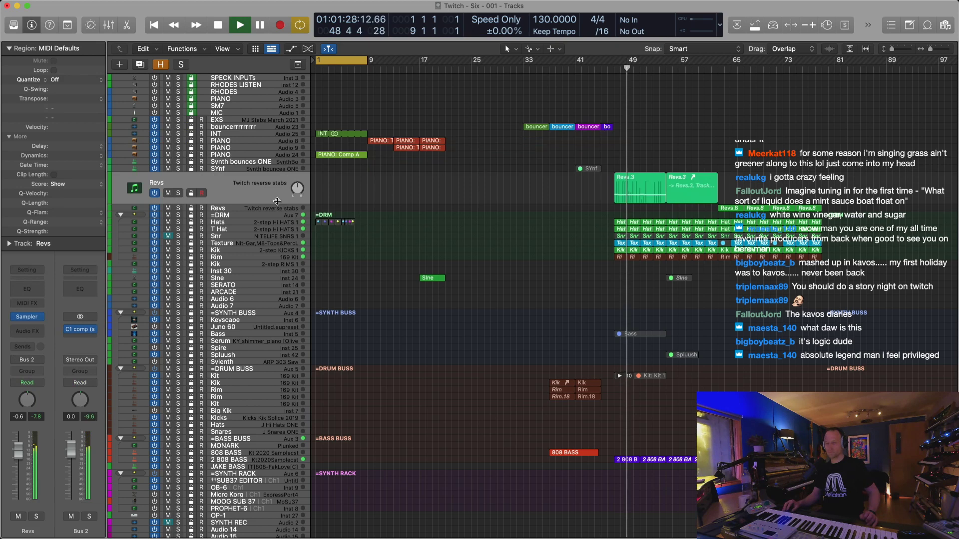
left_click(27, 331)
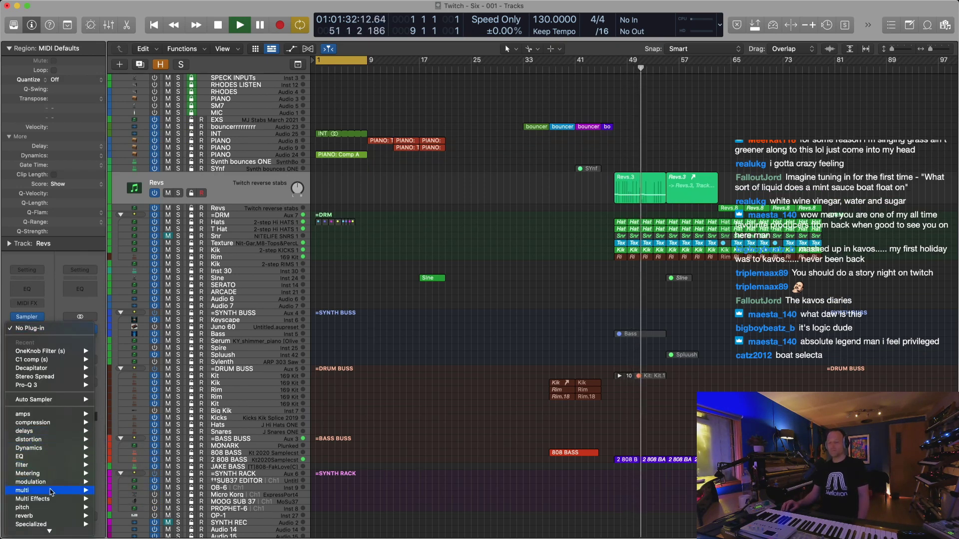
mouse_move(51, 473)
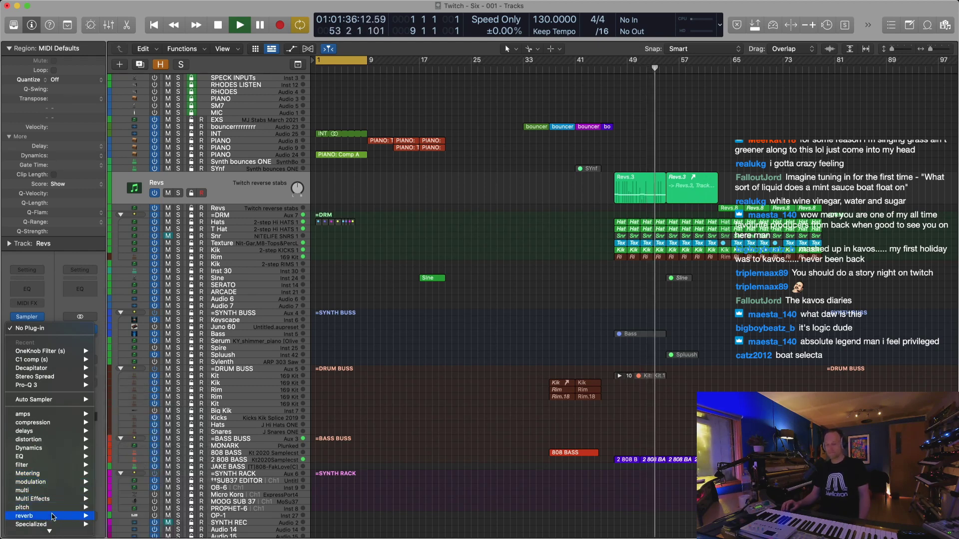
mouse_move(49, 530)
mouse_move(49, 508)
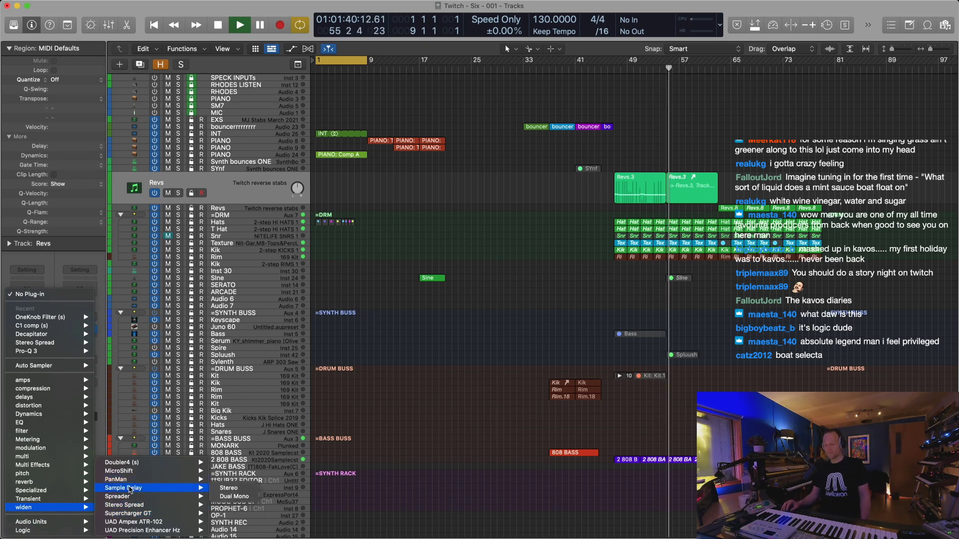
mouse_move(190, 523)
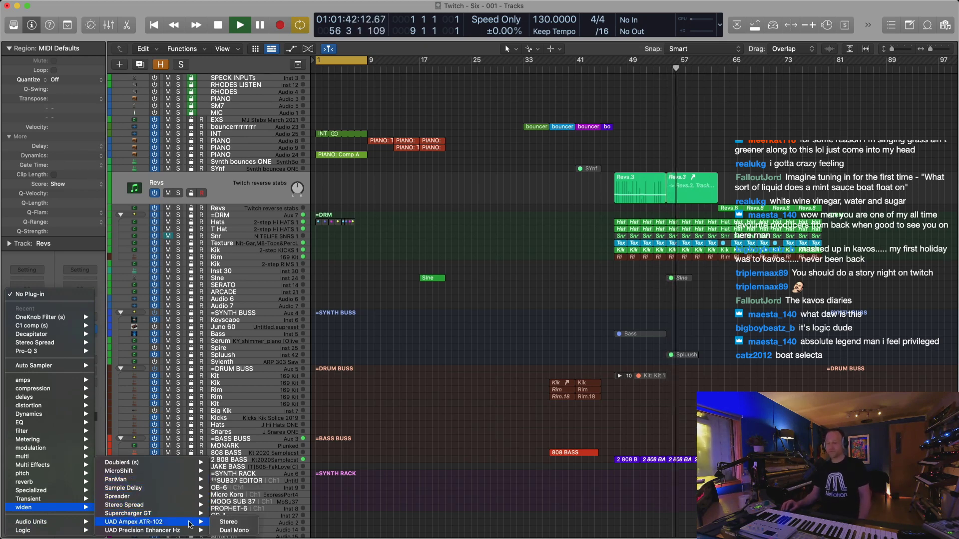
left_click(224, 521)
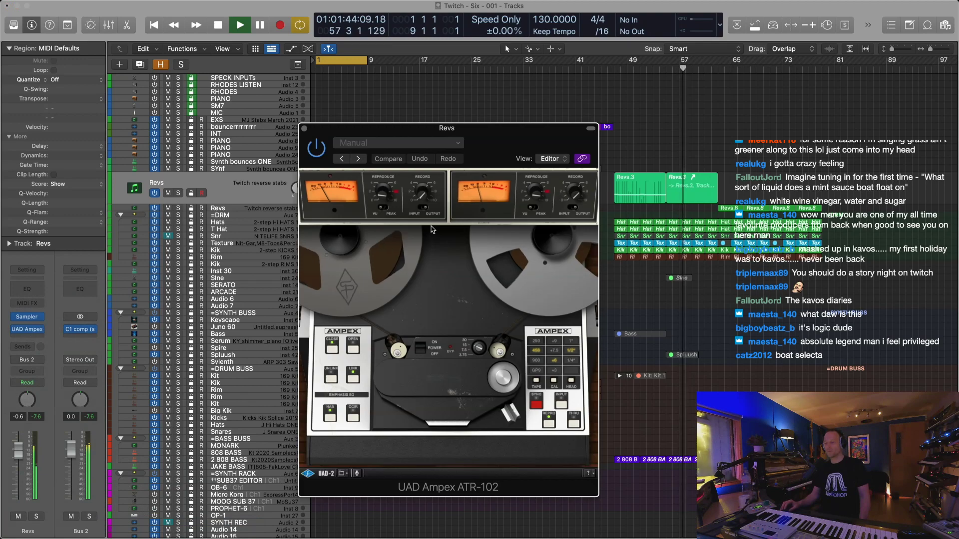
Load the Sampha WIDE preset in the UAD Ampex ATR-102 and close the plug-in window
left_click(398, 143)
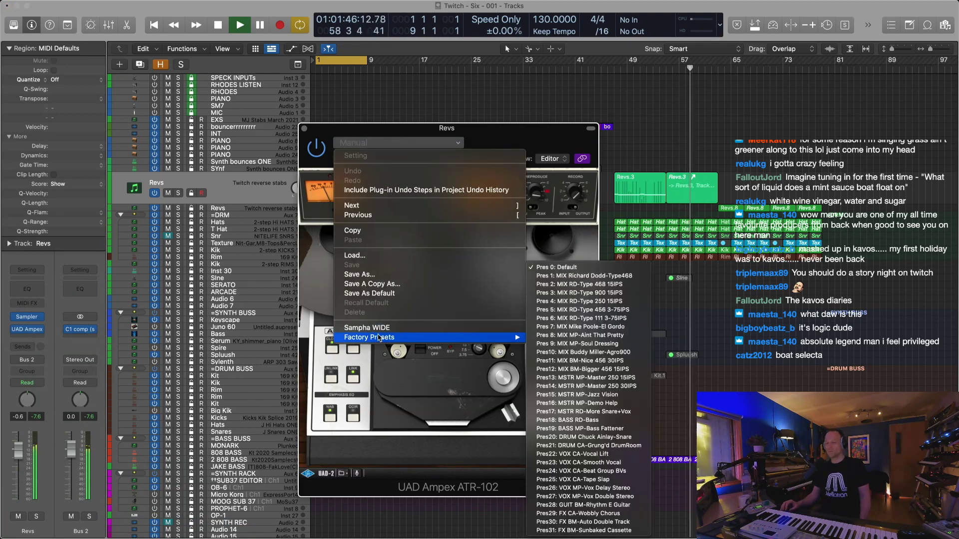
left_click(367, 327)
left_click_drag(395, 129, 594, 4)
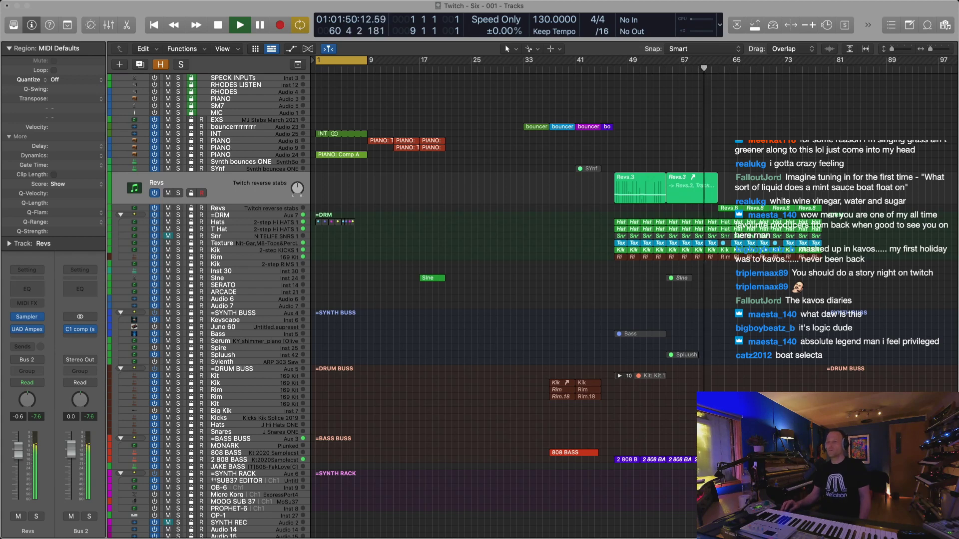
key("v")
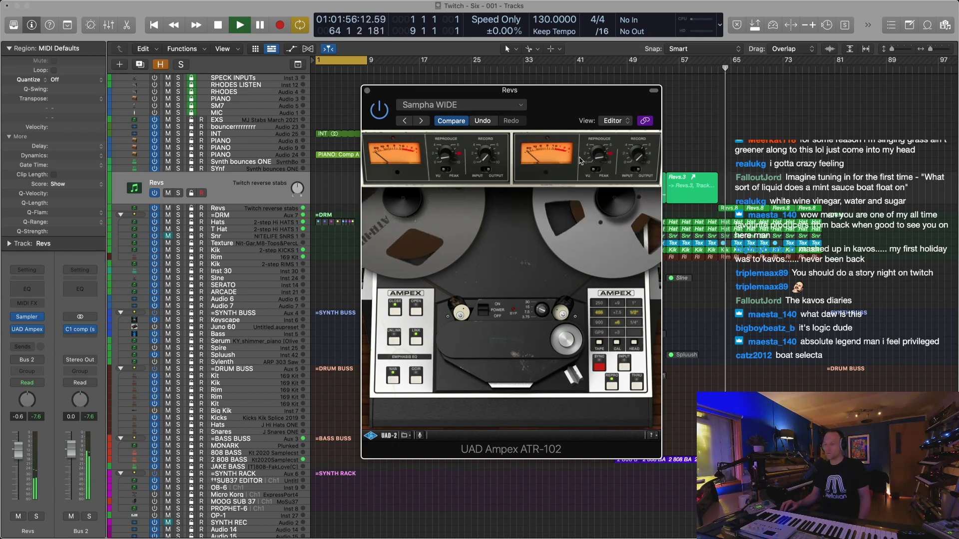
left_click(366, 89)
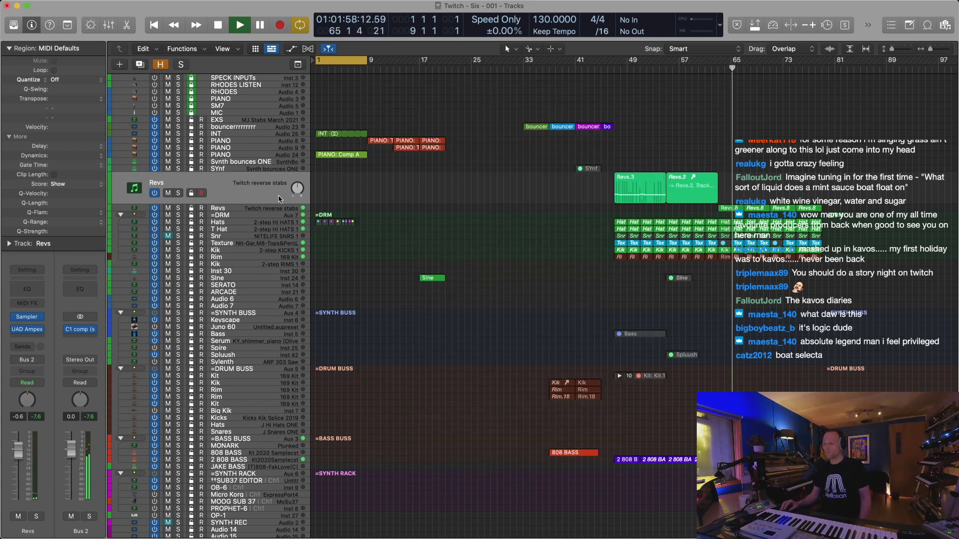
Turn off the enlarged track view on the second Revs track, and select the Kik and 2 808 BASS tracks in turn
left_click(245, 207)
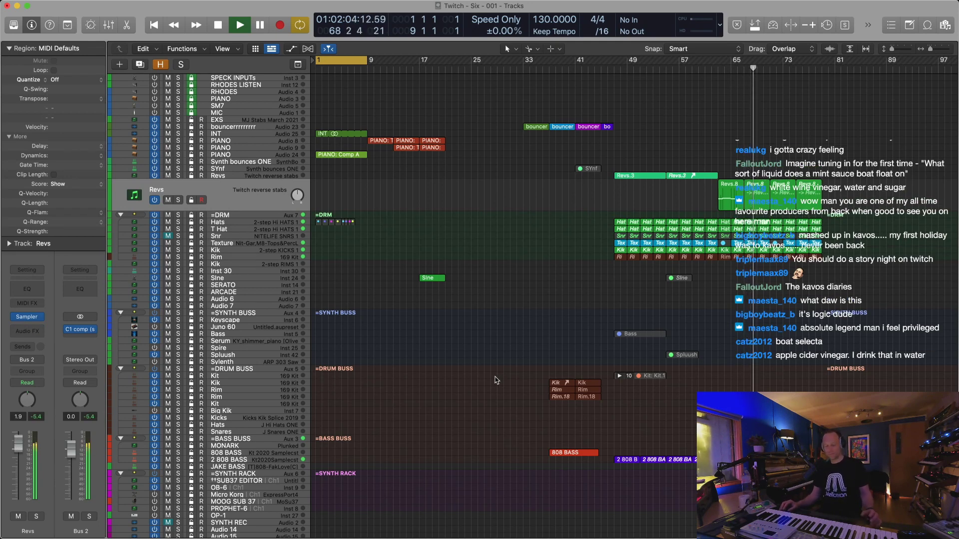
key("ctrl+z")
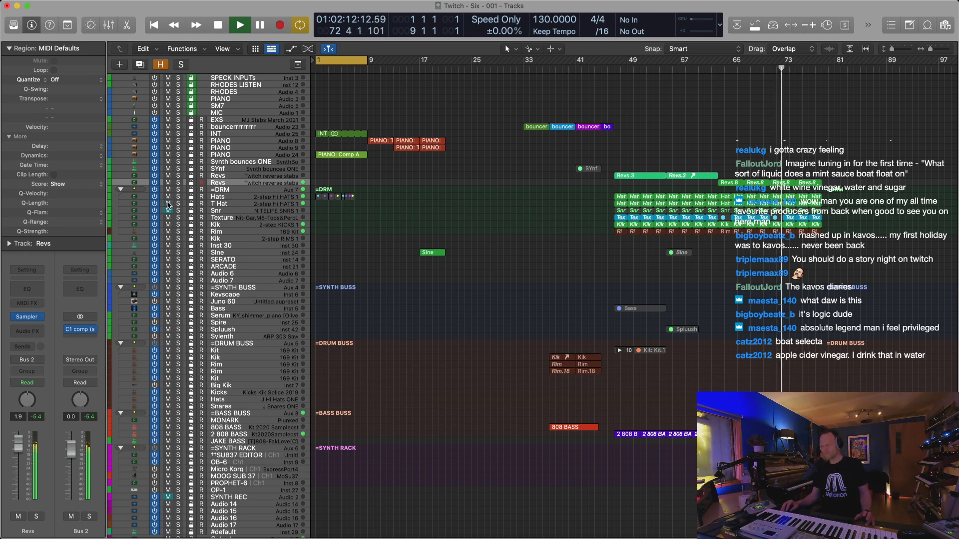
left_click(235, 225)
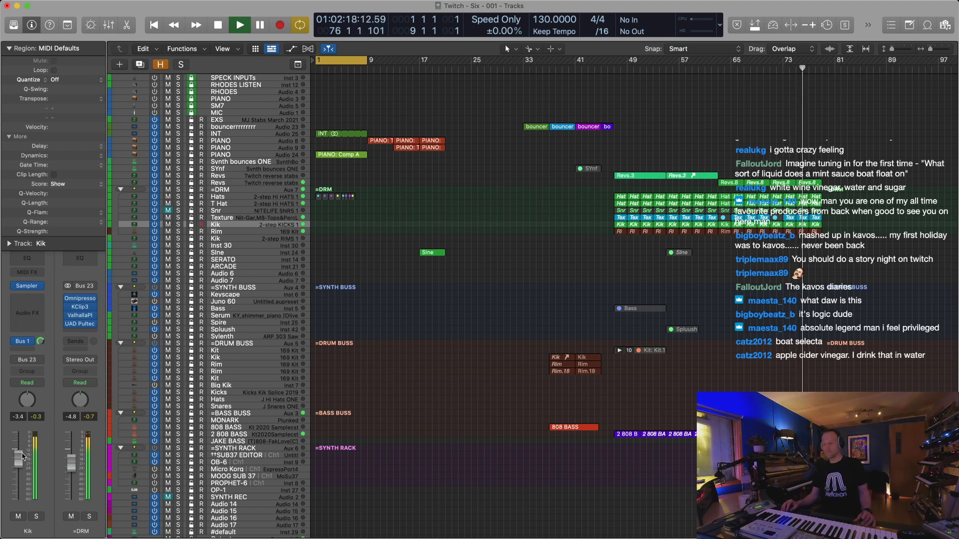
left_click(260, 435)
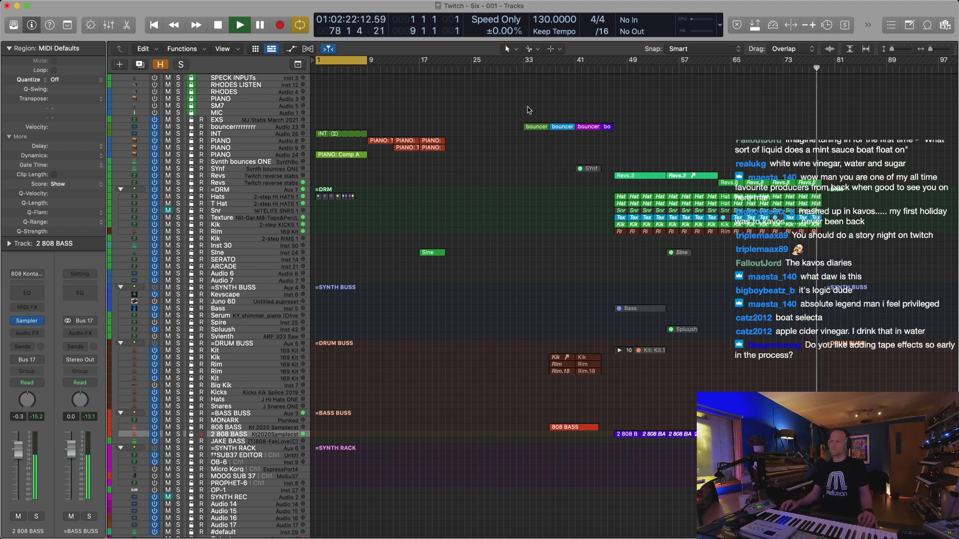
Copy the three bouncerrrrrrrrr regions from bars 37 to 47 to bar 79 and play from just before the copies
left_click_drag(580, 115, 616, 136)
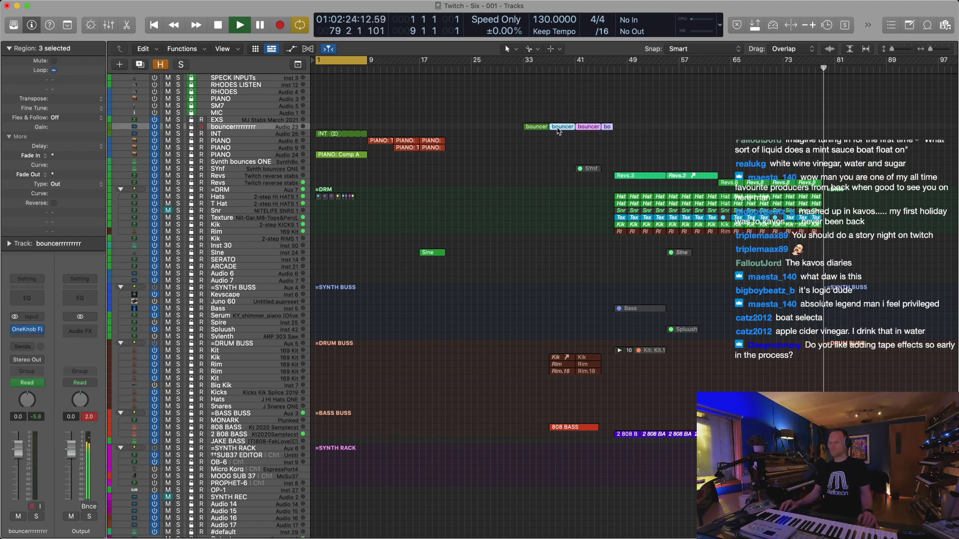
left_click_drag(700, 130, 838, 127)
left_click(815, 69)
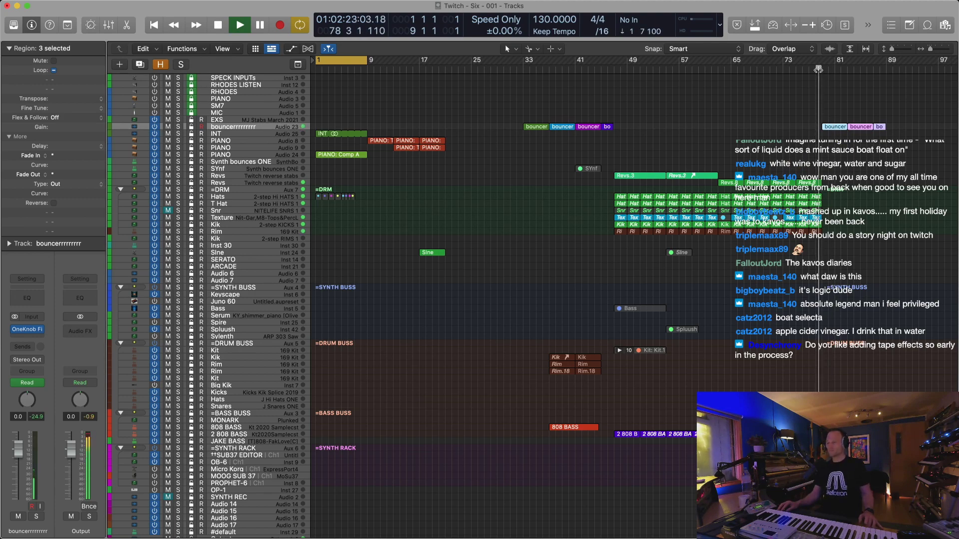
Try copying the drum regions from bars 71 to 79 on the =DRM tracks to bar 79, and delete the copies
key("super+Right")
key("super+Right")
key("super+Left")
key("super+Left")
key("super+Left")
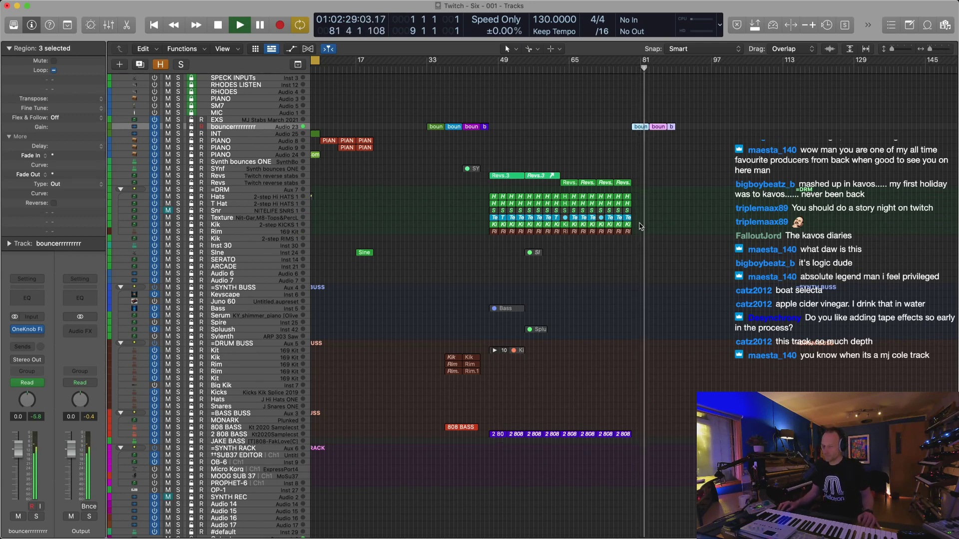
left_click_drag(643, 186, 601, 248)
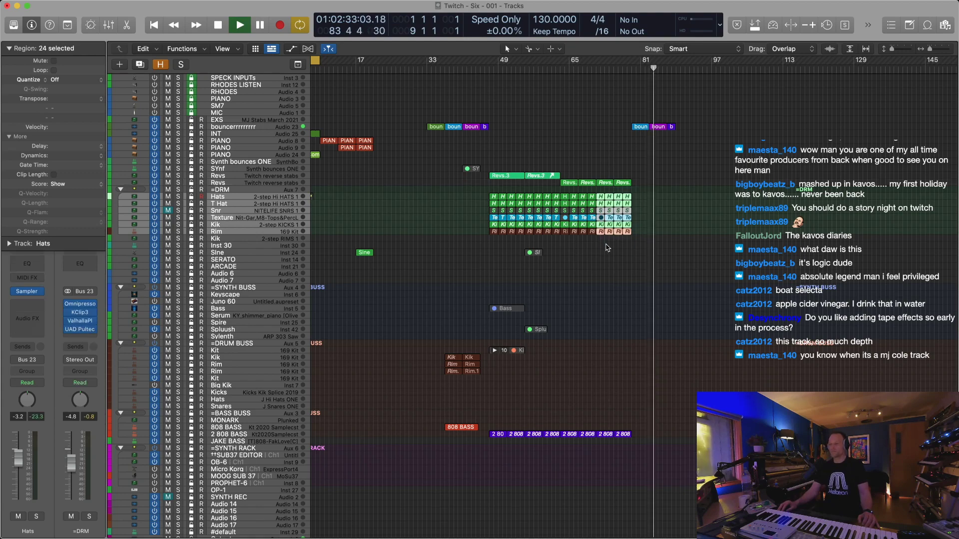
left_click_drag(601, 198, 635, 198, "alt")
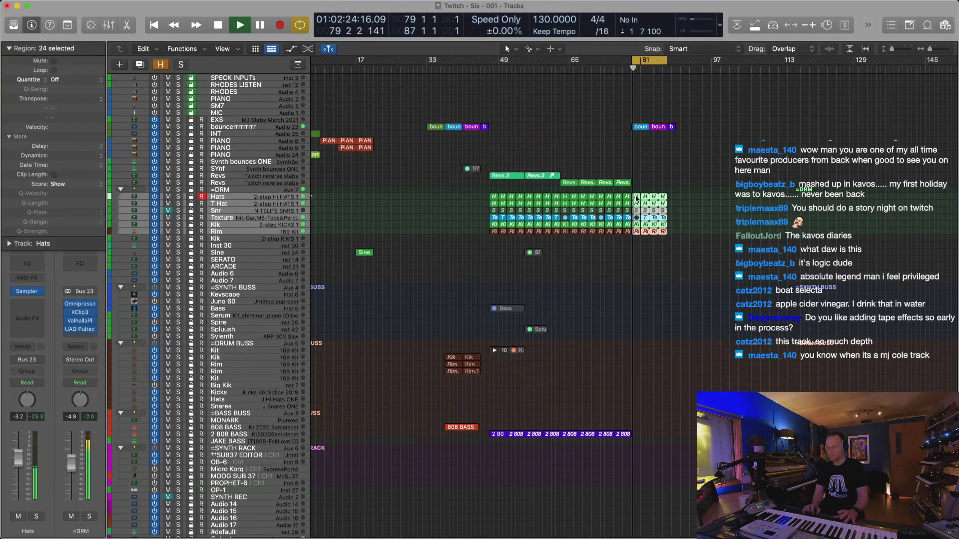
key("BackSpace")
Move playback back to the start of the build-up and set the cycle range from bar 33 to bar 47
key("super+Right")
key("super+Right")
key("super+Right")
key("super+Left")
key("super+Left")
left_click(458, 69)
left_click(419, 69)
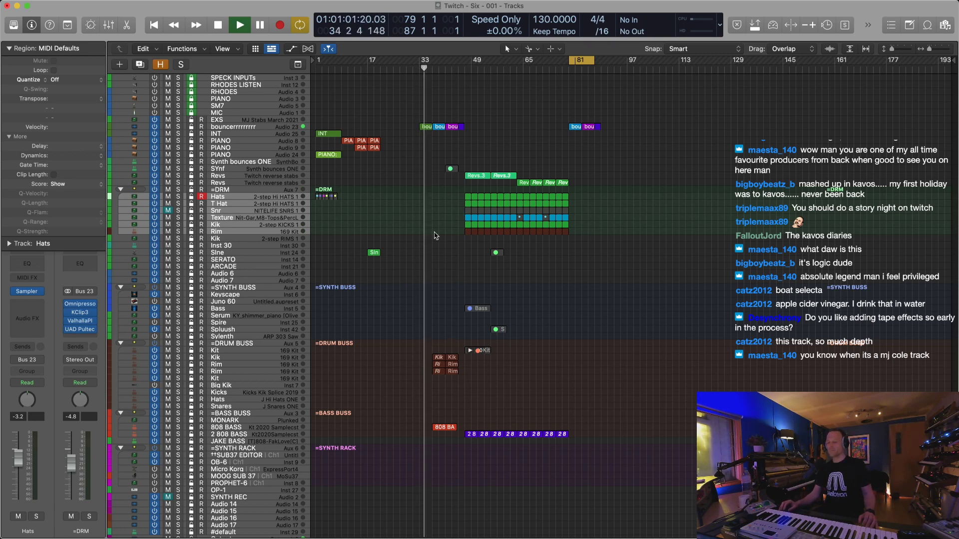
left_click_drag(420, 60, 465, 65)
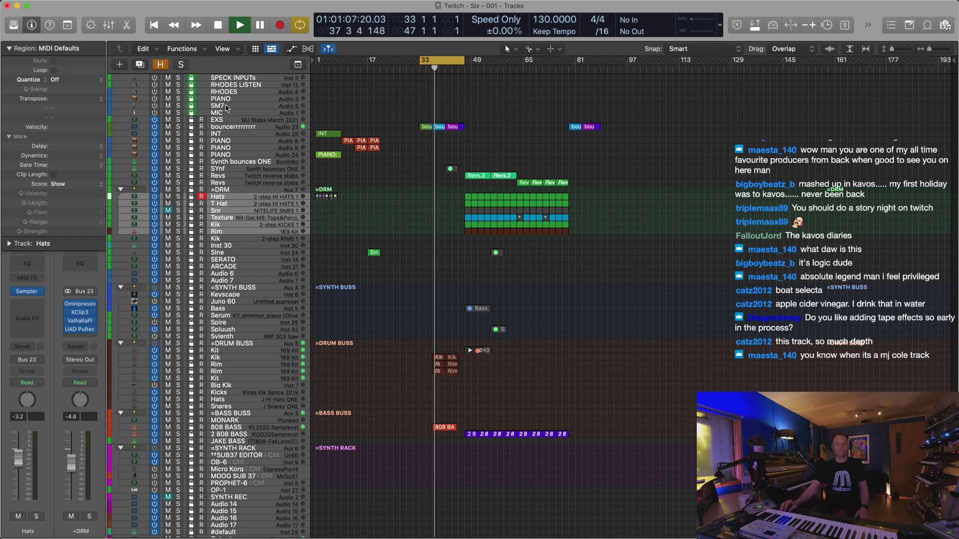
Duplicate the RHODES track with its settings, place the new track between MIC and EXS, and turn on its input monitoring
left_click(231, 92)
key("super+d")
left_click_drag(247, 103, 259, 127)
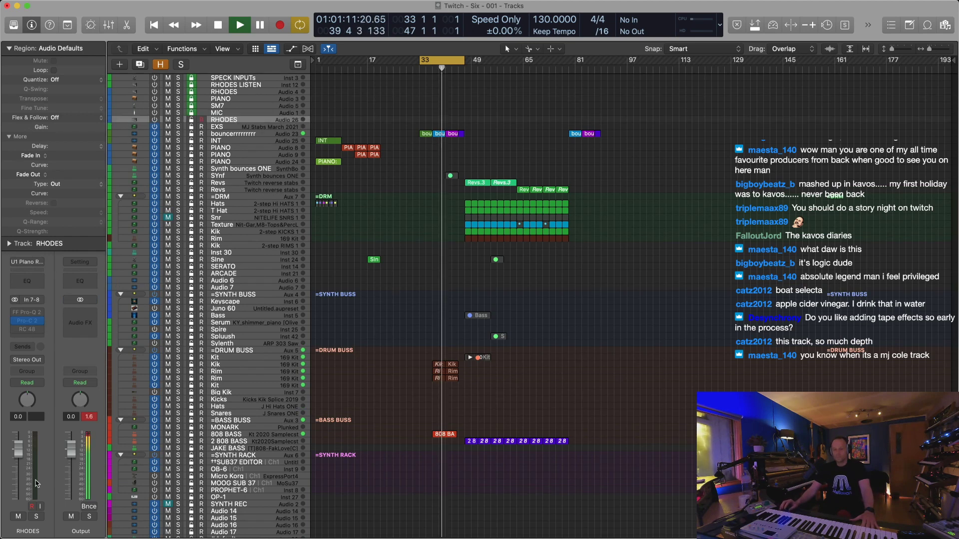
left_click(41, 507)
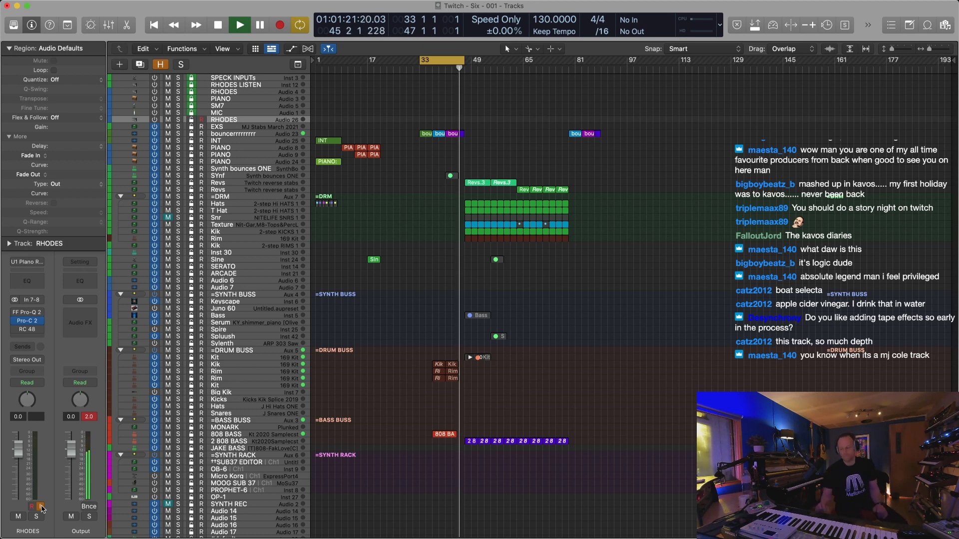
Shorten the cycle range so it runs from bar 33 to bar 45
key("super+Right")
key("super+Right")
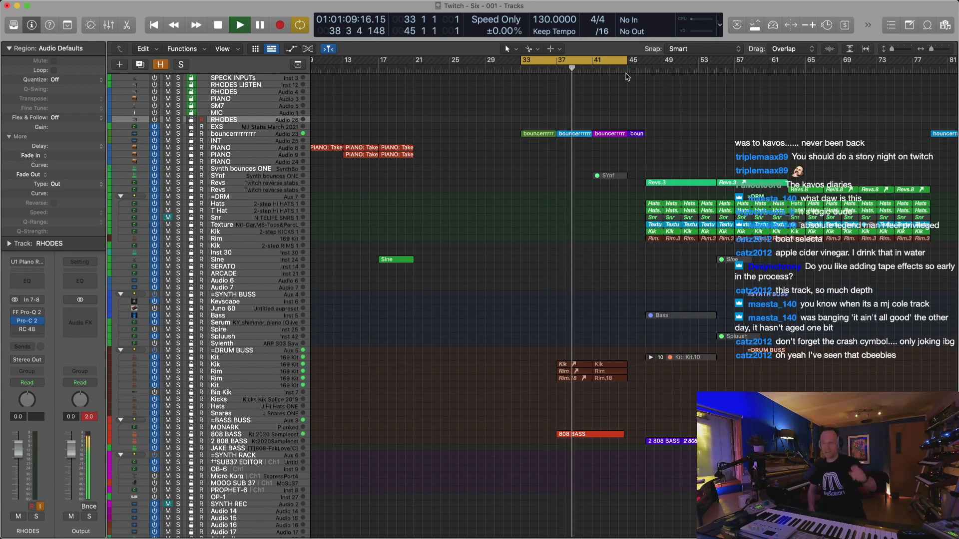
key("super+Right")
key("super+Down")
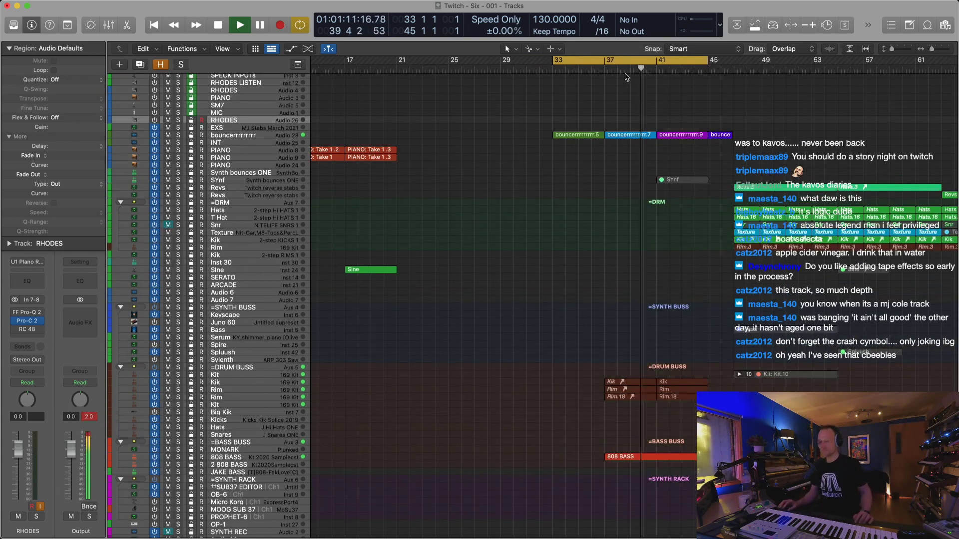
Shorten the cycle range so it starts at bar 37 and still ends at bar 45
left_click_drag(571, 71, 607, 66)
key("super+Left")
key("super+Left")
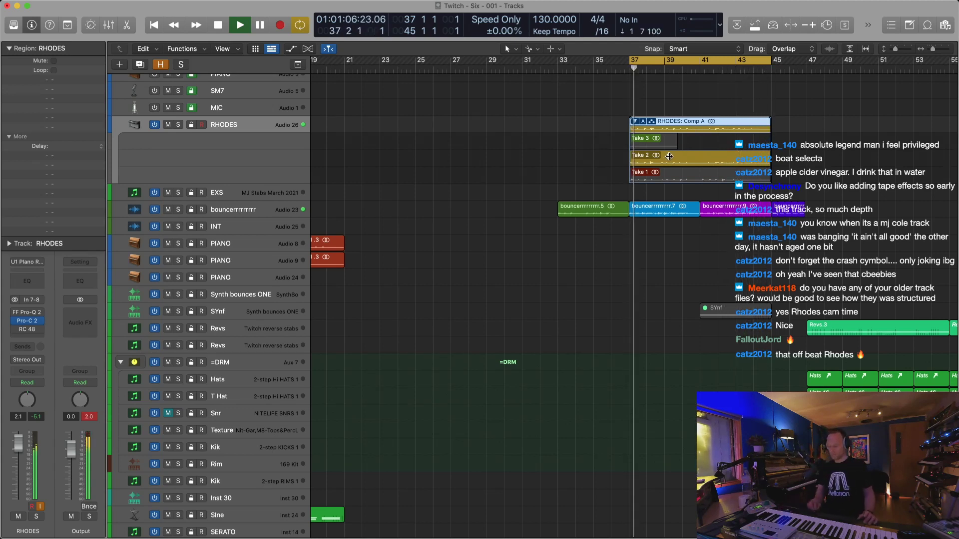
Flatten the RHODES take folder, with Take 2 as its comp, into a single audio region
key("super+Right")
key("super+Down")
key("super+Down")
left_click(667, 170)
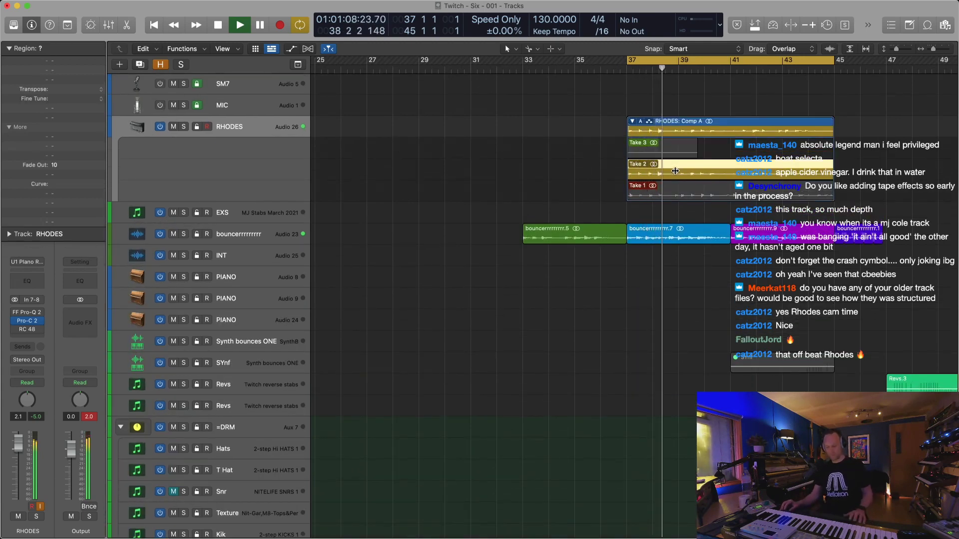
key("alt+u")
key("super+Down")
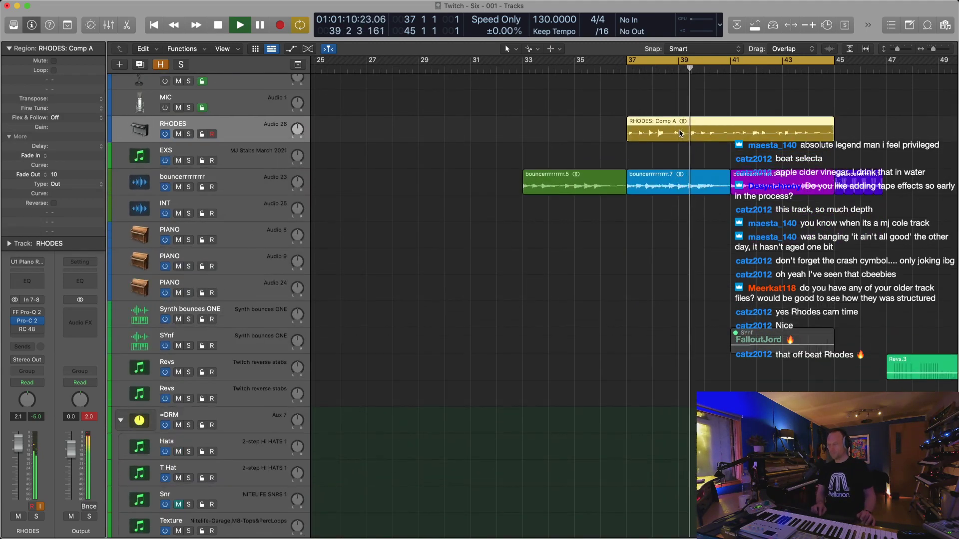
key("super+Down")
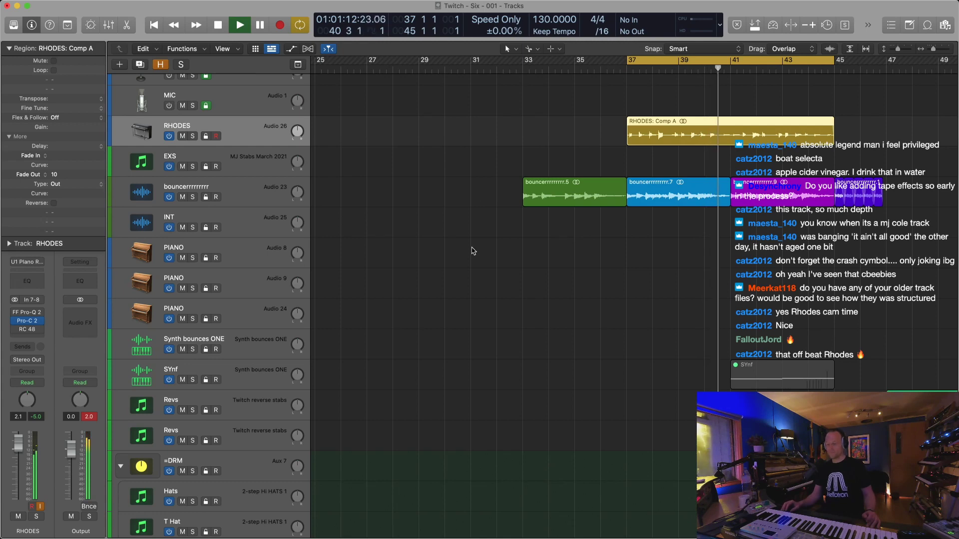
Duplicate the RHODES track with its settings and move the comp region at bar 37 onto the new track
key("super+Left")
key("super+d")
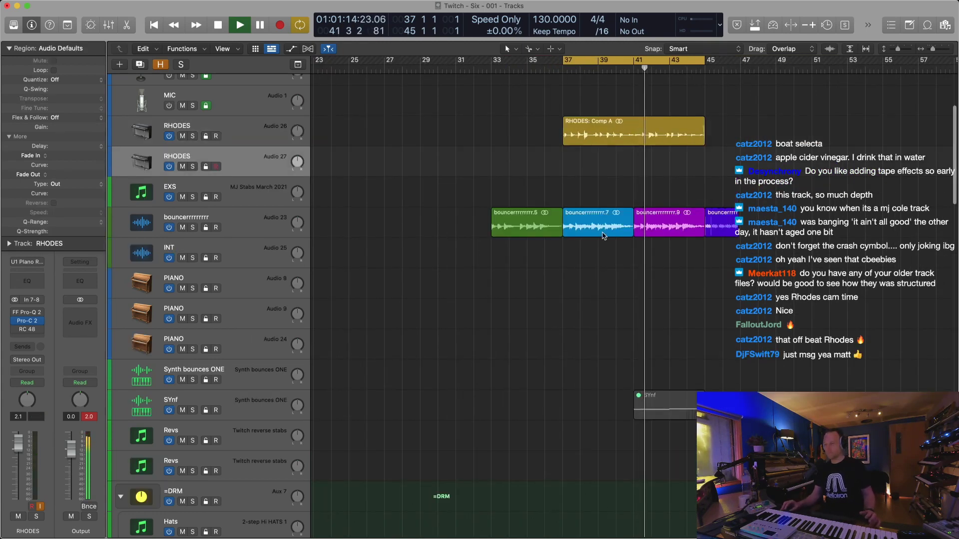
left_click_drag(619, 131, 619, 161)
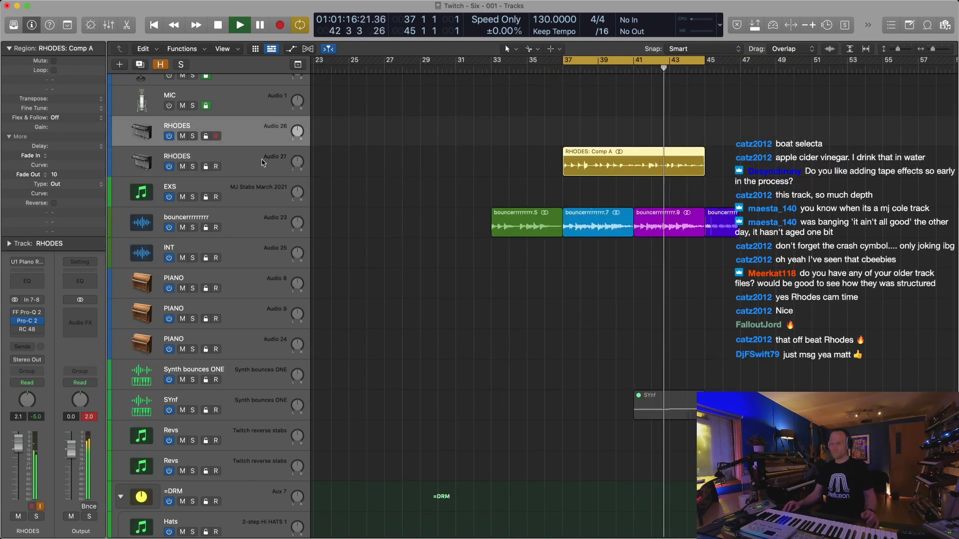
Rename the duplicated RHODES track as Rhodes dabs
double_click(262, 162)
type("Rhodes dbas")
key("BackSpace")
key("BackSpace")
key("BackSpace")
key("BackSpace")
type("dabs")
key("Return")
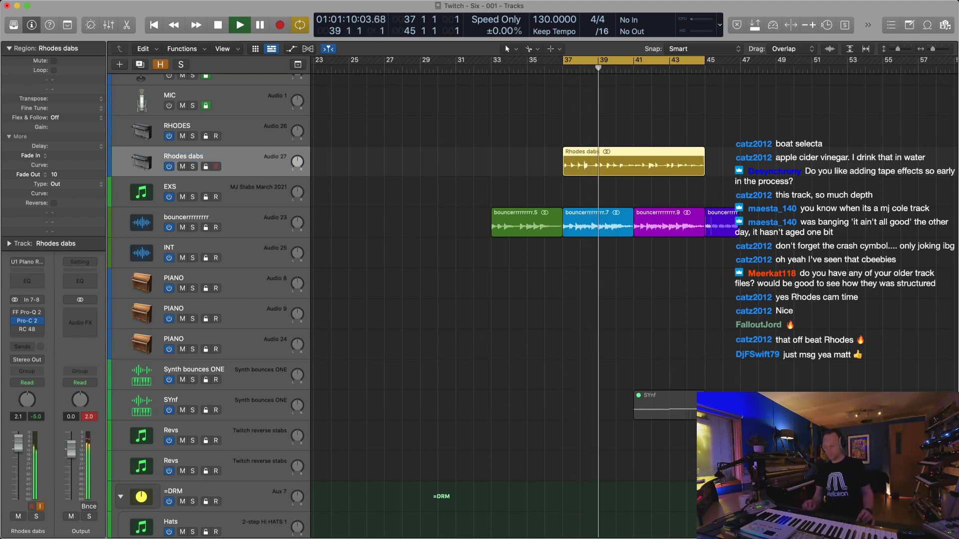
Replace the RC 48 insert on the Rhodes dabs track with the ValhallaSupermassive delay
key("super+Right")
key("super+Down")
left_click(388, 165)
left_click(609, 175)
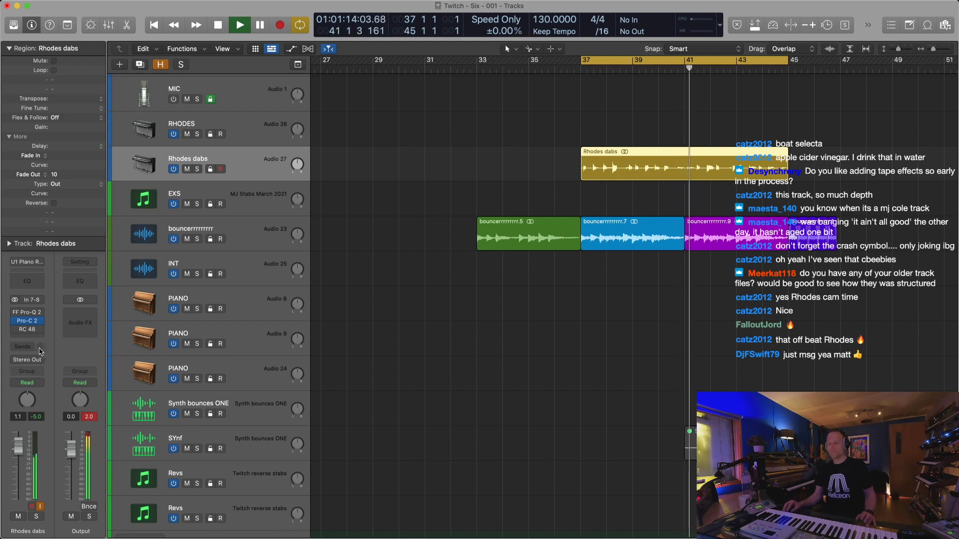
left_click(41, 329)
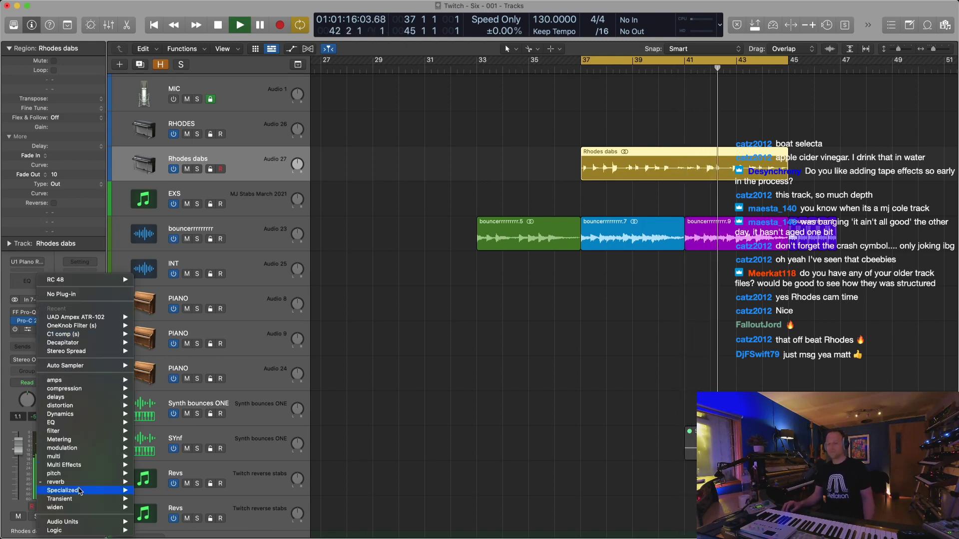
mouse_move(100, 397)
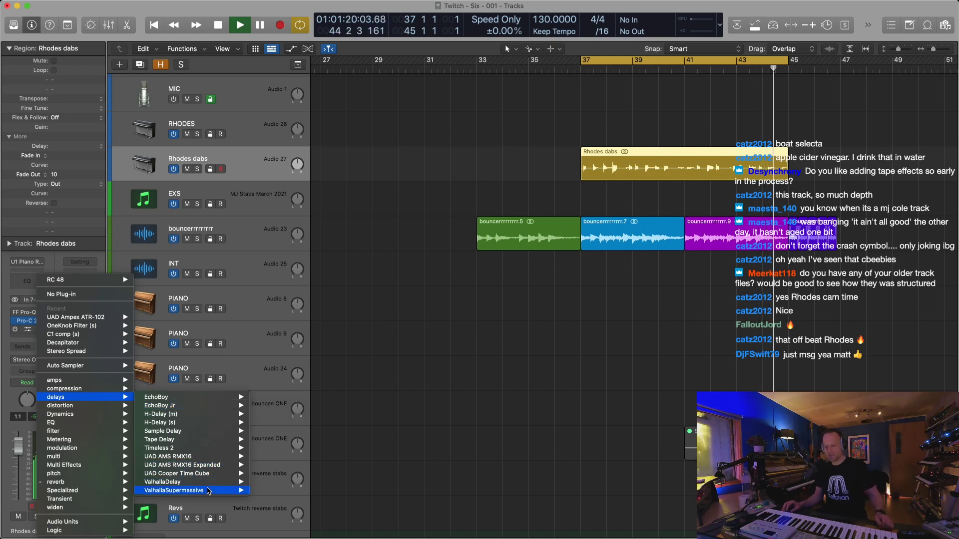
mouse_move(209, 490)
left_click(272, 491)
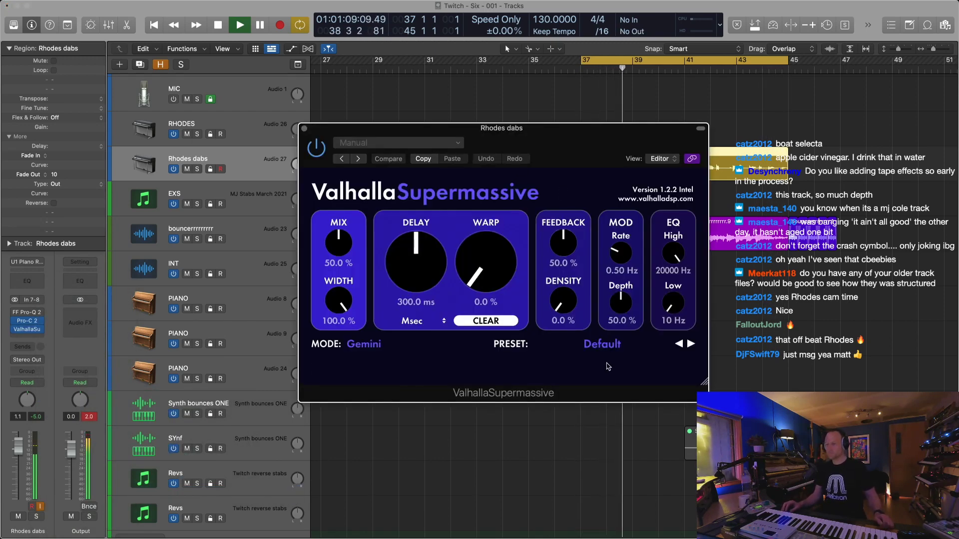
Turn on solo mode and browse the delay presets to CirrusMajor8thNote, with the mix at 50%
left_click(690, 344)
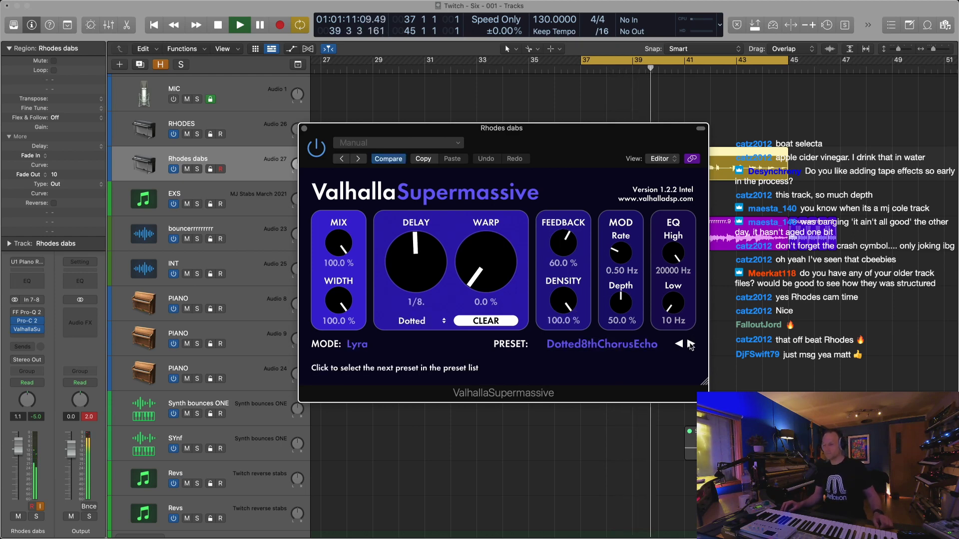
left_click_drag(339, 243, 360, 315)
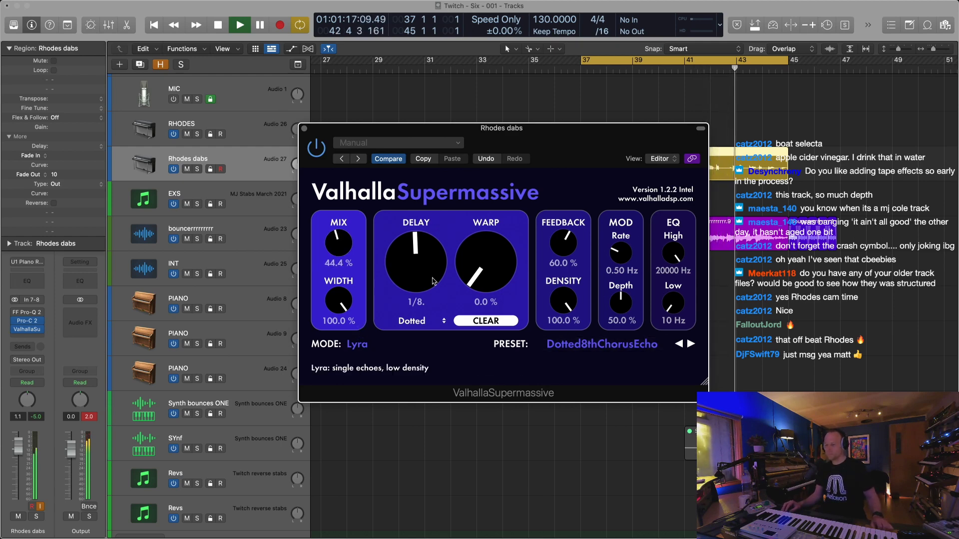
key("ctrl+s")
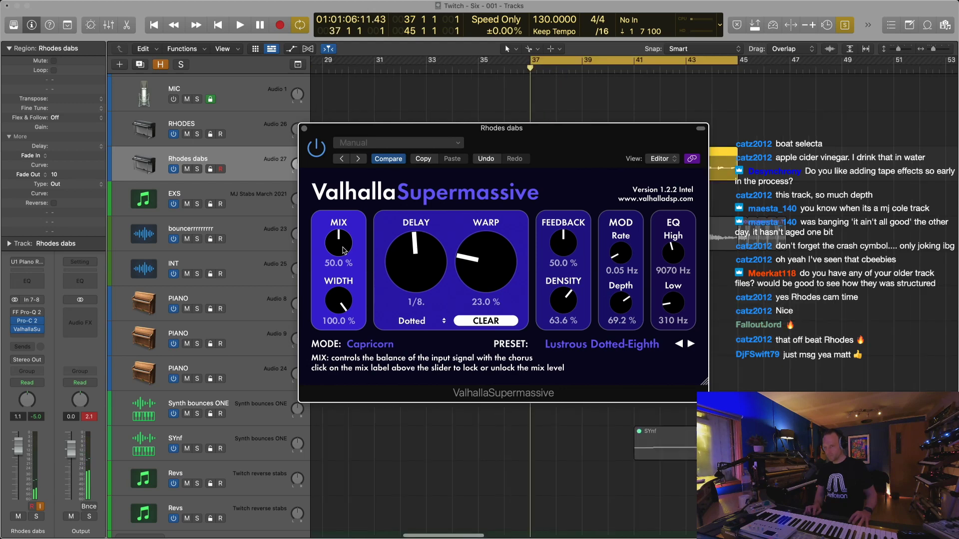
key("super+z")
left_click(860, 244)
key("space")
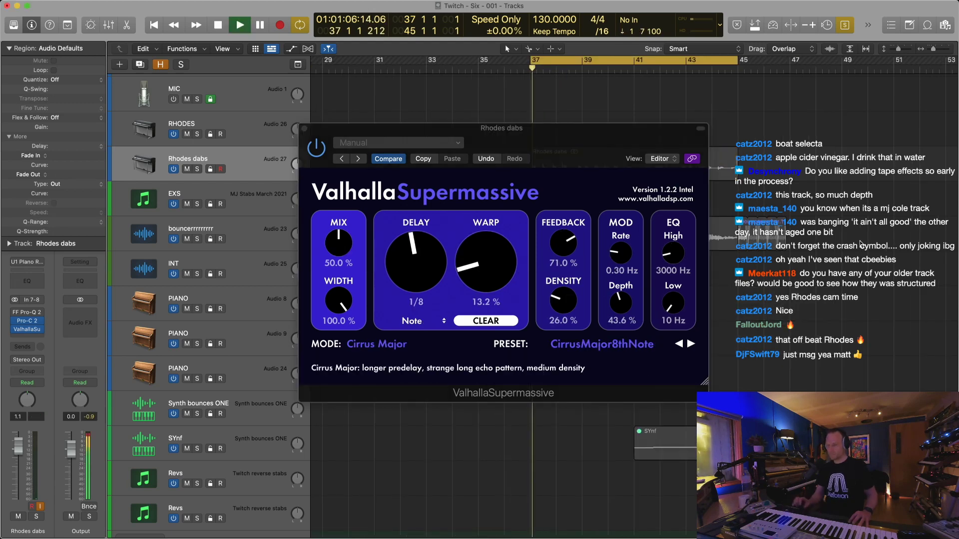
Solo the Rhodes dabs region and set the delay's feedback to 74%
left_click_drag(528, 127, 582, 0)
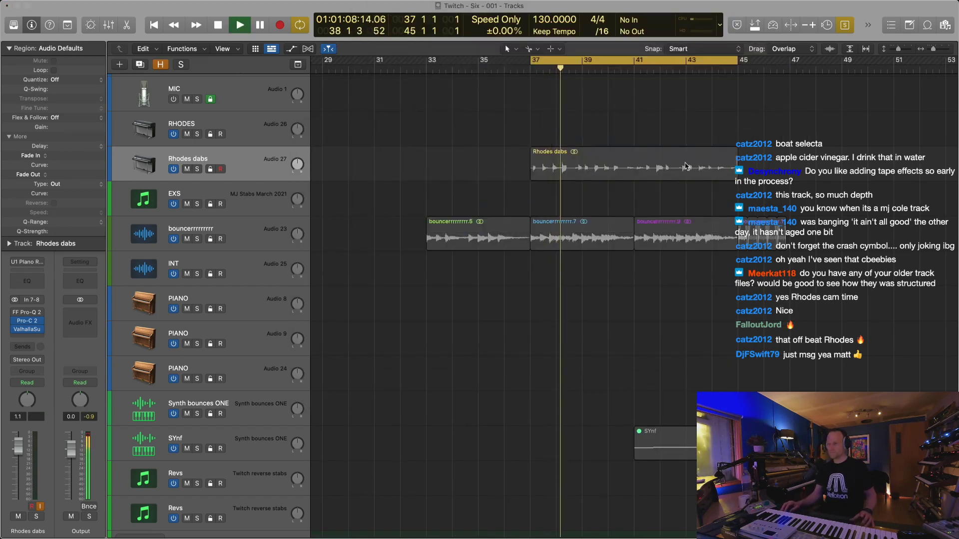
left_click(686, 166)
key("comma")
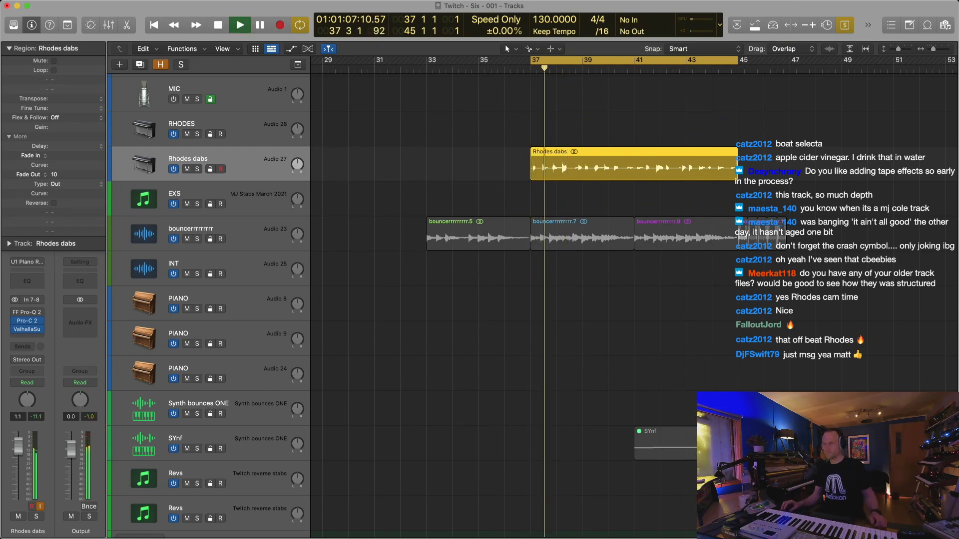
key("v")
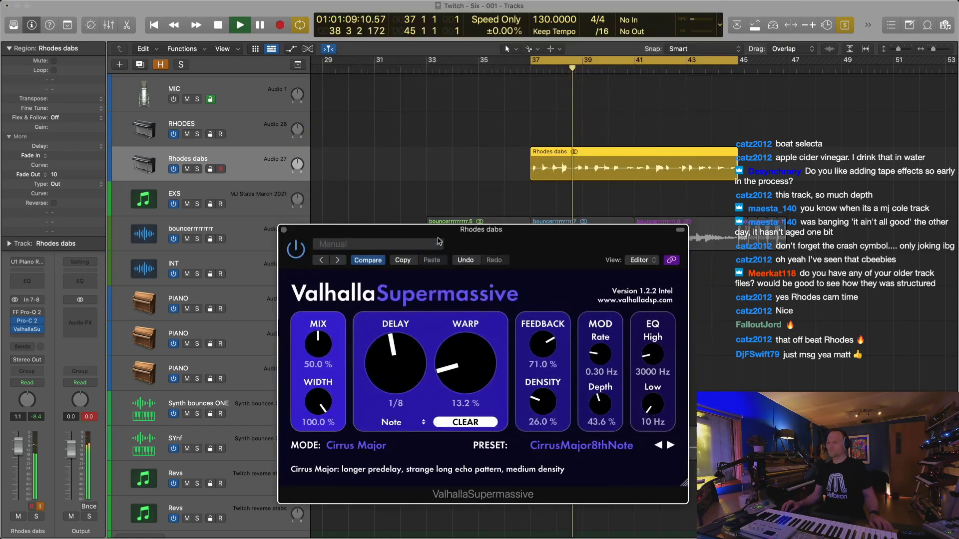
left_click_drag(539, 352, 539, 348)
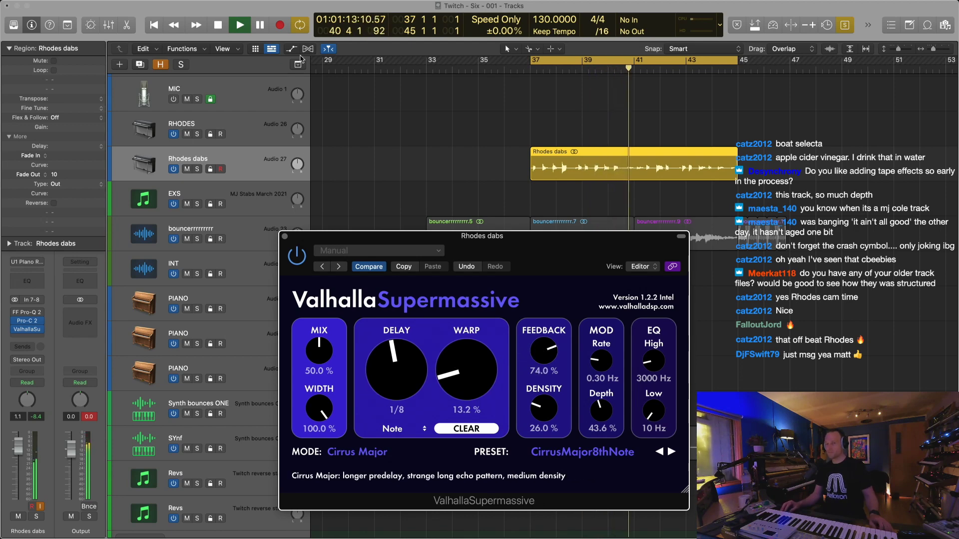
Enable Flex on the Rhodes dabs track in Slicing mode and quantize its region to 1/16 Note
left_click(307, 49)
left_click(236, 164)
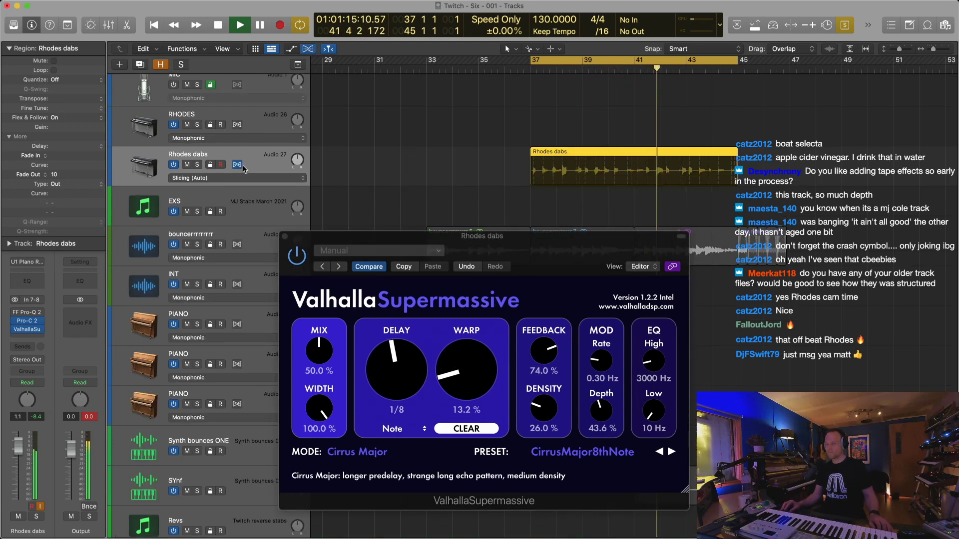
left_click(236, 180)
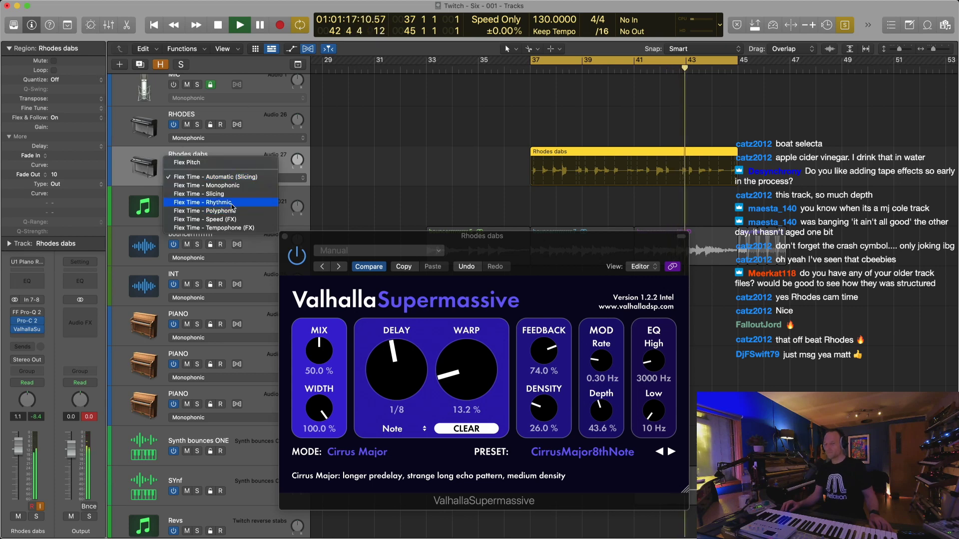
left_click(240, 185)
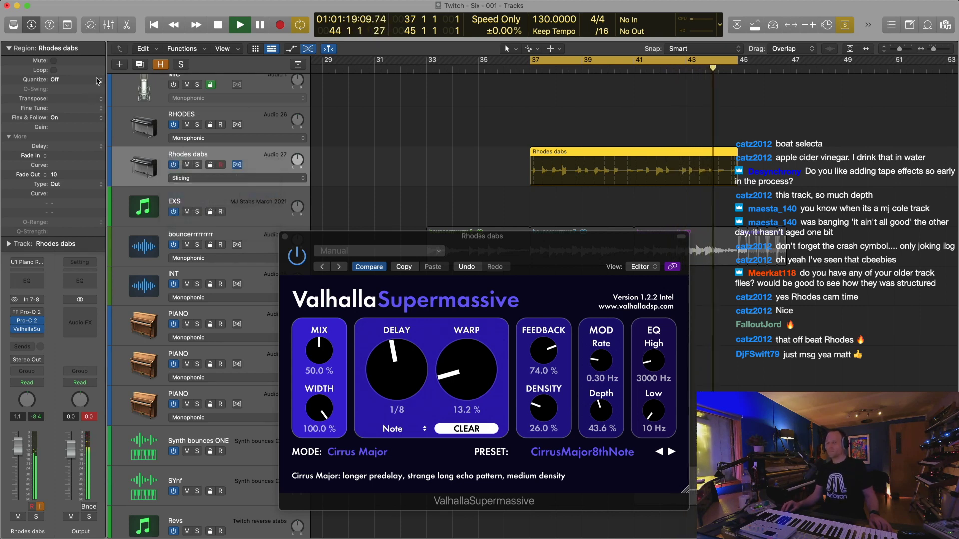
left_click(91, 80)
left_click(73, 126)
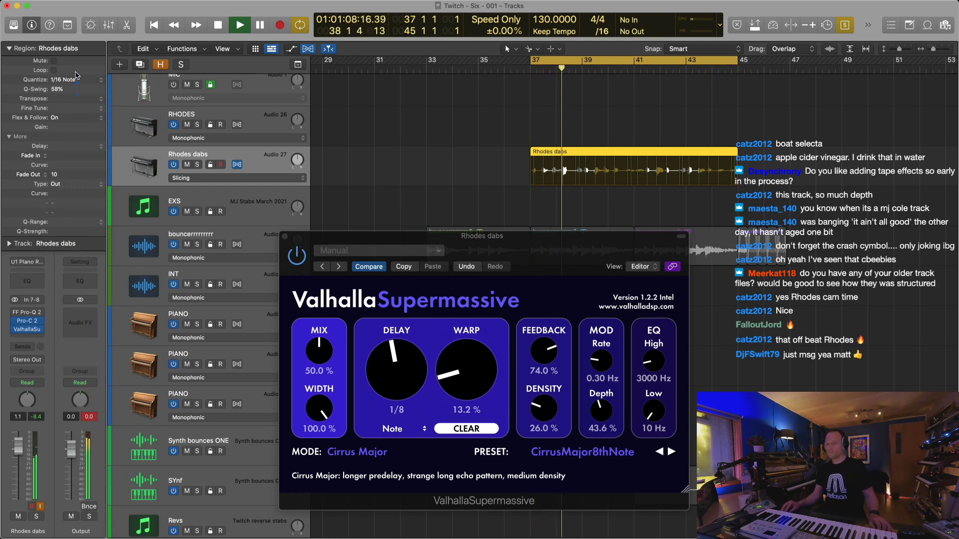
Set the delay's feedback to 76.9%, modulation depth to 28.5% and low EQ to 770 Hz, and copy the plug-in settings
left_click_drag(546, 348, 546, 346)
left_click_drag(601, 409, 594, 436)
left_click_drag(652, 411, 648, 359)
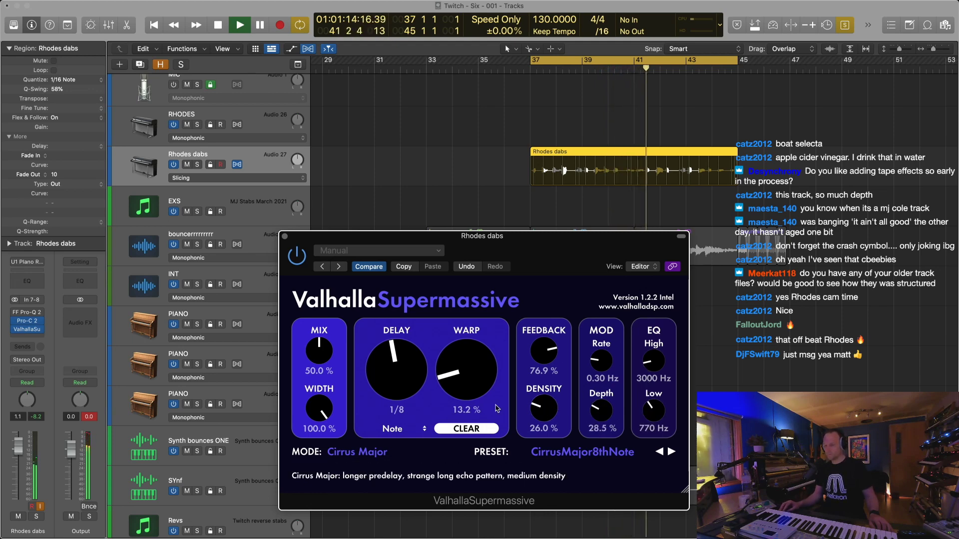
left_click(405, 267)
Audition more delay presets on the soloed Rhodes dabs region, including Echoes Out Of The Way, Reverse Cloud Of 8ths, Skinny 8th and Palm Mute
left_click(671, 451)
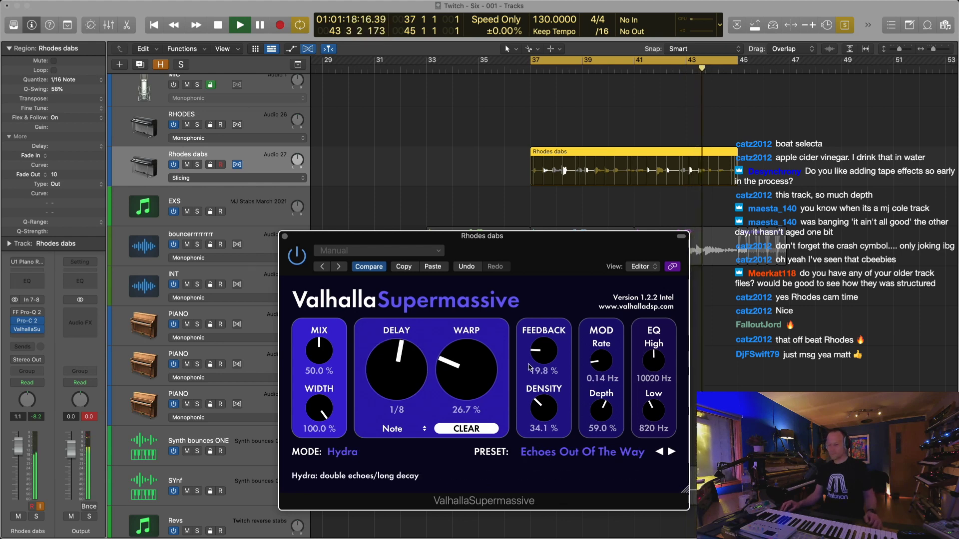
left_click(671, 452)
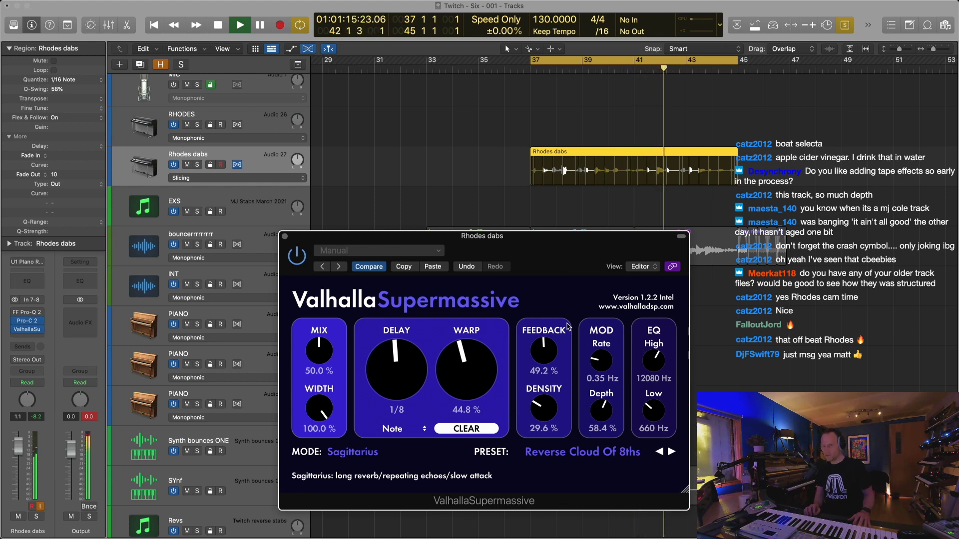
key("space")
key("ctrl+s")
key("super+z")
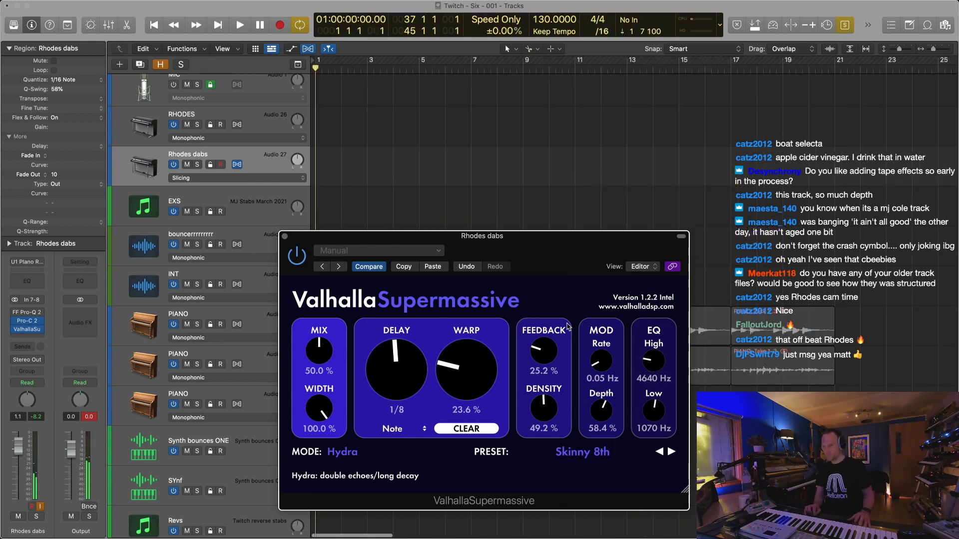
key("super+z")
left_click(764, 363)
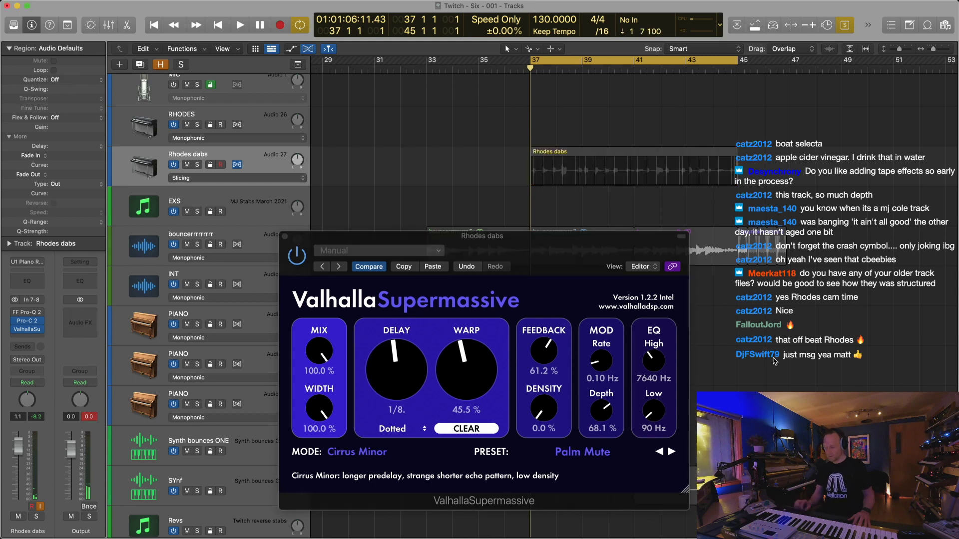
key("space")
left_click(613, 154)
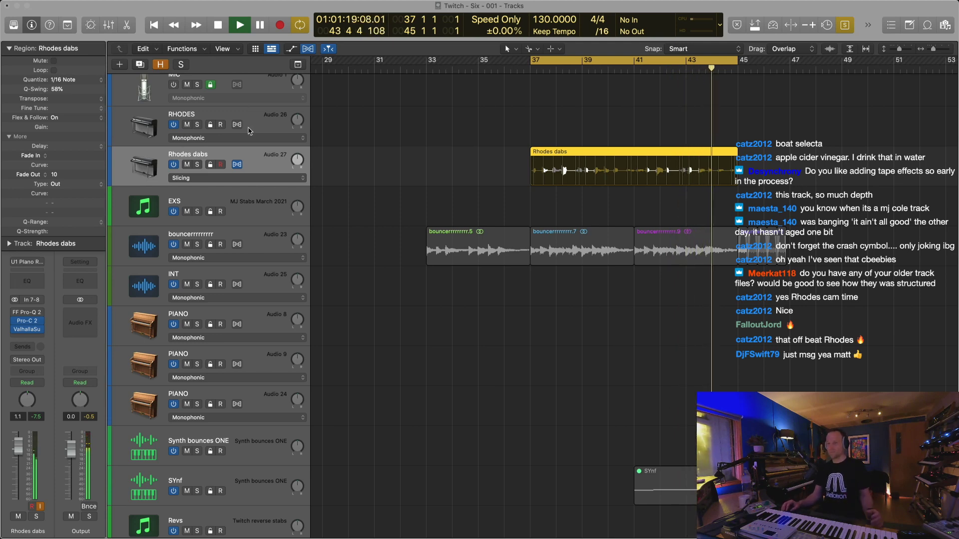
Turn off solo mode and play the cycle from bar 37 with all tracks
key("s")
key("space")
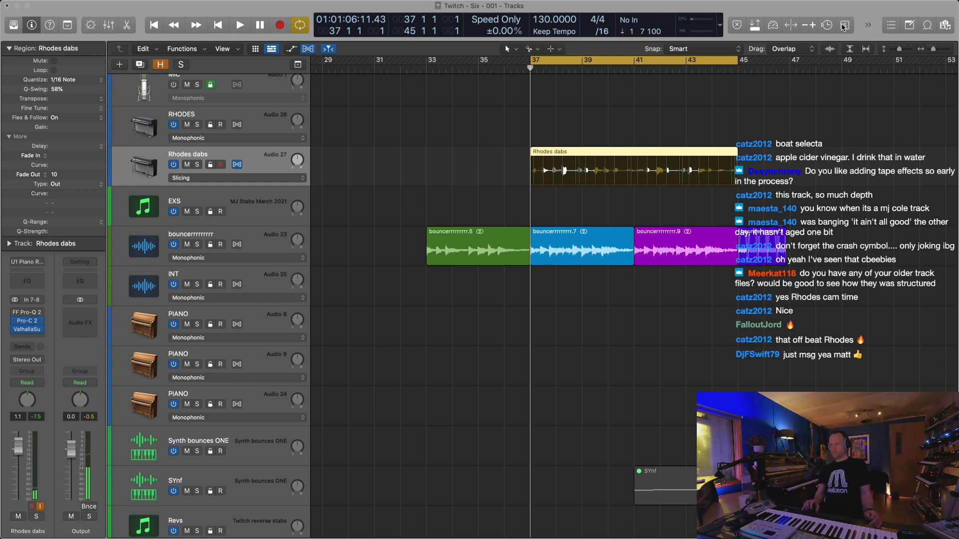
left_click(832, 135)
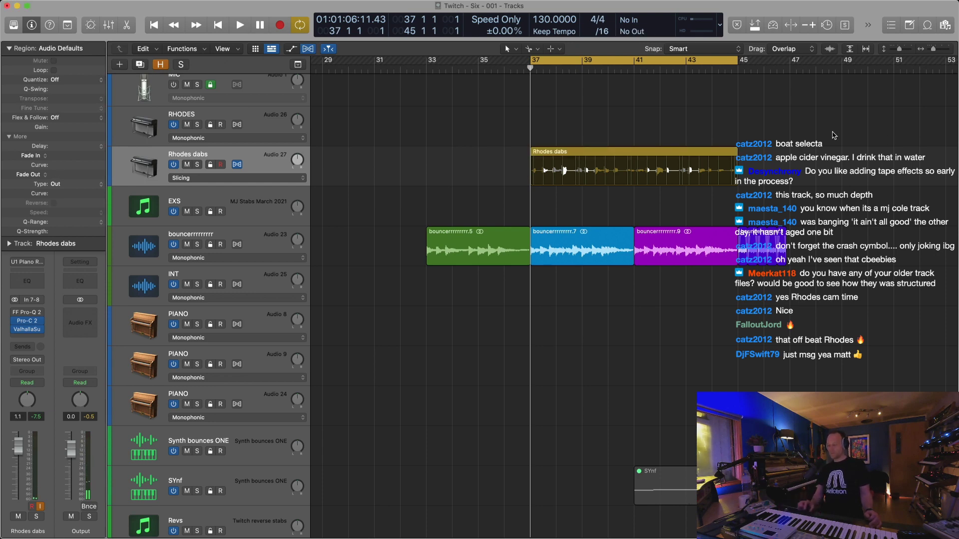
key("space")
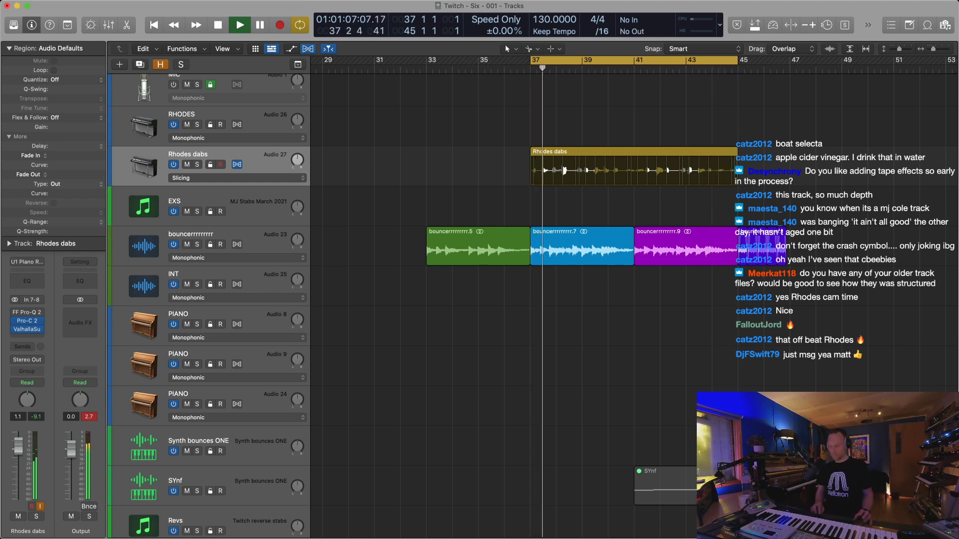
Move the Rhodes dabs region from bar 37 to bar 79, in line with the second group of bouncerrrrrrrrr regions
key("super+Up")
key("super+Up")
key("super+Up")
key("super+Up")
key("super+Left")
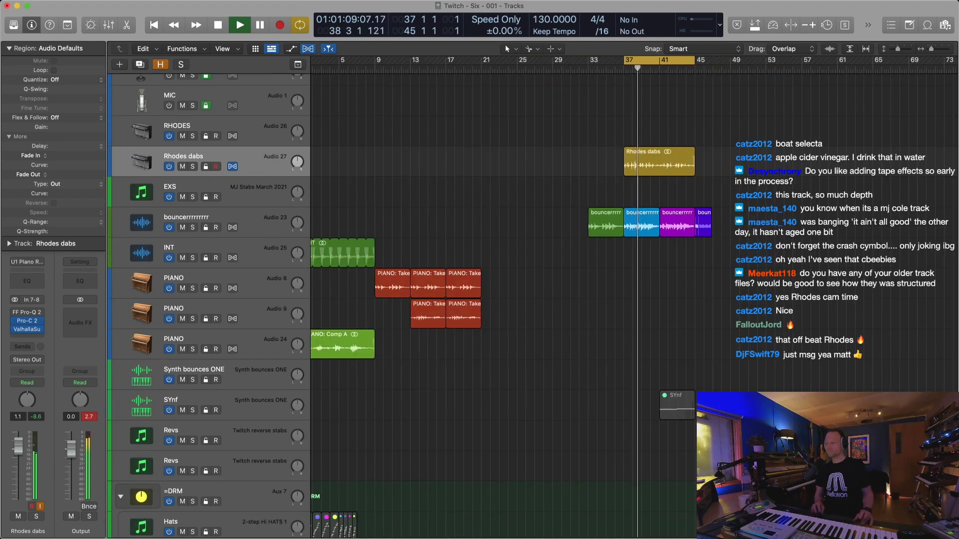
key("super+Left")
key("super+Up")
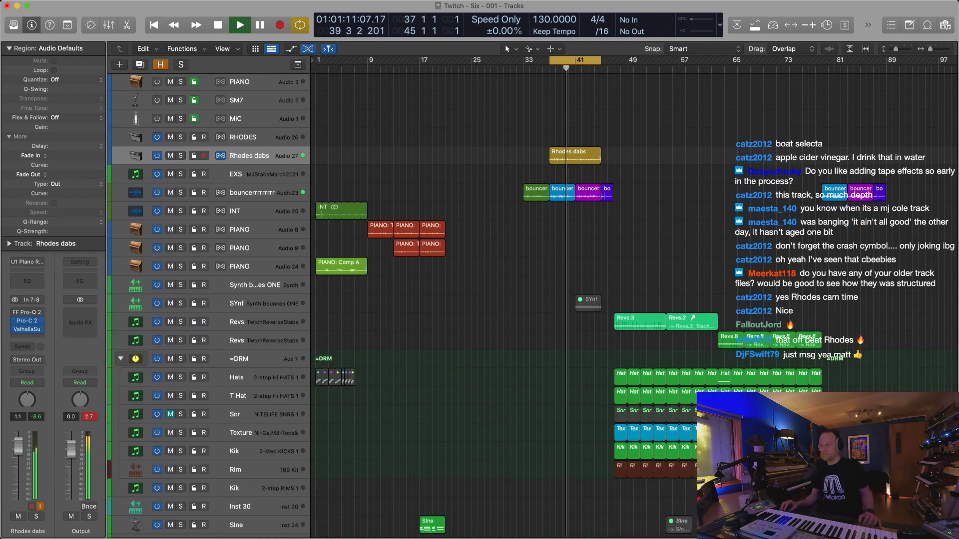
mouse_move(582, 160)
left_mouse_down()
mouse_move(884, 155)
mouse_move(849, 153)
left_mouse_up()
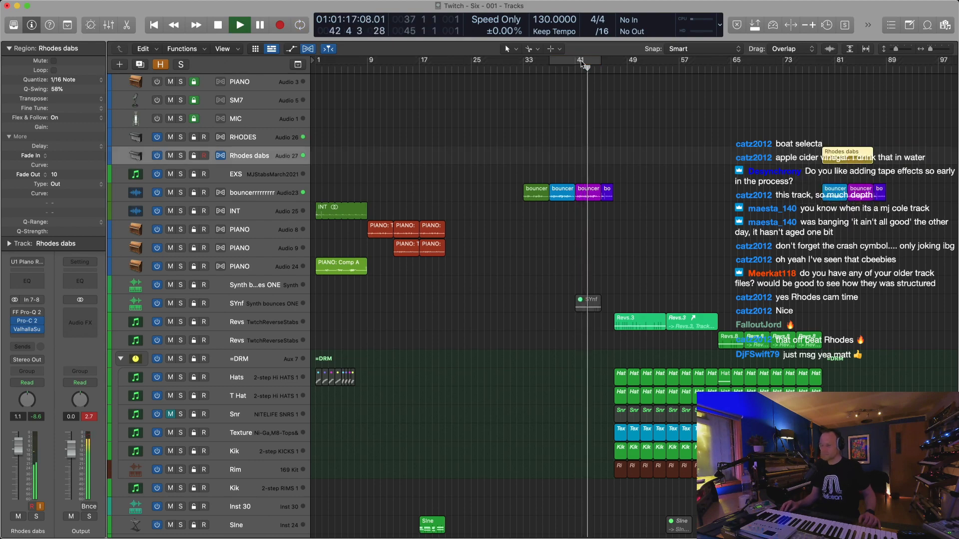
Select the six Kik and Rim regions under =DRUM BUSS from bar 37 and set the cycle range to them for playback
key("super+Right")
scroll(560, 354, "down", 15)
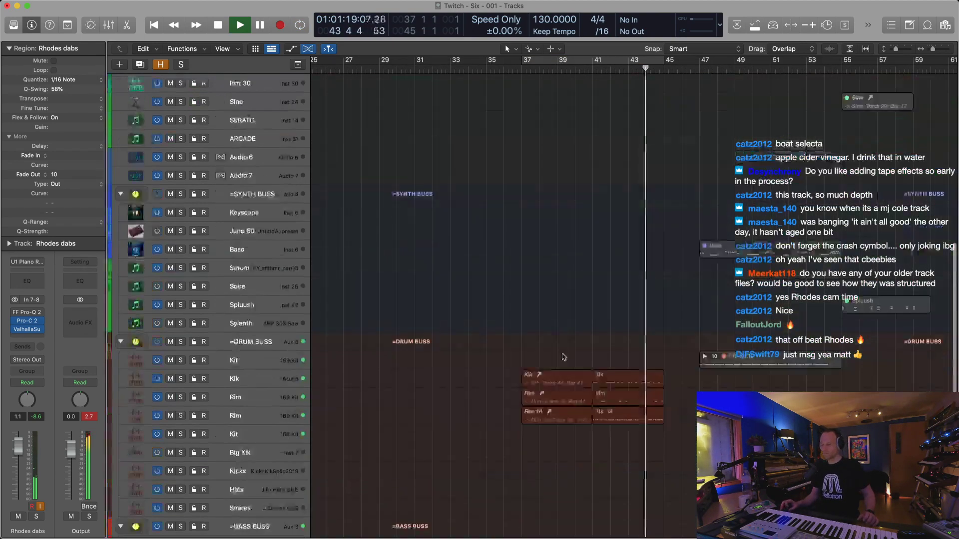
key("super+Up")
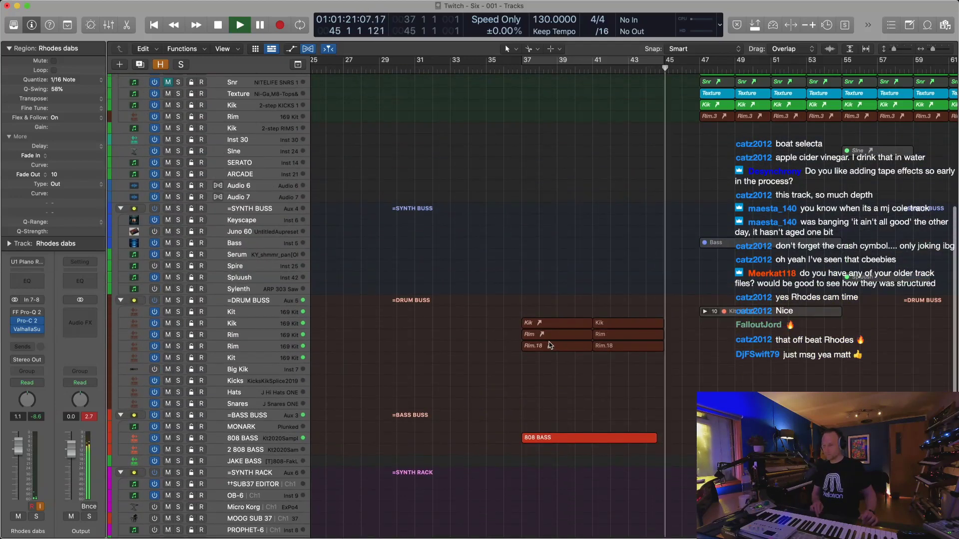
left_click_drag(541, 262, 625, 370)
key("super+u")
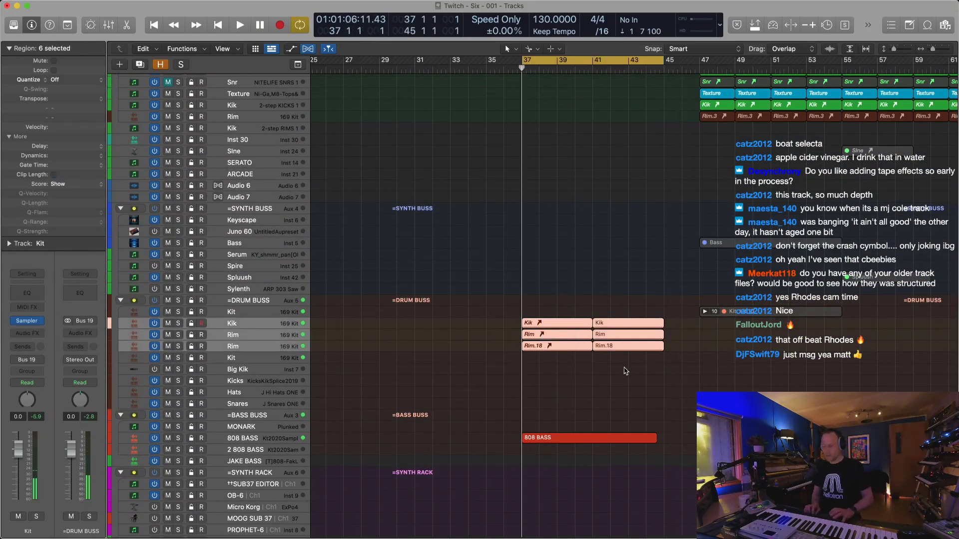
right_click(262, 326)
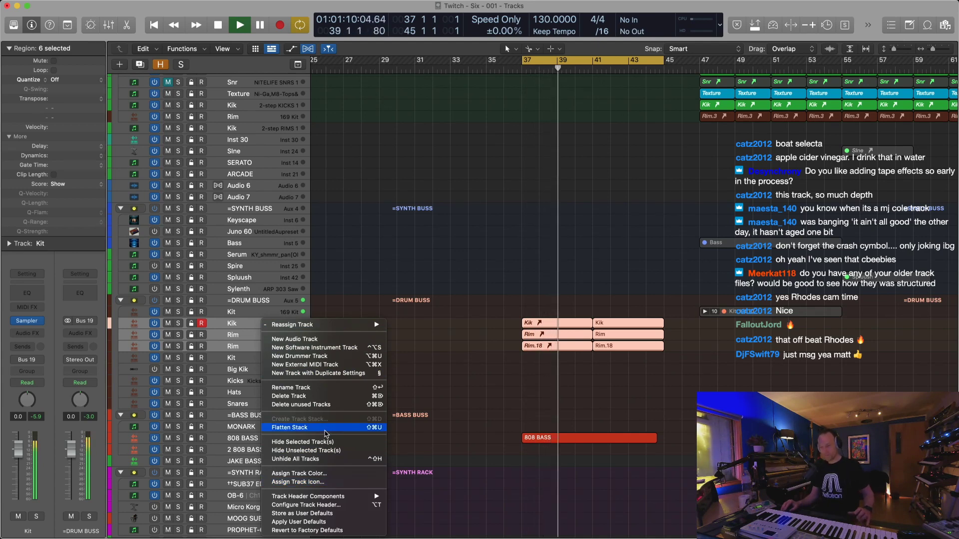
left_click(543, 382)
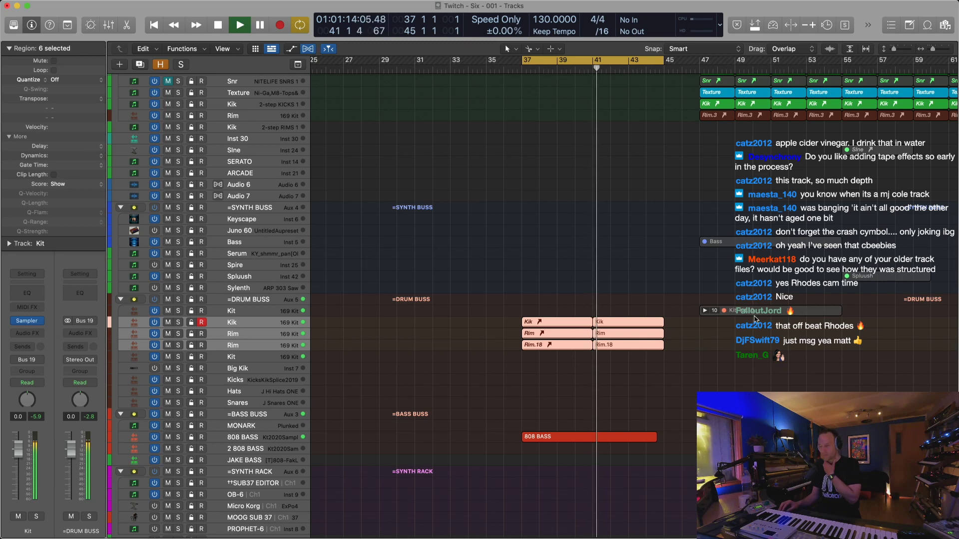
Insert the Pro-Q 3 equalizer on the =DRUM BUSS track
left_click(244, 312)
left_click(245, 300)
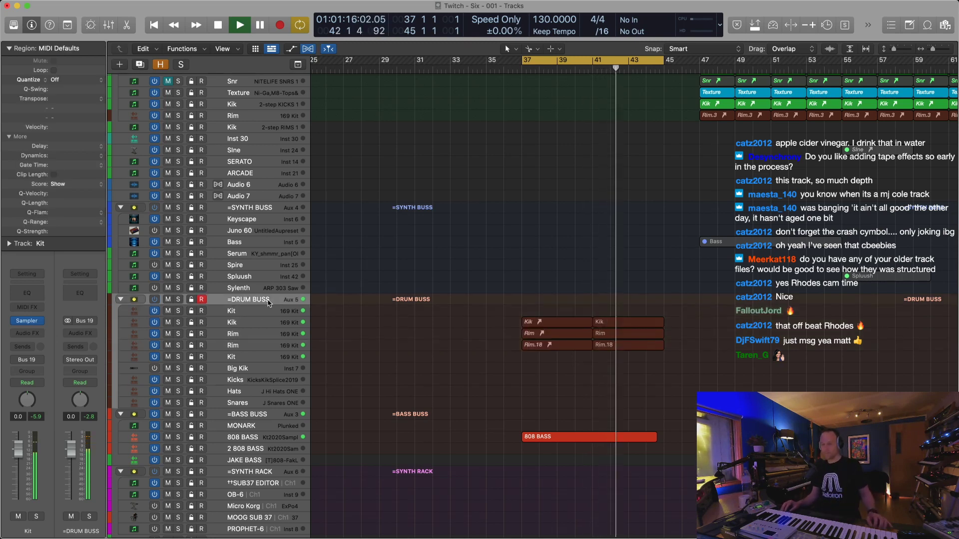
left_click(27, 332)
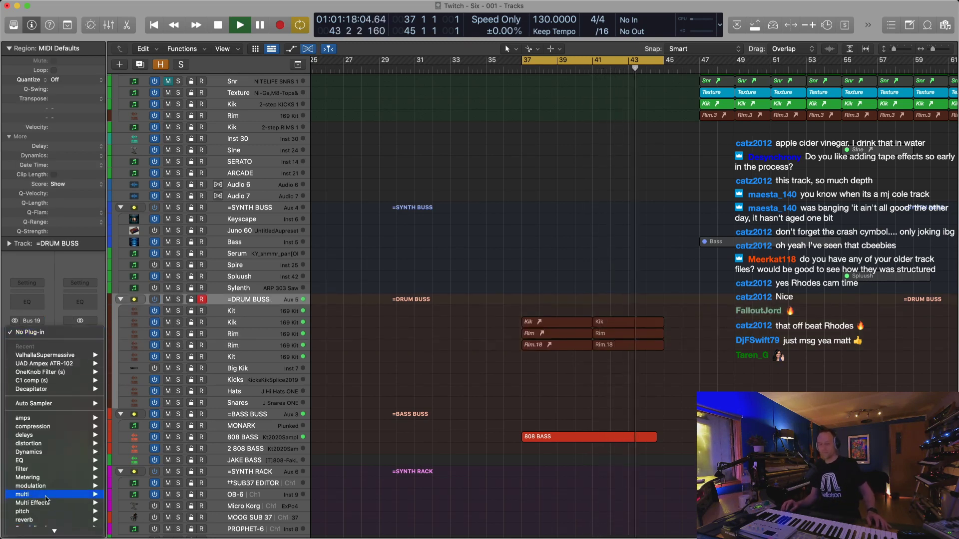
mouse_move(44, 461)
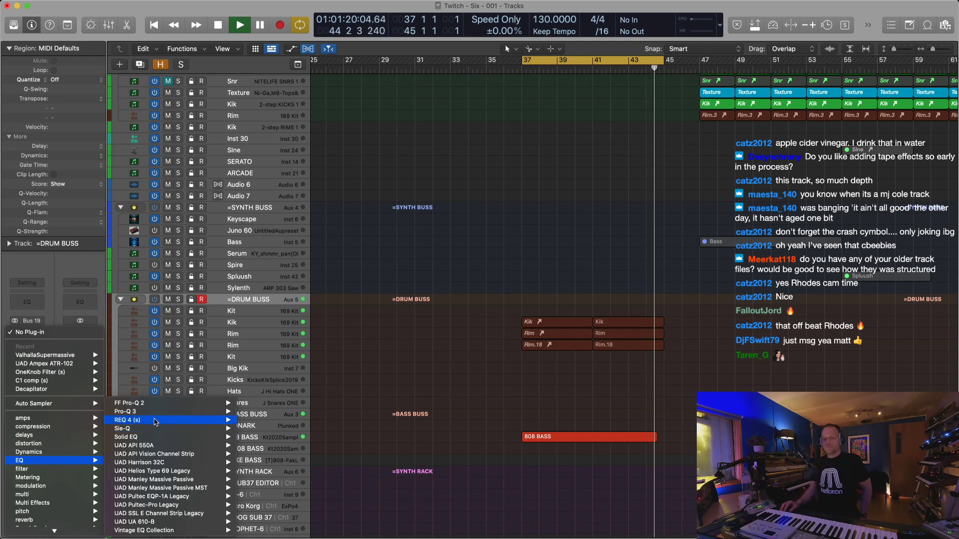
mouse_move(150, 411)
left_click(256, 422)
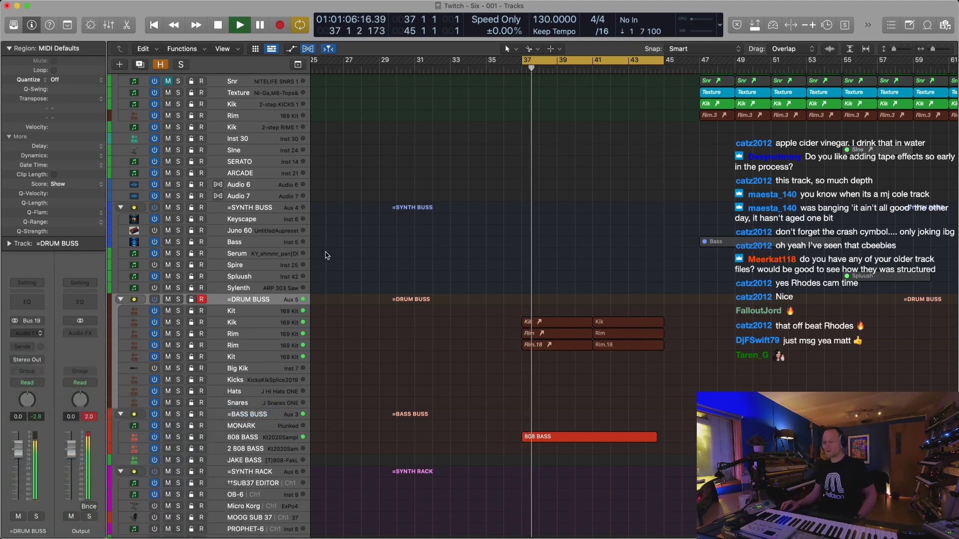
Load the Phone preset in the drum buss Pro-Q 3 and move its window clear of the channel strip
left_click(399, 143)
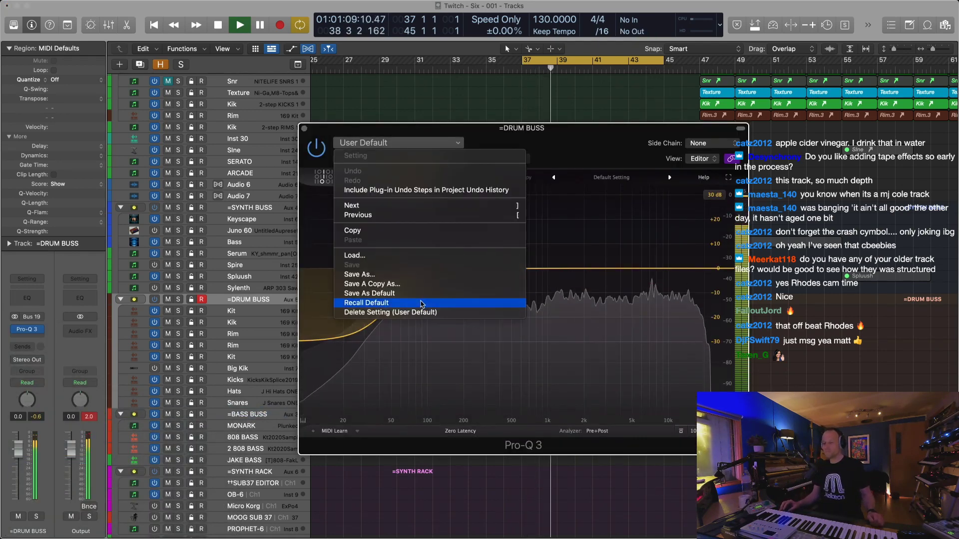
left_click(615, 177)
left_click(615, 177)
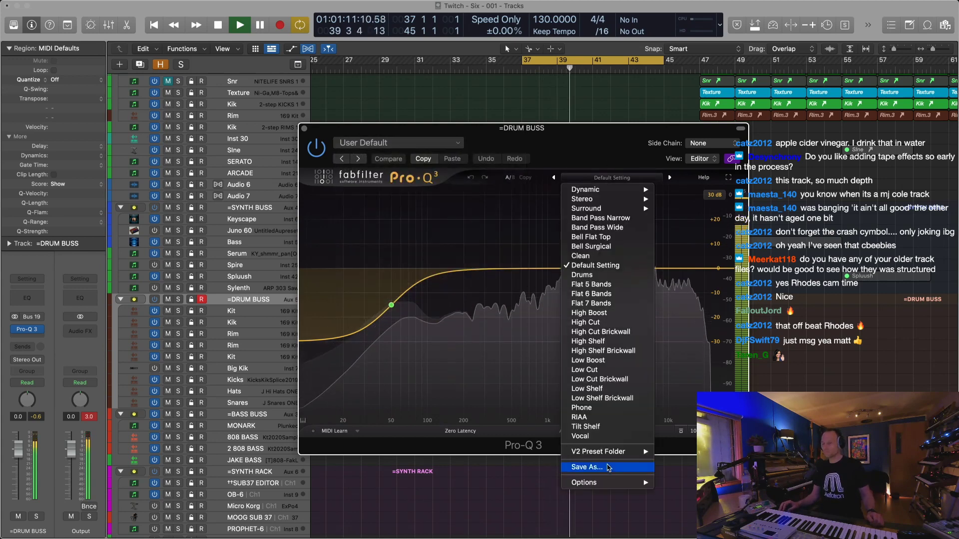
left_click(582, 407)
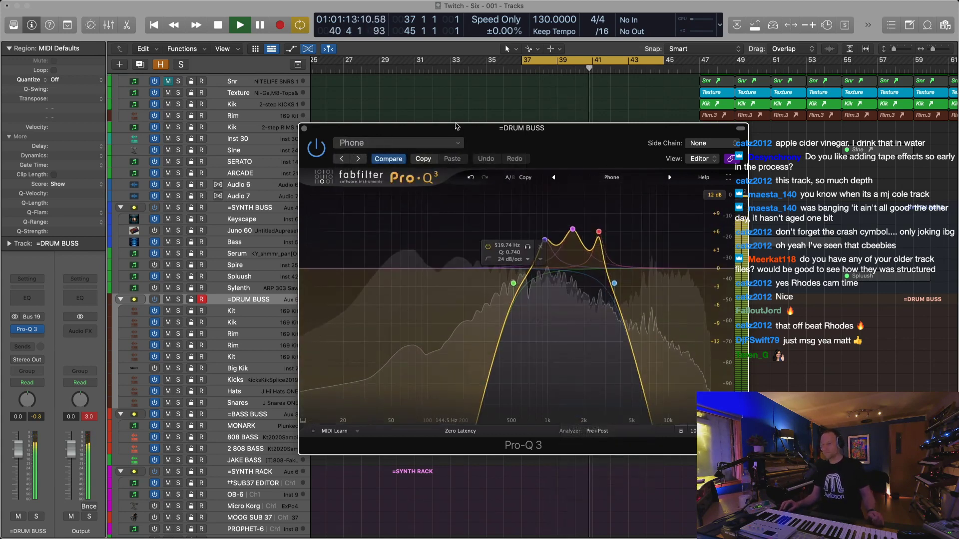
left_click_drag(445, 130, 551, 212)
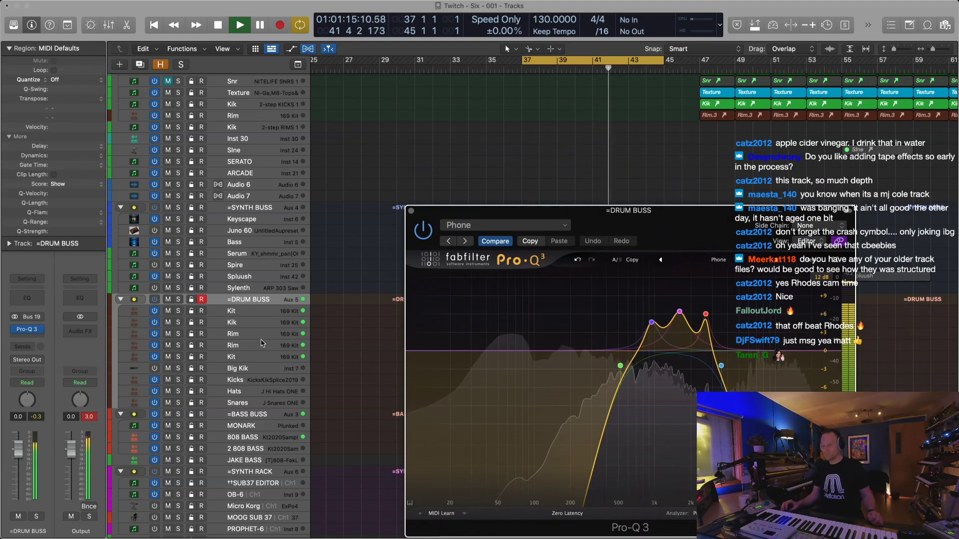
Insert a stereo RC-20 Retro Color after the Pro-Q 3 on =DRUM BUSS and bring its window into full view
left_click(36, 338)
mouse_move(60, 522)
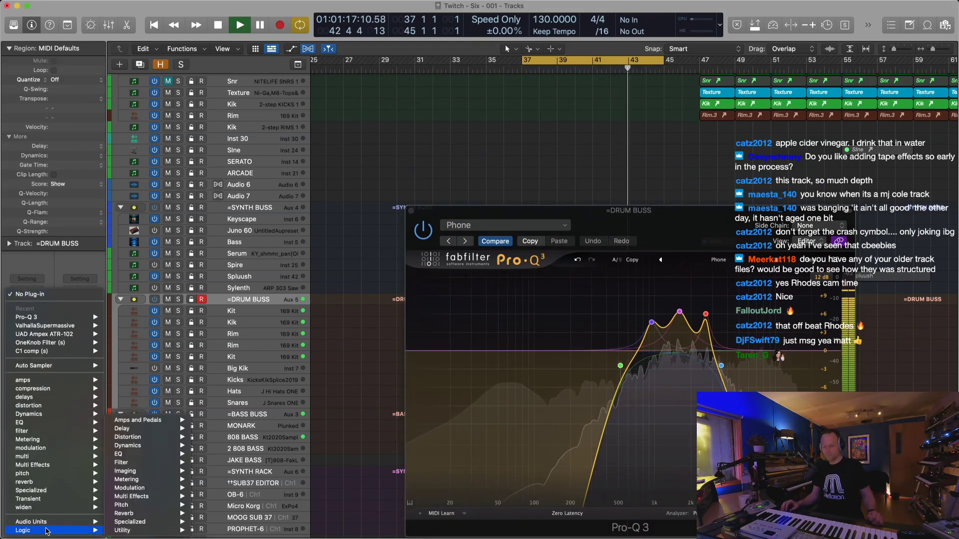
mouse_move(150, 530)
mouse_move(240, 531)
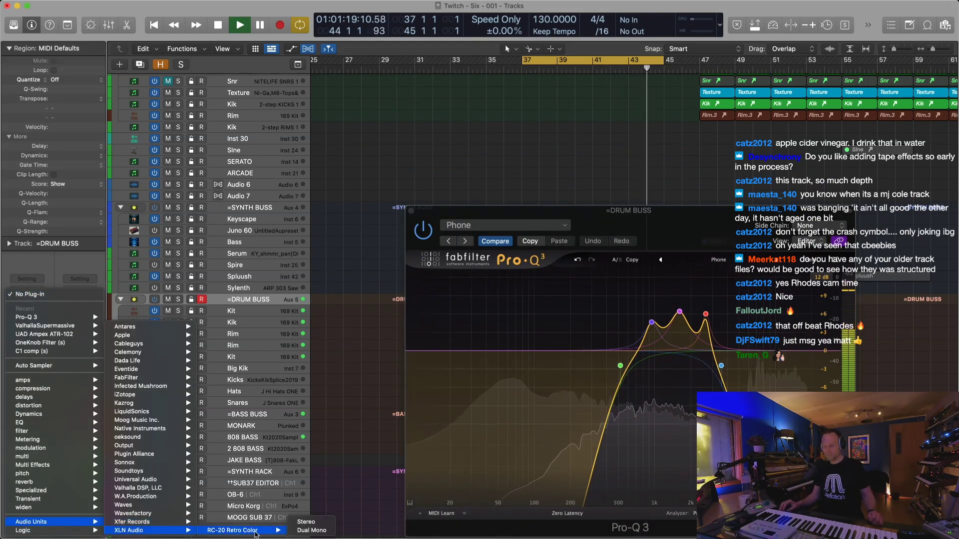
left_click(309, 521)
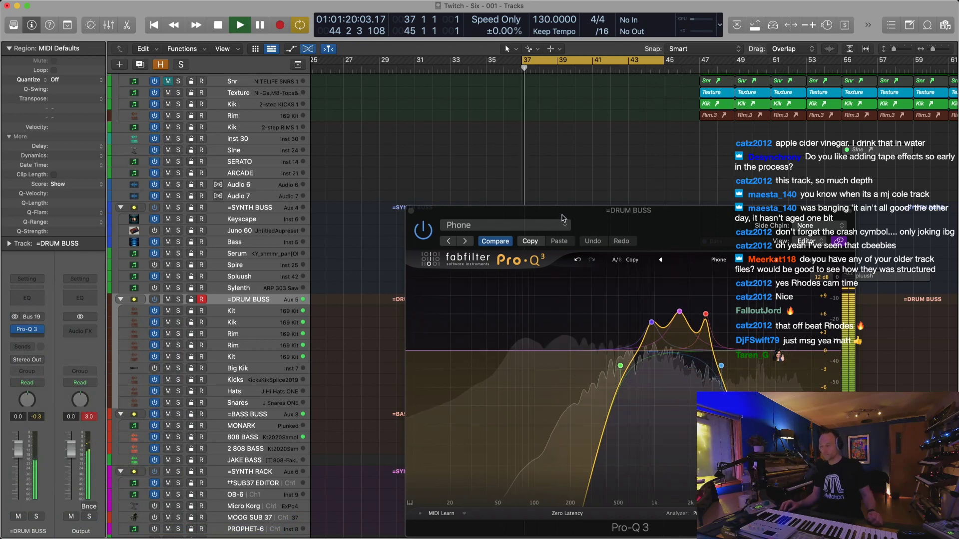
left_click_drag(569, 214, 477, 122)
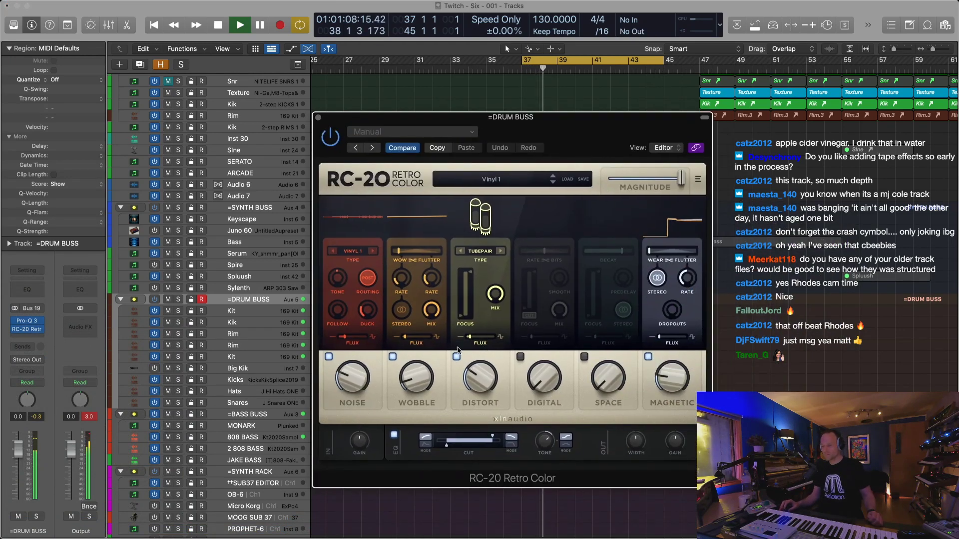
Turn down RC-20's noise, set Distort to 44%, and narrow the master cut filter with its low cut at 130 Hz
left_click_drag(354, 382, 354, 404)
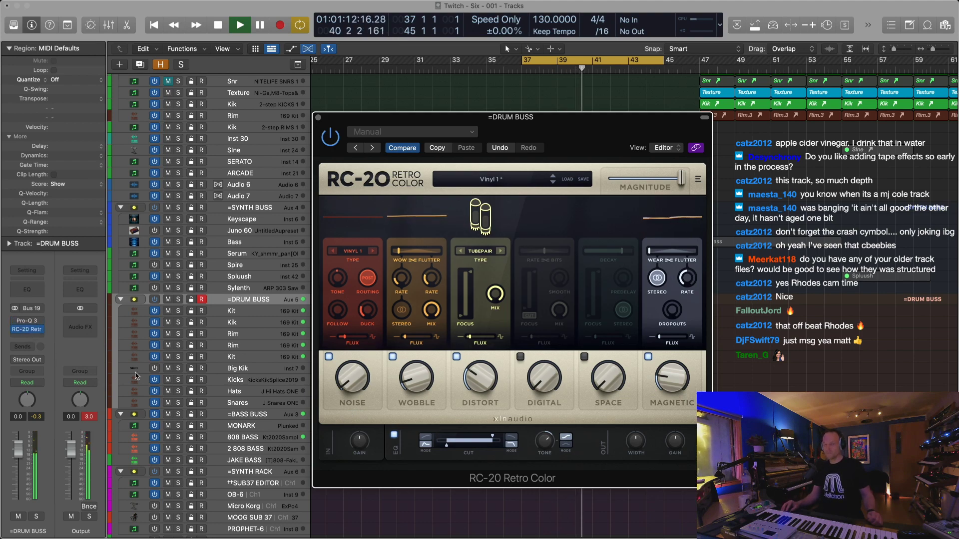
mouse_move(446, 445)
left_click_drag(468, 447, 487, 438)
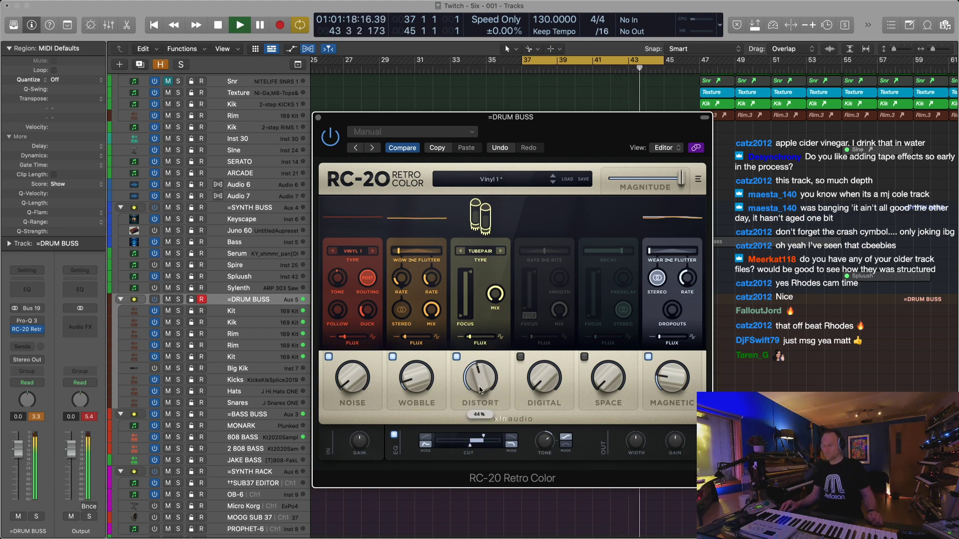
left_click_drag(470, 448, 459, 445)
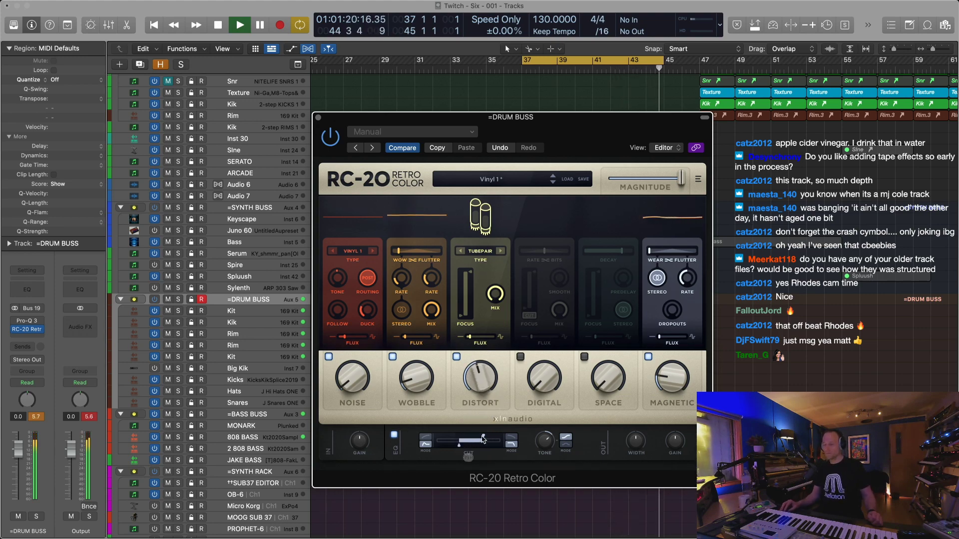
left_click_drag(483, 440, 459, 447)
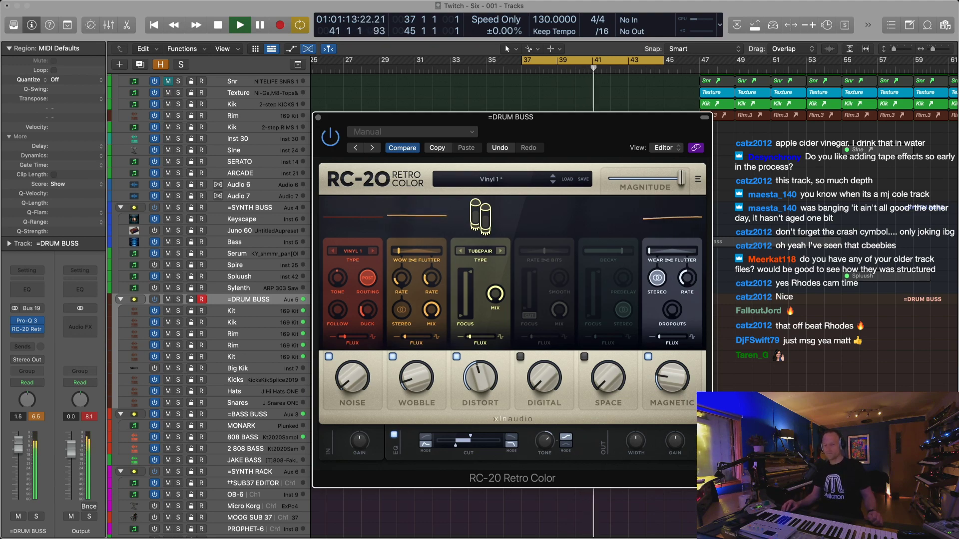
left_click(326, 401)
left_click_drag(470, 438, 482, 437)
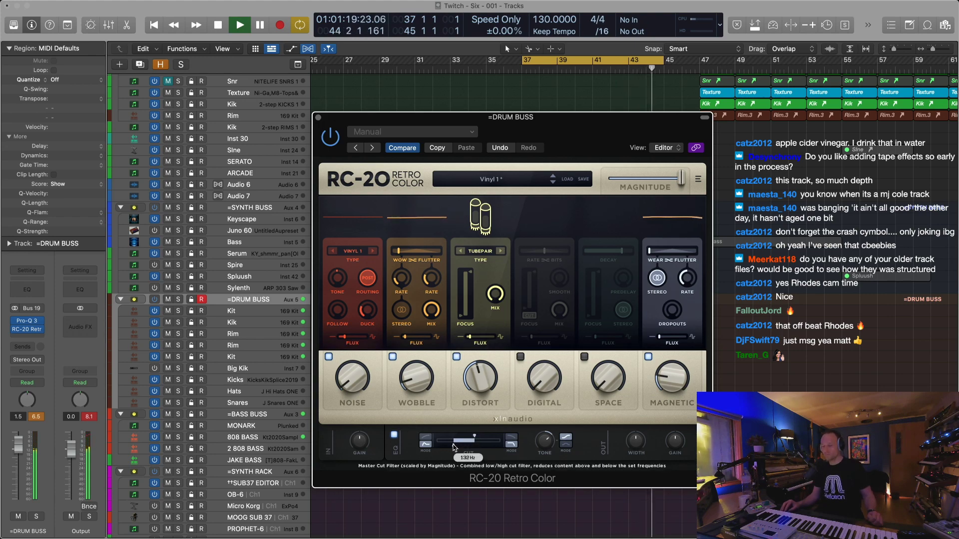
left_click(319, 118)
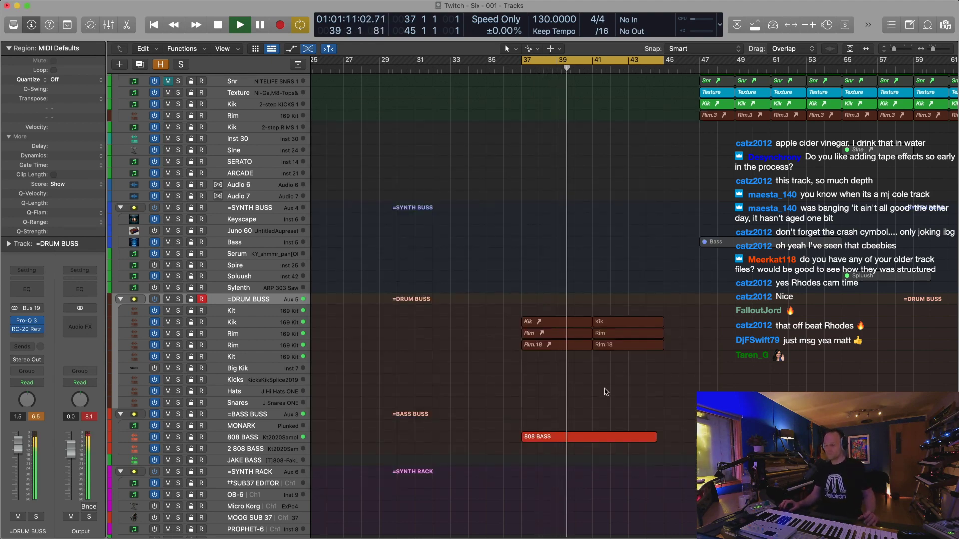
Place an alias of the SIne region from bar 17 at bar 41 on the same track
key("super+Left")
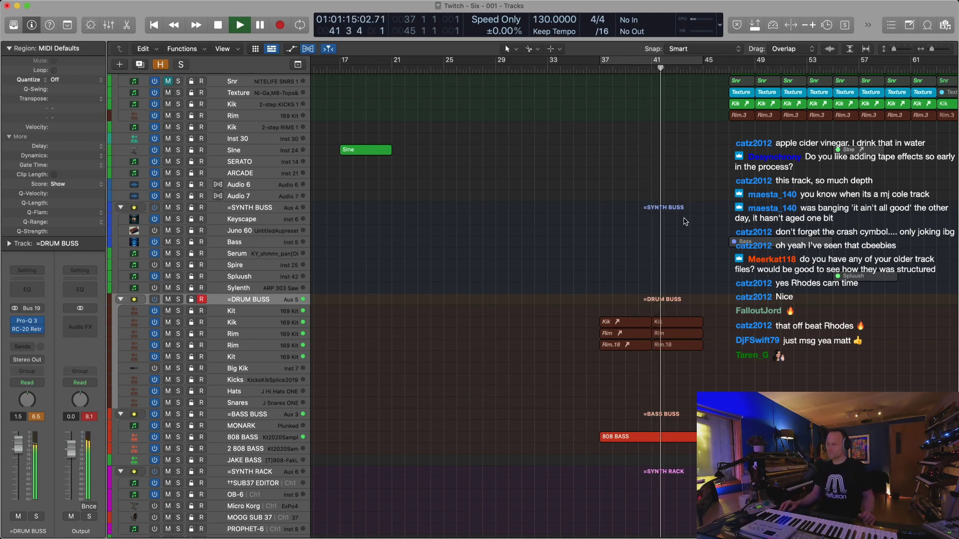
key("super+Up")
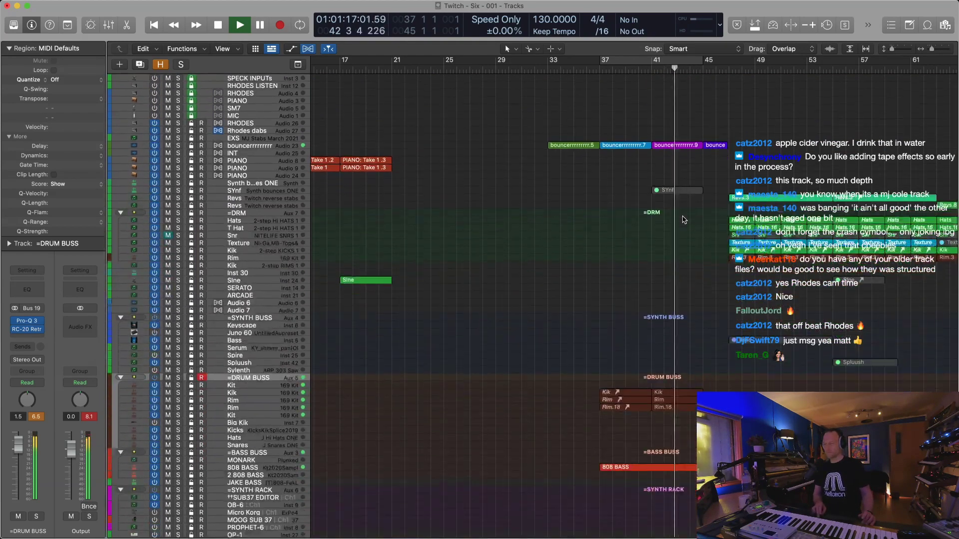
key("super+Up")
key("super+Left")
left_click_drag(420, 270, 631, 280)
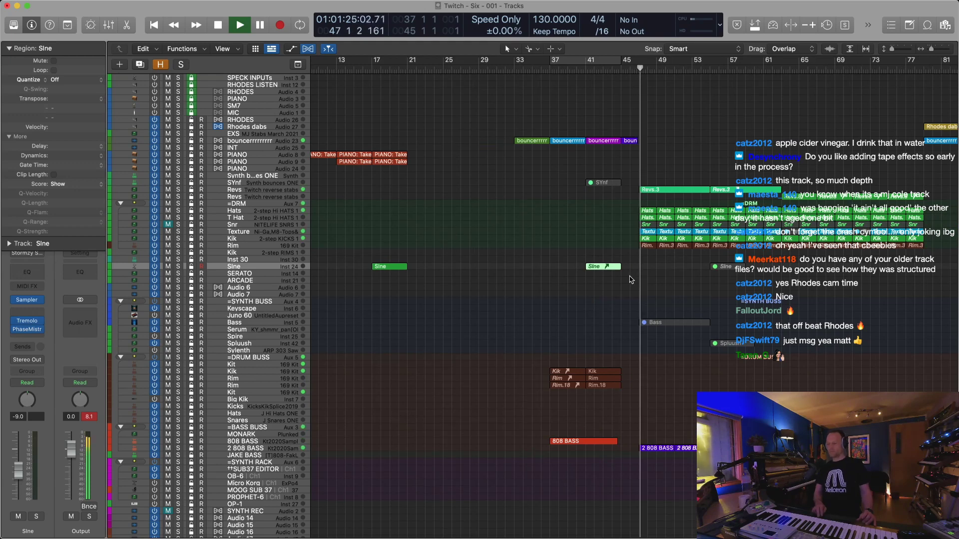
Select the T Hat track with its regions and save the project
key("super+Right")
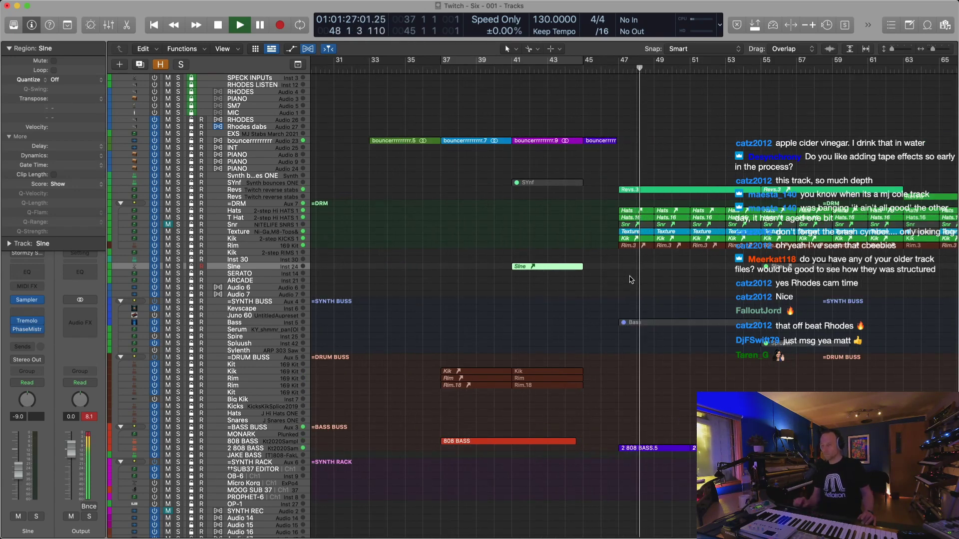
left_click(268, 218)
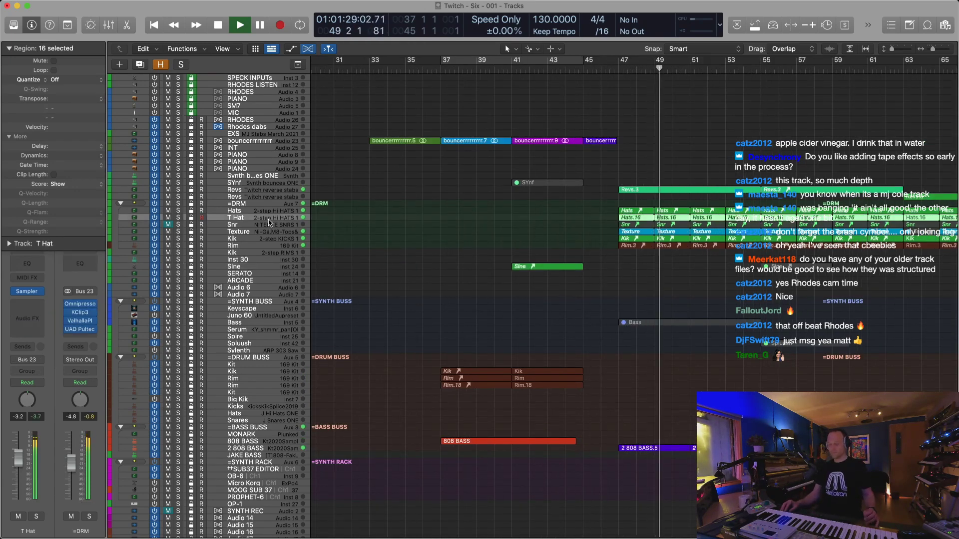
key("super+Left")
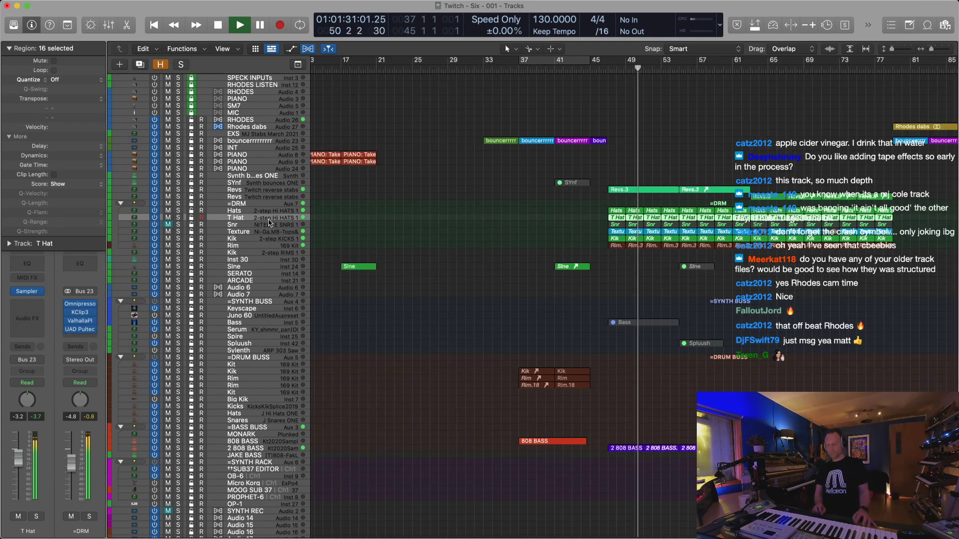
key("super+s")
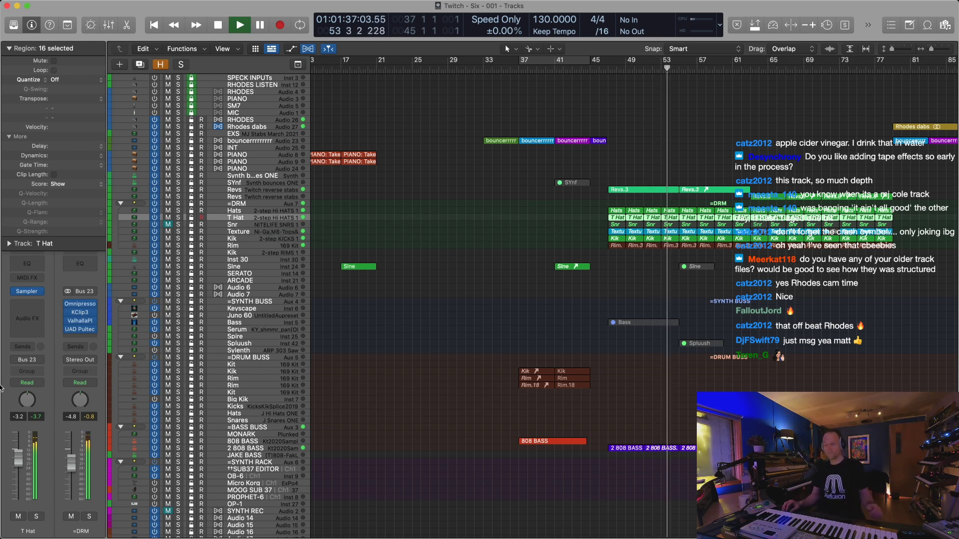
Lower the Output channel's fader to -0.7 dB
scroll(240, 487, "down", 5)
left_click(240, 487)
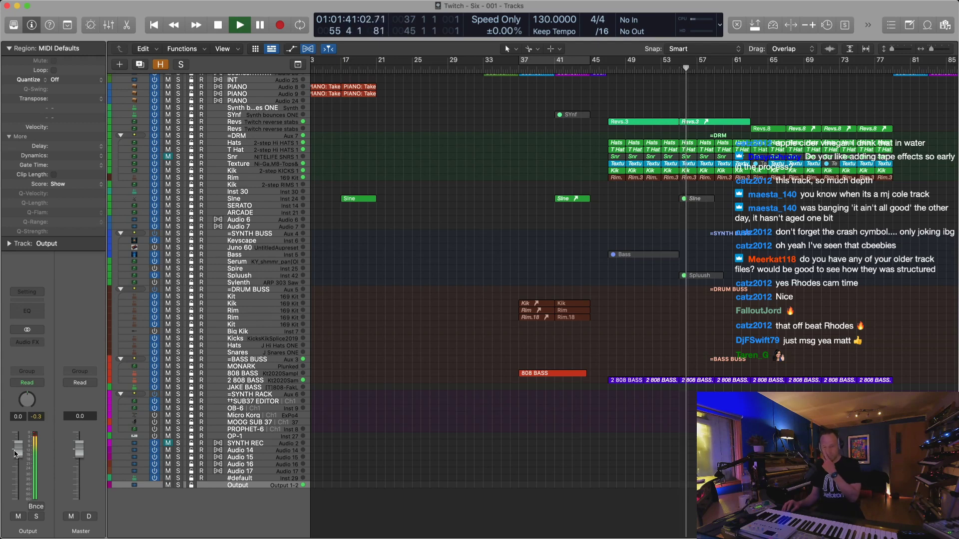
left_click_drag(15, 453, 16, 455)
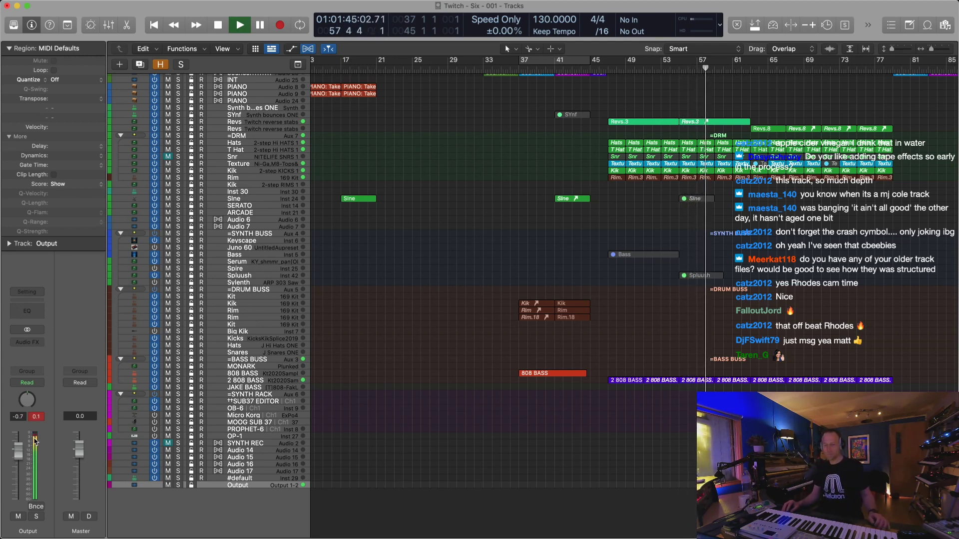
Select the six drum regions starting at bar 61, from Hats down to Rim
key("super+Left")
key("super+Left")
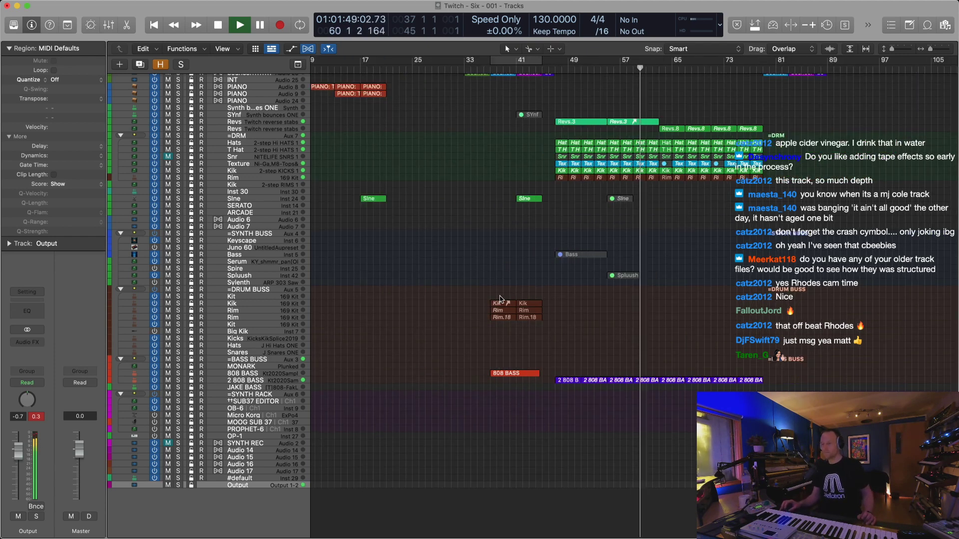
scroll(499, 298, "up", 5)
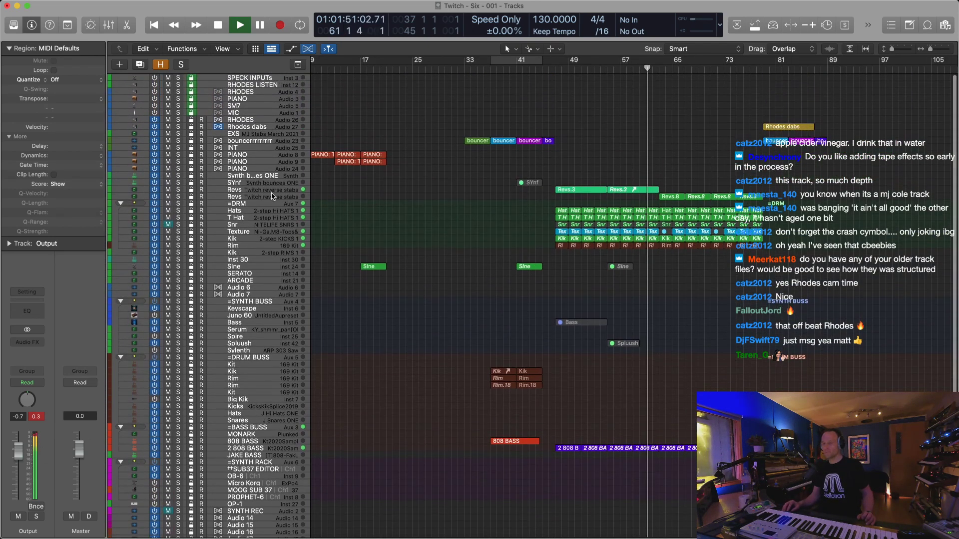
key("super+Right")
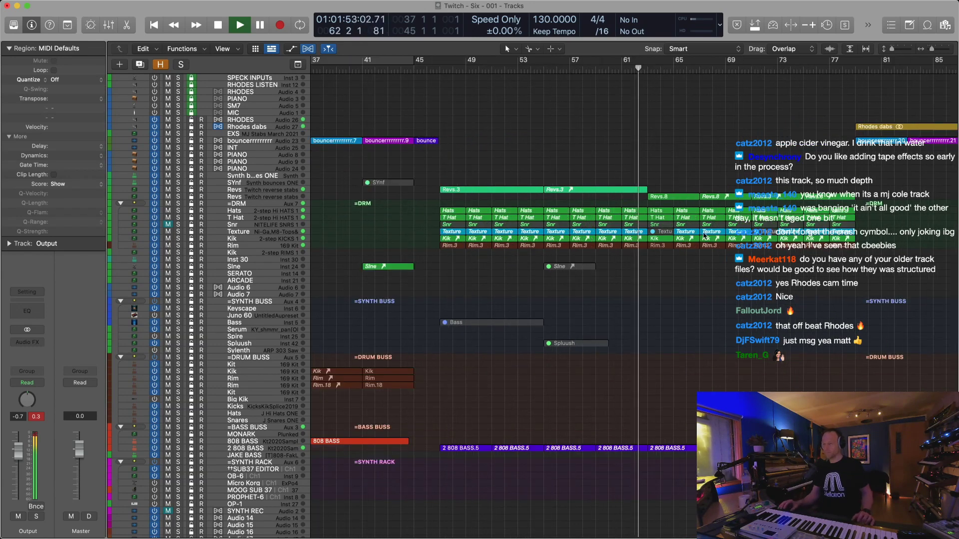
left_click_drag(635, 206, 641, 245)
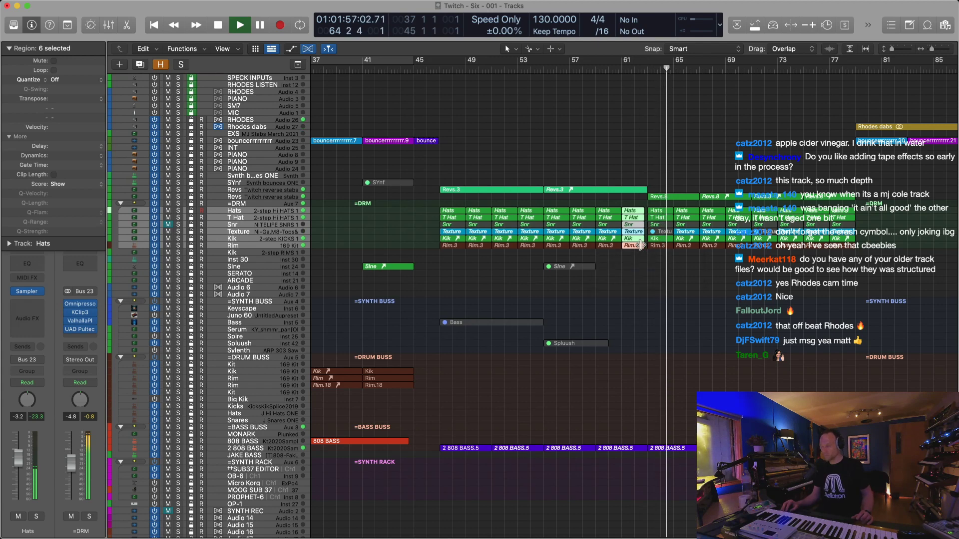
key("super+Left")
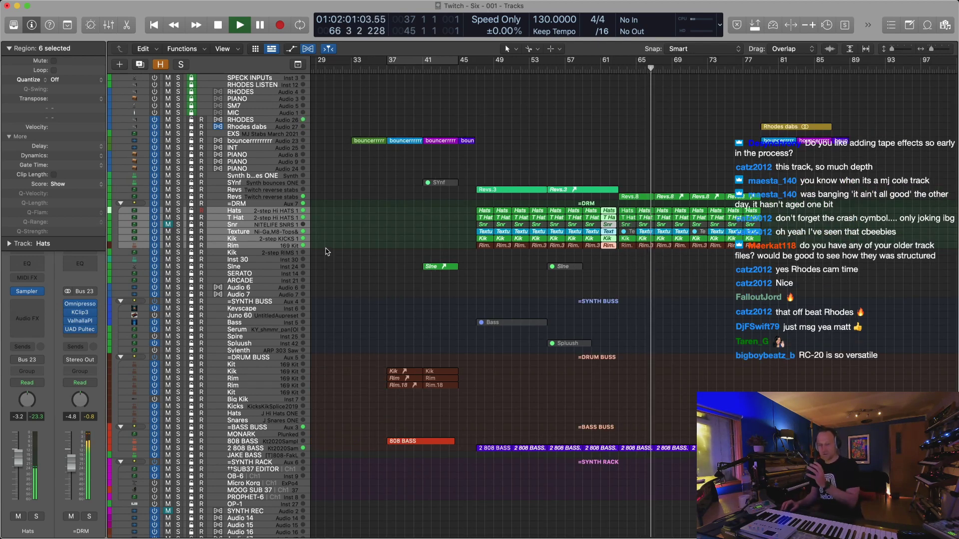
Open the Sampler on the empty Inst 30 track and load the Vultures Whitenoises instrument
left_click(276, 260)
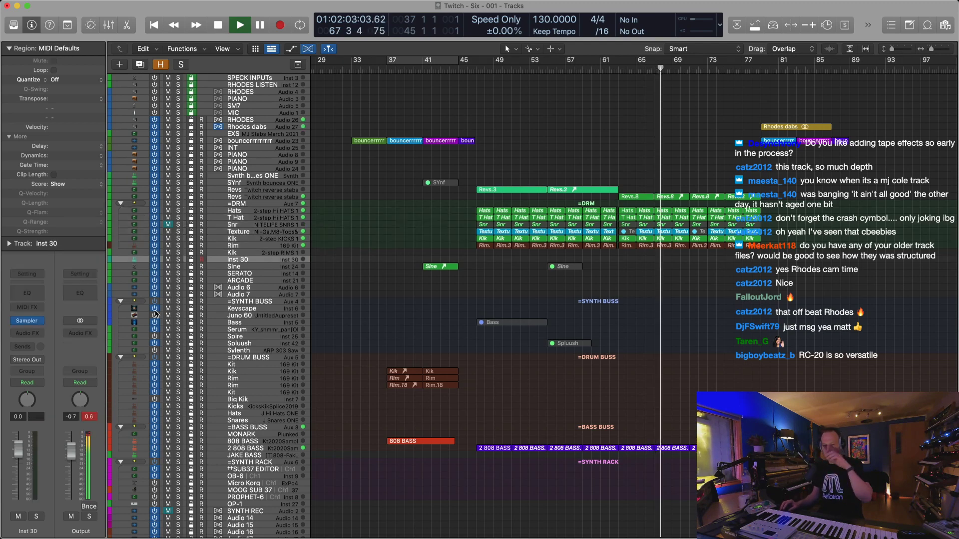
left_click(26, 321)
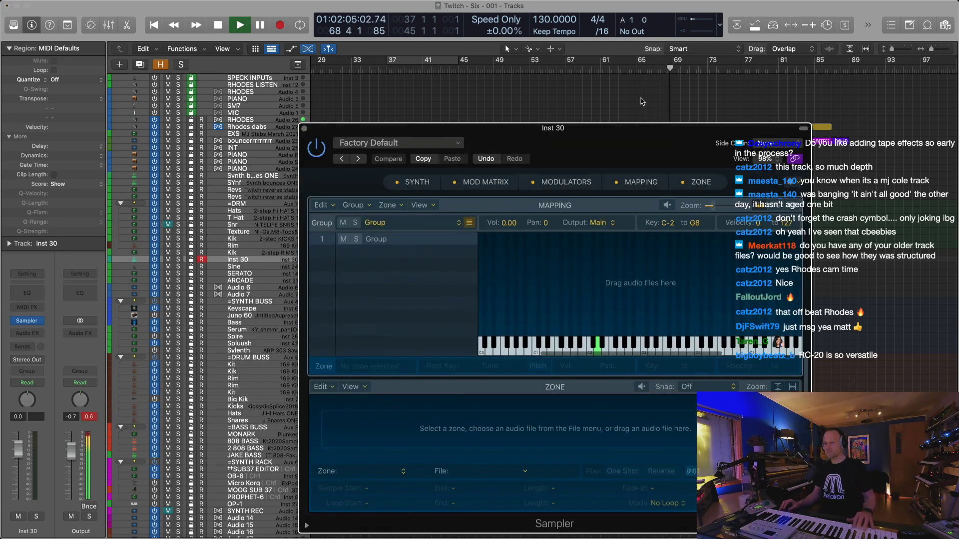
left_click_drag(554, 132, 505, 0)
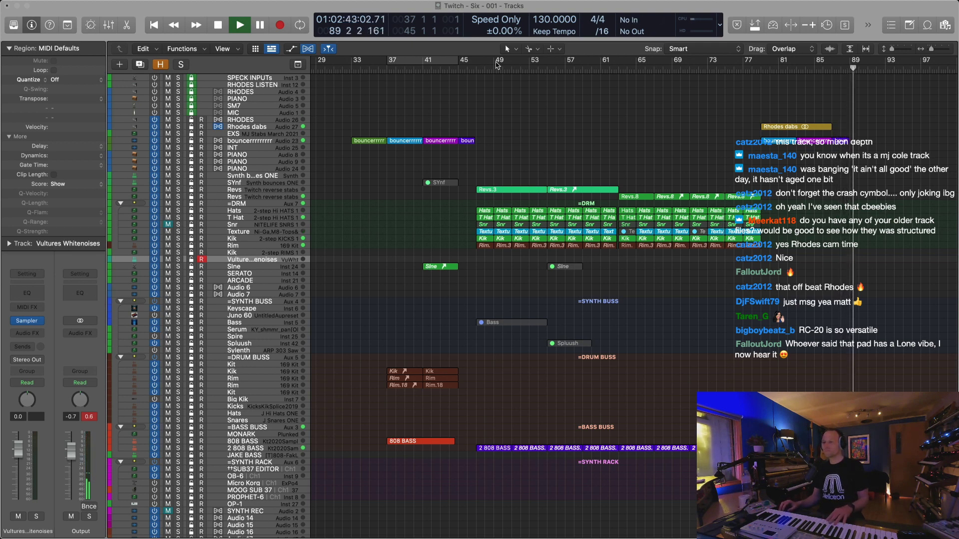
Replay the passage leading into bar 47 to audition the white noise sound against the drums
left_click_drag(467, 68, 450, 68)
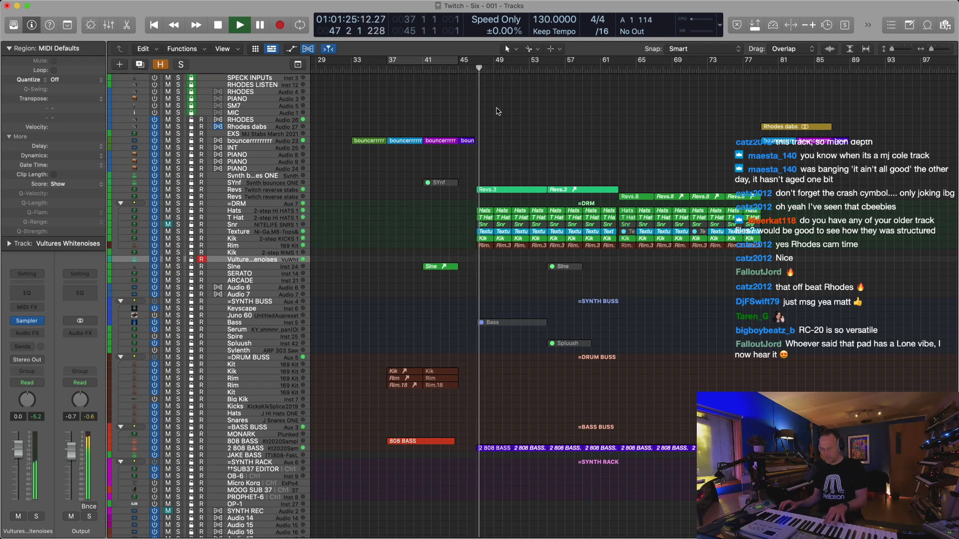
left_click(450, 69)
key("super+Right")
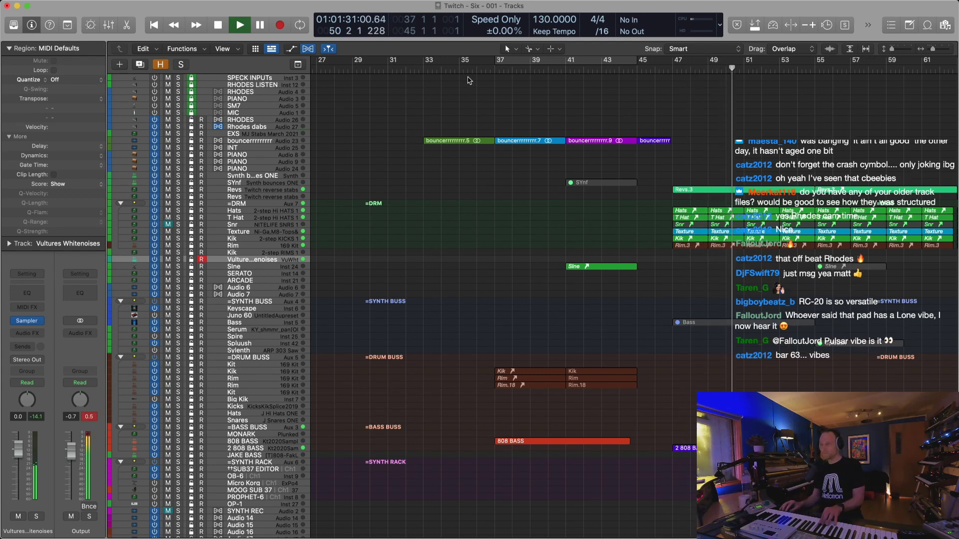
left_click(639, 69)
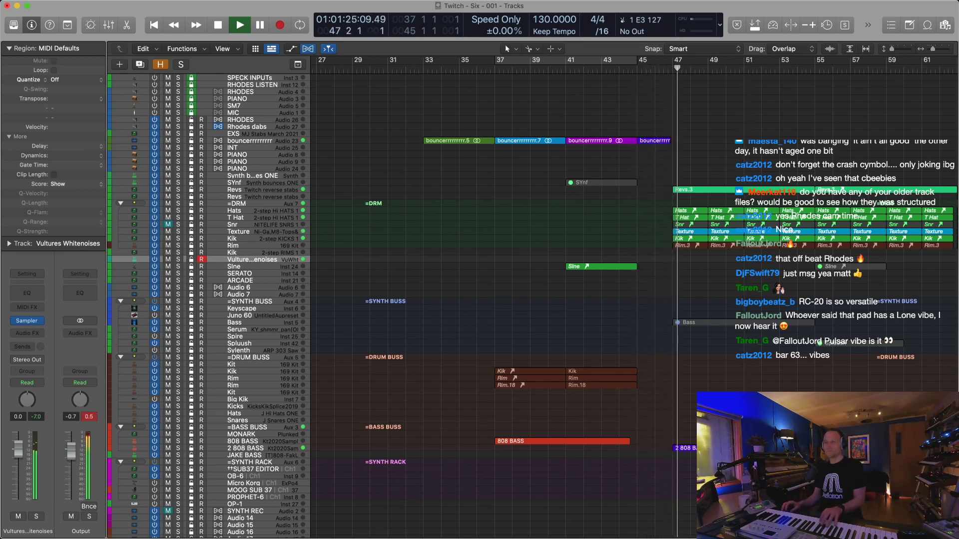
Lengthen the ENV 1 AMP release of the Vultures Whitenoises Sampler to about 6492 ms
key("v")
left_click_drag(326, 155, 311, 103)
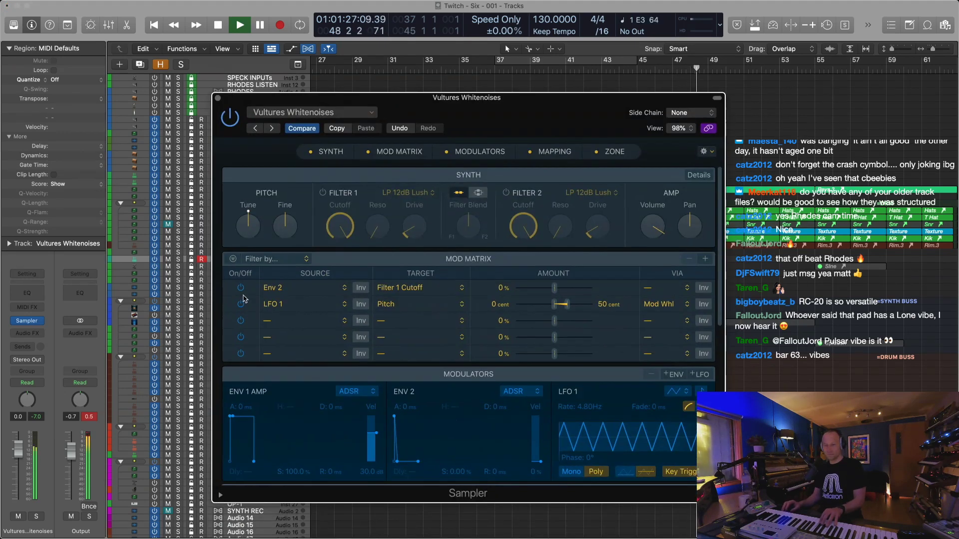
left_click_drag(256, 464, 277, 461)
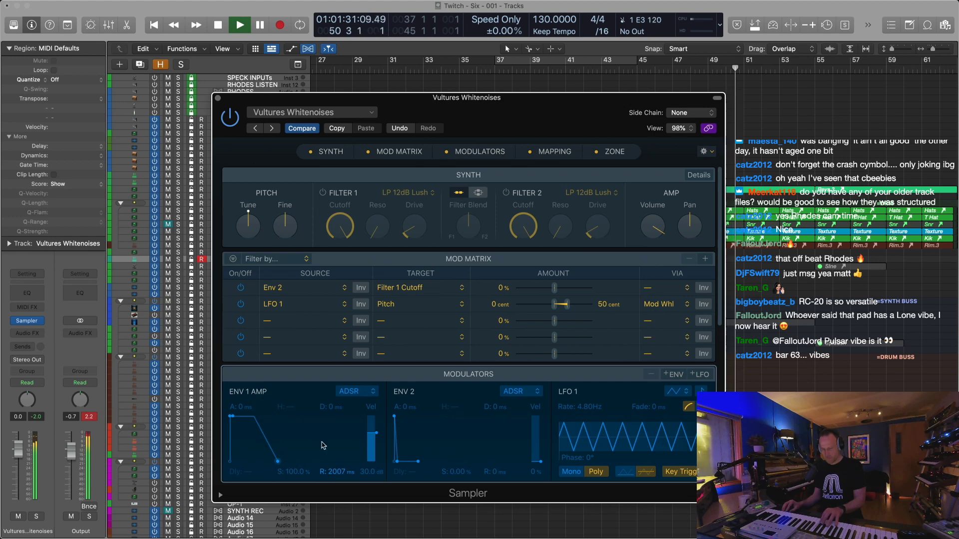
left_click_drag(623, 104, 502, 101)
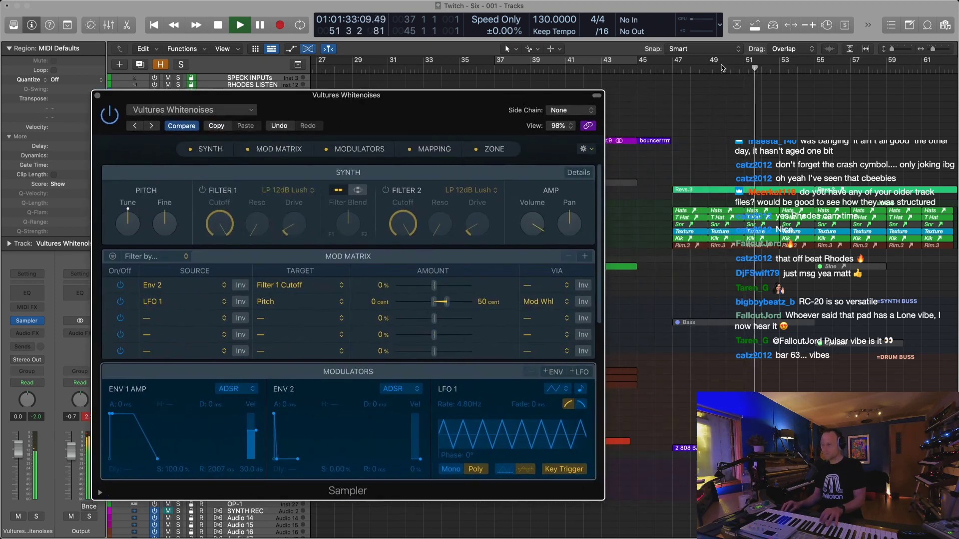
left_click(706, 144)
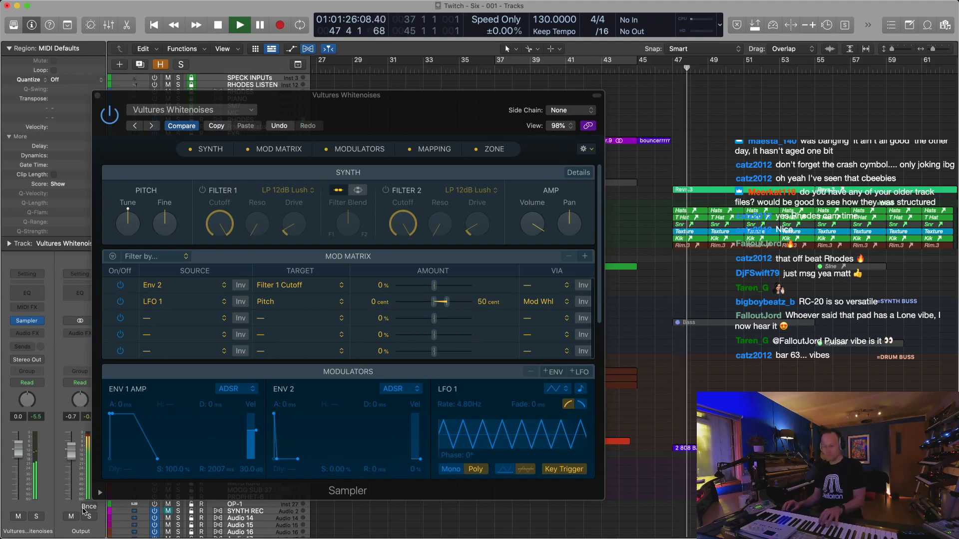
left_click_drag(157, 462, 166, 459)
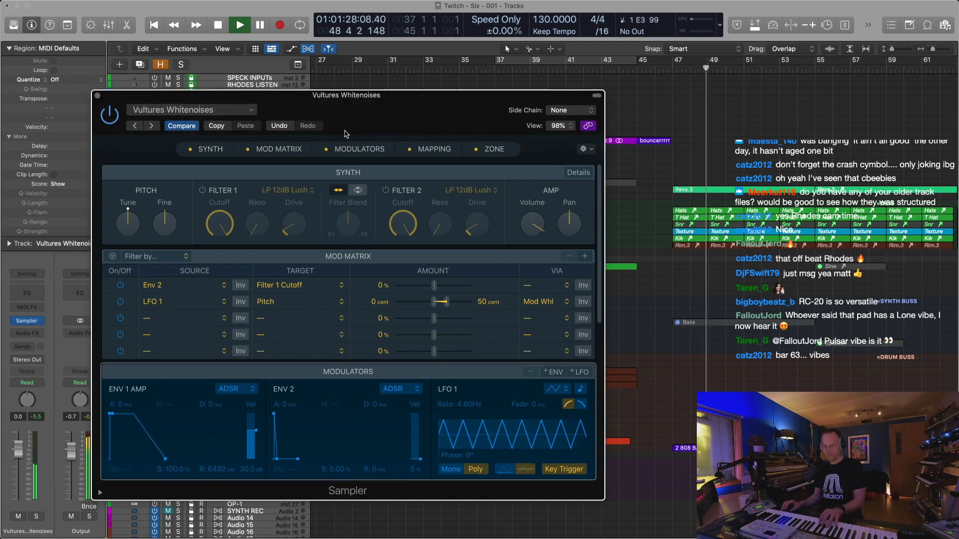
Switch the Sampler's Filter 1 on with the HP 12dB Creamy high-pass type
left_click(287, 190)
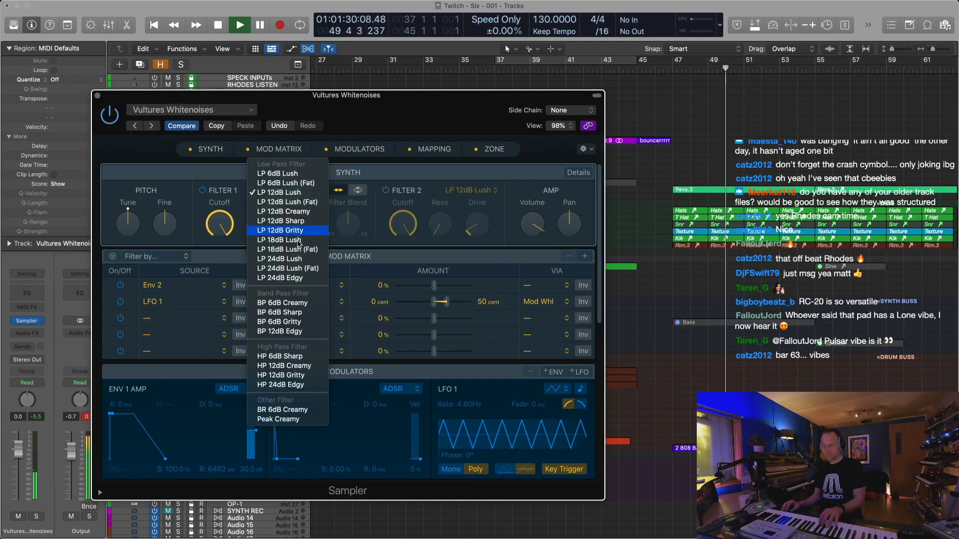
left_click(284, 365)
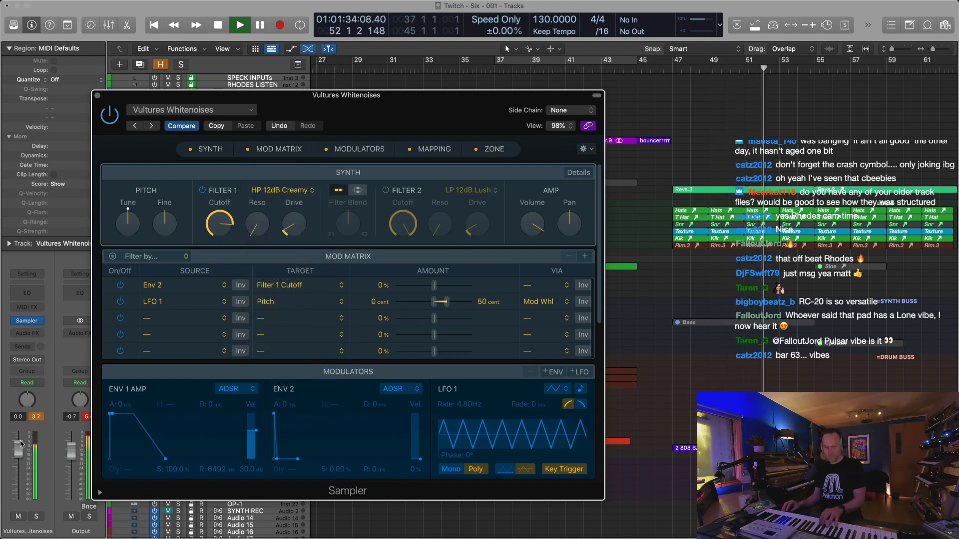
Lower the Vultures Whitenoises fader to -3.7 dB and route the track's output to Bus 2
left_click(68, 356)
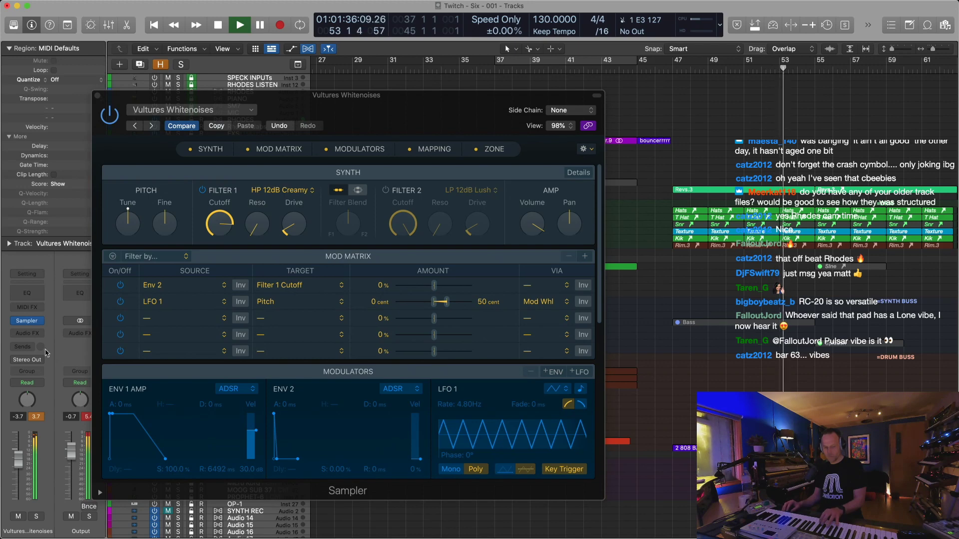
left_click(27, 359)
mouse_move(33, 398)
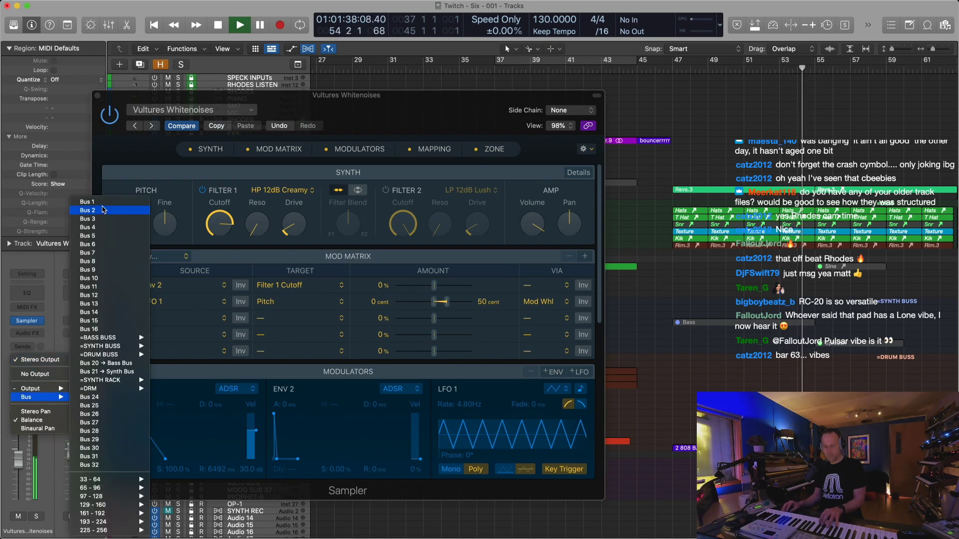
left_click(88, 210)
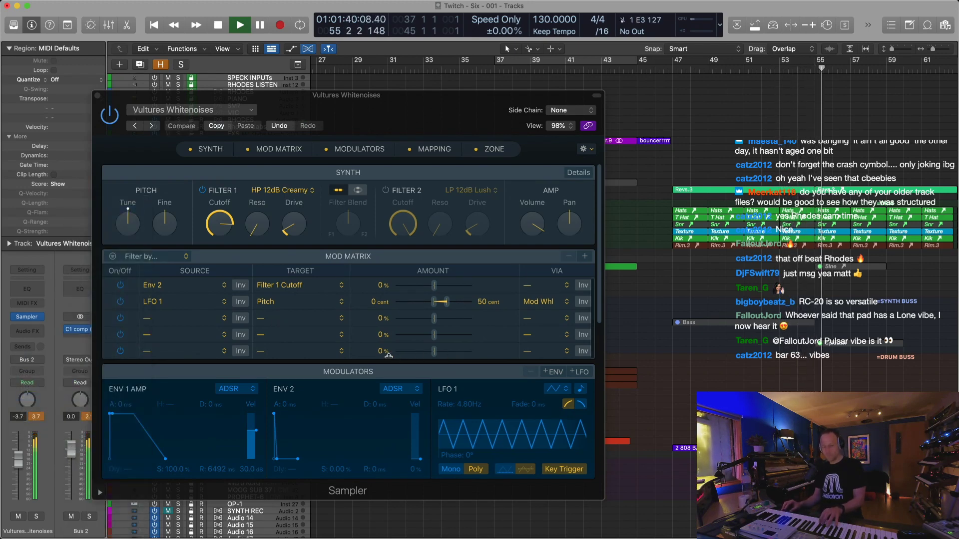
Capture the played white noise hit before bar 47 as a region and set the cycle range to bar 46
left_click(657, 76)
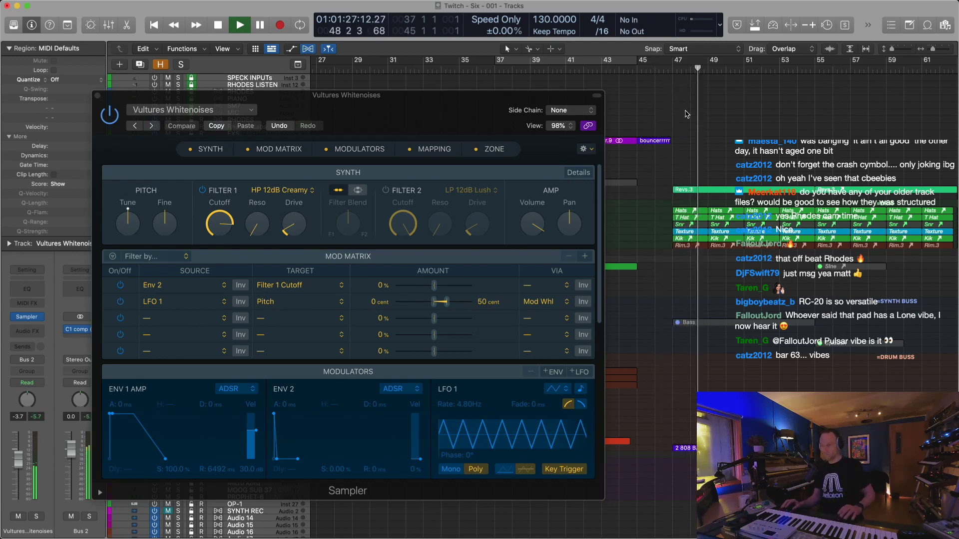
key("shift+r")
left_click(654, 68)
key("super+u")
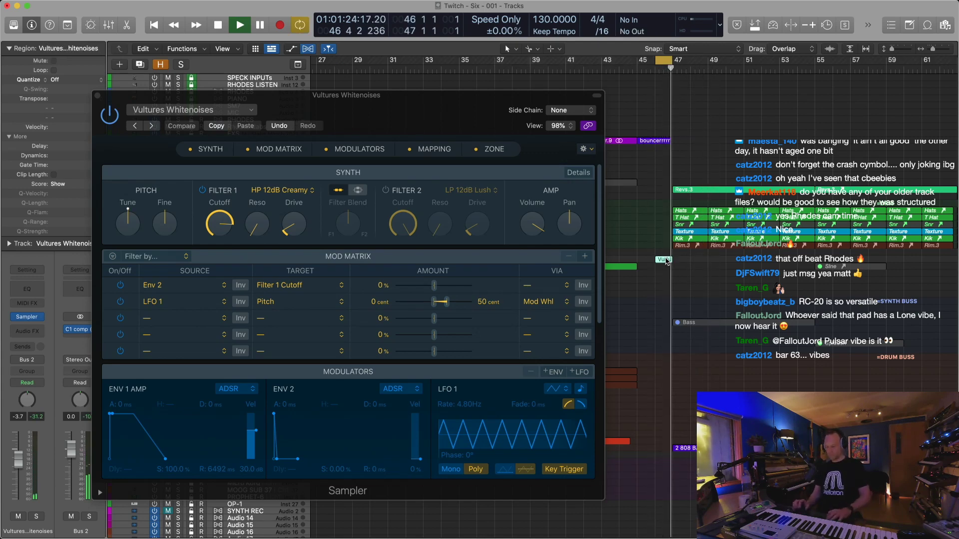
Check the captured region's single note by selecting it in the Piano Roll, and return to the arrangement
key("2")
left_click_drag(343, 229, 195, 314)
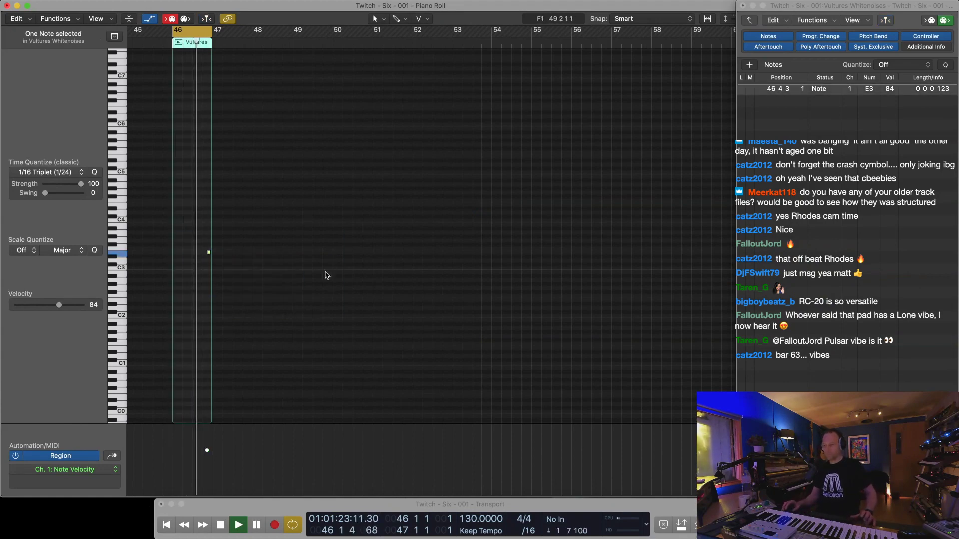
key("1")
Reduce the Sampler's Filter 1 cutoff, lower the white noise track's fader to -4.7 dB, and close the plug-in window
left_click_drag(238, 224, 220, 235)
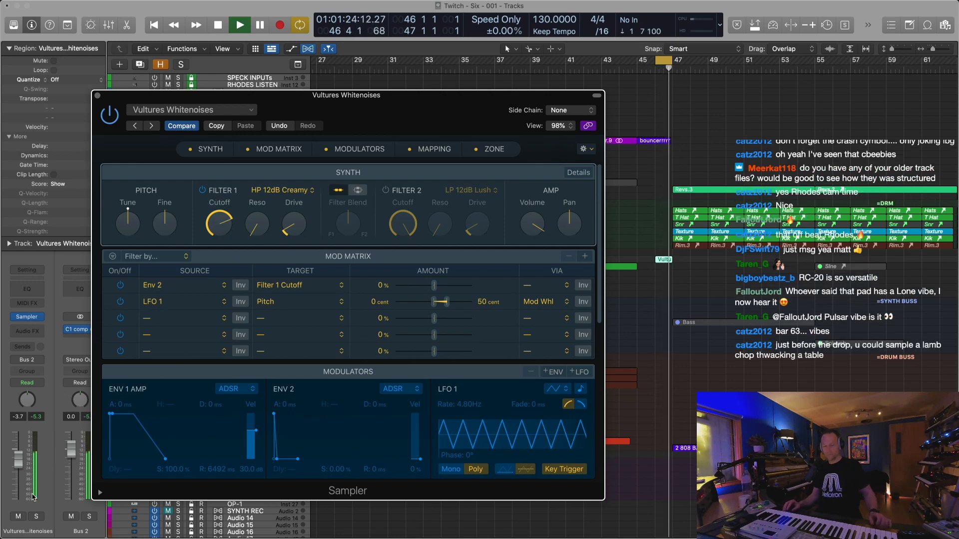
left_click(31, 469)
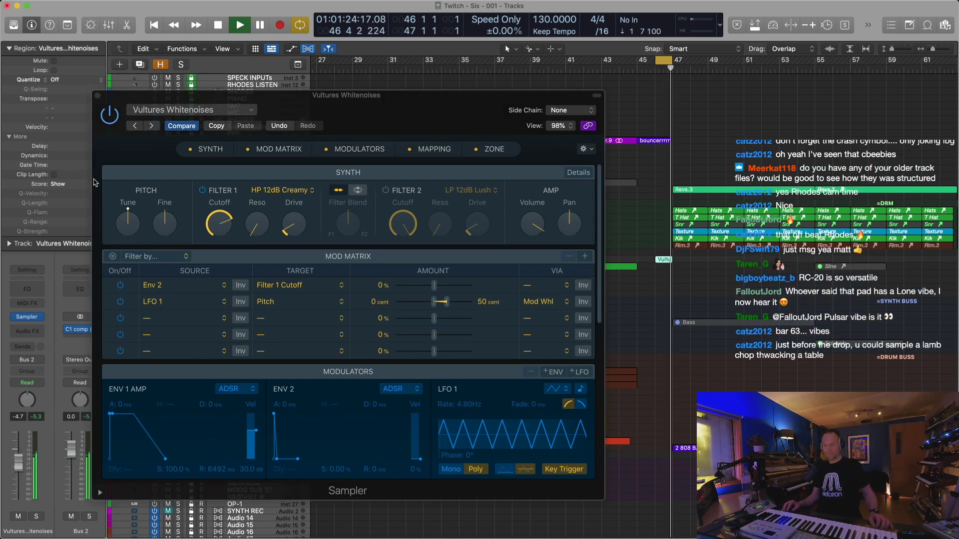
left_click(98, 95)
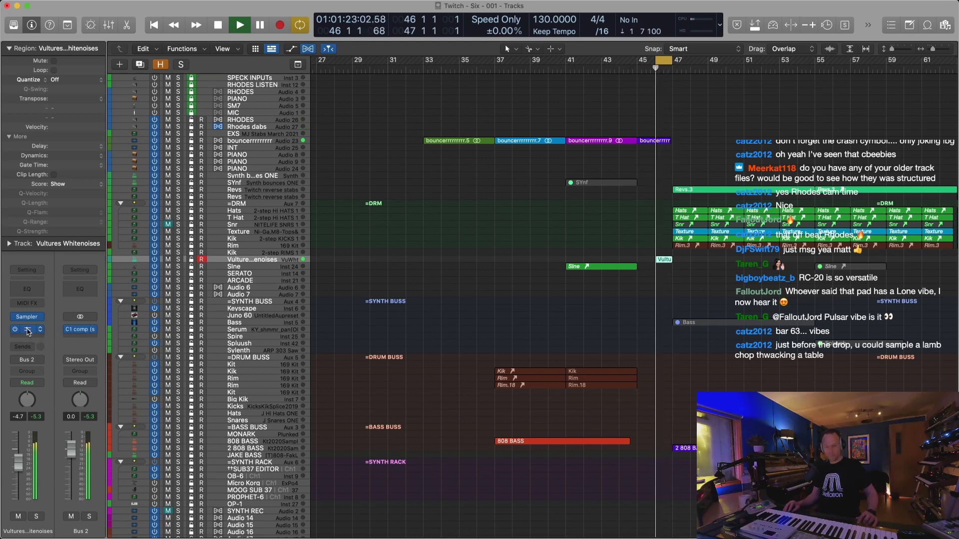
Route the white noise track back to Stereo Output and open the C1 compressor on its channel
left_click(28, 360)
mouse_move(40, 394)
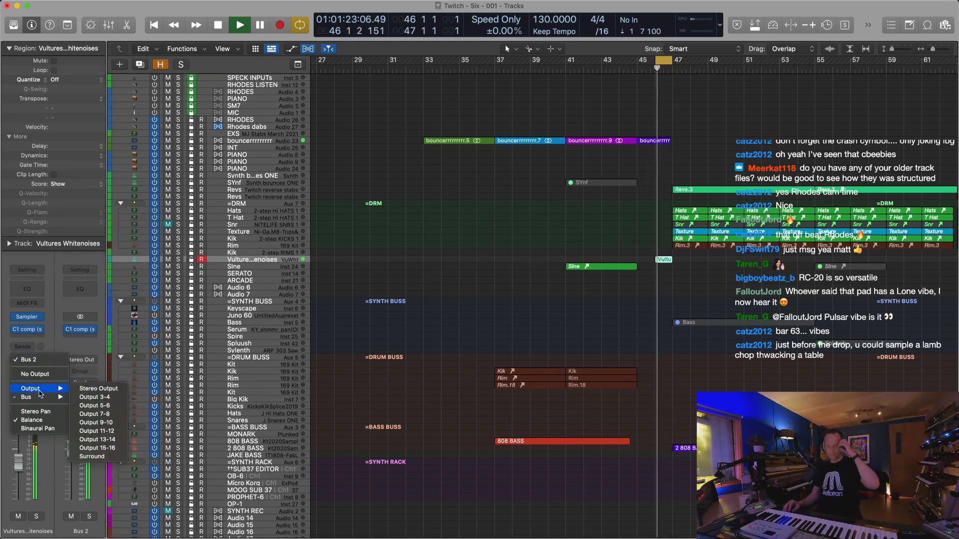
left_click(99, 388)
left_click(27, 330)
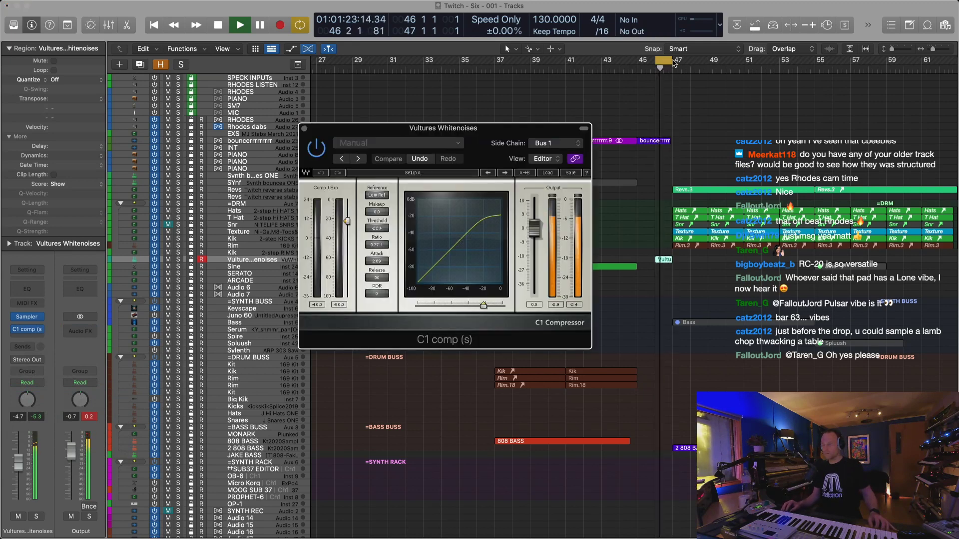
Extend the cycle range to bar 49 and reopen the white noise track's C1 compressor
left_click_drag(678, 61, 708, 62)
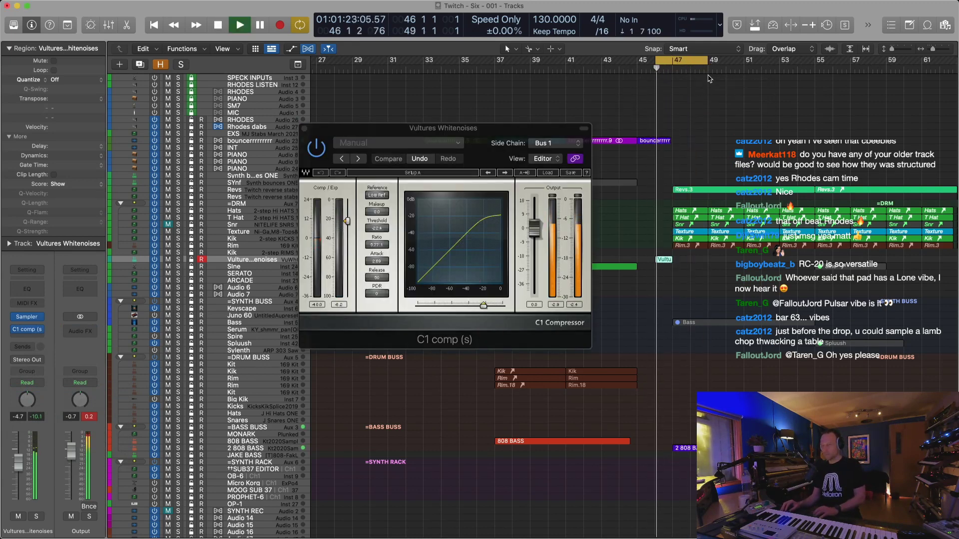
left_click(28, 331)
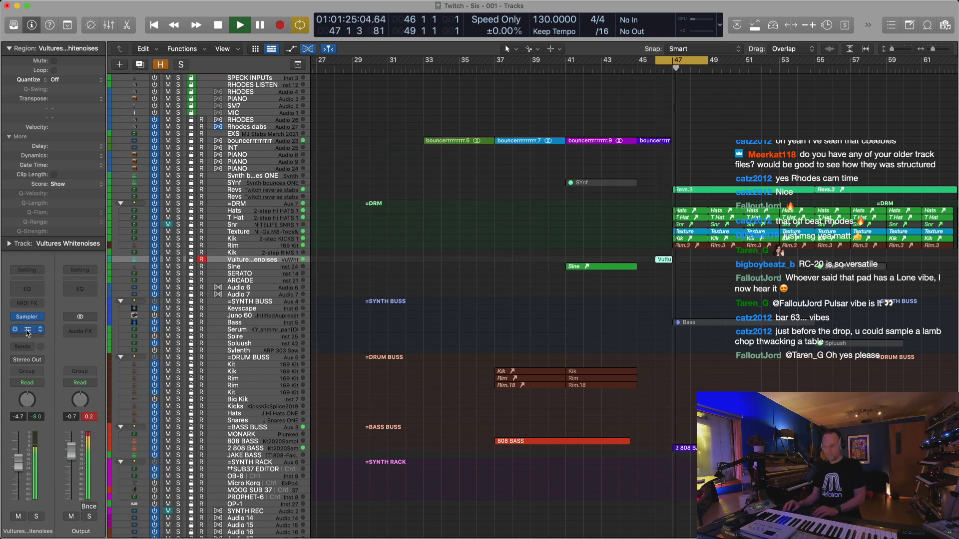
left_click(28, 331)
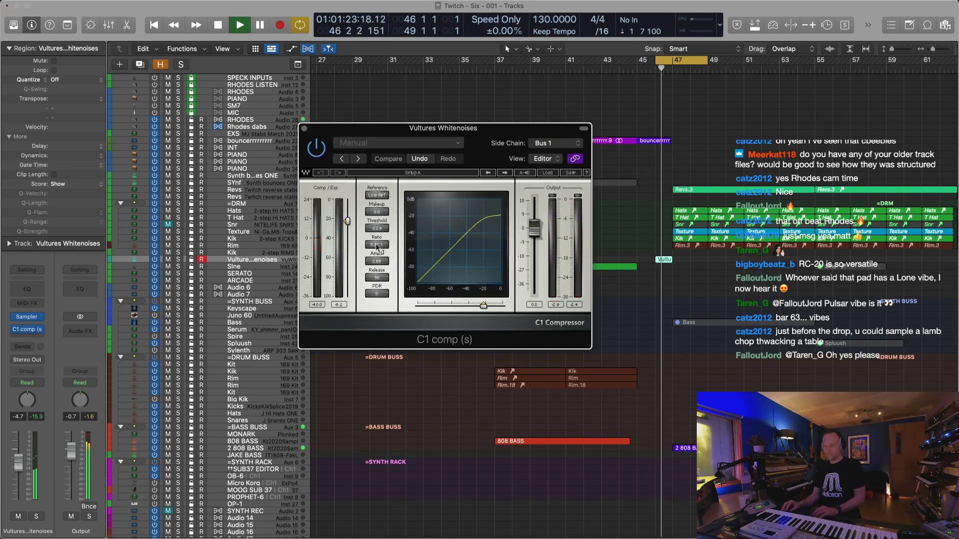
Lower the C1 compressor's threshold and adjust its ratio against playback, and close the plug-in window
left_click_drag(348, 223, 347, 235)
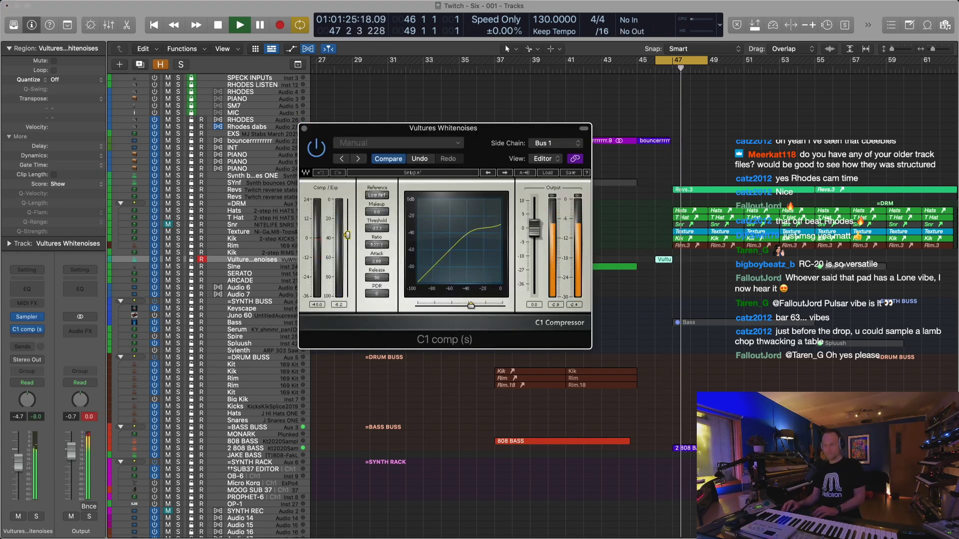
key("space")
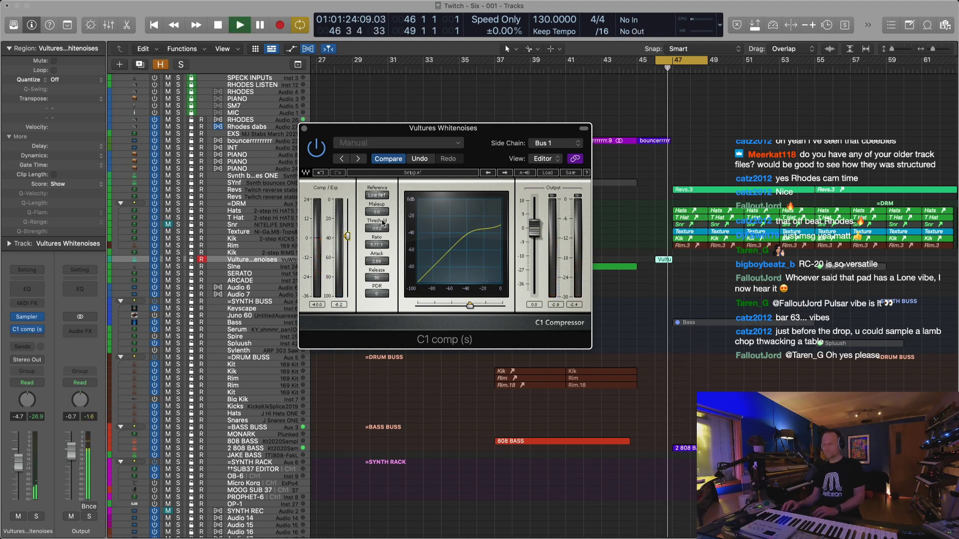
left_click_drag(348, 228, 375, 245)
key("space")
key("space")
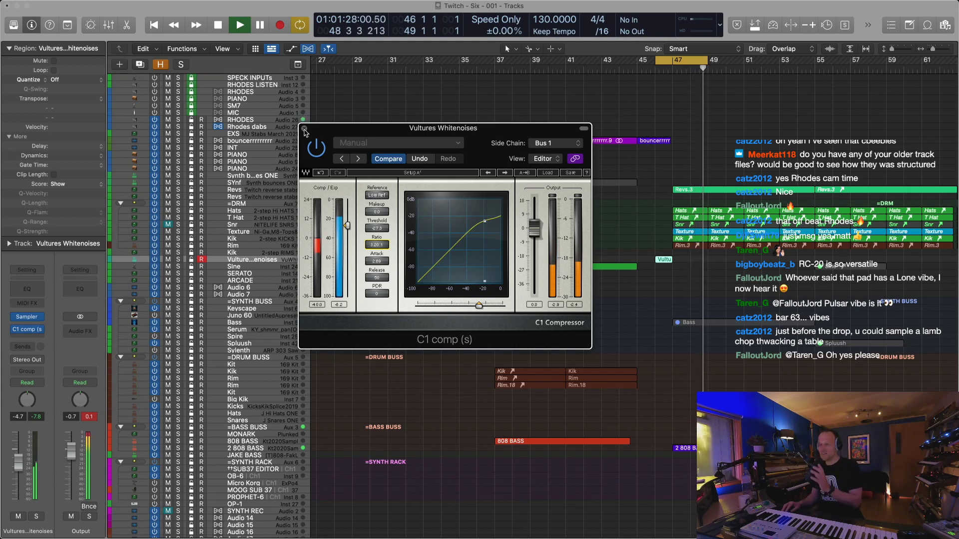
left_click(304, 128)
Turn off cycle mode, play on through the drop, and lower the white noise track's fader to -6.0 dB
key("c")
key("super+Right")
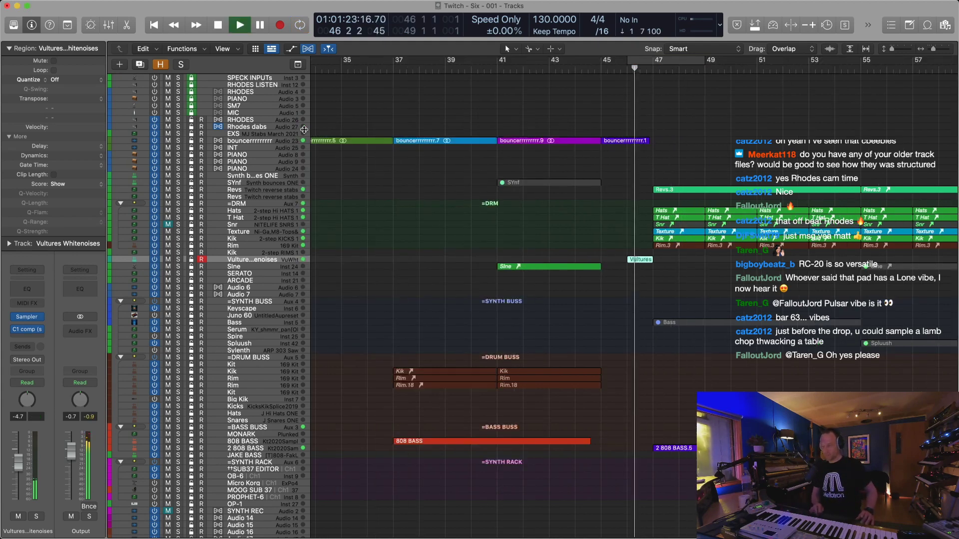
key("super+Left")
key("super+Left")
key("super+Down")
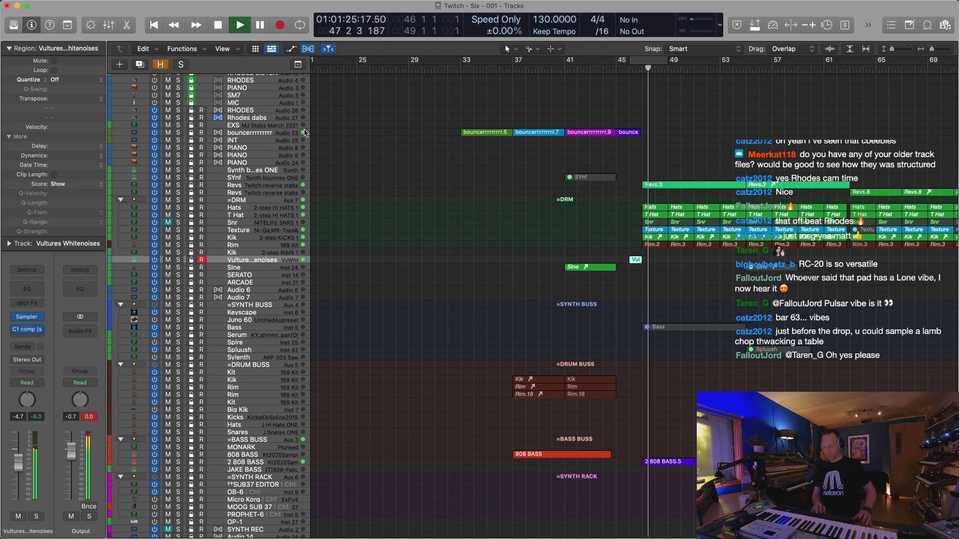
key("super+Up")
key("super+Right")
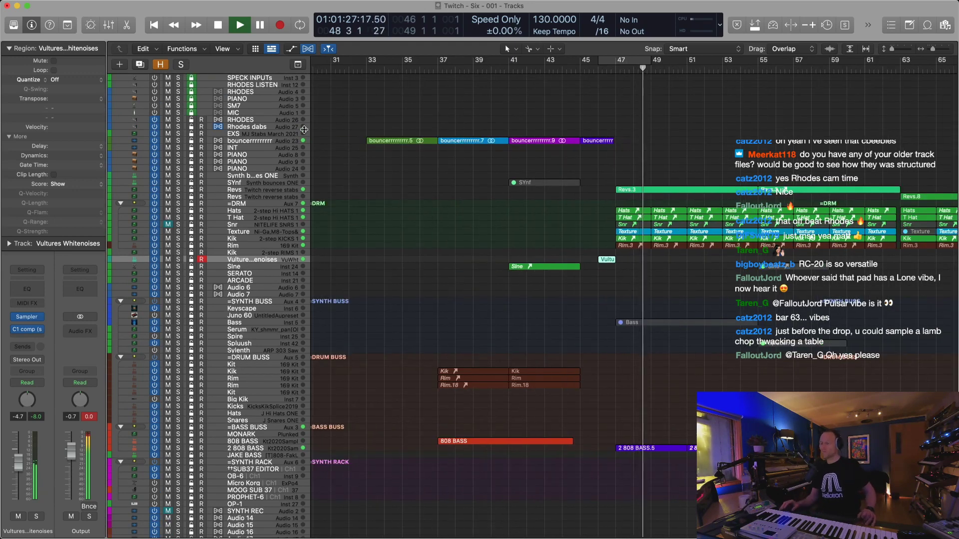
key("super+Left")
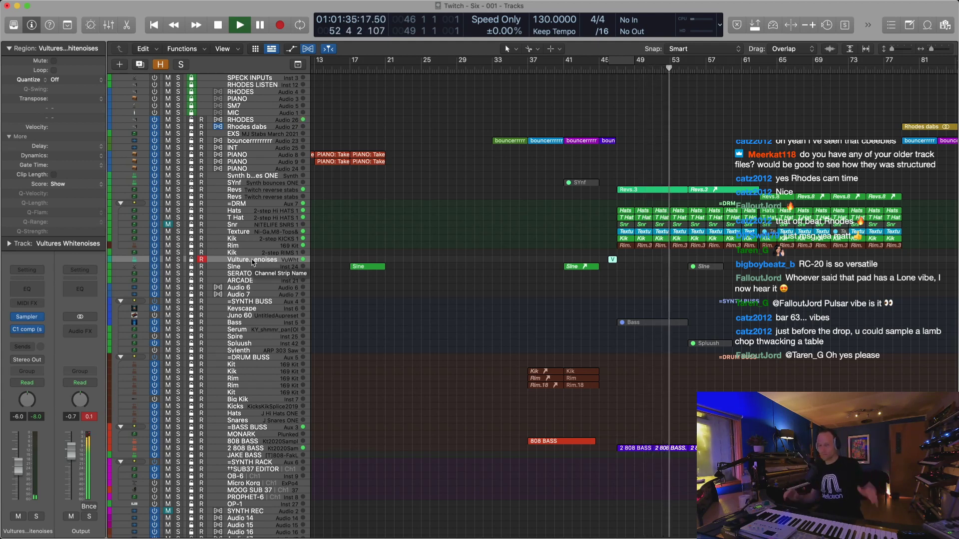
Stop playback, duplicate the upper Revs track with its Sampler settings, and bypass the copy's UAD Ampex insert
left_click(259, 191)
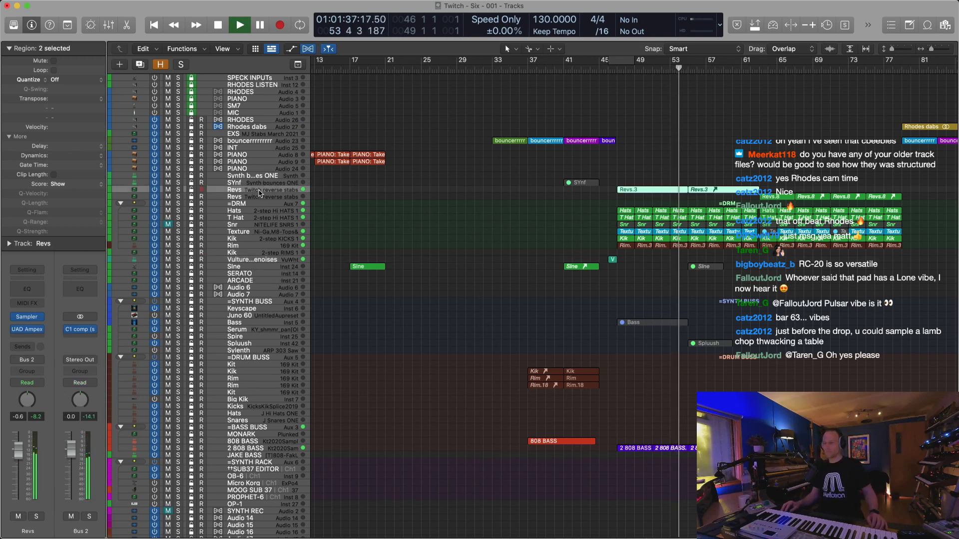
left_click(28, 338)
mouse_move(27, 481)
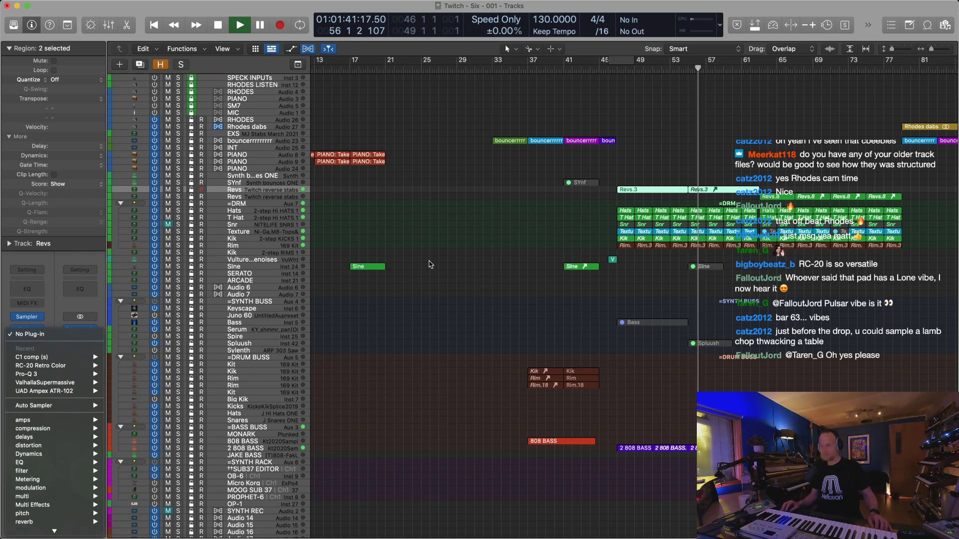
key("Escape")
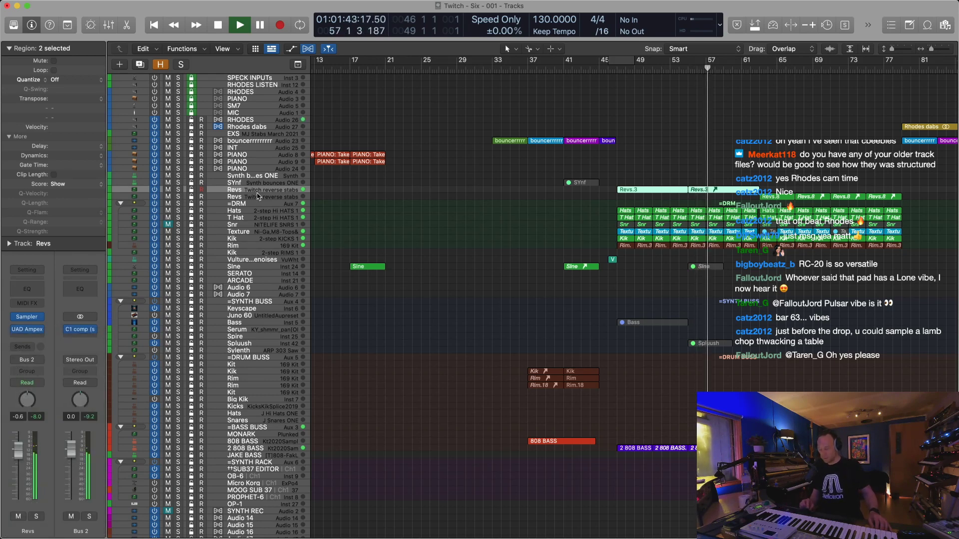
key("space")
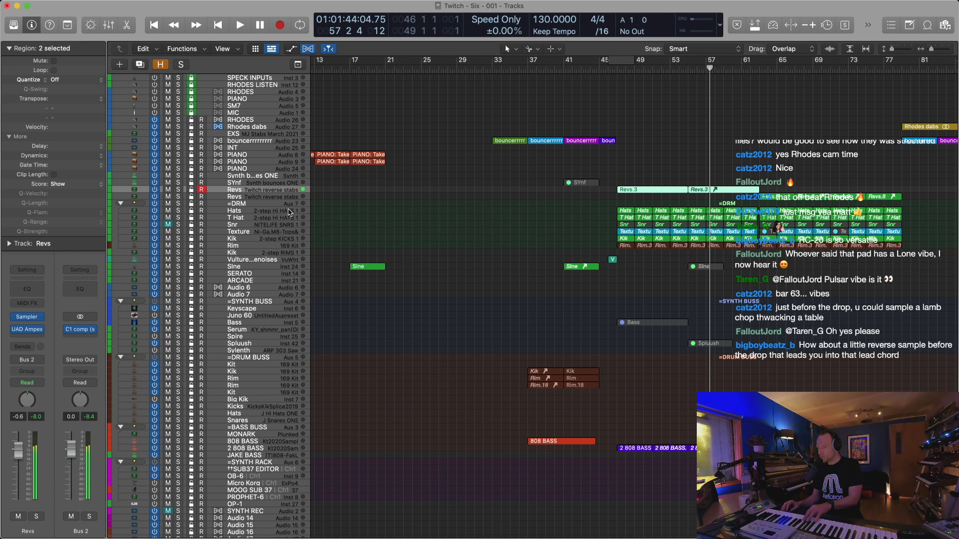
key("super+d")
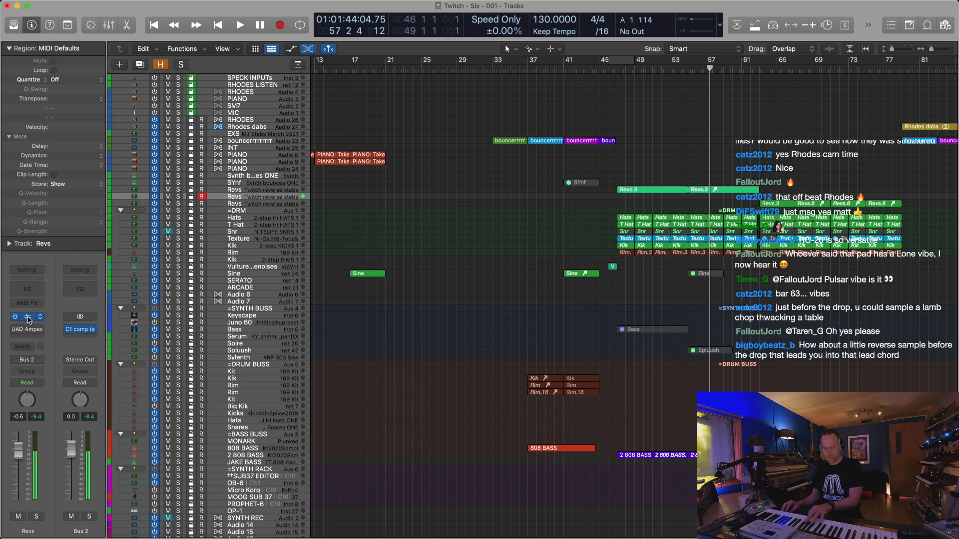
Try the Pitch control in the duplicated Revs track's Sampler, inspect its mapping and zones, and close the window
left_click(27, 318)
left_click_drag(334, 257, 330, 203)
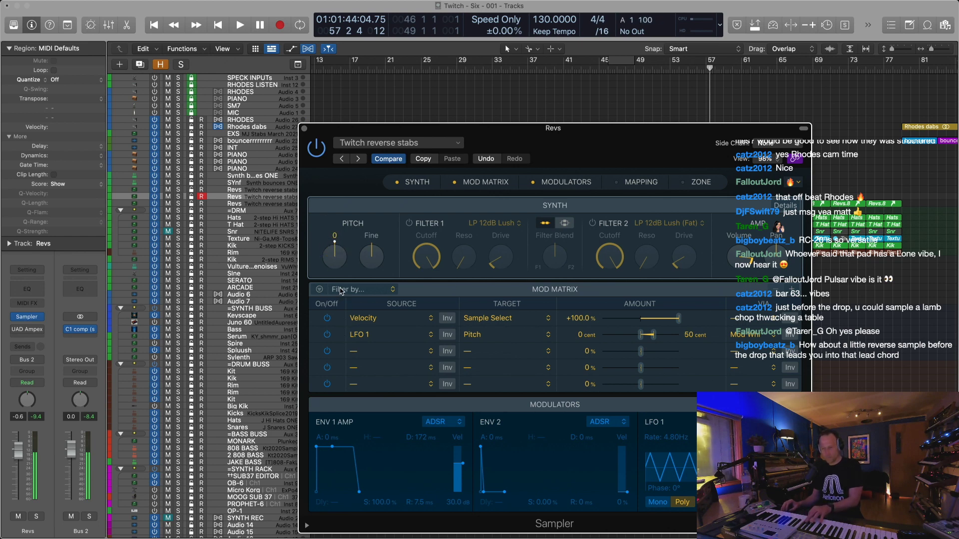
left_click(698, 182)
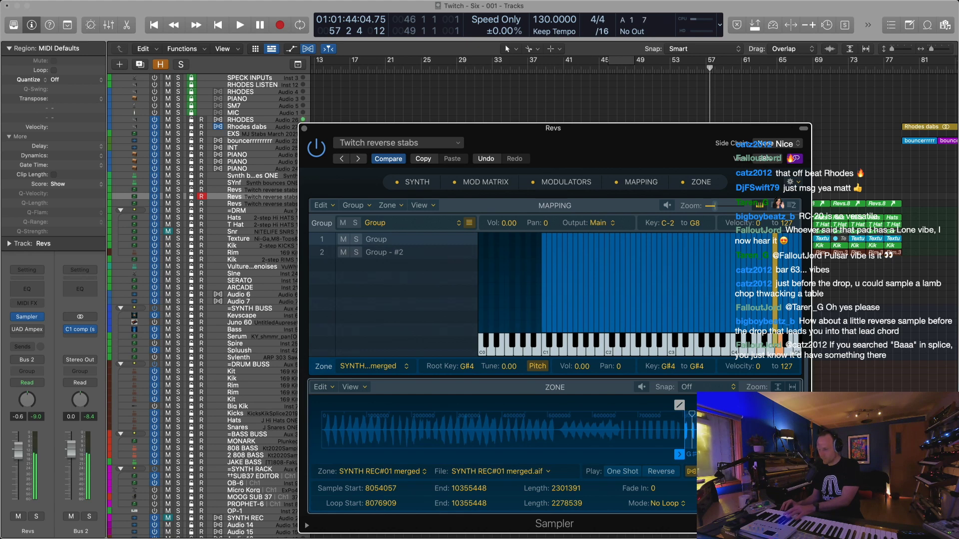
left_click(691, 471)
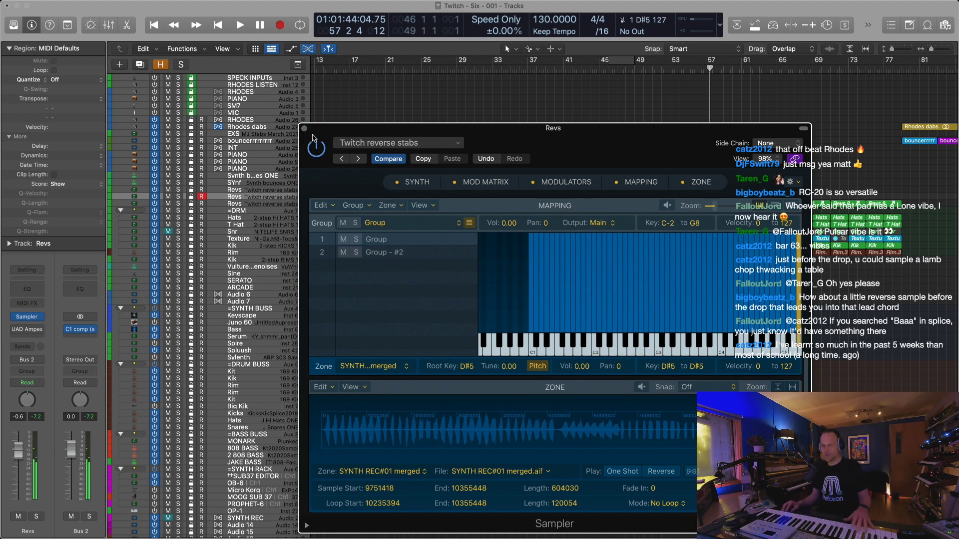
key("super+w")
Play from bar 47 while auditioning the Revs stabs, and recheck the Sampler's pitch and zone mapping
double_click(615, 69)
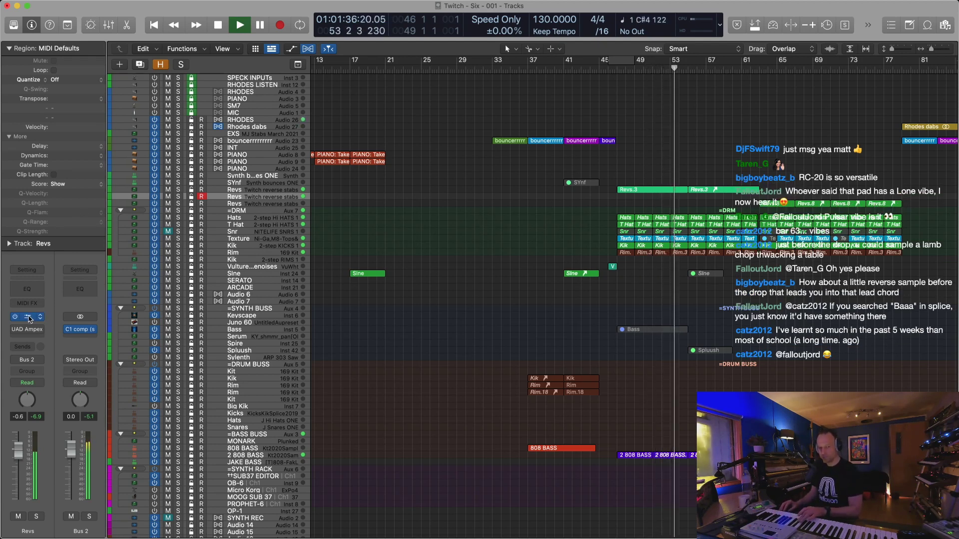
left_click(44, 316)
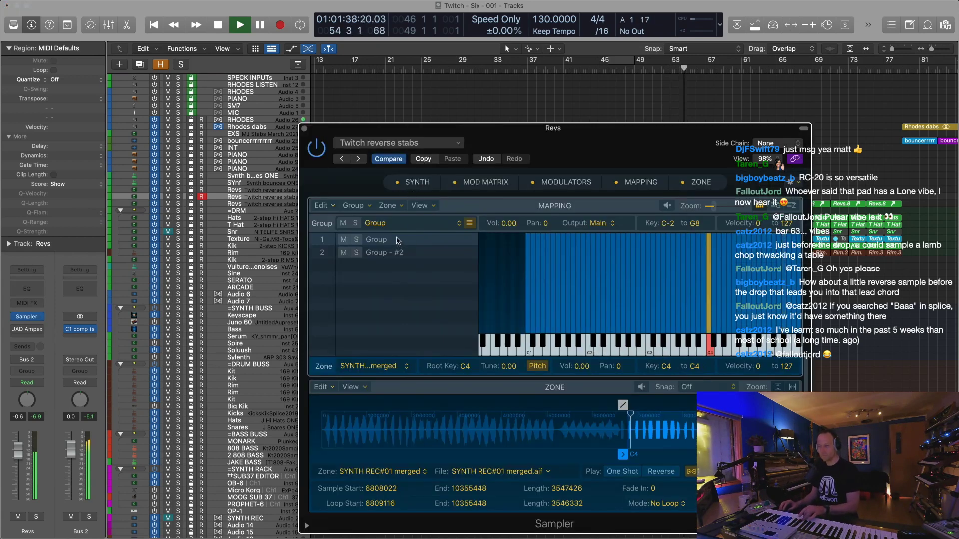
scroll(399, 241, "up", 10)
left_click_drag(334, 256, 334, 234)
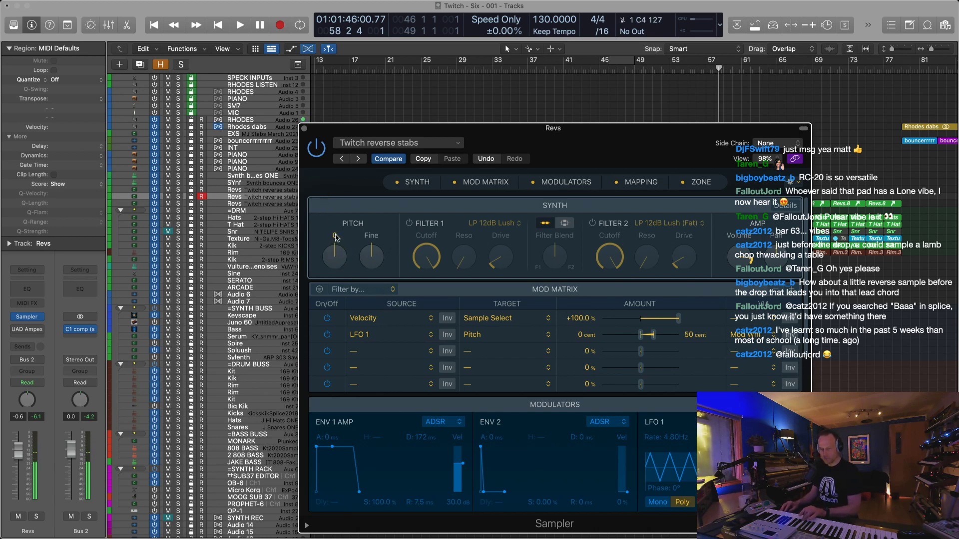
scroll(555, 354, "down", 10)
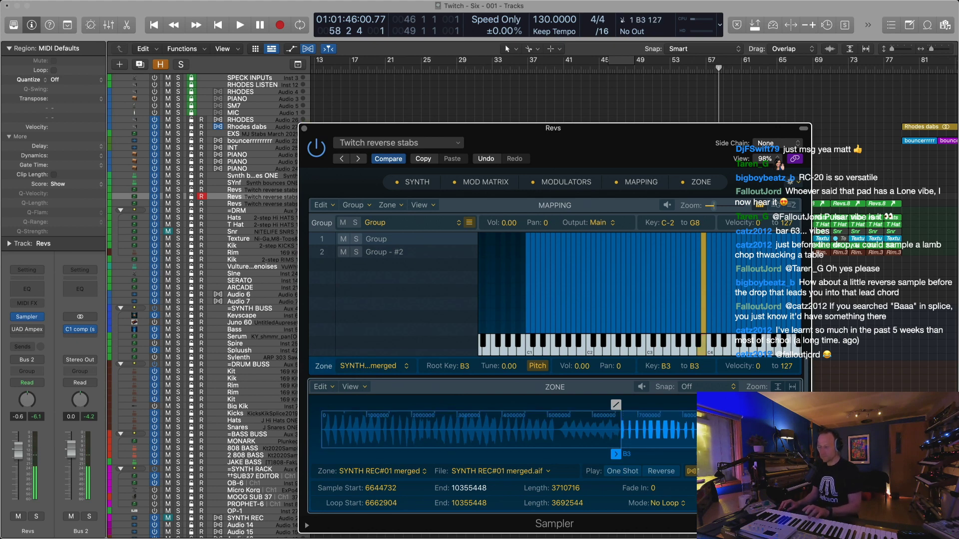
left_click(304, 130)
key("space")
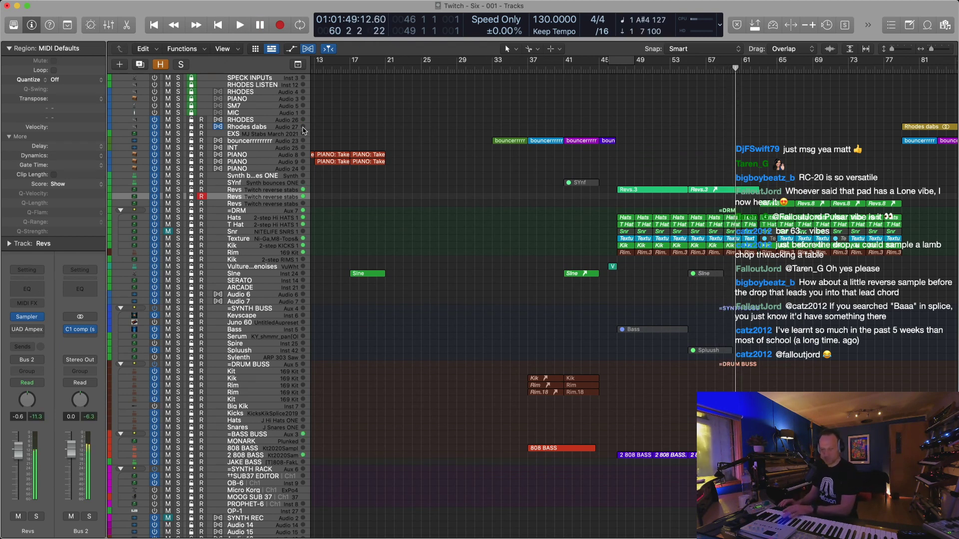
Replace the UAD Ampex insert on the duplicated Revs track with a stereo EchoBoy delay and close its window
left_click(41, 334)
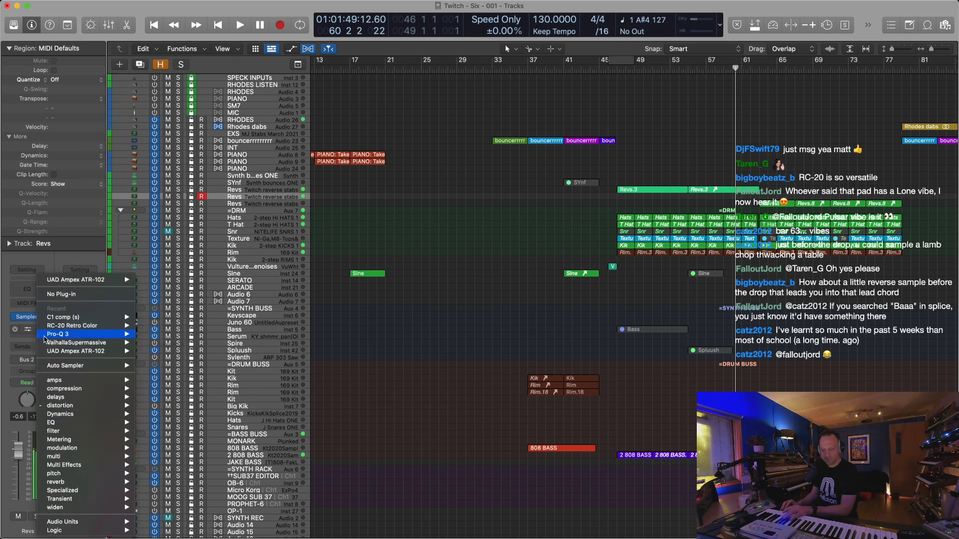
mouse_move(64, 401)
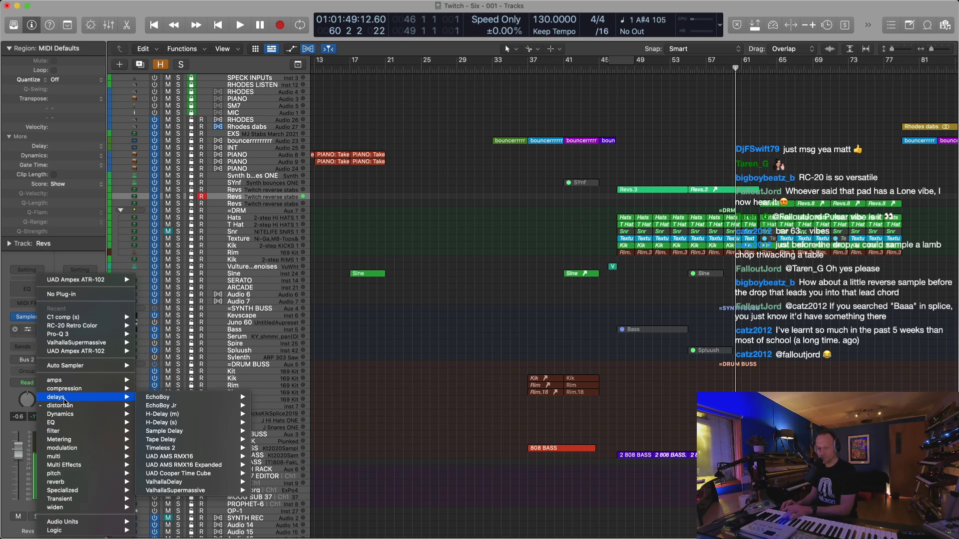
mouse_move(173, 400)
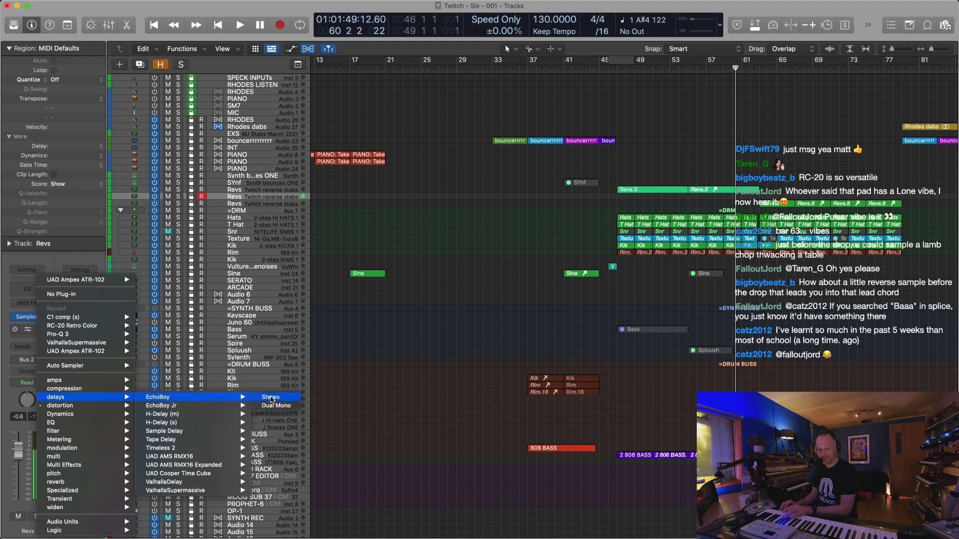
left_click(271, 398)
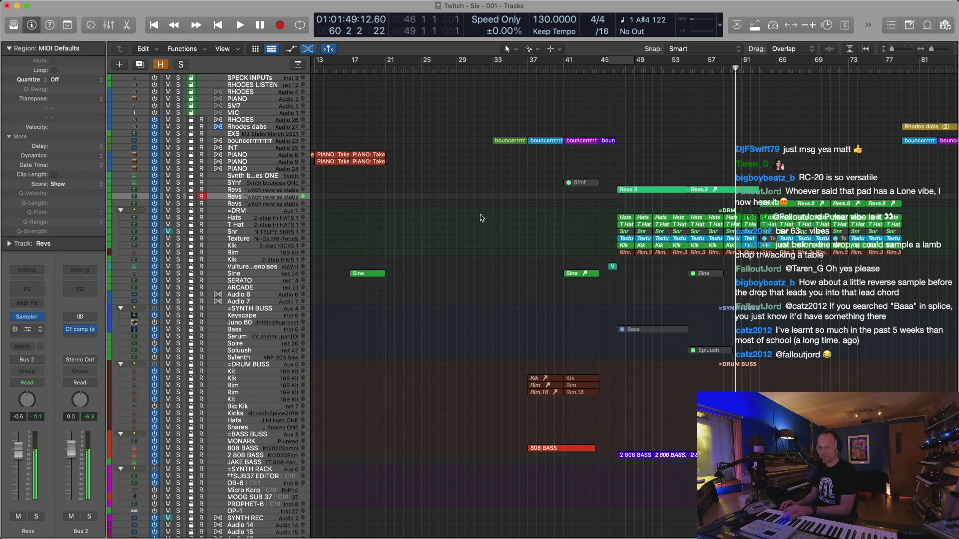
left_click_drag(436, 138, 406, 132)
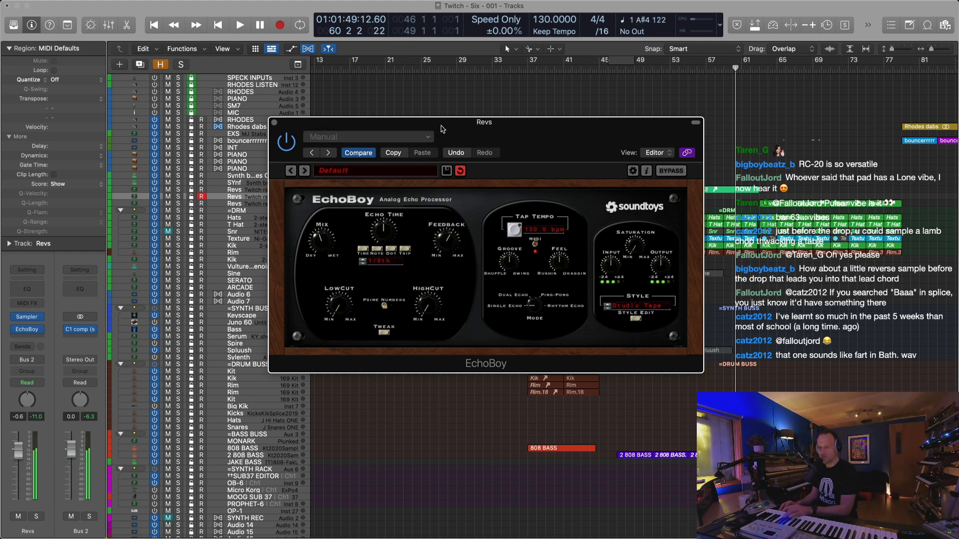
key("super+w")
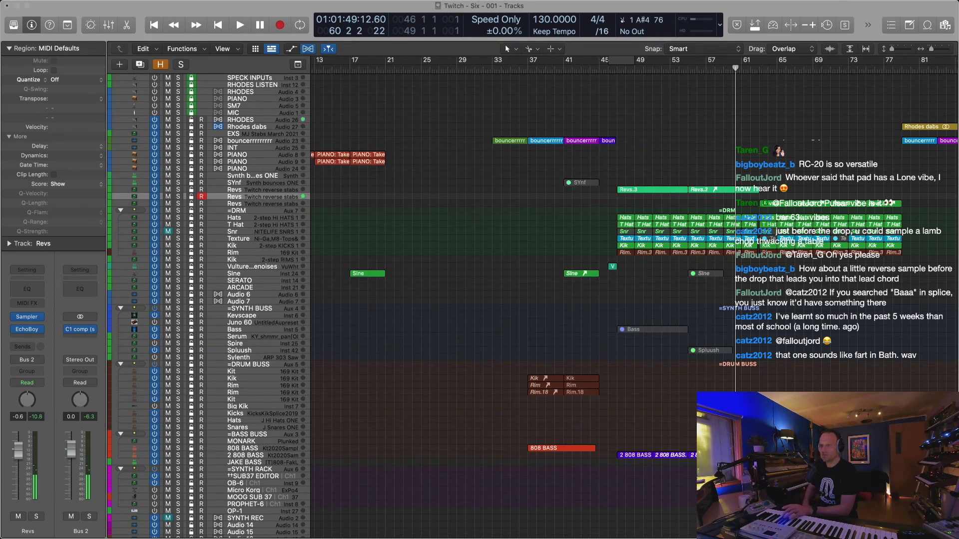
left_click_drag(475, 0, 428, 89)
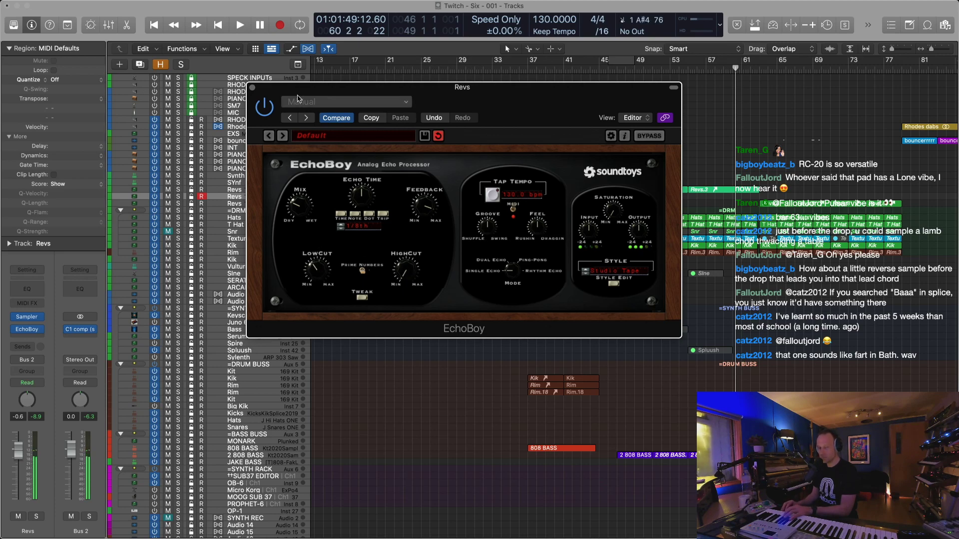
left_click_drag(291, 89, 386, 79)
key("super+w")
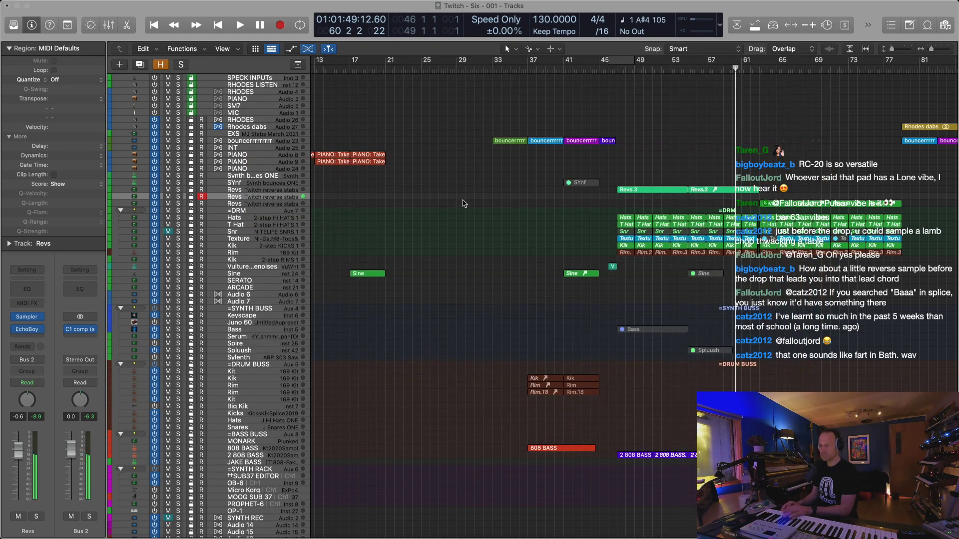
Play the arrangement from bar 45 into the drop and capture the played reverse stab as a region on the duplicated Revs track
double_click(580, 68)
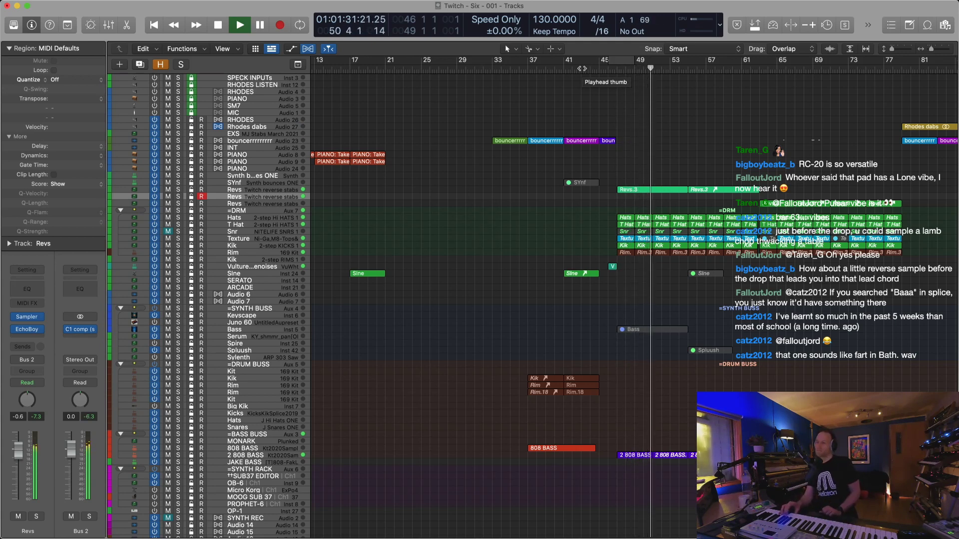
key("space")
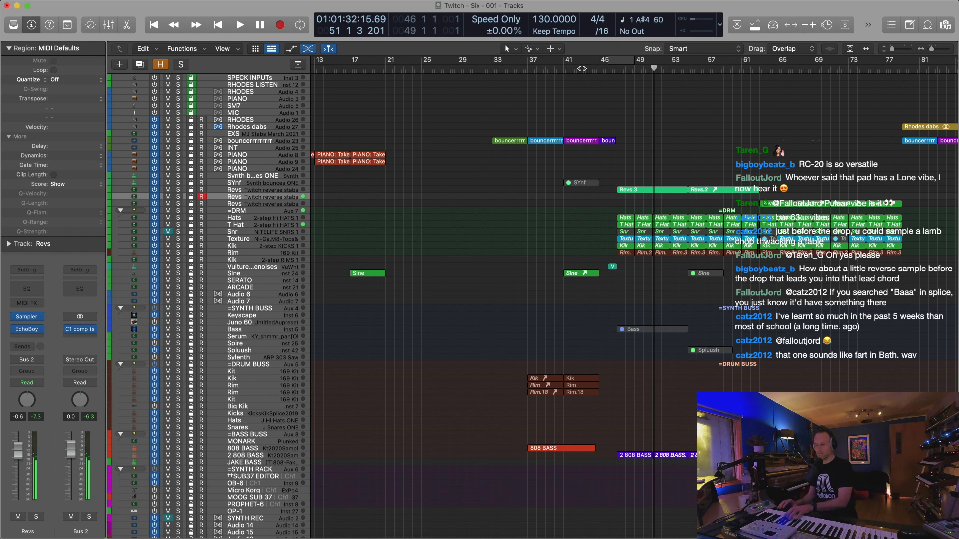
double_click(617, 70)
left_click(599, 71)
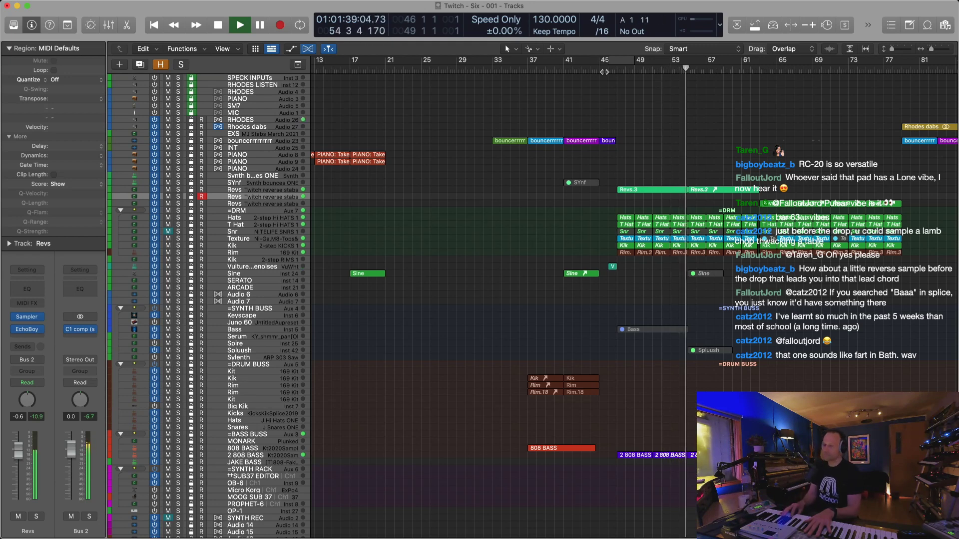
key("shift+r")
Split the captured Revs region at bars 47 and 46
left_click(607, 212)
left_click(619, 199)
left_click(618, 199, "super")
left_click(608, 199, "super")
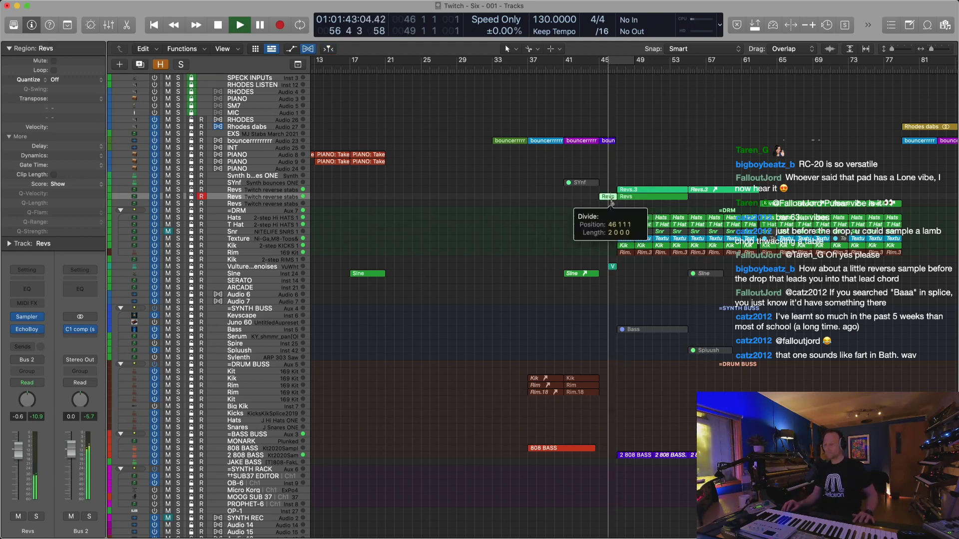
Delete the Revs piece before bar 47 and move the remaining Revs region to start at bar 55
key("BackSpace")
left_click_drag(634, 198, 699, 196)
Colour the moved Revs region purple
key("alt+c")
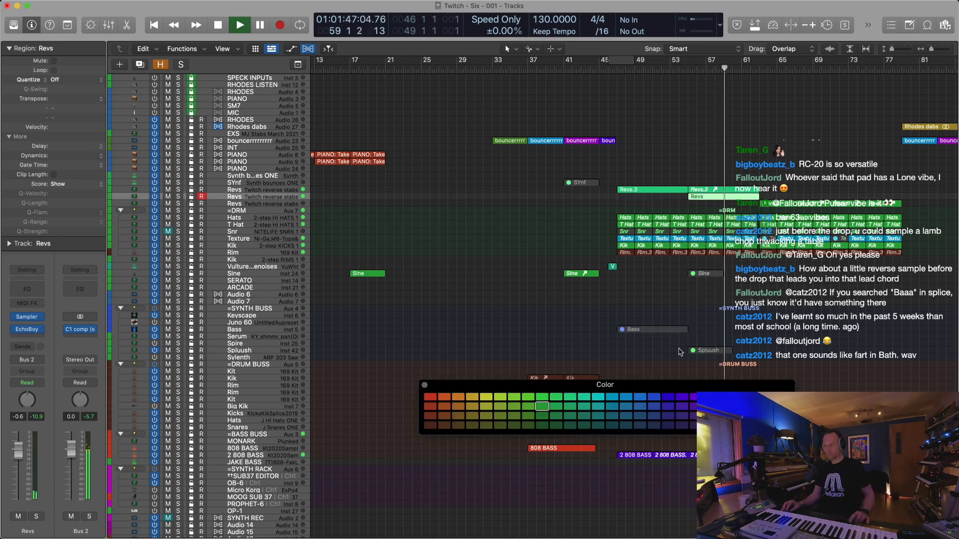
left_click(683, 401)
key("alt+c")
Cycle playback over the purple Revs region at bar 55 and quantize all its notes to 1/16 Triplet
left_click(708, 202)
left_click(711, 199)
key("u")
key("2")
key("space")
key("space")
key("super+a")
key("q")
Delete the unwanted notes from the purple Revs region and return to the arrangement
left_click(479, 168)
left_click_drag(479, 169, 465, 214)
key("Delete")
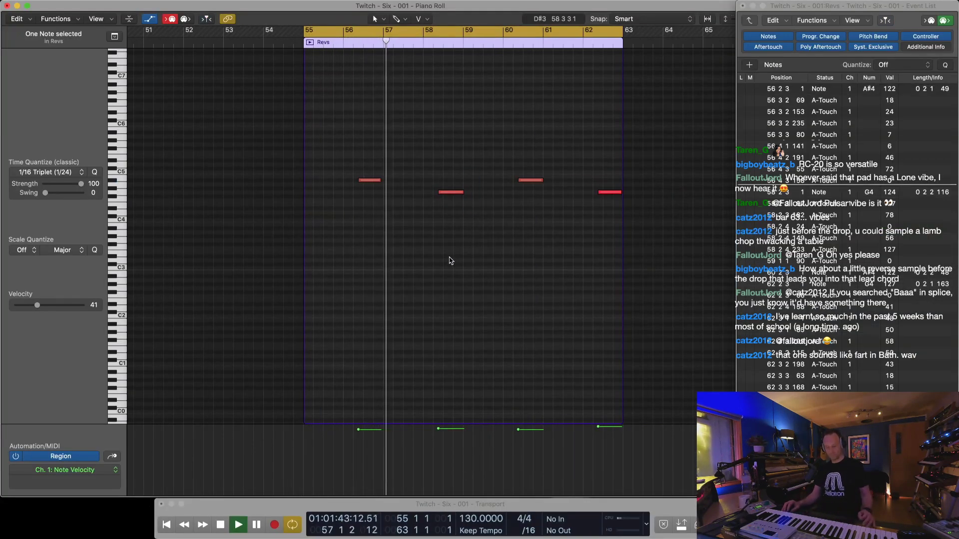
key("super+a")
key("1")
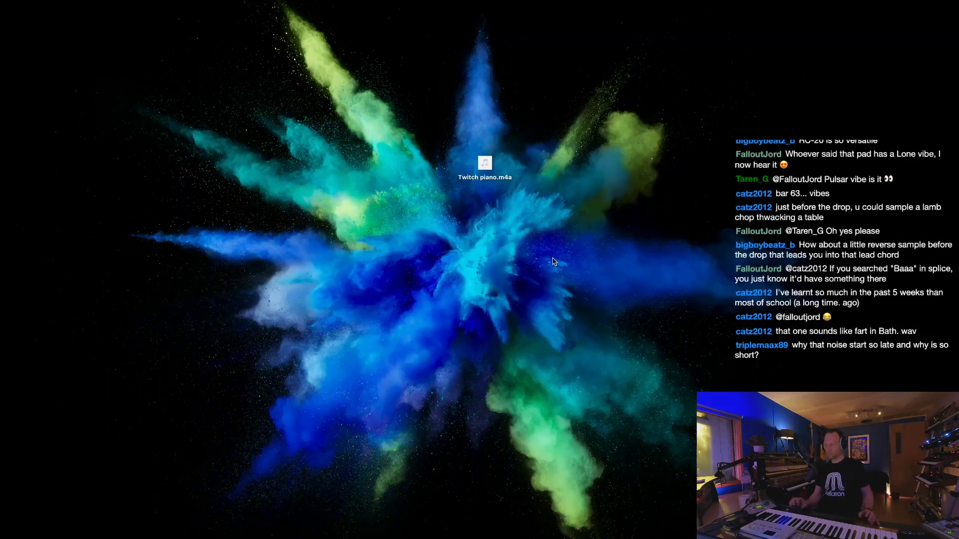
Bypass EchoBoy on the duplicated Revs track and play the arrangement from just before the drop at bar 47
left_click(15, 329)
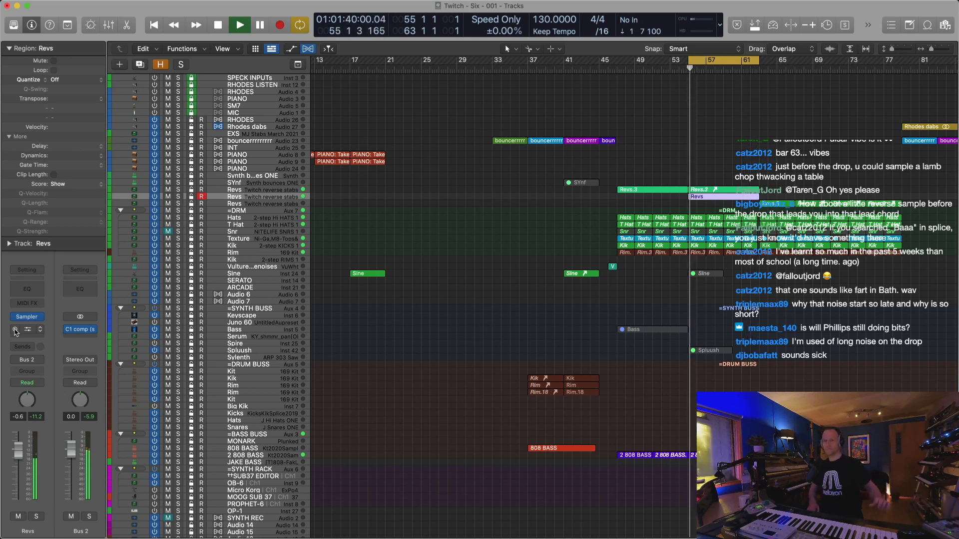
scroll(531, 203, "right", 4)
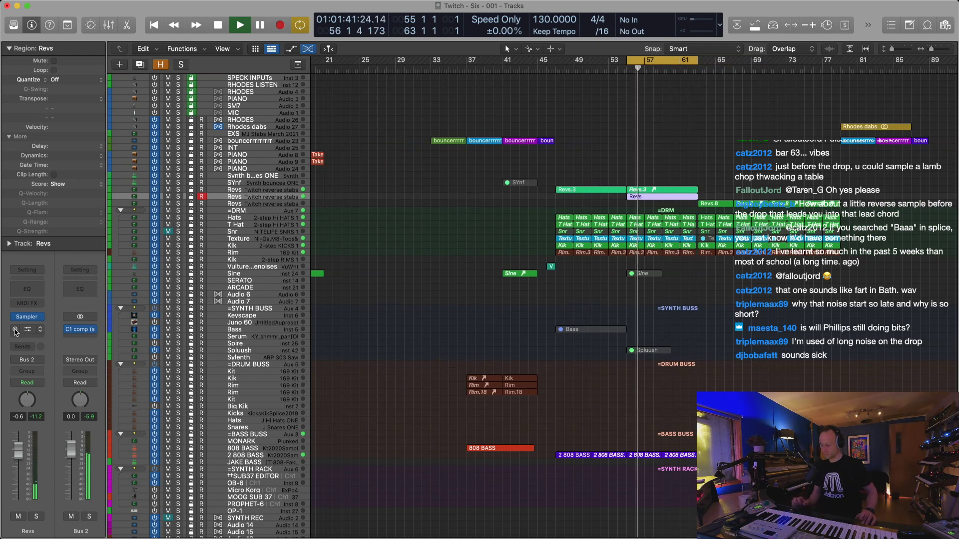
left_click(587, 208)
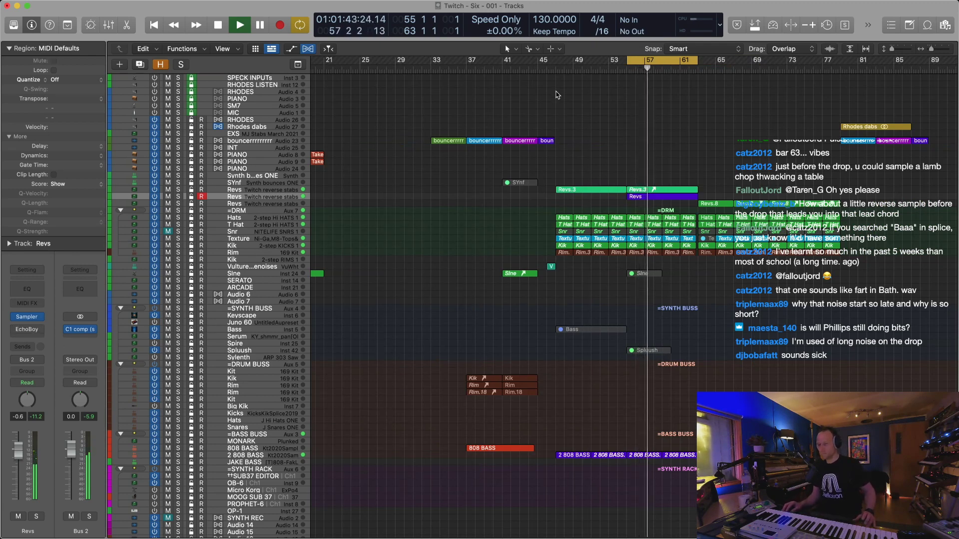
left_click(547, 69)
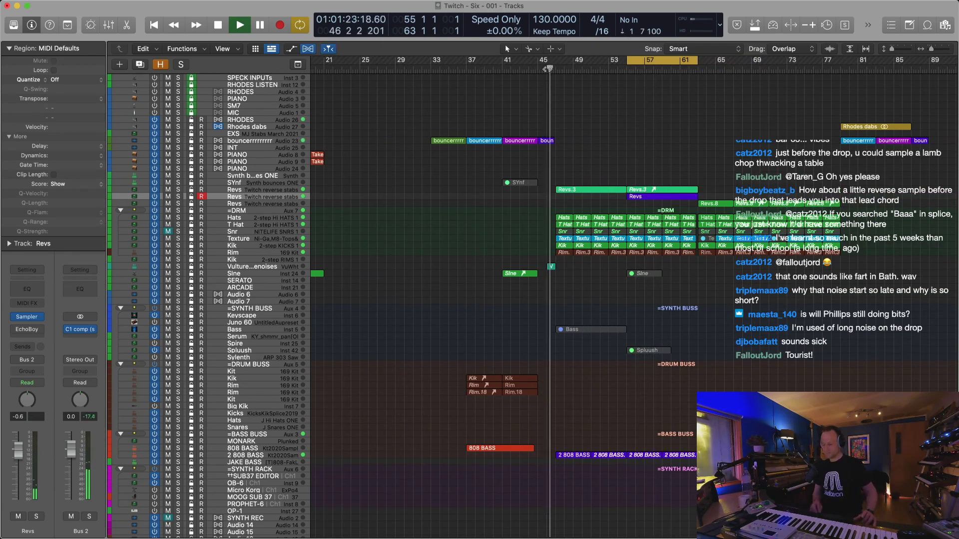
scroll(547, 69, "down", 2)
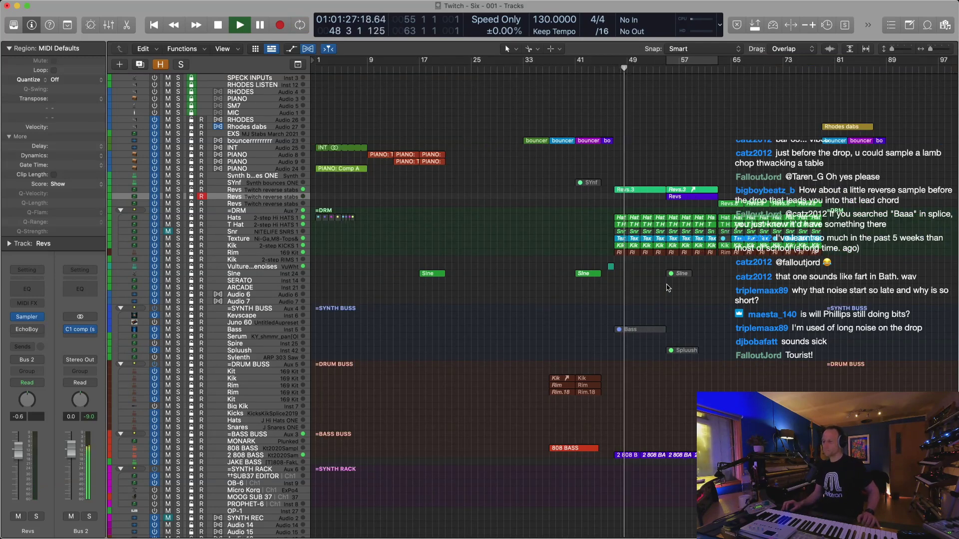
Colour the four Revs regions from bar 63 onward purple
left_click_drag(823, 192, 729, 207)
key("alt+c")
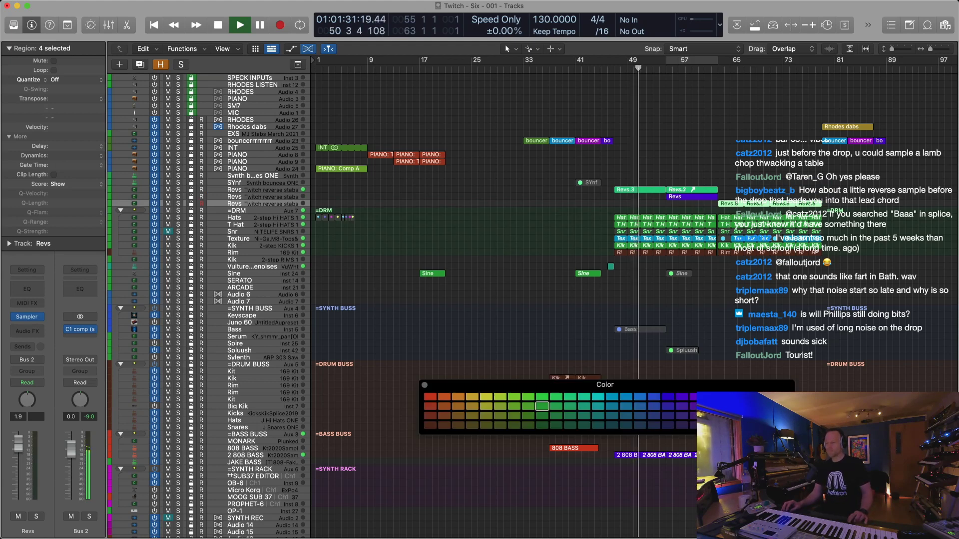
left_click(710, 396)
key("alt+c")
left_click(704, 360)
Copy all regions of the drop section, bars 47 to 79, so that the copy starts at bar 89
key("super+Left")
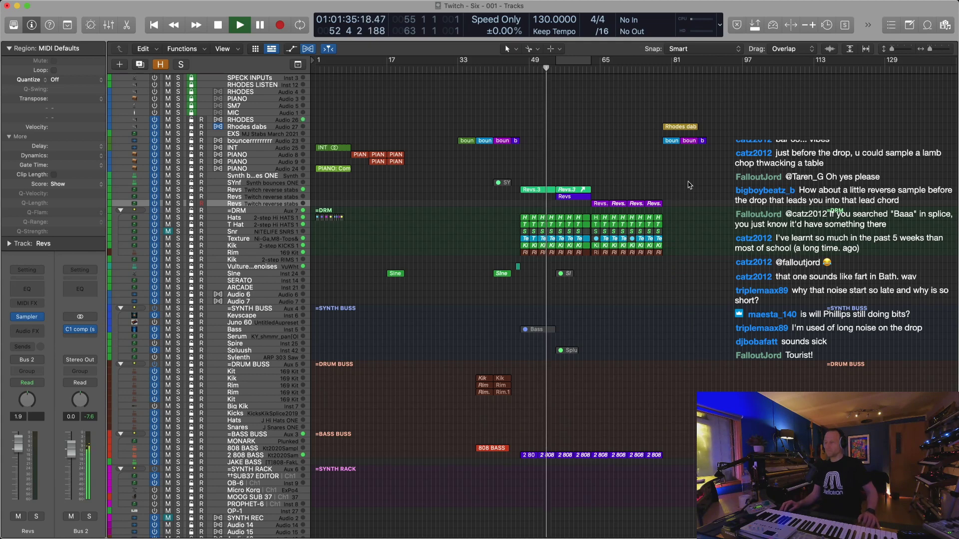
left_click_drag(693, 182, 521, 449)
left_click_drag(538, 190, 725, 181)
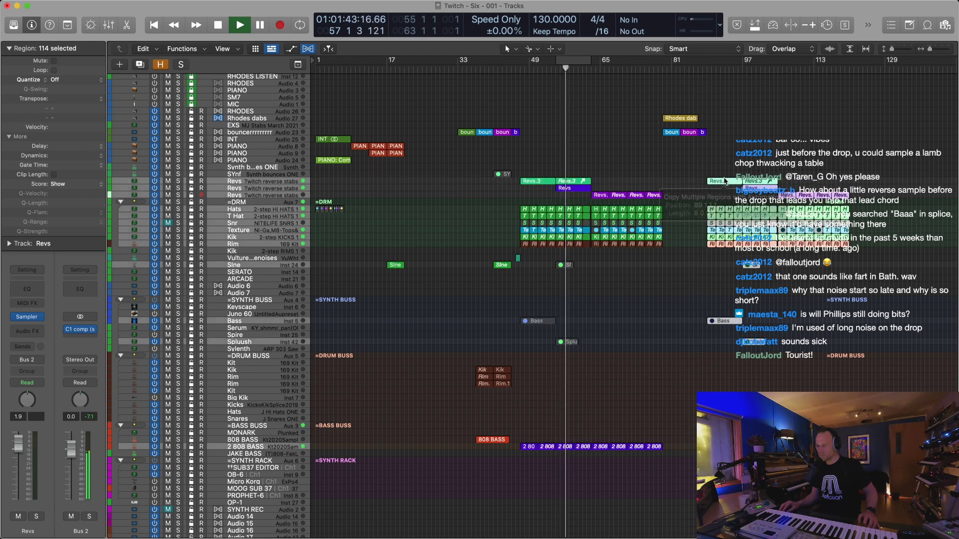
Lower the volume of the track with the purple Revs region at bar 55 to -3.4 dB
left_click(573, 189)
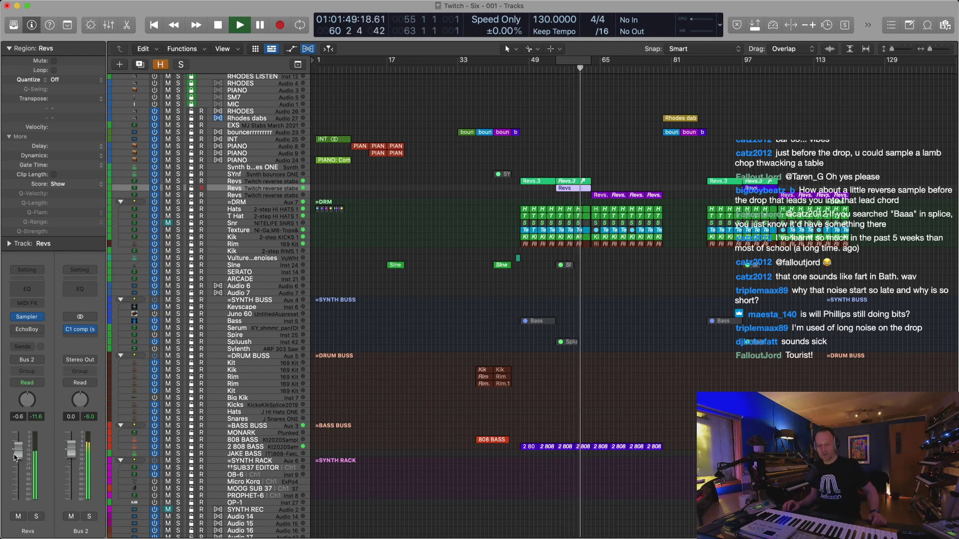
left_click_drag(18, 456, 18, 462)
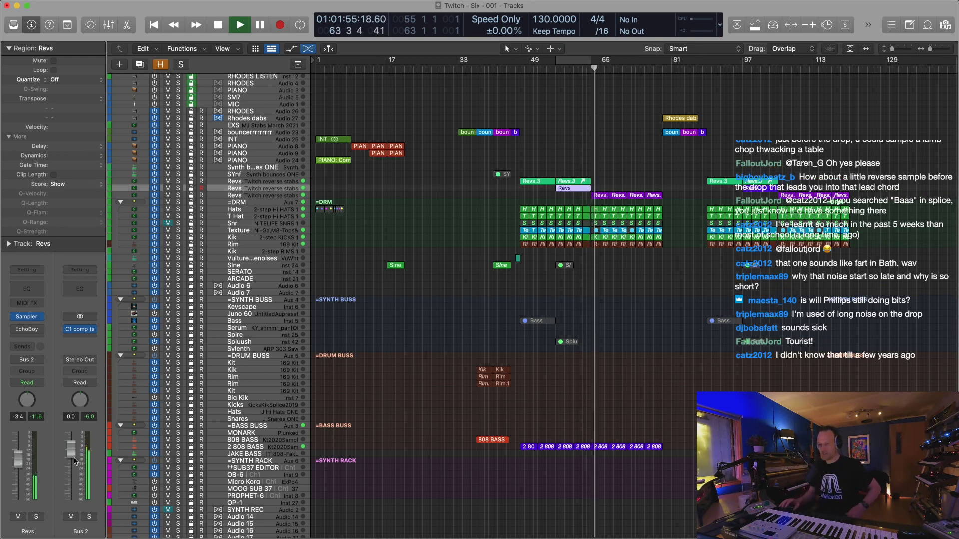
Copy the Vultures Whitenoises hit to just before bar 63, and copy both hits to the matching places in the repeated drop
left_click_drag(518, 261, 598, 260)
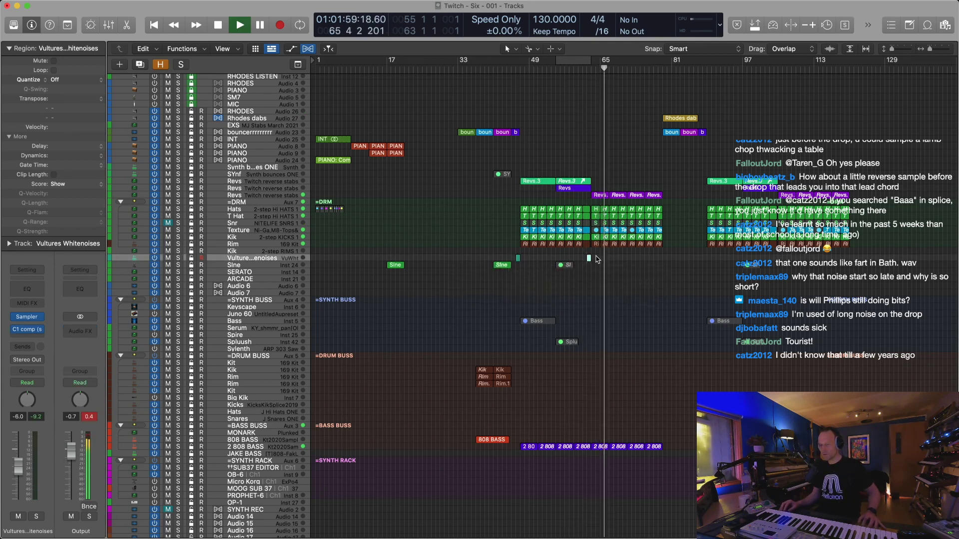
left_click(518, 258, "shift")
left_click_drag(518, 258, 705, 258)
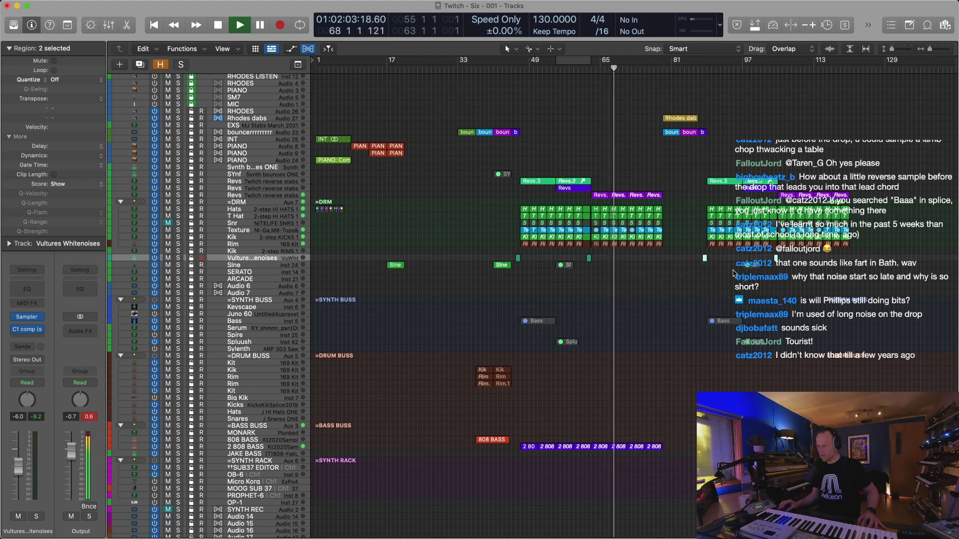
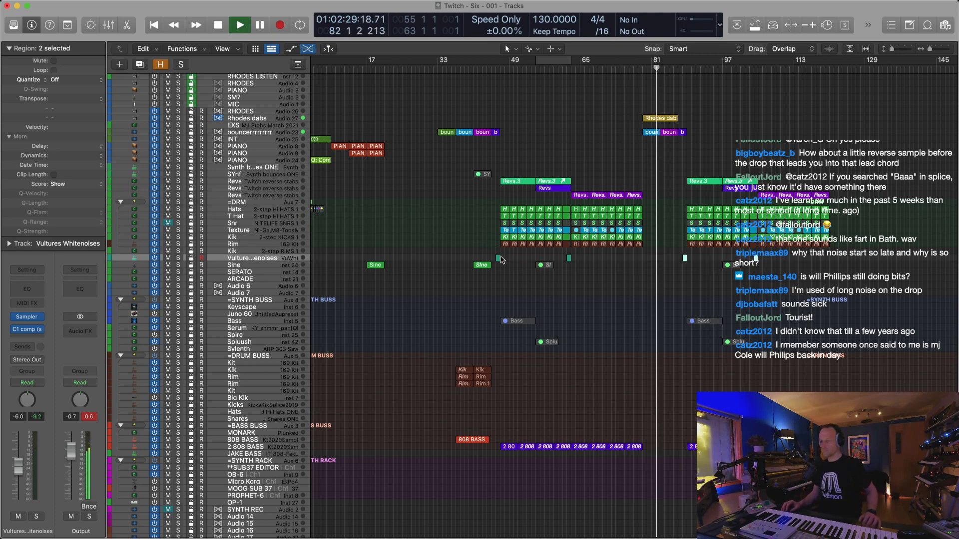
Move the repeated drop section and the short last bouncer region eight bars later, so the drop starts at bar 97
key("super+Right")
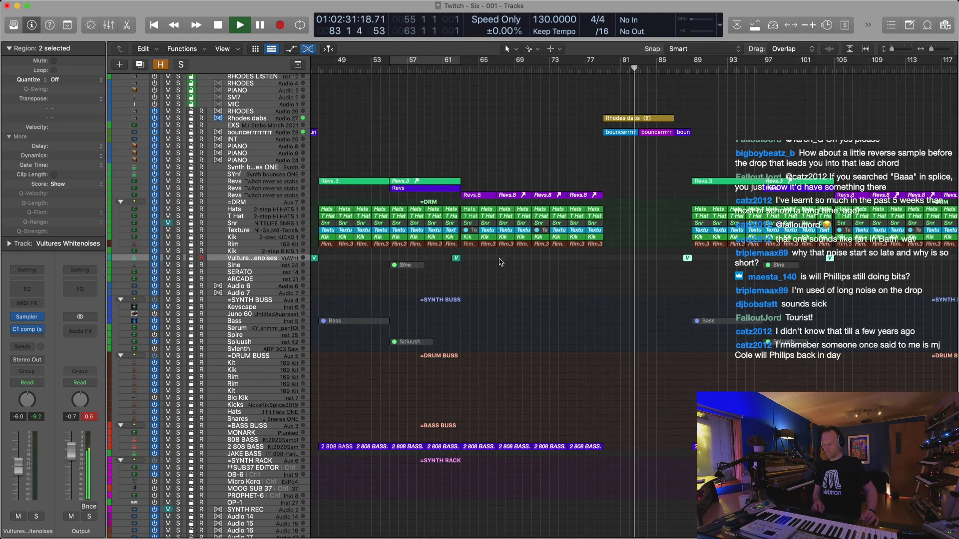
key("super+Left")
left_click_drag(868, 78, 655, 496)
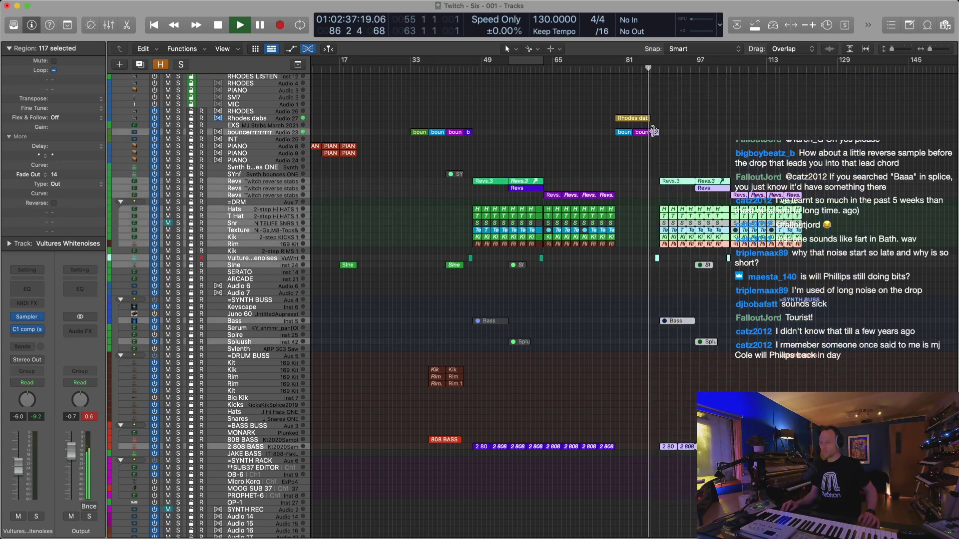
left_click_drag(669, 211, 705, 211)
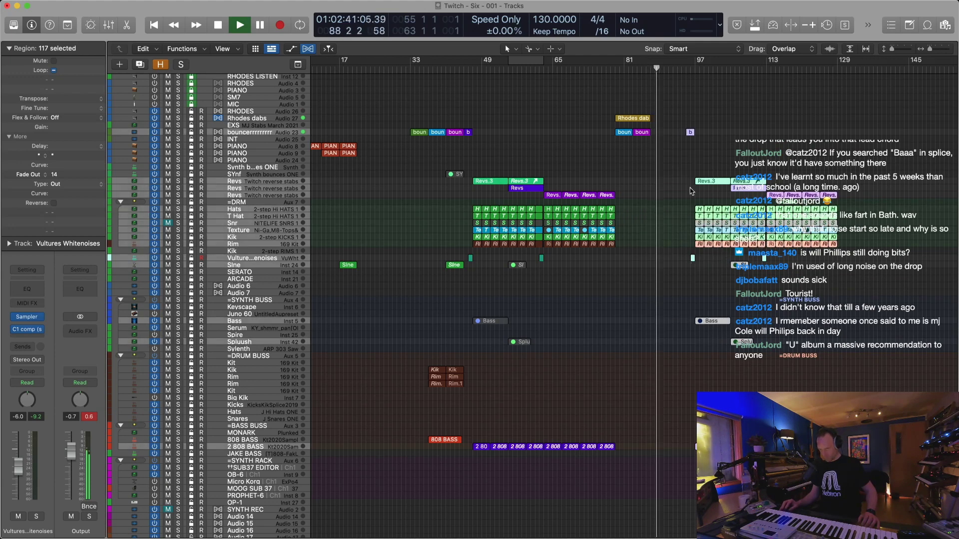
Play from bar 79 and repeat the Rhodes dabs and bouncer regions to fill the lengthened breakdown
left_click(614, 66)
left_click(625, 134)
mouse_move(626, 134)
left_mouse_down()
mouse_move(662, 133)
mouse_move(644, 142)
mouse_move(640, 132)
left_mouse_up()
Copy the white noise hit to just before bar 79 and the SIne region to bars 87 and 91
left_click(541, 258)
left_click_drag(542, 261, 612, 259)
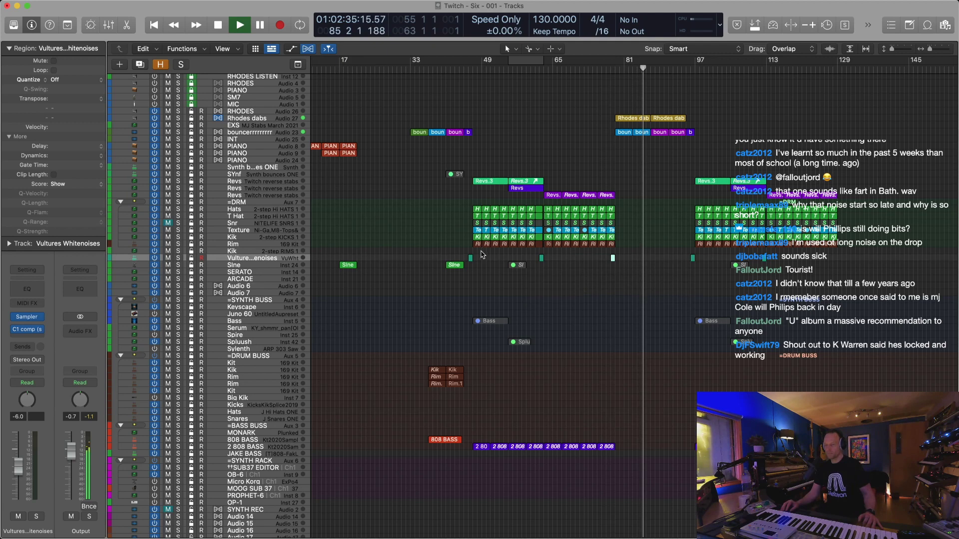
left_click_drag(456, 268, 679, 266)
key("super+Right")
key("super+Right")
key("super+Left")
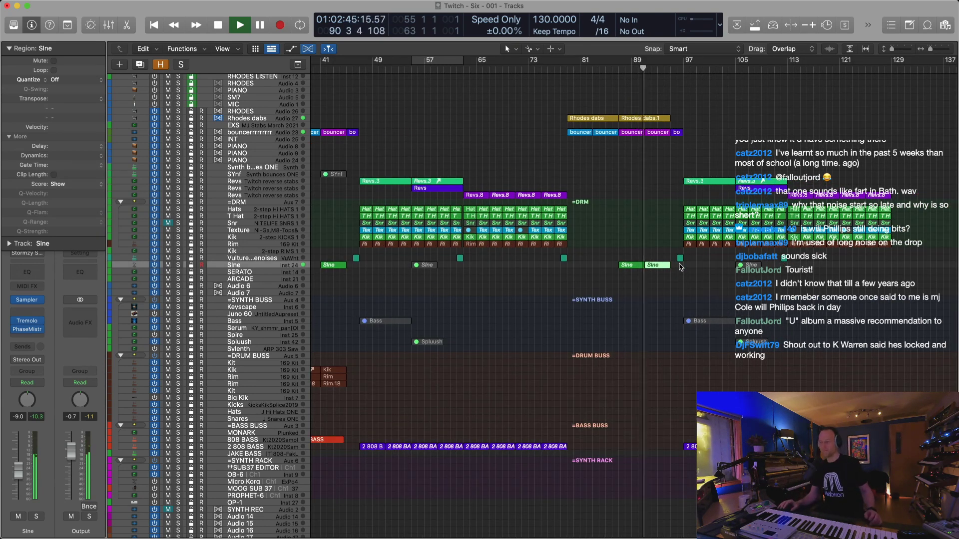
Set the cycle range to the first Kik region at bar 97 and play the breakdown from bar 79
left_click(690, 238)
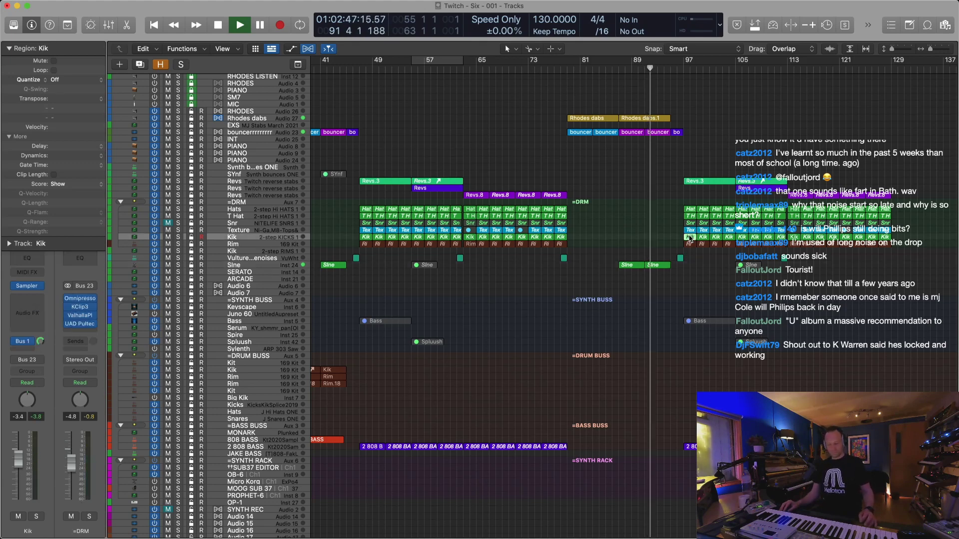
key("super+u")
left_click(690, 230)
left_click(690, 239)
key("Down")
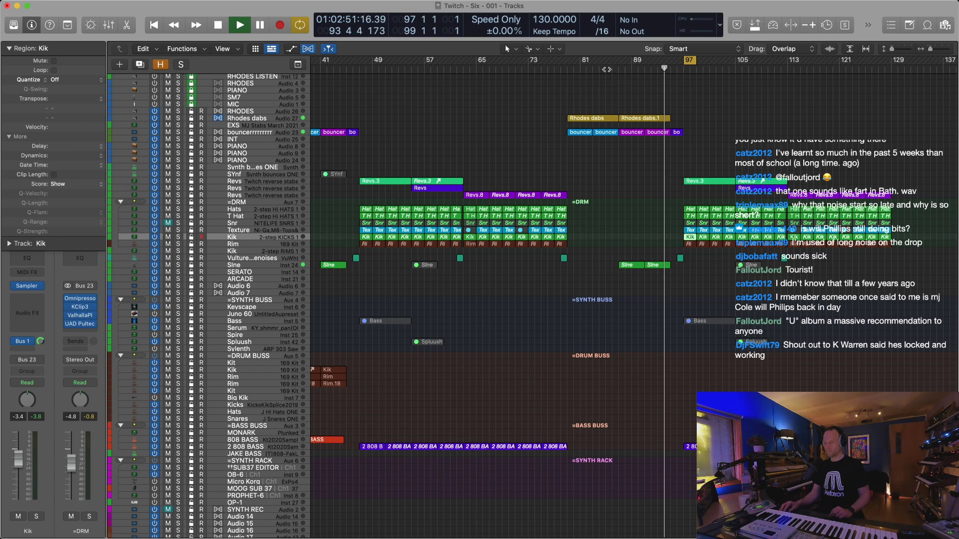
key("space")
left_click(566, 70)
key("space")
key("2")
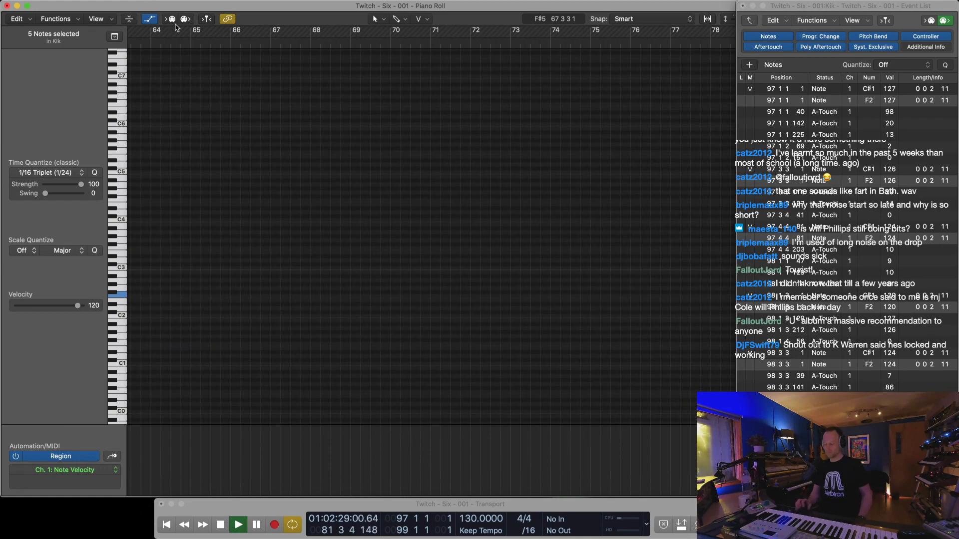
key("1")
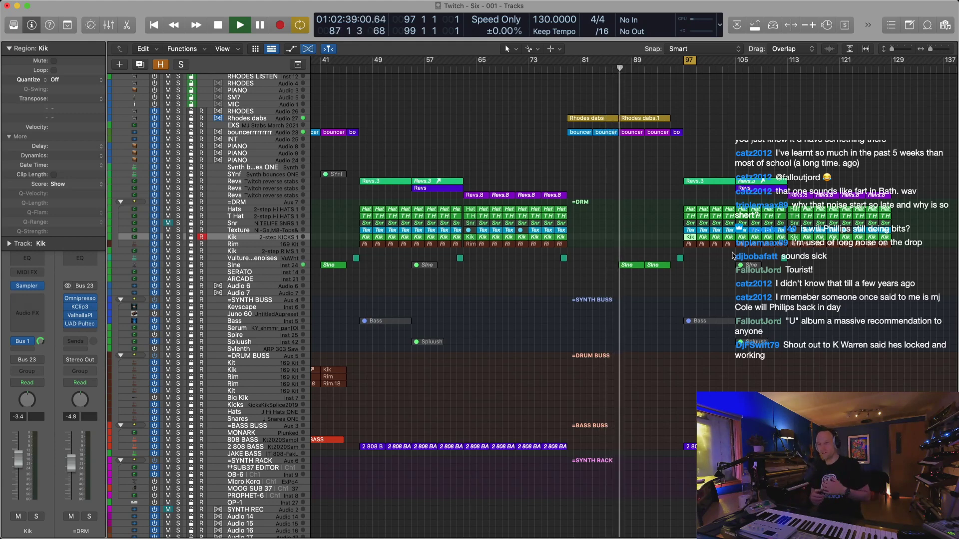
Open the Kik region at bar 97 in the Piano Roll and delete all F2 notes after the first
scroll(732, 255, "left", 1)
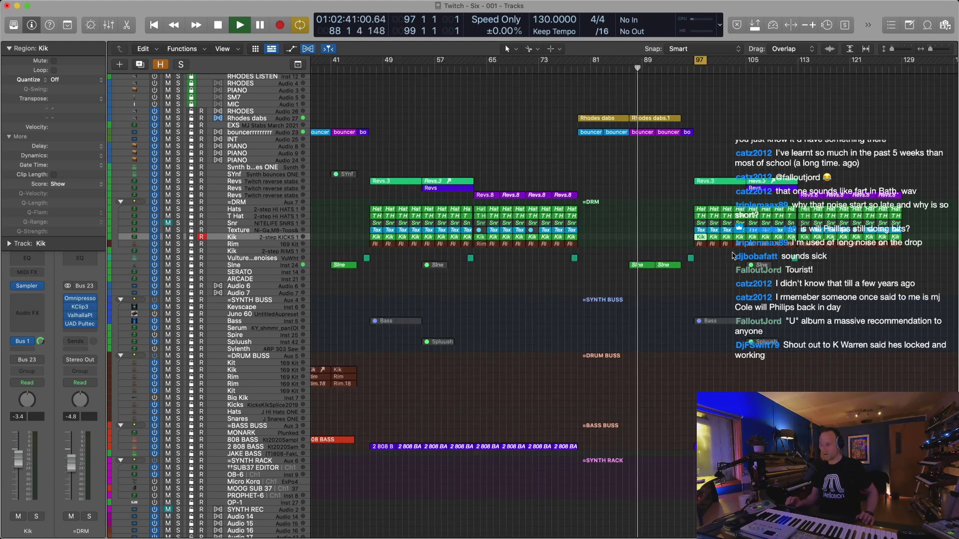
key("super+Right")
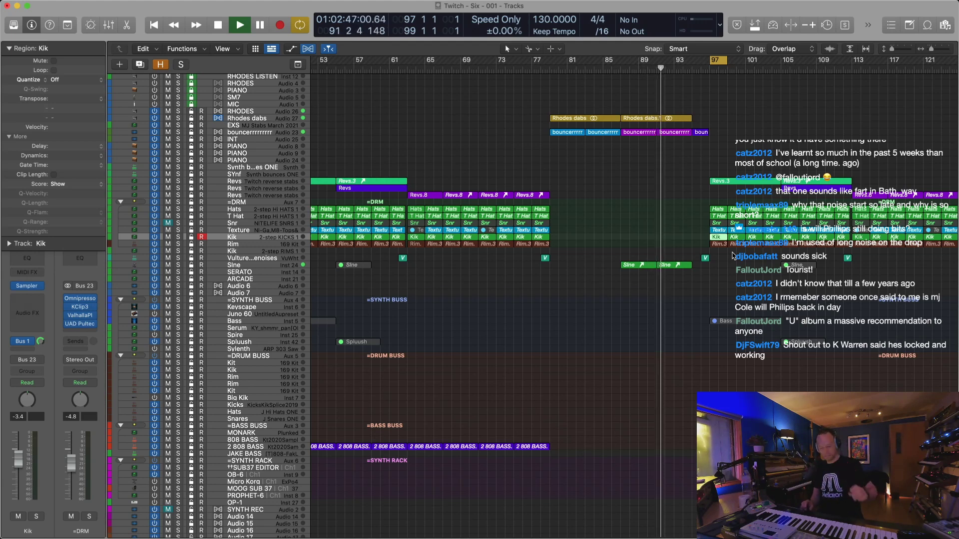
scroll(732, 255, "right", 2)
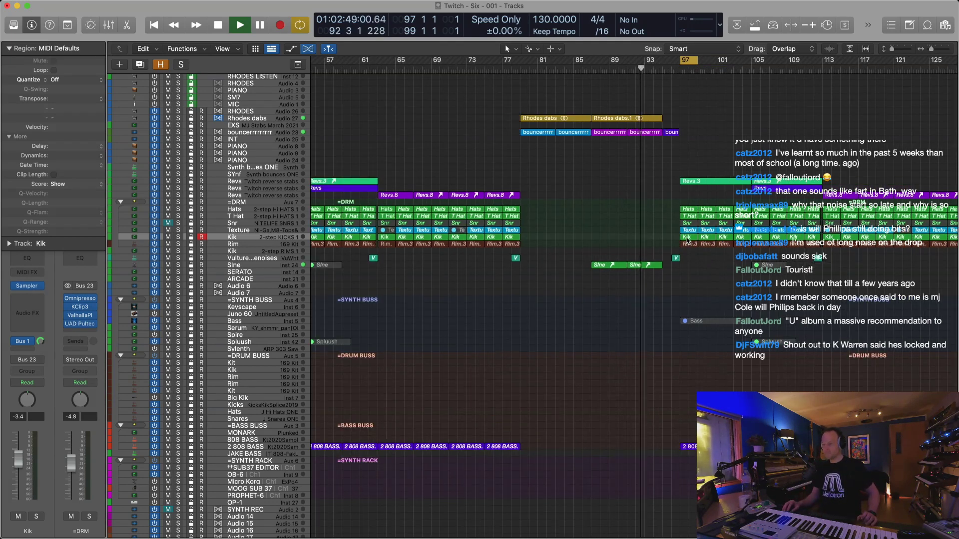
key("2")
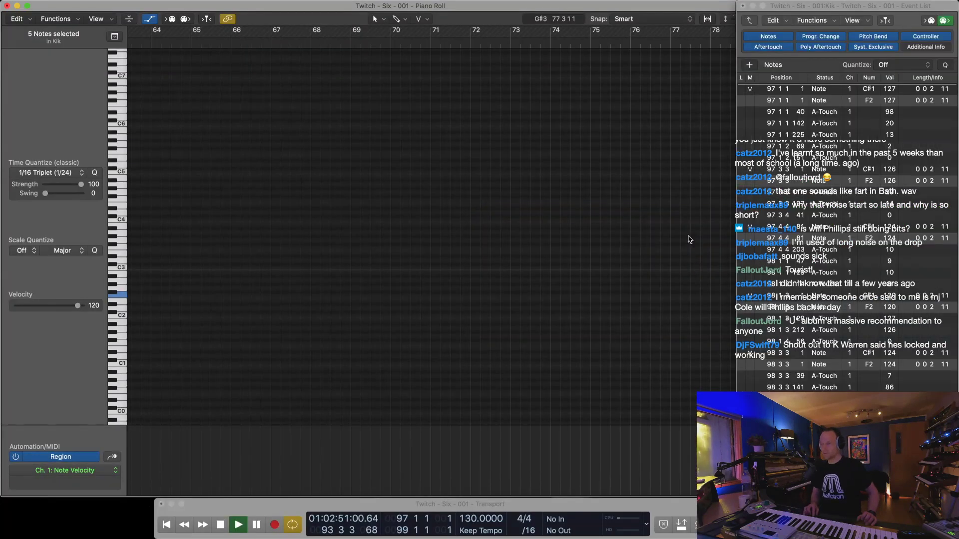
key("KP_Enter")
key("super+Right")
key("super+Right")
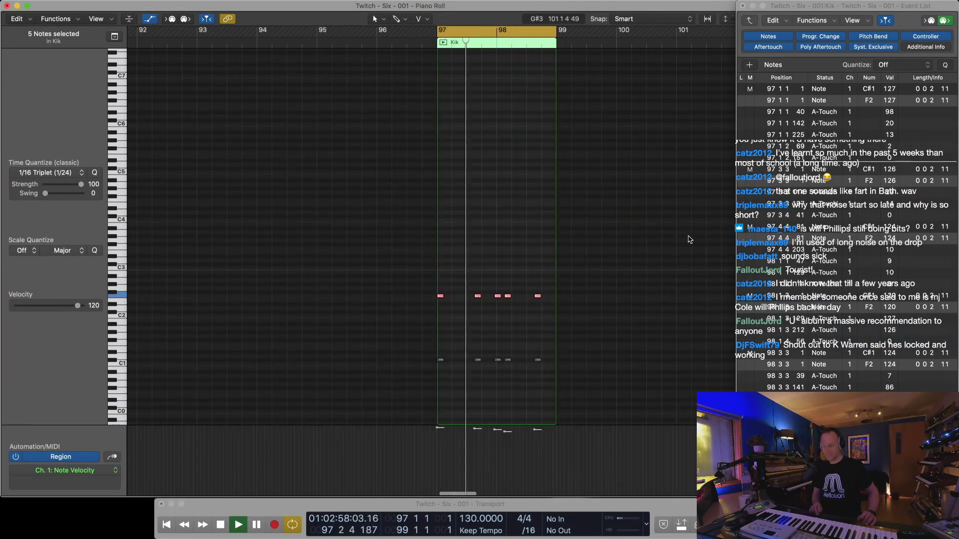
left_click_drag(475, 278, 599, 328)
key("Delete")
Place an F2 kick note at the start of bar 98 and return to the arrangement
left_click(429, 296)
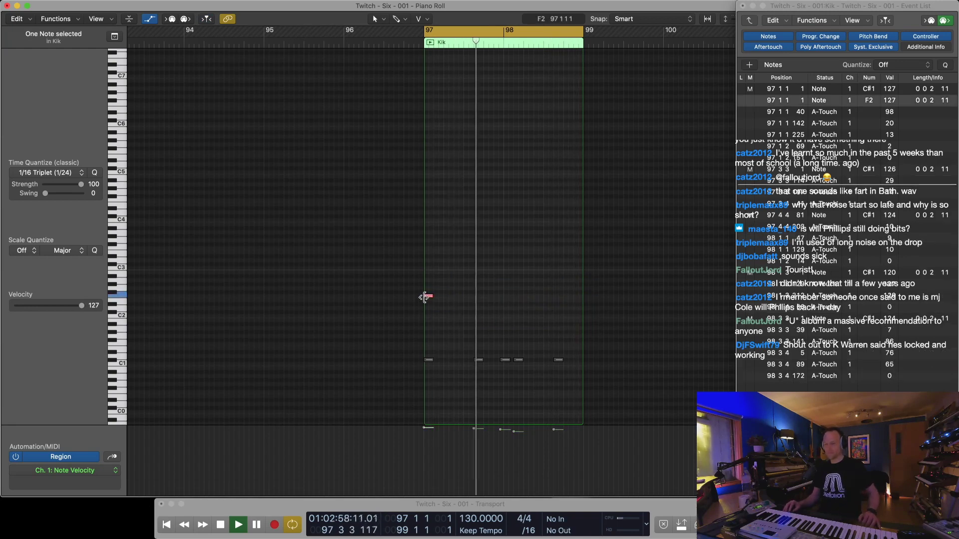
left_click_drag(428, 296, 509, 299)
left_click(589, 275)
left_click_drag(589, 272, 410, 321)
key("1")
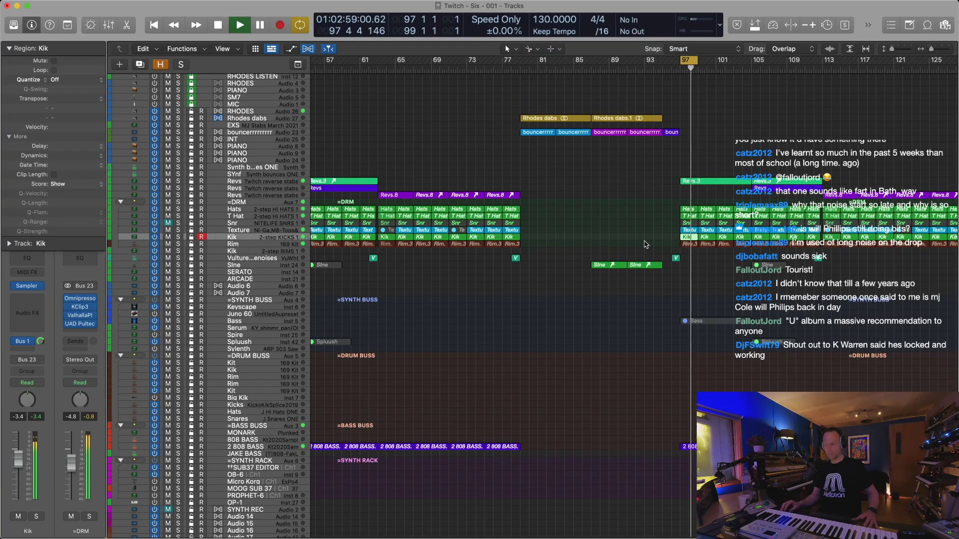
Duplicate the Kik track and move the edited Kik region at bar 97 onto the new track
key("super+d")
left_click_drag(691, 237, 693, 244)
Delete all Kik regions from bar 99 onward on the original Kik track
left_click(707, 234)
left_click(707, 236)
key("shift+f")
scroll(707, 236, "right", 3)
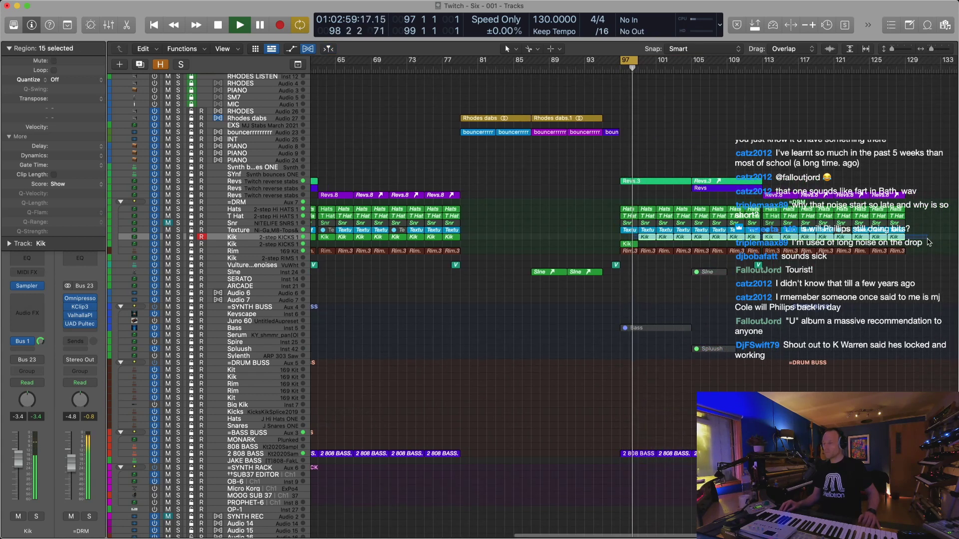
key("Delete")
Colour the edited Kik region on the duplicated track purple
left_click(624, 243)
key("alt+c")
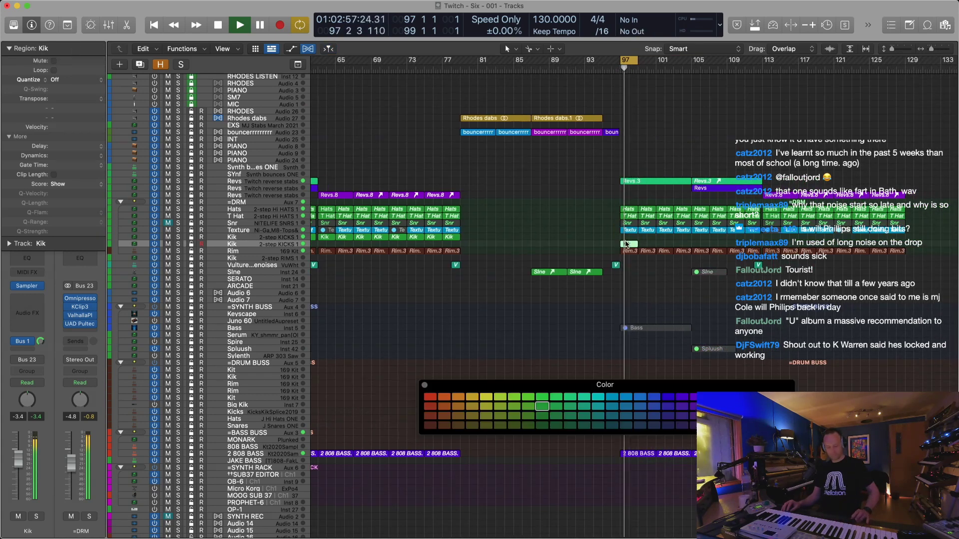
left_click(693, 398)
key("alt+c")
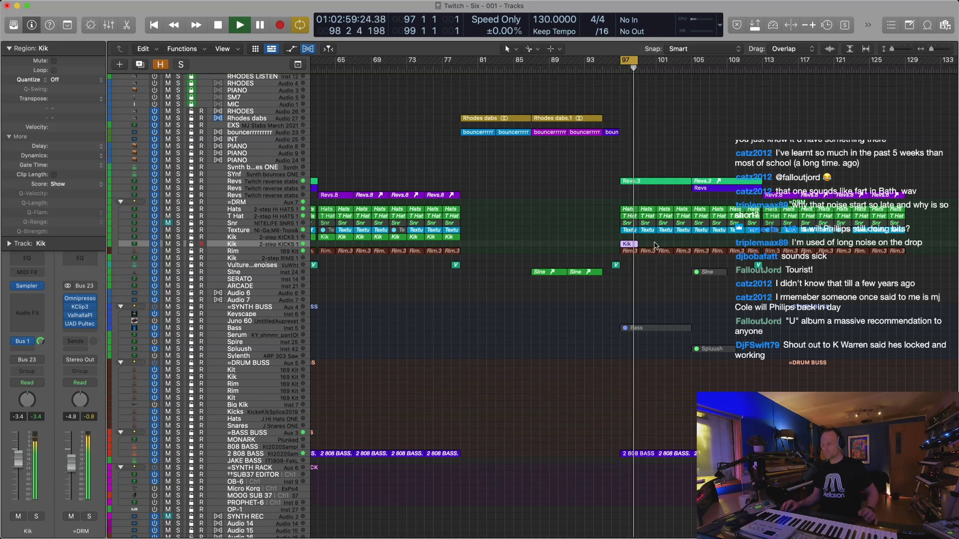
Repeat the purple Kik region as aliases up to bar 113 and loop playback over bars 97 to 113
left_click_drag(627, 246, 687, 245)
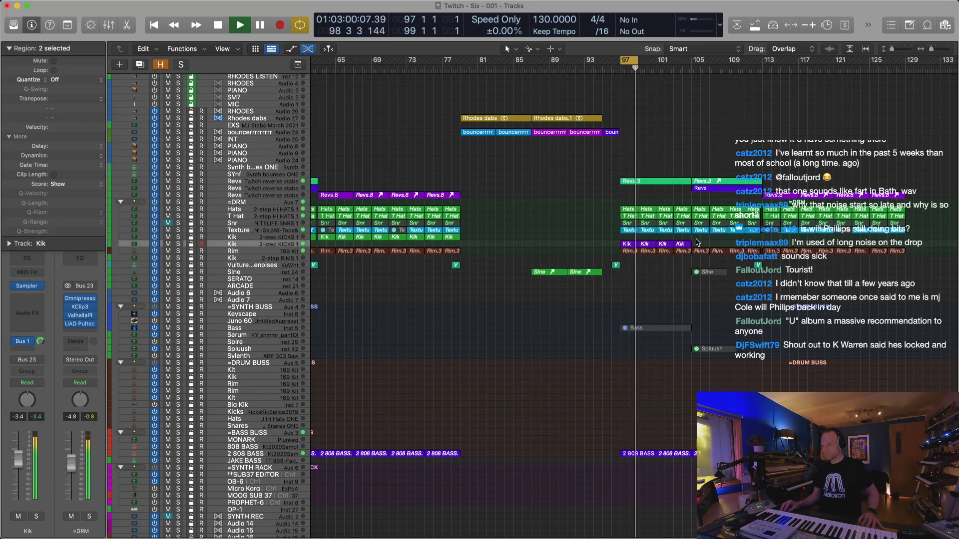
left_click_drag(627, 245, 697, 246)
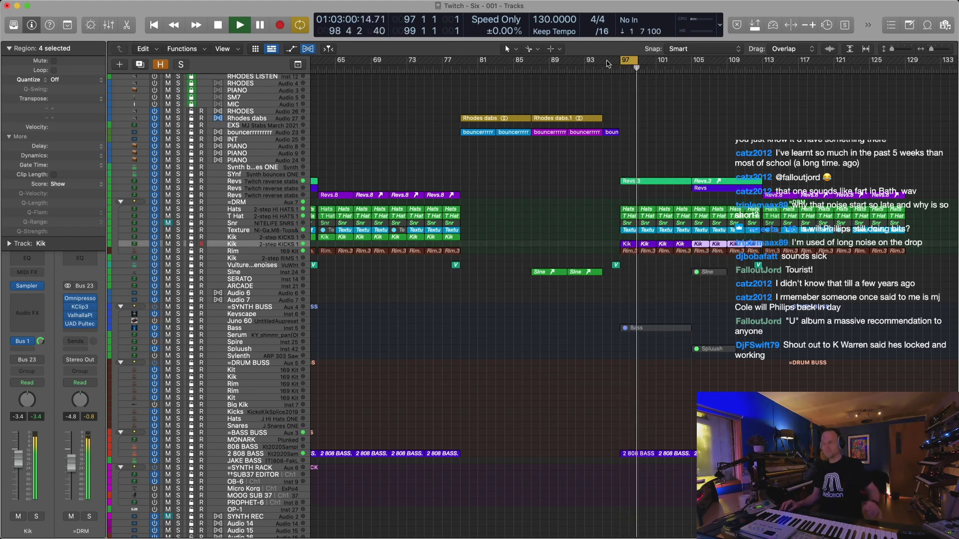
left_click_drag(636, 60, 761, 71)
key("Return")
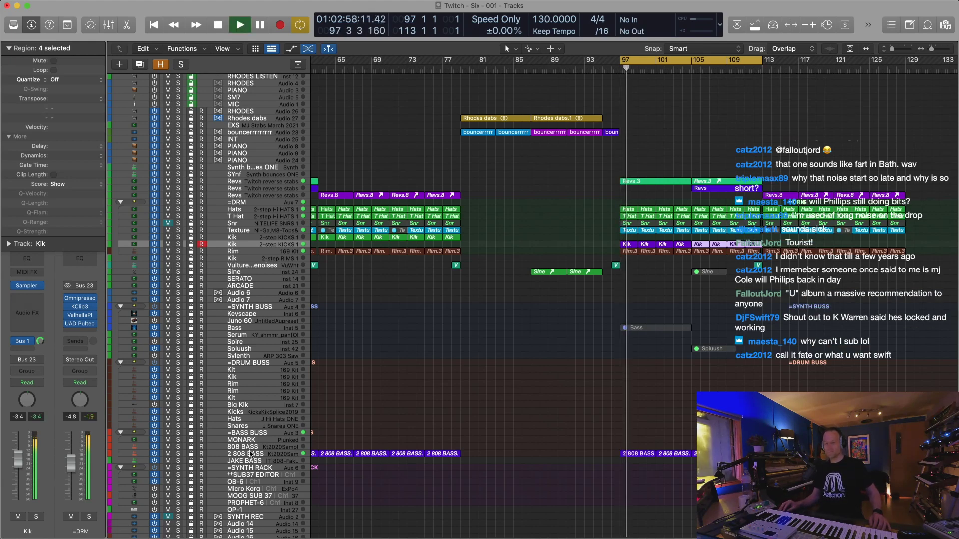
Duplicate the 2 808 BASS track and stop playback
left_click(250, 449)
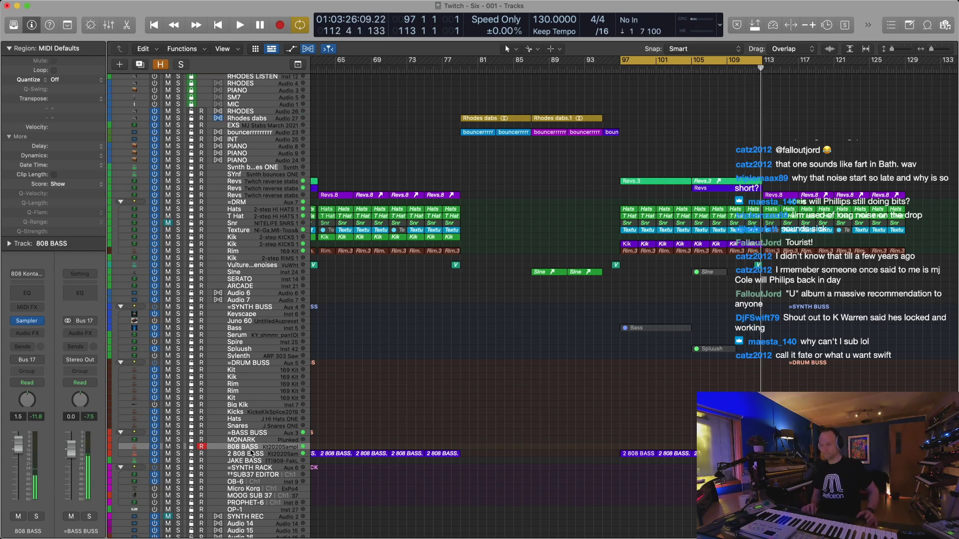
left_click(249, 456)
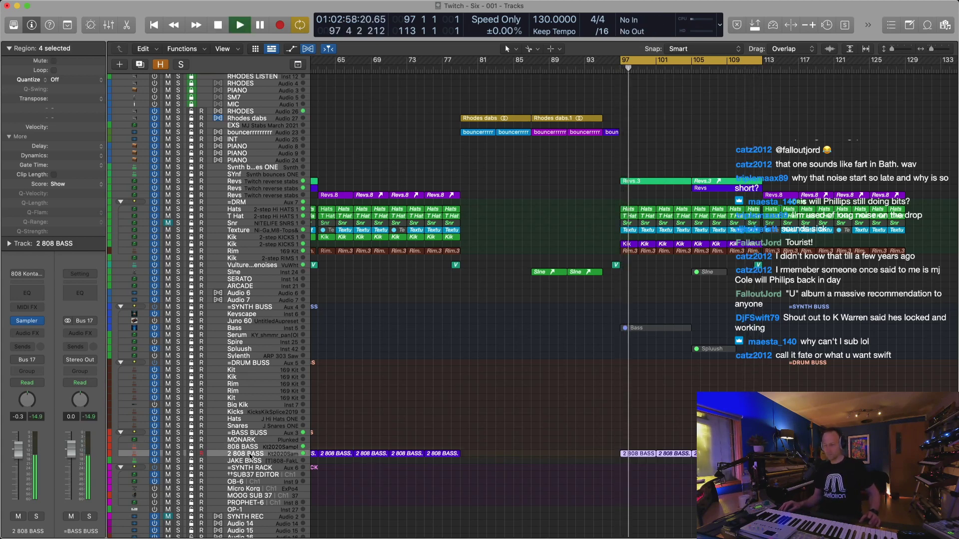
key("super+d")
key("space")
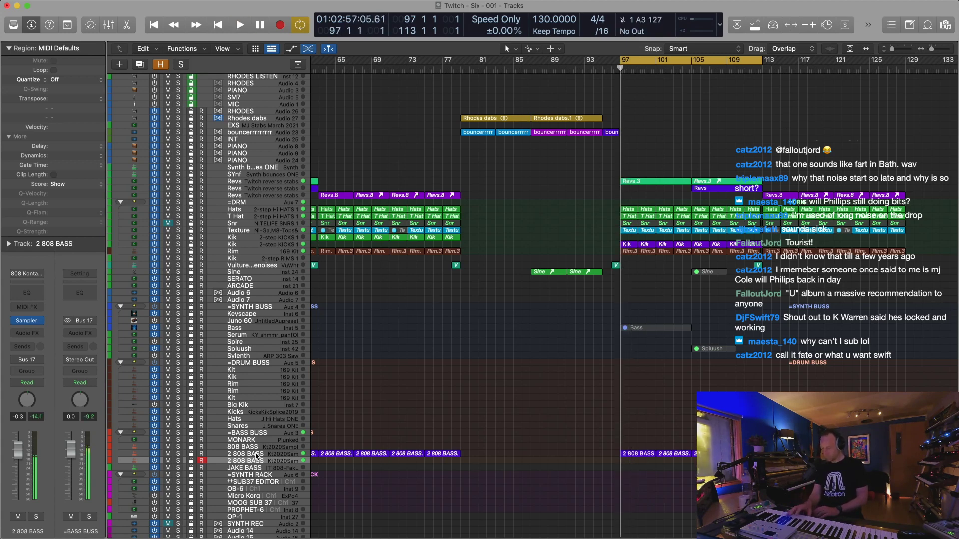
Rehearse a bass line from bar 97 and capture the performance as a region on the duplicated 2 808 BASS track
key("space")
key("space")
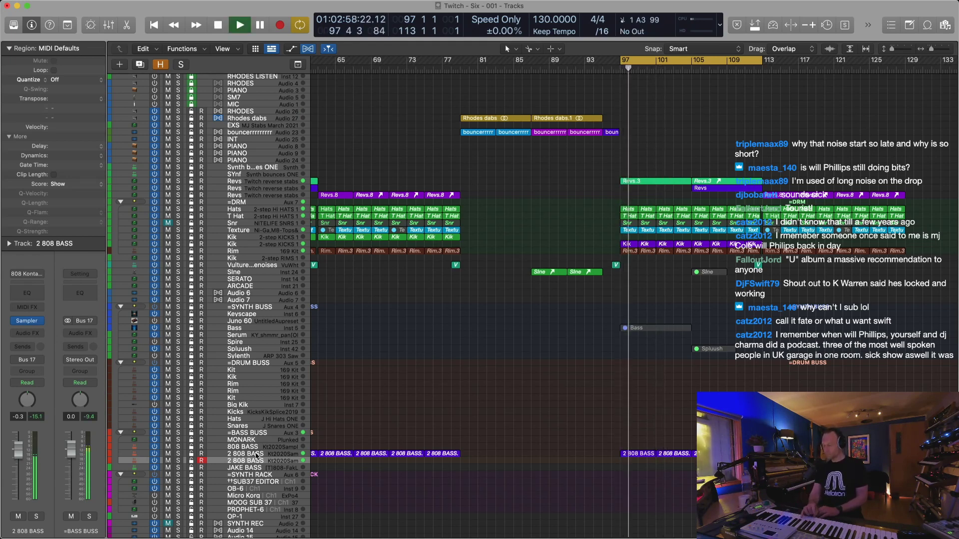
key("space")
key("space")
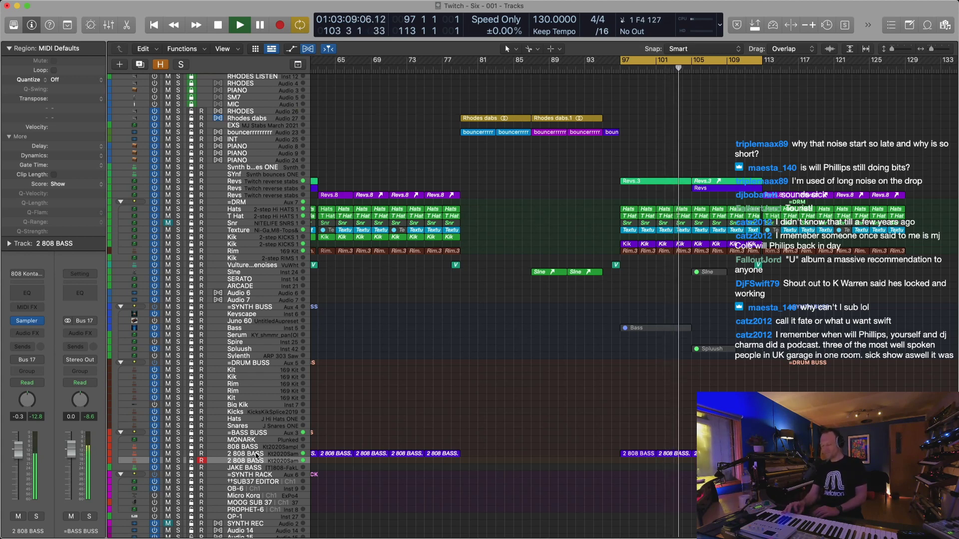
key("shift+r")
Quantize all notes of the captured bass region to 1/16 Triplet in the Piano Roll
key("space")
key("space")
key("2")
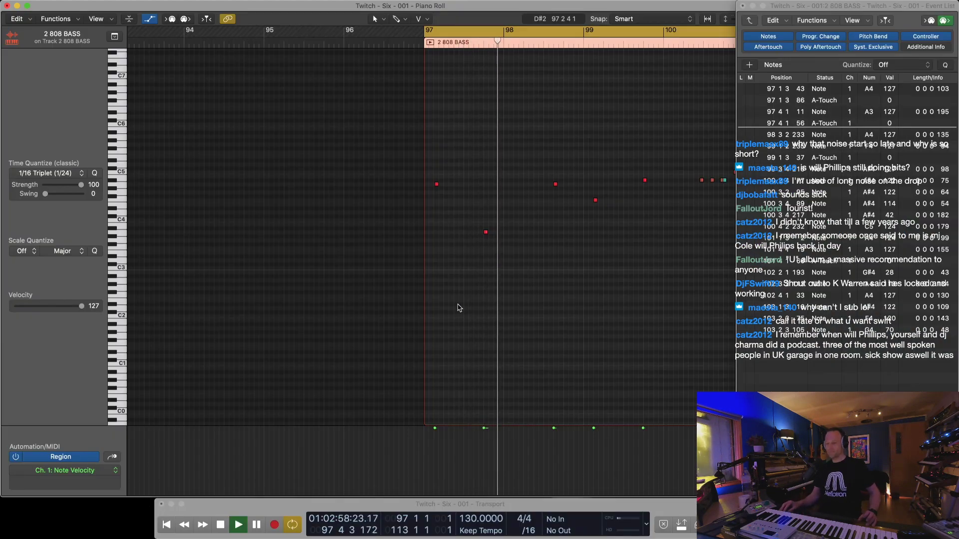
key("super+a")
key("q")
scroll(458, 313, "right", 3)
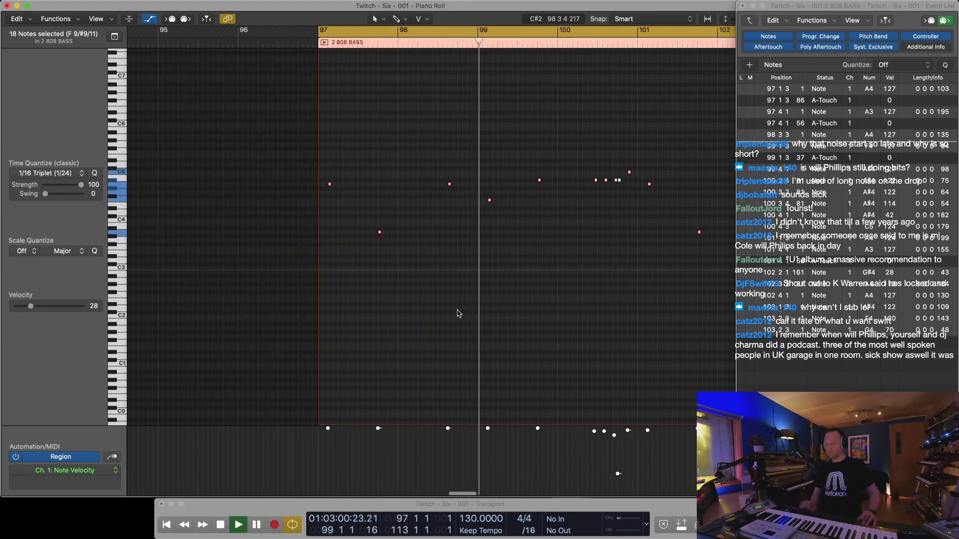
left_click(597, 216)
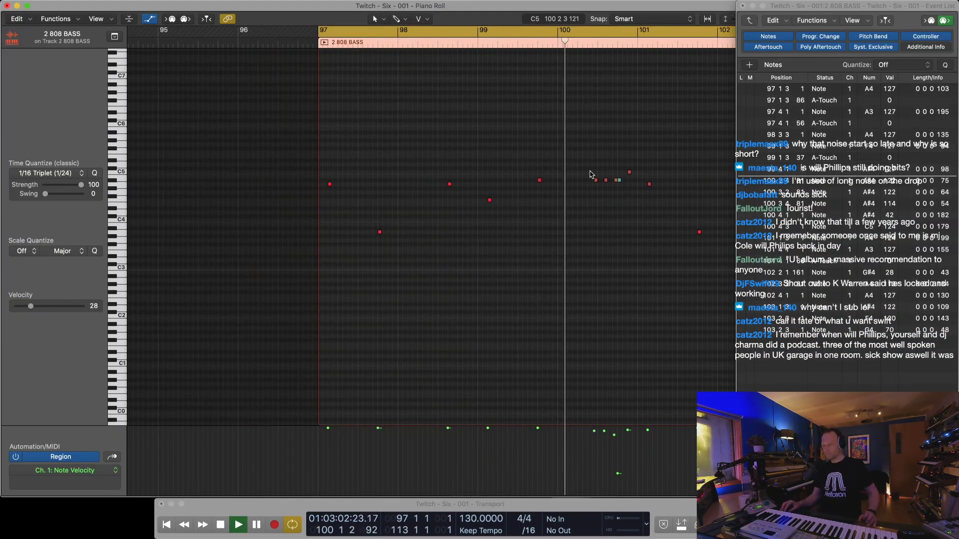
Delete the bass notes from bar 101 onward and return to the arrangement
left_click_drag(643, 153, 715, 258)
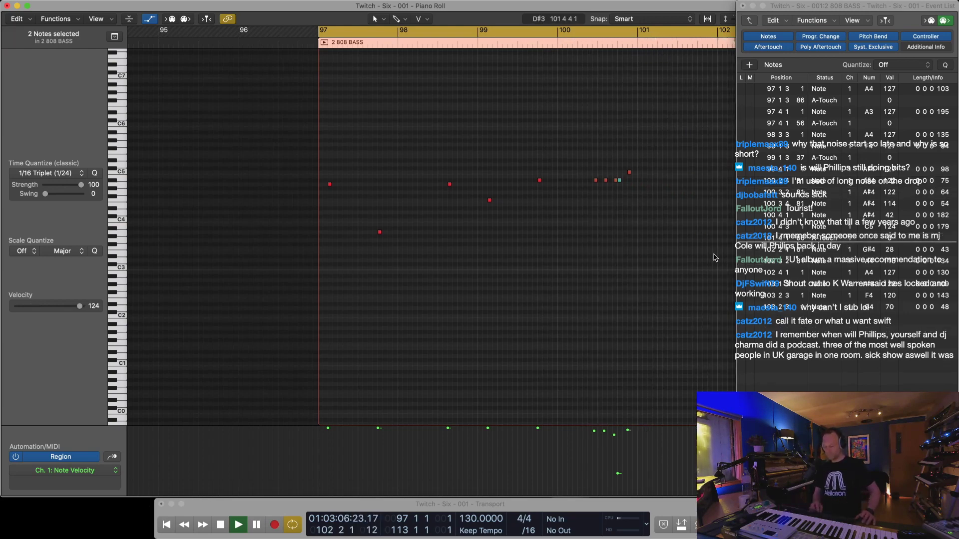
key("super+Left")
left_click_drag(452, 181, 467, 198)
left_click_drag(546, 145, 457, 236)
key("Delete")
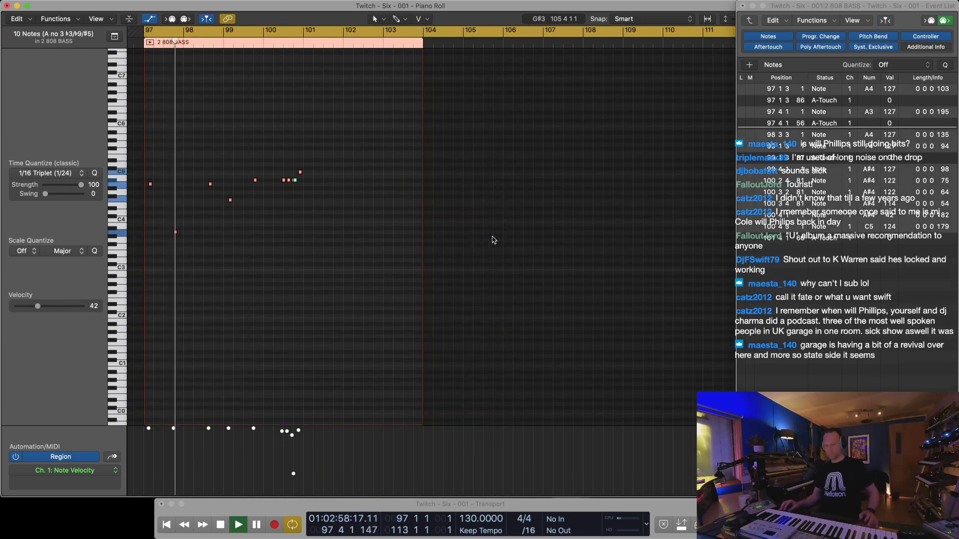
key("1")
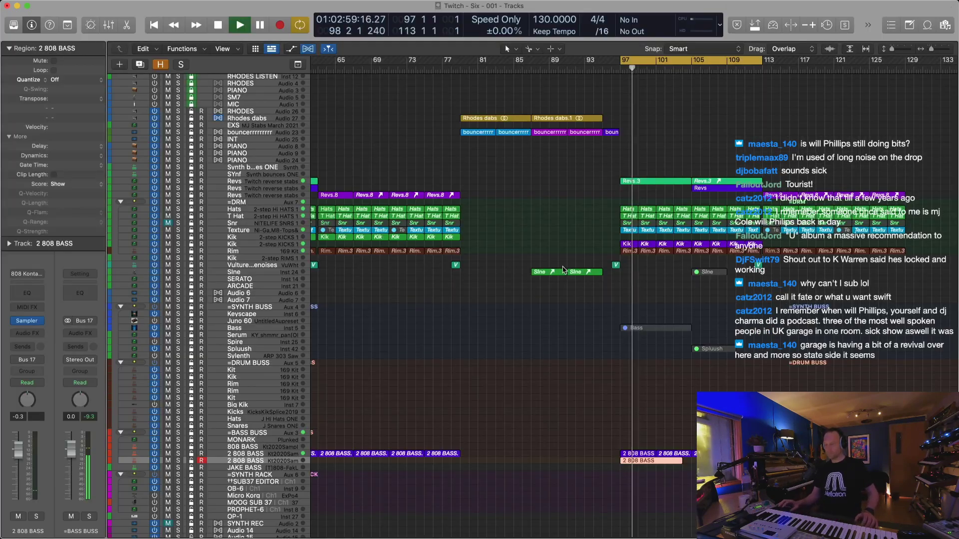
Shorten the new 2 808 BASS region to four bars and repeat it as aliases up to bar 113
left_click(659, 462, "super")
left_click_drag(659, 467, 650, 465)
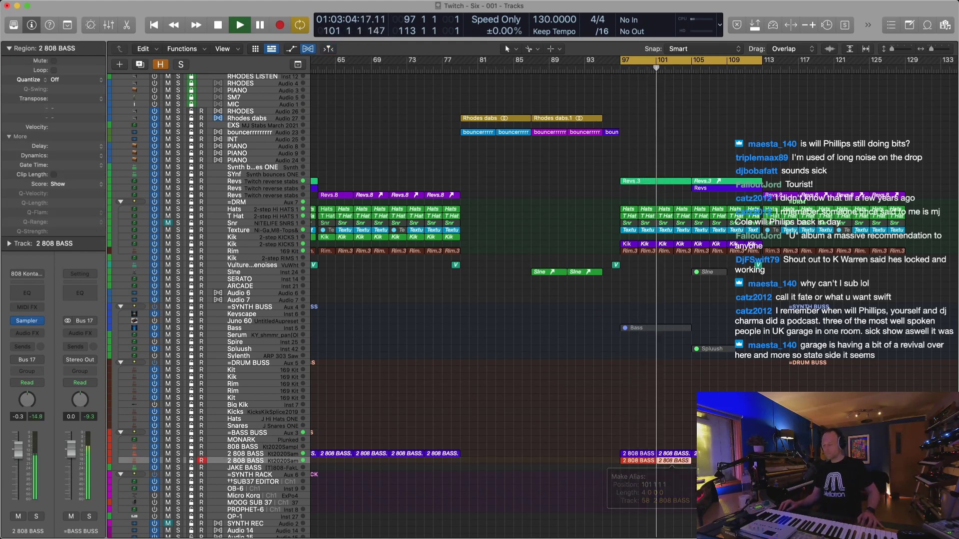
left_click_drag(642, 464, 710, 463)
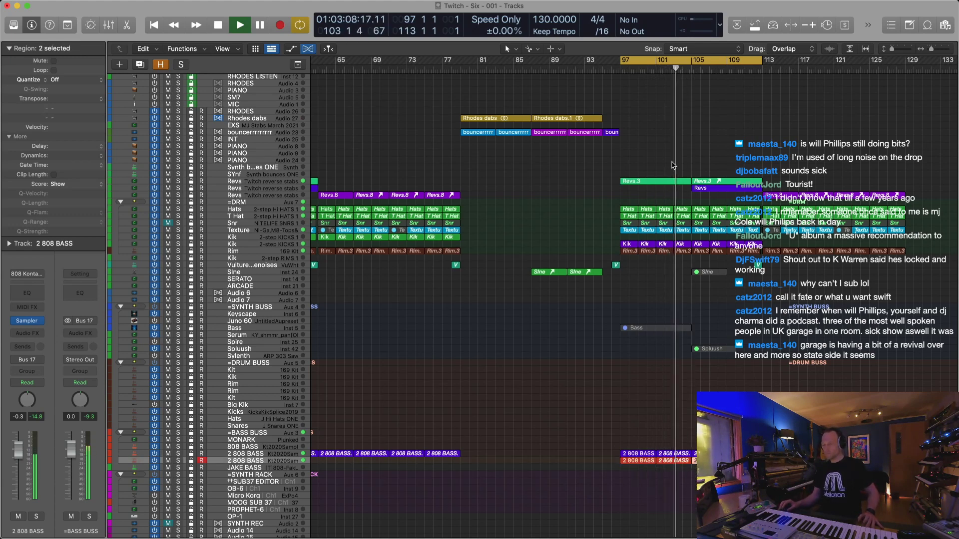
Set the volume of the Revs track holding the purple region at bar 105 to -1.1 dB
left_click(708, 188)
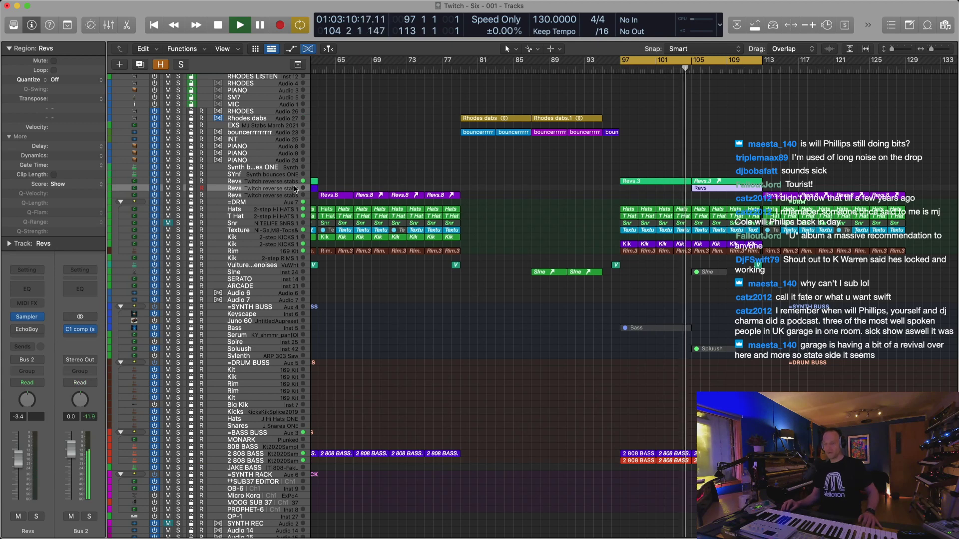
left_click_drag(17, 460, 17, 438)
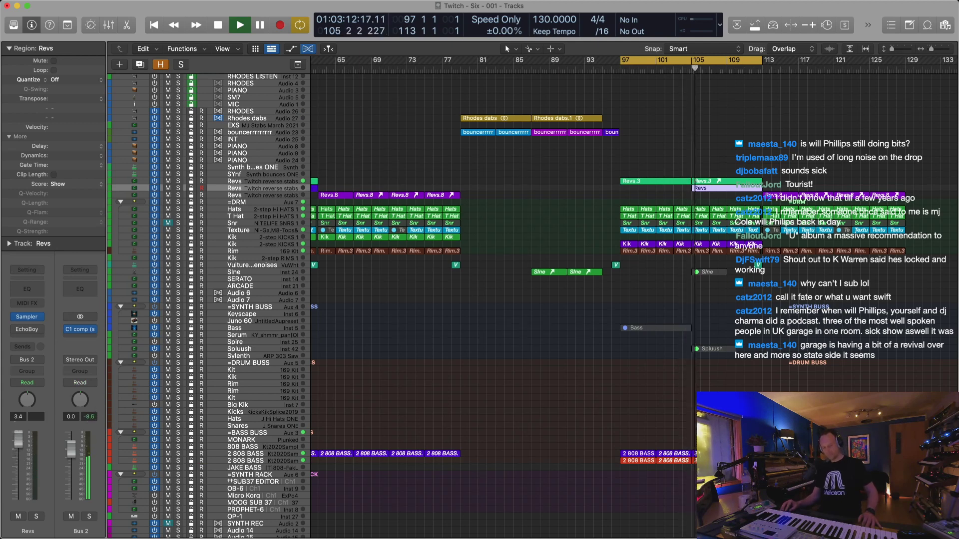
left_click_drag(18, 439, 18, 452)
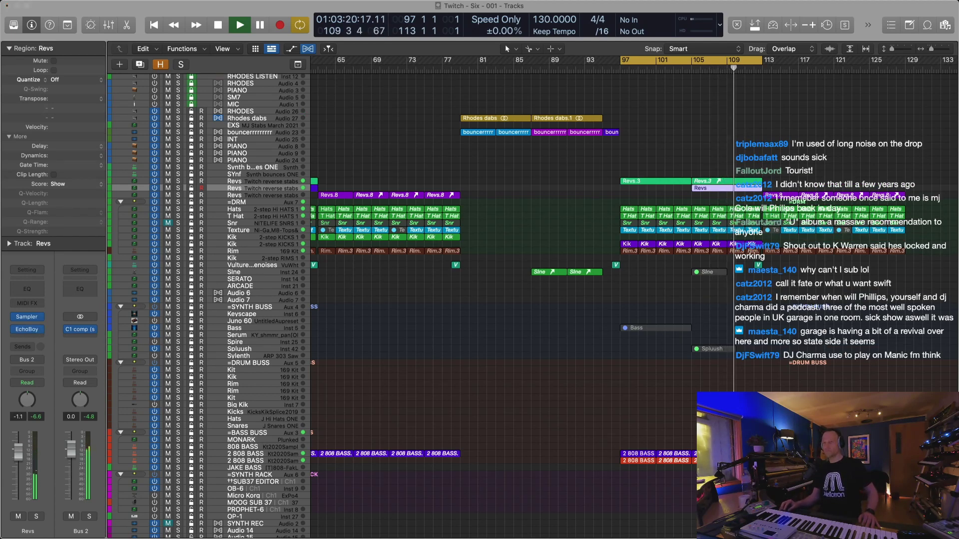
Lower the Feedback in EchoBoy on the selected Revs track and close the plug-in
left_click_drag(470, 1, 477, 92)
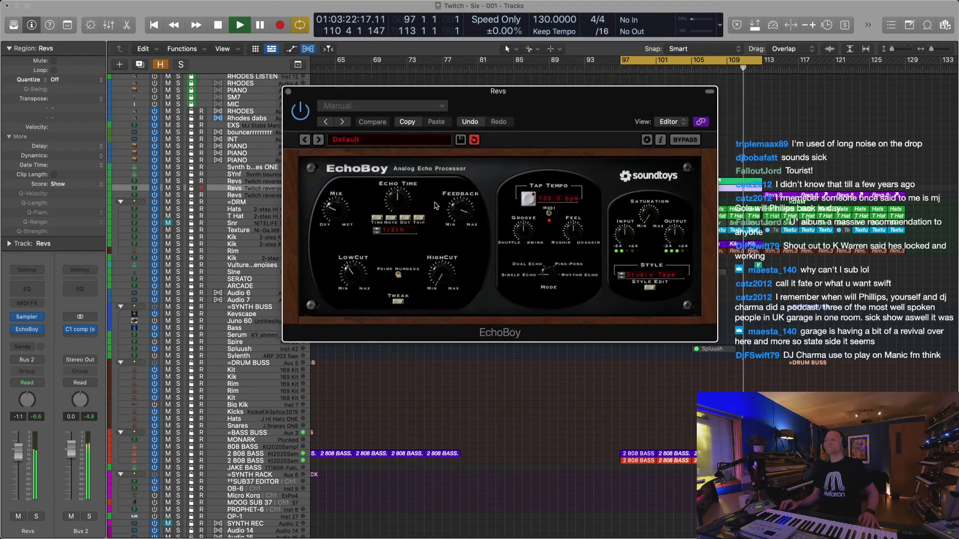
left_click_drag(460, 213, 460, 239)
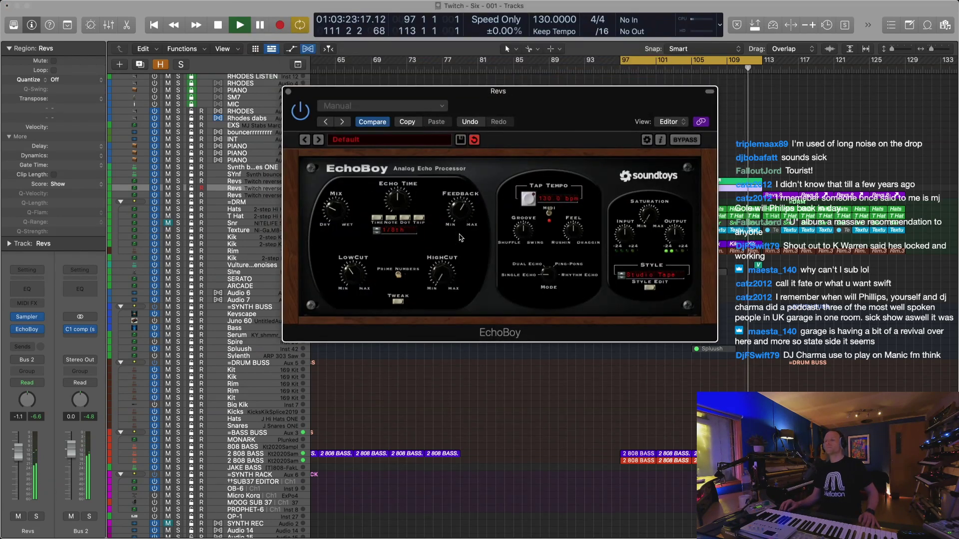
left_click(288, 93)
Turn off cycling, play from around bar 112 and mute the T Hat regions from bar 113 onward
left_click(761, 71)
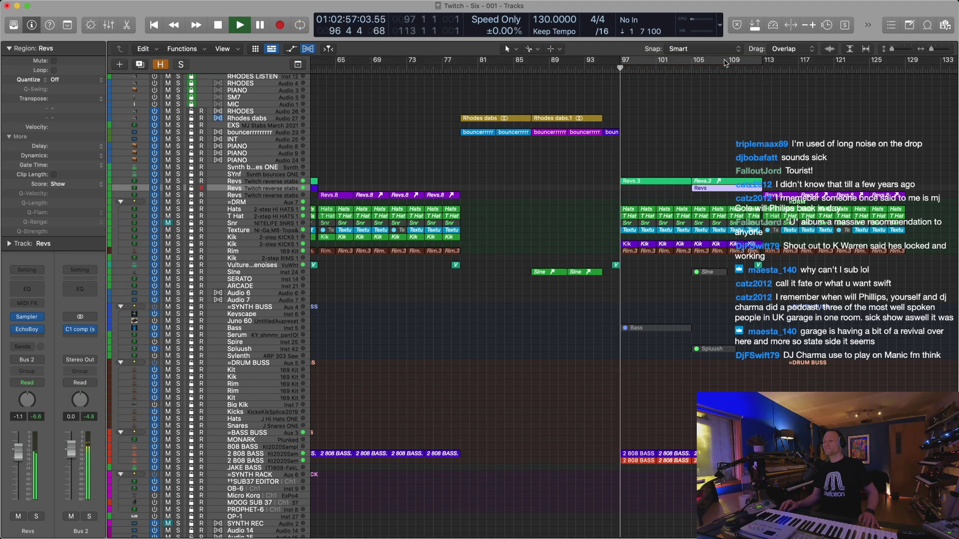
left_click(756, 71)
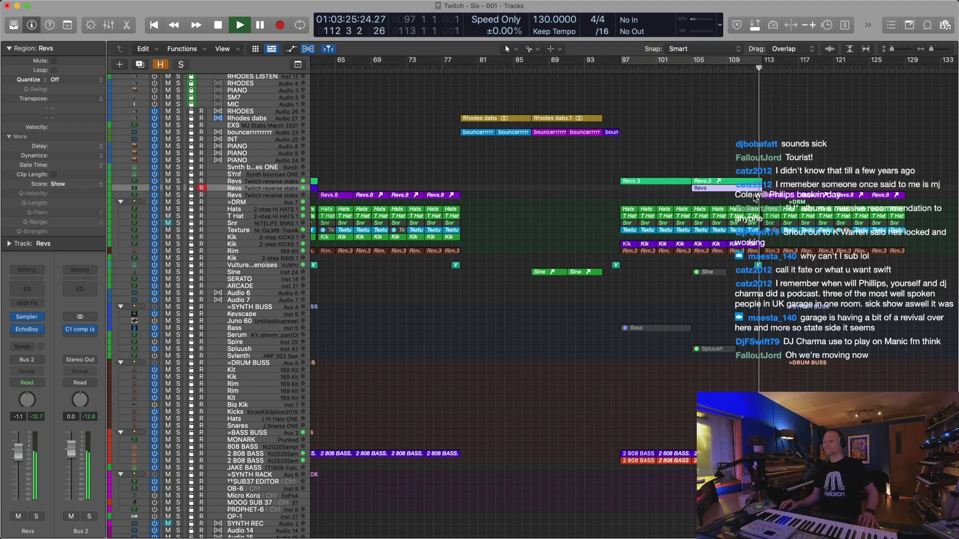
key("super+Left")
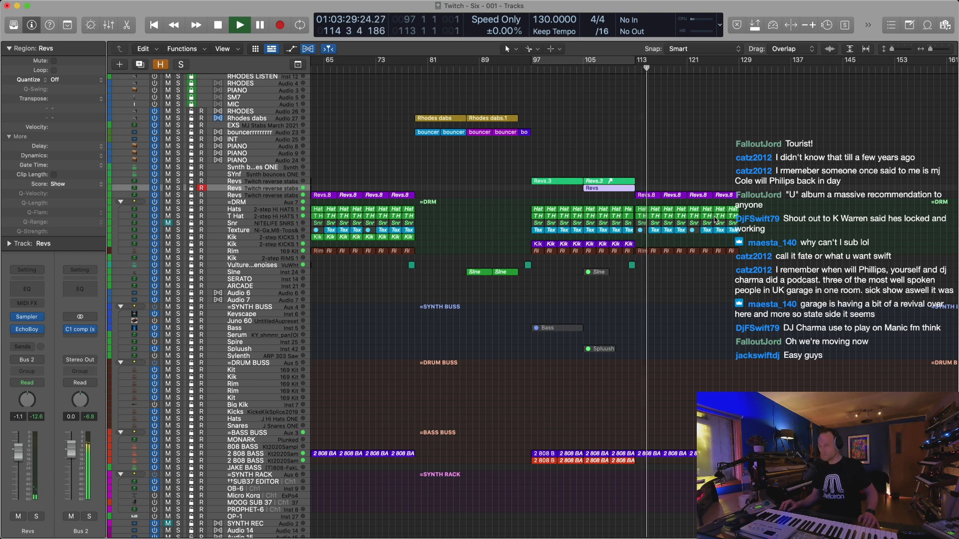
left_click_drag(744, 218, 645, 216)
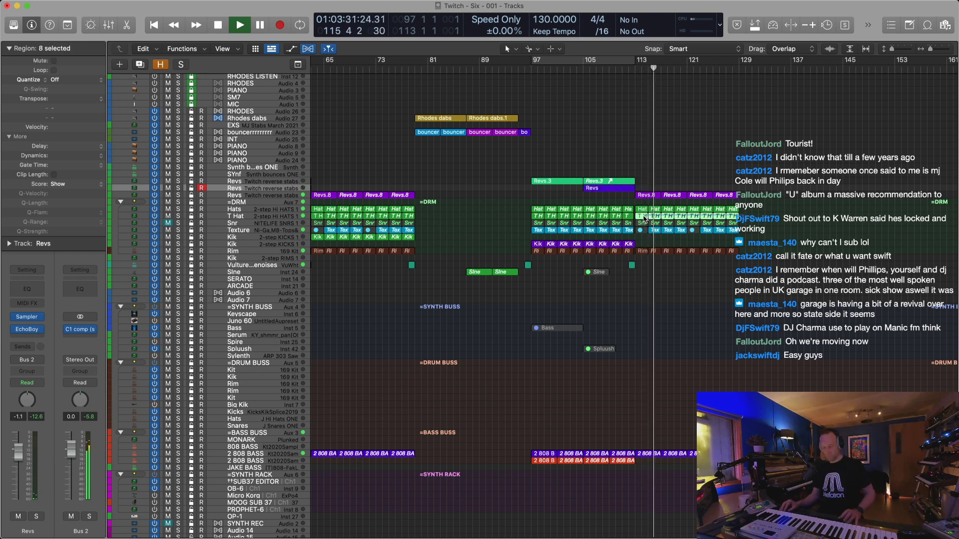
key("m")
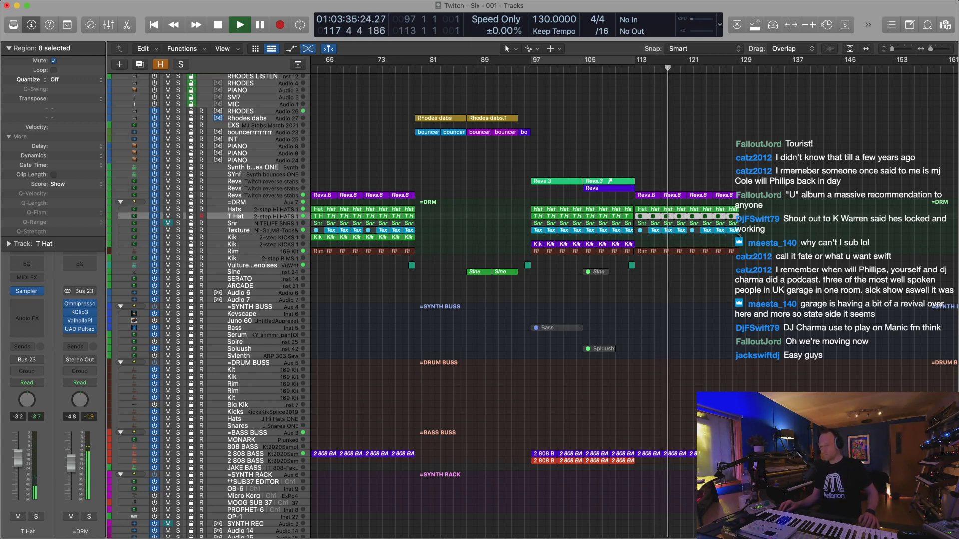
Delete the Texture regions from bar 121 onward and unmute the Texture region at bar 113
left_click(729, 234)
left_click_drag(728, 233, 693, 229)
key("BackSpace")
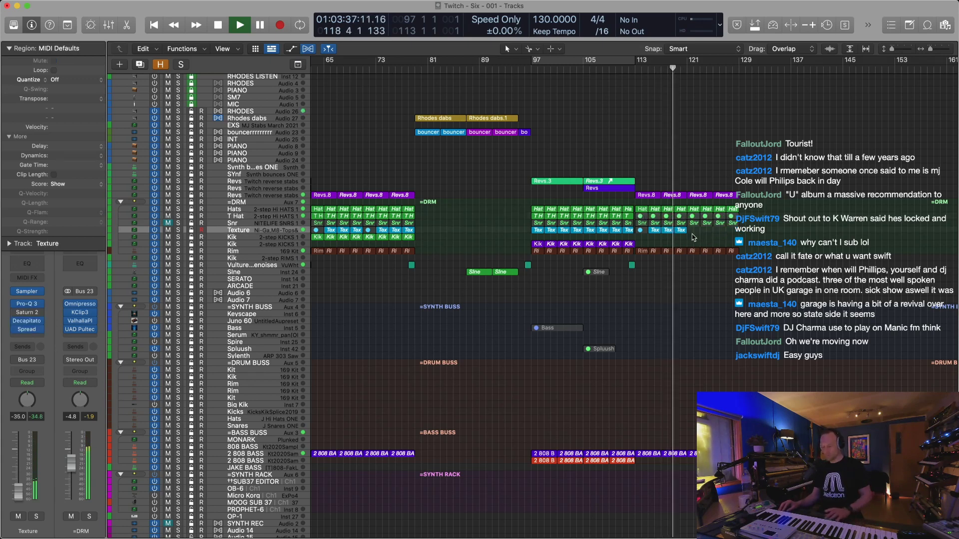
left_click(639, 230)
key("ctrl+m")
Copy the Vultures Whitenoises region before bar 113 to just before bar 121
left_click(631, 264)
left_click_drag(632, 266, 683, 266)
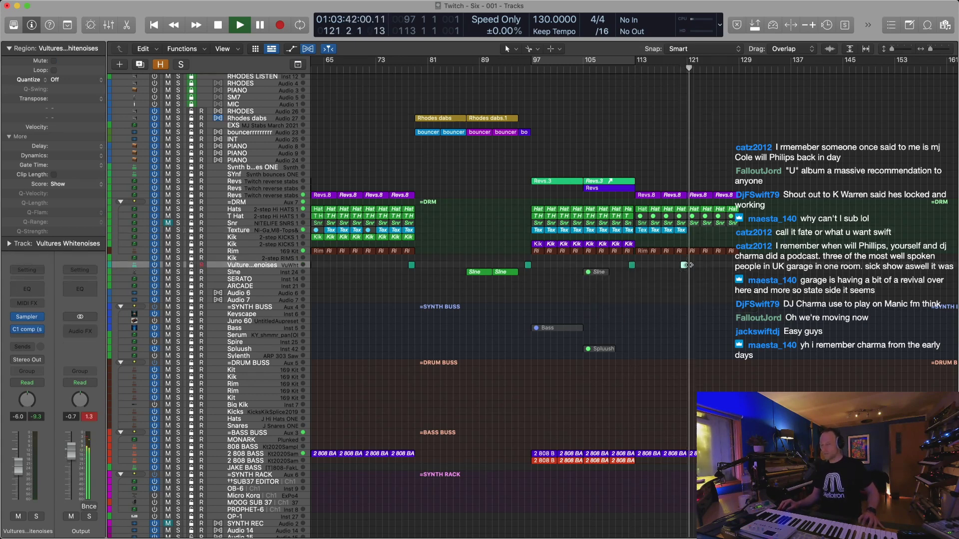
Delete the Hats and Rim regions from bar 121 onward
left_click(690, 205)
key("BackSpace")
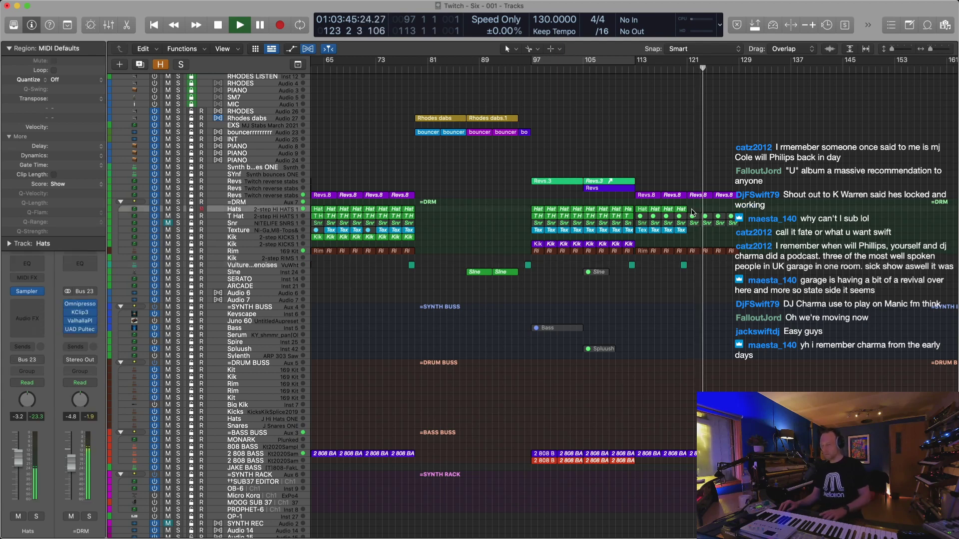
left_click_drag(748, 238, 698, 258)
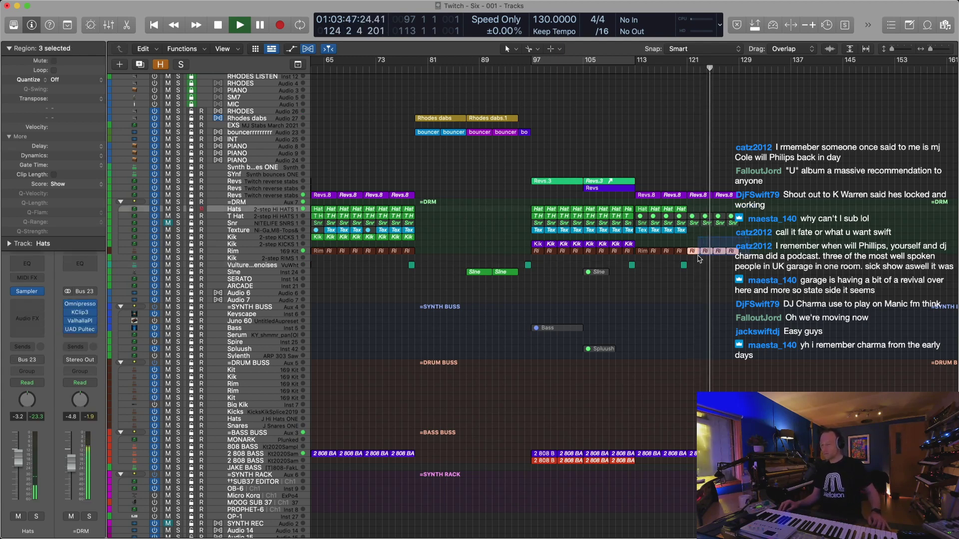
key("Delete")
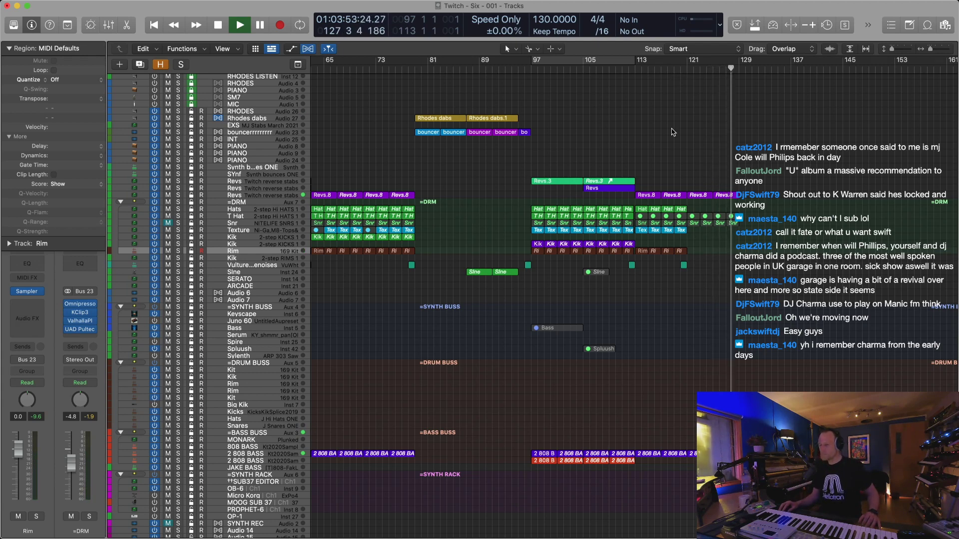
Make an alias of the purple Revs region from bar 105 at bar 121 and play from around bar 119
left_click_drag(614, 192, 717, 192)
left_click(679, 61)
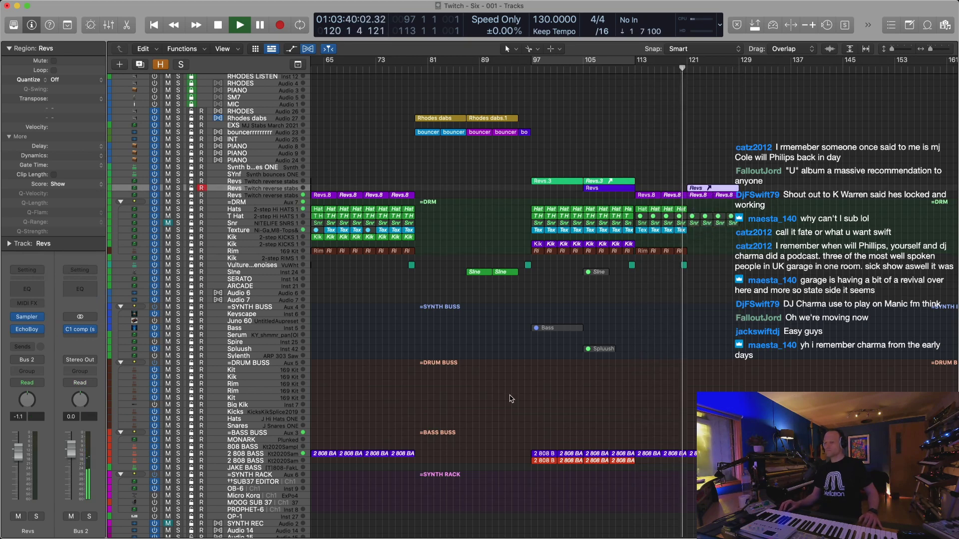
Try raising the tune in the Sampler of the lower Kik track to +3 while playing from about bar 95
left_click(275, 244)
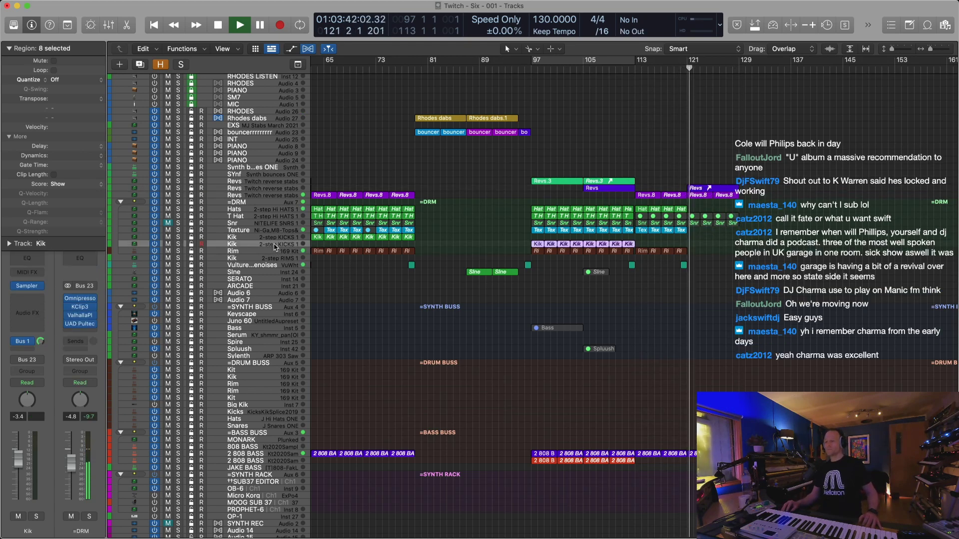
left_click(515, 67)
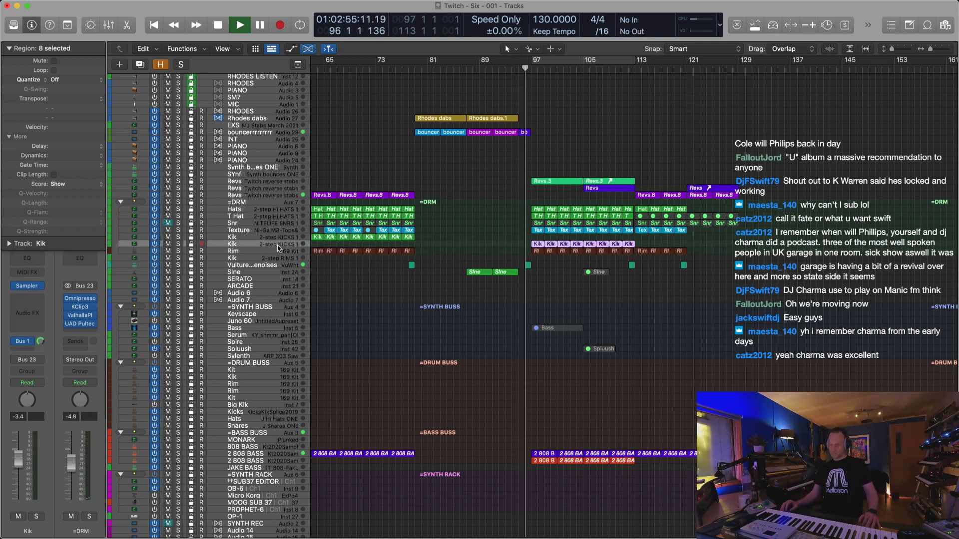
left_click(27, 285)
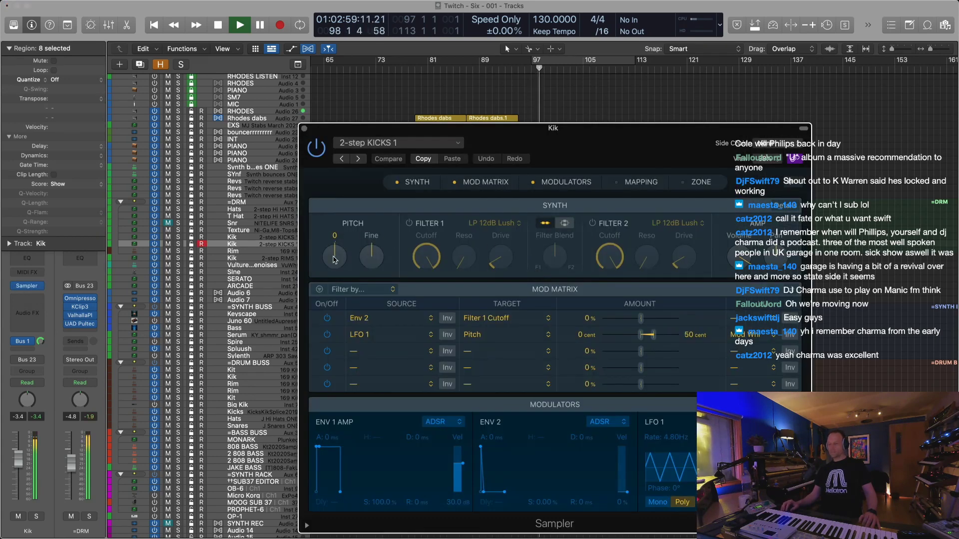
left_click_drag(329, 260, 330, 216)
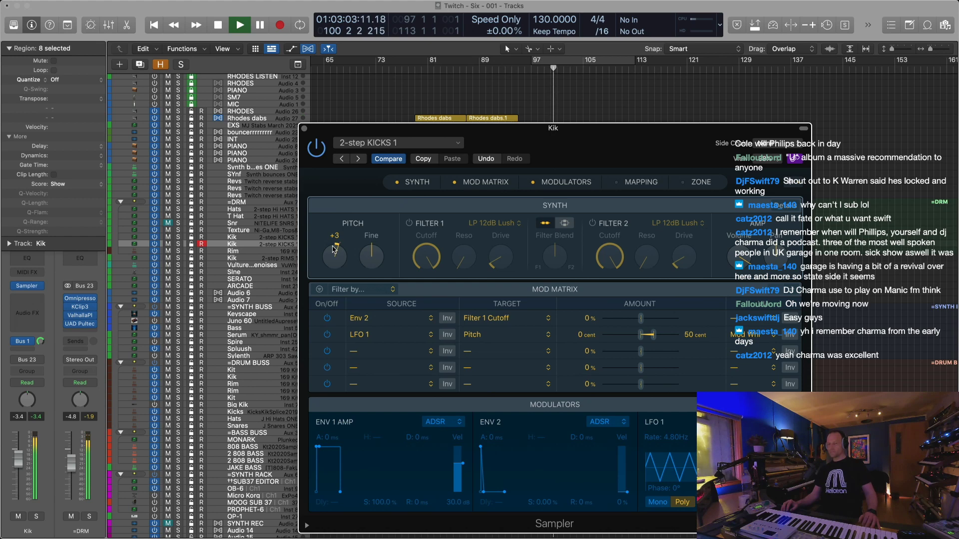
Insert Transient Master on the lower Kik track and raise its Attack slightly
left_click(45, 311)
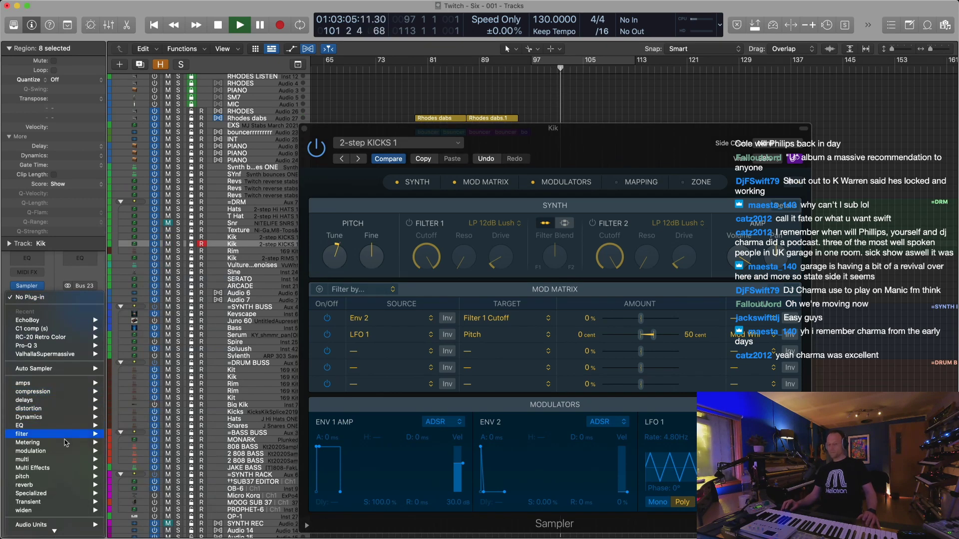
mouse_move(50, 503)
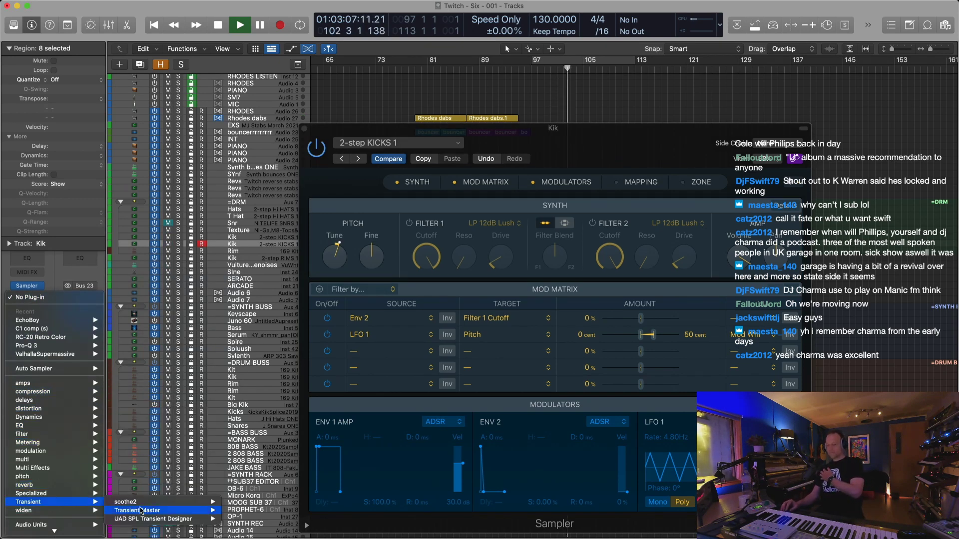
mouse_move(149, 511)
left_click(224, 511)
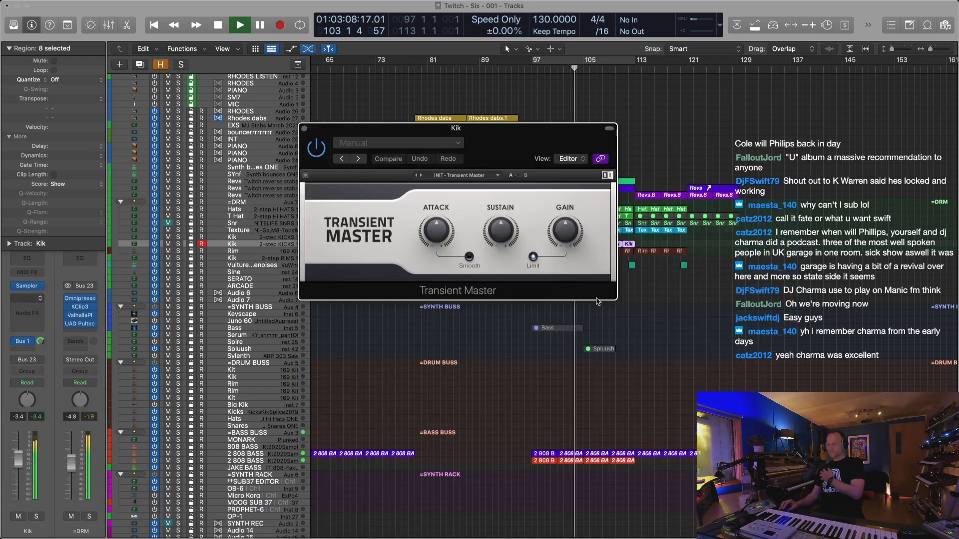
left_click_drag(439, 233, 439, 215)
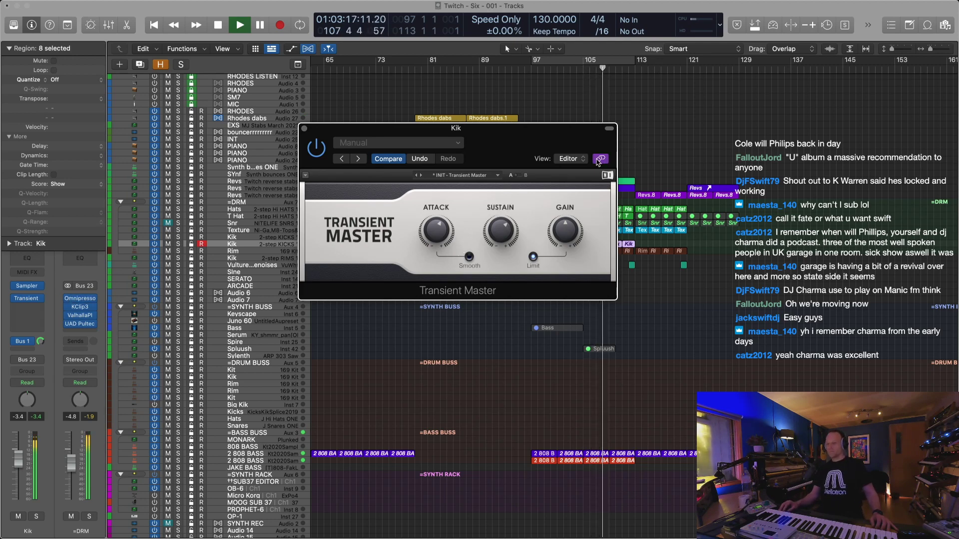
left_click_drag(541, 124, 817, 311)
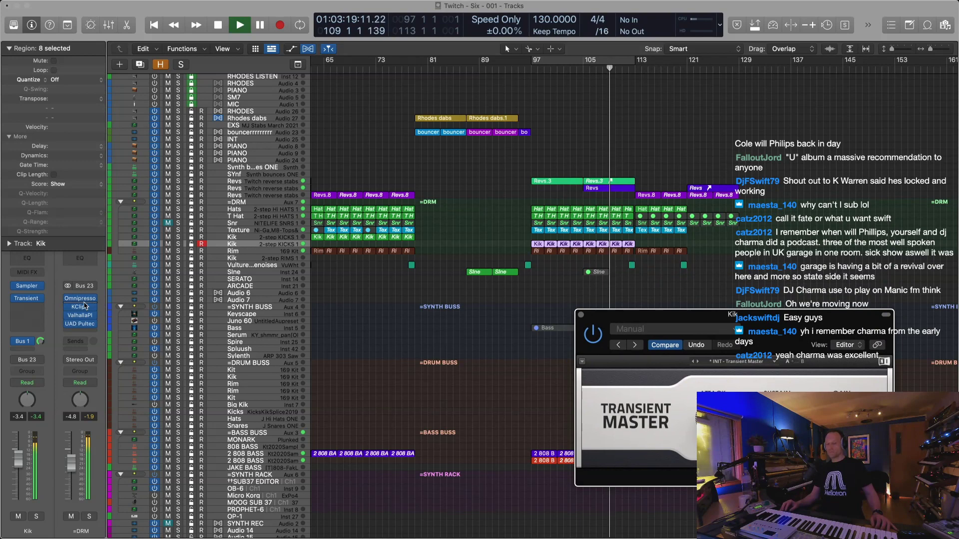
Return the Kik Sampler's tune to its centre position and close both Kik plug-in windows
key("v")
left_click_drag(489, 149, 258, 109)
left_click_drag(106, 216, 107, 223)
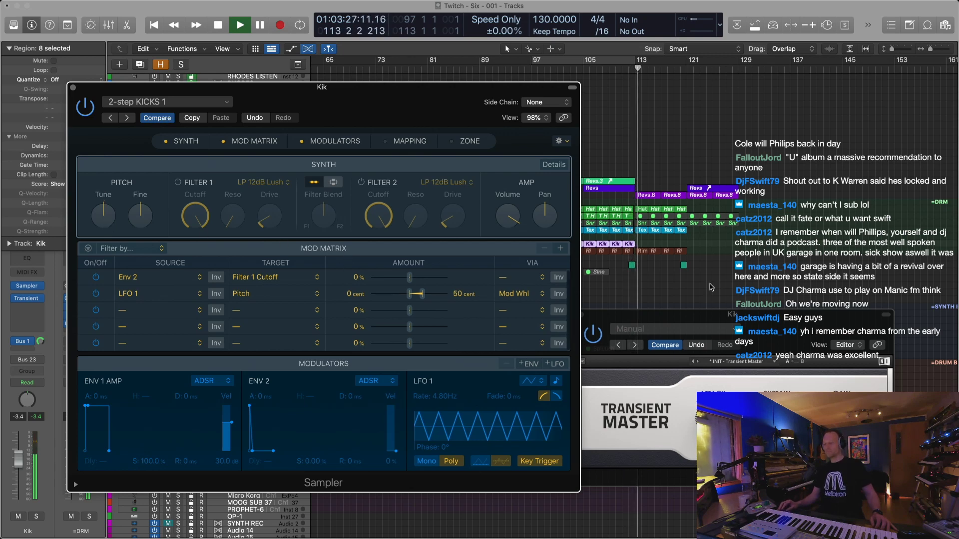
left_click(73, 88)
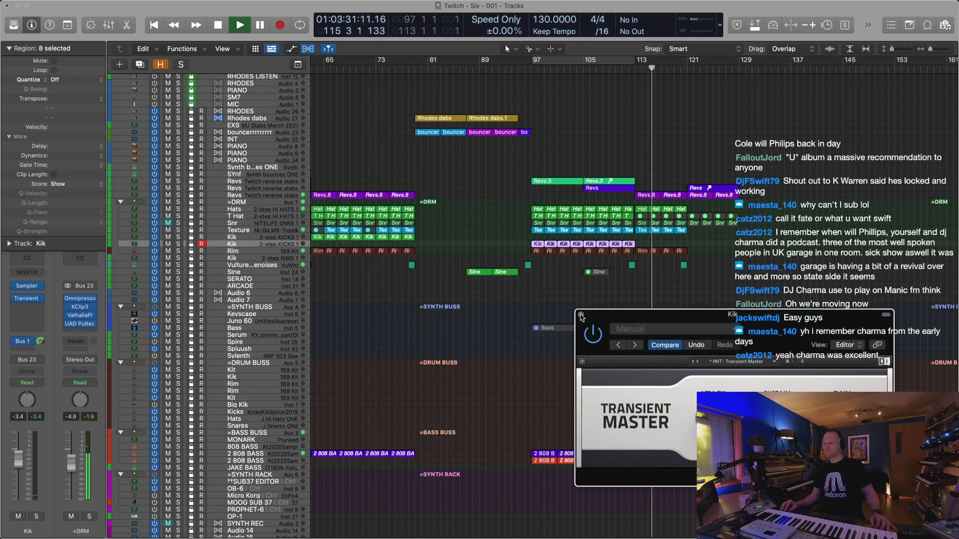
left_click(581, 315)
Insert a stereo Chorus on the Revs track that holds the Revs.8 regions
left_click(261, 198)
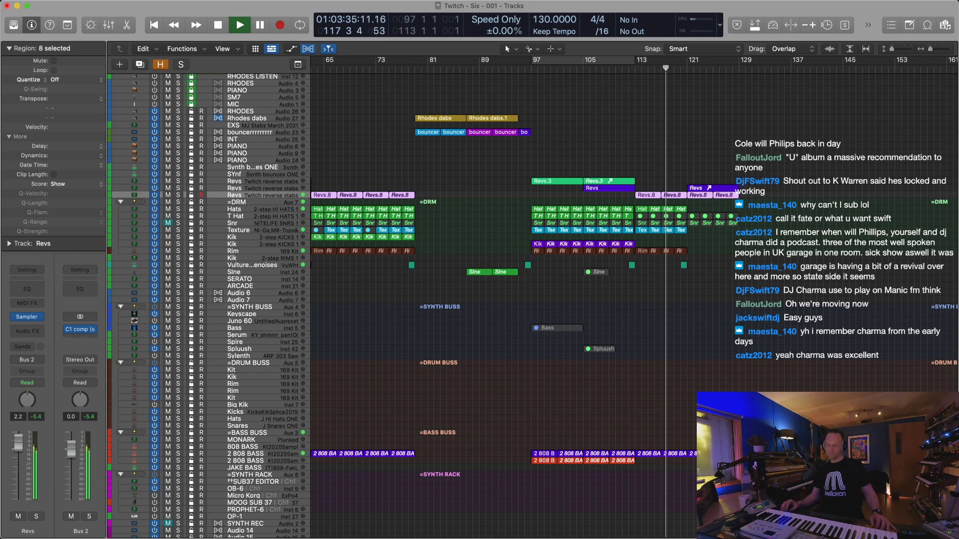
left_click(26, 331)
mouse_move(83, 458)
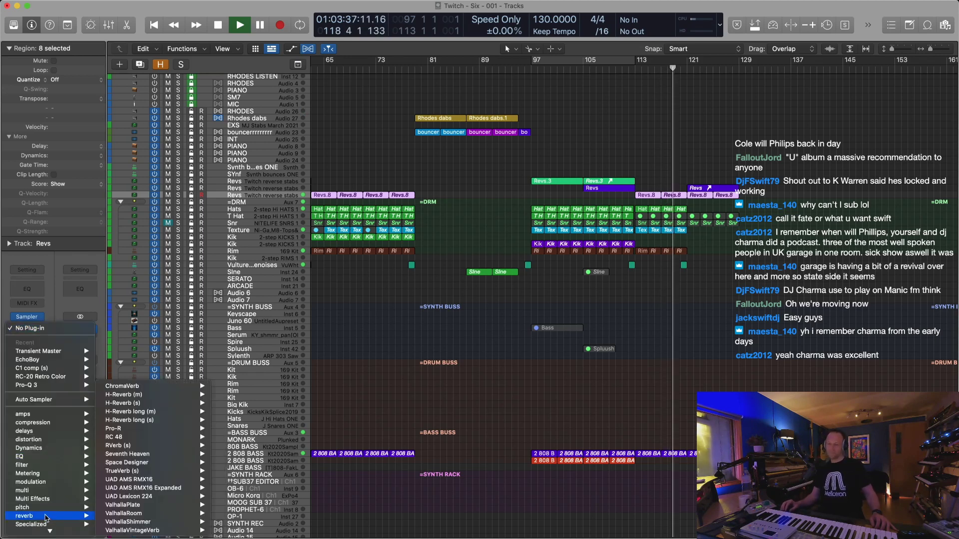
mouse_move(52, 536)
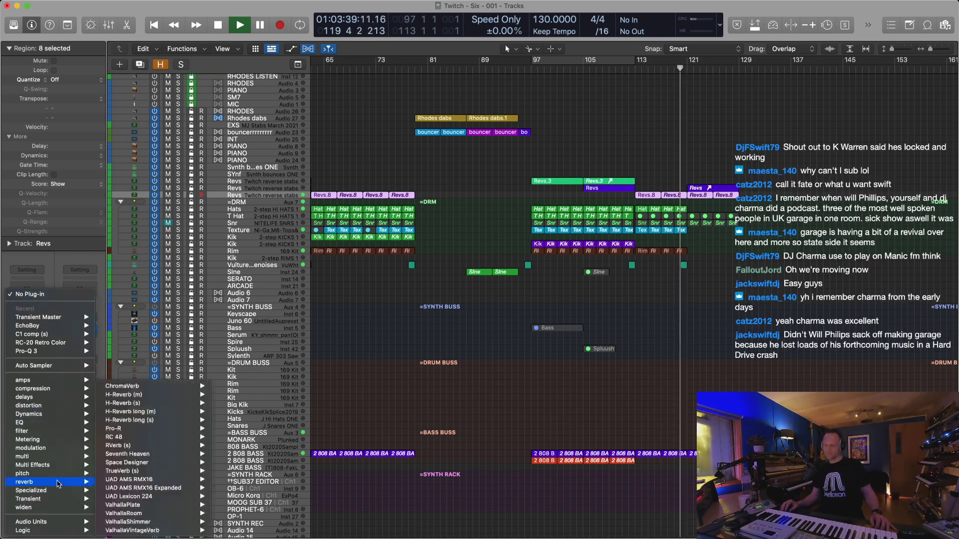
mouse_move(43, 510)
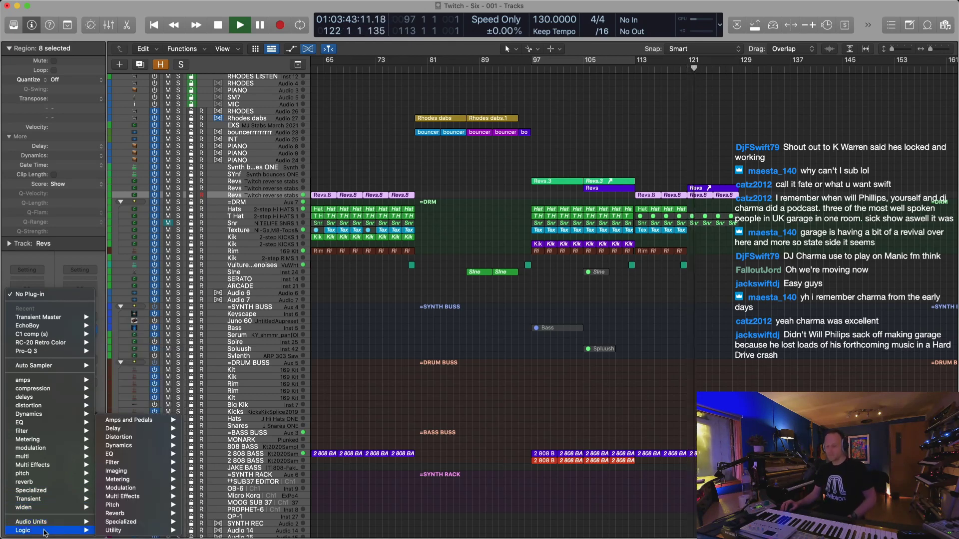
mouse_move(131, 438)
mouse_move(124, 492)
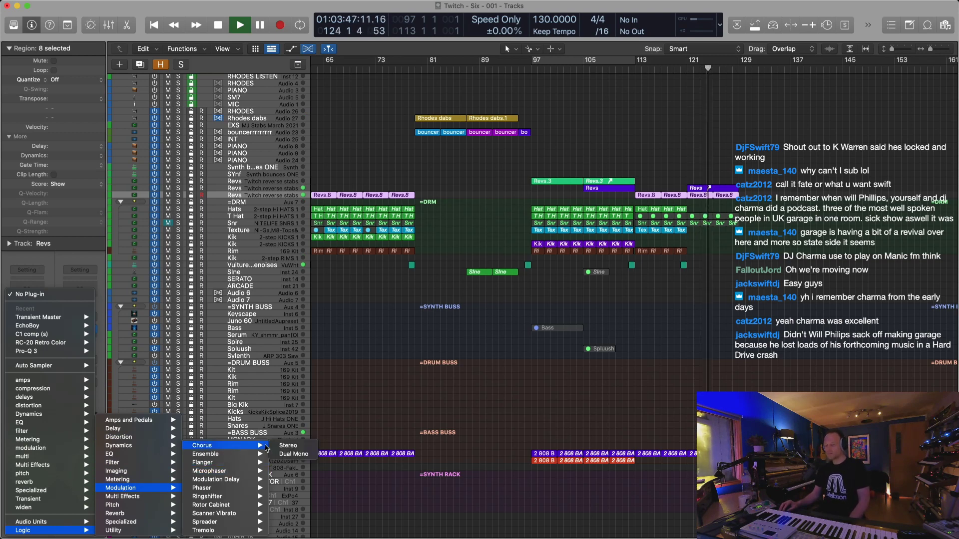
left_click(294, 447)
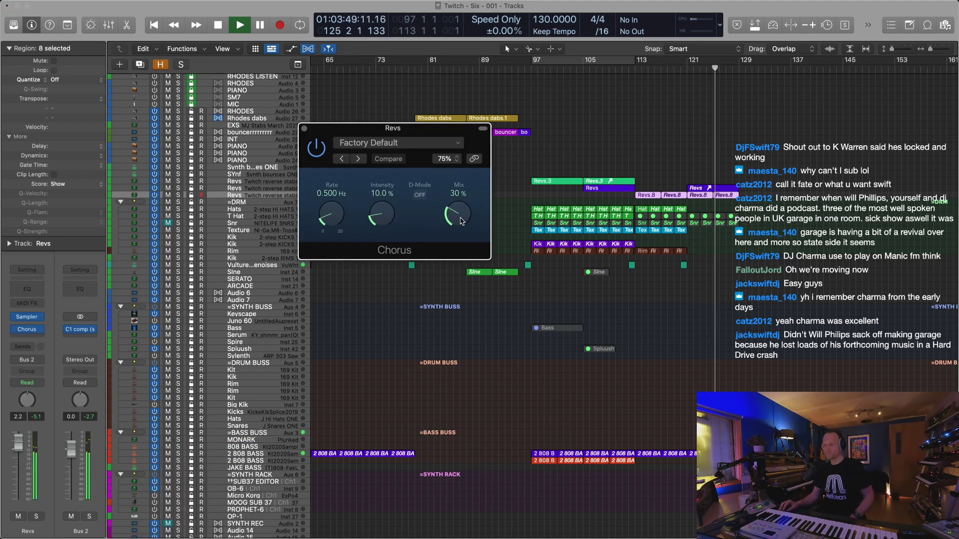
Set the Revs Chorus to 0.600 Hz rate, 14.5% intensity and 22% mix, and play from around bar 112
left_click_drag(461, 221, 453, 135)
left_click_drag(453, 167, 455, 227)
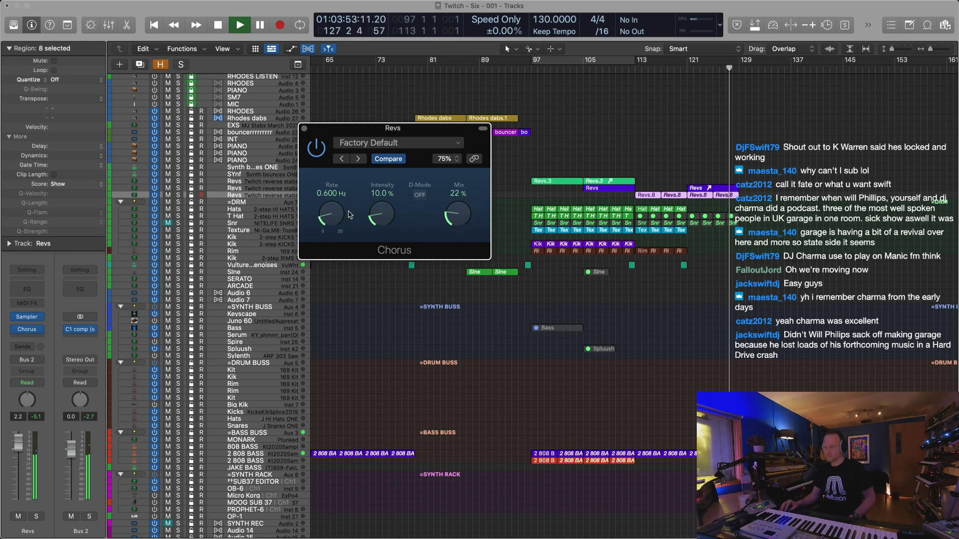
left_click_drag(390, 209, 383, 195)
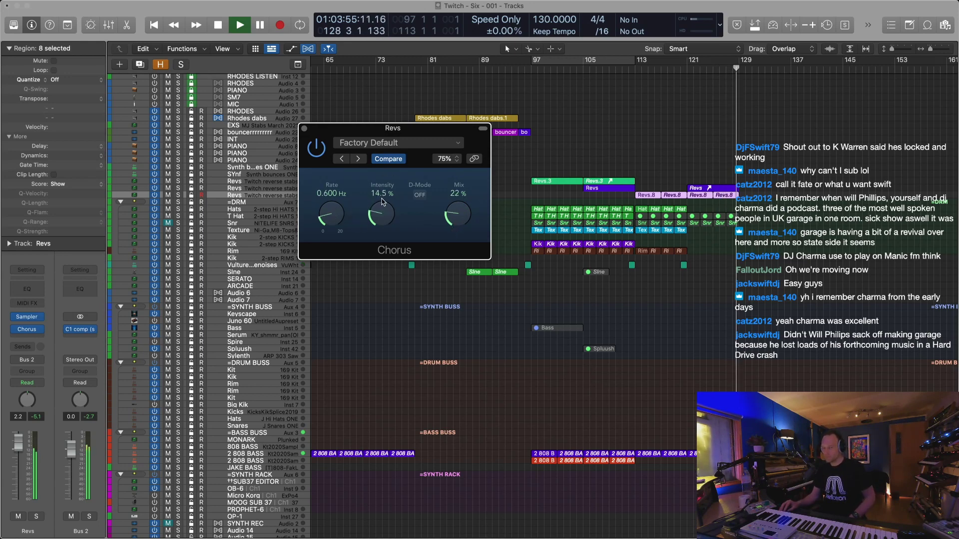
left_click(627, 74)
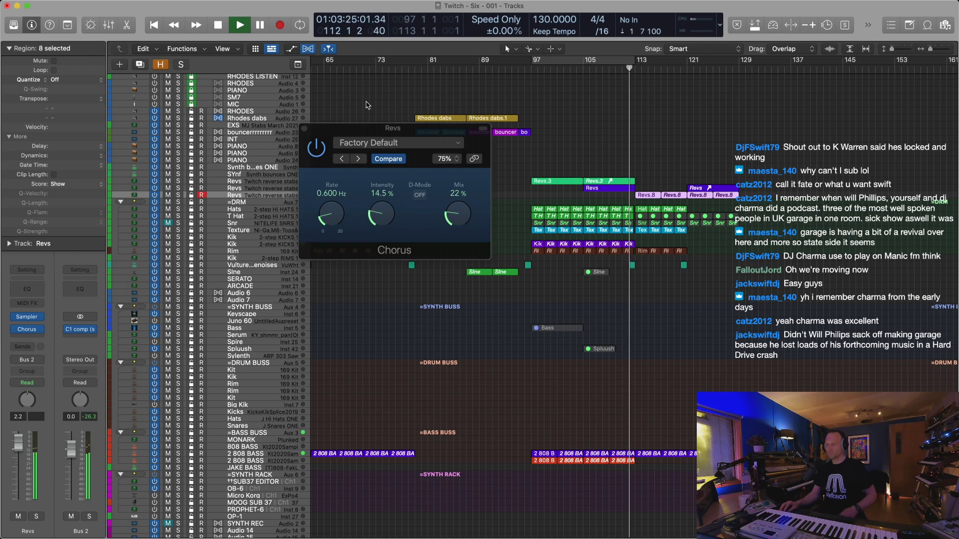
left_click(304, 128)
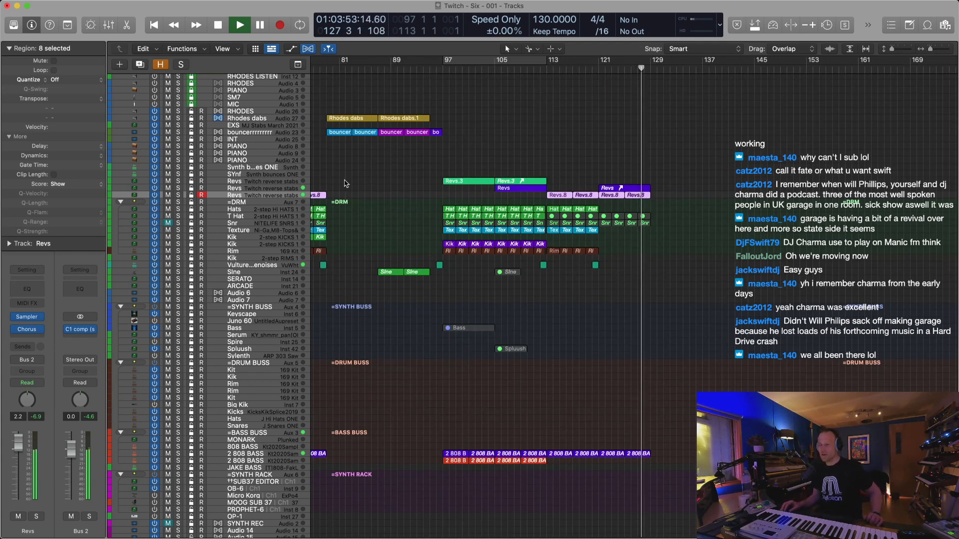
Play back from just before bar 97 and listen through the second drop into the thinned-out section
left_click(438, 64)
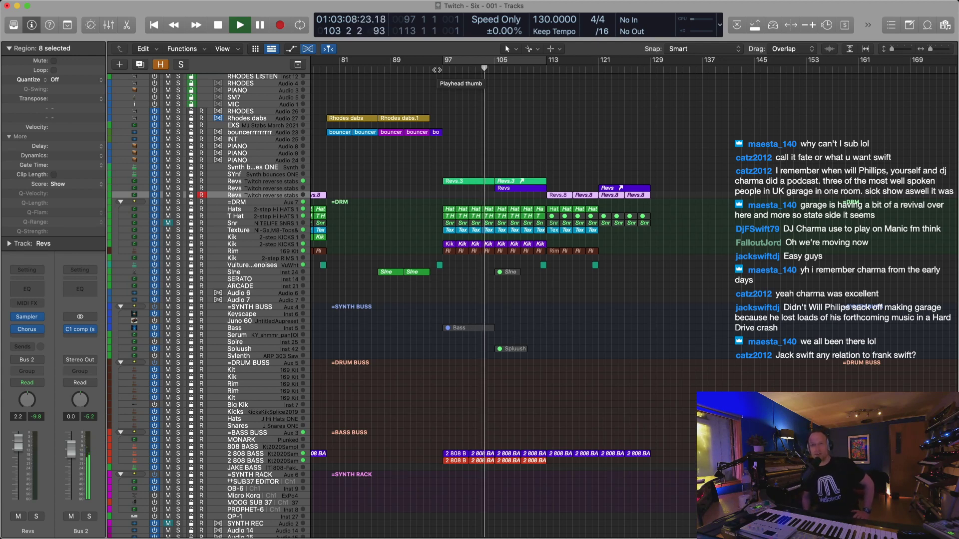
scroll(437, 70, "left", 3)
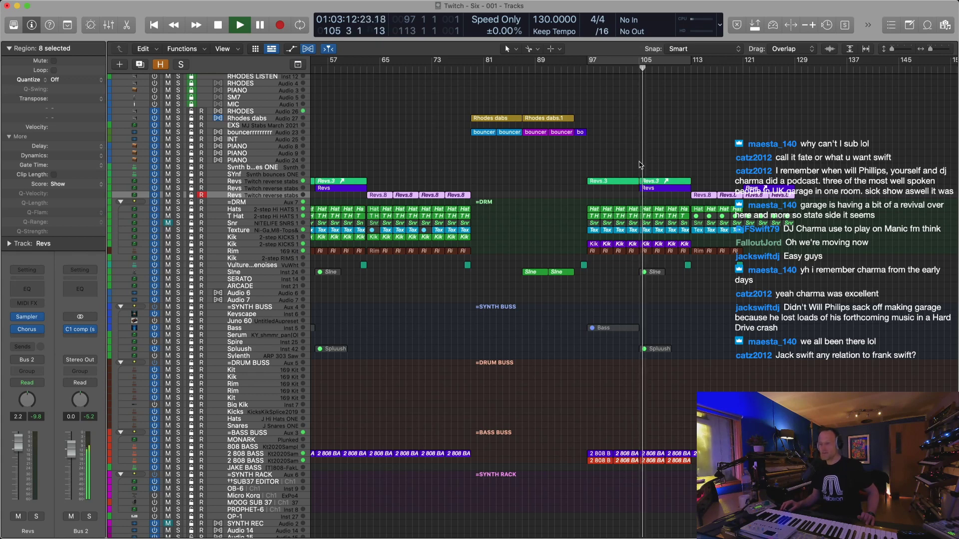
scroll(640, 165, "right", 1)
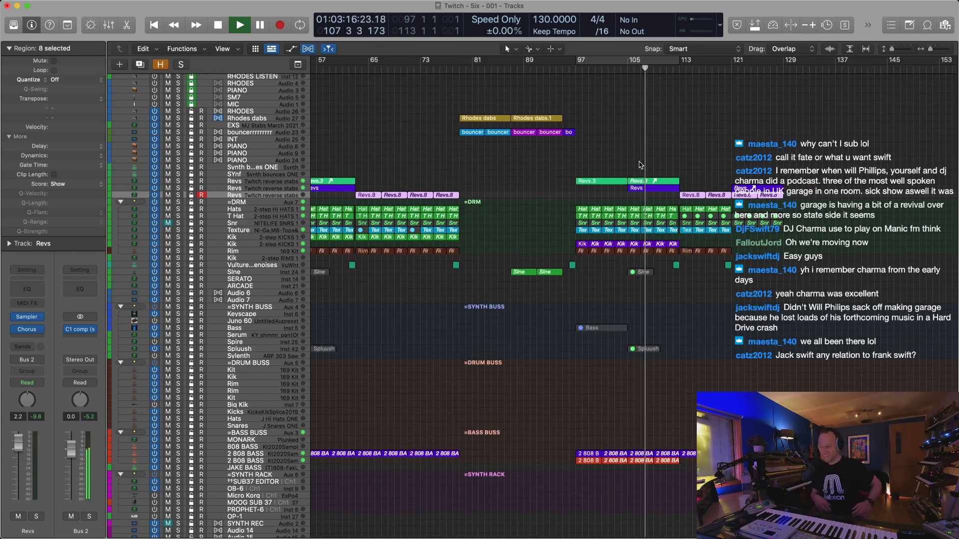
scroll(641, 165, "right", 1)
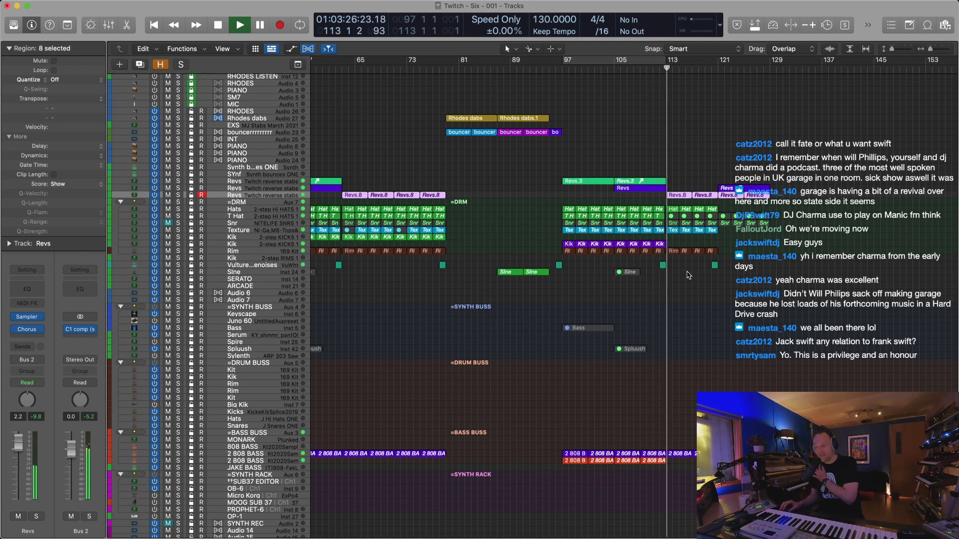
key("super+Right")
key("super+Left")
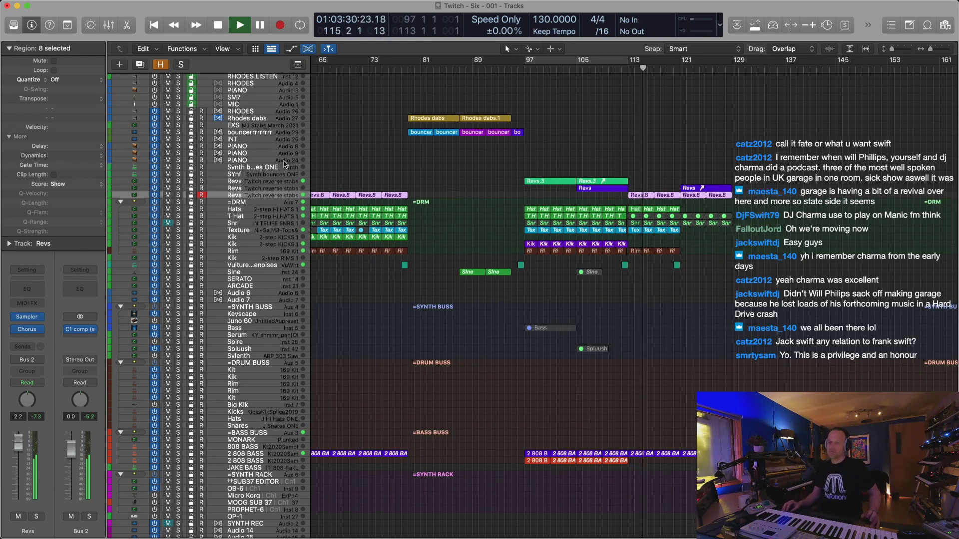
Set a cycle range from bar 113 to bar 129 and select the RHODES track with input monitoring on
left_click(274, 147)
key("x")
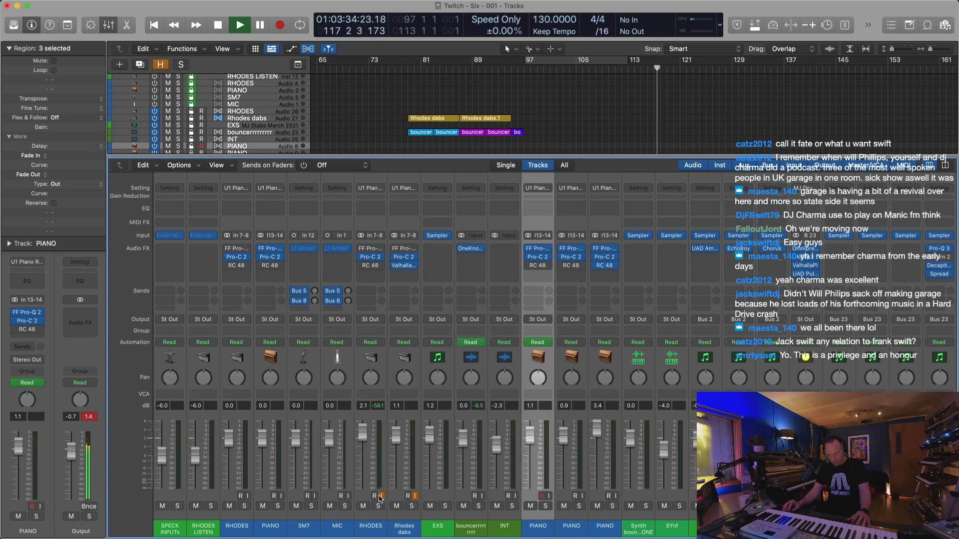
key("x")
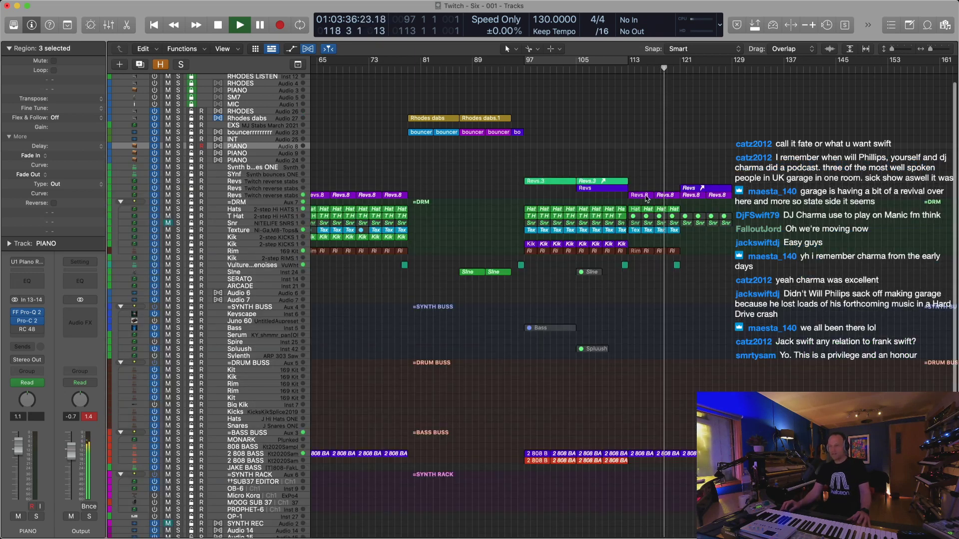
left_click_drag(630, 65, 728, 107)
left_click(252, 112)
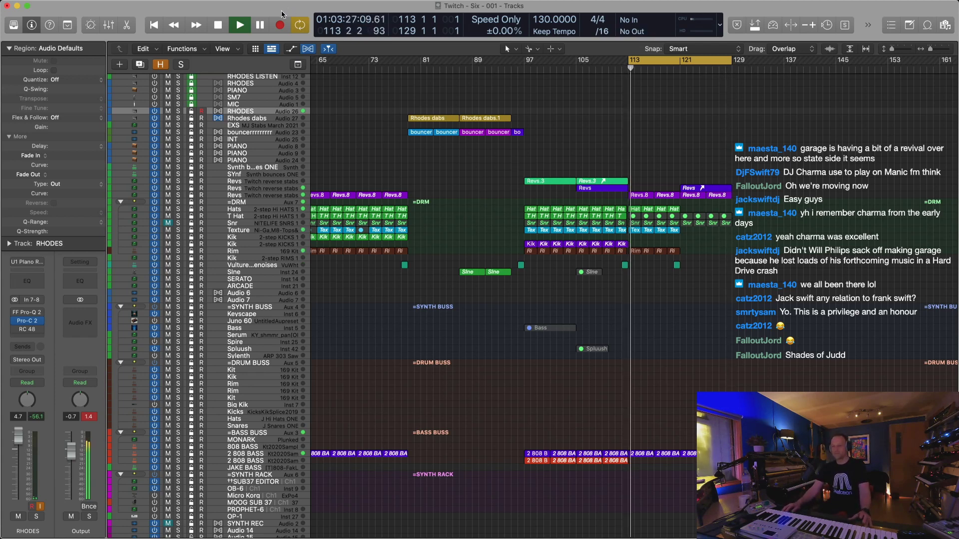
Save the project and record a Rhodes part on the RHODES track over the bar 113 to 129 cycle
key("super+s")
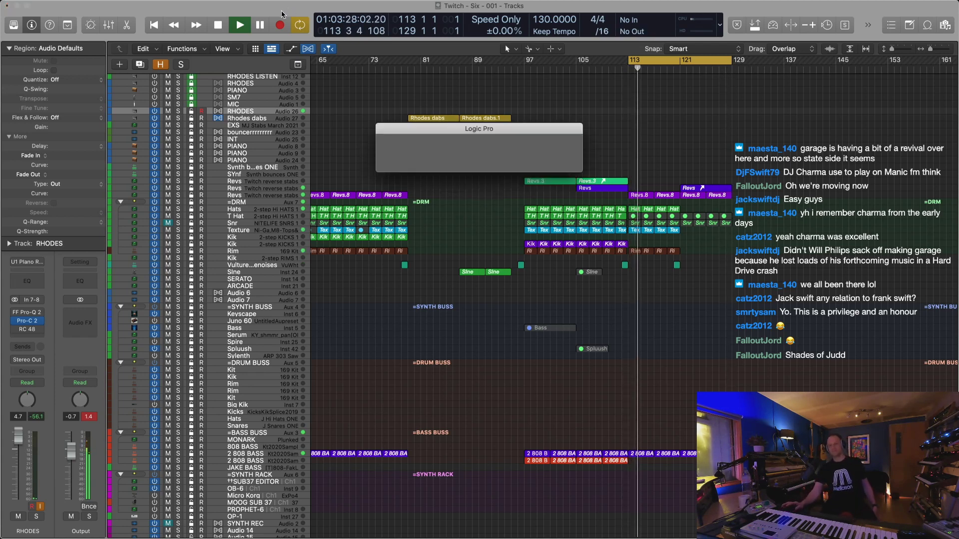
key("r")
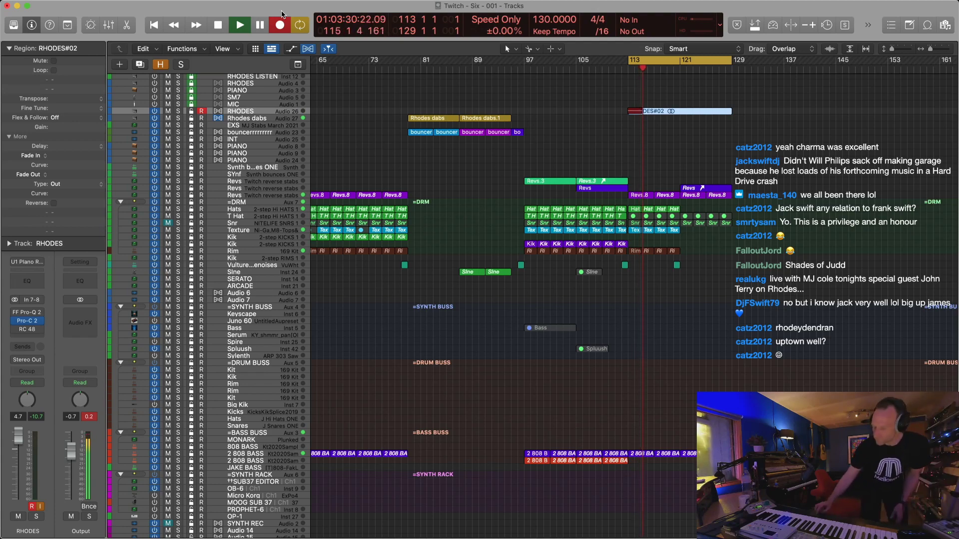
key("space")
Play the RHODES take folder and extend Take 1 in the comp over the full range from bar 113
key("space")
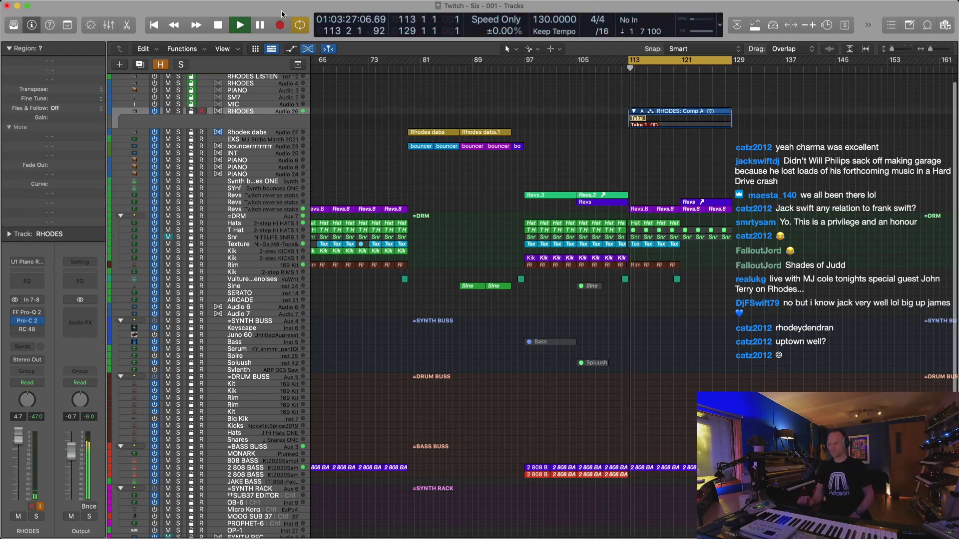
key("super+Right")
key("super+Down")
key("super+Down")
key("super+Down")
key("super+Down")
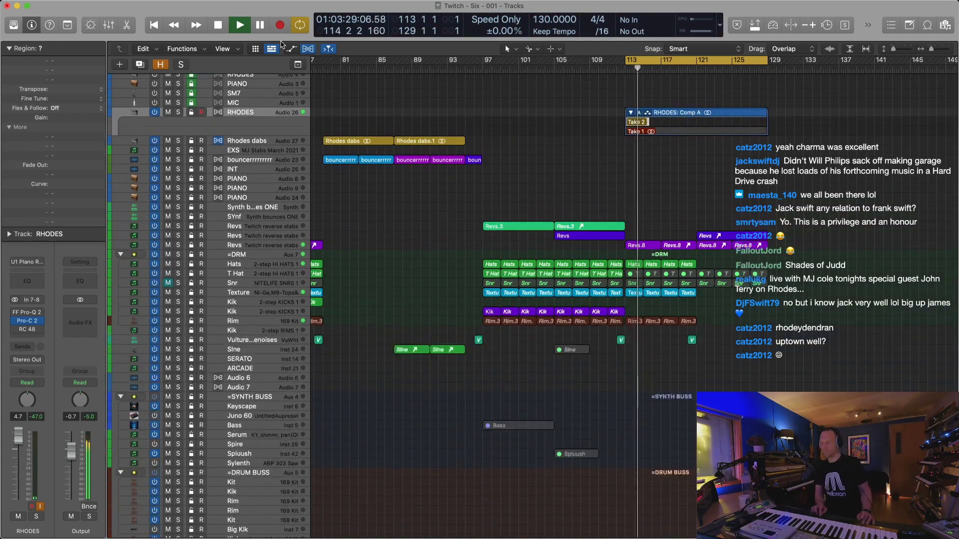
key("super+Down")
key("super+Right")
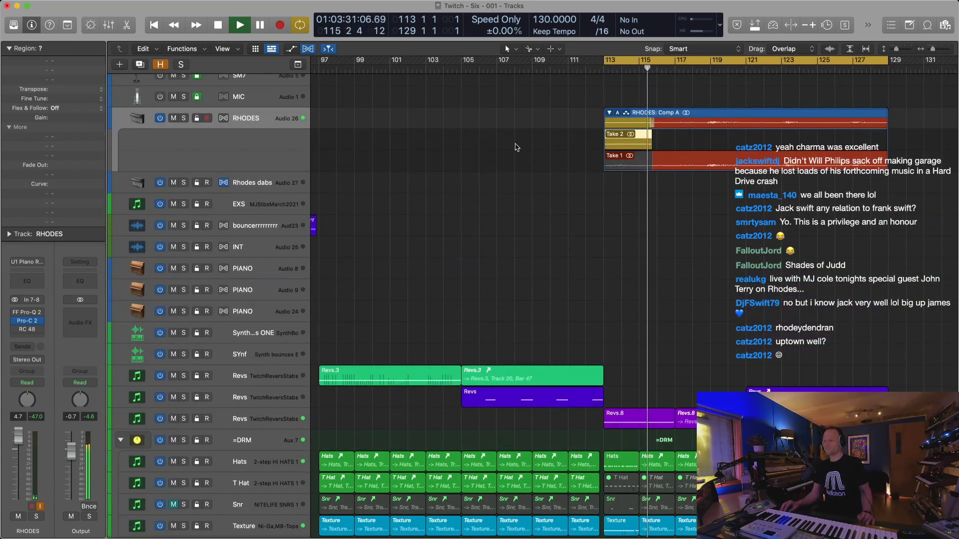
left_click_drag(652, 160, 600, 171)
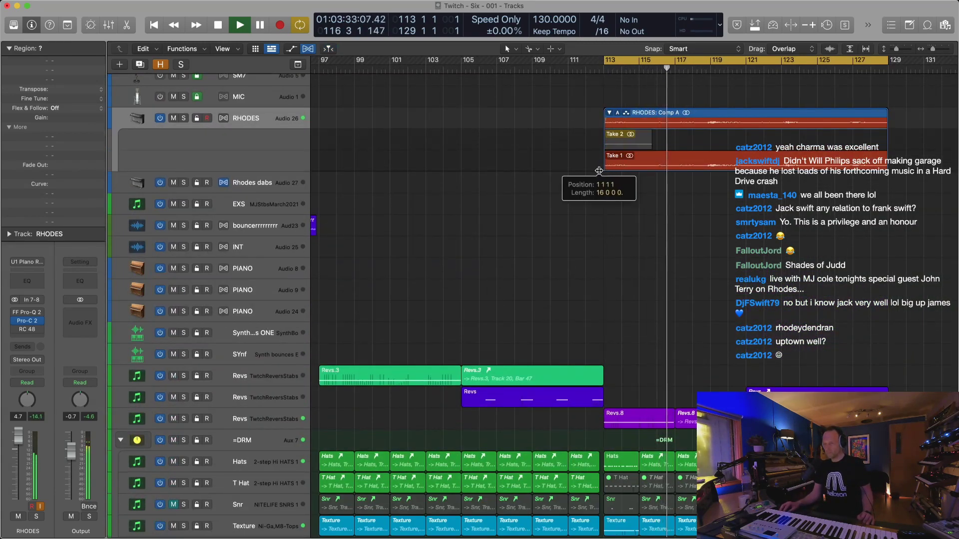
Flatten and merge the RHODES take folder from bar 113 to bar 129 into a single audio region
key("super+Right")
key("super+Down")
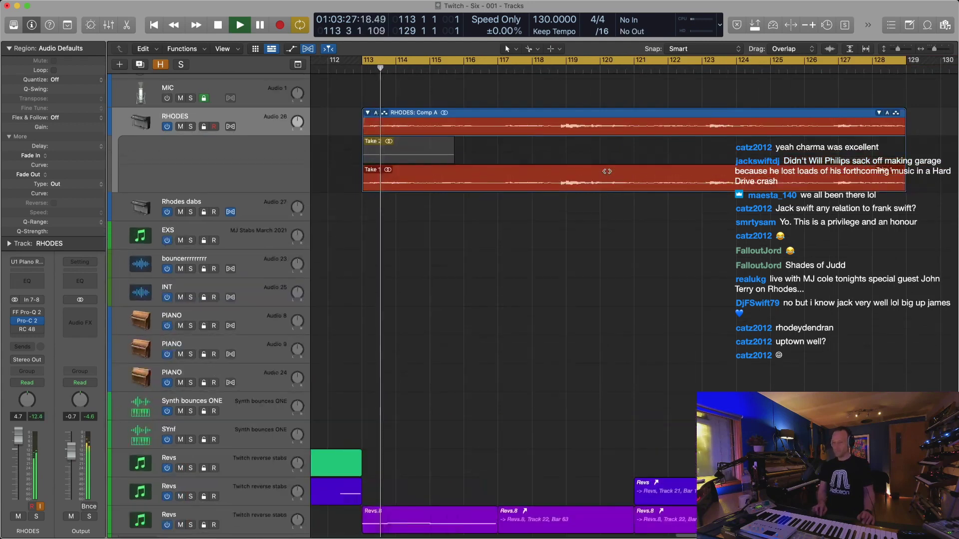
key("super+Up")
key("super+Left")
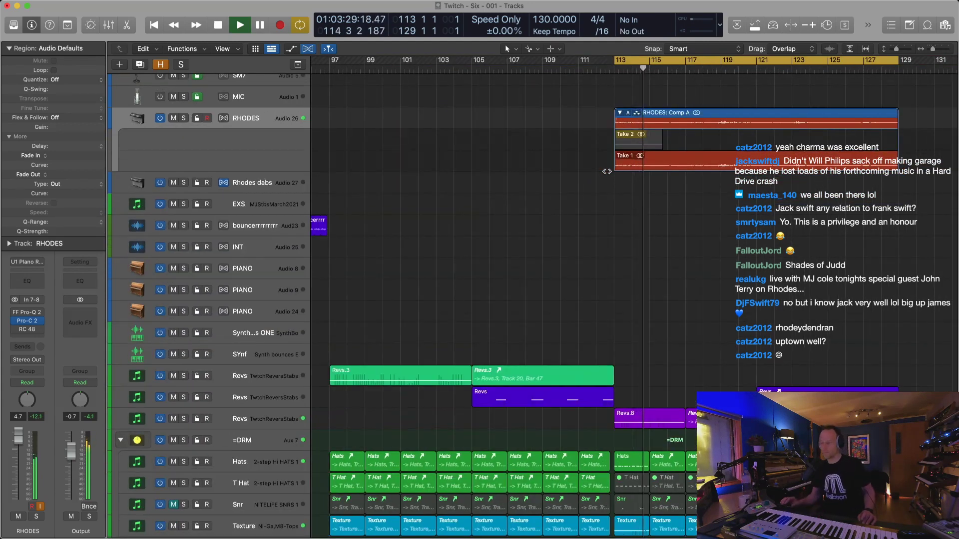
key("super+Right")
key("super+Left")
key("super+Down")
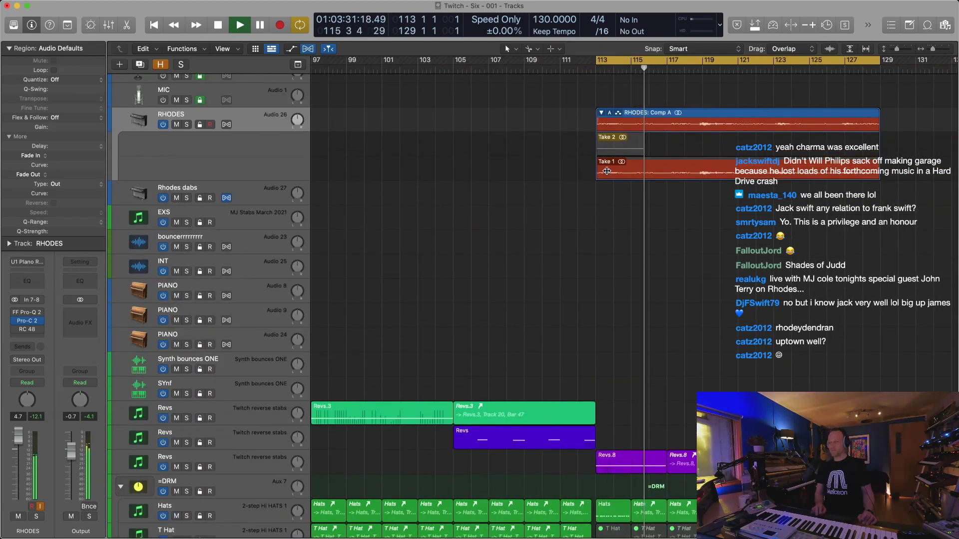
left_click(607, 171)
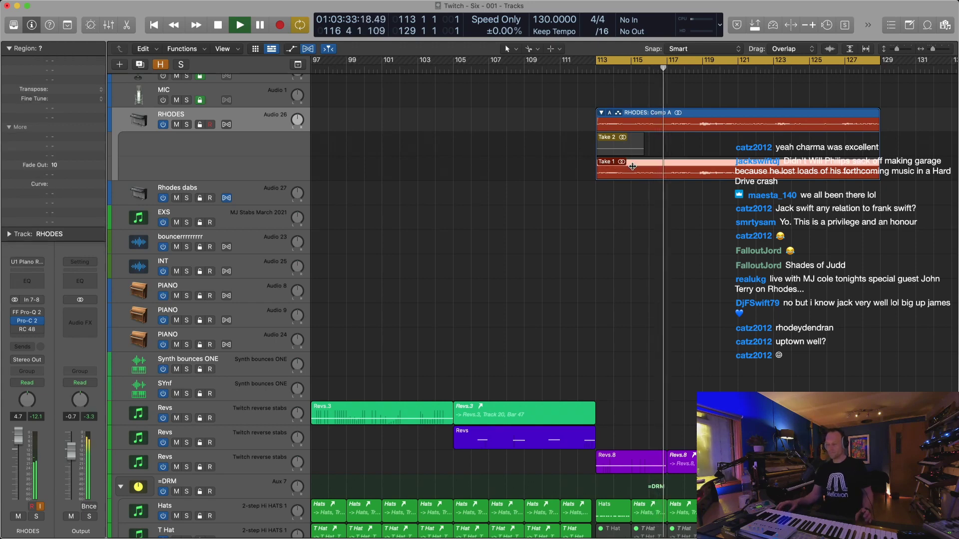
key("alt+u")
left_click(648, 94)
left_click(644, 125)
key("super+Down")
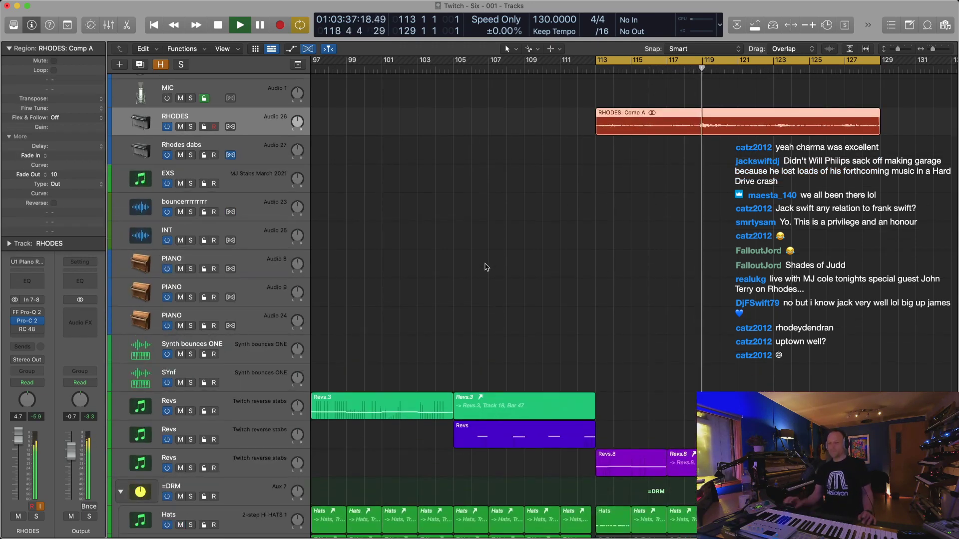
Lower the threshold of the Pro-C 2 compressor on the RHODES track and close the plug-in
left_click(27, 321)
left_click_drag(331, 309, 324, 337)
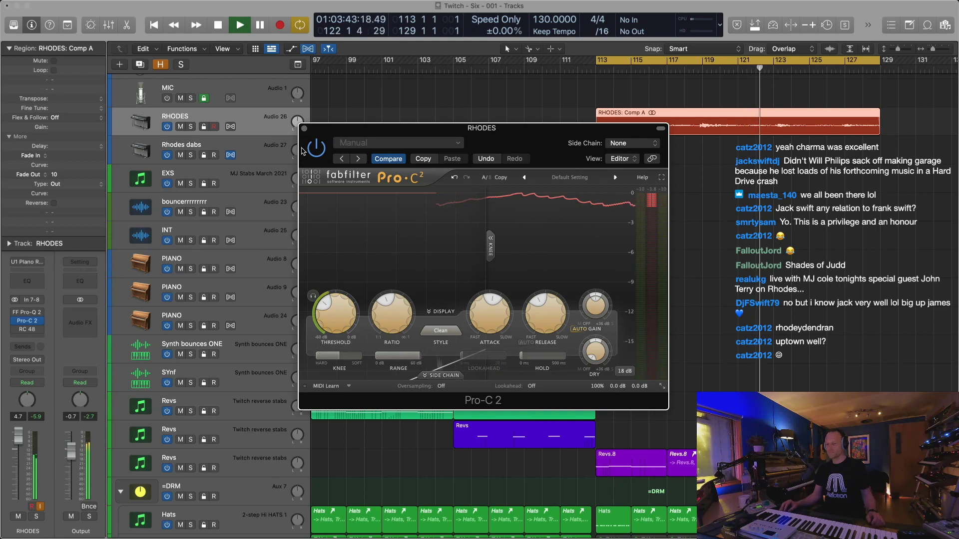
key("super+w")
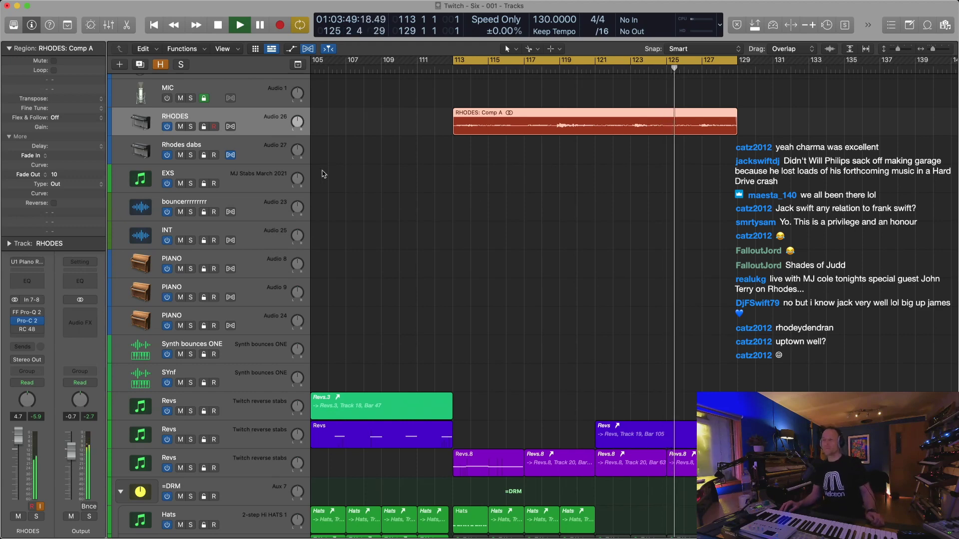
Replace the RC 48 reverb on the RHODES track with a stereo Tremolo modulation effect
mouse_move(25, 322)
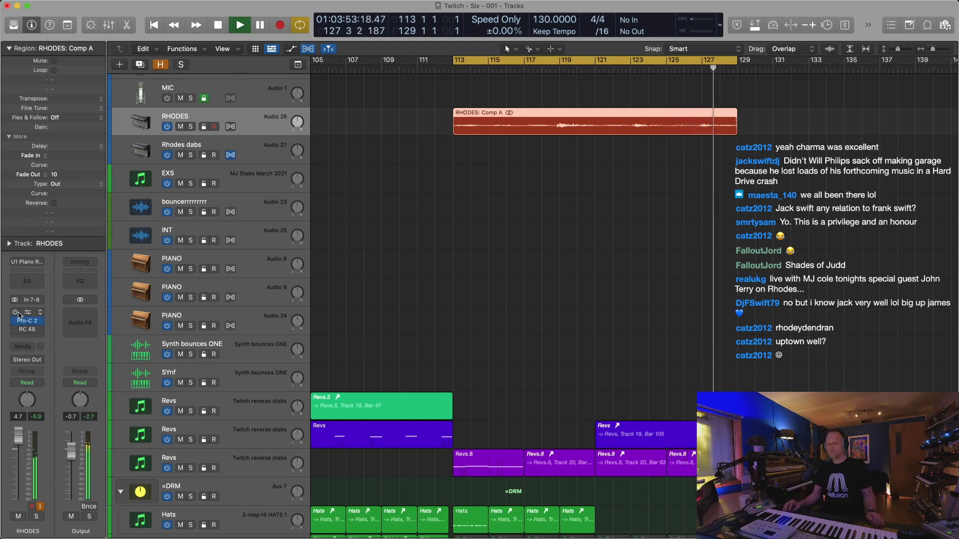
left_click(40, 332)
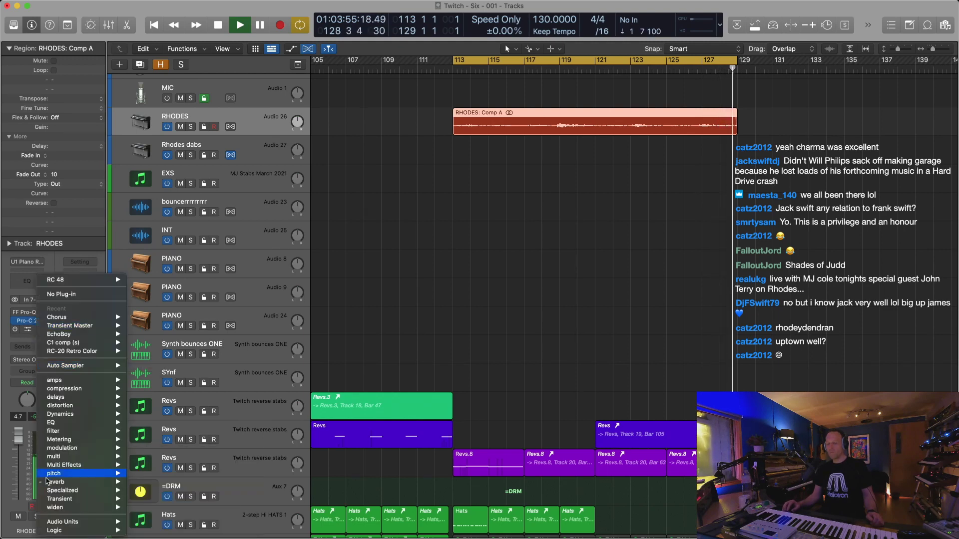
mouse_move(71, 482)
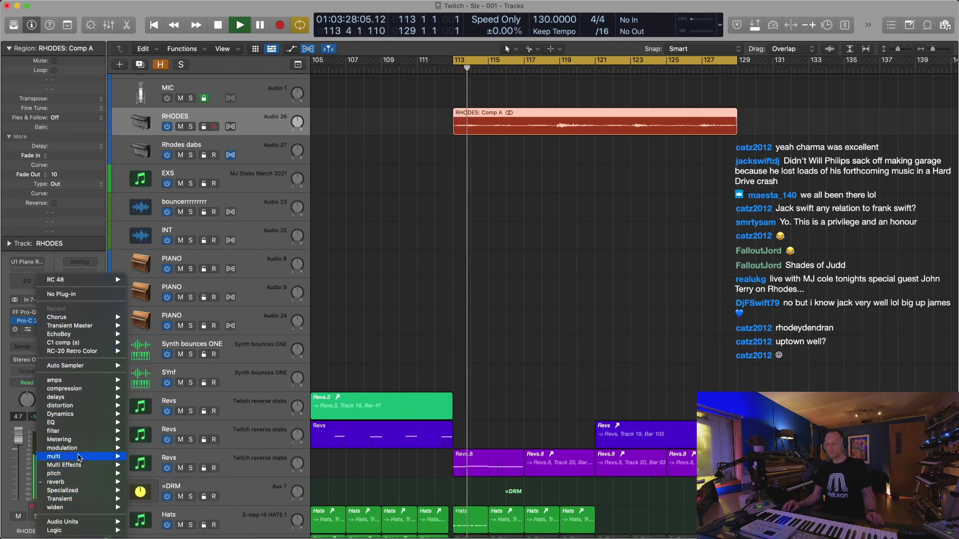
mouse_move(79, 452)
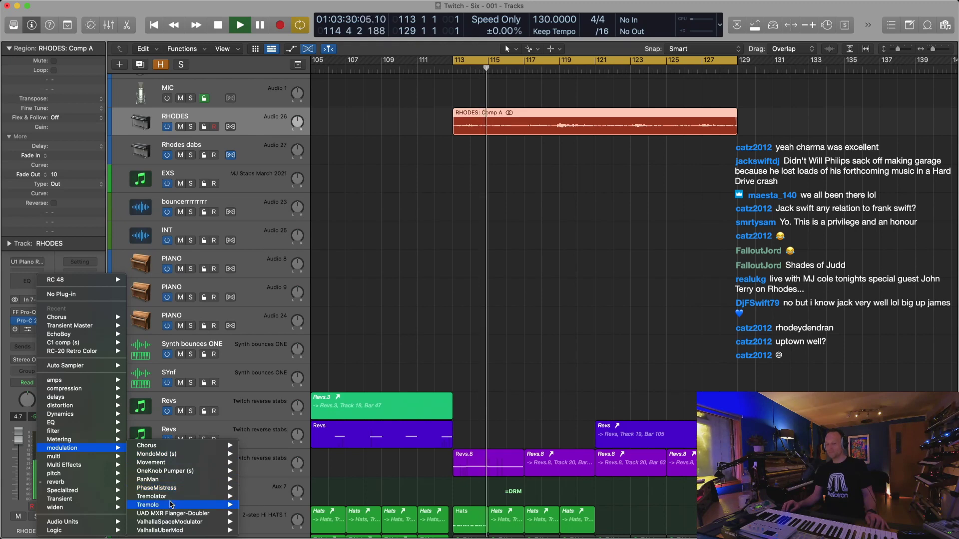
mouse_move(169, 506)
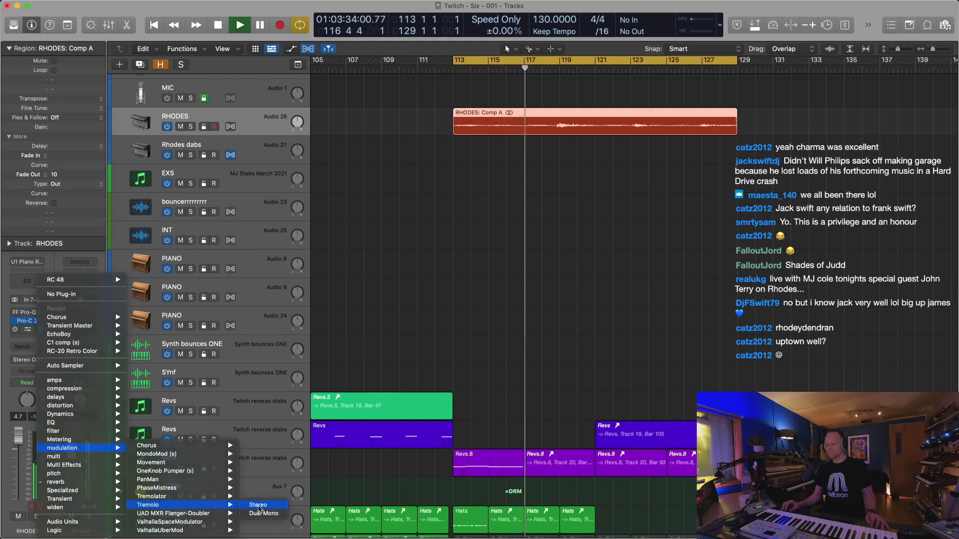
left_click(258, 505)
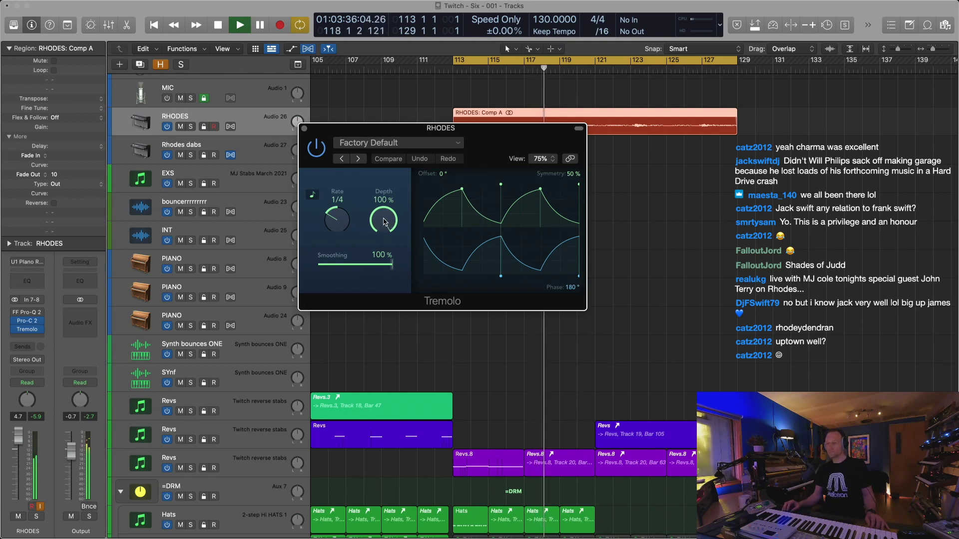
Solo the RHODES track, restart playback and set the Tremolo depth to 79%
left_click(39, 516)
key("space")
key("space")
left_click_drag(383, 220, 383, 232)
Insert a stereo ValhallaPlate reverb after the Tremolo on the RHODES track
left_click(35, 338)
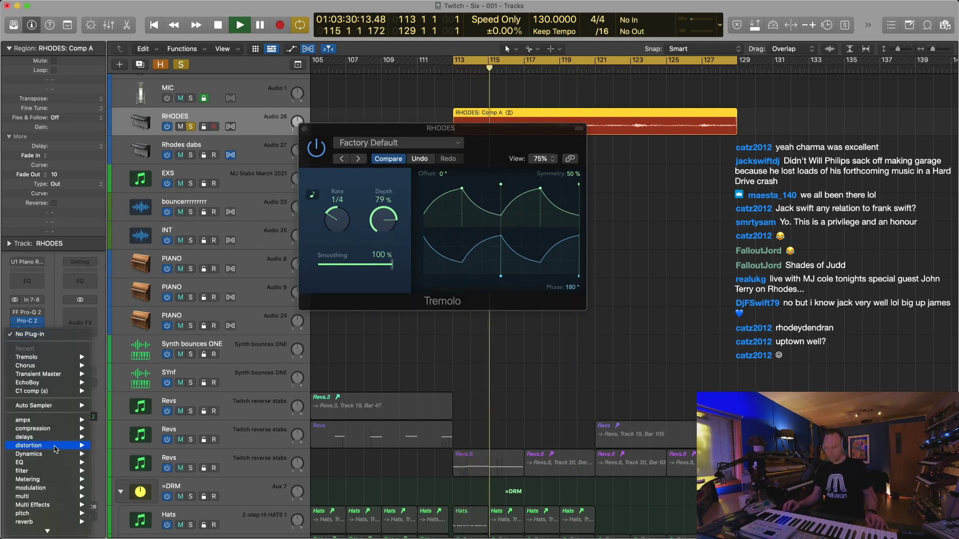
scroll(44, 513, "down", 2)
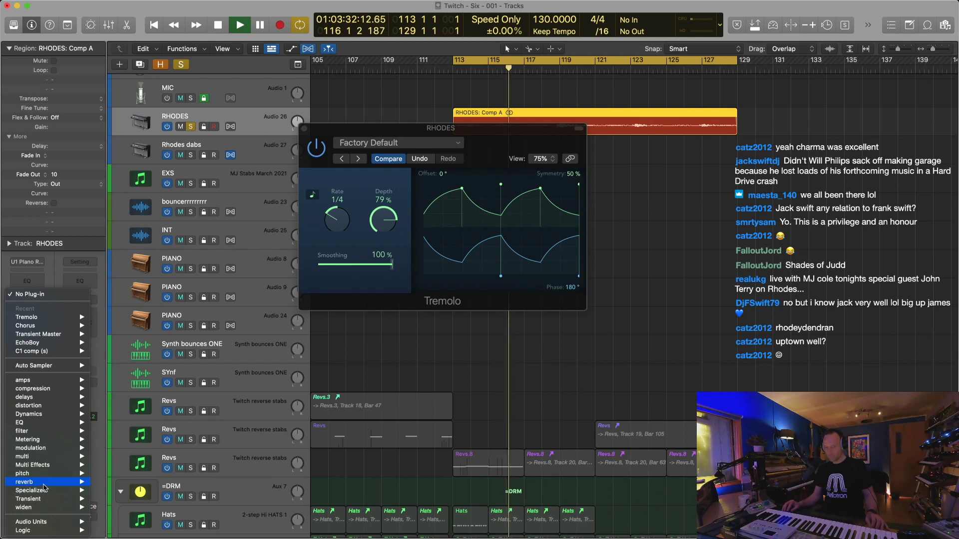
mouse_move(159, 506)
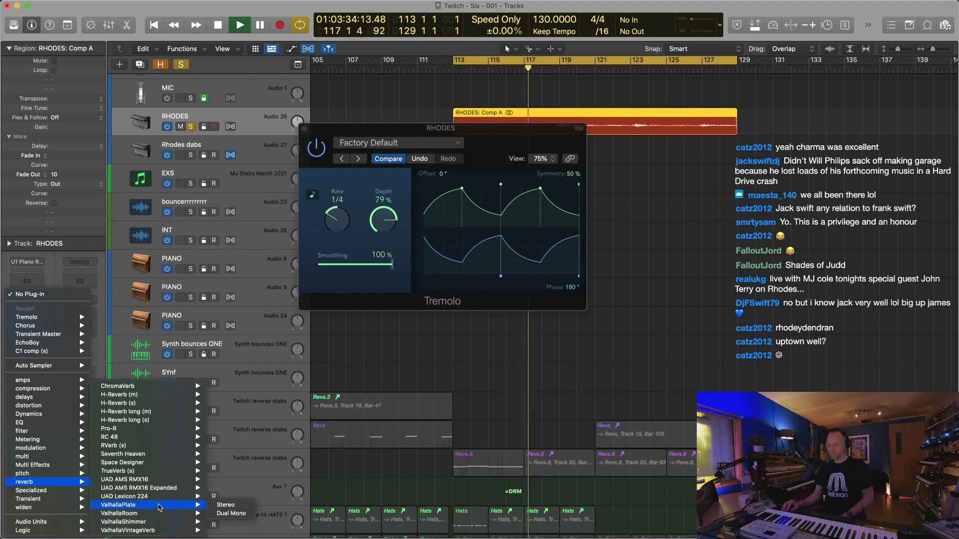
left_click(223, 506)
Set ValhallaPlate to 63.6% mix, 1.8 s decay, 3.2% modulation depth and -2.8 dB low gain, and close both plug-ins
left_click_drag(344, 252, 349, 348)
left_click_drag(428, 280, 428, 314)
mouse_move(685, 315)
left_mouse_down()
mouse_move(685, 297)
mouse_move(685, 310)
left_mouse_up()
left_click_drag(590, 312, 592, 327)
left_click_drag(348, 254, 340, 212)
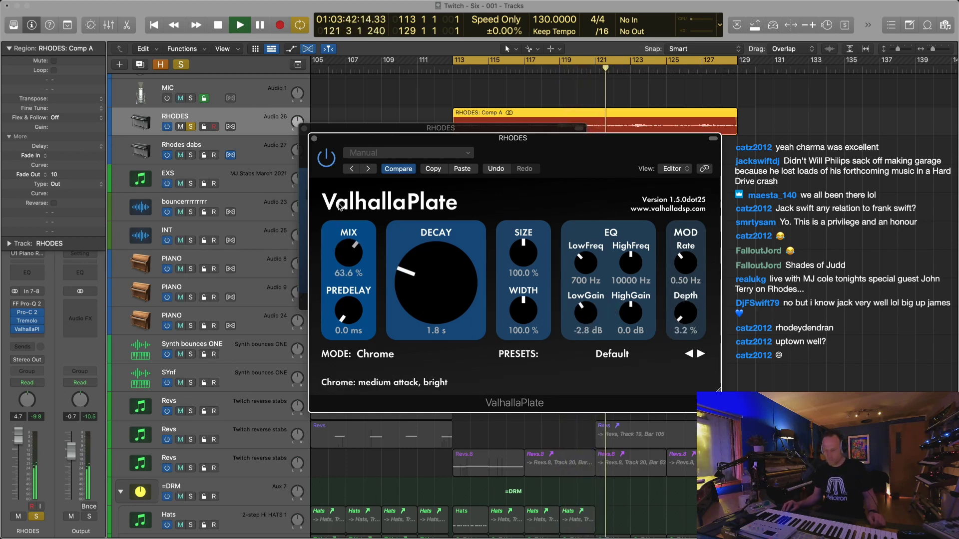
left_click(315, 140)
left_click(304, 128)
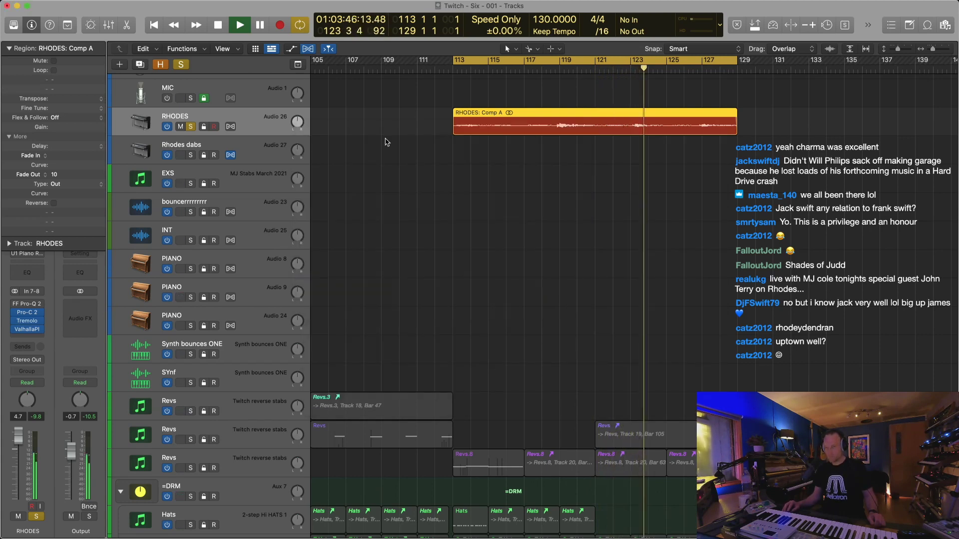
Unsolo the RHODES track, play from shortly before bar 113 and set the RHODES region's fade-in to 5
left_click(190, 127)
left_click(417, 70)
key("super+Left")
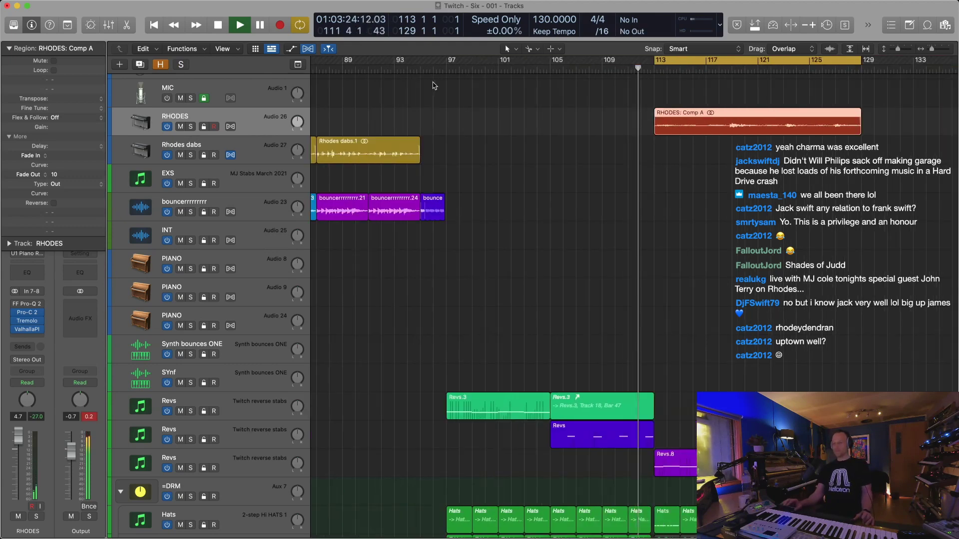
left_click_drag(81, 157, 82, 145)
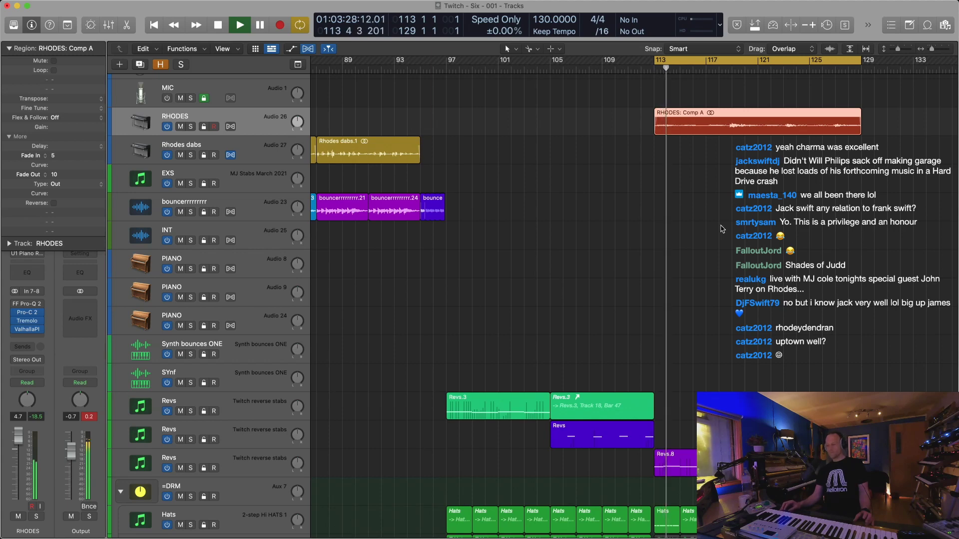
Play the arrangement from about bar 40 to check the section leading into the first drop
key("super+Left")
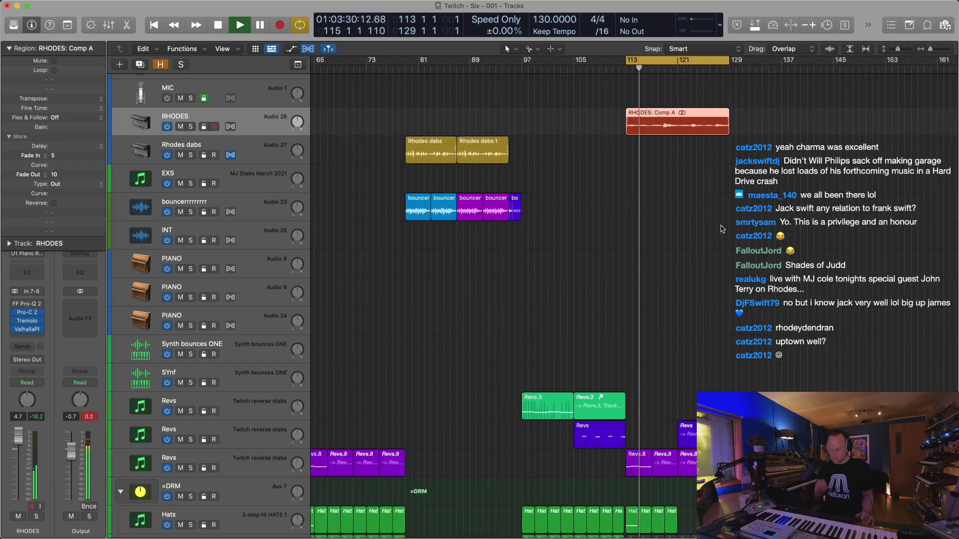
key("super+Up")
key("super+Up")
key("super+Left")
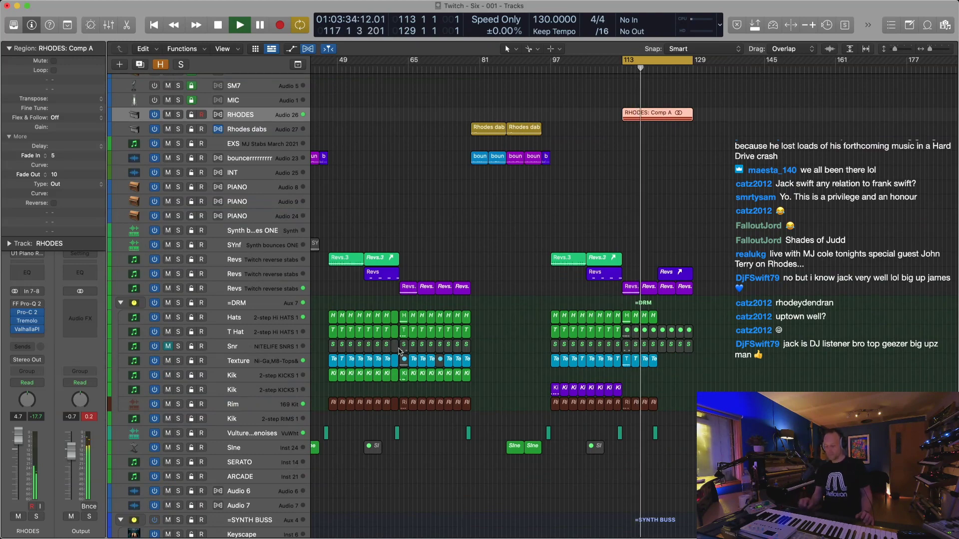
key("super+Left")
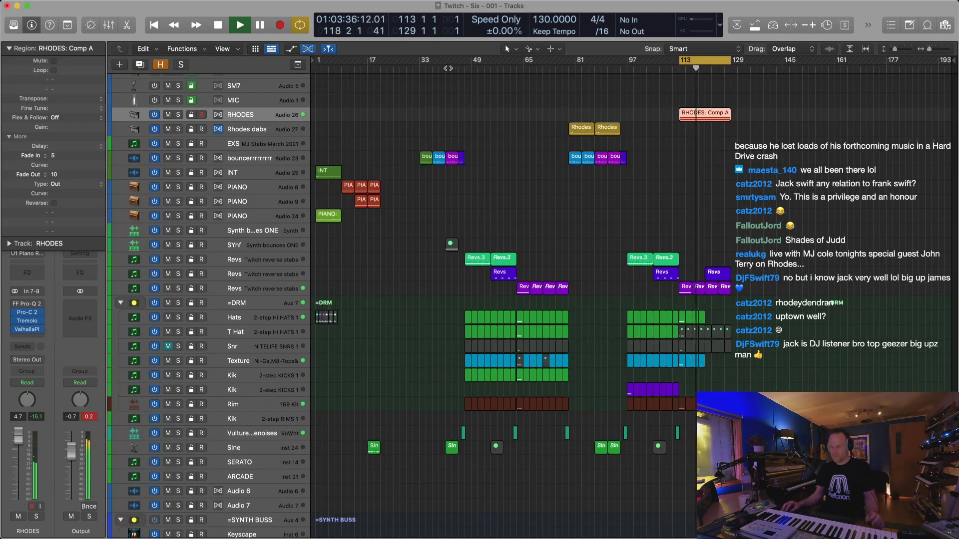
left_click(447, 70)
scroll(454, 120, "down", 10)
key("super+Up")
key("super+Up")
key("super+Up")
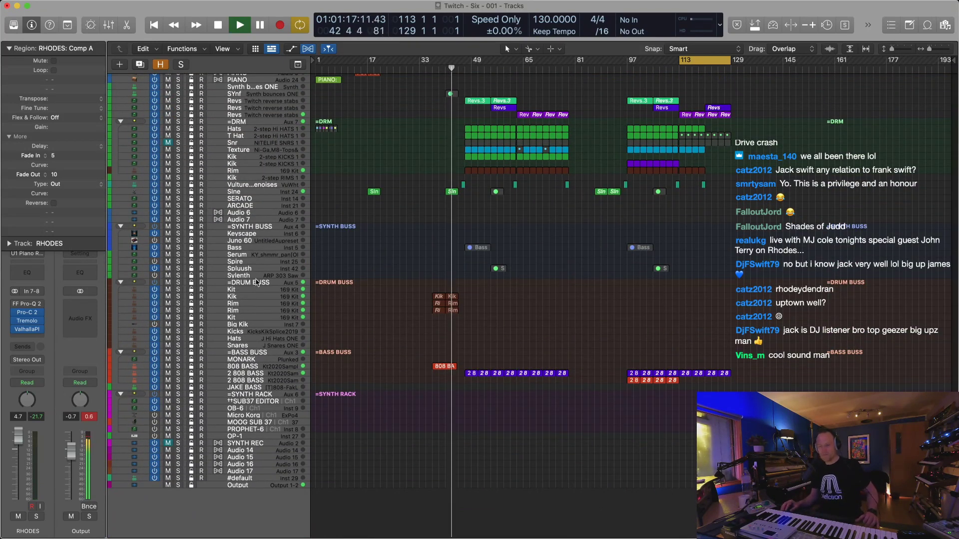
Bypass Pro-Q 3 and RC-20 on =DRUM BUSS, lower its fader to -0.5 dB and play back from bar 37
left_click(249, 282)
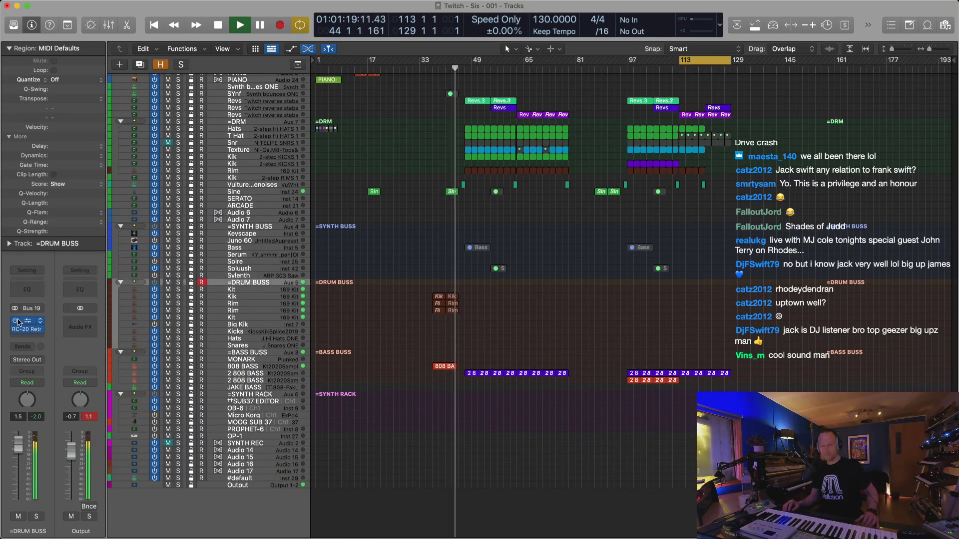
left_click(434, 67)
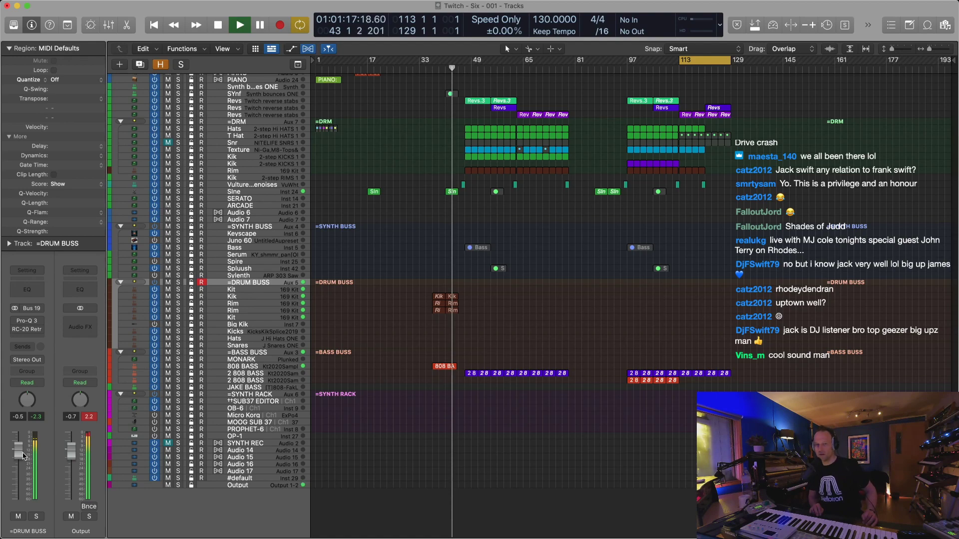
key("super+Right")
key("super+Right")
key("super+Right")
key("super+Right")
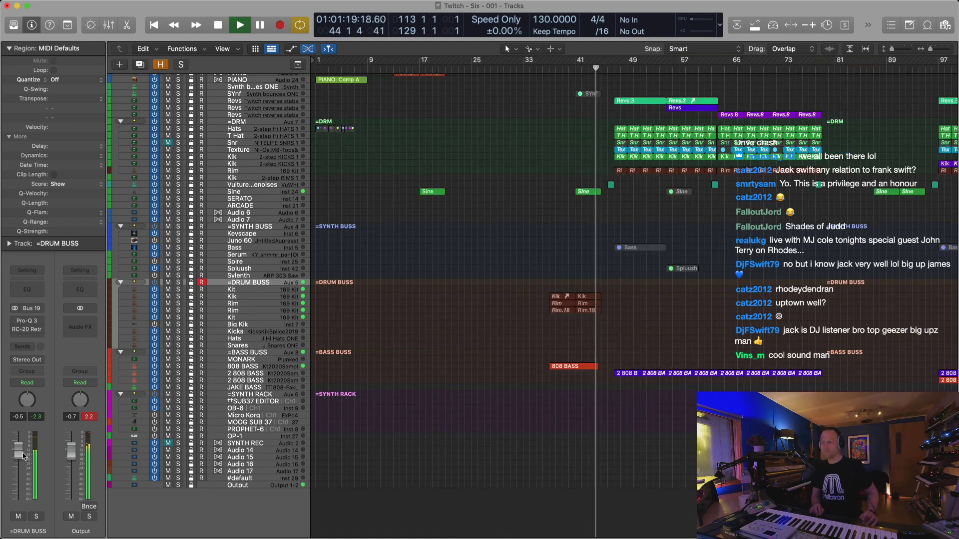
key("super+Left")
key("super+Left")
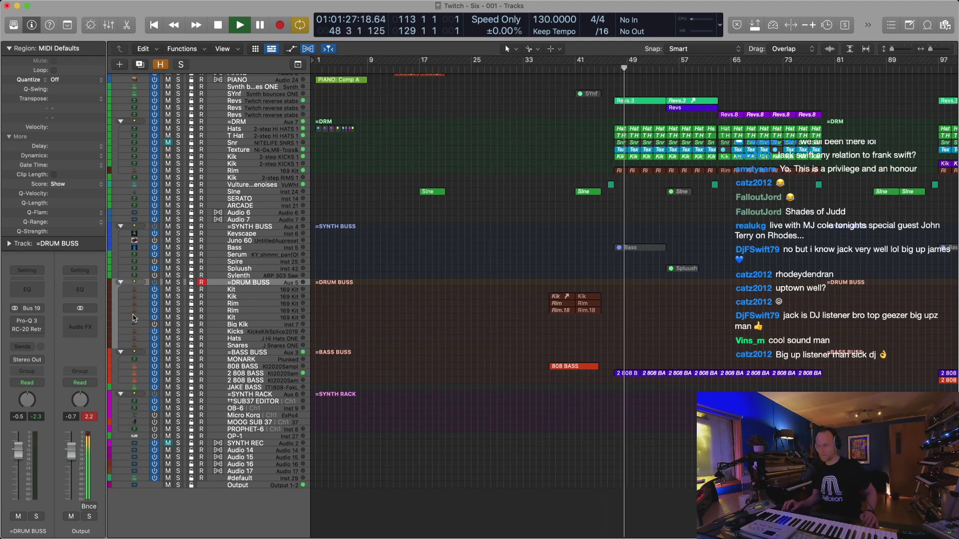
Stop playback and save the project as a new version named Twitch - Six - 002
key("space")
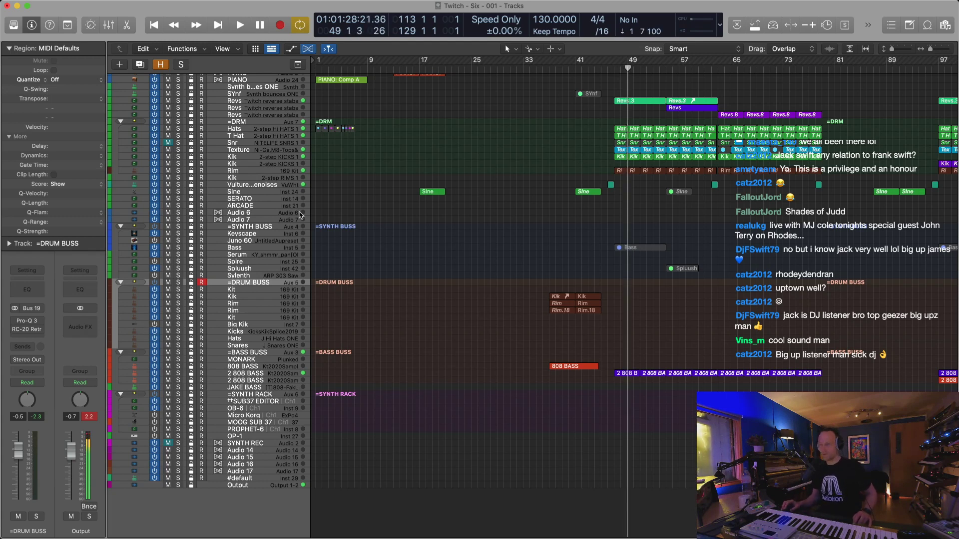
key("super+o")
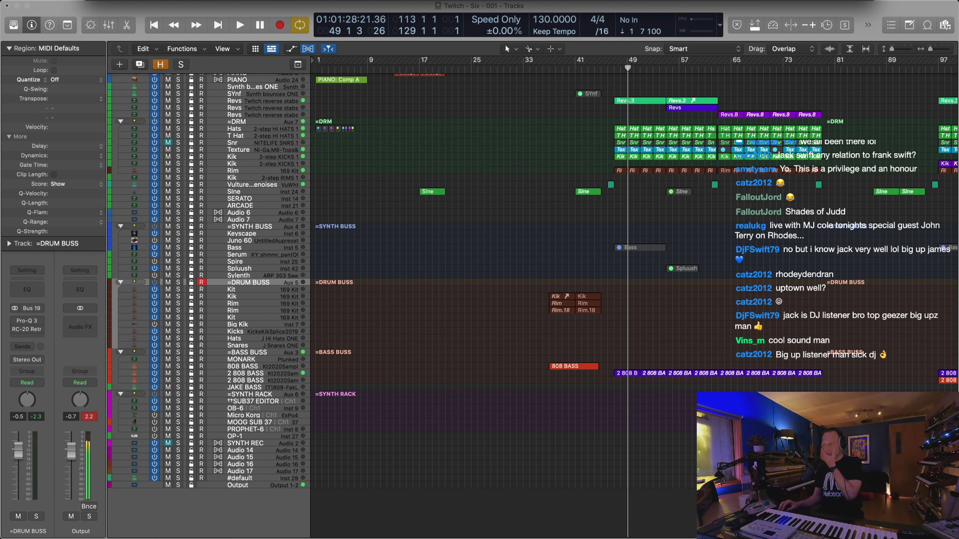
key("Return")
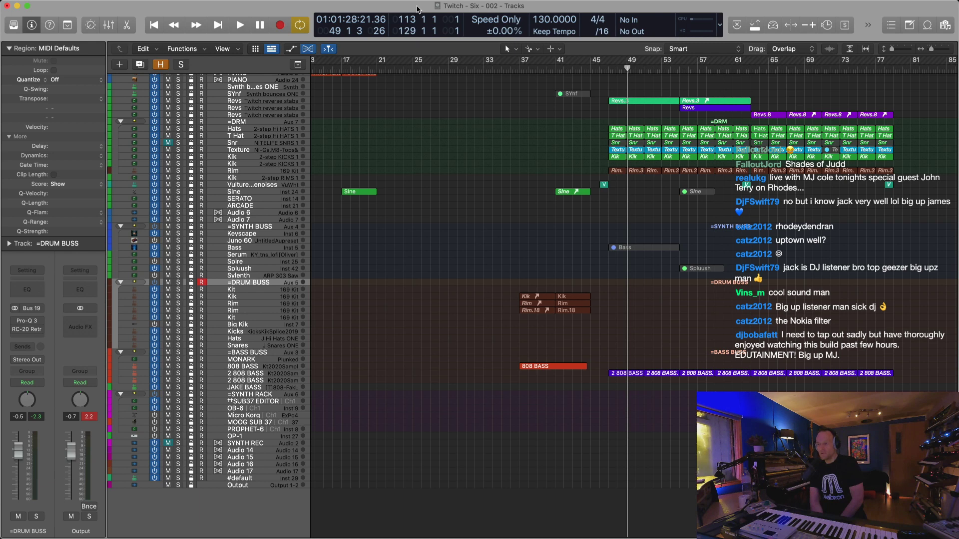
Place the playhead at bar 37 and remove unused tracks such as SERATO, ARCADE, Keyscape and the SYNTH RACK group
left_click(554, 70)
left_click(518, 70)
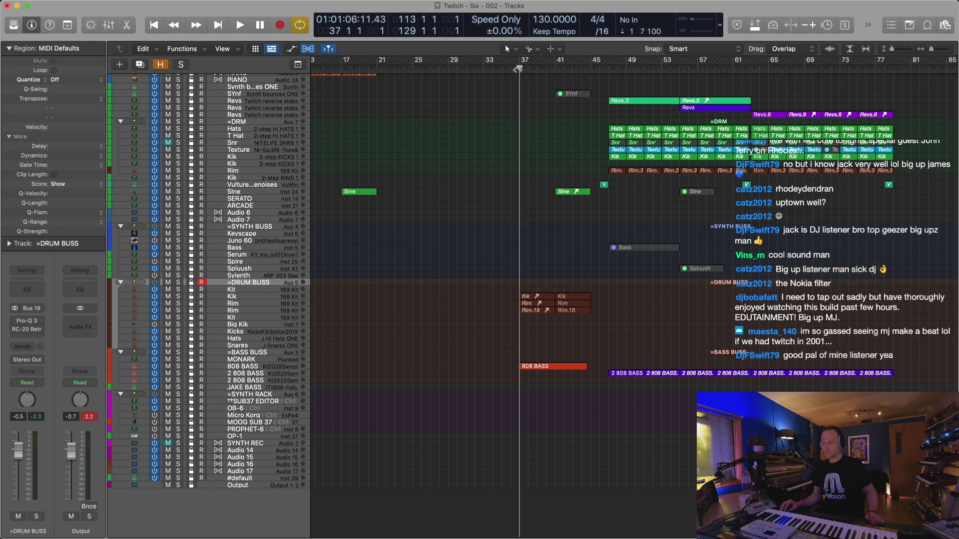
scroll(415, 188, "up", 5)
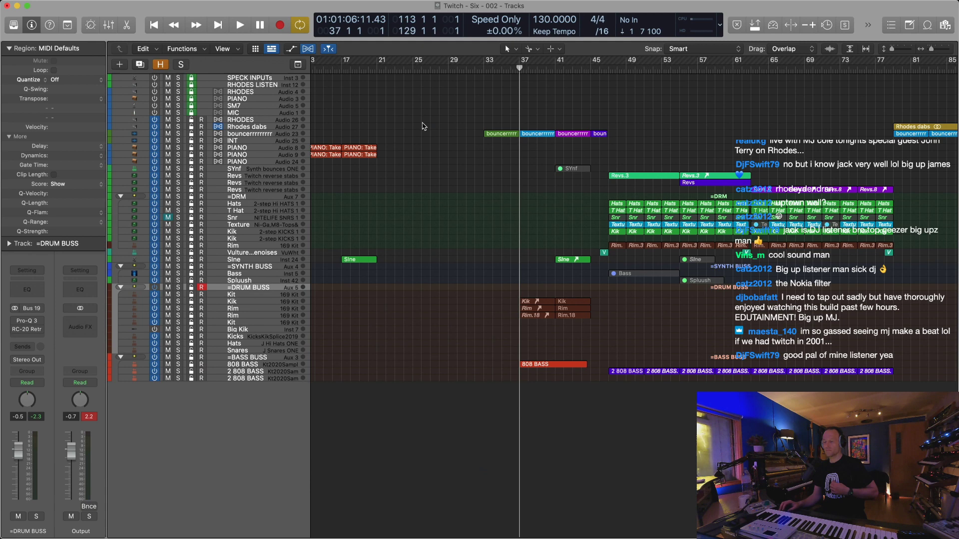
key("super+Left")
key("super+Left")
key("super+Left")
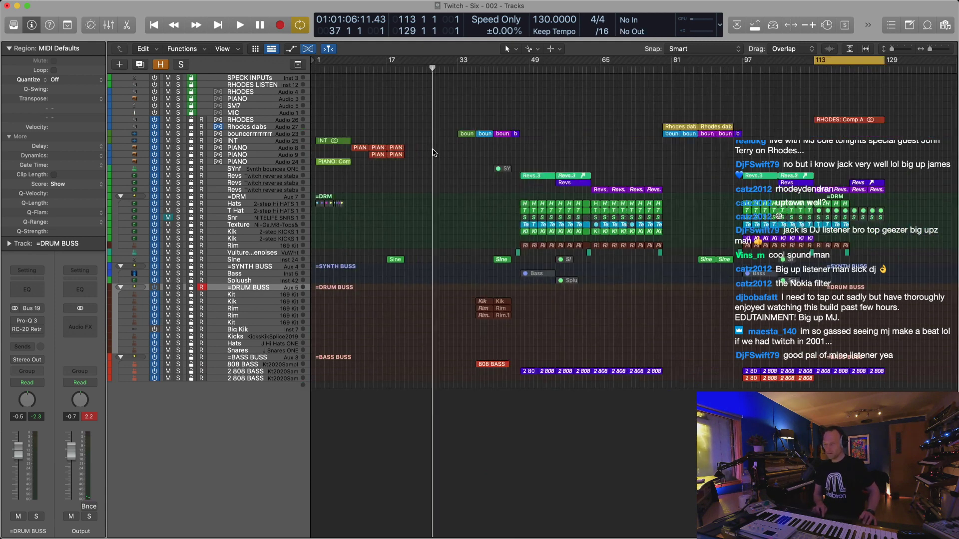
Delete the tracks from the lower Kit to Snares, then the first Kit track, from the =DRUM BUSS group
left_click(273, 323)
left_click(269, 350, "shift")
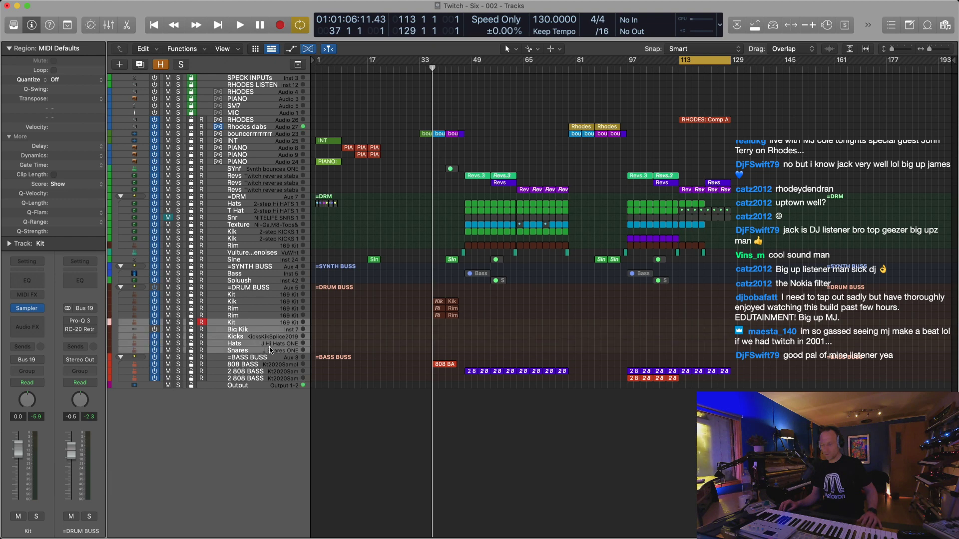
key("super+BackSpace")
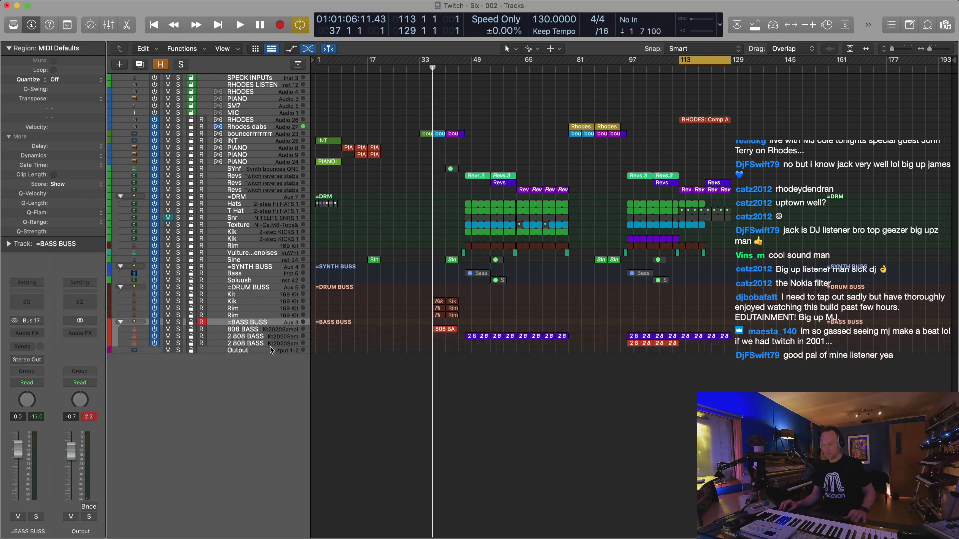
left_click(260, 296)
key("super+BackSpace")
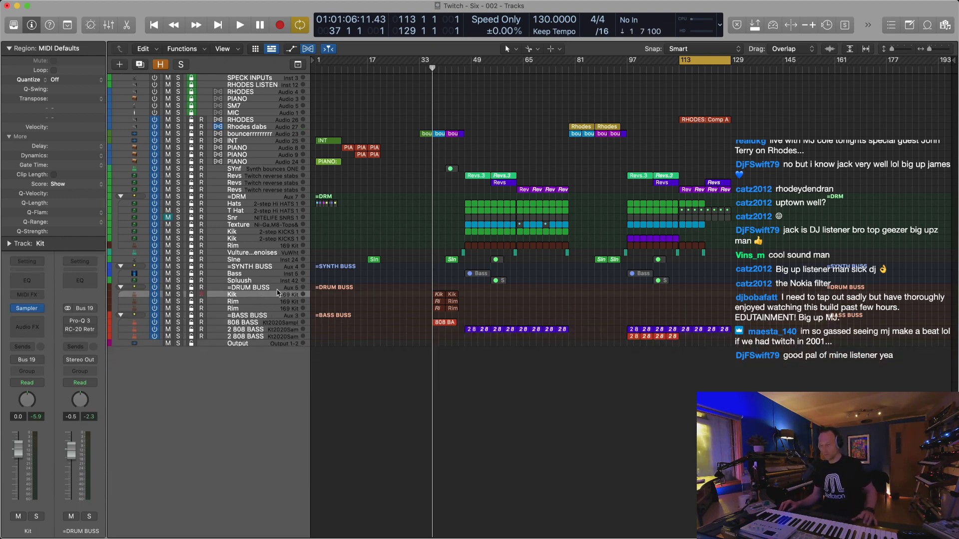
Hide the input tracks from SPECK INPUTs to MIC in the track list
left_click(256, 82)
left_click(255, 114, "shift")
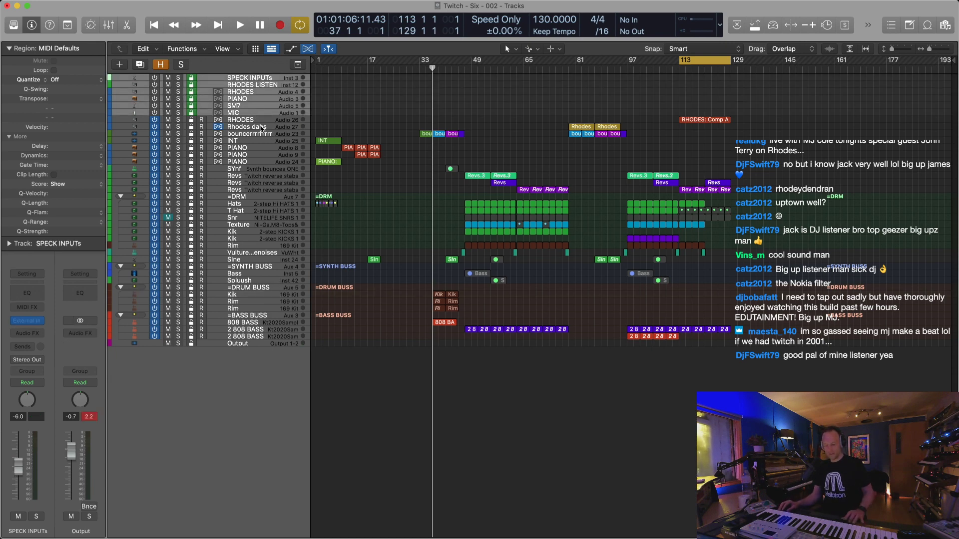
key("h")
left_click(176, 84)
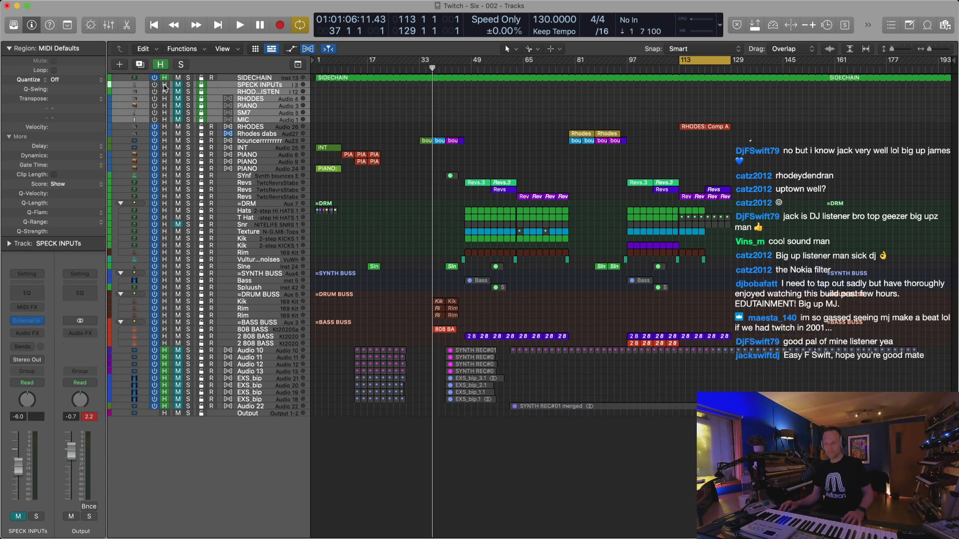
left_click(164, 84)
key("h")
Play the arrangement from bar 31, then from the intro at bar 1
double_click(413, 68)
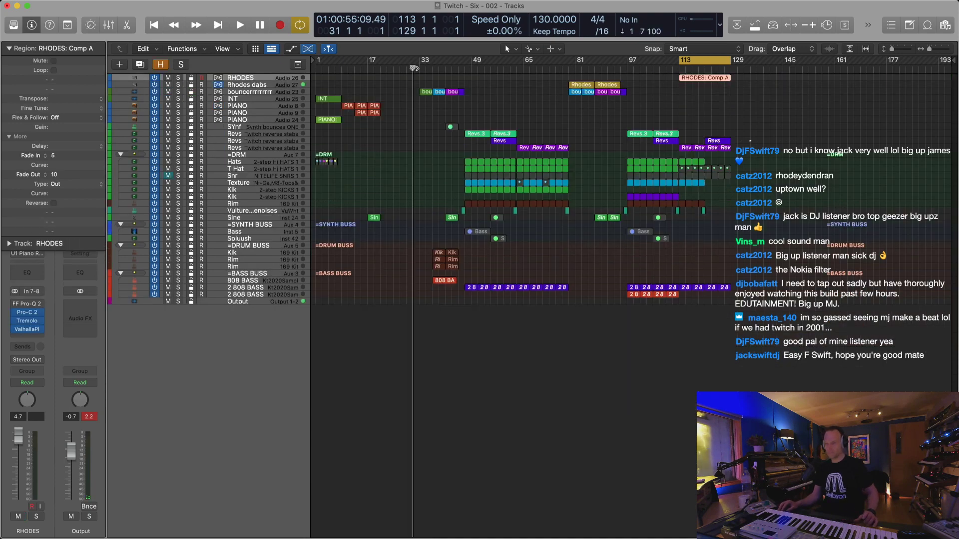
key("super+Right")
key("super+Down")
key("super+Left")
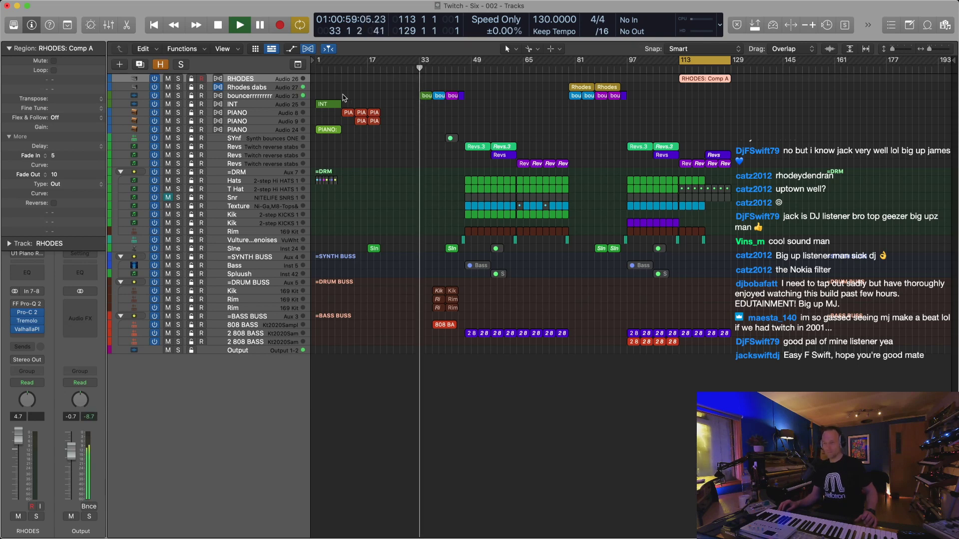
left_click(316, 73)
key("super+Right")
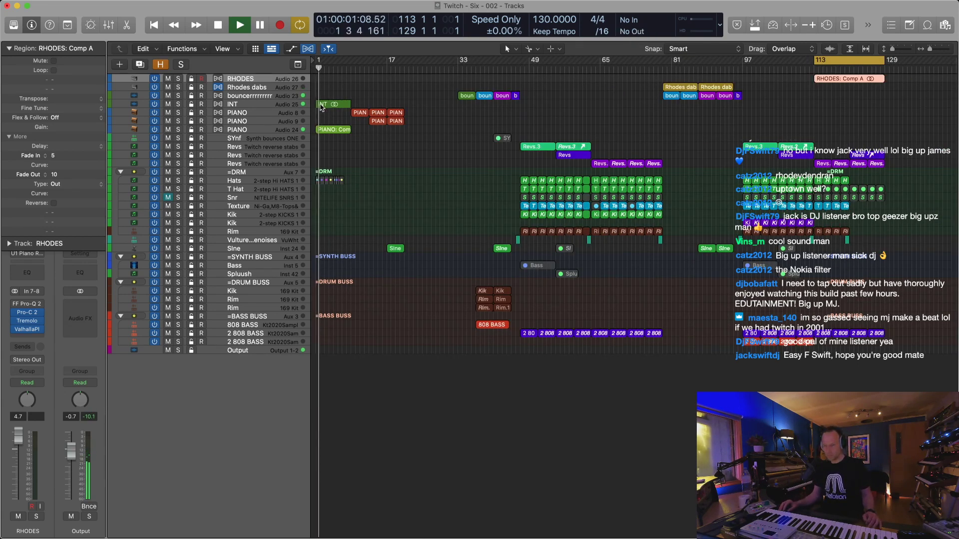
Copy the INT and PIANO intro regions to just past the end of the arrangement, at about bar 130
left_click(320, 128)
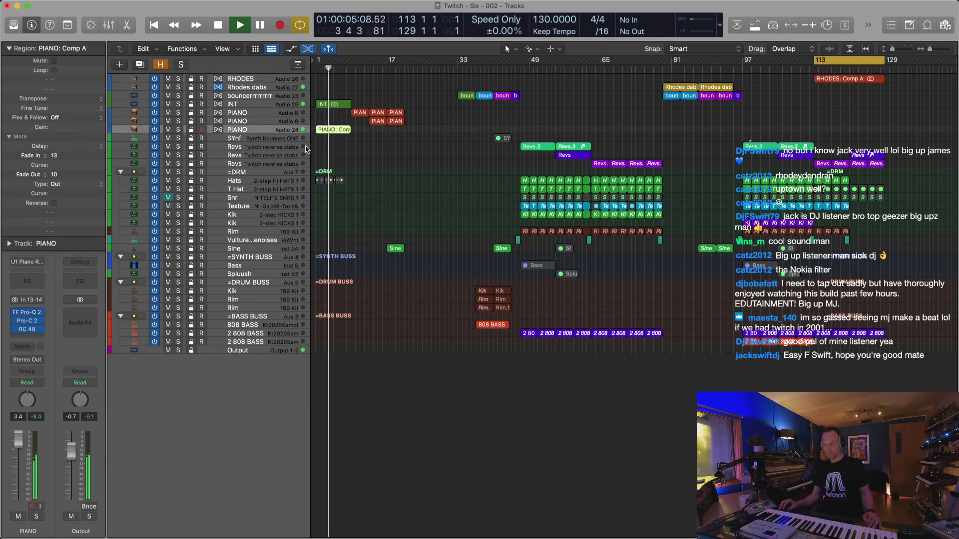
left_click_drag(314, 92, 348, 147)
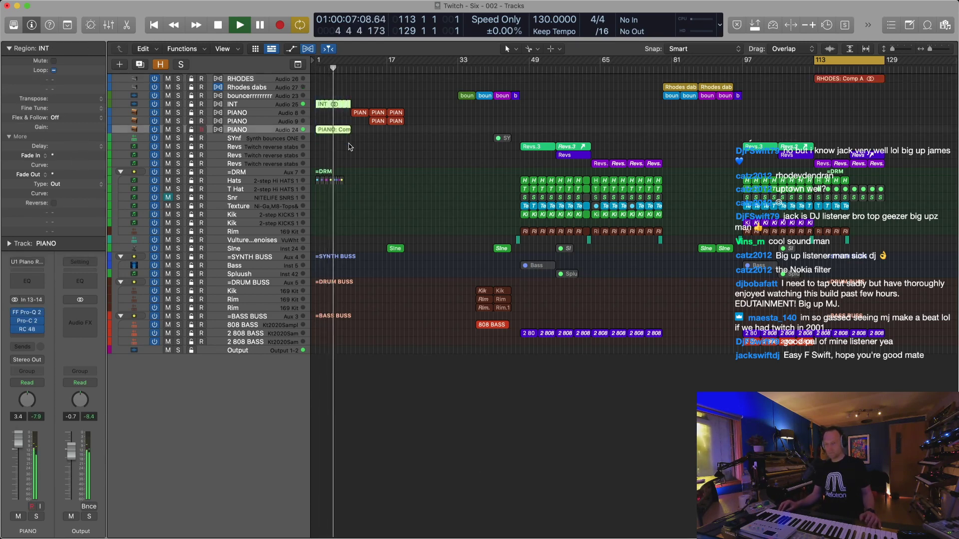
key("super+Left")
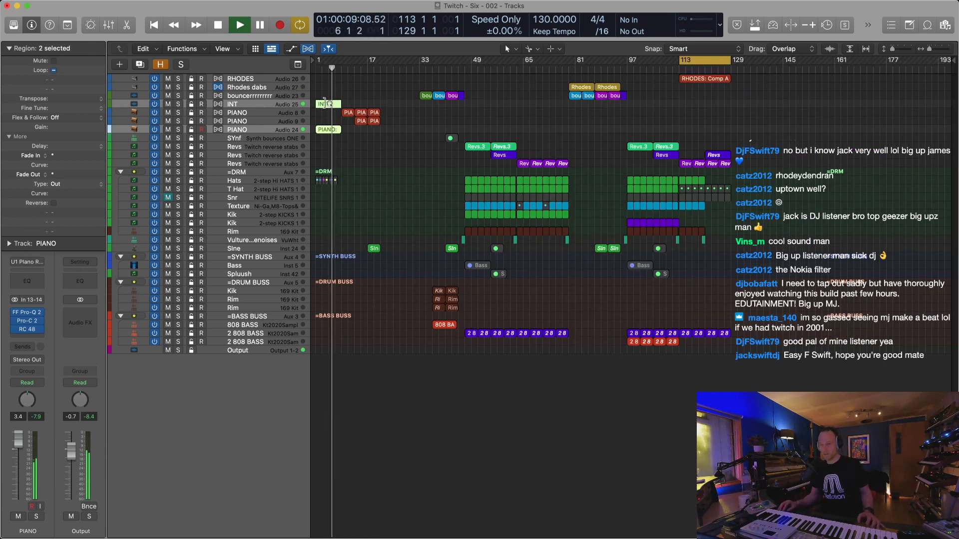
left_click_drag(319, 105, 738, 105)
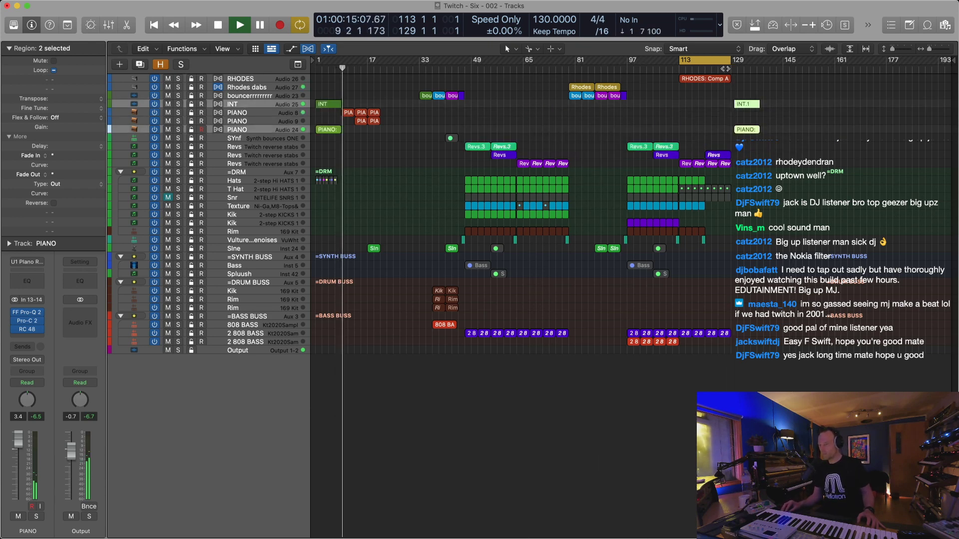
Switch off cycle, play the ending from about bar 126 and move the copied INT and PIANO regions to bar 129
left_click(723, 61)
left_click(726, 69)
key("space")
left_click_drag(786, 80, 749, 140)
key("super+Right")
key("super+Right")
key("super+Right")
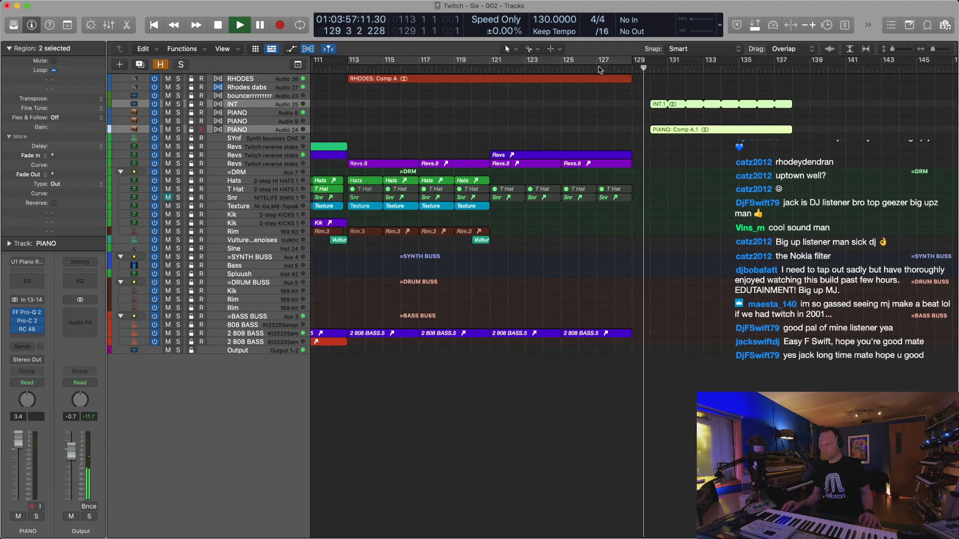
left_click(579, 69)
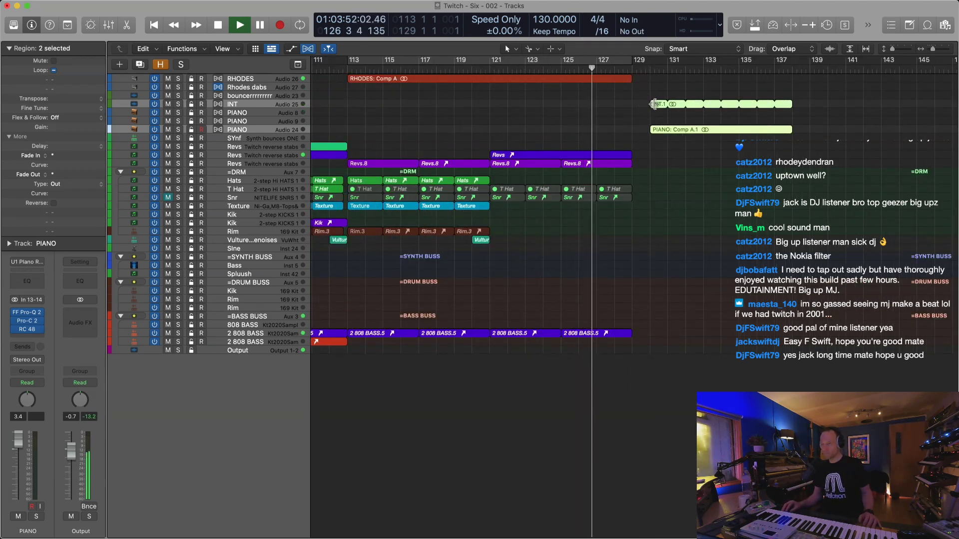
left_click_drag(653, 104, 642, 105)
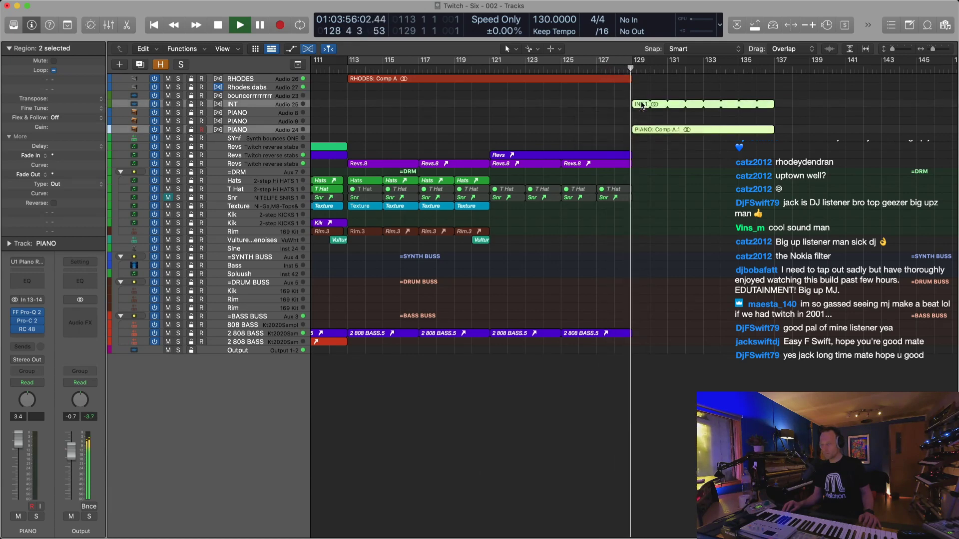
Move the copied PIANO region to bar 137 and play the INT copy alone from about bar 128
key("super+Right")
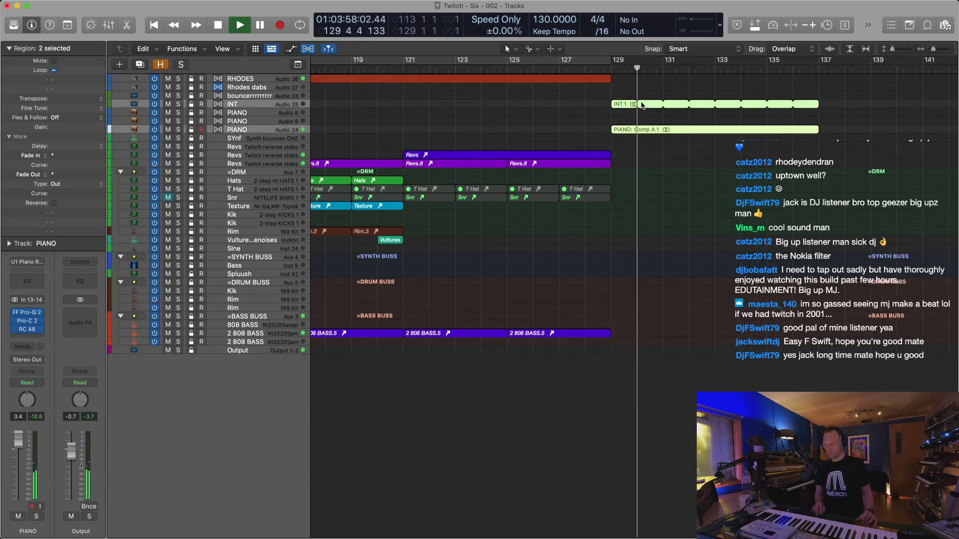
key("super+Left")
key("super+Left")
key("super+Left")
key("super+Left")
key("super+Left")
key("super+Right")
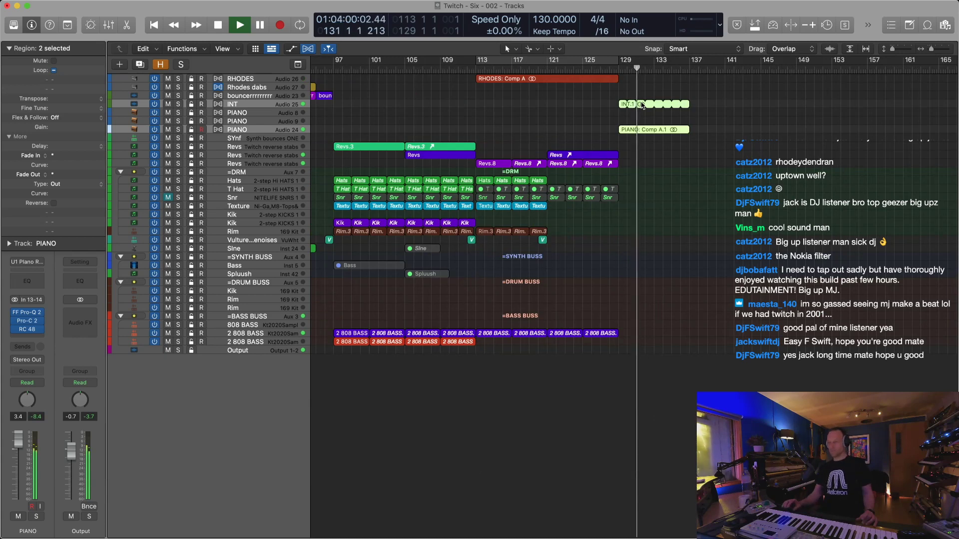
left_click(633, 152)
left_click_drag(649, 131, 720, 131)
left_click_drag(706, 91, 631, 117)
left_click(609, 69)
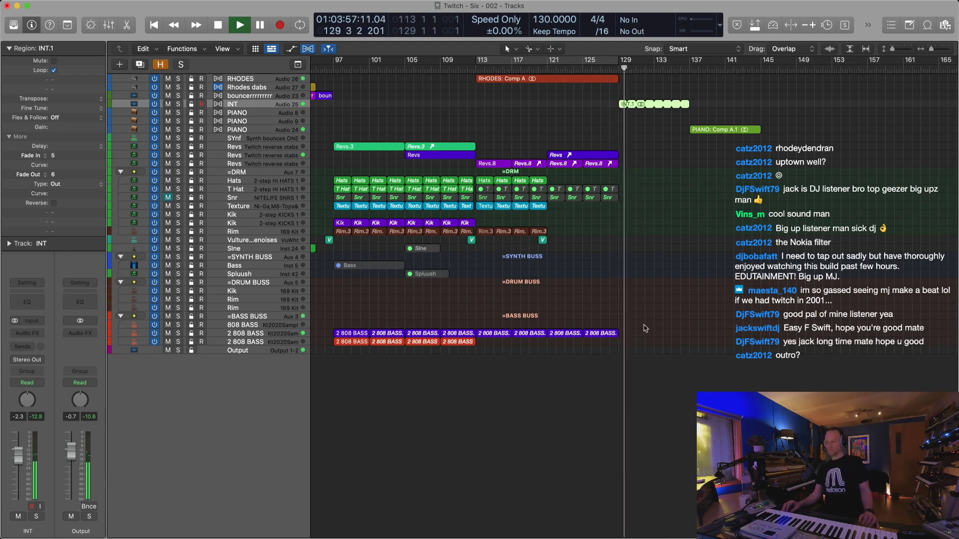
Trim the end of the last 2 808 BASS region, then extend the INT copy to bar 141 with PIANO starting at bar 133
left_click(615, 333)
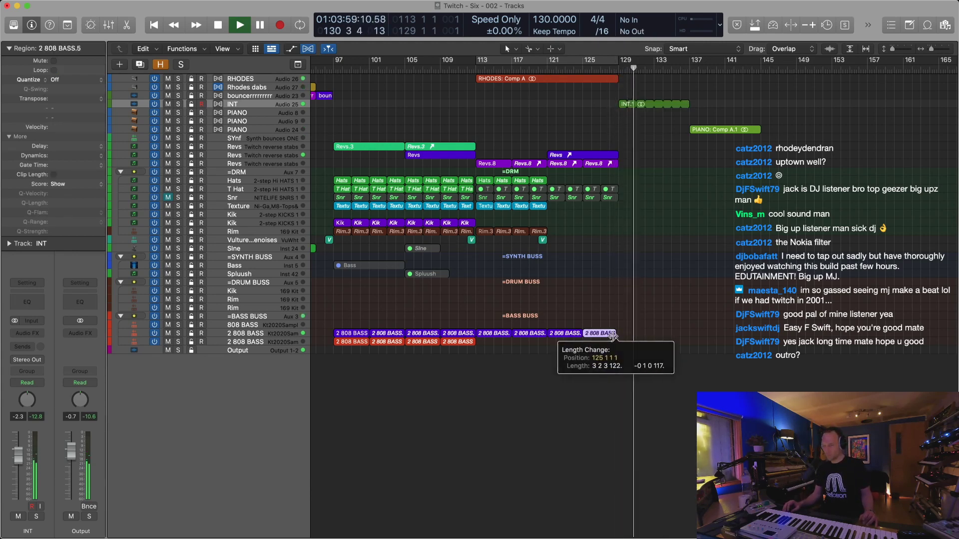
mouse_move(725, 131)
left_mouse_down()
mouse_move(689, 132)
mouse_move(706, 107)
mouse_move(726, 112)
left_mouse_up()
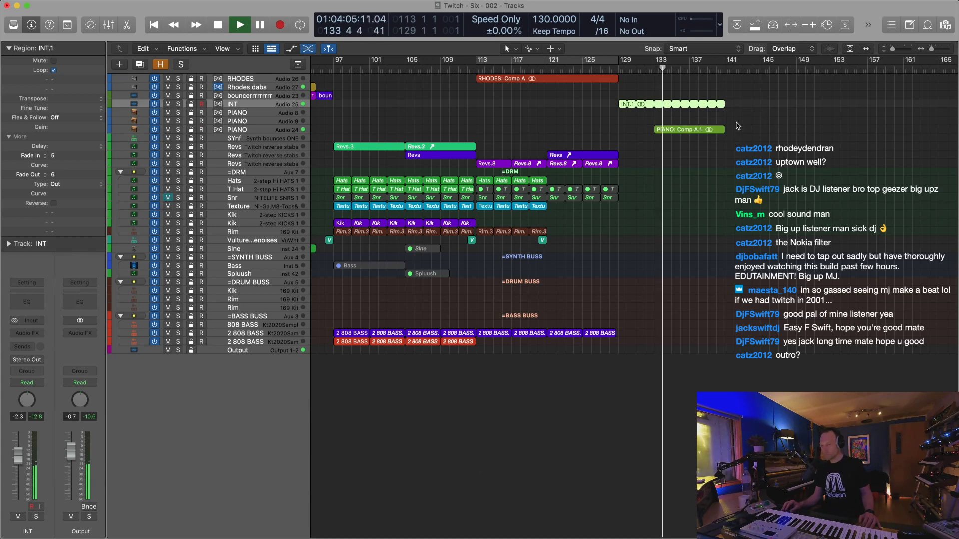
mouse_move(737, 91)
left_mouse_down()
mouse_move(714, 108)
mouse_move(733, 99)
left_mouse_up()
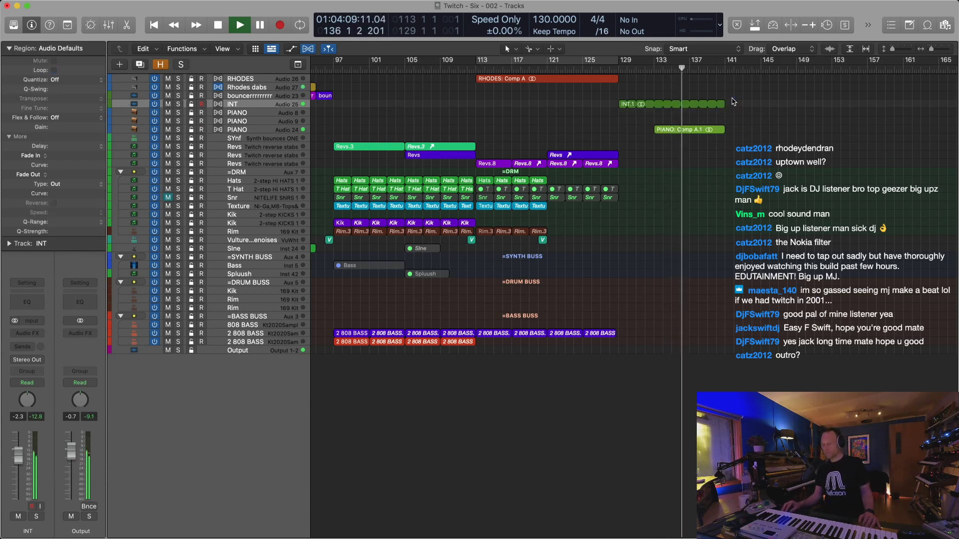
Set the fader of the PIANO track on Audio 24 to 4.4 dB
key("super+Down")
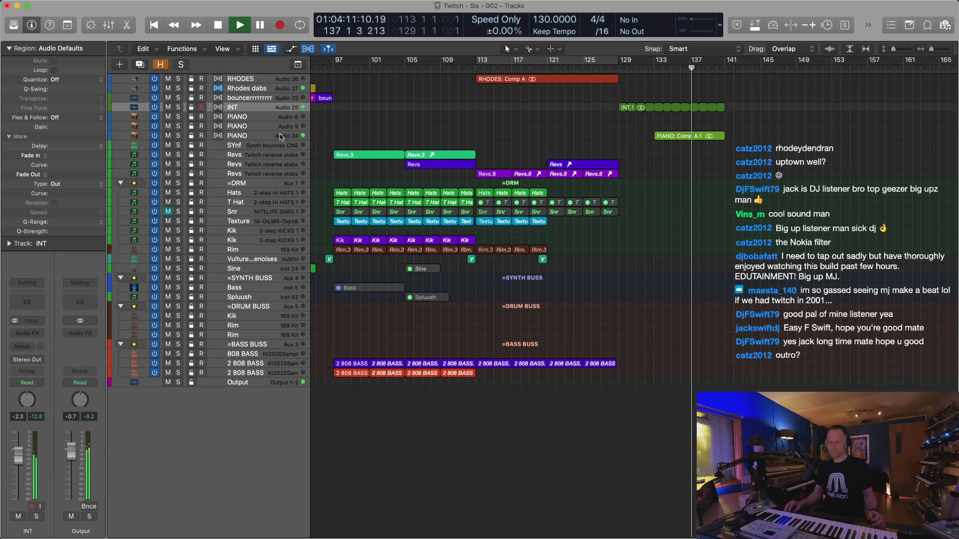
left_click(255, 135)
left_click_drag(19, 436, 21, 438)
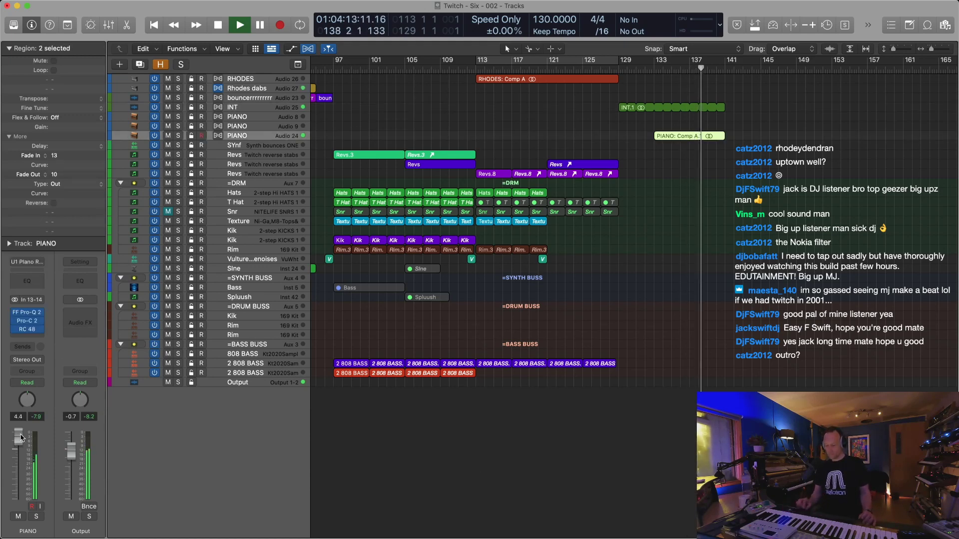
Duplicate the closing PIANO region directly after itself, starting at bar 141
key("super+Down")
key("super+Left")
key("super+Left")
key("super+Up")
key("super+Up")
key("super+Left")
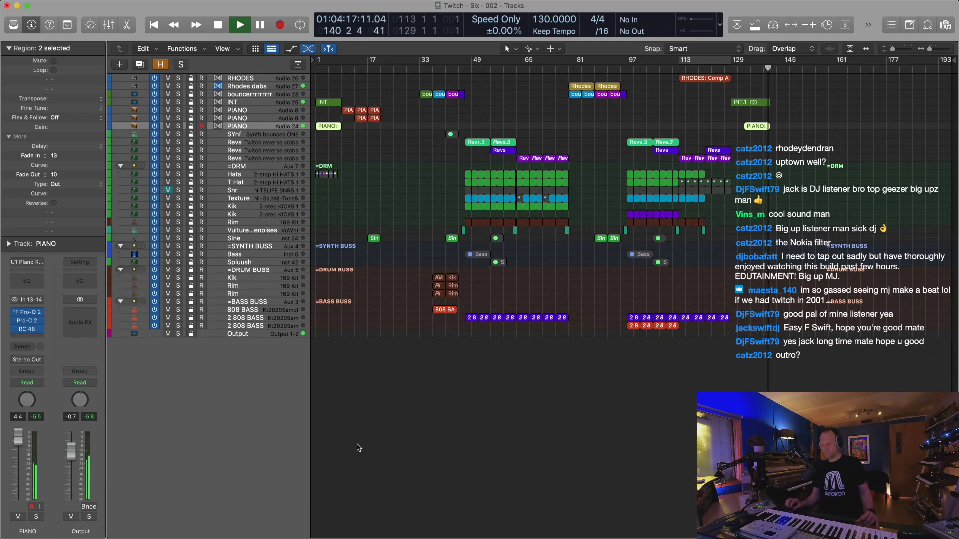
left_click(730, 178)
left_click_drag(756, 126, 783, 127)
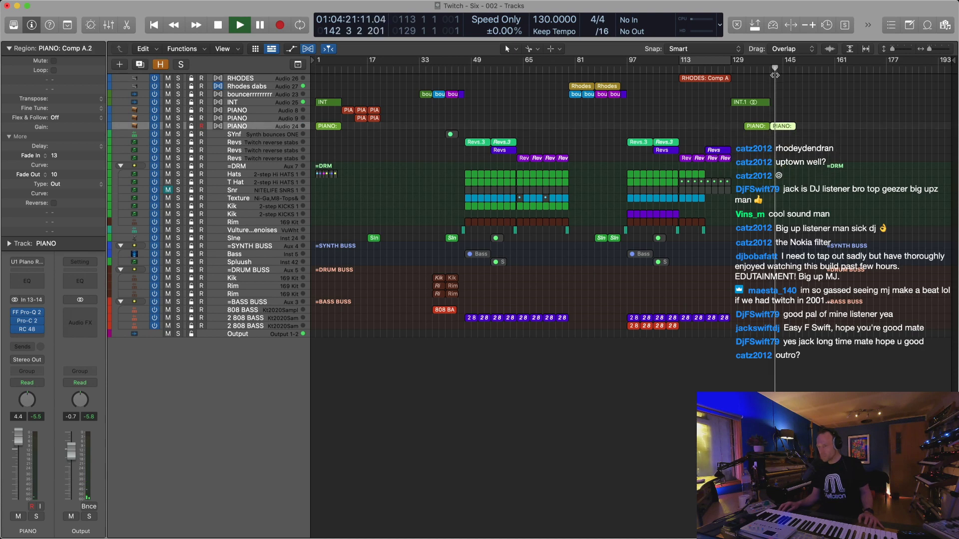
Add a fade-out of 3099 to the last PIANO region and play its ending from about bar 147
key("super+Right")
key("super+Right")
key("super+Left")
key("super+Down")
key("super+Down")
key("super+Down")
key("super+Up")
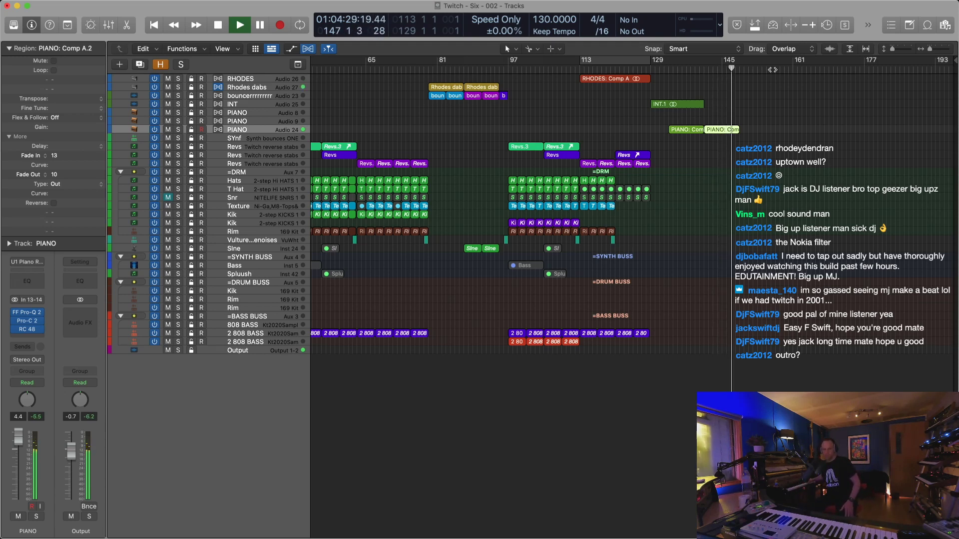
key("super+Right")
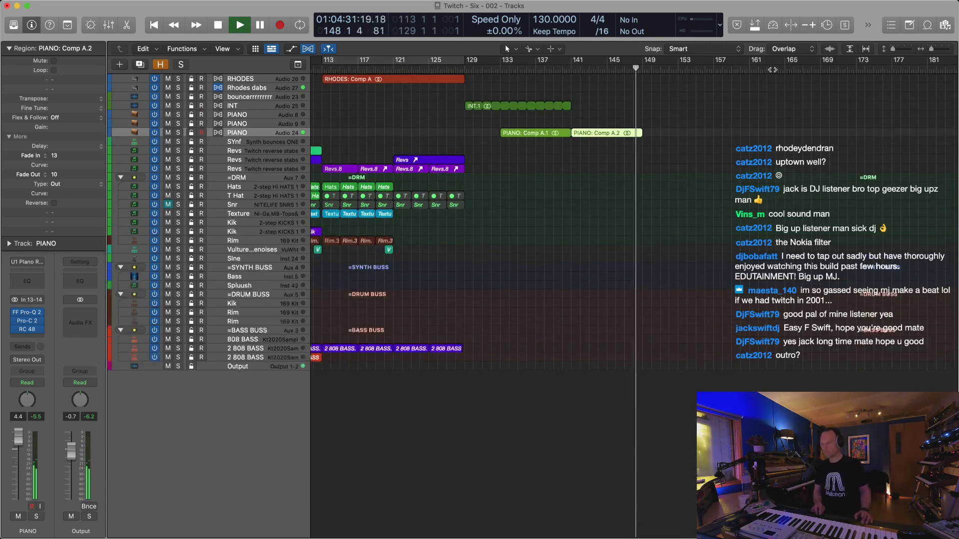
key("super+Down")
left_click_drag(641, 157, 627, 158)
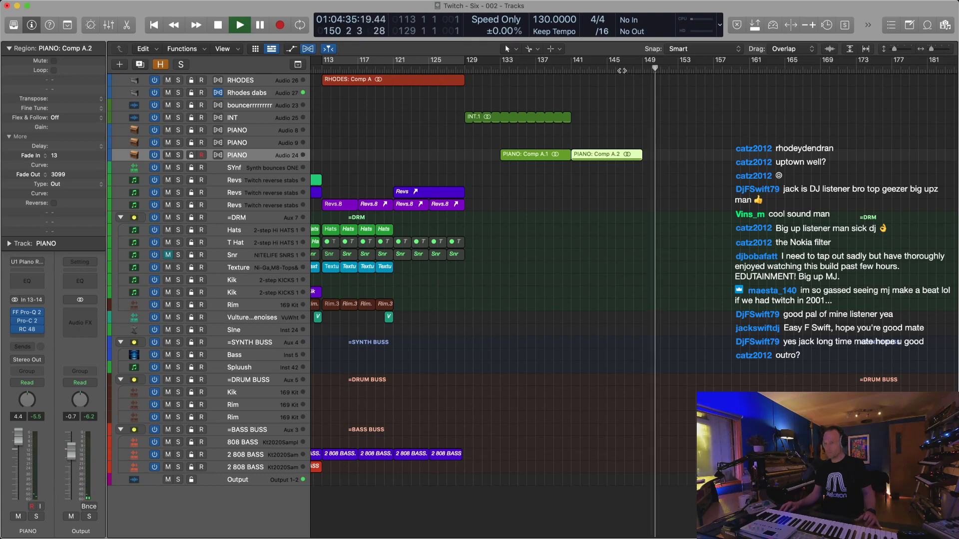
left_click(624, 70)
key("super+Right")
key("super+Right")
key("super+Down")
key("super+Down")
key("ctrl+z")
key("super+Down")
key("super+Down")
key("super+Down")
key("super+Up")
key("super+Up")
key("super+Left")
key("super+Left")
key("super+Left")
key("ctrl+z")
key("Up")
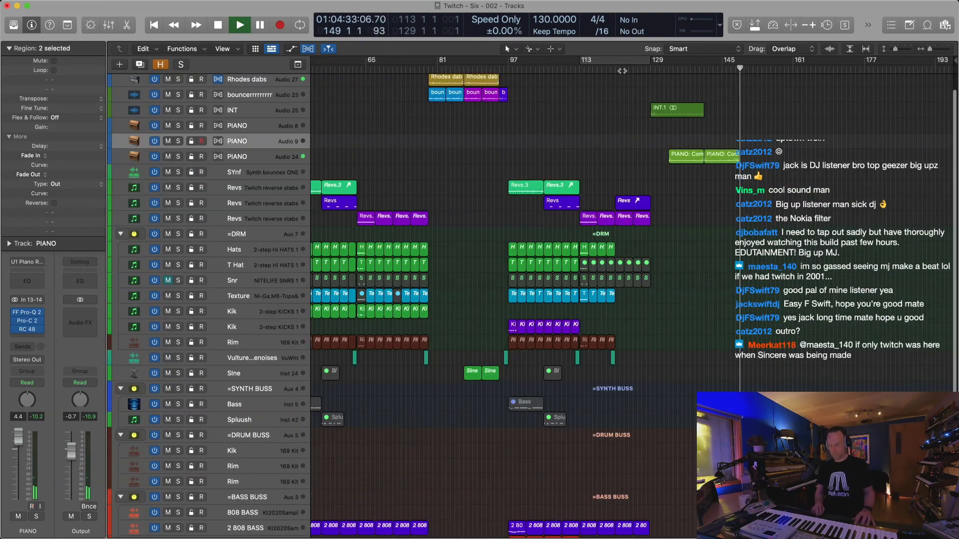
Set the cycle range from 32 4 1 1 to 150 1 1 1 and start playback from its beginning
key("super+Up")
key("super+Up")
key("super+Left")
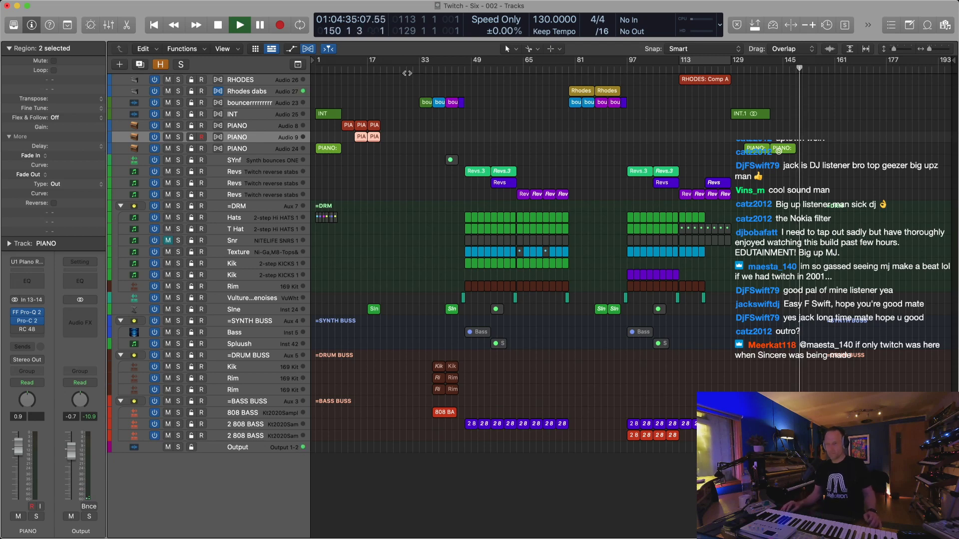
left_click_drag(422, 63, 802, 111)
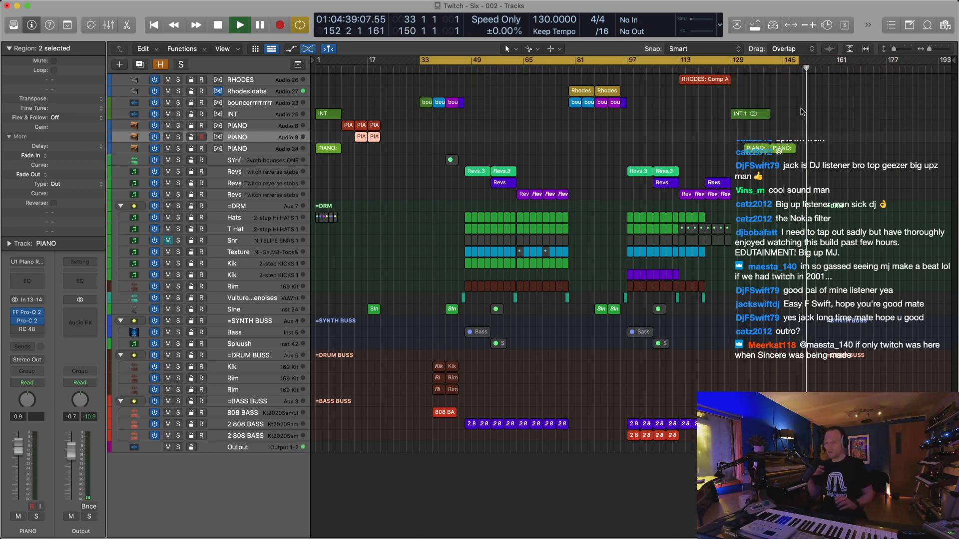
key("space")
key("space")
key("Return")
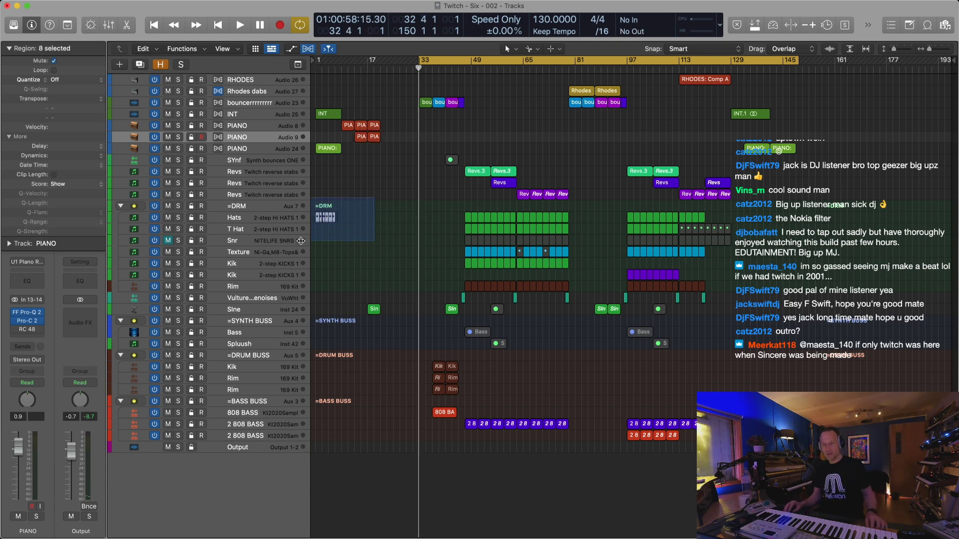
left_click_drag(301, 241, 301, 241)
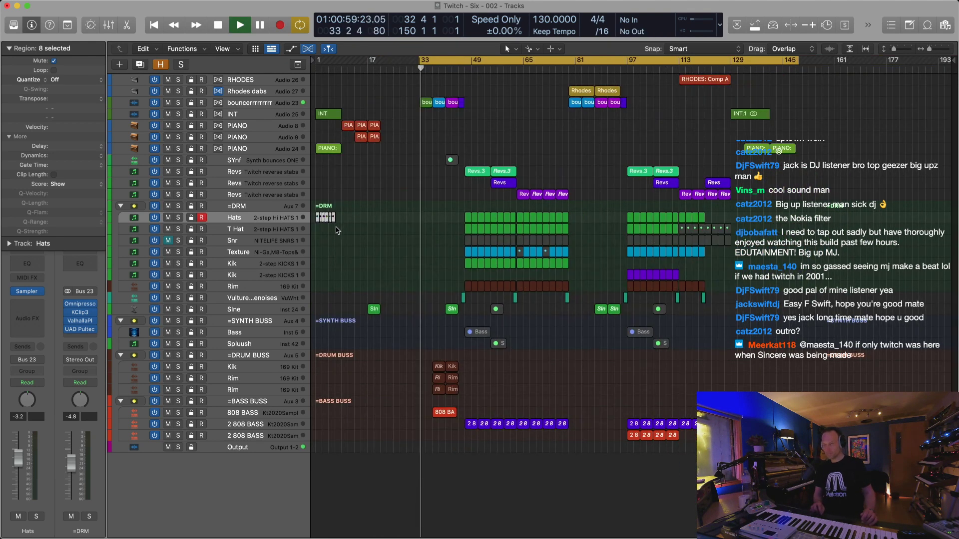
Load the user channel strip setting Chelsea Mix Bus GAIN onto the Output track
left_click(252, 450)
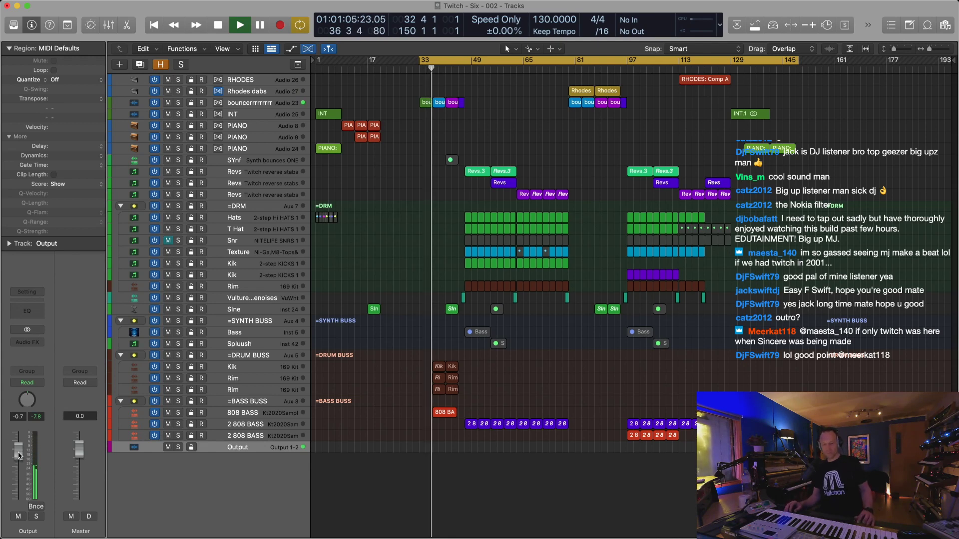
left_click(42, 292)
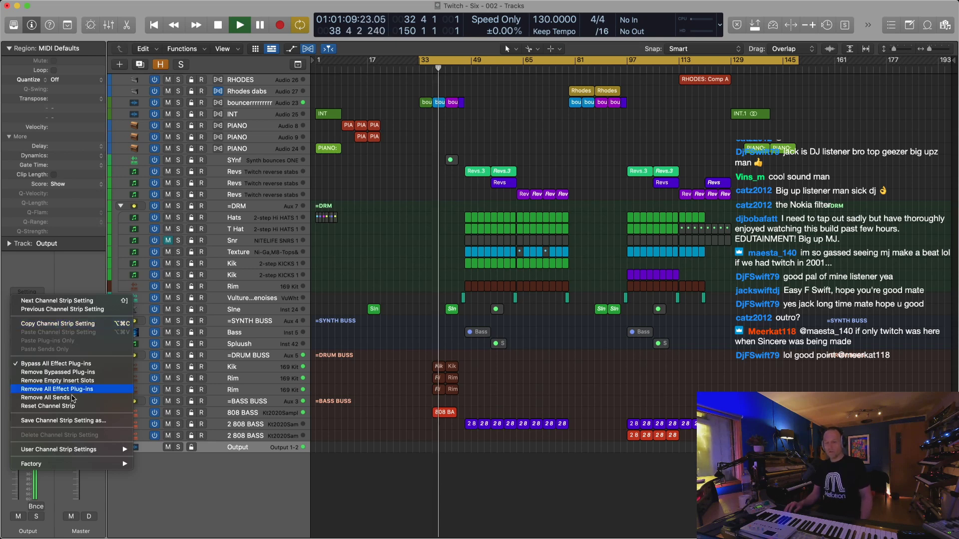
mouse_move(115, 450)
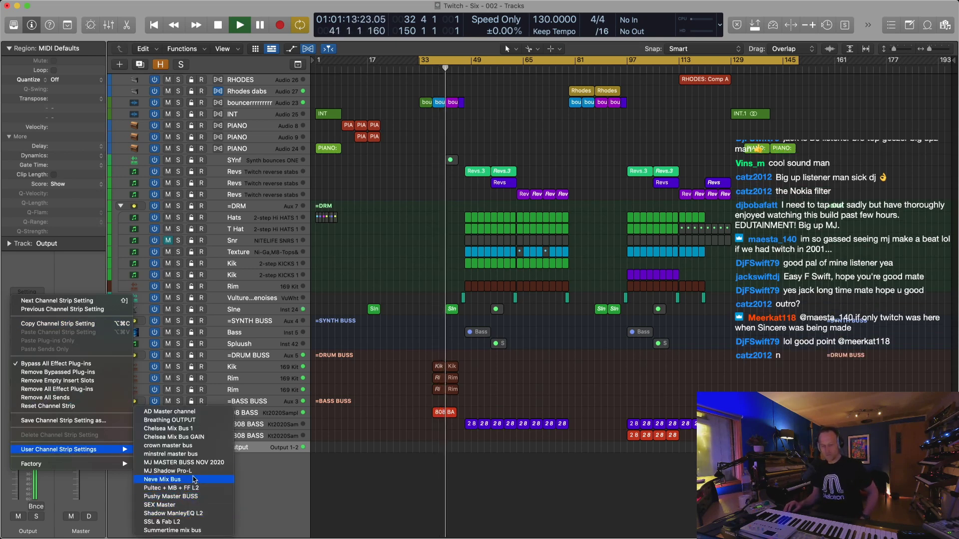
left_click(190, 437)
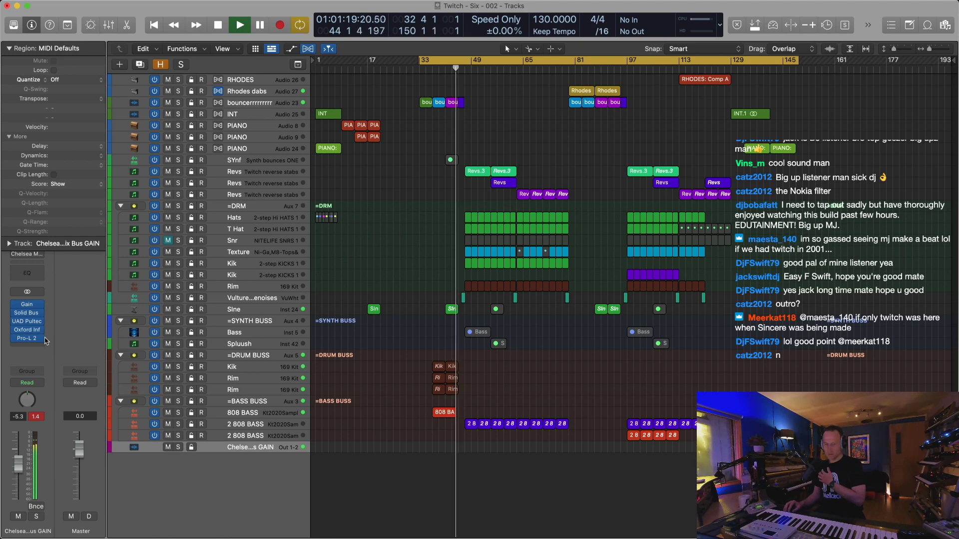
Lower the mix bus Gain plug-in to -10.6 dB with the Pro-L 2 limiter open beside it
left_click(28, 306)
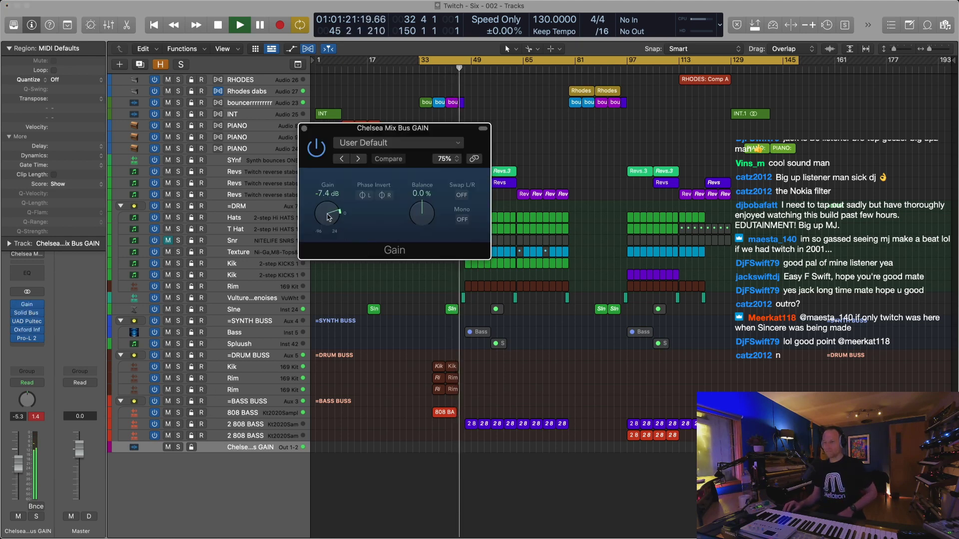
left_click_drag(360, 128, 179, 85)
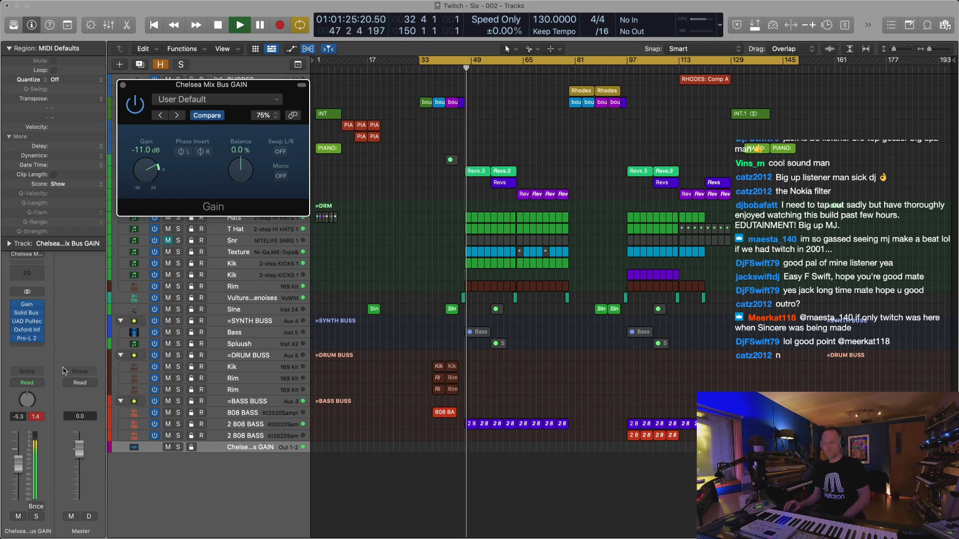
left_click(26, 338)
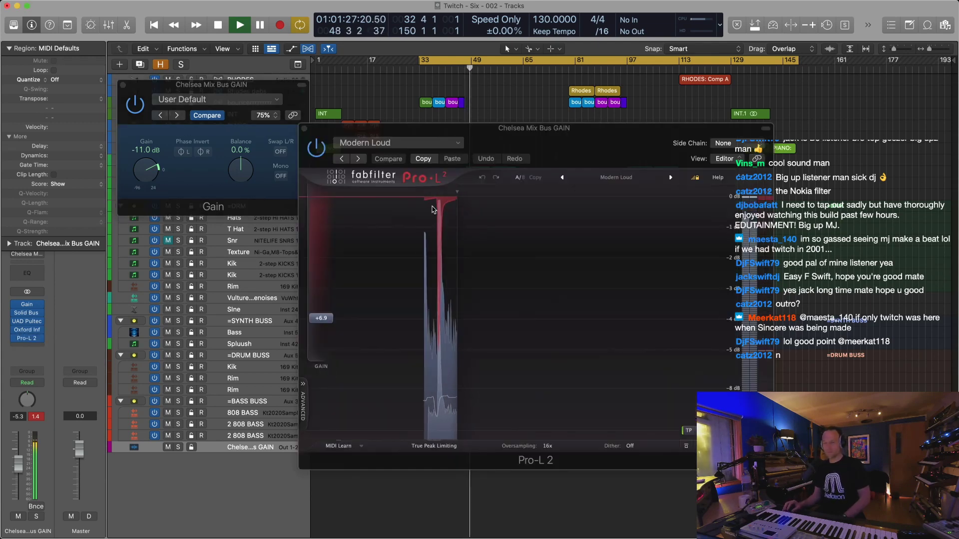
left_click_drag(481, 147, 640, 124)
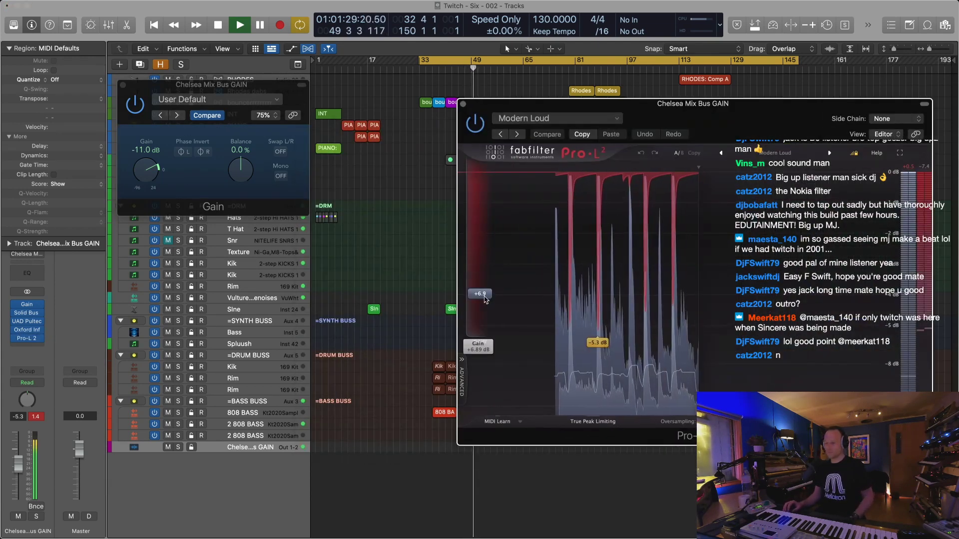
left_click_drag(152, 176, 147, 168)
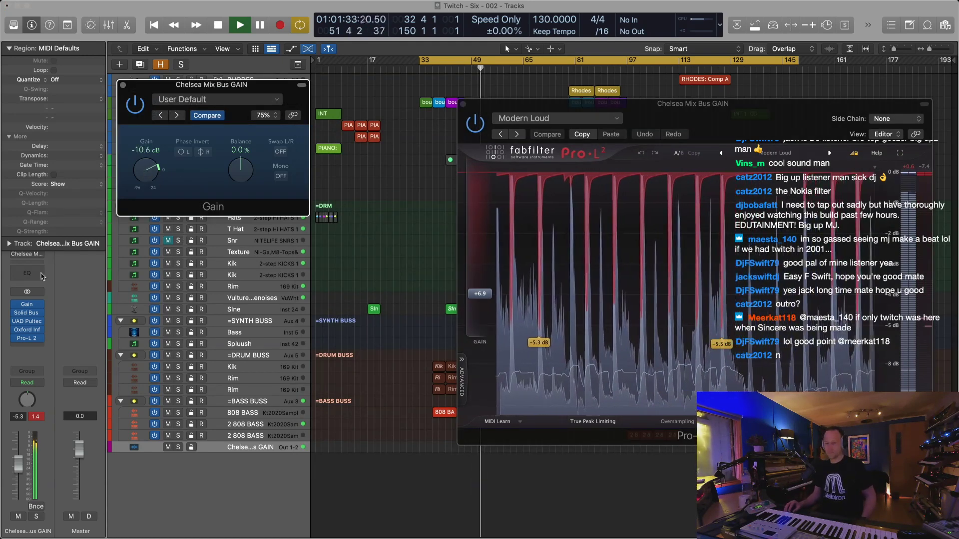
Raise the mix bus fader to 0.0 dB and set the Gain plug-in to -13.1 dB
left_click(35, 416)
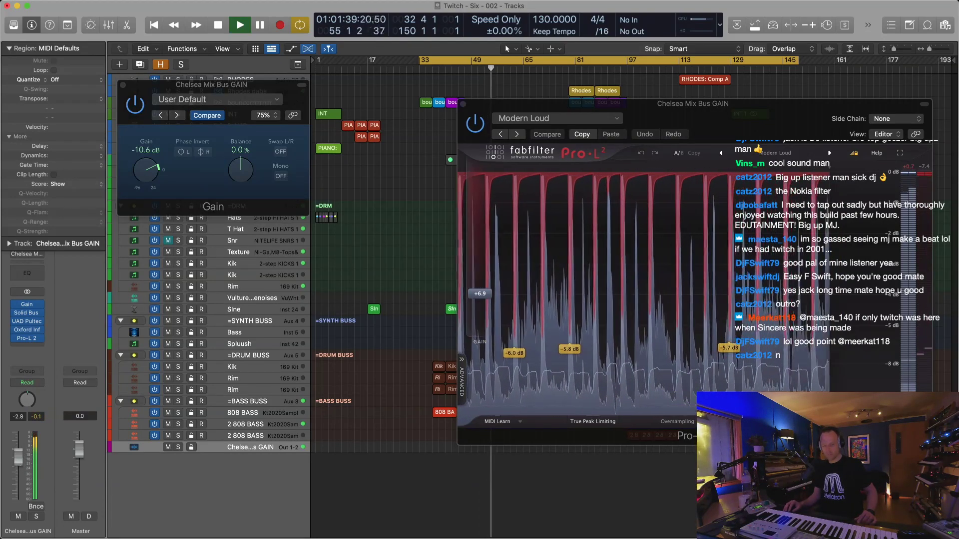
left_click_drag(20, 456, 21, 460)
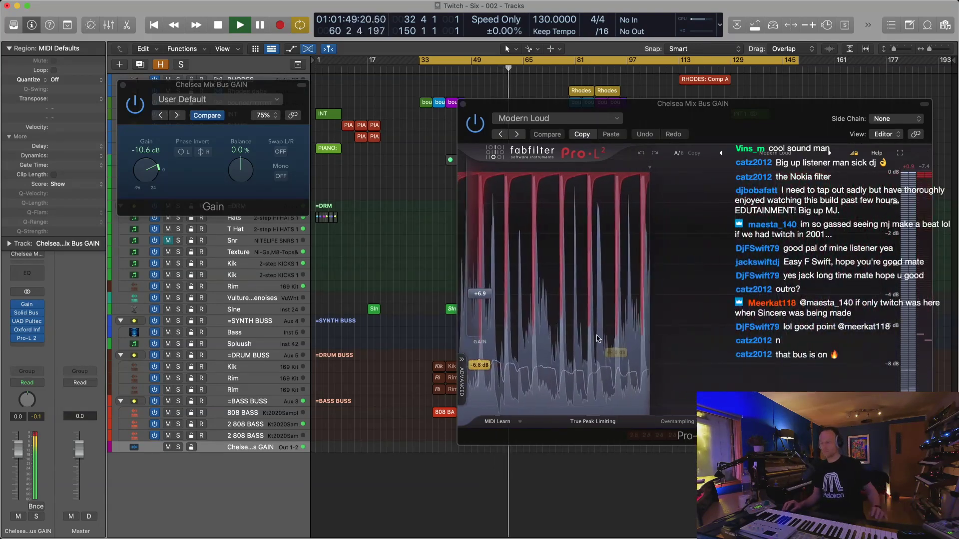
left_click_drag(146, 169, 146, 173)
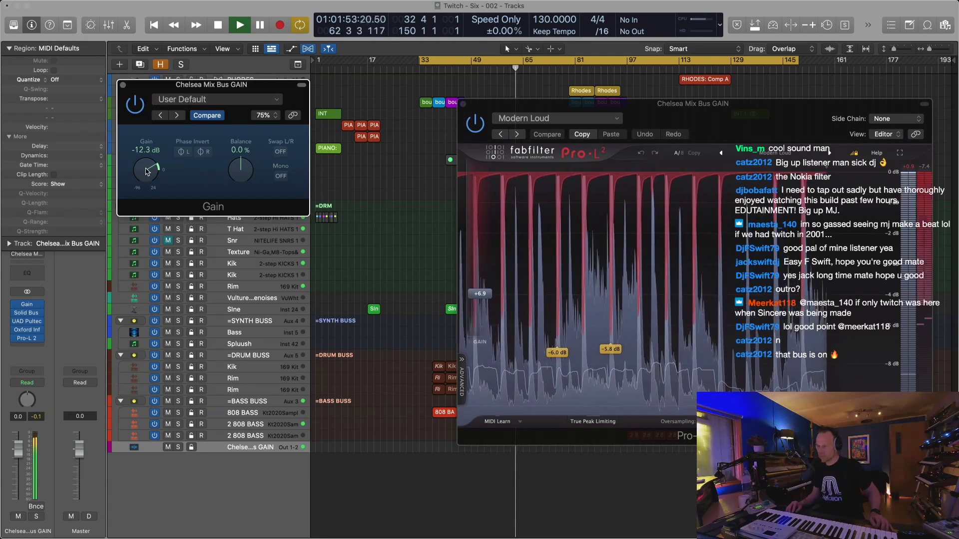
left_click_drag(146, 171, 146, 172)
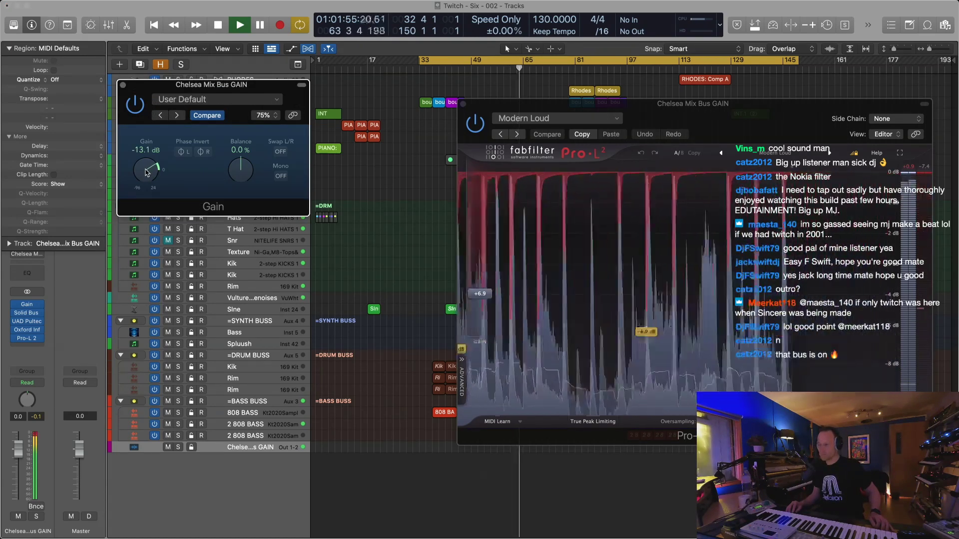
Check the Solid Bus Comp, and set the Oxford Inflator's Effect to 91.5 % and Curve to 50.0
left_click(35, 313)
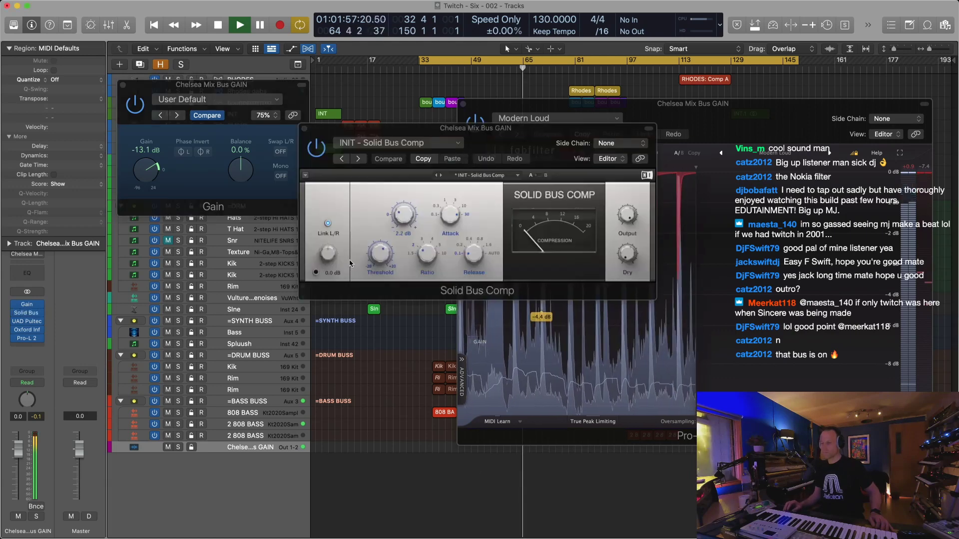
left_click(304, 128)
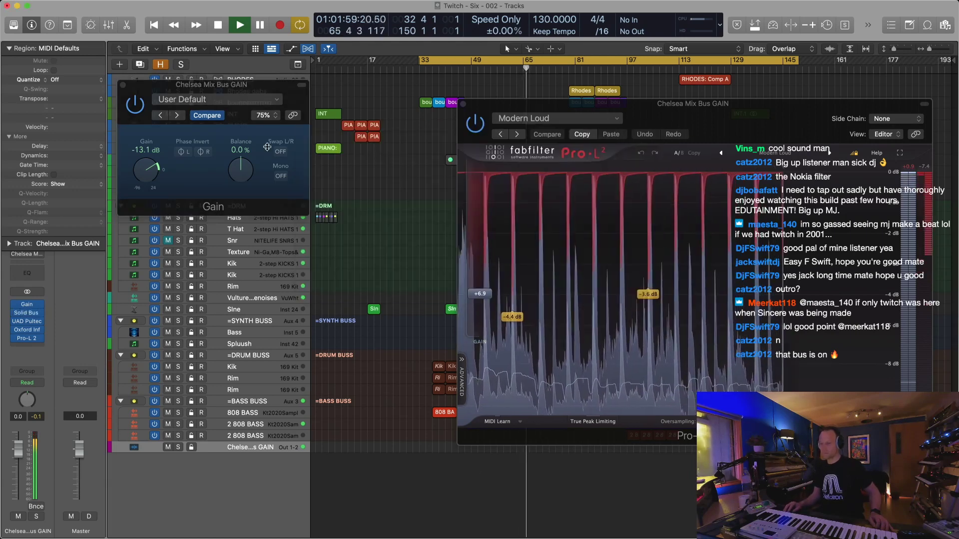
left_click(27, 330)
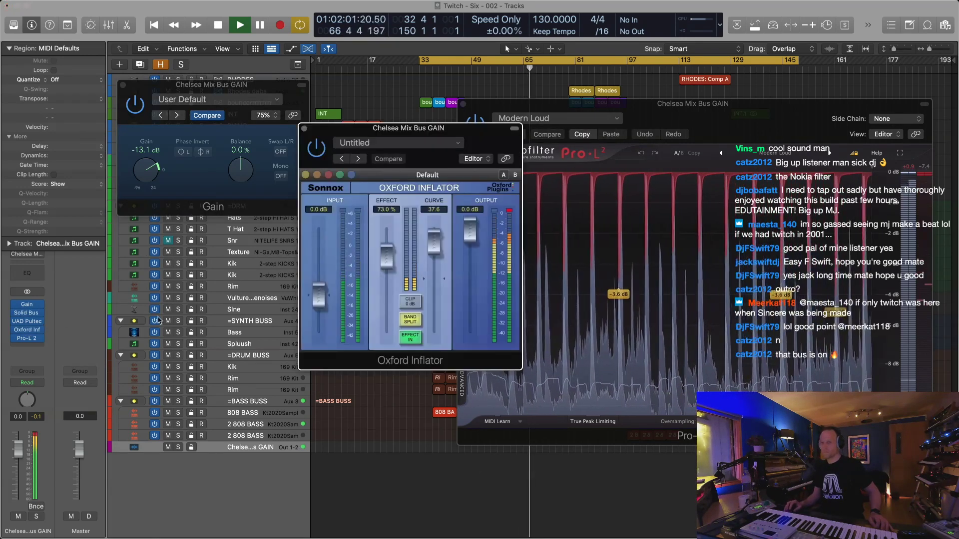
left_click_drag(434, 242, 386, 234)
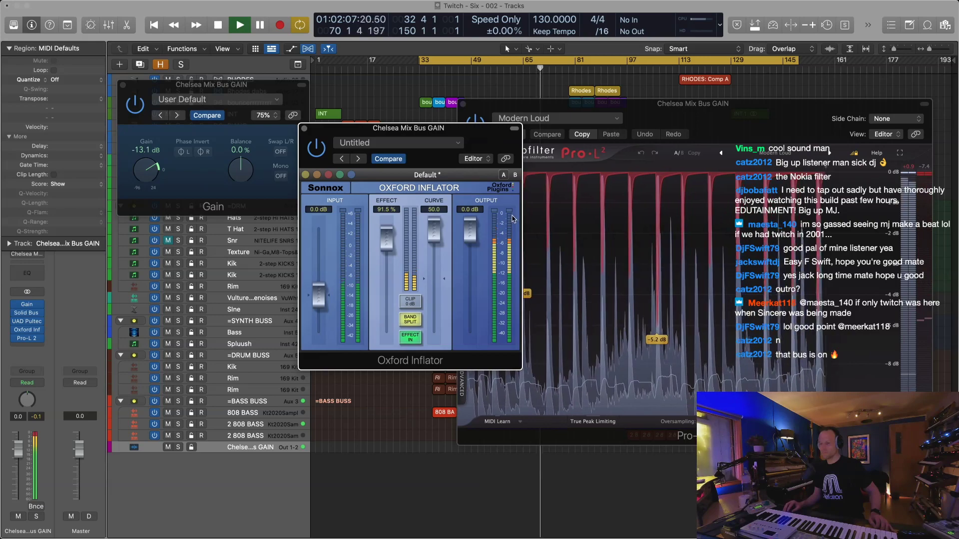
Adjust the high-frequency boost on the mix bus UAD Pultec EQP-1A and close all open plug-in windows
left_click(28, 323)
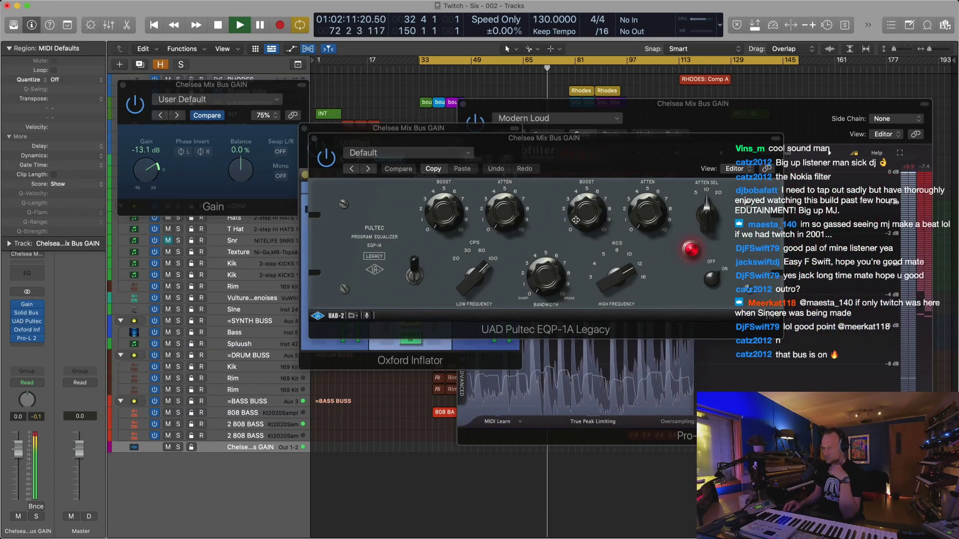
left_click_drag(600, 220, 574, 297)
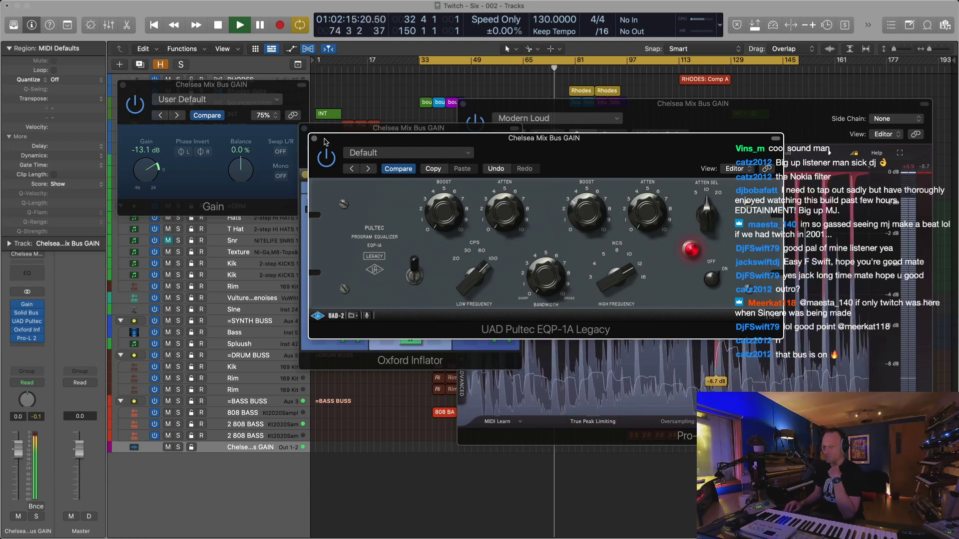
left_click(314, 138)
left_click(304, 128)
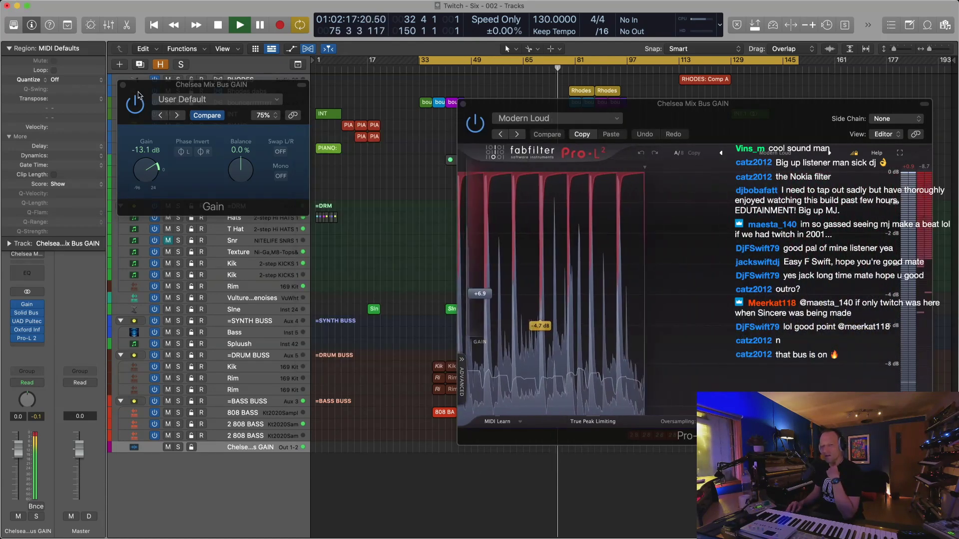
left_click(123, 85)
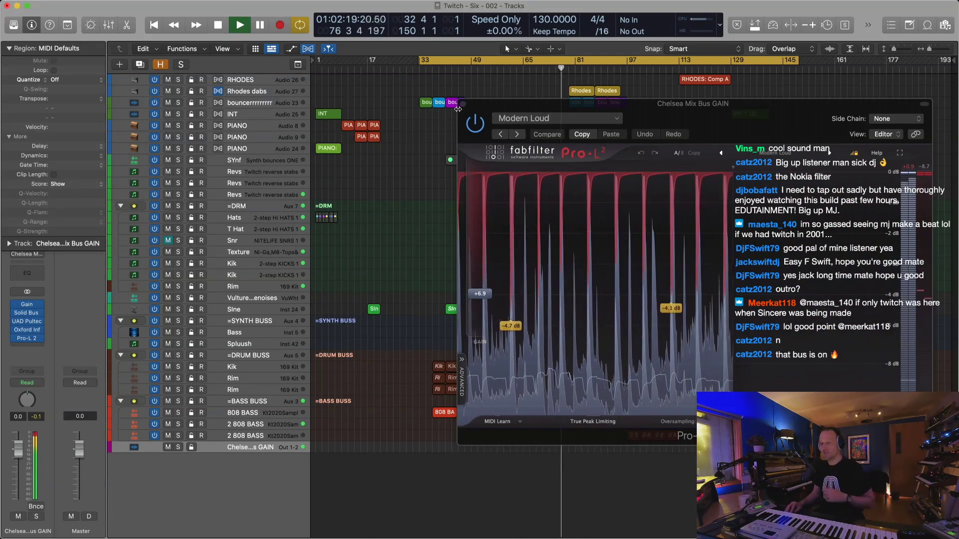
left_click(462, 104)
Cycle the first drop's last 2 808 BASS region from bar 75 to 79 and audition it in solo
left_click_drag(572, 432, 563, 440)
key("u")
key("space")
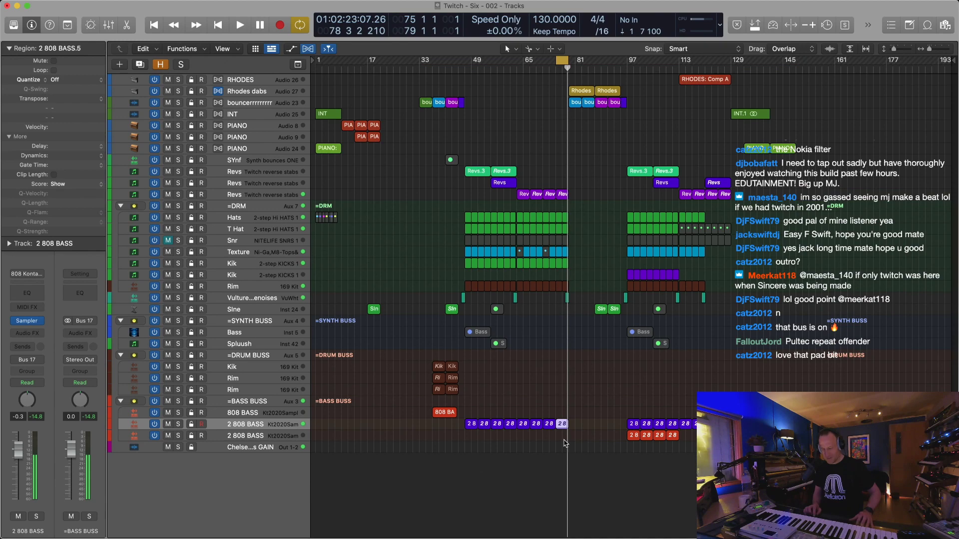
key("a")
key("space")
key("ctrl+s")
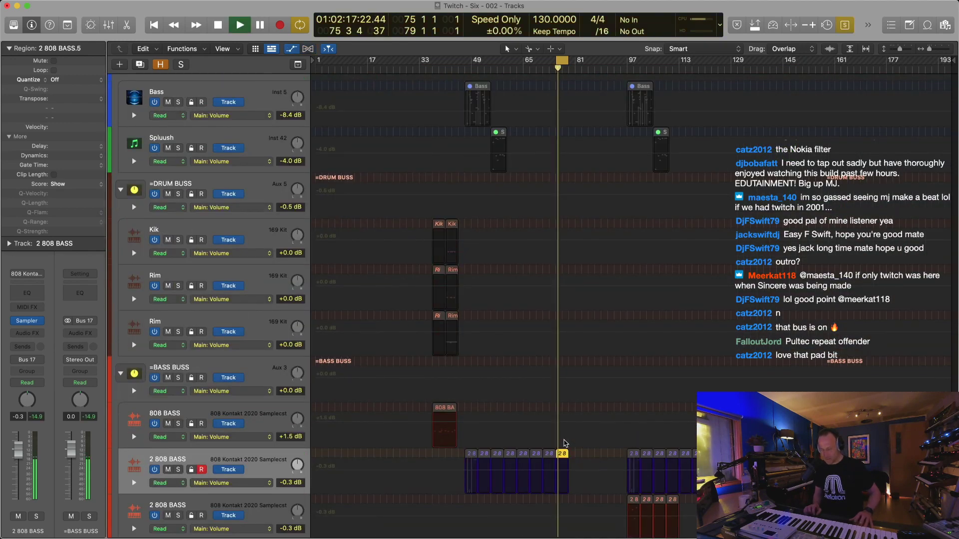
key("a")
key("super+Up")
key("super+Right")
key("super+Right")
key("super+Right")
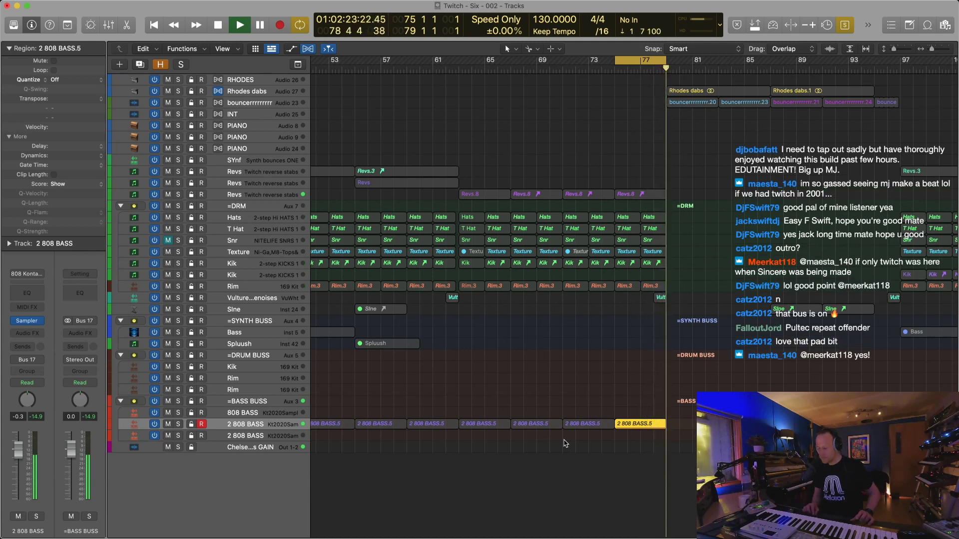
key("space")
key("space")
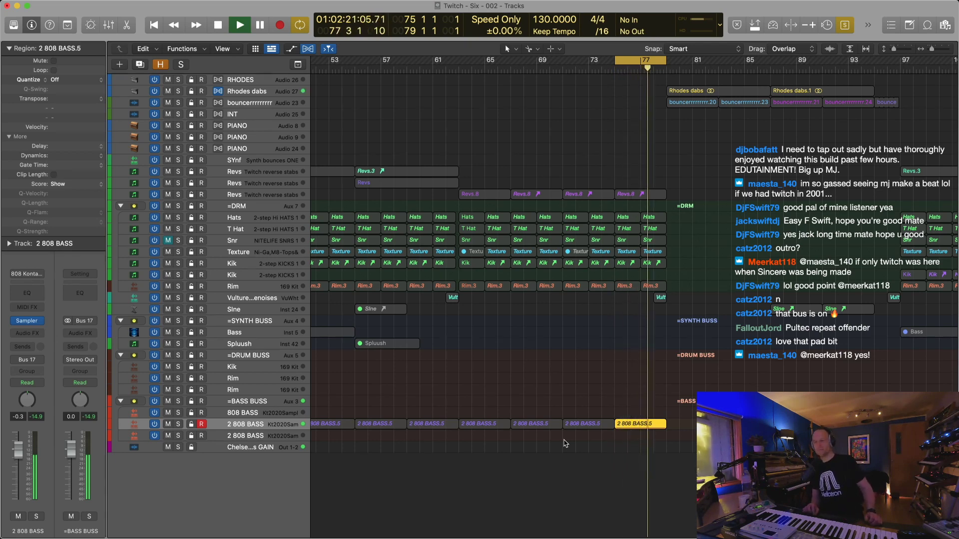
Cycle the first 2 808 BASS region from bar 47 to 51, examine its notes in solo in the Piano Roll, and unsolo it
key("super+Left")
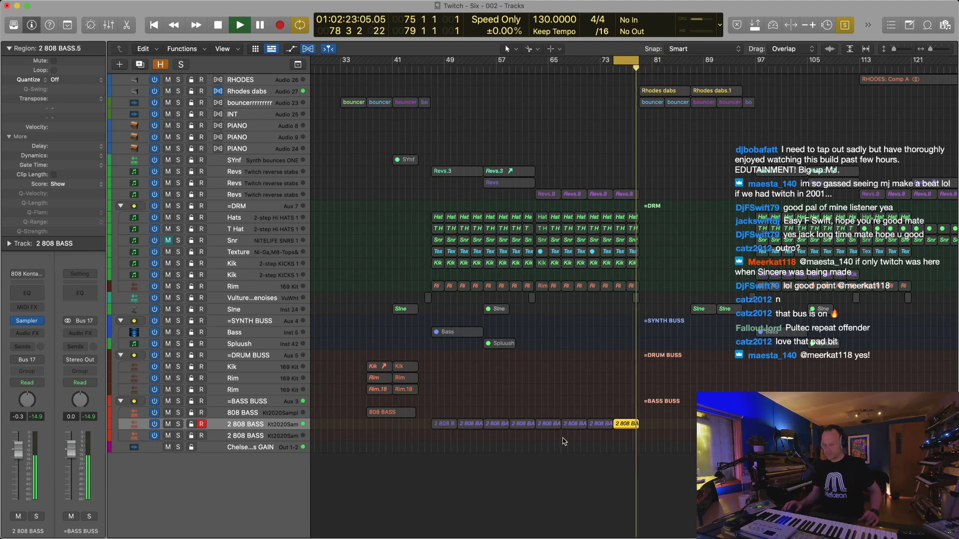
left_click(445, 424)
key("super+u")
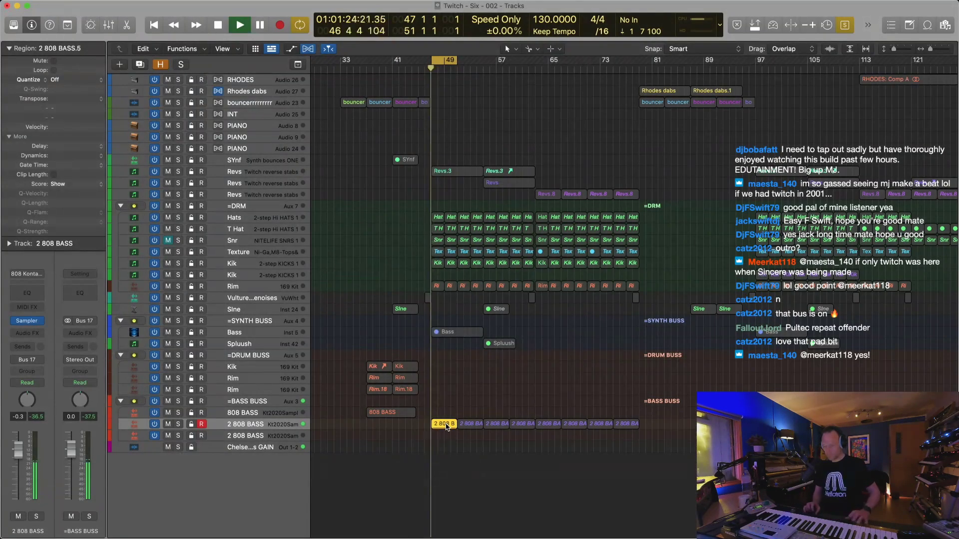
key("2")
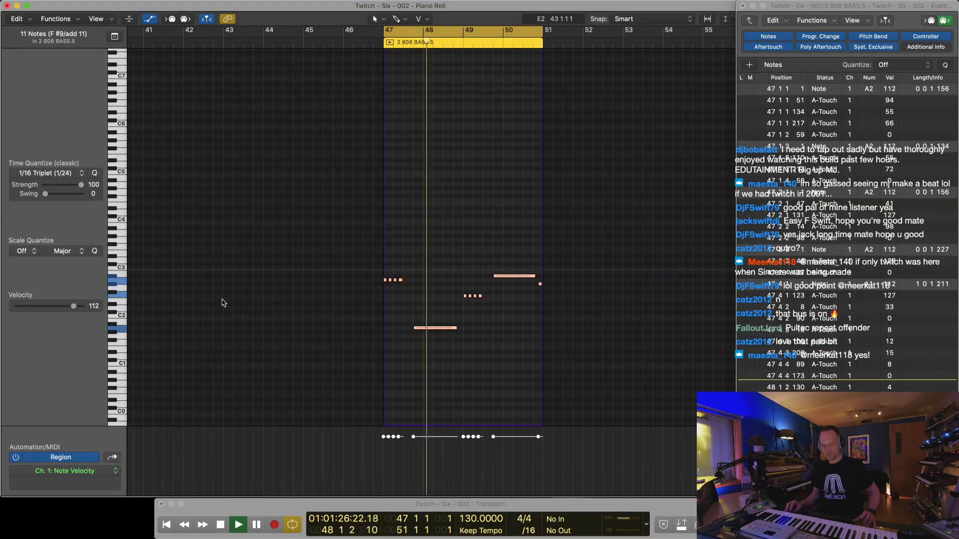
left_click_drag(487, 290, 461, 301)
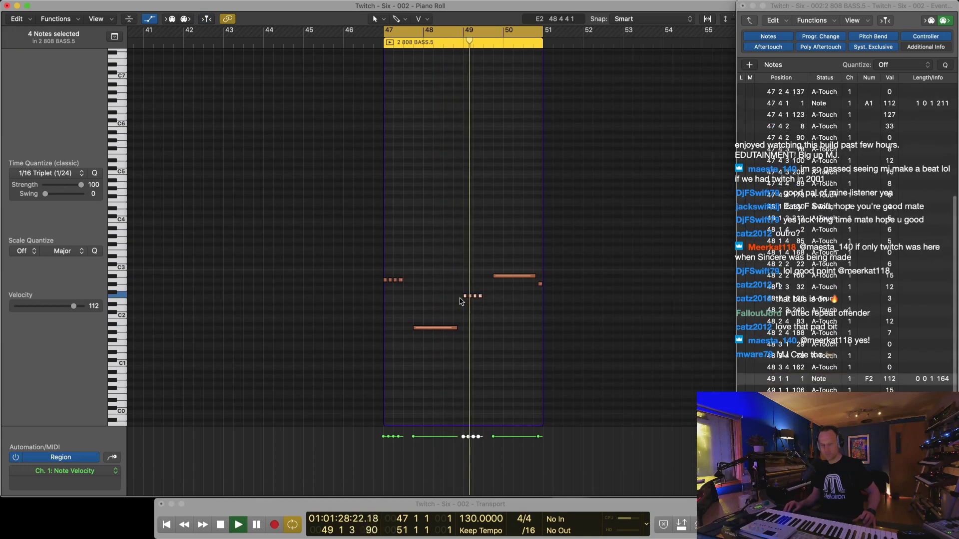
left_click_drag(490, 270, 541, 286)
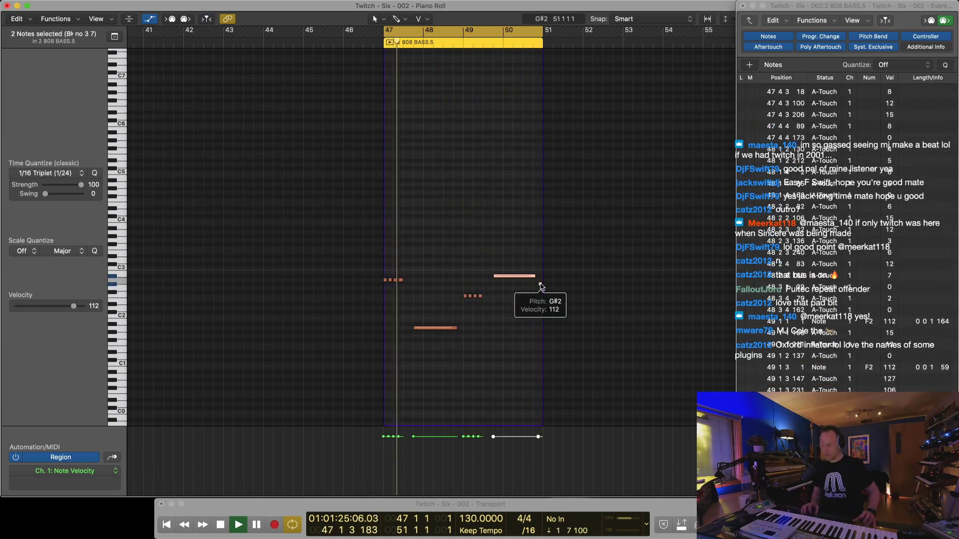
key("1")
key("ctrl+s")
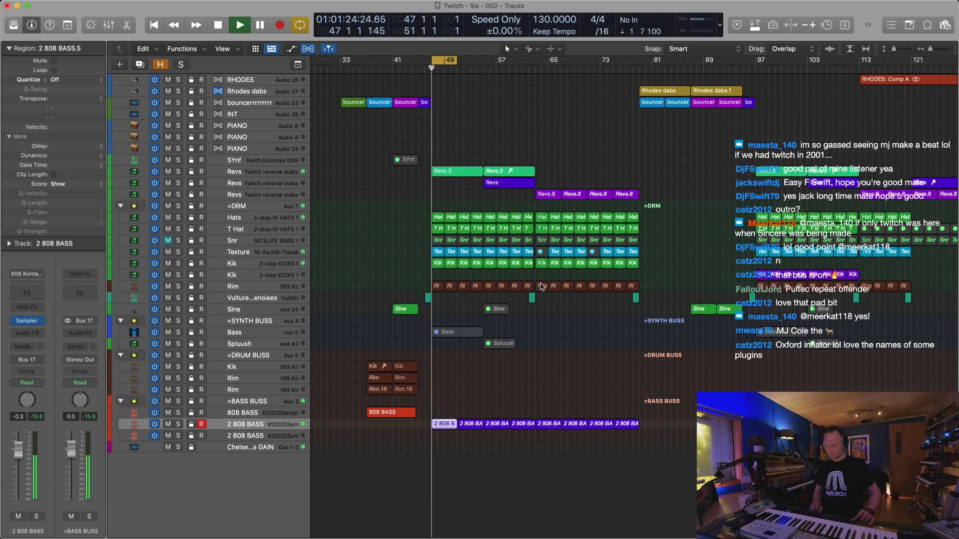
Set the cycle range from bar 33 to 150, play the arrangement and select the PIANO track on Audio 9
key("super+Right")
key("super+Right")
key("super+Left")
key("super+Left")
key("super+Up")
key("super+Up")
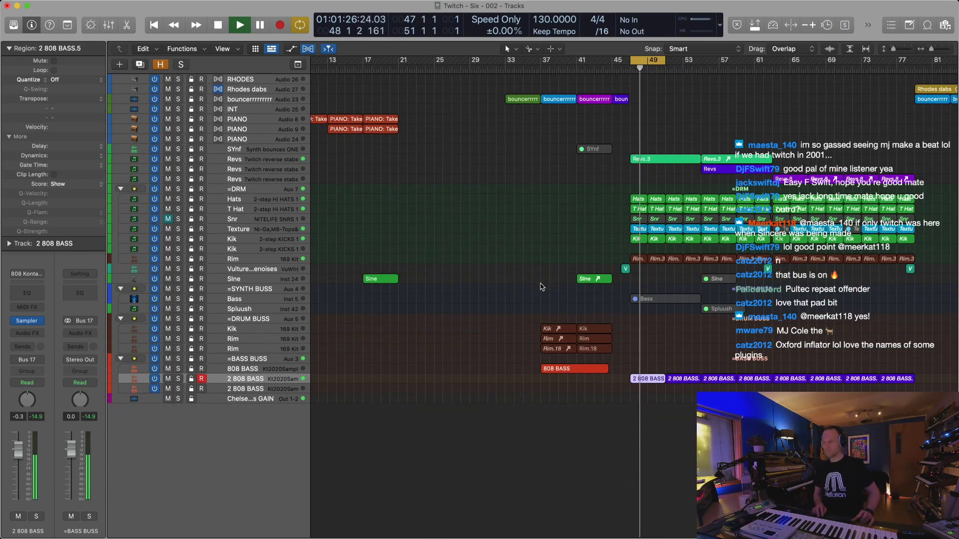
key("super+Left")
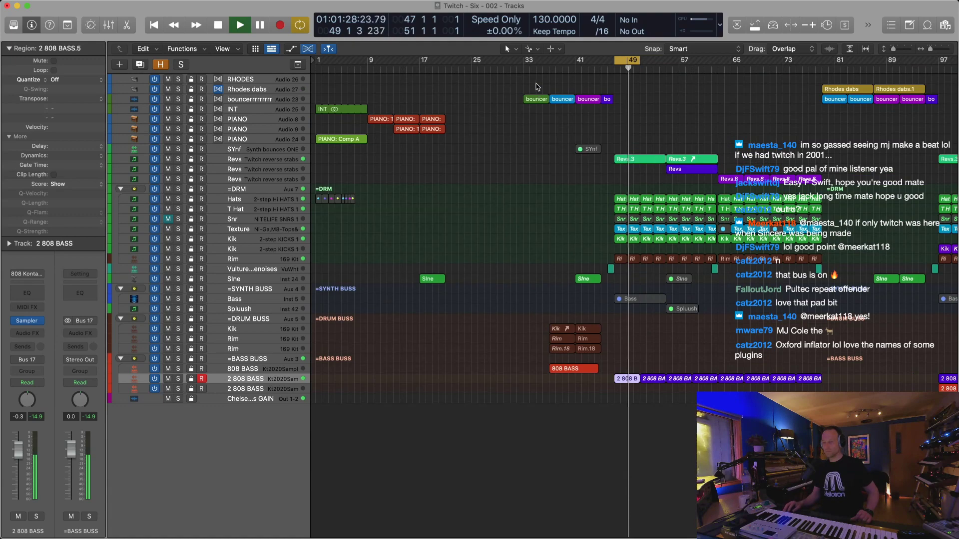
left_click_drag(523, 60, 891, 186)
key("z")
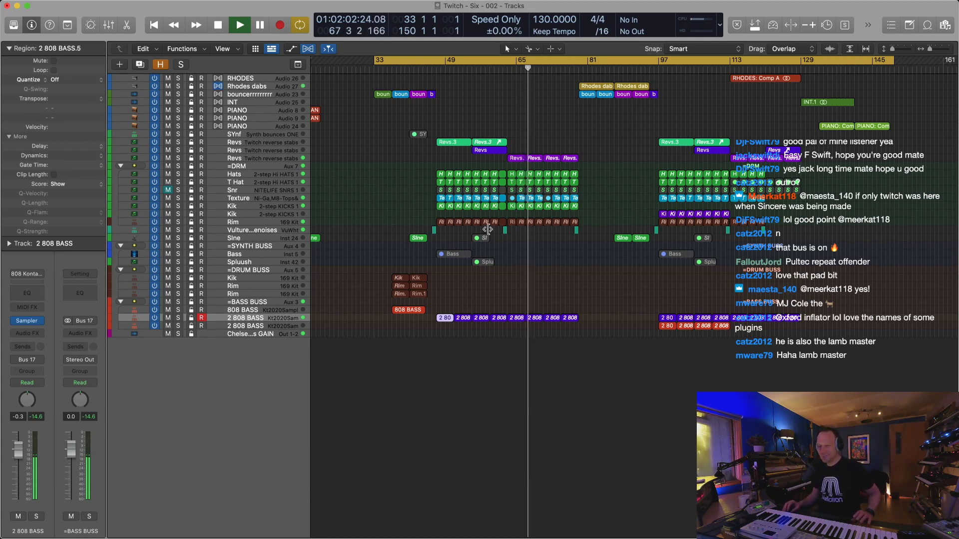
left_click(254, 119)
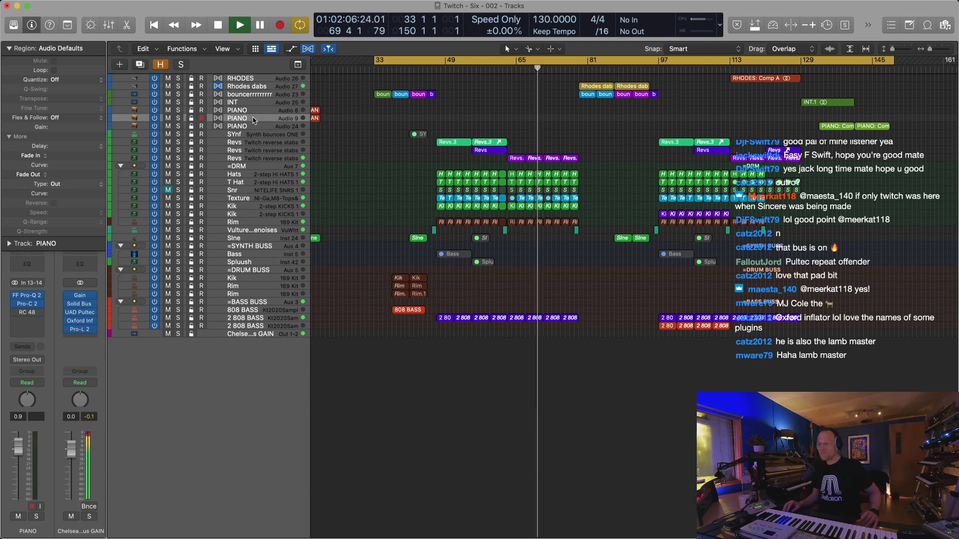
Play the arrangement from the end of the first drop through the breakdown, checking the PIANO tracks on Audio 24 and Audio 9
left_click(255, 127)
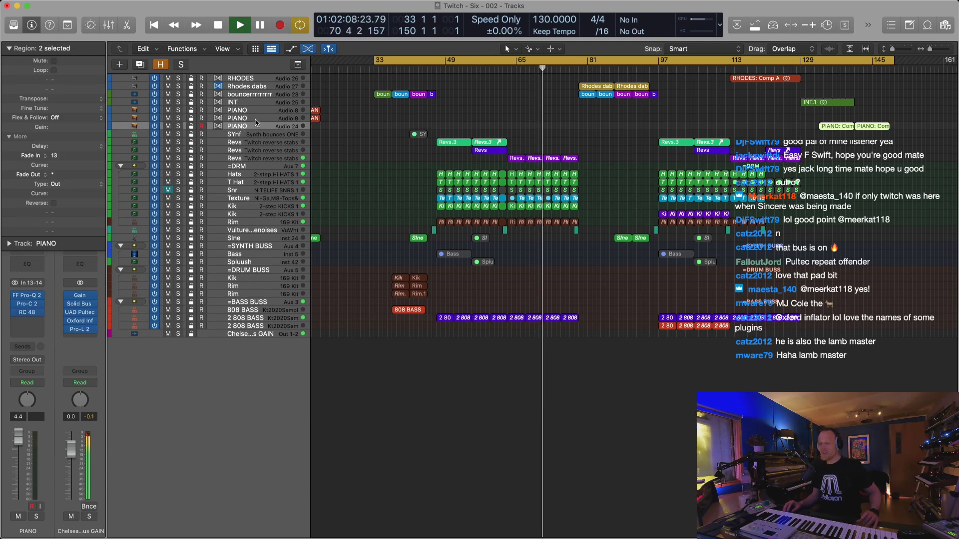
left_click(255, 119)
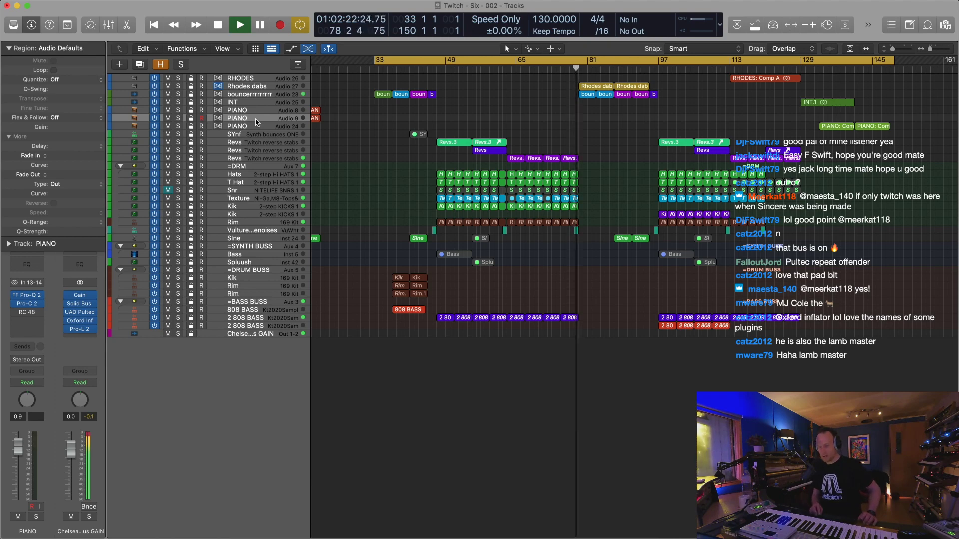
key("super+Down")
key("super+Up")
key("super+Right")
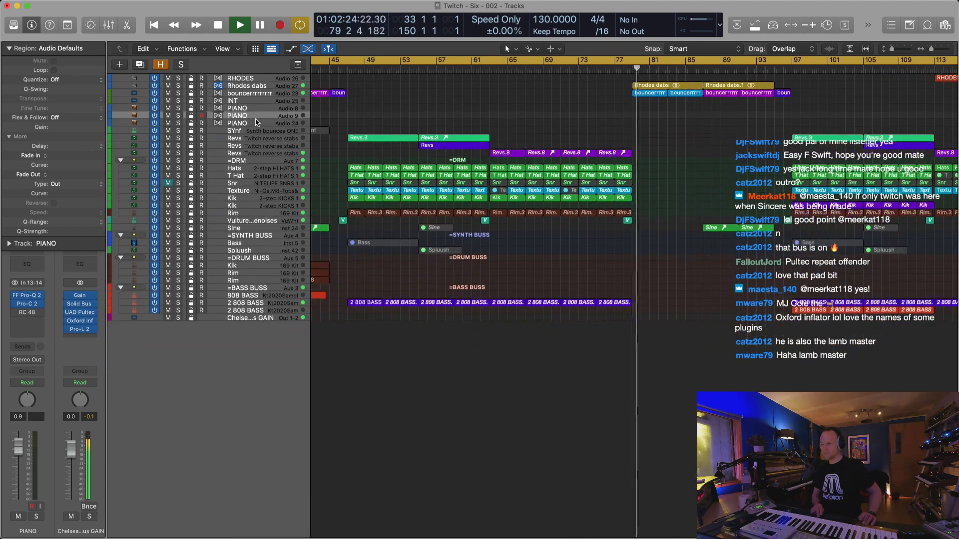
key("super+Left")
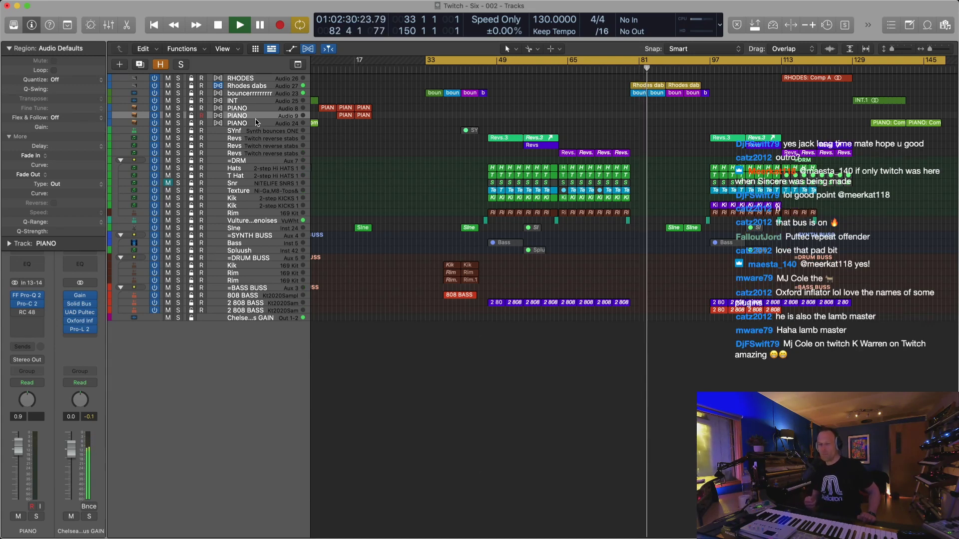
key("super+Up")
key("super+Right")
key("super+Down")
key("super+Down")
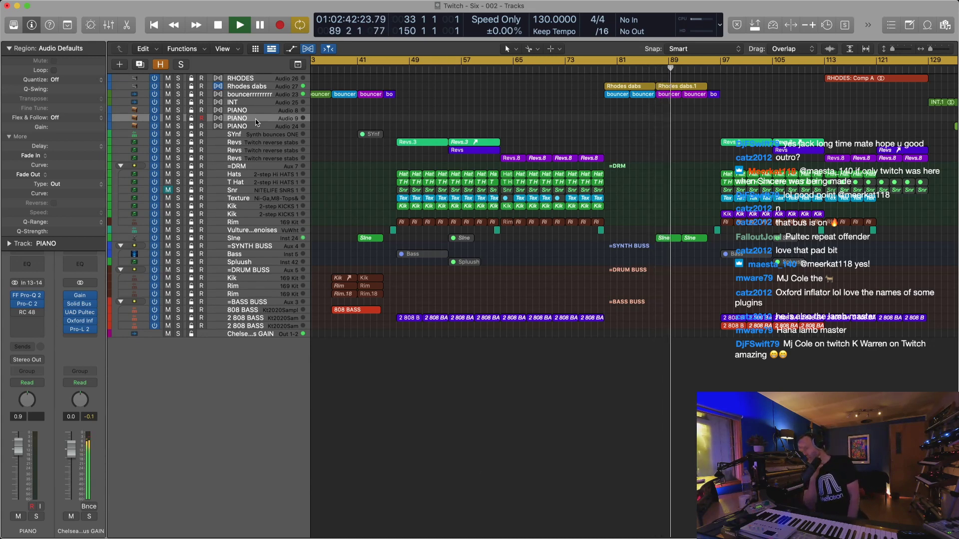
key("super+Left")
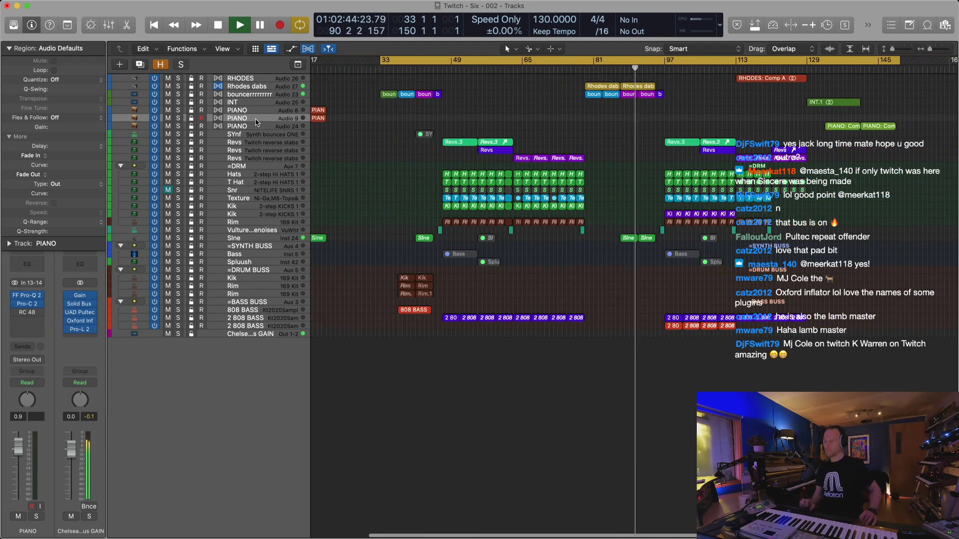
Replay the breakdown entry, open ValhallaSupermassive on the Rhodes dabs track, and try its feedback at 95.5% and 55.3%
left_click(237, 94)
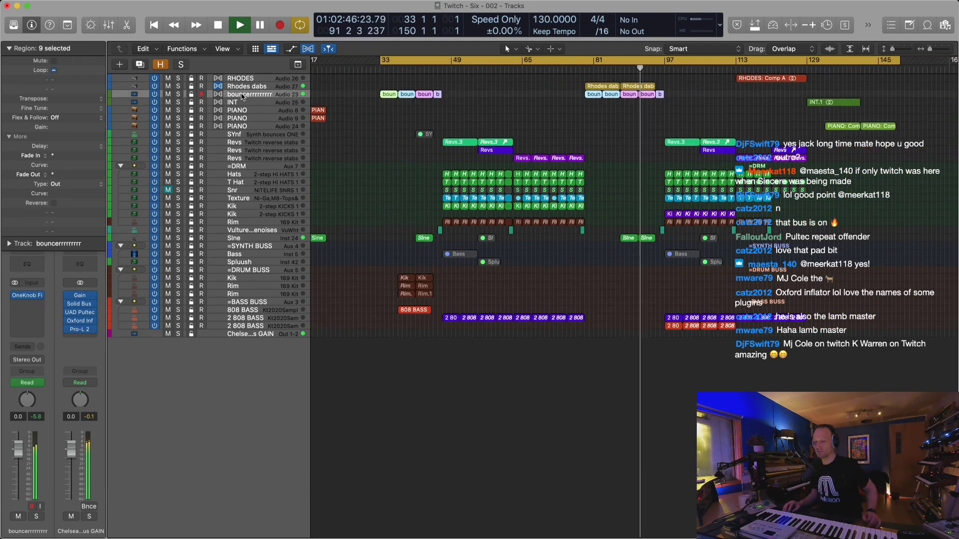
left_click(571, 71)
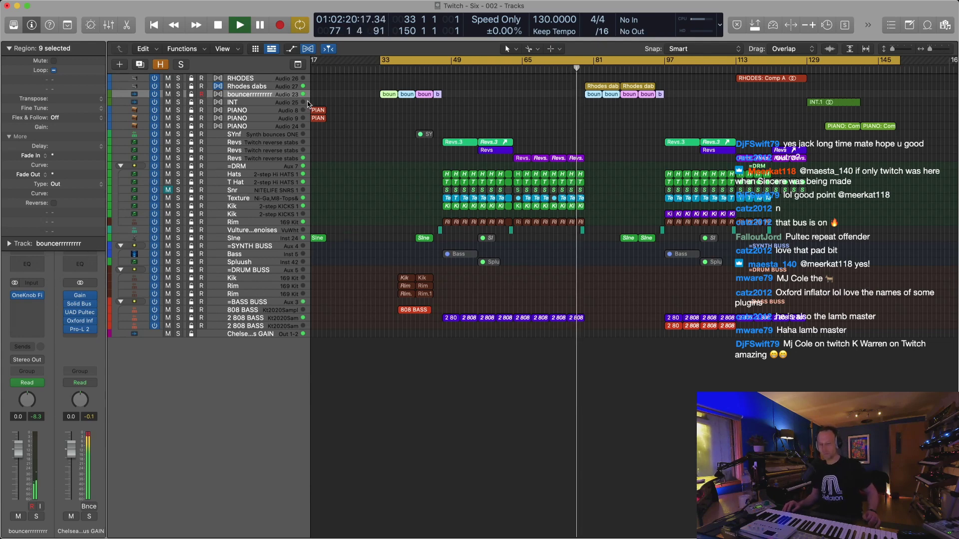
left_click(249, 86)
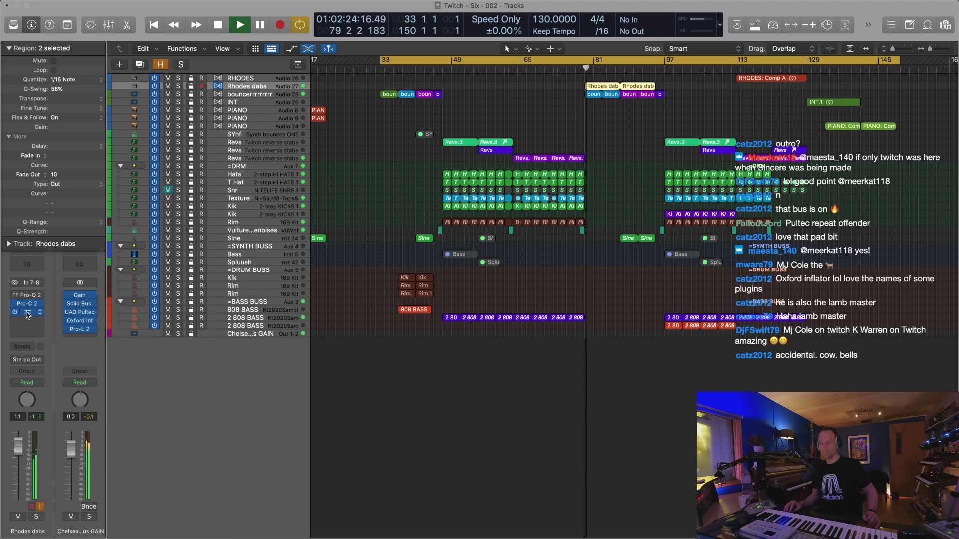
left_click_drag(432, 273, 412, 193)
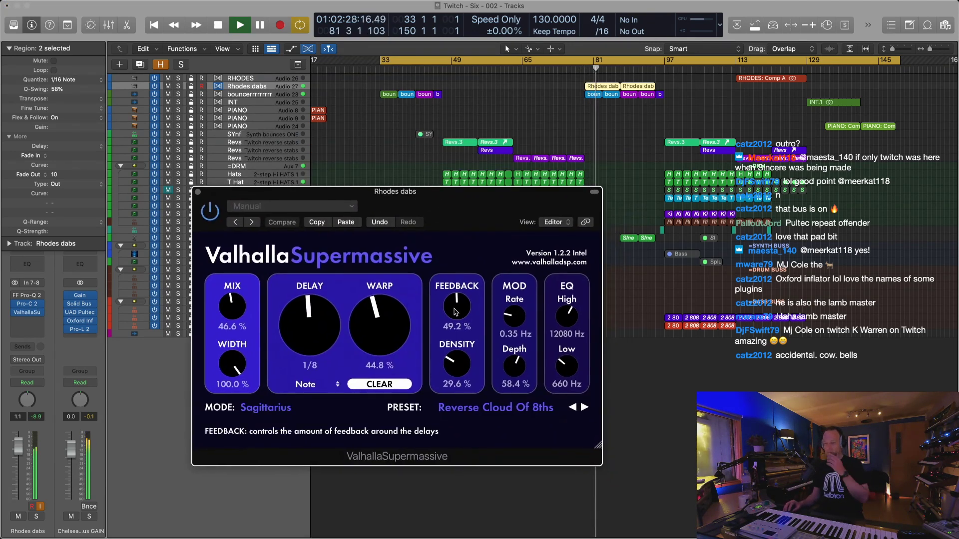
left_click_drag(472, 319, 447, 281)
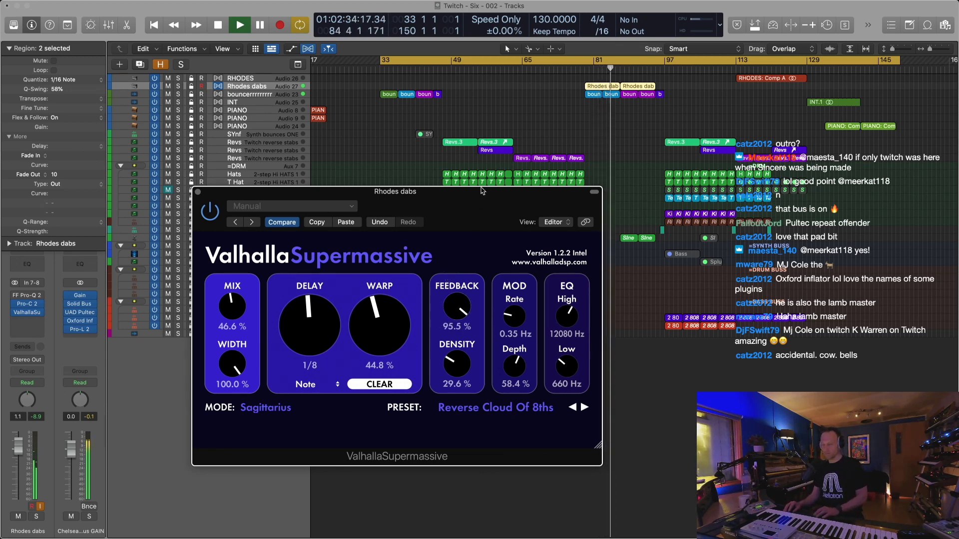
left_click_drag(457, 305, 450, 357)
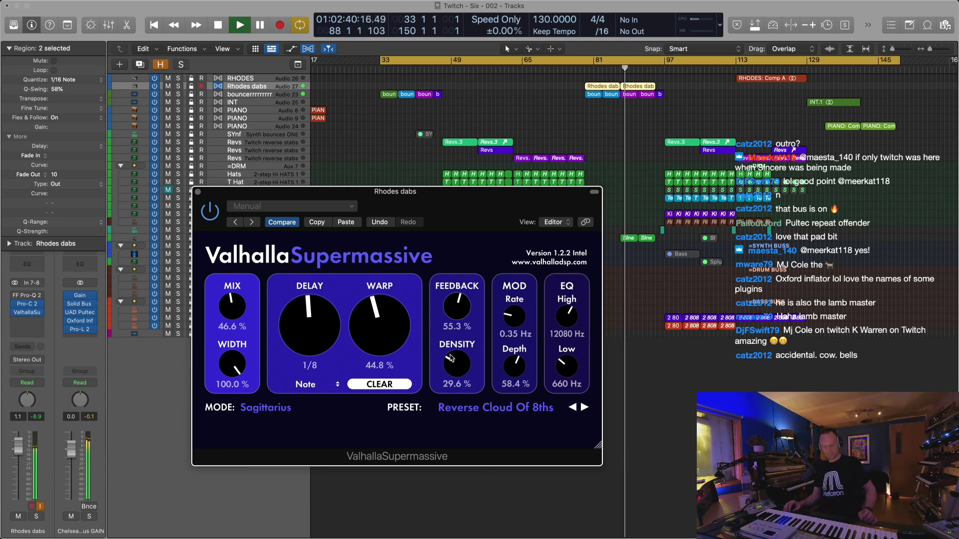
Record Latch automation raising the Rhodes dabs reverb feedback to 99.9% and cutting it to 0.0% near bar 97, restore Read mode and close the plug-in
left_click(451, 355)
key("ctrl+super+l")
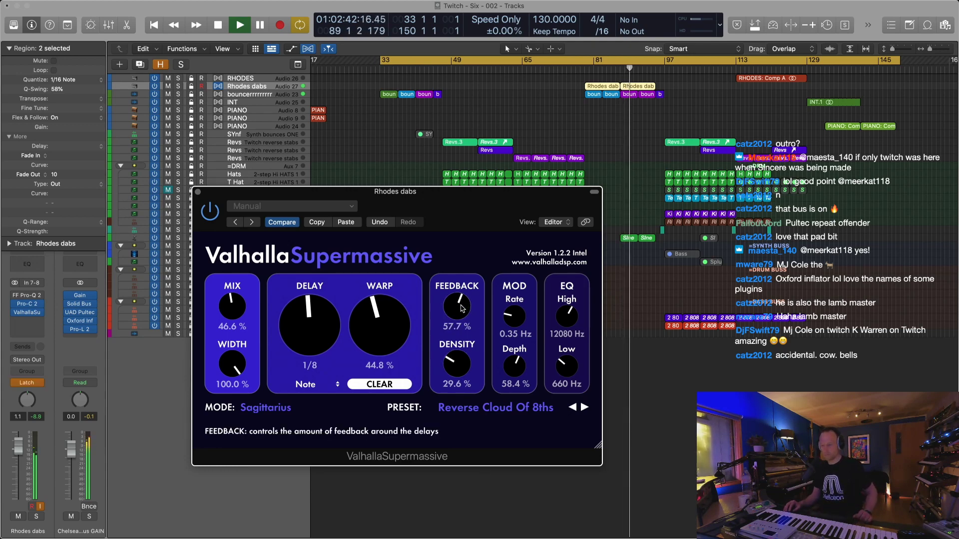
mouse_move(461, 309)
left_mouse_down()
mouse_move(454, 255)
mouse_move(453, 291)
left_mouse_up()
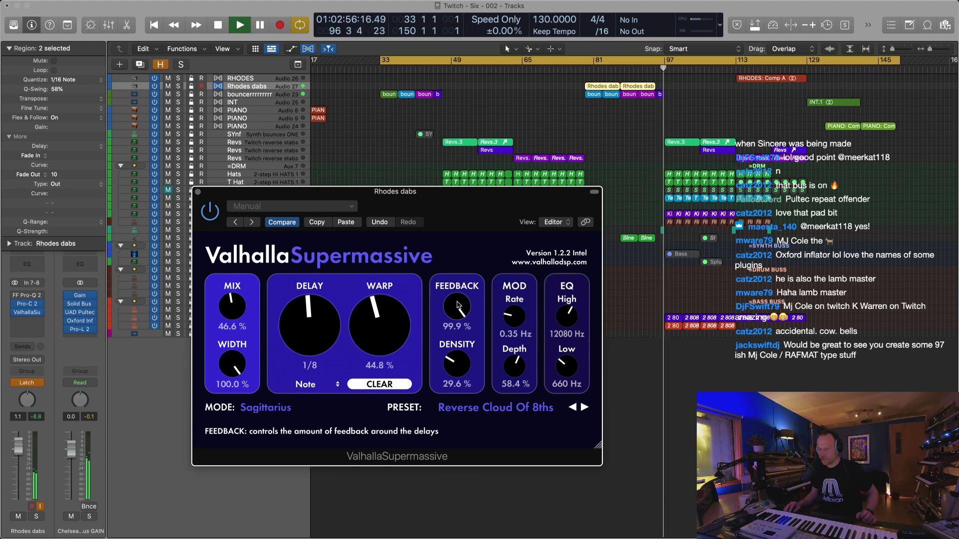
left_click_drag(457, 305, 449, 477)
key("ctrl+shift+super+r")
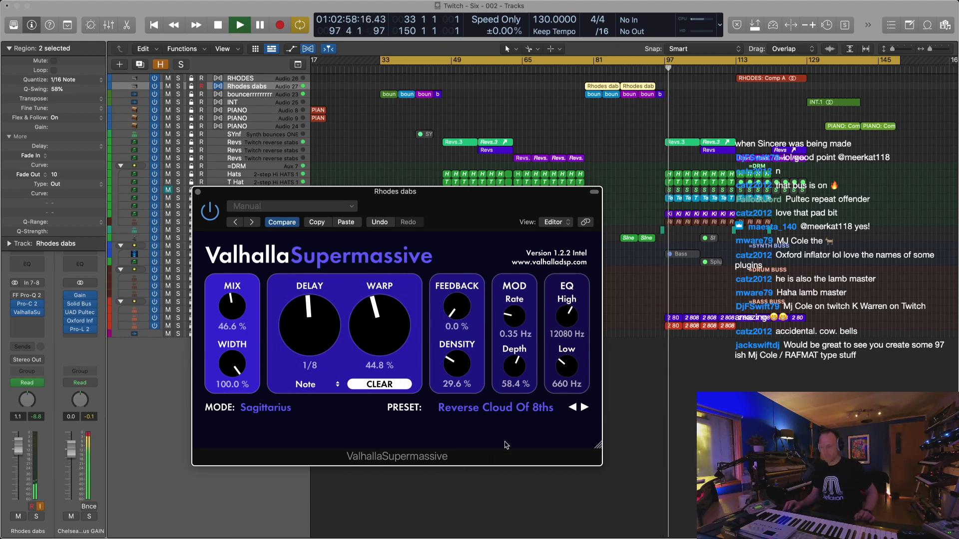
left_click(198, 191)
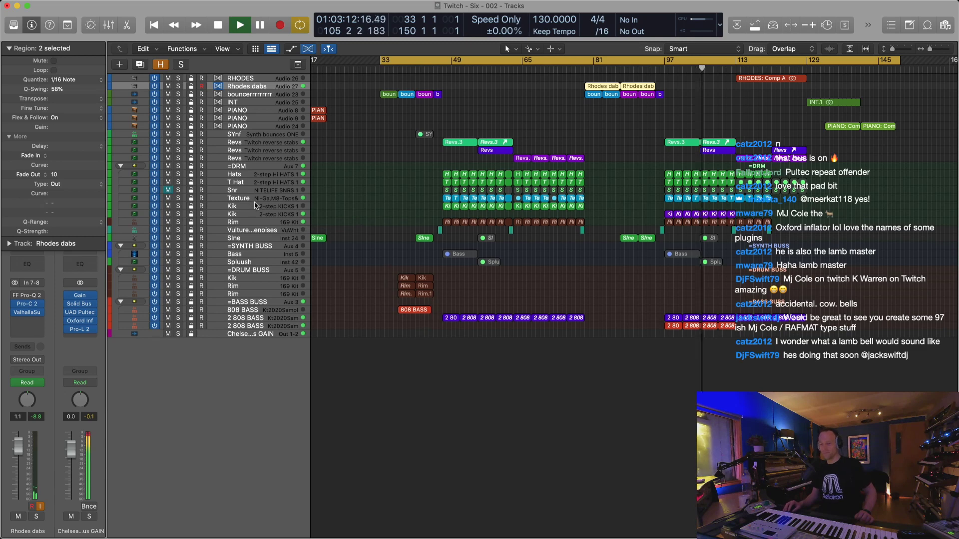
Select the second 2 808 BASS track on the bass bus and examine its regions in the second drop during playback
left_click(283, 327)
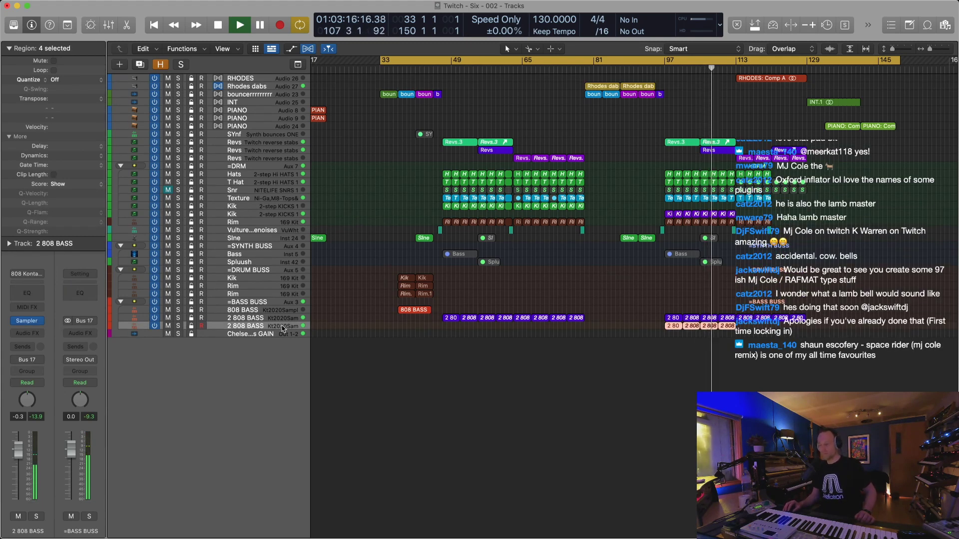
key("super+Right")
key("super+Right")
key("super+Left")
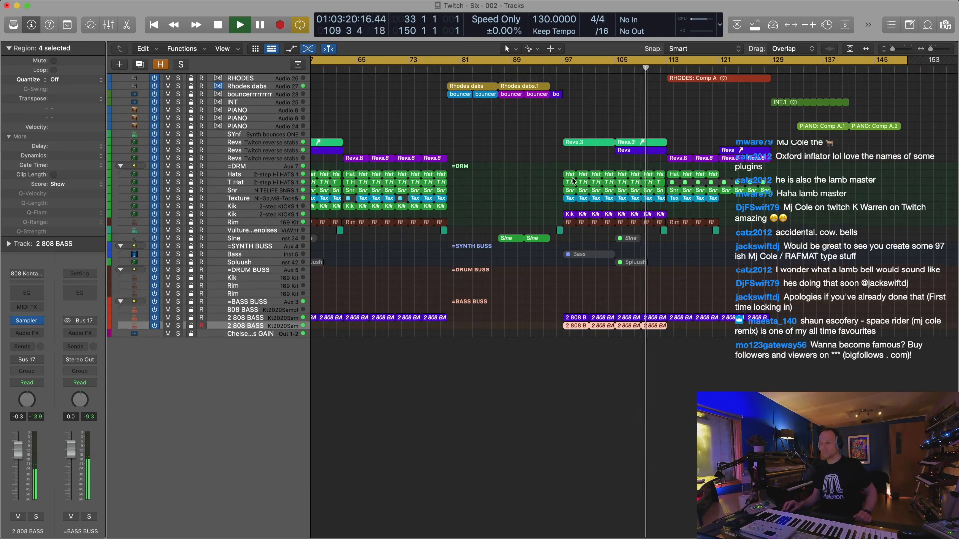
Mute all Snr regions in the first drop, from bar 47 to 79
left_click(279, 191)
scroll(279, 192, "left", 2)
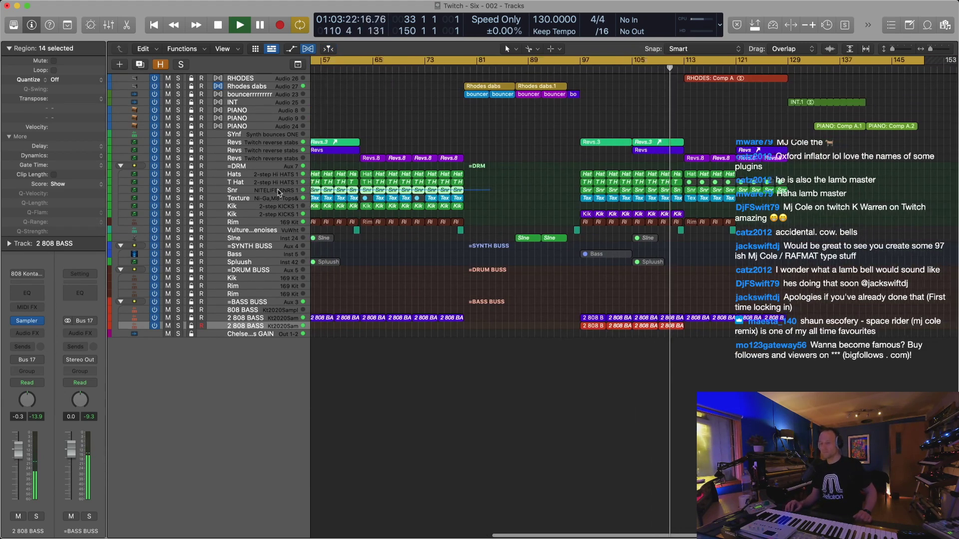
scroll(372, 196, "left", 6)
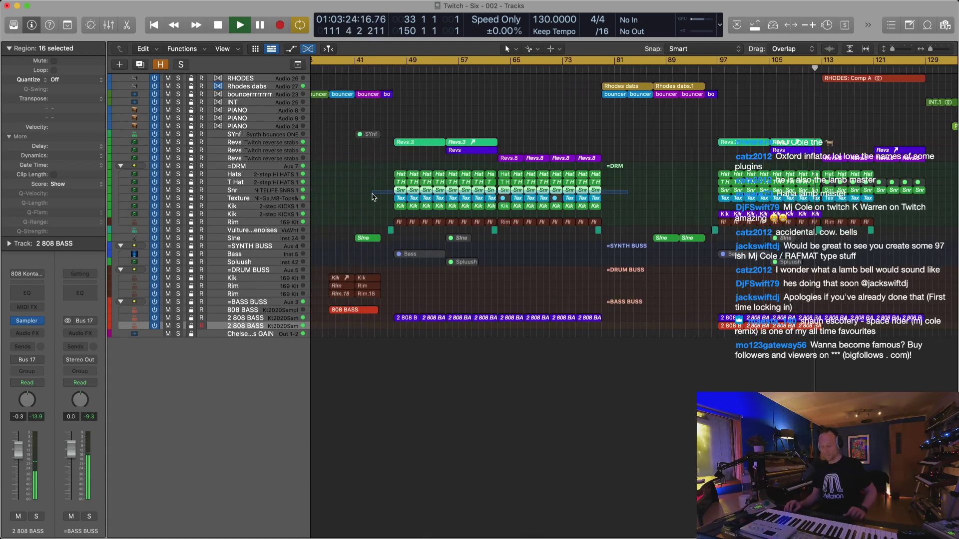
key("ctrl+m")
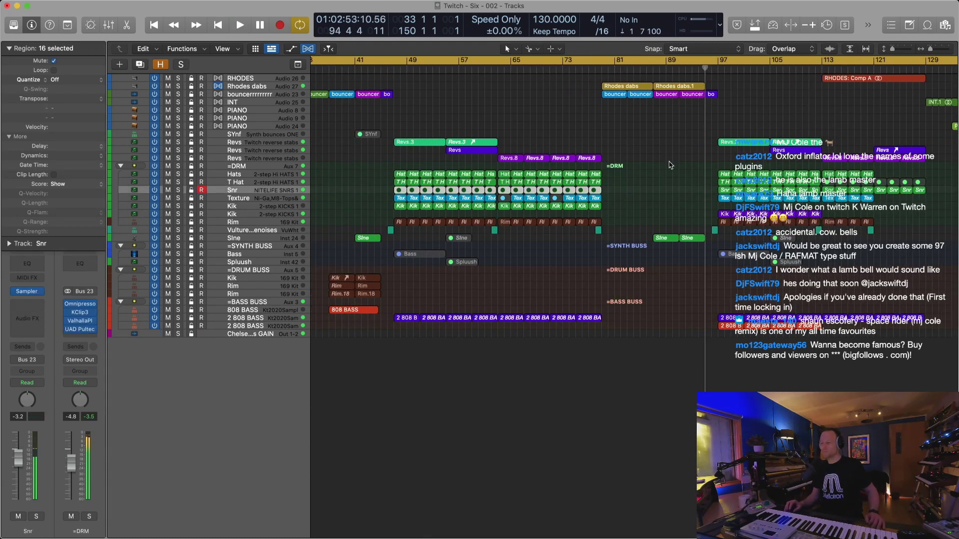
Select the Snr track, raise its volume to -1.2 dB, and play through the second drop to the outro
left_click(271, 199)
left_click(272, 191)
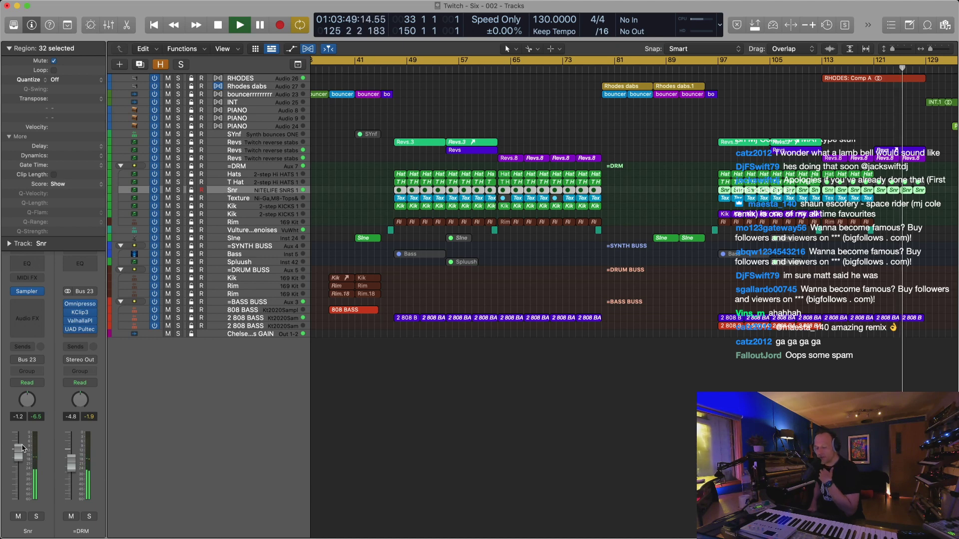
key("super+Left")
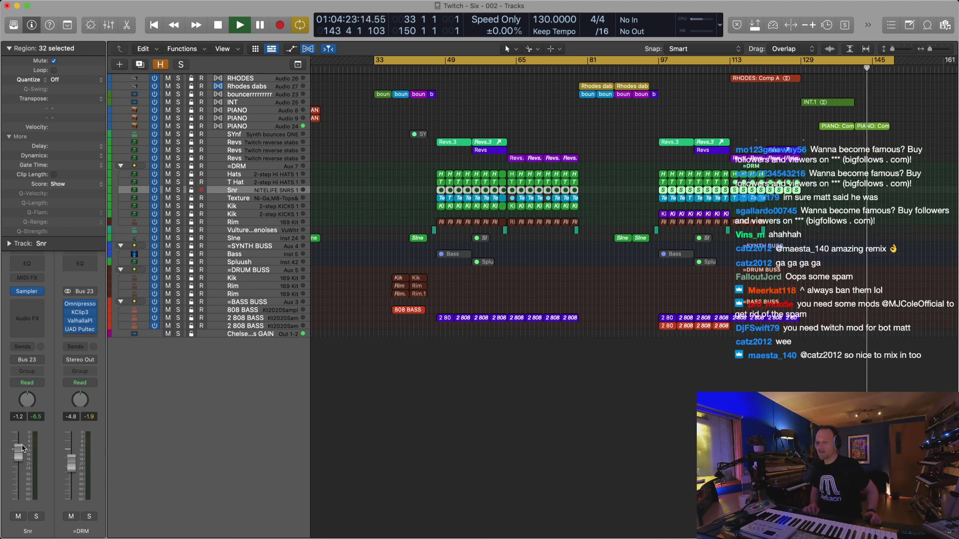
Move the Kik, Rim and 808 BASS regions from bar 37 to bar 87 in the breakdown and audition them there
key("space")
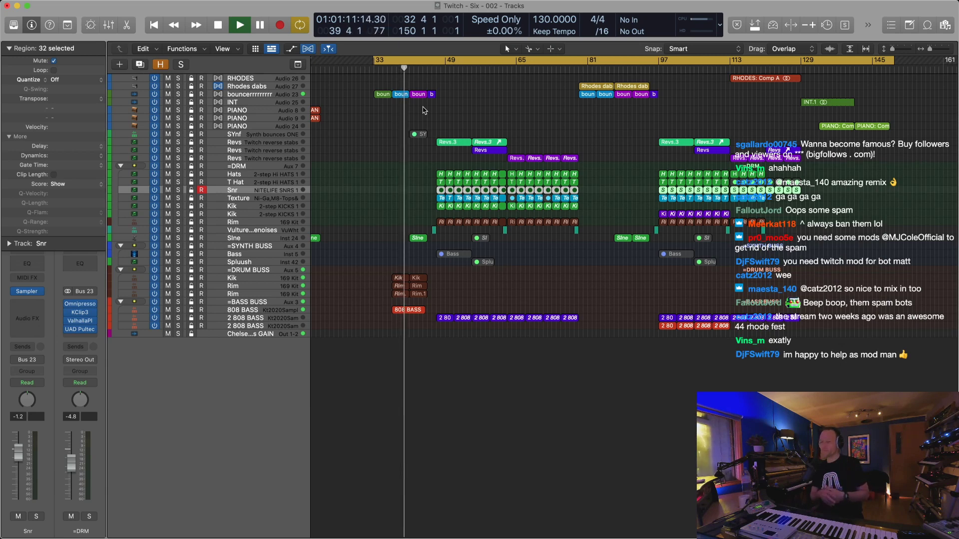
key("super+Right")
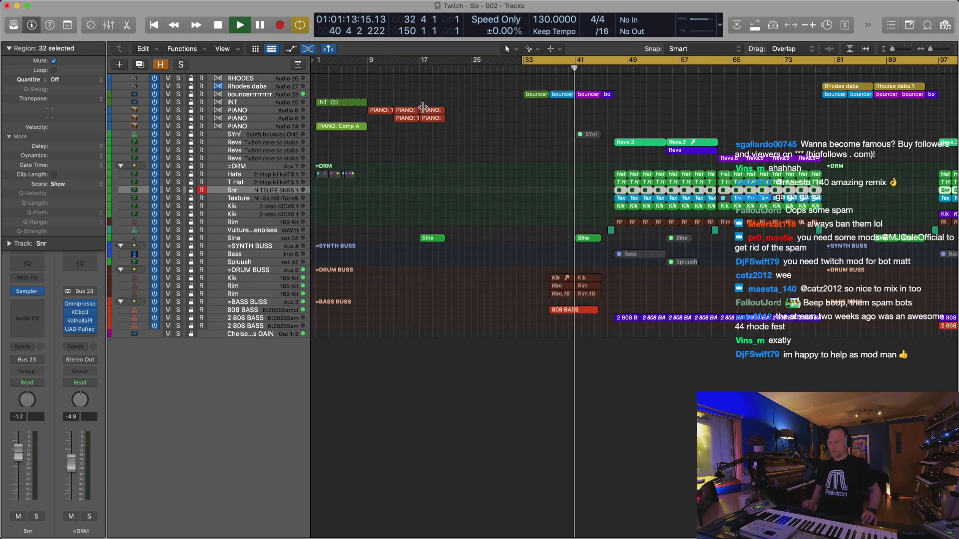
left_click_drag(523, 261, 598, 317)
key("super+Left")
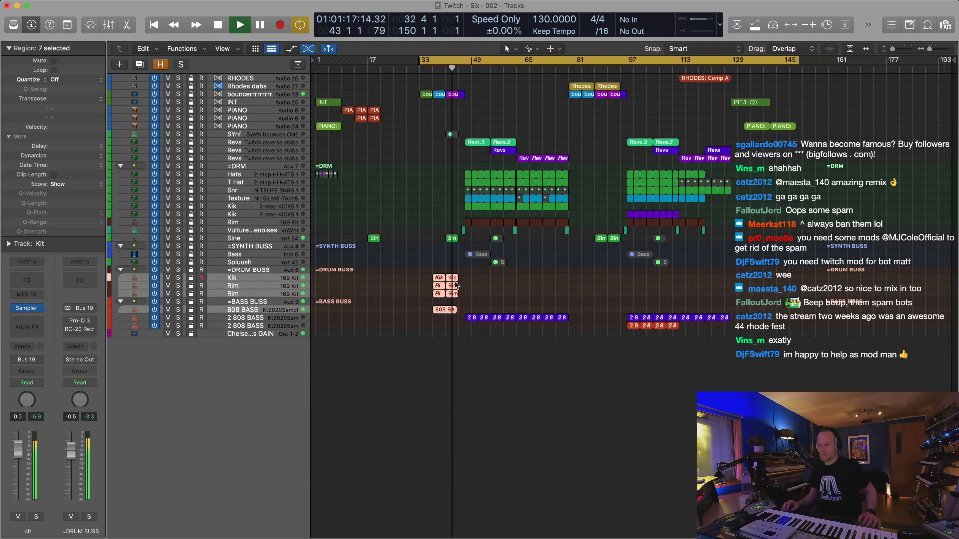
left_click_drag(439, 279, 601, 283)
left_click(589, 72)
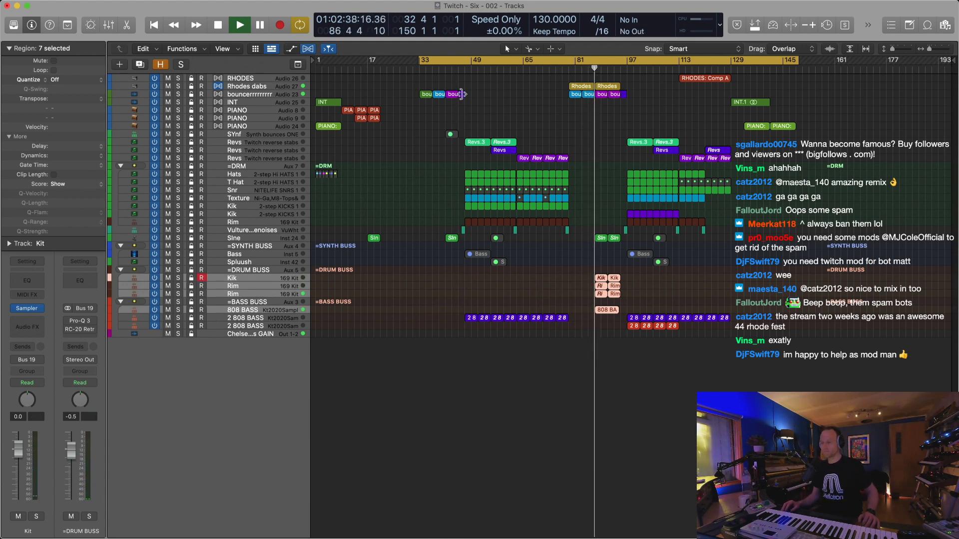
Play the first build-up from the cycle start, then undo the last move of the Kik, Rim and 808 BASS regions
key("Return")
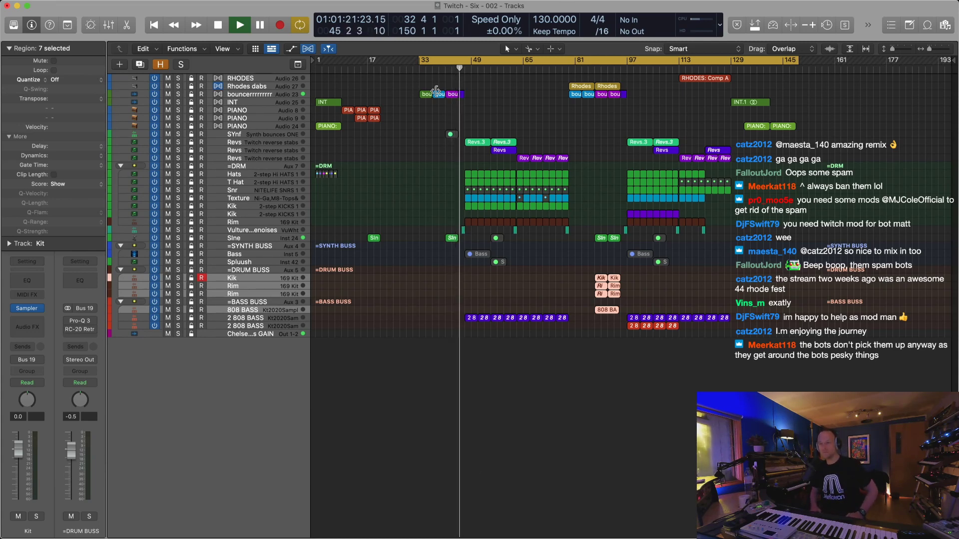
key("super+Right")
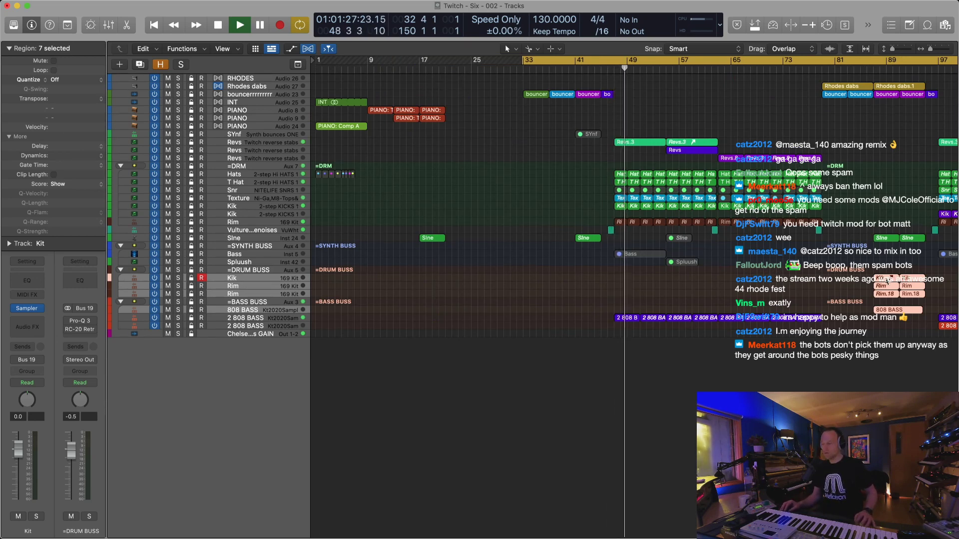
key("super+z")
Play the first build-up from about bar 36 and lower the =DRUM BUSS volume to -1.1 dB
left_click(543, 69)
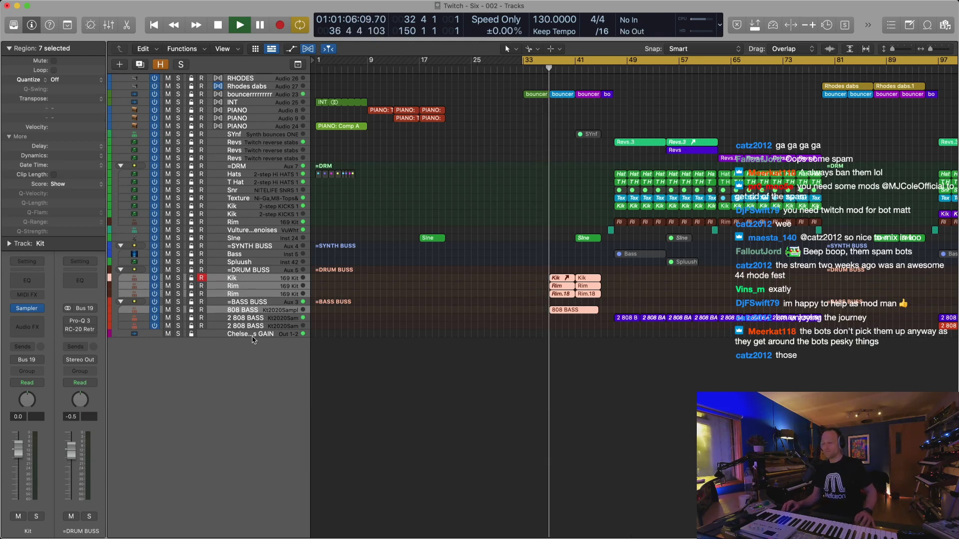
left_click(257, 270)
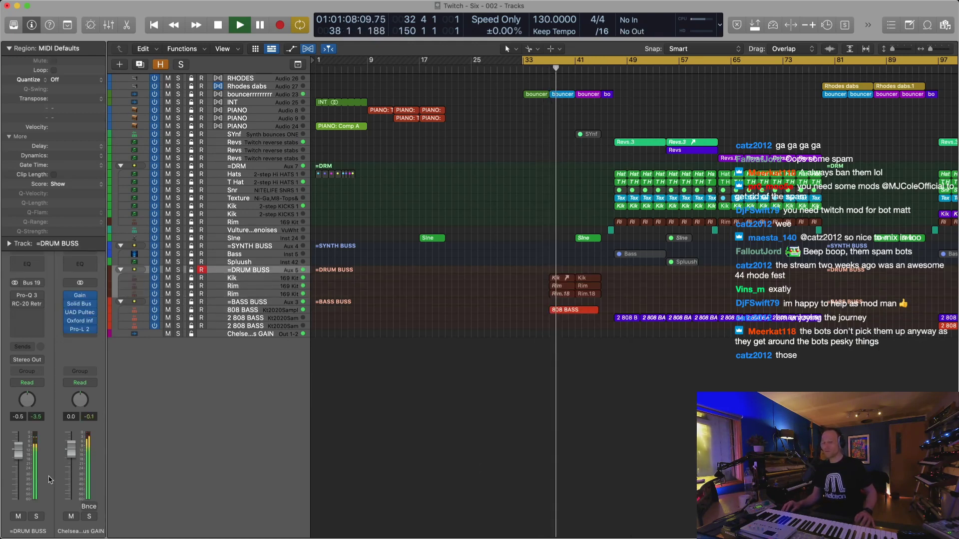
left_click_drag(19, 455, 18, 457)
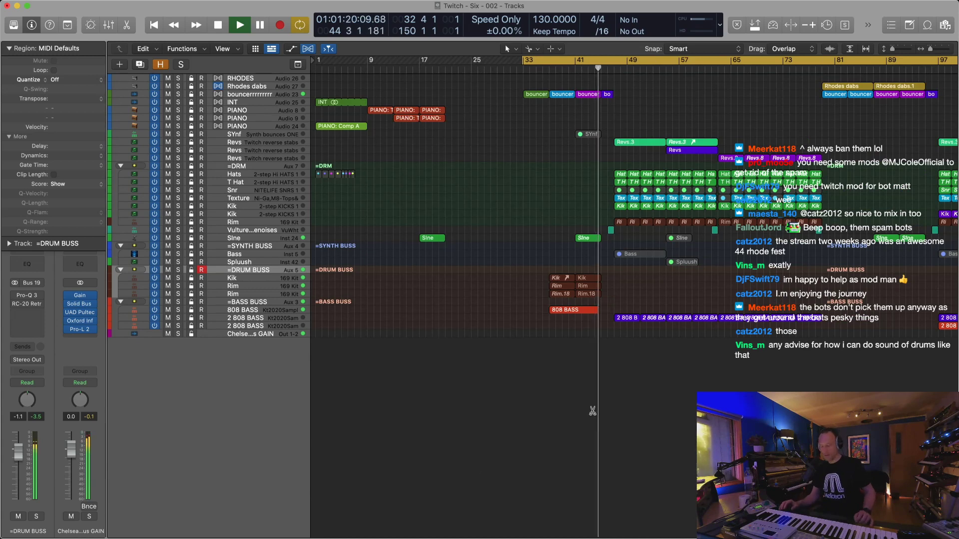
Restore the Kik, Rim and 808 BASS regions to bar 87 and resume playback from about bar 40
key("super+z")
key("shift+space")
left_click(570, 70)
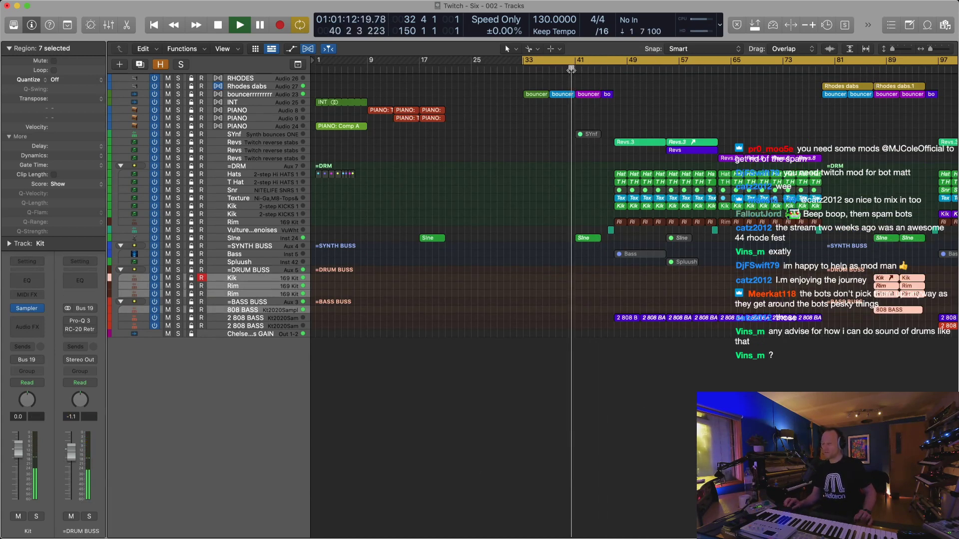
key("super+Left")
scroll(570, 71, "right", 4)
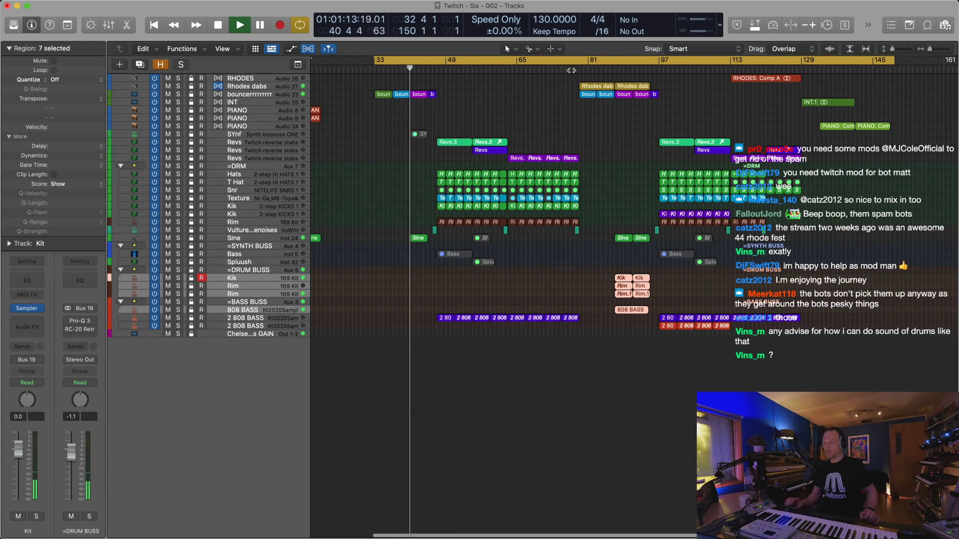
Copy the second Rhodes dabs region from bar 87 to bar 41 in the first build-up and play from just before bar 33
left_click(628, 88)
left_click_drag(627, 88, 422, 87)
left_click(370, 71)
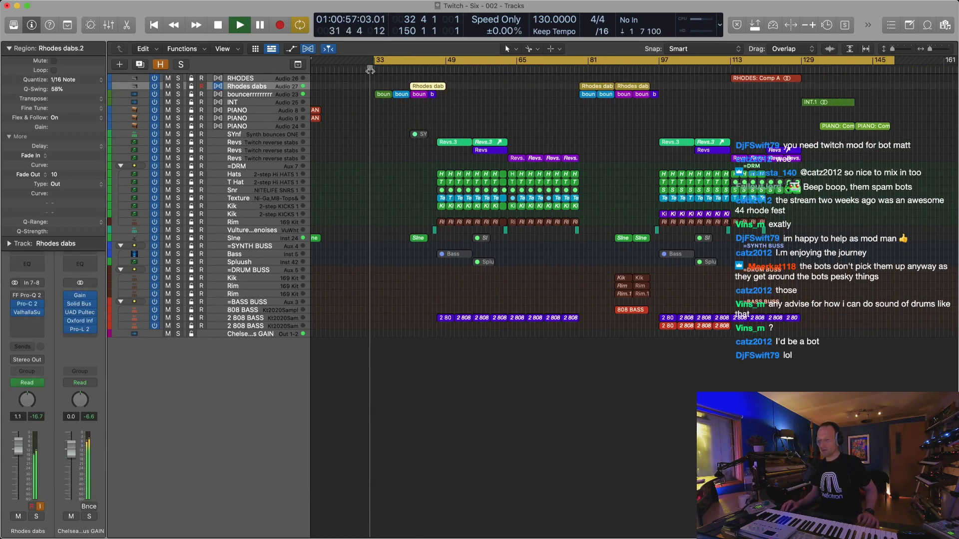
Copy the first build-up's opening bouncerrrrrrrr region from bar 33 to bar 29 and extend the cycle start to just before bar 29
key("super+Right")
key("super+Right")
key("super+Right")
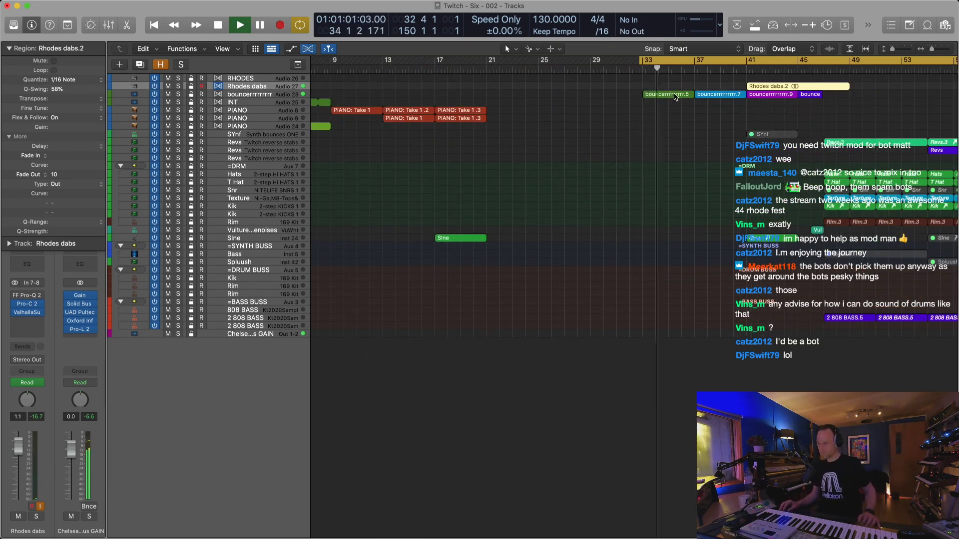
left_click_drag(675, 97, 587, 80)
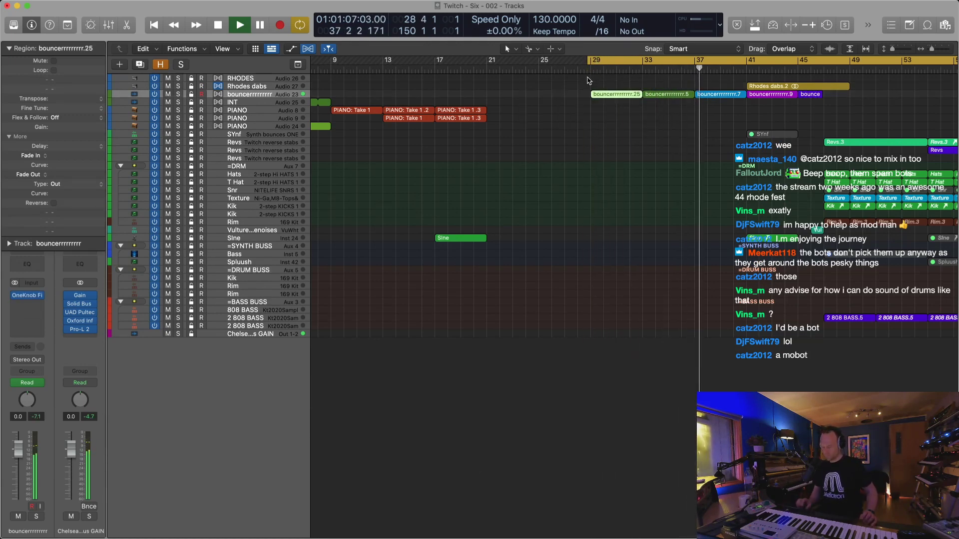
Move the first build-up's Rhodes dabs region four bars earlier to bar 37
key("super+Left")
key("super+Left")
left_click_drag(593, 88, 567, 93)
key("super+Left")
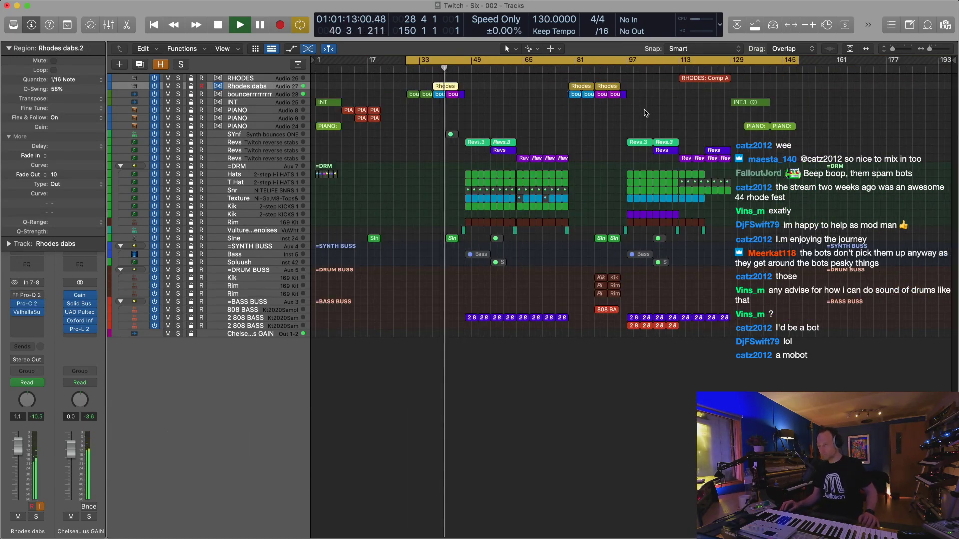
Show the track automation, examine the bouncerrrrrrrr track's OneKnob filter curve across both build-ups, and hide the automation again
key("a")
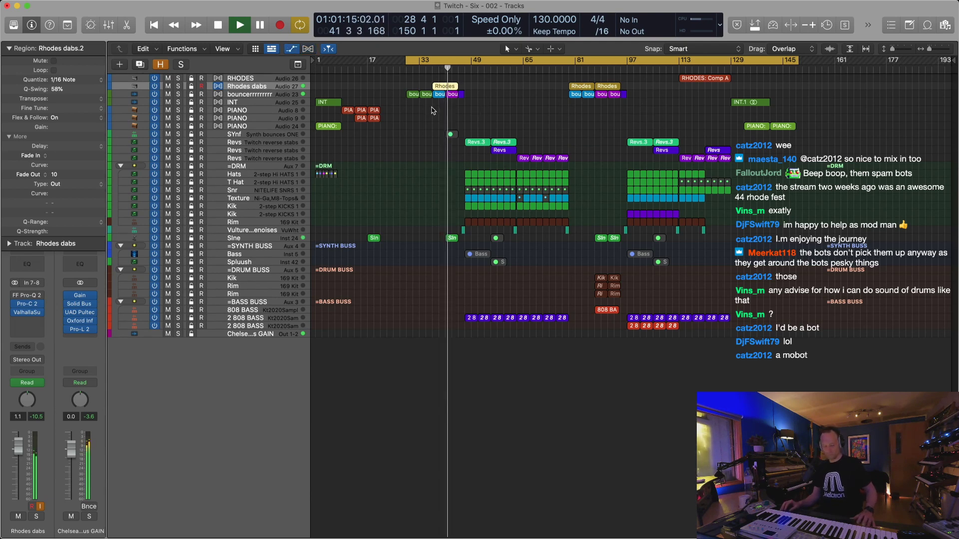
key("super+Down")
key("super+Down")
key("super+Down")
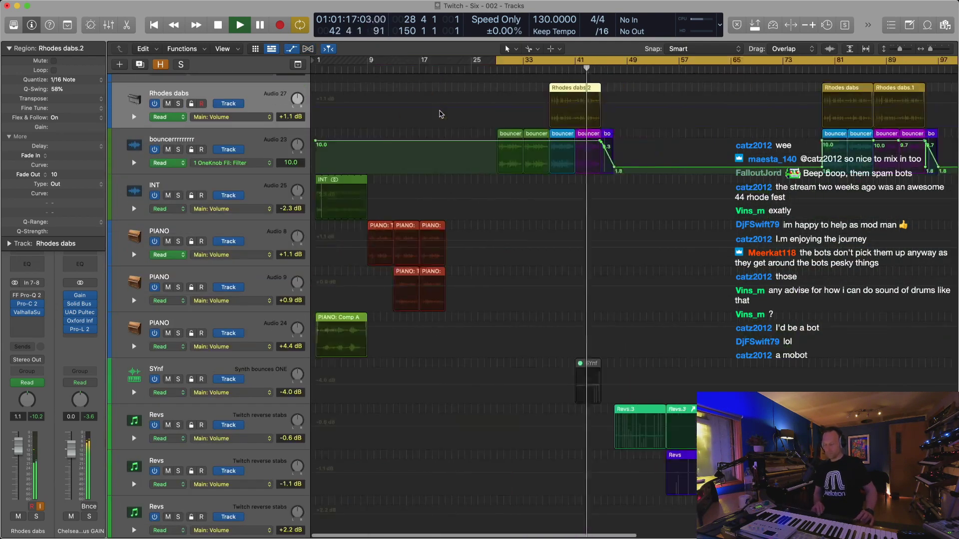
key("super+Right")
key("super+Right")
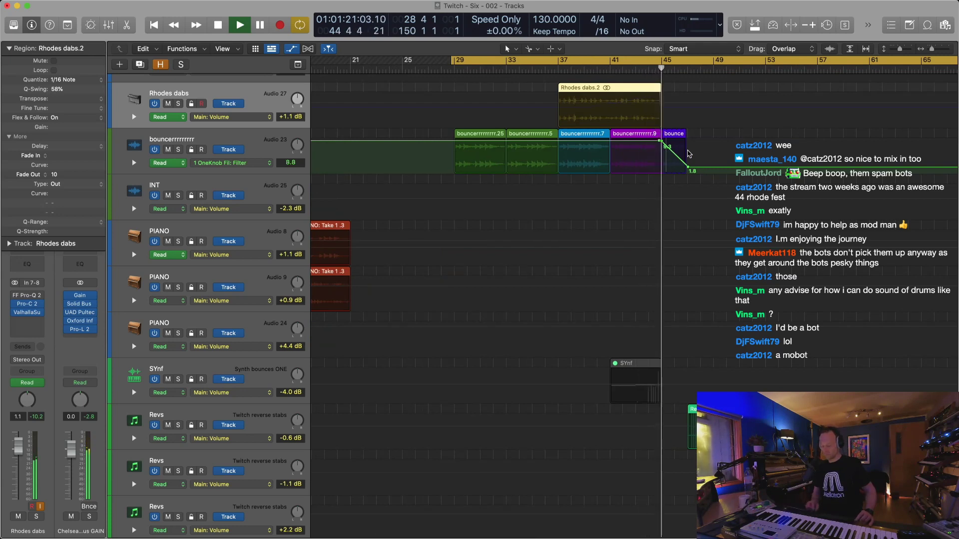
key("super+Left")
key("super+Left")
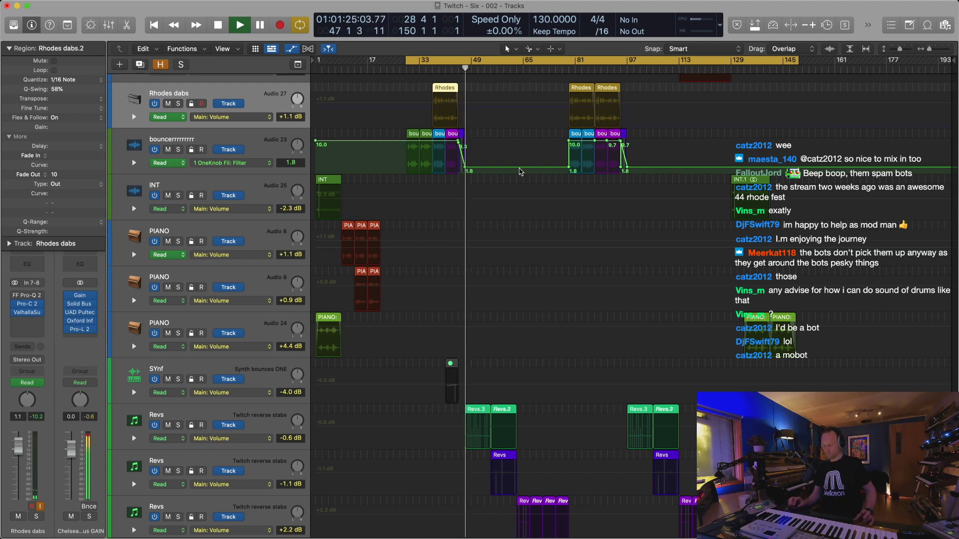
key("super+Right")
key("a")
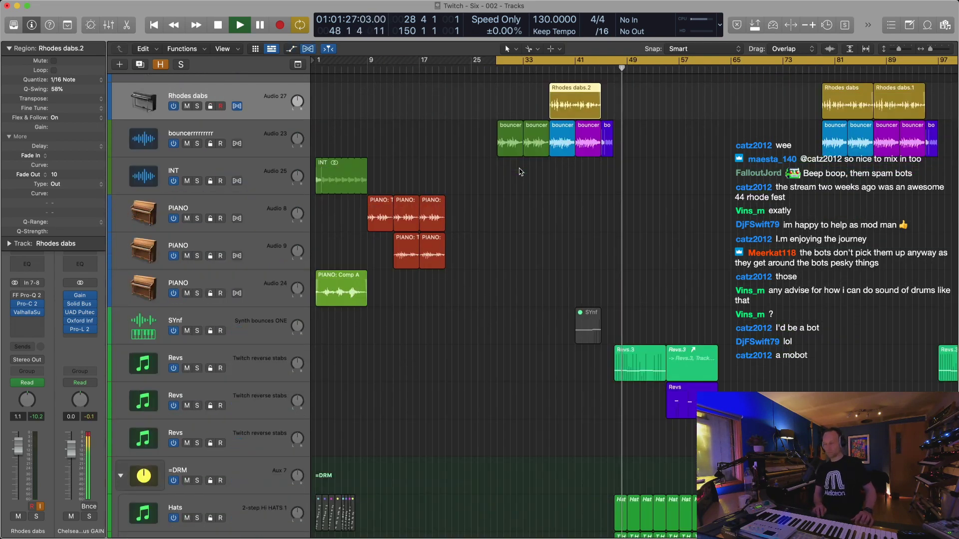
Fit all tracks in view and listen through the first drop into the second build-up
key("super+f")
key("super+Up")
key("ctrl+z")
key("super+Up")
key("super+Up")
key("super+Up")
key("super+Up")
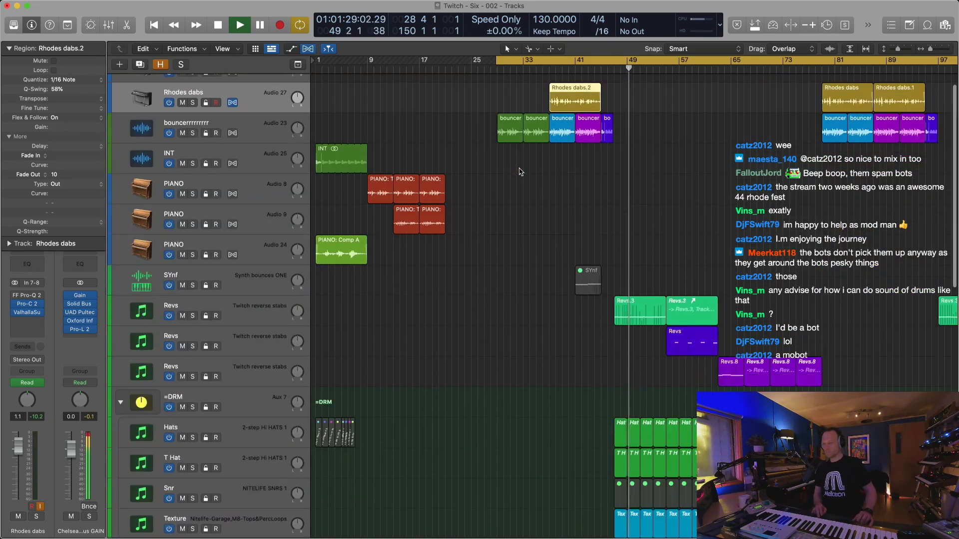
key("super+Up")
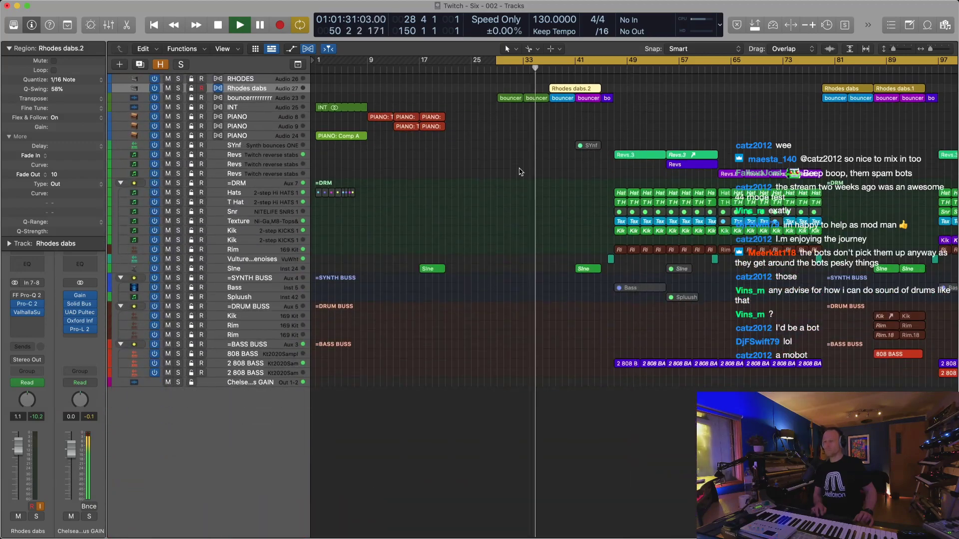
key("super+Left")
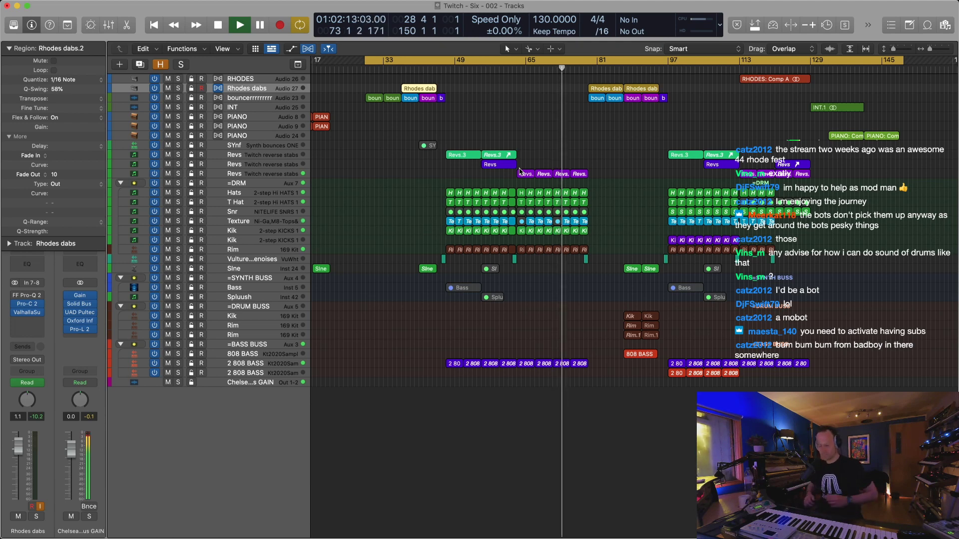
key("super+Right")
key("super+Left")
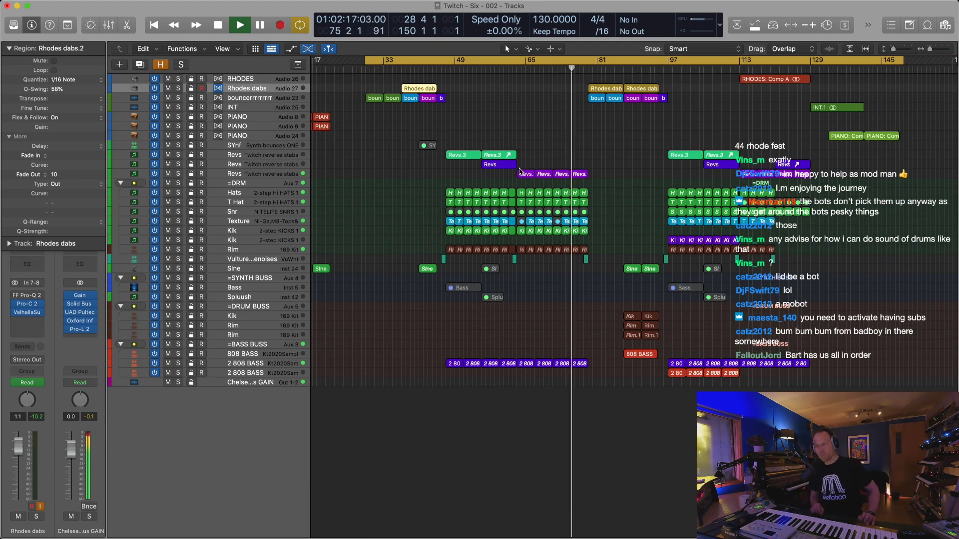
key("super+Right")
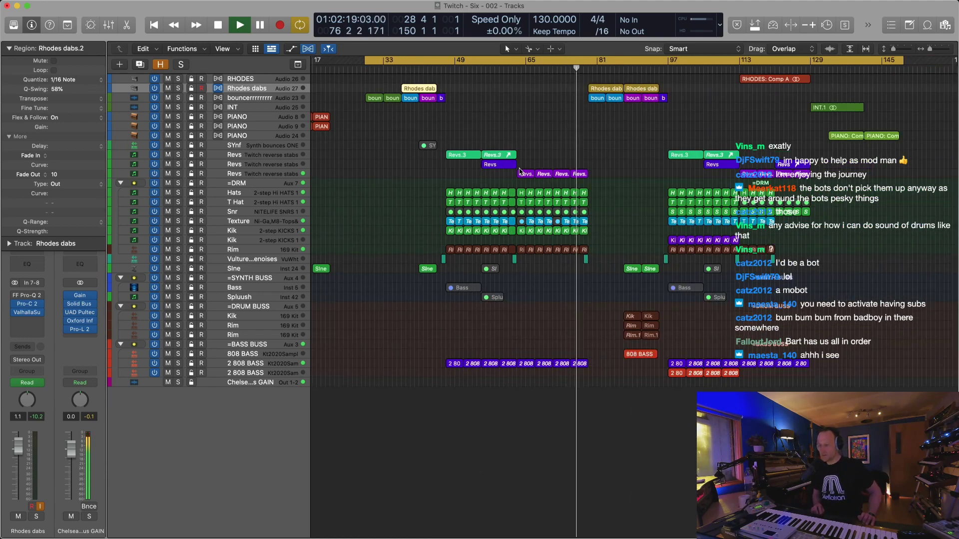
key("super+Right")
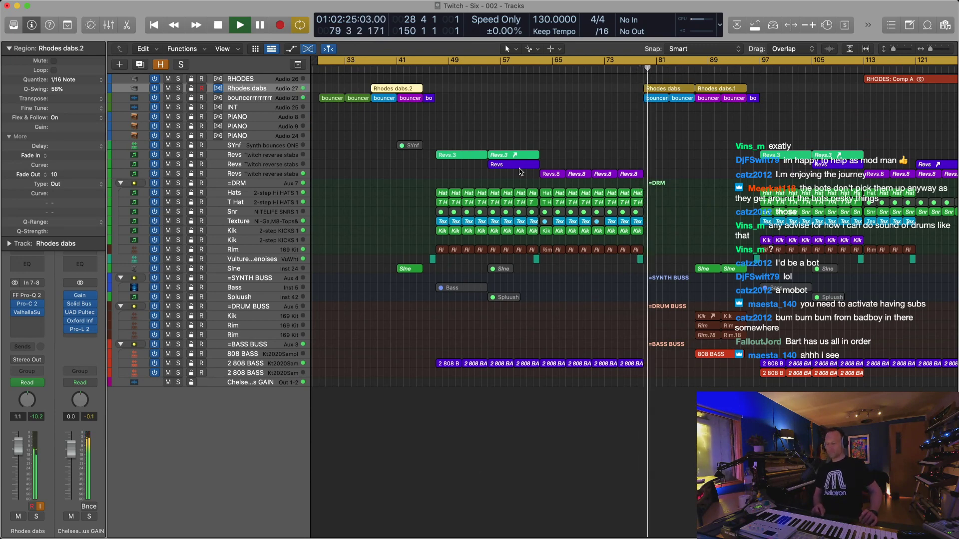
key("super+Left")
key("super+Left")
key("super+Left")
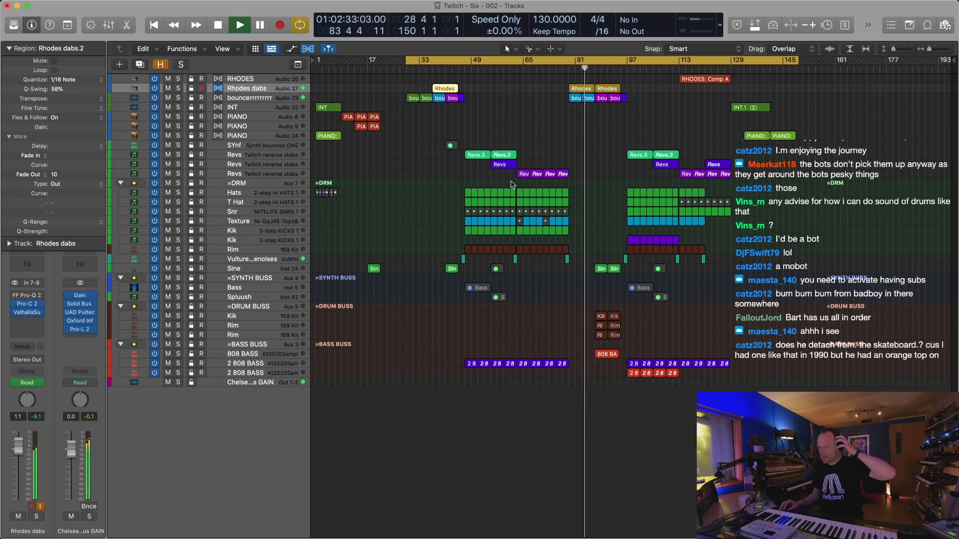
Stop playback near bar 85 and audition the Revs and SYnf instruments live on their tracks
left_click(270, 156)
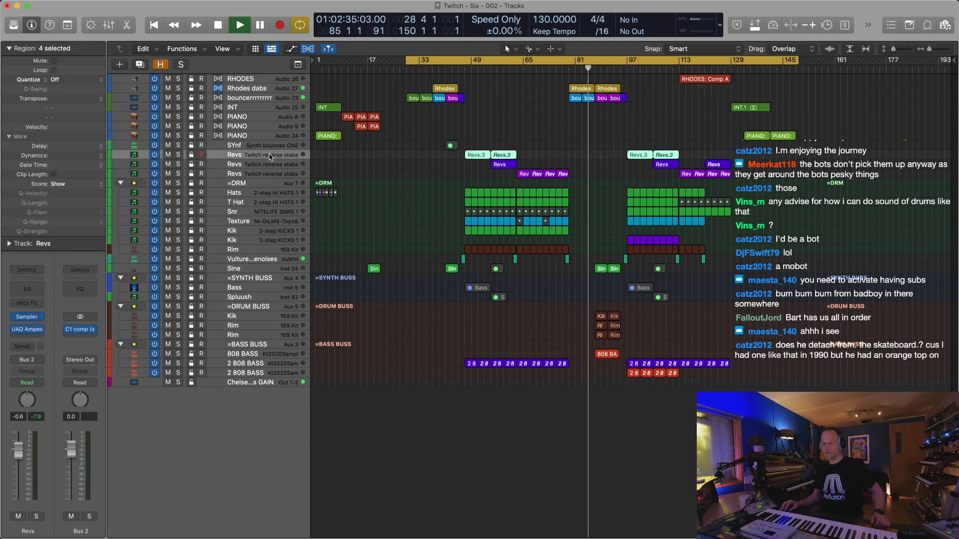
left_click(266, 146)
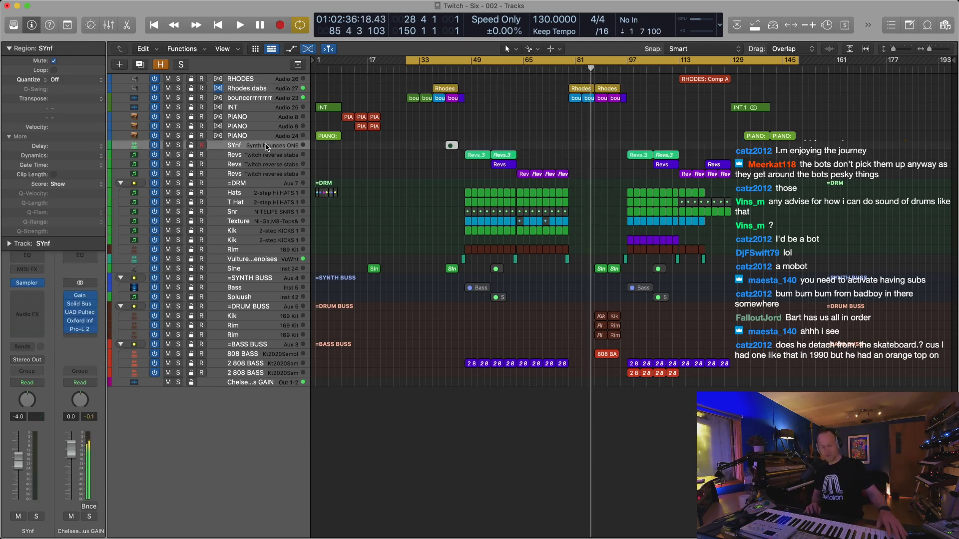
key("Down")
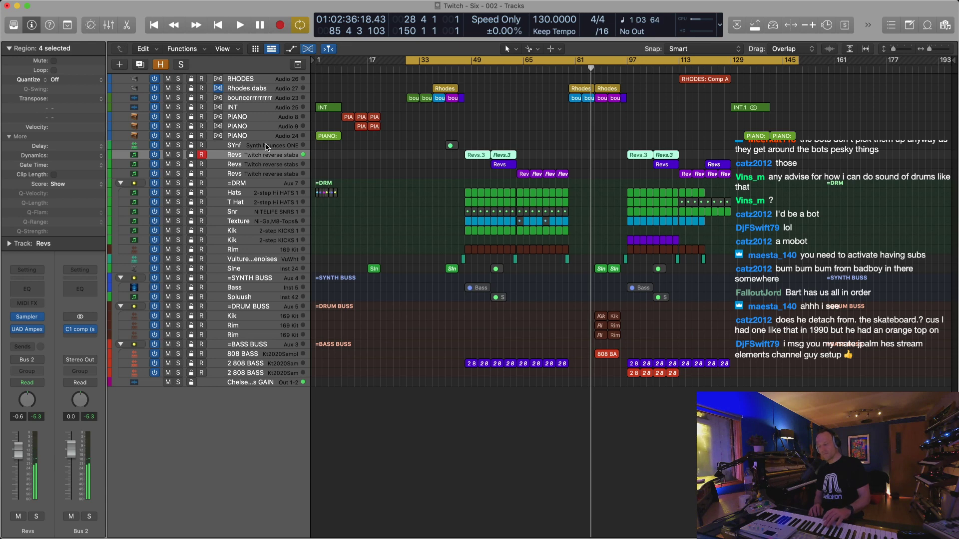
left_click(254, 145)
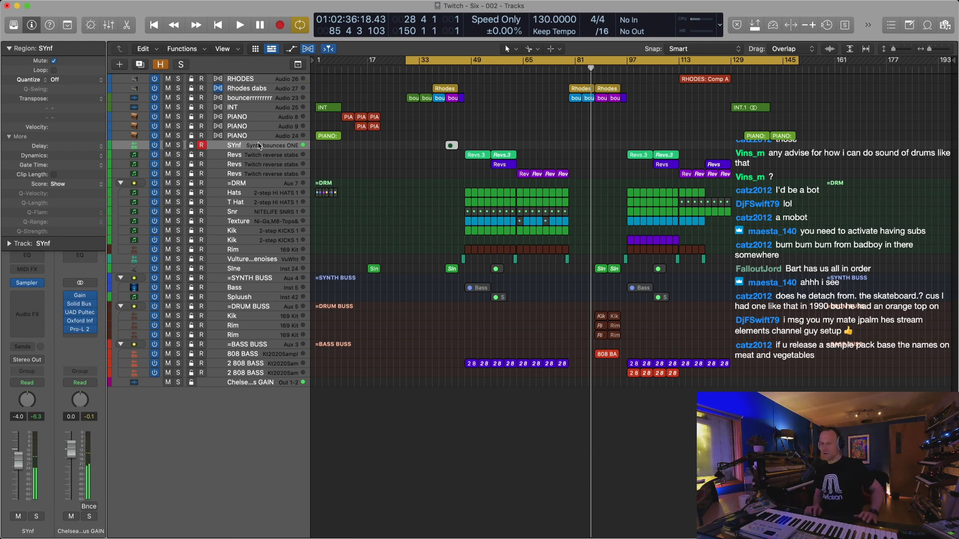
Play the arrangement from the cycle start just before bar 29 and stop around bar 67
key("Return")
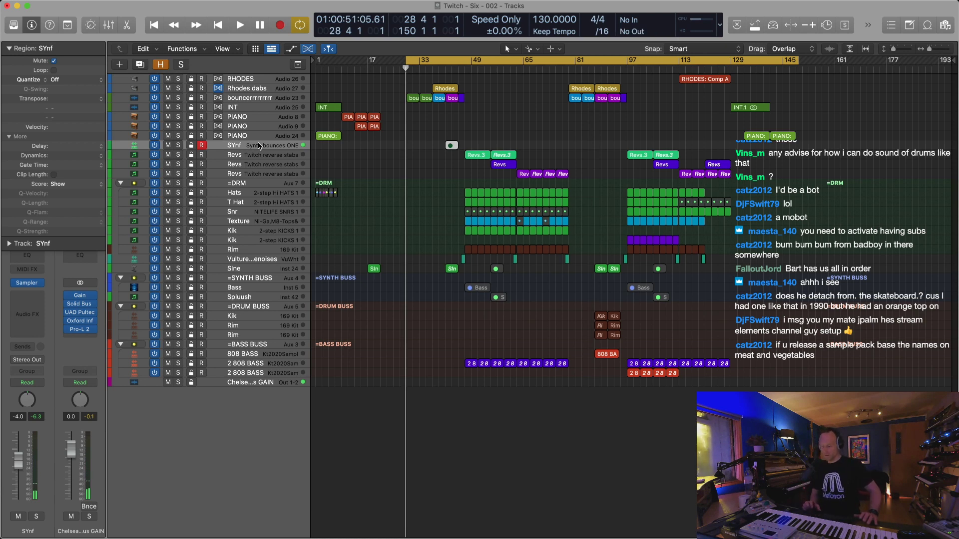
key("space")
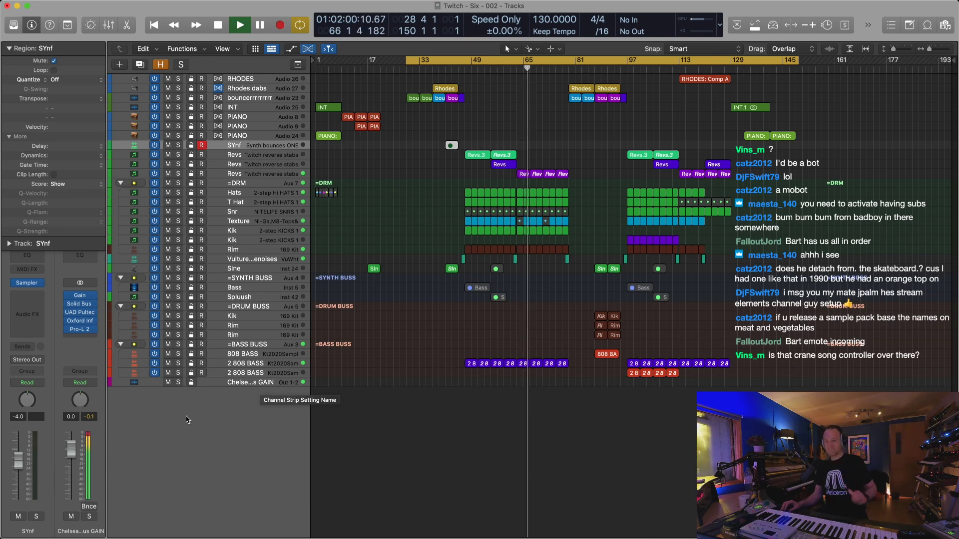
key("space")
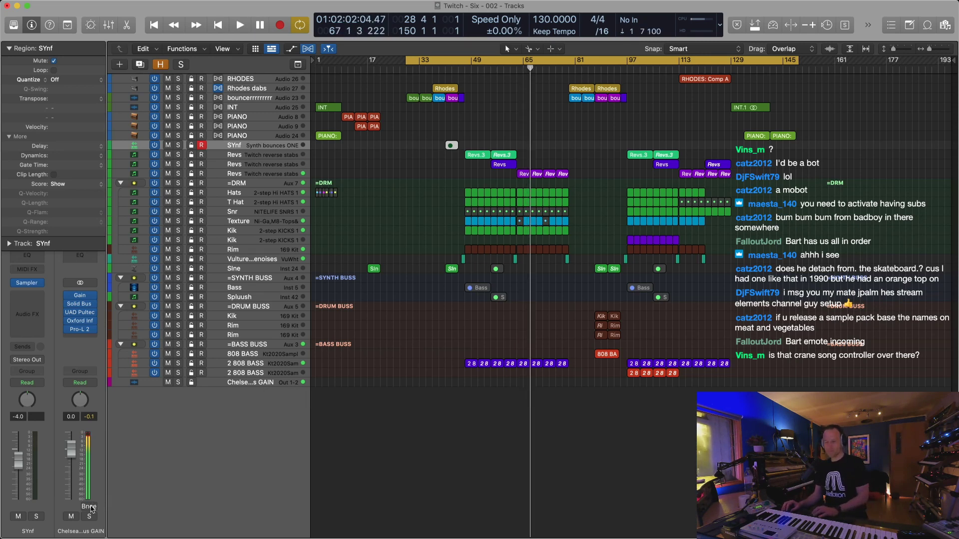
Bounce the cycle range in realtime as a 24-bit, 44100 Hz interleaved Wave plus MP3, without adding it to the project
left_click(90, 507)
left_click(325, 130)
left_click(359, 119)
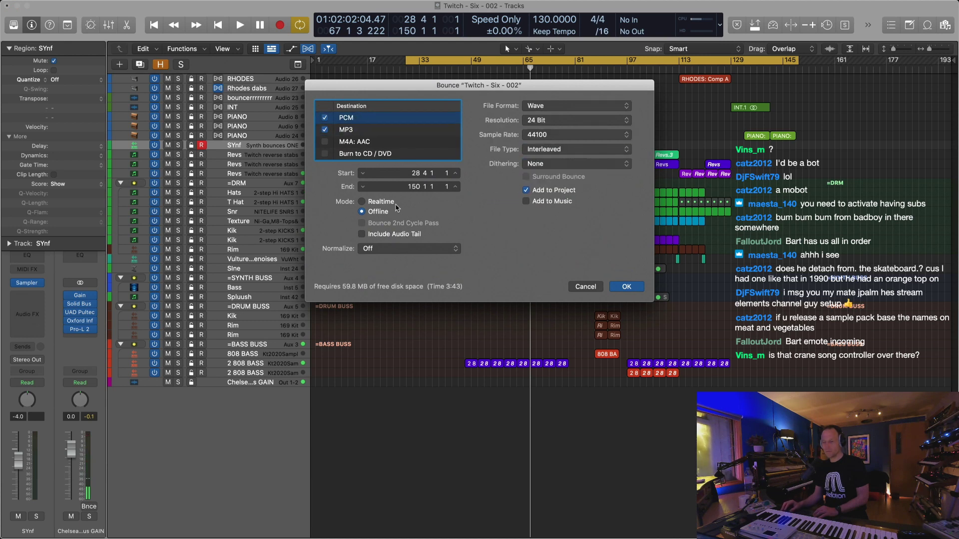
left_click(362, 202)
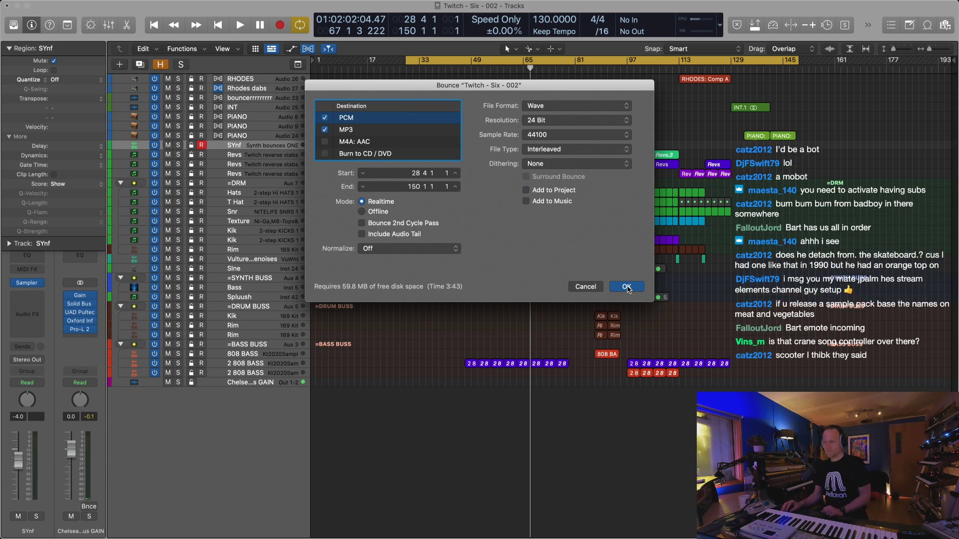
left_click(626, 287)
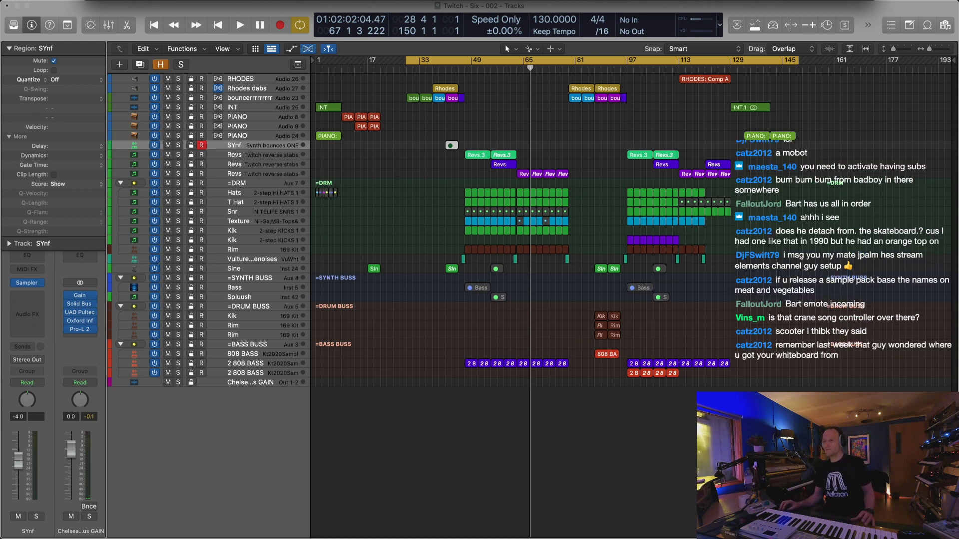
key("Return")
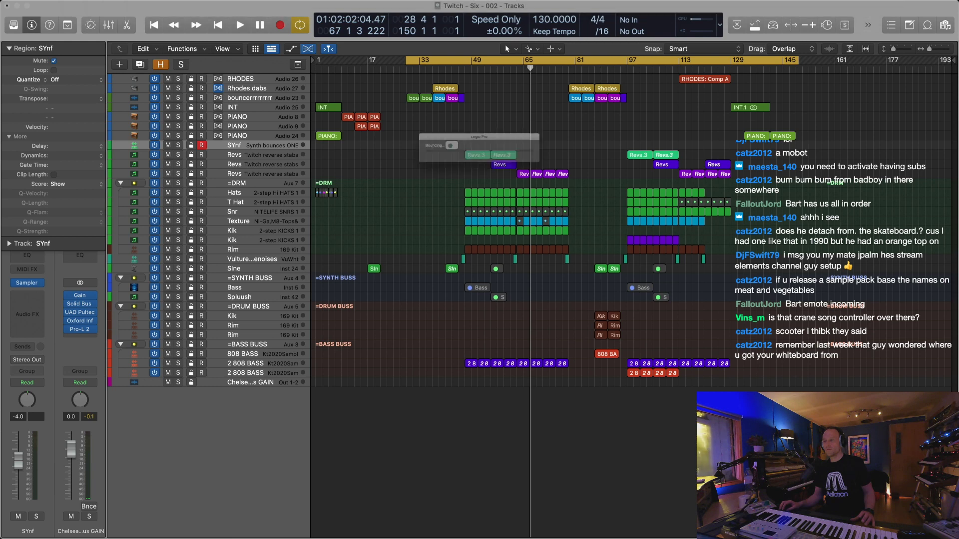